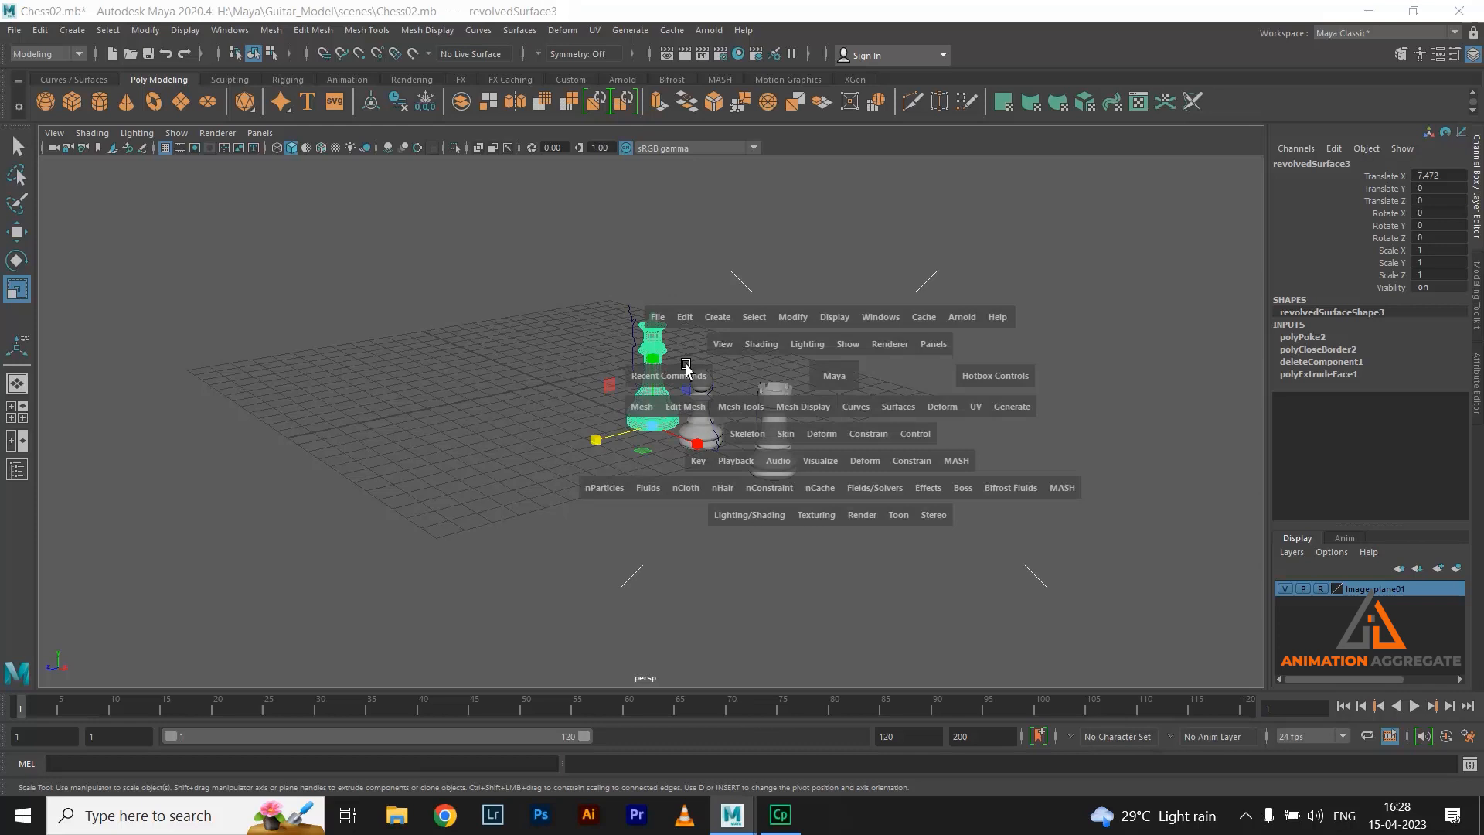
# Switch from the perspective view to the front view showing the chess reference image
pyautogui.press('space')
pyautogui.press('space')
pyautogui.scroll(1, 666, 470)
pyautogui.keyDown('alt'); pyautogui.moveTo(651, 315); pyautogui.dragTo(750, 439, button='middle'); pyautogui.keyUp('alt')
pyautogui.keyDown('alt'); pyautogui.moveTo(694, 377); pyautogui.dragTo(699, 296, button='middle'); pyautogui.keyUp('alt')
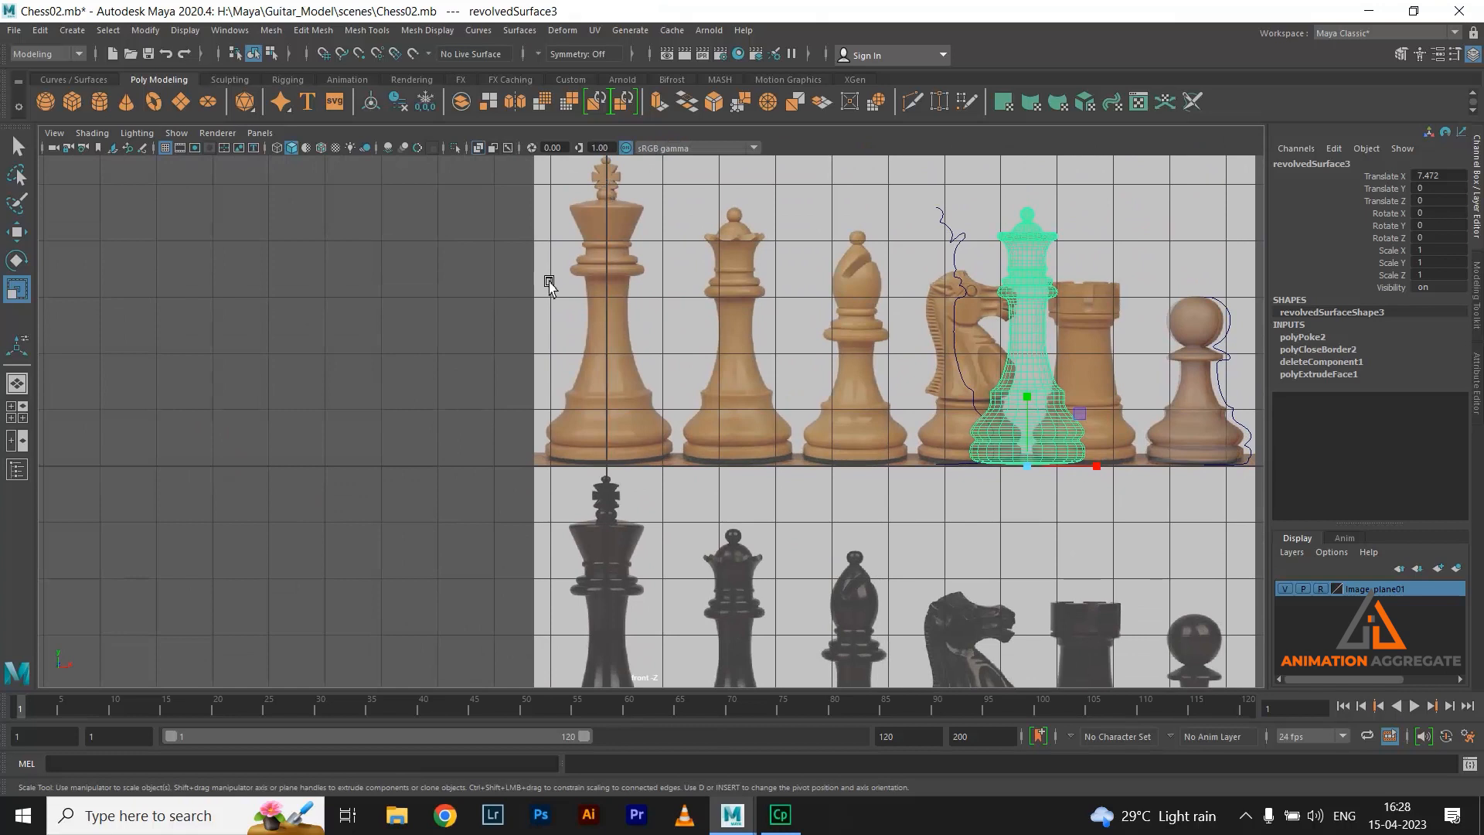
# Start an EP curve at the centre of the light king's base and trace its bottom edge out to the outer corner
pyautogui.click(68, 30)
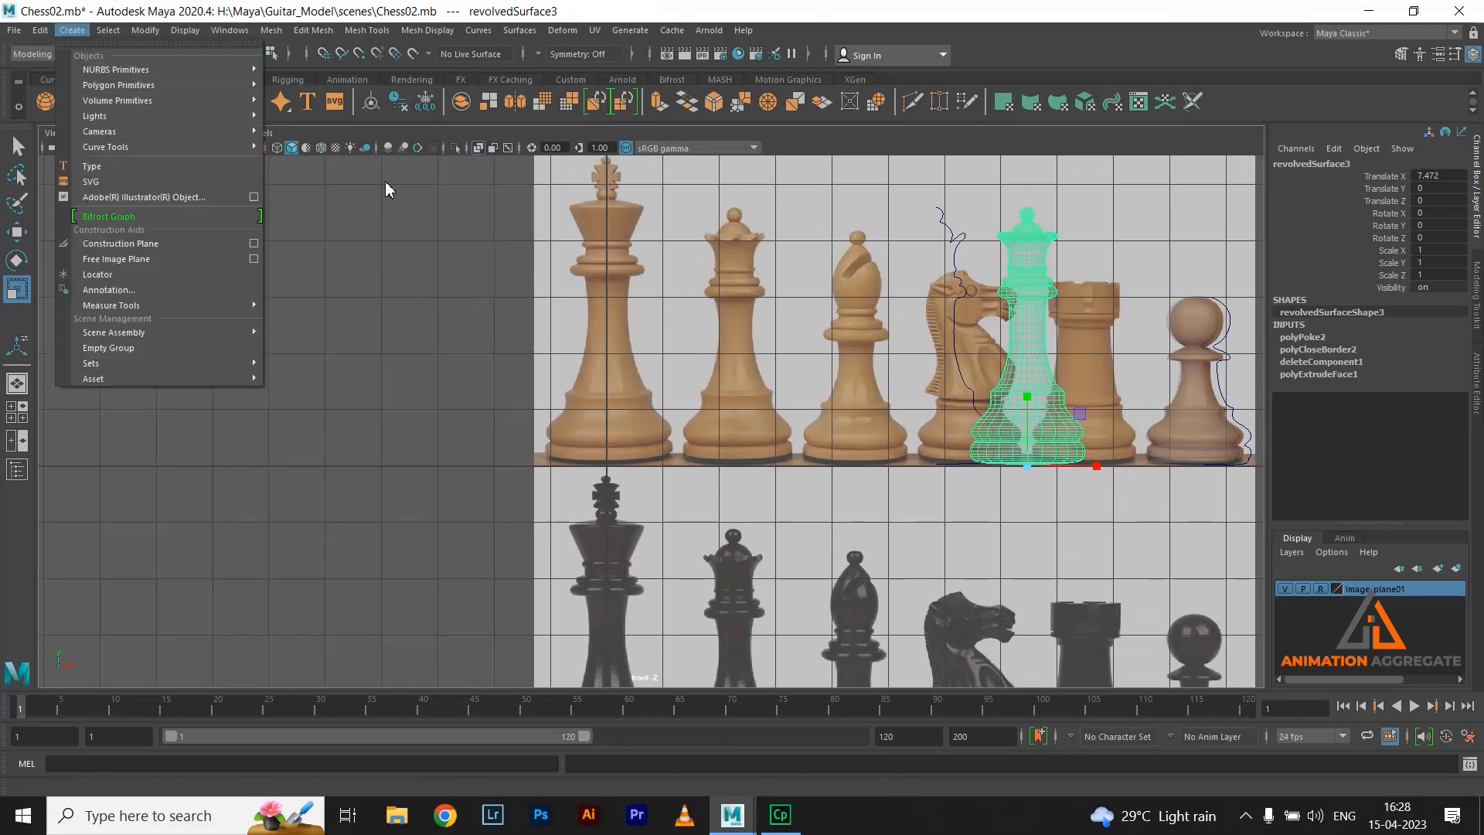
pyautogui.moveTo(241, 147)
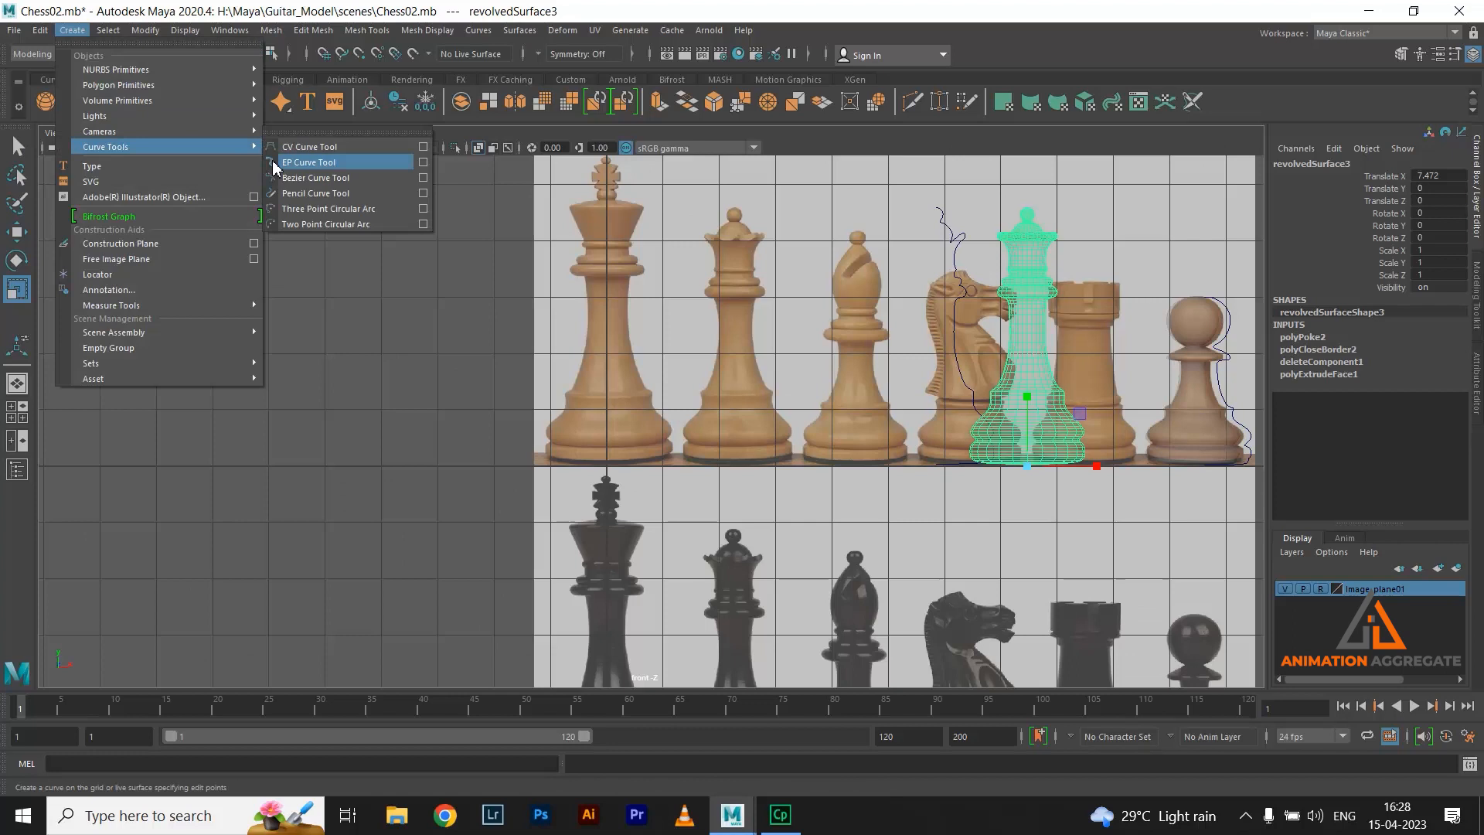
pyautogui.click(309, 162)
pyautogui.scroll(8, 681, 495)
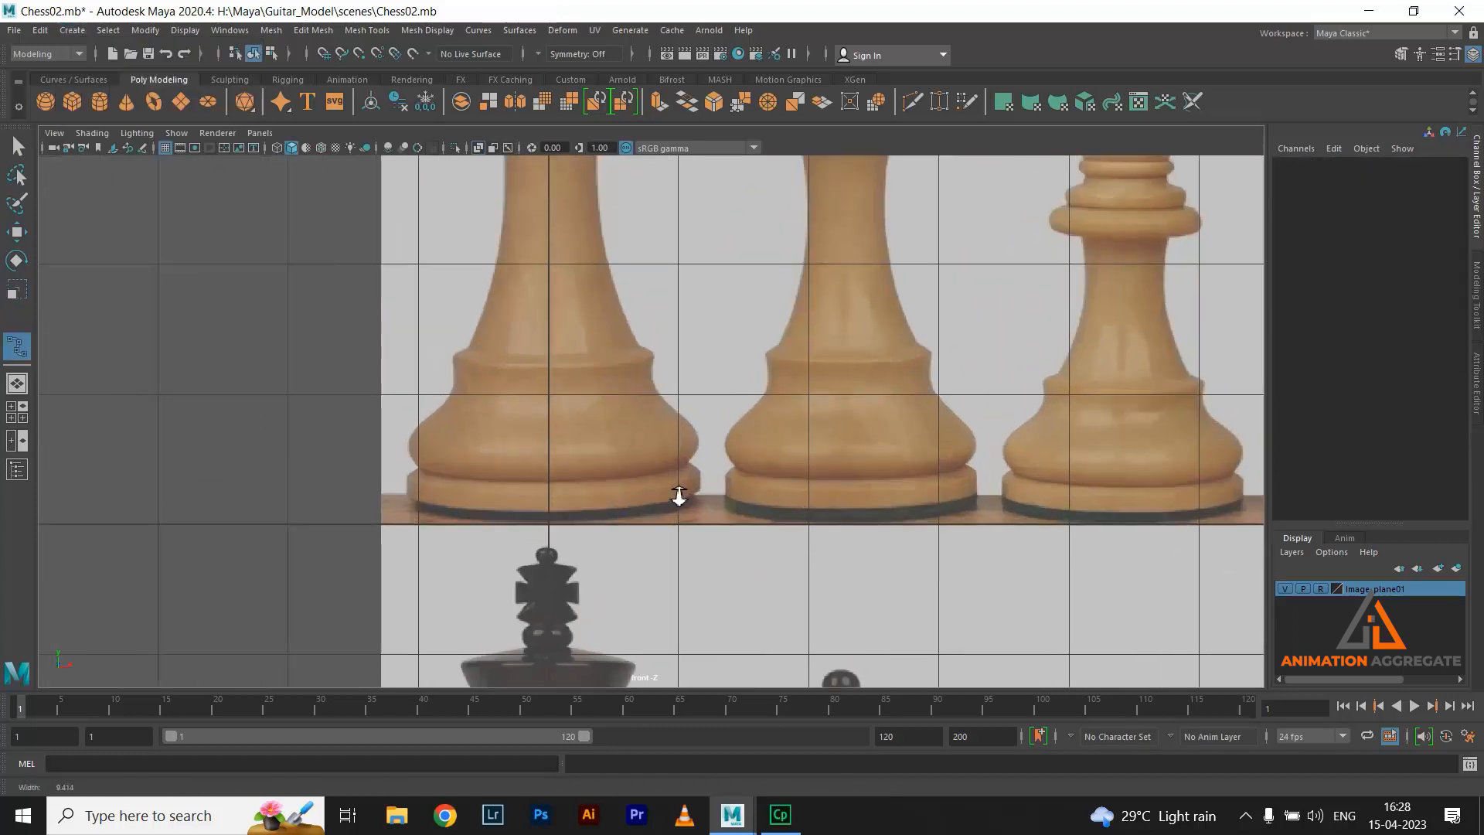
pyautogui.scroll(1, 648, 468)
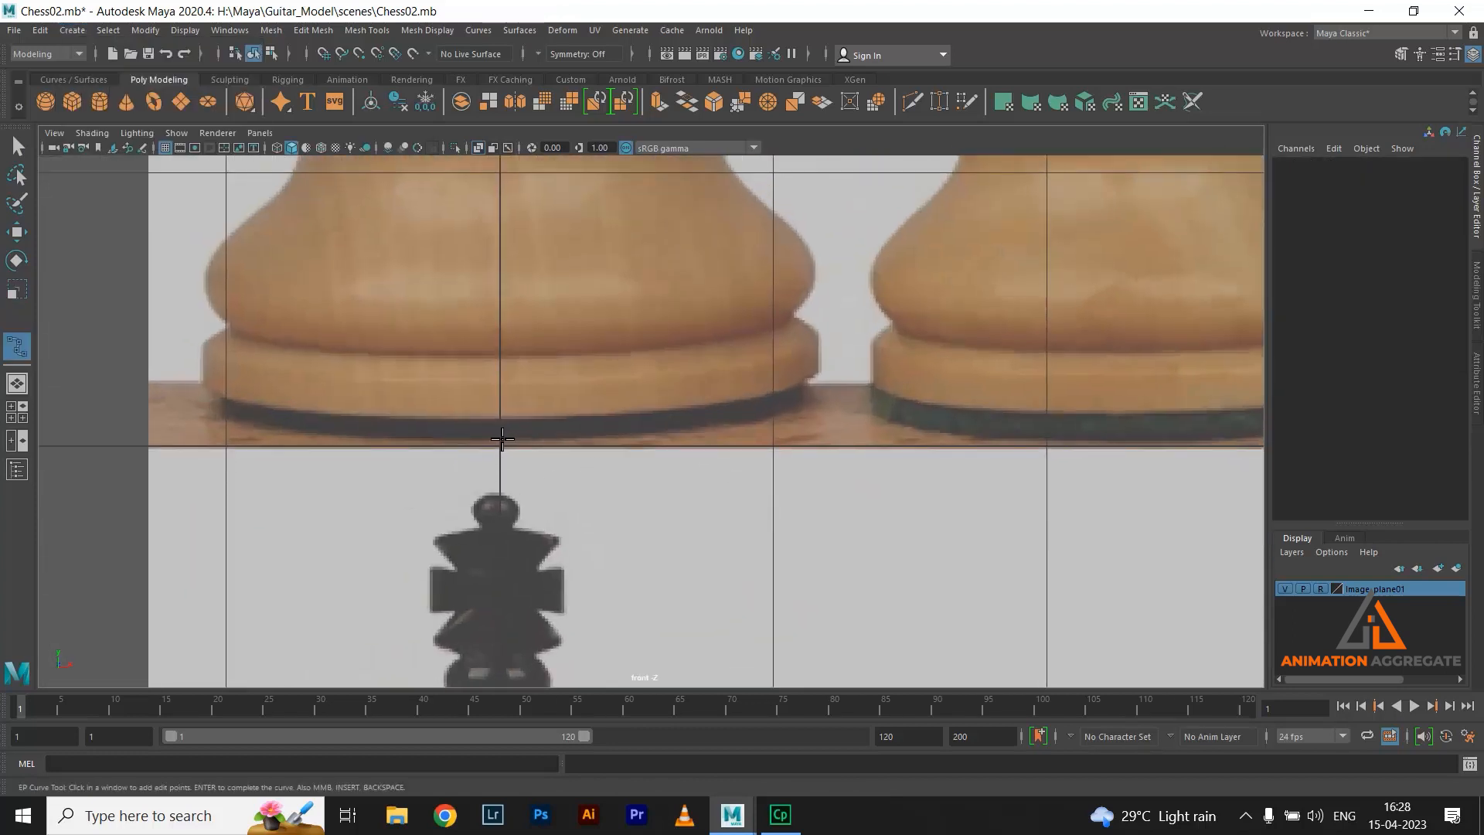
pyautogui.click(508, 442)
pyautogui.click(633, 434)
pyautogui.click(758, 416)
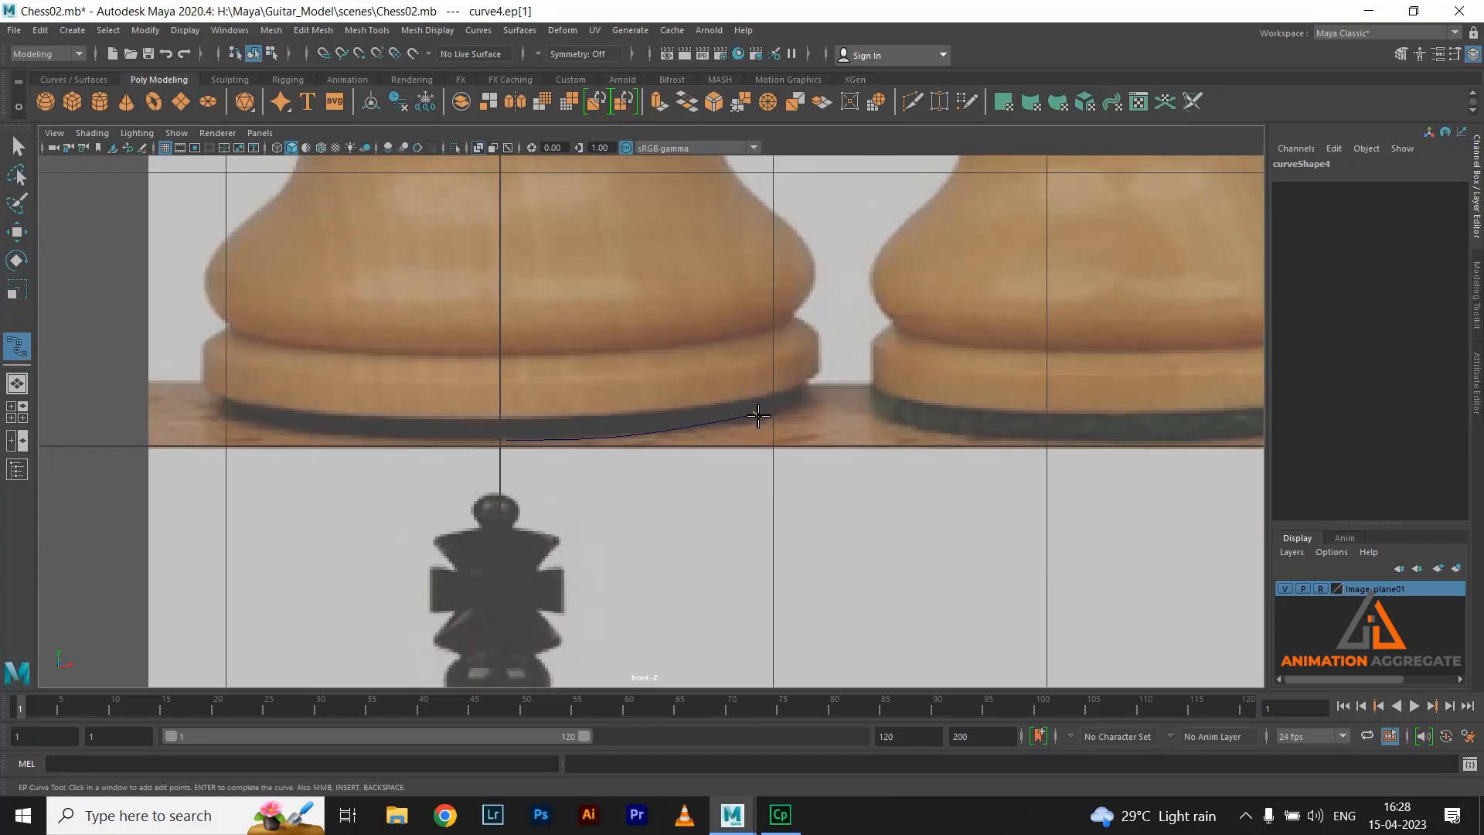
pyautogui.click(803, 400)
# Continue the EP curve up around the base rim and over the bulge of the king's foot
pyautogui.click(821, 336)
pyautogui.click(801, 303)
pyautogui.click(819, 274)
pyautogui.click(790, 234)
# Extend the EP curve past the foot's upper ledge and up the tapering lower stem of the king
pyautogui.scroll(-6, 828, 387)
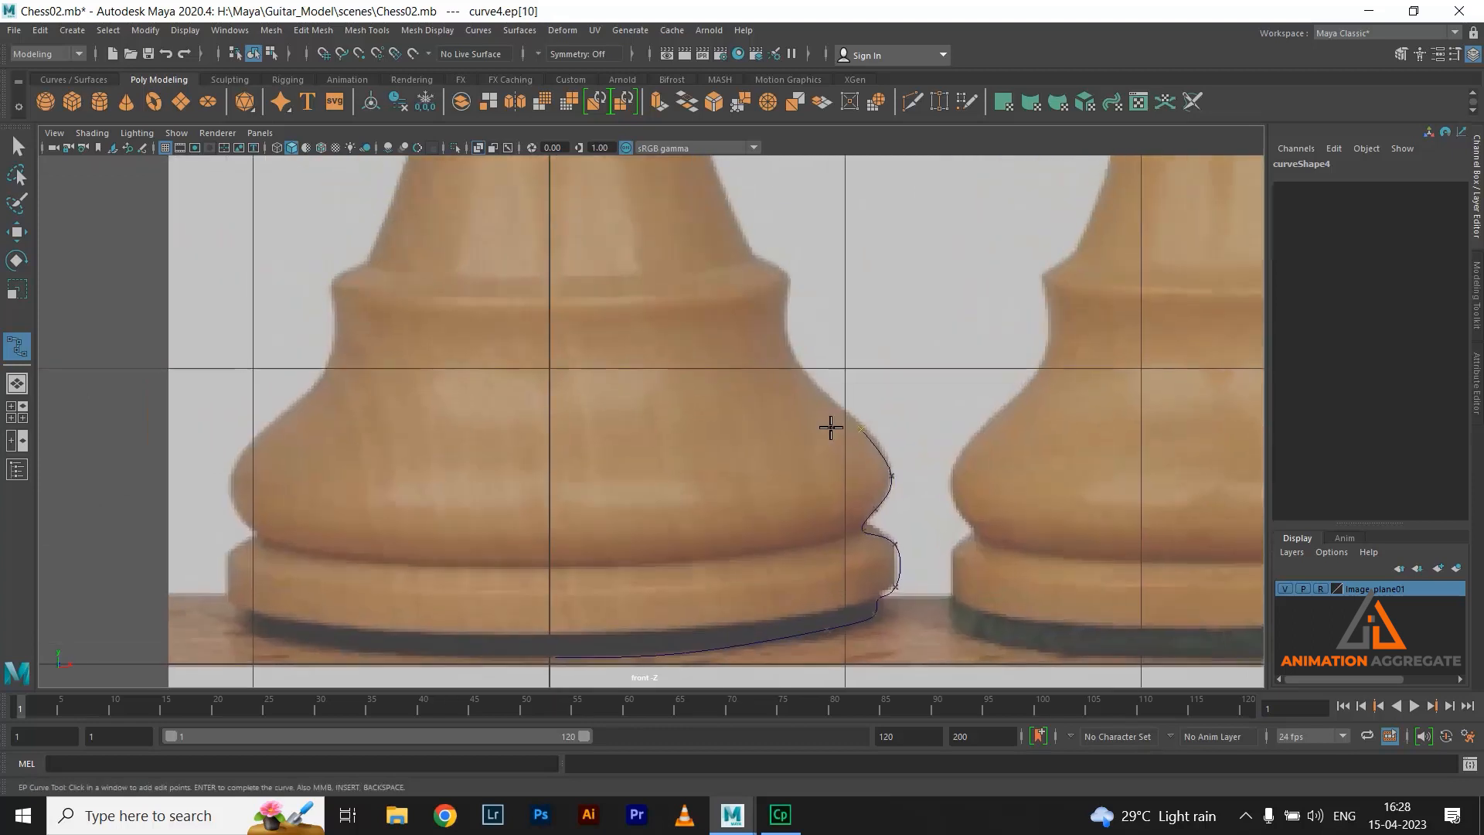
pyautogui.scroll(5, 631, 395)
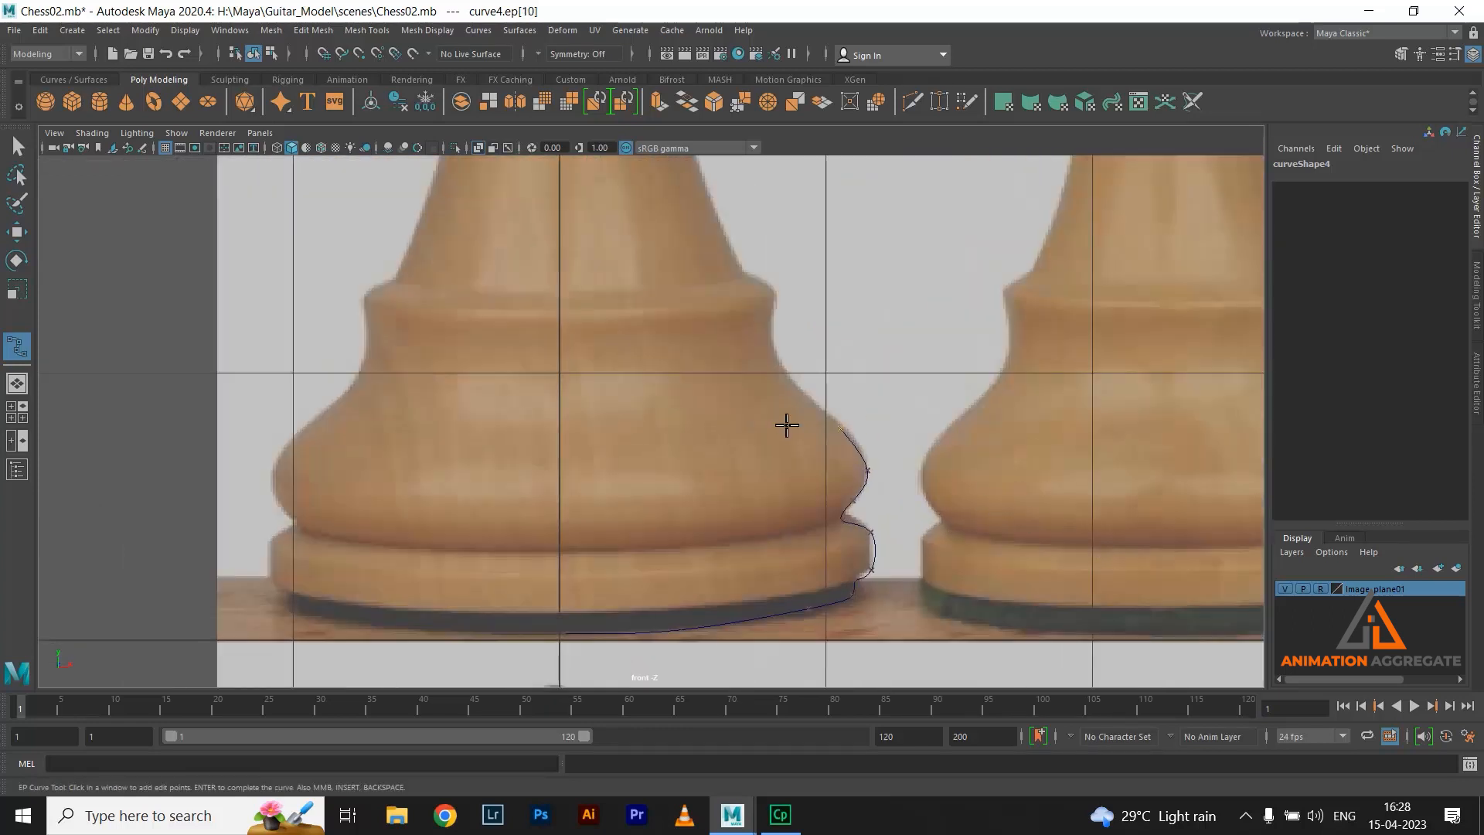
pyautogui.click(767, 319)
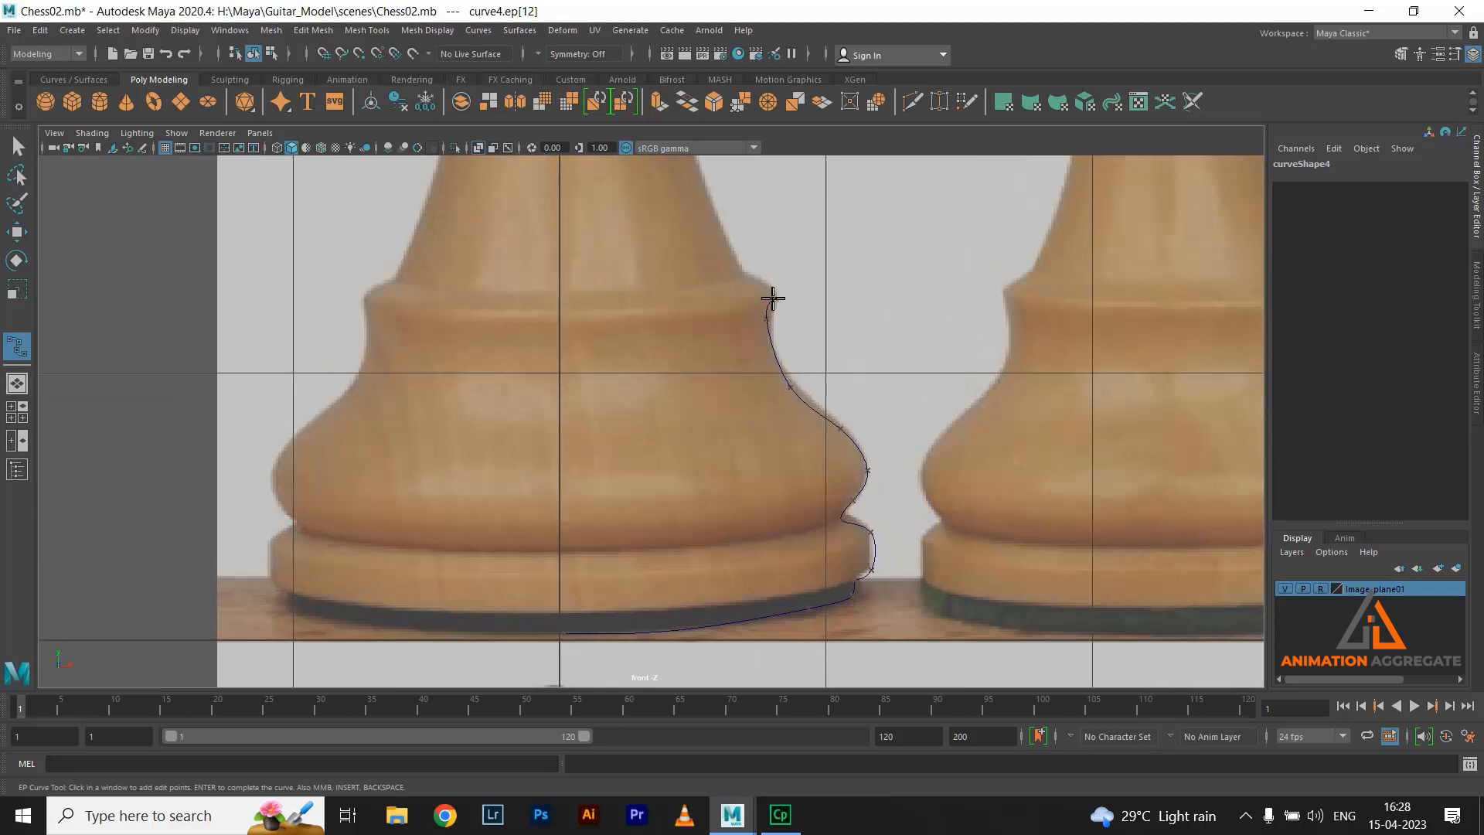
pyautogui.keyDown('alt'); pyautogui.moveTo(692, 141); pyautogui.dragTo(740, 408, button='middle'); pyautogui.keyUp('alt')
pyautogui.click(730, 385)
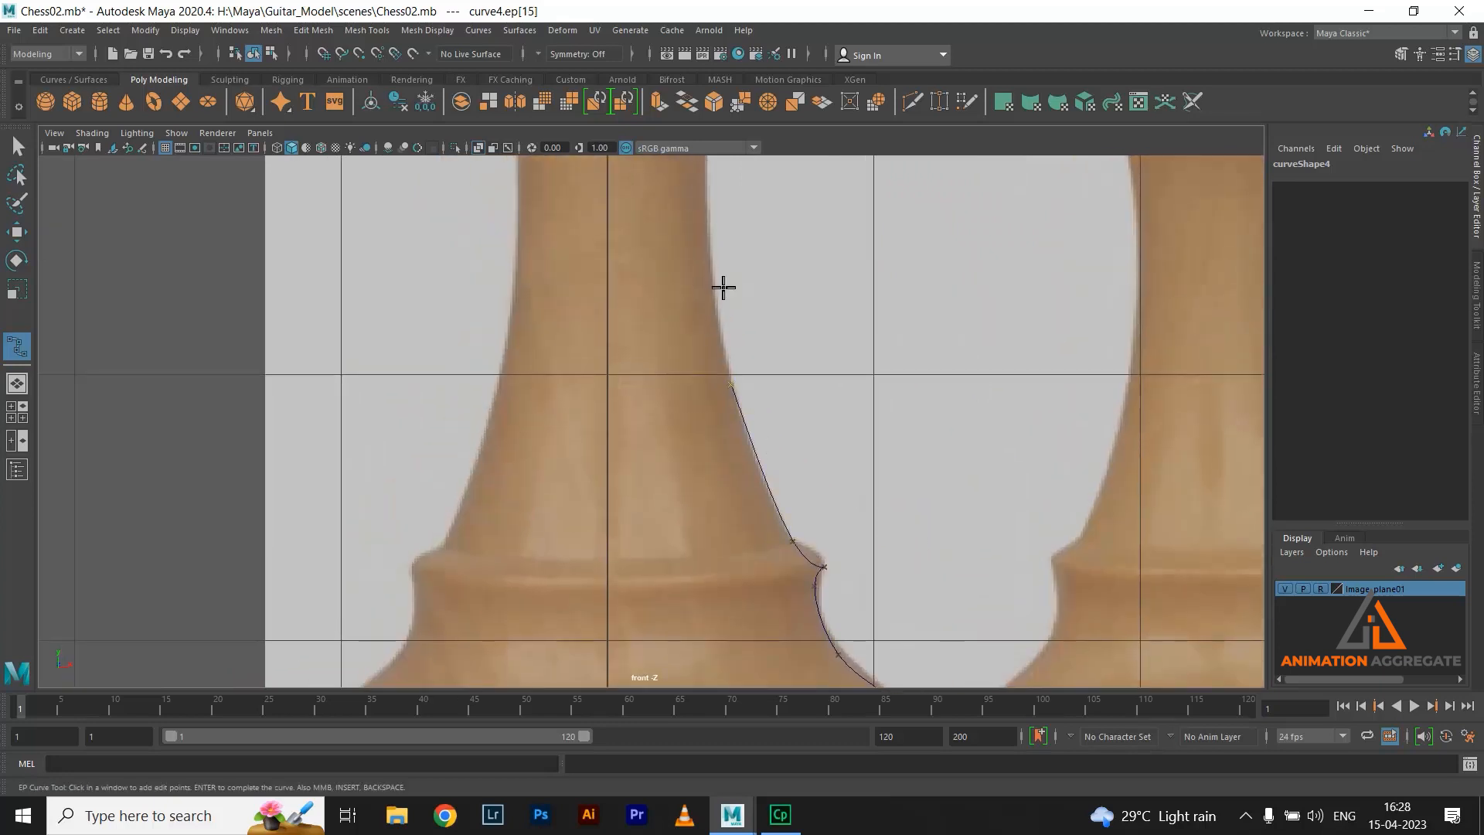
pyautogui.click(711, 226)
# Trace the upper stem and the two wide collar rings of the king with further curve points
pyautogui.keyDown('alt'); pyautogui.moveTo(795, 262); pyautogui.dragTo(812, 679, button='middle'); pyautogui.keyUp('alt')
pyautogui.scroll(-3, 689, 487)
pyautogui.scroll(3, 593, 431)
pyautogui.keyDown('alt'); pyautogui.moveTo(592, 431); pyautogui.dragTo(783, 530, button='right'); pyautogui.keyUp('alt')
pyautogui.click(739, 502)
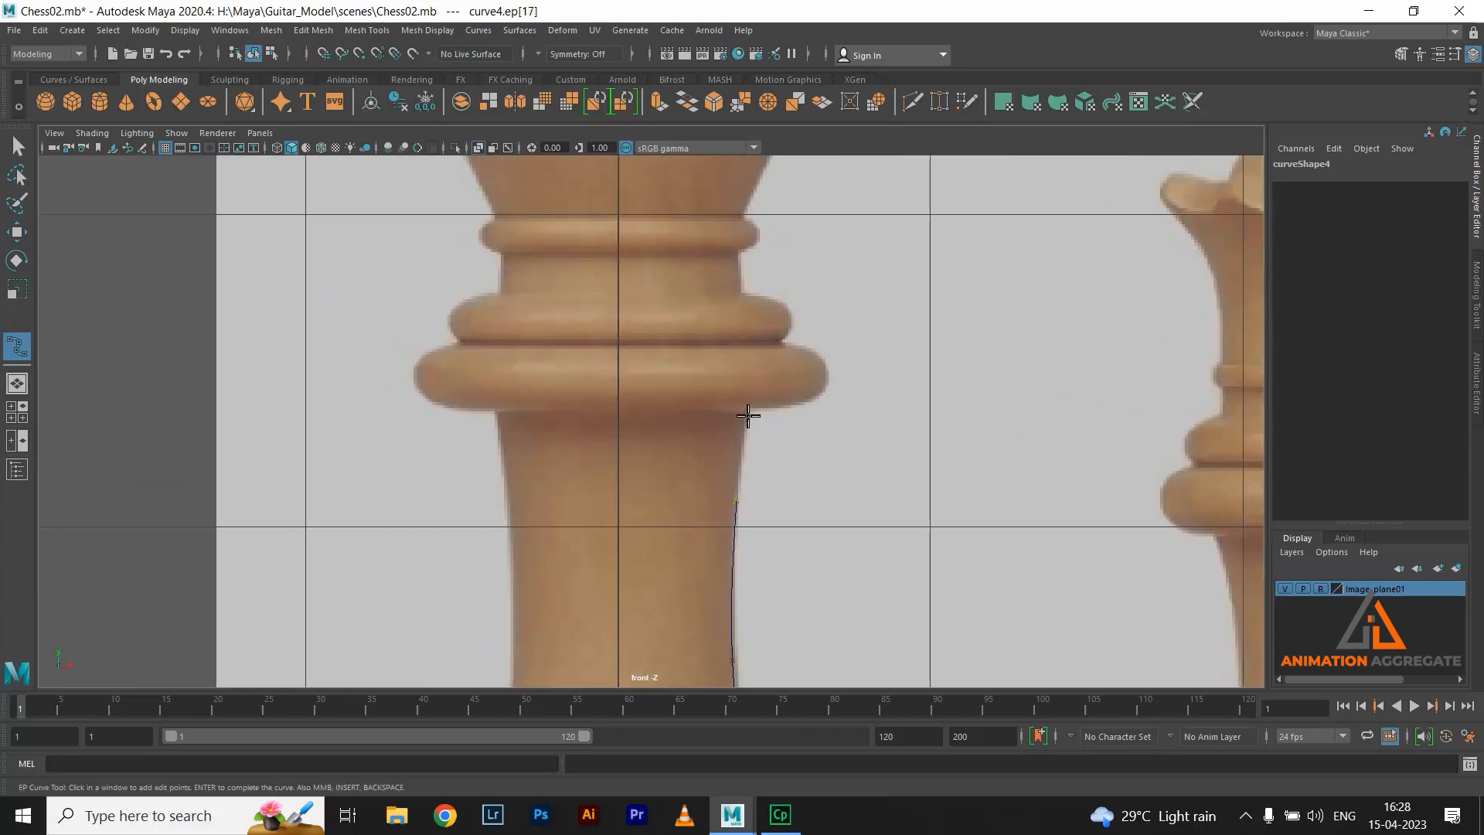
pyautogui.click(811, 400)
pyautogui.click(827, 375)
pyautogui.click(778, 341)
pyautogui.click(792, 315)
pyautogui.click(764, 294)
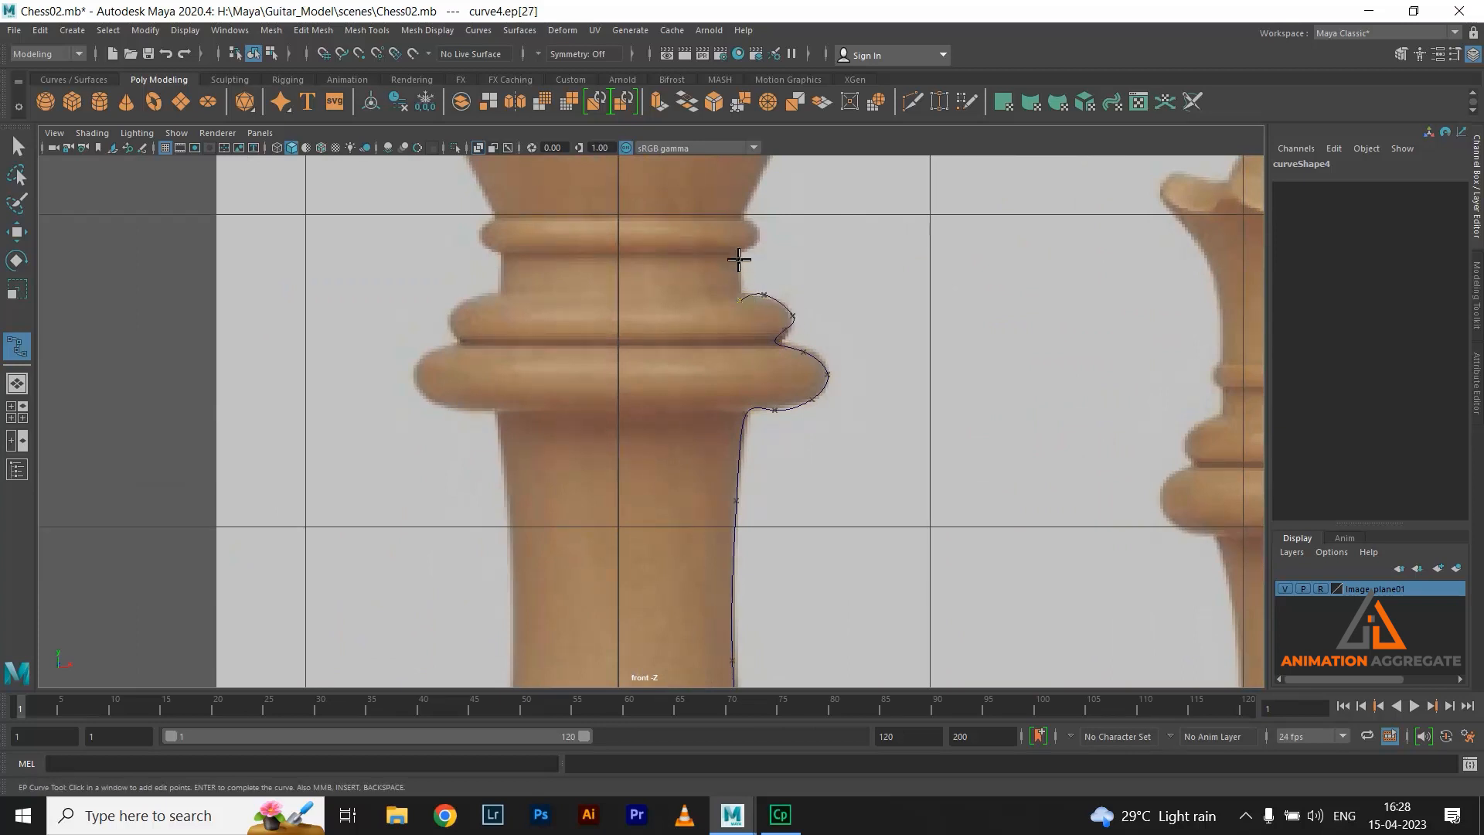
# Continue the curve along the short neck and around the thin ring beneath the king's crown
pyautogui.click(739, 277)
pyautogui.click(739, 256)
pyautogui.click(758, 241)
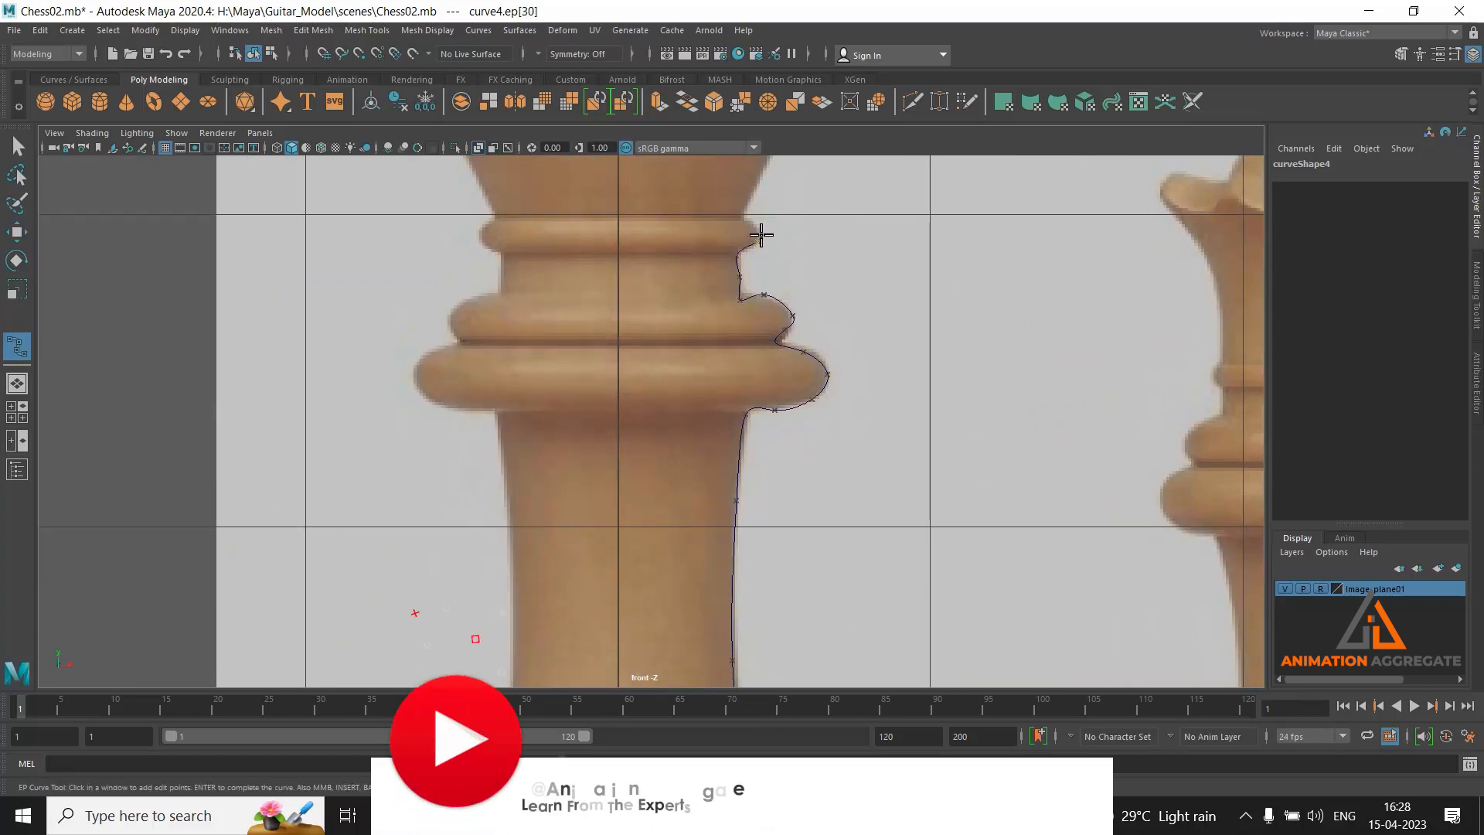
pyautogui.click(745, 217)
# Trace the flared side of the crown, its outer rim and its sloped top up to the ball
pyautogui.keyDown('alt'); pyautogui.moveTo(814, 303); pyautogui.dragTo(787, 485, button='middle'); pyautogui.keyUp('alt')
pyautogui.click(733, 354)
pyautogui.click(790, 224)
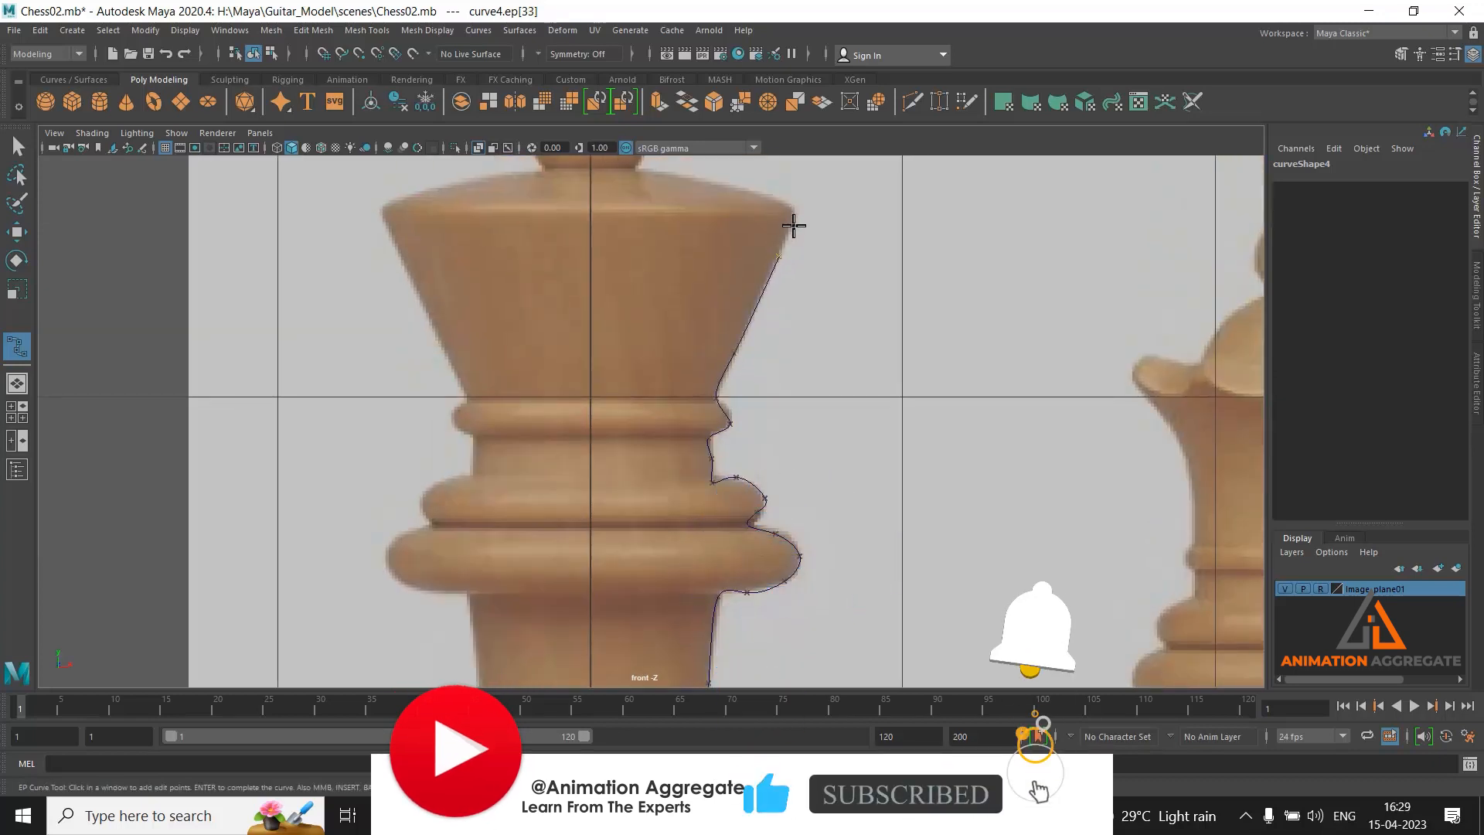
pyautogui.click(796, 205)
pyautogui.keyDown('alt'); pyautogui.moveTo(847, 280); pyautogui.dragTo(891, 417, button='middle'); pyautogui.keyUp('alt')
pyautogui.click(755, 327)
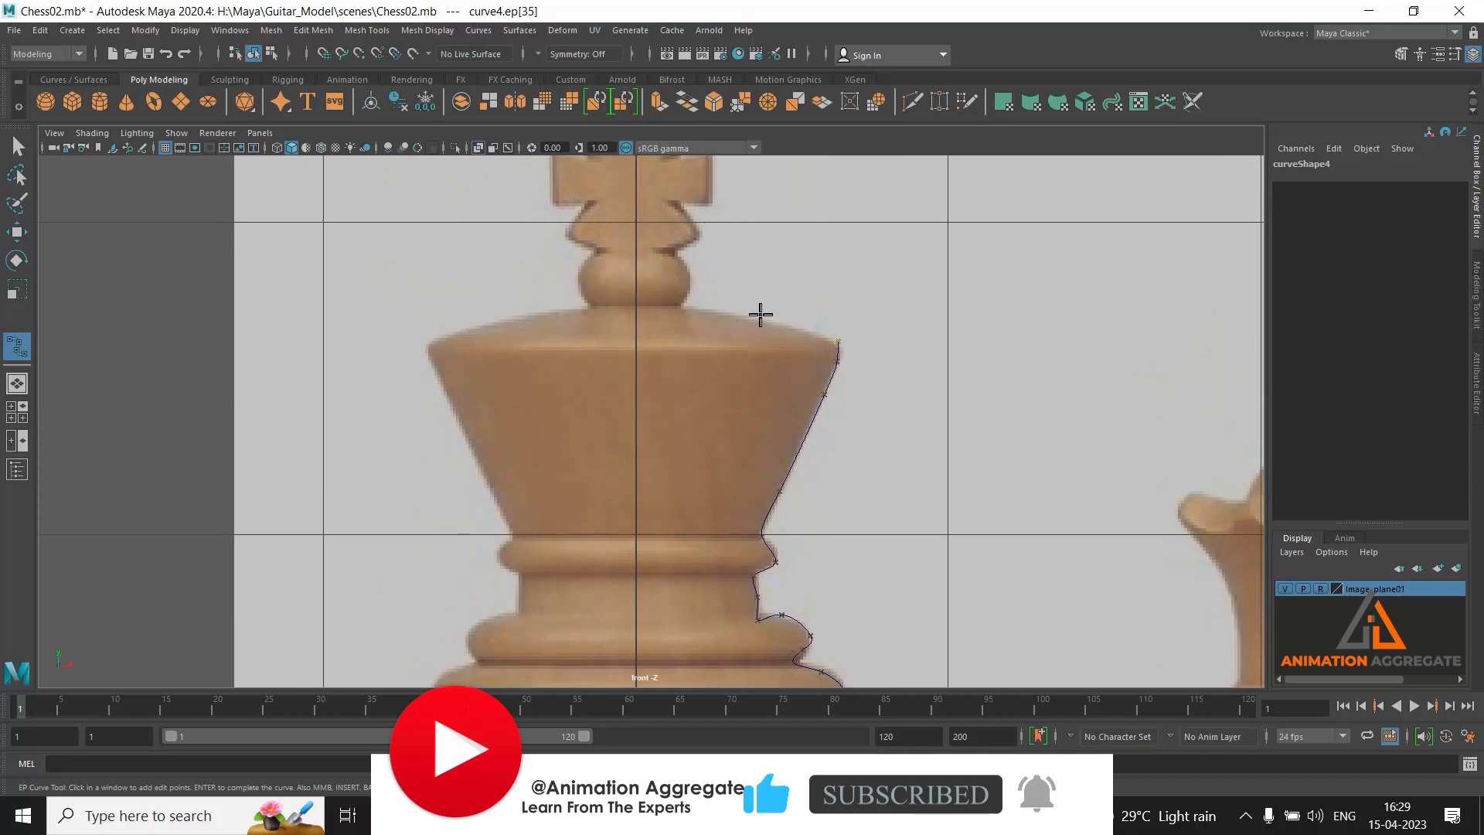
pyautogui.click(755, 327)
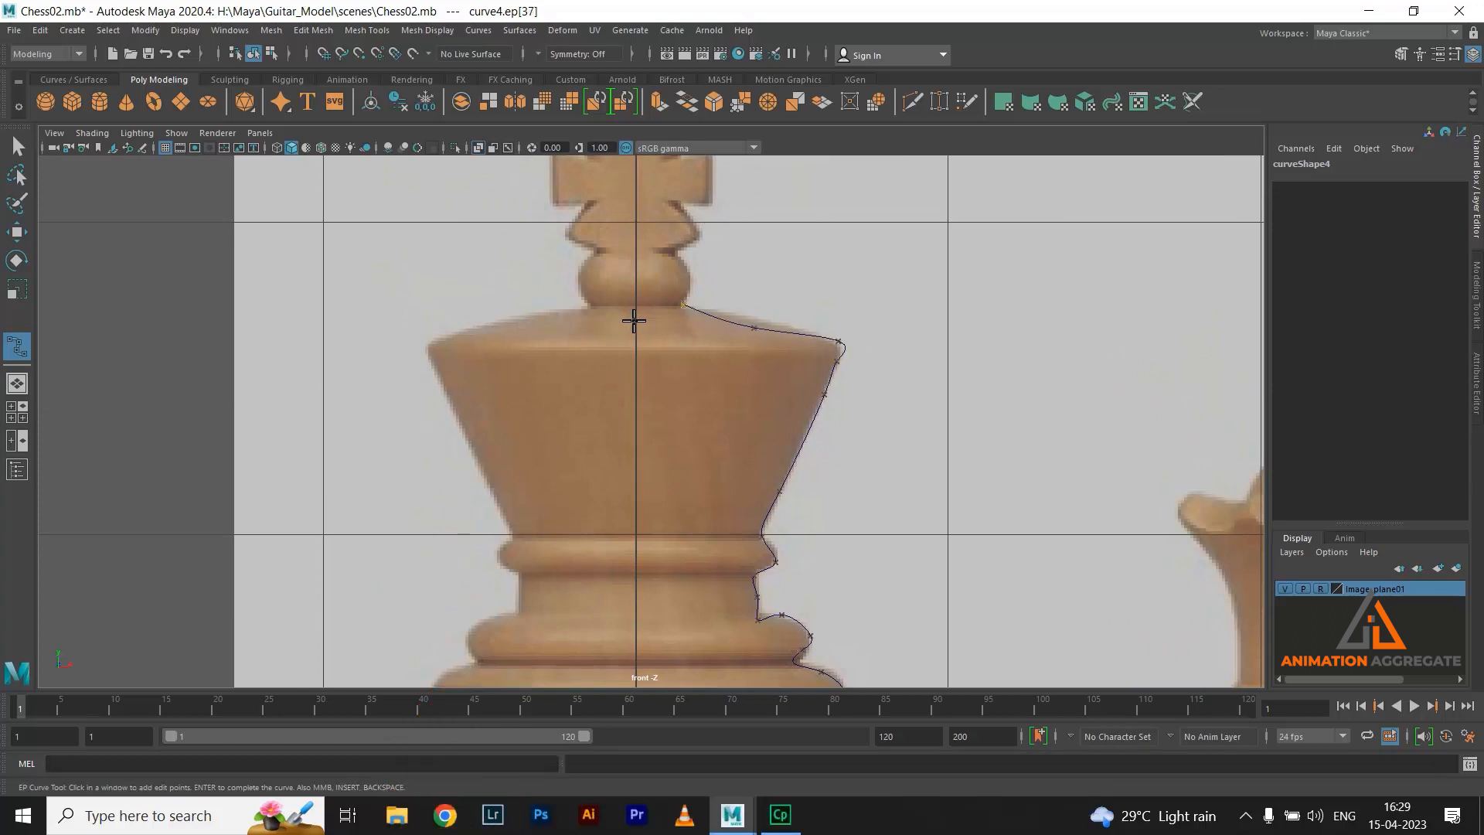
# Redo the last curve point, trace the ball below the cross up to the centre axis, and finish the curve
pyautogui.keyDown('alt'); pyautogui.moveTo(600, 306); pyautogui.dragTo(755, 285, button='right'); pyautogui.keyUp('alt')
pyautogui.keyDown('alt'); pyautogui.moveTo(673, 158); pyautogui.dragTo(712, 345, button='middle'); pyautogui.keyUp('alt')
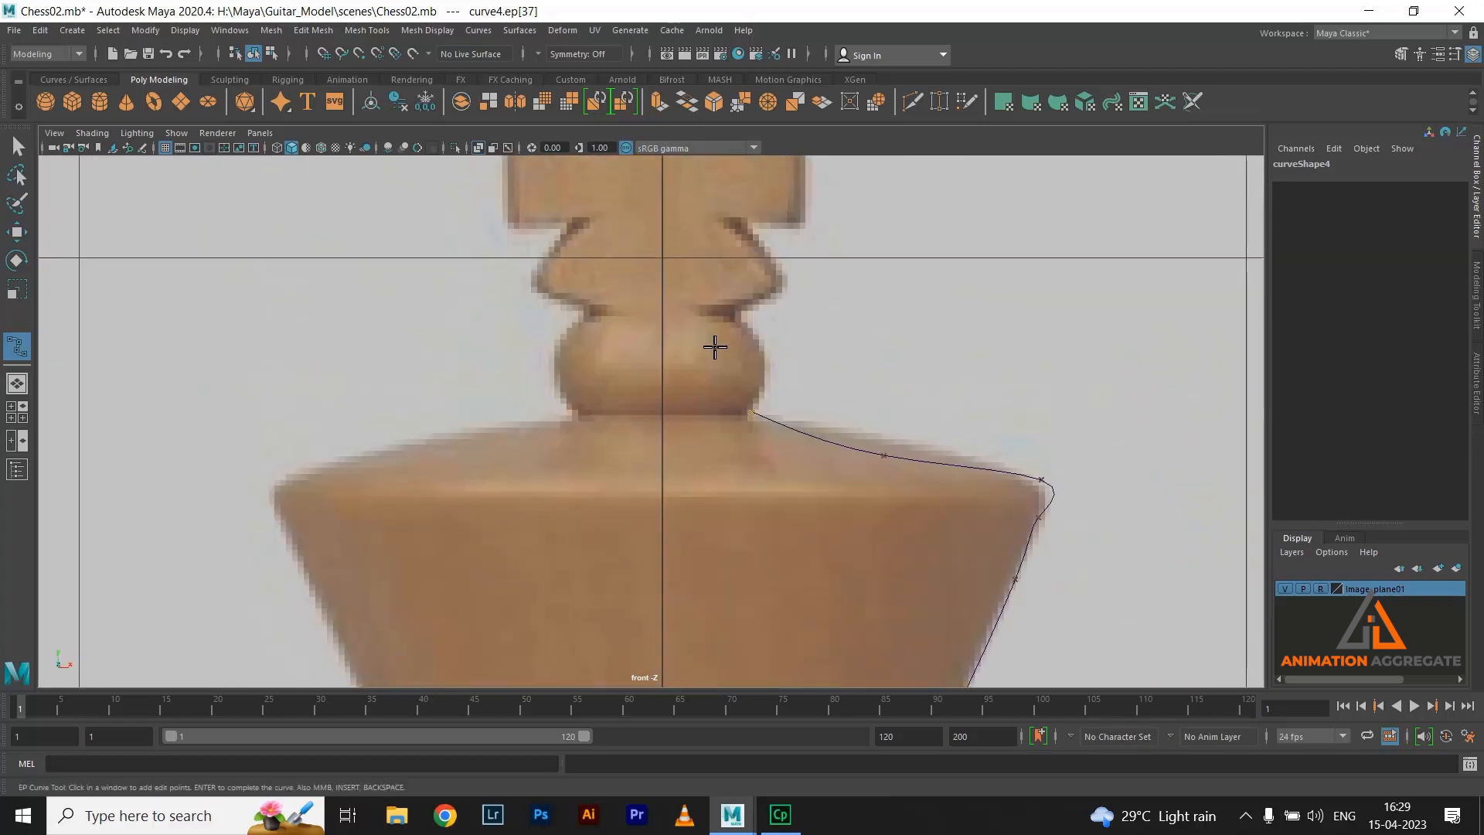
pyautogui.keyDown('alt'); pyautogui.moveTo(712, 345); pyautogui.dragTo(746, 359, button='right'); pyautogui.keyUp('alt')
pyautogui.hotkey('ctrl', 'z')
pyautogui.click(759, 418)
pyautogui.click(755, 399)
pyautogui.click(777, 385)
pyautogui.click(772, 345)
pyautogui.click(723, 302)
pyautogui.click(714, 298)
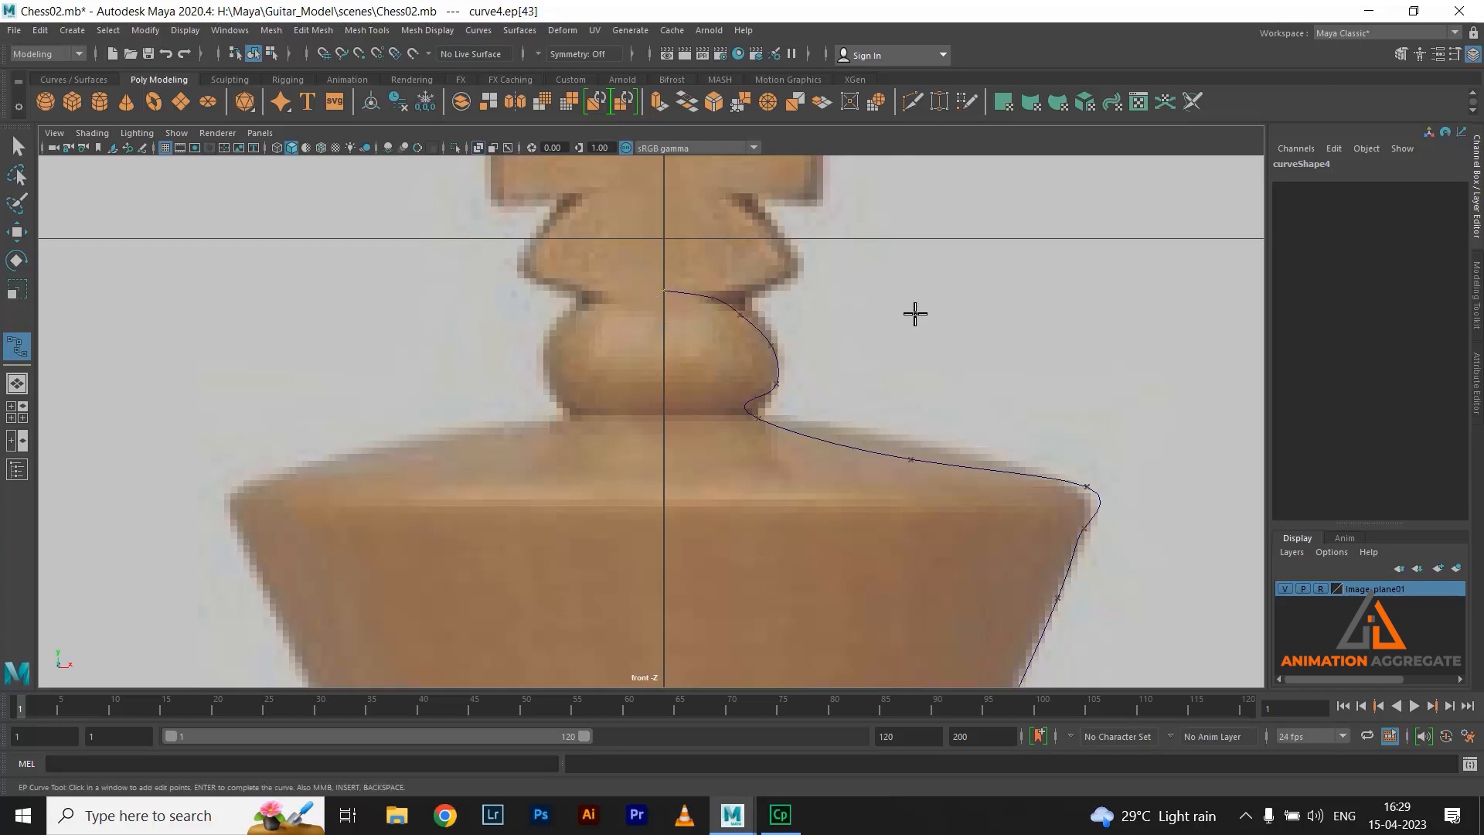
pyautogui.press('r')
# Switch the curve to control vertex editing and move the CVs along the ball's top to match the reference outline
pyautogui.scroll(2, 786, 464)
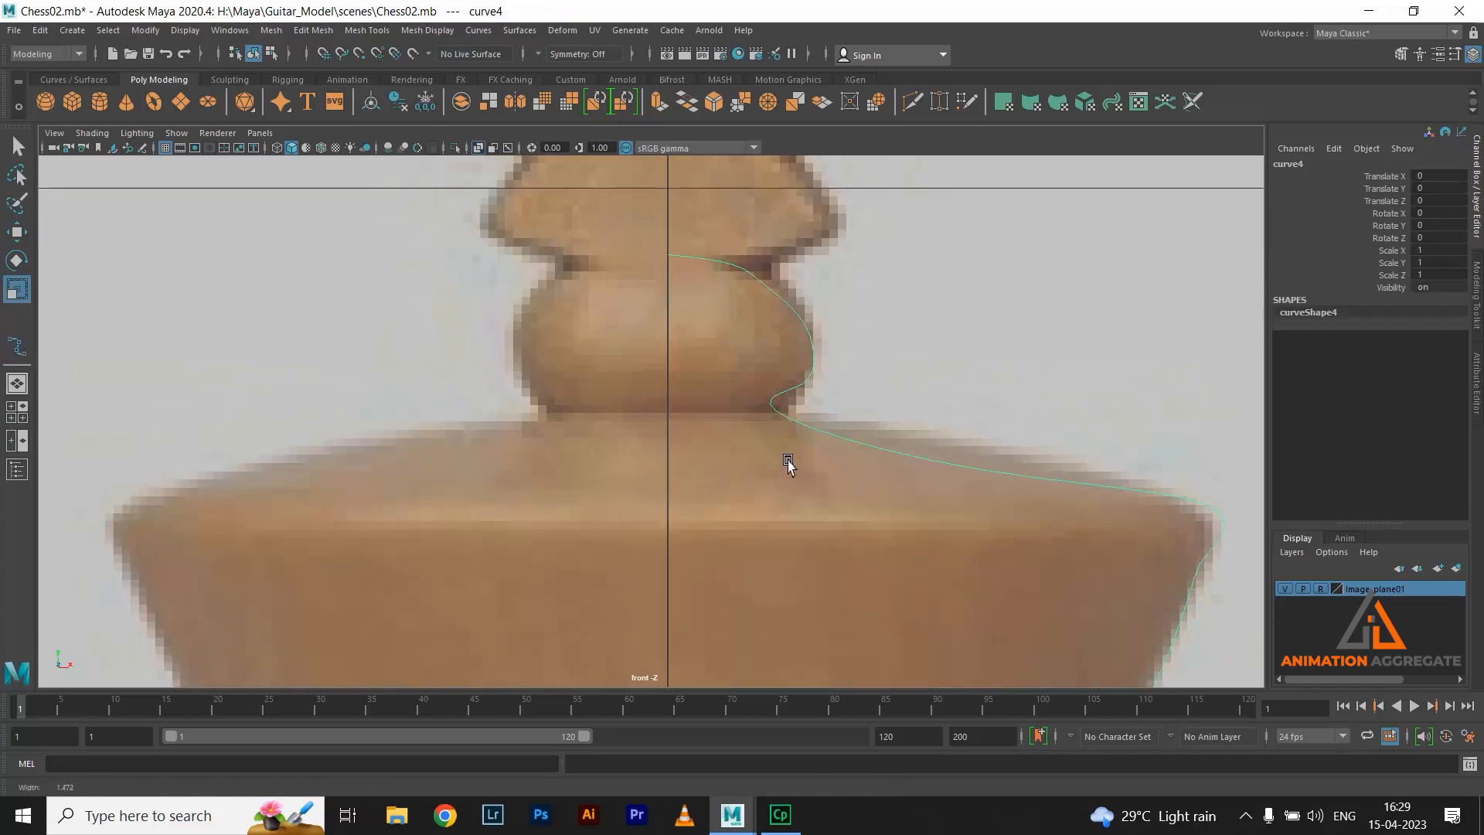
pyautogui.moveTo(798, 311); pyautogui.dragTo(717, 311, button='right')
pyautogui.keyDown('alt'); pyautogui.moveTo(789, 288); pyautogui.dragTo(814, 376, button='middle'); pyautogui.keyUp('alt')
pyautogui.scroll(2, 828, 496)
pyautogui.scroll(2, 827, 496)
pyautogui.keyDown('alt'); pyautogui.moveTo(992, 470); pyautogui.dragTo(954, 436, button='middle'); pyautogui.keyUp('alt')
pyautogui.moveTo(800, 301); pyautogui.dragTo(845, 300)
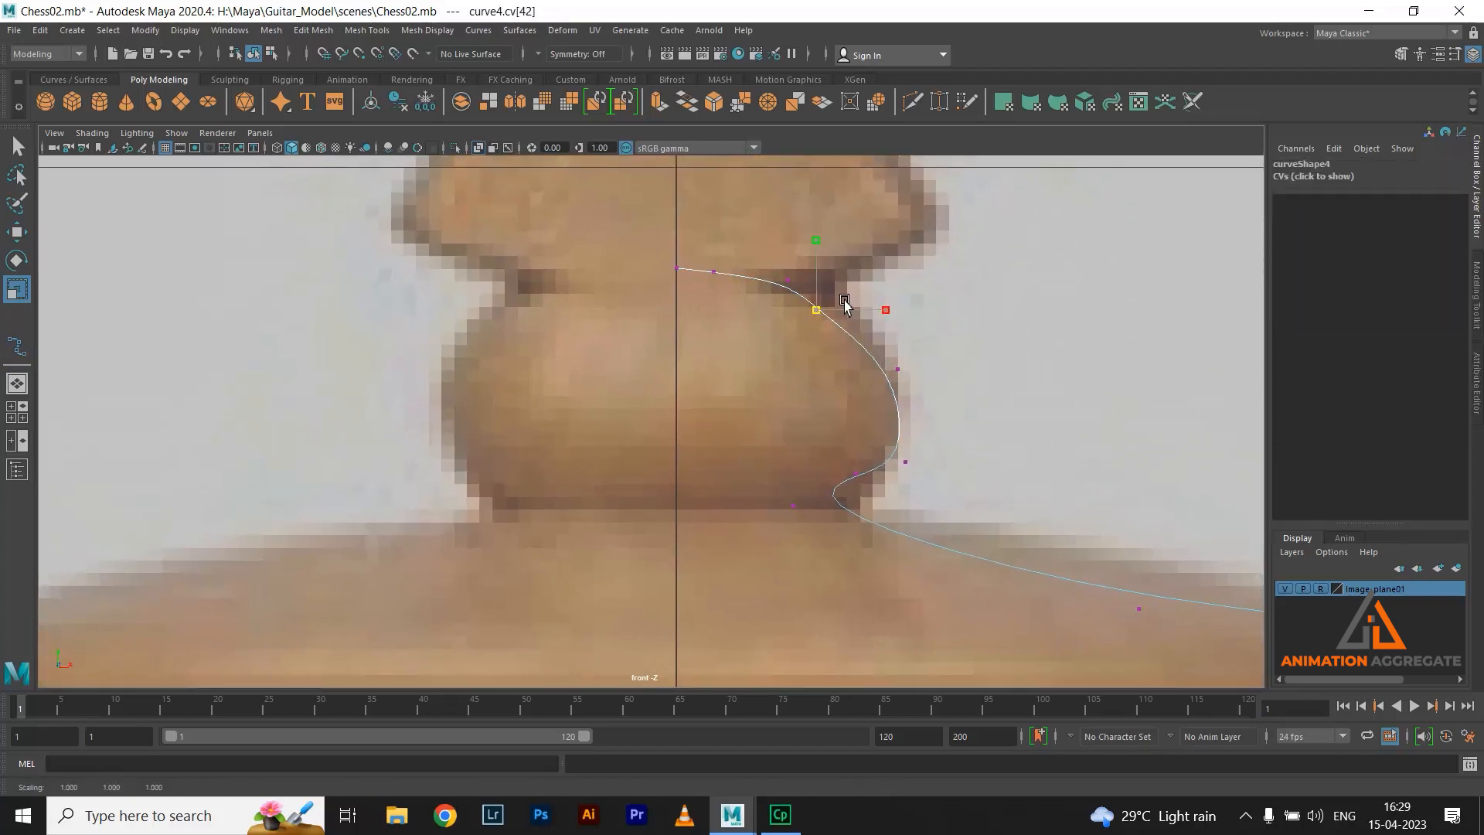
pyautogui.press('w')
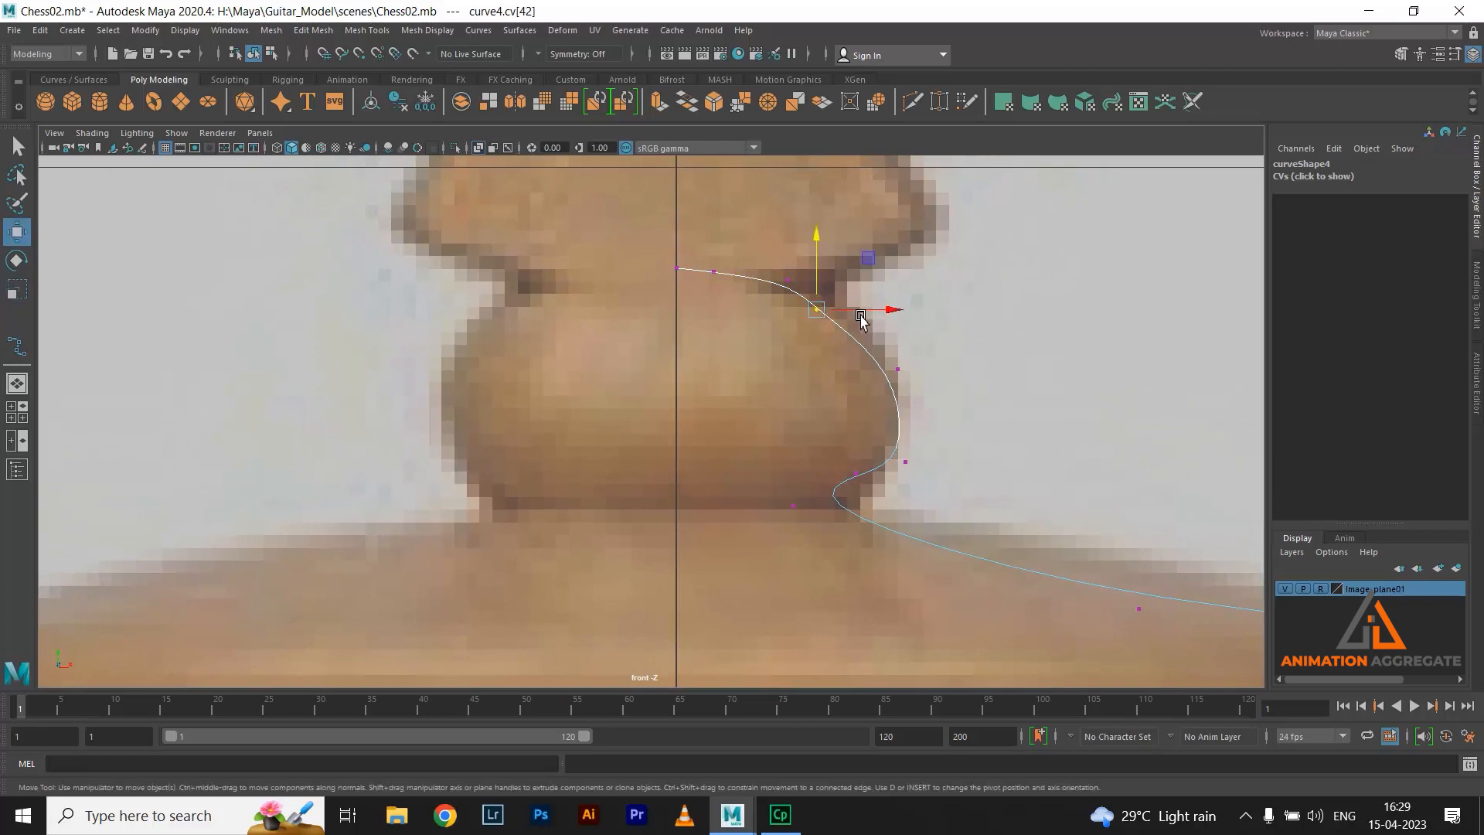
pyautogui.moveTo(828, 311); pyautogui.dragTo(846, 306)
pyautogui.click(786, 280)
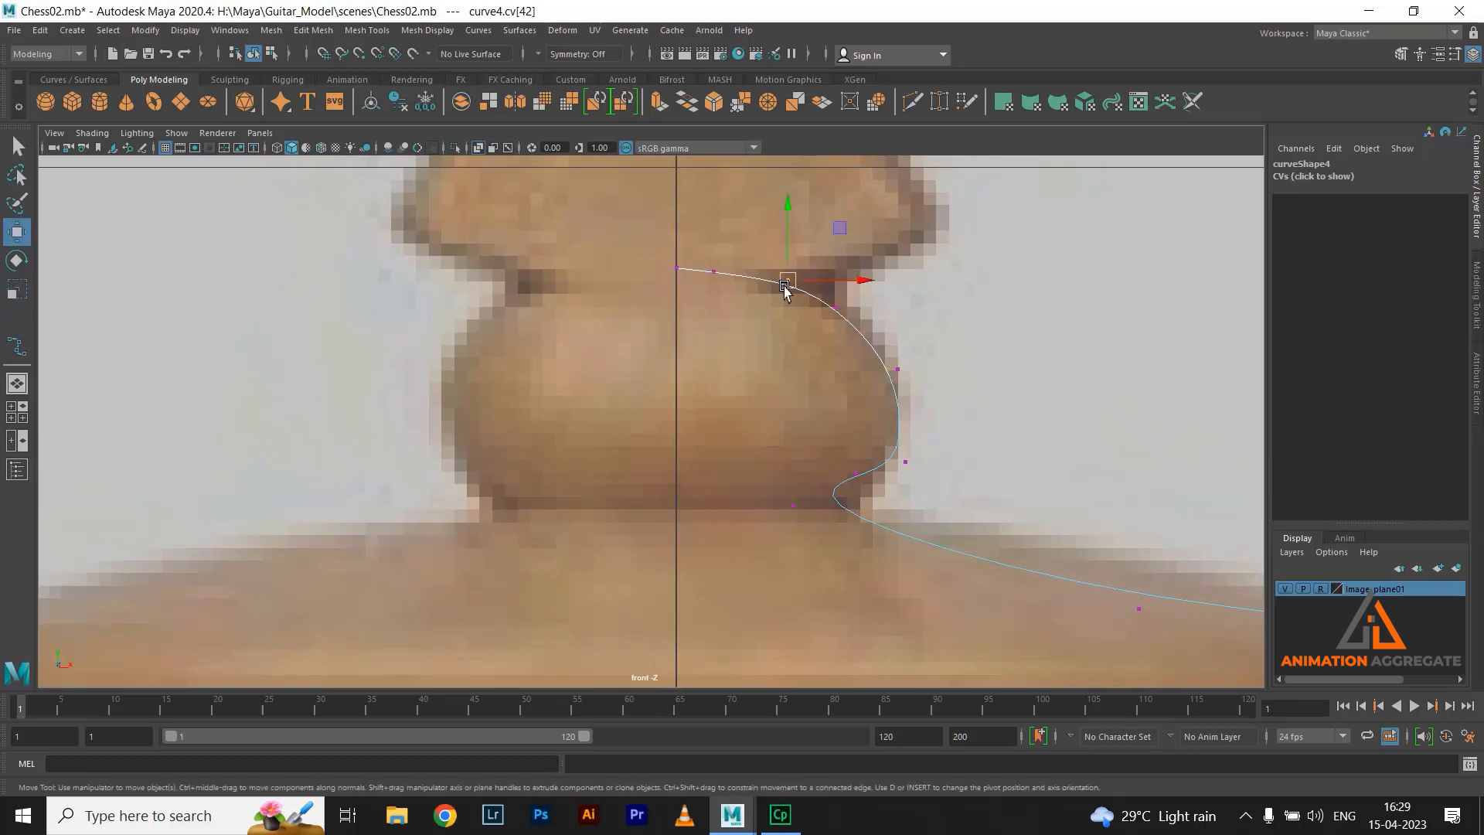
pyautogui.click(677, 270)
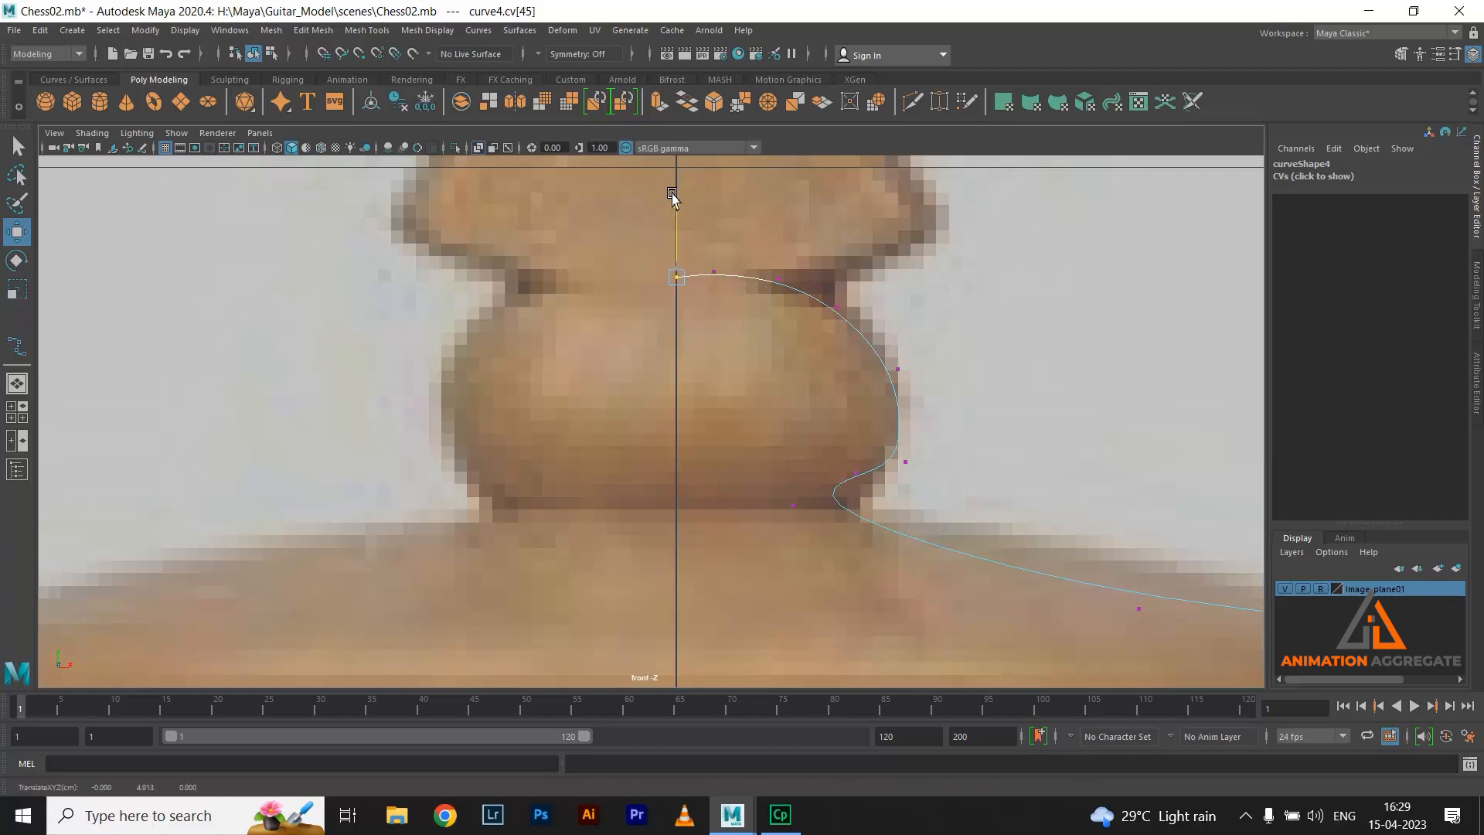
# Adjust the CVs on the ball's side and at its foot so the curve follows the reference
pyautogui.click(898, 369)
pyautogui.moveTo(897, 369); pyautogui.dragTo(888, 341)
pyautogui.click(906, 462)
pyautogui.moveTo(908, 445); pyautogui.dragTo(812, 522)
pyautogui.click(856, 473)
pyautogui.click(795, 507)
pyautogui.scroll(3, 995, 490)
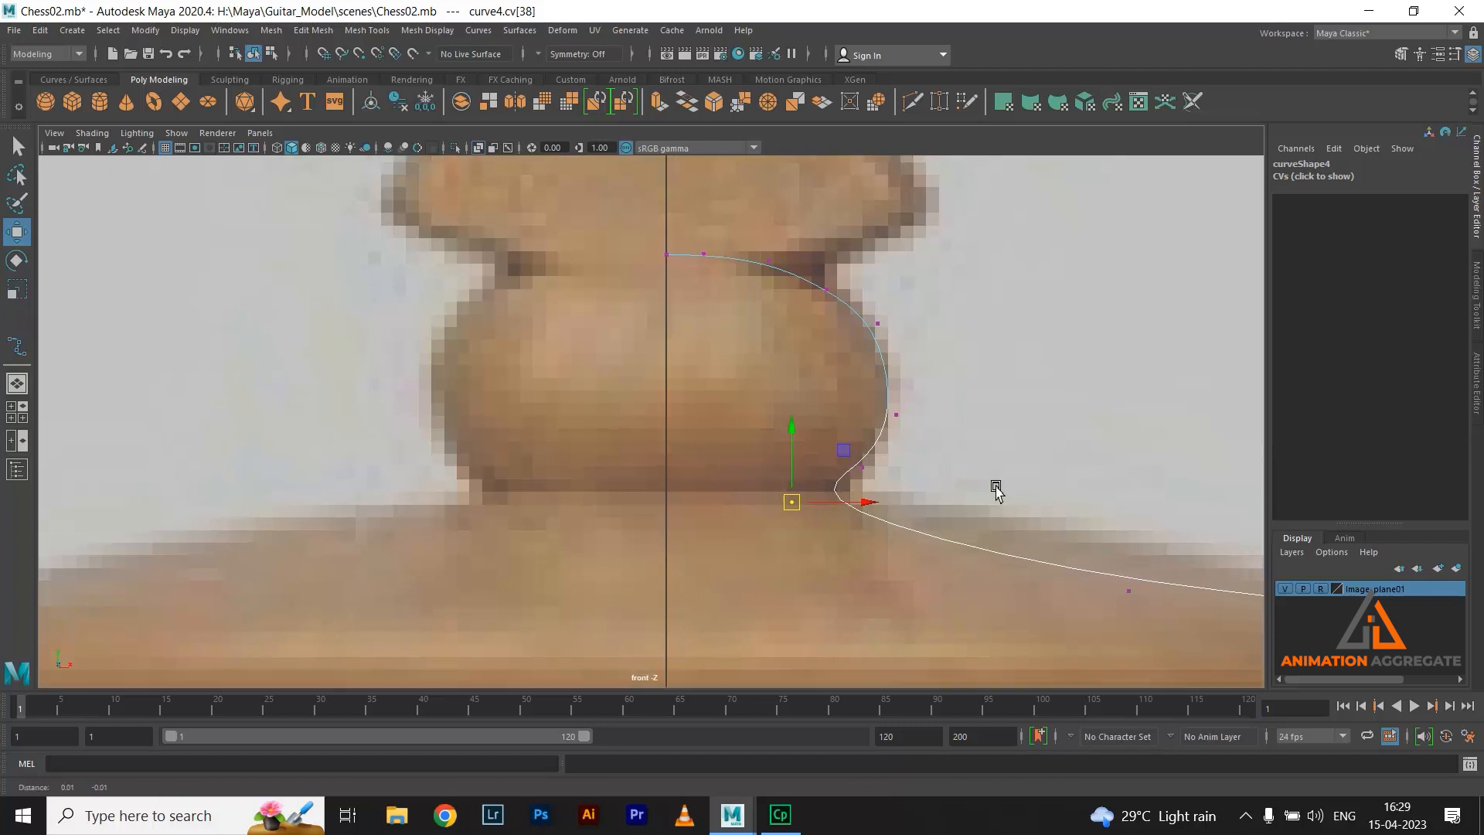
# Raise the CV over the crown's sloped top and pull the CV outside the crown's rim inward
pyautogui.click(1187, 596)
pyautogui.click(1205, 597)
pyautogui.moveTo(1206, 599); pyautogui.dragTo(1209, 511)
pyautogui.scroll(-10, 1083, 487)
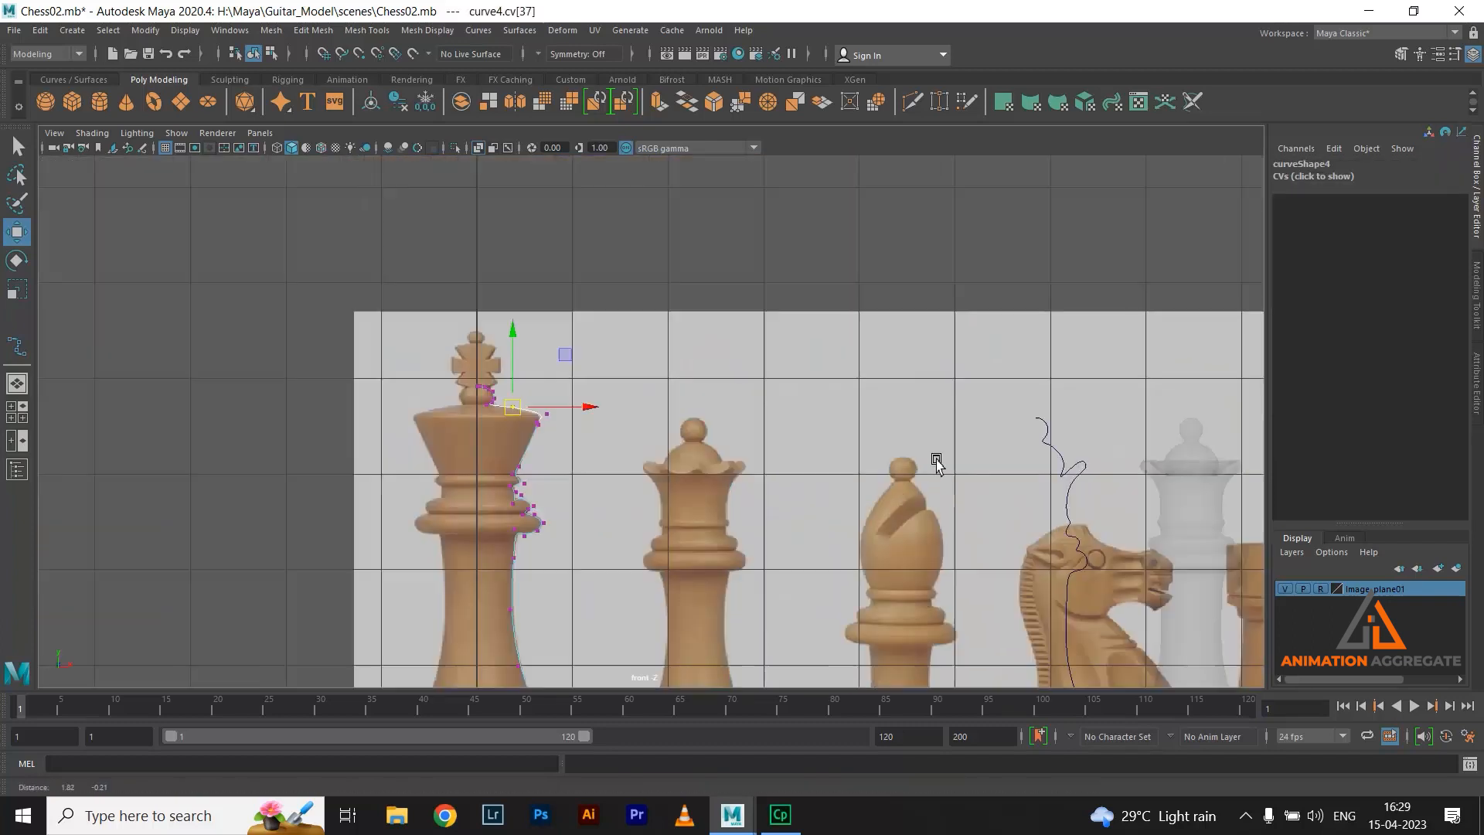
pyautogui.scroll(3, 895, 430)
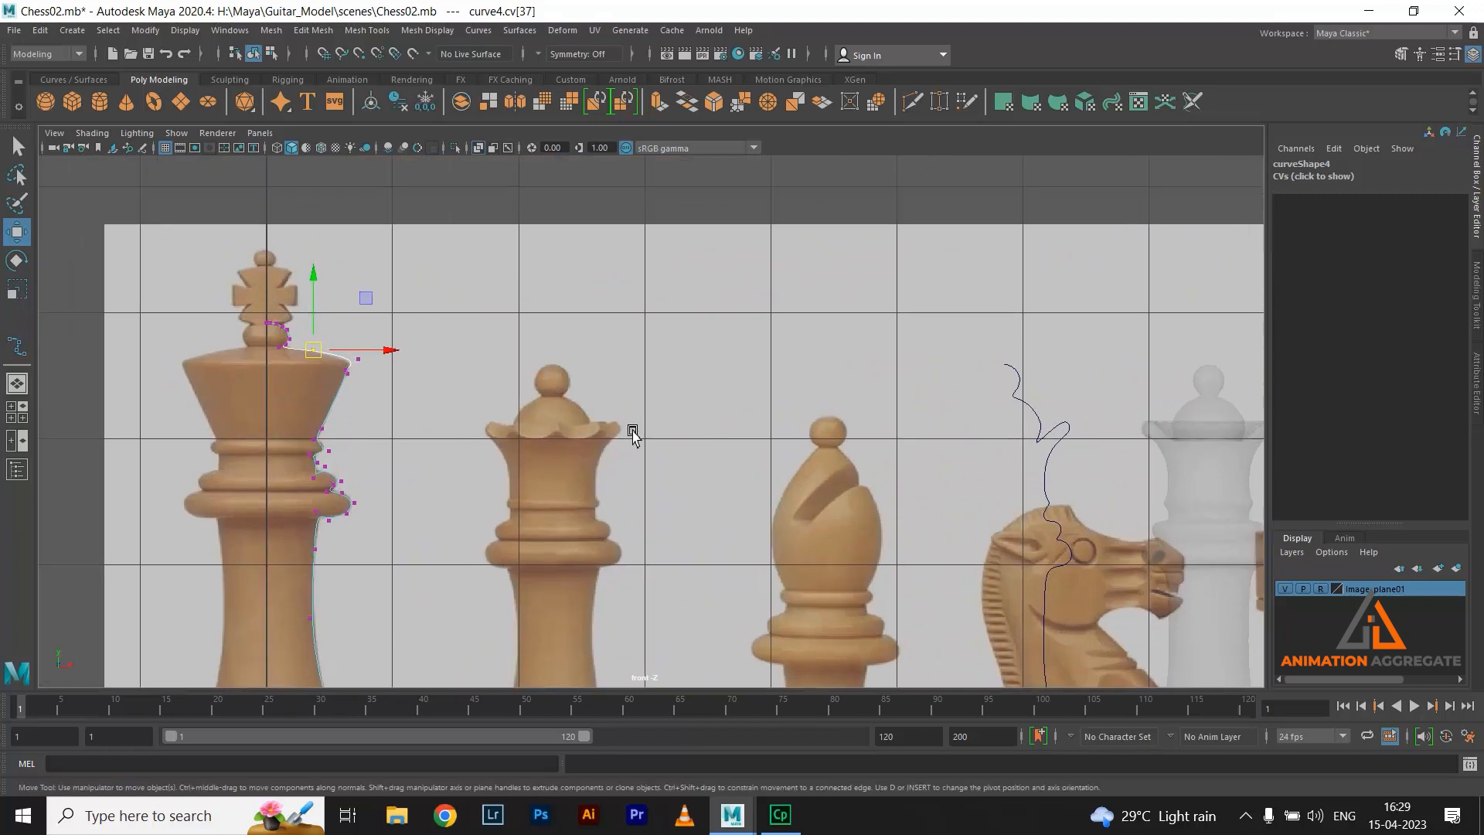
pyautogui.press('f')
pyautogui.keyDown('alt'); pyautogui.moveTo(852, 469); pyautogui.dragTo(843, 385, button='middle'); pyautogui.keyUp('alt')
pyautogui.moveTo(1037, 425); pyautogui.dragTo(1002, 432)
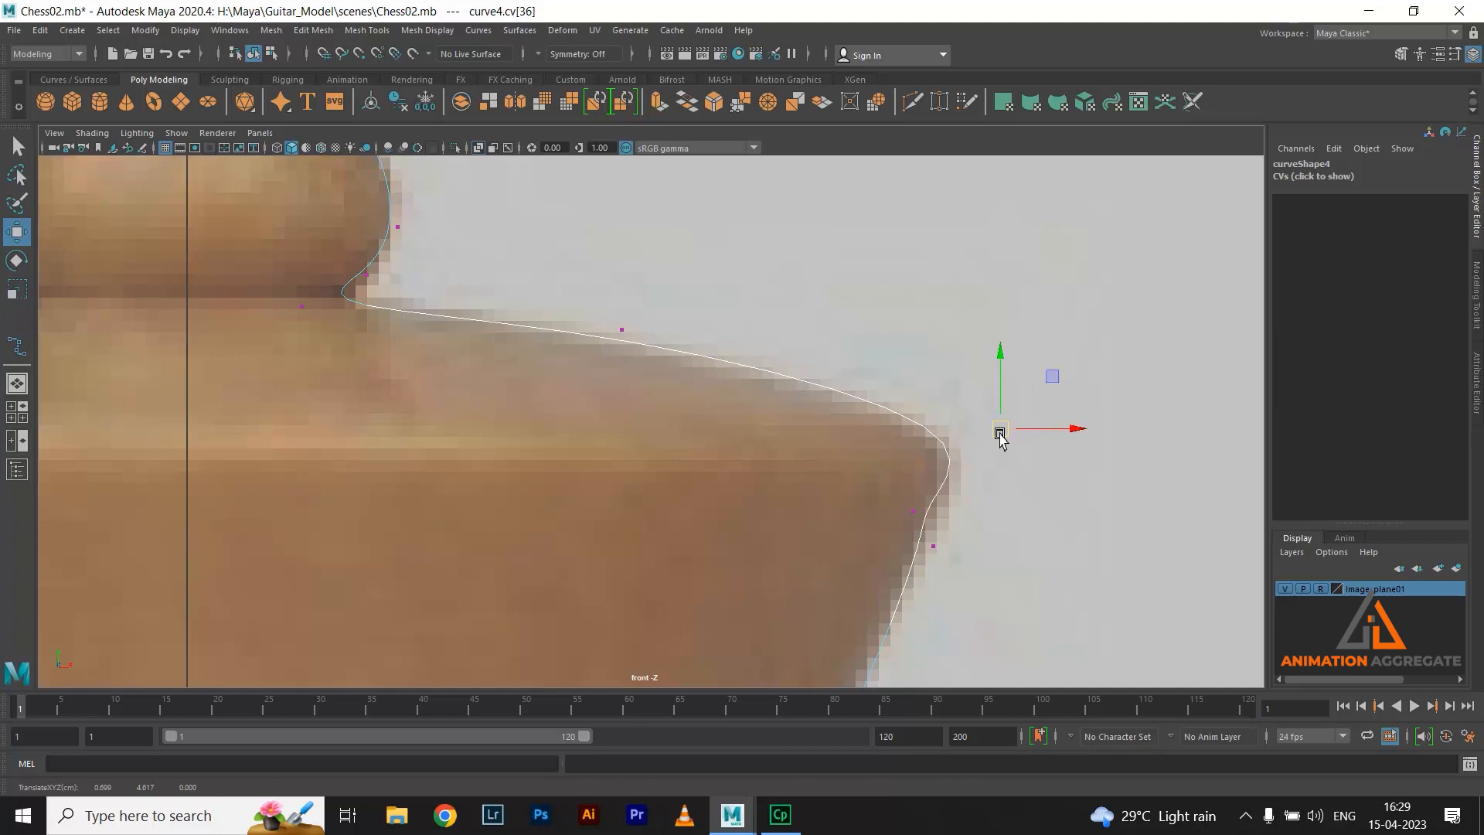
# Move the two CVs just below the crown's rim onto the outline and fine-tune the rim's outer CV
pyautogui.click(951, 563)
pyautogui.click(935, 561)
pyautogui.moveTo(935, 564); pyautogui.dragTo(895, 591)
pyautogui.click(916, 514)
pyautogui.moveTo(918, 516)
pyautogui.mouseDown()
pyautogui.moveTo(926, 535)
pyautogui.moveTo(932, 524)
pyautogui.mouseUp()
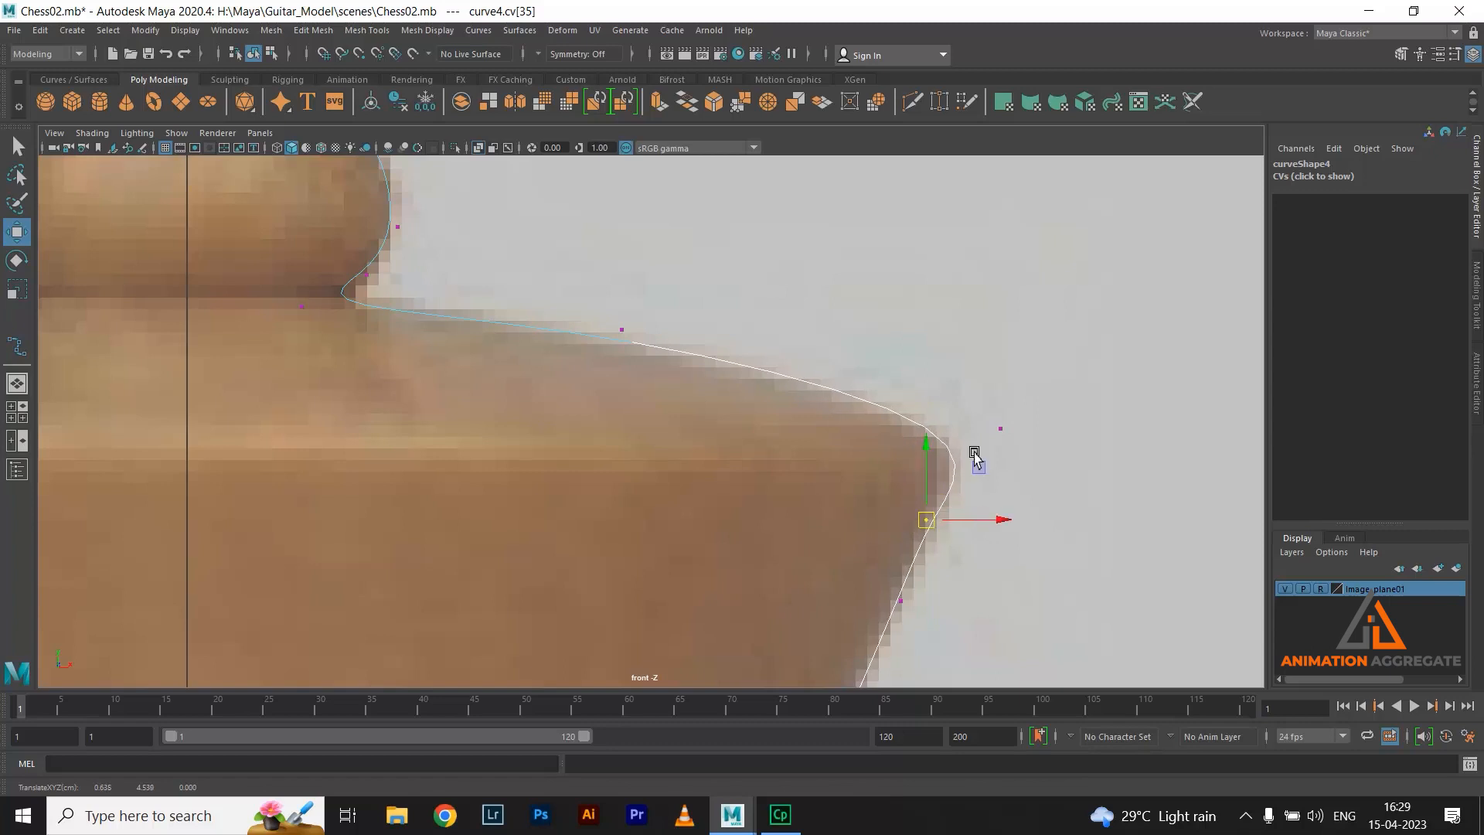
pyautogui.click(1000, 429)
pyautogui.moveTo(984, 424); pyautogui.dragTo(977, 424)
# Reposition the CVs along the crown's lower side and around the thin ring beneath it
pyautogui.keyDown('alt'); pyautogui.moveTo(977, 424); pyautogui.dragTo(801, 402, button='middle'); pyautogui.keyUp('alt')
pyautogui.click(821, 417)
pyautogui.click(744, 520)
pyautogui.click(884, 631)
pyautogui.moveTo(882, 629); pyautogui.dragTo(883, 603)
pyautogui.click(710, 658)
pyautogui.moveTo(710, 658); pyautogui.dragTo(719, 646)
# Scale and shift the two inner CVs above and below the thin ring, and move the neck's CV inward
pyautogui.keyDown('alt'); pyautogui.moveTo(835, 590); pyautogui.dragTo(870, 462, button='middle'); pyautogui.keyUp('alt')
pyautogui.moveTo(758, 365); pyautogui.dragTo(810, 426)
pyautogui.moveTo(695, 315); pyautogui.dragTo(797, 556)
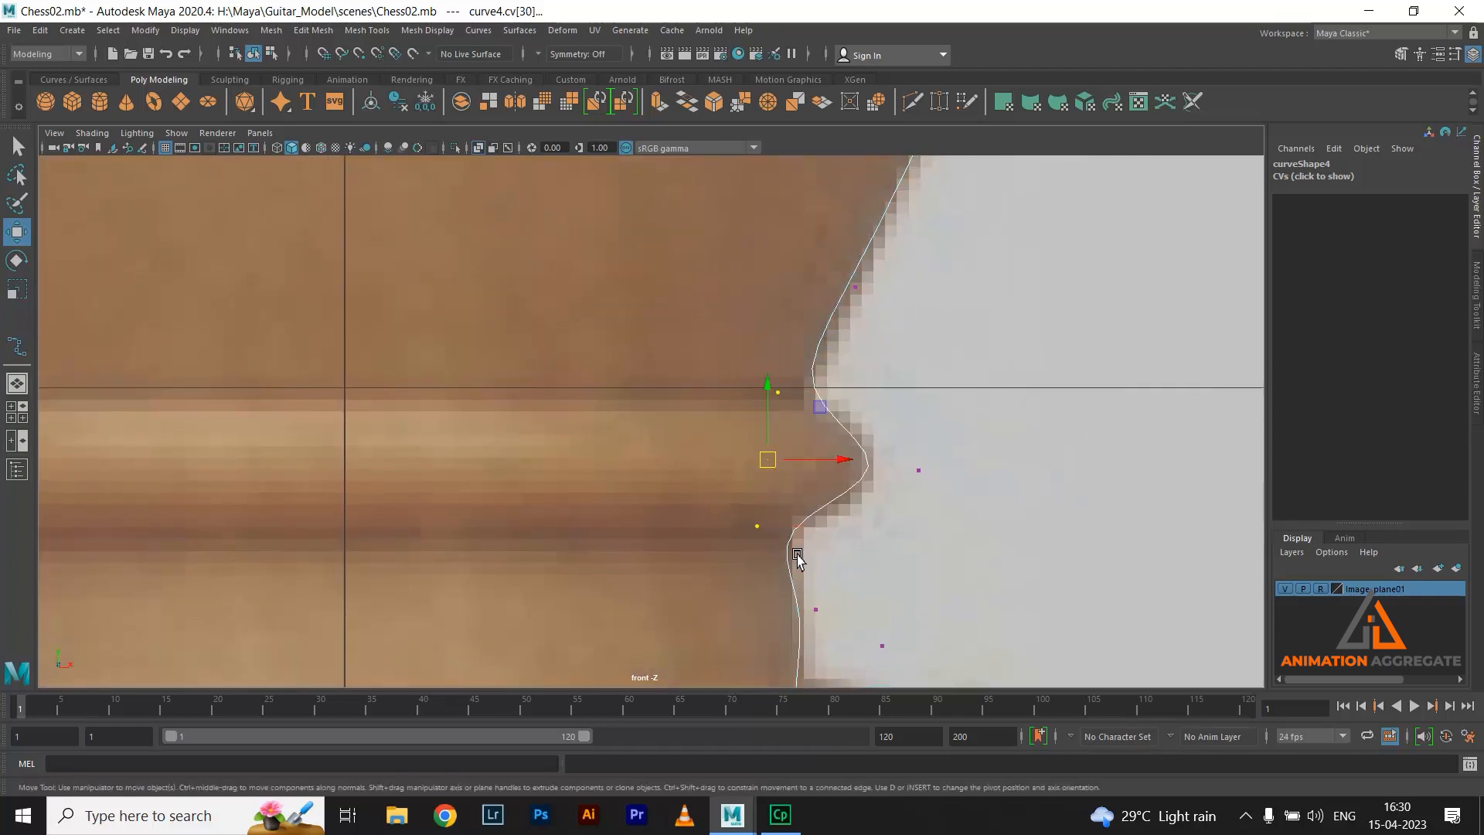
pyautogui.press('r')
pyautogui.moveTo(850, 460); pyautogui.dragTo(737, 481)
pyautogui.keyDown('alt'); pyautogui.moveTo(927, 620); pyautogui.dragTo(931, 491, button='middle'); pyautogui.keyUp('alt')
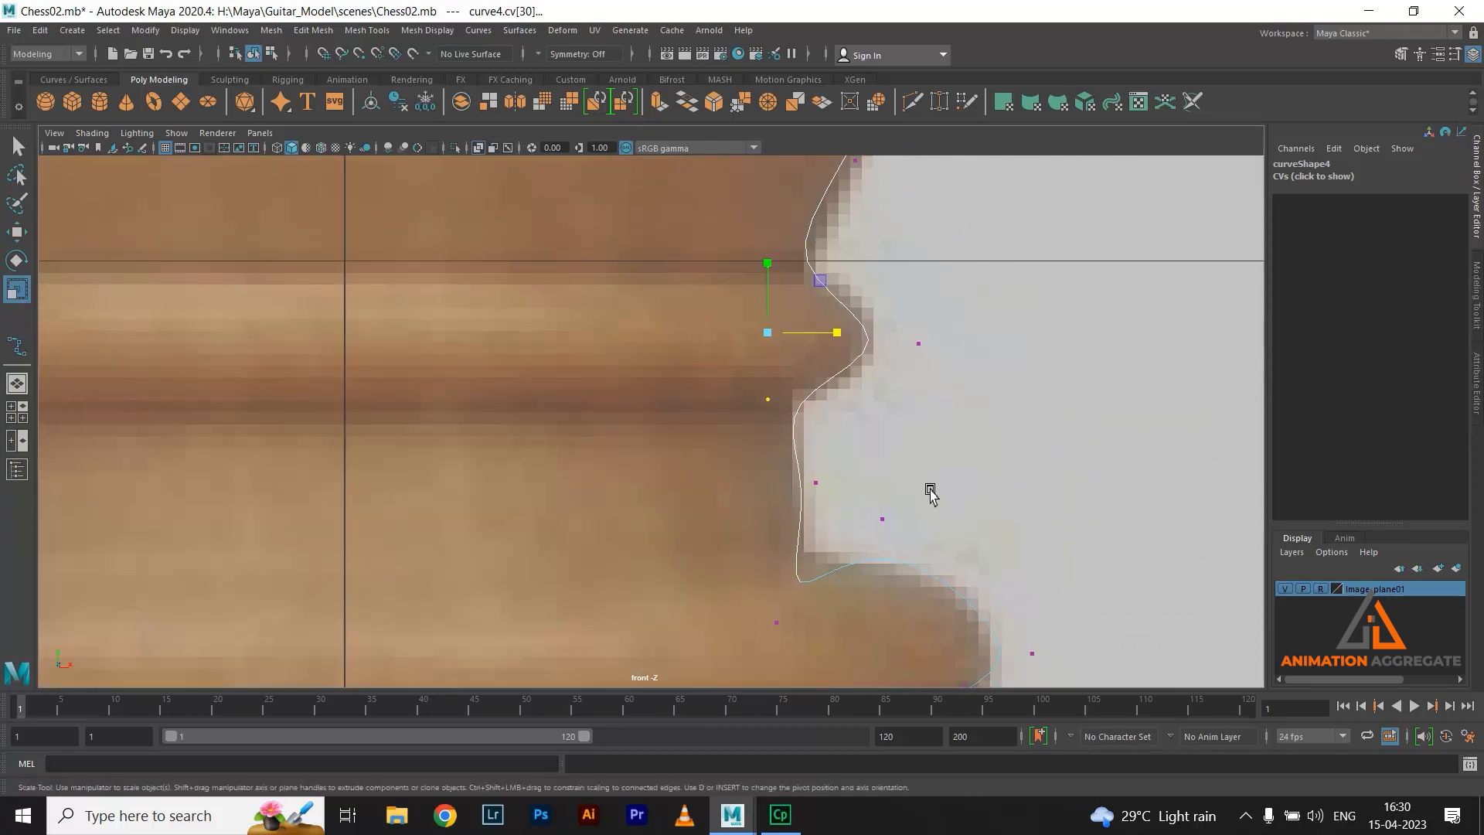
pyautogui.click(819, 495)
pyautogui.press('w')
pyautogui.moveTo(898, 485); pyautogui.dragTo(879, 487)
pyautogui.moveTo(746, 273); pyautogui.dragTo(812, 402)
pyautogui.moveTo(845, 331); pyautogui.dragTo(863, 338)
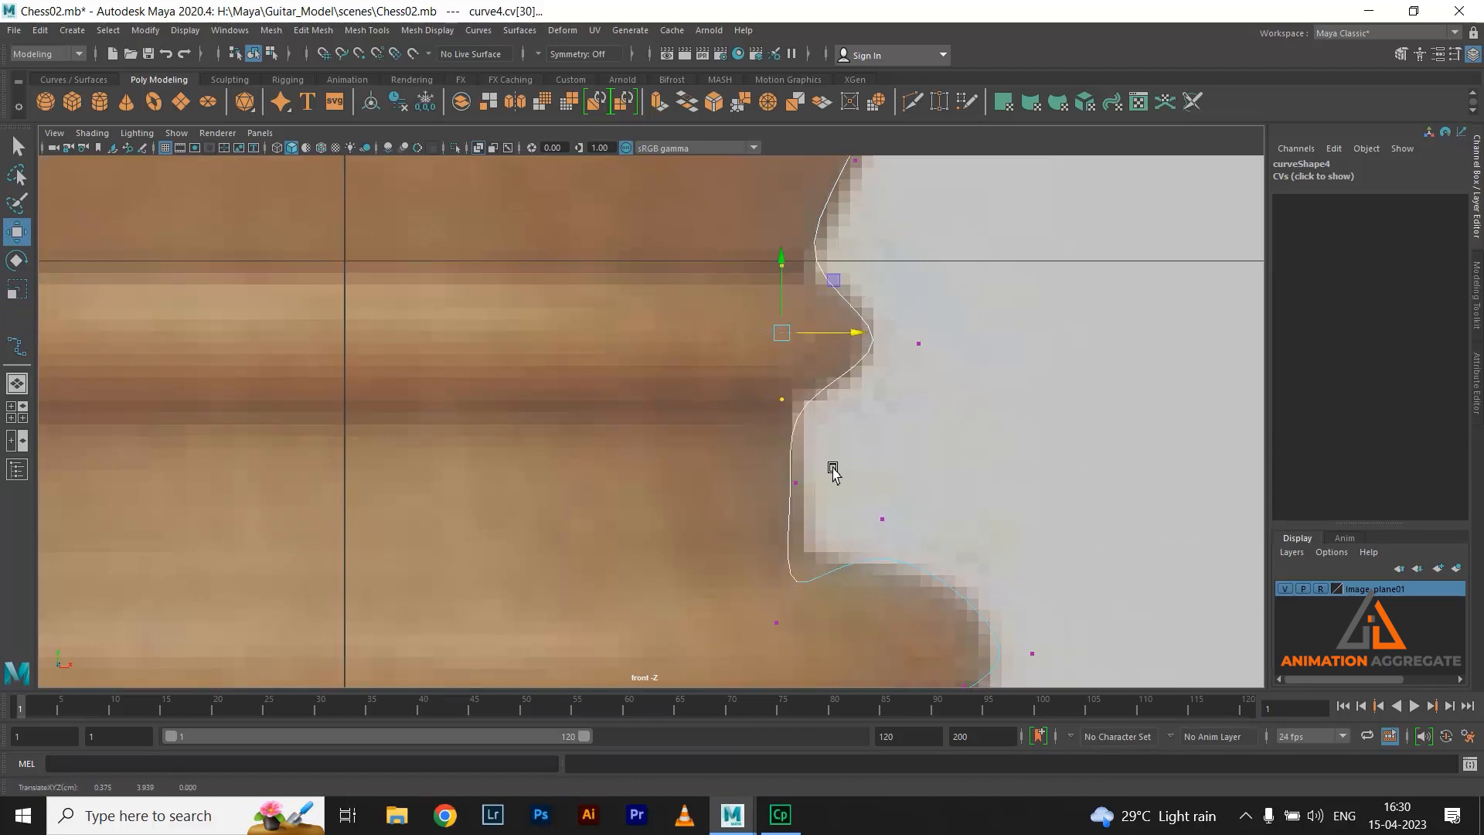
# Raise the CV at the neck's lower corner and lower the CV above the upper collar ring to fit the reference
pyautogui.moveTo(772, 627); pyautogui.dragTo(786, 588)
pyautogui.moveTo(774, 530); pyautogui.dragTo(775, 487)
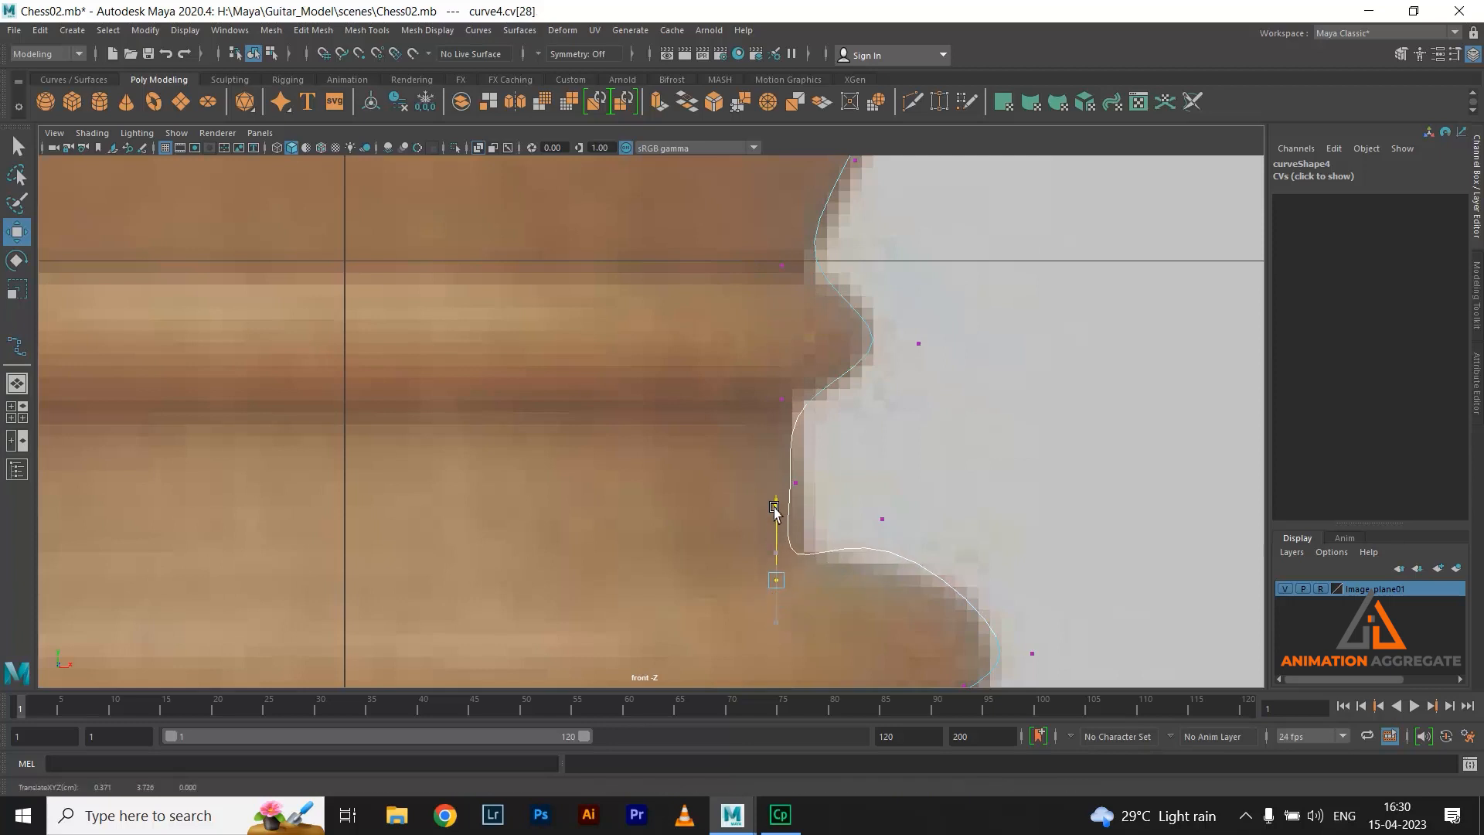
pyautogui.moveTo(839, 587); pyautogui.dragTo(848, 583)
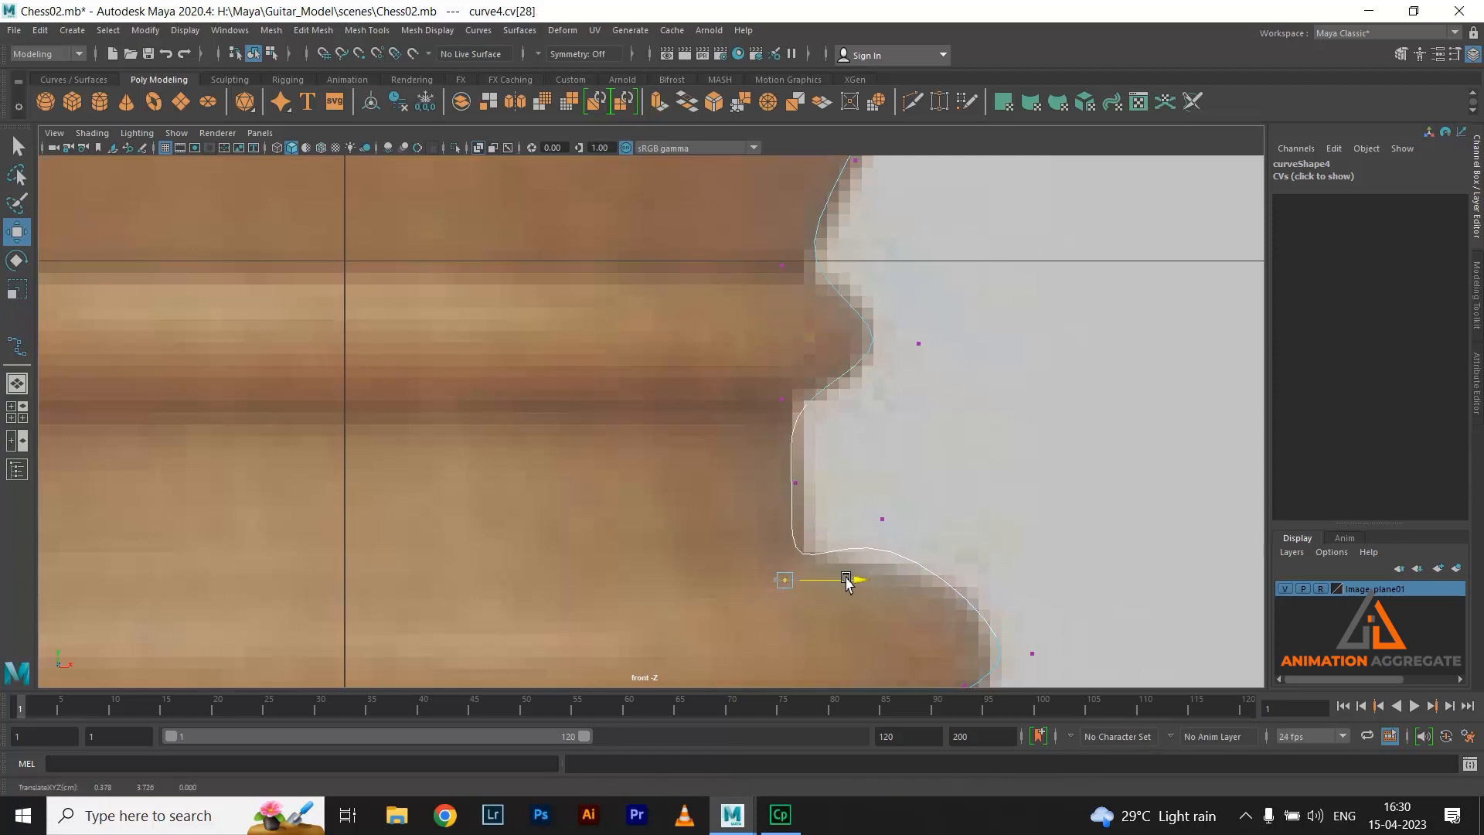
pyautogui.click(882, 519)
pyautogui.moveTo(889, 471); pyautogui.dragTo(889, 487)
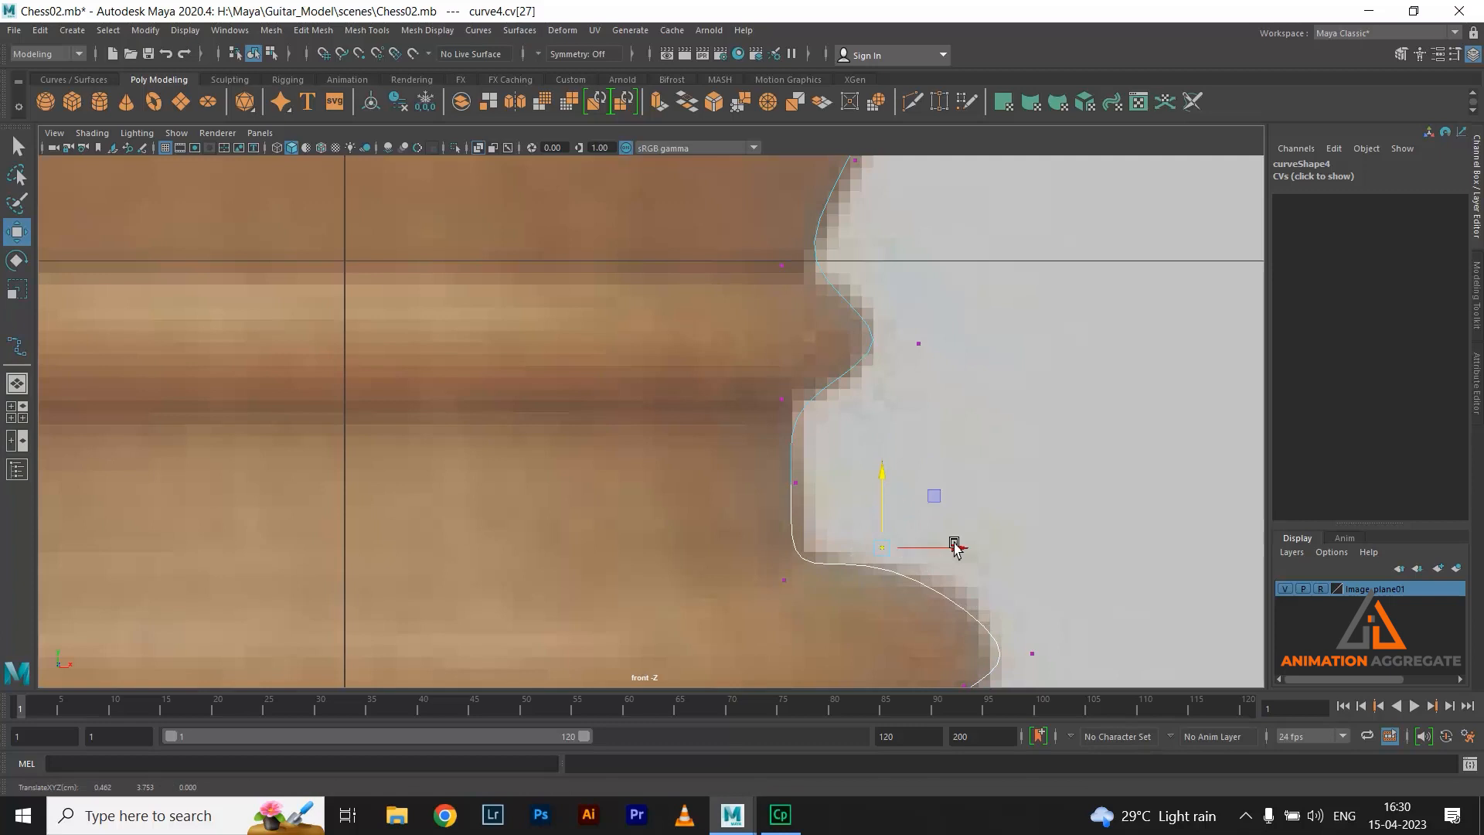
# Move the outer CV of the upper collar ring up and inward, and shift the CV on its lower side outward
pyautogui.keyDown('alt'); pyautogui.moveTo(1011, 586); pyautogui.dragTo(1000, 430, button='middle'); pyautogui.keyUp('alt')
pyautogui.click(1017, 479)
pyautogui.moveTo(1016, 480); pyautogui.dragTo(1001, 435)
pyautogui.click(948, 509)
pyautogui.moveTo(949, 507); pyautogui.dragTo(962, 522)
# Reposition the CVs along the top and underside of the wide lower collar ring to follow the reference outline
pyautogui.click(881, 572)
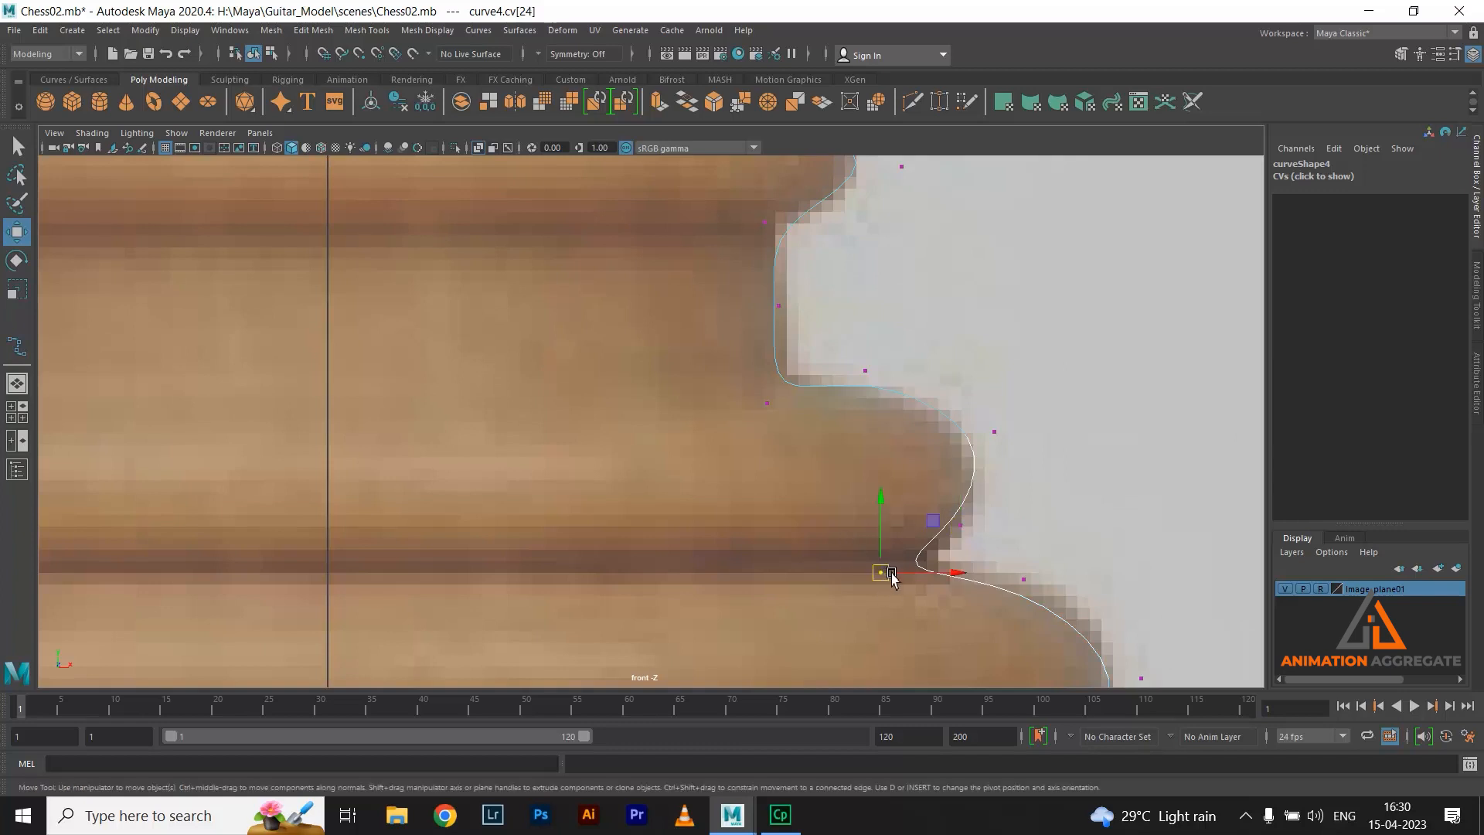
pyautogui.keyDown('alt'); pyautogui.moveTo(1047, 580); pyautogui.dragTo(1012, 479, button='middle'); pyautogui.keyUp('alt')
pyautogui.moveTo(1007, 521); pyautogui.dragTo(1006, 470)
pyautogui.keyDown('alt'); pyautogui.moveTo(1037, 629); pyautogui.dragTo(1013, 469, button='middle'); pyautogui.keyUp('alt')
pyautogui.moveTo(1023, 537)
pyautogui.mouseDown()
pyautogui.moveTo(1034, 502)
pyautogui.moveTo(1012, 515)
pyautogui.mouseUp()
pyautogui.moveTo(829, 558); pyautogui.dragTo(899, 552)
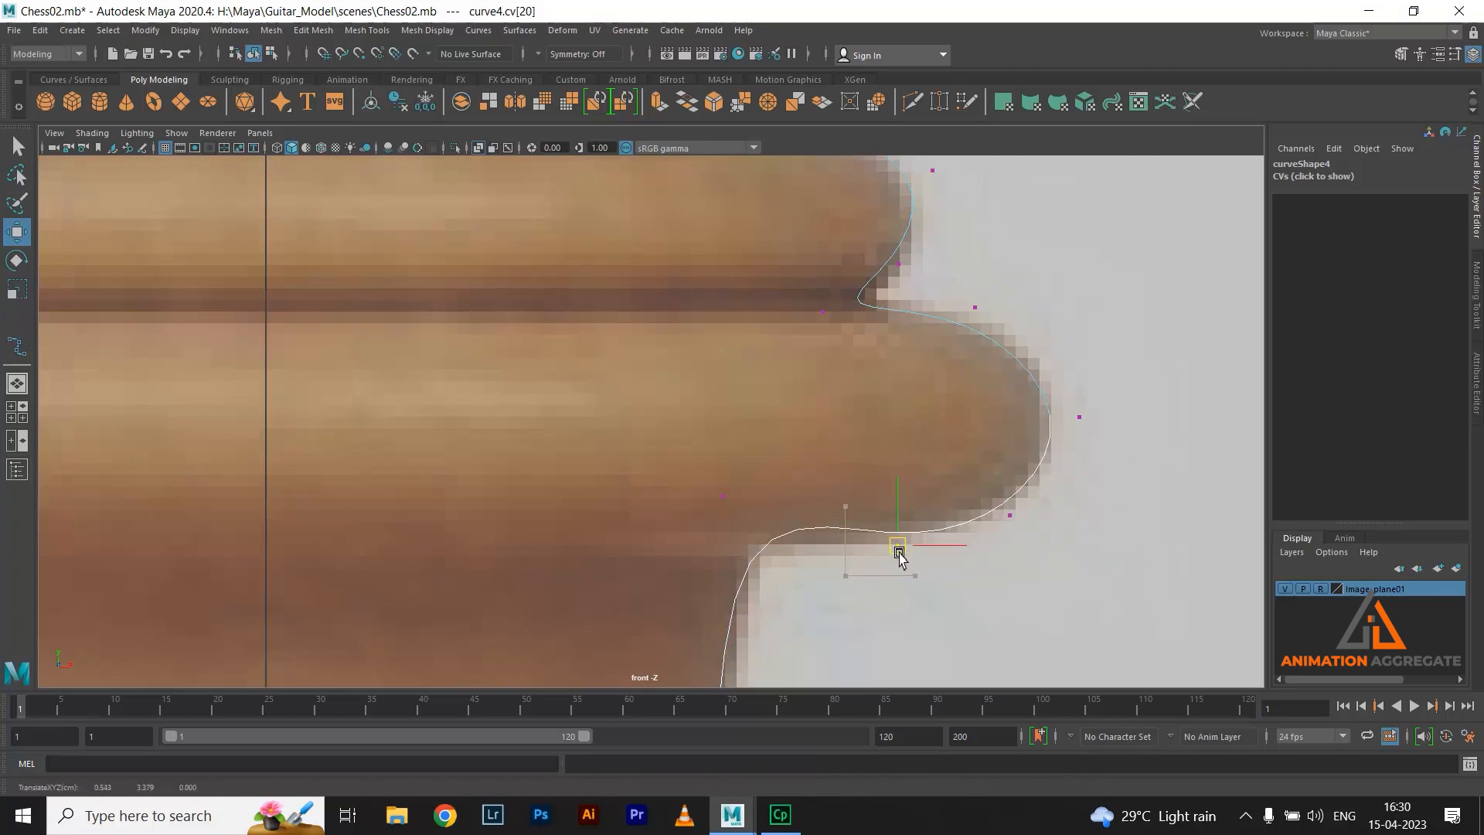
pyautogui.moveTo(706, 474); pyautogui.dragTo(726, 513)
pyautogui.keyDown('alt'); pyautogui.moveTo(780, 592); pyautogui.dragTo(792, 387, button='middle'); pyautogui.keyUp('alt')
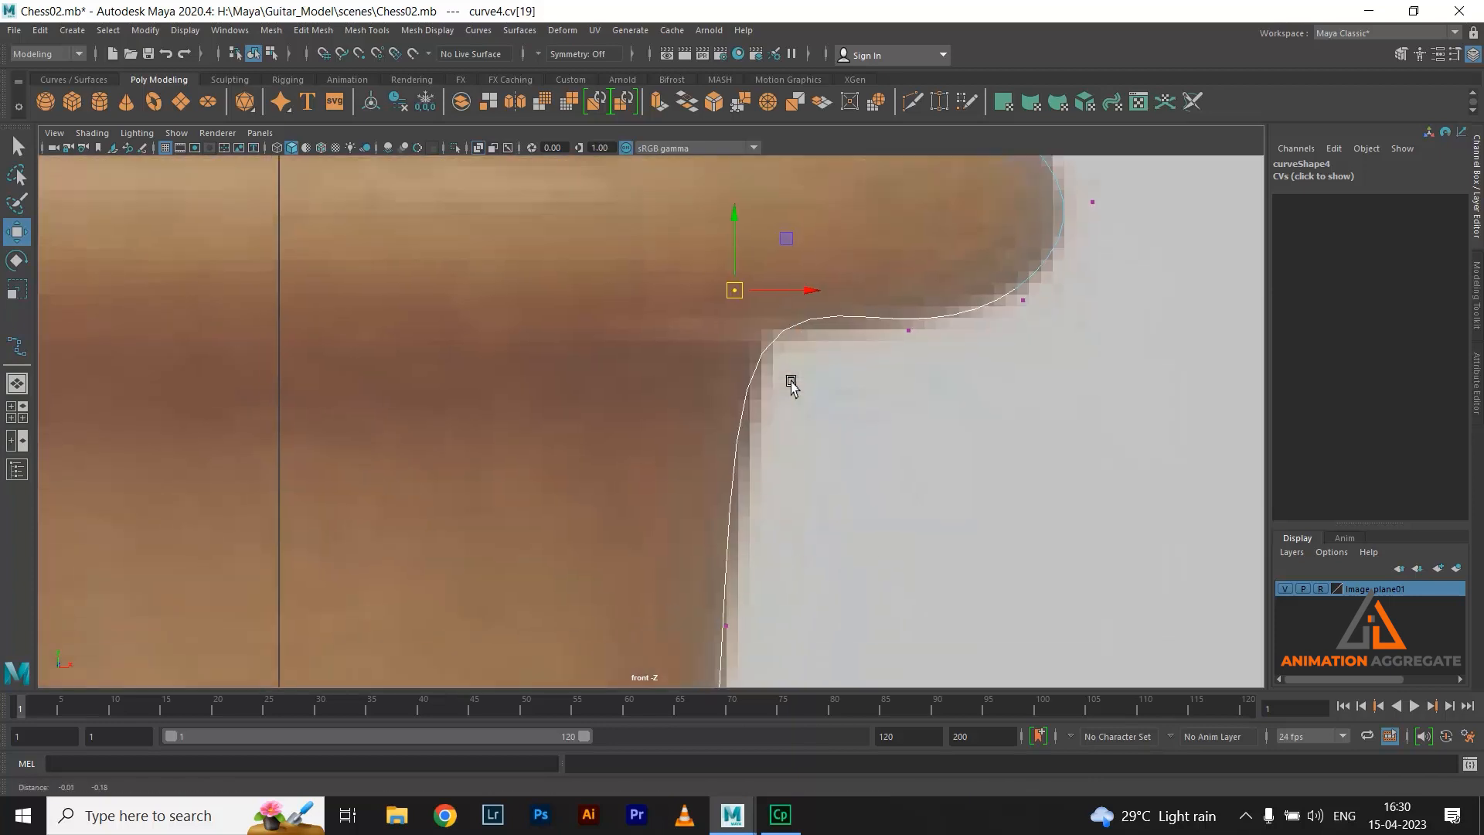
pyautogui.scroll(-8, 781, 409)
pyautogui.scroll(8, 773, 487)
pyautogui.moveTo(683, 566); pyautogui.dragTo(735, 637)
# Move the CV just above the base's upper ledge up and inward to match the foot of the stem
pyautogui.keyDown('alt'); pyautogui.moveTo(781, 540); pyautogui.dragTo(836, 160, button='middle'); pyautogui.keyUp('alt')
pyautogui.scroll(-8, 773, 561)
pyautogui.keyDown('alt'); pyautogui.moveTo(795, 490); pyautogui.dragTo(794, 230, button='middle'); pyautogui.keyUp('alt')
pyautogui.keyDown('alt'); pyautogui.moveTo(782, 381); pyautogui.dragTo(784, 452, button='middle'); pyautogui.keyUp('alt')
pyautogui.keyDown('alt'); pyautogui.moveTo(639, 355); pyautogui.dragTo(879, 609, button='right'); pyautogui.keyUp('alt')
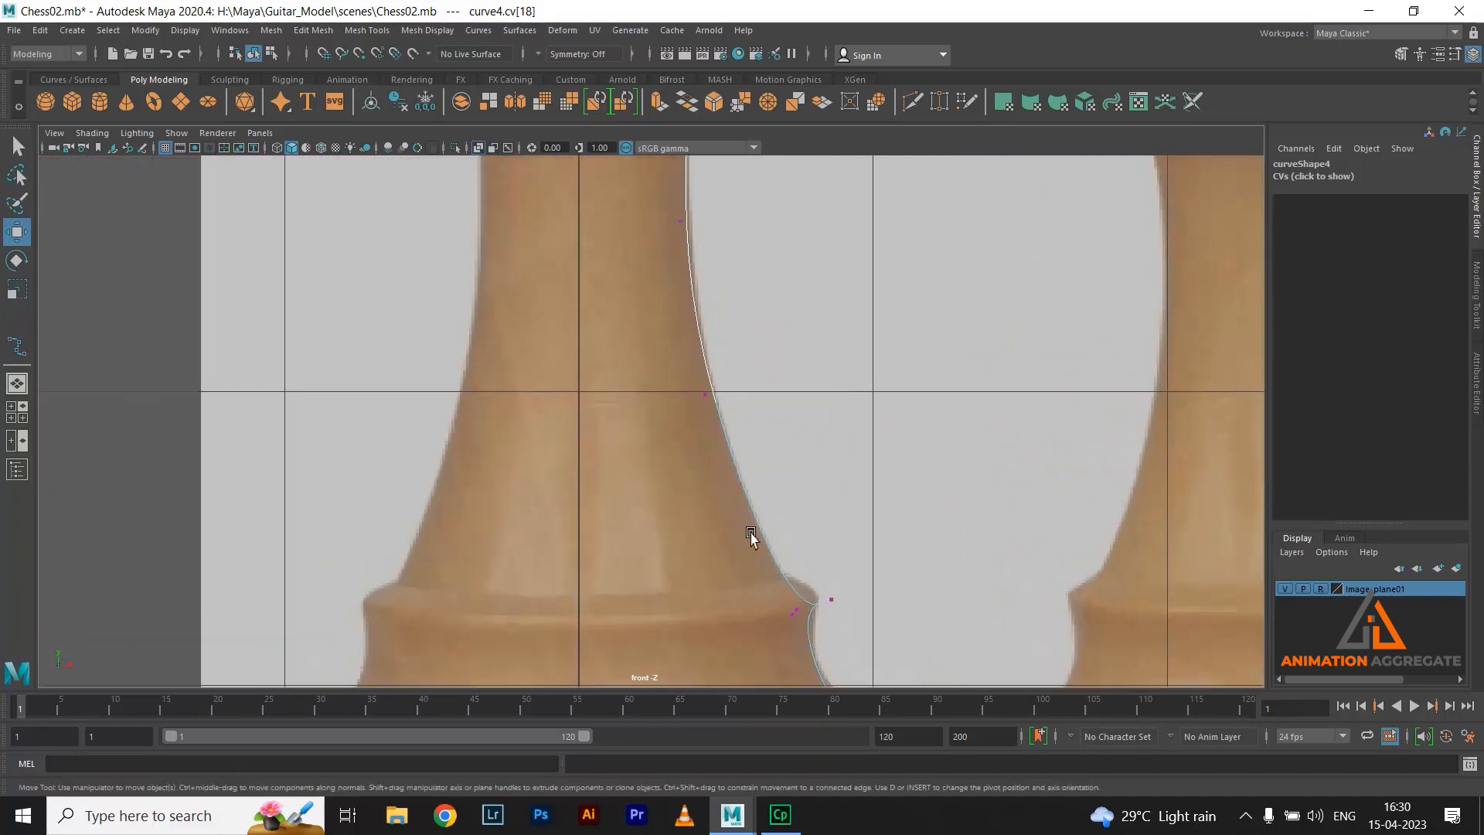
pyautogui.scroll(2, 801, 600)
pyautogui.keyDown('alt'); pyautogui.moveTo(802, 600); pyautogui.dragTo(782, 428, button='middle'); pyautogui.keyUp('alt')
pyautogui.keyDown('alt'); pyautogui.moveTo(781, 427); pyautogui.dragTo(878, 553, button='right'); pyautogui.keyUp('alt')
pyautogui.click(853, 513)
pyautogui.moveTo(855, 513); pyautogui.dragTo(821, 462)
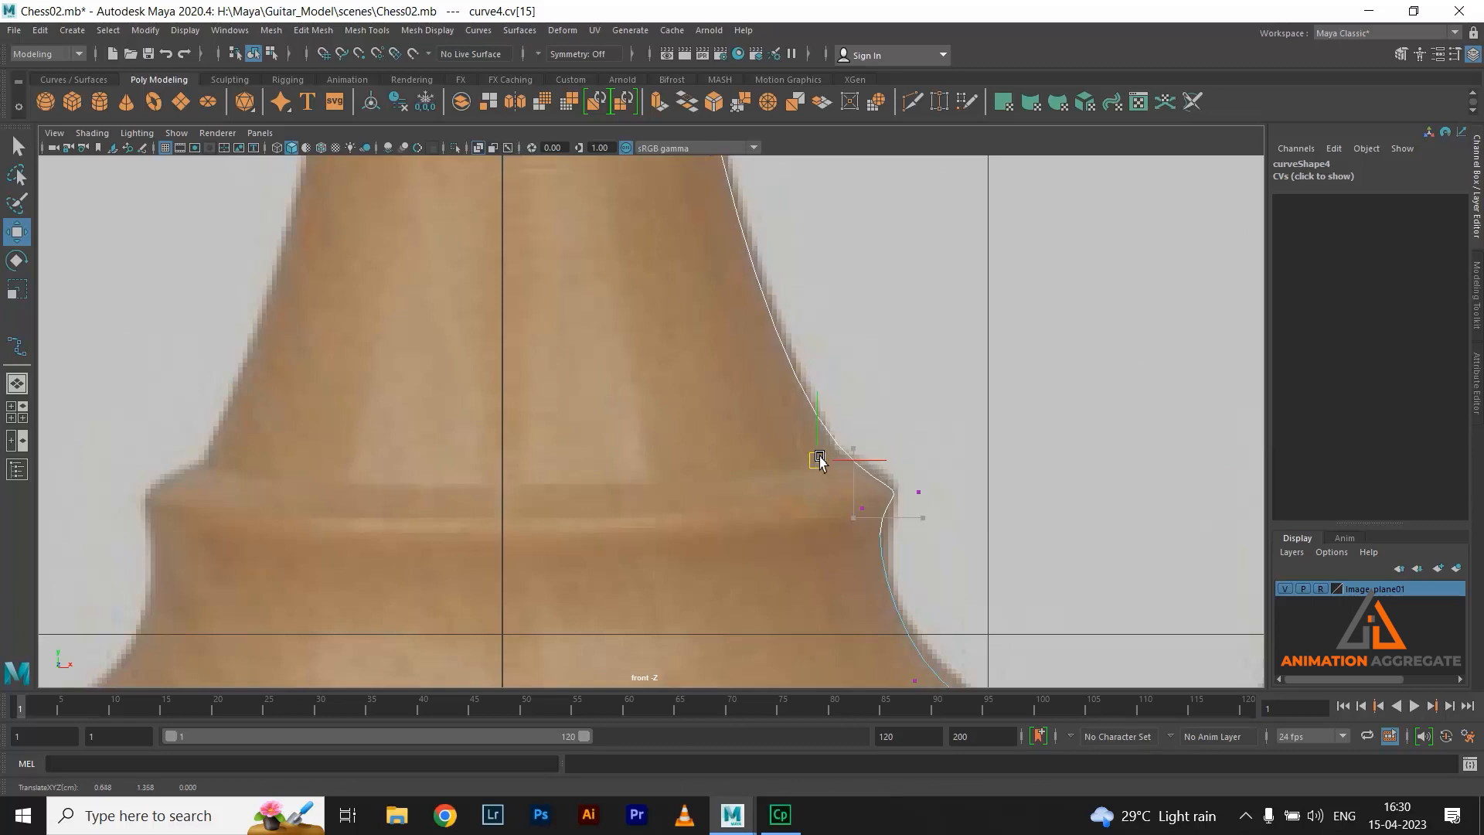
# Lower the CV beneath the base's upper ledge and raise the CV at the ledge's rim
pyautogui.click(863, 507)
pyautogui.moveTo(864, 507); pyautogui.dragTo(868, 541)
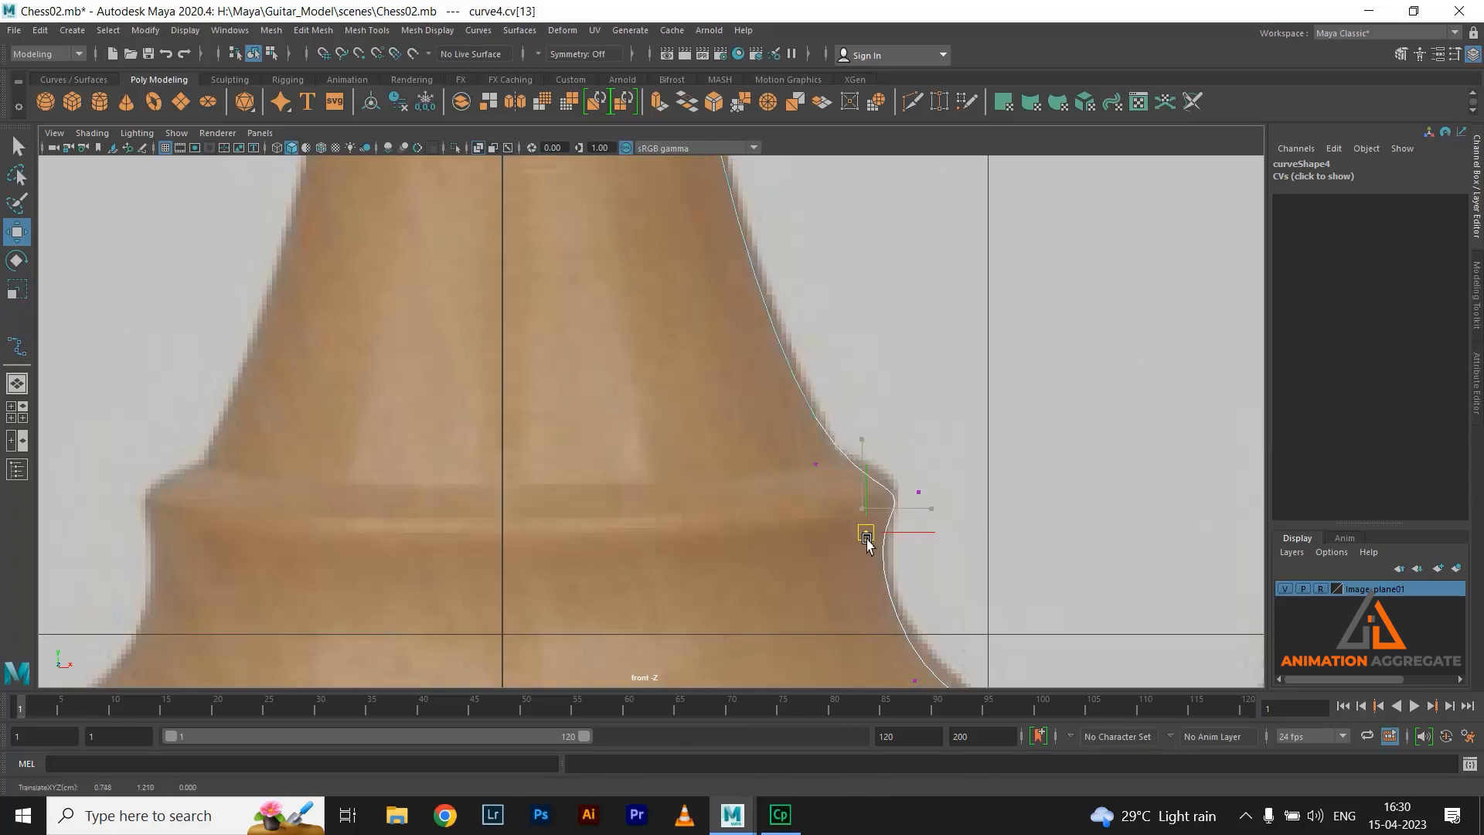
pyautogui.click(920, 494)
pyautogui.moveTo(928, 496); pyautogui.dragTo(926, 483)
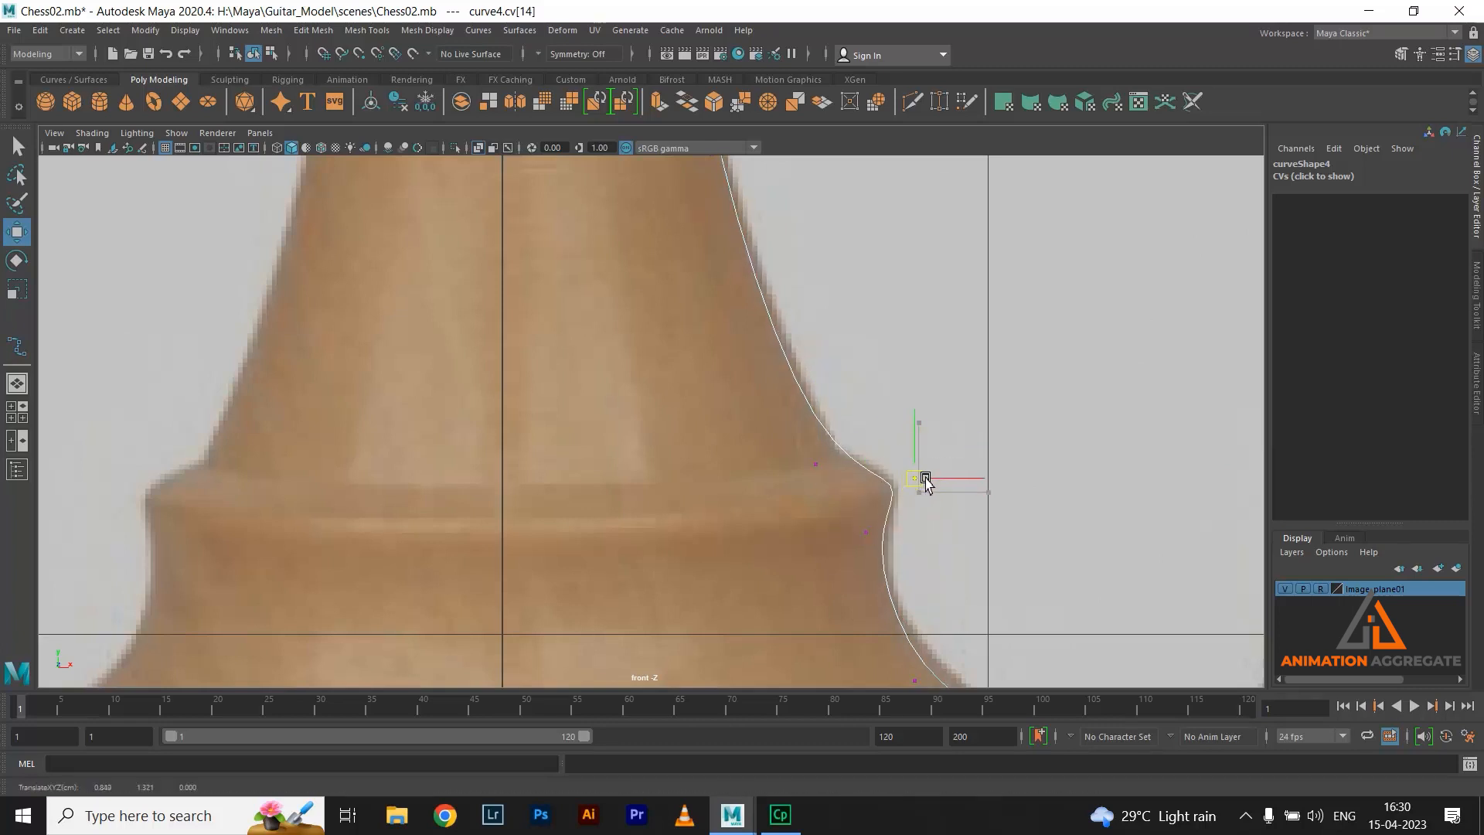
# Adjust the CV on the slope below the ledge and raise the inner CV in the groove above the bottom band
pyautogui.keyDown('alt'); pyautogui.moveTo(931, 564); pyautogui.dragTo(819, 424, button='middle'); pyautogui.keyUp('alt')
pyautogui.moveTo(798, 466); pyautogui.dragTo(855, 490)
pyautogui.keyDown('alt'); pyautogui.moveTo(928, 519); pyautogui.dragTo(912, 409, button='middle'); pyautogui.keyUp('alt')
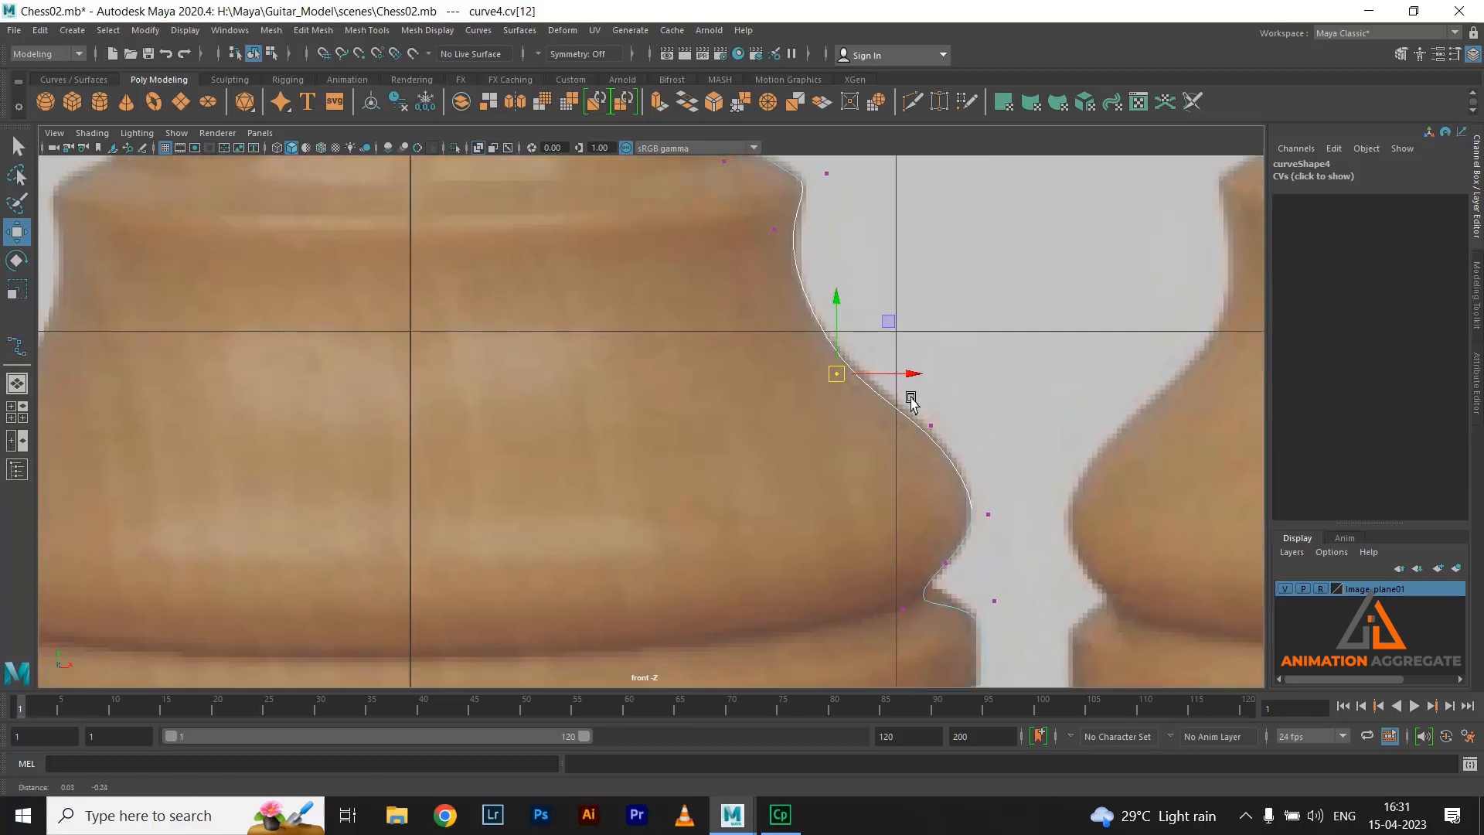
pyautogui.scroll(8, 916, 418)
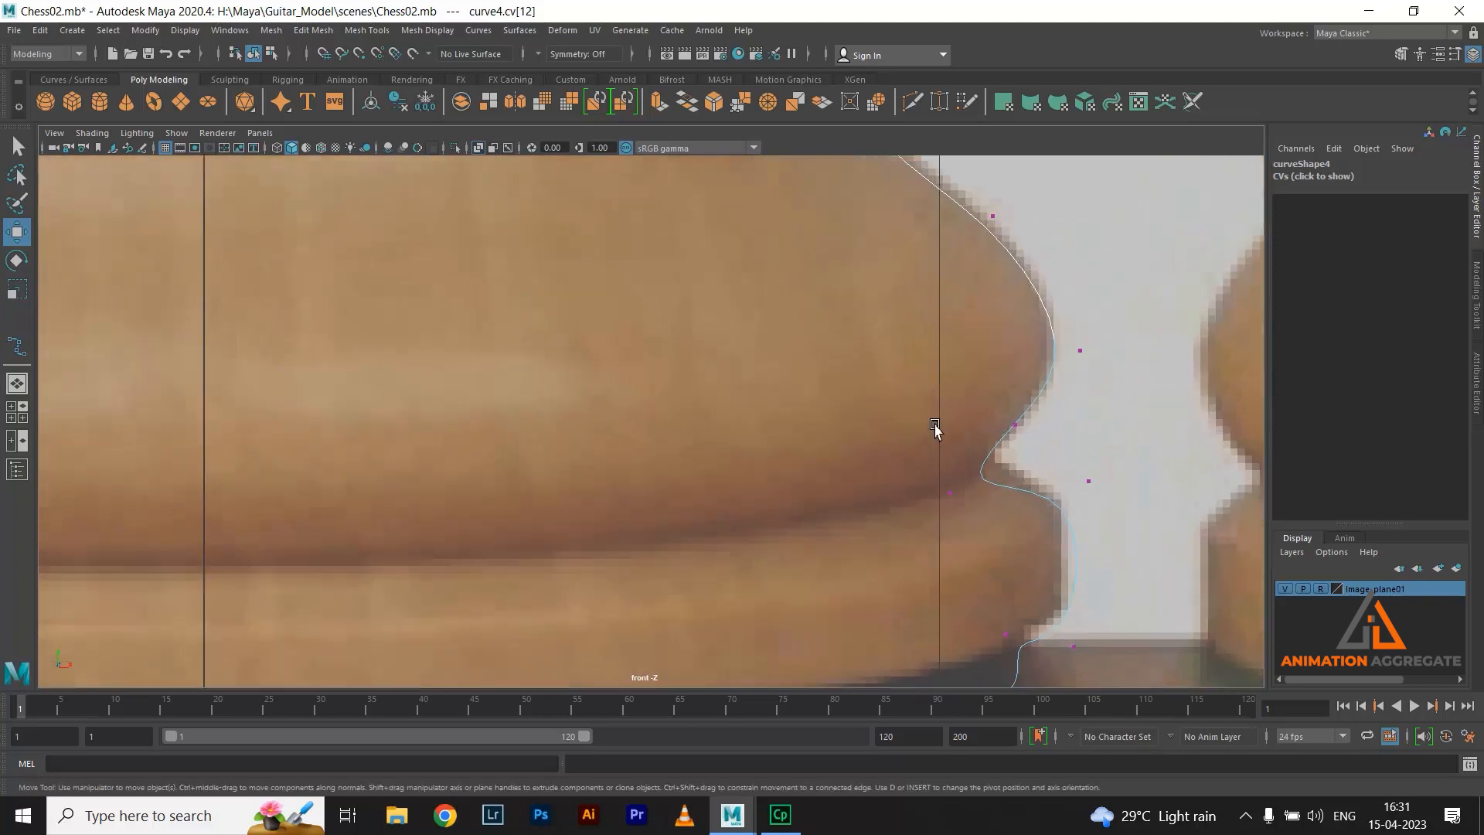
pyautogui.moveTo(1039, 458); pyautogui.dragTo(1040, 460)
pyautogui.moveTo(930, 471)
pyautogui.mouseDown()
pyautogui.moveTo(965, 536)
pyautogui.moveTo(950, 485)
pyautogui.mouseUp()
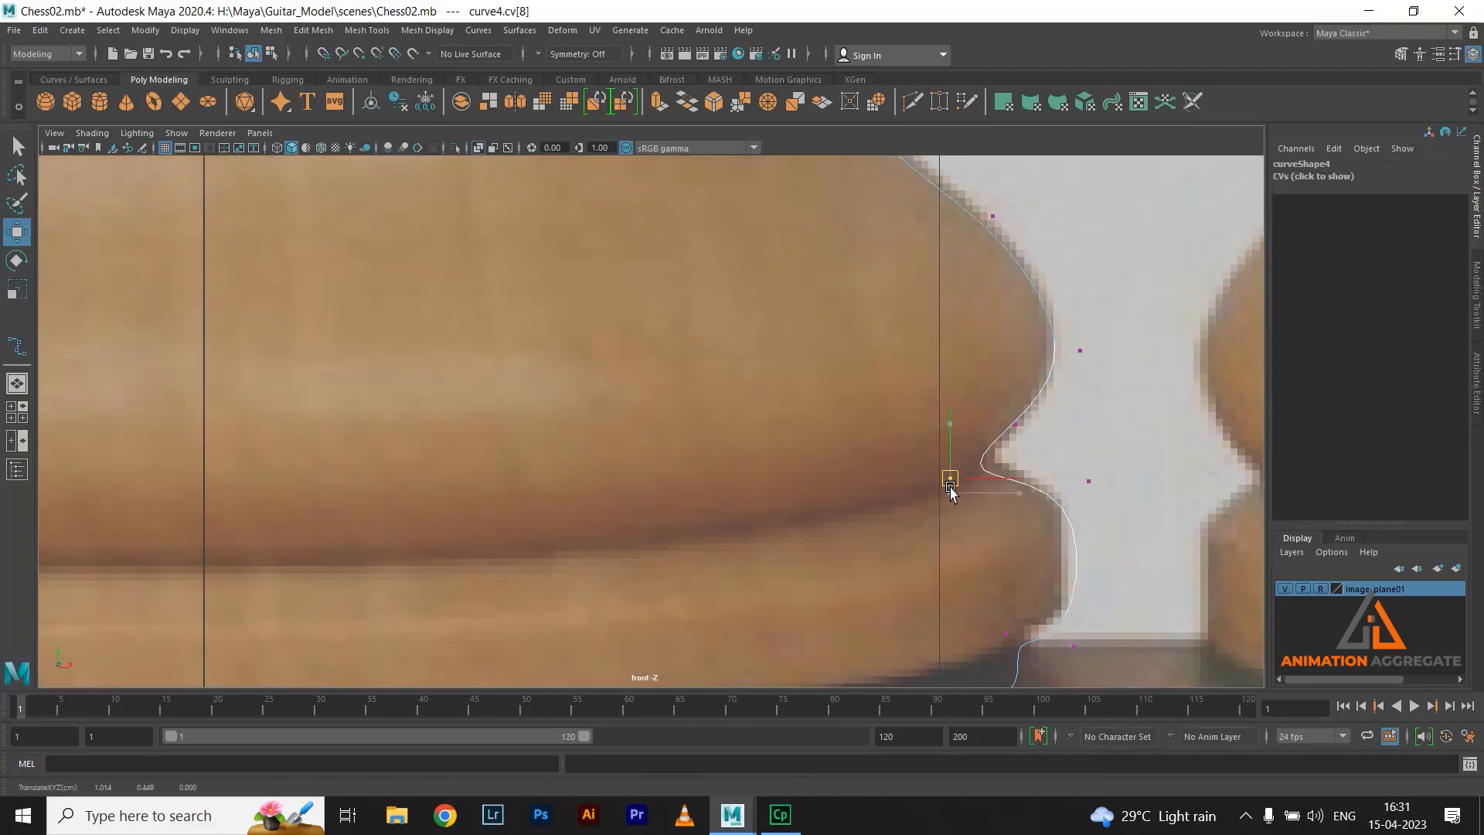
# Align the bottom band's two outer CVs vertically by scaling, then fit them to the band's outer edge
pyautogui.moveTo(1071, 508); pyautogui.dragTo(1098, 472)
pyautogui.moveTo(1056, 617); pyautogui.dragTo(1094, 678)
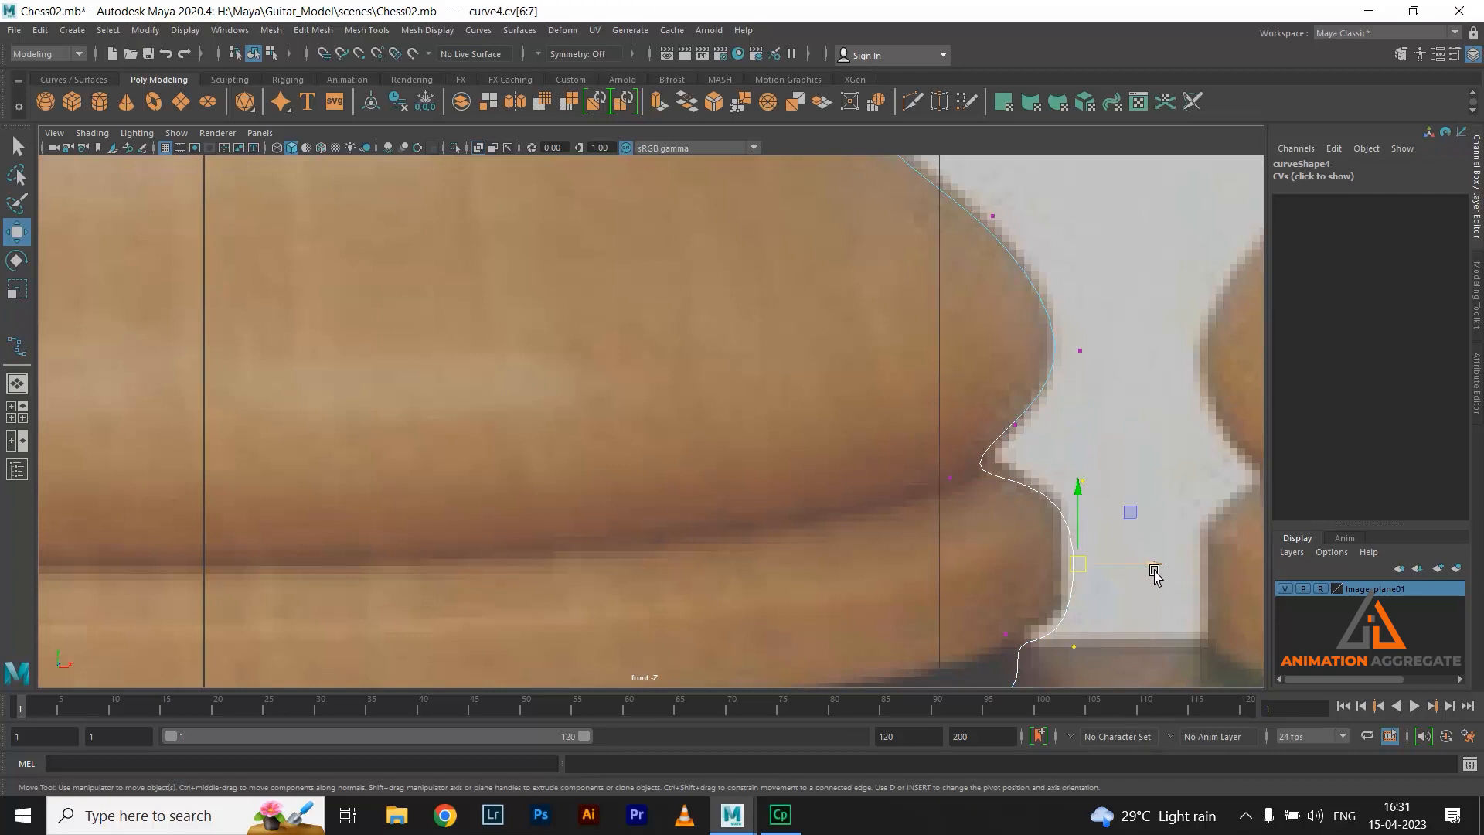
pyautogui.press('r')
pyautogui.moveTo(1155, 571); pyautogui.dragTo(1098, 571)
pyautogui.press('e')
pyautogui.press('w')
pyautogui.moveTo(1152, 566); pyautogui.dragTo(1146, 567)
pyautogui.moveTo(1071, 492); pyautogui.dragTo(1070, 481)
# Raise the inner CV under the bottom band and lower the outer CV of the base's underside
pyautogui.keyDown('alt'); pyautogui.moveTo(1058, 622); pyautogui.dragTo(1039, 505, button='middle'); pyautogui.keyUp('alt')
pyautogui.moveTo(1006, 539); pyautogui.dragTo(1005, 539)
pyautogui.moveTo(987, 468); pyautogui.dragTo(987, 453)
pyautogui.moveTo(1003, 553); pyautogui.dragTo(1017, 594)
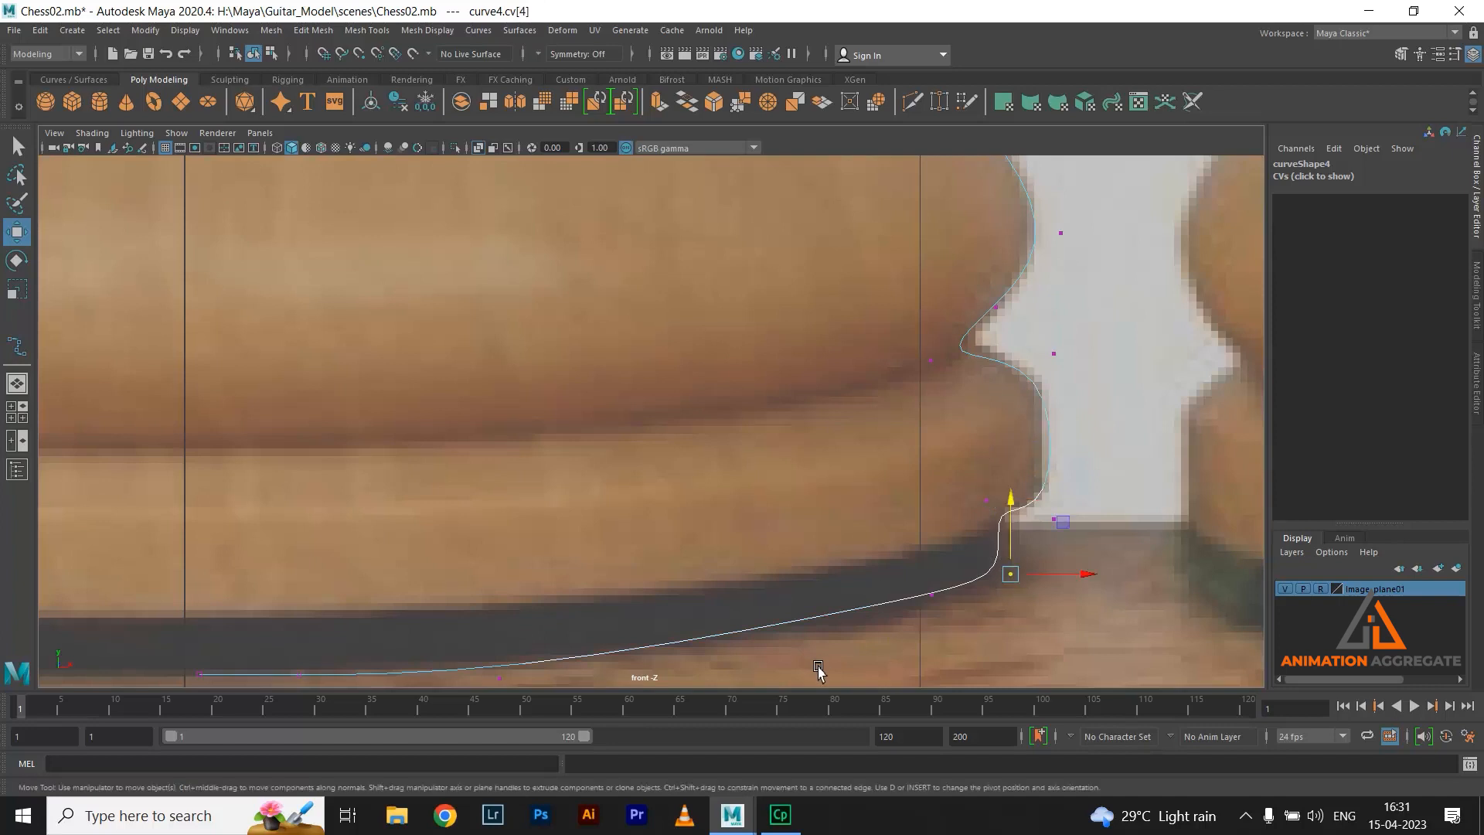
pyautogui.scroll(-3, 921, 557)
pyautogui.scroll(3, 931, 573)
pyautogui.click(854, 547)
pyautogui.moveTo(849, 466); pyautogui.dragTo(850, 479)
# Level the four underside CVs near the base's bottom edge and raise the outermost one
pyautogui.moveTo(310, 610); pyautogui.dragTo(878, 700)
pyautogui.press('r')
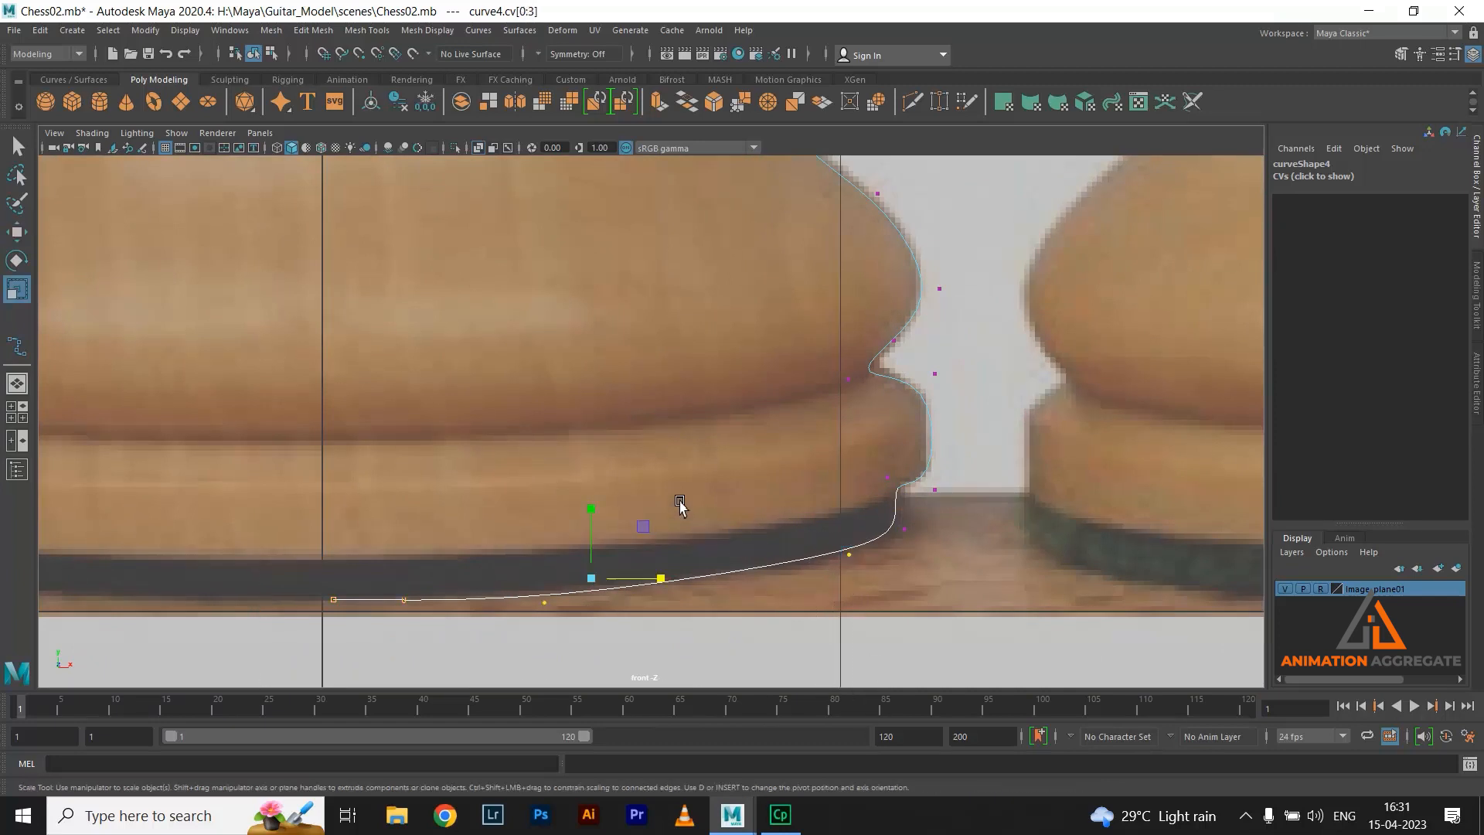
pyautogui.moveTo(590, 518); pyautogui.dragTo(590, 580)
pyautogui.press('w')
pyautogui.moveTo(587, 507); pyautogui.dragTo(587, 529)
pyautogui.click(849, 592)
pyautogui.moveTo(855, 583); pyautogui.dragTo(851, 528)
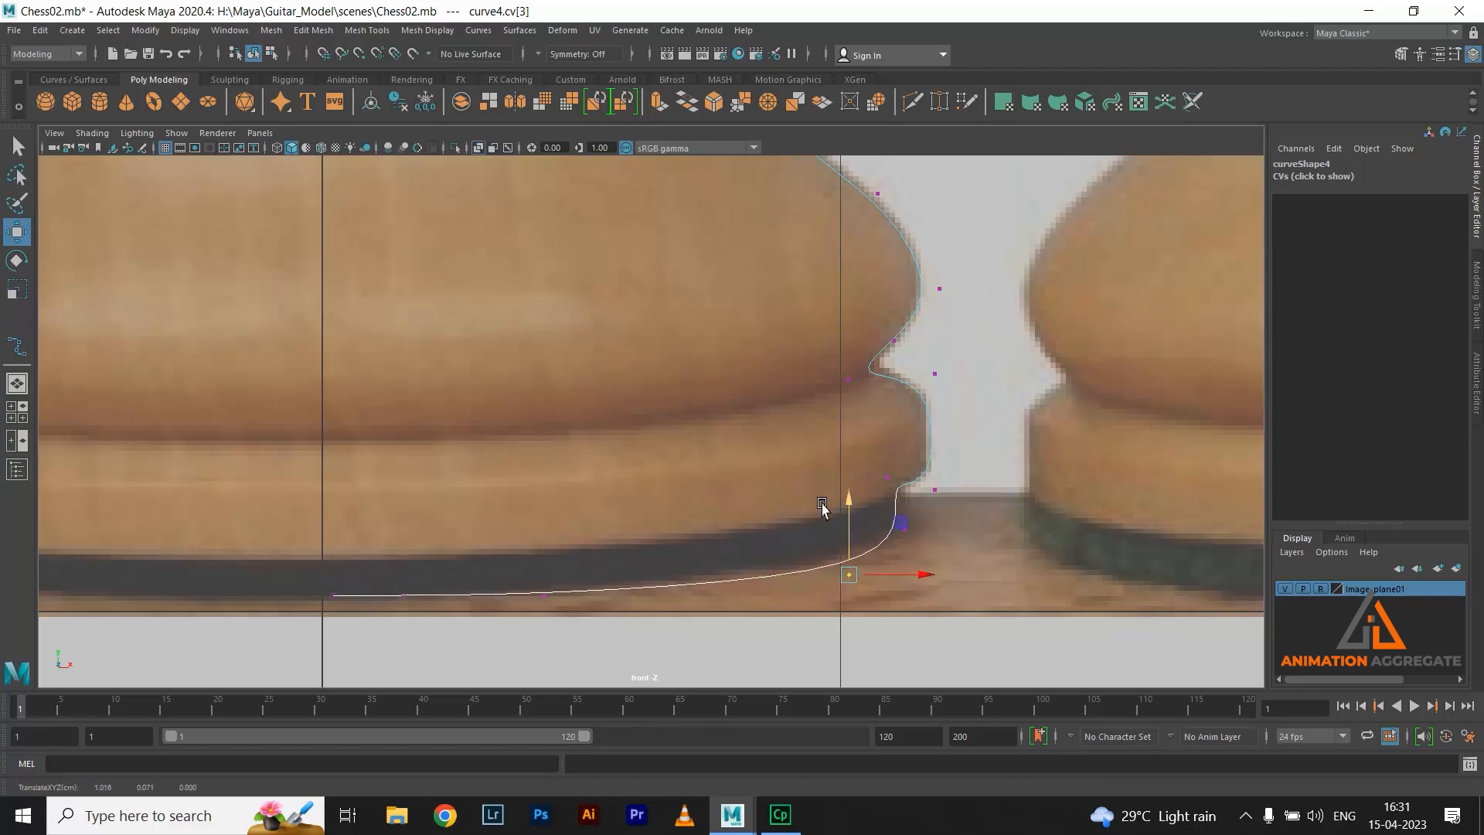
# Examine the king's profile curve in the perspective view beside the finished pieces
pyautogui.scroll(-3, 754, 452)
pyautogui.press('space')
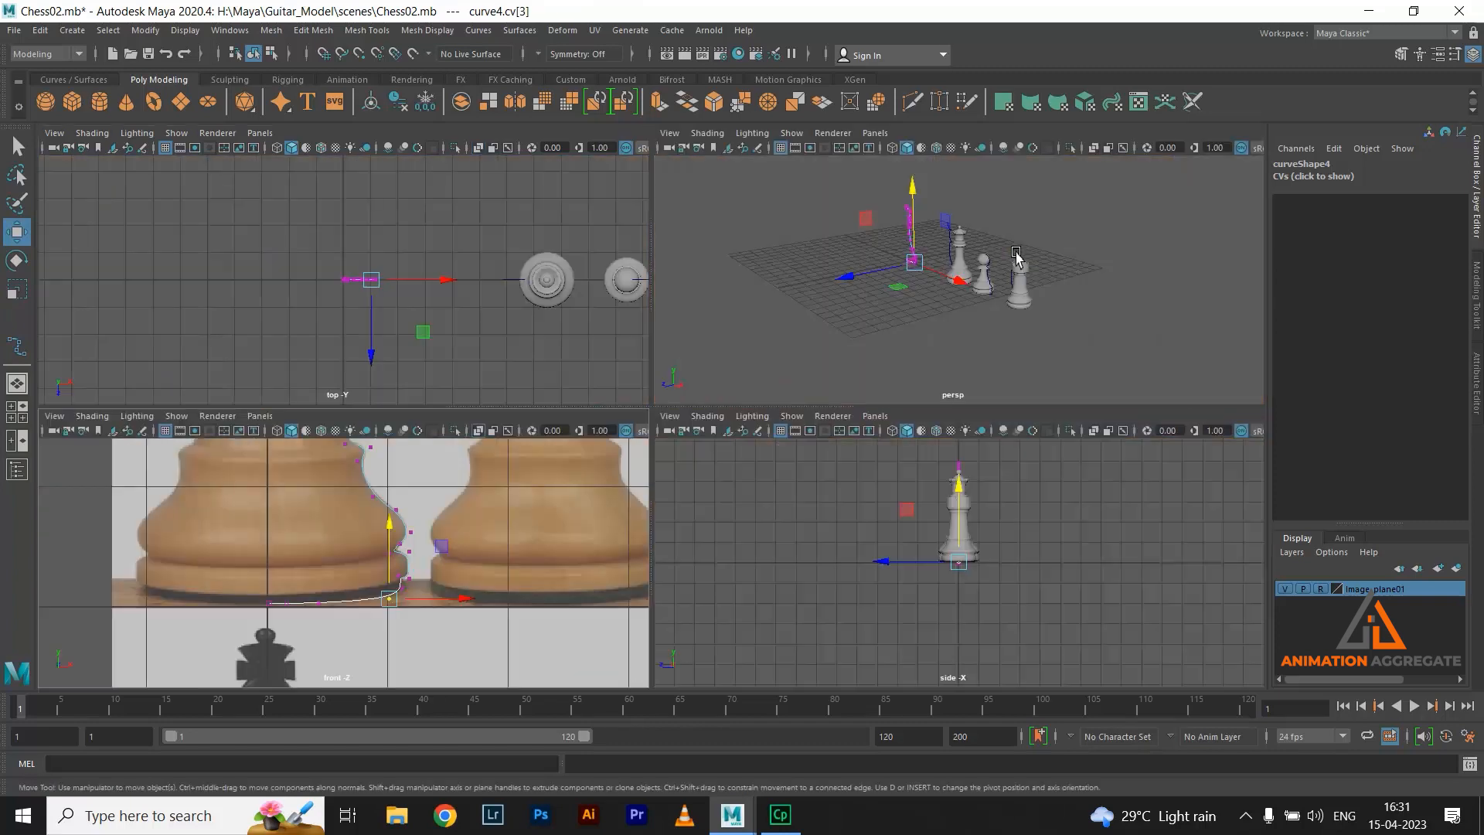
pyautogui.press('space')
pyautogui.click(774, 402)
pyautogui.scroll(2, 550, 457)
pyautogui.keyDown('alt'); pyautogui.moveTo(550, 457); pyautogui.dragTo(828, 517, button='middle'); pyautogui.keyUp('alt')
pyautogui.scroll(3, 642, 460)
pyautogui.keyDown('alt'); pyautogui.moveTo(510, 220); pyautogui.dragTo(615, 266); pyautogui.keyUp('alt')
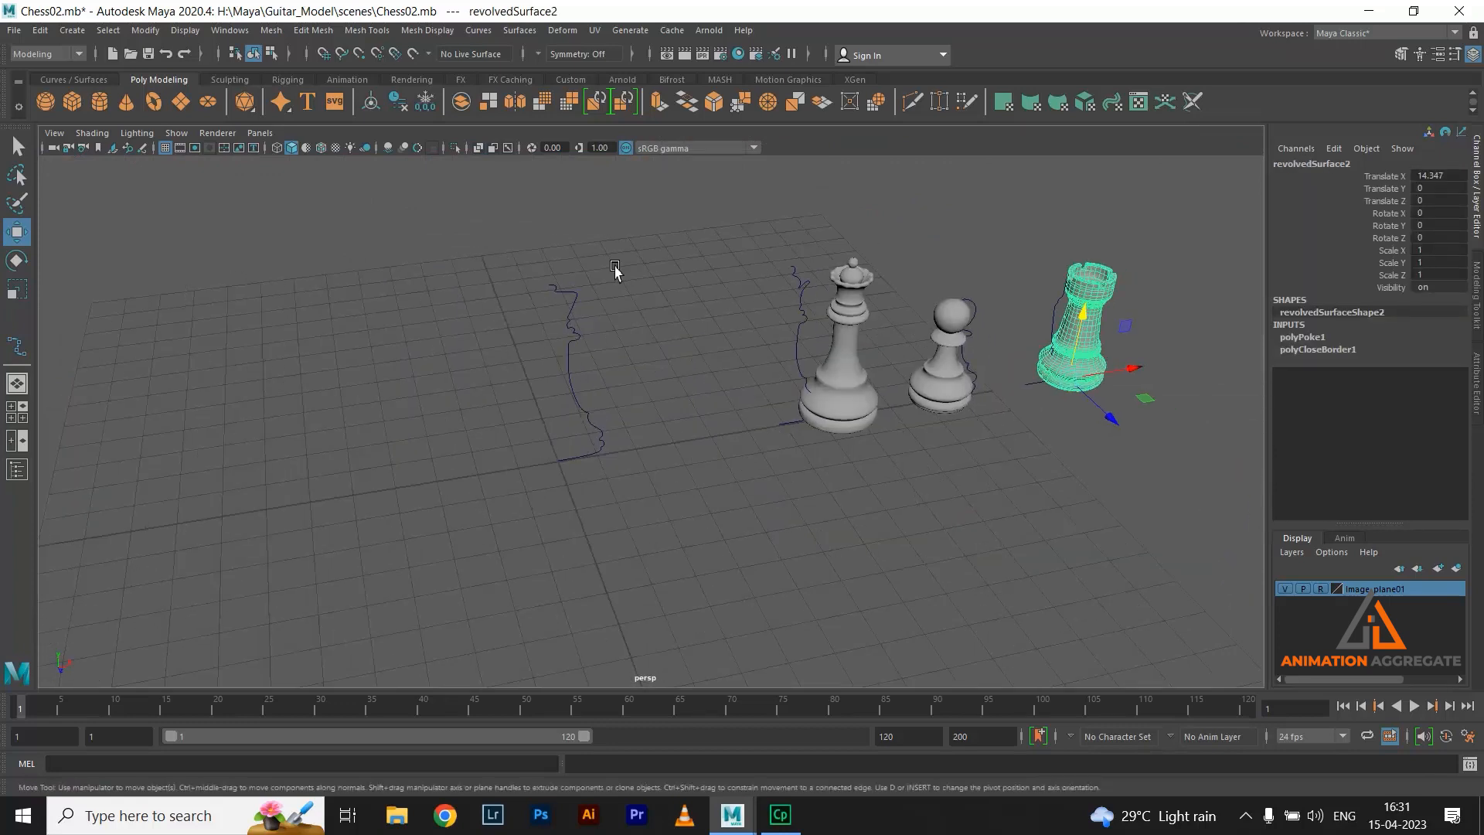
pyautogui.click(576, 320)
pyautogui.keyDown('alt'); pyautogui.moveTo(669, 364); pyautogui.dragTo(758, 454, button='middle'); pyautogui.keyUp('alt')
pyautogui.scroll(2, 678, 435)
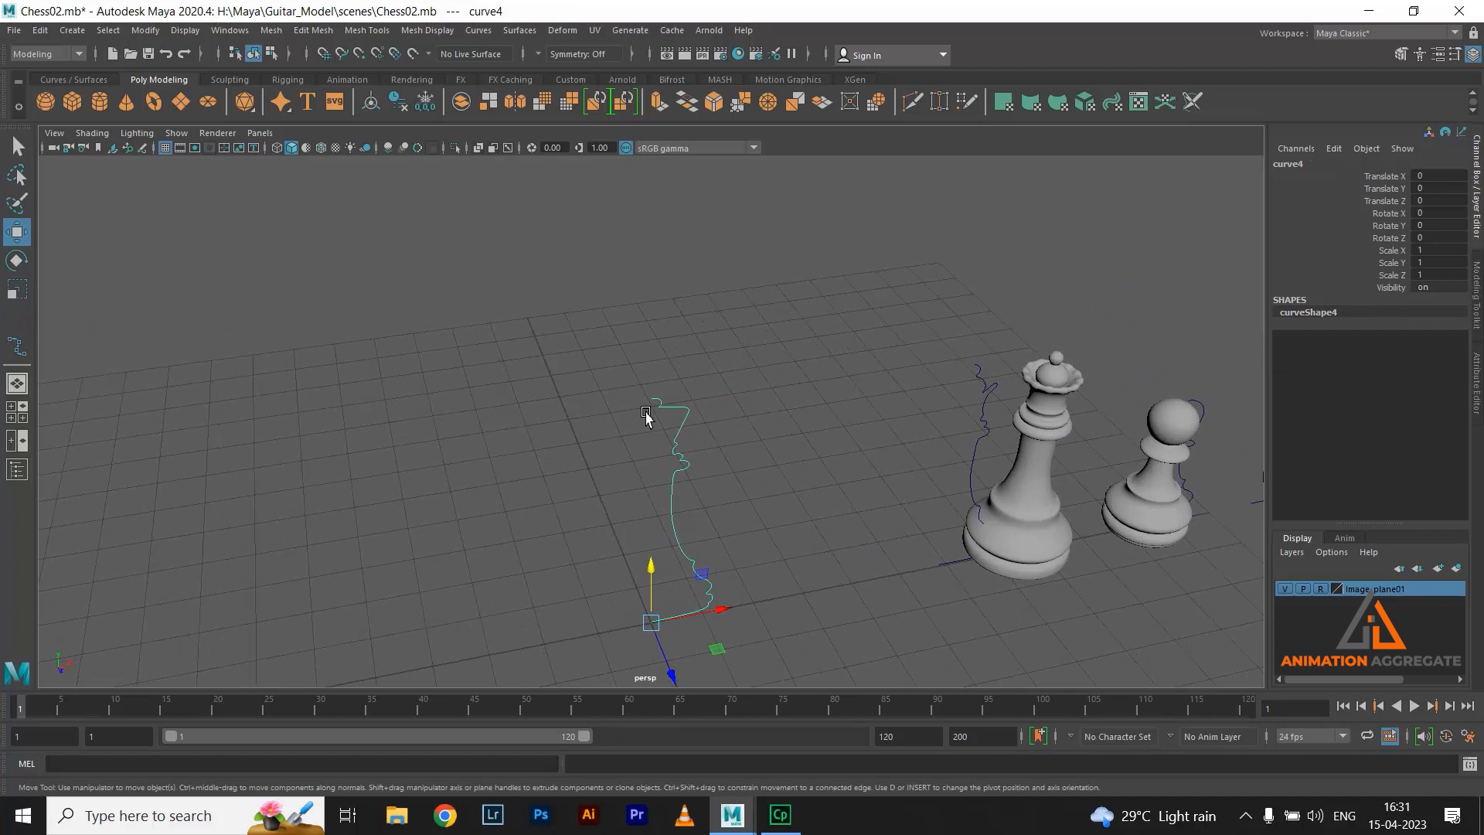
# Snap the profile curve's bottom end CV horizontally onto the central axis in the front view
pyautogui.press('space')
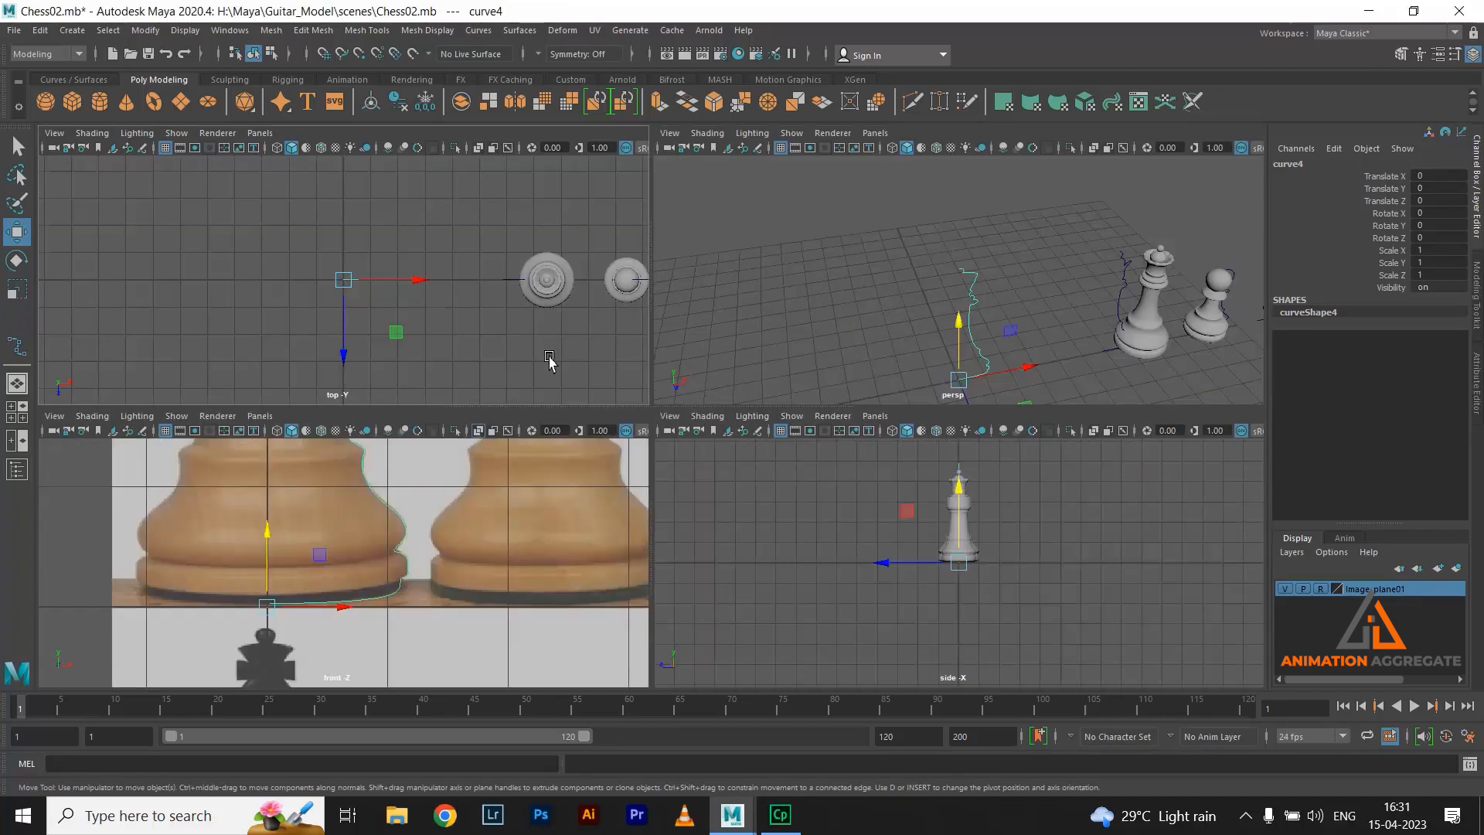
pyautogui.press('space')
pyautogui.press('space')
pyautogui.press('space')
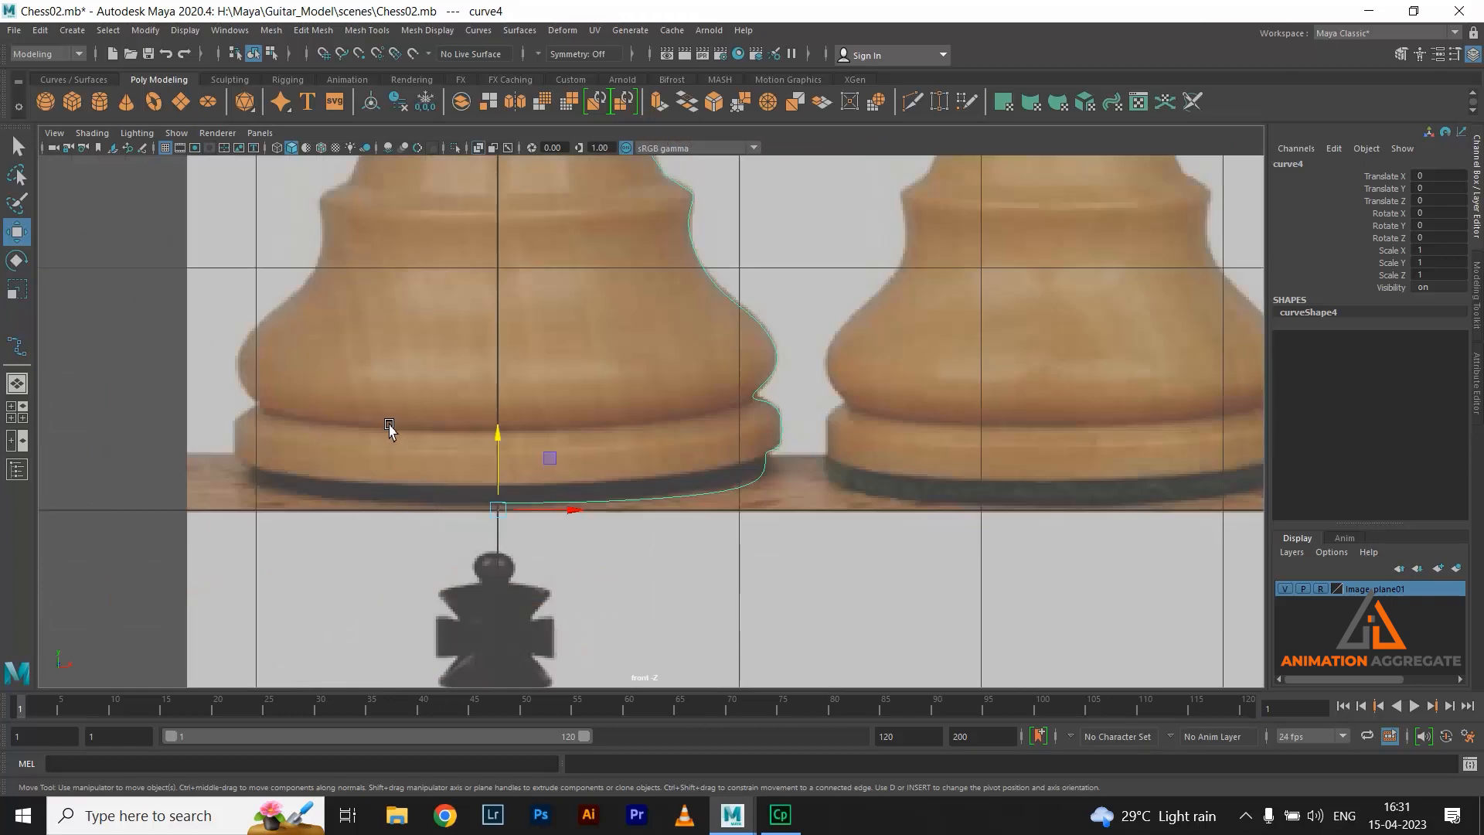
pyautogui.keyDown('alt'); pyautogui.moveTo(389, 425); pyautogui.dragTo(482, 388, button='right'); pyautogui.keyUp('alt')
pyautogui.keyDown('alt'); pyautogui.moveTo(531, 457); pyautogui.dragTo(825, 280, button='middle'); pyautogui.keyUp('alt')
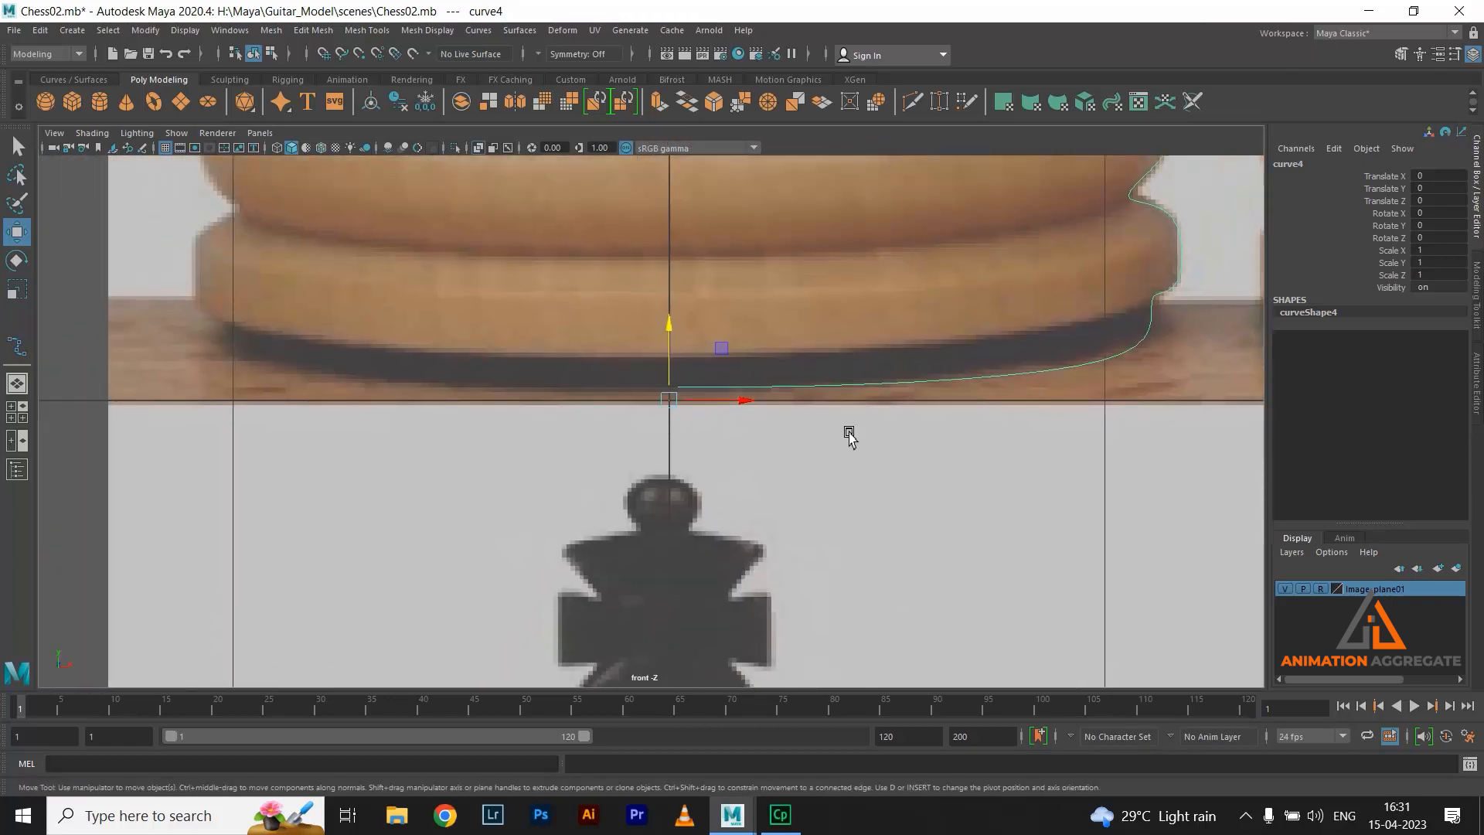
pyautogui.scroll(4, 763, 484)
pyautogui.moveTo(902, 357); pyautogui.dragTo(767, 348, button='right')
pyautogui.moveTo(653, 325); pyautogui.dragTo(755, 410)
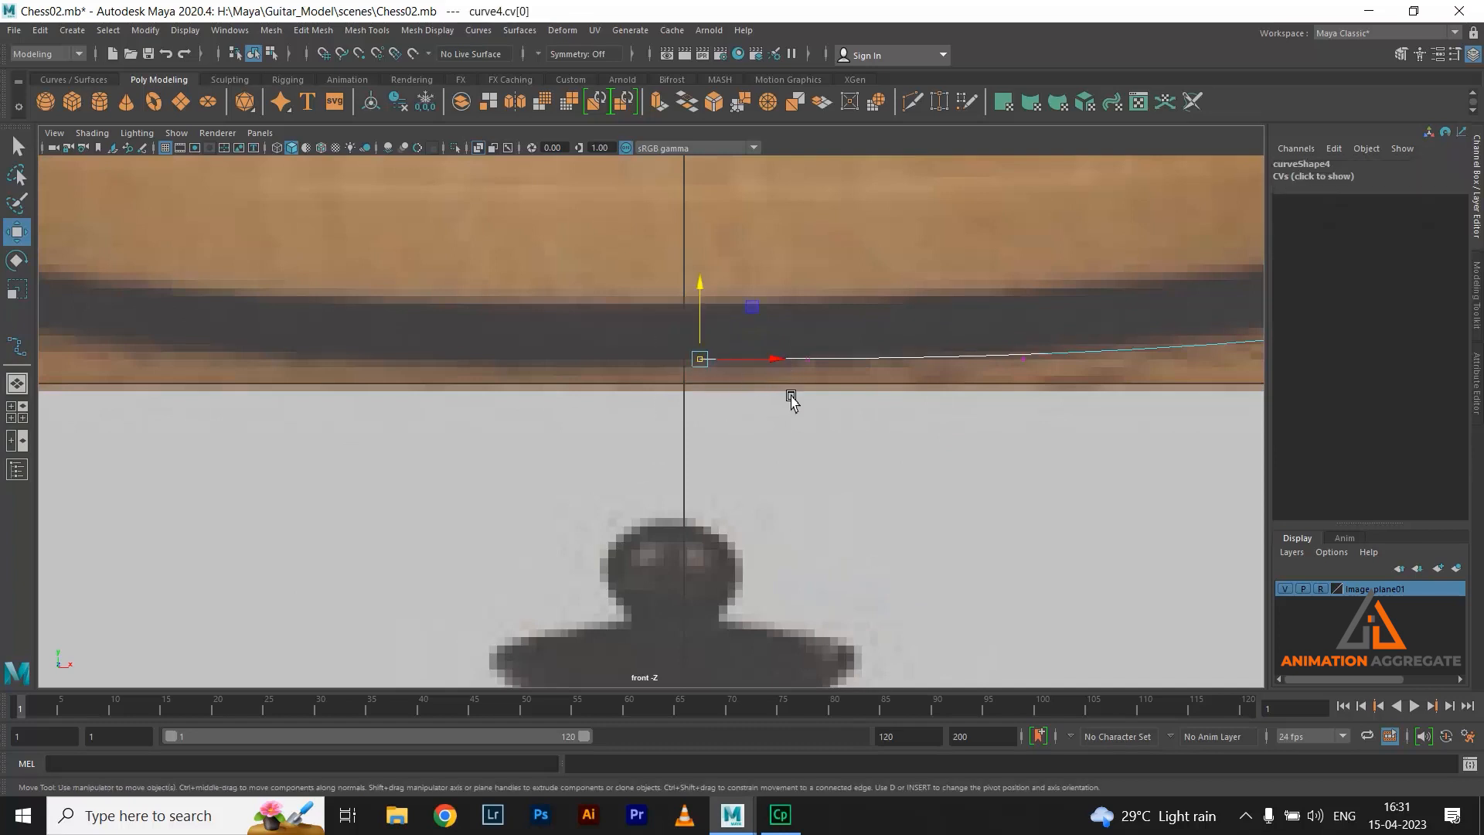
pyautogui.click(777, 364)
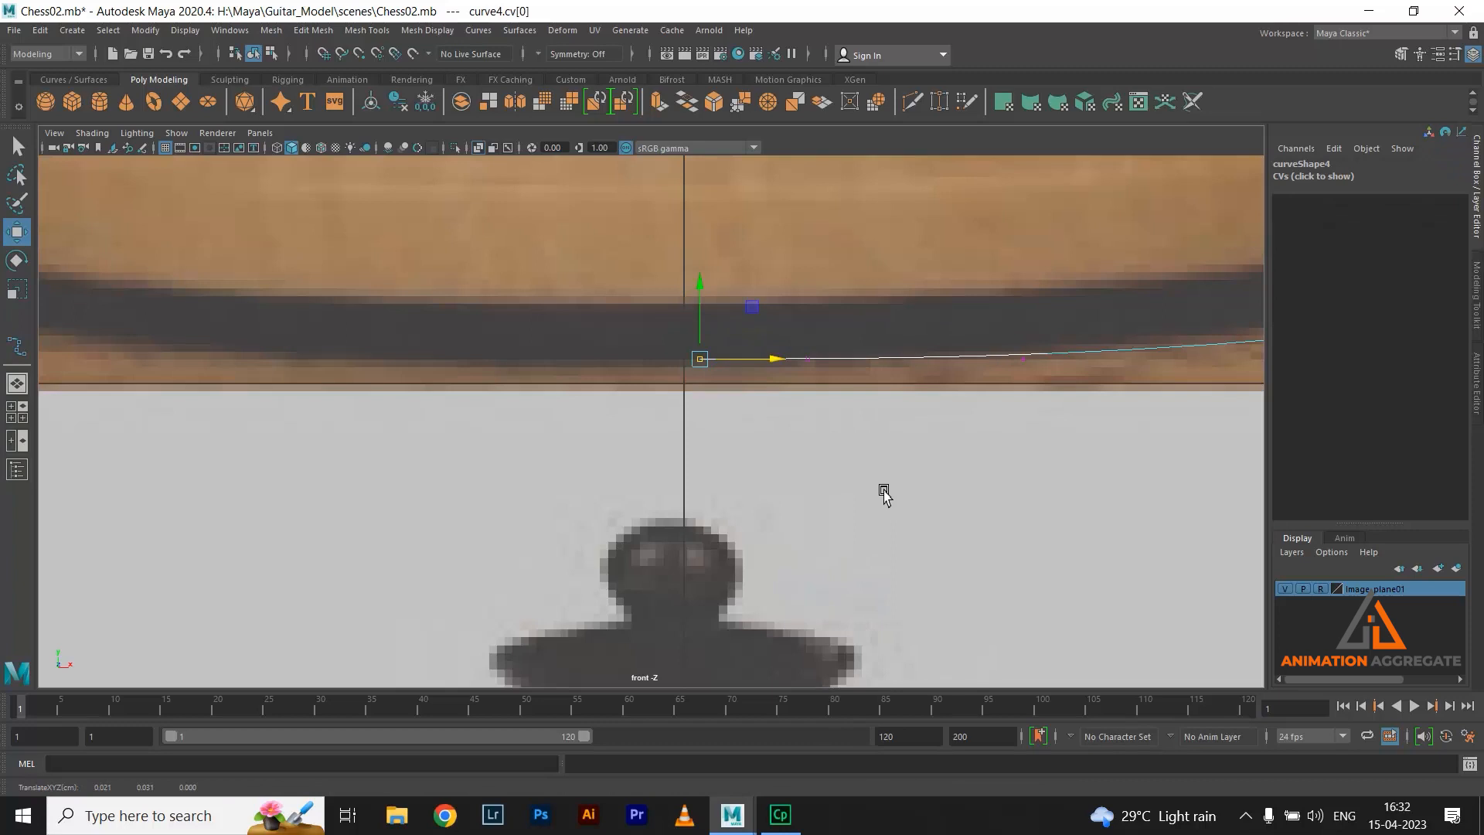
pyautogui.press('x')
pyautogui.moveTo(685, 442); pyautogui.dragTo(672, 434, button='middle')
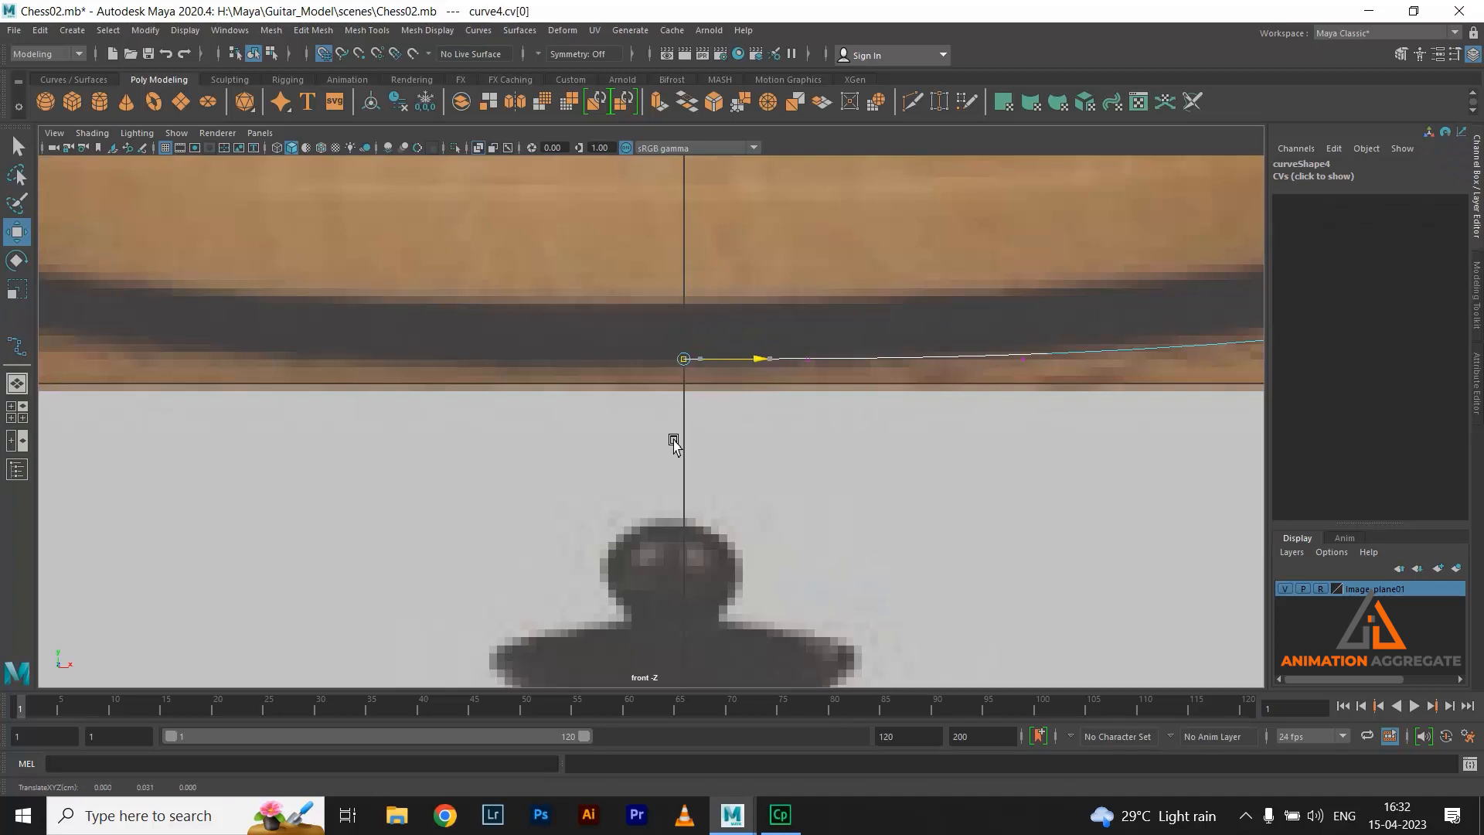
# Check the position of the profile curve's top end CV against the central axis
pyautogui.scroll(-8, 798, 315)
pyautogui.keyDown('alt'); pyautogui.moveTo(709, 303); pyautogui.dragTo(750, 486, button='middle'); pyautogui.keyUp('alt')
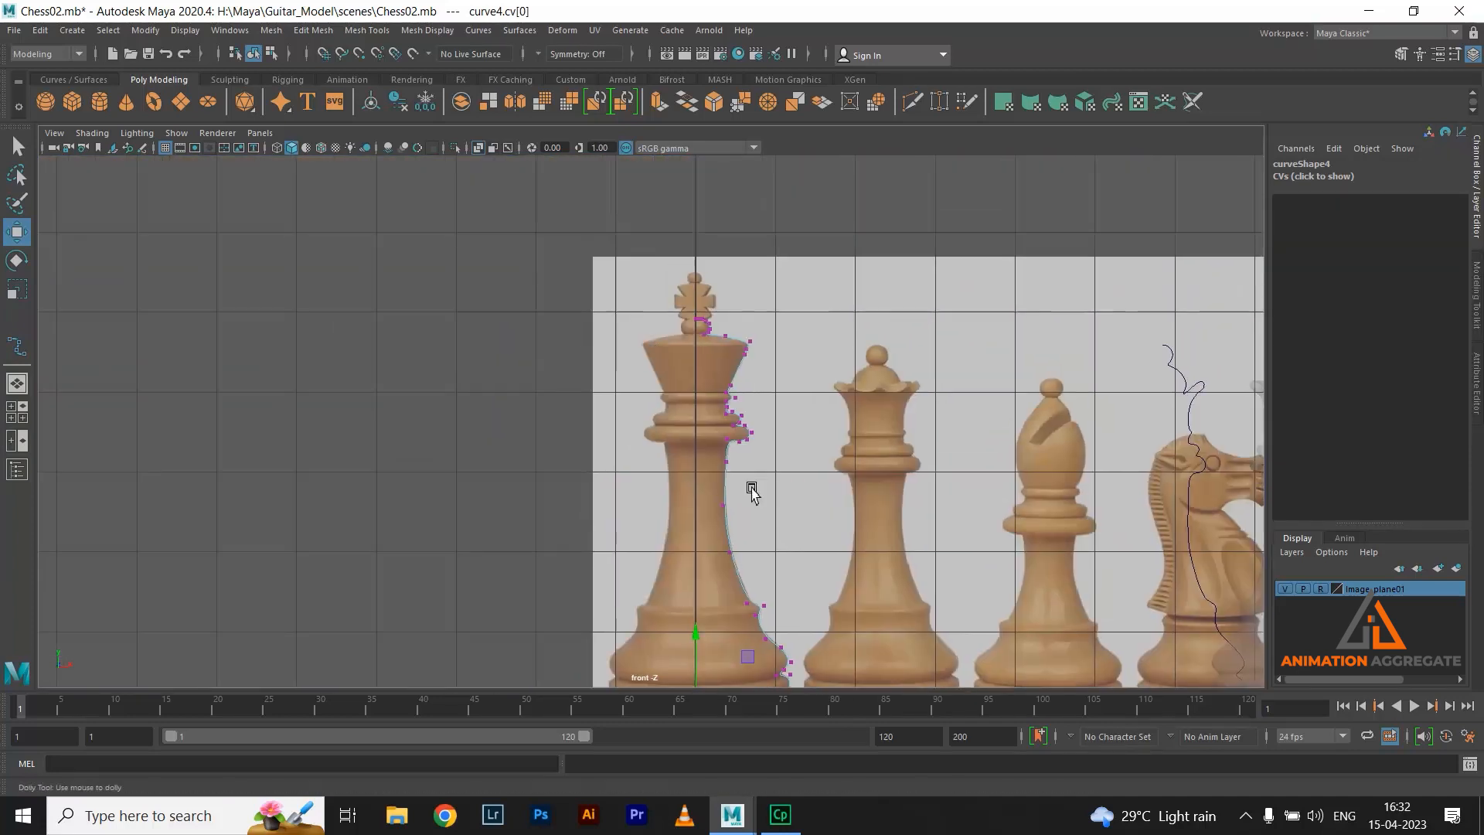
pyautogui.scroll(4, 752, 486)
pyautogui.keyDown('alt'); pyautogui.moveTo(758, 381); pyautogui.dragTo(772, 454, button='middle'); pyautogui.keyUp('alt')
pyautogui.scroll(6, 773, 455)
pyautogui.keyDown('alt'); pyautogui.moveTo(955, 371); pyautogui.dragTo(984, 532, button='middle'); pyautogui.keyUp('alt')
pyautogui.scroll(2, 989, 521)
pyautogui.scroll(4, 991, 520)
pyautogui.keyDown('alt'); pyautogui.moveTo(1013, 465); pyautogui.dragTo(609, 572, button='middle'); pyautogui.keyUp('alt')
pyautogui.scroll(4, 612, 571)
pyautogui.moveTo(878, 352); pyautogui.dragTo(903, 389)
pyautogui.keyDown('alt'); pyautogui.moveTo(870, 485); pyautogui.dragTo(1001, 431, button='right'); pyautogui.keyUp('alt')
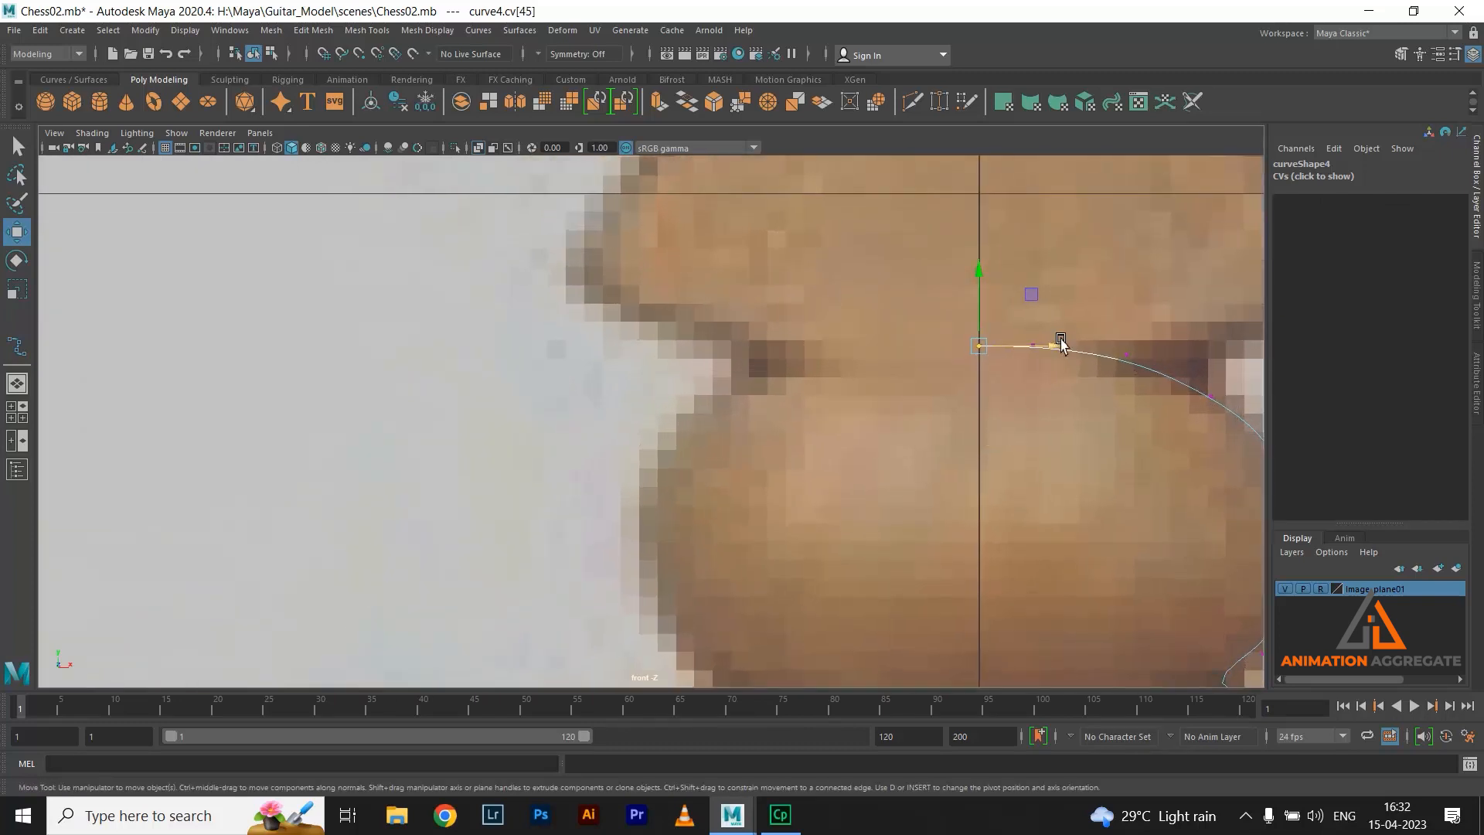
# Revolve the king's profile curve around the Y axis as quad polygons, with U type set to Per span # of iso params
pyautogui.scroll(-5, 1023, 429)
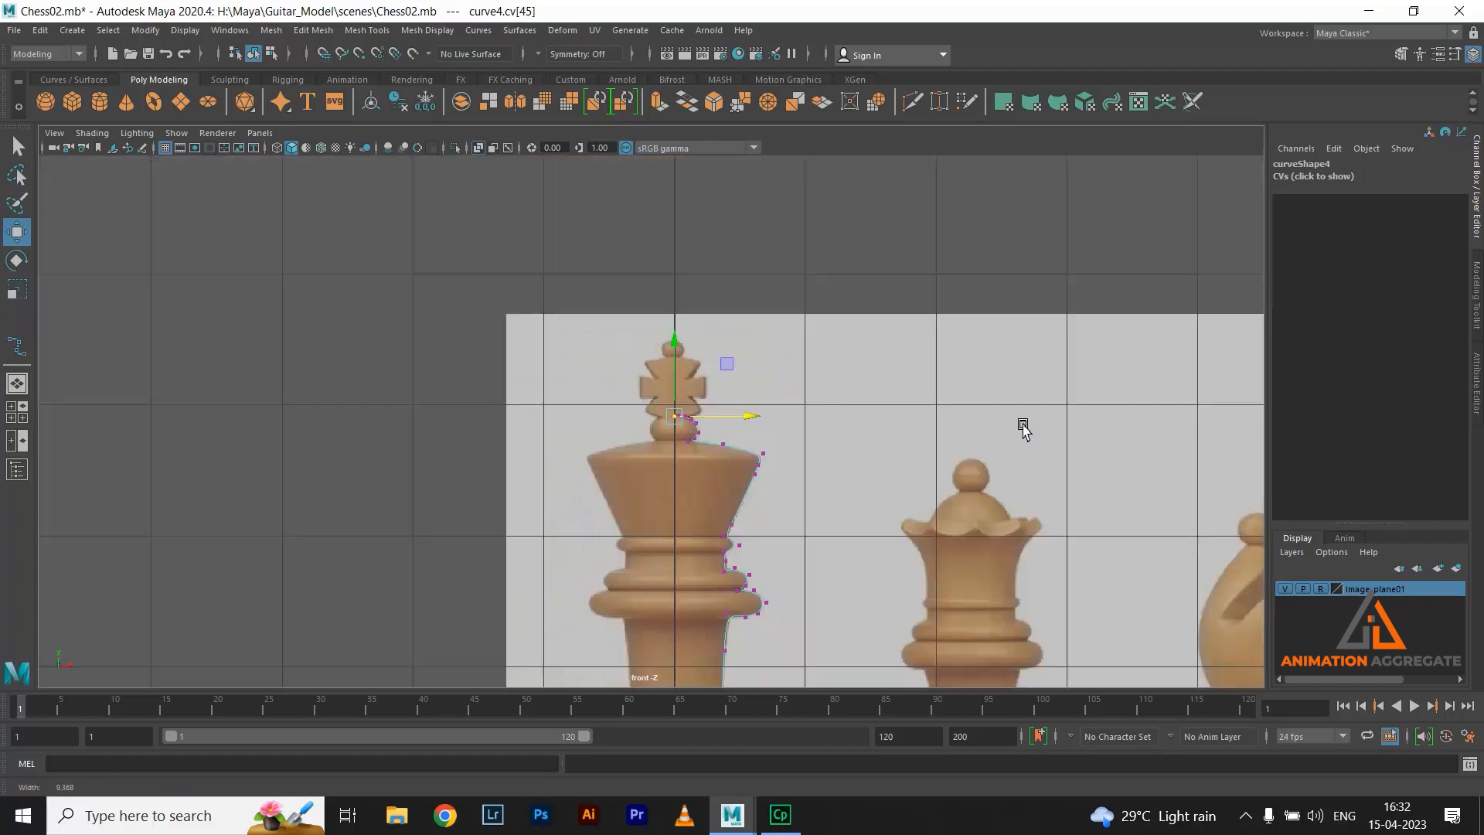
pyautogui.scroll(-3, 1023, 430)
pyautogui.press('space')
pyautogui.press('space')
pyautogui.scroll(-1, 1005, 363)
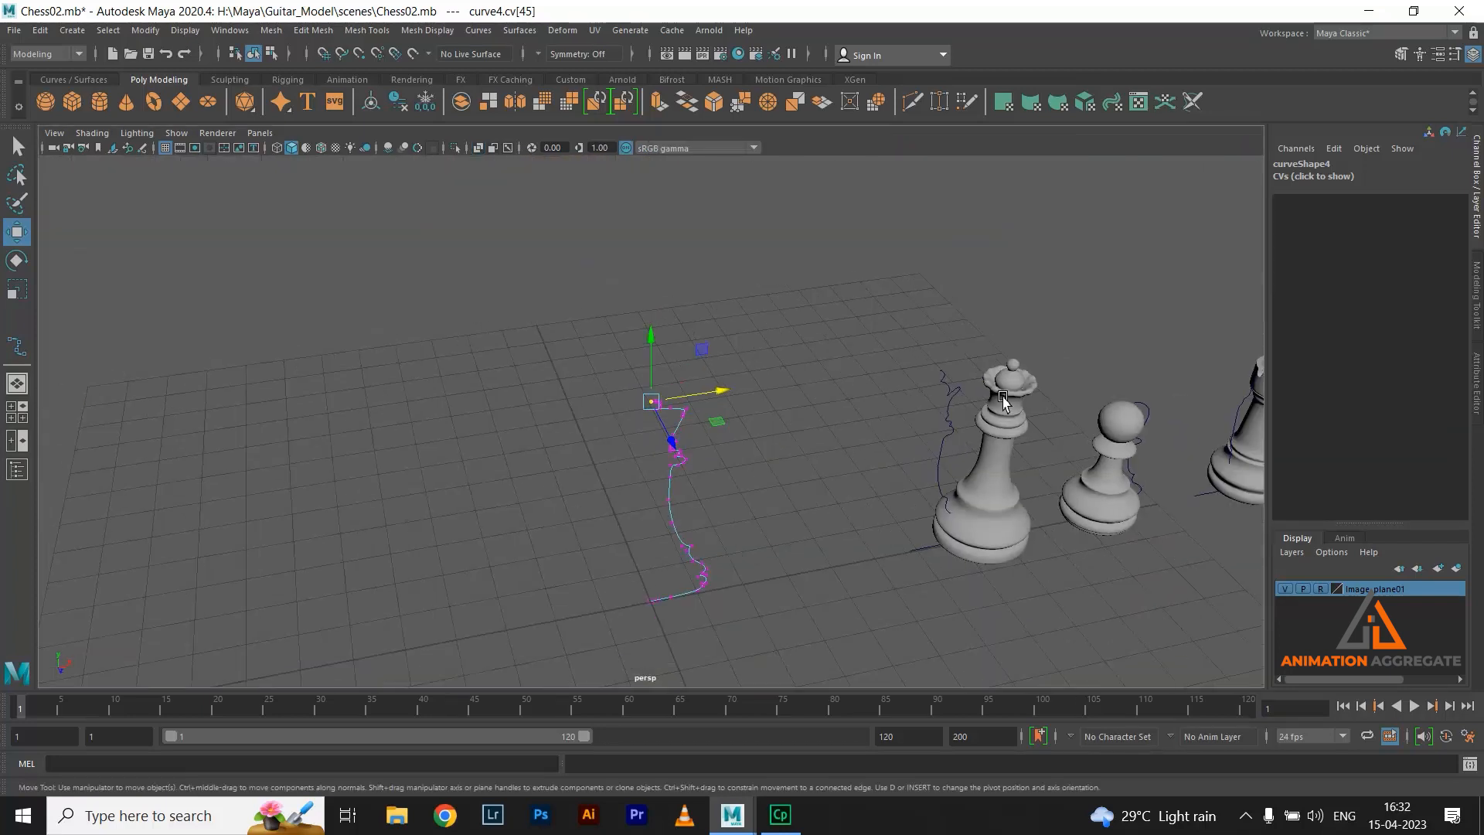
pyautogui.click(1002, 397)
pyautogui.moveTo(703, 440); pyautogui.dragTo(638, 482)
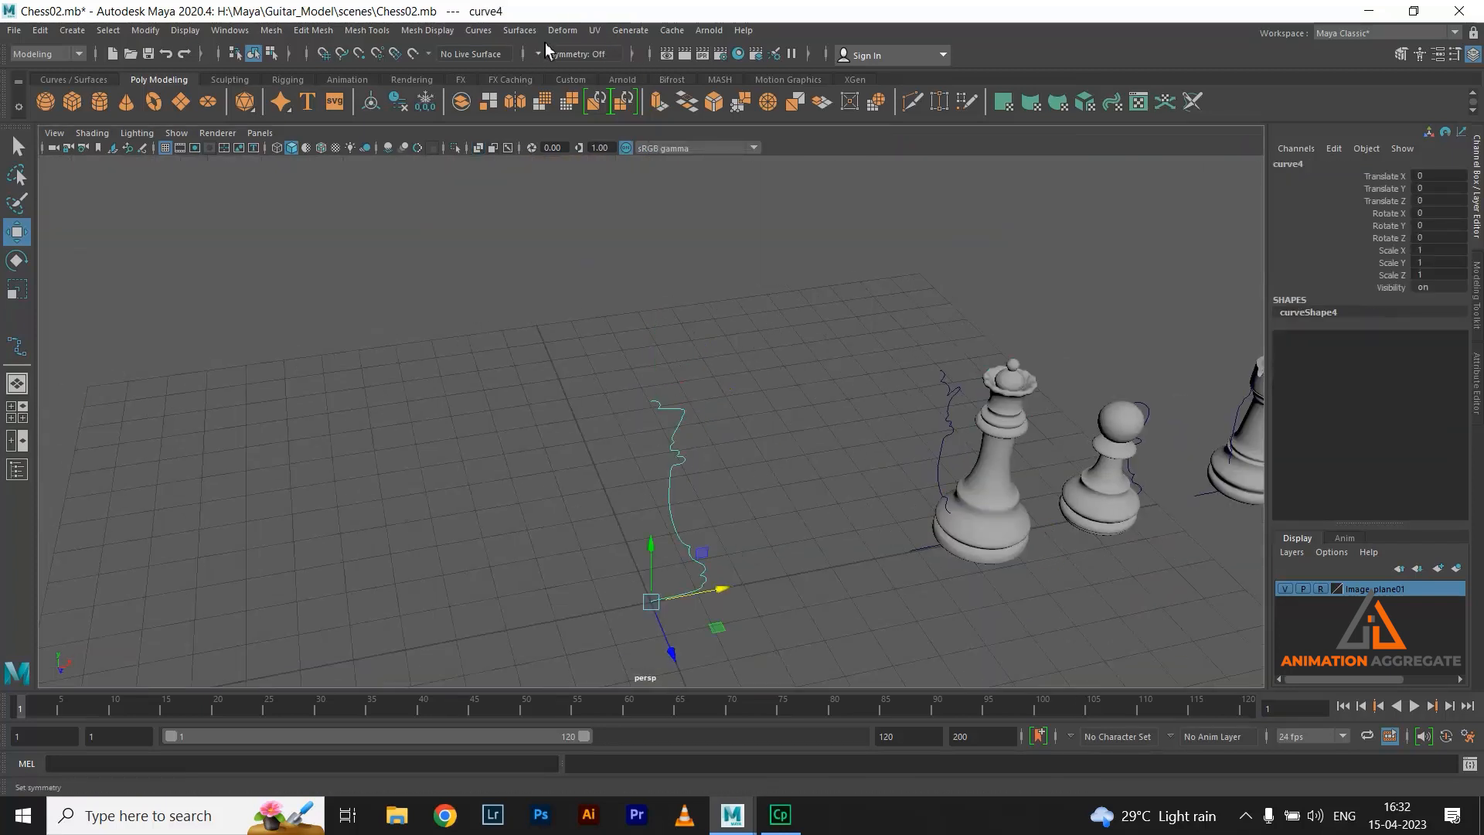
pyautogui.click(519, 30)
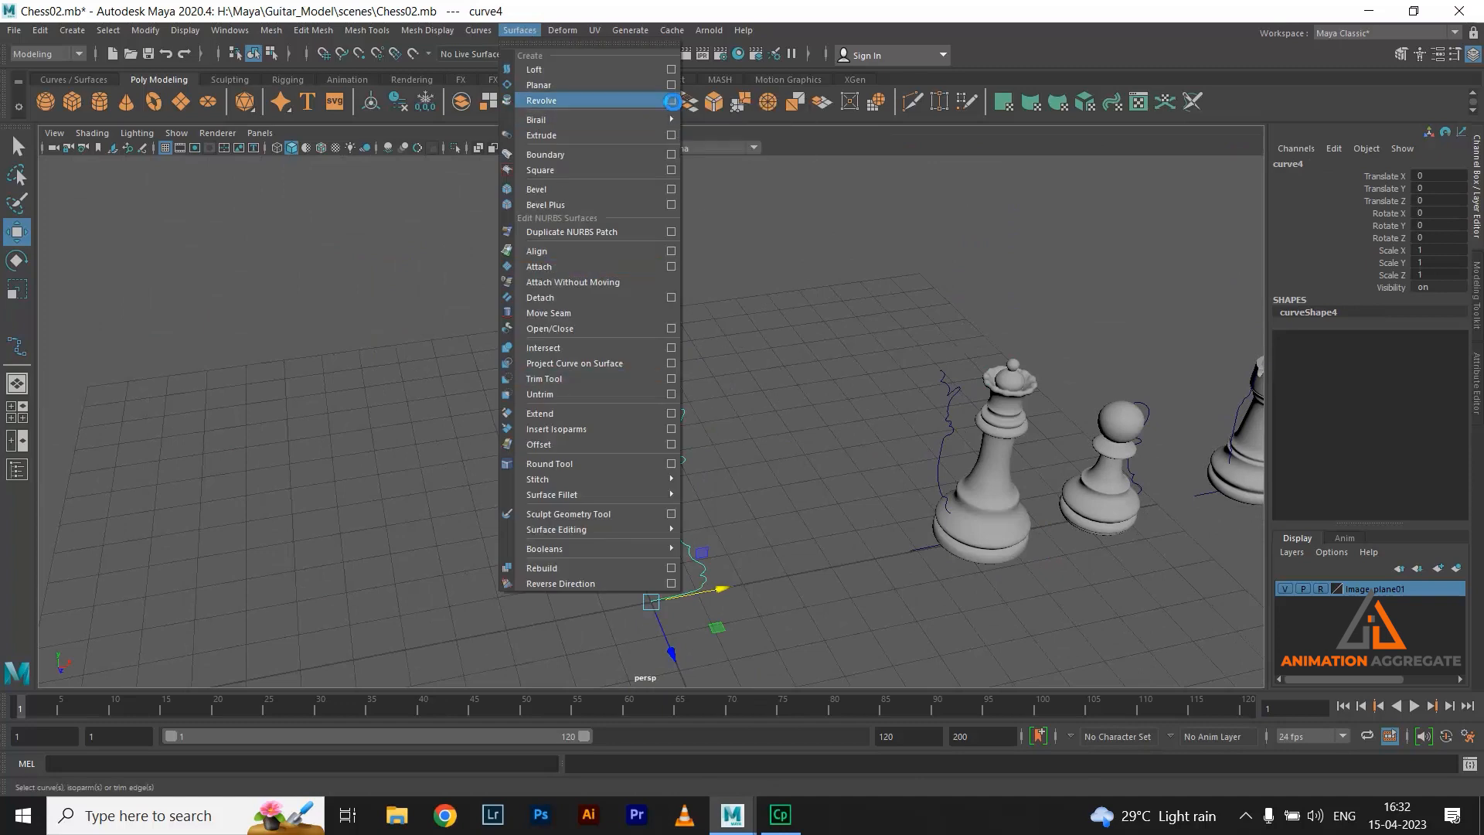
pyautogui.click(672, 101)
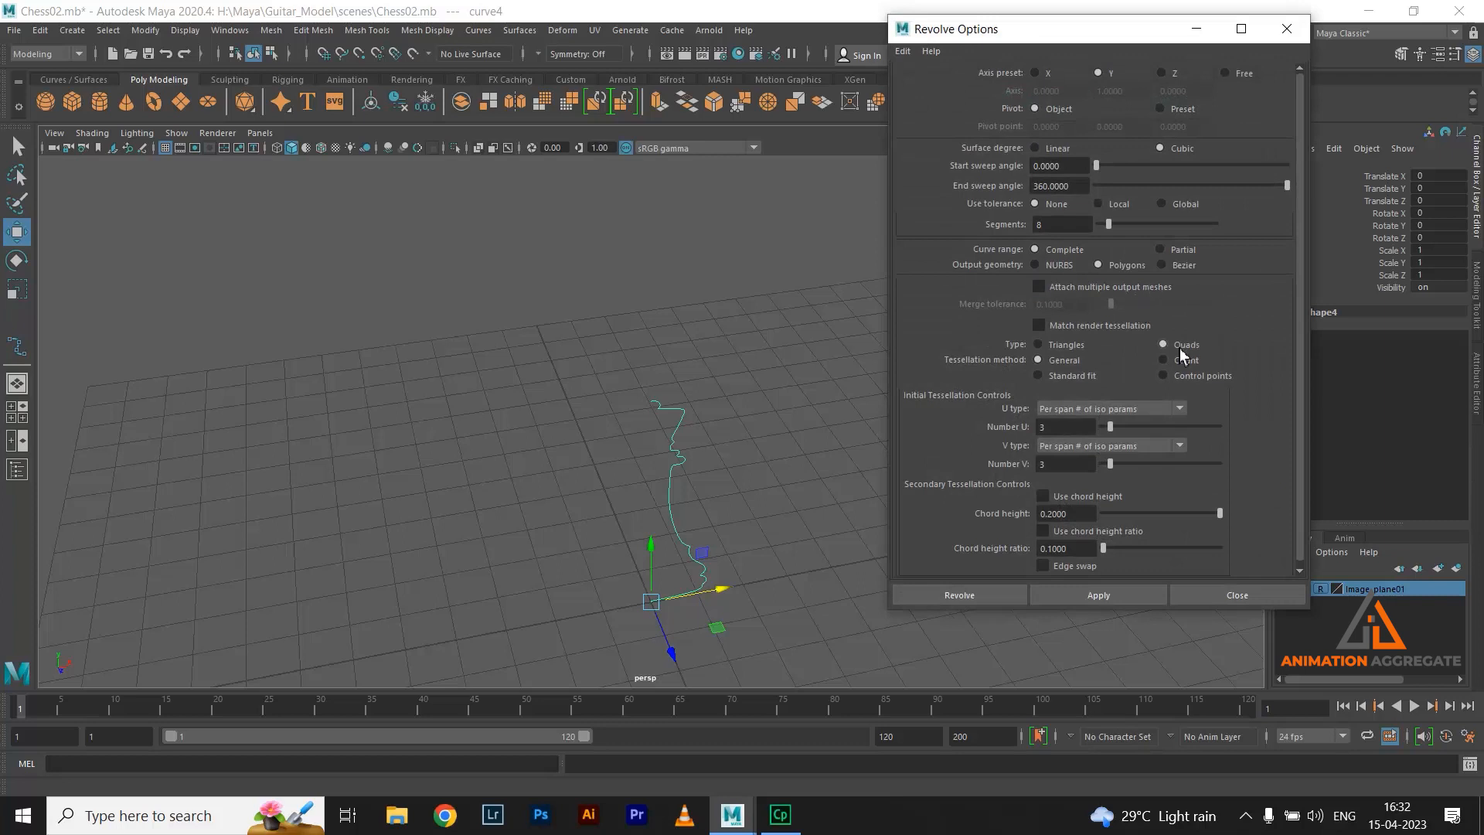
pyautogui.click(1084, 411)
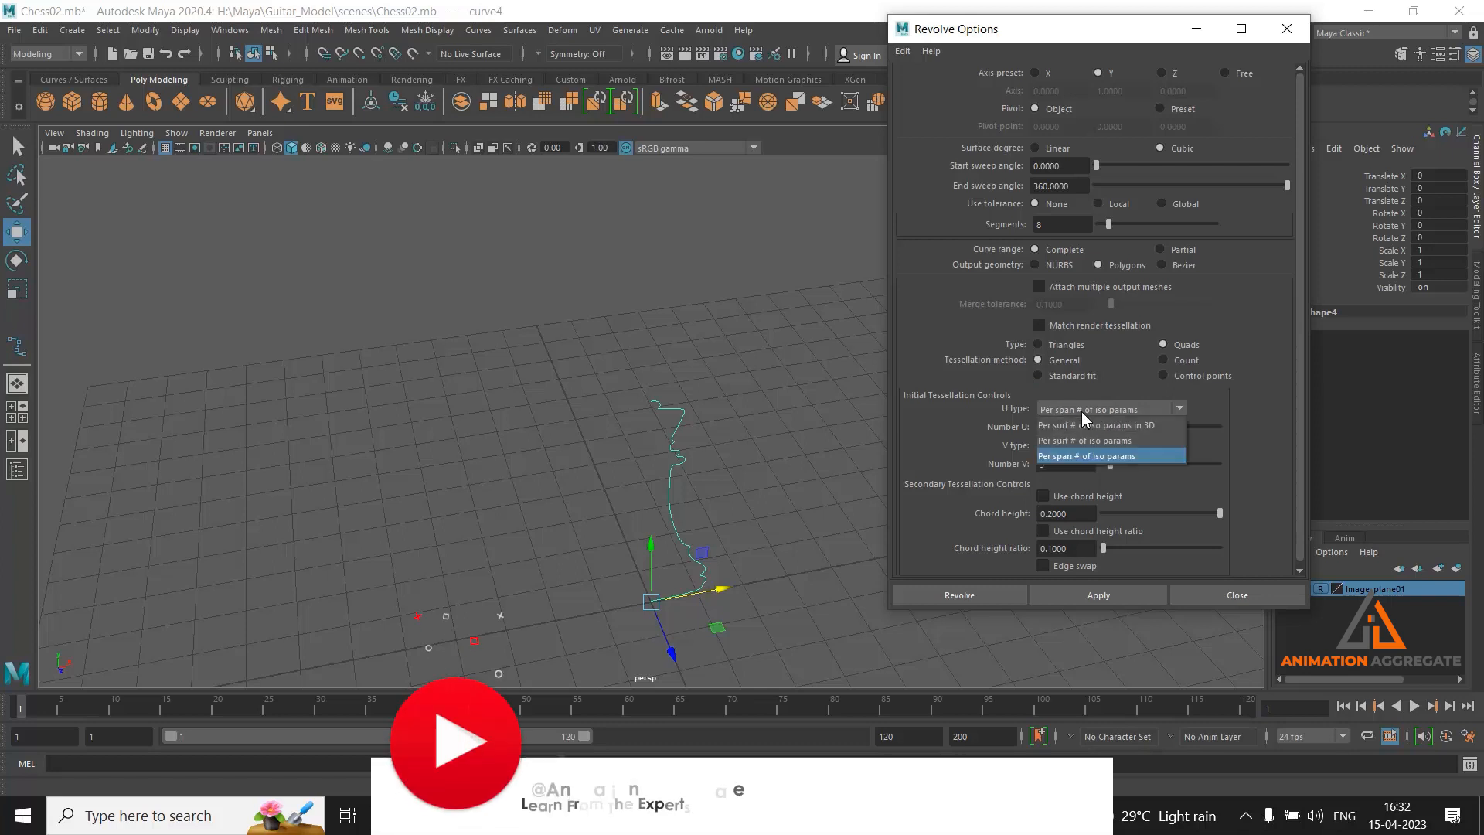
pyautogui.click(1082, 457)
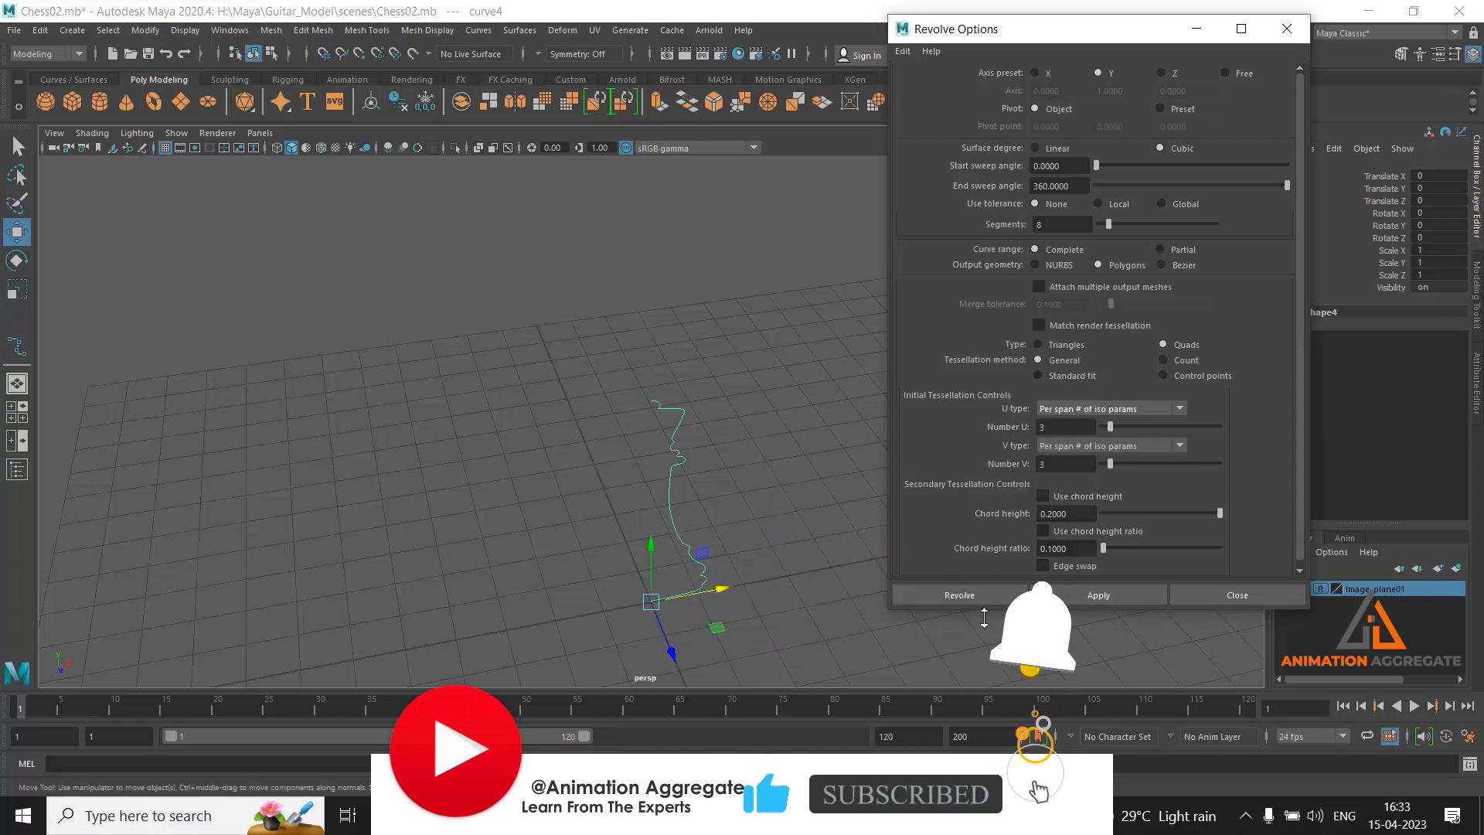
pyautogui.click(926, 600)
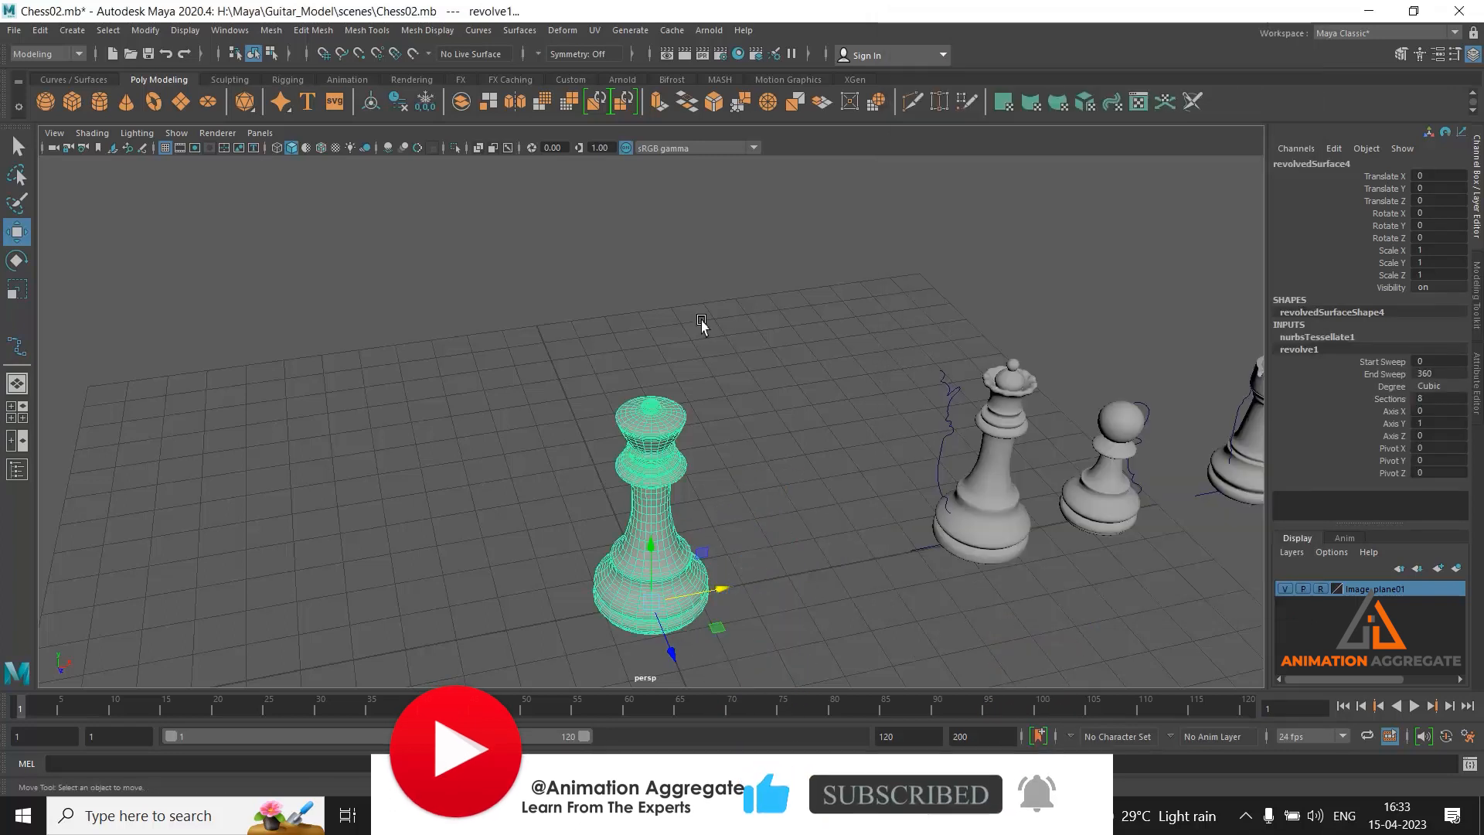
# Delete the construction history of the revolved king mesh
pyautogui.click(736, 537)
pyautogui.keyDown('alt'); pyautogui.moveTo(736, 538); pyautogui.dragTo(686, 468); pyautogui.keyUp('alt')
pyautogui.scroll(6, 686, 468)
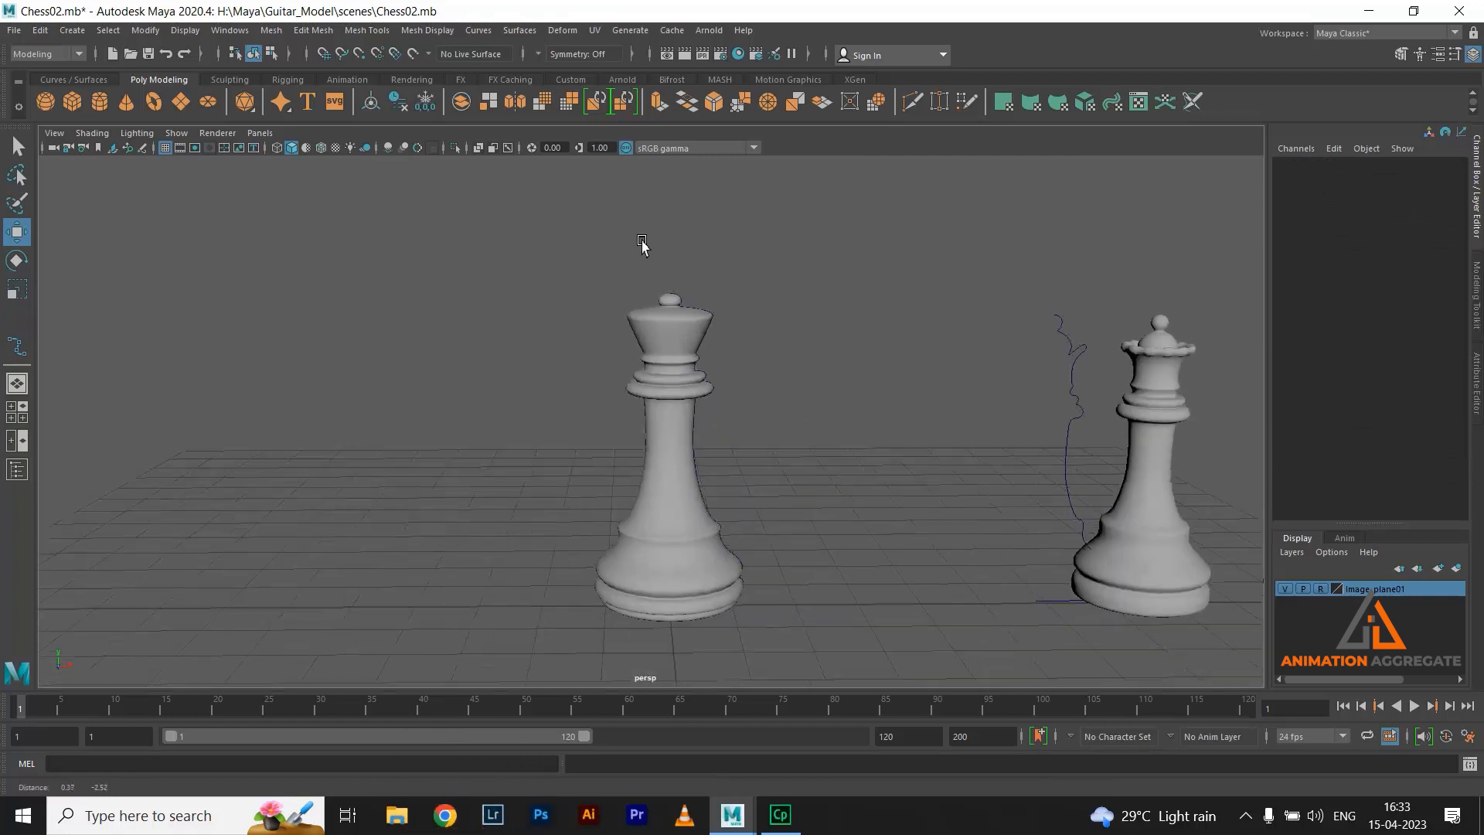
pyautogui.click(662, 328)
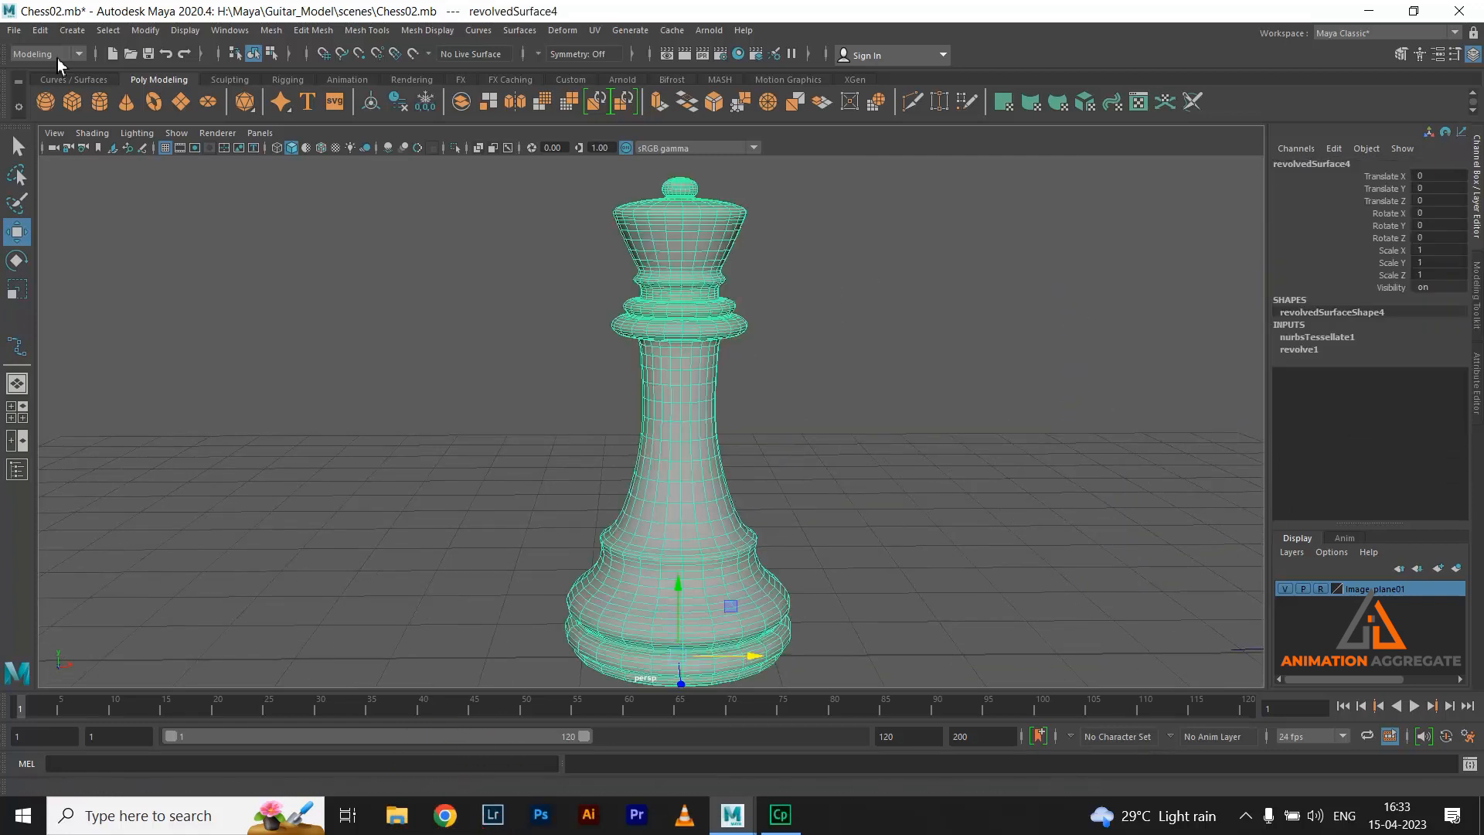
pyautogui.click(39, 30)
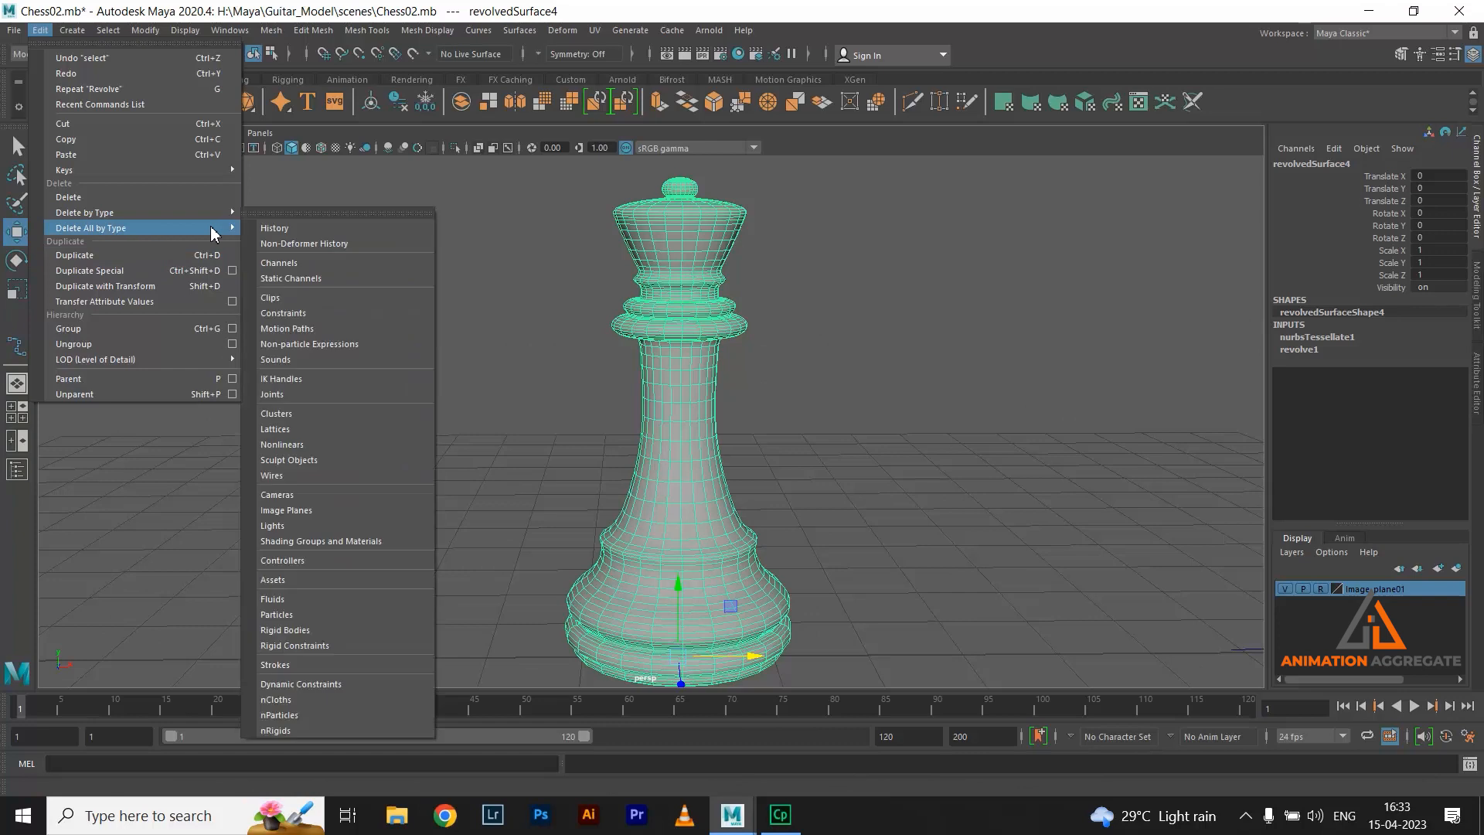
pyautogui.moveTo(216, 231)
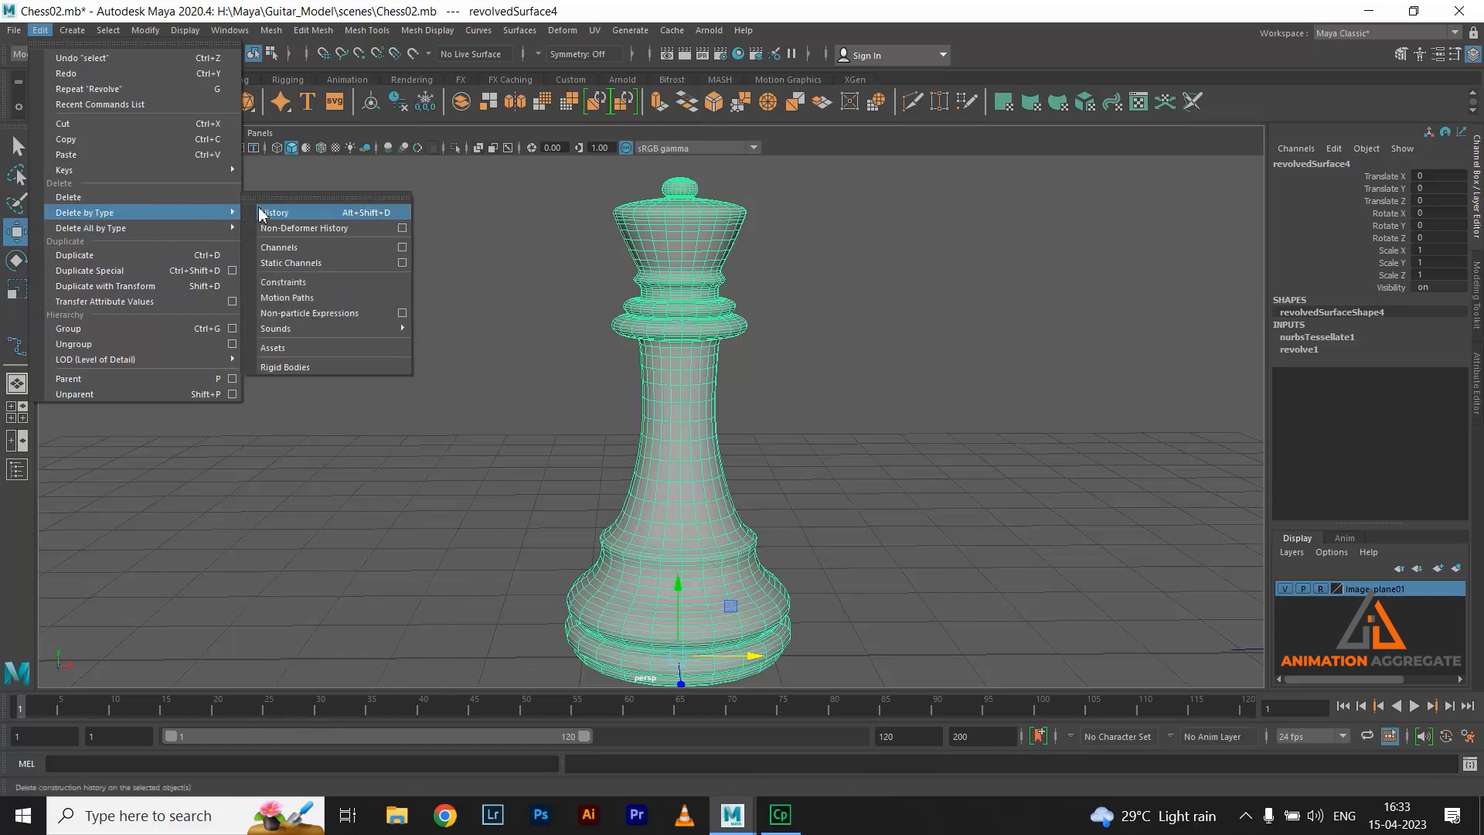
pyautogui.click(313, 198)
pyautogui.click(313, 202)
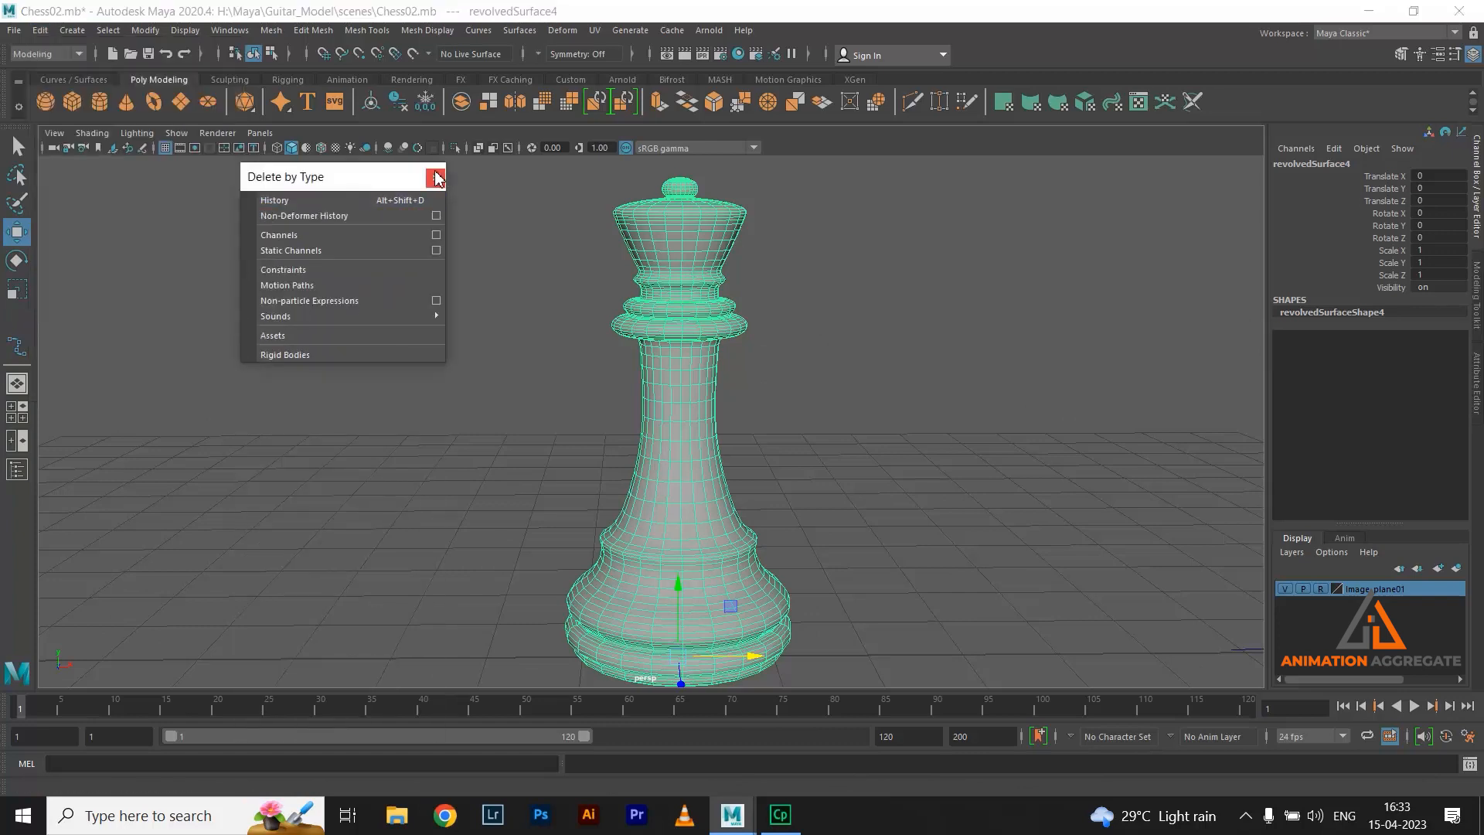
pyautogui.click(437, 178)
# Move the king's profile curve away from the mesh along X to about 4.335
pyautogui.scroll(3, 941, 273)
pyautogui.scroll(-1, 835, 236)
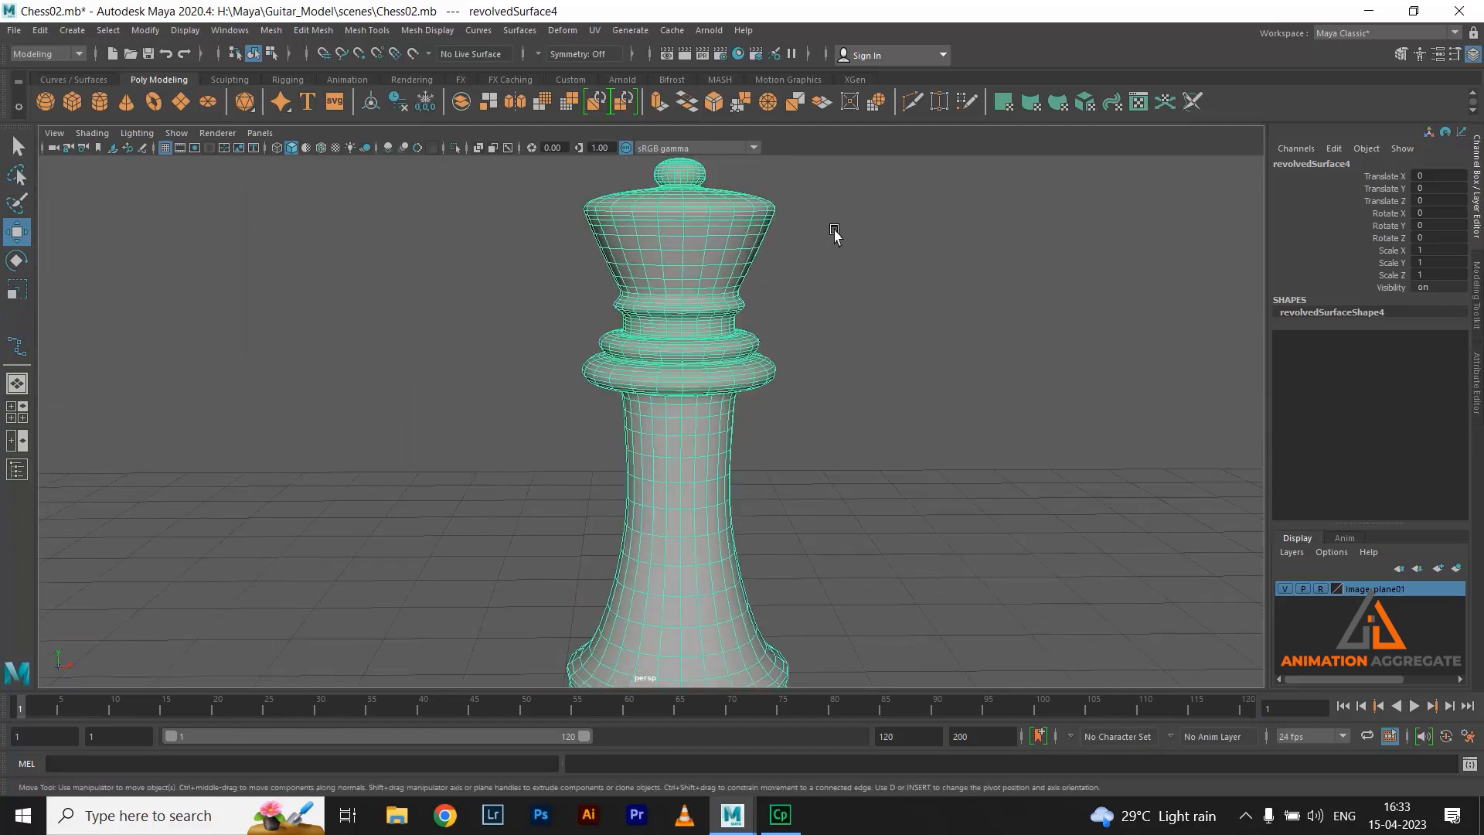
pyautogui.scroll(-2, 925, 411)
pyautogui.click(710, 393)
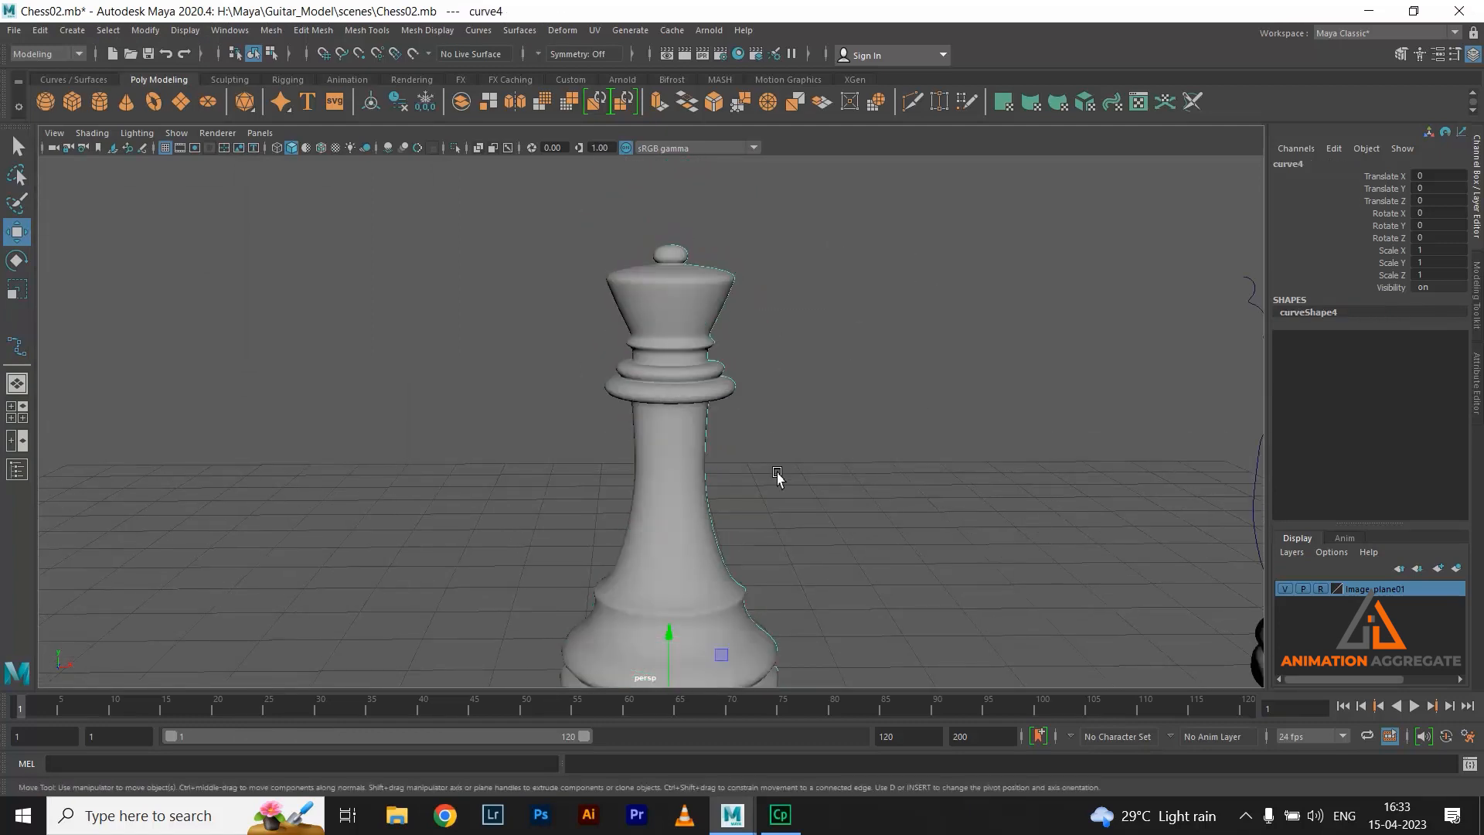
pyautogui.scroll(-3, 951, 522)
pyautogui.moveTo(781, 629); pyautogui.dragTo(1042, 632)
# Create a polygon cube and raise it over the king's cross in the front view, to Translate Y about 5.403
pyautogui.scroll(4, 699, 311)
pyautogui.press('space')
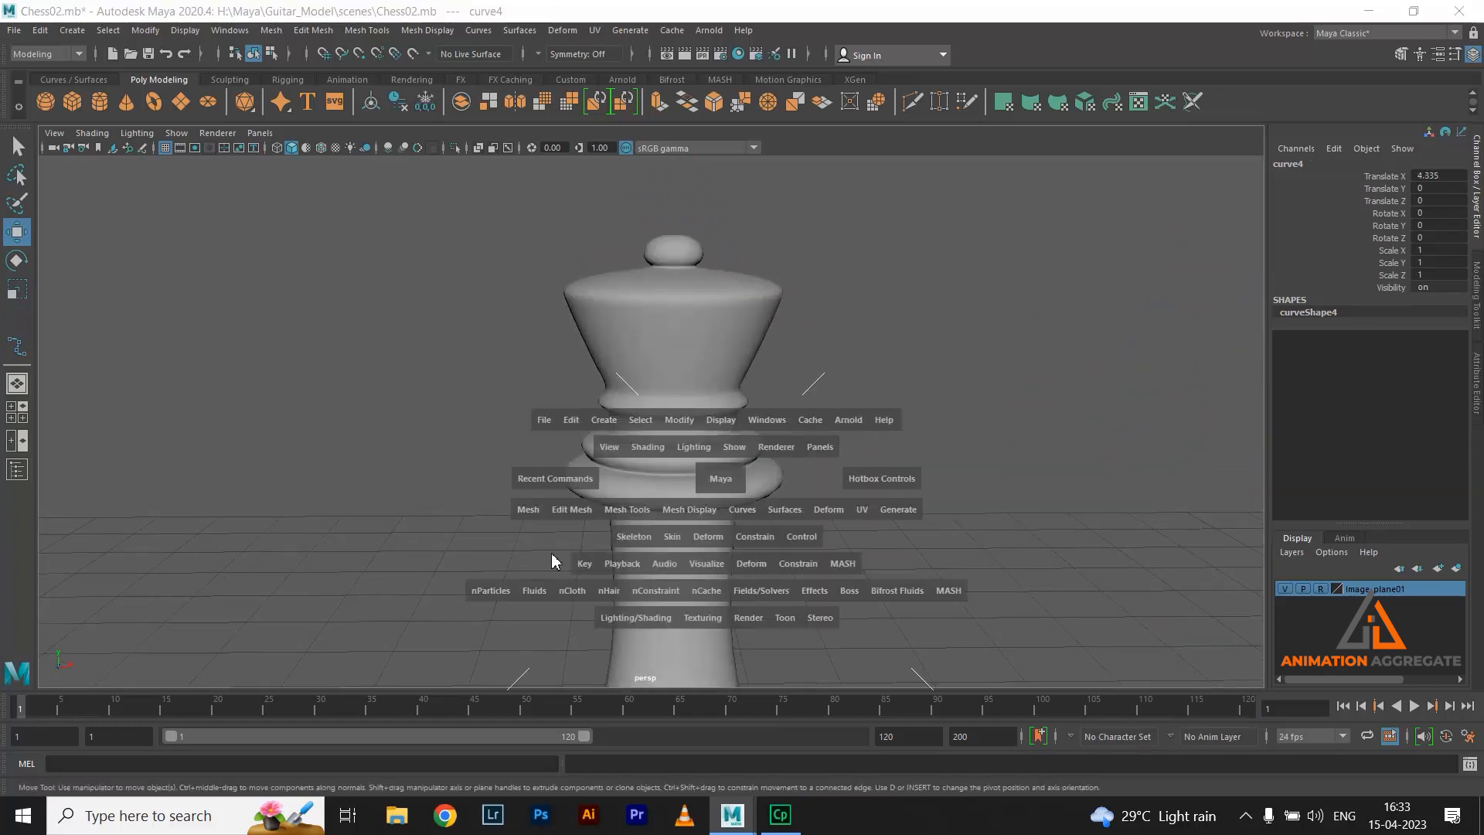
pyautogui.press('space')
pyautogui.scroll(5, 573, 400)
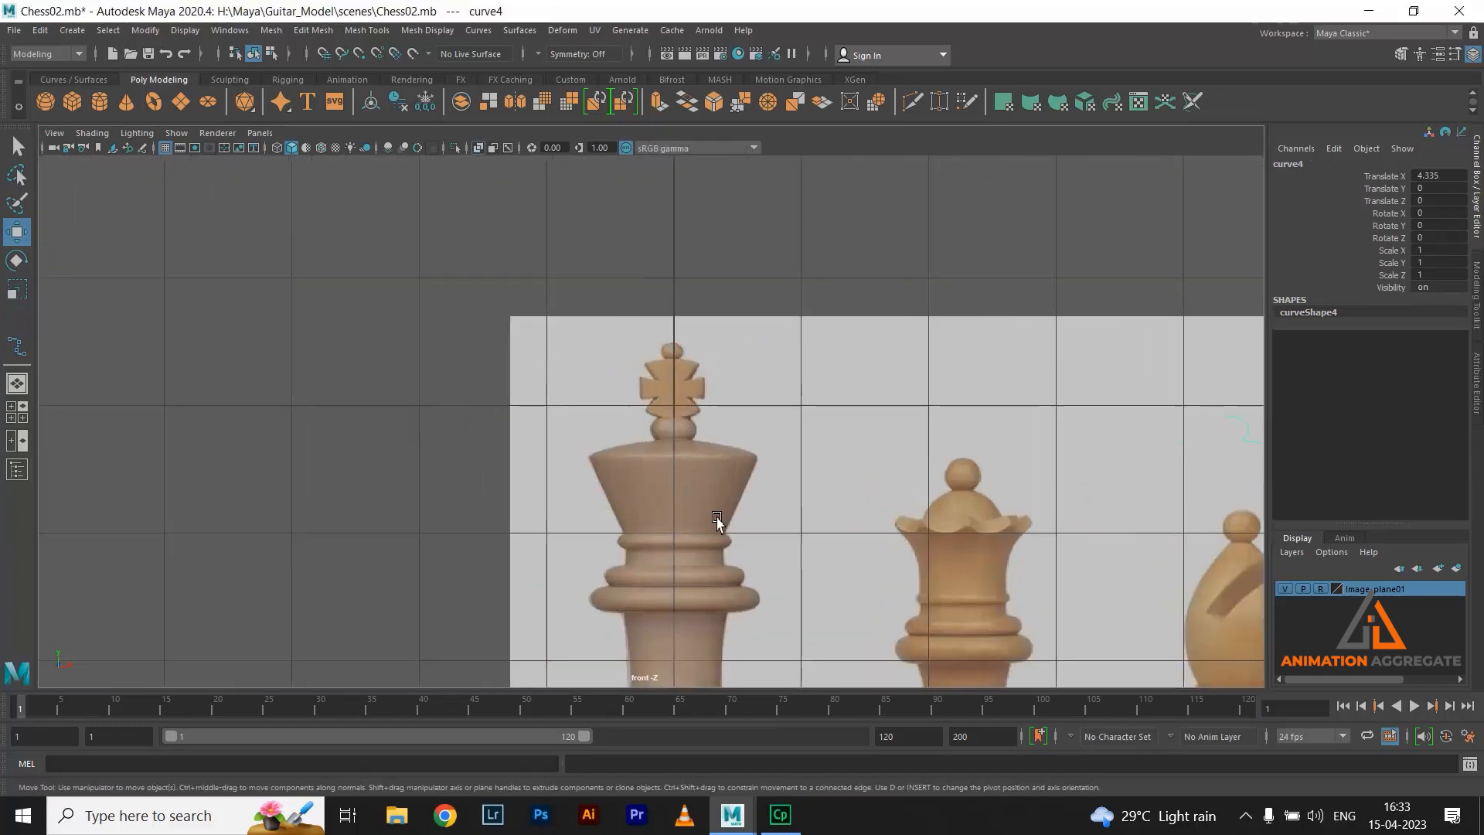
pyautogui.scroll(3, 708, 449)
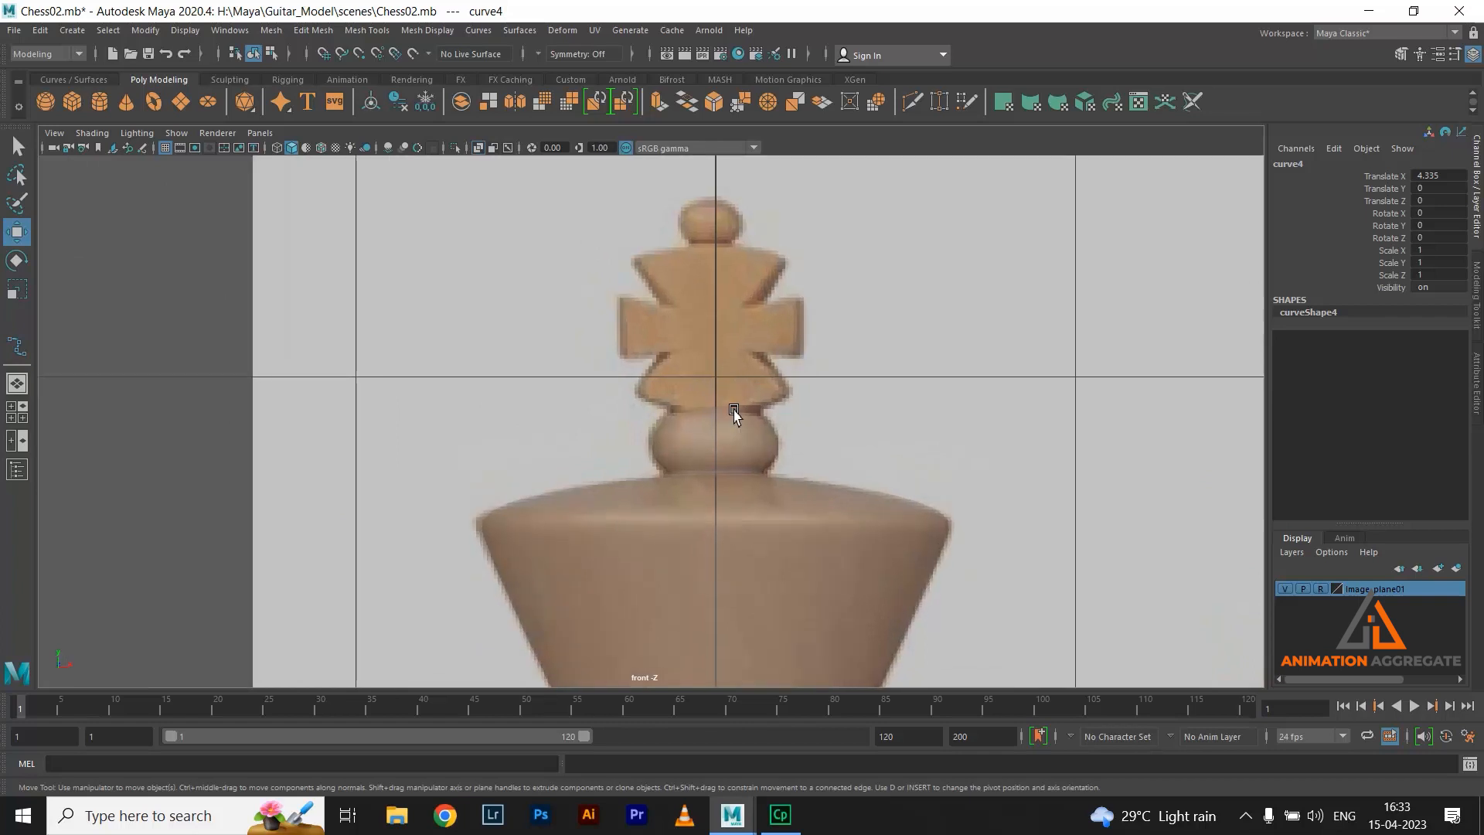
pyautogui.click(70, 104)
pyautogui.scroll(-5, 894, 480)
pyautogui.moveTo(668, 607); pyautogui.dragTo(665, 325)
pyautogui.scroll(4, 657, 422)
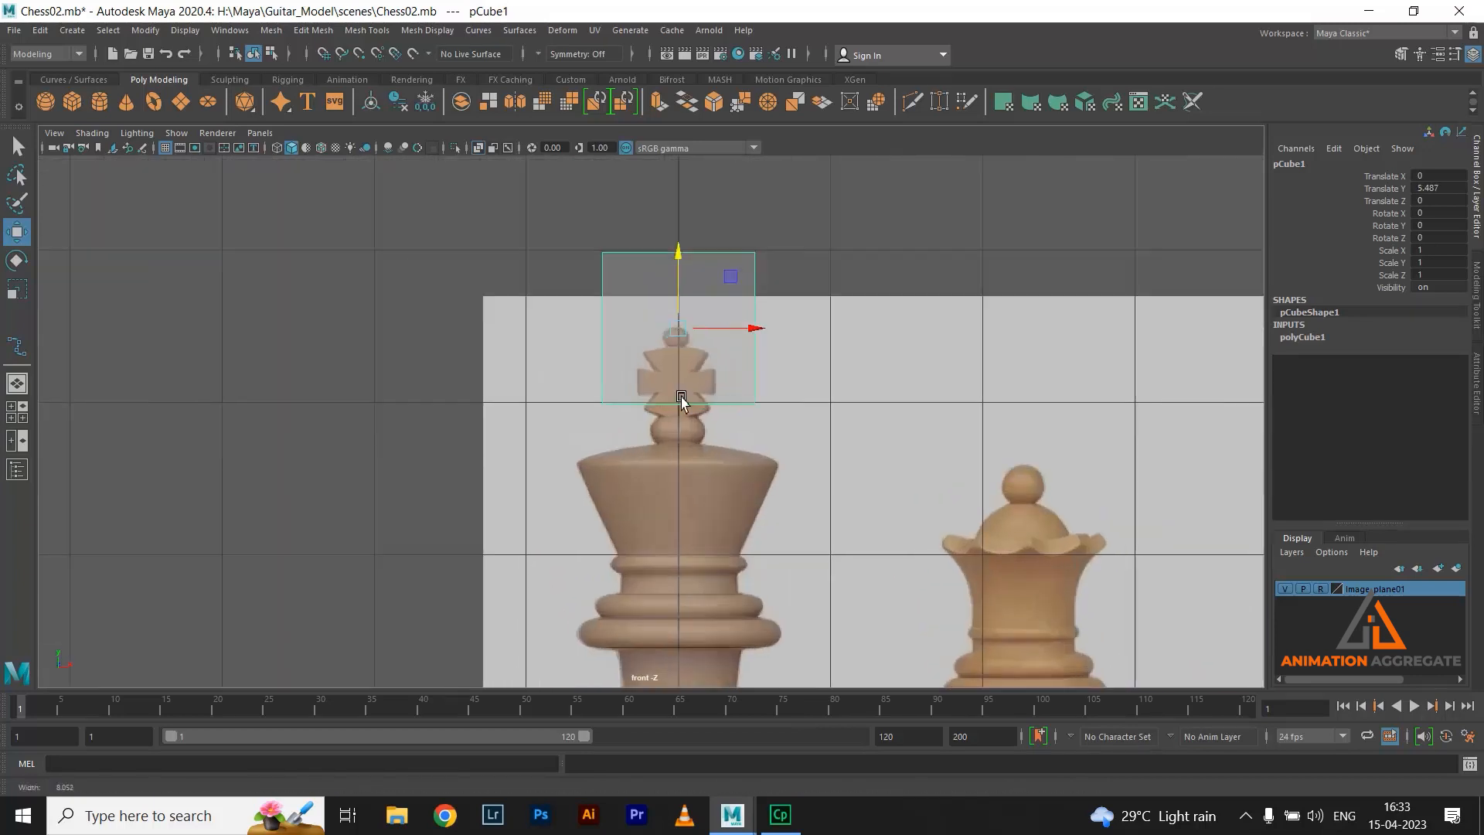
pyautogui.scroll(2, 681, 398)
pyautogui.moveTo(686, 232); pyautogui.dragTo(685, 248)
# Scale the cube uniformly to about 0.467 and align it with the reference cross at Translate X about -0.019, Translate Y about 5.127
pyautogui.press('r')
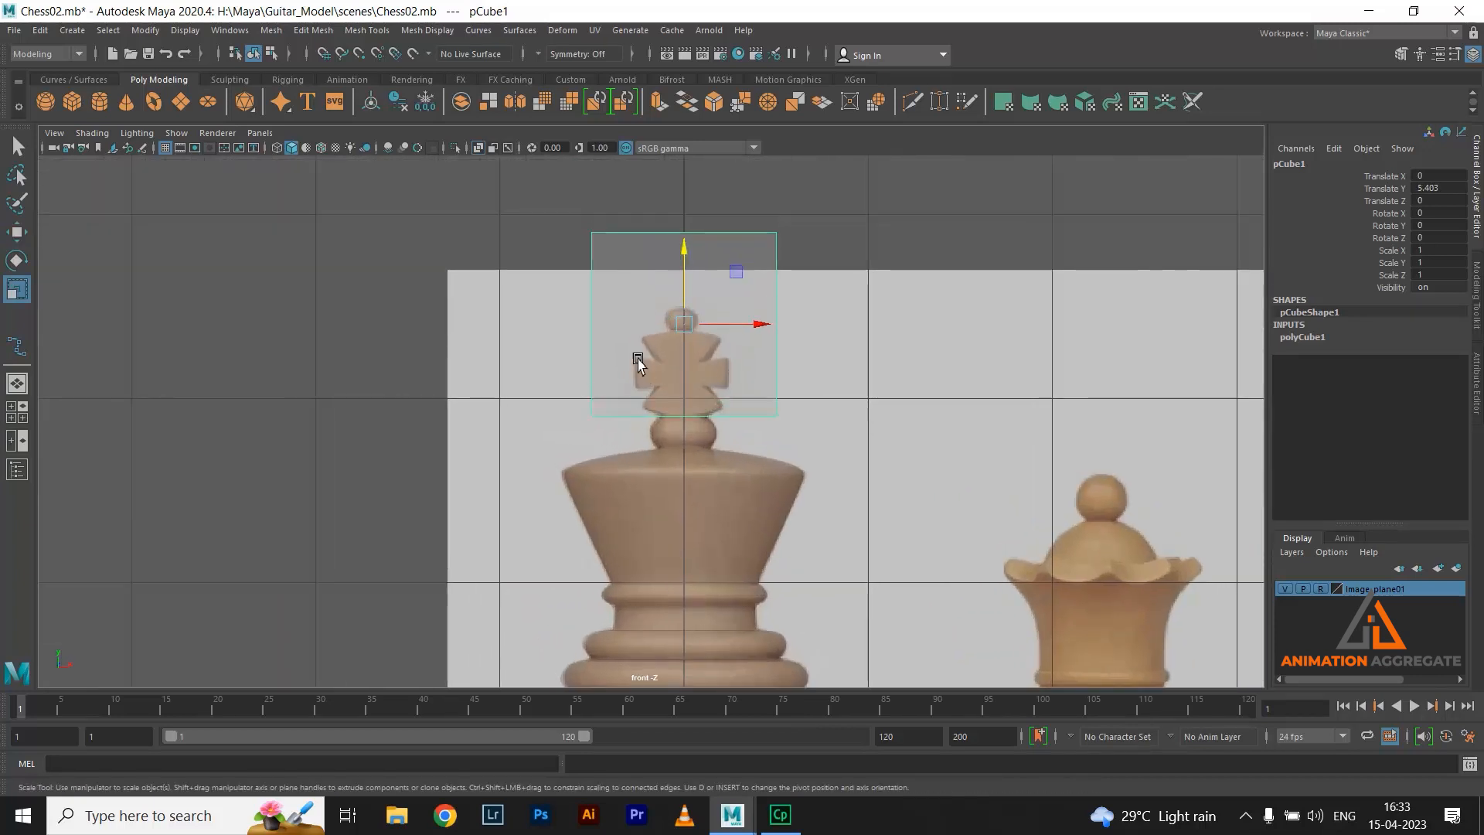
pyautogui.moveTo(684, 323); pyautogui.dragTo(624, 345)
pyautogui.press('w')
pyautogui.moveTo(678, 283); pyautogui.dragTo(670, 378)
pyautogui.press('e')
pyautogui.press('r')
pyautogui.press('w')
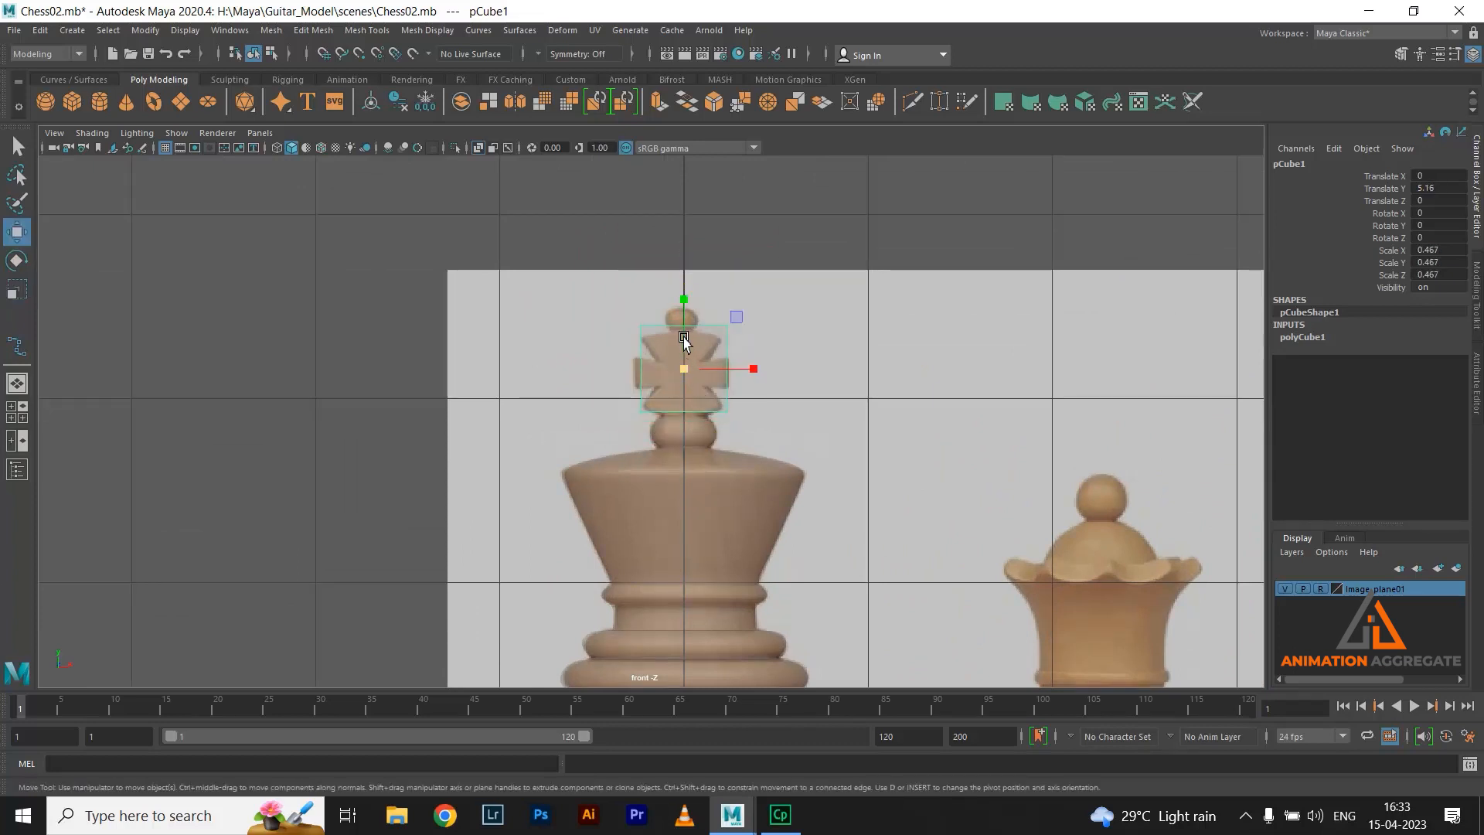
pyautogui.moveTo(682, 312); pyautogui.dragTo(682, 317)
pyautogui.scroll(4, 825, 424)
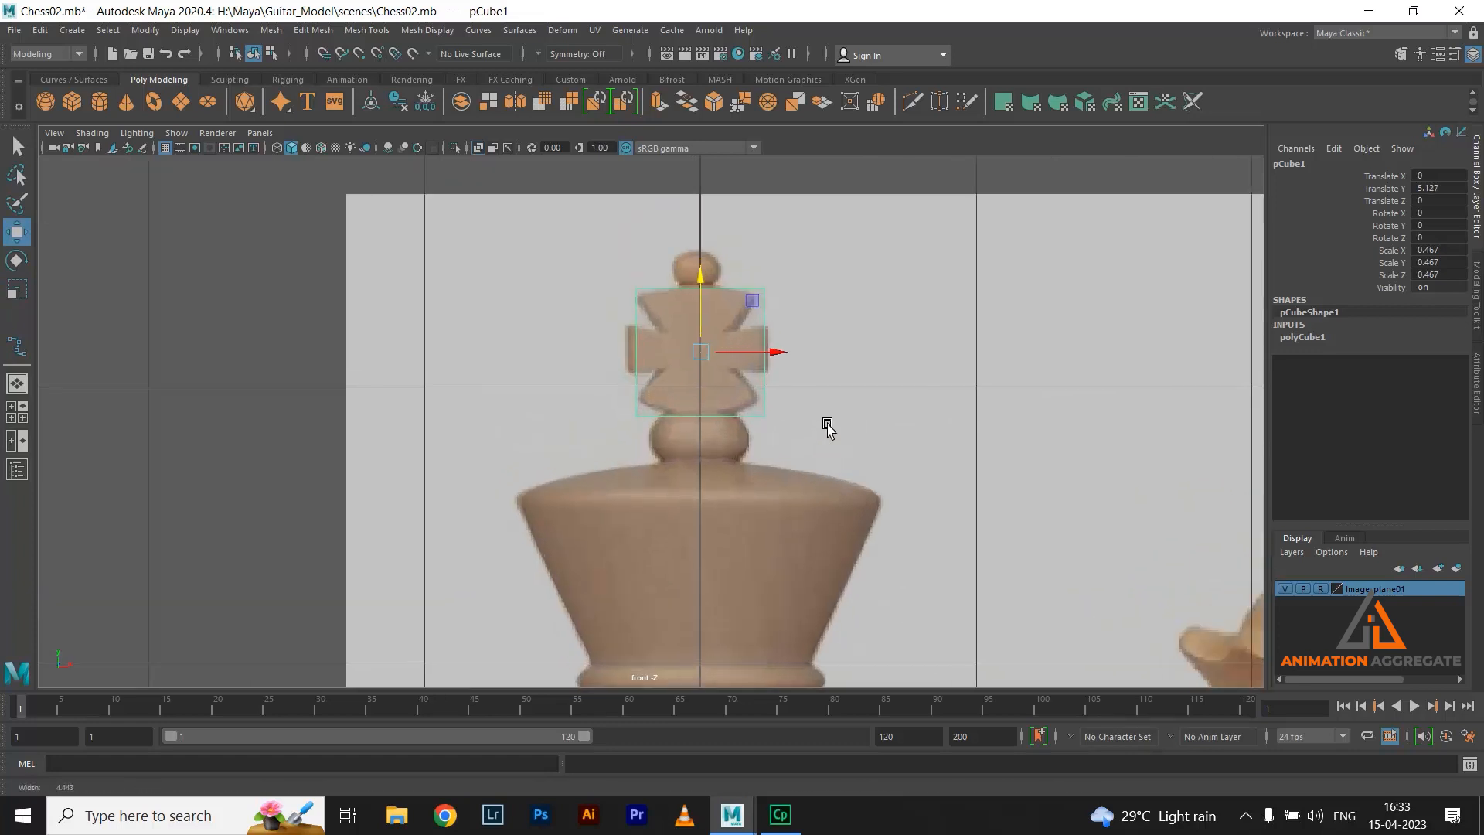
pyautogui.moveTo(792, 331); pyautogui.dragTo(785, 333)
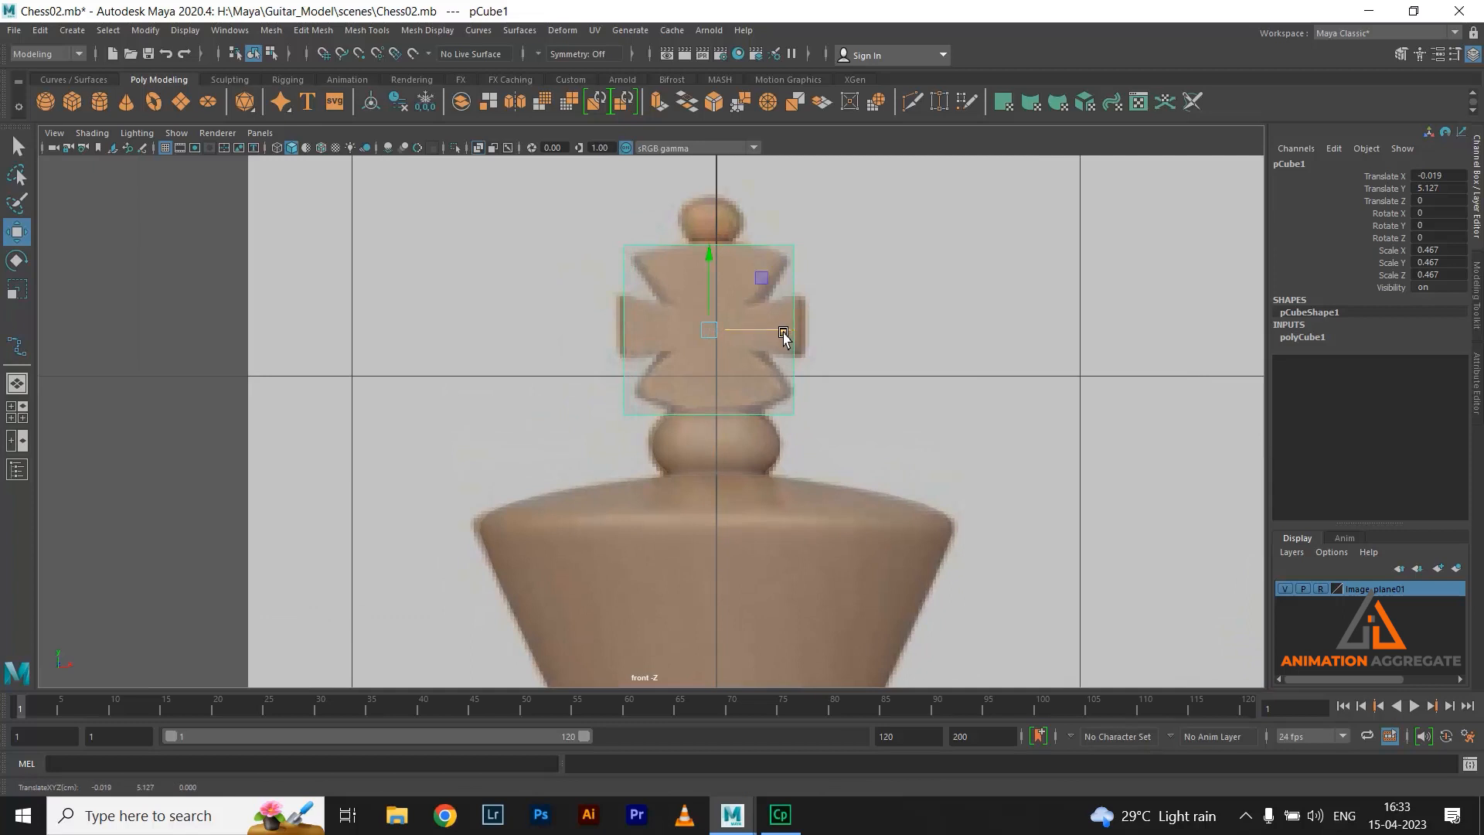
# Split the cube's vertical edge ring with Split Type Multi and 2 divisions, and scale the new loops inward along X to the cross's waist
pyautogui.moveTo(798, 303); pyautogui.dragTo(804, 258, button='right')
pyautogui.click(788, 292)
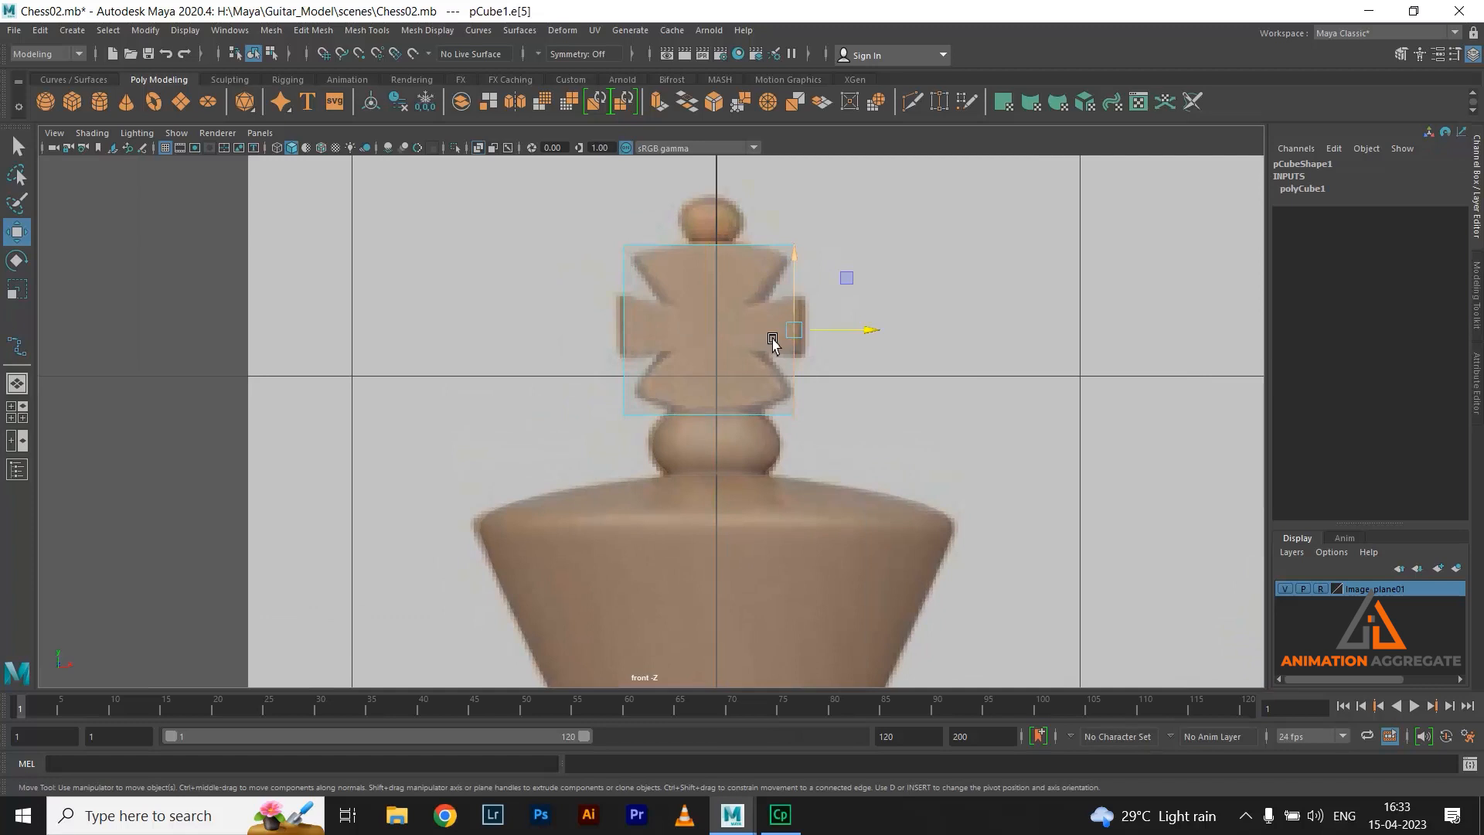
pyautogui.keyDown('ctrl'); pyautogui.rightClick(789, 266); pyautogui.keyUp('ctrl')
pyautogui.keyDown('ctrl'); pyautogui.moveTo(790, 270); pyautogui.dragTo(782, 307, button='right'); pyautogui.keyUp('ctrl')
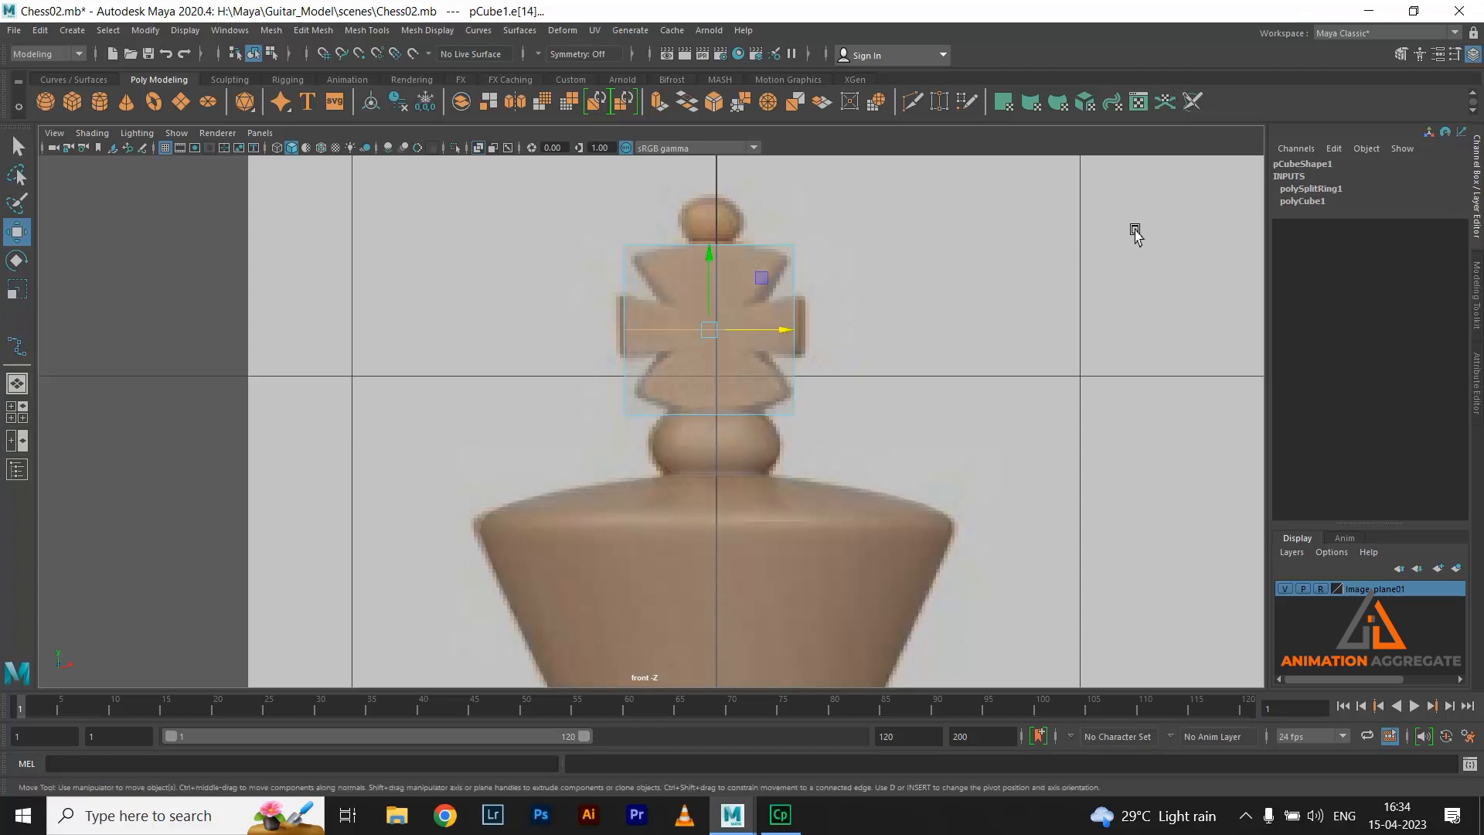
pyautogui.click(1334, 190)
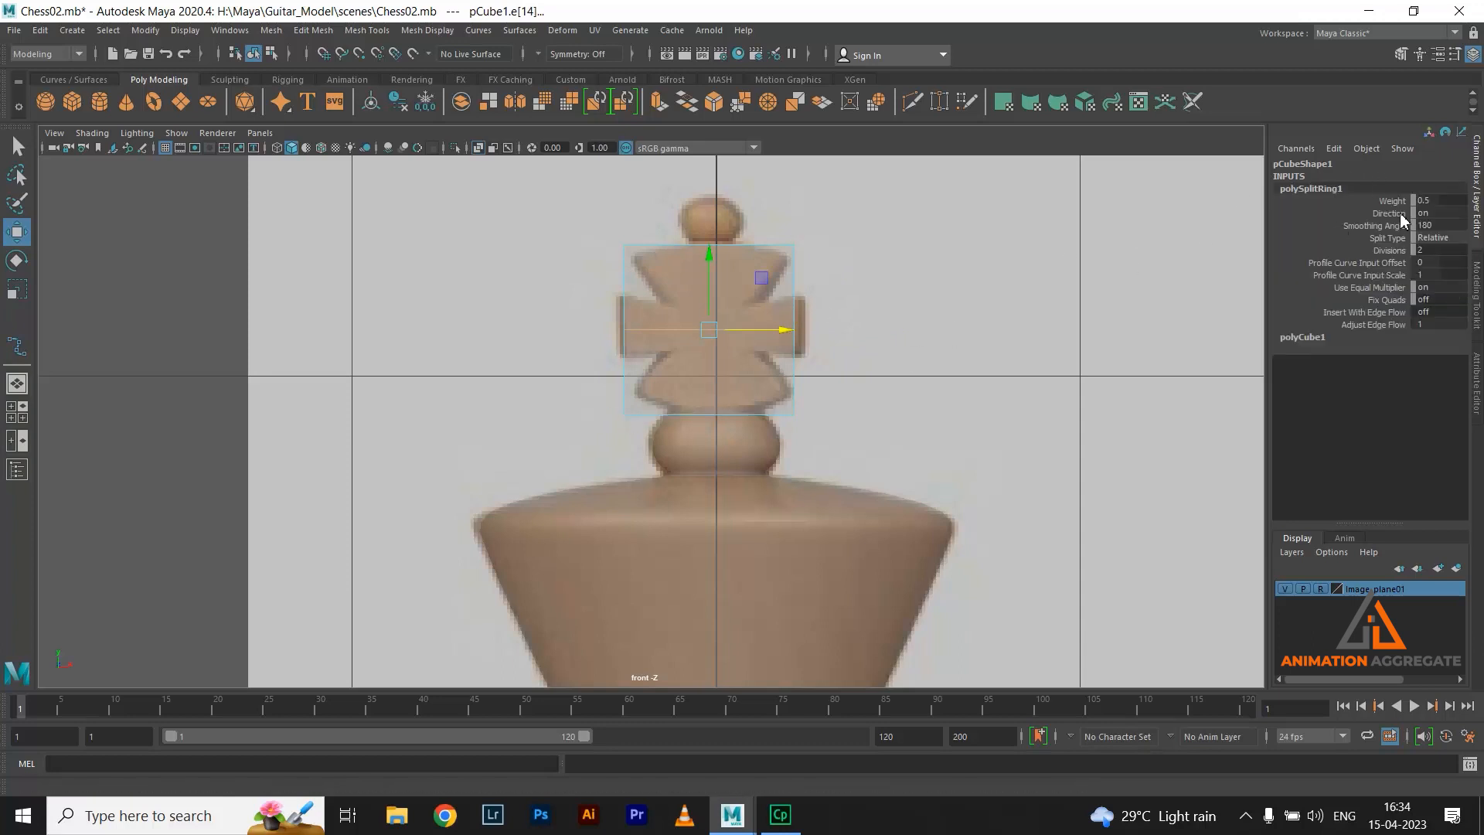
pyautogui.click(1445, 238)
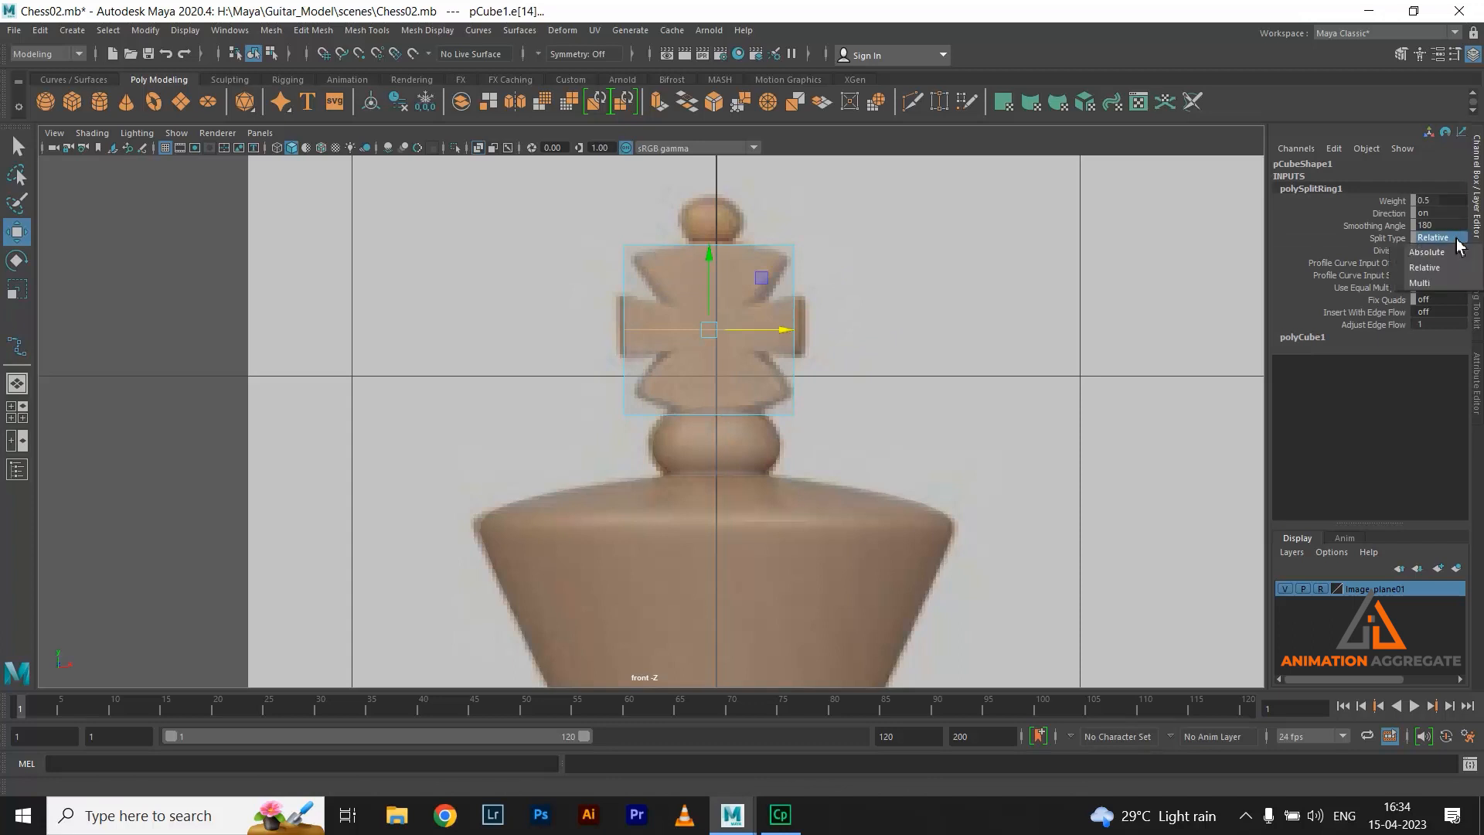
pyautogui.click(1430, 266)
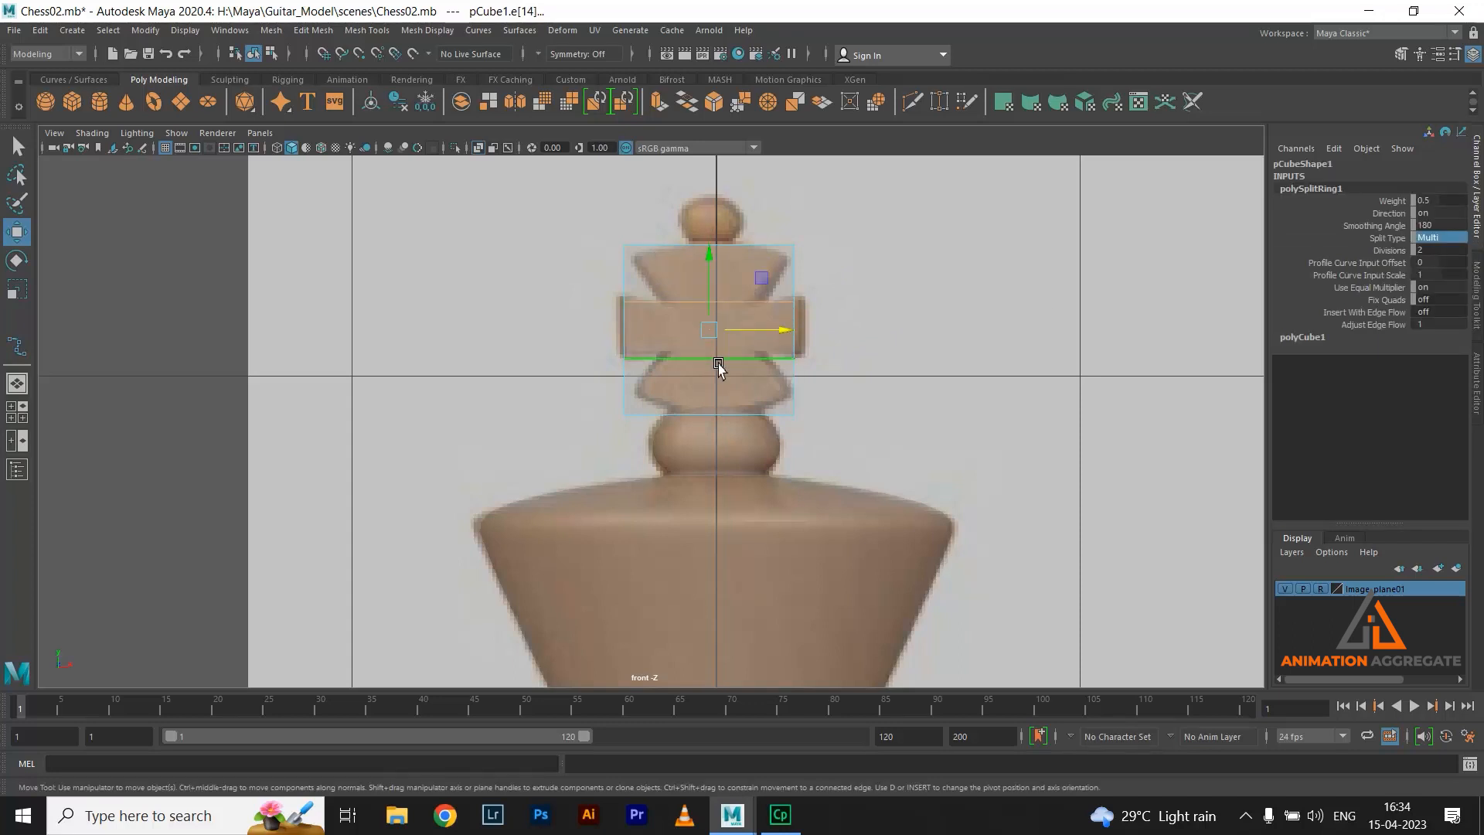
pyautogui.press('r')
pyautogui.moveTo(782, 332); pyautogui.dragTo(751, 335)
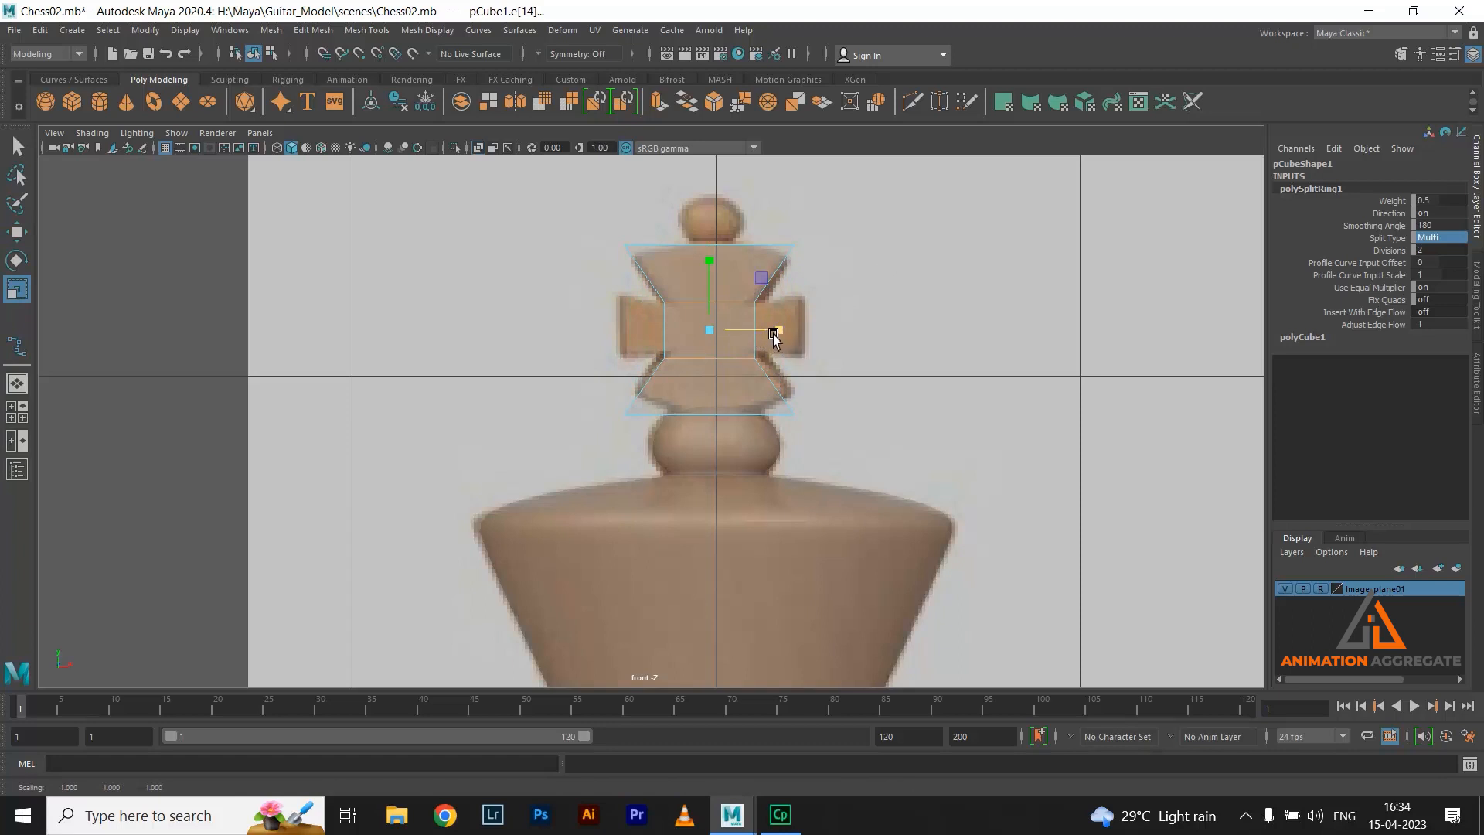
# Extrude the two opposite middle side faces of the cube outward with a thickness of about 0.18
pyautogui.press('space')
pyautogui.press('space')
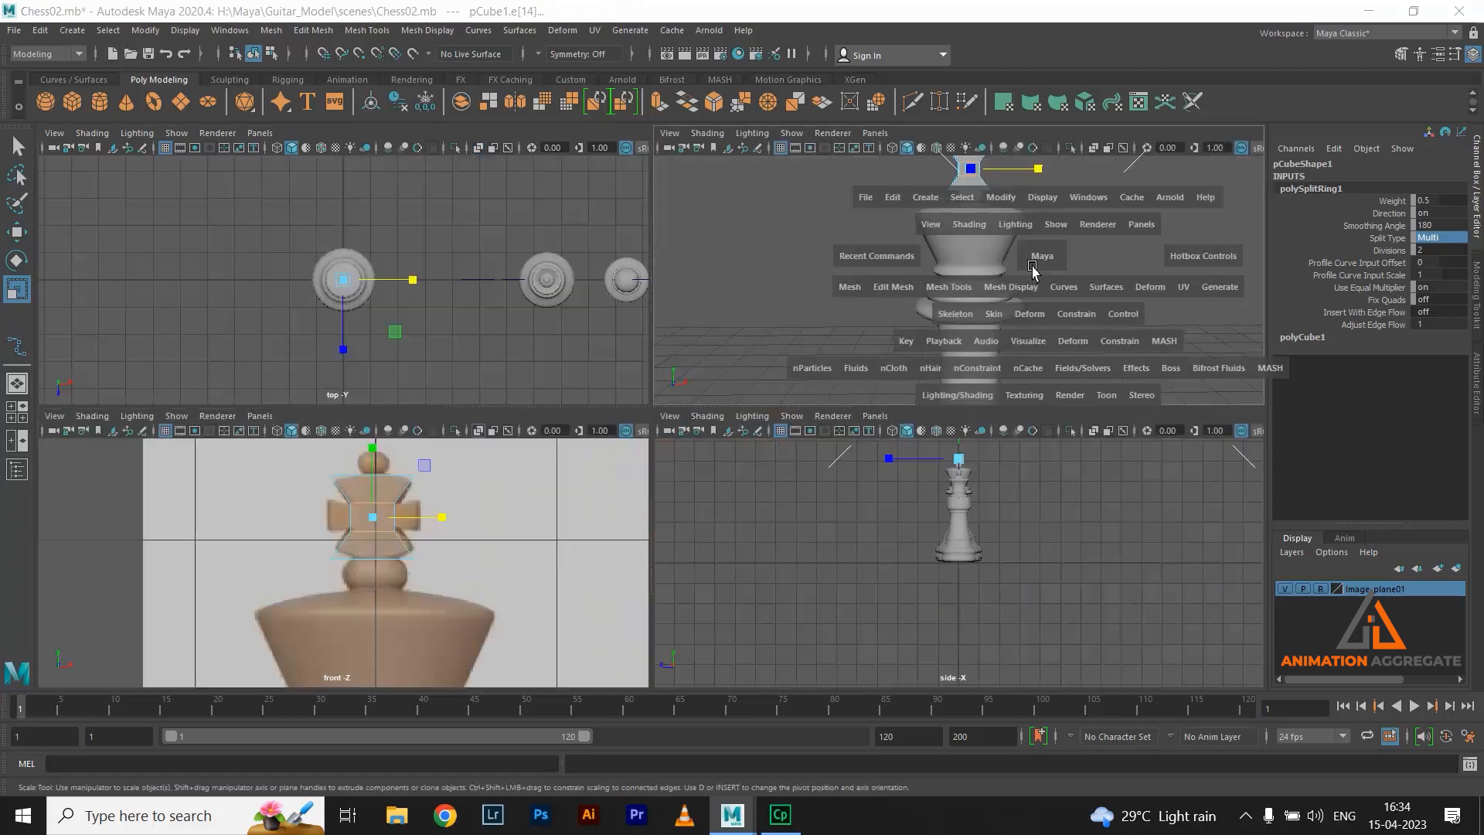
pyautogui.keyDown('alt'); pyautogui.moveTo(808, 314); pyautogui.dragTo(742, 345); pyautogui.keyUp('alt')
pyautogui.keyDown('alt'); pyautogui.moveTo(611, 232); pyautogui.dragTo(698, 397, button='middle'); pyautogui.keyUp('alt')
pyautogui.keyDown('alt'); pyautogui.moveTo(670, 375); pyautogui.dragTo(734, 342); pyautogui.keyUp('alt')
pyautogui.moveTo(443, 505); pyautogui.dragTo(451, 437, button='right')
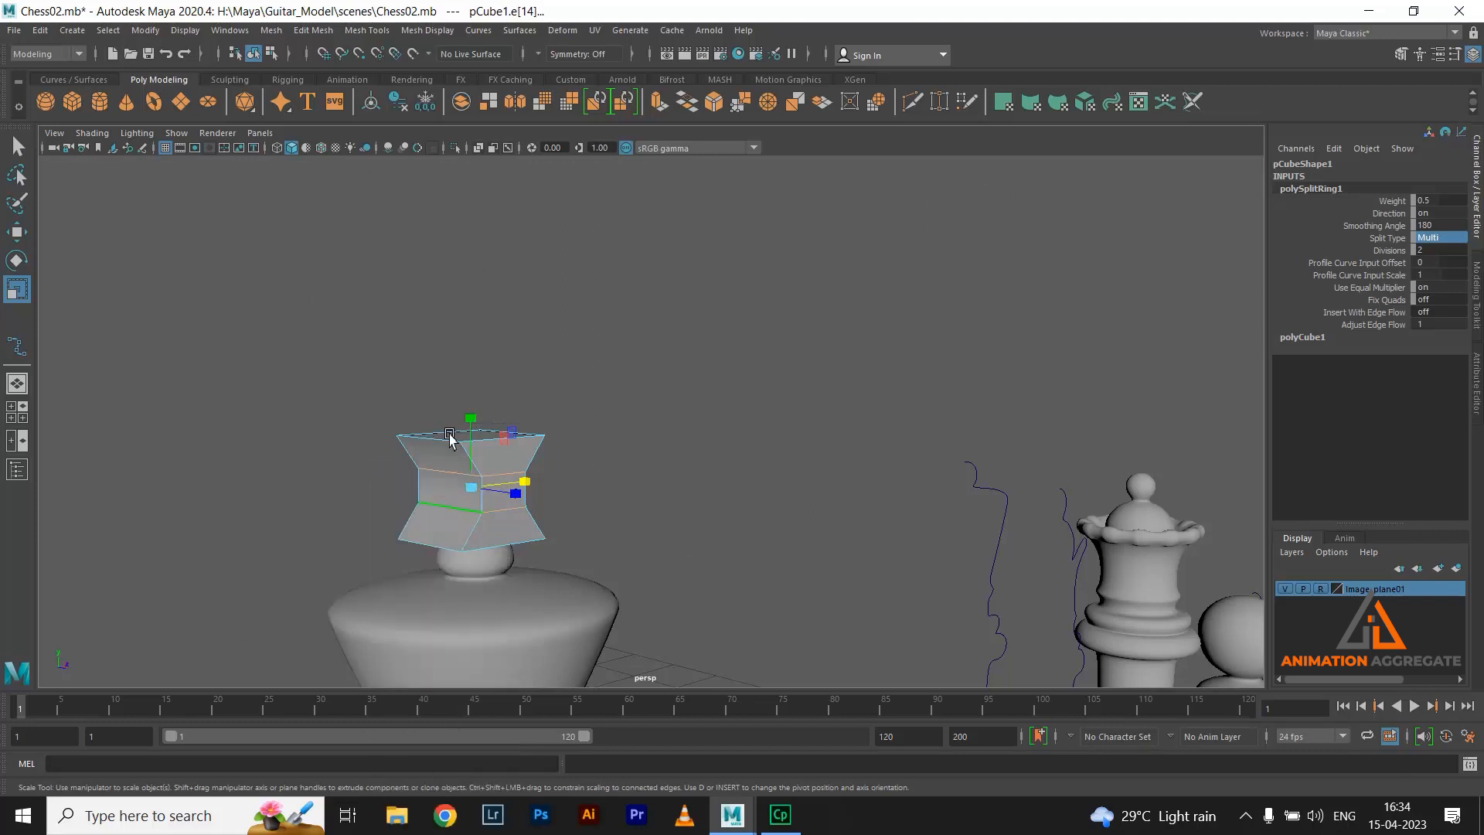
pyautogui.click(448, 495)
pyautogui.keyDown('alt'); pyautogui.moveTo(456, 495); pyautogui.dragTo(938, 407); pyautogui.keyUp('alt')
pyautogui.keyDown('alt'); pyautogui.moveTo(790, 440); pyautogui.dragTo(611, 483, button='middle'); pyautogui.keyUp('alt')
pyautogui.keyDown('alt'); pyautogui.moveTo(951, 576); pyautogui.dragTo(888, 526); pyautogui.keyUp('alt')
pyautogui.keyDown('alt'); pyautogui.moveTo(978, 441); pyautogui.dragTo(773, 281, button='middle'); pyautogui.keyUp('alt')
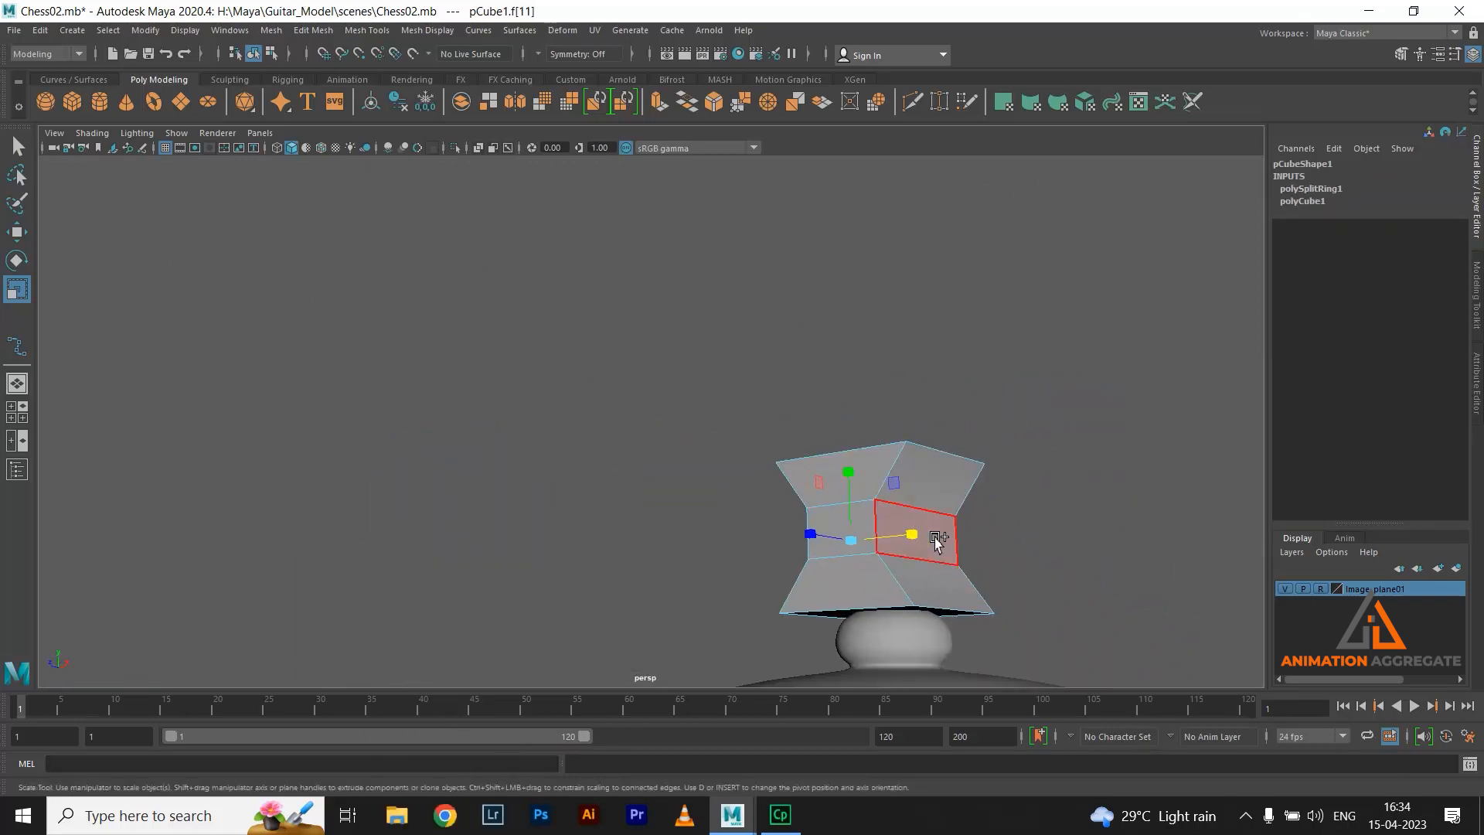
pyautogui.keyDown('shift'); pyautogui.click(936, 539); pyautogui.keyUp('shift')
pyautogui.keyDown('alt'); pyautogui.moveTo(1045, 526); pyautogui.dragTo(881, 391, button='right'); pyautogui.keyUp('alt')
pyautogui.keyDown('alt'); pyautogui.moveTo(727, 456); pyautogui.dragTo(763, 516); pyautogui.keyUp('alt')
pyautogui.keyDown('shift'); pyautogui.moveTo(925, 365); pyautogui.dragTo(944, 396, button='right'); pyautogui.keyUp('shift')
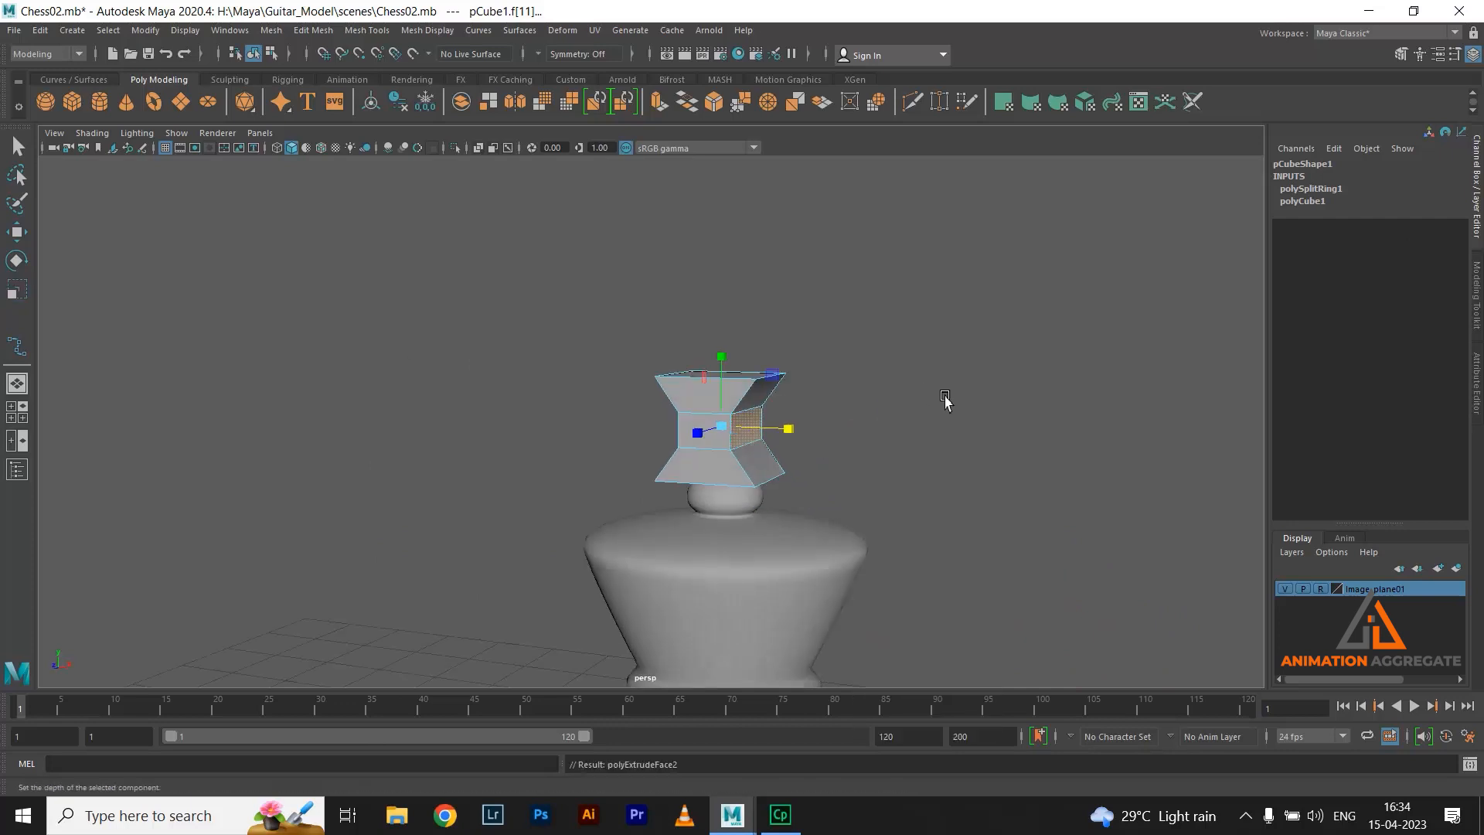
pyautogui.moveTo(989, 440); pyautogui.dragTo(1032, 441)
# Flare the extruded side arms vertically in the front view to a Local Scale Y of about 2.321
pyautogui.press('space')
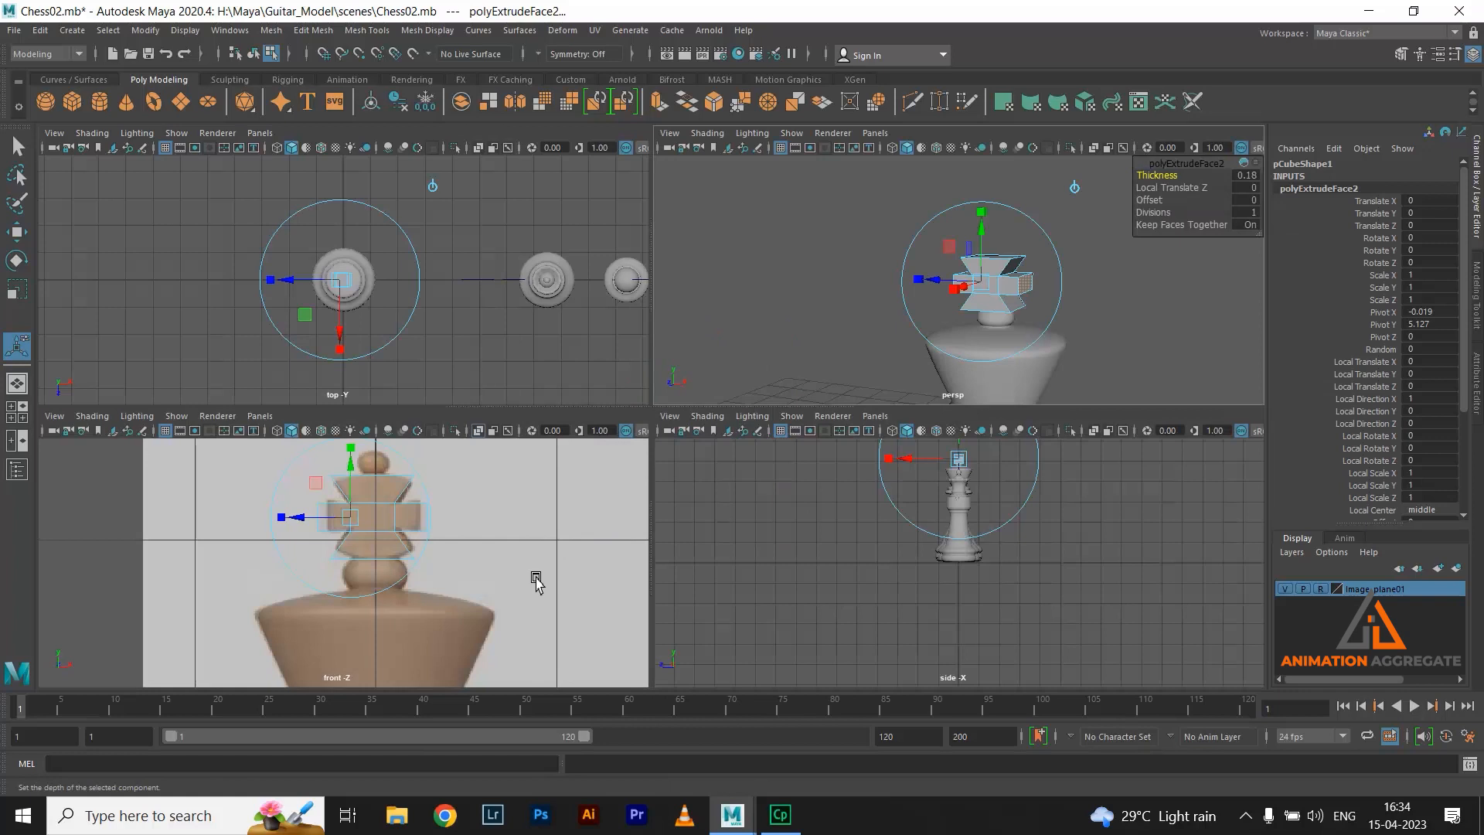
pyautogui.press('space')
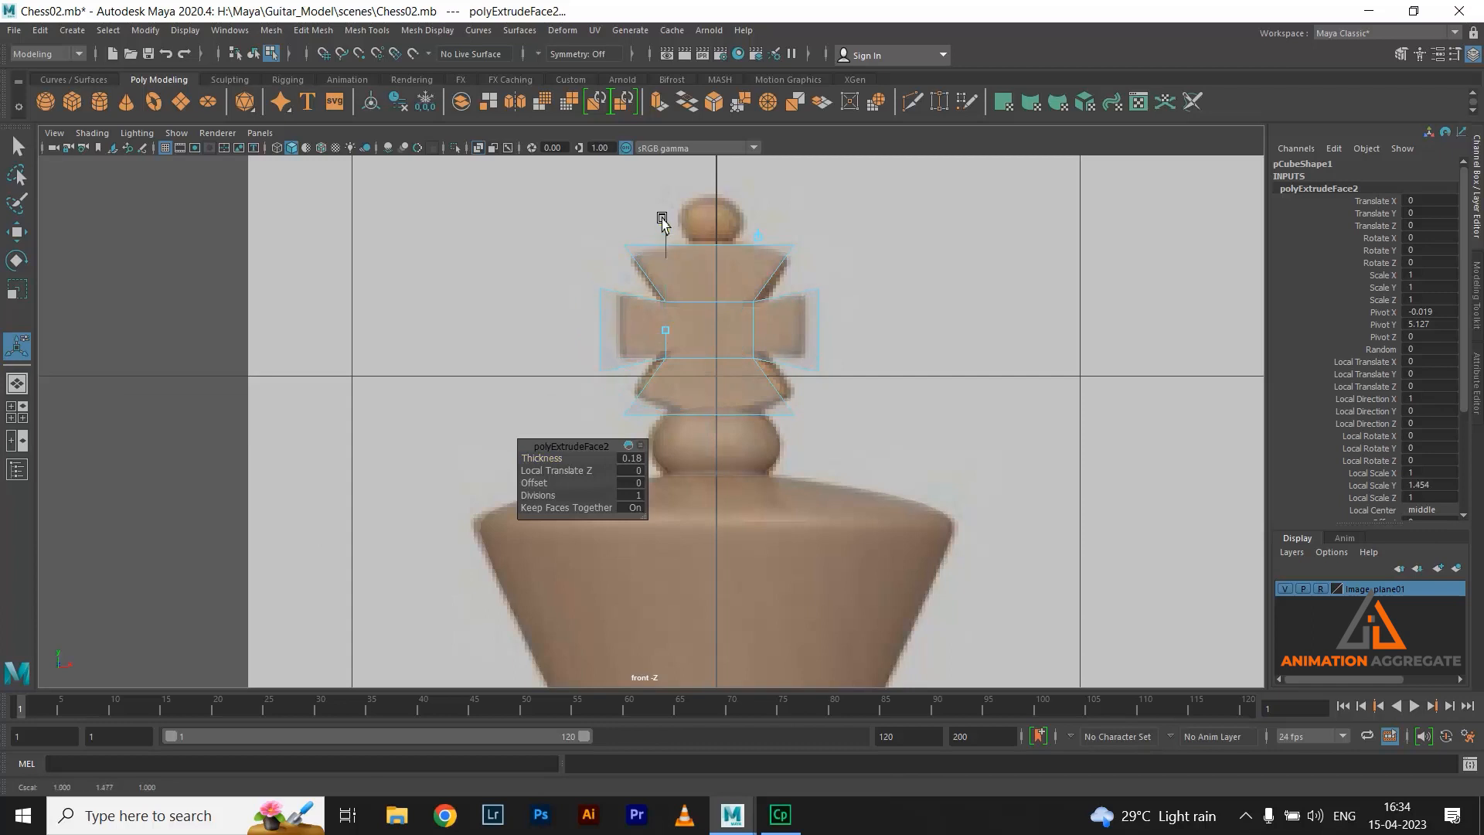
pyautogui.moveTo(659, 175); pyautogui.dragTo(659, 164)
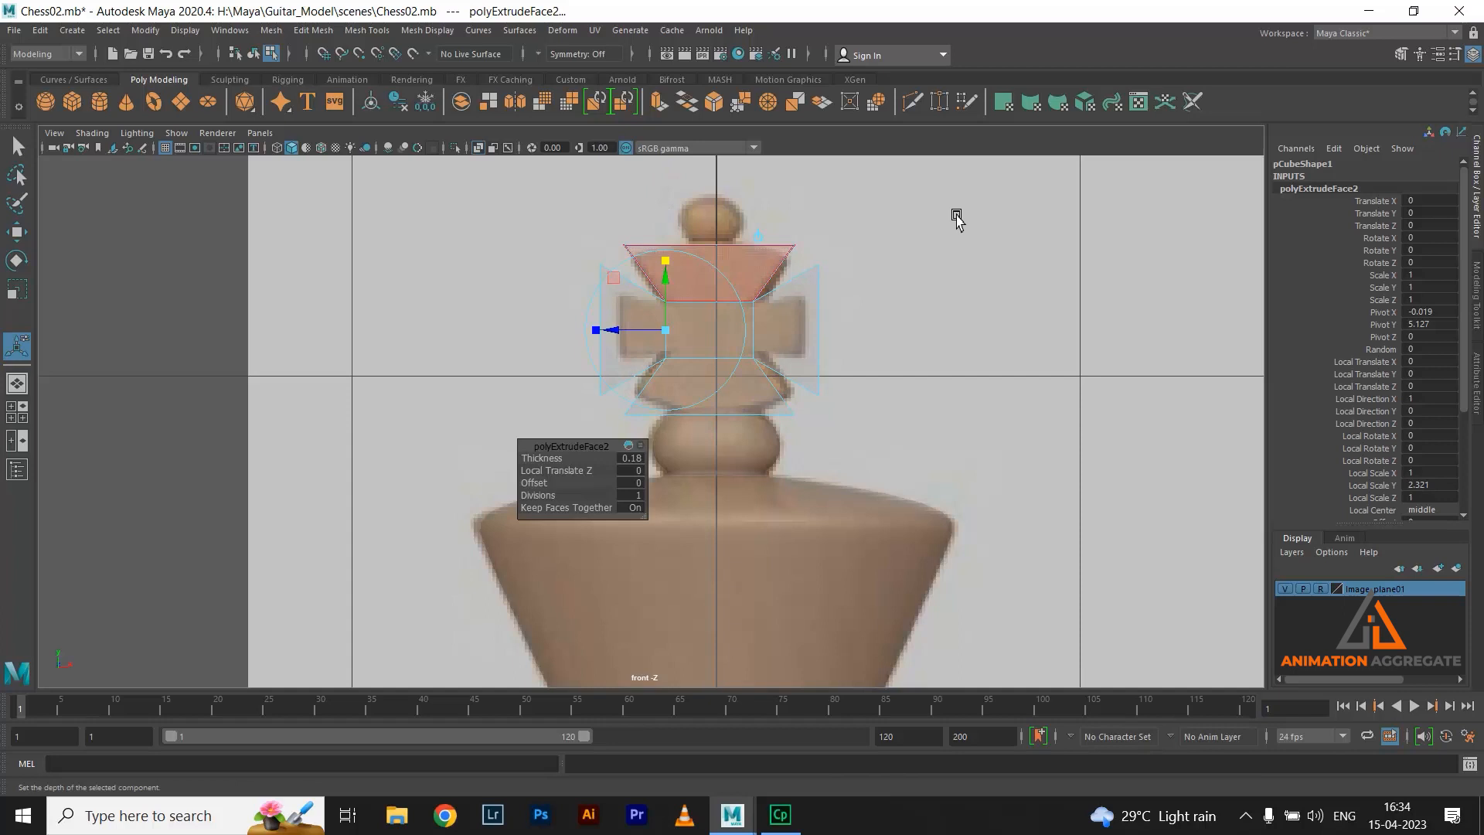
# Flatten the whole cross object in depth to a Scale Z of about 0.193
pyautogui.press('space')
pyautogui.press('space')
pyautogui.keyDown('alt'); pyautogui.moveTo(838, 315); pyautogui.dragTo(885, 377); pyautogui.keyUp('alt')
pyautogui.keyDown('alt'); pyautogui.moveTo(437, 457); pyautogui.dragTo(719, 290, button='middle'); pyautogui.keyUp('alt')
pyautogui.keyDown('alt'); pyautogui.moveTo(719, 290); pyautogui.dragTo(744, 343); pyautogui.keyUp('alt')
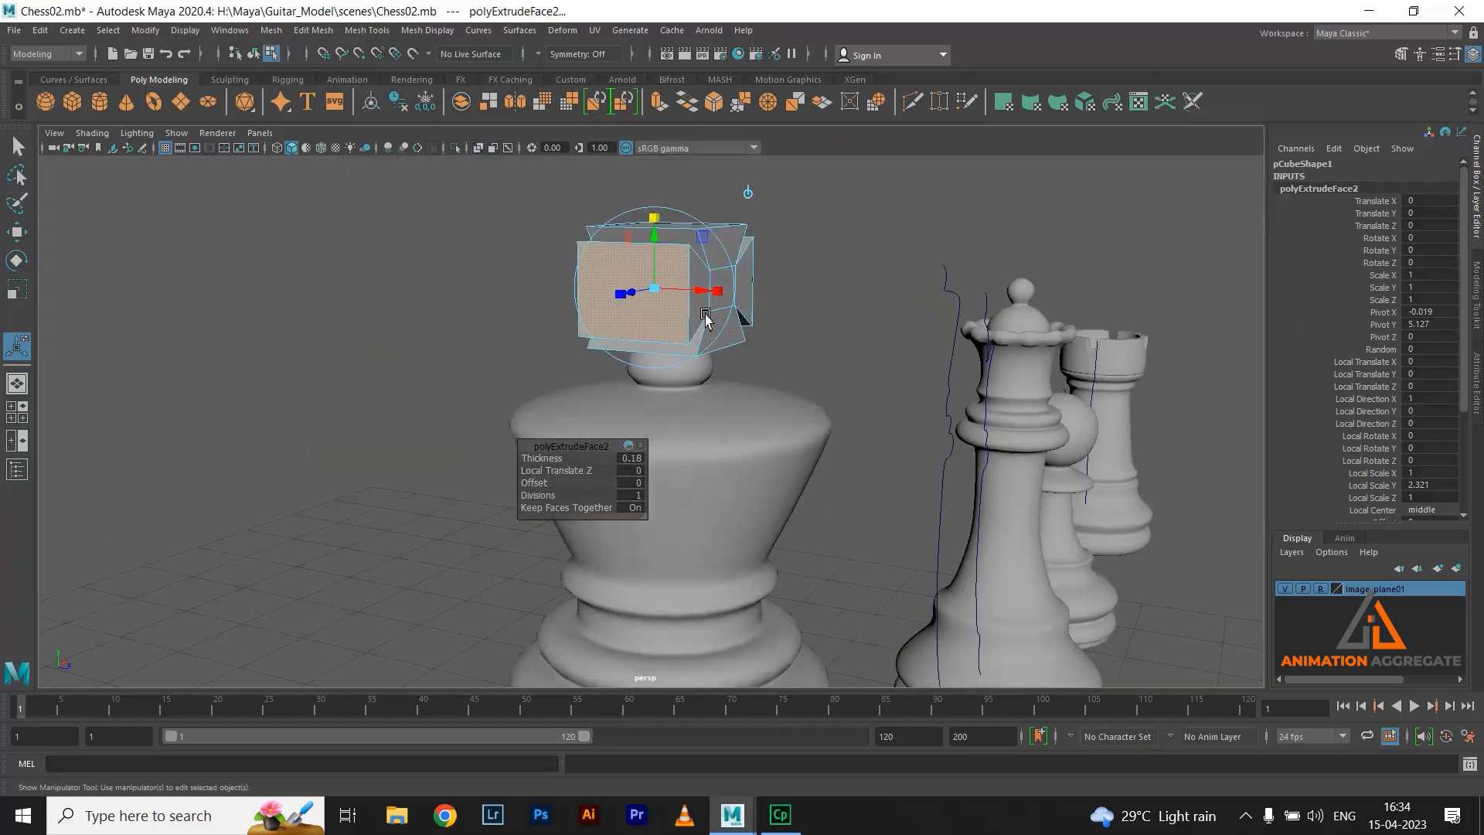
pyautogui.moveTo(732, 259); pyautogui.dragTo(776, 227, button='right')
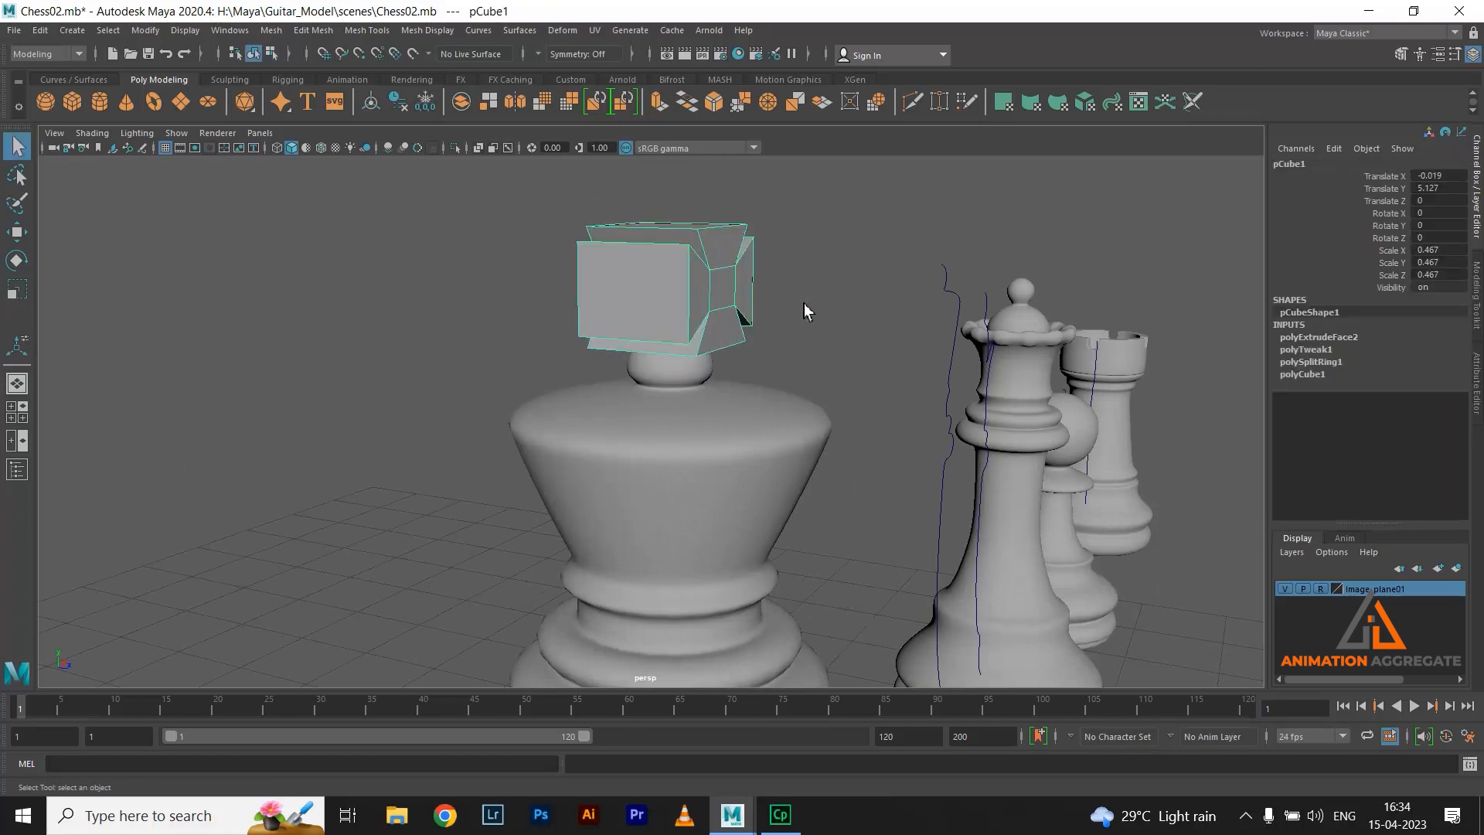
pyautogui.press('r')
pyautogui.moveTo(735, 305); pyautogui.dragTo(853, 534)
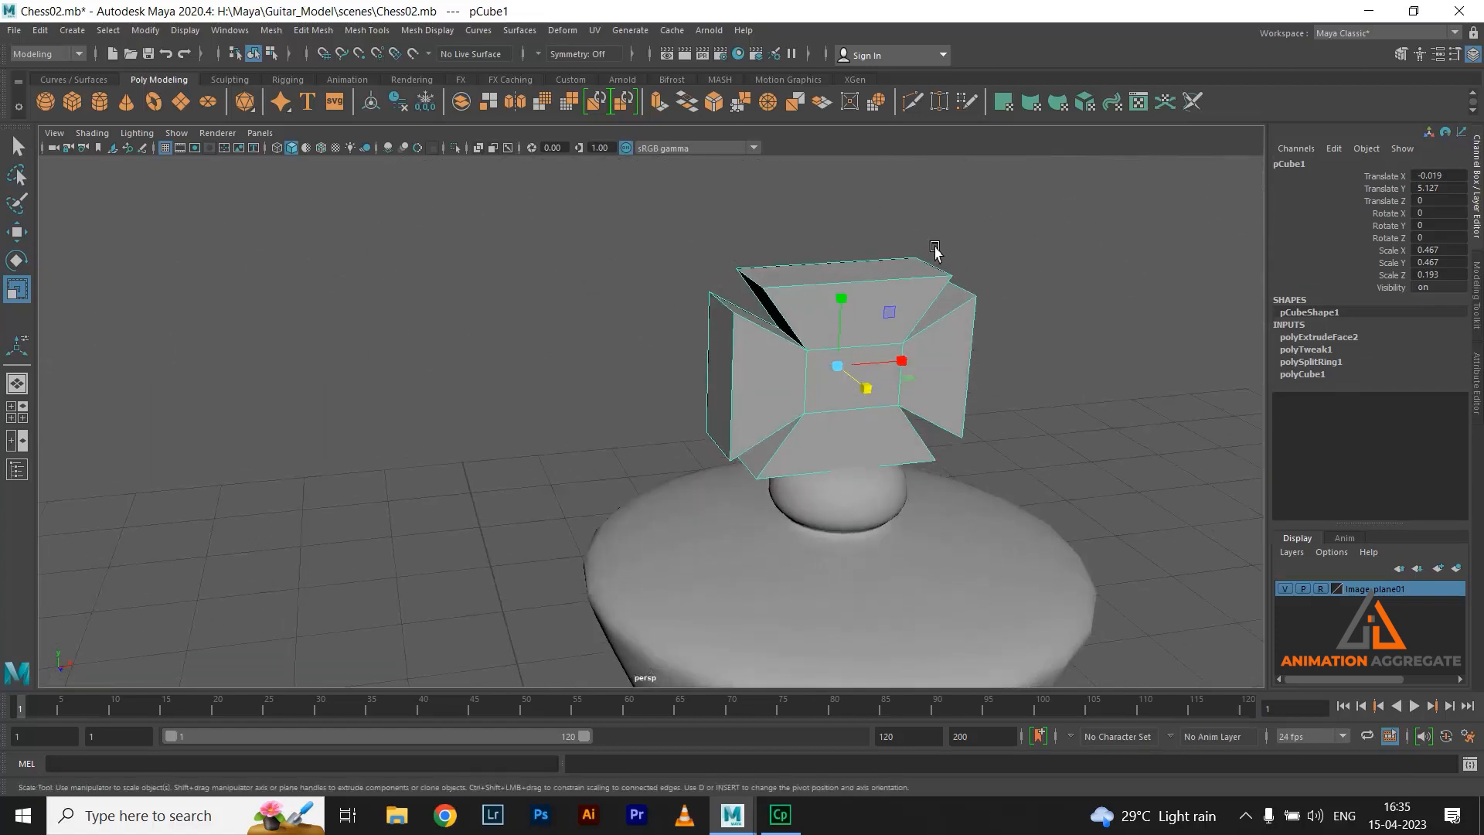
# Select the front outline edges of the cross's arms in edge mode, leaving out the edges around the centre face
pyautogui.keyDown('alt'); pyautogui.moveTo(931, 310); pyautogui.dragTo(712, 375); pyautogui.keyUp('alt')
pyautogui.moveTo(712, 375); pyautogui.dragTo(705, 334, button='right')
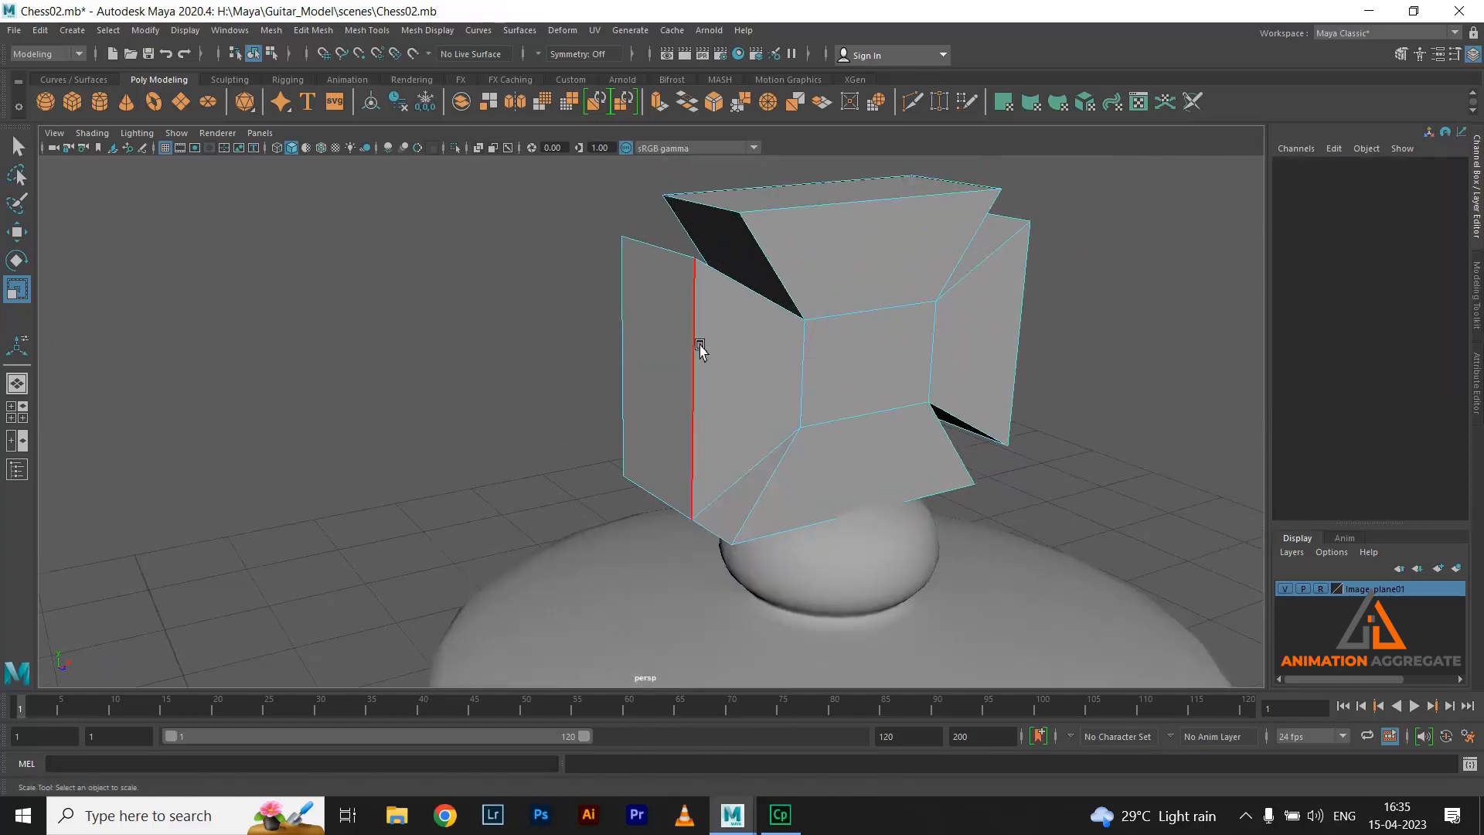
pyautogui.click(740, 305)
pyautogui.keyDown('shift'); pyautogui.click(739, 303); pyautogui.keyUp('shift')
pyautogui.keyDown('shift'); pyautogui.click(795, 285); pyautogui.keyUp('shift')
pyautogui.keyDown('shift'); pyautogui.click(893, 230); pyautogui.keyUp('shift')
pyautogui.keyDown('shift'); pyautogui.click(962, 236); pyautogui.keyUp('shift')
pyautogui.keyDown('shift'); pyautogui.click(1018, 306); pyautogui.keyUp('shift')
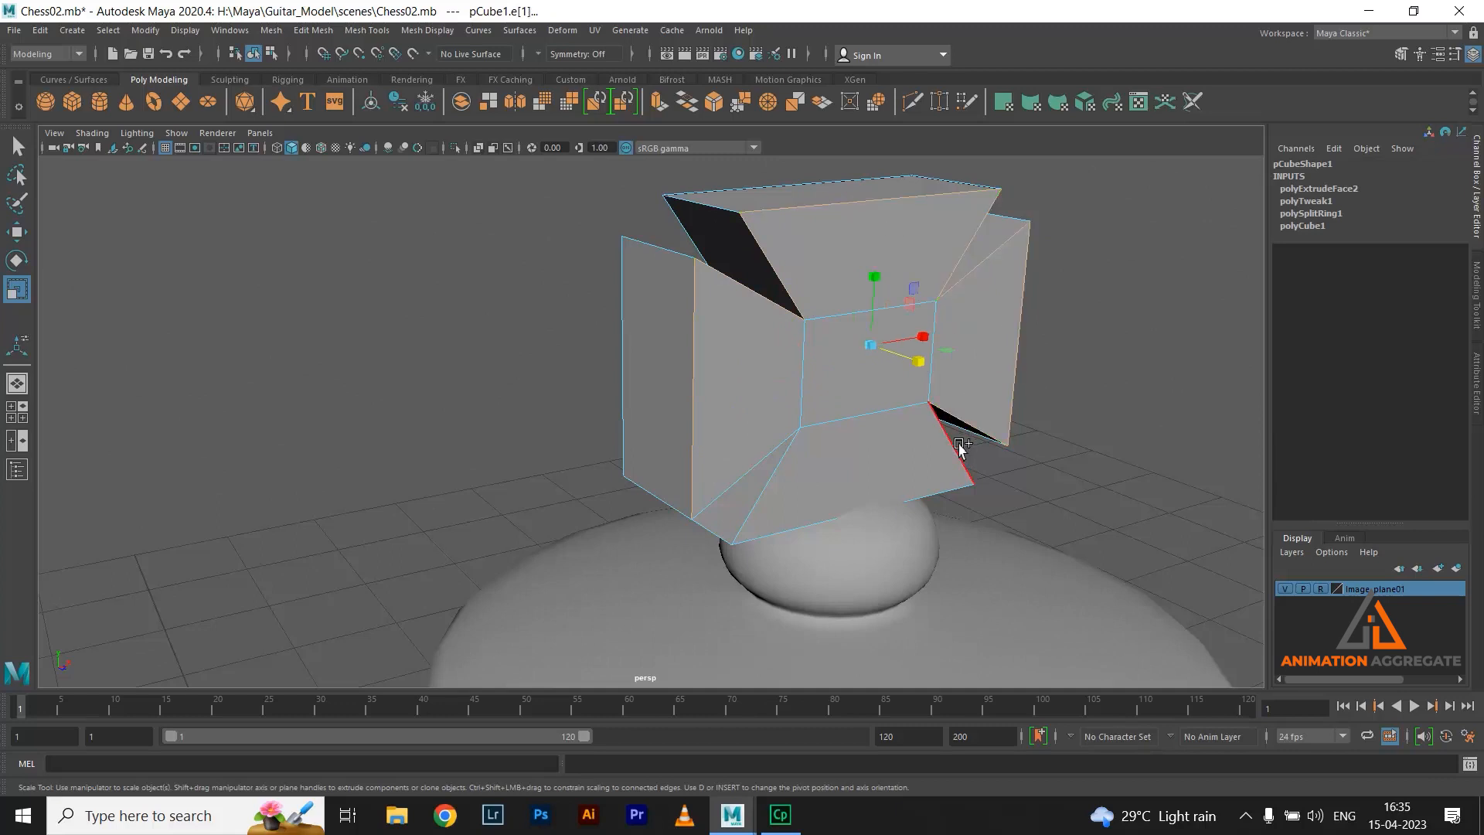
pyautogui.keyDown('shift'); pyautogui.click(937, 492); pyautogui.keyUp('shift')
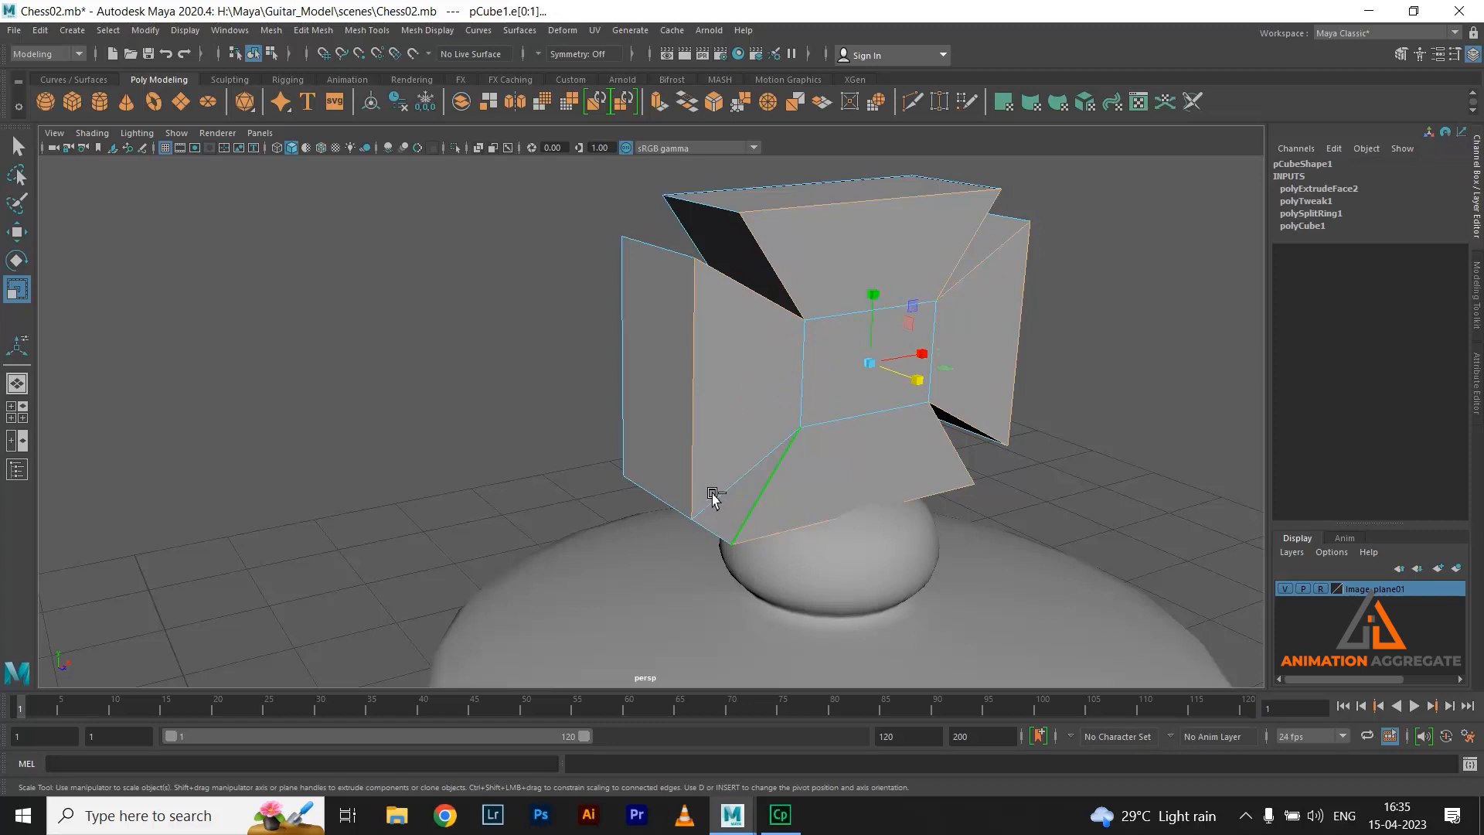
# Add the depth edges and rear outline edges of the cross's arms to the edge selection, working around the model
pyautogui.keyDown('alt'); pyautogui.moveTo(689, 378); pyautogui.dragTo(806, 331); pyautogui.keyUp('alt')
pyautogui.keyDown('shift'); pyautogui.click(616, 548); pyautogui.keyUp('shift')
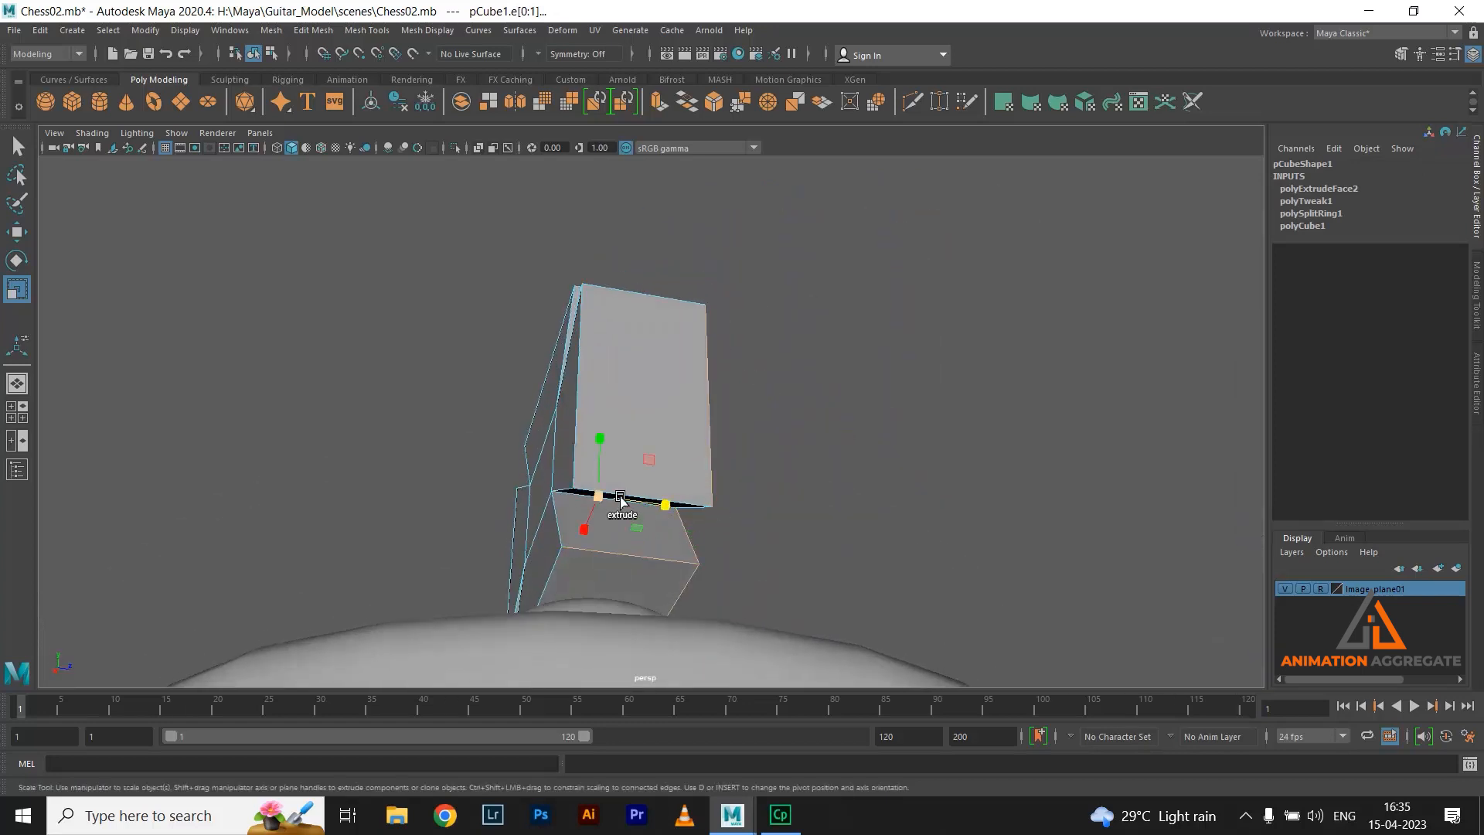
pyautogui.press('q')
pyautogui.keyDown('alt'); pyautogui.moveTo(653, 497); pyautogui.dragTo(718, 425); pyautogui.keyUp('alt')
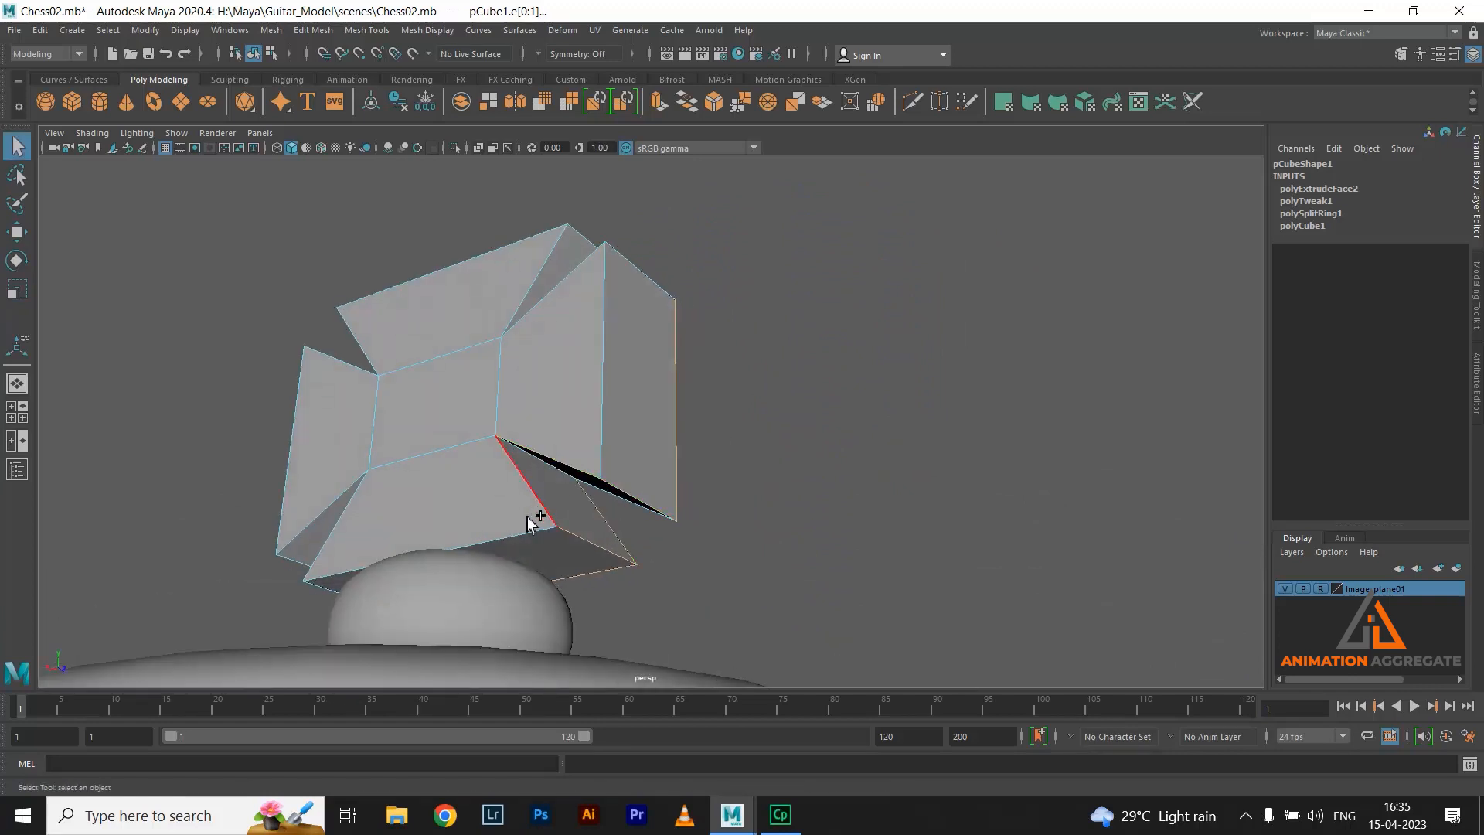
pyautogui.keyDown('alt'); pyautogui.moveTo(398, 490); pyautogui.dragTo(628, 439); pyautogui.keyUp('alt')
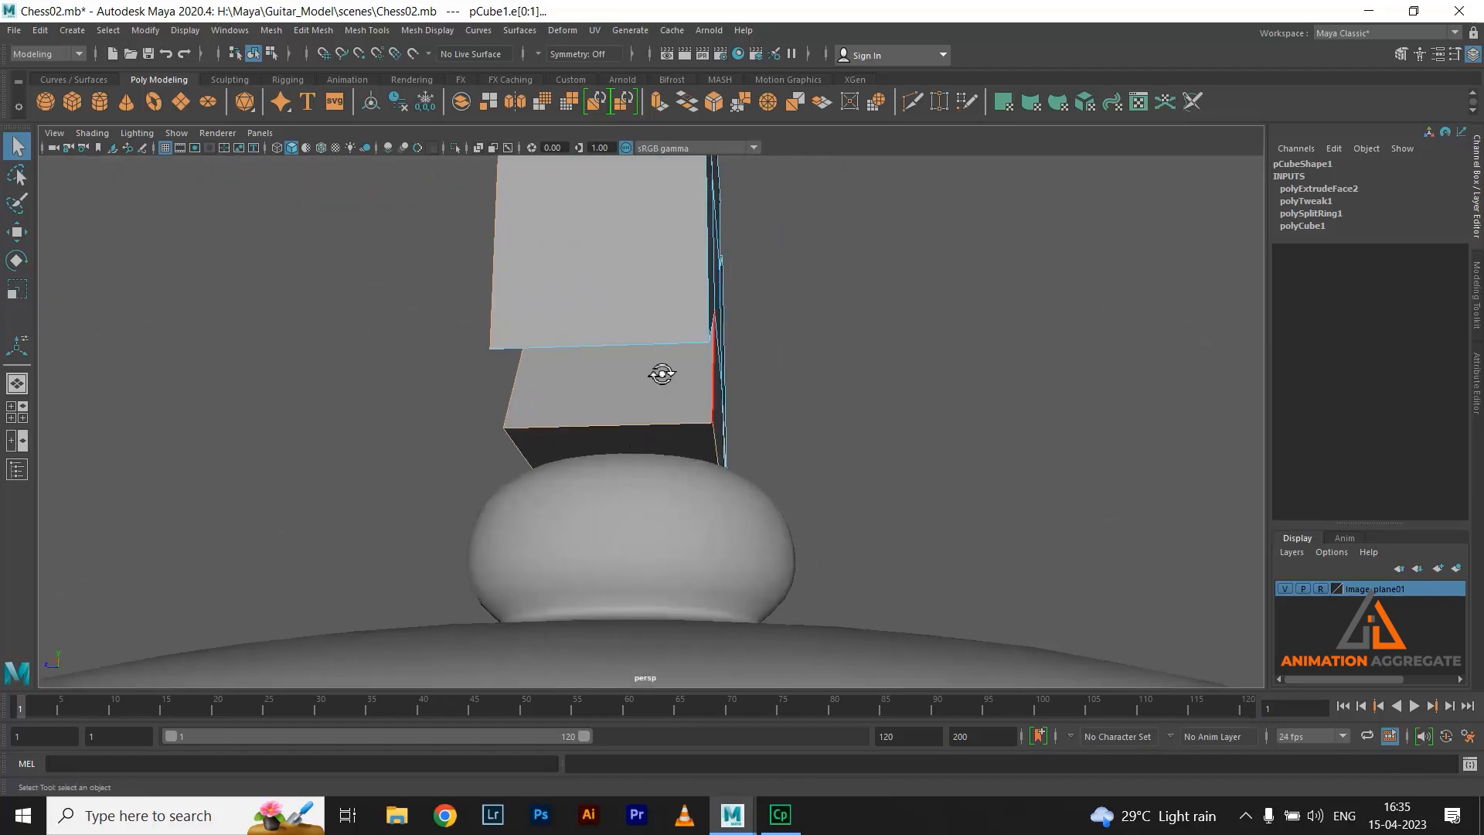
pyautogui.keyDown('alt'); pyautogui.moveTo(650, 357); pyautogui.dragTo(636, 363); pyautogui.keyUp('alt')
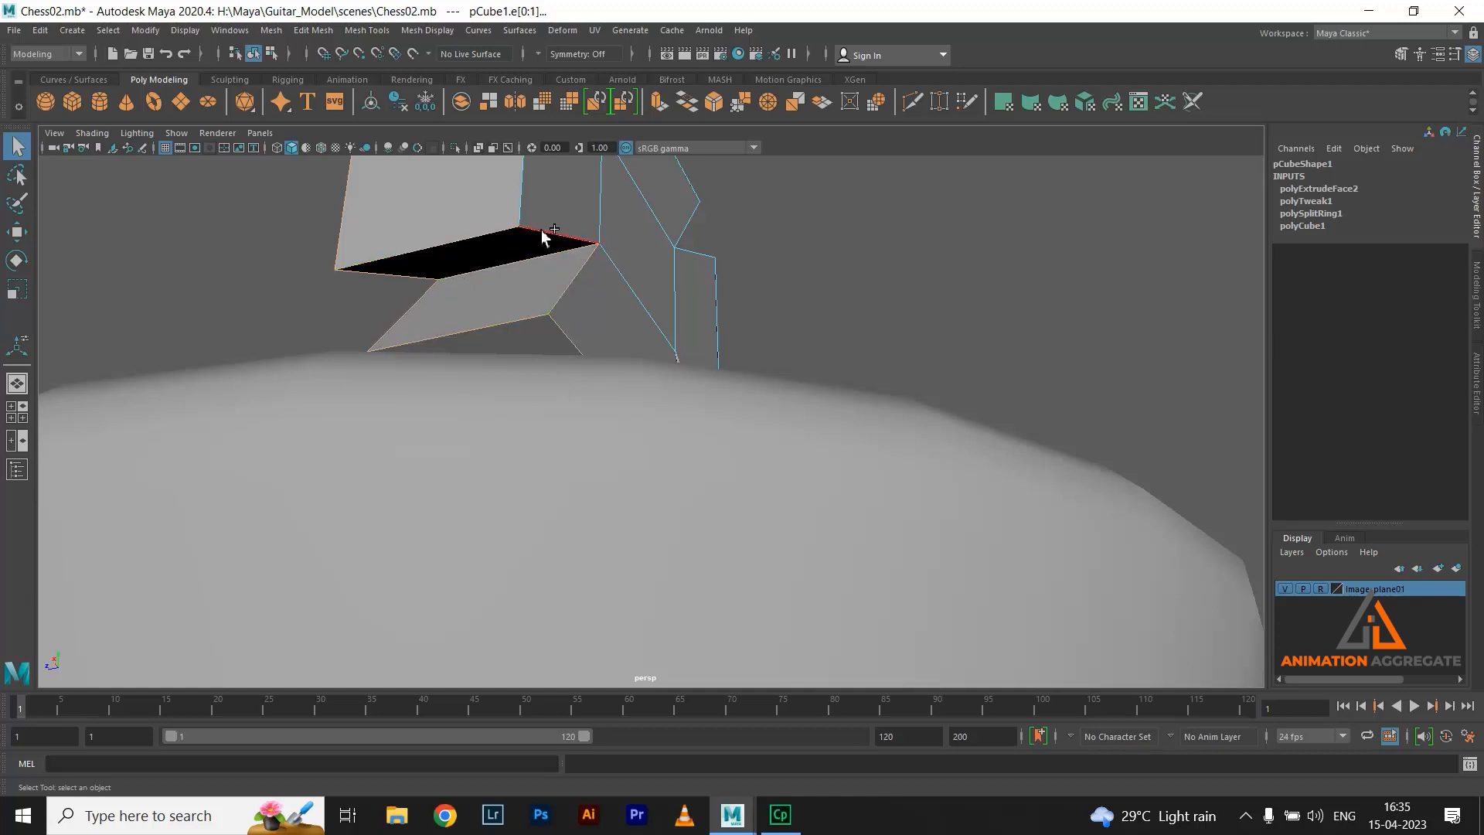
pyautogui.keyDown('alt'); pyautogui.moveTo(412, 286); pyautogui.dragTo(550, 255); pyautogui.keyUp('alt')
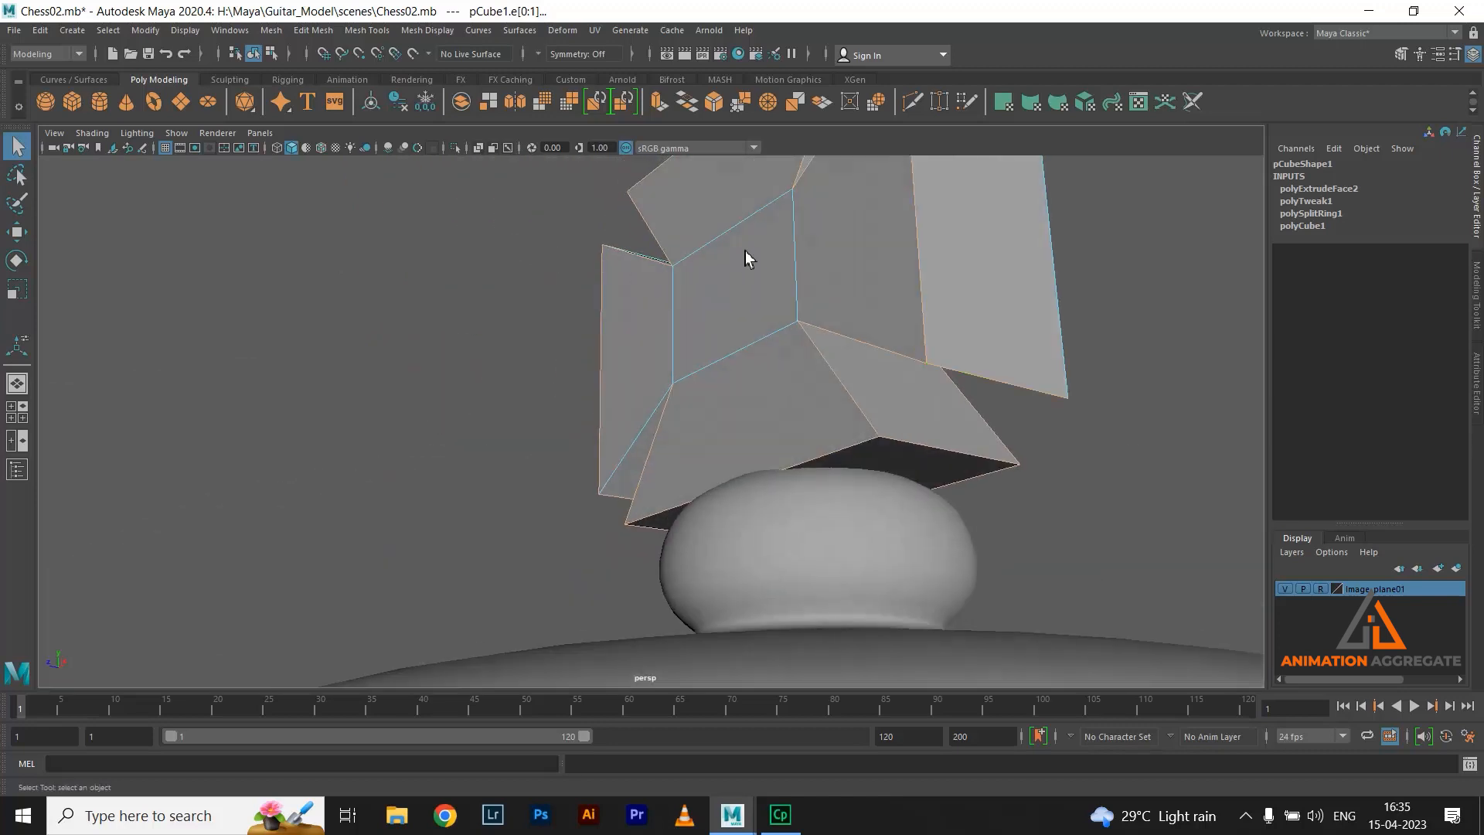
pyautogui.keyDown('alt'); pyautogui.moveTo(760, 323); pyautogui.dragTo(726, 335); pyautogui.keyUp('alt')
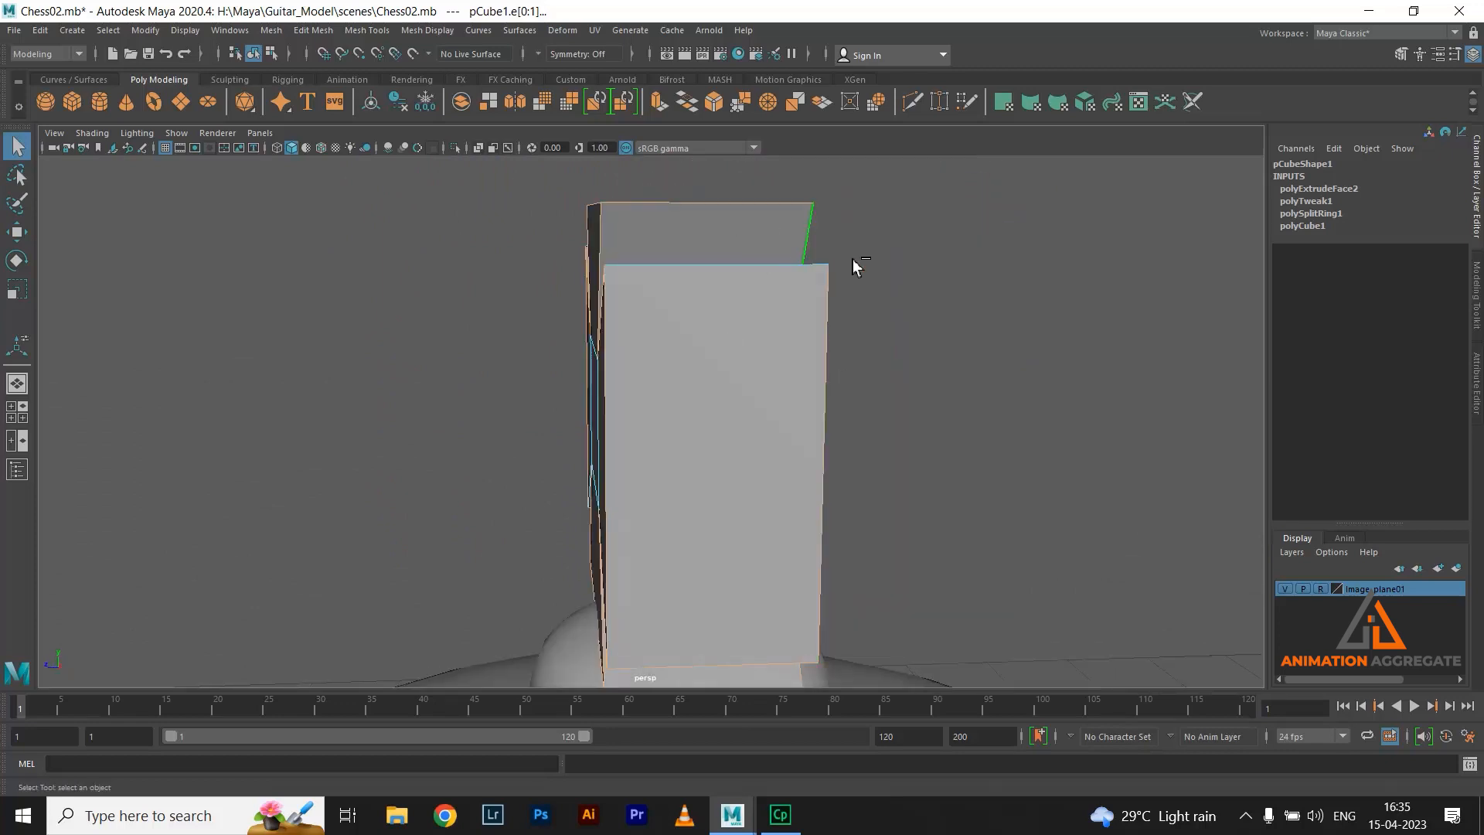
pyautogui.press('super+space')
pyautogui.keyDown('alt'); pyautogui.moveTo(905, 314); pyautogui.dragTo(521, 345); pyautogui.keyUp('alt')
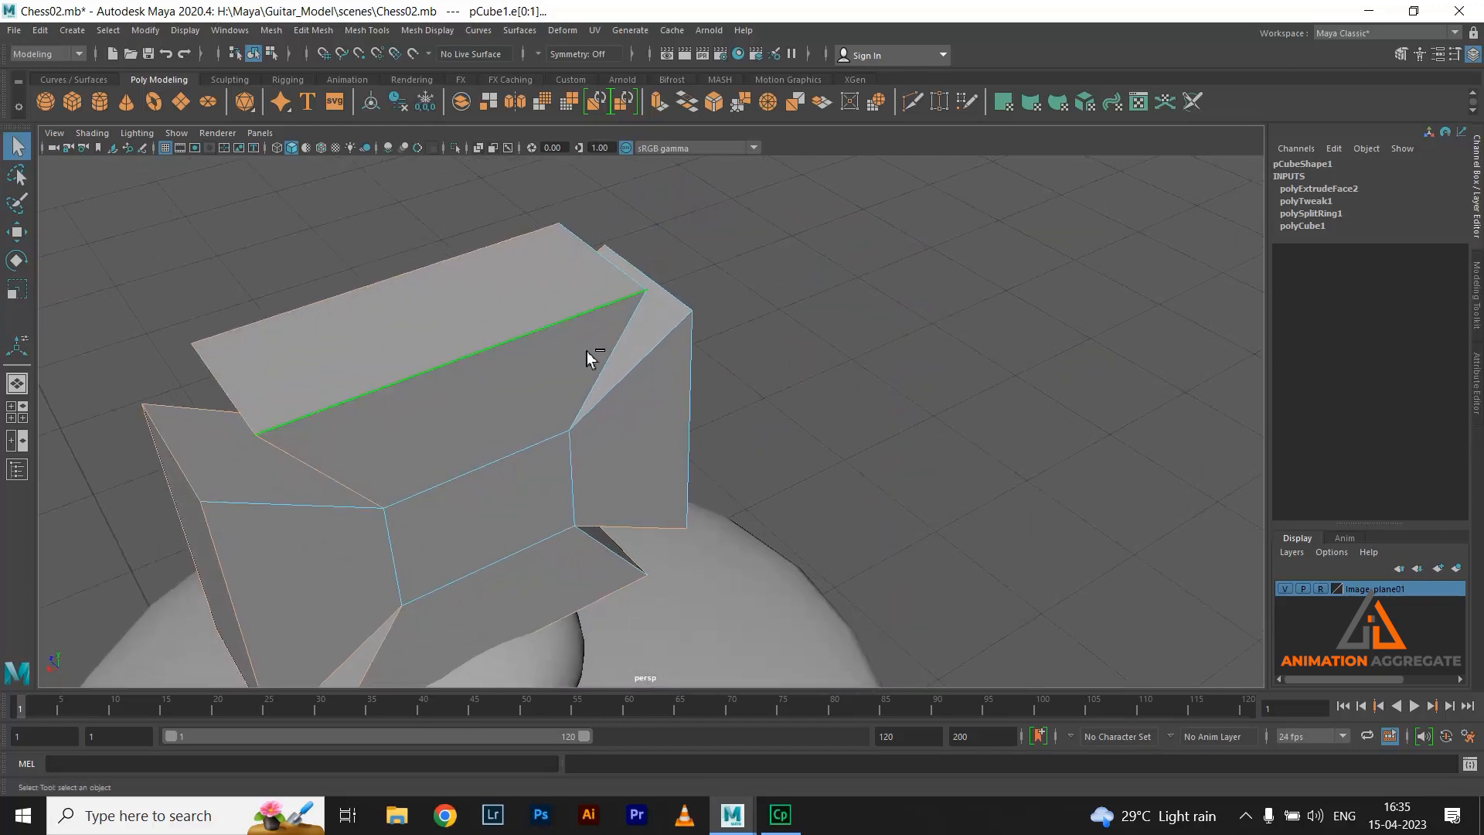
pyautogui.keyDown('alt'); pyautogui.moveTo(875, 382); pyautogui.dragTo(712, 317); pyautogui.keyUp('alt')
pyautogui.keyDown('shift'); pyautogui.click(635, 307); pyautogui.keyUp('shift')
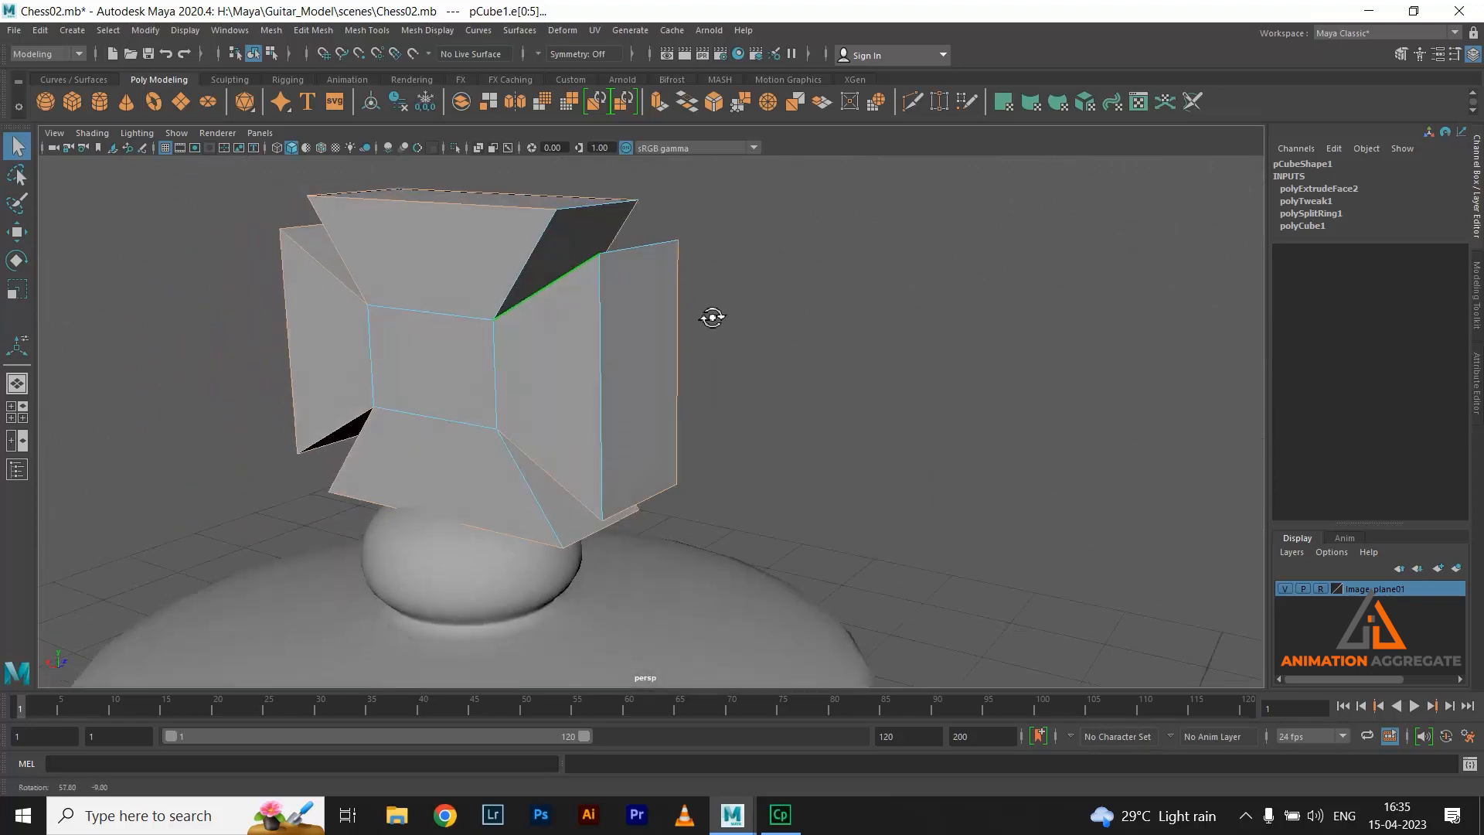
# Complete the selection with the remaining arm outline edges, keeping the edges around both centre faces unselected
pyautogui.keyDown('alt'); pyautogui.moveTo(817, 453); pyautogui.dragTo(708, 412); pyautogui.keyUp('alt')
pyautogui.keyDown('alt'); pyautogui.moveTo(892, 411); pyautogui.dragTo(729, 401); pyautogui.keyUp('alt')
pyautogui.keyDown('alt'); pyautogui.moveTo(988, 398); pyautogui.dragTo(750, 280); pyautogui.keyUp('alt')
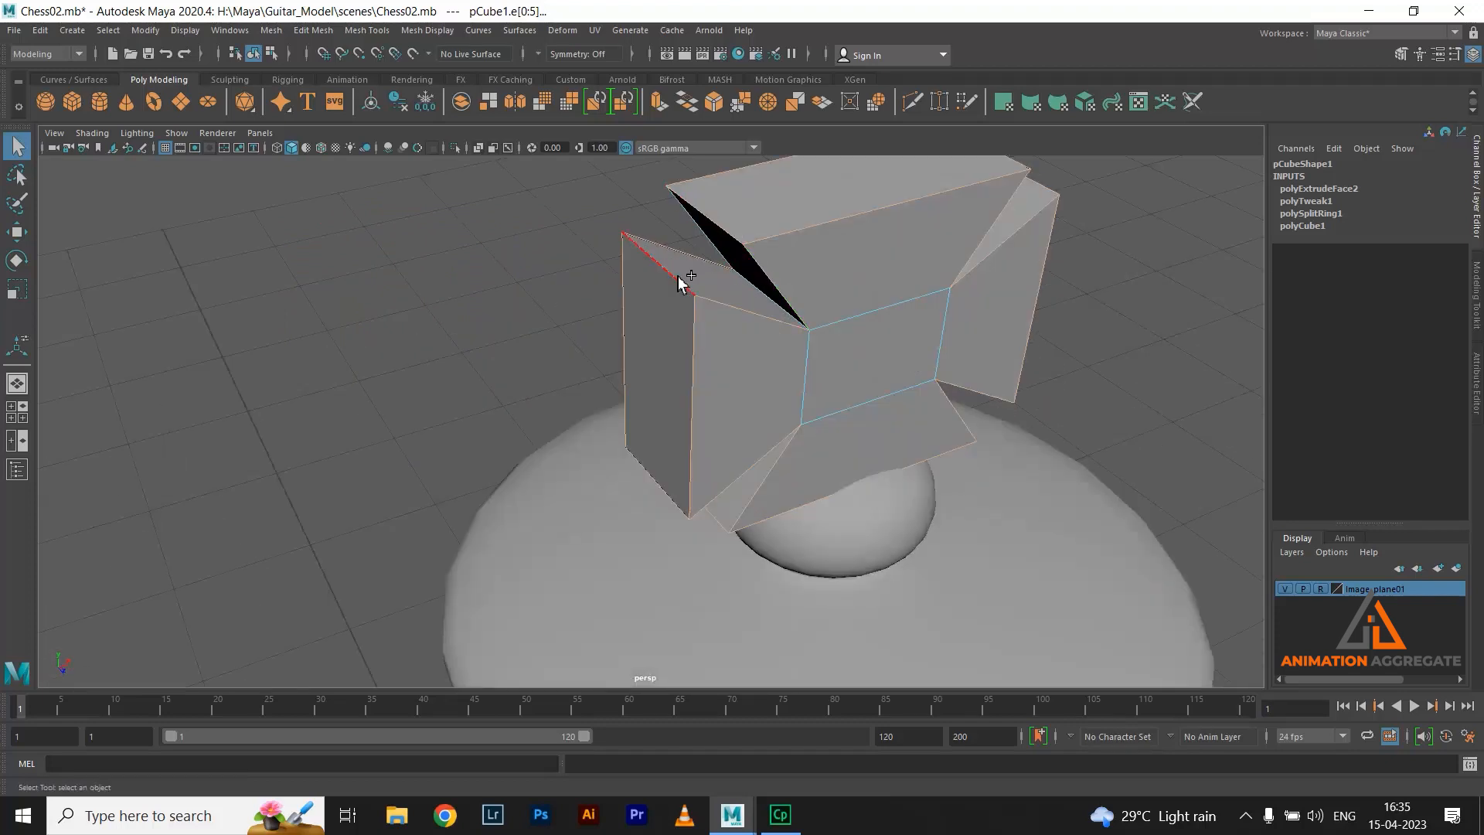
pyautogui.keyDown('alt'); pyautogui.moveTo(515, 371); pyautogui.dragTo(690, 300); pyautogui.keyUp('alt')
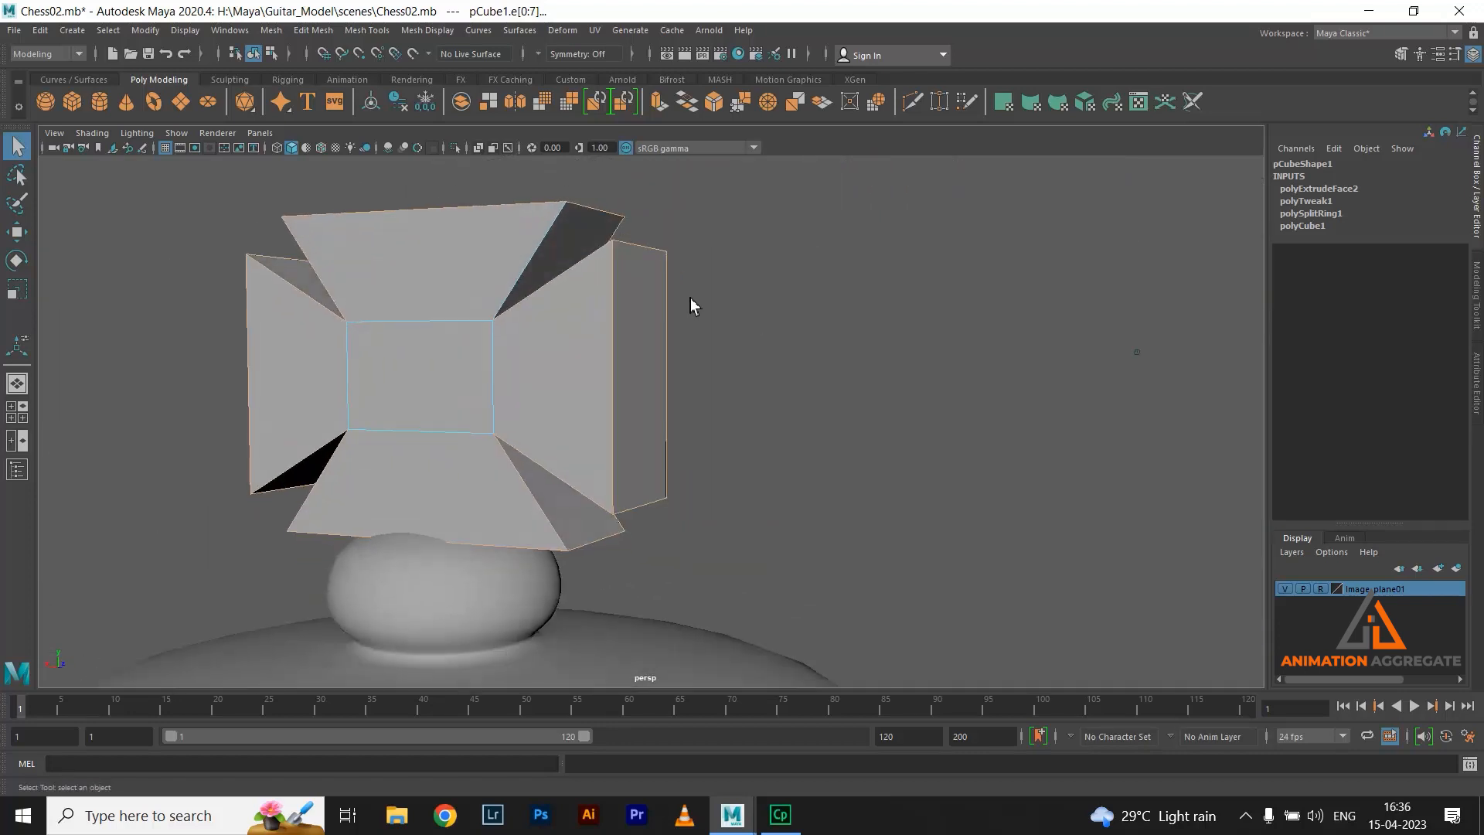
pyautogui.keyDown('alt'); pyautogui.moveTo(880, 373); pyautogui.dragTo(812, 429); pyautogui.keyUp('alt')
pyautogui.keyDown('alt'); pyautogui.moveTo(821, 501); pyautogui.dragTo(1123, 344); pyautogui.keyUp('alt')
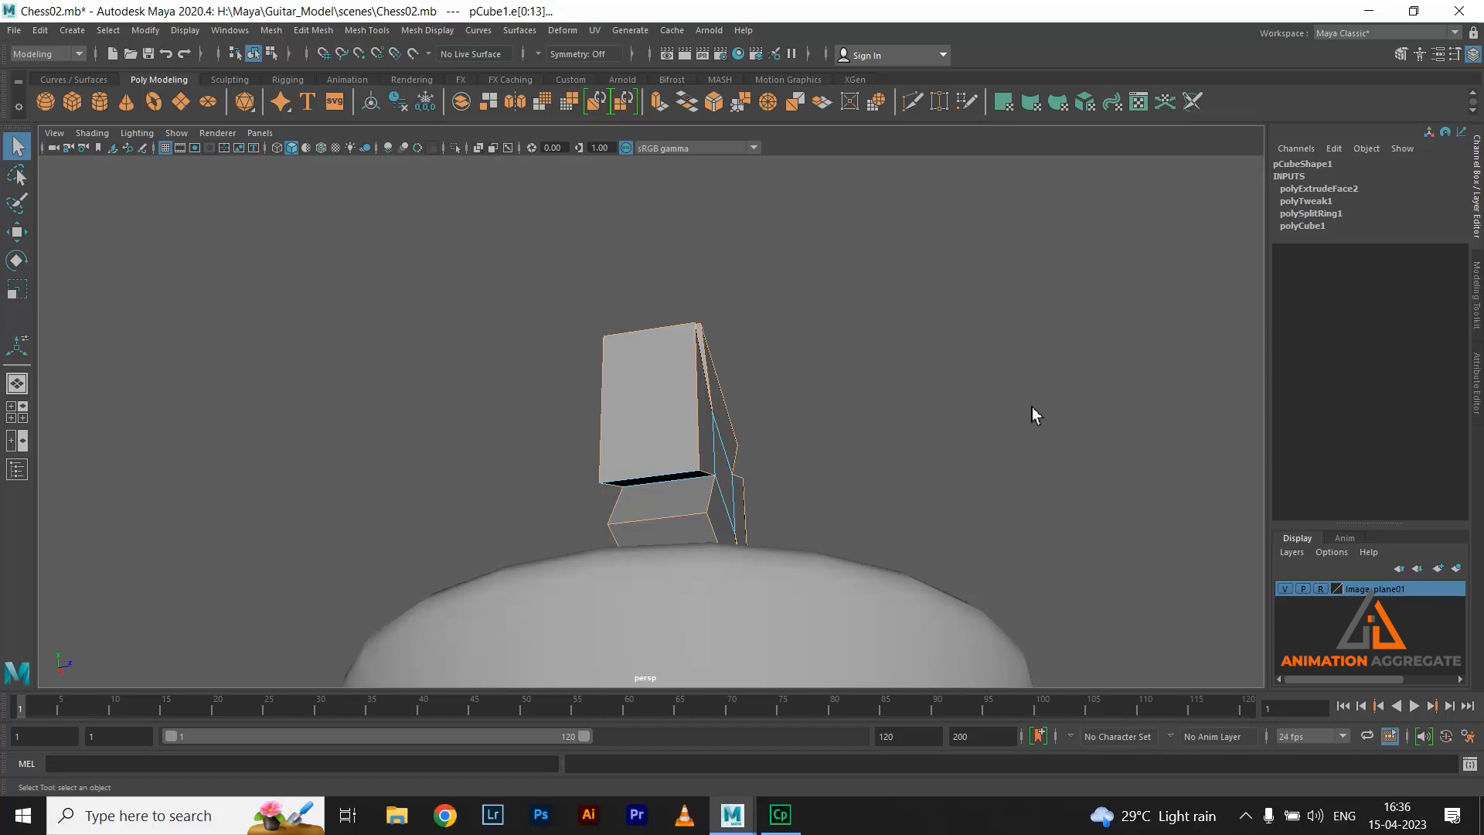
pyautogui.hotkey('alt', 'shift')
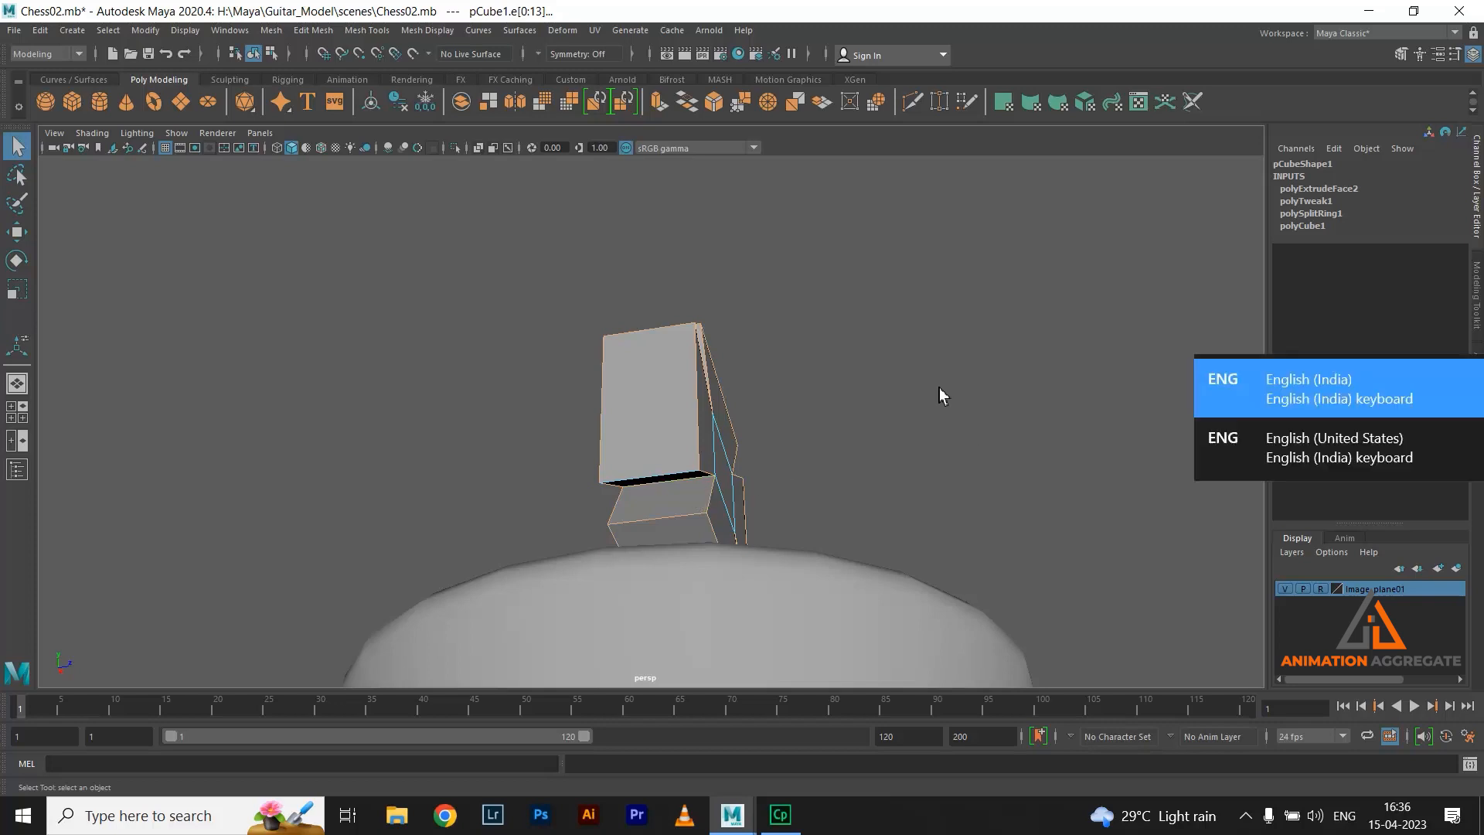
pyautogui.keyDown('alt'); pyautogui.moveTo(772, 320); pyautogui.dragTo(659, 337); pyautogui.keyUp('alt')
pyautogui.keyDown('alt'); pyautogui.moveTo(1036, 410); pyautogui.dragTo(864, 349); pyautogui.keyUp('alt')
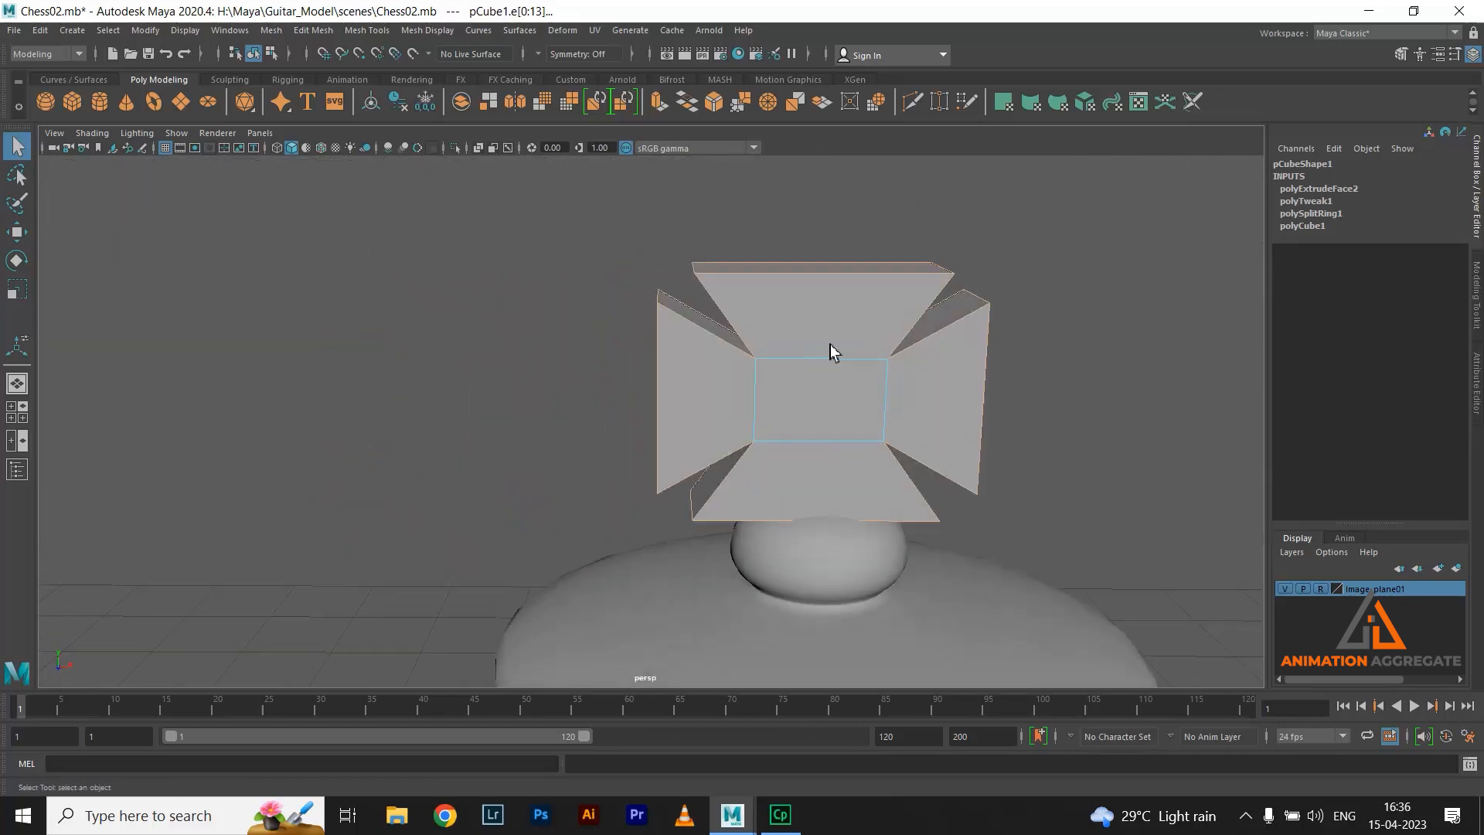
# Bevel the selected outline edges of the cross with a Fraction of 0.09 and 2 Segments
pyautogui.scroll(2, 860, 388)
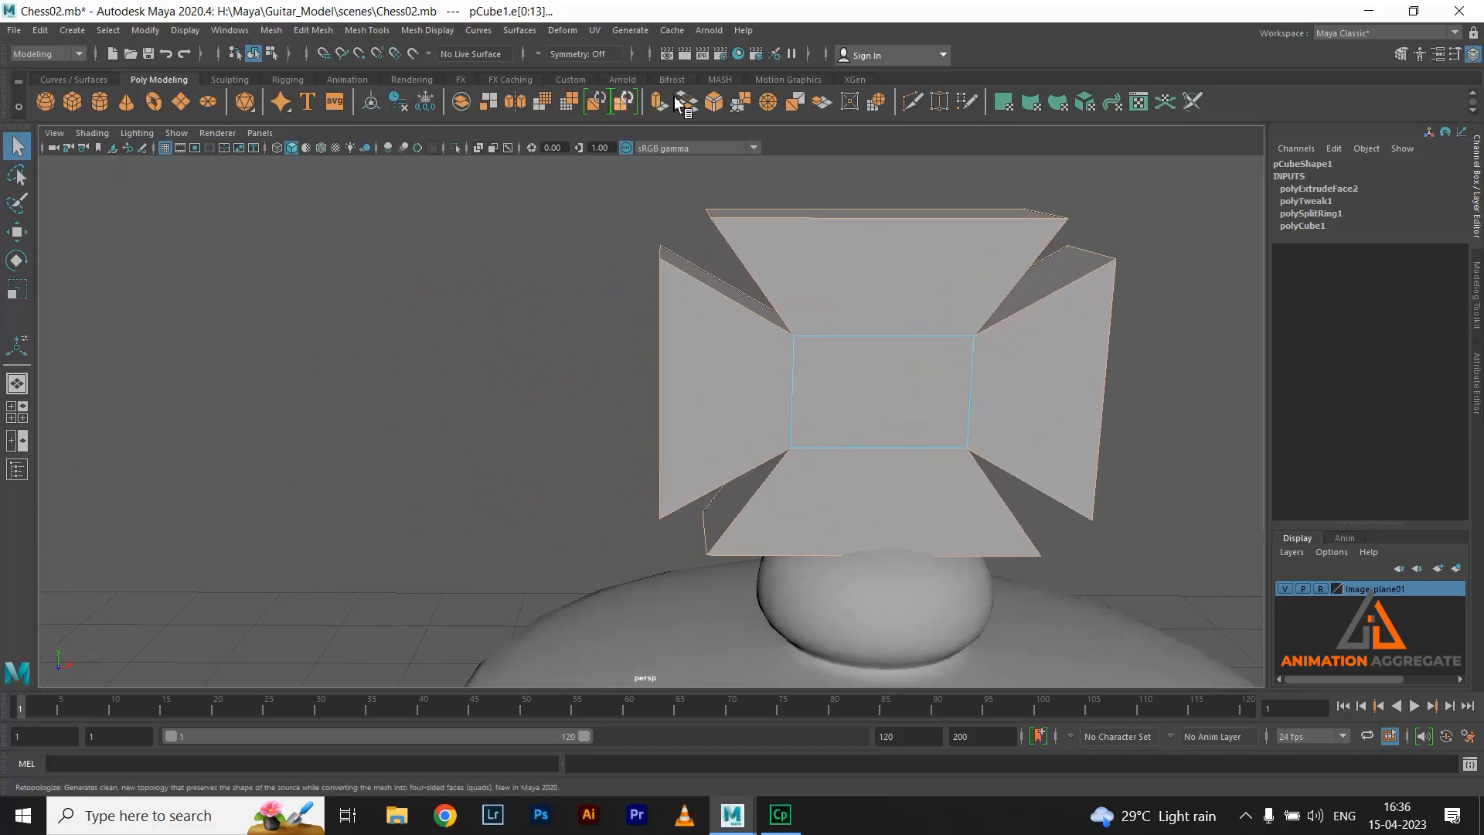
pyautogui.click(713, 102)
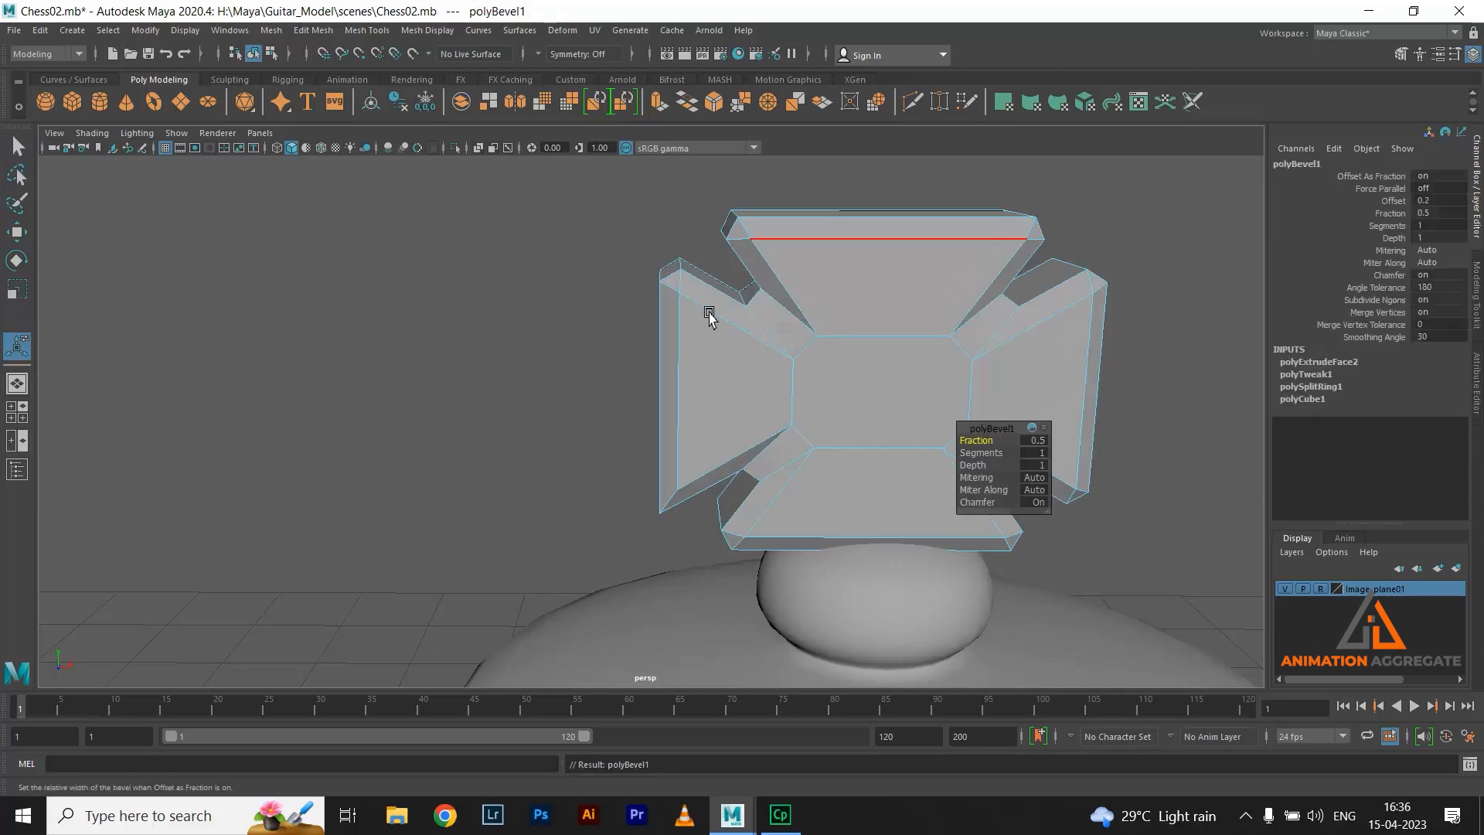
pyautogui.keyDown('alt'); pyautogui.moveTo(712, 312); pyautogui.dragTo(740, 310); pyautogui.keyUp('alt')
pyautogui.scroll(2, 866, 386)
pyautogui.moveTo(980, 446)
pyautogui.mouseDown()
pyautogui.moveTo(949, 449)
pyautogui.moveTo(982, 455)
pyautogui.mouseUp()
pyautogui.keyDown('alt'); pyautogui.moveTo(900, 374); pyautogui.dragTo(835, 352); pyautogui.keyUp('alt')
pyautogui.keyDown('alt'); pyautogui.moveTo(788, 309); pyautogui.dragTo(671, 305, button='middle'); pyautogui.keyUp('alt')
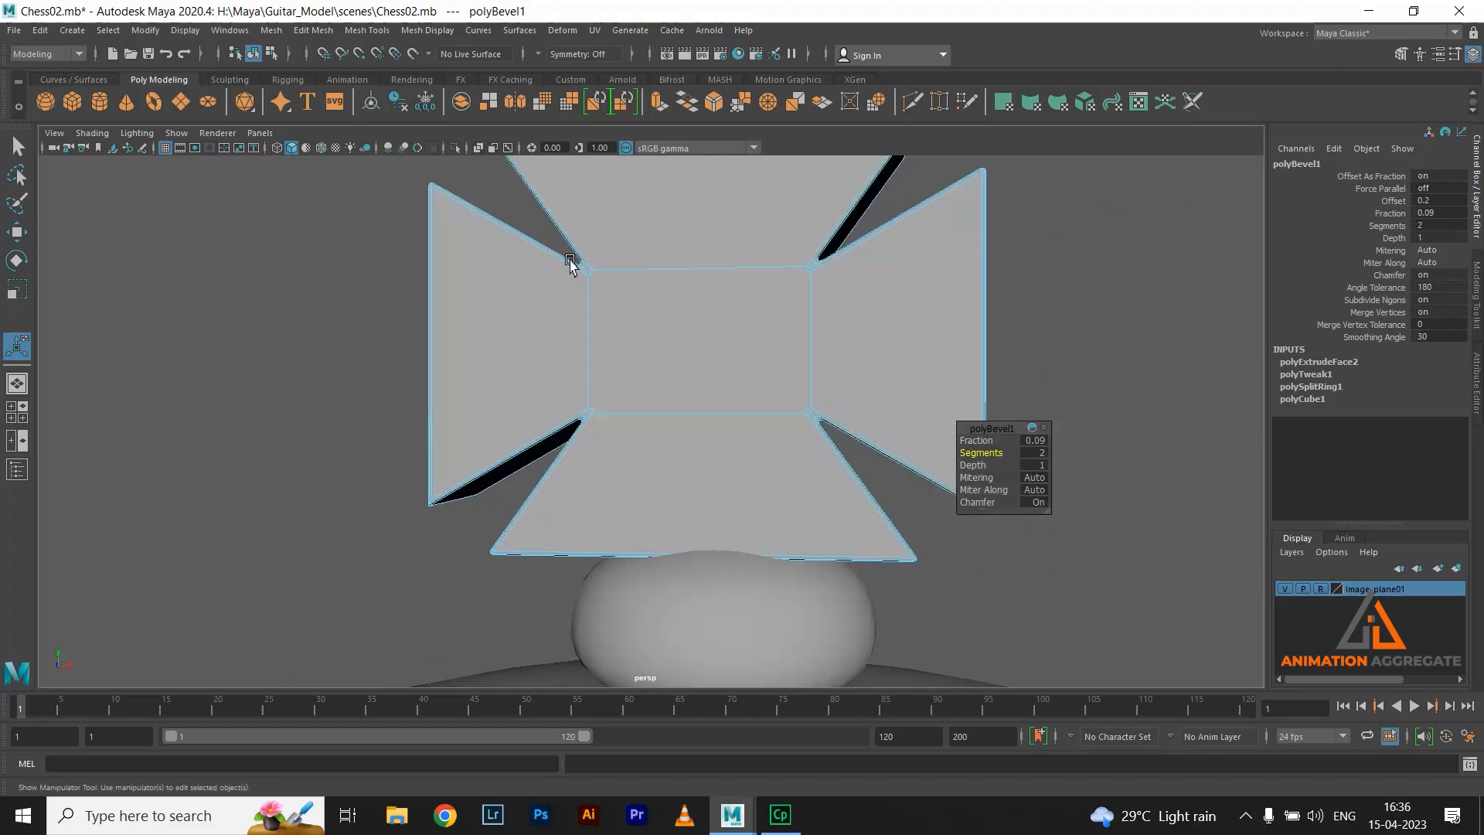
# Examine the bevelled topology at the inner corners where the cross's arms meet the centre face
pyautogui.scroll(5, 795, 278)
pyautogui.keyDown('alt'); pyautogui.moveTo(646, 317); pyautogui.dragTo(672, 341); pyautogui.keyUp('alt')
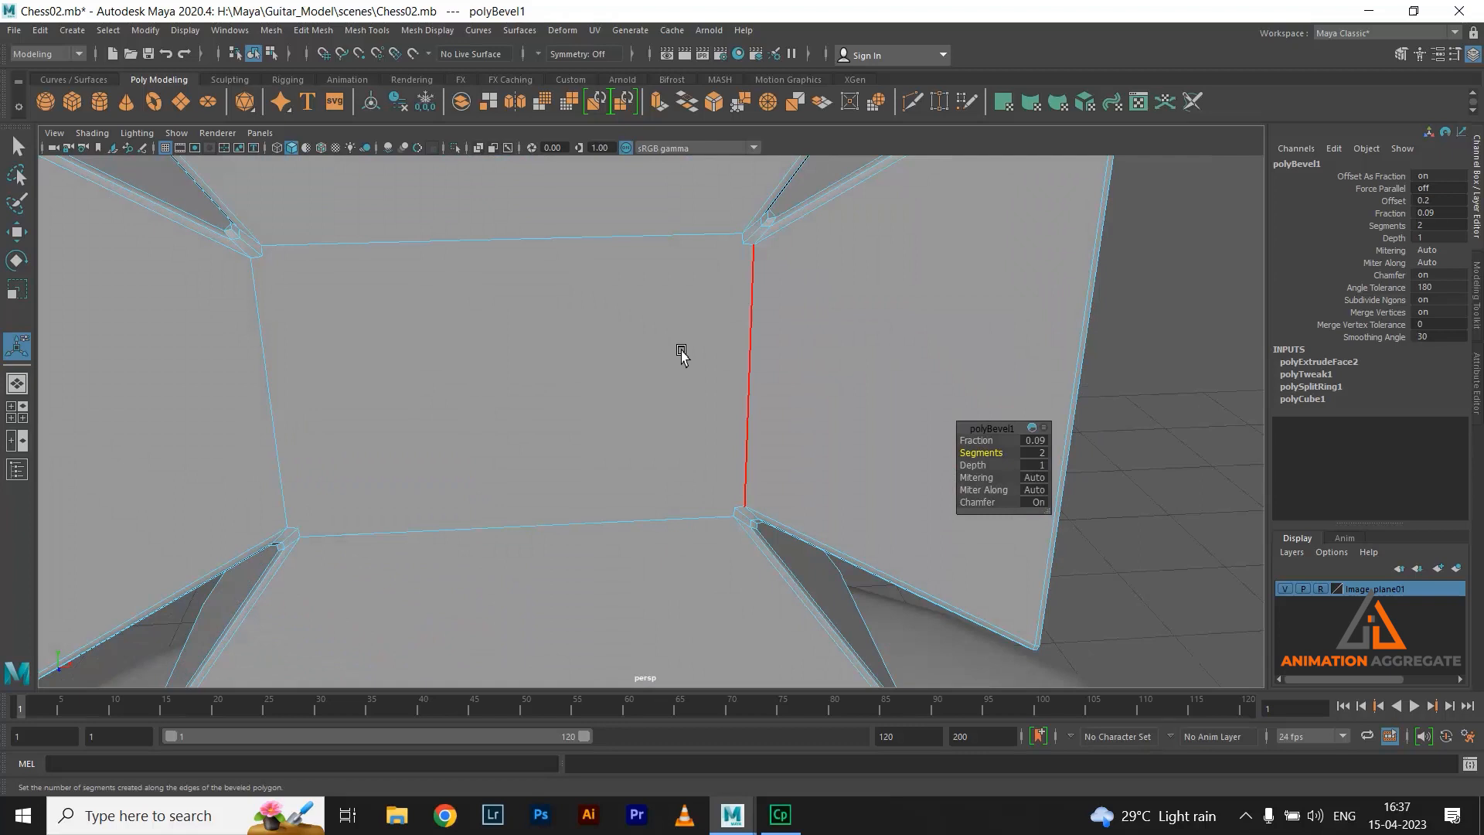
pyautogui.scroll(6, 699, 322)
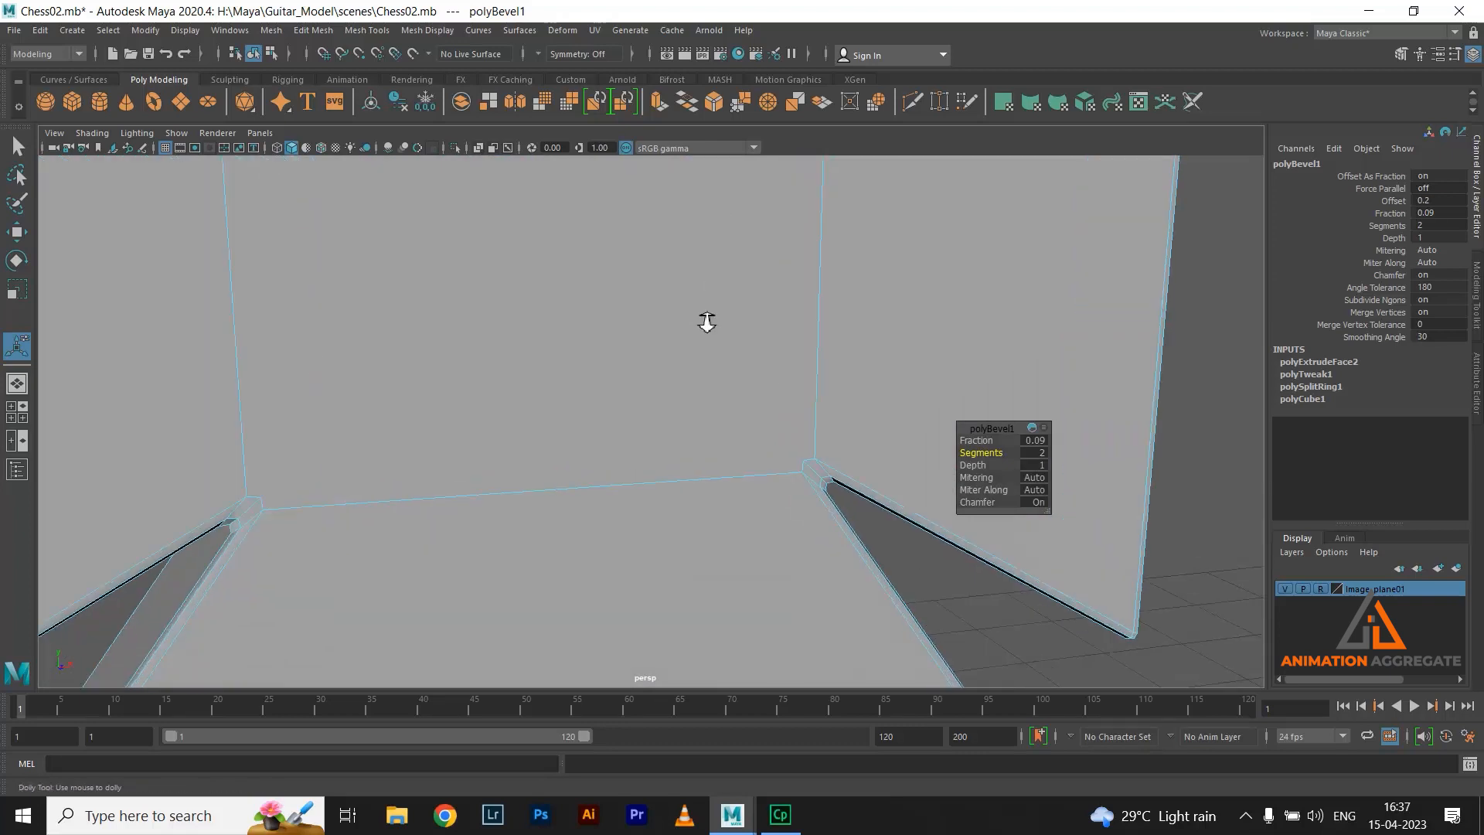
pyautogui.scroll(-4, 595, 354)
pyautogui.keyDown('alt'); pyautogui.moveTo(517, 285); pyautogui.dragTo(509, 394, button='middle'); pyautogui.keyUp('alt')
pyautogui.scroll(-2, 619, 361)
pyautogui.press('w')
pyautogui.moveTo(574, 382)
pyautogui.keyDown('alt'); pyautogui.mouseDown()
pyautogui.moveTo(590, 383)
pyautogui.moveTo(590, 365)
pyautogui.moveTo(521, 355)
pyautogui.moveTo(549, 424)
pyautogui.moveTo(596, 391)
pyautogui.mouseUp(); pyautogui.keyUp('alt')
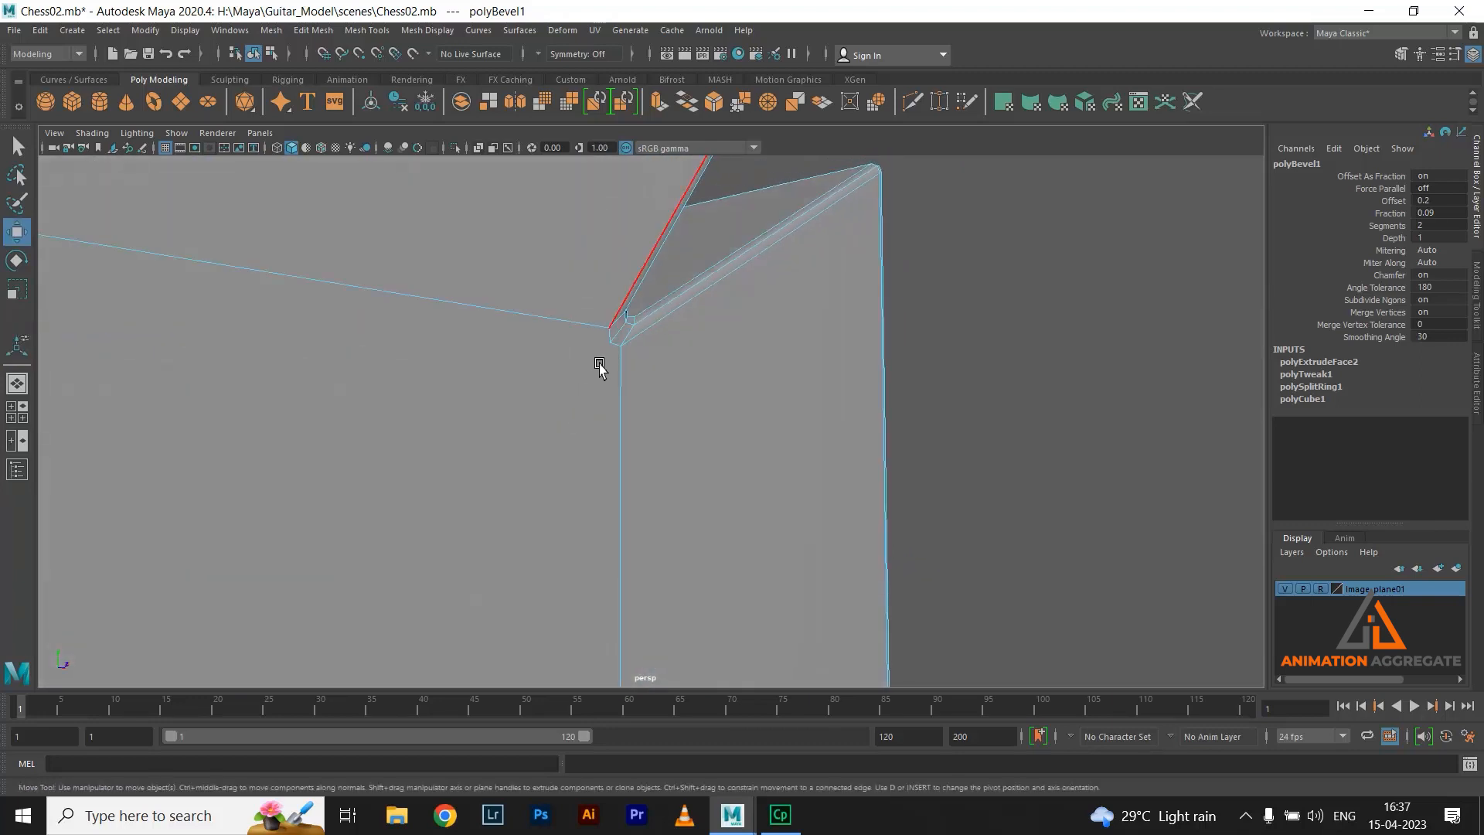
# Try to cut a connecting edge across the bevelled inner corners of the cross with the Multi-Cut tool
pyautogui.keyDown('shift'); pyautogui.rightClick(595, 372); pyautogui.keyUp('shift')
pyautogui.moveTo(770, 349); pyautogui.dragTo(799, 332, button='right')
pyautogui.keyDown('shift'); pyautogui.rightClick(806, 320); pyautogui.keyUp('shift')
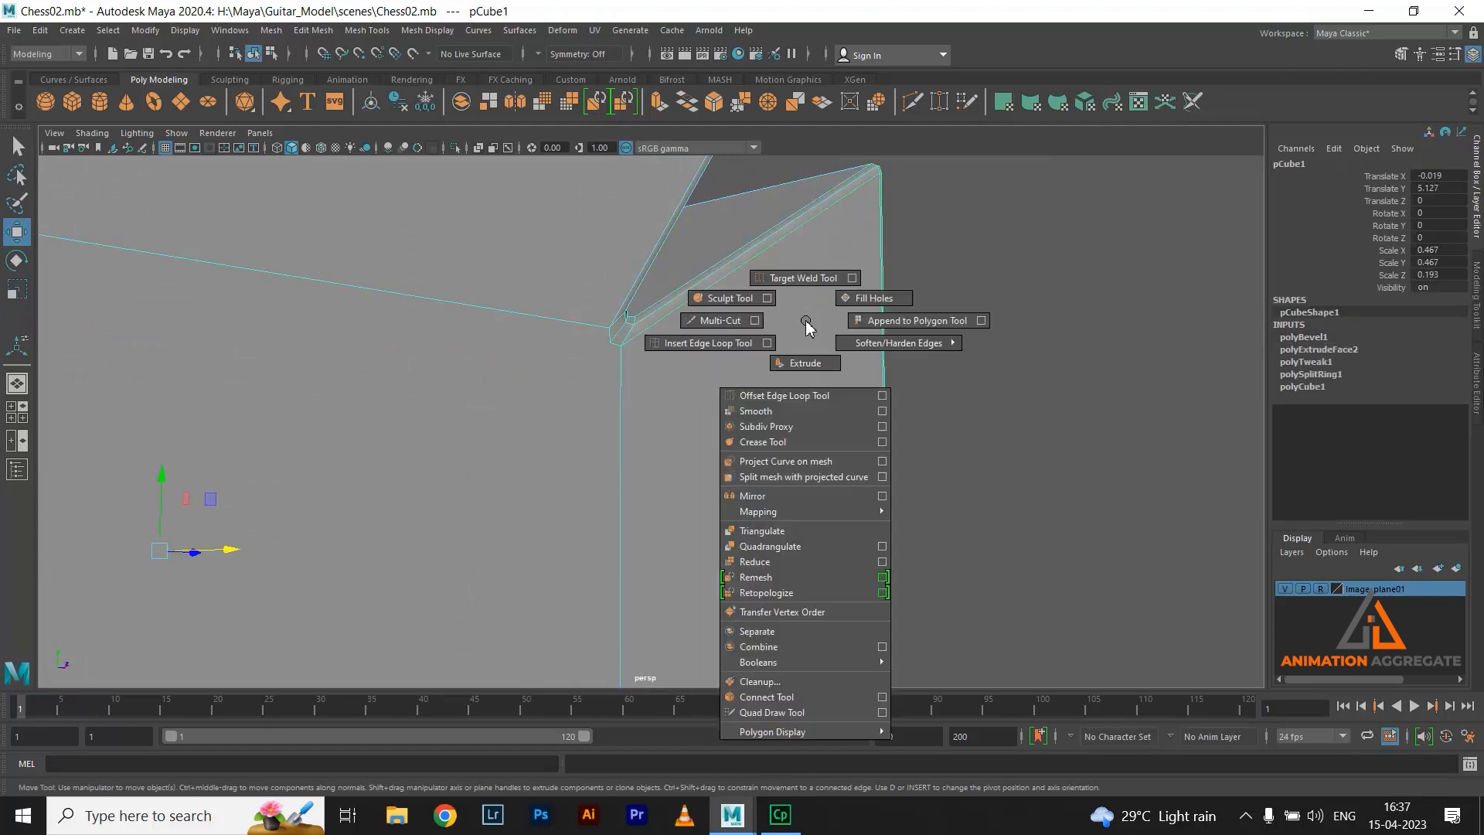
pyautogui.click(721, 322)
pyautogui.click(621, 346)
pyautogui.click(610, 327)
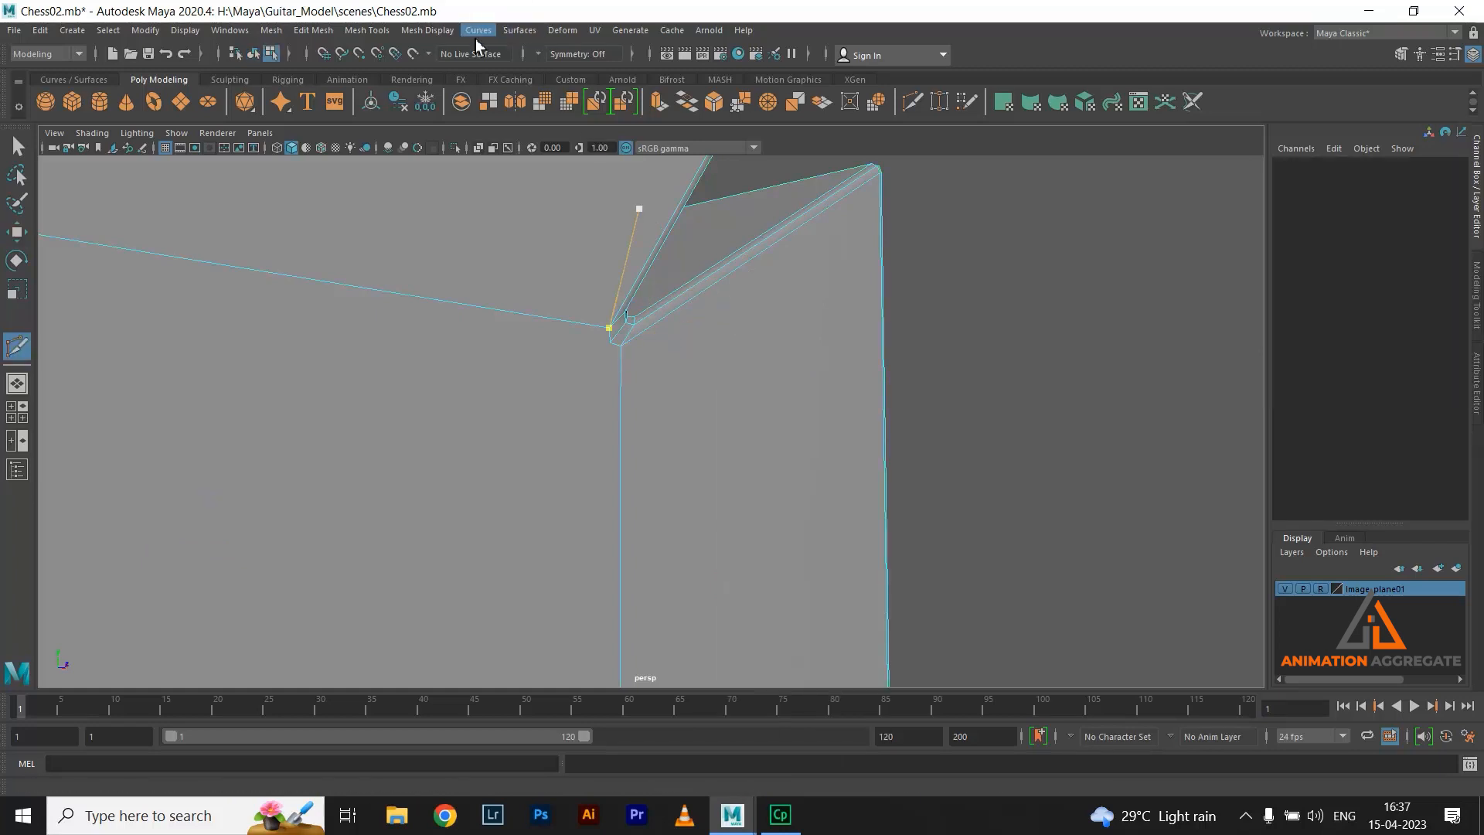
pyautogui.click(372, 32)
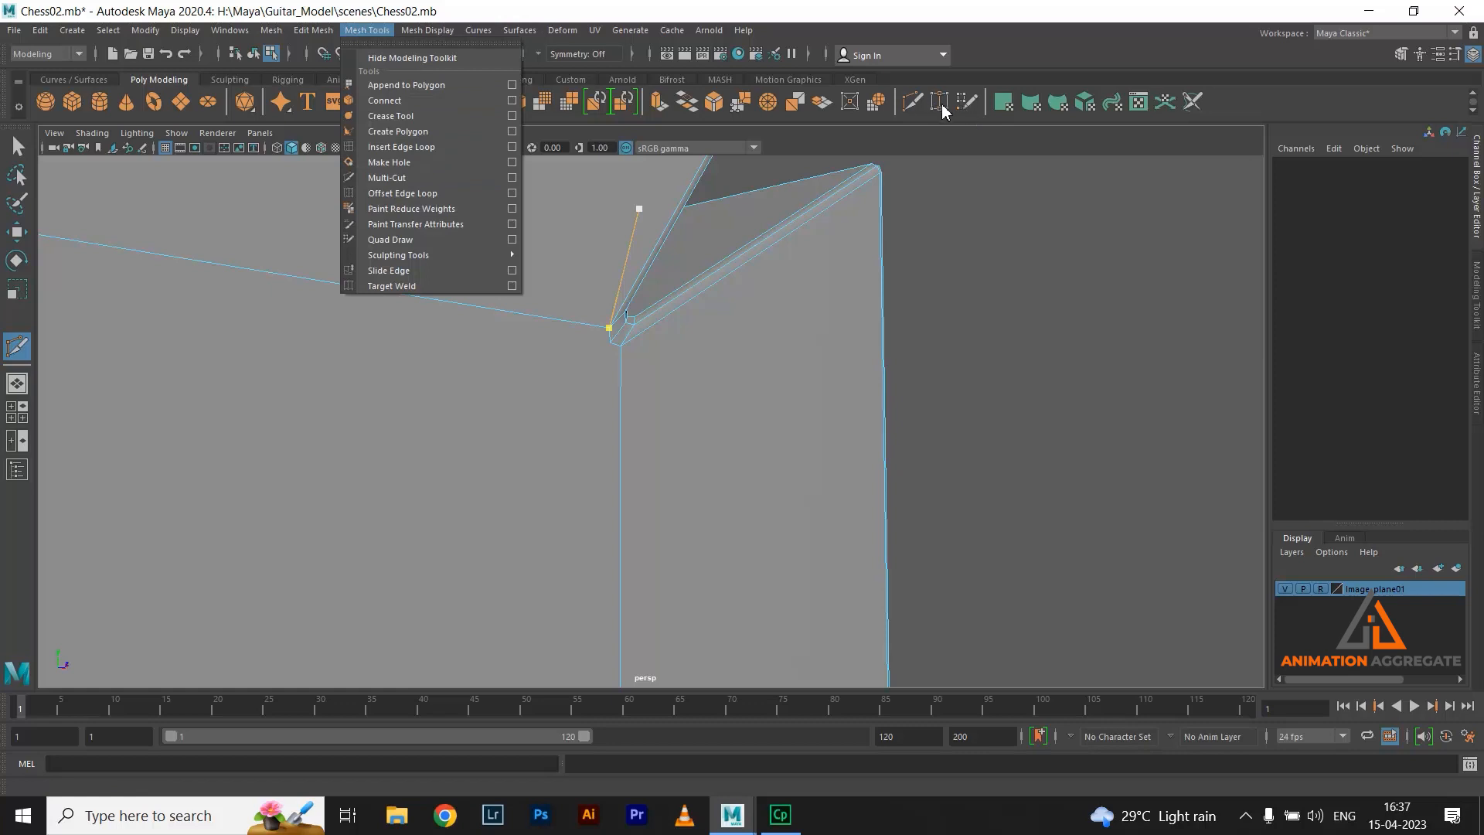
pyautogui.click(975, 3)
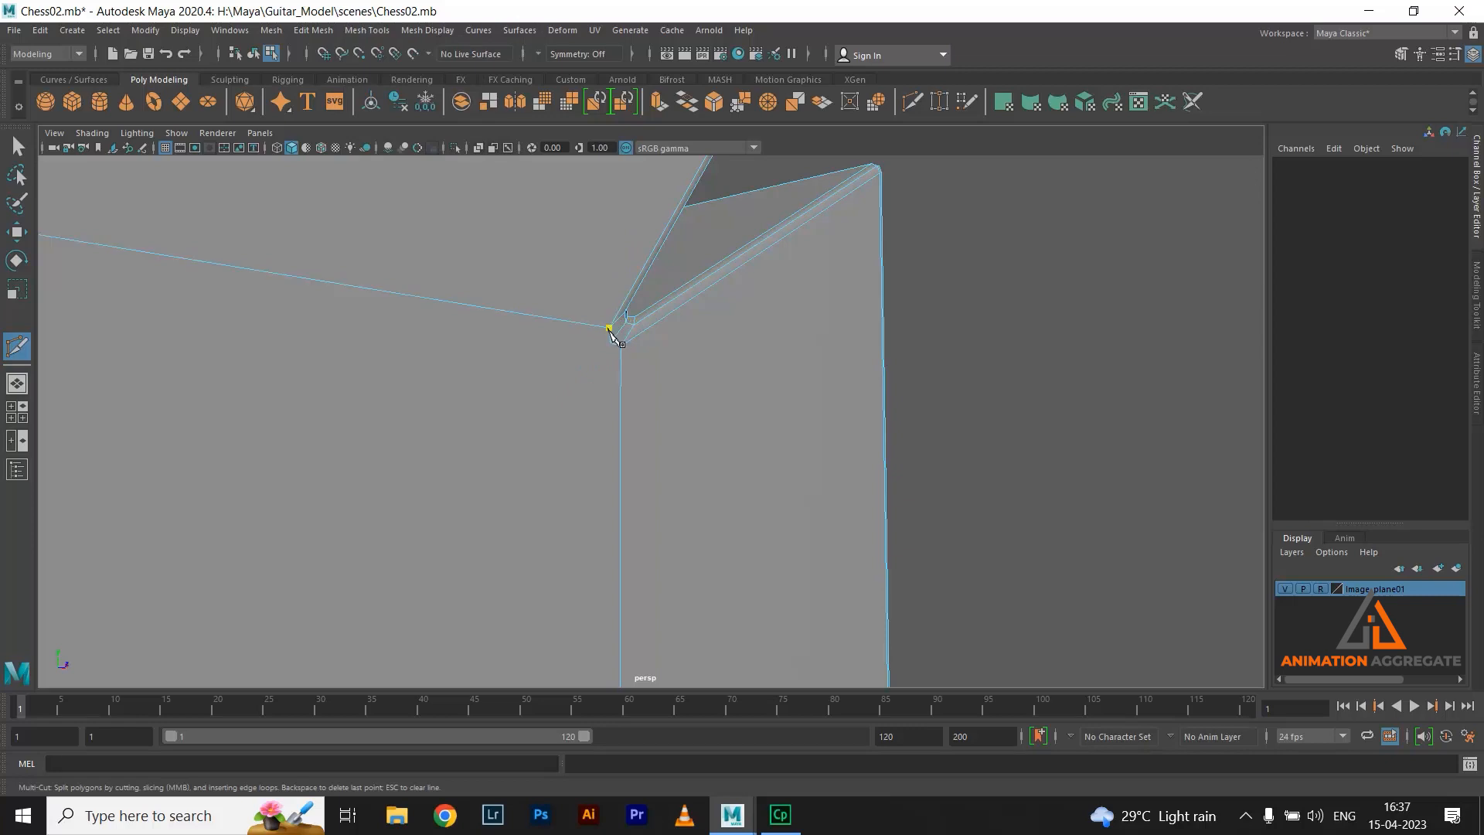
pyautogui.keyDown('alt'); pyautogui.moveTo(669, 530); pyautogui.dragTo(686, 321); pyautogui.keyUp('alt')
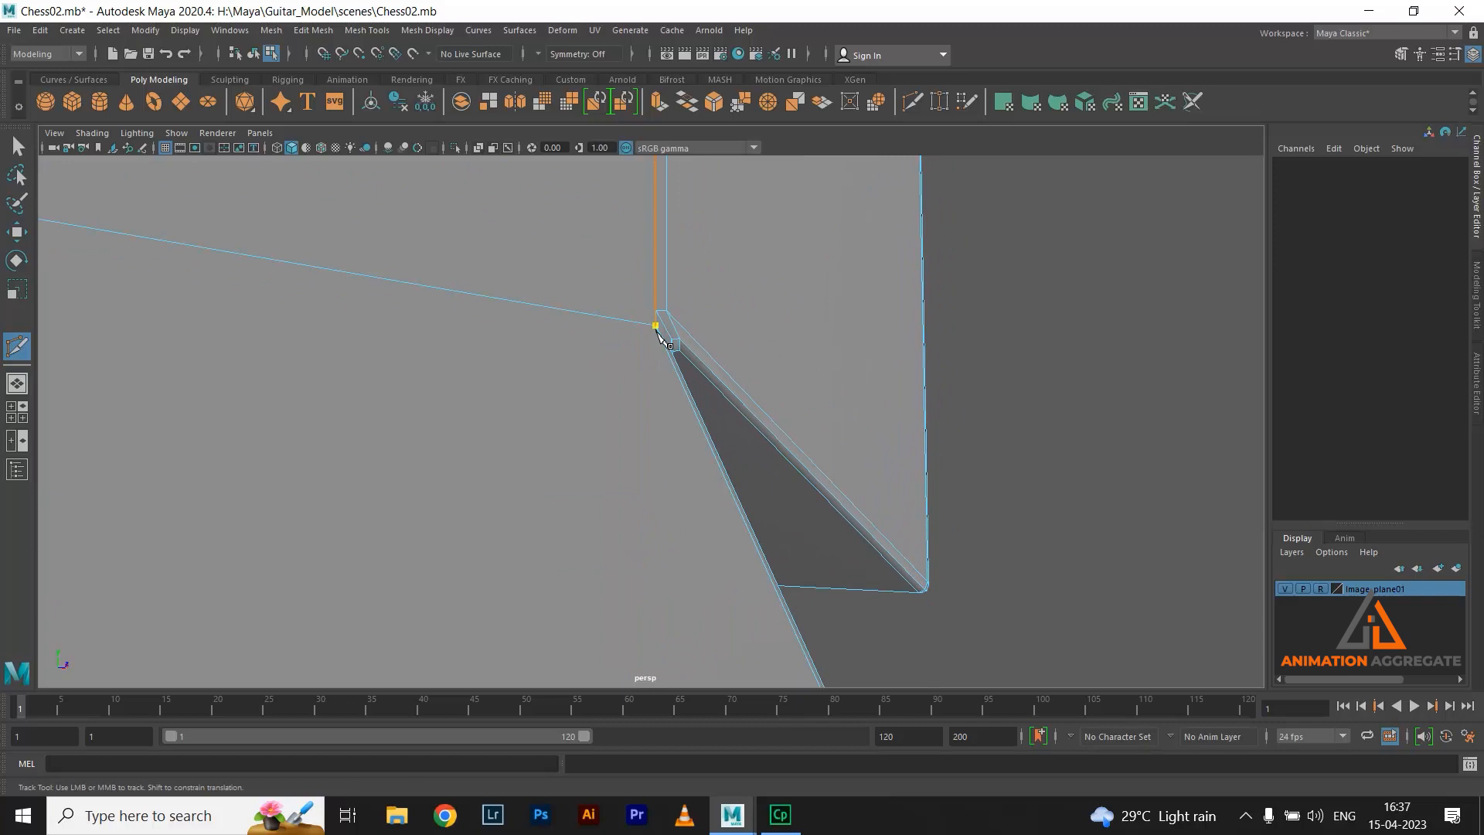
pyautogui.keyDown('alt'); pyautogui.moveTo(735, 388); pyautogui.dragTo(723, 390); pyautogui.keyUp('alt')
# Undo the Multi-Cut points and try to cut again at a lower inner corner of the centre face
pyautogui.hotkey('ctrl', 'z')
pyautogui.hotkey('ctrl', 'z')
pyautogui.keyDown('alt'); pyautogui.moveTo(501, 396); pyautogui.dragTo(408, 251, button='right'); pyautogui.keyUp('alt')
pyautogui.hotkey('ctrl', 'z')
pyautogui.keyDown('alt'); pyautogui.moveTo(534, 357); pyautogui.dragTo(468, 382); pyautogui.keyUp('alt')
pyautogui.keyDown('alt'); pyautogui.moveTo(504, 278); pyautogui.dragTo(568, 495, button='right'); pyautogui.keyUp('alt')
pyautogui.keyDown('alt'); pyautogui.moveTo(440, 368); pyautogui.dragTo(479, 421, button='right'); pyautogui.keyUp('alt')
pyautogui.keyDown('alt'); pyautogui.moveTo(479, 402); pyautogui.dragTo(705, 285, button='middle'); pyautogui.keyUp('alt')
pyautogui.keyDown('alt'); pyautogui.moveTo(710, 258); pyautogui.dragTo(851, 410, button='right'); pyautogui.keyUp('alt')
pyautogui.moveTo(852, 294); pyautogui.dragTo(848, 315)
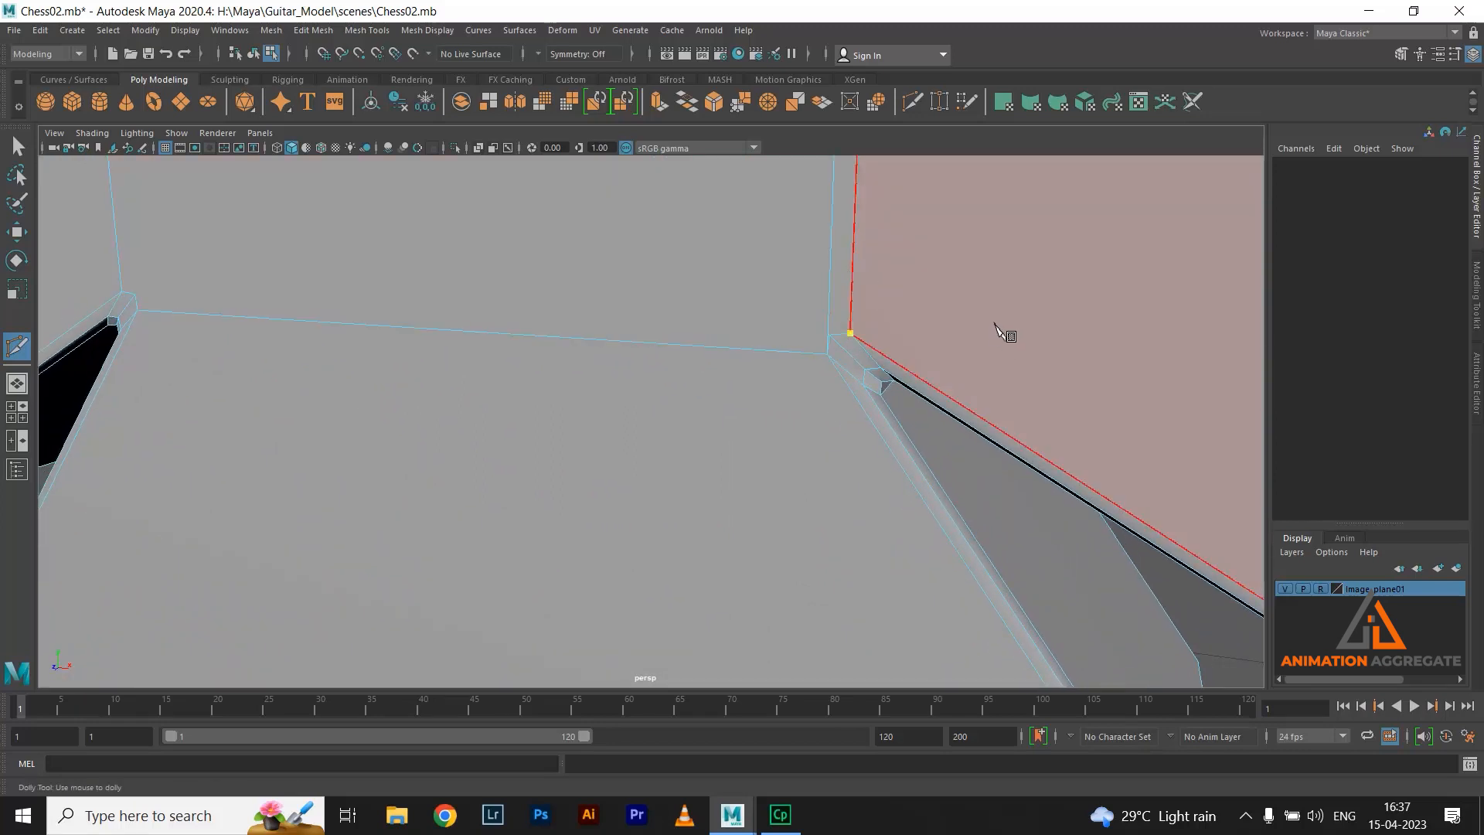
# Undo the remaining cuts and the edge bevel on the cross, and leave the Multi-Cut tool
pyautogui.keyDown('alt'); pyautogui.moveTo(997, 325); pyautogui.dragTo(733, 133, button='right'); pyautogui.keyUp('alt')
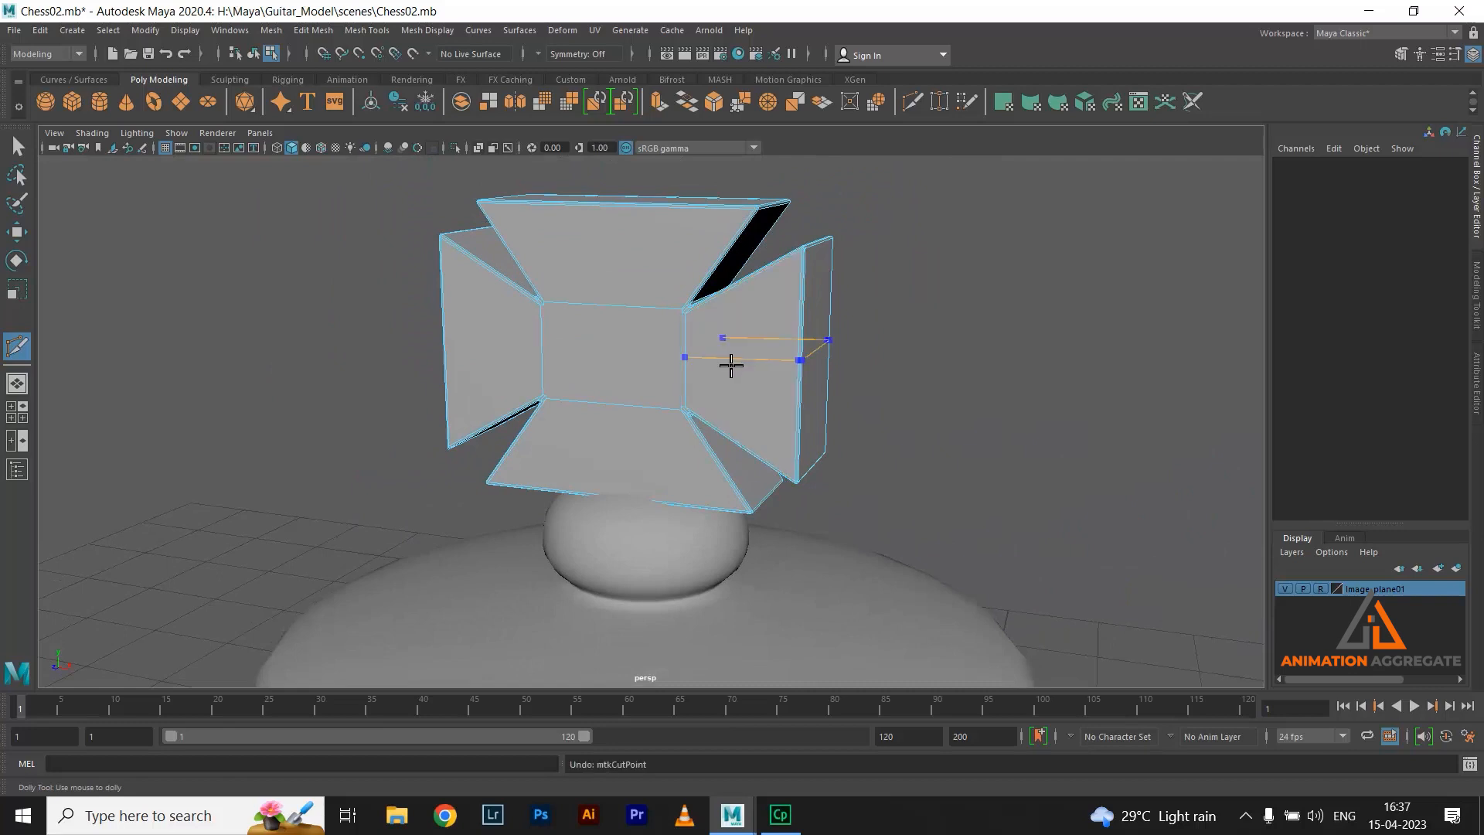
pyautogui.hotkey('ctrl', 'b')
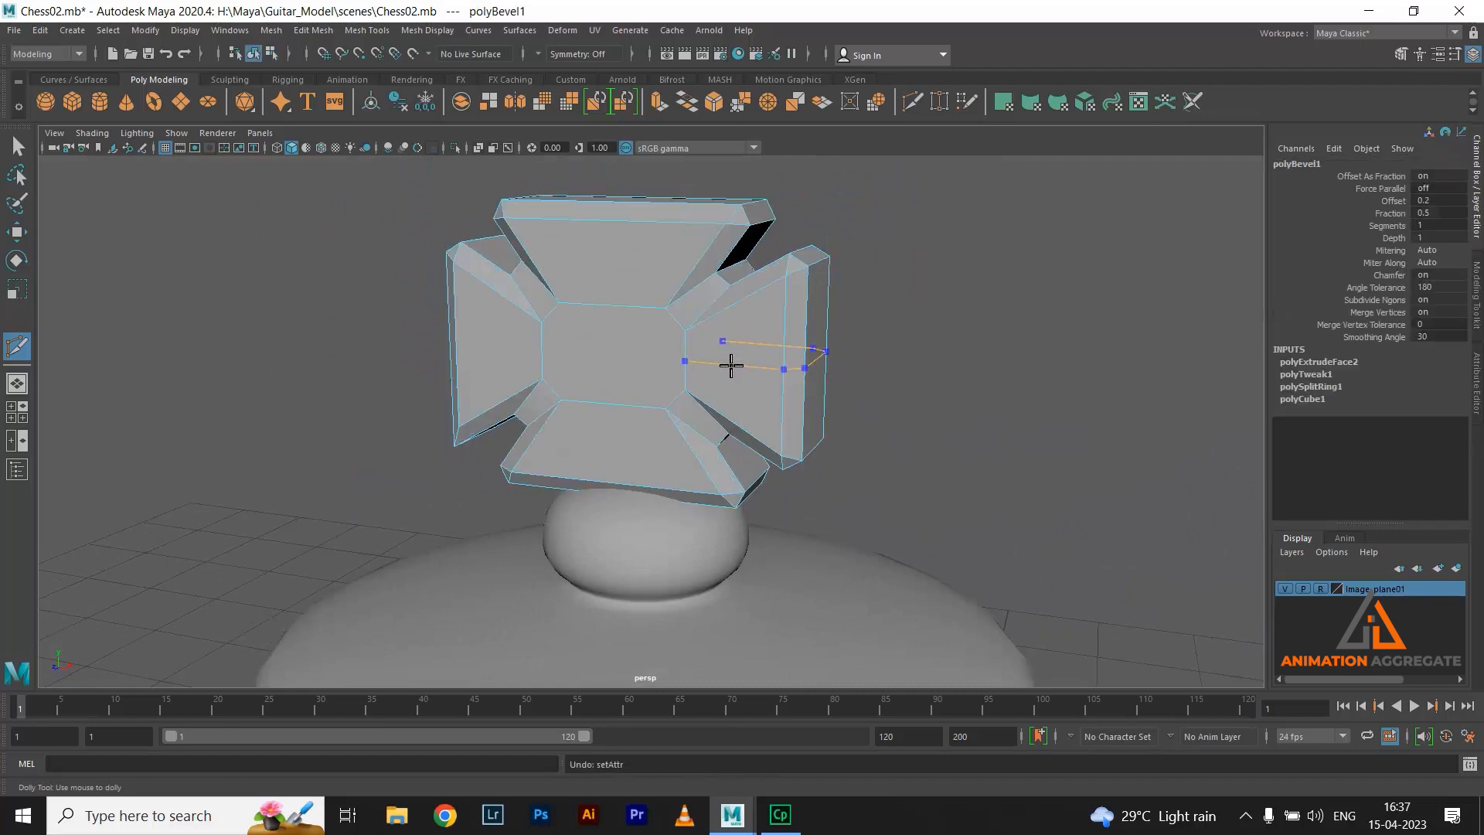
pyautogui.hotkey('ctrl', 'z')
pyautogui.press('w')
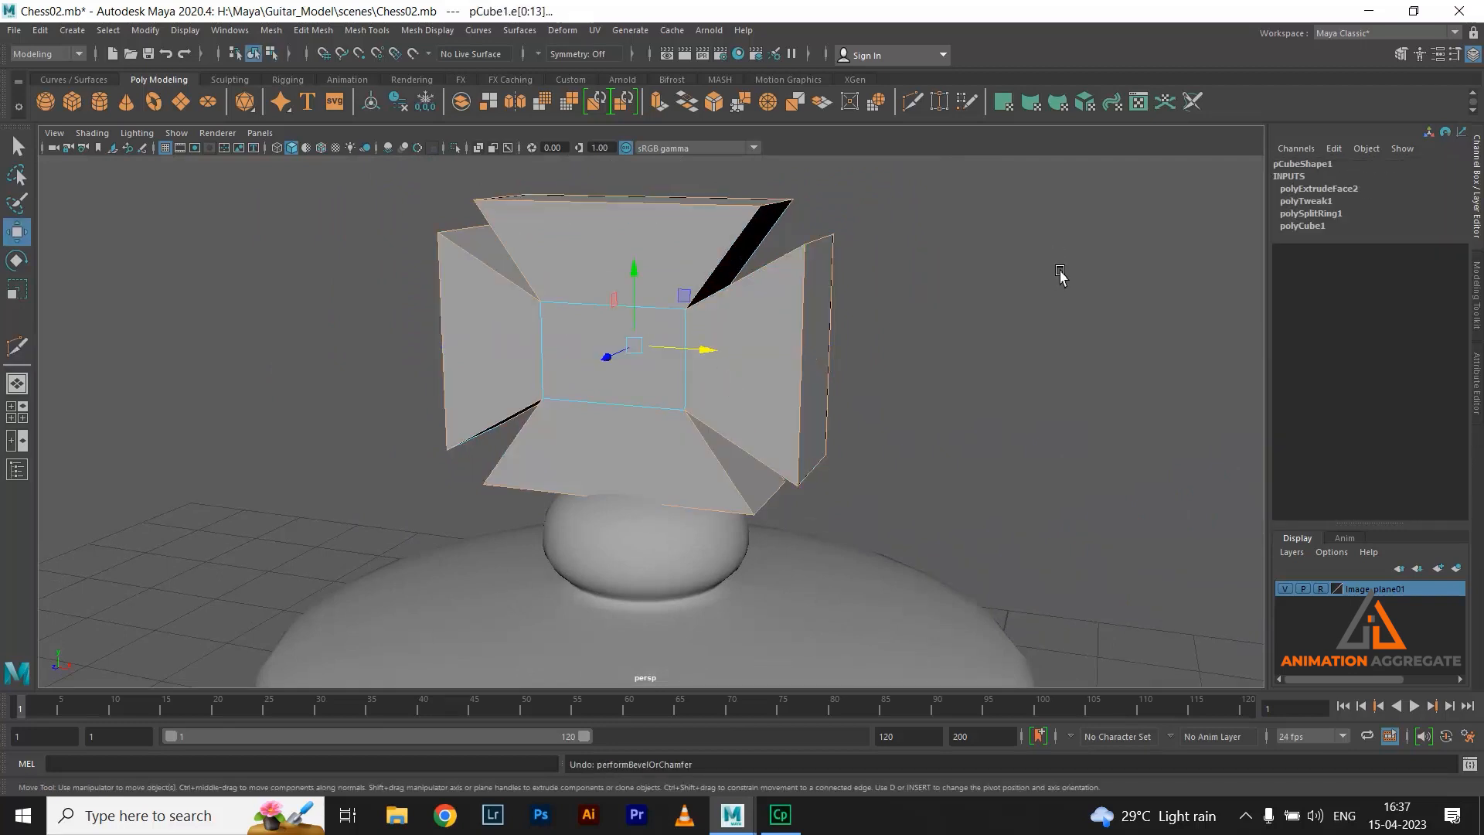
# Bevel the whole cross in object mode with a Fraction of 0.14
pyautogui.moveTo(630, 345); pyautogui.dragTo(688, 255, button='right')
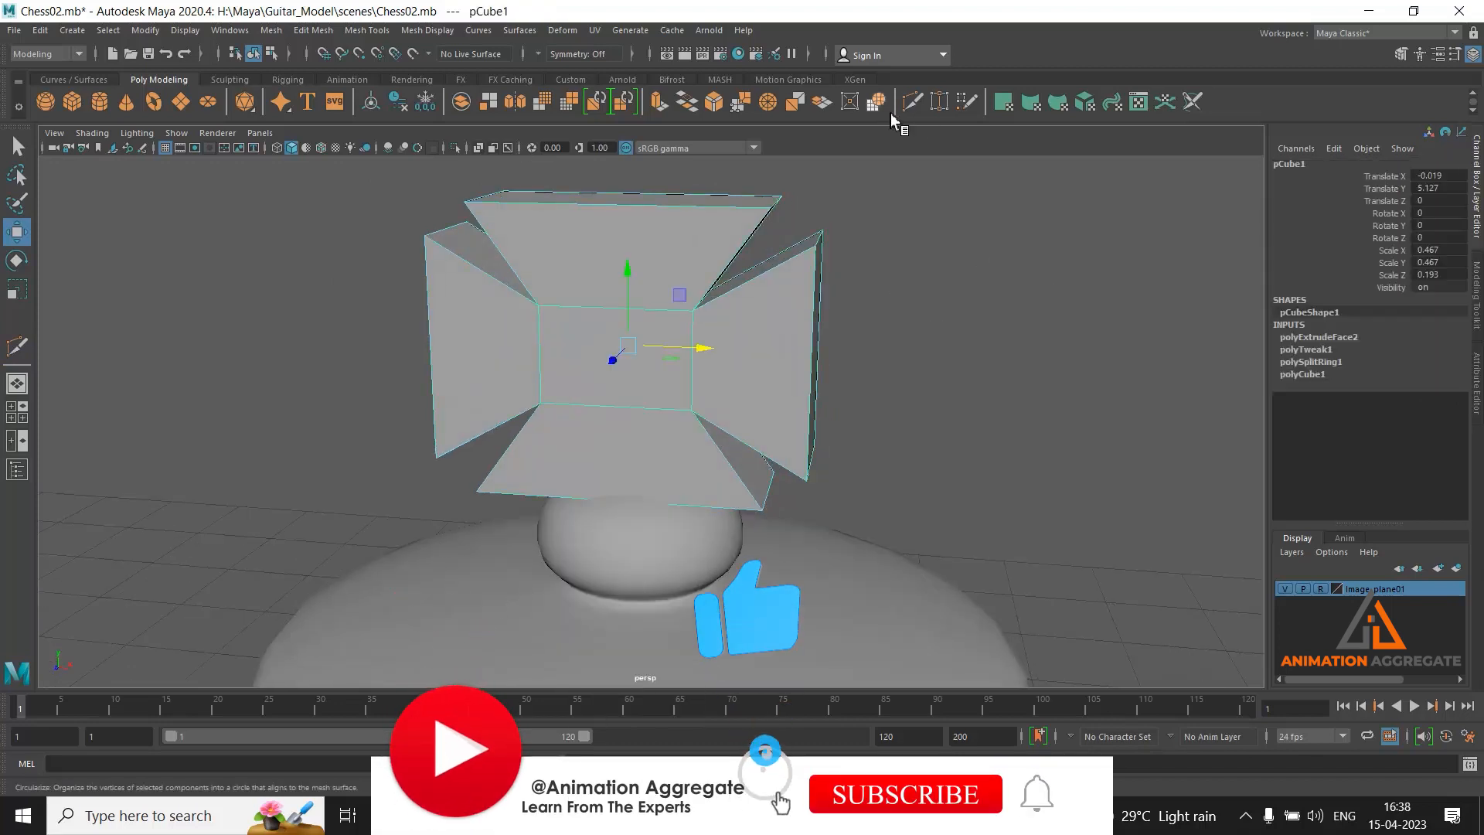
pyautogui.click(719, 109)
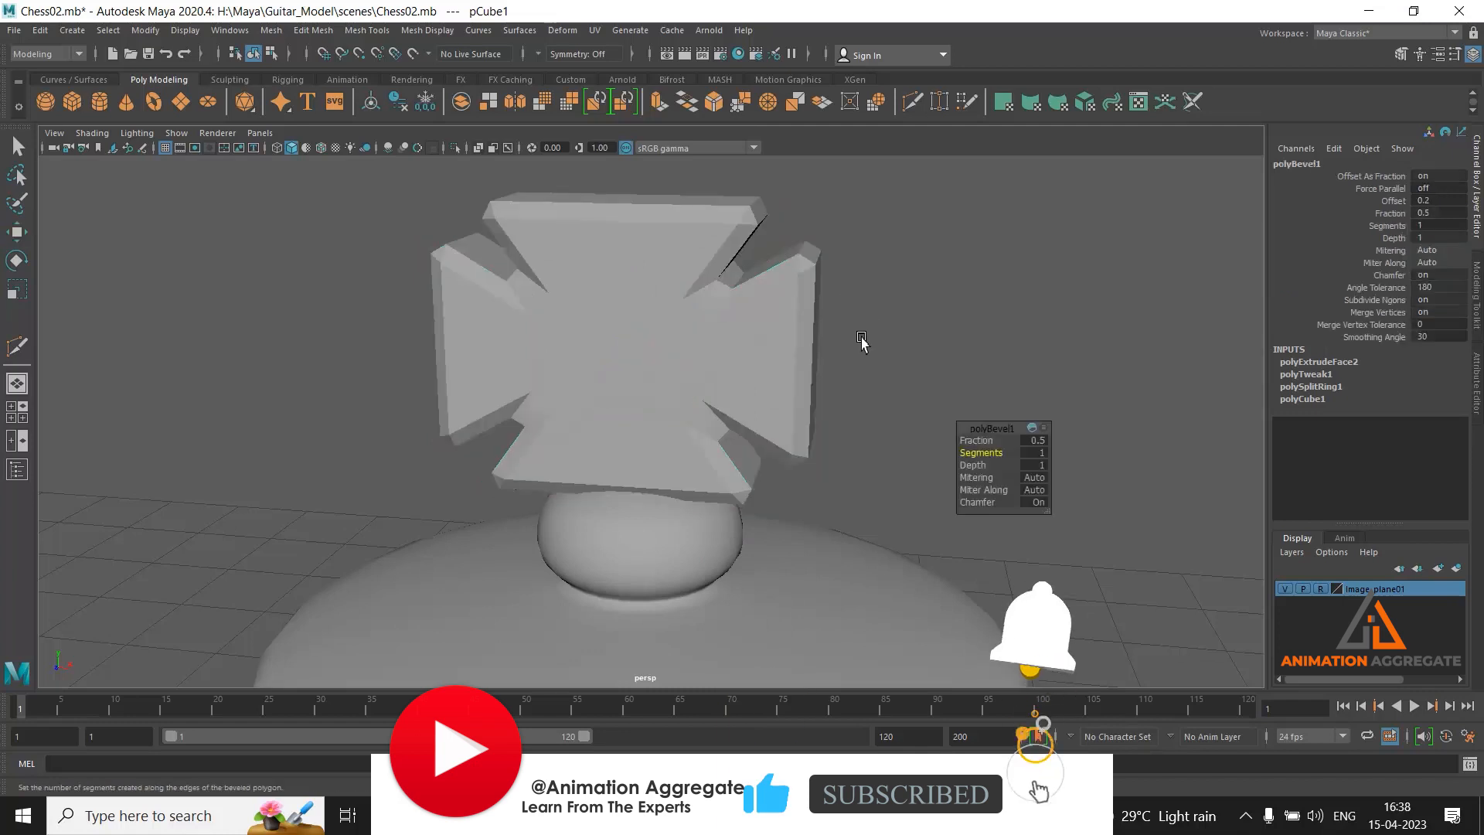
pyautogui.keyDown('alt'); pyautogui.moveTo(581, 374); pyautogui.dragTo(649, 322); pyautogui.keyUp('alt')
pyautogui.click(727, 337)
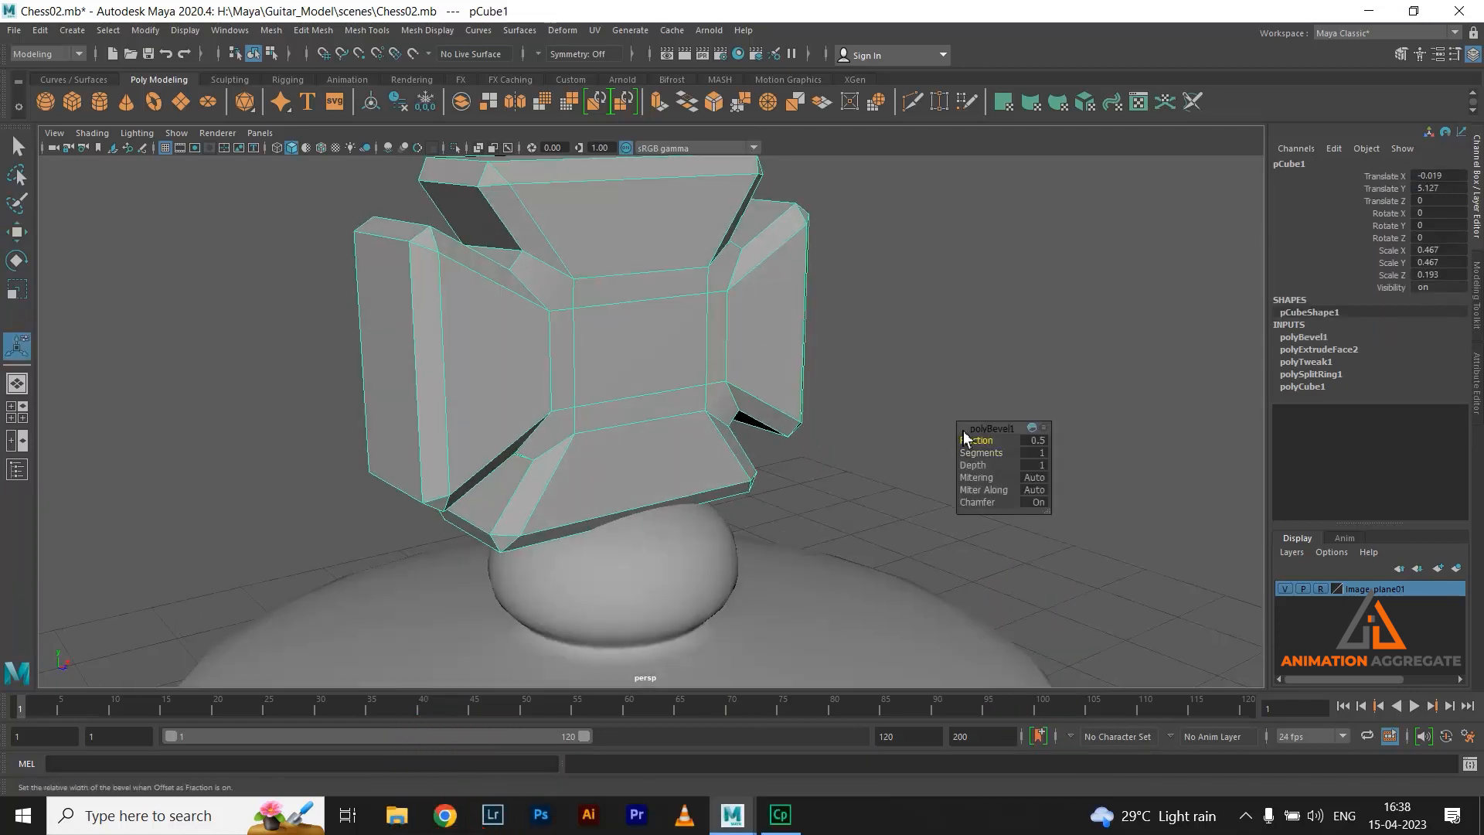
pyautogui.moveTo(992, 442); pyautogui.dragTo(978, 445)
pyautogui.moveTo(969, 446); pyautogui.dragTo(719, 404)
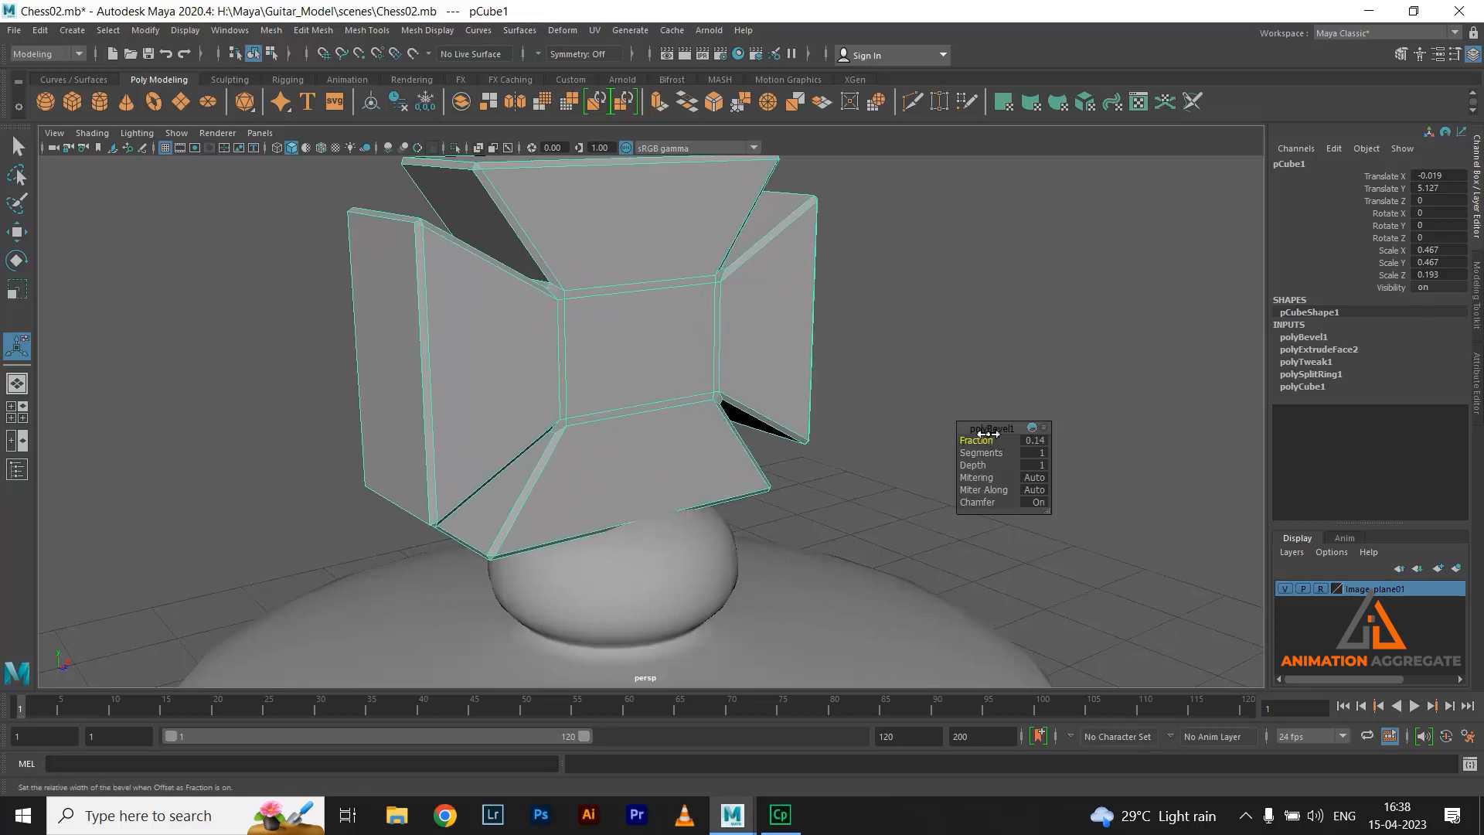
# Lower the Fraction of the cross's bevel for tighter edges, then return to the selection tool and deselect the cross
pyautogui.moveTo(988, 437); pyautogui.dragTo(999, 451)
pyautogui.keyDown('alt'); pyautogui.moveTo(597, 362); pyautogui.dragTo(708, 413); pyautogui.keyUp('alt')
pyautogui.moveTo(587, 294); pyautogui.dragTo(657, 269, button='right')
pyautogui.click(860, 316)
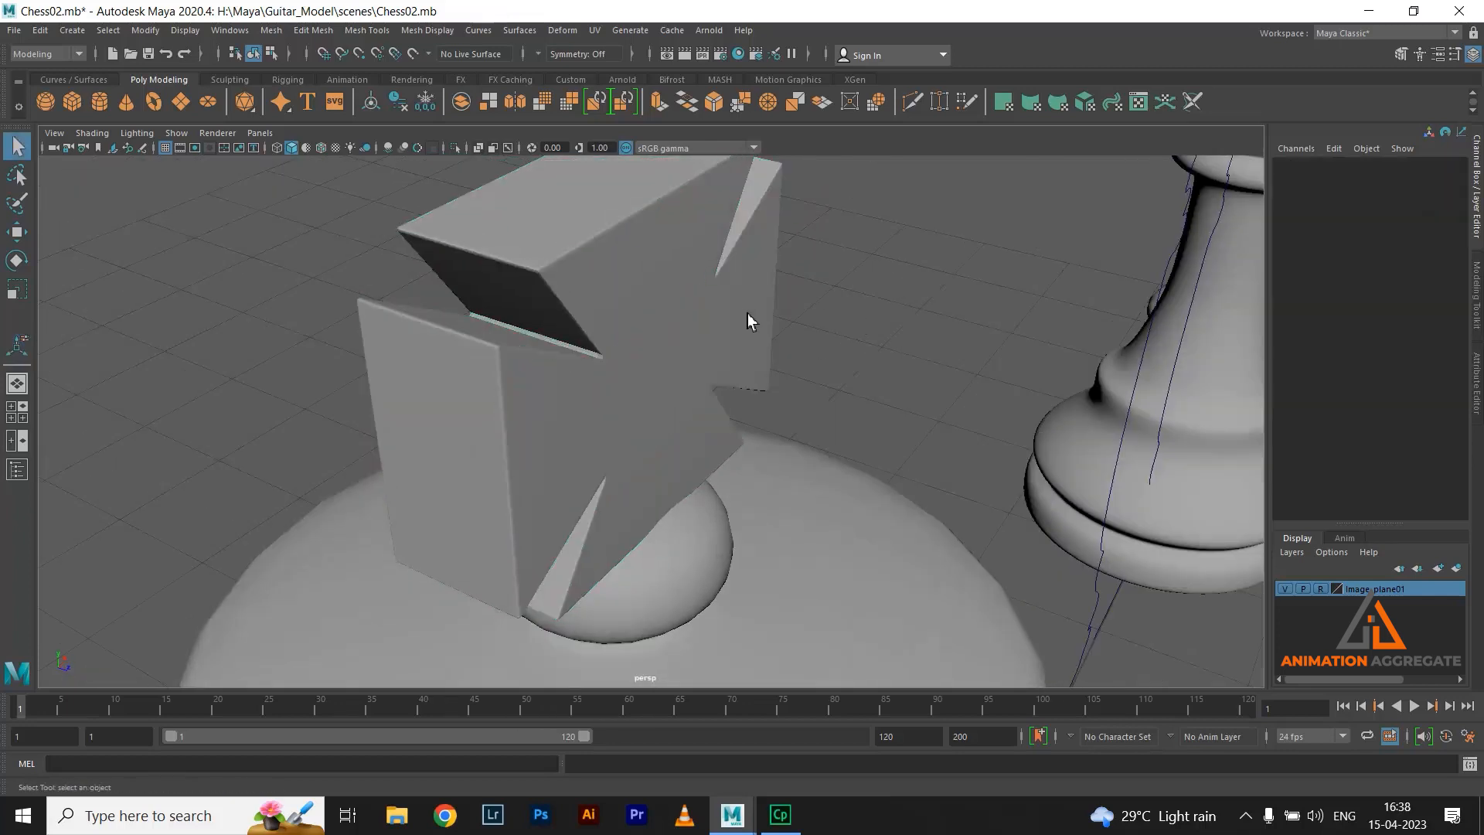
# Scale the cross thinner along Z to 0.173 and turn on its smooth mesh preview
pyautogui.keyDown('alt'); pyautogui.moveTo(748, 313); pyautogui.dragTo(667, 309); pyautogui.keyUp('alt')
pyautogui.click(500, 297)
pyautogui.keyDown('alt'); pyautogui.moveTo(500, 297); pyautogui.dragTo(652, 382, button='right'); pyautogui.keyUp('alt')
pyautogui.scroll(-8, 652, 382)
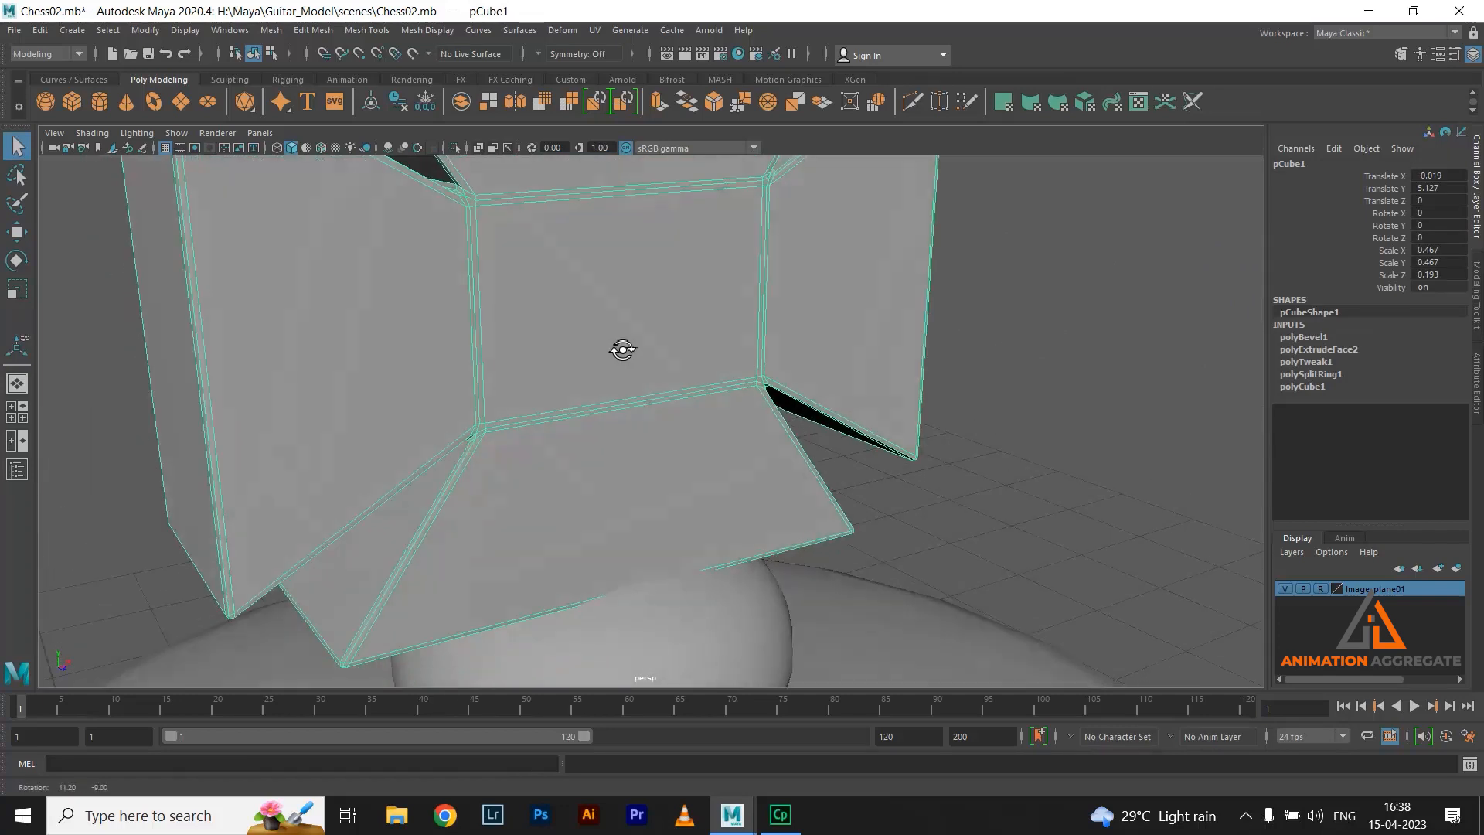
pyautogui.keyDown('alt'); pyautogui.moveTo(673, 373); pyautogui.dragTo(726, 429); pyautogui.keyUp('alt')
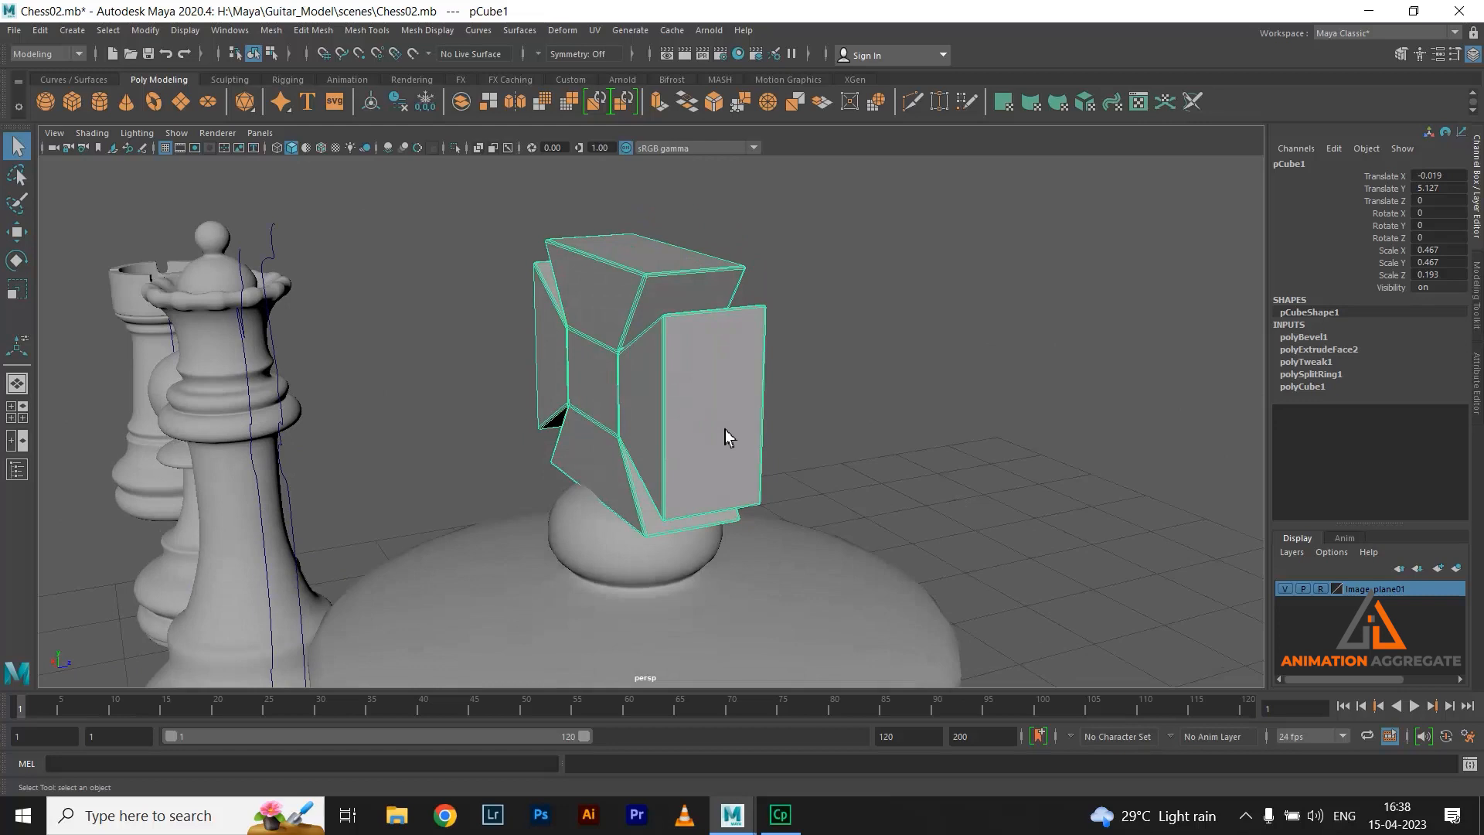
pyautogui.press('r')
pyautogui.moveTo(689, 371); pyautogui.dragTo(695, 374)
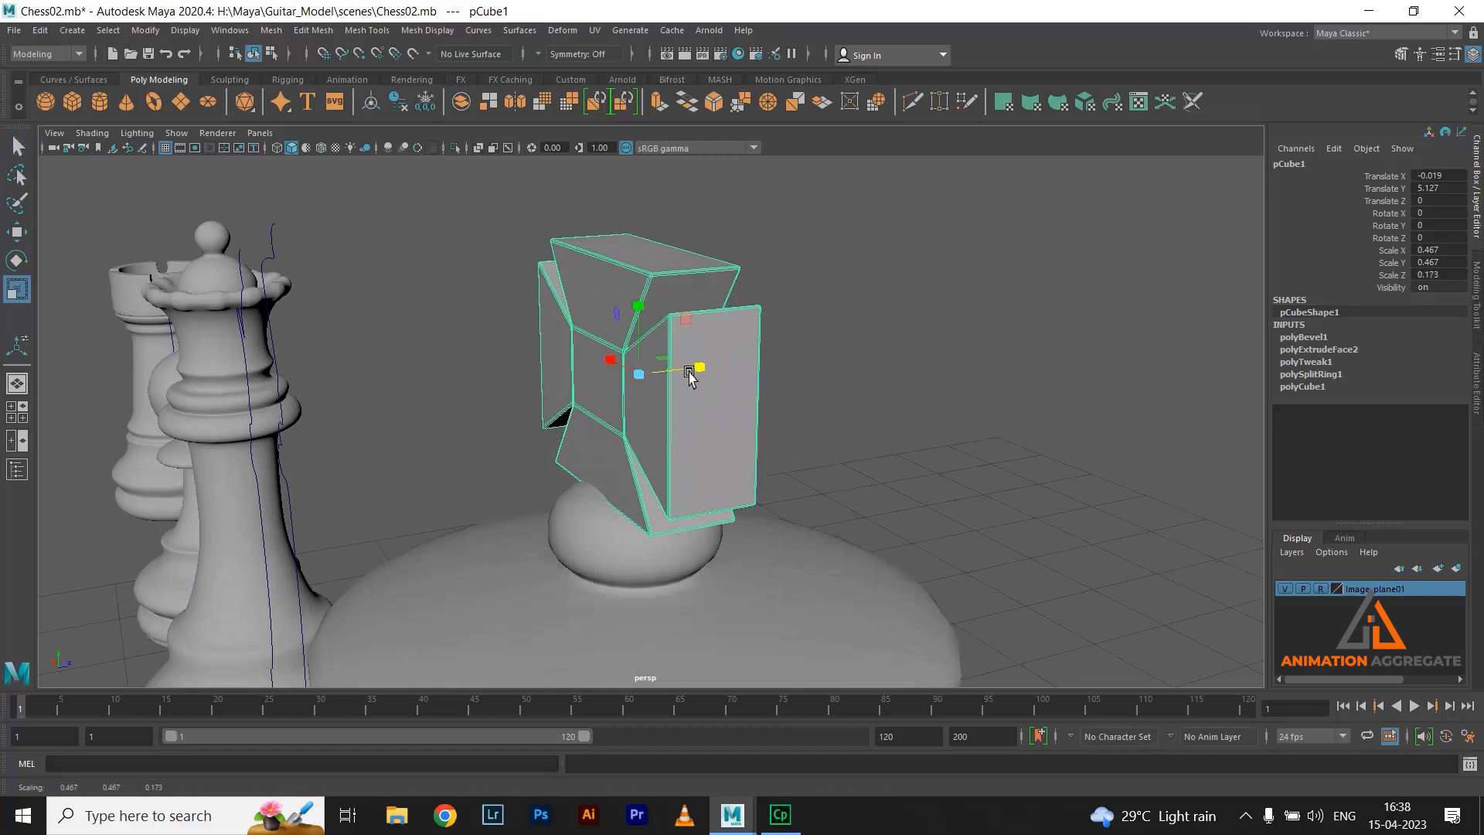
pyautogui.press('3')
pyautogui.click(918, 342)
# Select the cross together with the king's body and combine them into one mesh
pyautogui.keyDown('alt'); pyautogui.moveTo(943, 424); pyautogui.dragTo(697, 389); pyautogui.keyUp('alt')
pyautogui.scroll(-2, 697, 389)
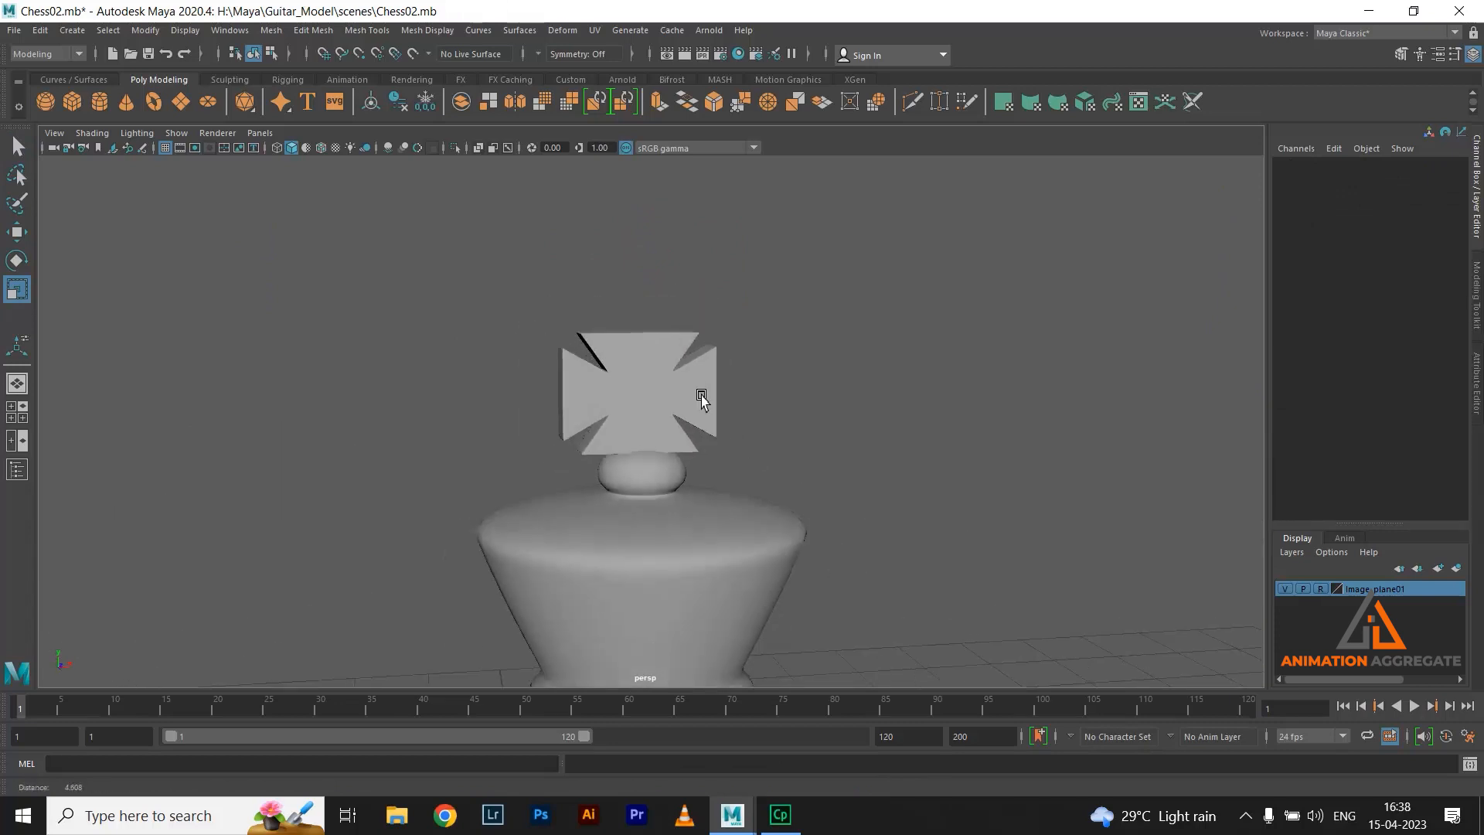
pyautogui.keyDown('alt'); pyautogui.moveTo(782, 478); pyautogui.dragTo(773, 463); pyautogui.keyUp('alt')
pyautogui.moveTo(818, 306); pyautogui.dragTo(598, 634)
pyautogui.scroll(-2, 680, 341)
pyautogui.scroll(-1, 680, 342)
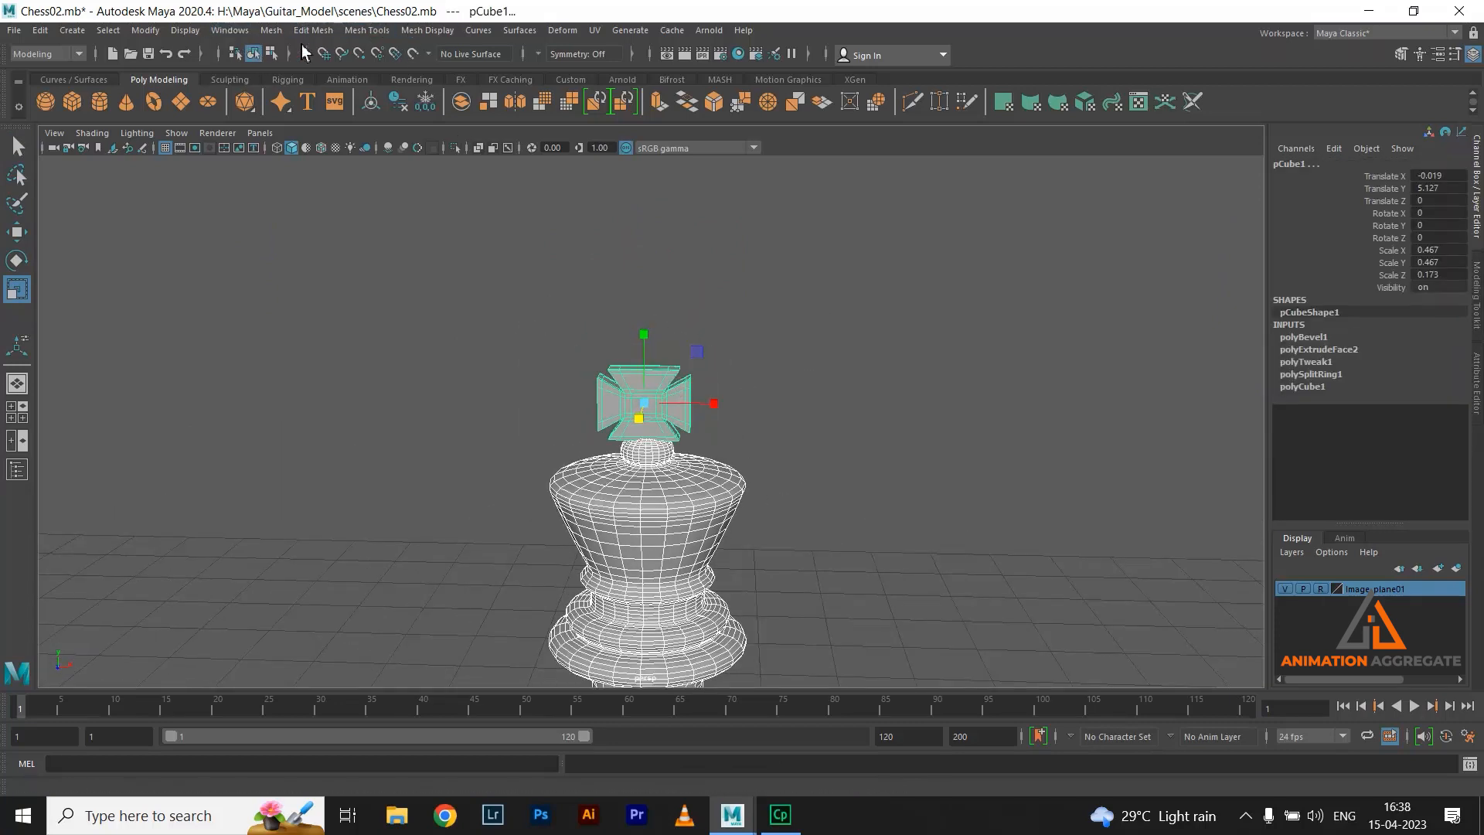
pyautogui.click(271, 30)
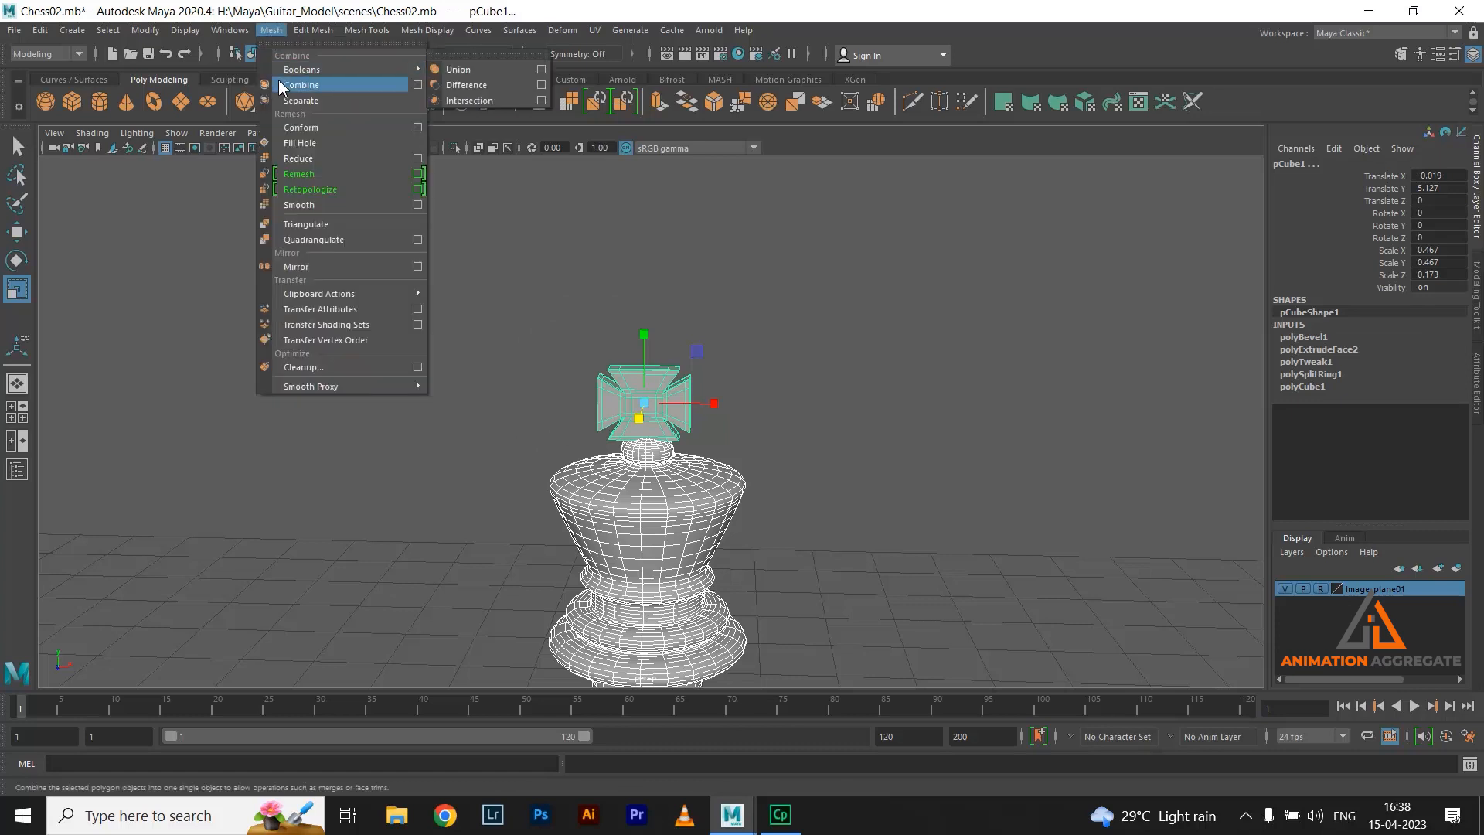
pyautogui.click(279, 85)
pyautogui.scroll(-4, 842, 405)
pyautogui.click(756, 263)
# Delete the construction history of the combined king mesh
pyautogui.scroll(1, 754, 252)
pyautogui.keyDown('alt'); pyautogui.moveTo(754, 252); pyautogui.dragTo(726, 116, button='middle'); pyautogui.keyUp('alt')
pyautogui.scroll(-6, 623, 170)
pyautogui.keyDown('alt'); pyautogui.moveTo(671, 363); pyautogui.dragTo(669, 404); pyautogui.keyUp('alt')
pyautogui.click(612, 417)
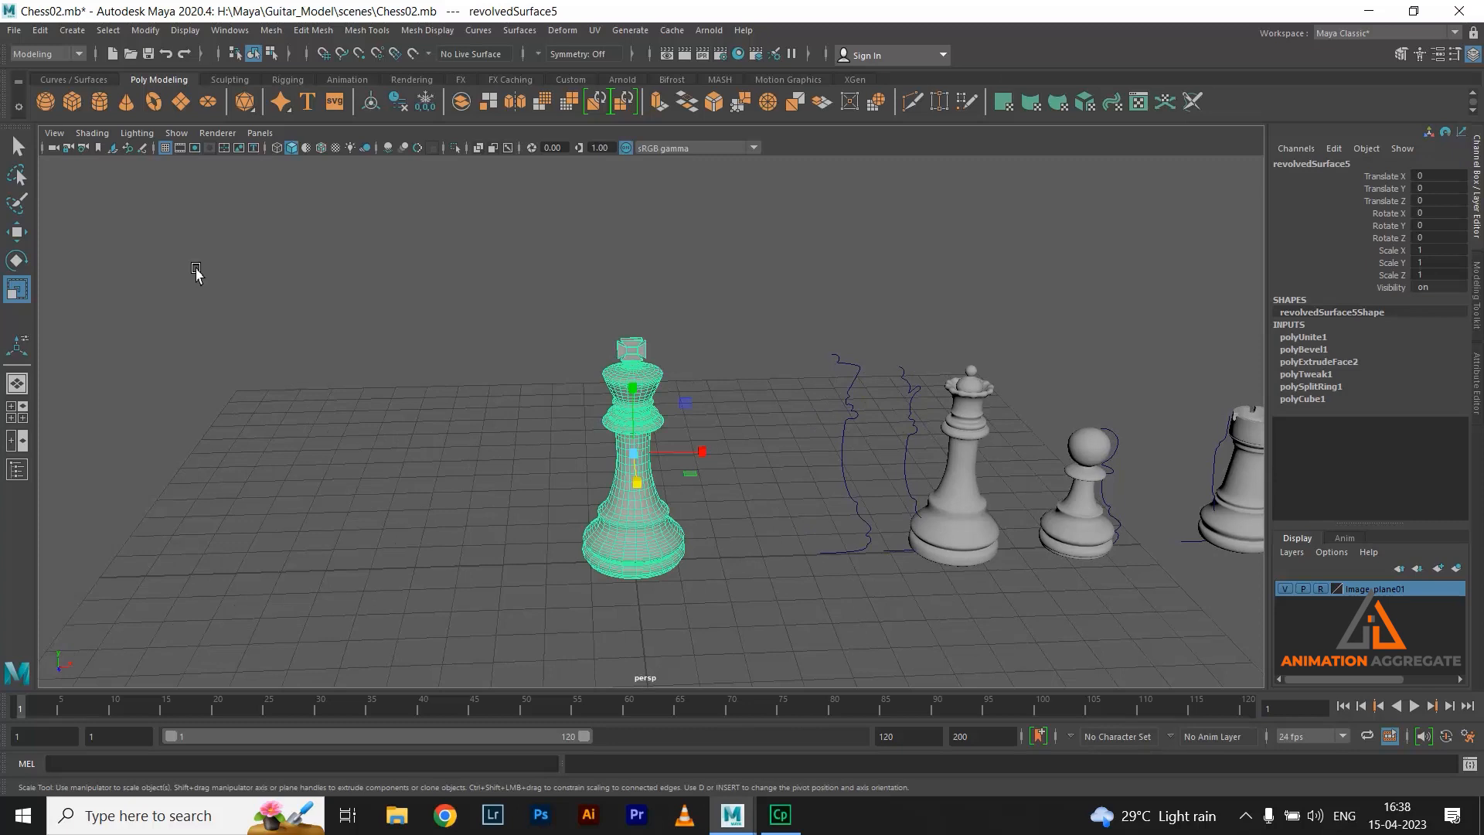
pyautogui.click(39, 30)
pyautogui.moveTo(165, 219)
pyautogui.click(302, 213)
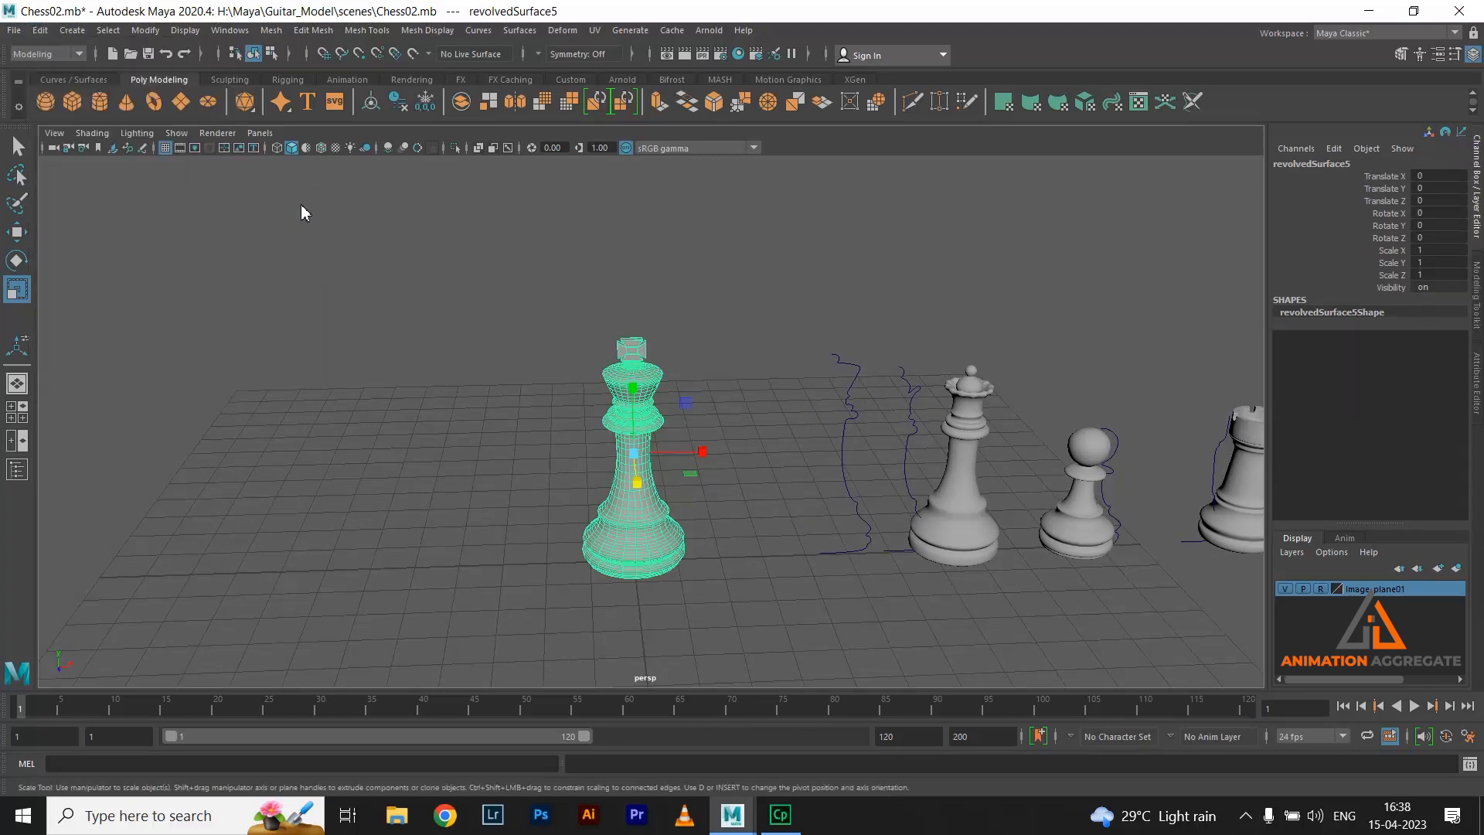
# Move the king along X to 17.135, placing it beyond the finished rook
pyautogui.press('w')
pyautogui.moveTo(699, 452); pyautogui.dragTo(1246, 353)
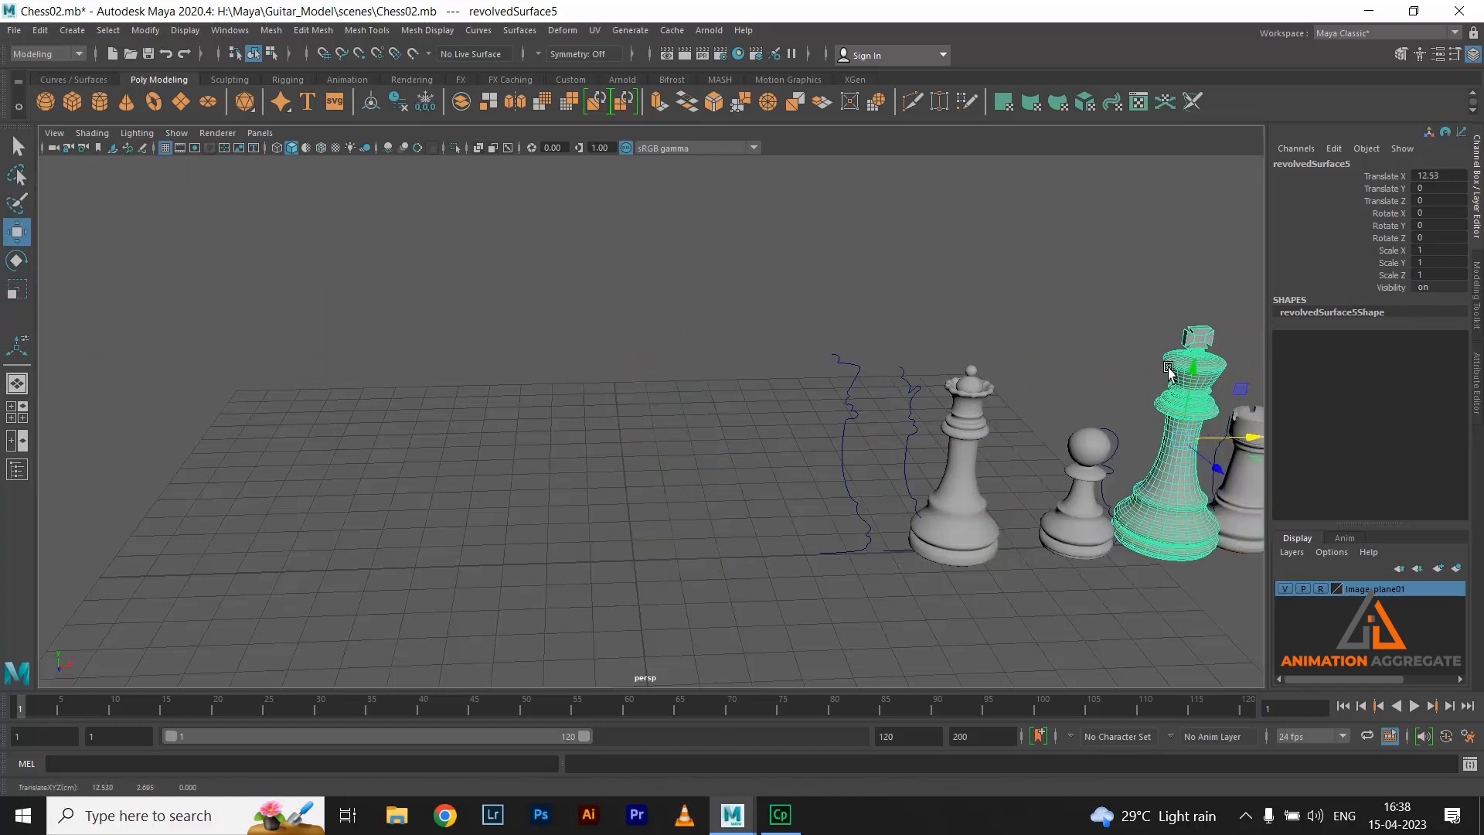
pyautogui.scroll(-3, 968, 350)
pyautogui.keyDown('alt'); pyautogui.moveTo(966, 351); pyautogui.dragTo(738, 445, button='middle'); pyautogui.keyUp('alt')
pyautogui.moveTo(826, 446); pyautogui.dragTo(955, 437)
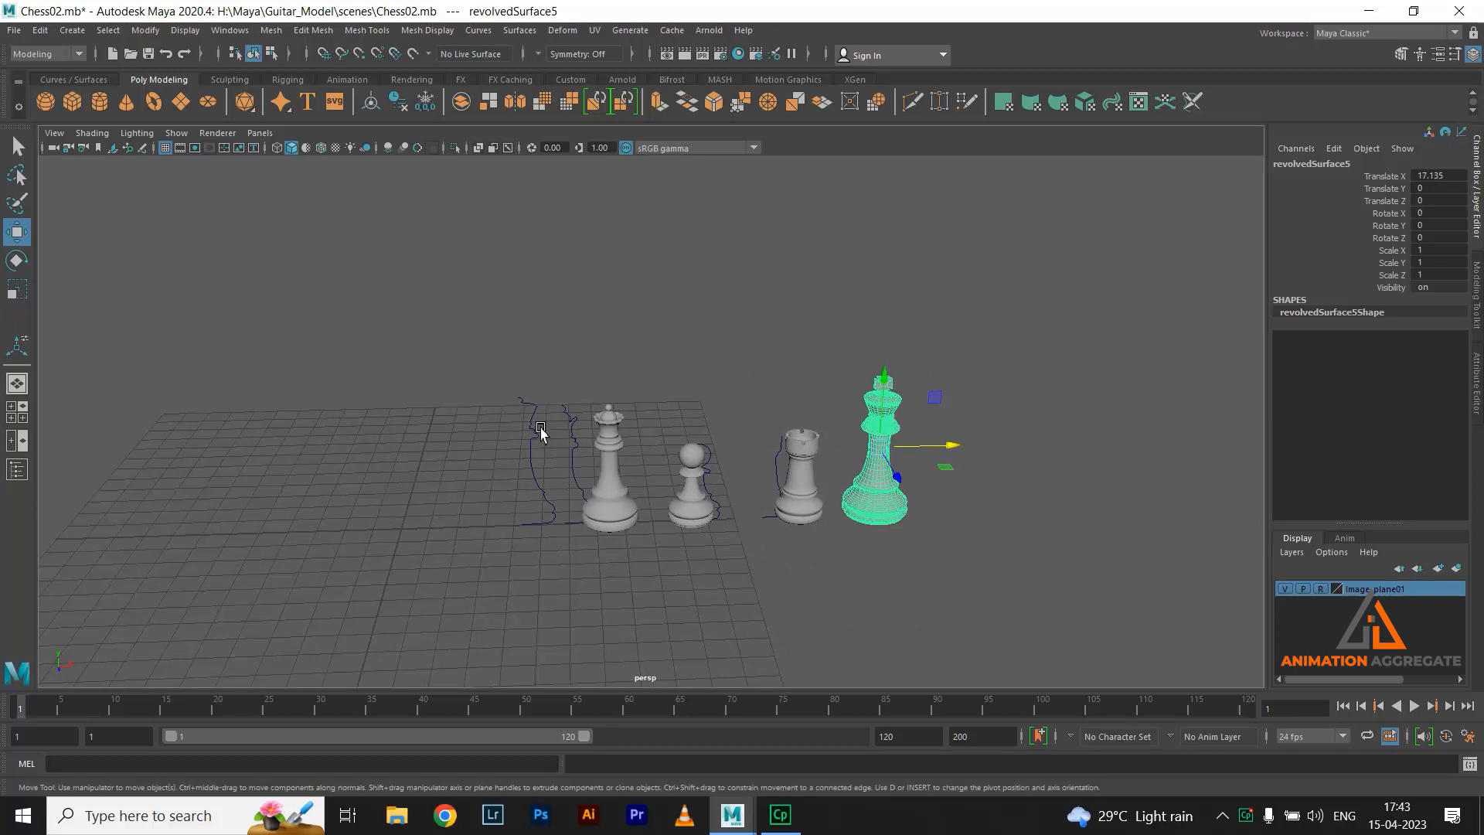
# Make the reference image layer selectable in the front view and move the image plane to Translate X 0.634
pyautogui.press('space')
pyautogui.press('space')
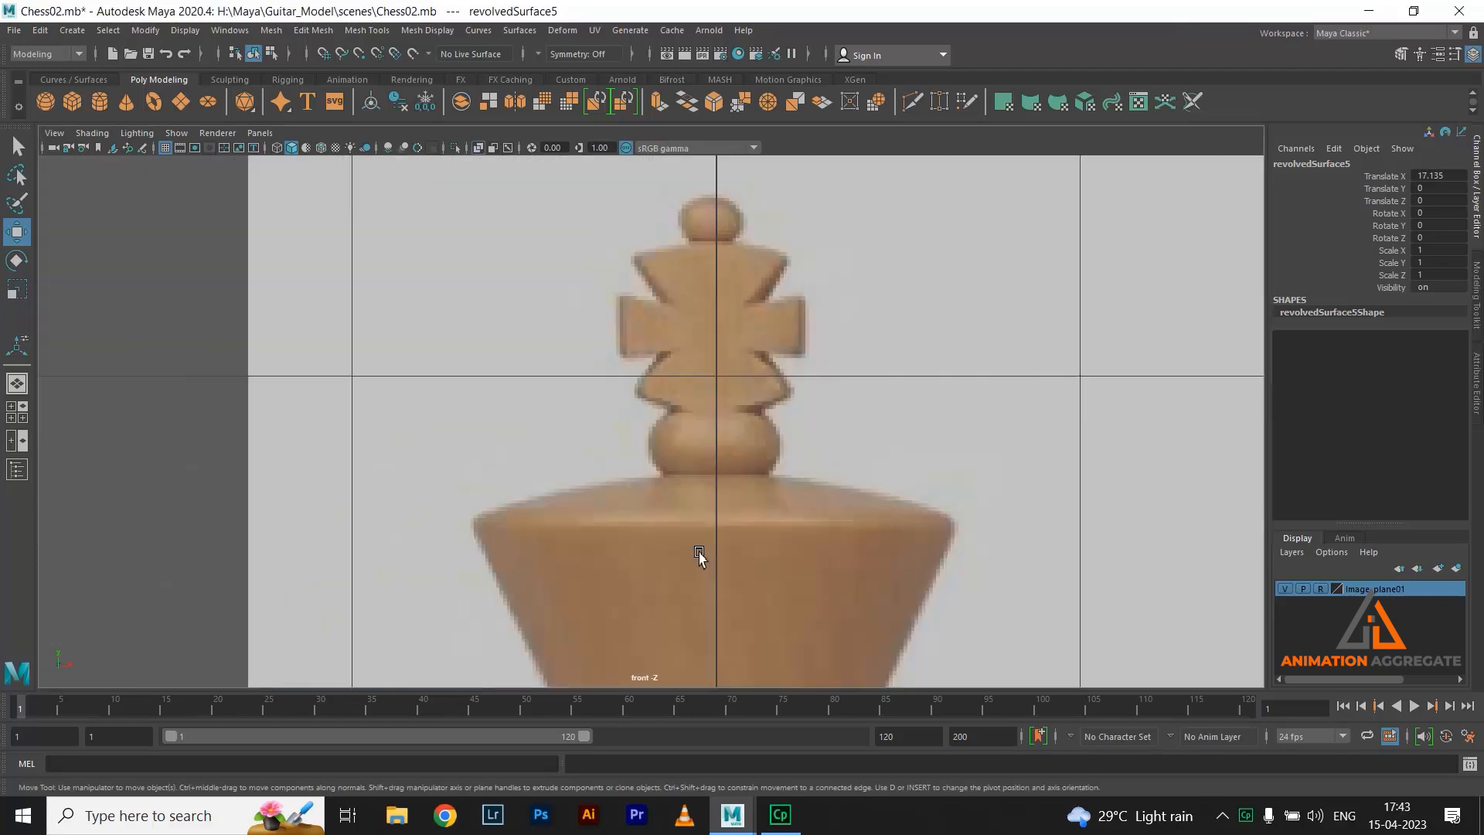
pyautogui.scroll(-8, 884, 473)
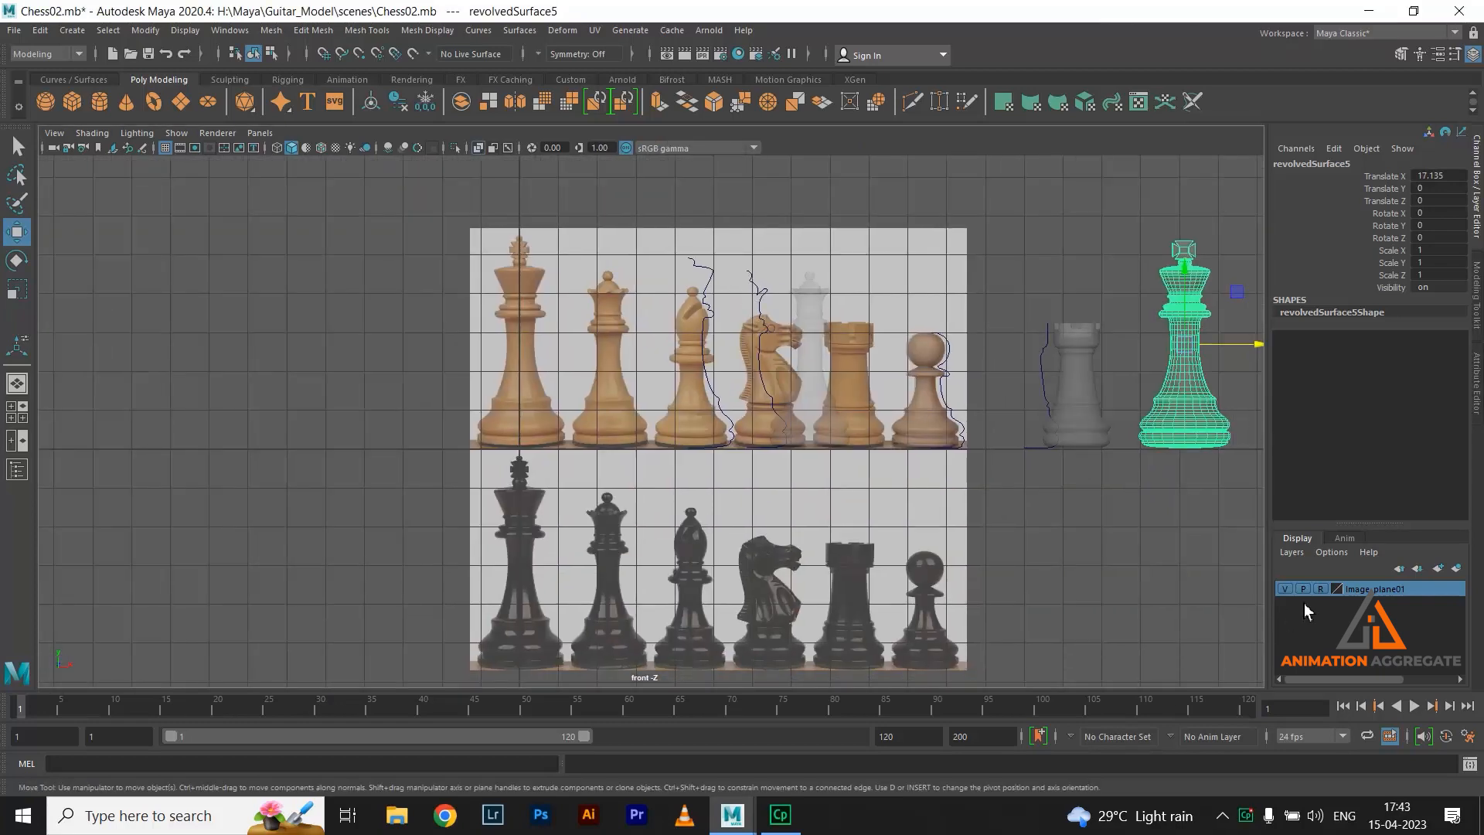
pyautogui.click(1320, 589)
pyautogui.moveTo(932, 203); pyautogui.dragTo(980, 266)
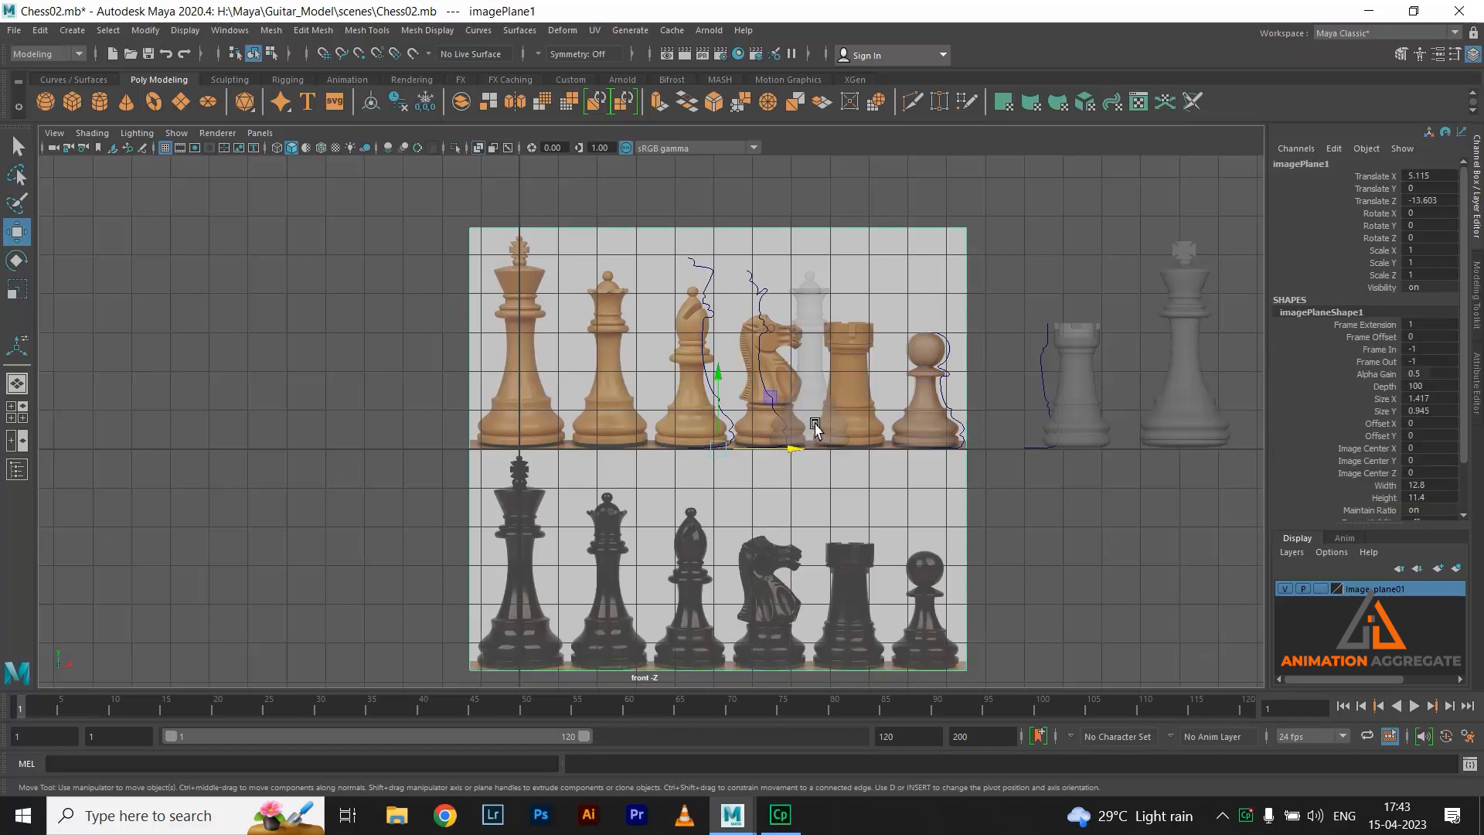
pyautogui.moveTo(793, 451); pyautogui.dragTo(620, 446)
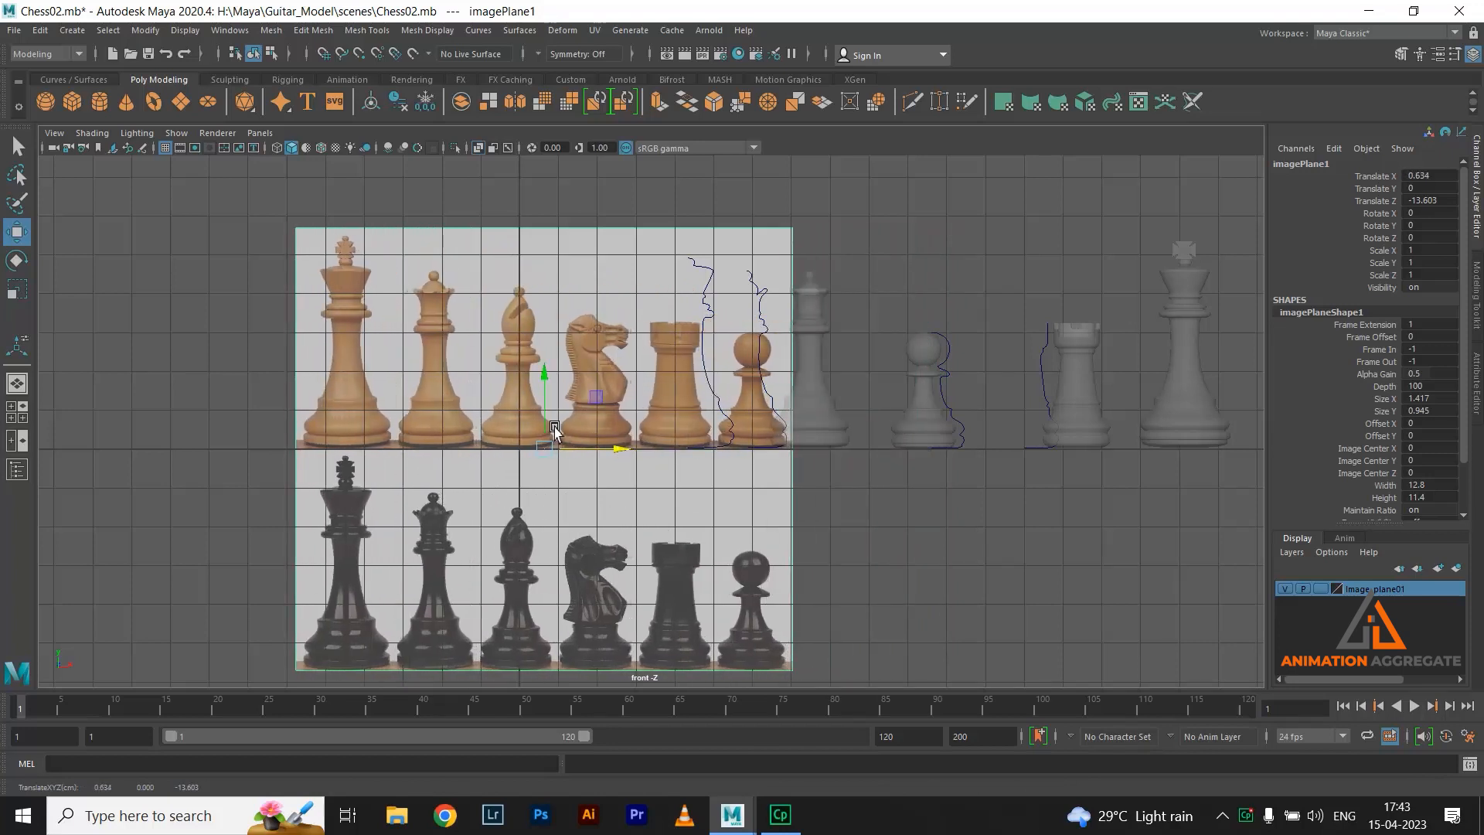
pyautogui.scroll(3, 618, 432)
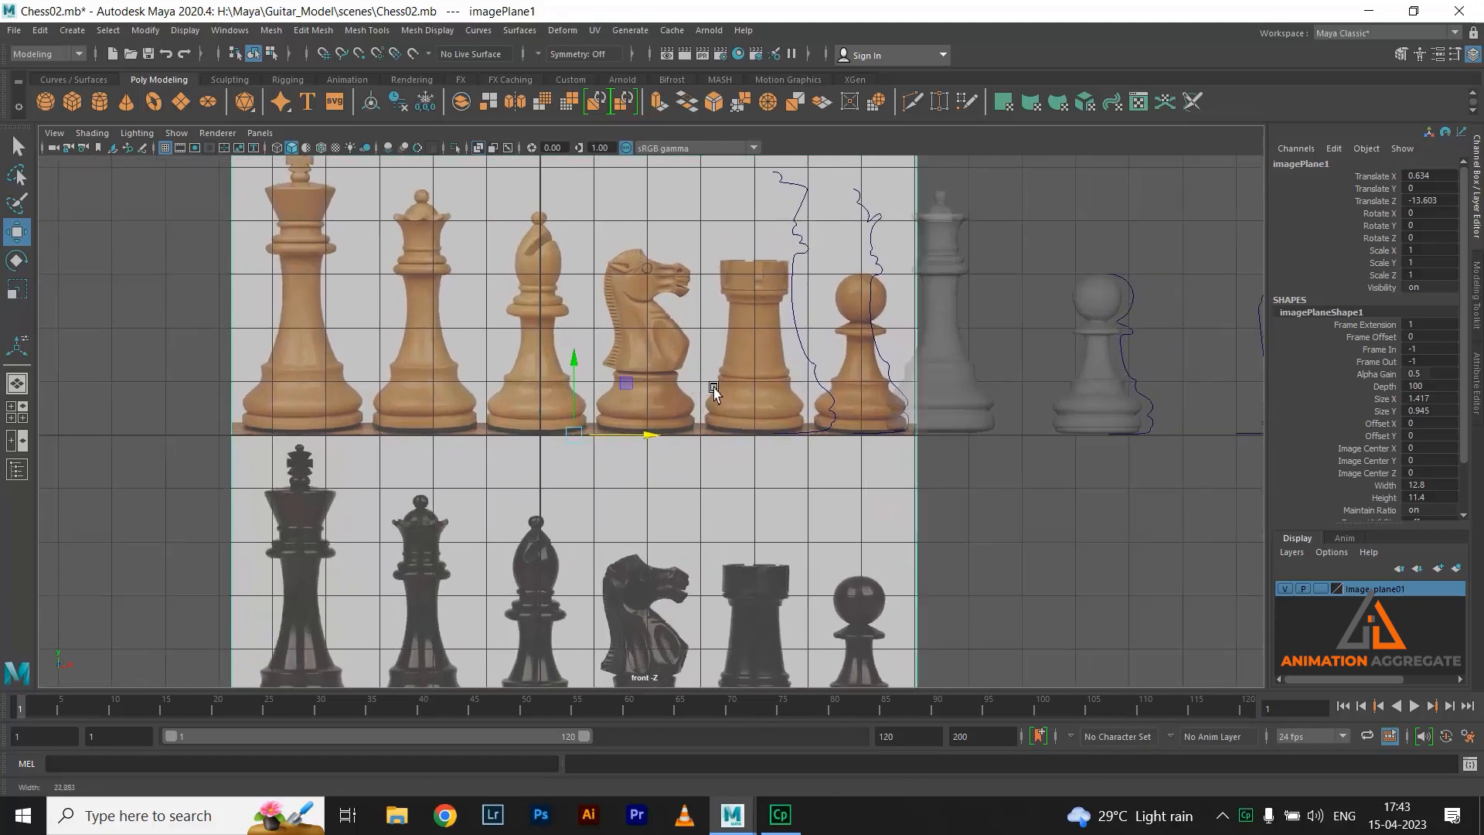
pyautogui.scroll(1, 713, 393)
pyautogui.keyDown('alt'); pyautogui.moveTo(713, 393); pyautogui.dragTo(821, 468, button='middle'); pyautogui.keyUp('alt')
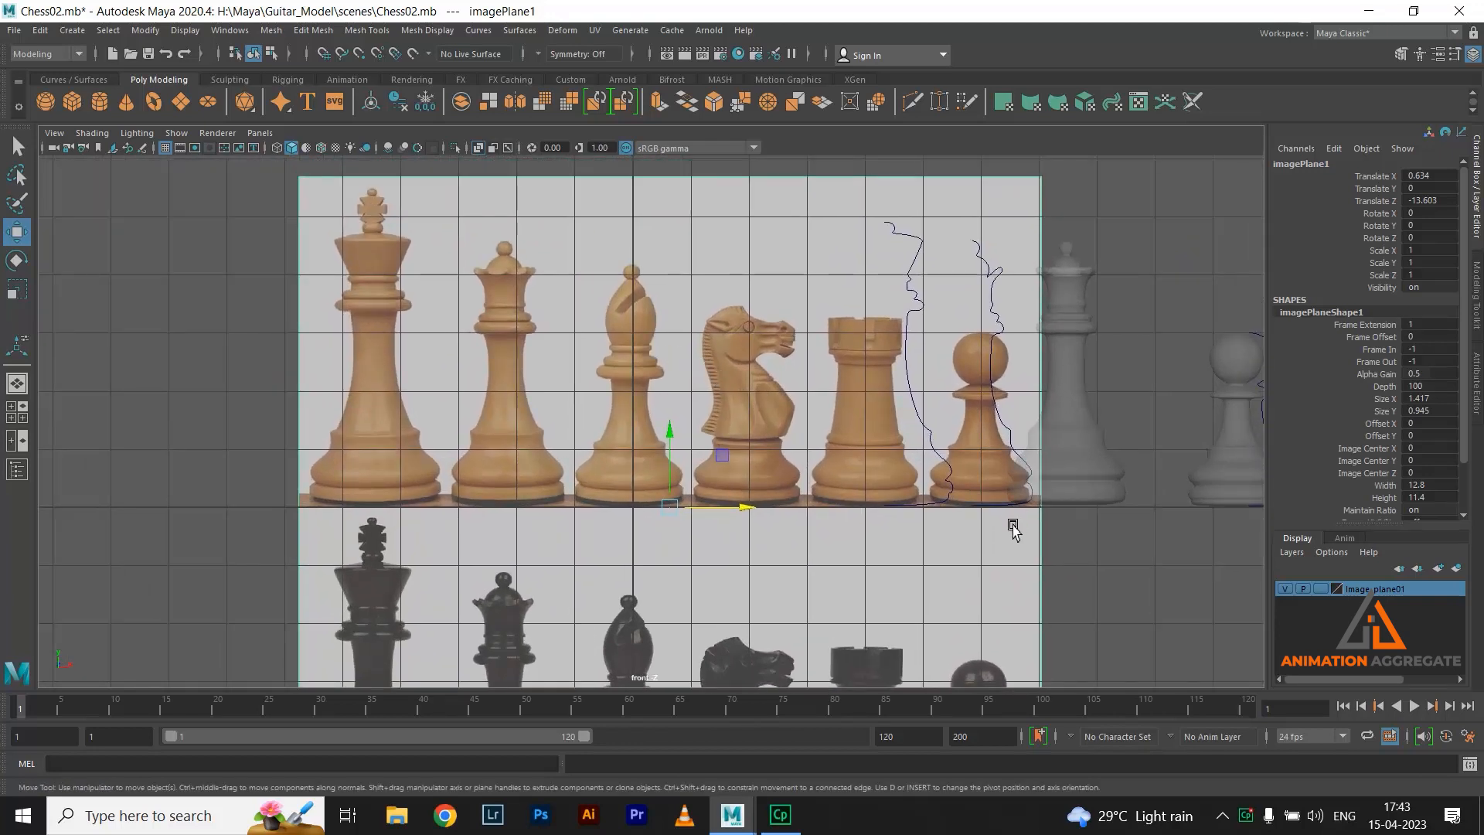
pyautogui.press('e')
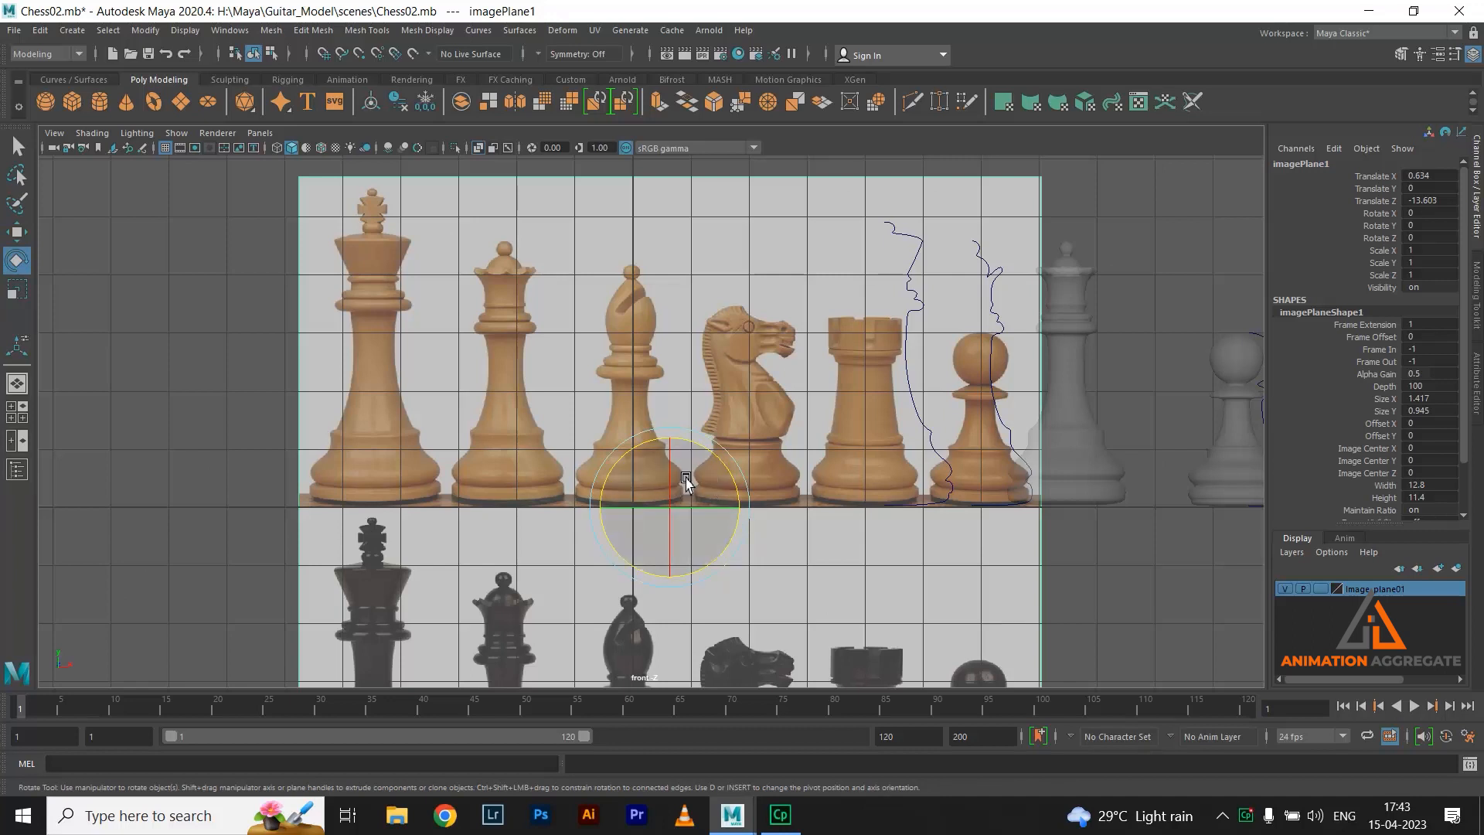
pyautogui.moveTo(712, 512); pyautogui.dragTo(659, 533)
pyautogui.hotkey('ctrl', 'z')
pyautogui.hotkey('ctrl', 'z')
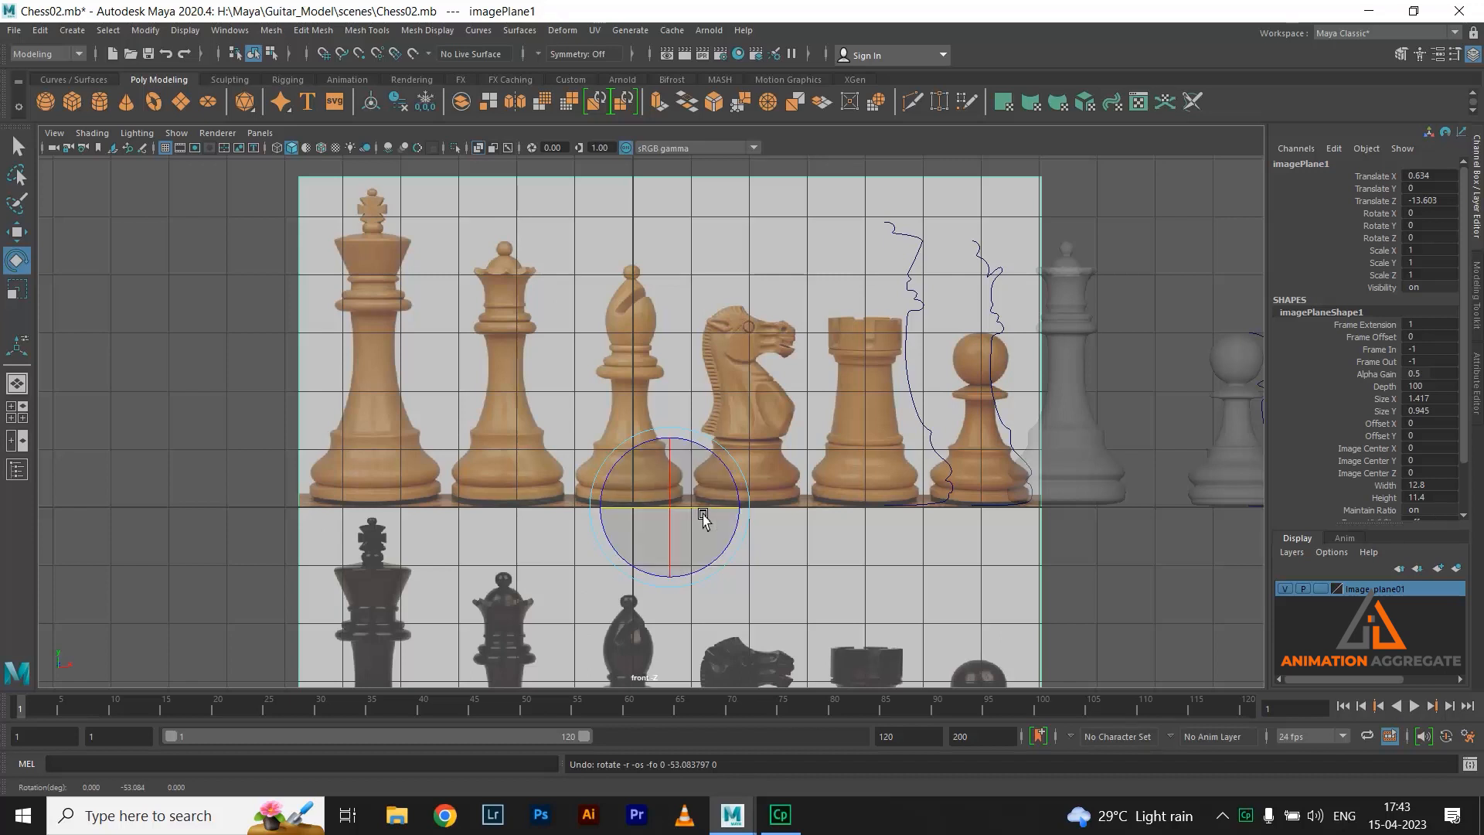
# Rotate the reference image plane to -180 on Y and check the Step Snap setting of the Rotate tool
pyautogui.moveTo(698, 513); pyautogui.dragTo(489, 506)
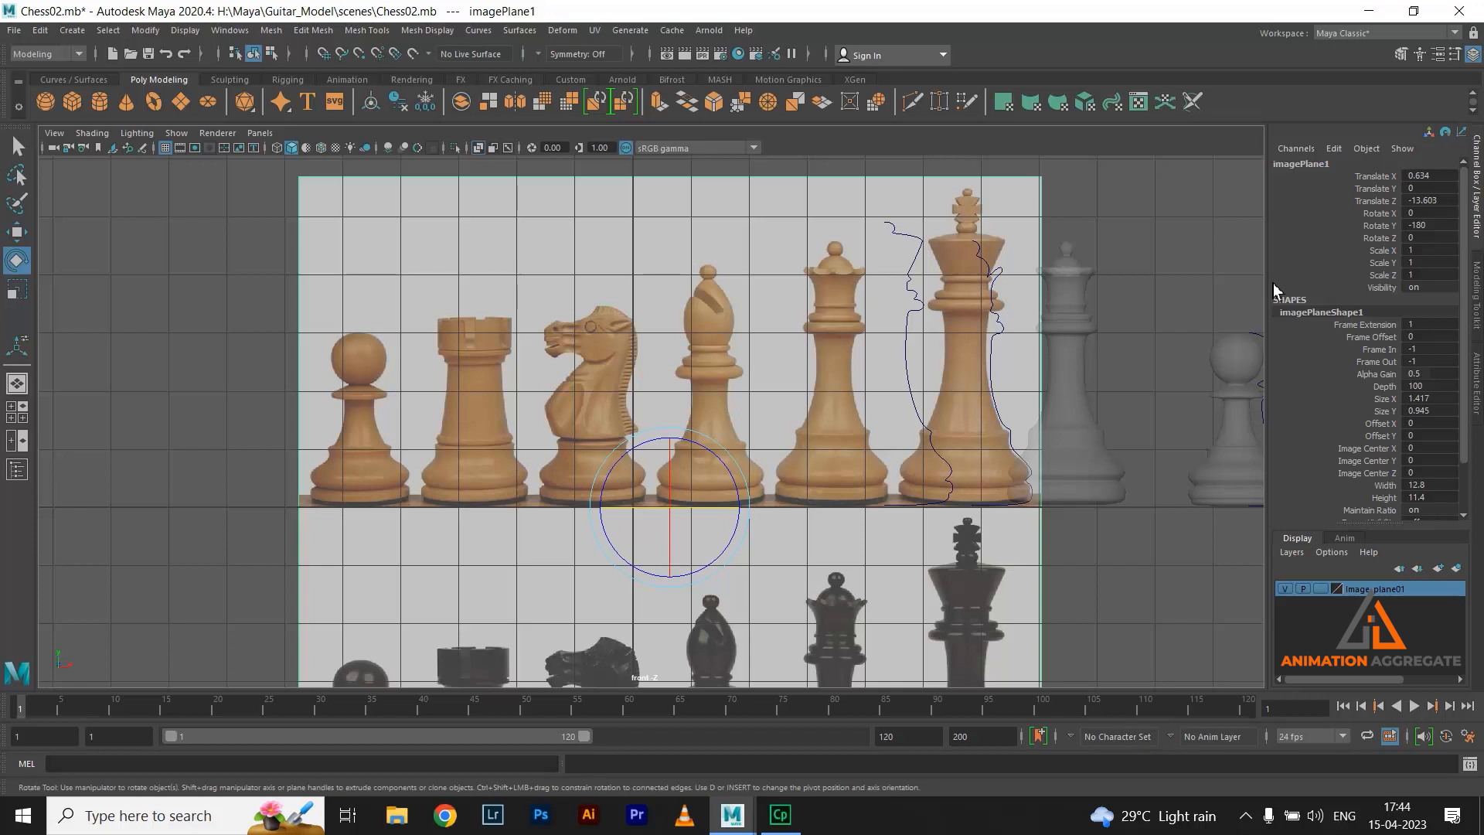
pyautogui.doubleClick(26, 264)
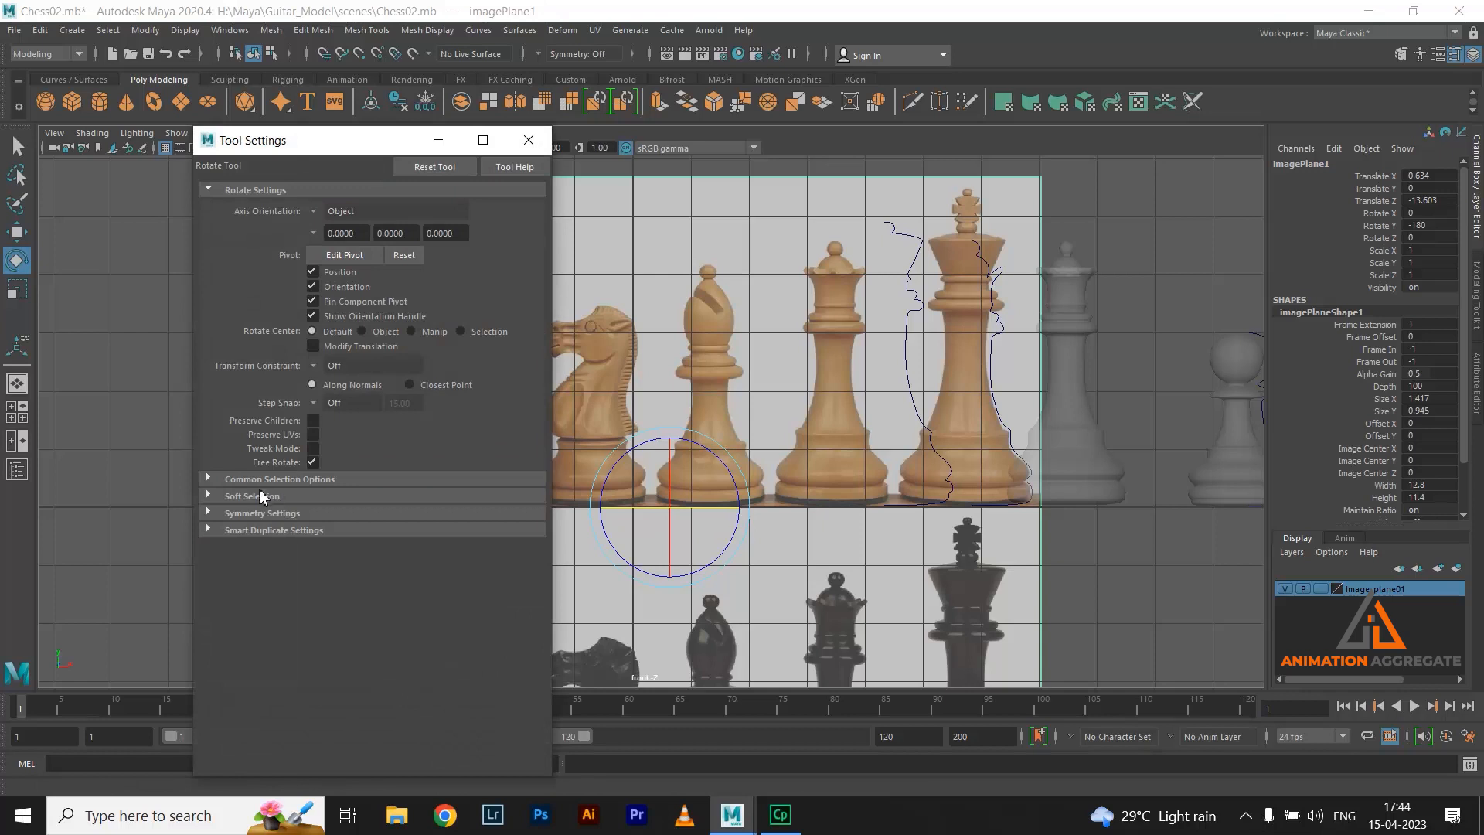
pyautogui.moveTo(249, 485); pyautogui.dragTo(277, 411)
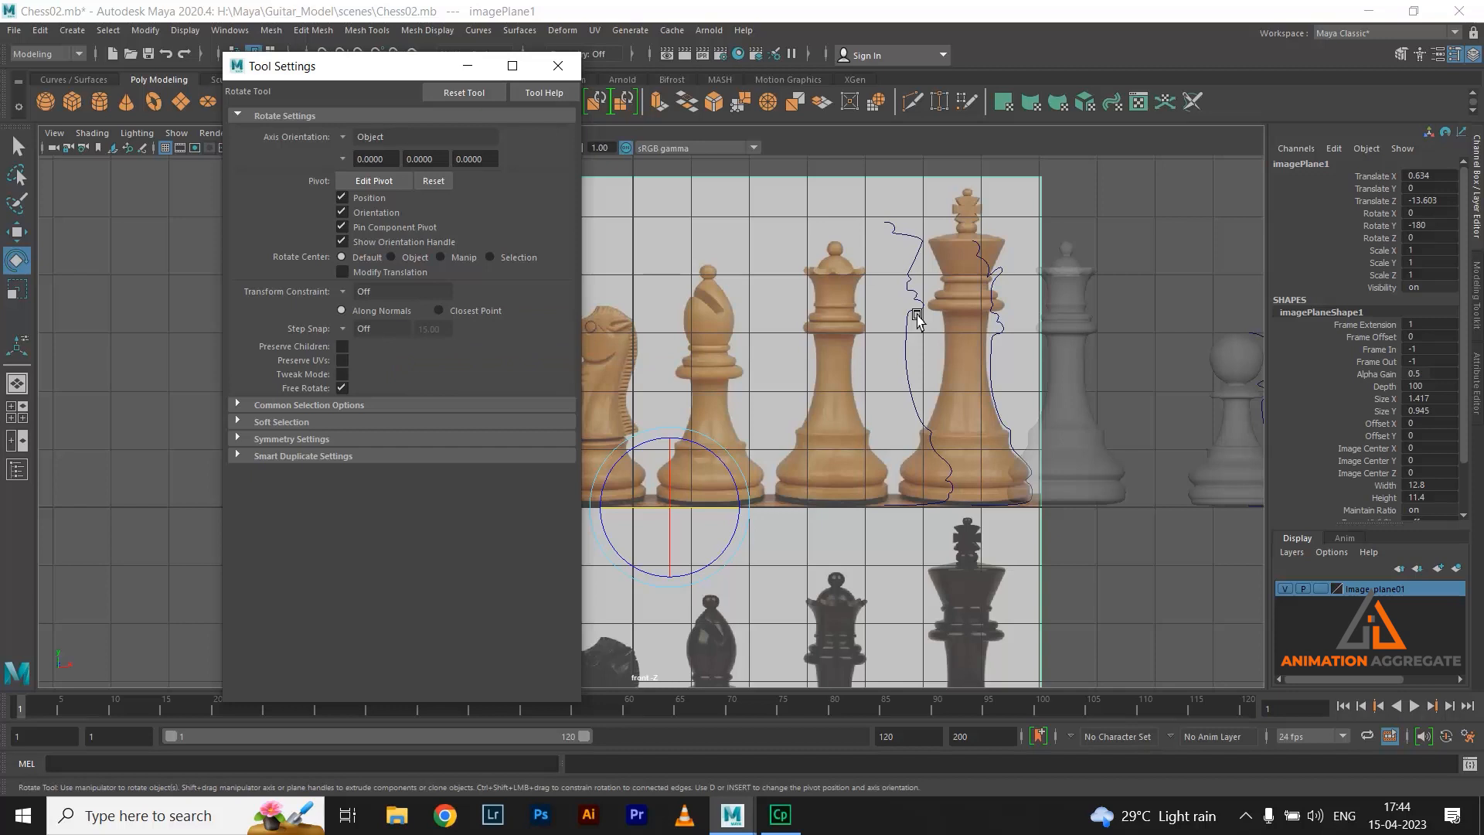
pyautogui.press('j')
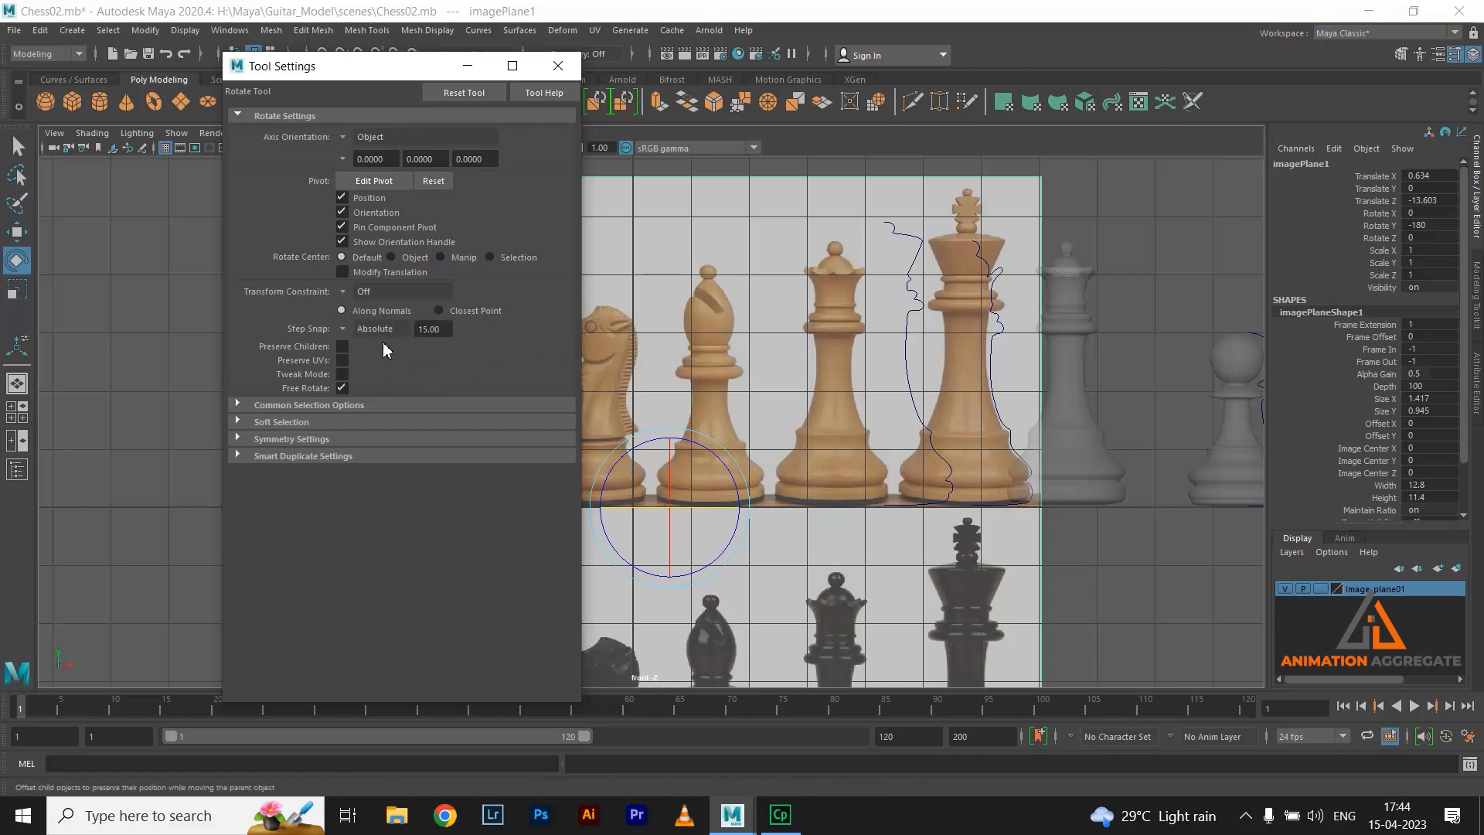
pyautogui.press('j')
pyautogui.click(558, 65)
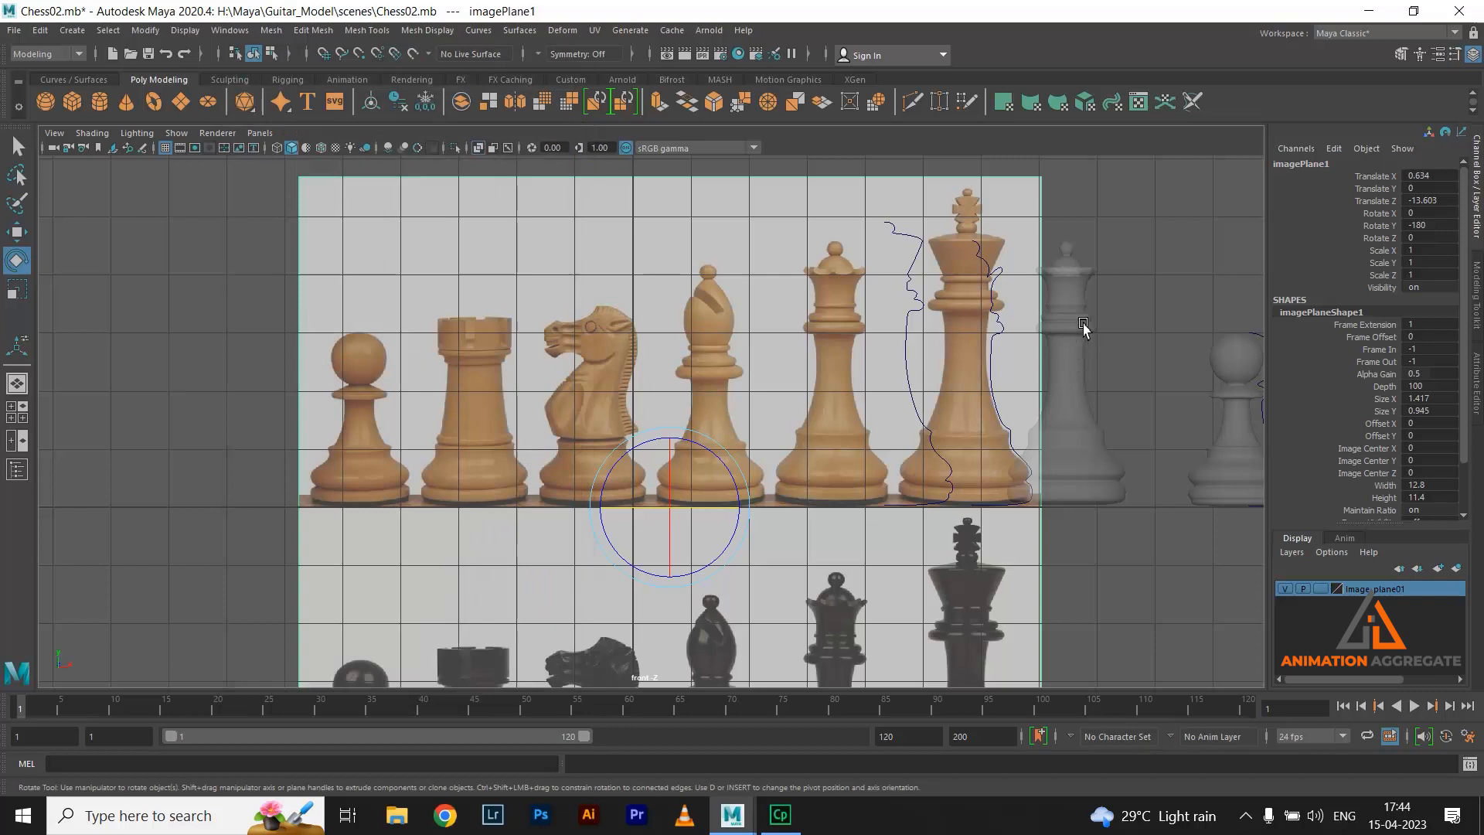
# Move the image plane to Translate X -0.658 so the bishop is centred on the origin, and set its layer to template
pyautogui.press('w')
pyautogui.moveTo(745, 506); pyautogui.dragTo(667, 484)
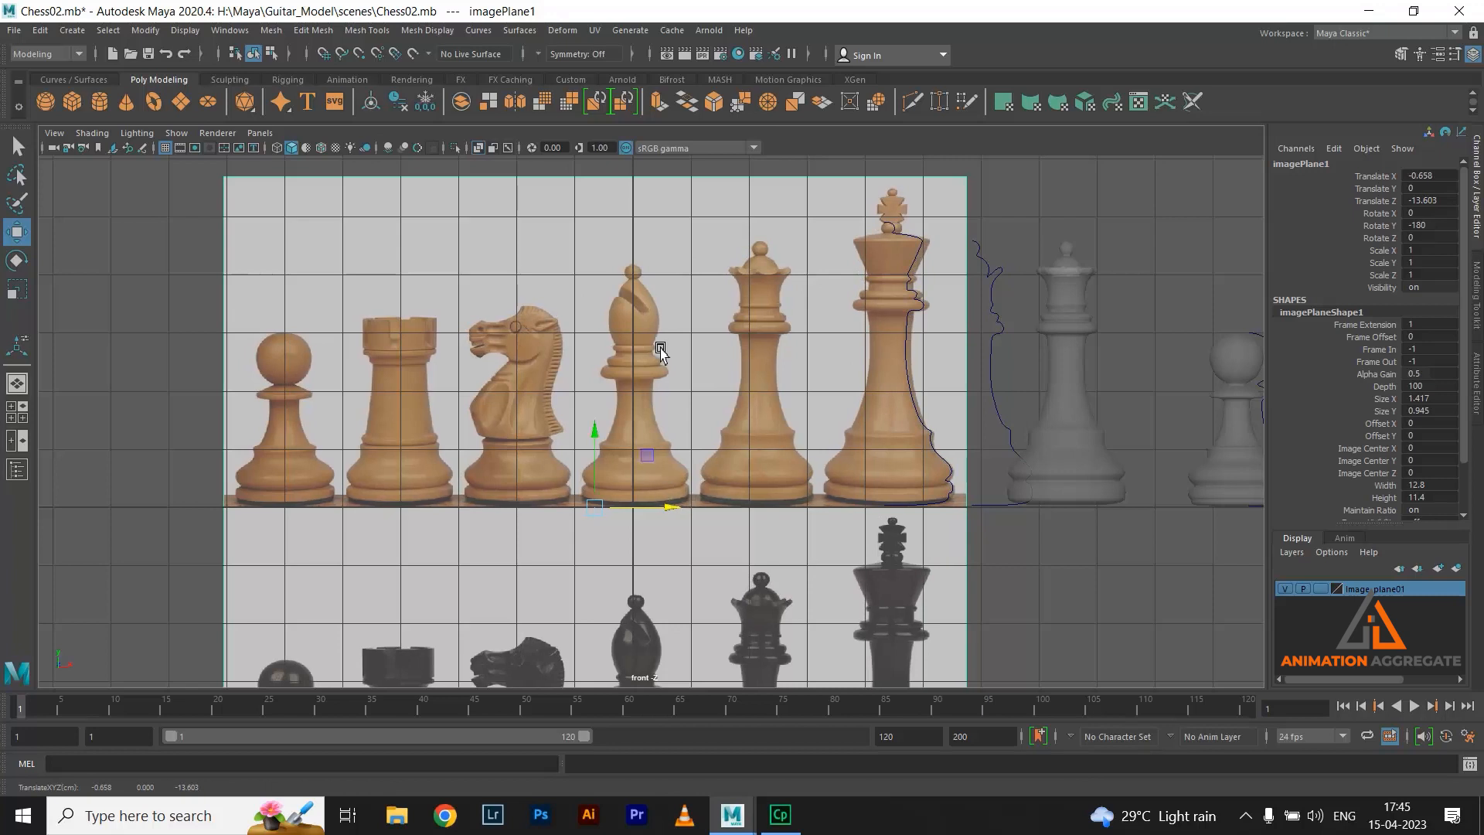
pyautogui.scroll(3, 653, 417)
pyautogui.click(1320, 589)
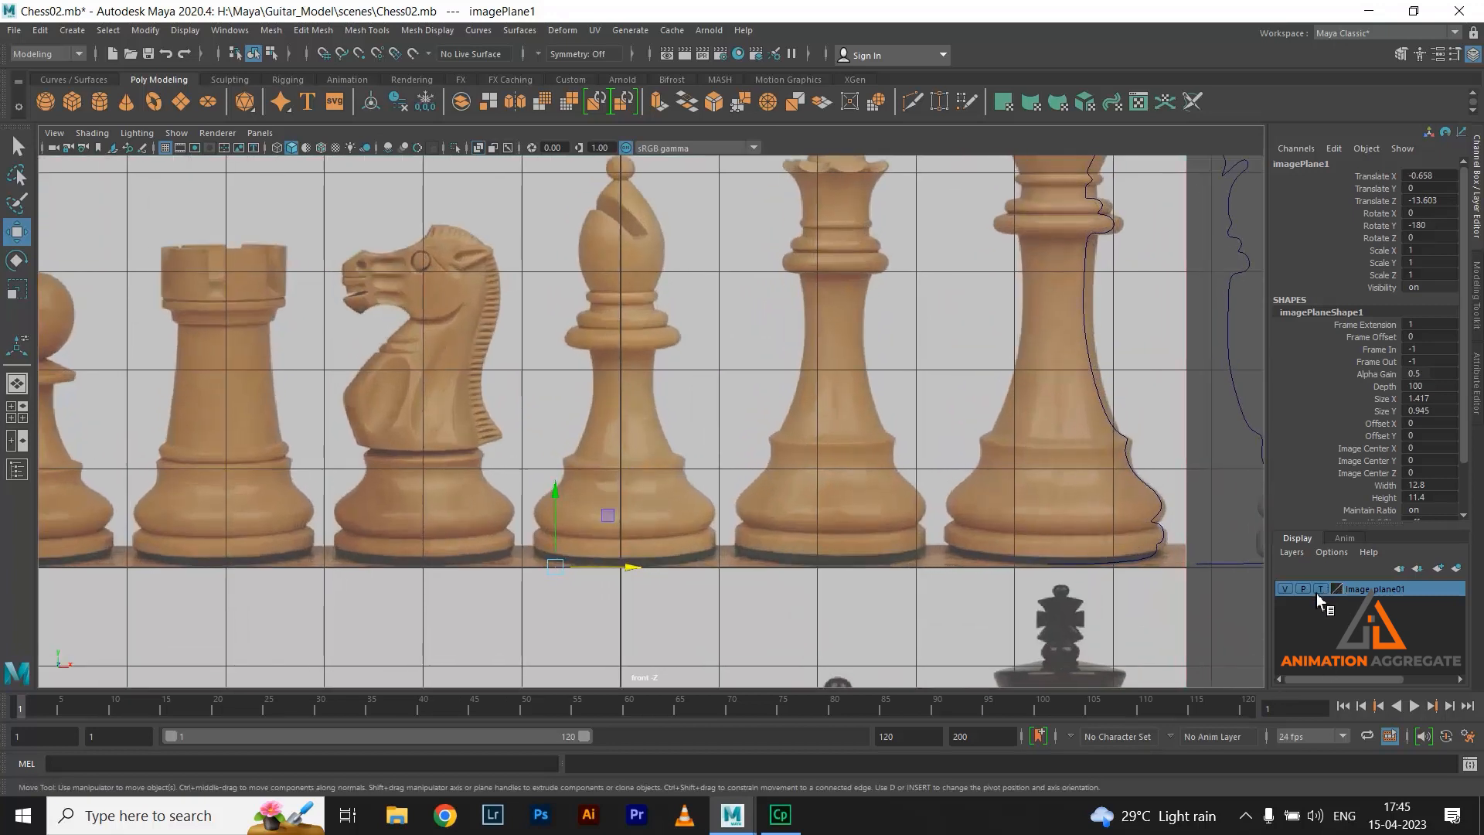
pyautogui.scroll(2, 712, 434)
pyautogui.keyDown('alt'); pyautogui.moveTo(684, 473); pyautogui.dragTo(652, 370, button='middle'); pyautogui.keyUp('alt')
pyautogui.click(713, 495)
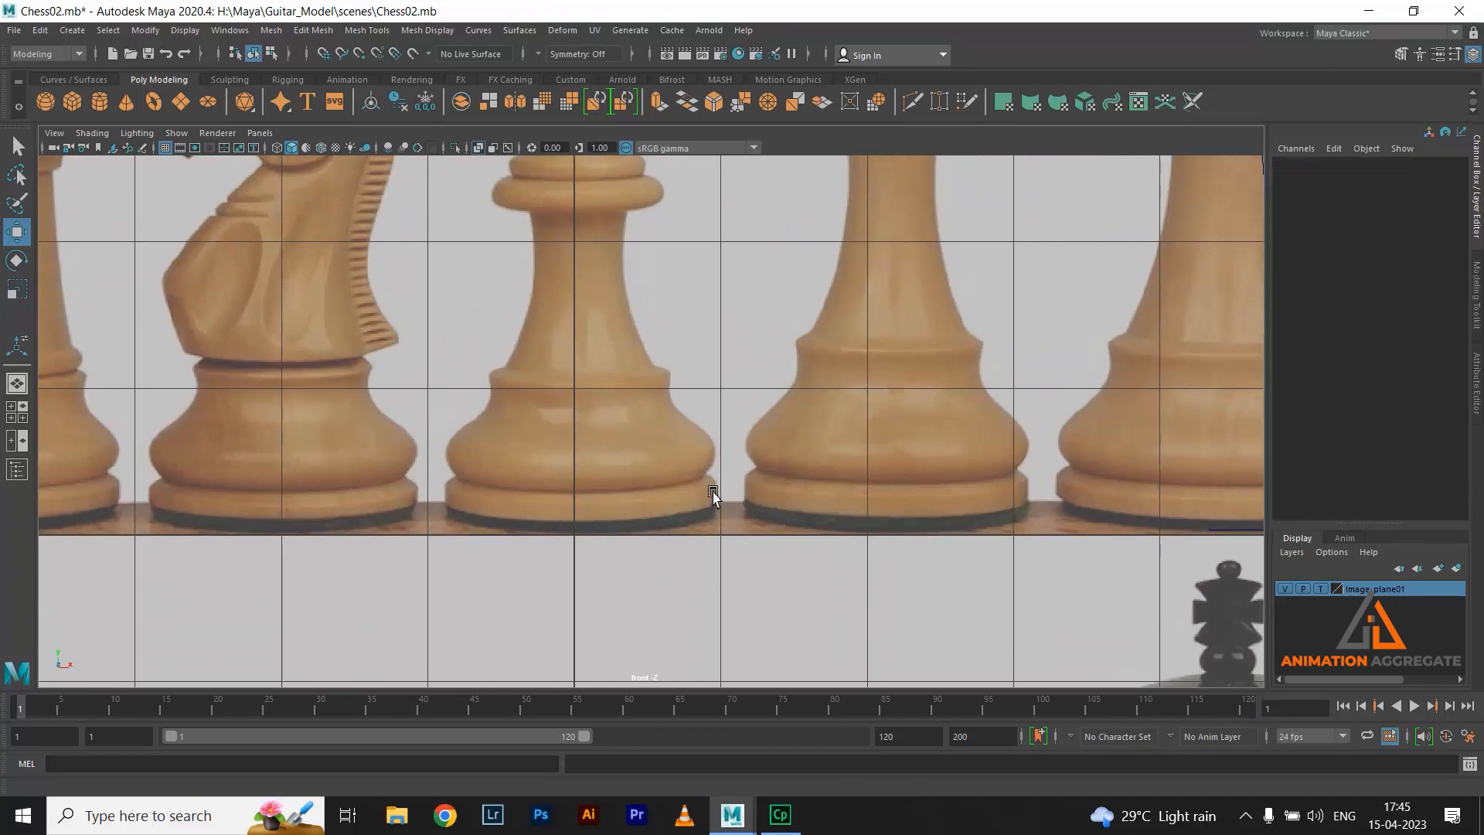
# Start an EP curve at the bishop's bottom centre and trace its underside out to the lower corner of the base
pyautogui.click(72, 30)
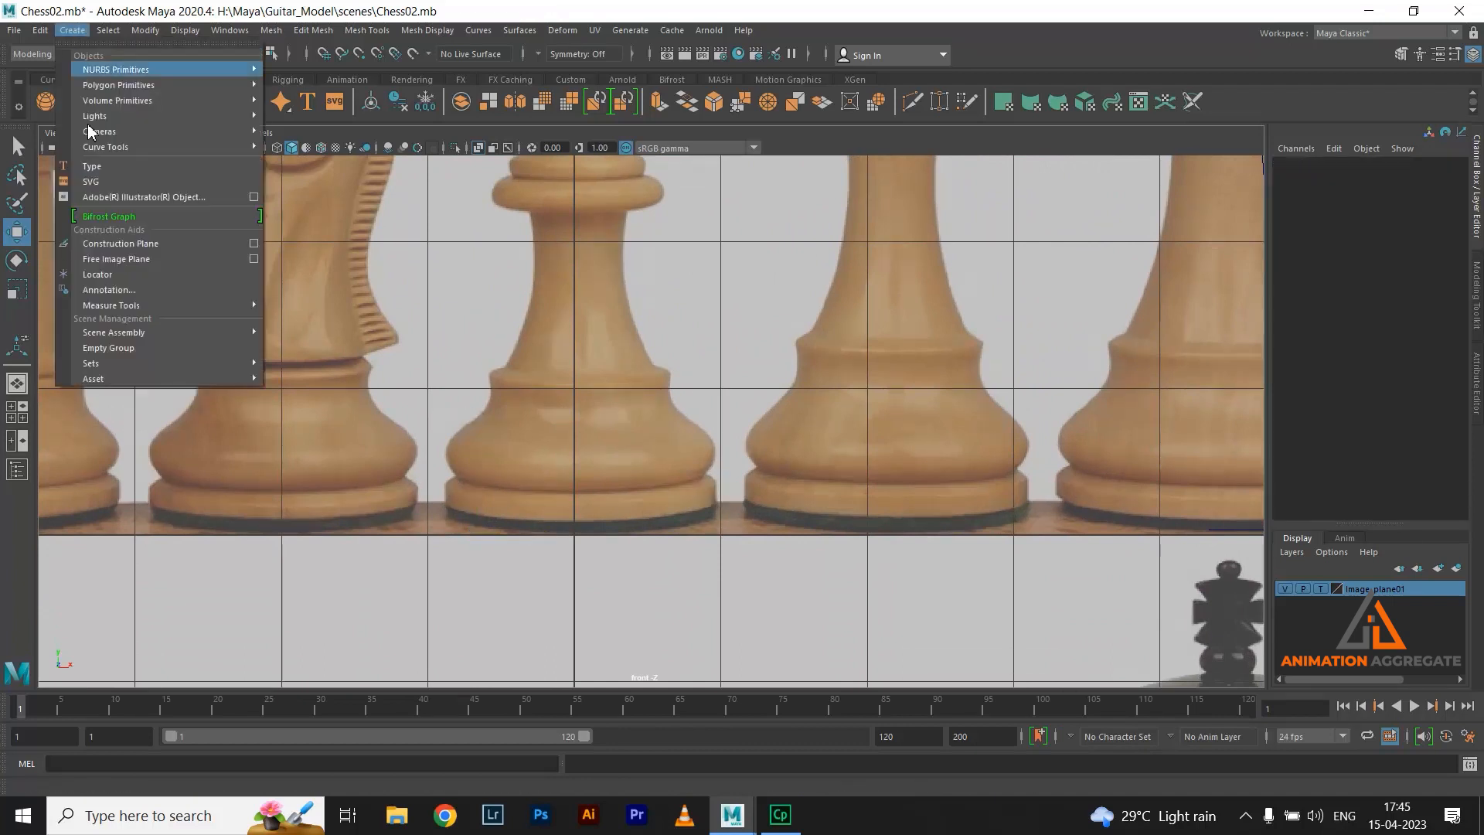
pyautogui.moveTo(249, 147)
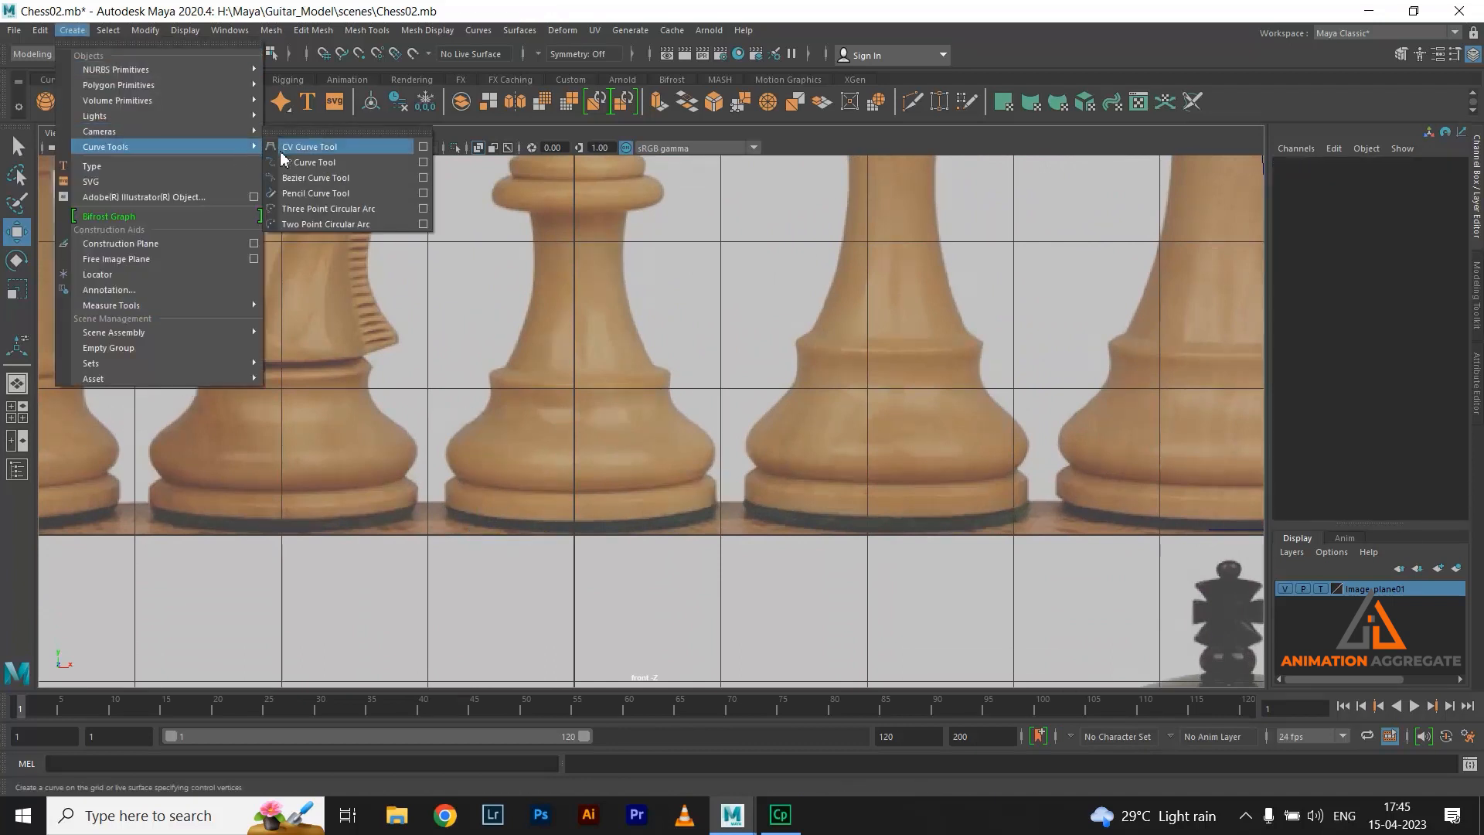
pyautogui.click(309, 163)
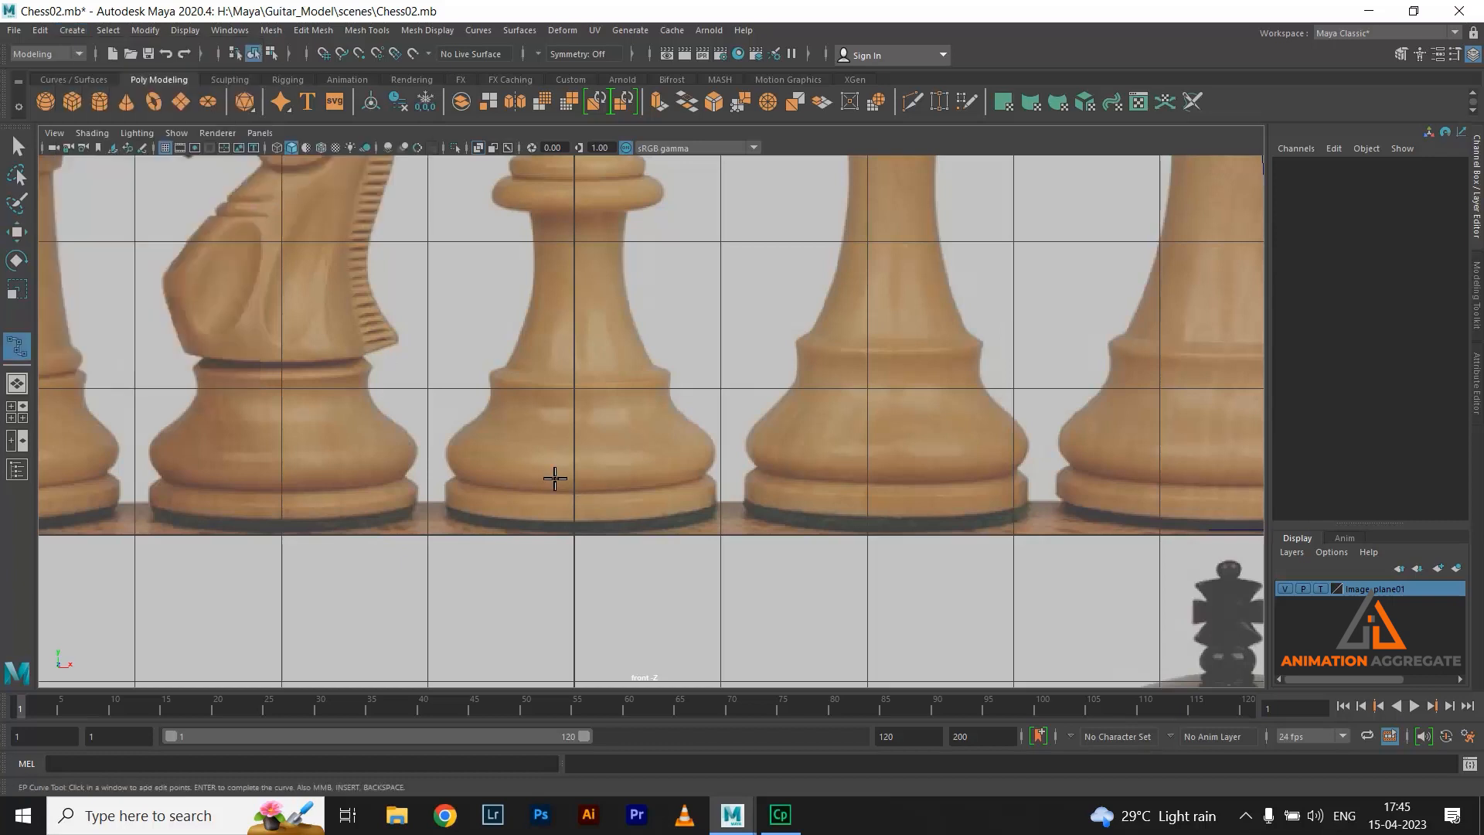
pyautogui.scroll(3, 545, 402)
pyautogui.keyDown('alt'); pyautogui.moveTo(541, 322); pyautogui.dragTo(745, 174, button='middle'); pyautogui.keyUp('alt')
pyautogui.scroll(3, 781, 464)
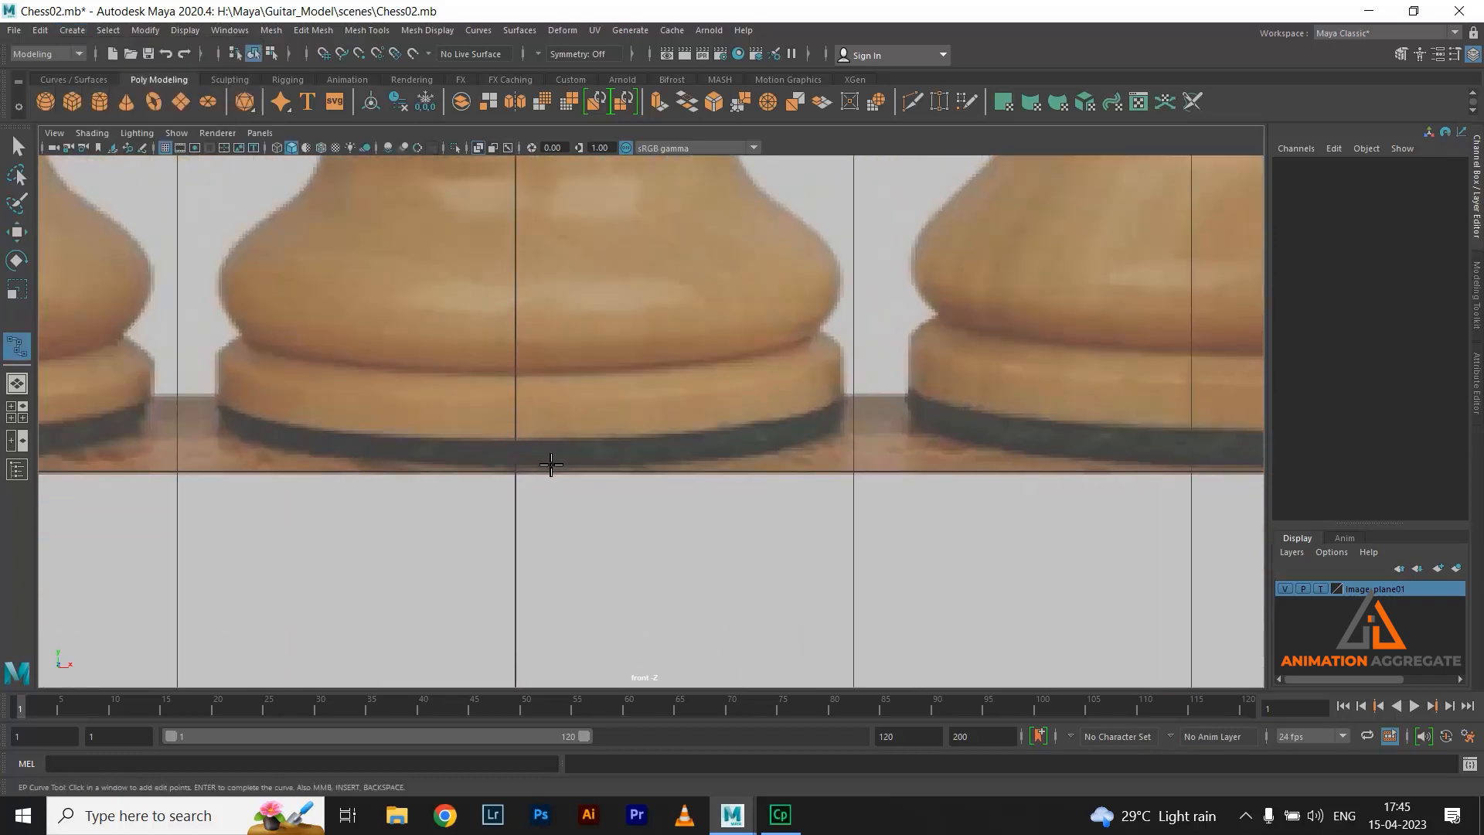
pyautogui.click(517, 467)
pyautogui.click(648, 461)
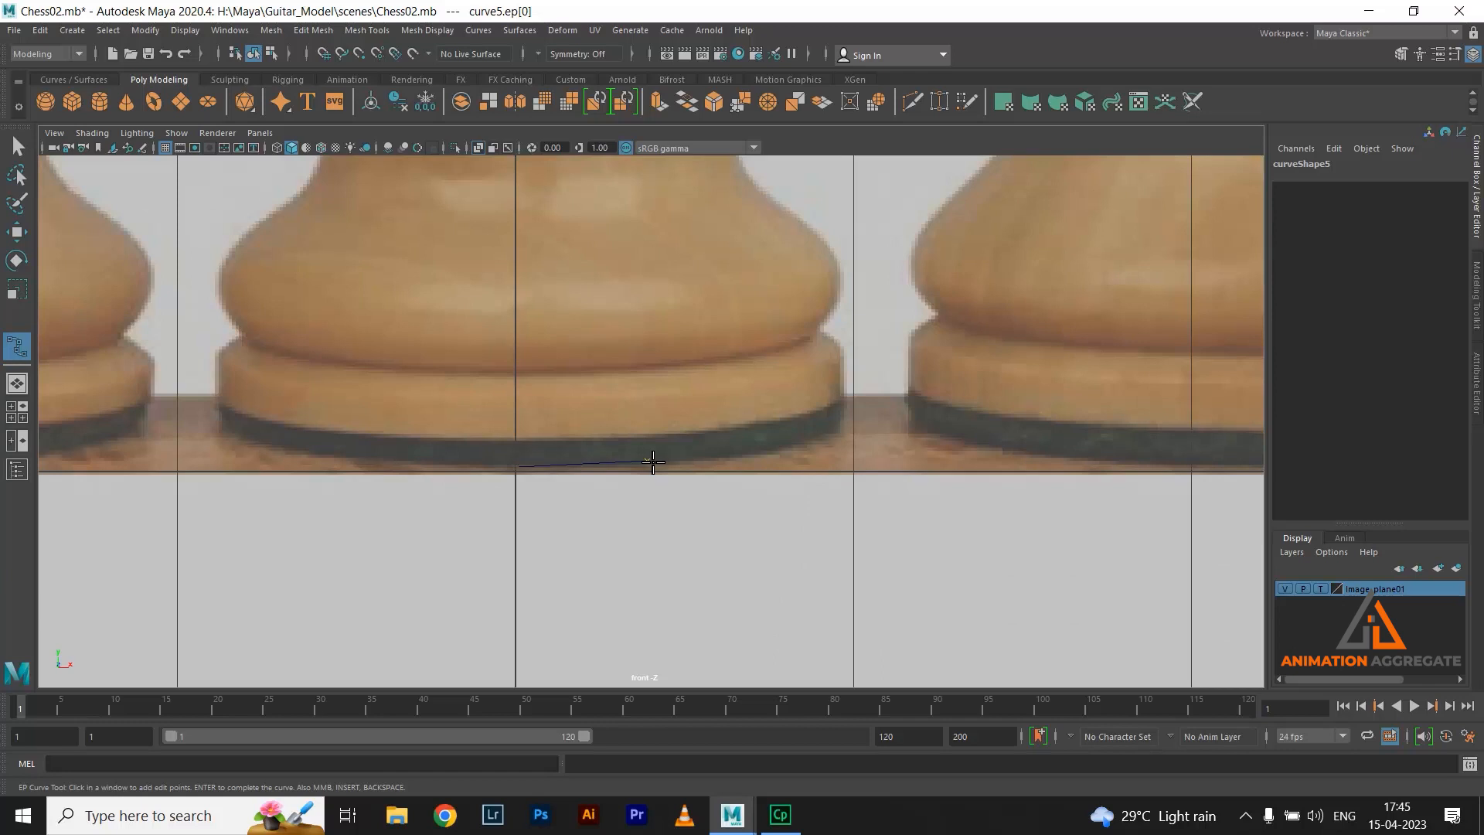
pyautogui.click(817, 434)
pyautogui.click(842, 421)
# Continue the EP curve up the bishop's base rim, around the rounded bulge and over the shoulder ridge
pyautogui.click(845, 352)
pyautogui.click(814, 334)
pyautogui.click(844, 287)
pyautogui.click(813, 232)
pyautogui.keyDown('alt'); pyautogui.moveTo(803, 244); pyautogui.dragTo(849, 368, button='middle'); pyautogui.keyUp('alt')
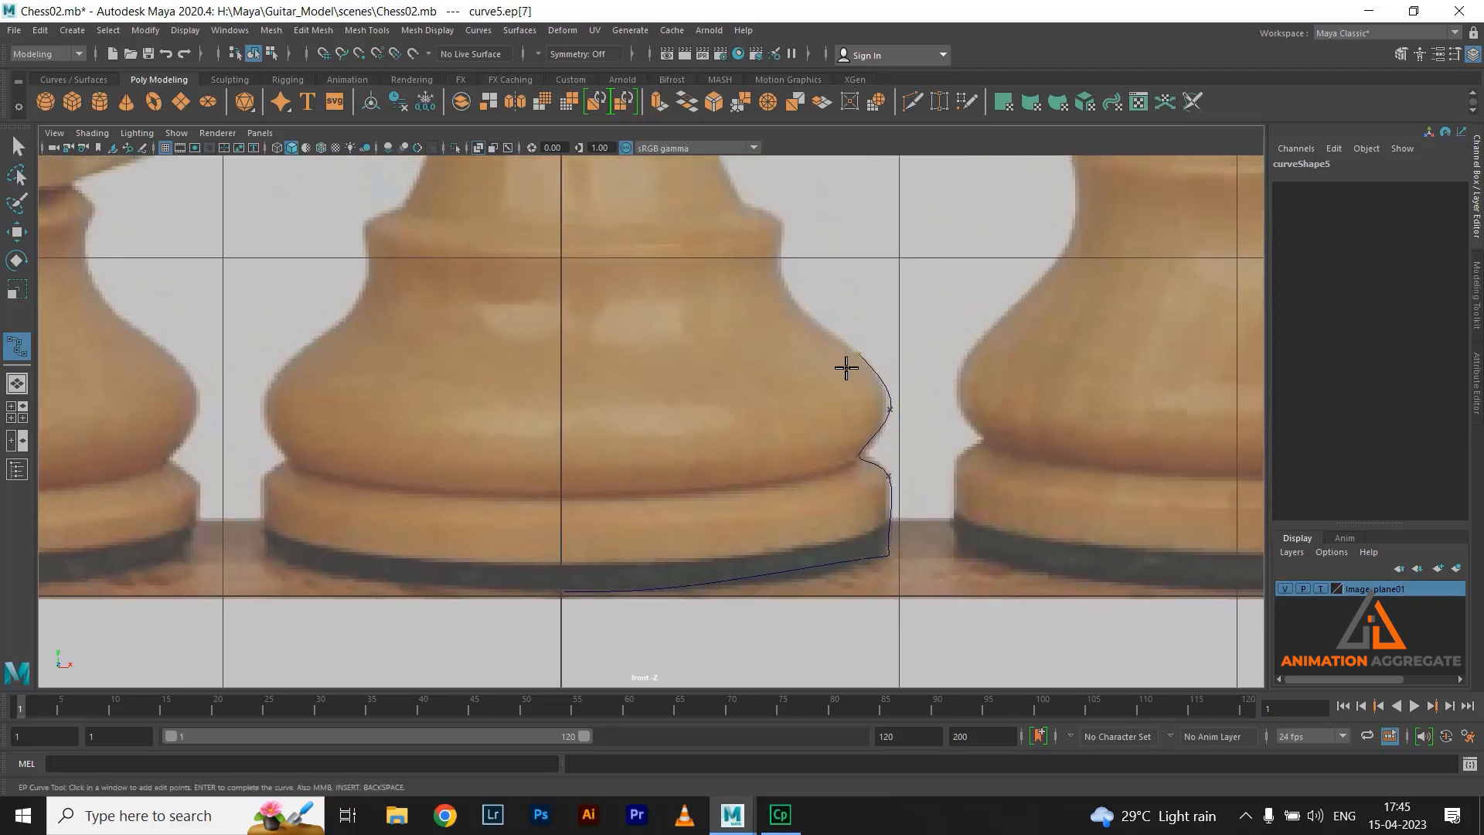
pyautogui.click(800, 313)
pyautogui.click(781, 251)
pyautogui.click(782, 226)
pyautogui.click(743, 204)
# Continue the EP curve up the bishop's concave stem and around the wide lower collar ring
pyautogui.keyDown('alt'); pyautogui.moveTo(855, 229); pyautogui.dragTo(906, 468, button='middle'); pyautogui.keyUp('alt')
pyautogui.click(731, 296)
pyautogui.keyDown('alt'); pyautogui.moveTo(752, 218); pyautogui.dragTo(766, 414, button='middle'); pyautogui.keyUp('alt')
pyautogui.click(741, 371)
pyautogui.click(750, 312)
pyautogui.click(798, 301)
pyautogui.click(829, 278)
pyautogui.click(818, 241)
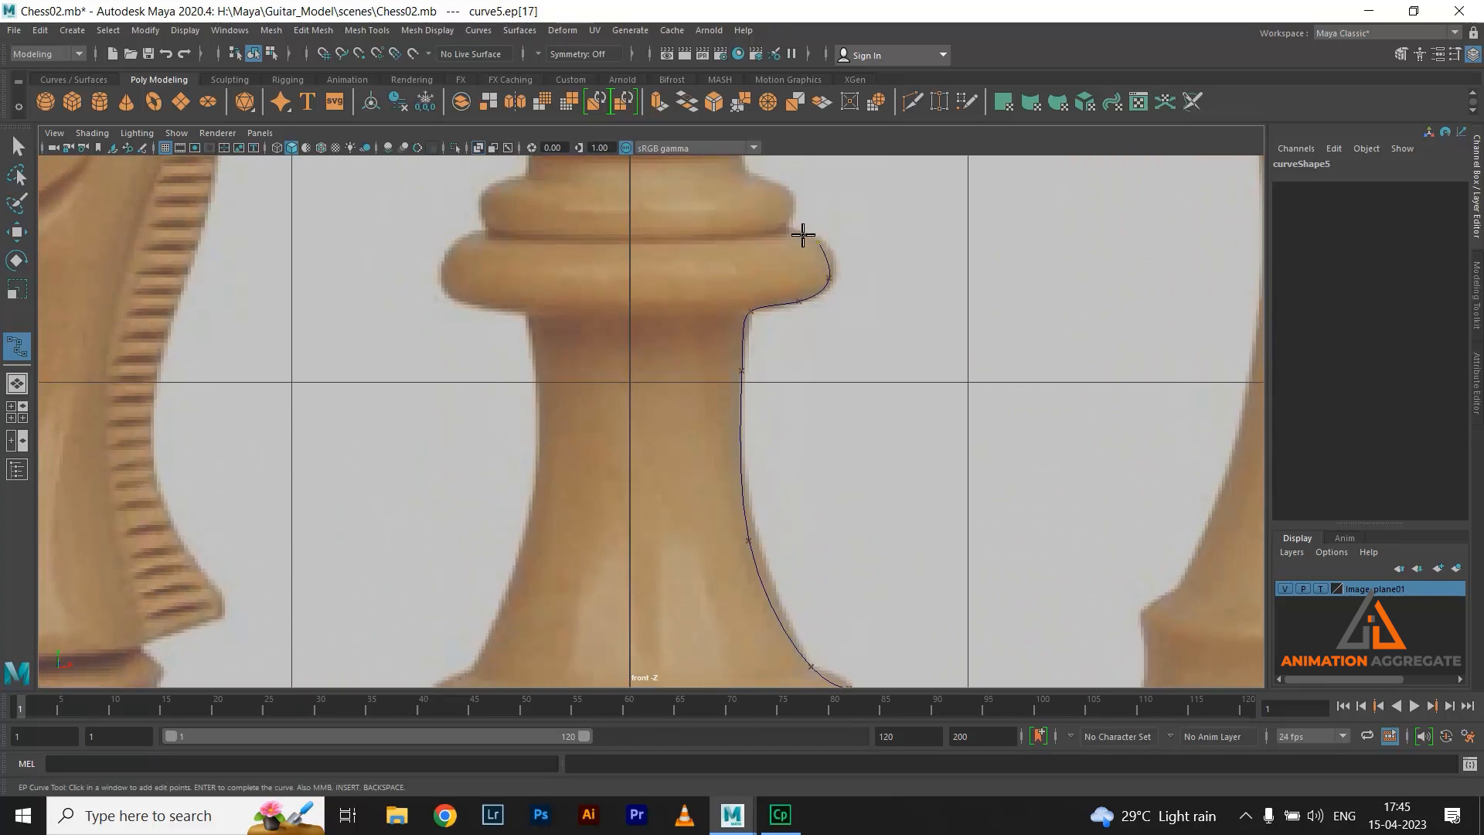
# Continue the EP curve around the bishop's second collar ring to the base of the neck above it
pyautogui.click(788, 230)
pyautogui.click(790, 210)
pyautogui.click(783, 182)
pyautogui.click(747, 176)
pyautogui.keyDown('alt'); pyautogui.moveTo(841, 228); pyautogui.dragTo(805, 477, button='middle'); pyautogui.keyUp('alt')
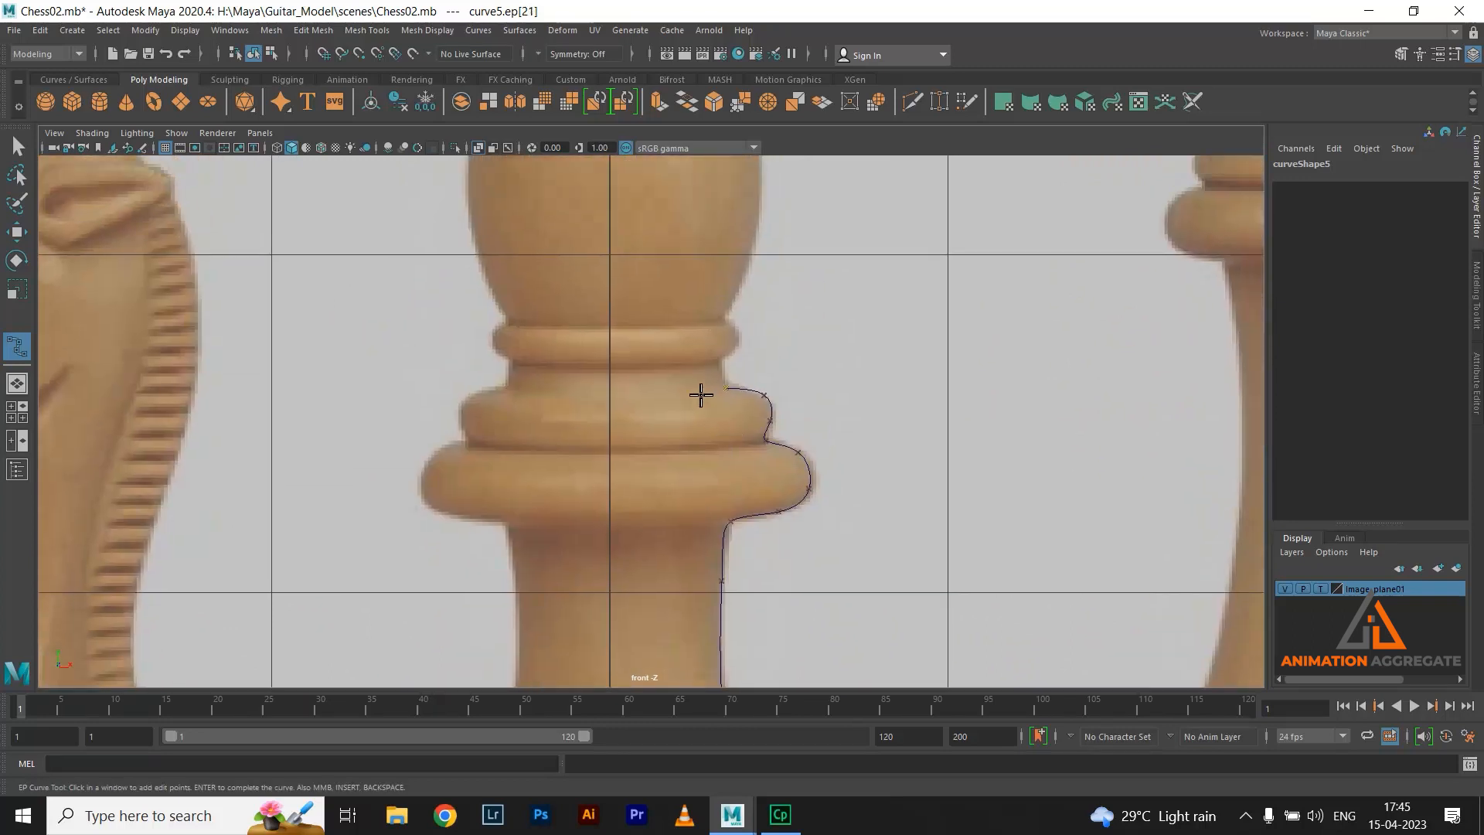
# Continue the EP curve around the small ring under the bishop's head and up the head's outer side
pyautogui.click(722, 369)
pyautogui.click(742, 344)
pyautogui.keyDown('alt'); pyautogui.moveTo(851, 326); pyautogui.dragTo(804, 460, button='middle'); pyautogui.keyUp('alt')
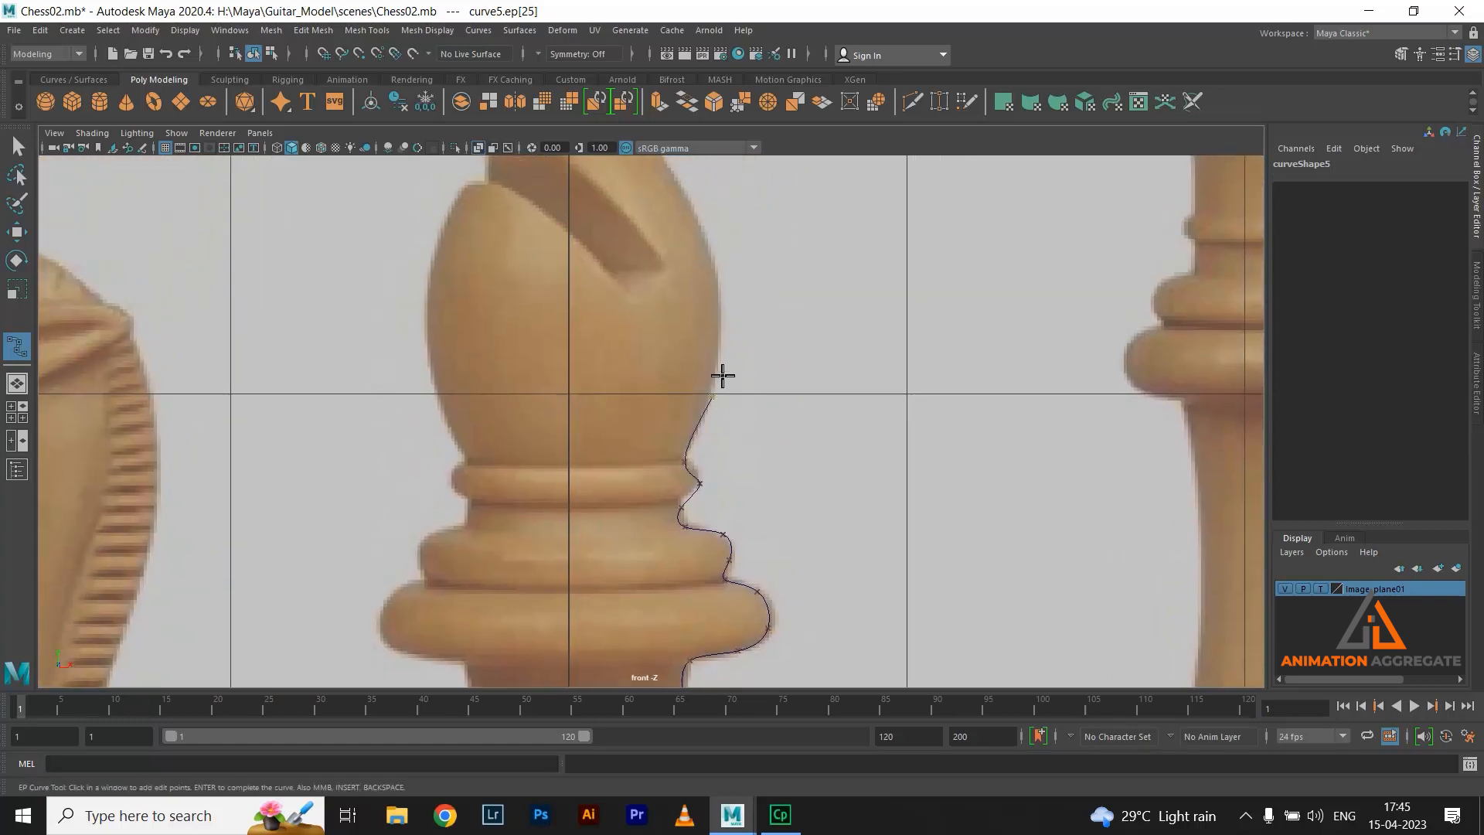
pyautogui.keyDown('alt'); pyautogui.moveTo(733, 268); pyautogui.dragTo(757, 410, button='middle'); pyautogui.keyUp('alt')
pyautogui.click(720, 340)
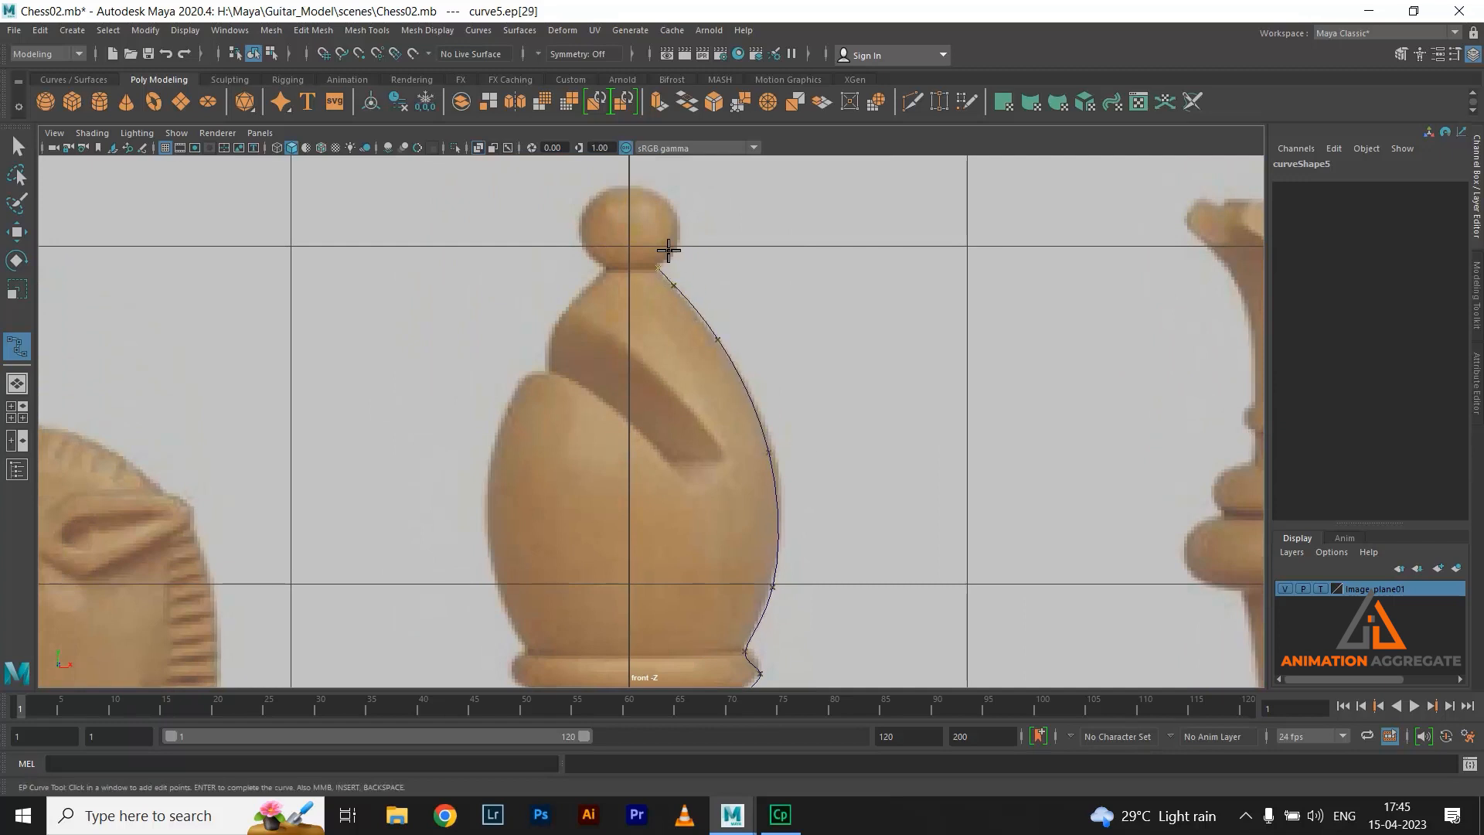
# Replace the last point at the neck, trace the finial ball up to its top centre, and finish the EP curve
pyautogui.keyDown('alt'); pyautogui.moveTo(584, 257); pyautogui.dragTo(646, 302, button='right'); pyautogui.keyUp('alt')
pyautogui.keyDown('alt'); pyautogui.moveTo(647, 301); pyautogui.dragTo(768, 586, button='middle'); pyautogui.keyUp('alt')
pyautogui.keyDown('alt'); pyautogui.moveTo(613, 391); pyautogui.dragTo(673, 421, button='right'); pyautogui.keyUp('alt')
pyautogui.hotkey('ctrl', 'z')
pyautogui.click(847, 412)
pyautogui.click(910, 357)
pyautogui.click(900, 251)
pyautogui.click(850, 207)
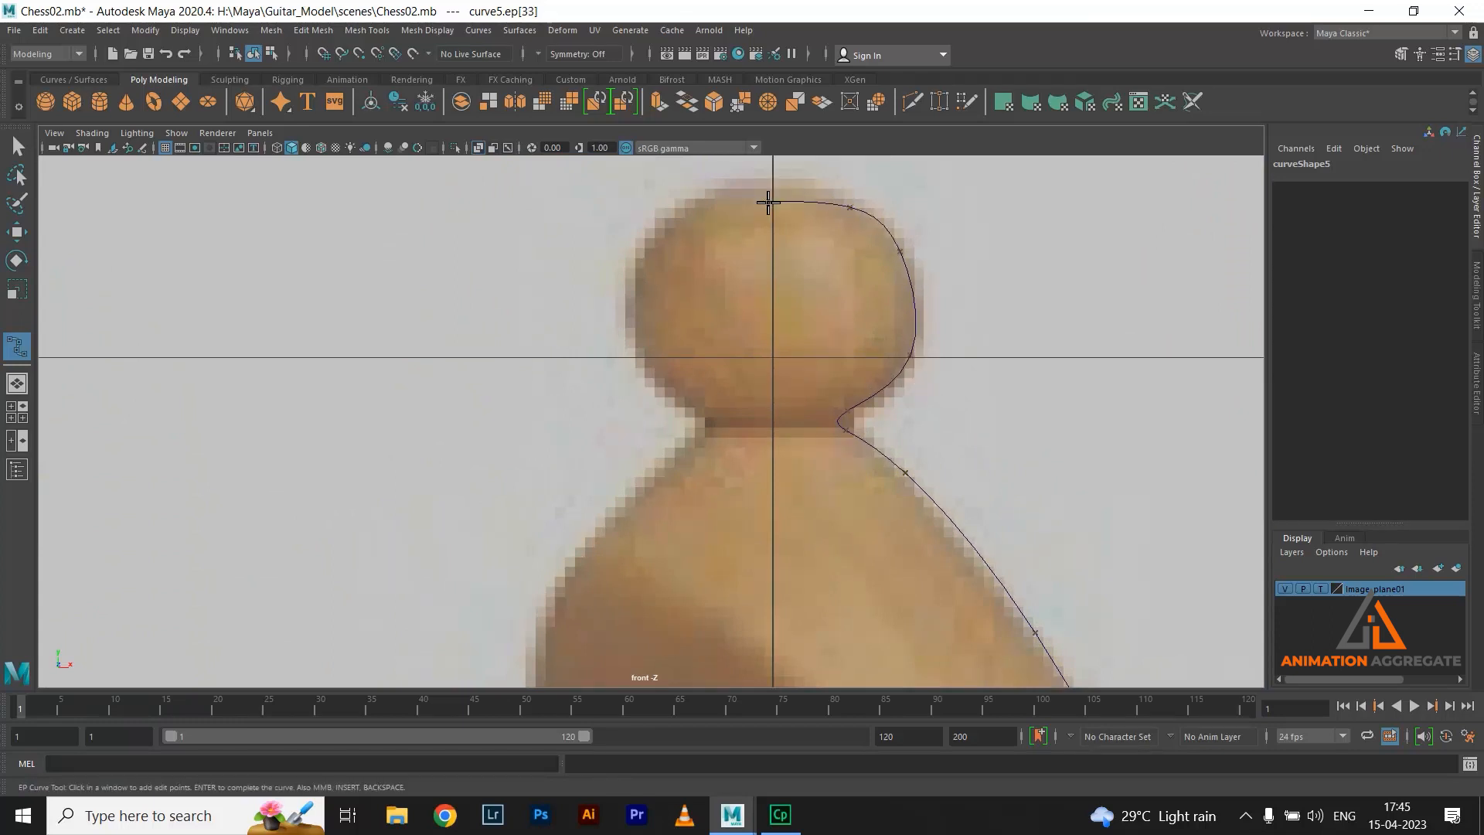
pyautogui.press('w')
# Show the curve's control vertices, raise the top two to the ball's upper edge and shift the end vertex towards the centre line
pyautogui.moveTo(841, 209); pyautogui.dragTo(781, 204, button='right')
pyautogui.keyDown('alt'); pyautogui.moveTo(782, 232); pyautogui.dragTo(757, 395, button='middle'); pyautogui.keyUp('alt')
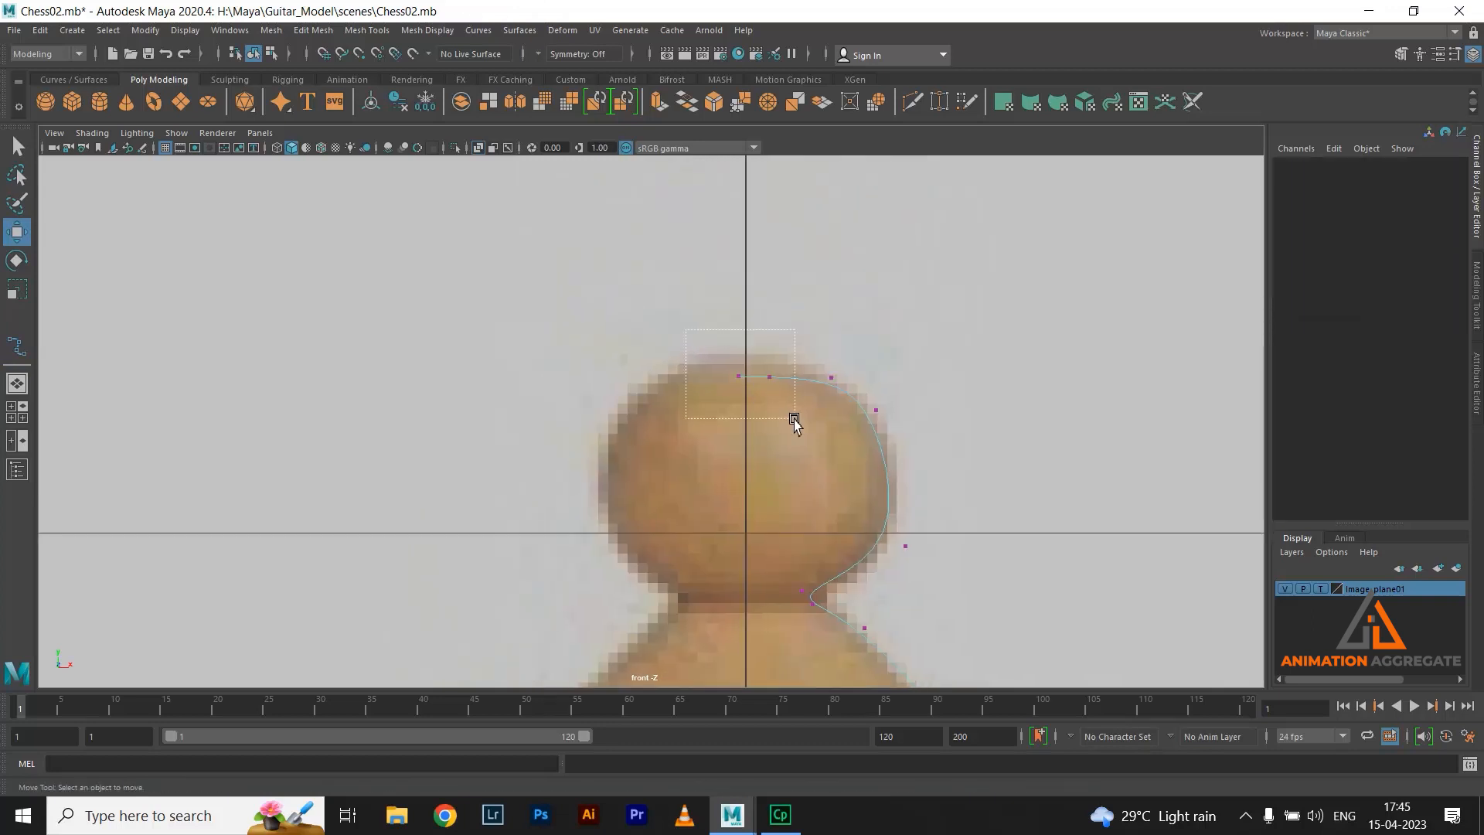
pyautogui.moveTo(795, 418); pyautogui.dragTo(795, 418)
pyautogui.moveTo(755, 308); pyautogui.dragTo(754, 289)
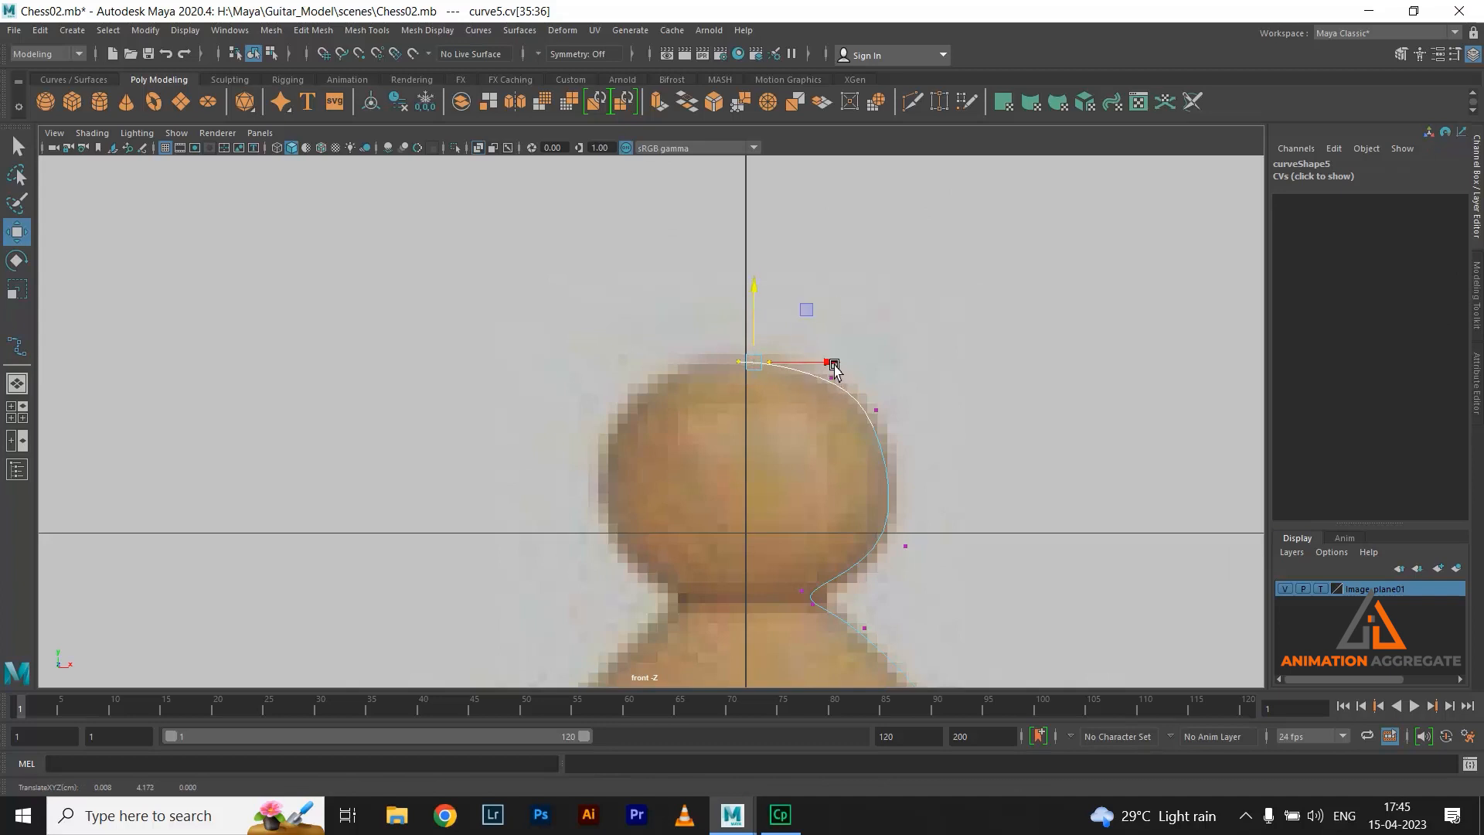
pyautogui.scroll(4, 825, 425)
pyautogui.moveTo(787, 375); pyautogui.dragTo(804, 372)
pyautogui.click(855, 330)
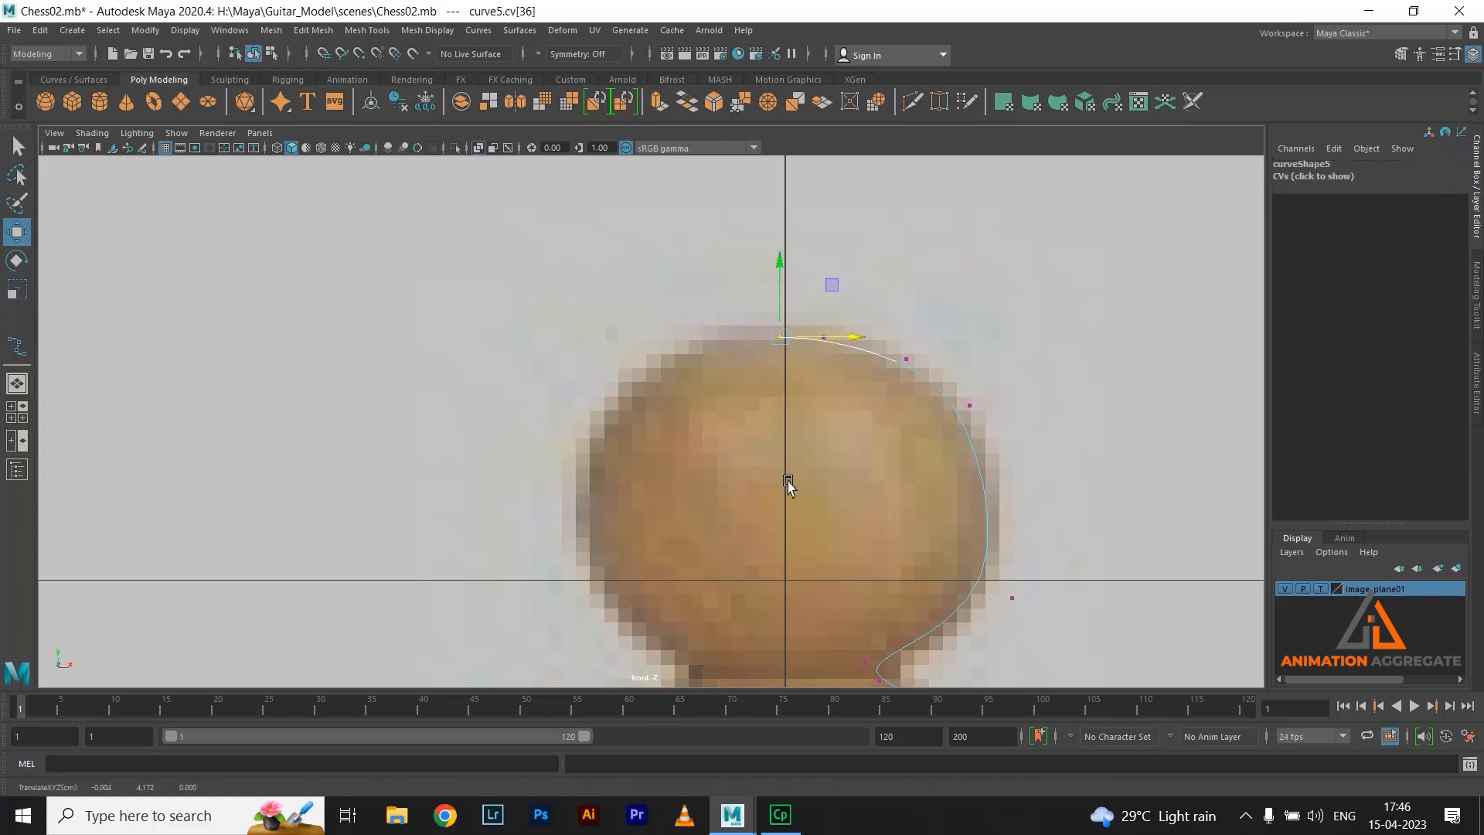
# Adjust the control vertices along the ball's top and outer side to match its round outline in the reference image
pyautogui.scroll(2, 1048, 319)
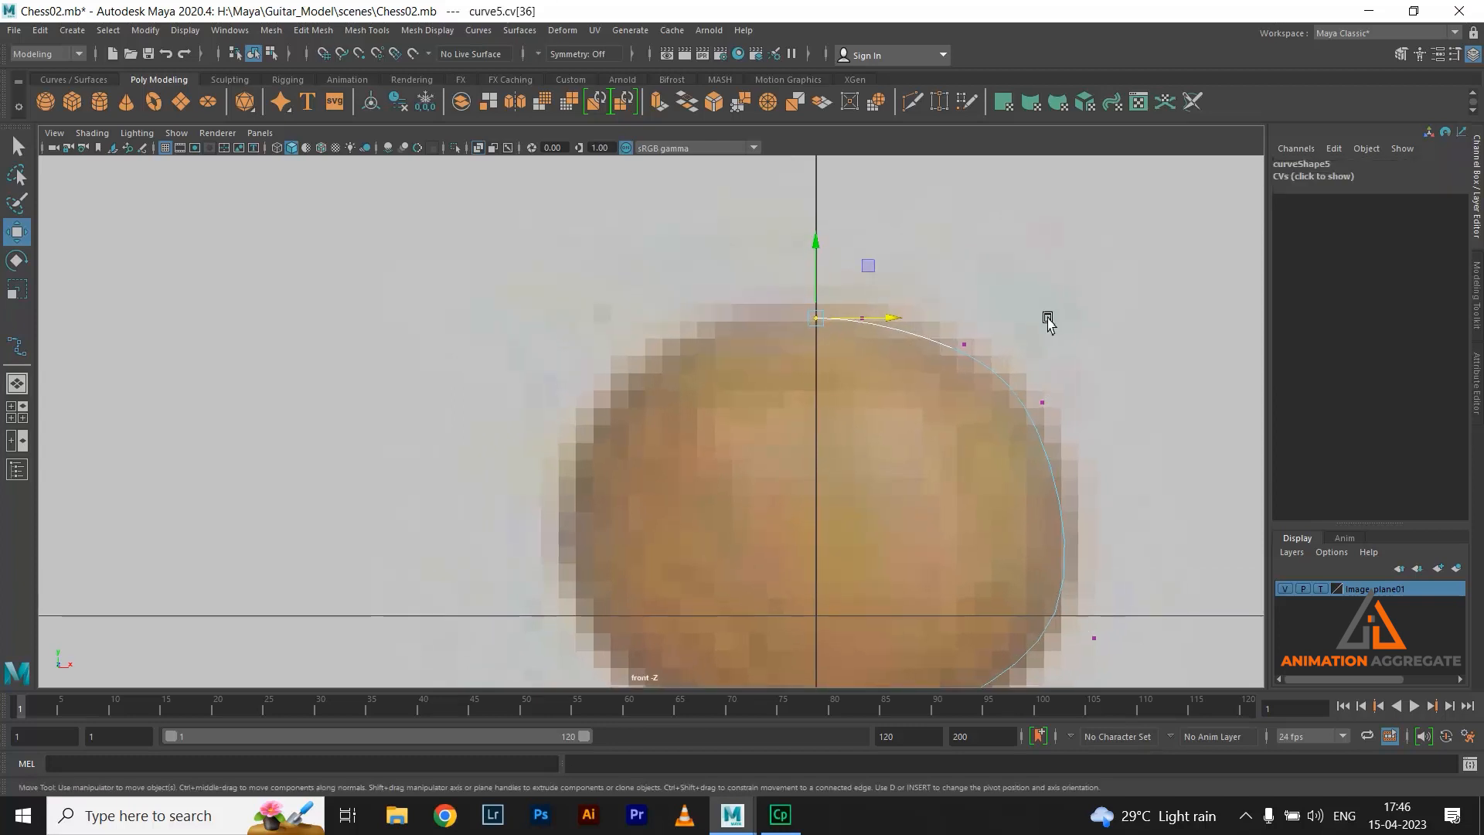
pyautogui.click(1046, 226)
pyautogui.click(875, 319)
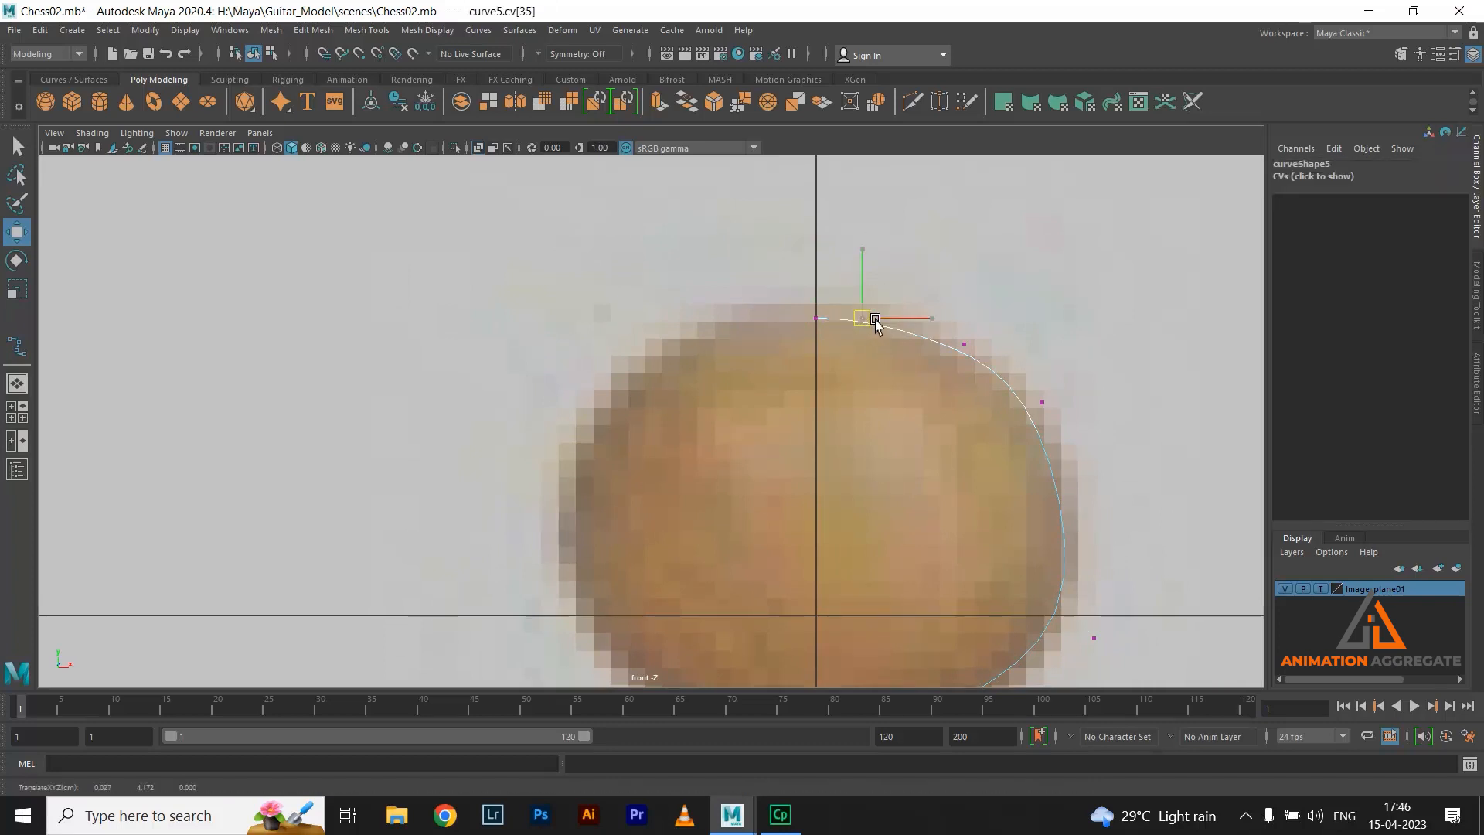
pyautogui.click(964, 345)
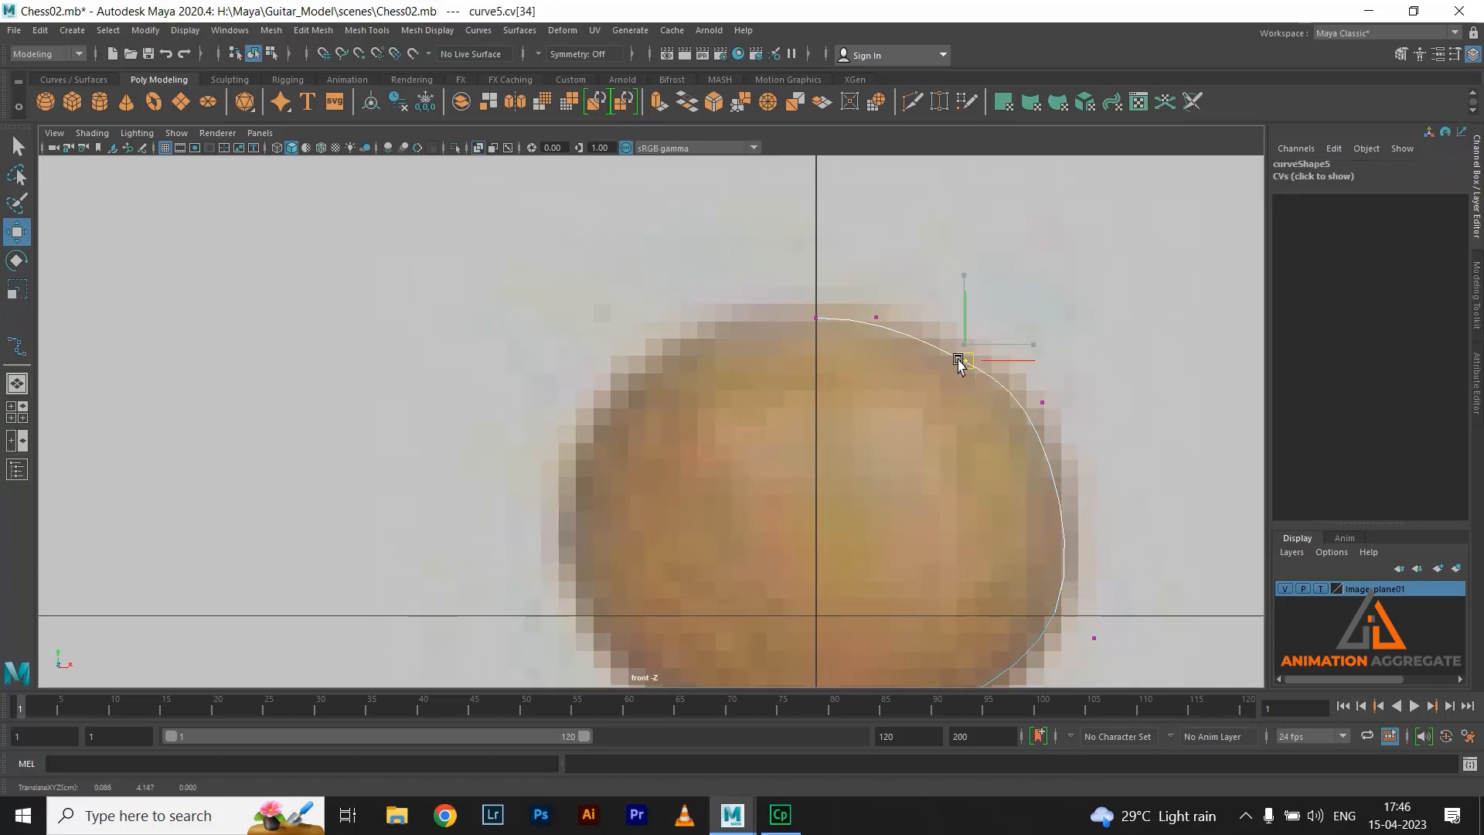
pyautogui.click(1094, 638)
pyautogui.moveTo(1095, 639); pyautogui.dragTo(1097, 596)
pyautogui.keyDown('alt'); pyautogui.moveTo(1049, 462); pyautogui.dragTo(1011, 276, button='middle'); pyautogui.keyUp('alt')
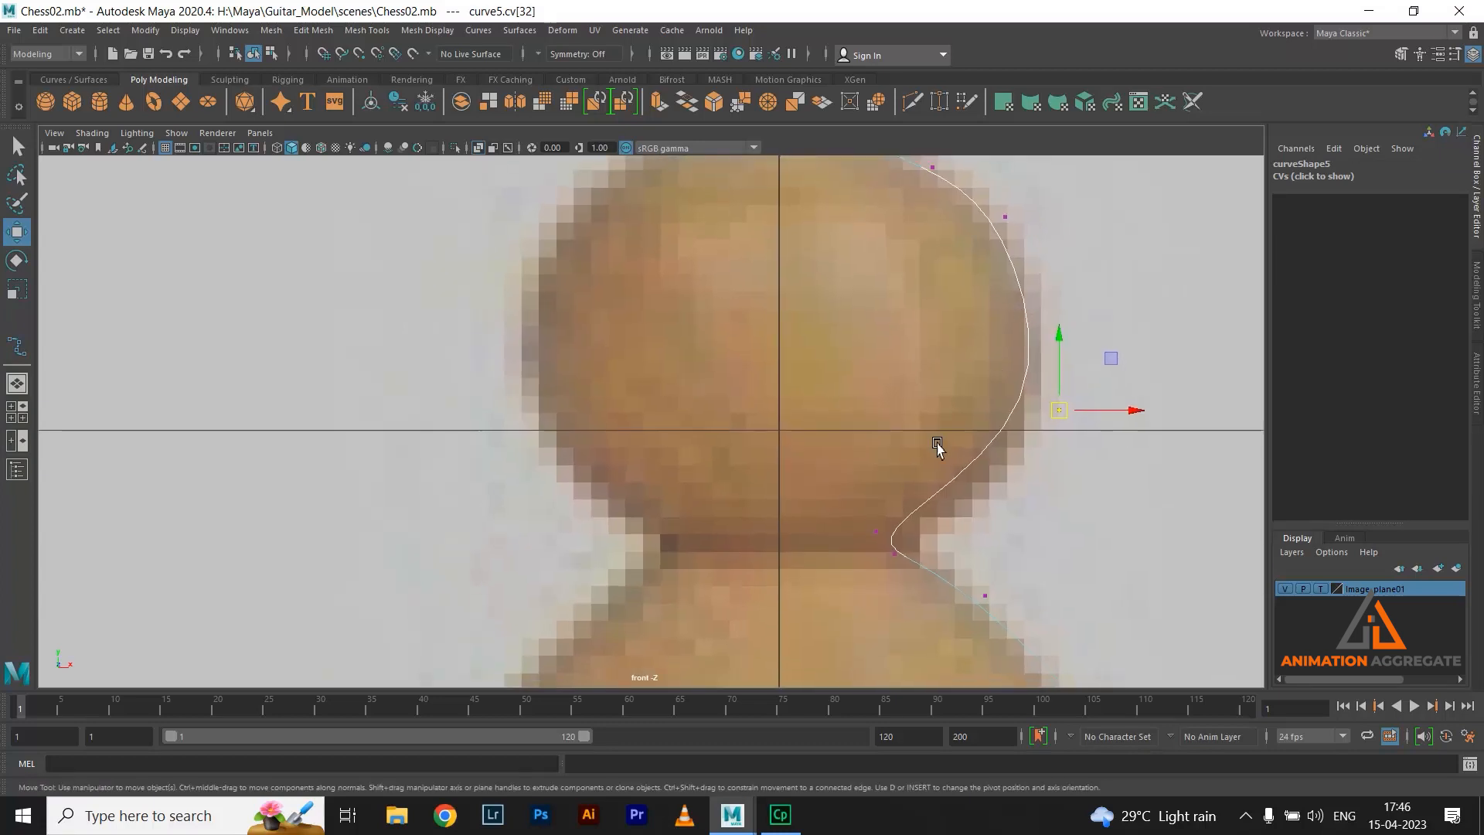
# Reposition the control vertices at the neck below the ball and along the head's upper slope to match the reference
pyautogui.moveTo(907, 573)
pyautogui.mouseDown()
pyautogui.moveTo(879, 510)
pyautogui.moveTo(892, 569)
pyautogui.mouseUp()
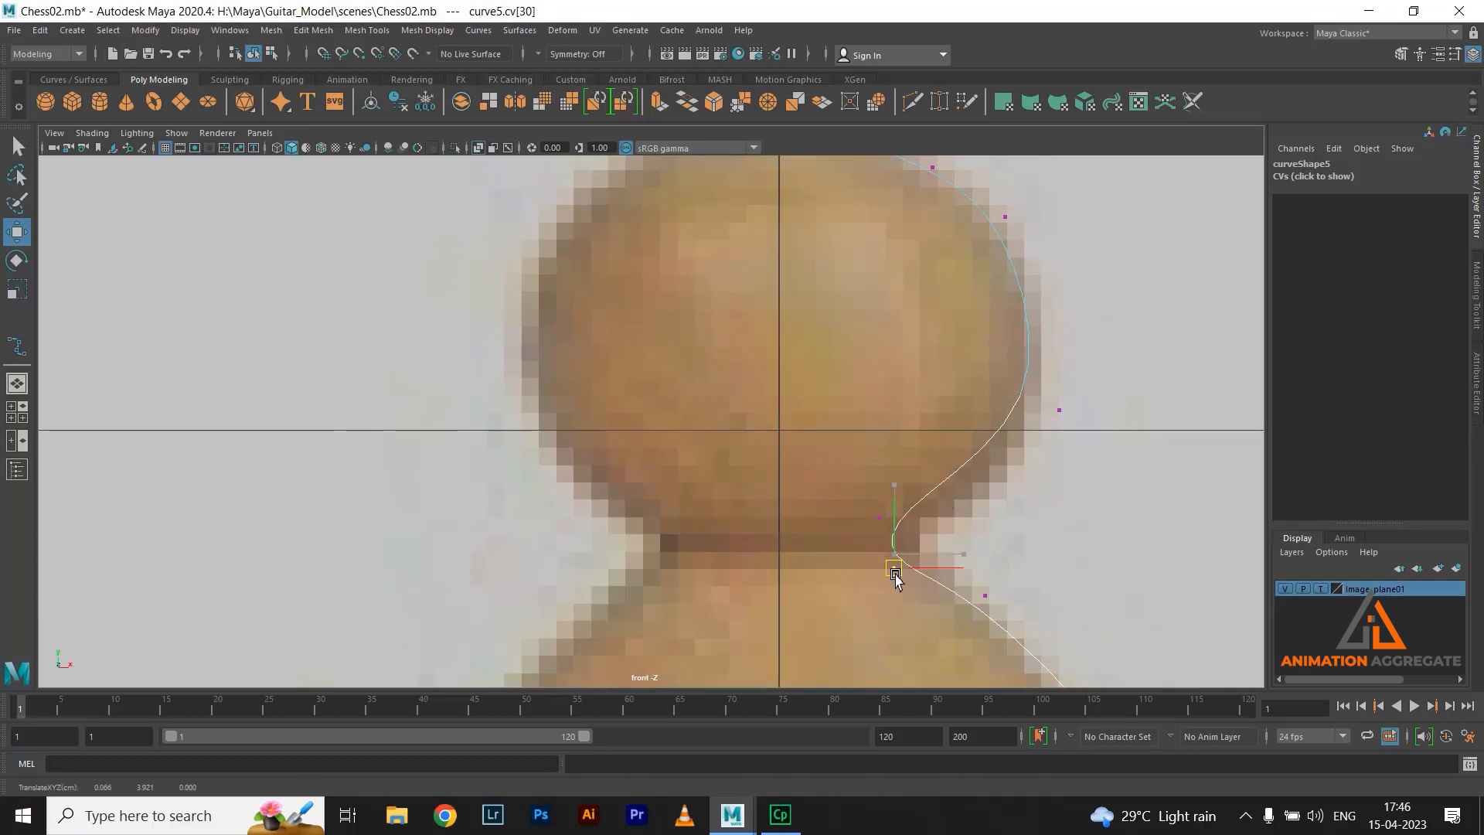
pyautogui.keyDown('alt'); pyautogui.moveTo(1011, 579); pyautogui.dragTo(922, 392, button='middle'); pyautogui.keyUp('alt')
pyautogui.moveTo(928, 391); pyautogui.dragTo(921, 447)
pyautogui.keyDown('alt'); pyautogui.moveTo(1004, 539); pyautogui.dragTo(951, 341, button='middle'); pyautogui.keyUp('alt')
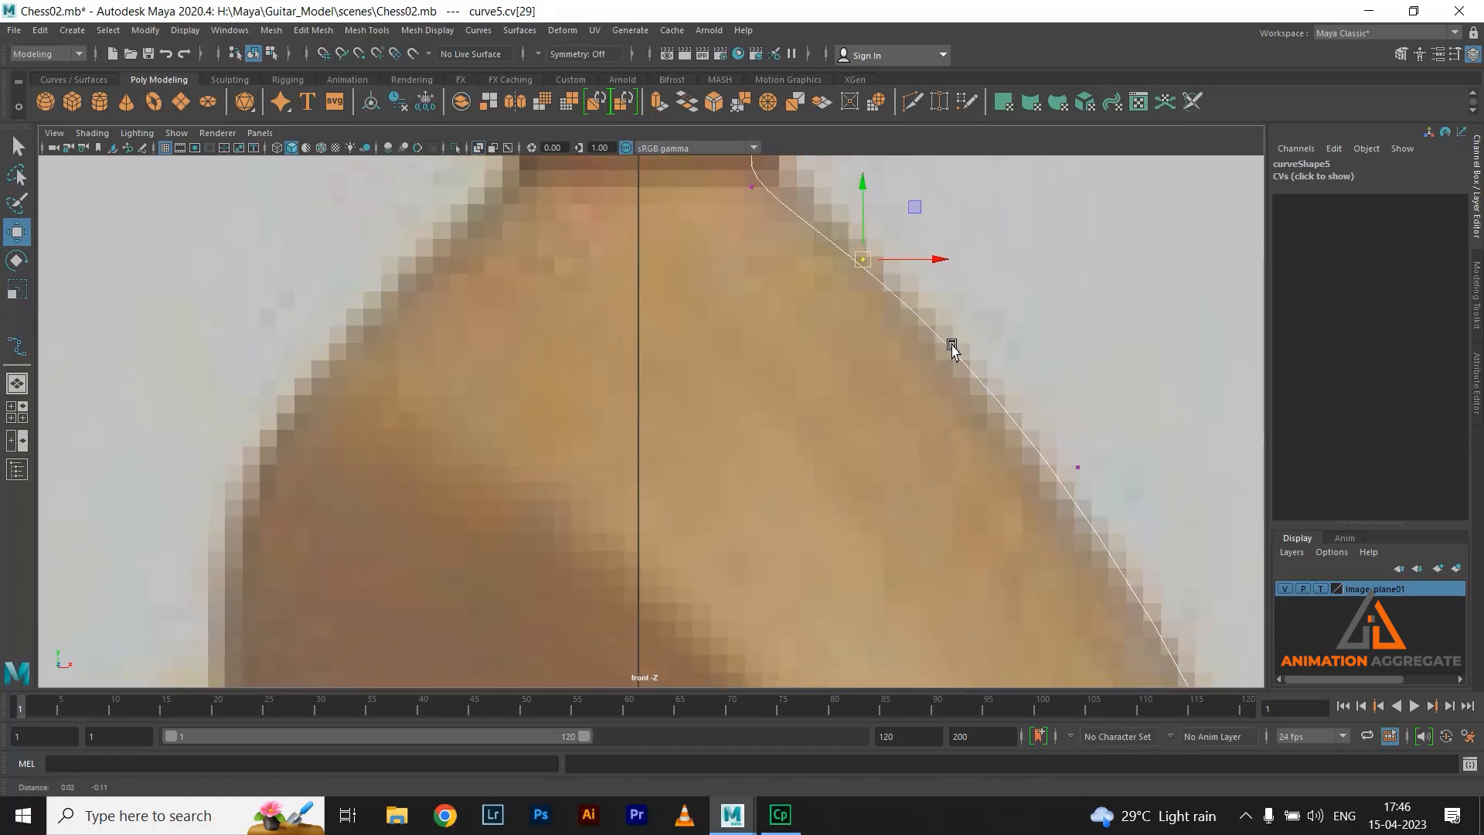
pyautogui.moveTo(1086, 480); pyautogui.dragTo(1080, 487)
pyautogui.keyDown('alt'); pyautogui.moveTo(1086, 540); pyautogui.dragTo(984, 311, button='middle'); pyautogui.keyUp('alt')
# Adjust the control vertices along the outer side of the bishop's head to follow its bulge
pyautogui.keyDown('alt'); pyautogui.moveTo(1064, 393); pyautogui.dragTo(1014, 143, button='middle'); pyautogui.keyUp('alt')
pyautogui.press('a')
pyautogui.moveTo(1056, 322); pyautogui.dragTo(1086, 349)
pyautogui.scroll(4, 507, 357)
pyautogui.scroll(3, 557, 381)
pyautogui.scroll(5, 798, 484)
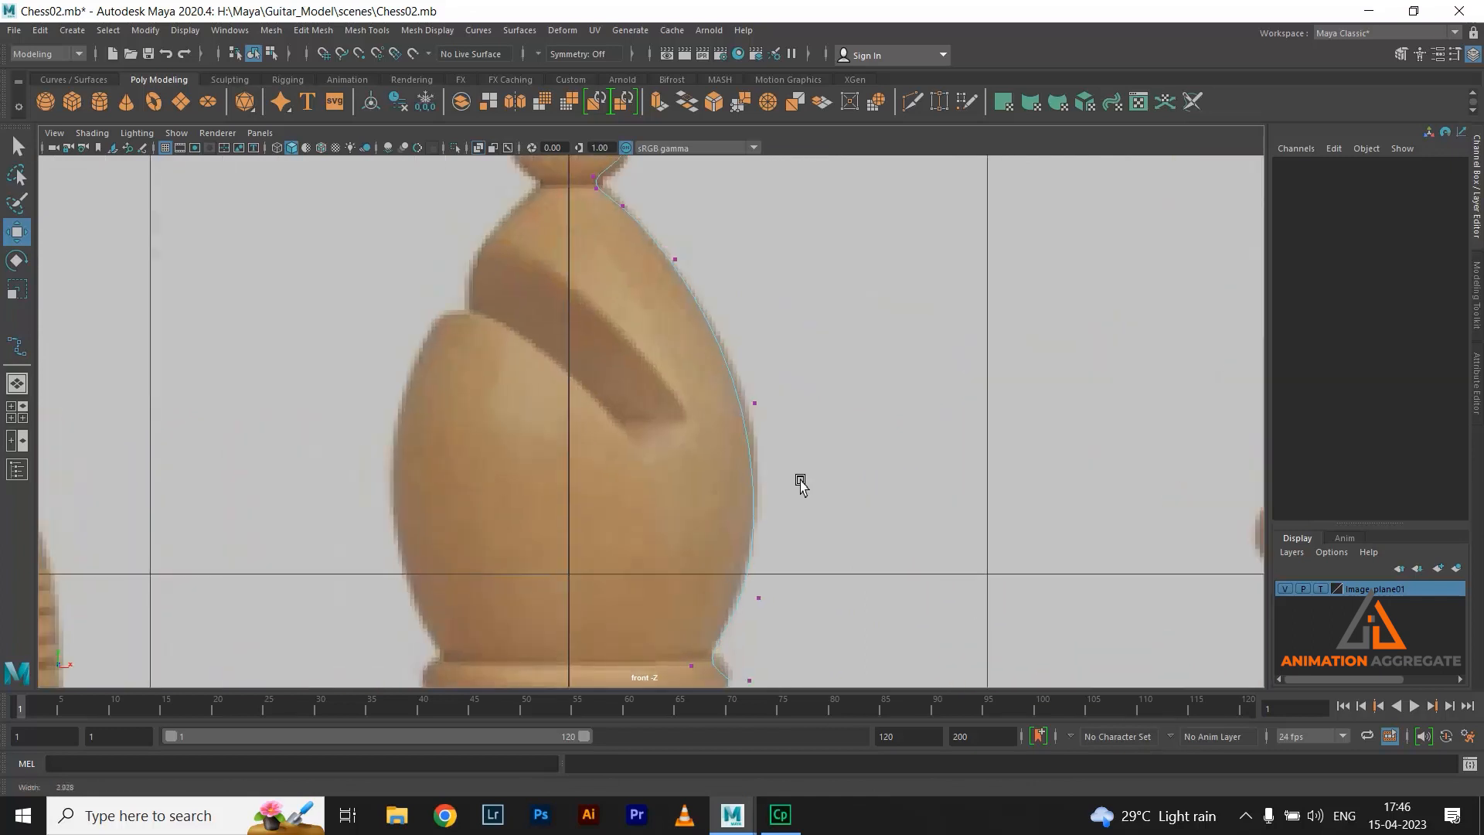
pyautogui.click(787, 401)
pyautogui.moveTo(789, 404); pyautogui.dragTo(796, 389)
pyautogui.keyDown('alt'); pyautogui.moveTo(813, 521); pyautogui.dragTo(860, 241, button='middle'); pyautogui.keyUp('alt')
# Adjust the control vertices at the groove above, the rim and the groove below the small ring under the head
pyautogui.scroll(4, 911, 520)
pyautogui.click(805, 480)
pyautogui.moveTo(805, 481); pyautogui.dragTo(804, 458)
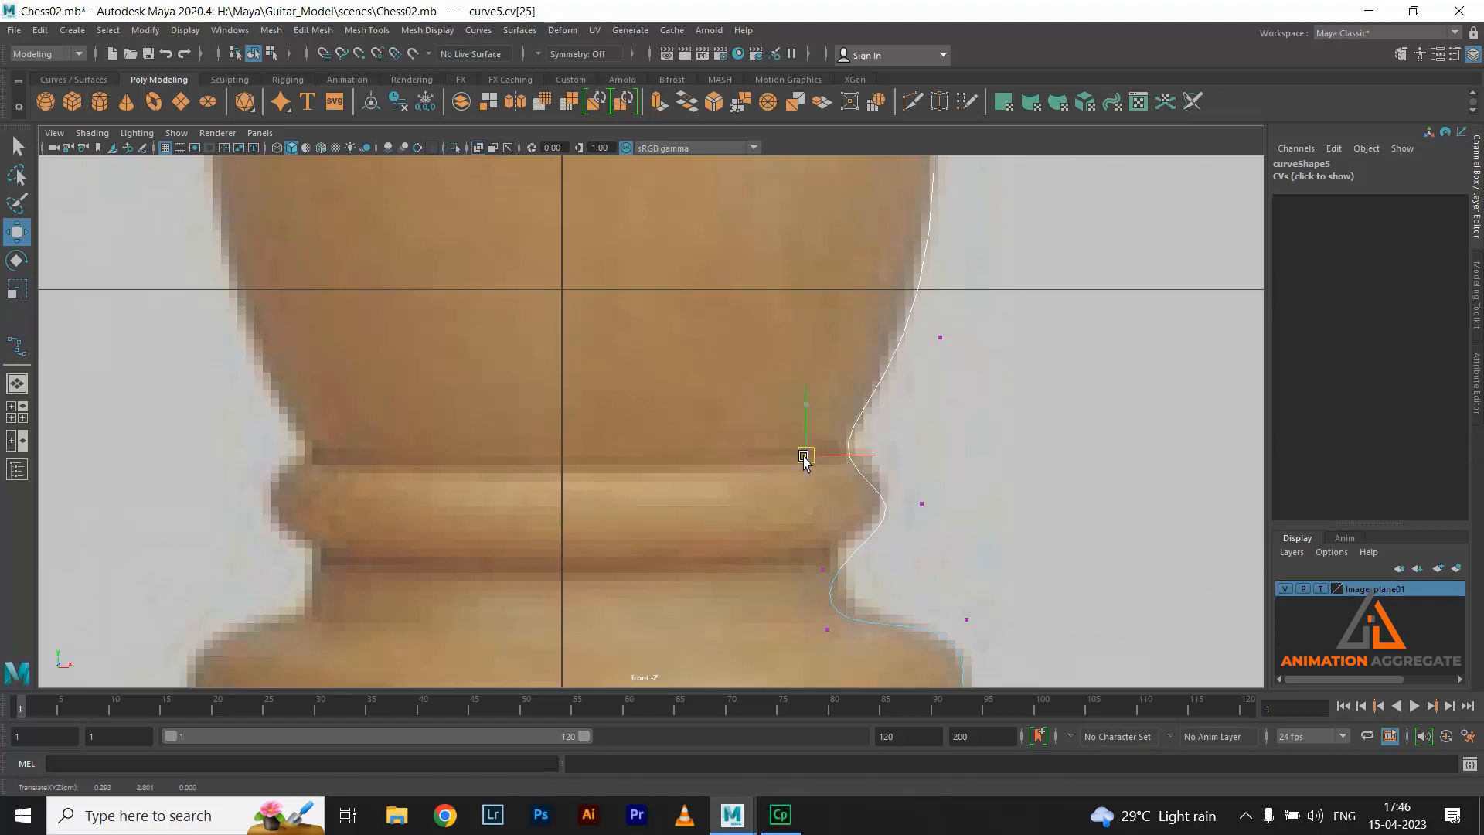
pyautogui.click(922, 504)
pyautogui.moveTo(924, 511); pyautogui.dragTo(918, 498)
pyautogui.click(816, 568)
pyautogui.moveTo(818, 569); pyautogui.dragTo(821, 555)
# Scale the two control vertices of the groove below the small ring into a vertical line and raise the upper groove's vertex
pyautogui.moveTo(780, 504); pyautogui.dragTo(830, 655)
pyautogui.press('r')
pyautogui.moveTo(890, 597); pyautogui.dragTo(735, 596)
pyautogui.keyDown('alt'); pyautogui.moveTo(915, 606); pyautogui.dragTo(902, 565, button='middle'); pyautogui.keyUp('alt')
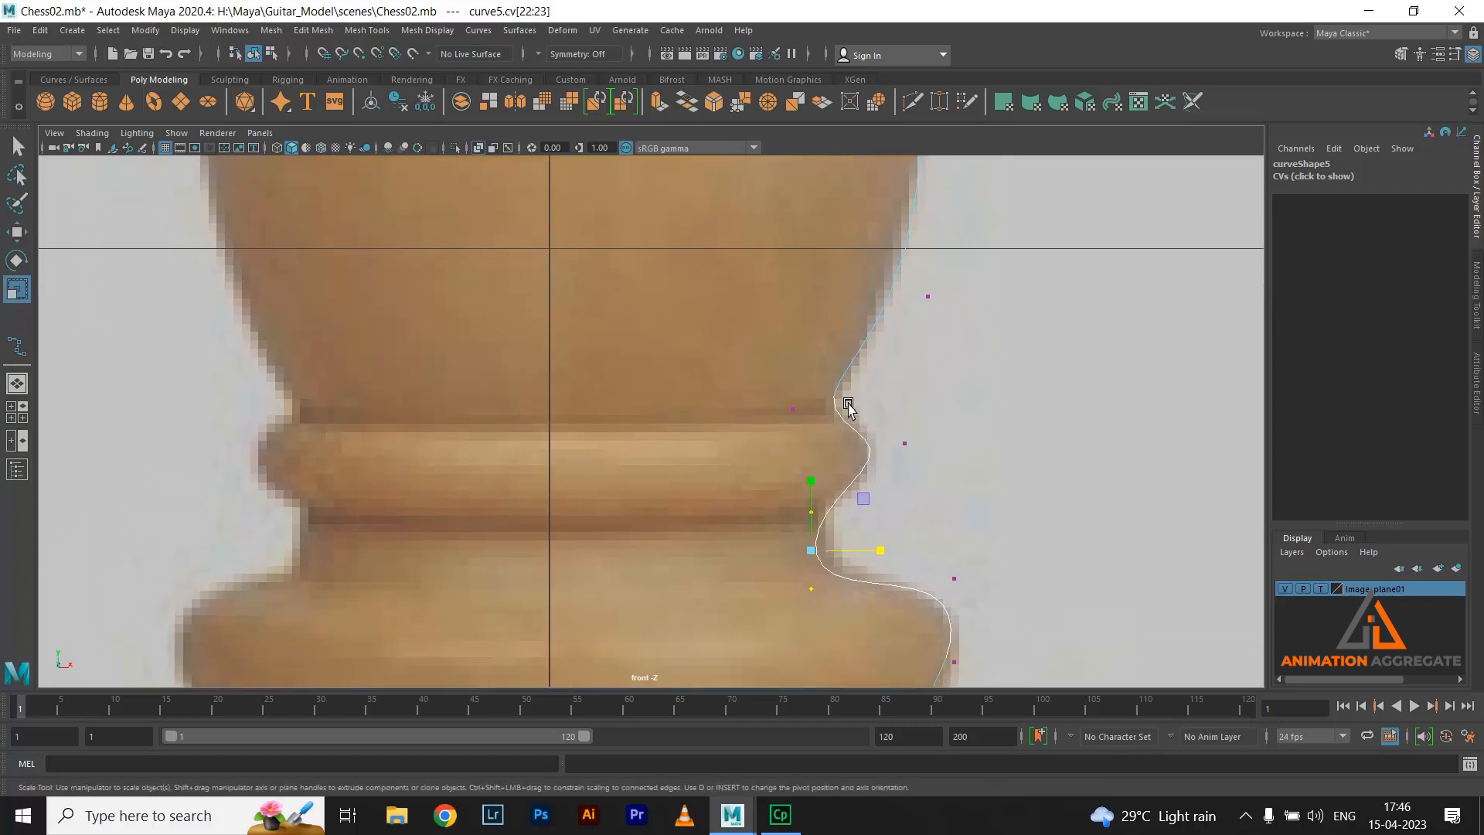
pyautogui.moveTo(820, 428); pyautogui.dragTo(795, 397)
pyautogui.press('w')
# Try to align the groove control vertices above and below the small ring by scaling them horizontally
pyautogui.moveTo(785, 338); pyautogui.dragTo(825, 654)
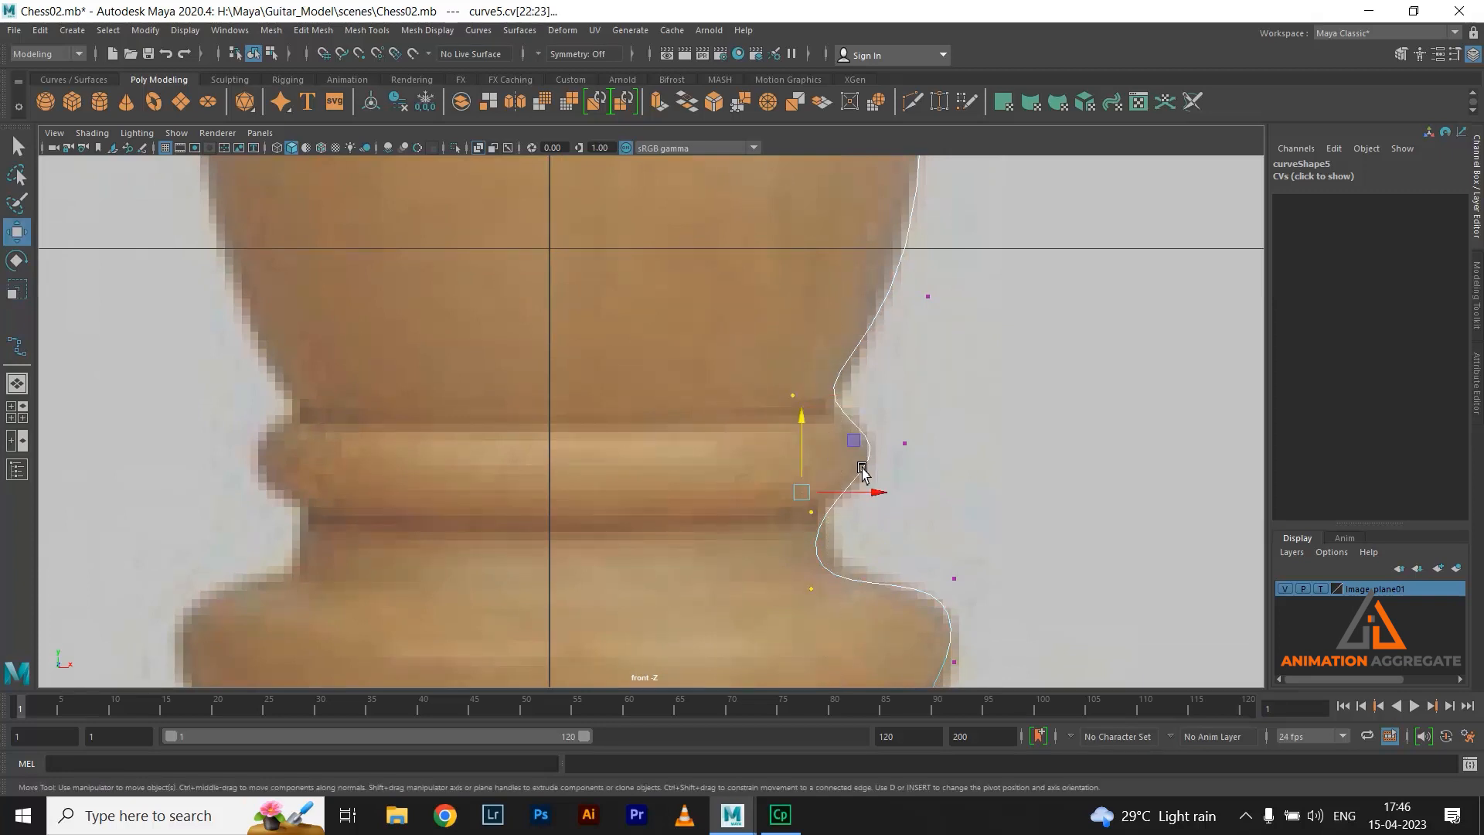
pyautogui.press('r')
pyautogui.moveTo(867, 485); pyautogui.dragTo(801, 492)
pyautogui.hotkey('ctrl', 'z')
# Reposition the control vertices of the upper groove, lower groove and rim so the curve fits the small ring
pyautogui.moveTo(748, 339); pyautogui.dragTo(862, 395)
pyautogui.press('w')
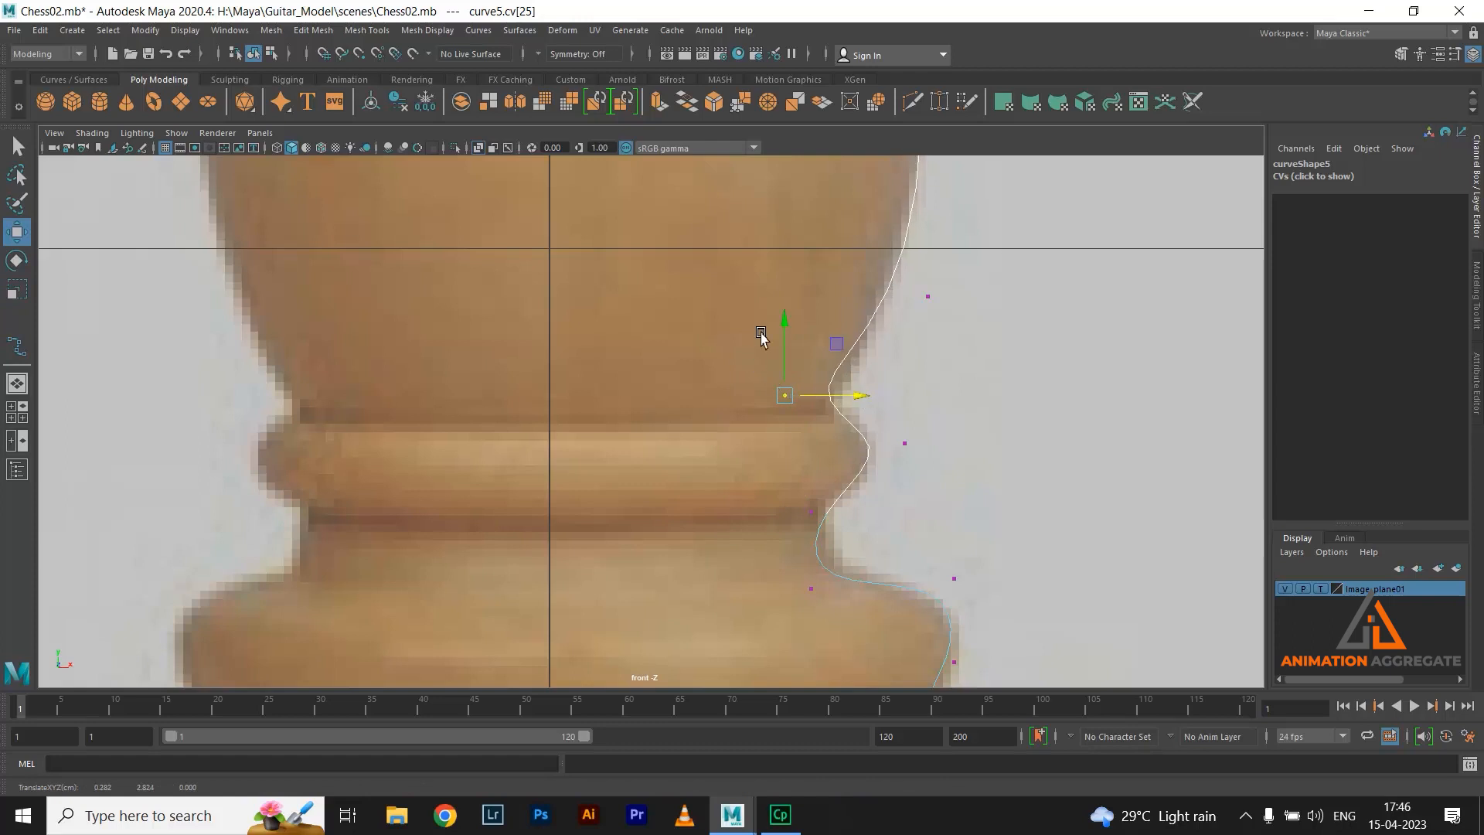
pyautogui.moveTo(776, 317); pyautogui.dragTo(778, 346)
pyautogui.moveTo(796, 498); pyautogui.dragTo(836, 532, button='middle')
pyautogui.moveTo(887, 516); pyautogui.dragTo(857, 522)
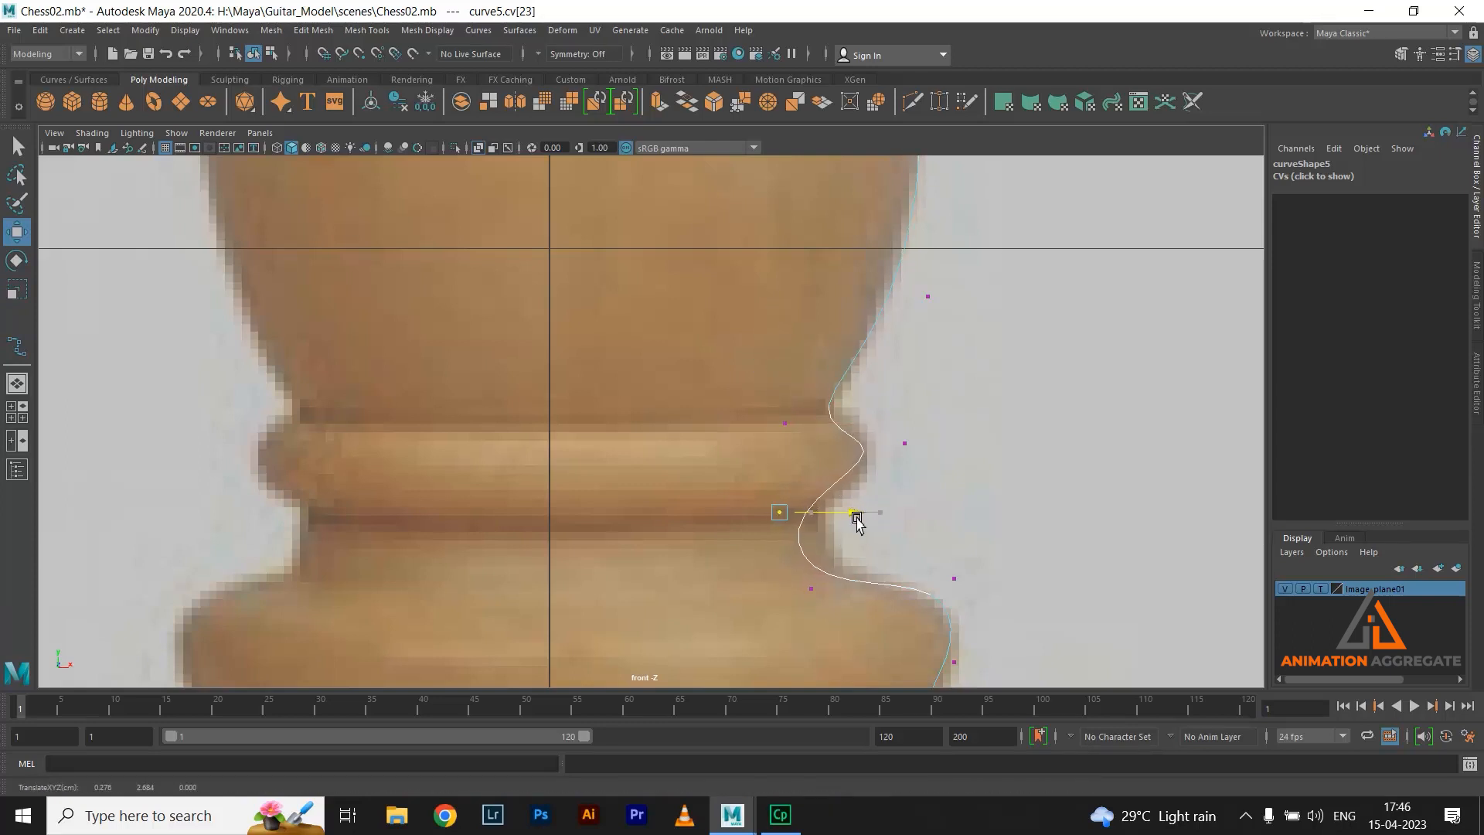
pyautogui.moveTo(924, 422); pyautogui.dragTo(891, 458)
pyautogui.moveTo(905, 368); pyautogui.dragTo(912, 387)
# Move the control vertices on the second collar ring so the curve follows its upper shoulder and side
pyautogui.keyDown('alt'); pyautogui.moveTo(859, 487); pyautogui.dragTo(865, 332, button='middle'); pyautogui.keyUp('alt')
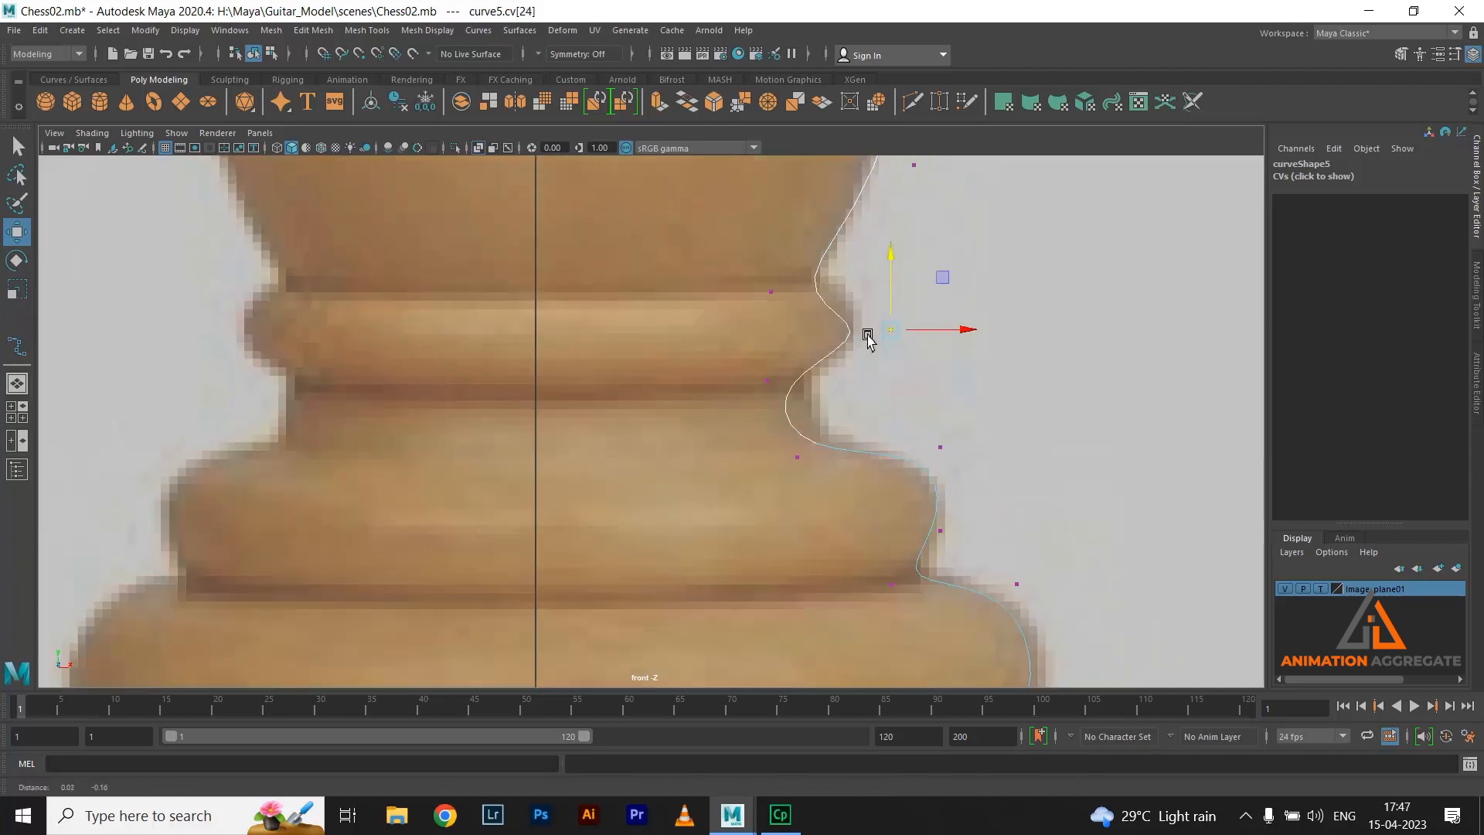
pyautogui.moveTo(818, 482); pyautogui.dragTo(787, 447)
pyautogui.moveTo(797, 456); pyautogui.dragTo(862, 462)
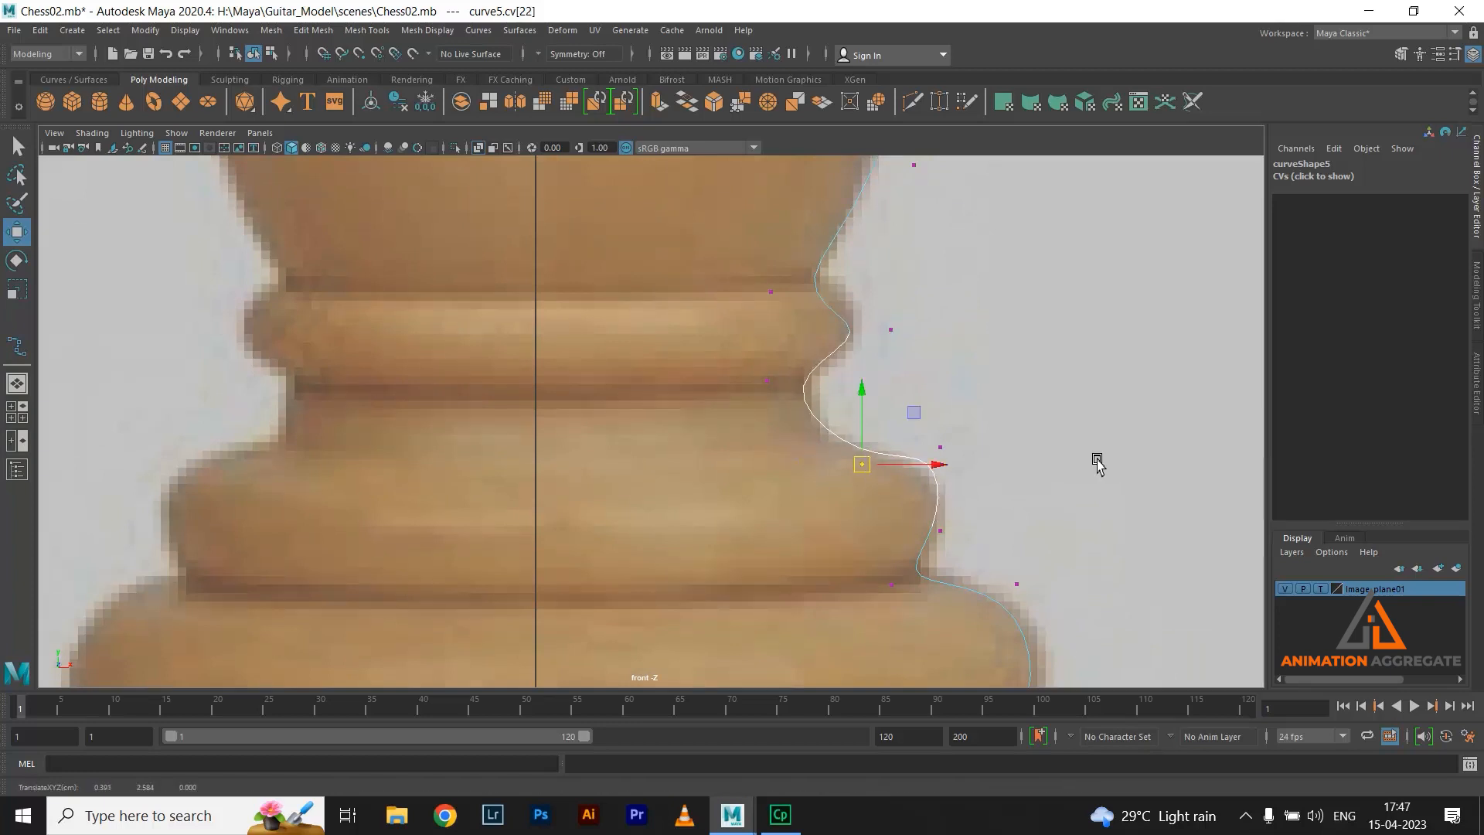
pyautogui.keyDown('alt'); pyautogui.moveTo(1058, 467); pyautogui.dragTo(1027, 348, button='middle'); pyautogui.keyUp('alt')
pyautogui.scroll(2, 1007, 490)
pyautogui.moveTo(944, 510); pyautogui.dragTo(945, 511)
pyautogui.moveTo(883, 443); pyautogui.dragTo(902, 481)
# Adjust the control vertices around the wide lower collar ring and at its underside corner with the stem
pyautogui.keyDown('alt'); pyautogui.moveTo(901, 480); pyautogui.dragTo(809, 345, button='middle'); pyautogui.keyUp('alt')
pyautogui.click(995, 499)
pyautogui.moveTo(994, 499); pyautogui.dragTo(1004, 501)
pyautogui.moveTo(937, 328); pyautogui.dragTo(977, 359)
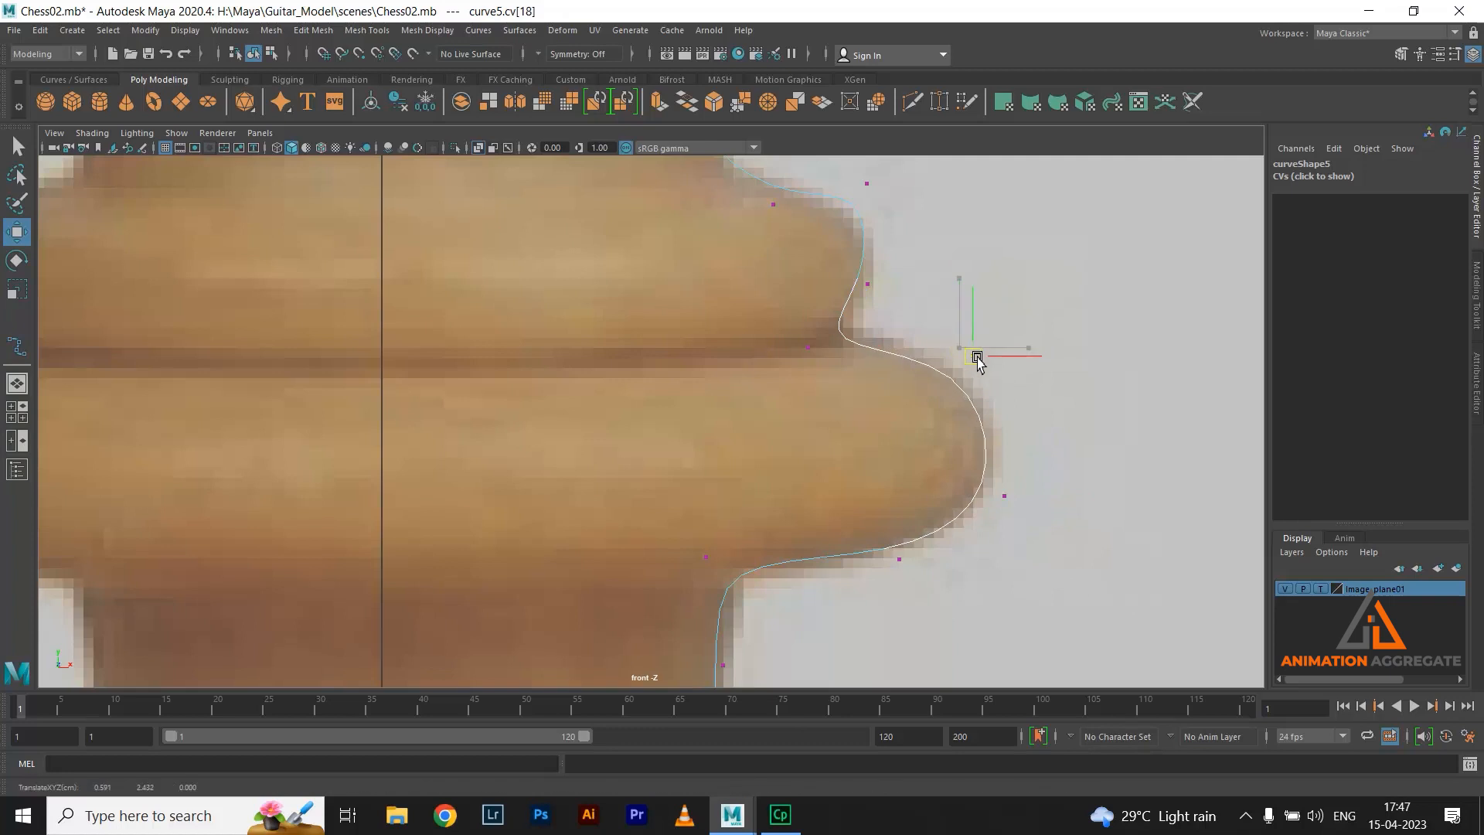
pyautogui.keyDown('alt'); pyautogui.moveTo(870, 563); pyautogui.dragTo(909, 421, button='middle'); pyautogui.keyUp('alt')
pyautogui.click(744, 415)
pyautogui.moveTo(755, 424); pyautogui.dragTo(738, 433)
pyautogui.click(762, 523)
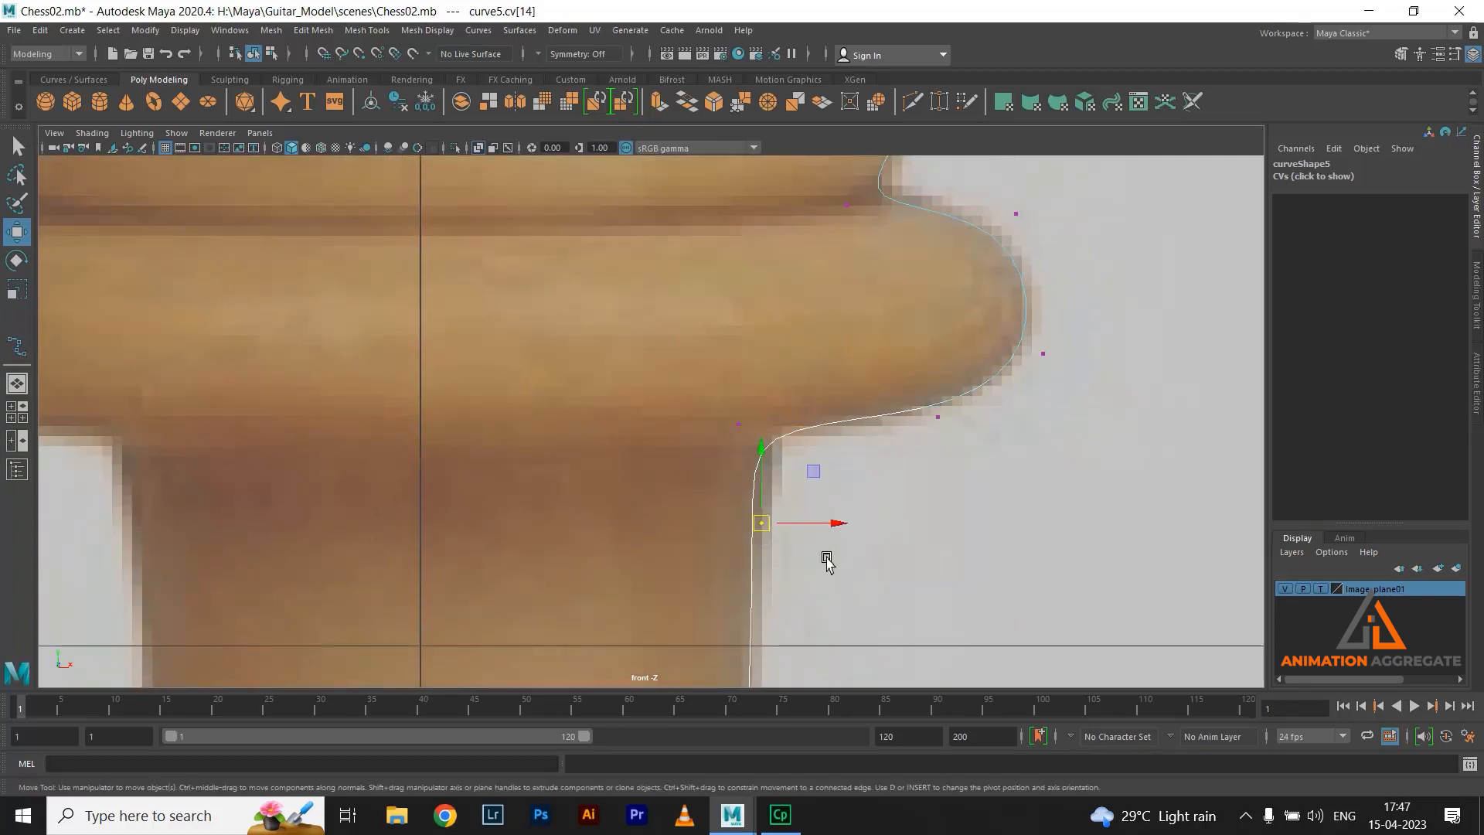
# Move the control vertex midway down the stem outward so the curve matches the stem's concave edge
pyautogui.keyDown('alt'); pyautogui.moveTo(861, 583); pyautogui.dragTo(929, 560, button='middle'); pyautogui.keyUp('alt')
pyautogui.scroll(-8, 923, 533)
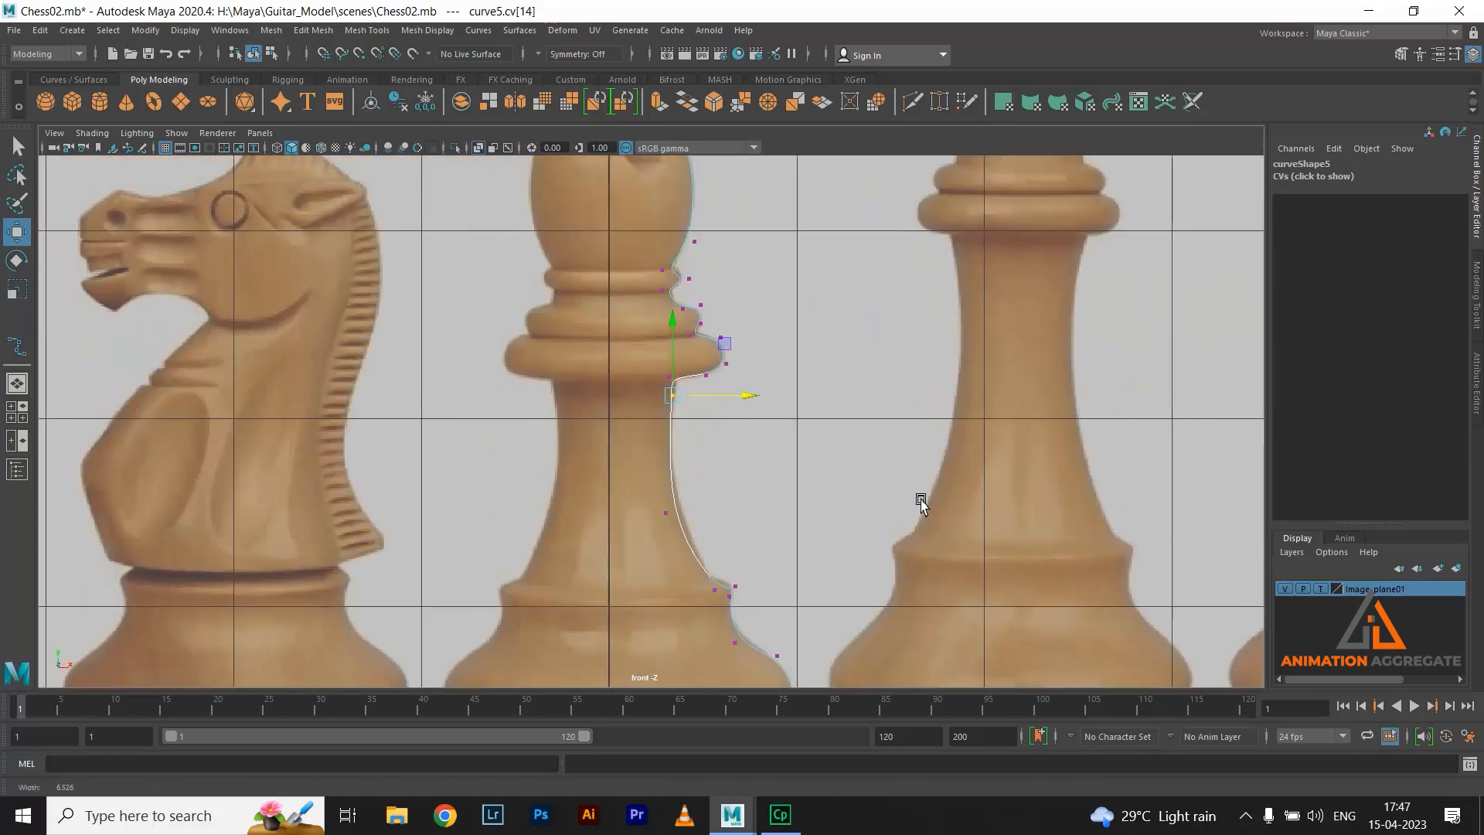
pyautogui.scroll(10, 819, 616)
pyautogui.click(672, 415)
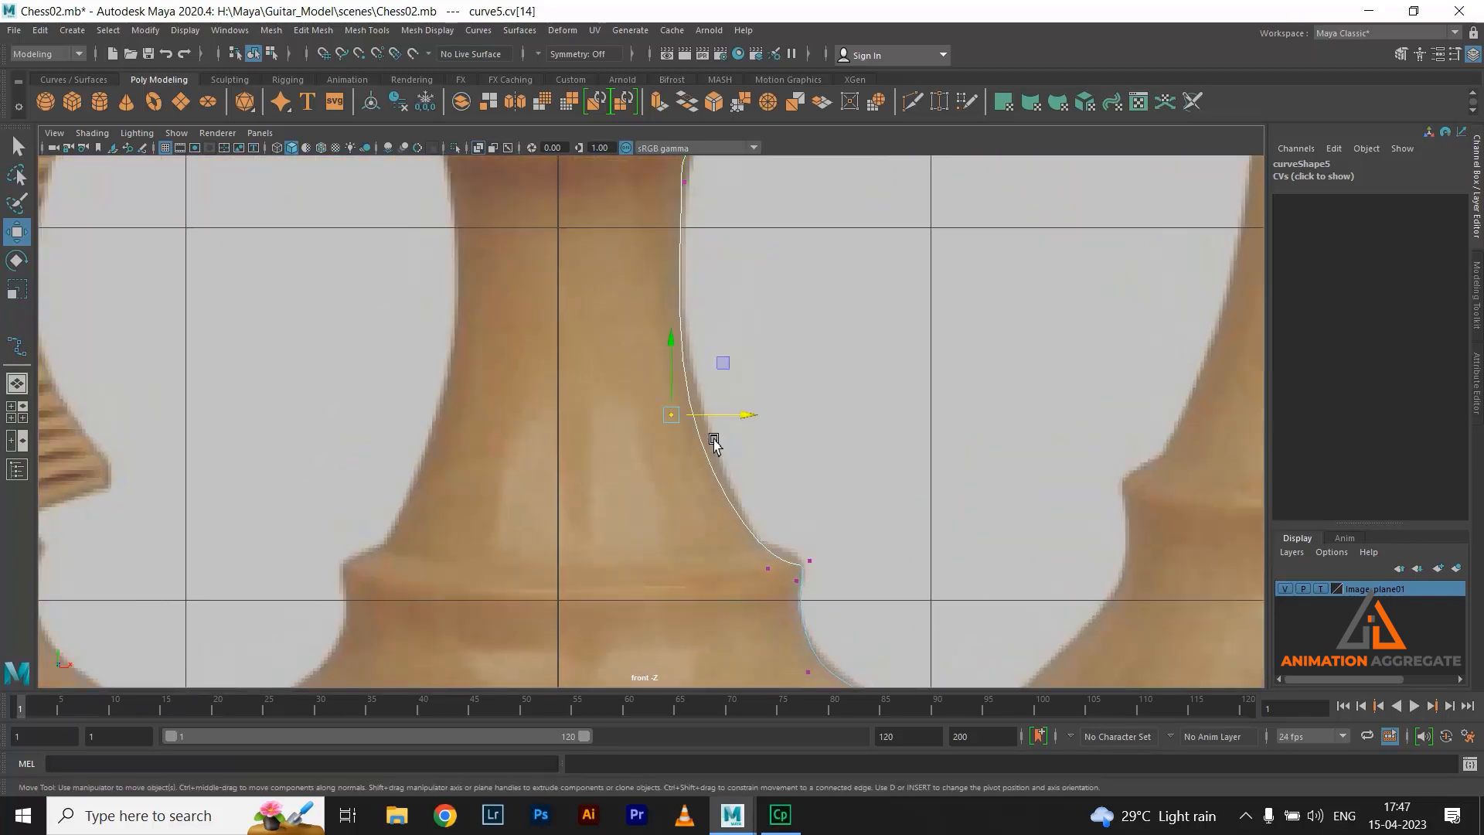
pyautogui.moveTo(736, 413); pyautogui.dragTo(769, 421)
pyautogui.scroll(-6, 801, 539)
pyautogui.scroll(9, 831, 589)
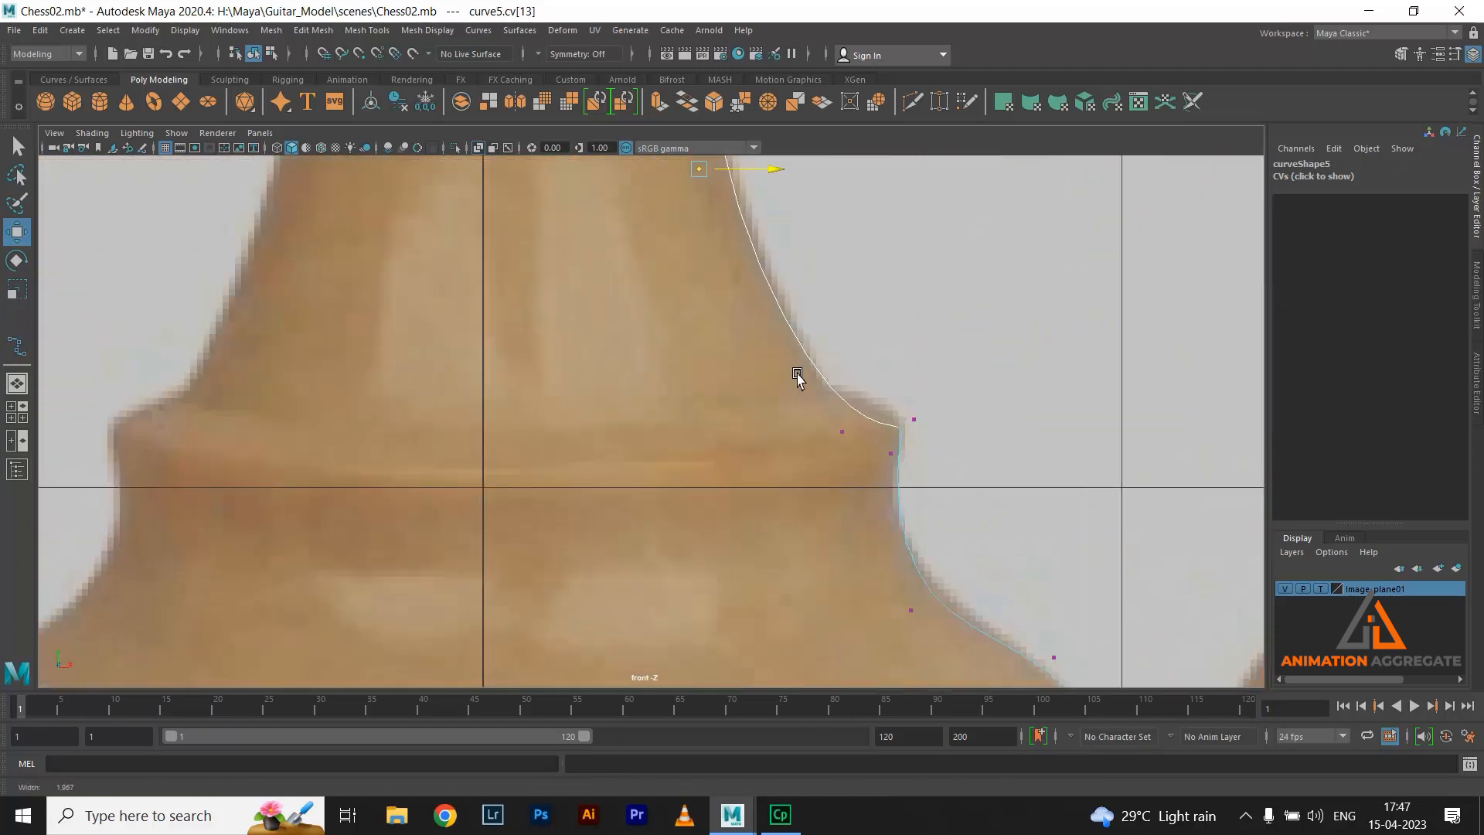
# Adjust the control vertices at the foot of the stem so the curve follows the shoulder ridge
pyautogui.scroll(-1, 798, 375)
pyautogui.click(840, 432)
pyautogui.moveTo(843, 380); pyautogui.dragTo(834, 344)
pyautogui.moveTo(914, 406); pyautogui.dragTo(889, 393)
pyautogui.click(884, 450)
pyautogui.keyDown('alt'); pyautogui.moveTo(936, 356); pyautogui.dragTo(898, 204, button='middle'); pyautogui.keyUp('alt')
# Reposition the control vertices below the shoulder ridge to match the concave transition into the rounded bulge
pyautogui.click(884, 458)
pyautogui.moveTo(945, 459); pyautogui.dragTo(967, 461)
pyautogui.moveTo(895, 381); pyautogui.dragTo(887, 358)
pyautogui.moveTo(959, 437); pyautogui.dragTo(949, 448)
# Adjust the control vertices on the rounded bulge so the curve follows its widest part
pyautogui.click(1013, 505)
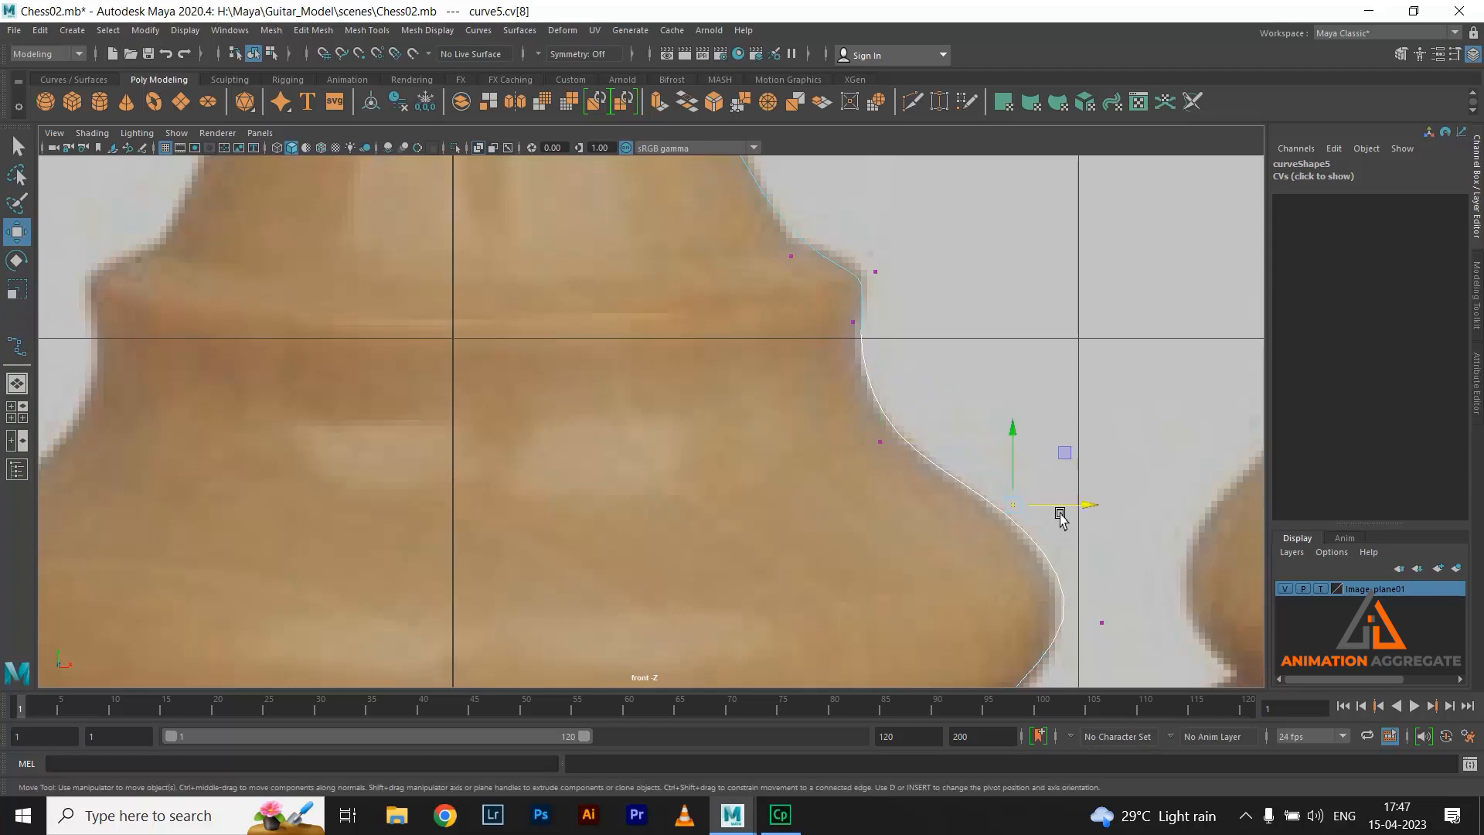
pyautogui.scroll(-5, 997, 387)
pyautogui.scroll(4, 1168, 525)
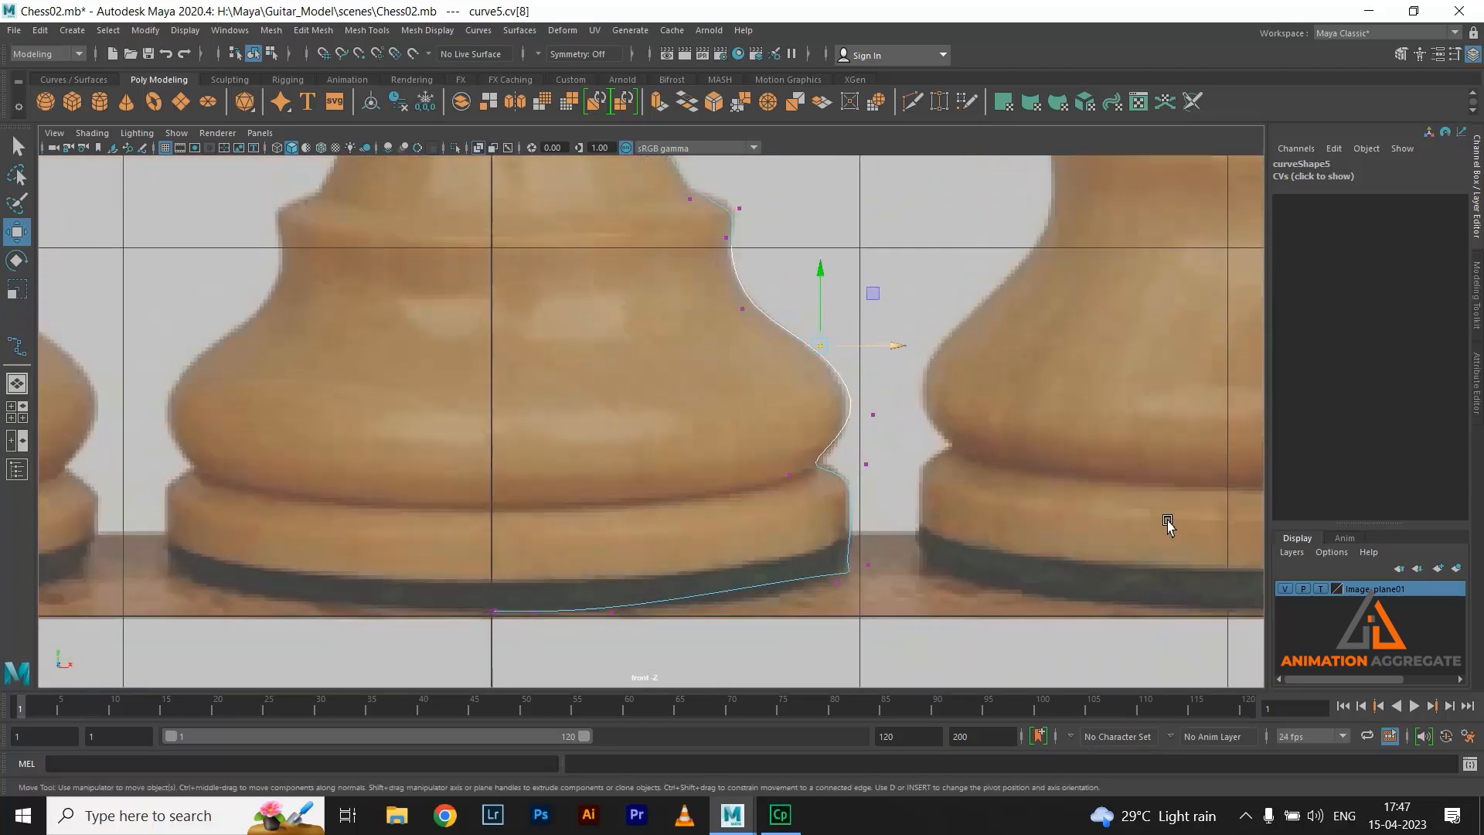
pyautogui.moveTo(894, 464); pyautogui.dragTo(894, 464)
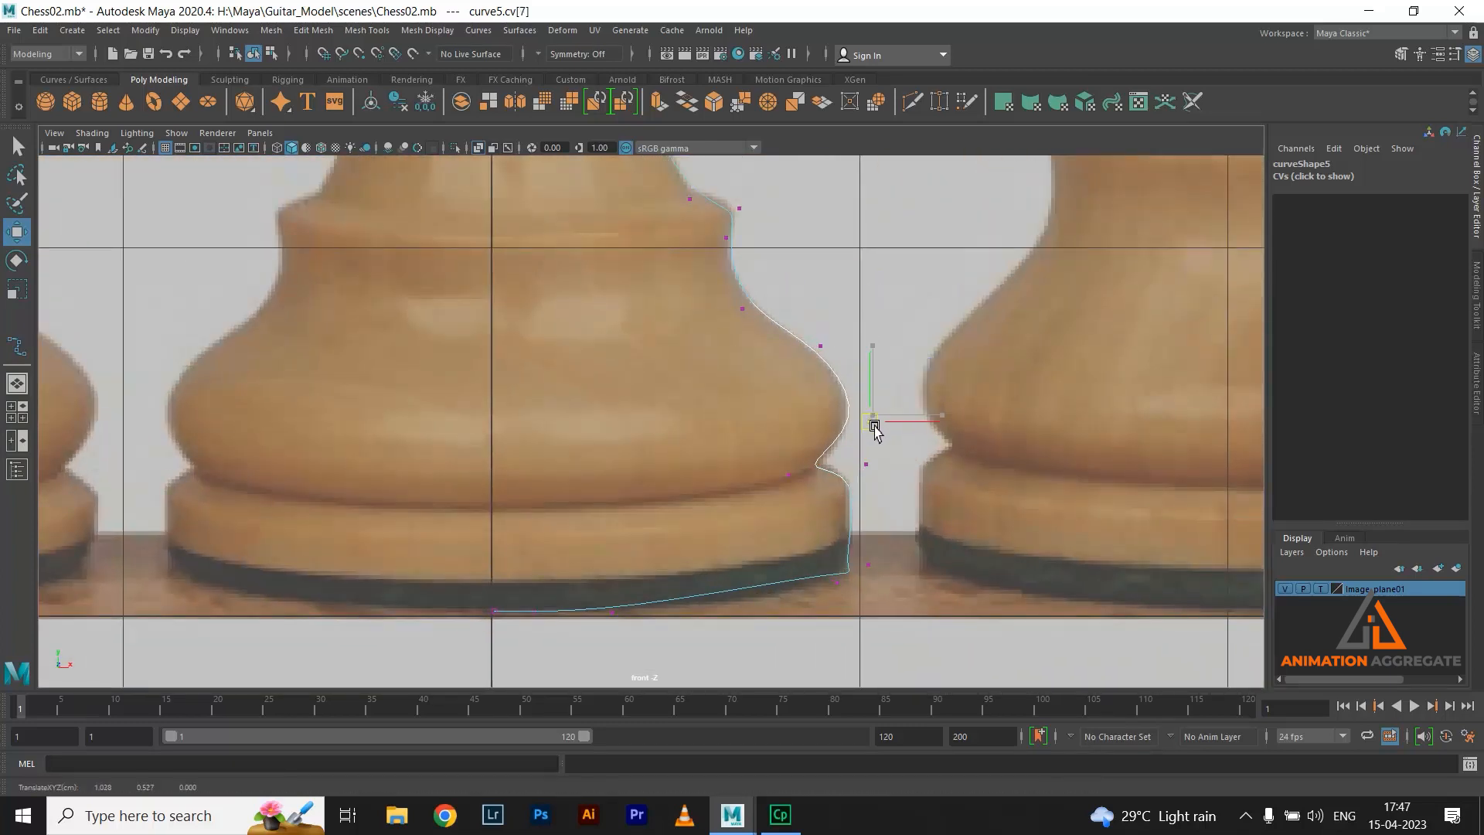
pyautogui.scroll(3, 907, 493)
pyautogui.moveTo(990, 511); pyautogui.dragTo(990, 512)
# Move the control vertices at the base rim and its lower corner to fit the bishop's base outline
pyautogui.keyDown('alt'); pyautogui.moveTo(962, 499); pyautogui.dragTo(928, 382, button='middle'); pyautogui.keyUp('alt')
pyautogui.moveTo(924, 505); pyautogui.dragTo(943, 564)
pyautogui.moveTo(874, 514); pyautogui.dragTo(906, 484)
pyautogui.moveTo(930, 548); pyautogui.dragTo(964, 585)
pyautogui.moveTo(937, 566); pyautogui.dragTo(915, 566)
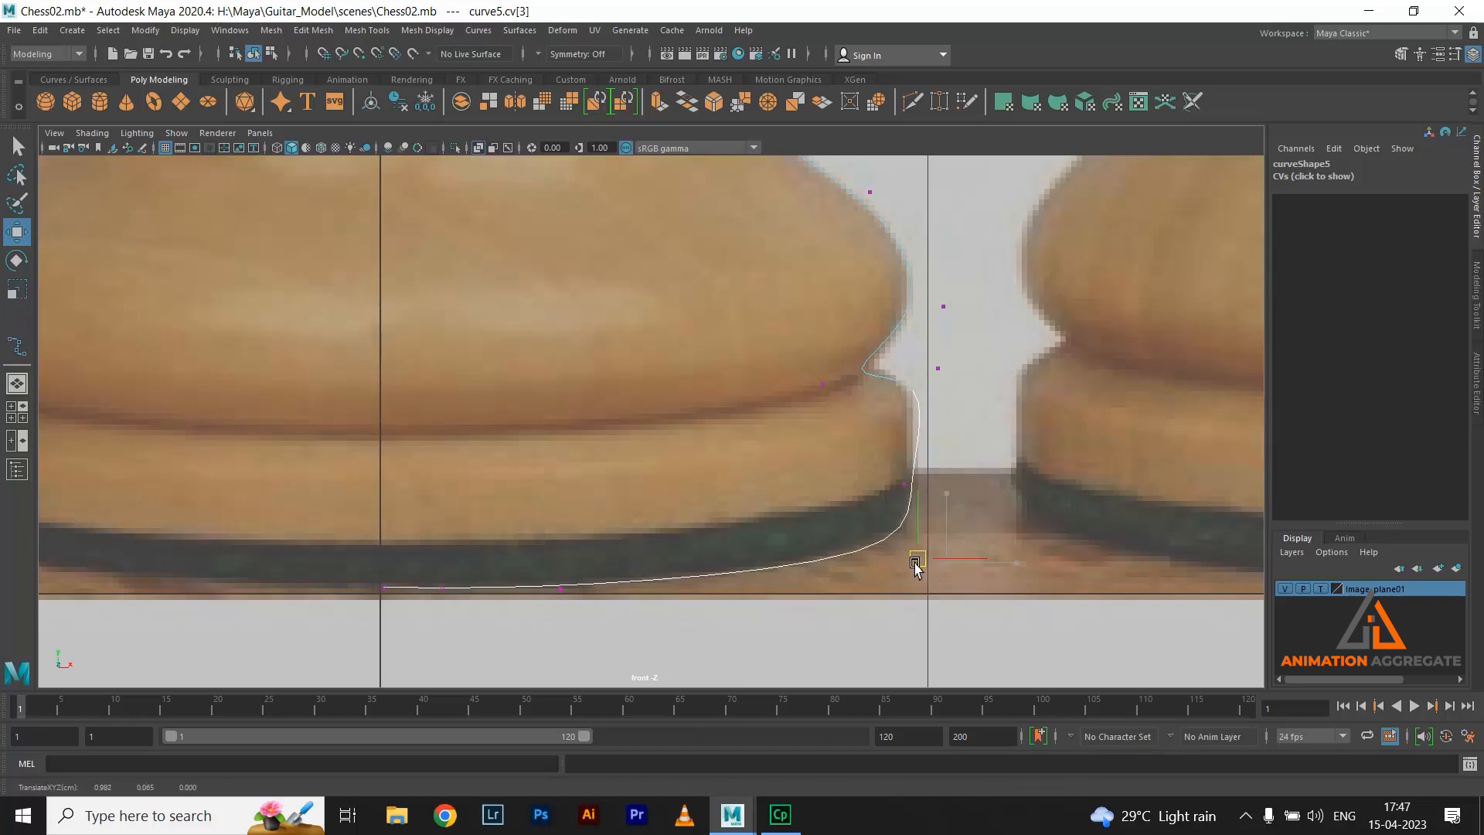
# Align the base rim's control vertices vertically by scaling them horizontally, and nudge the rim's upper vertex into place
pyautogui.click(935, 369)
pyautogui.moveTo(937, 367); pyautogui.dragTo(927, 369)
pyautogui.keyDown('shift'); pyautogui.moveTo(887, 441); pyautogui.dragTo(941, 583); pyautogui.keyUp('shift')
pyautogui.press('r')
pyautogui.moveTo(988, 469); pyautogui.dragTo(891, 497)
pyautogui.press('w')
pyautogui.moveTo(915, 401); pyautogui.dragTo(916, 392)
# Flatten the four control vertices of the underside by scaling them vertically, and raise the base's lower corner vertex
pyautogui.moveTo(307, 548); pyautogui.dragTo(997, 684)
pyautogui.press('r')
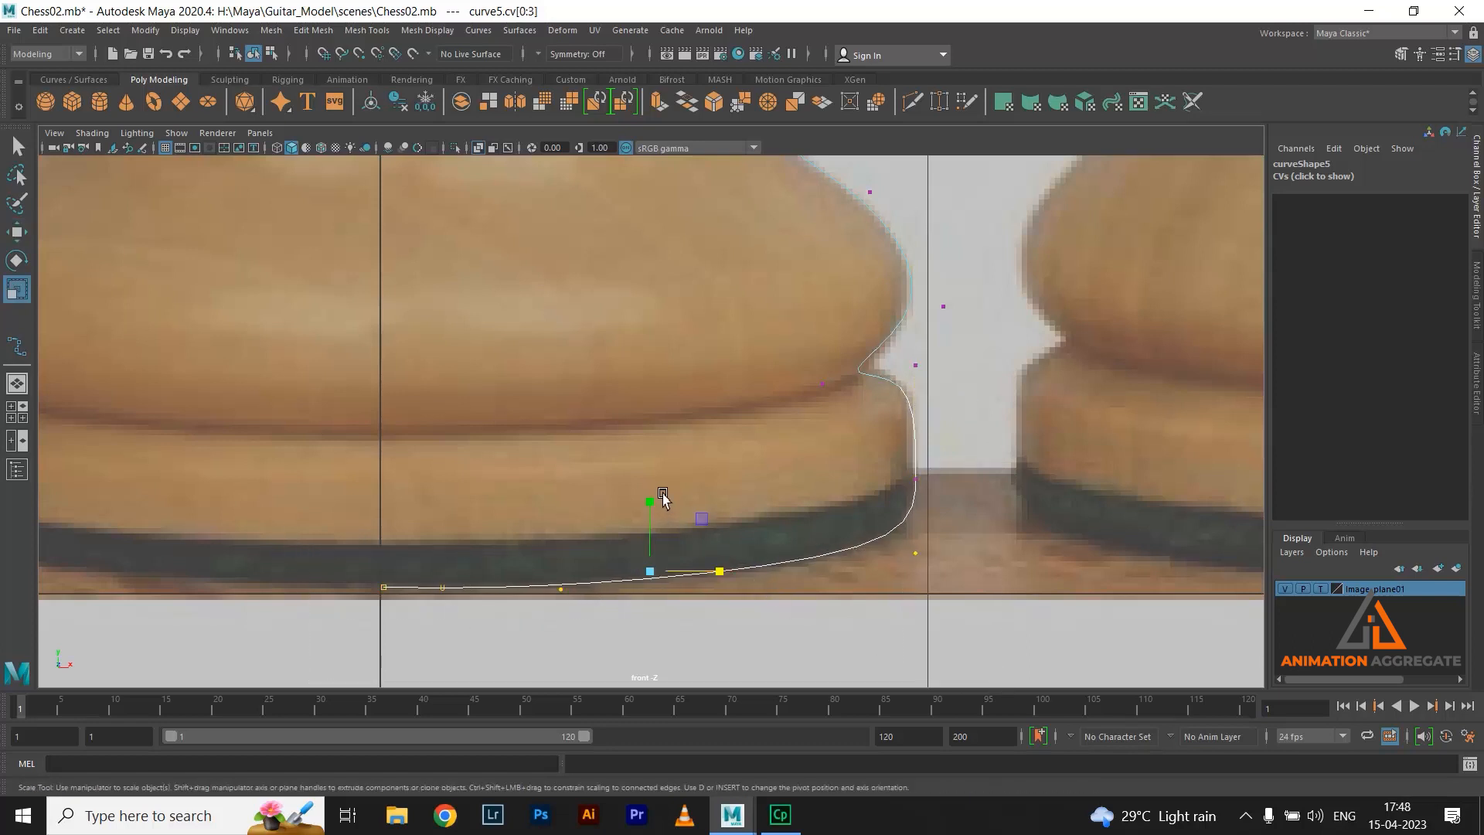
pyautogui.moveTo(649, 501); pyautogui.dragTo(661, 674)
pyautogui.press('w')
pyautogui.moveTo(647, 497); pyautogui.dragTo(652, 504)
pyautogui.moveTo(897, 568); pyautogui.dragTo(925, 603)
pyautogui.moveTo(915, 522); pyautogui.dragTo(913, 499)
pyautogui.press('space')
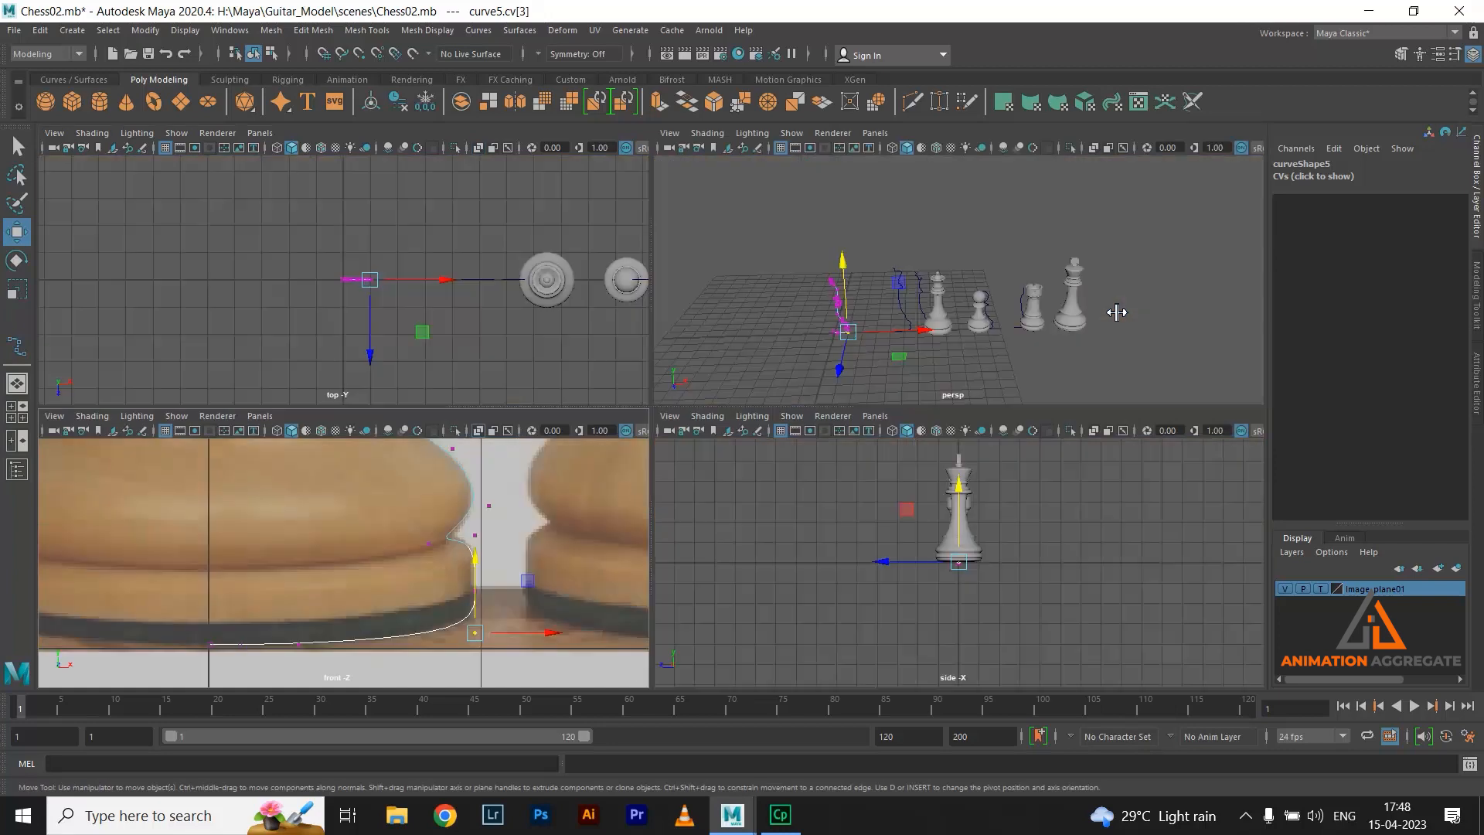
pyautogui.press('space')
pyautogui.click(881, 402)
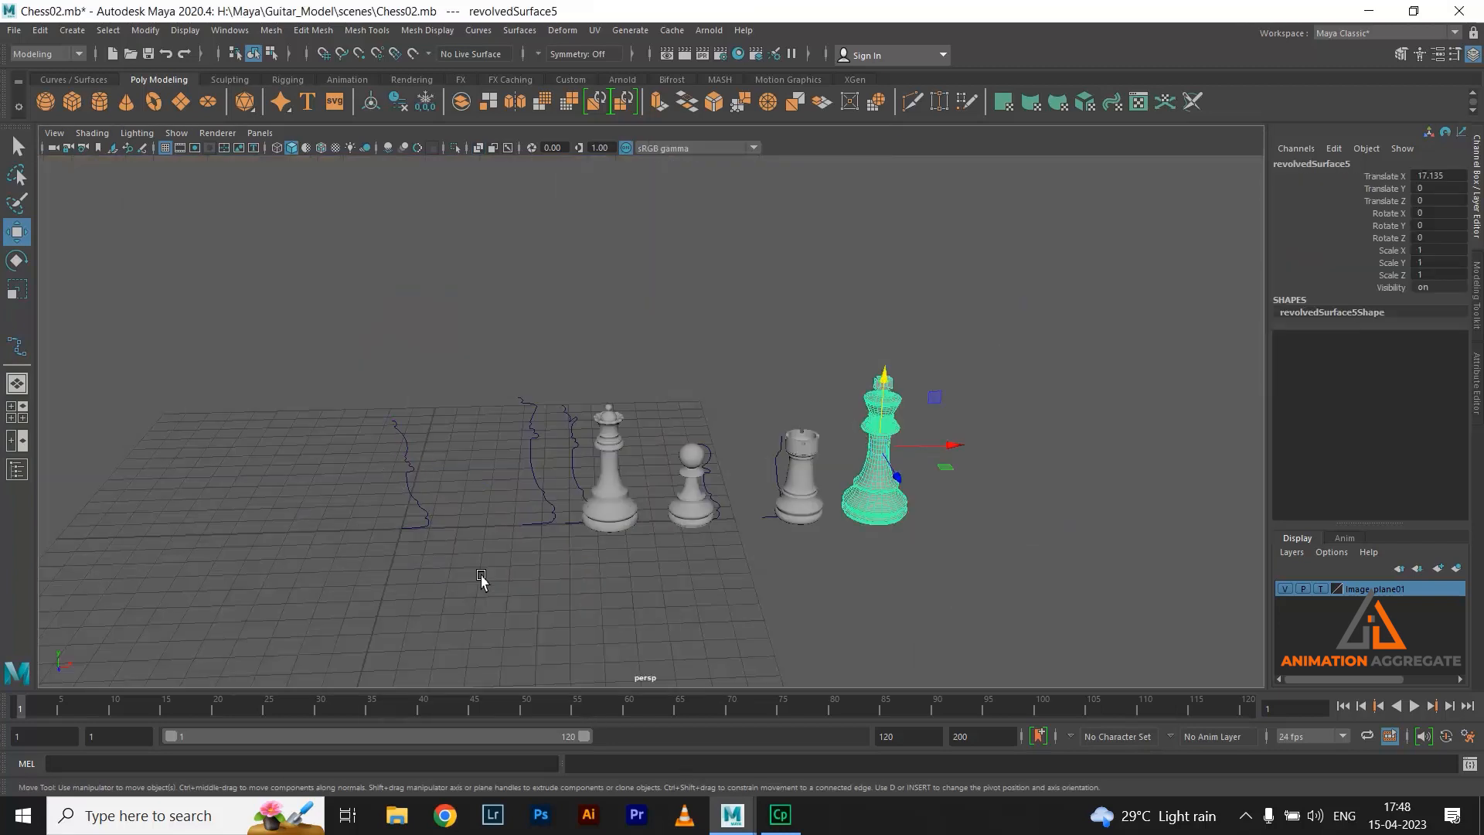
pyautogui.press('space')
pyautogui.press('space')
# Snap the end control vertex of the curve's underside onto the bishop's central vertical axis
pyautogui.keyDown('alt'); pyautogui.moveTo(528, 532); pyautogui.dragTo(633, 463, button='middle'); pyautogui.keyUp('alt')
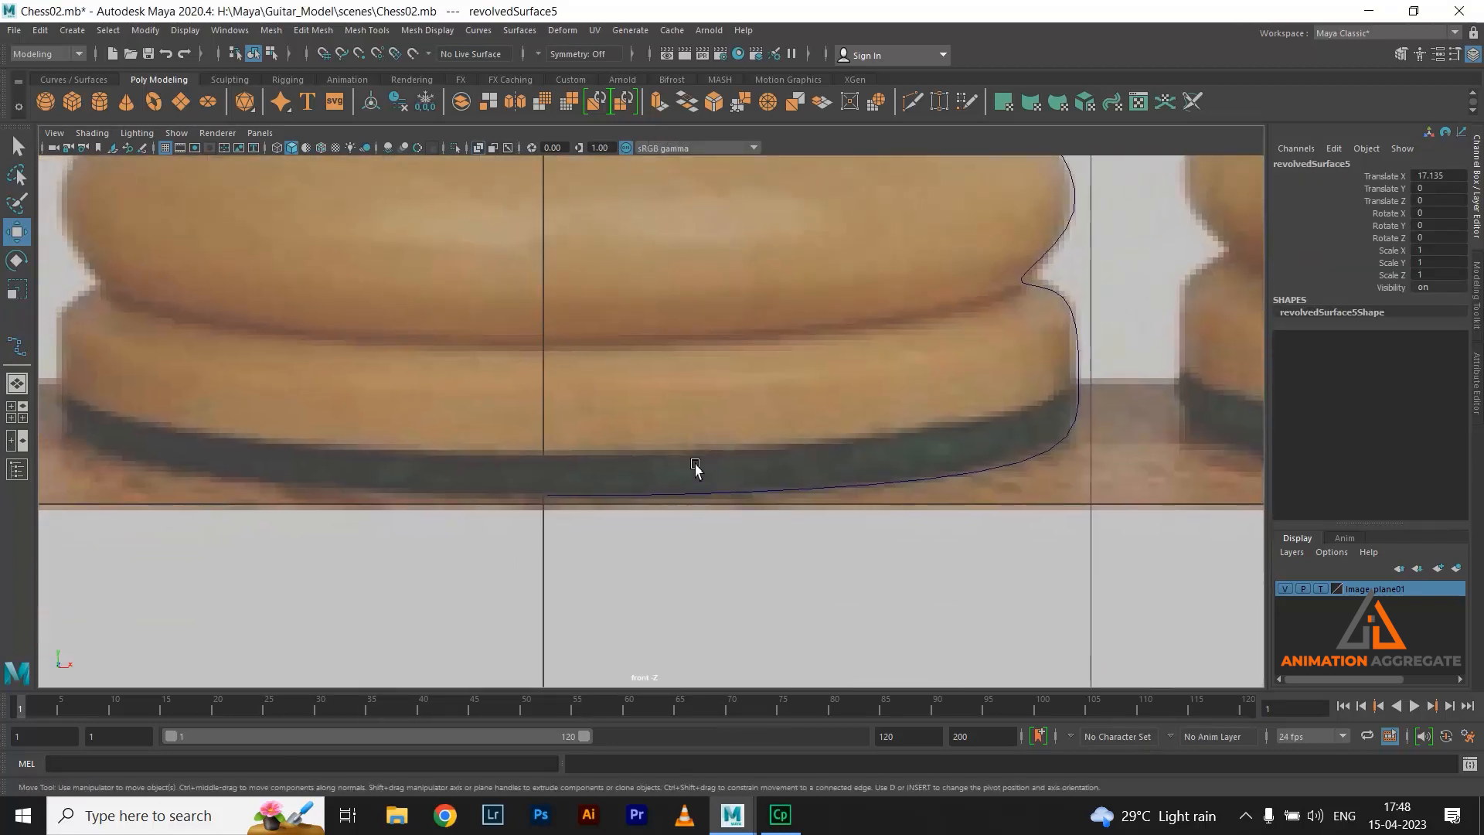
pyautogui.moveTo(742, 444); pyautogui.dragTo(611, 433, button='right')
pyautogui.moveTo(461, 453); pyautogui.dragTo(568, 560)
pyautogui.keyDown('alt'); pyautogui.moveTo(480, 475); pyautogui.dragTo(802, 621, button='right'); pyautogui.keyUp('alt')
pyautogui.keyDown('alt'); pyautogui.moveTo(495, 496); pyautogui.dragTo(646, 510, button='middle'); pyautogui.keyUp('alt')
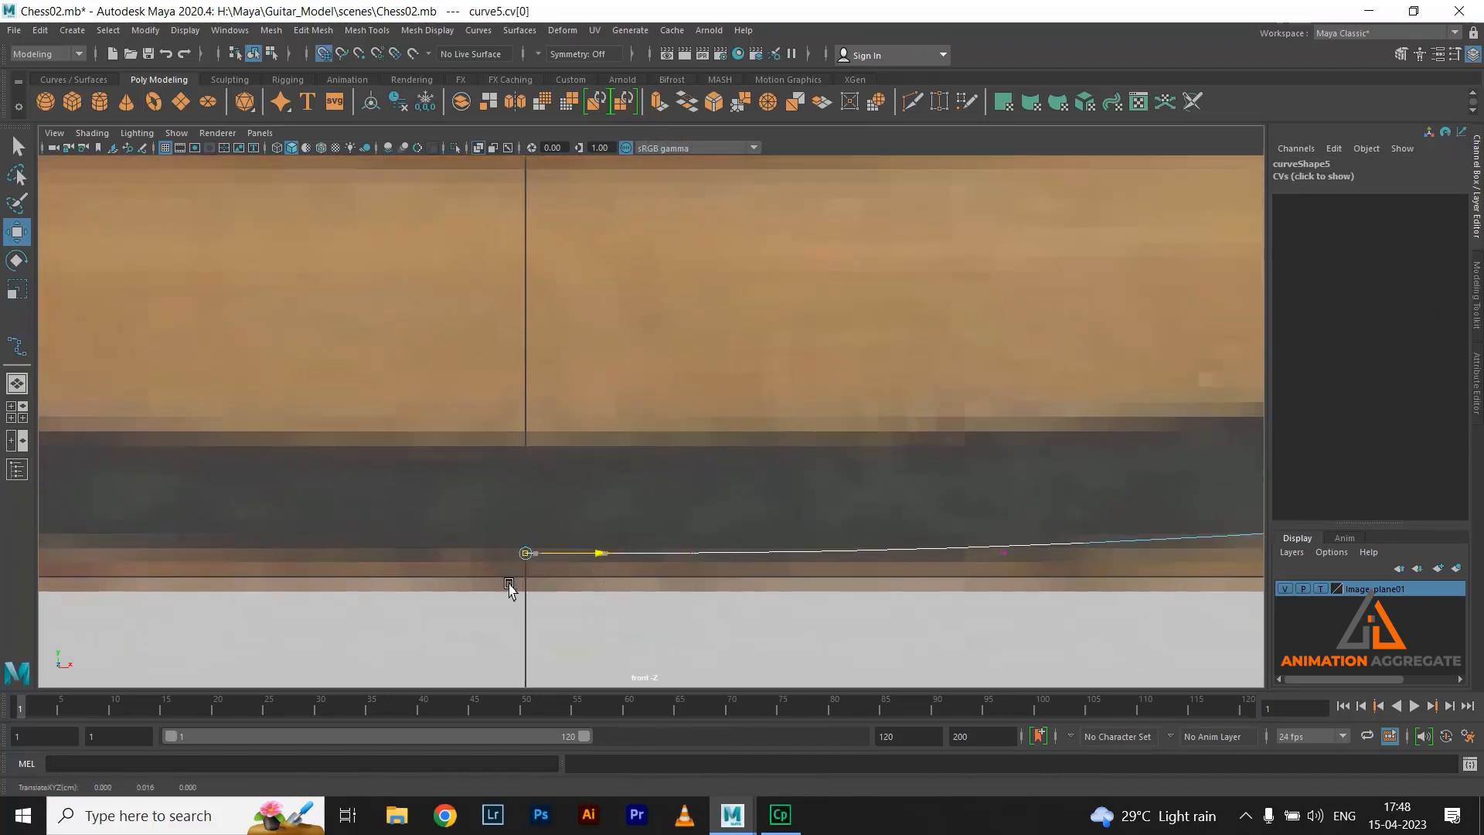
# Select the finished bishop profile curve in the perspective view and revolve it into a surface
pyautogui.press('space')
pyautogui.press('space')
pyautogui.keyDown('alt'); pyautogui.moveTo(1011, 361); pyautogui.dragTo(940, 384, button='right'); pyautogui.keyUp('alt')
pyautogui.keyDown('alt'); pyautogui.moveTo(686, 467); pyautogui.dragTo(719, 472); pyautogui.keyUp('alt')
pyautogui.keyDown('alt'); pyautogui.moveTo(723, 471); pyautogui.dragTo(999, 446, button='middle'); pyautogui.keyUp('alt')
pyautogui.keyDown('alt'); pyautogui.moveTo(727, 432); pyautogui.dragTo(774, 338, button='right'); pyautogui.keyUp('alt')
pyautogui.moveTo(744, 411); pyautogui.dragTo(777, 434)
pyautogui.keyDown('alt'); pyautogui.moveTo(674, 421); pyautogui.dragTo(774, 460, button='right'); pyautogui.keyUp('alt')
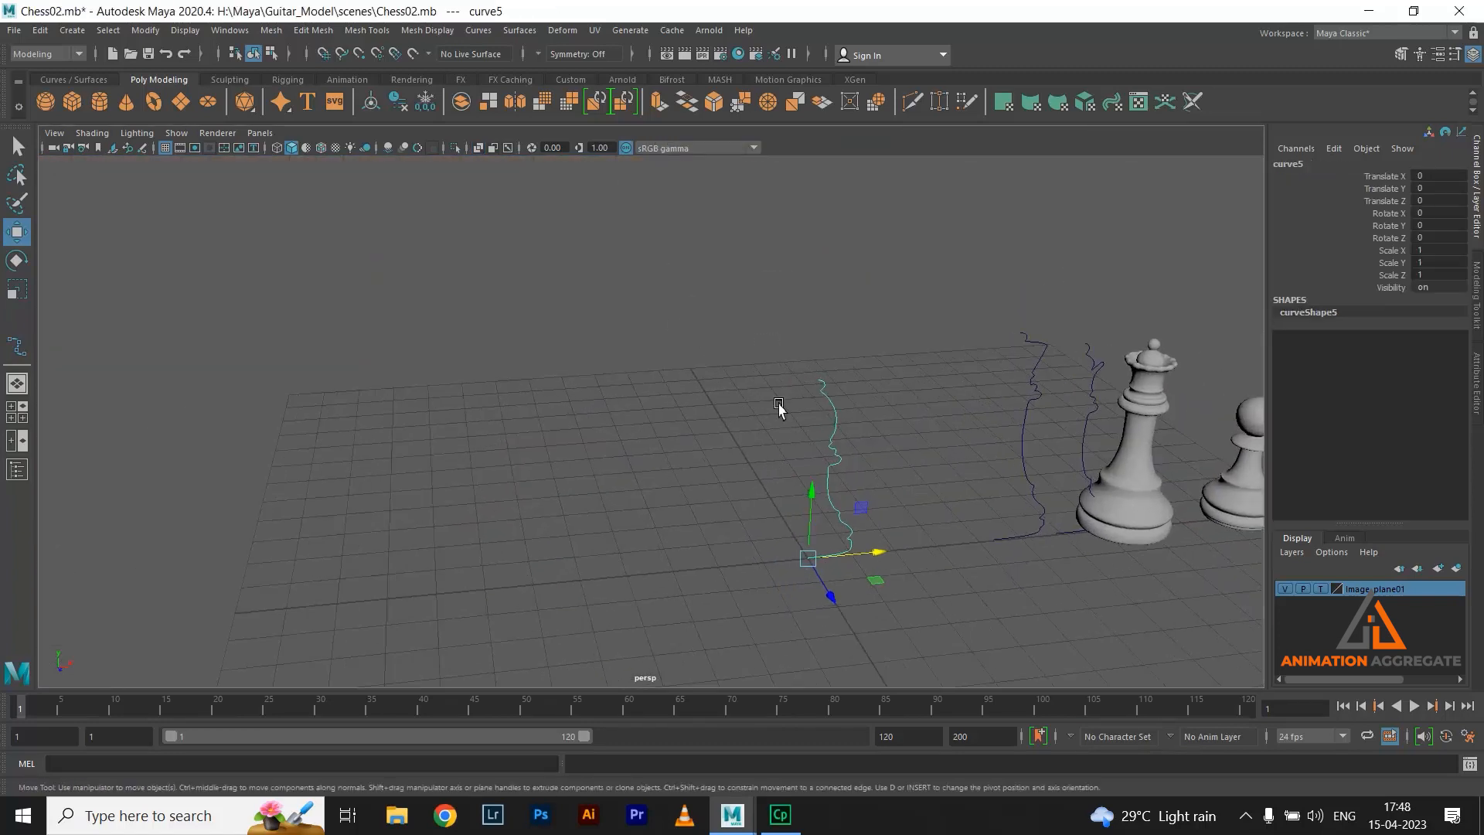
pyautogui.click(519, 30)
pyautogui.click(566, 105)
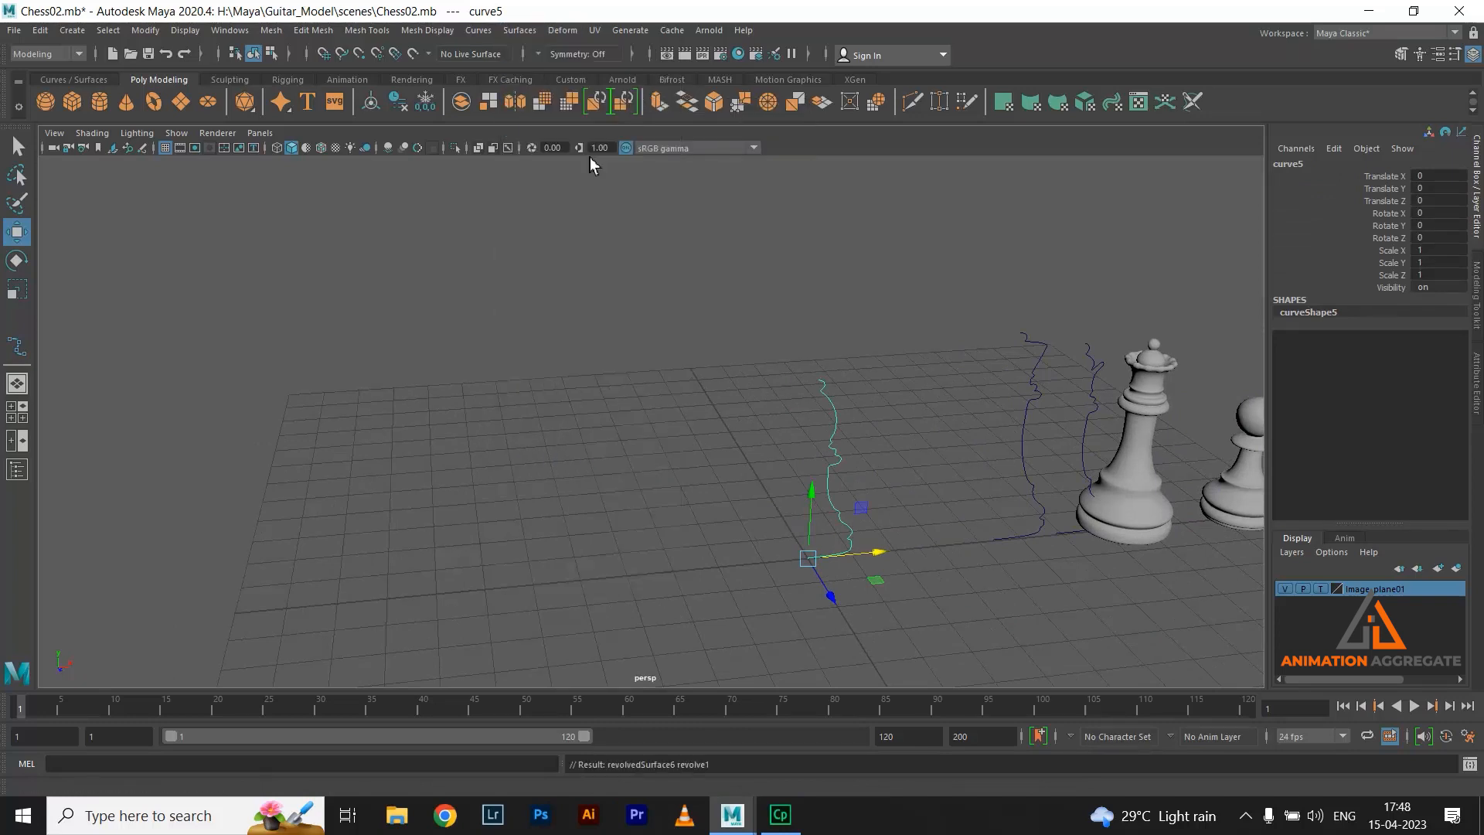
# Delete the construction history of the revolved bishop
pyautogui.click(953, 393)
pyautogui.keyDown('alt'); pyautogui.moveTo(953, 389); pyautogui.dragTo(931, 384); pyautogui.keyUp('alt')
pyautogui.keyDown('alt'); pyautogui.moveTo(798, 349); pyautogui.dragTo(885, 349, button='right'); pyautogui.keyUp('alt')
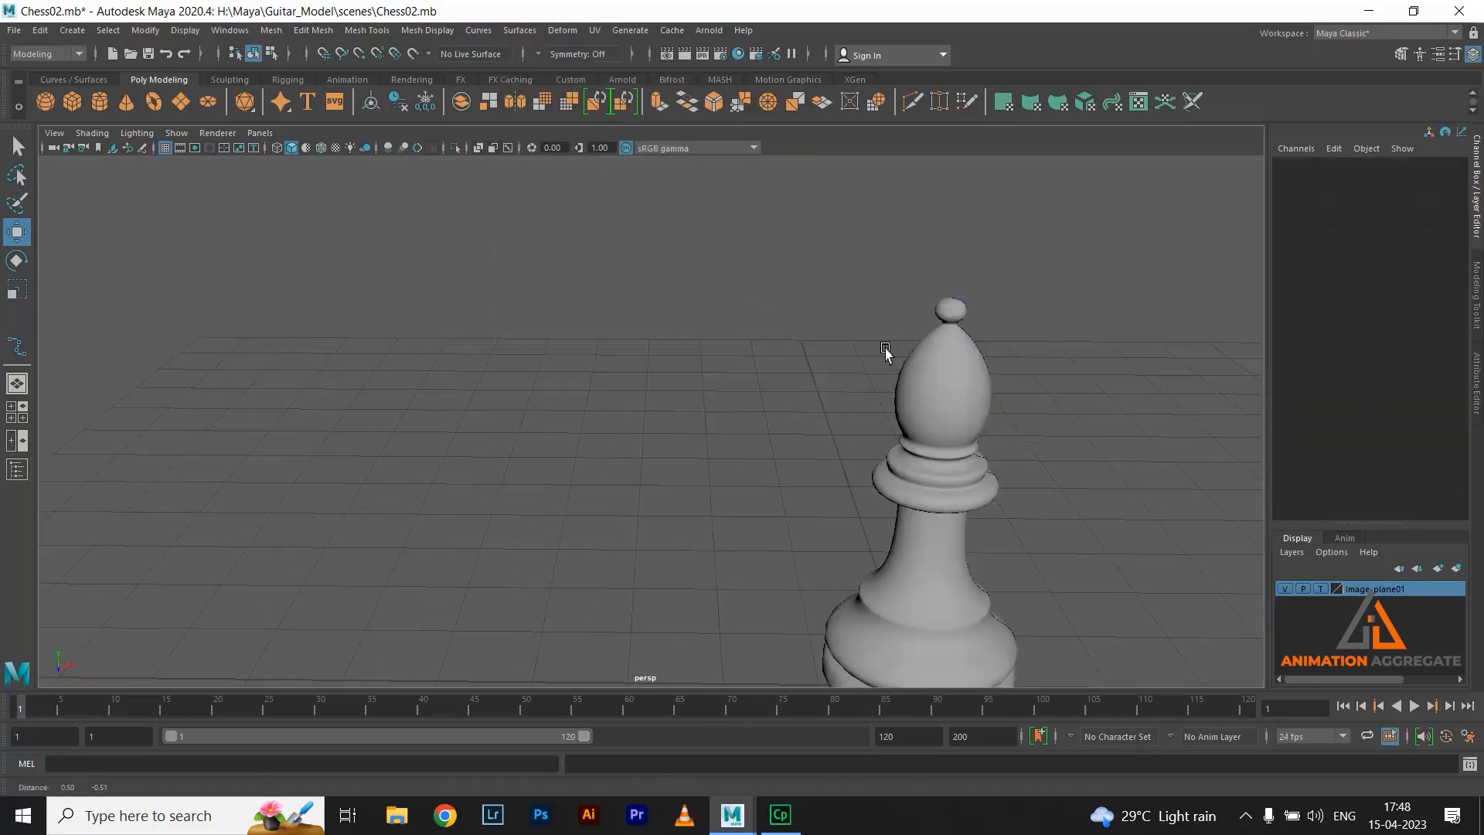
pyautogui.keyDown('alt'); pyautogui.moveTo(884, 349); pyautogui.dragTo(870, 340, button='middle'); pyautogui.keyUp('alt')
pyautogui.click(844, 334)
pyautogui.click(40, 31)
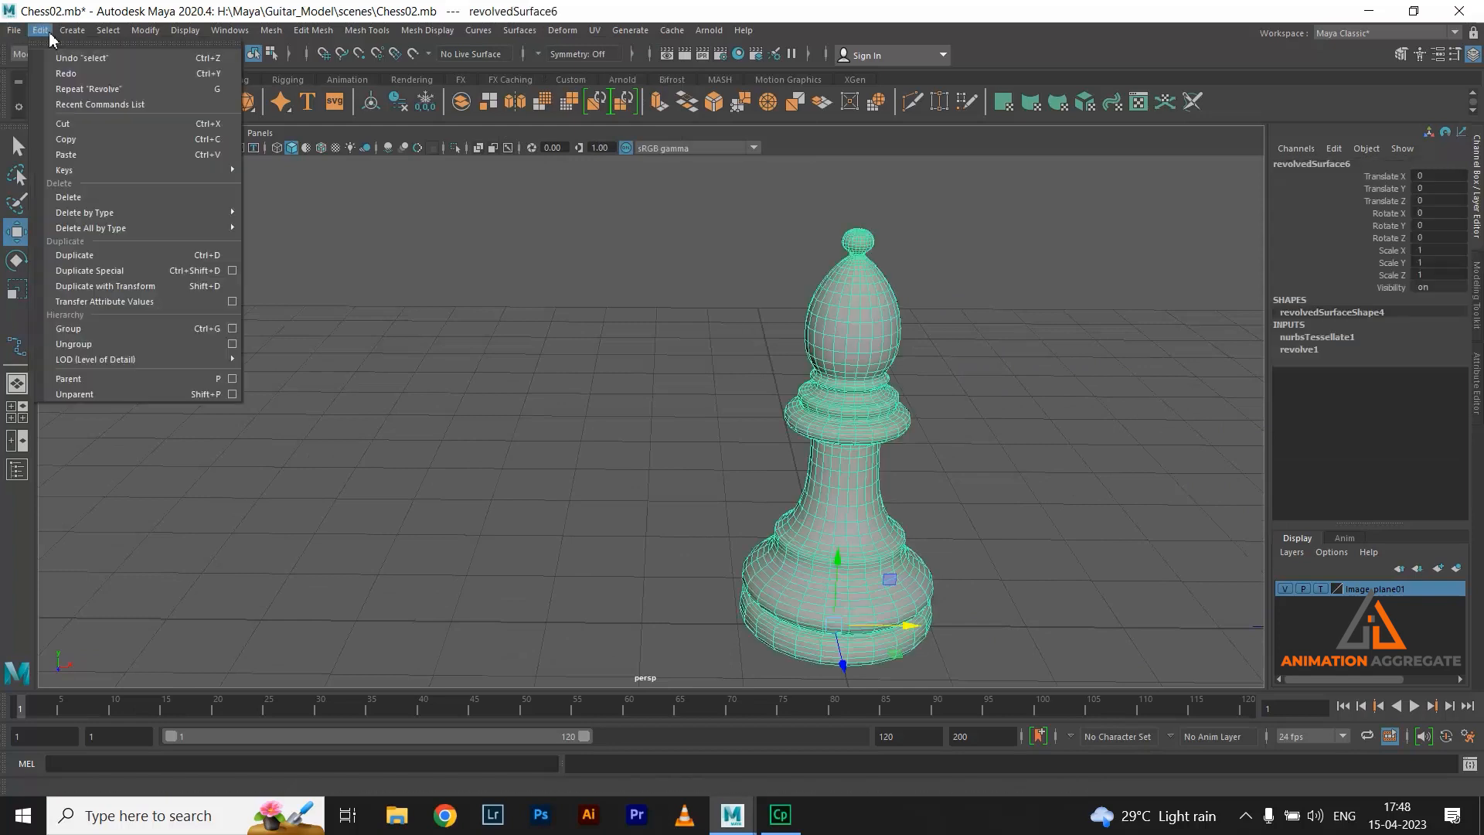
pyautogui.moveTo(208, 215)
pyautogui.click(270, 227)
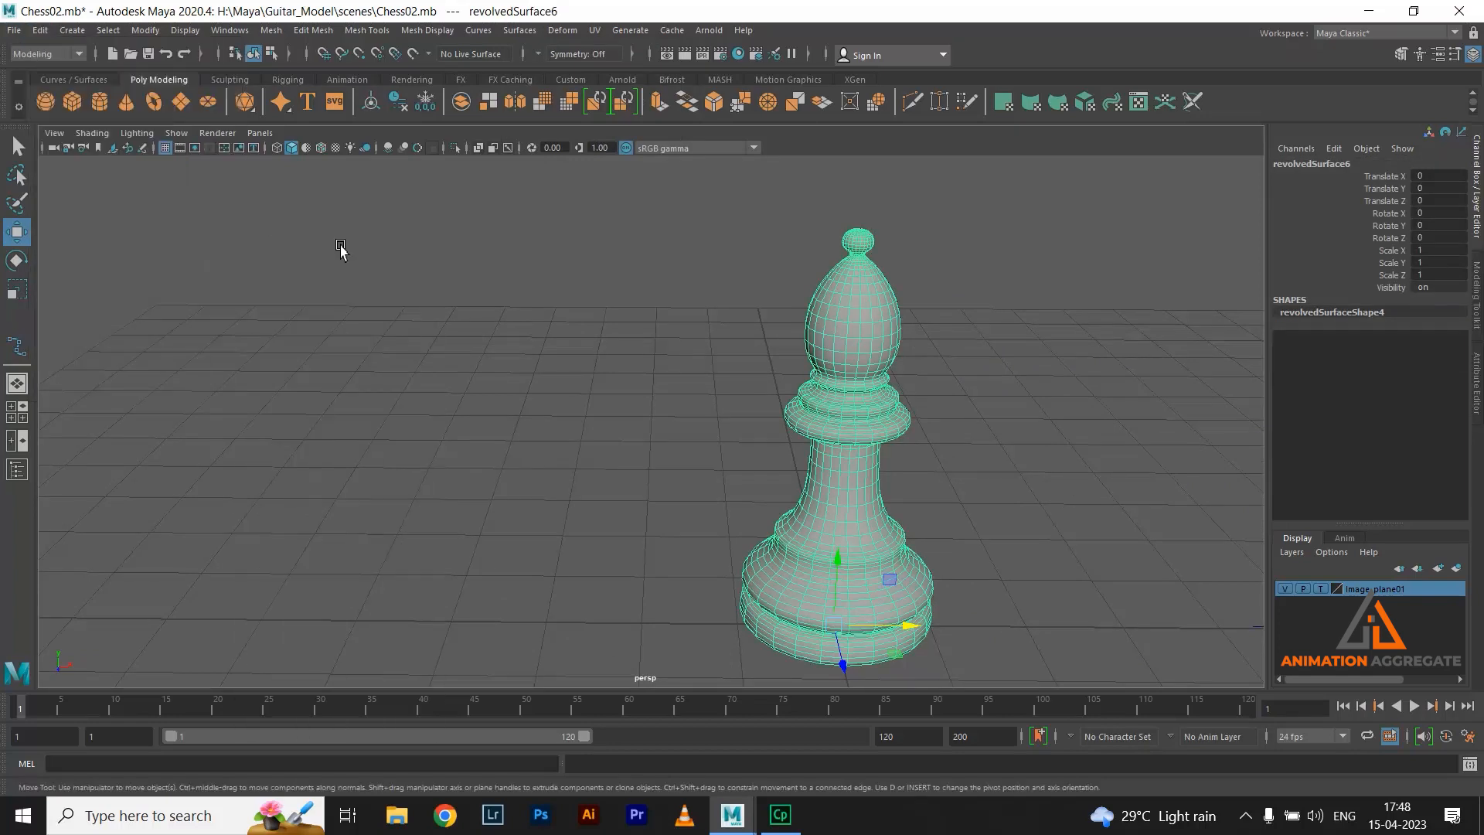
pyautogui.click(39, 31)
pyautogui.moveTo(201, 214)
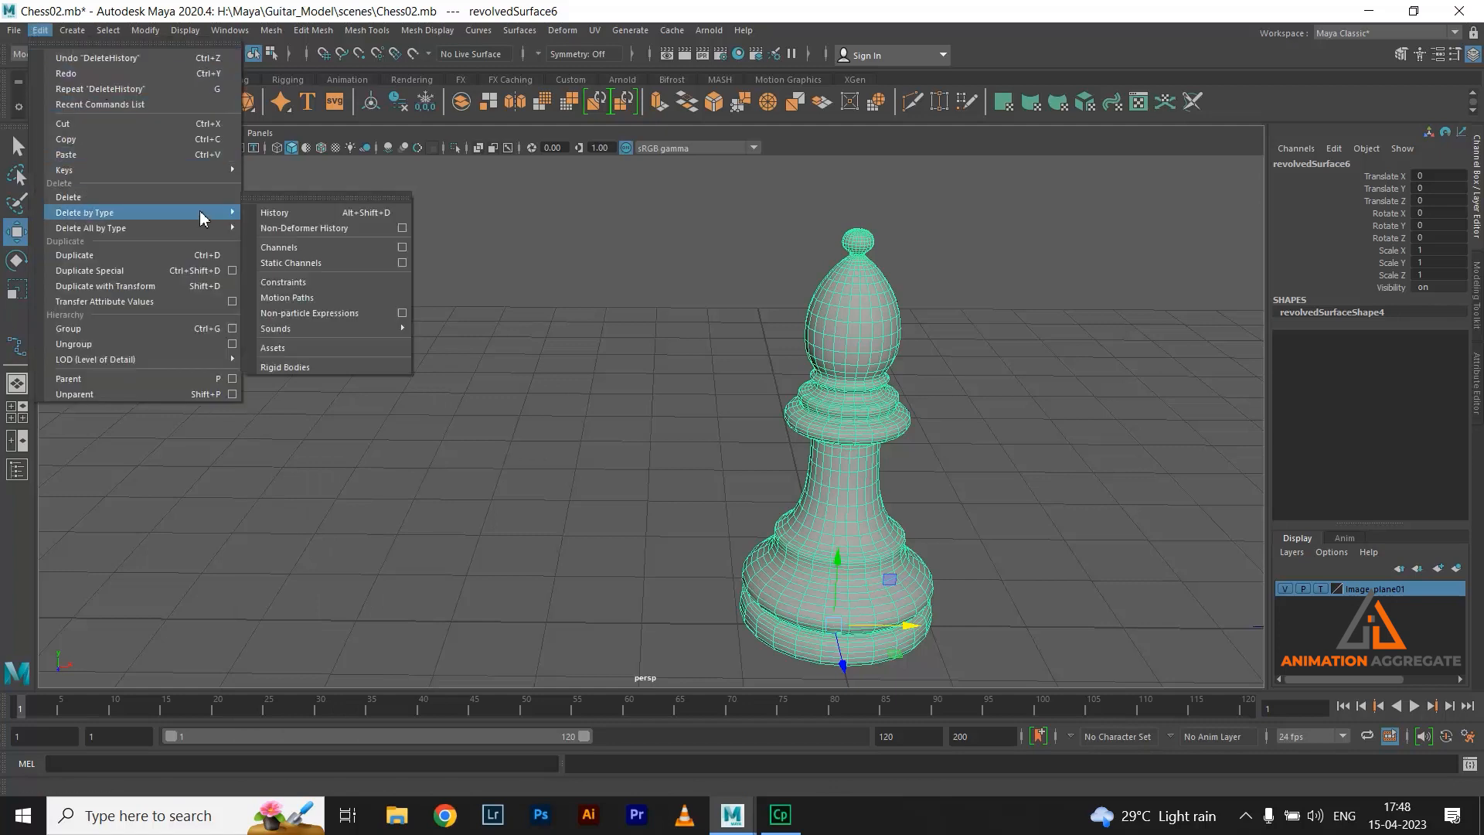
pyautogui.click(263, 227)
# Select the bishop's profile curve and move it along X, clear of the bishop and toward the other profile curves
pyautogui.click(1001, 323)
pyautogui.keyDown('alt'); pyautogui.moveTo(997, 321); pyautogui.dragTo(872, 240, button='middle'); pyautogui.keyUp('alt')
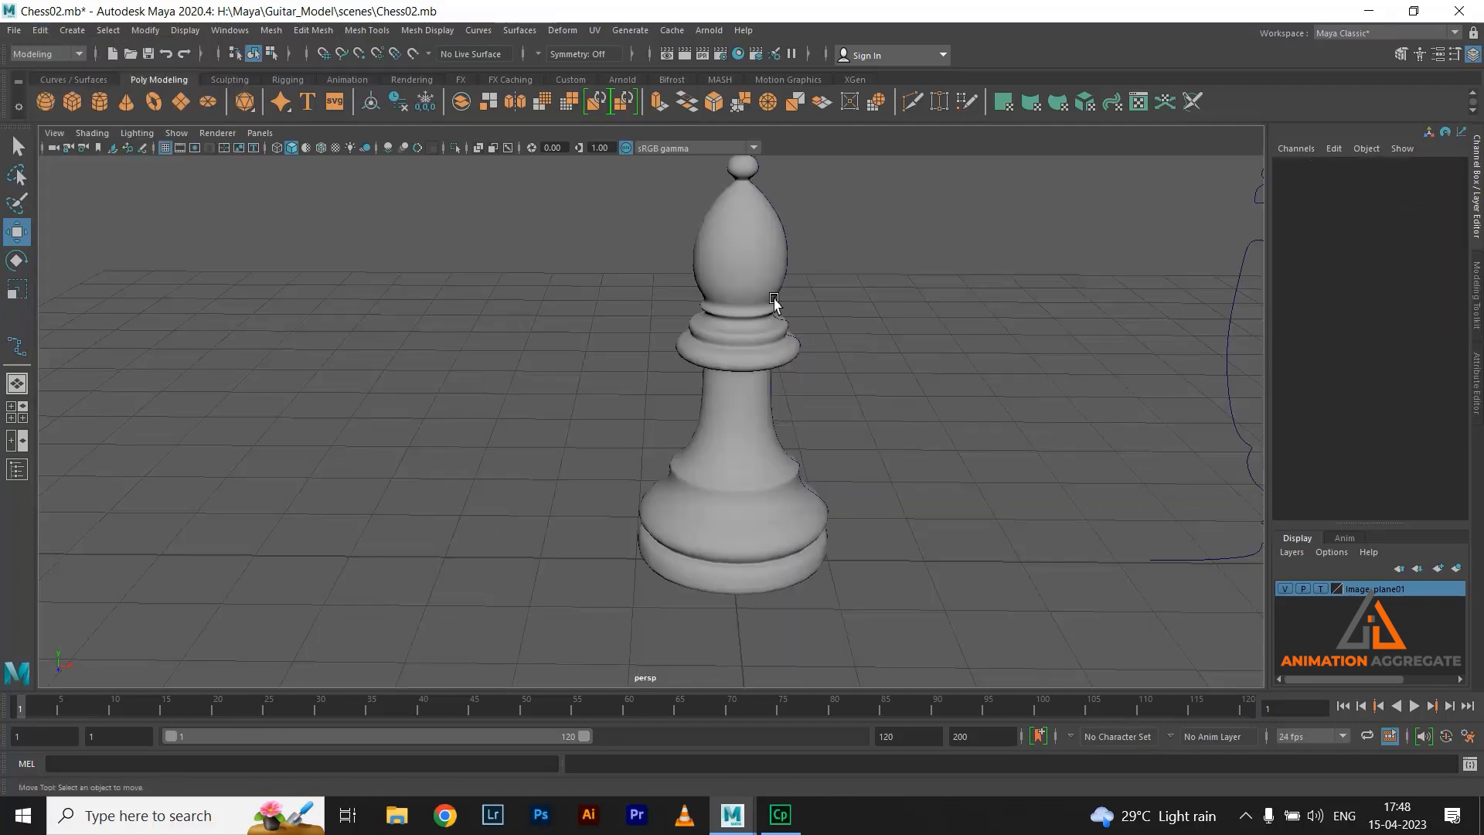
pyautogui.click(772, 296)
pyautogui.keyDown('alt'); pyautogui.moveTo(920, 321); pyautogui.dragTo(878, 327); pyautogui.keyUp('alt')
pyautogui.keyDown('shift'); pyautogui.click(729, 285); pyautogui.keyUp('shift')
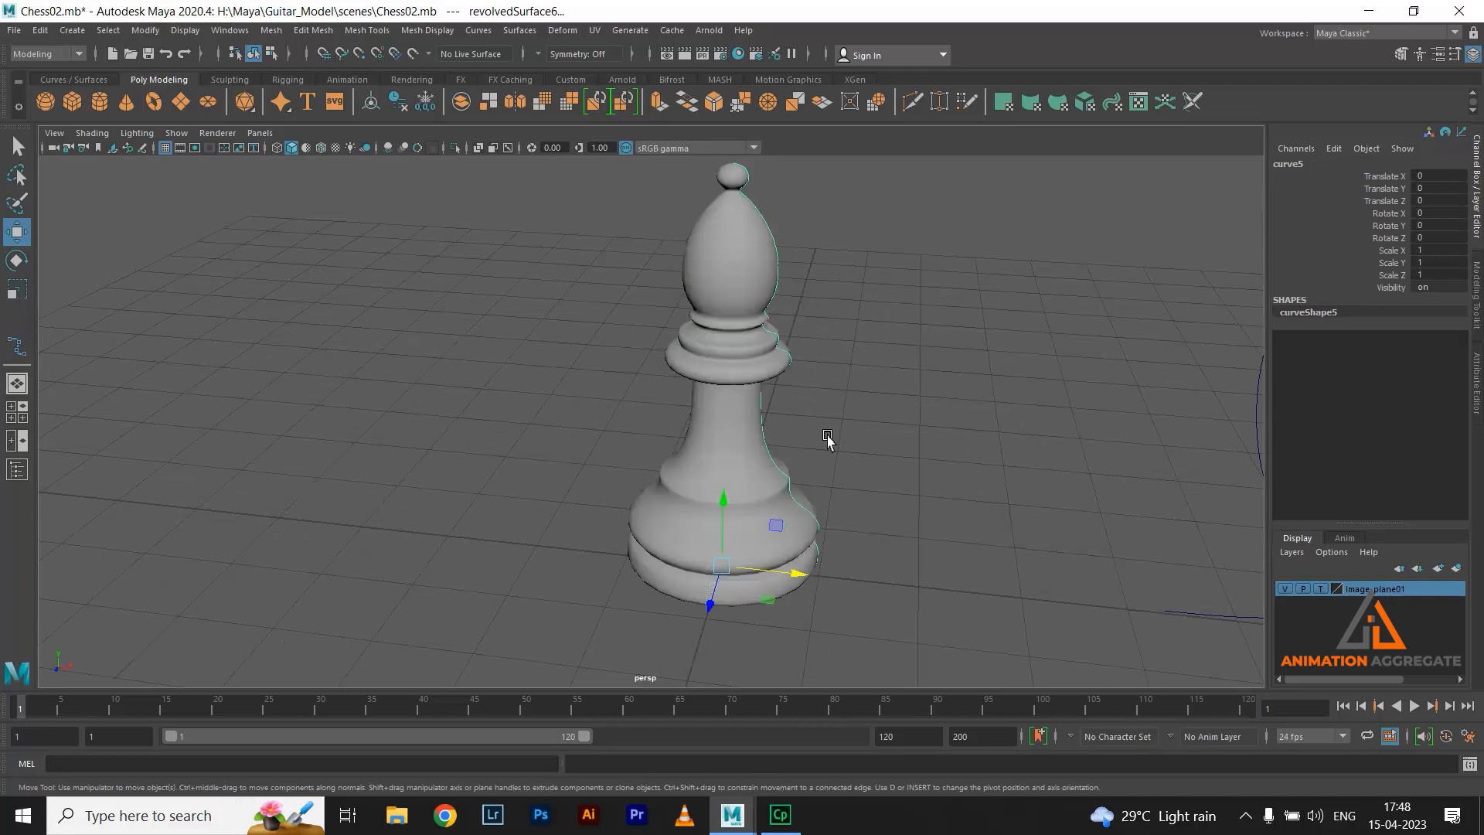
pyautogui.moveTo(799, 573); pyautogui.dragTo(1165, 608)
pyautogui.click(901, 322)
# Compare the selected bishop's head with the diagonal notch in the front reference image
pyautogui.click(776, 253)
pyautogui.moveTo(775, 253)
pyautogui.keyDown('alt'); pyautogui.mouseDown()
pyautogui.moveTo(782, 325)
pyautogui.moveTo(802, 264)
pyautogui.mouseUp(); pyautogui.keyUp('alt')
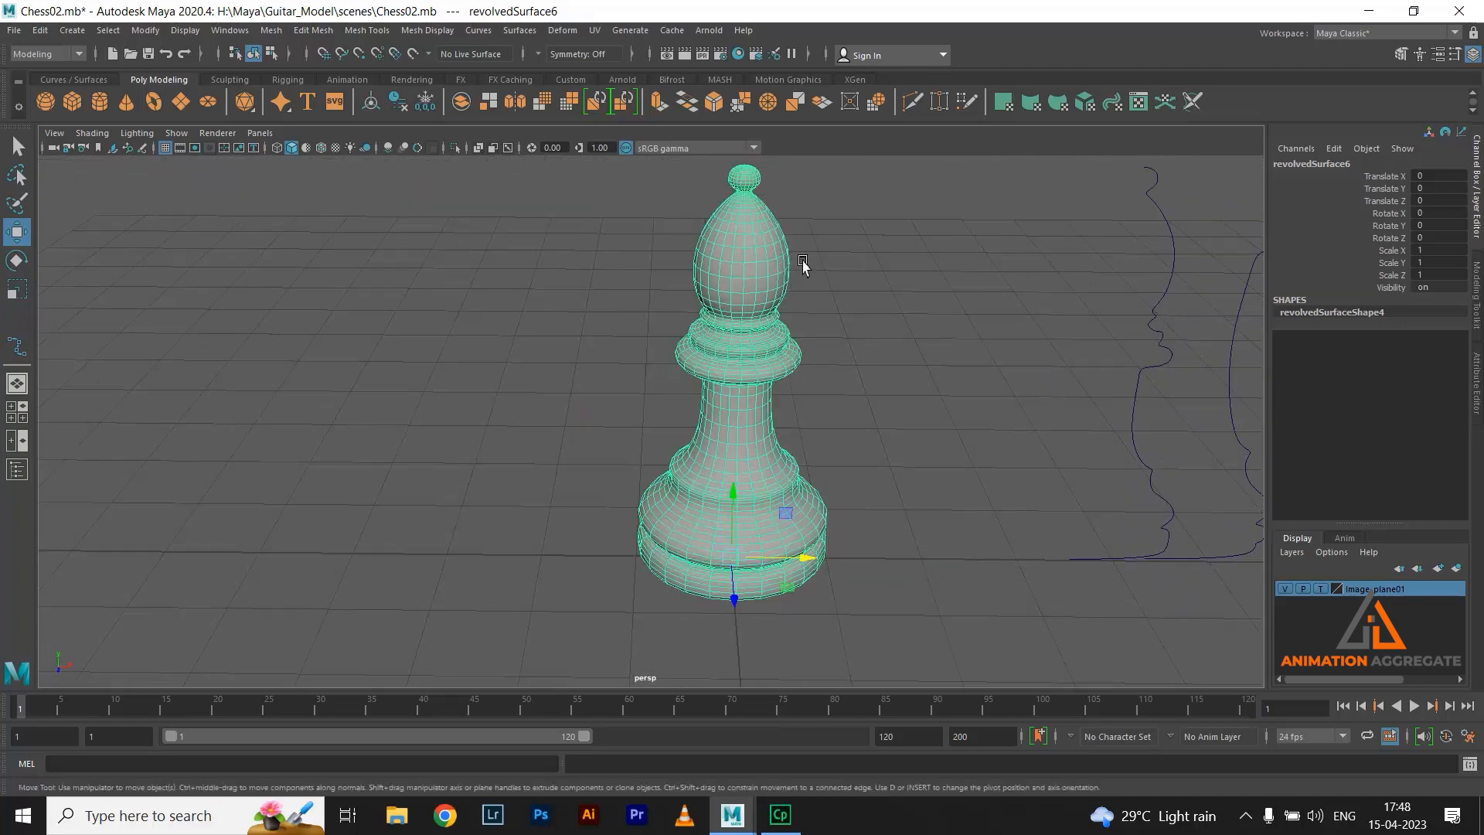
pyautogui.press('space')
pyautogui.press('space')
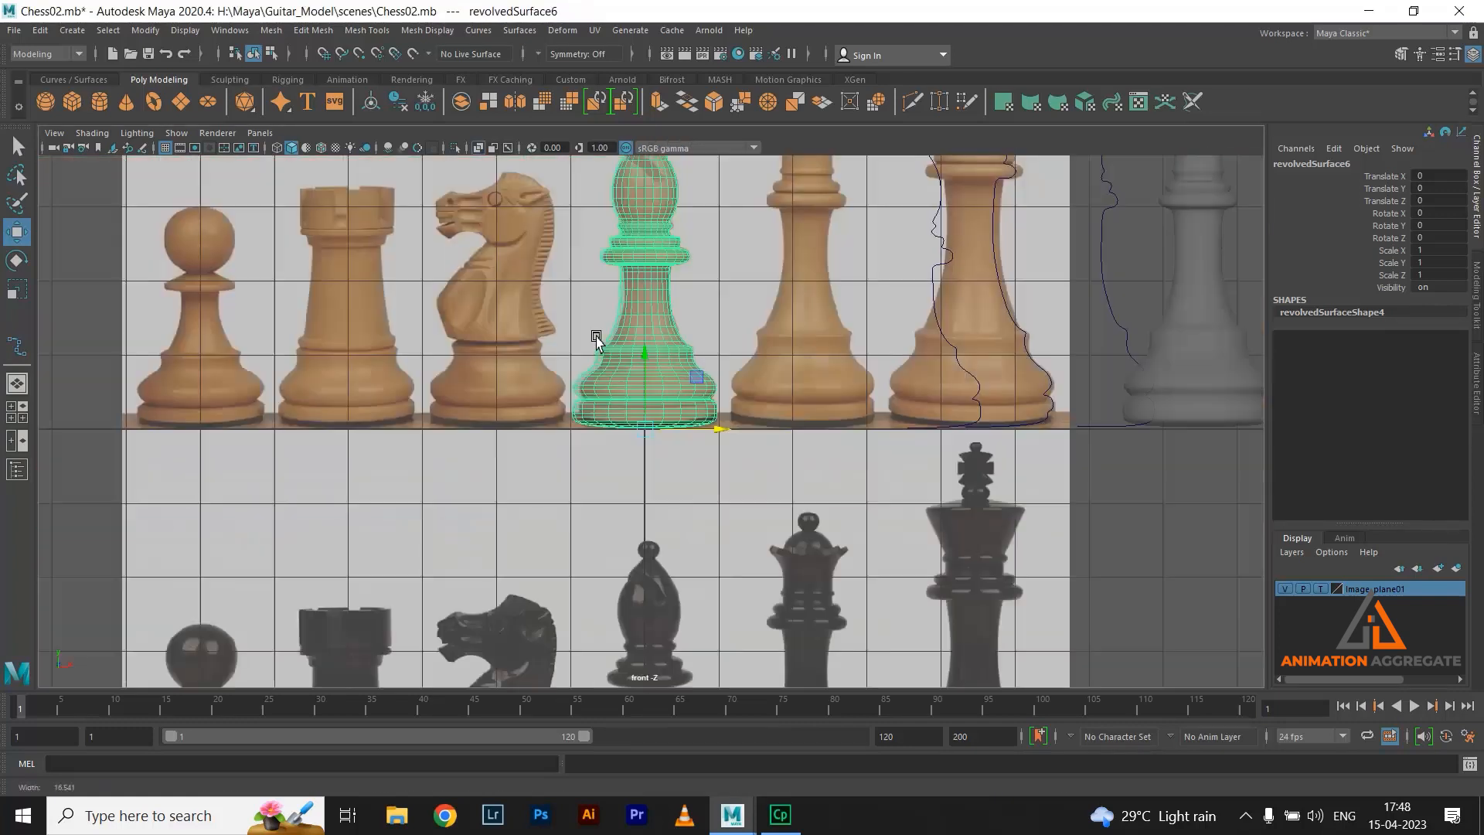
pyautogui.keyDown('alt'); pyautogui.moveTo(636, 394); pyautogui.dragTo(731, 572, button='right'); pyautogui.keyUp('alt')
pyautogui.keyDown('alt'); pyautogui.moveTo(710, 328); pyautogui.dragTo(670, 457, button='middle'); pyautogui.keyUp('alt')
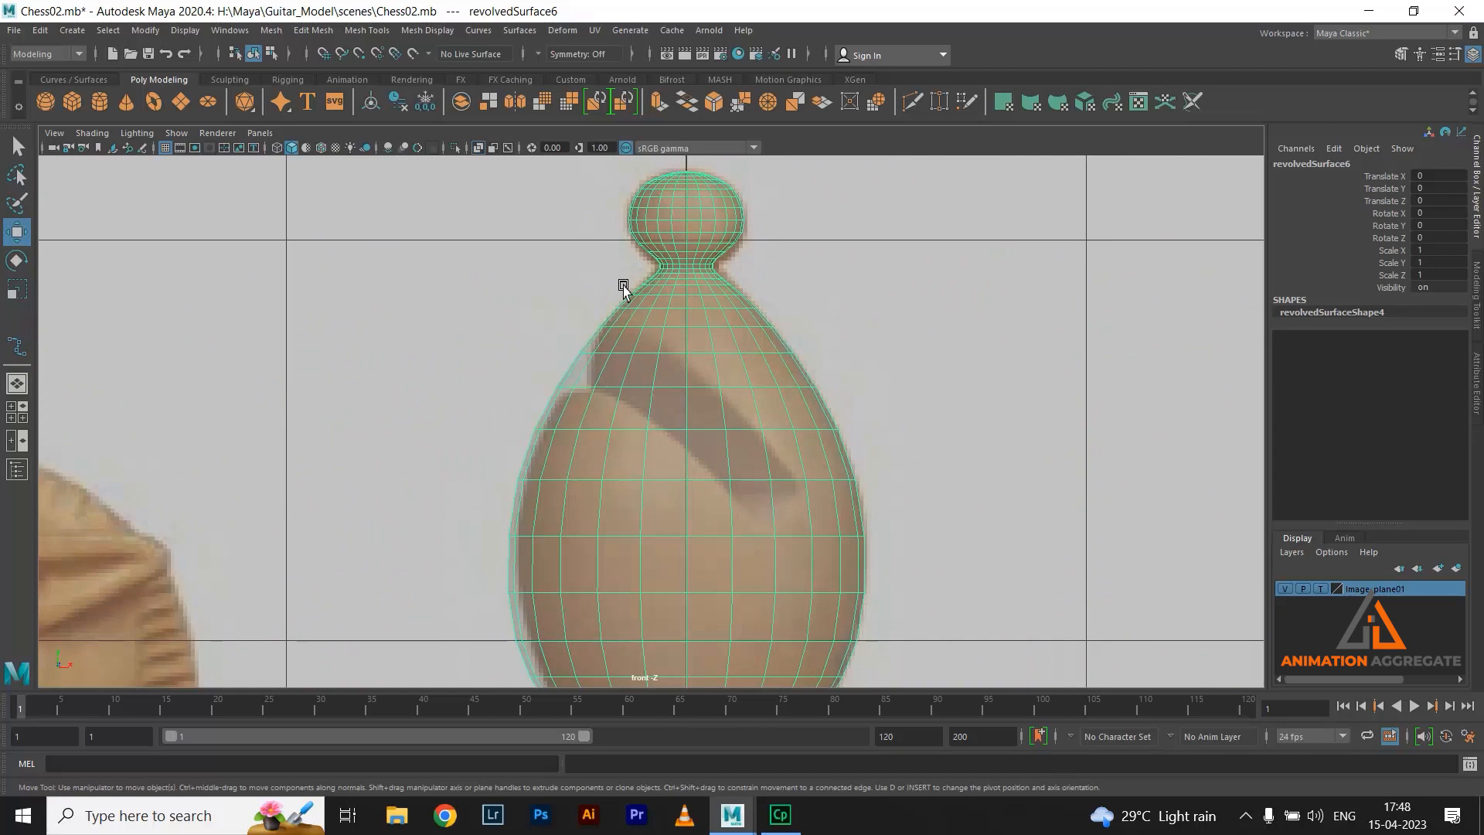
pyautogui.keyDown('alt'); pyautogui.moveTo(623, 285); pyautogui.dragTo(725, 396, button='right'); pyautogui.keyUp('alt')
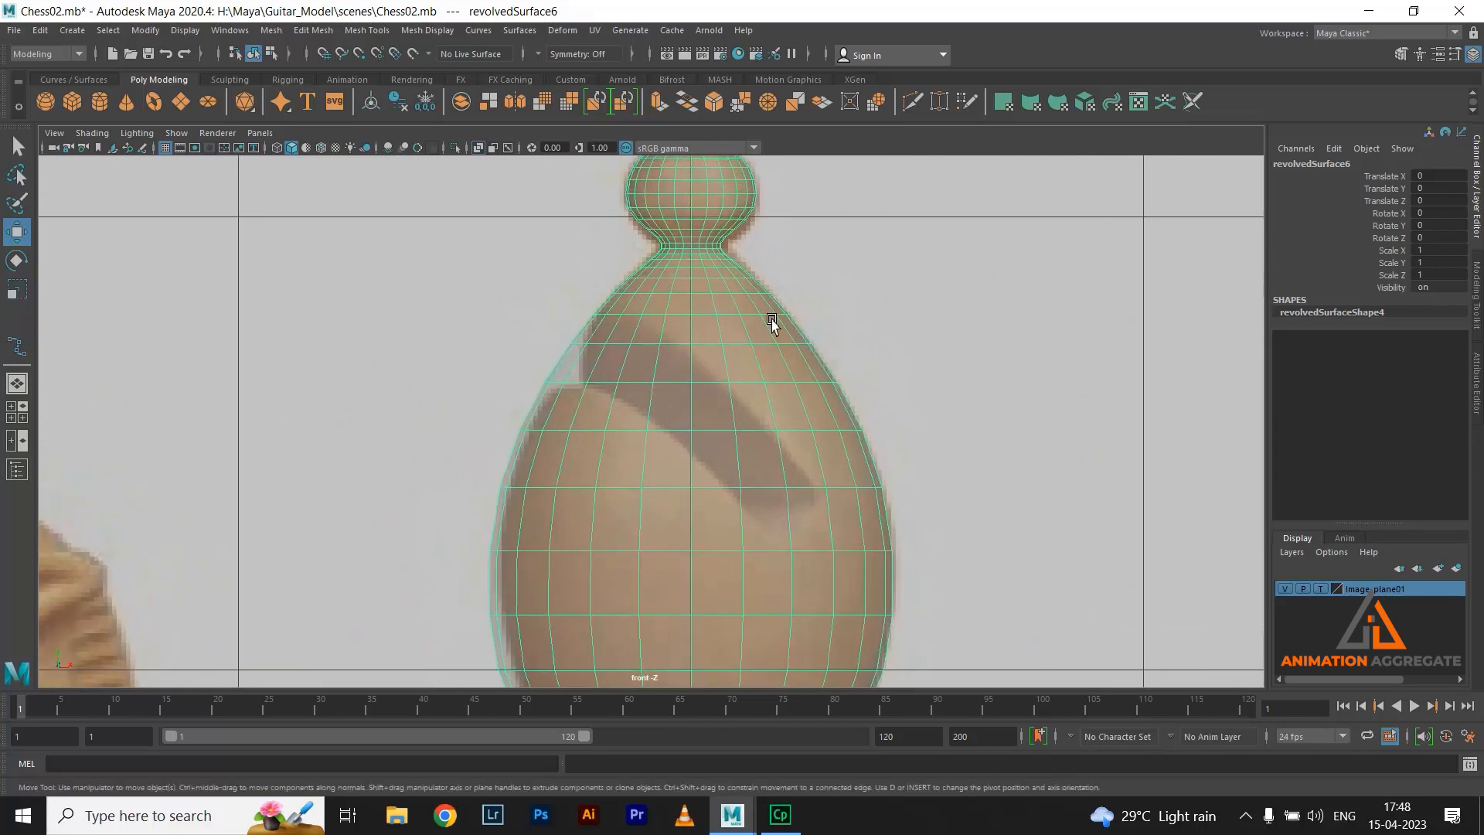
# Select the faces of the bishop's rear half, including its top knob, in the top view and delete them
pyautogui.press('space')
pyautogui.press('space')
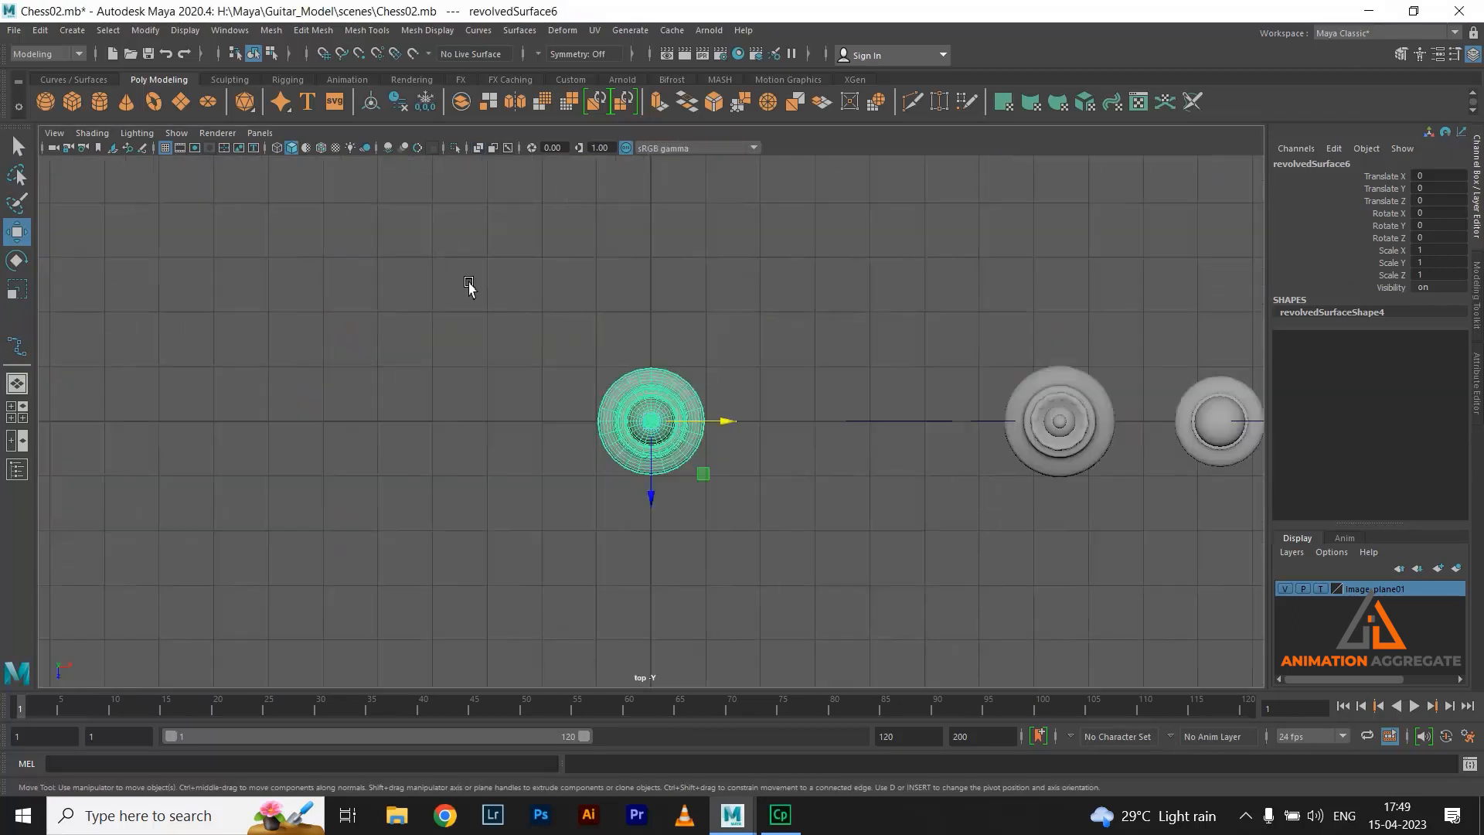
pyautogui.press('f')
pyautogui.moveTo(795, 298); pyautogui.dragTo(795, 254, button='right')
pyautogui.click(301, 276)
pyautogui.scroll(-3, 850, 403)
pyautogui.scroll(2, 869, 406)
pyautogui.moveTo(350, 206); pyautogui.dragTo(891, 417)
pyautogui.scroll(5, 978, 407)
pyautogui.scroll(2, 601, 384)
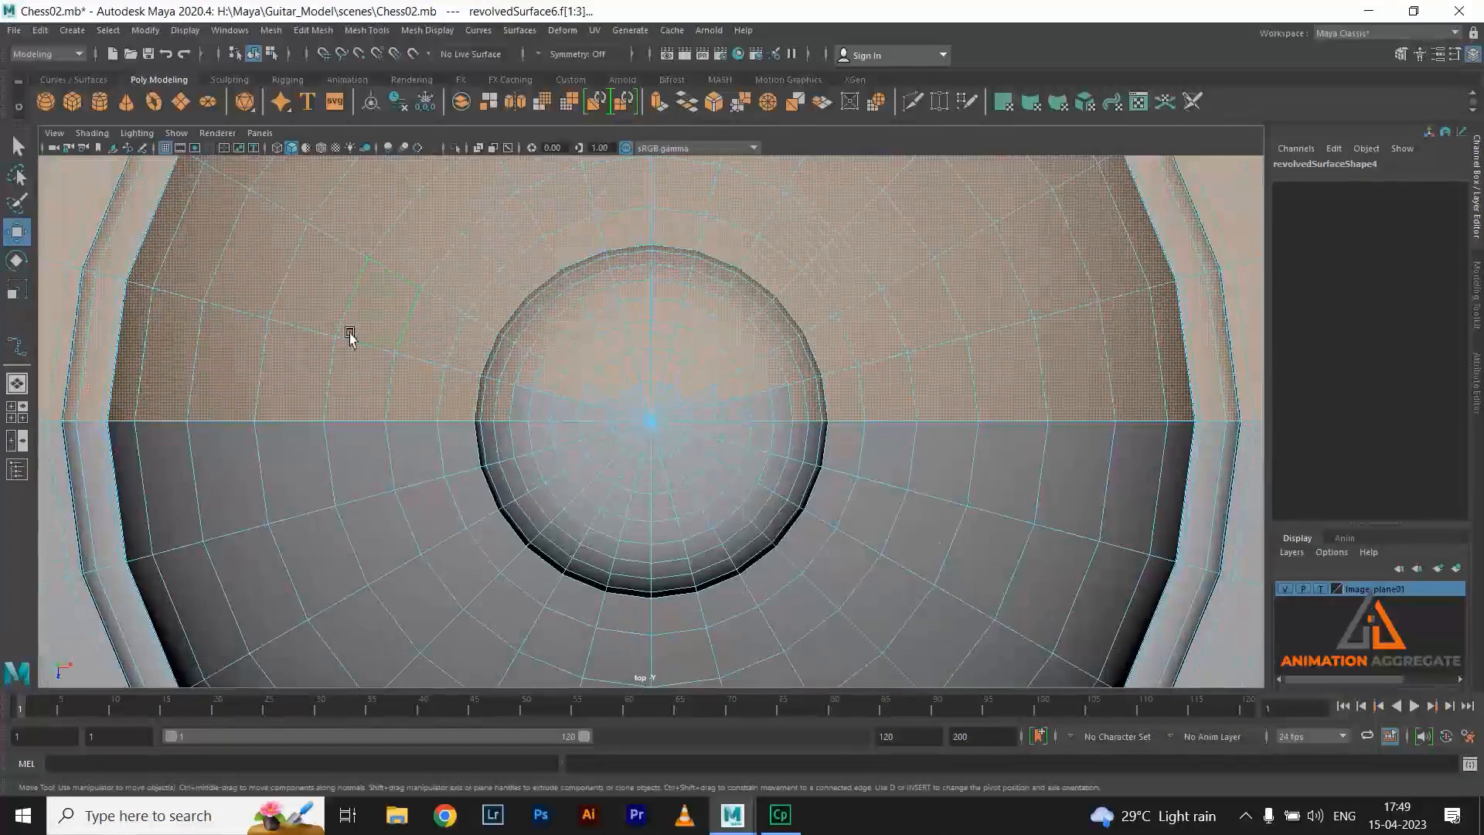
pyautogui.moveTo(363, 305); pyautogui.dragTo(899, 419)
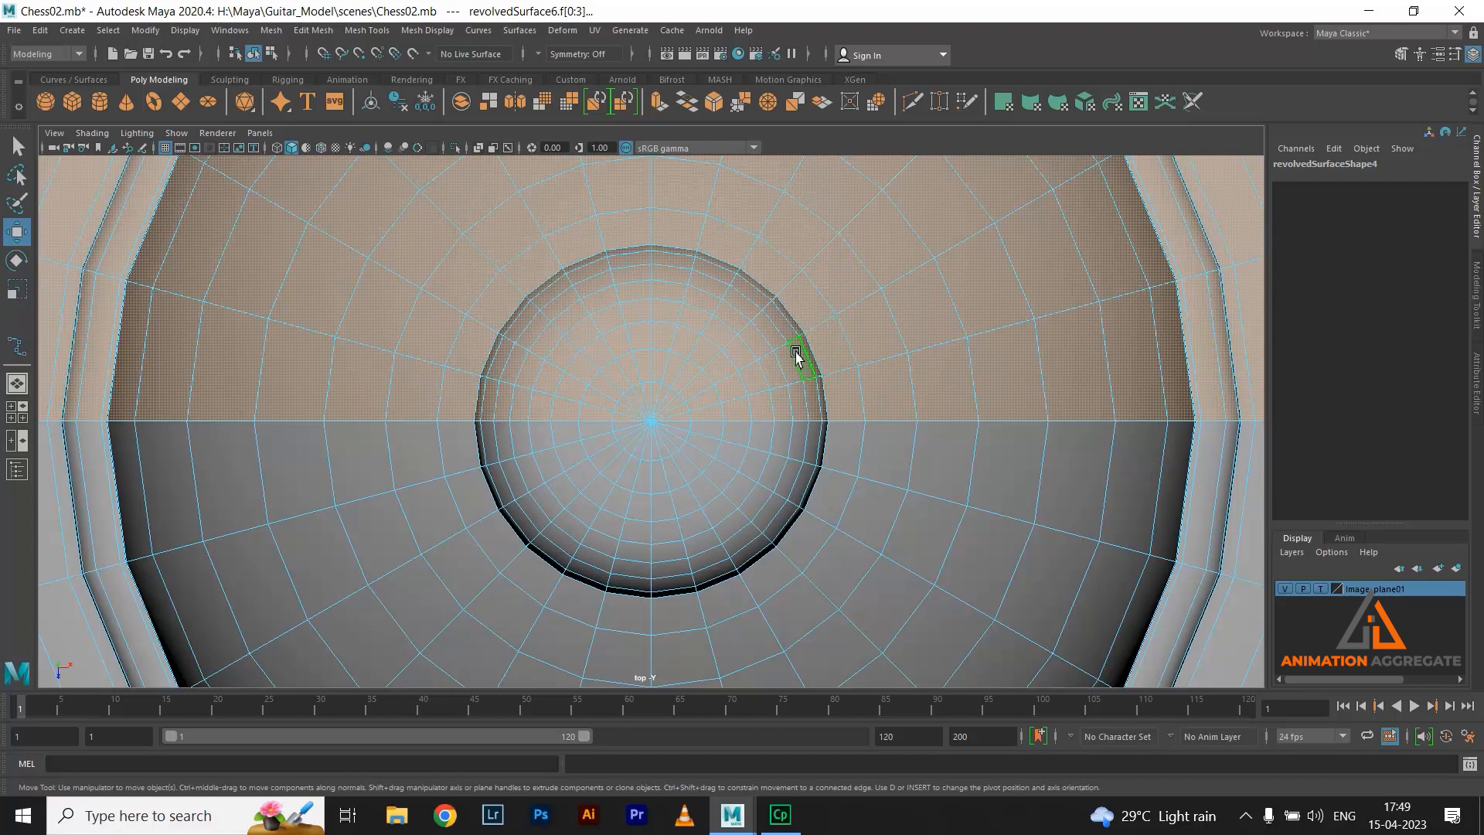
pyautogui.press('Delete')
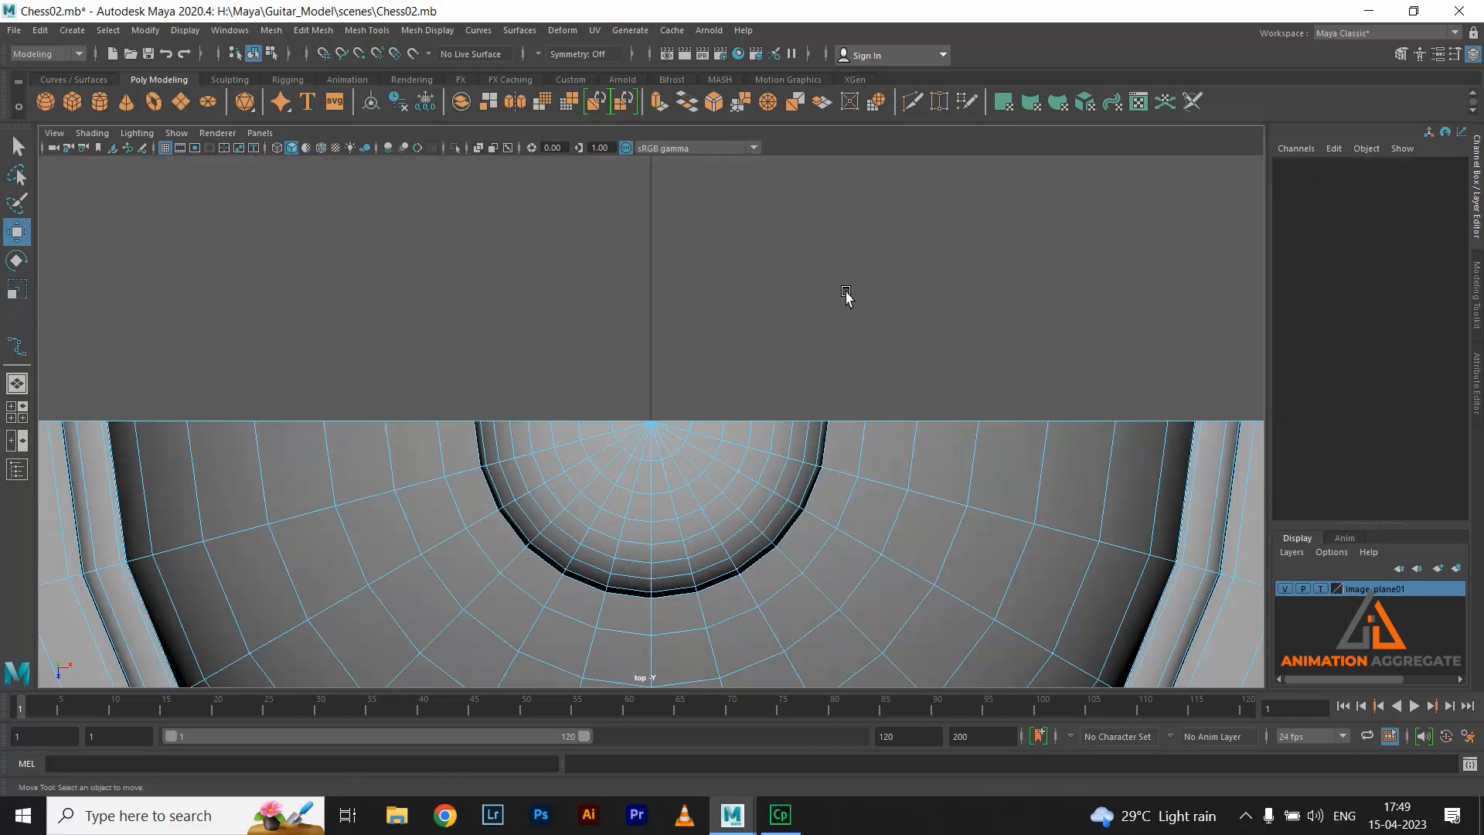
# Cut along the notch's lower edge in the front view with Multi-Cut, running diagonally from the head's outline to the notch's inner end
pyautogui.scroll(-3, 905, 445)
pyautogui.press('space')
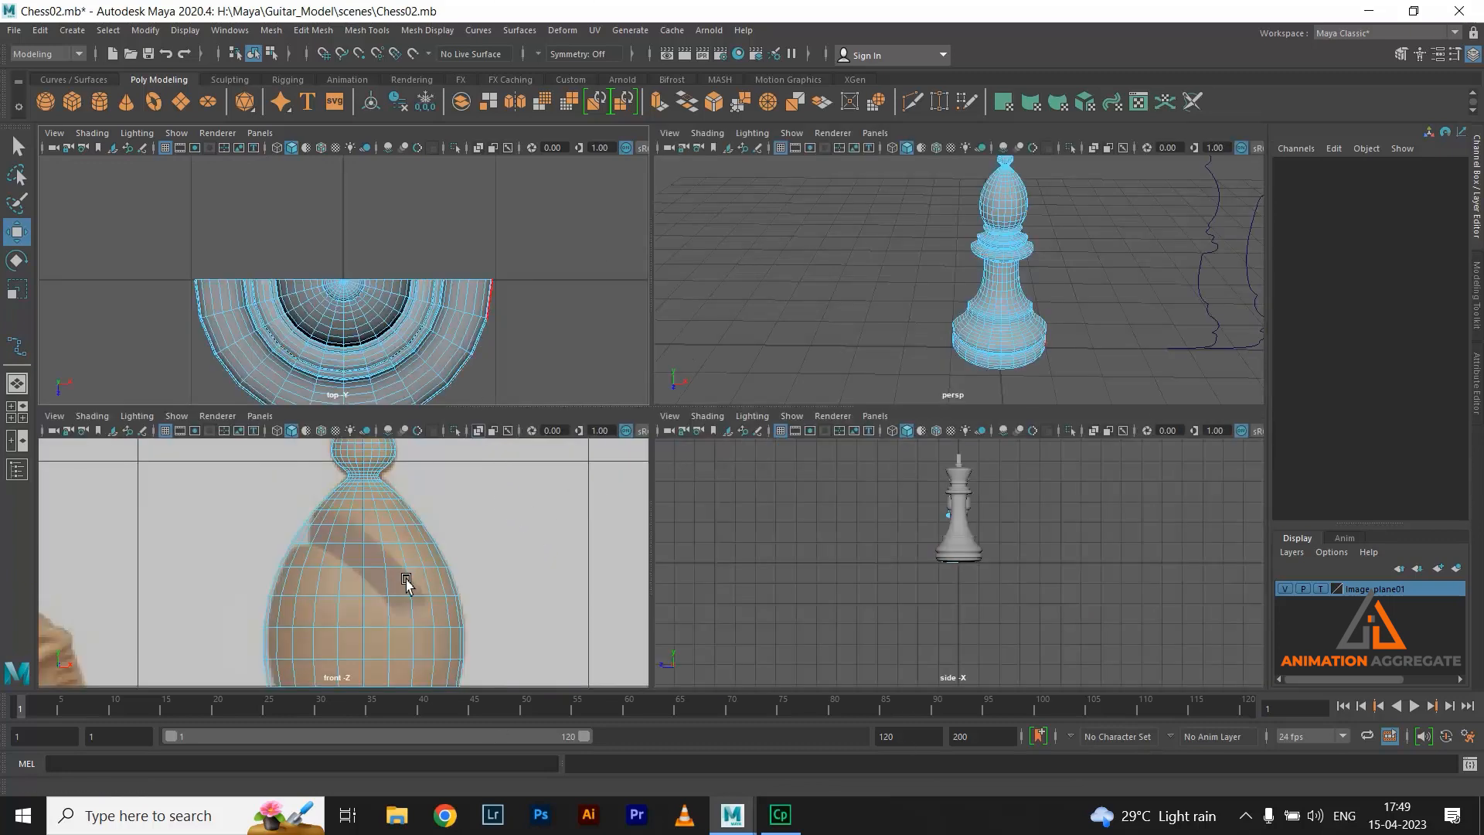
pyautogui.press('space')
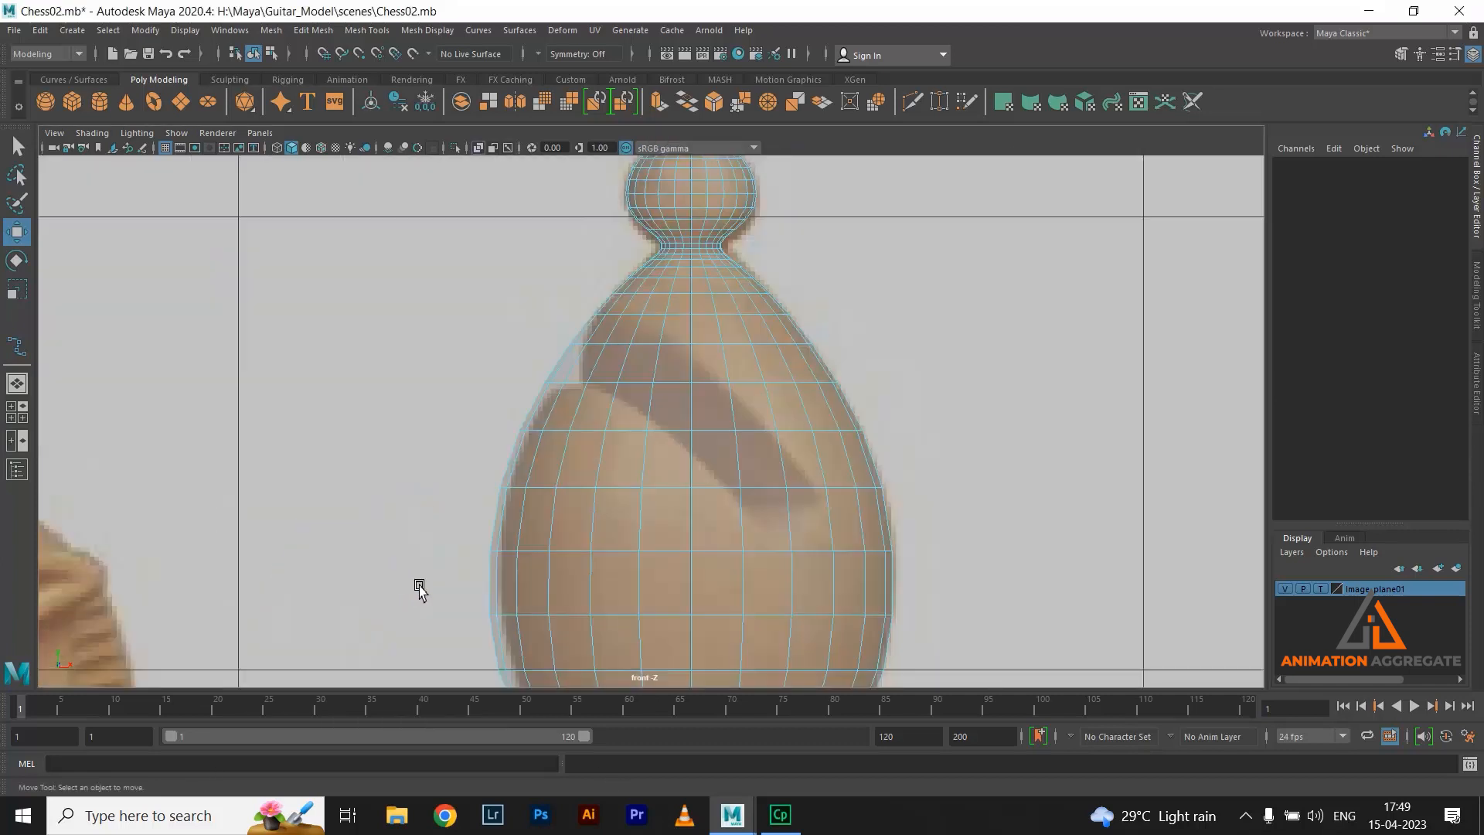
pyautogui.scroll(5, 560, 305)
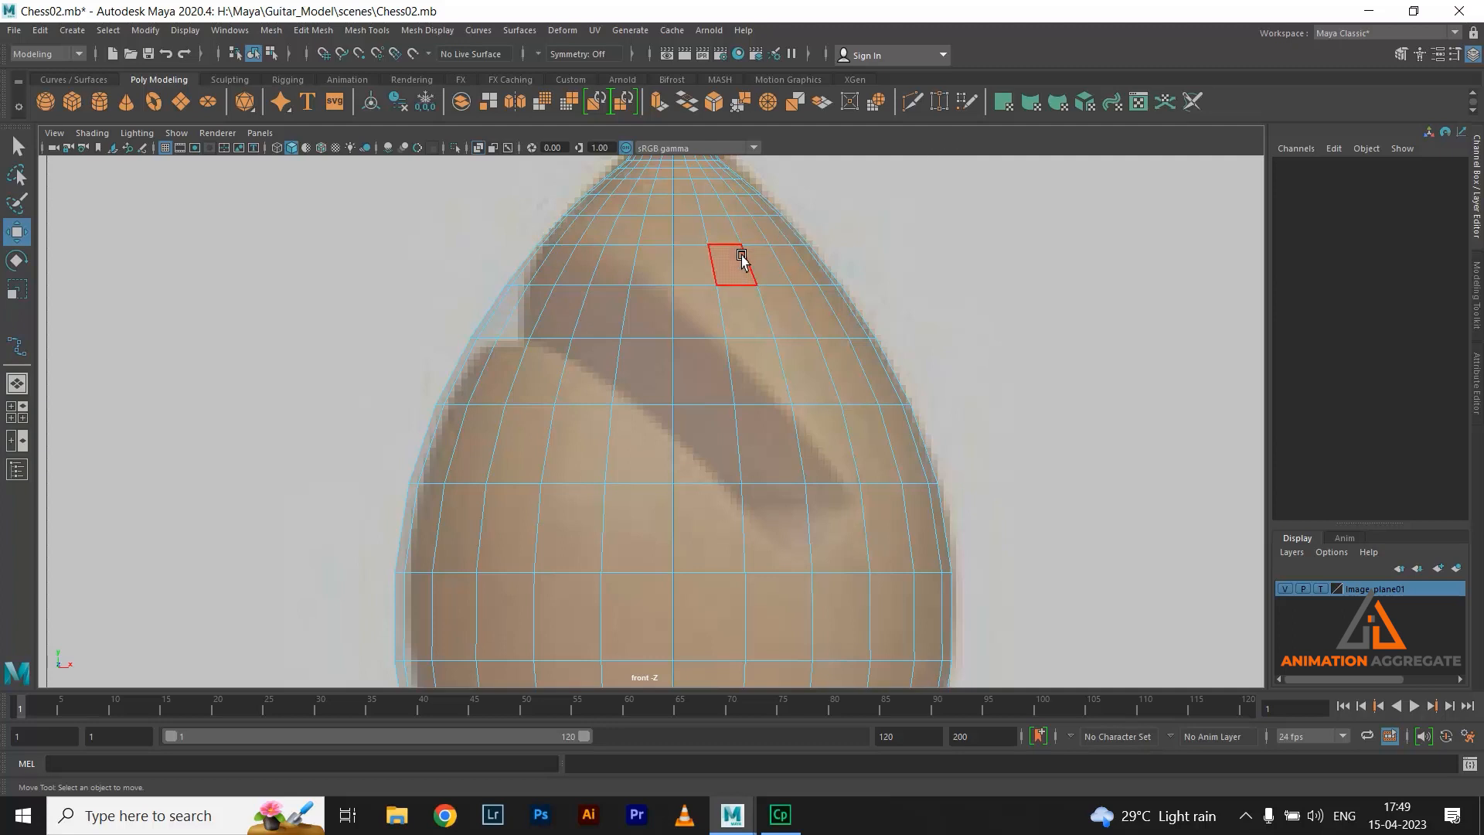
pyautogui.keyDown('shift'); pyautogui.rightClick(719, 226); pyautogui.keyUp('shift')
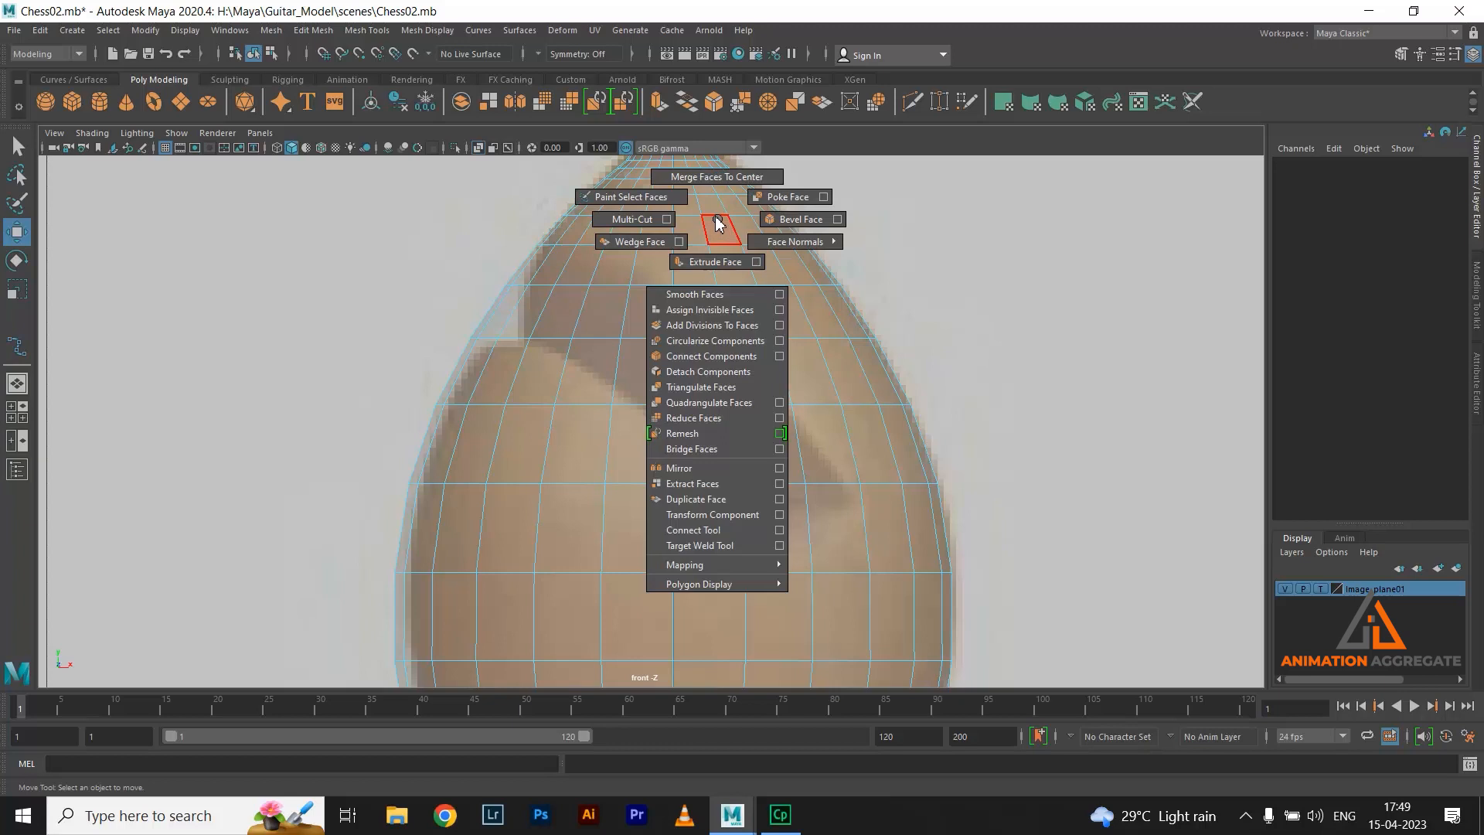
pyautogui.click(616, 229)
pyautogui.keyDown('alt'); pyautogui.moveTo(640, 299); pyautogui.dragTo(619, 325, button='middle'); pyautogui.keyUp('alt')
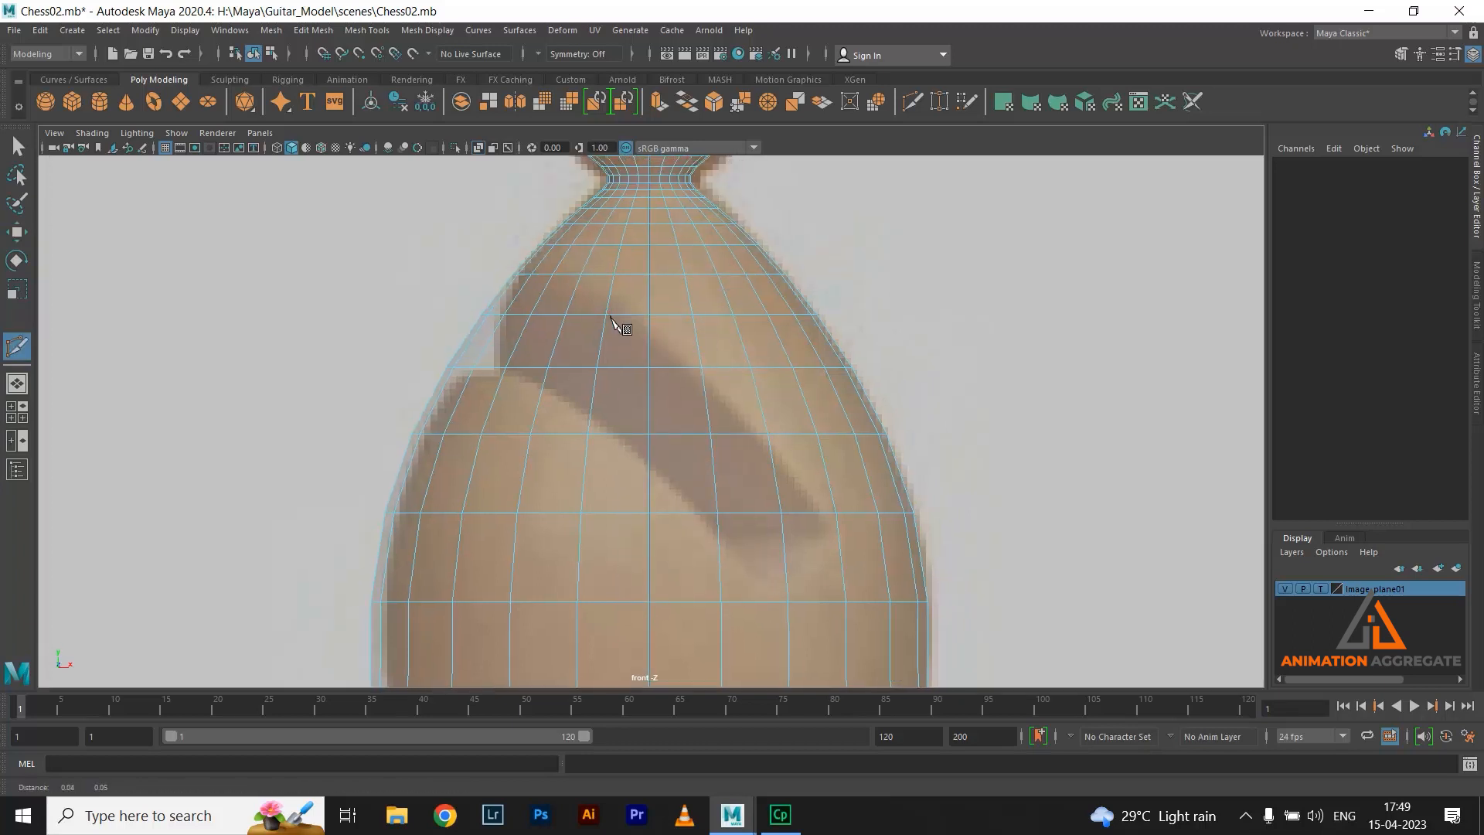
pyautogui.click(460, 348)
pyautogui.click(787, 603)
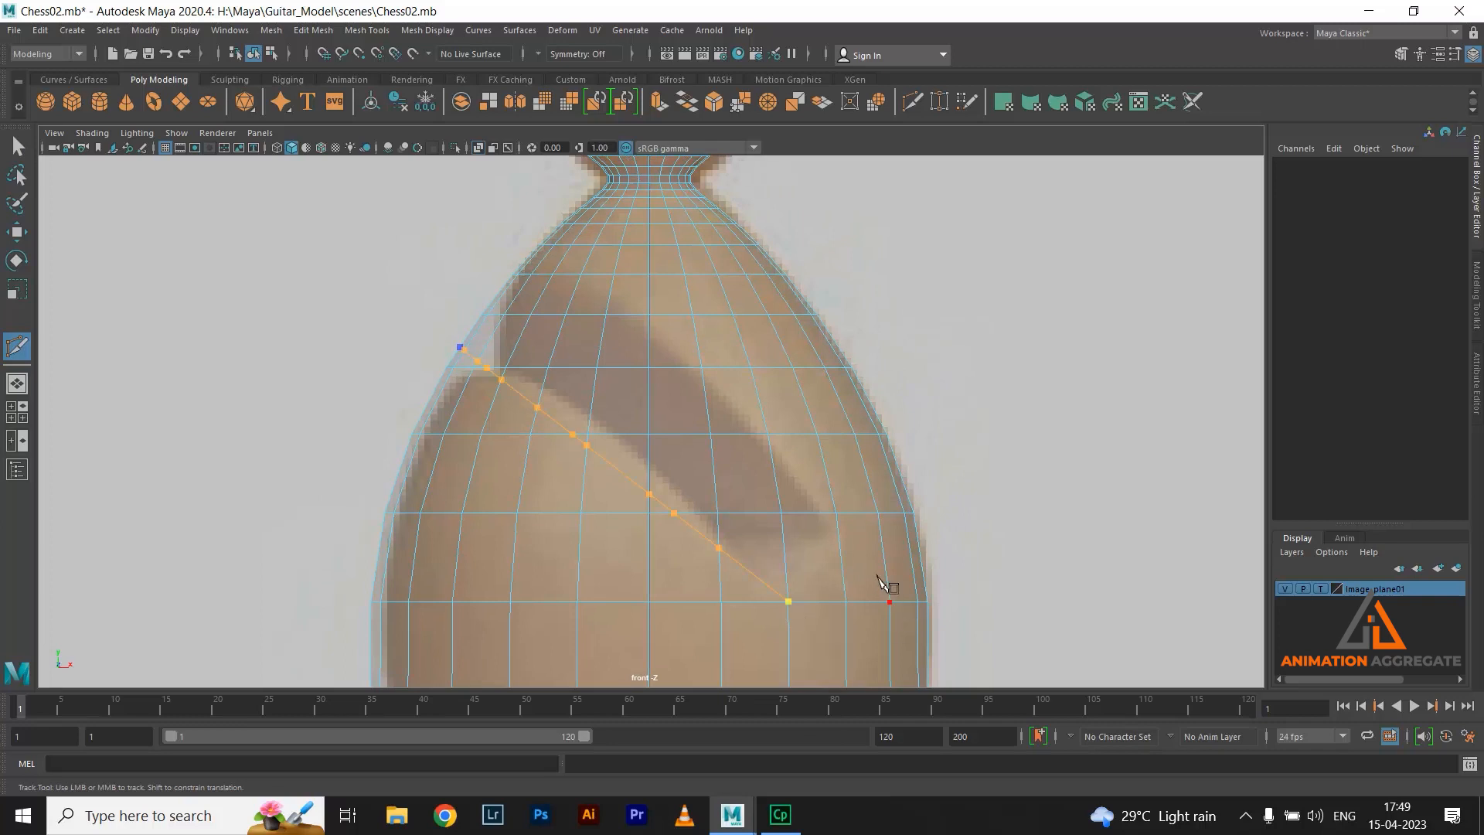
# Continue the cut across the notch's inner end and back along its upper edge to the head's outline, and complete it
pyautogui.click(828, 514)
pyautogui.keyDown('alt'); pyautogui.moveTo(491, 183); pyautogui.dragTo(576, 267, button='right'); pyautogui.keyUp('alt')
pyautogui.keyDown('alt'); pyautogui.moveTo(576, 266); pyautogui.dragTo(636, 418, button='middle'); pyautogui.keyUp('alt')
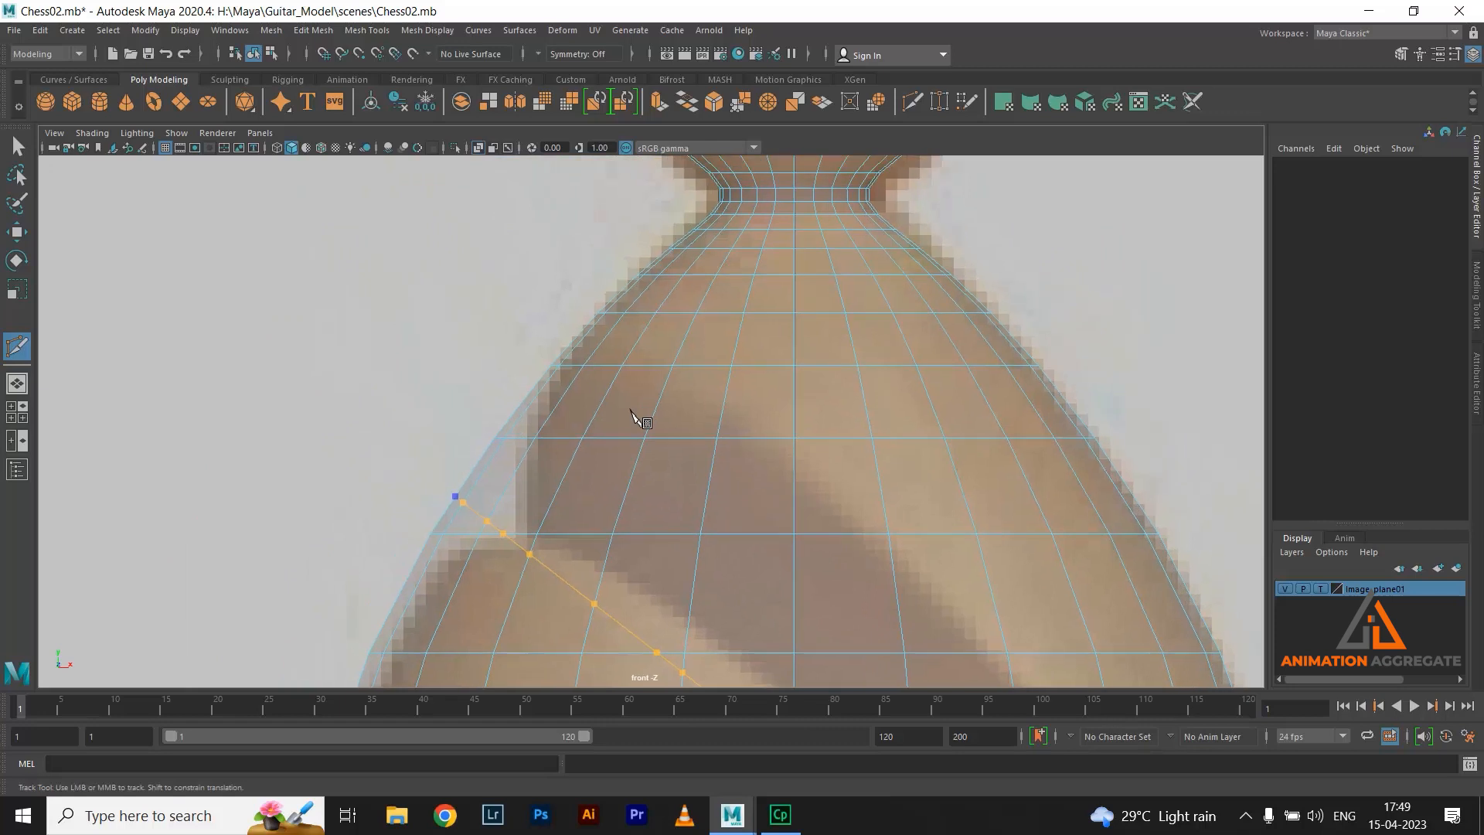
pyautogui.click(582, 331)
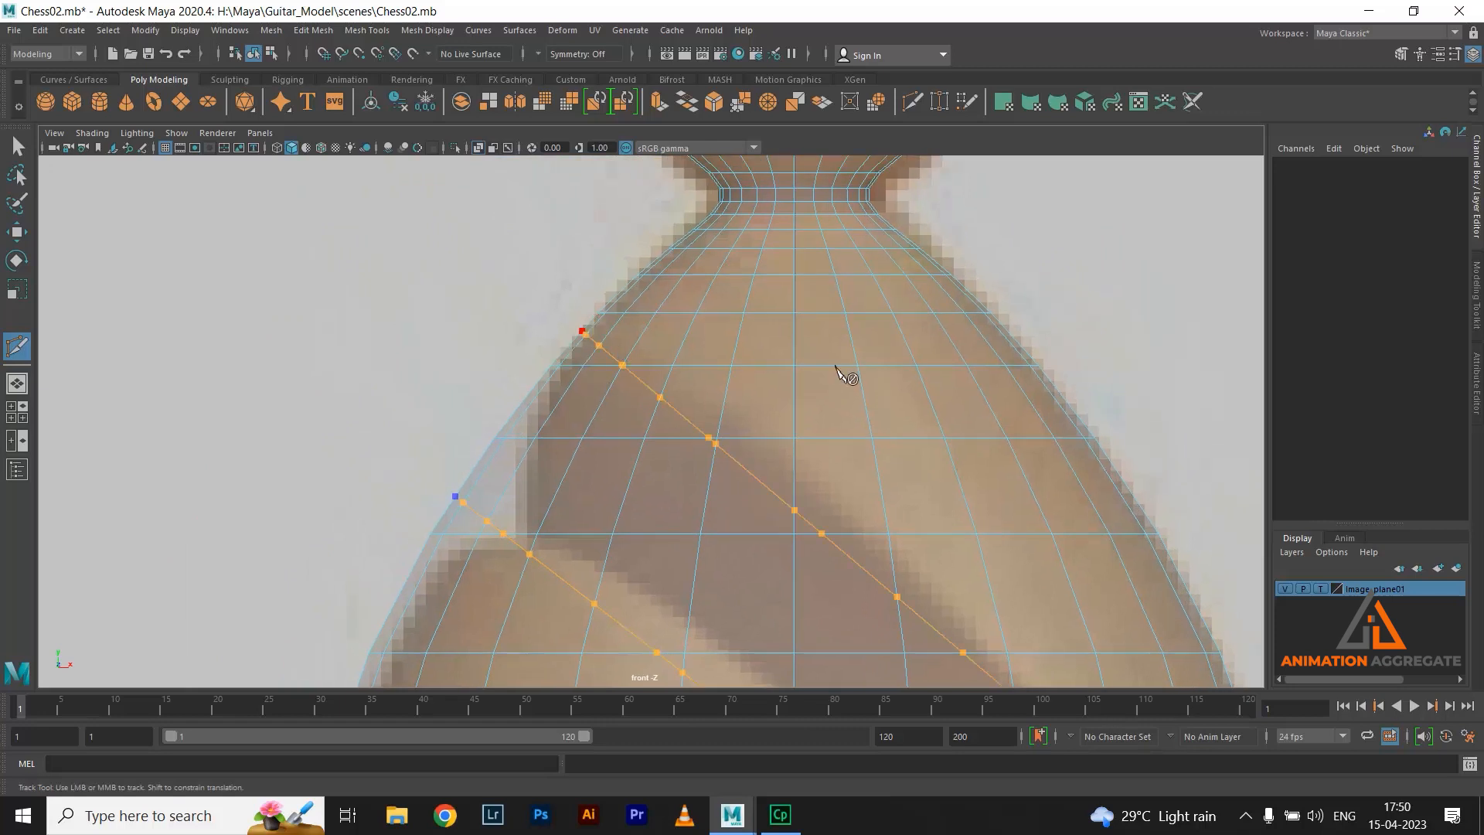
pyautogui.press('Return')
# Inspect the new notch cut lines on the bishop's head in the perspective view
pyautogui.press('space')
pyautogui.press('space')
pyautogui.keyDown('alt'); pyautogui.moveTo(802, 334); pyautogui.dragTo(782, 248); pyautogui.keyUp('alt')
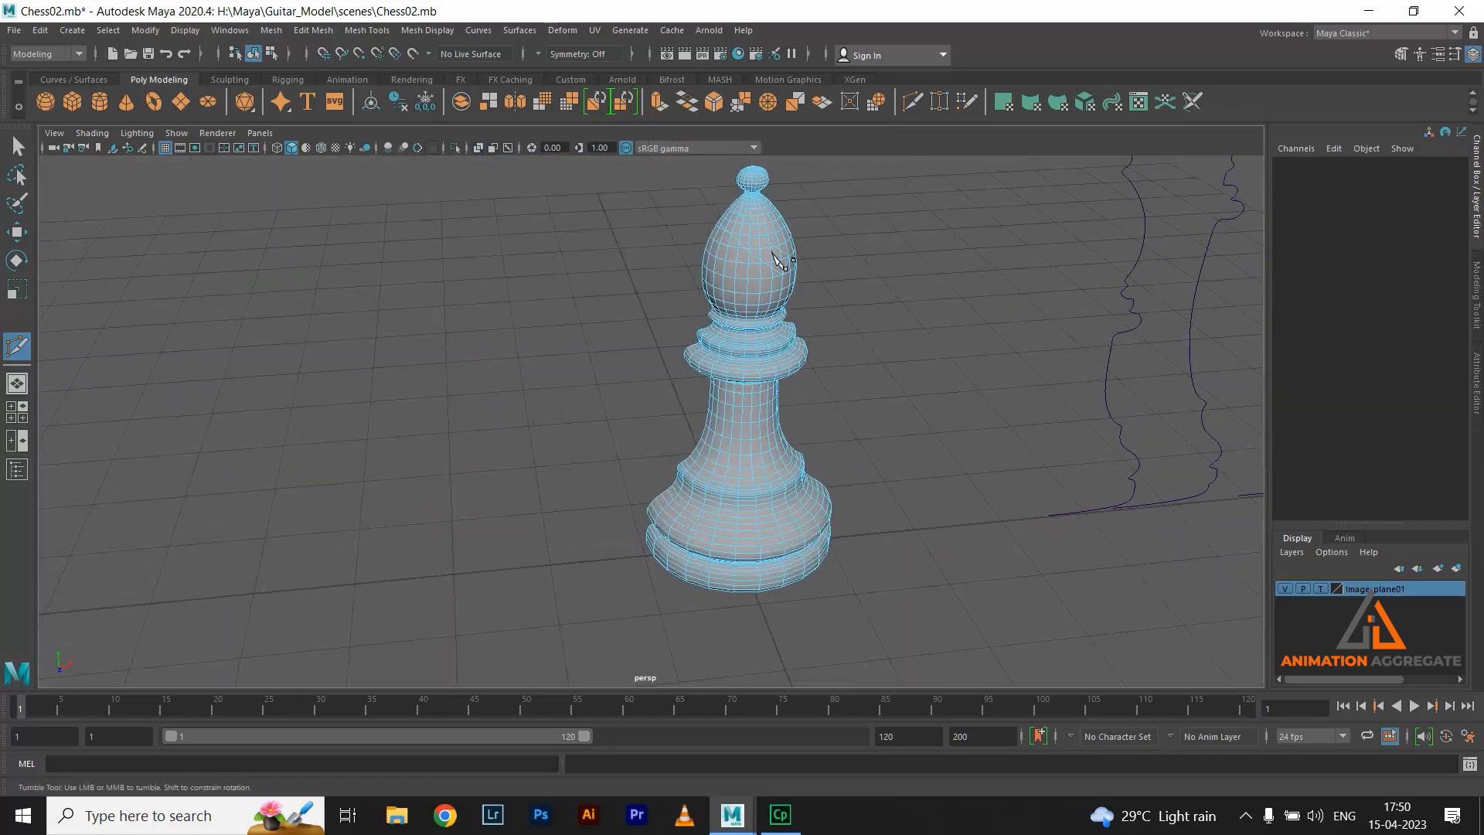
pyautogui.scroll(3, 782, 248)
pyautogui.keyDown('alt'); pyautogui.moveTo(854, 291); pyautogui.dragTo(808, 379, button='middle'); pyautogui.keyUp('alt')
pyautogui.keyDown('alt'); pyautogui.moveTo(808, 379); pyautogui.dragTo(819, 415); pyautogui.keyUp('alt')
pyautogui.keyDown('alt'); pyautogui.moveTo(819, 414); pyautogui.dragTo(793, 352, button='right'); pyautogui.keyUp('alt')
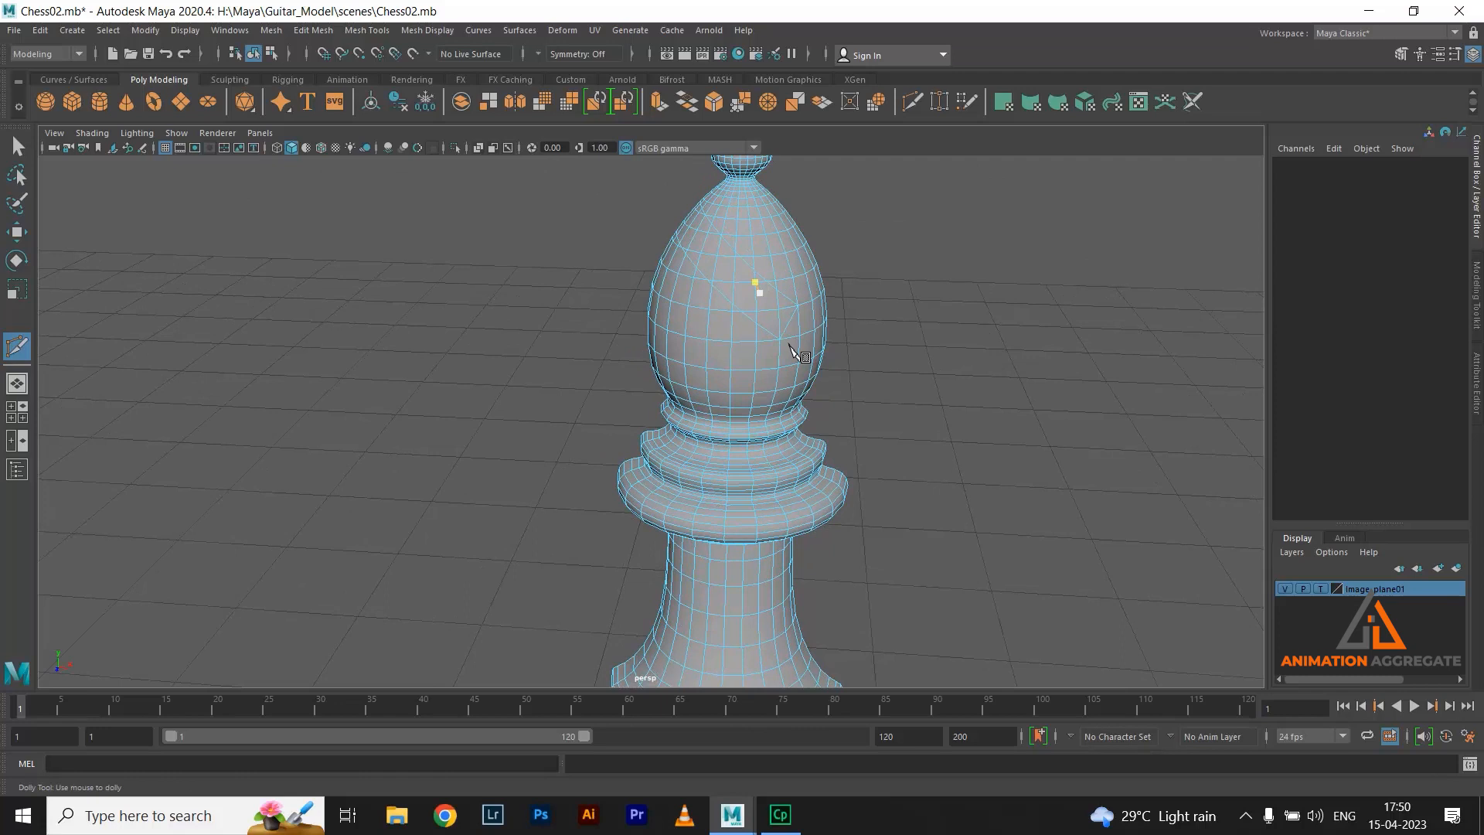
pyautogui.press('w')
pyautogui.press('space')
pyautogui.press('space')
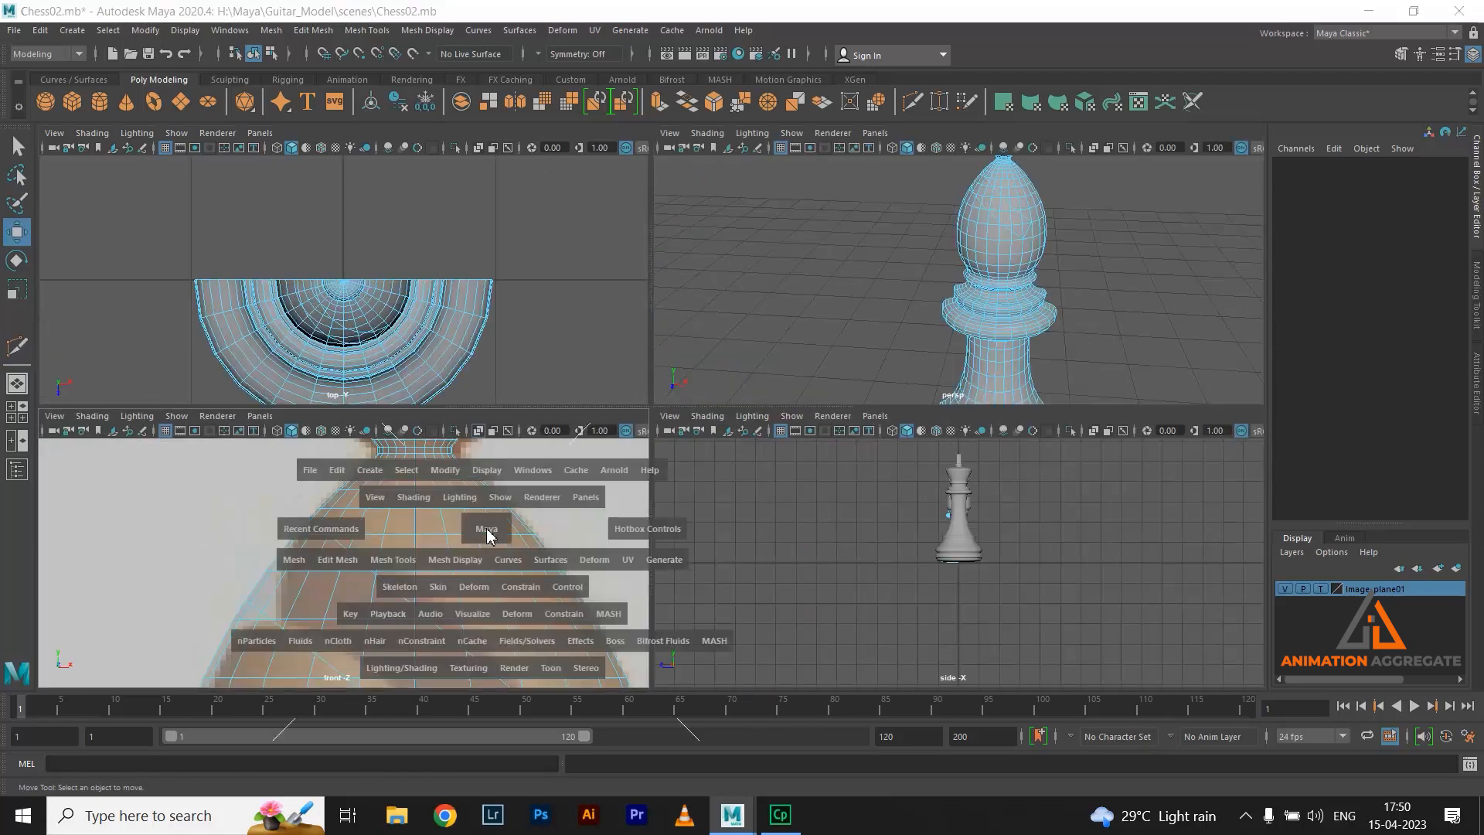
pyautogui.press('space')
pyautogui.press('space')
# Select the faces between the two diagonal cut lines, from the head's open side inward, and delete them to open the notch
pyautogui.keyDown('alt'); pyautogui.moveTo(773, 293); pyautogui.dragTo(802, 460, button='right'); pyautogui.keyUp('alt')
pyautogui.keyDown('alt'); pyautogui.moveTo(802, 460); pyautogui.dragTo(888, 358); pyautogui.keyUp('alt')
pyautogui.scroll(2, 828, 374)
pyautogui.rightClick(827, 370)
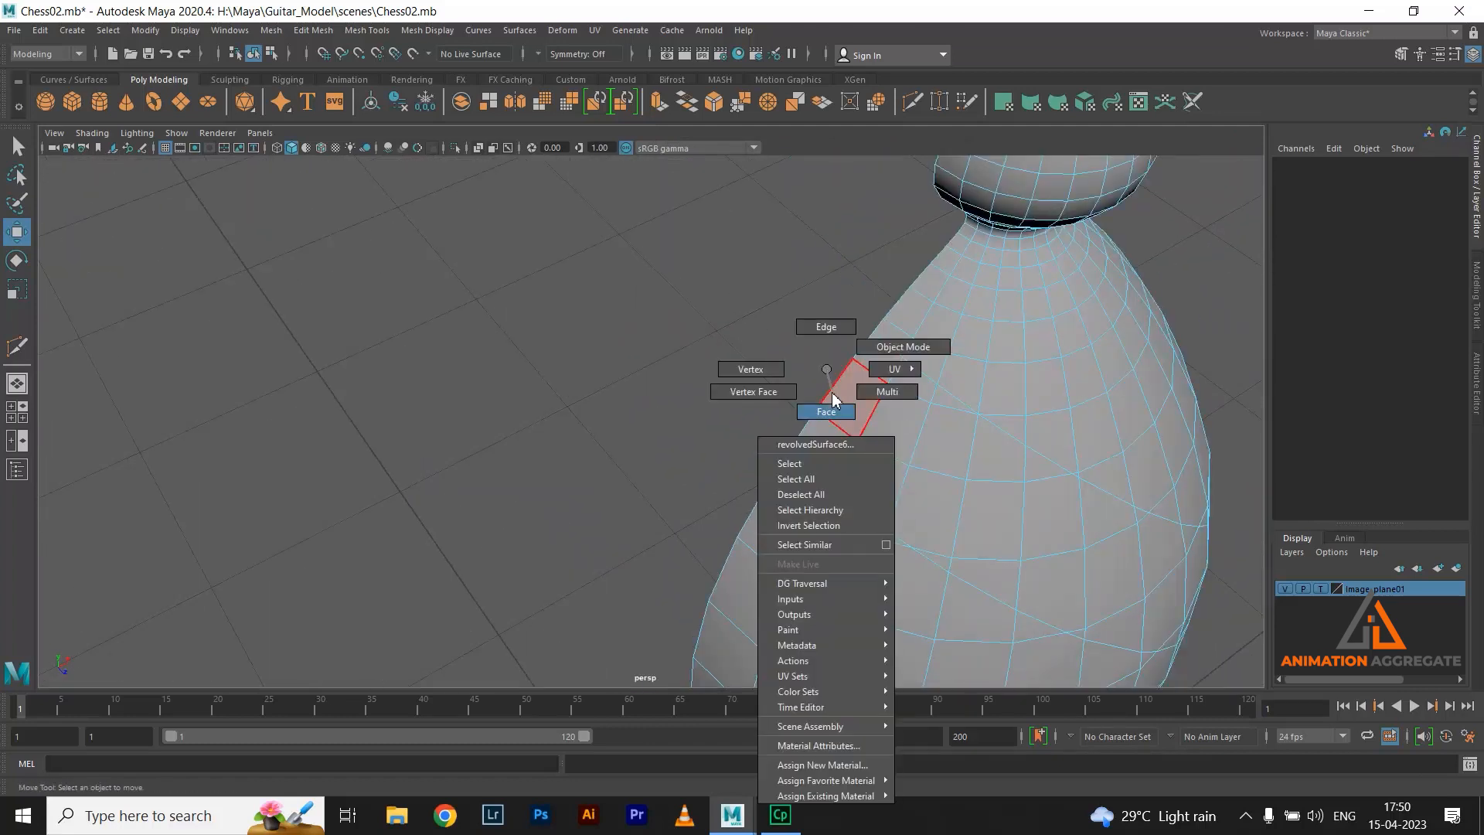
pyautogui.click(834, 399)
pyautogui.click(822, 461)
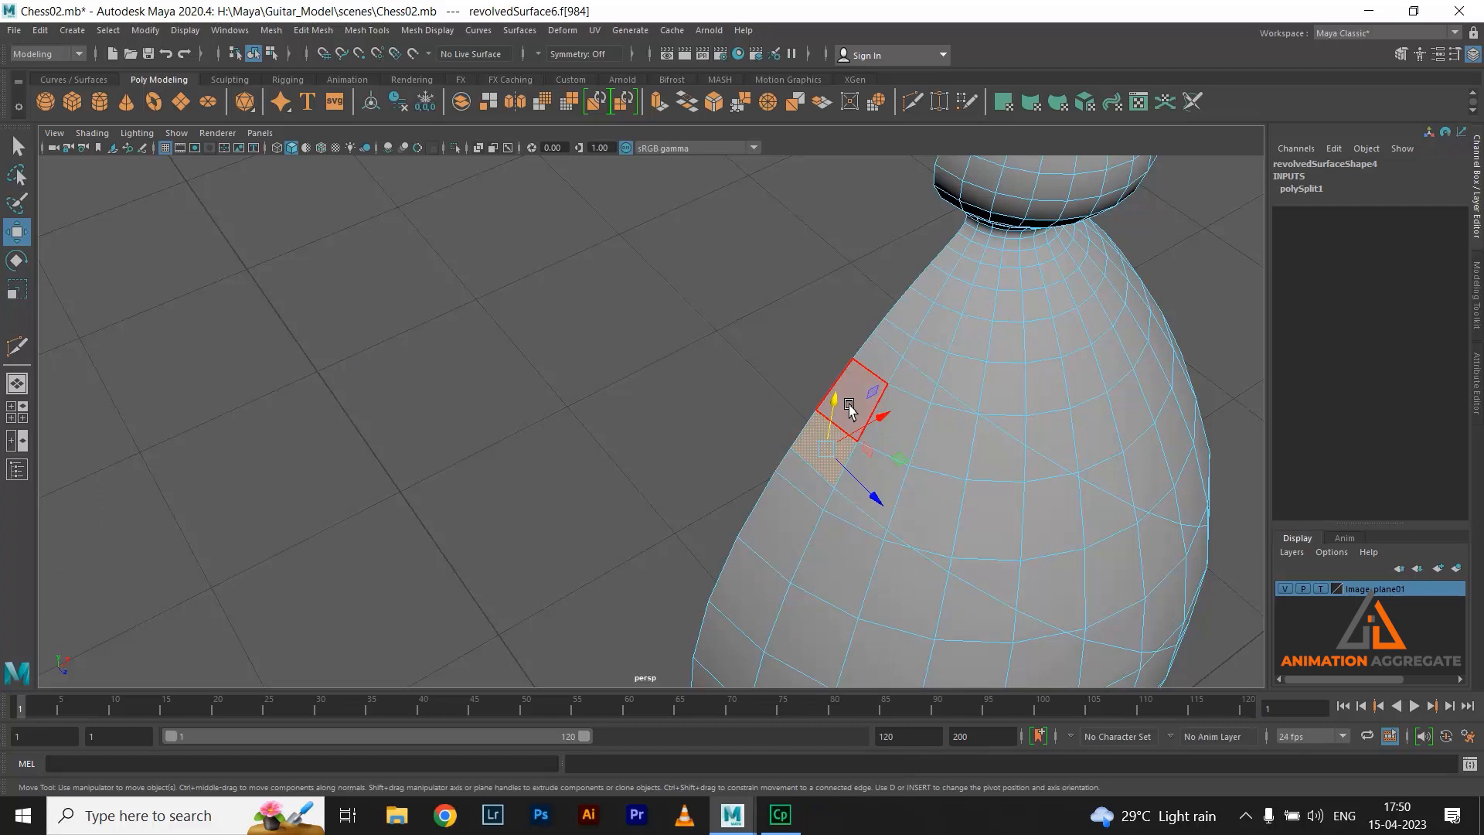
pyautogui.press('q')
pyautogui.keyDown('shift'); pyautogui.click(853, 397); pyautogui.keyUp('shift')
pyautogui.keyDown('shift'); pyautogui.click(880, 363); pyautogui.keyUp('shift')
pyautogui.keyDown('shift'); pyautogui.click(914, 384); pyautogui.keyUp('shift')
pyautogui.keyDown('shift'); pyautogui.click(959, 436); pyautogui.keyUp('shift')
pyautogui.keyDown('shift'); pyautogui.click(893, 484); pyautogui.keyUp('shift')
pyautogui.keyDown('shift'); pyautogui.click(997, 529); pyautogui.keyUp('shift')
pyautogui.keyDown('shift'); pyautogui.click(1003, 457); pyautogui.keyUp('shift')
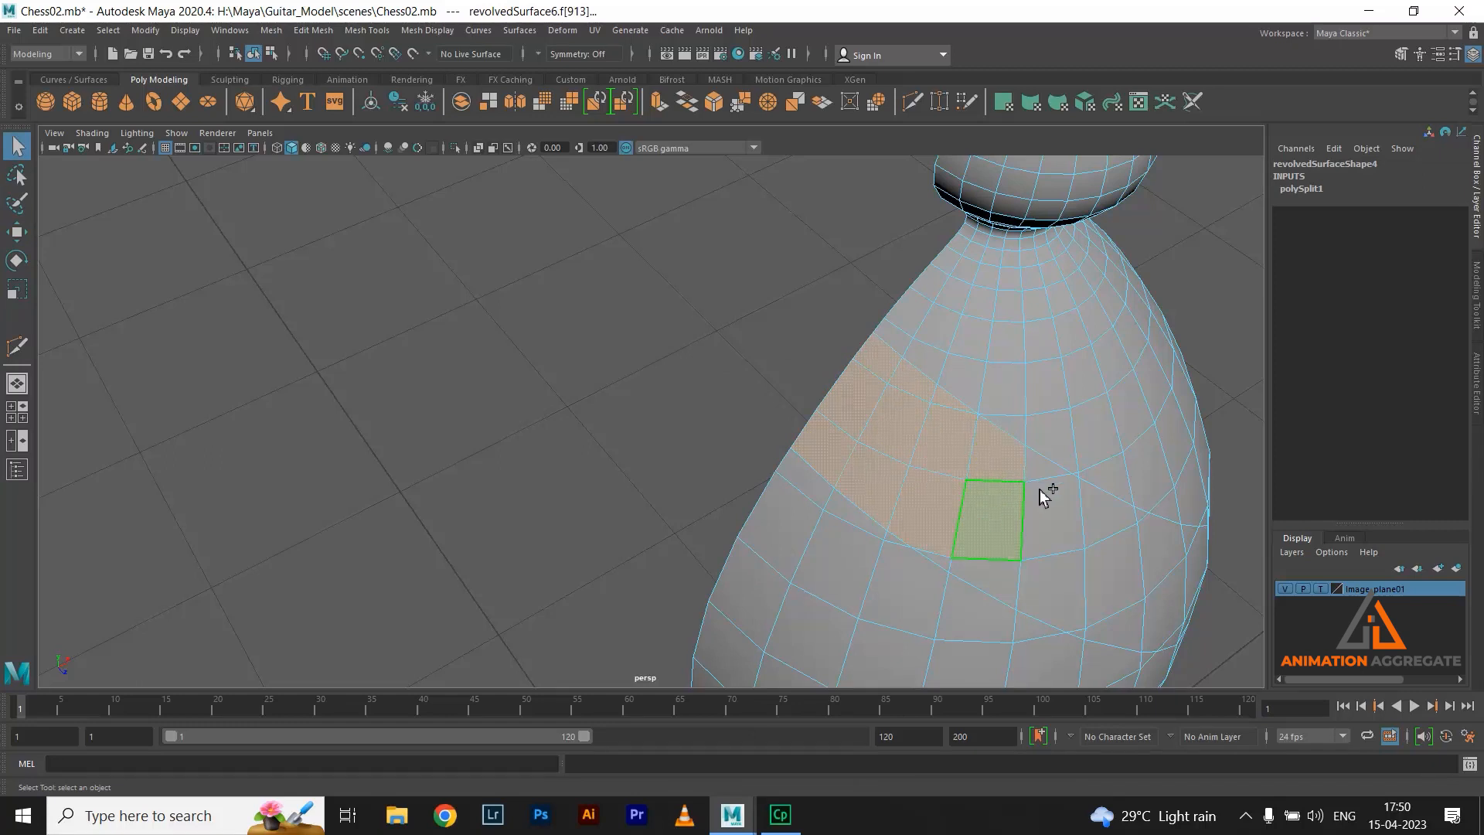
pyautogui.keyDown('shift'); pyautogui.click(1055, 517); pyautogui.keyUp('shift')
pyautogui.keyDown('shift'); pyautogui.click(1062, 574); pyautogui.keyUp('shift')
pyautogui.keyDown('shift'); pyautogui.click(974, 568); pyautogui.keyUp('shift')
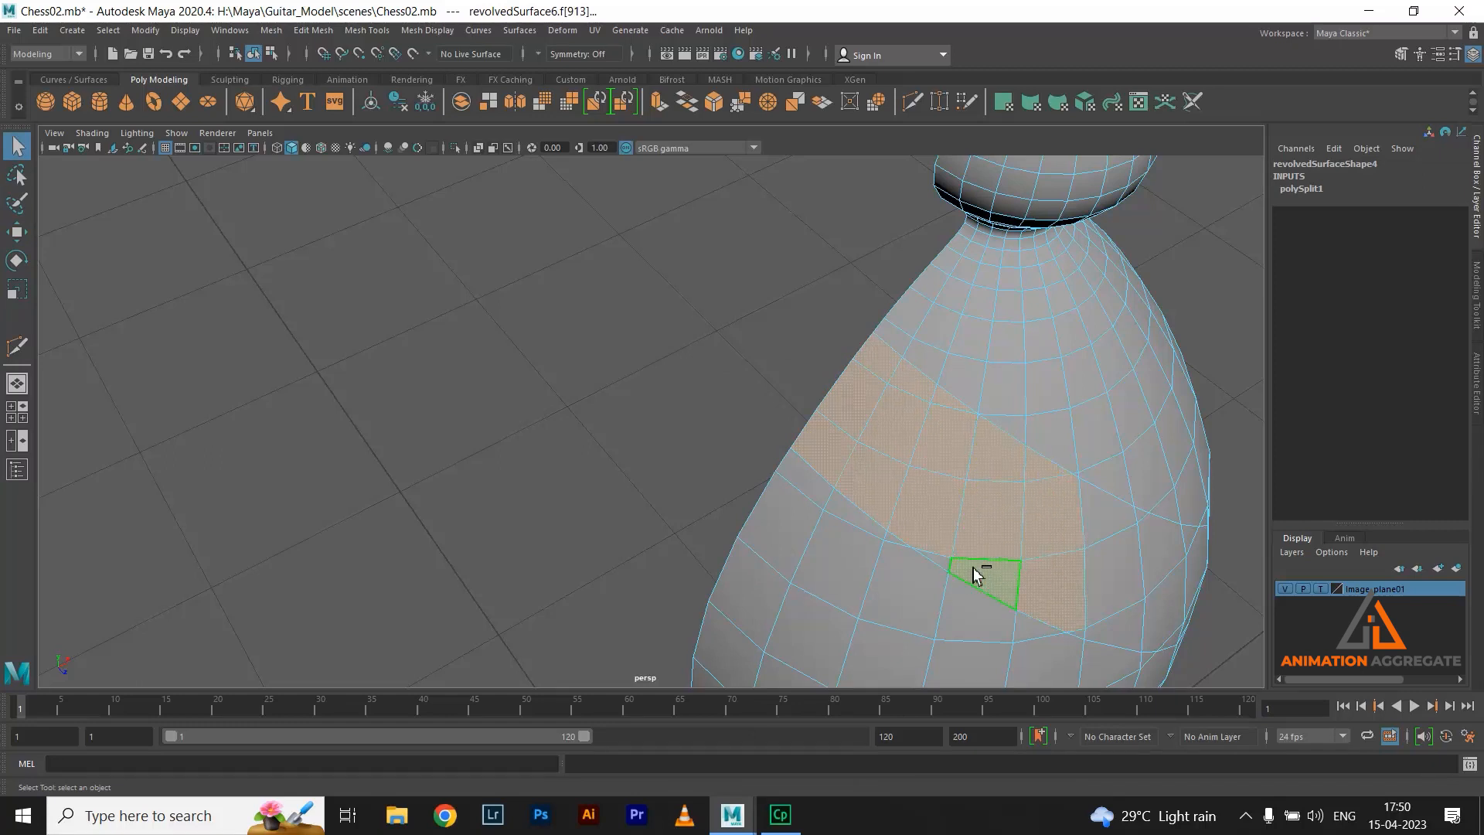
pyautogui.keyDown('shift'); pyautogui.click(943, 560); pyautogui.keyUp('shift')
pyautogui.press('Delete')
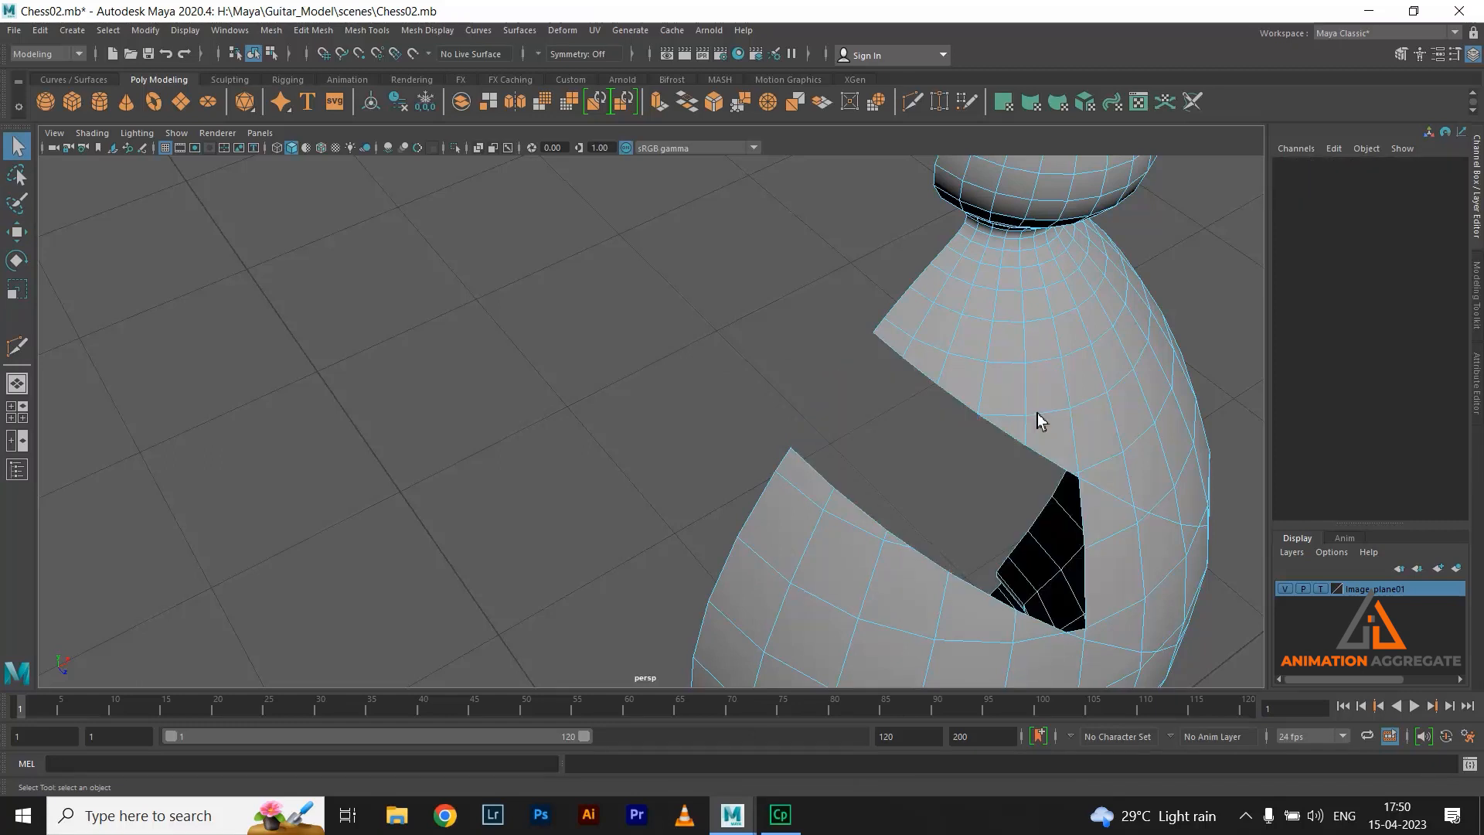
# Select the remaining faces between the two diagonal cut lines on the far side of the bishop's head and delete them
pyautogui.keyDown('alt'); pyautogui.moveTo(1120, 427); pyautogui.dragTo(682, 384); pyautogui.keyUp('alt')
pyautogui.click(563, 358)
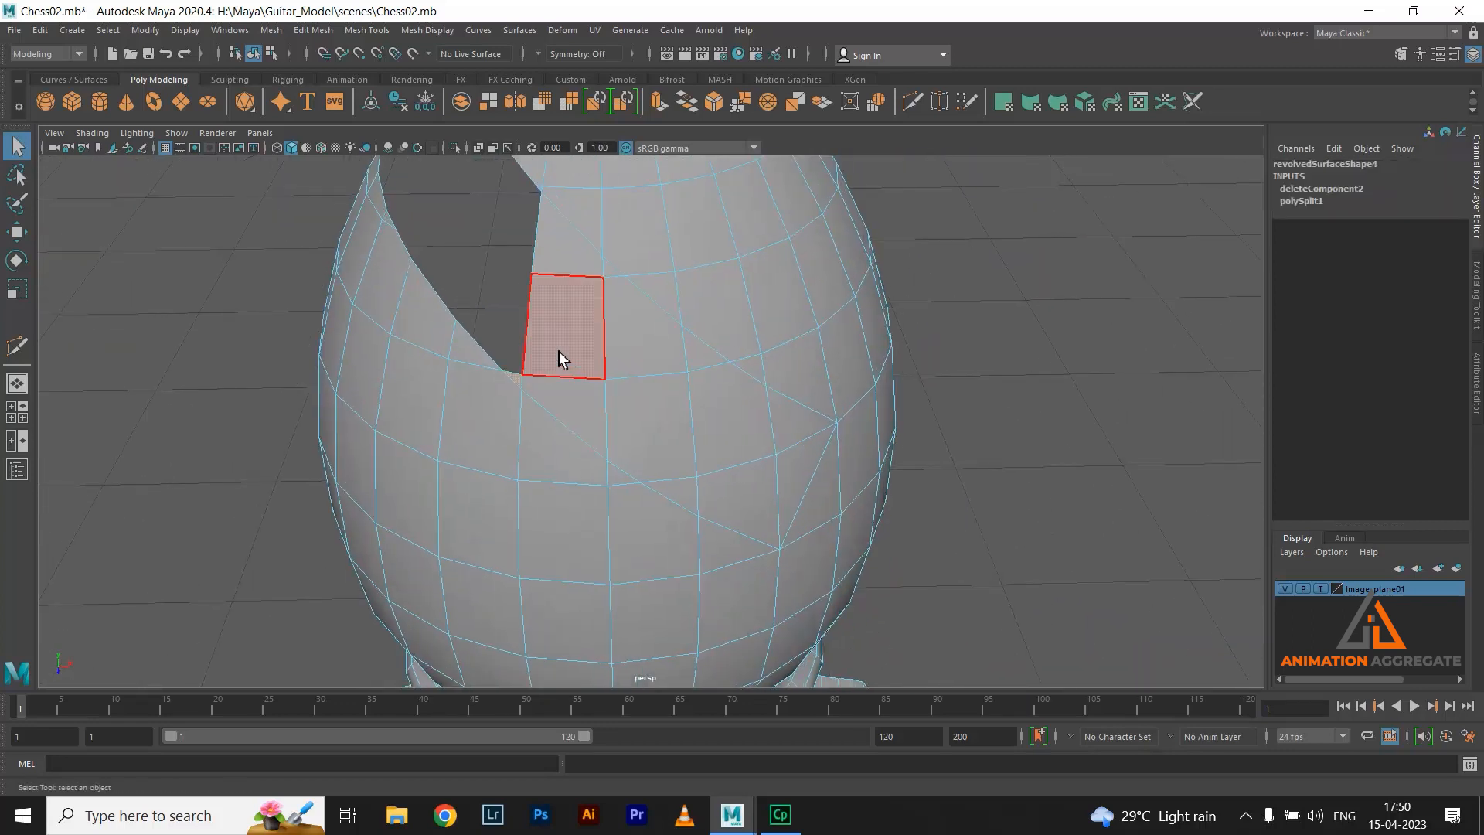
pyautogui.keyDown('shift'); pyautogui.click(671, 345); pyautogui.keyUp('shift')
pyautogui.keyDown('shift'); pyautogui.click(638, 433); pyautogui.keyUp('shift')
pyautogui.keyDown('shift'); pyautogui.click(595, 414); pyautogui.keyUp('shift')
pyautogui.keyDown('shift'); pyautogui.click(694, 497); pyautogui.keyUp('shift')
pyautogui.keyDown('shift'); pyautogui.click(750, 512); pyautogui.keyUp('shift')
pyautogui.keyDown('shift'); pyautogui.click(729, 437); pyautogui.keyUp('shift')
pyautogui.keyDown('shift'); pyautogui.click(804, 445); pyautogui.keyUp('shift')
pyautogui.keyDown('shift'); pyautogui.click(802, 464); pyautogui.keyUp('shift')
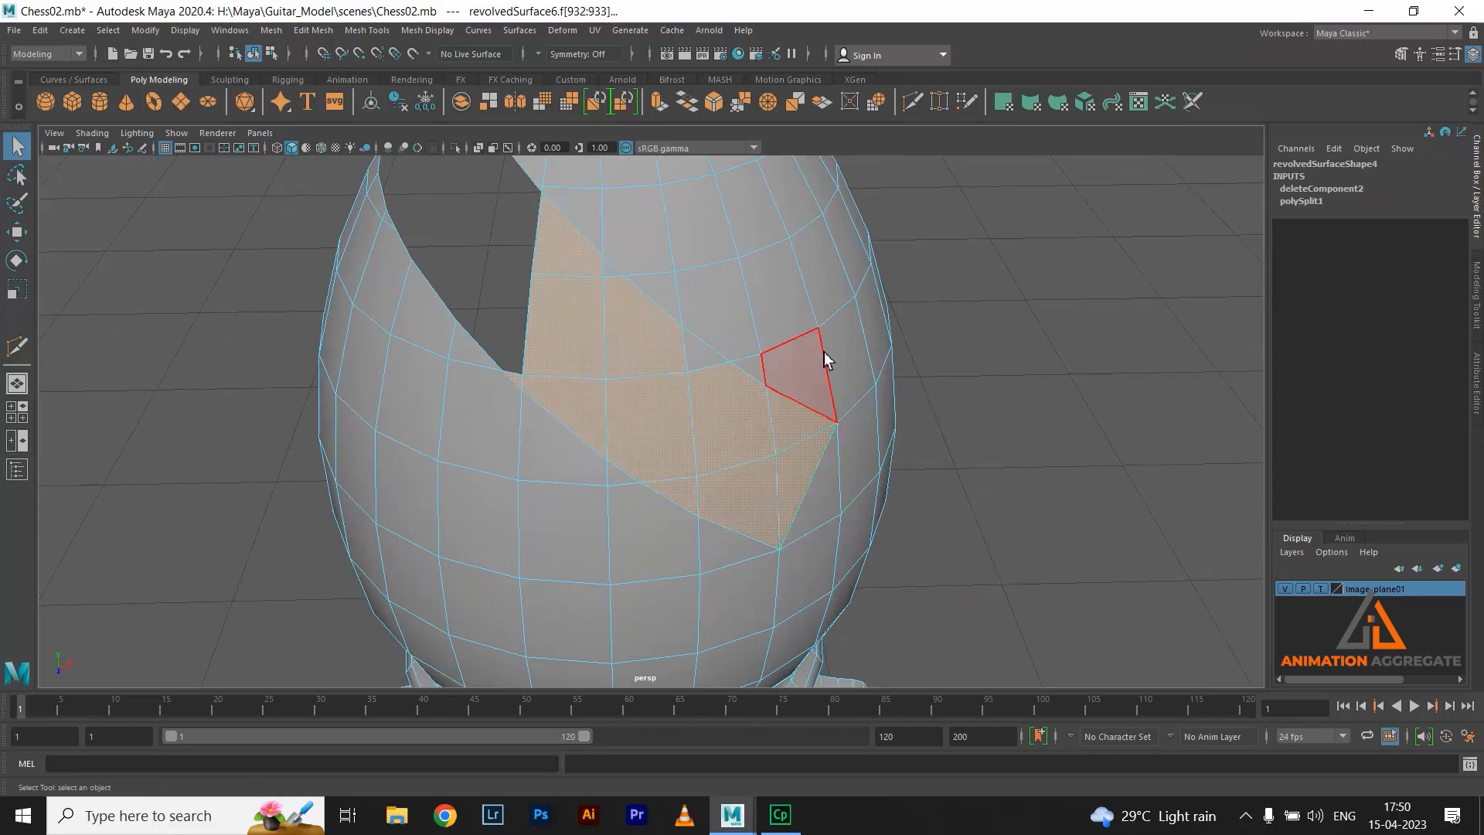
pyautogui.press('Delete')
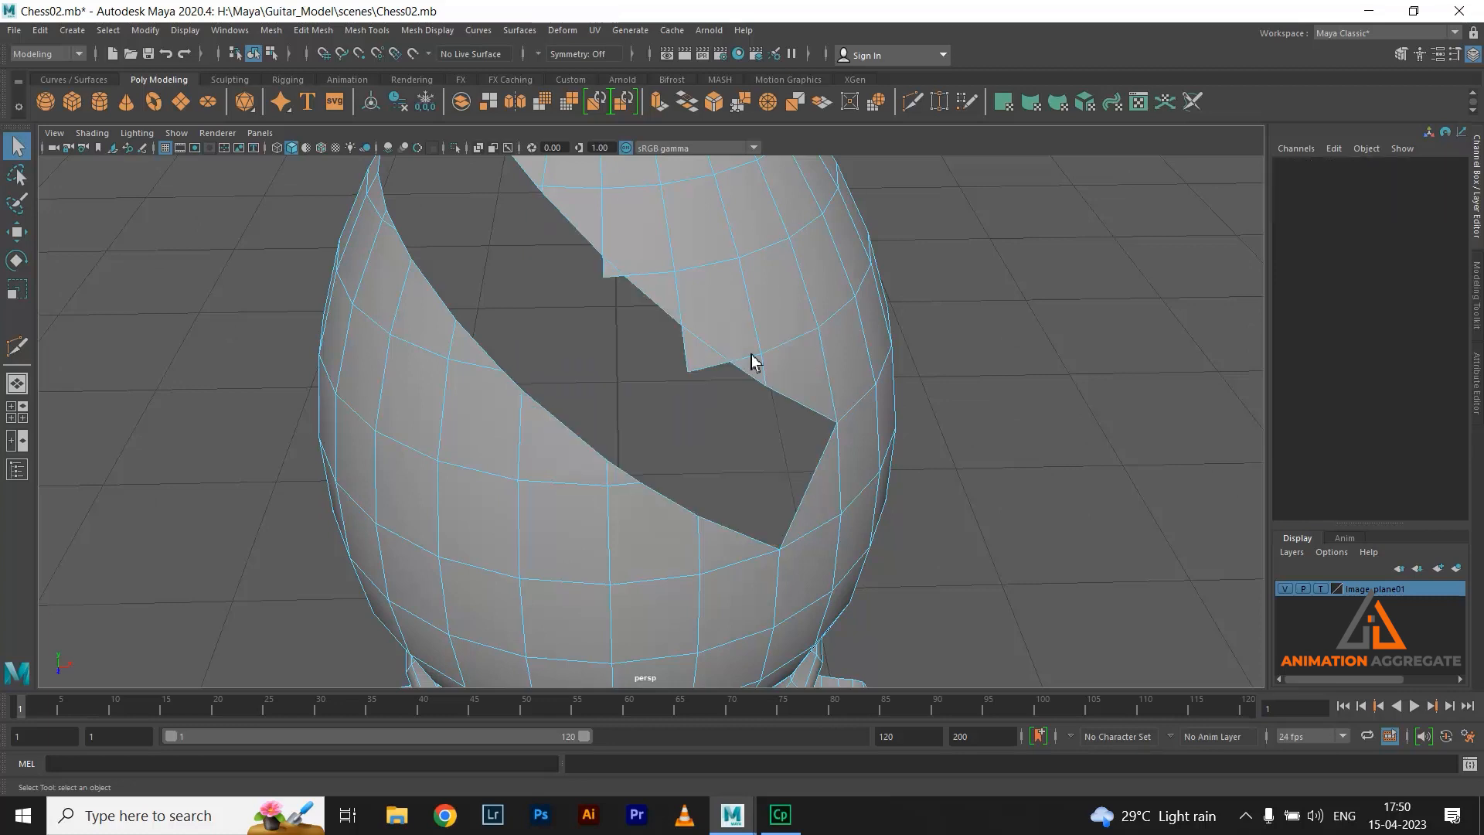
# Delete the two leftover faces that protrude along the notch's upper edge
pyautogui.click(692, 361)
pyautogui.press('Delete')
pyautogui.click(611, 268)
pyautogui.press('Delete')
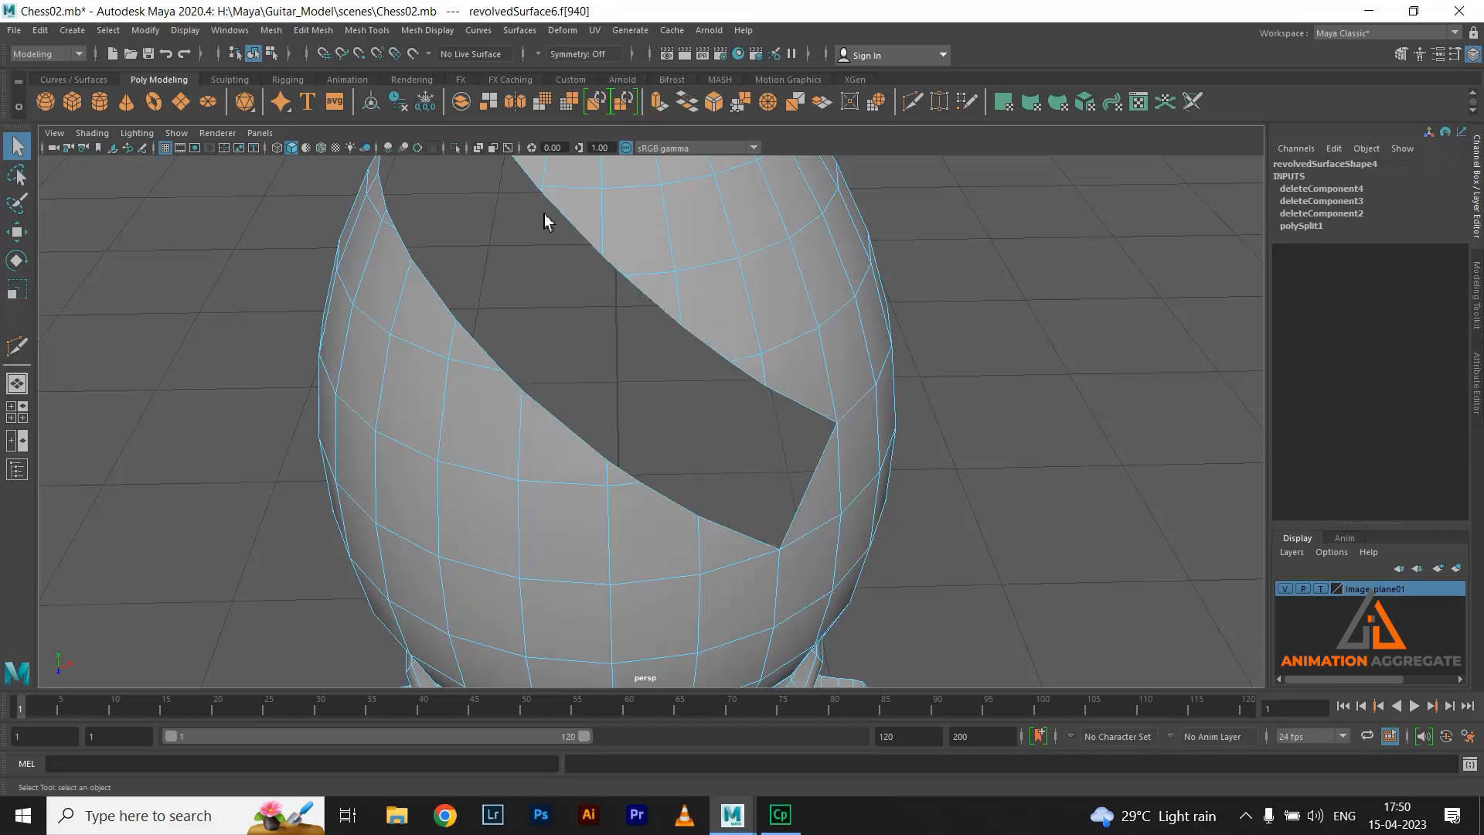
pyautogui.keyDown('alt'); pyautogui.moveTo(940, 495); pyautogui.dragTo(841, 410, button='right'); pyautogui.keyUp('alt')
pyautogui.keyDown('alt'); pyautogui.moveTo(841, 410); pyautogui.dragTo(857, 449); pyautogui.keyUp('alt')
pyautogui.keyDown('alt'); pyautogui.moveTo(796, 269); pyautogui.dragTo(750, 444, button='middle'); pyautogui.keyUp('alt')
pyautogui.keyDown('alt'); pyautogui.moveTo(750, 444); pyautogui.dragTo(771, 373, button='right'); pyautogui.keyUp('alt')
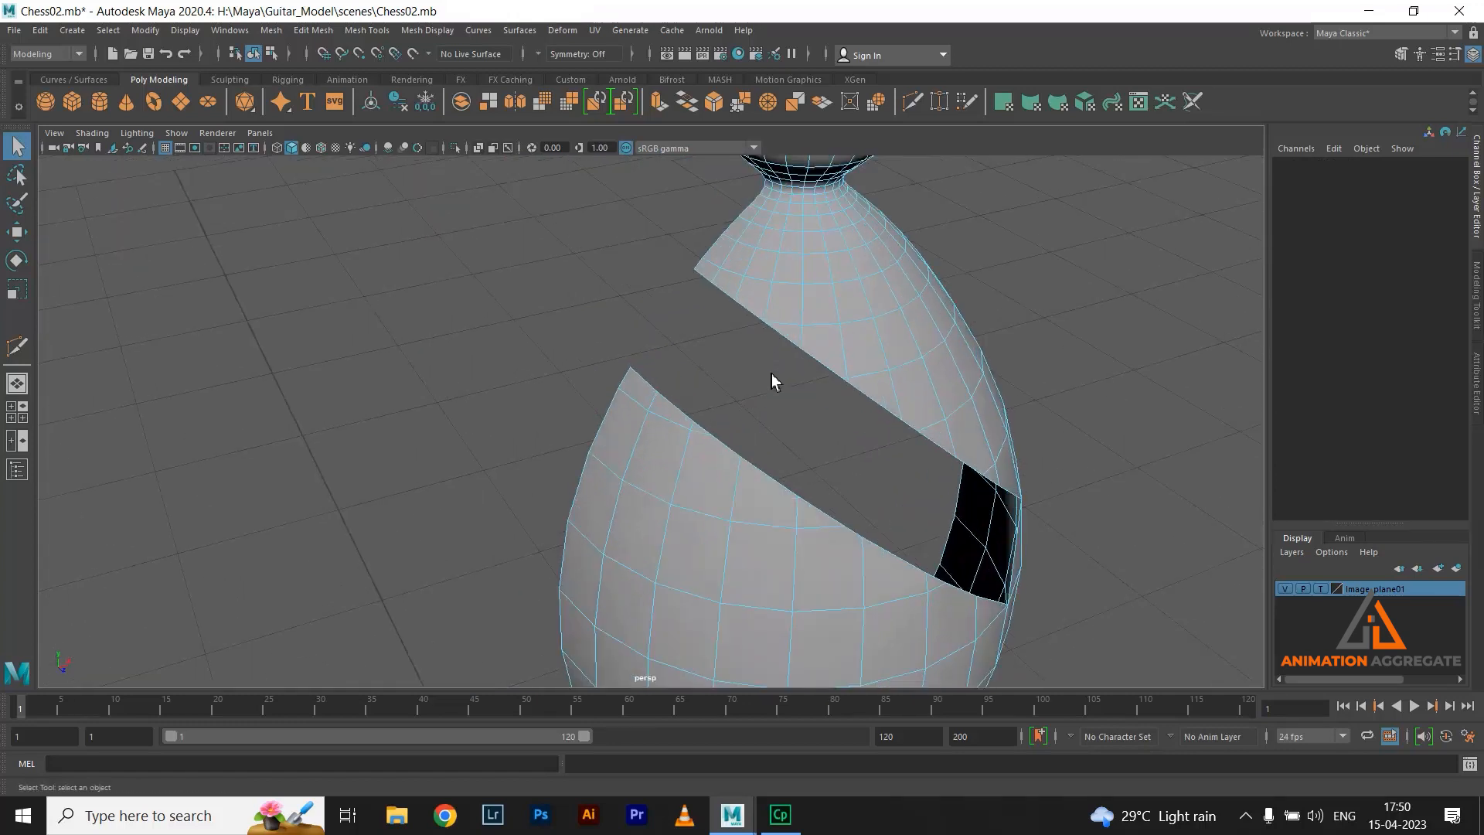
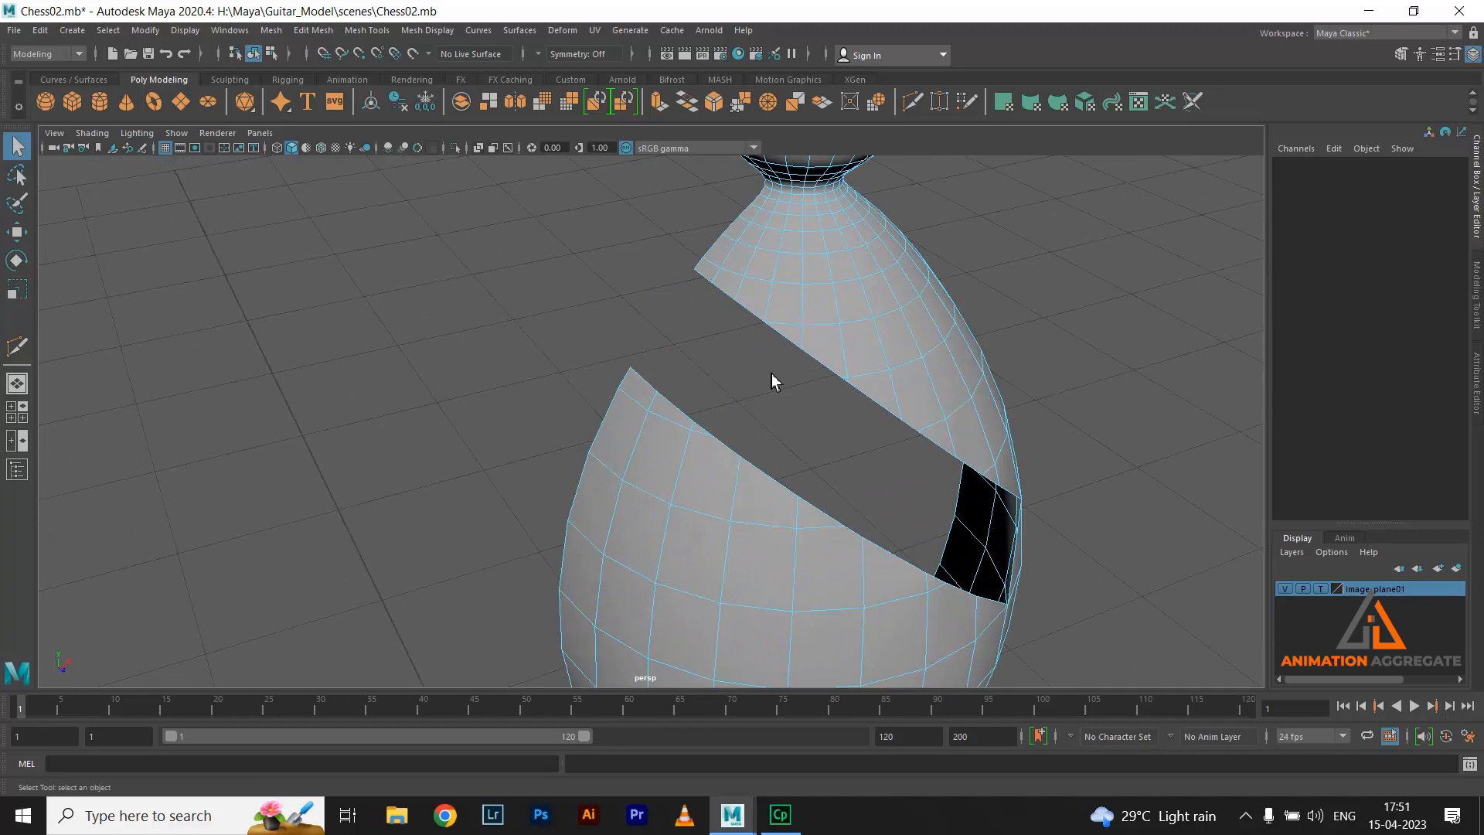
# Merge to center the two neighbouring vertices on the notch's lower edge, near its open end
pyautogui.keyDown('alt'); pyautogui.moveTo(909, 390); pyautogui.dragTo(884, 354); pyautogui.keyUp('alt')
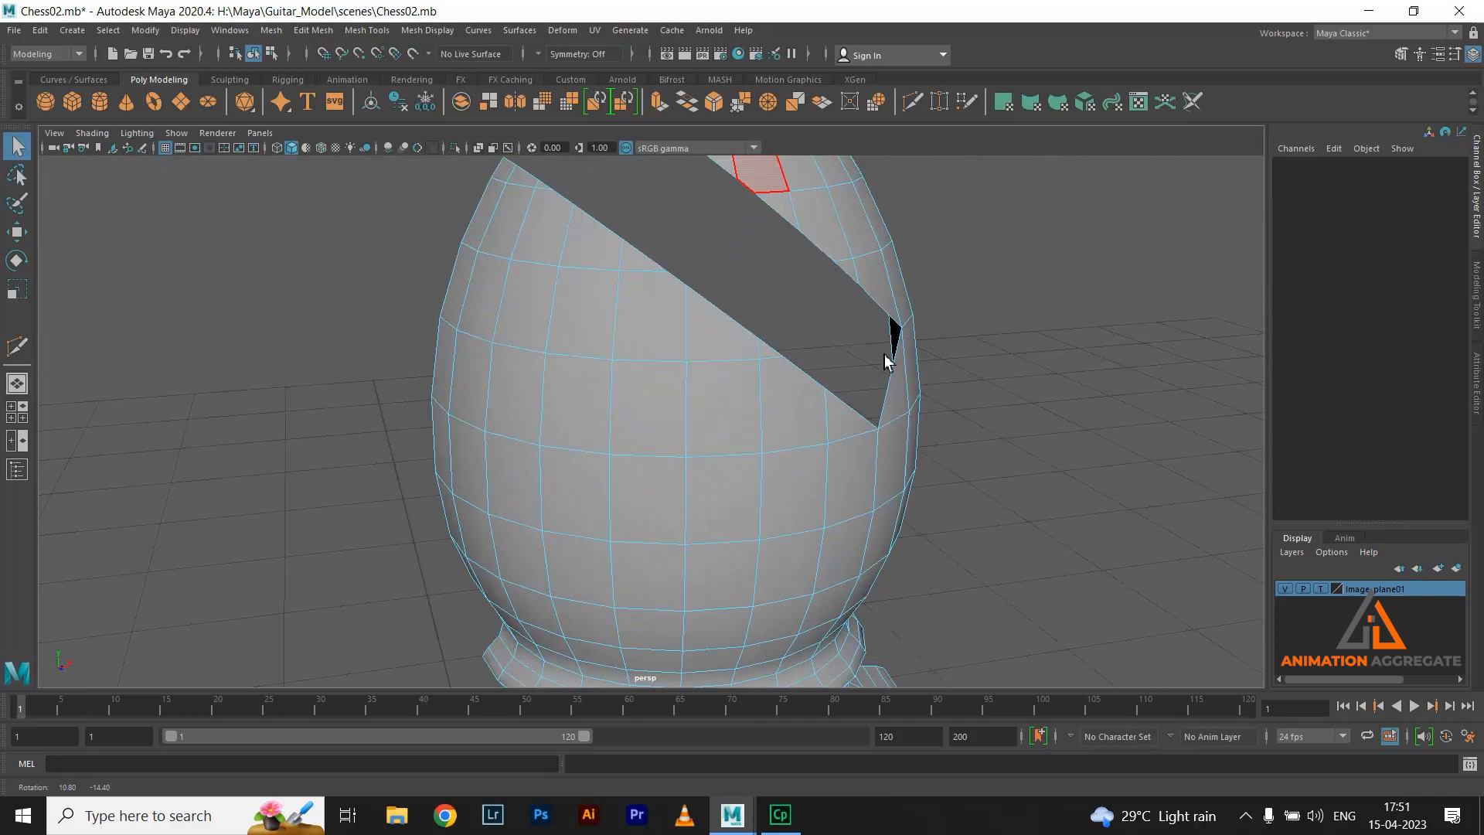
pyautogui.keyDown('alt'); pyautogui.moveTo(638, 364); pyautogui.dragTo(696, 348); pyautogui.keyUp('alt')
pyautogui.moveTo(692, 346); pyautogui.dragTo(615, 346, button='right')
pyautogui.keyDown('alt'); pyautogui.moveTo(606, 429); pyautogui.dragTo(659, 425); pyautogui.keyUp('alt')
pyautogui.keyDown('alt'); pyautogui.moveTo(659, 425); pyautogui.dragTo(812, 359, button='right'); pyautogui.keyUp('alt')
pyautogui.keyDown('alt'); pyautogui.moveTo(812, 360); pyautogui.dragTo(741, 382, button='middle'); pyautogui.keyUp('alt')
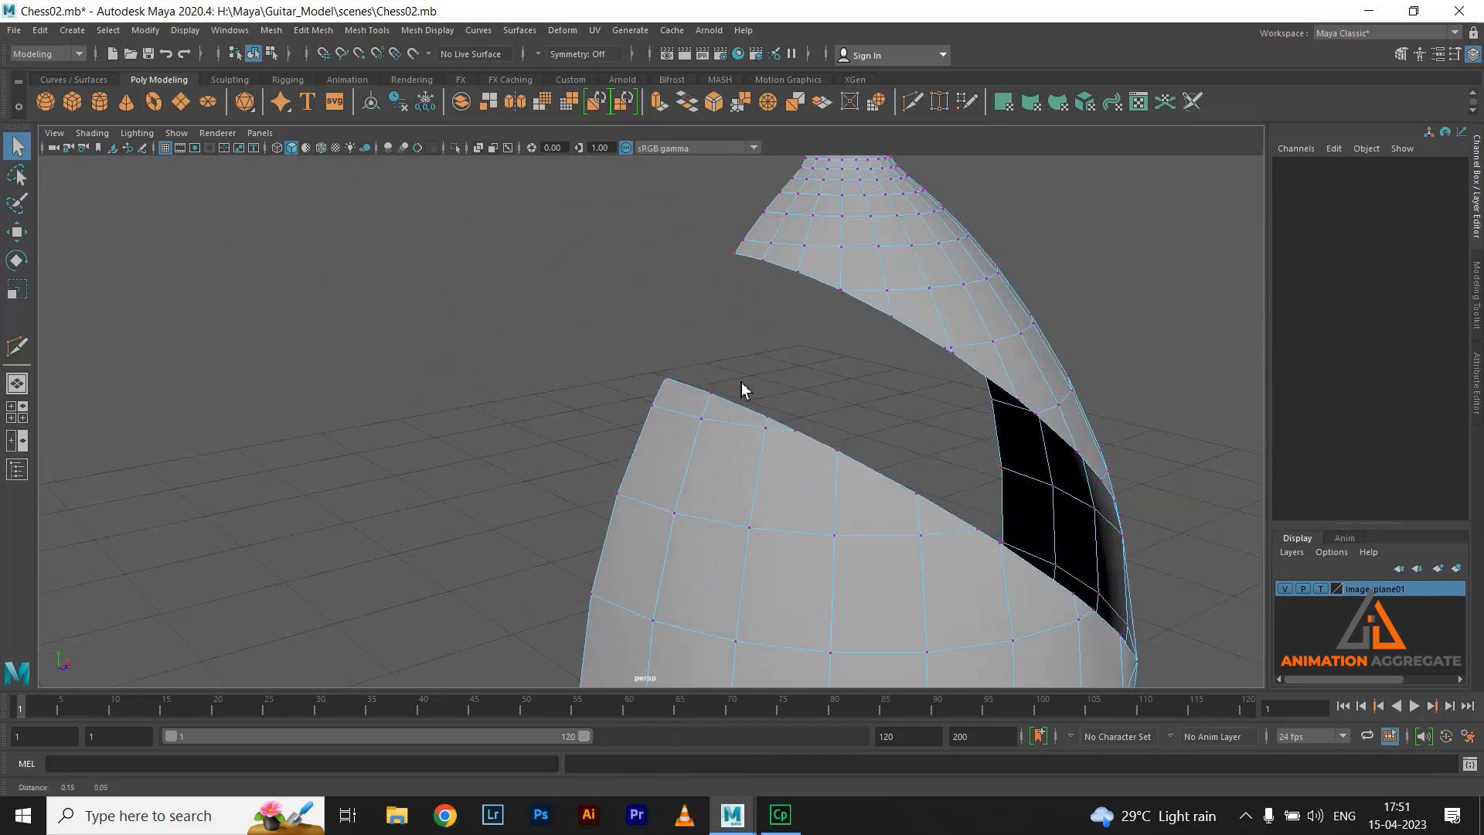
pyautogui.keyDown('alt'); pyautogui.moveTo(741, 382); pyautogui.dragTo(768, 479, button='right'); pyautogui.keyUp('alt')
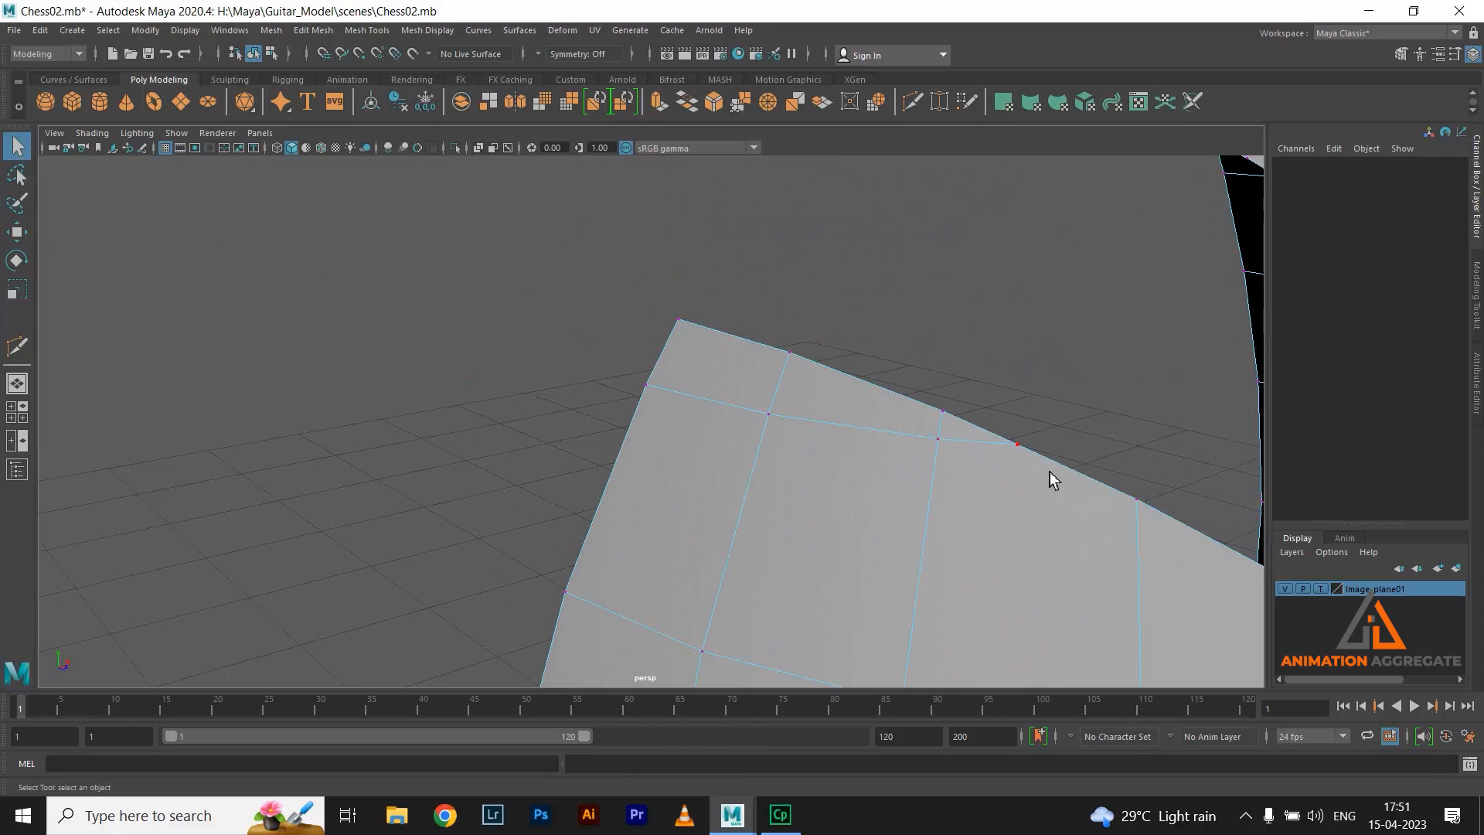
pyautogui.keyDown('alt'); pyautogui.moveTo(1050, 472); pyautogui.dragTo(1006, 429, button='middle'); pyautogui.keyUp('alt')
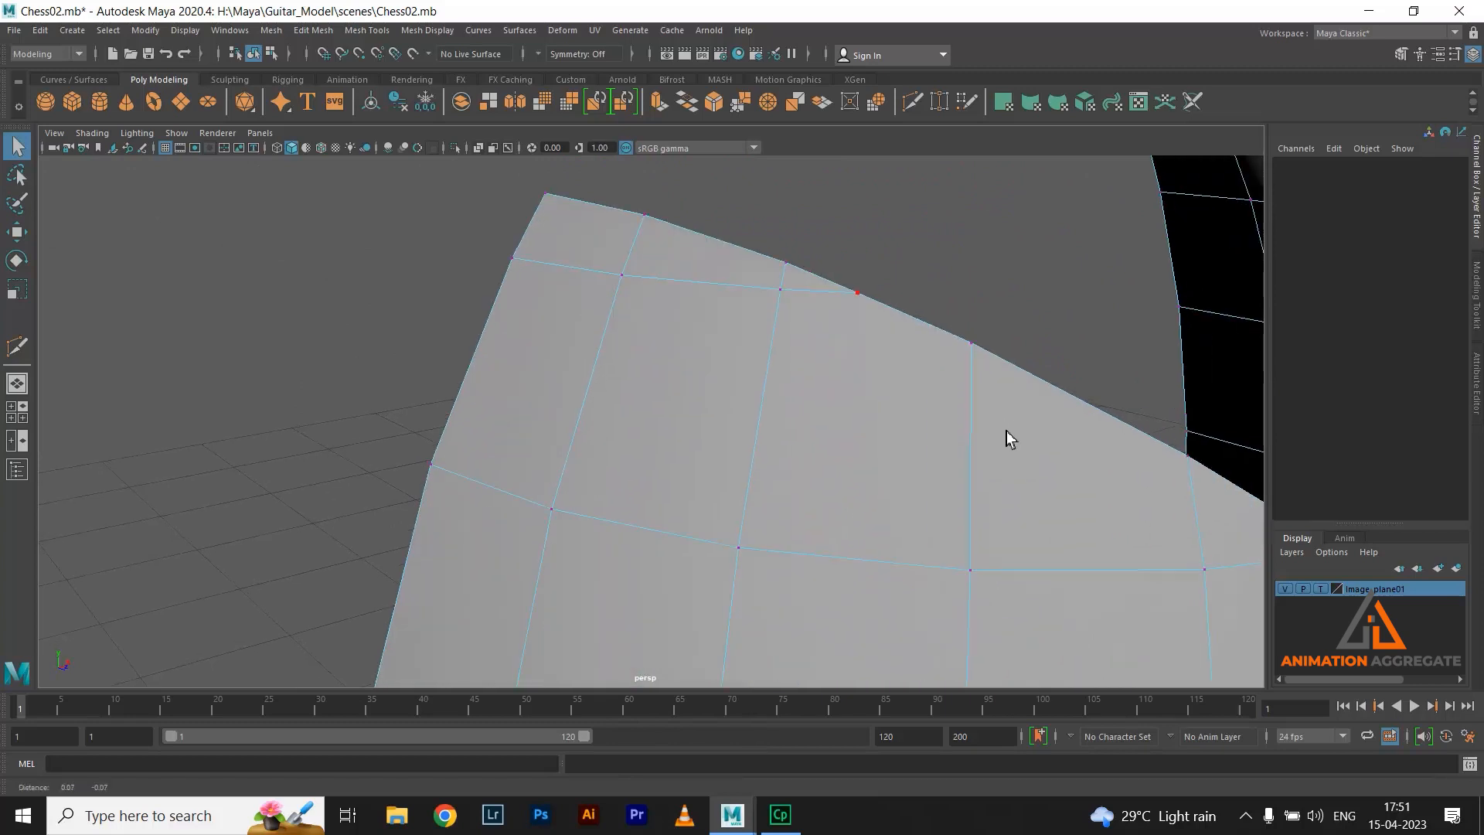
pyautogui.click(971, 345)
pyautogui.keyDown('shift'); pyautogui.click(860, 297); pyautogui.keyUp('shift')
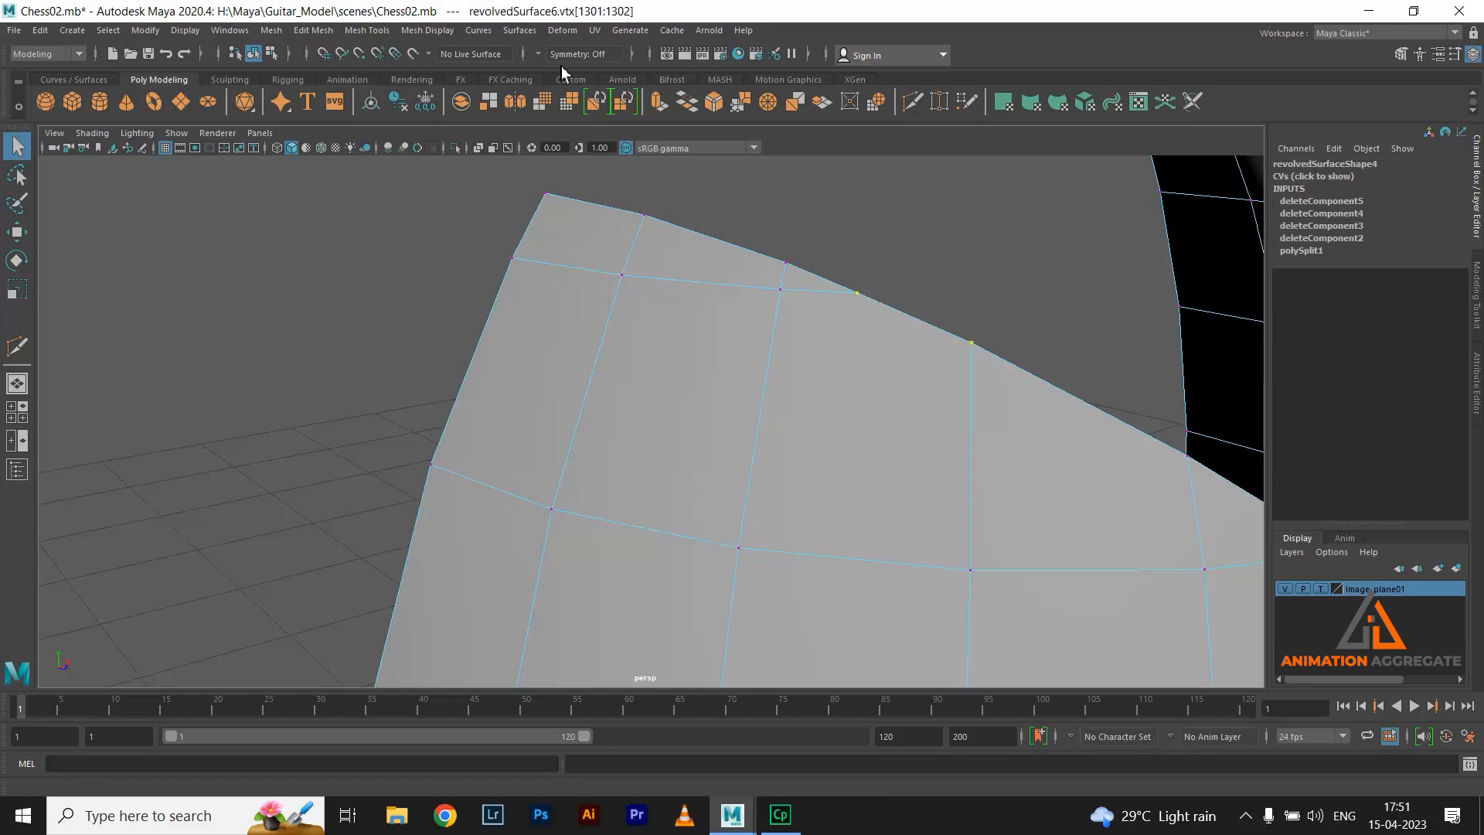
pyautogui.click(357, 32)
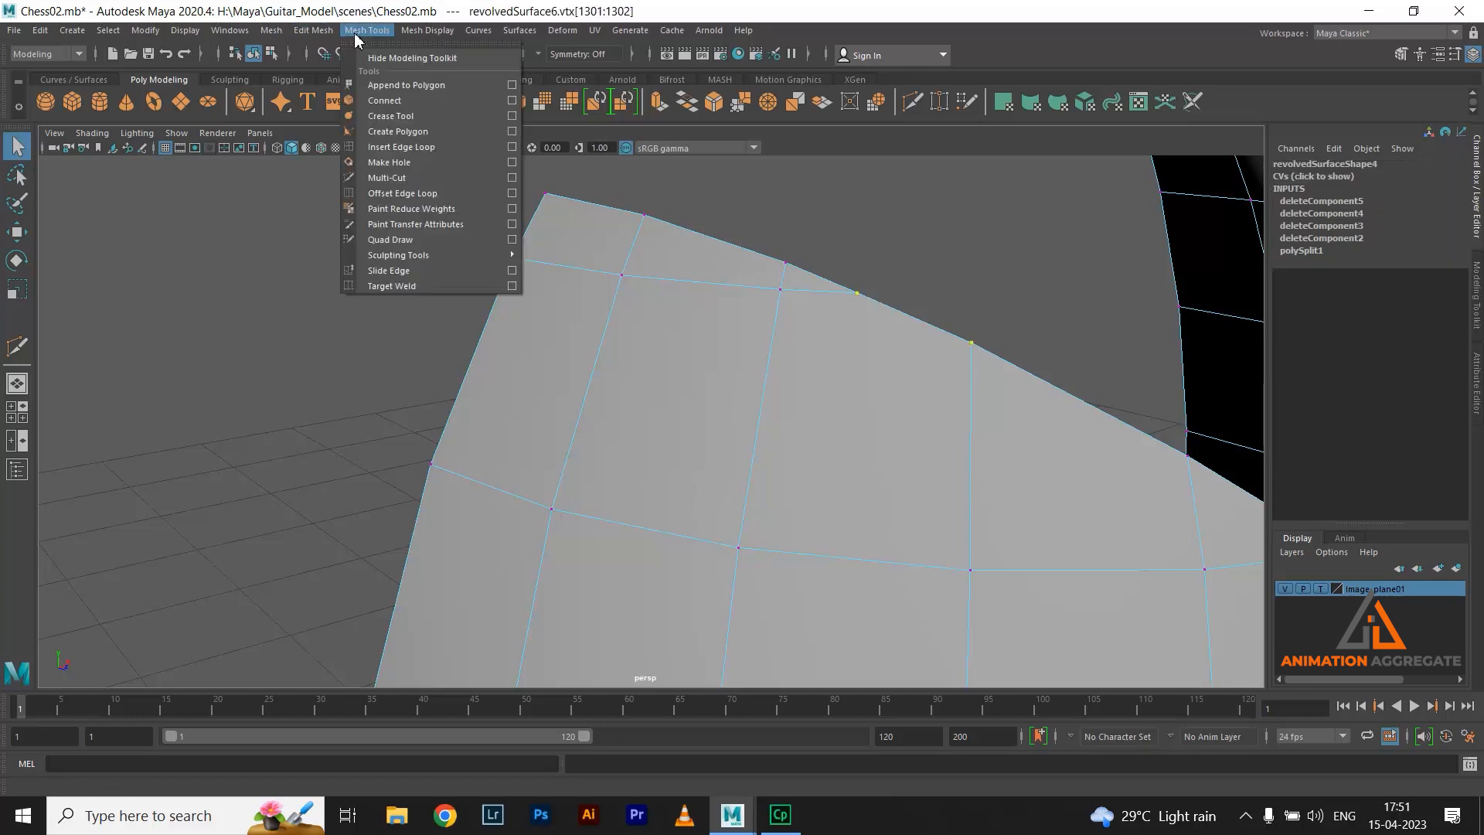
pyautogui.moveTo(327, 39)
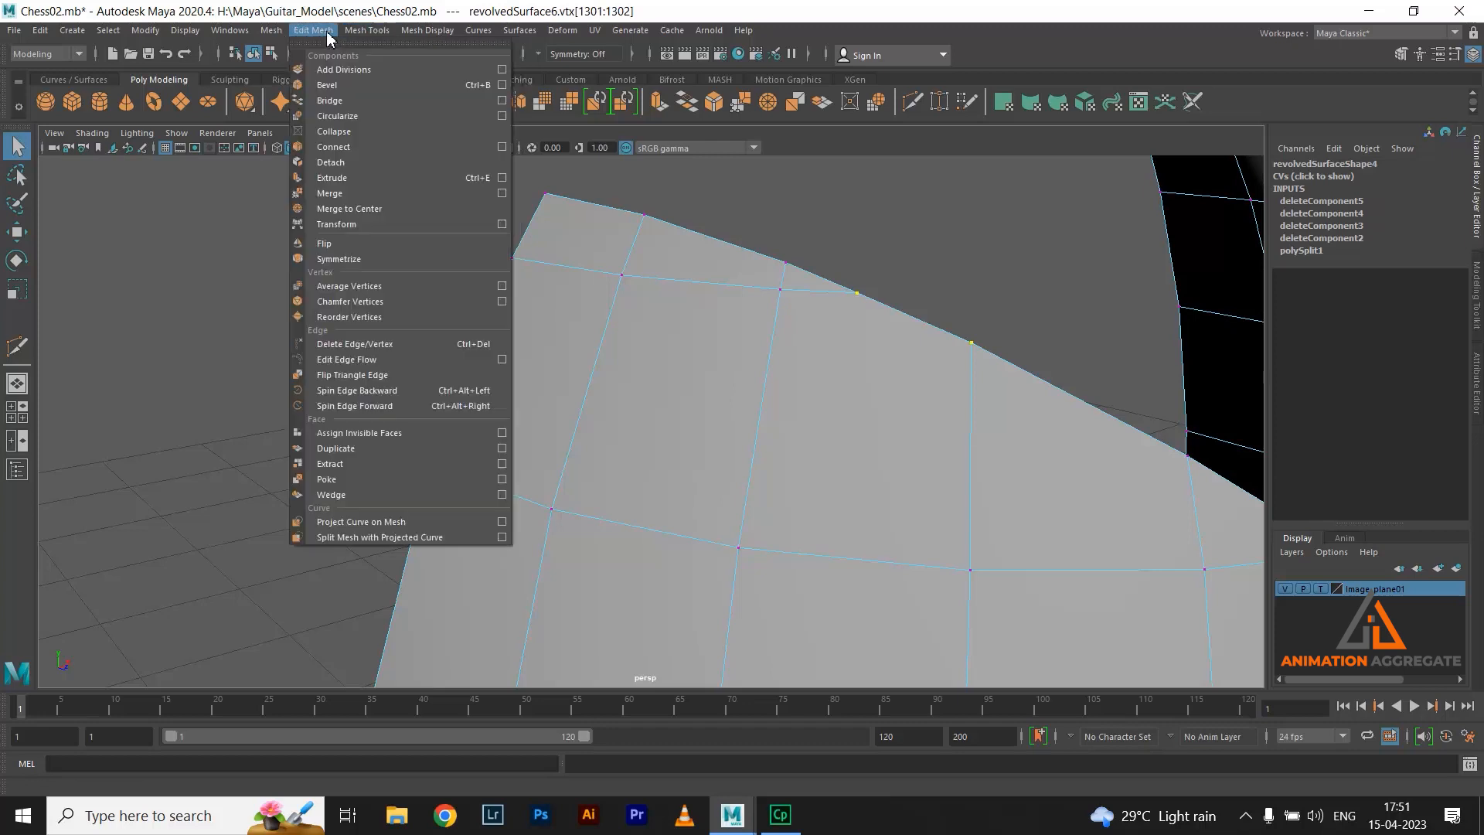
pyautogui.click(384, 214)
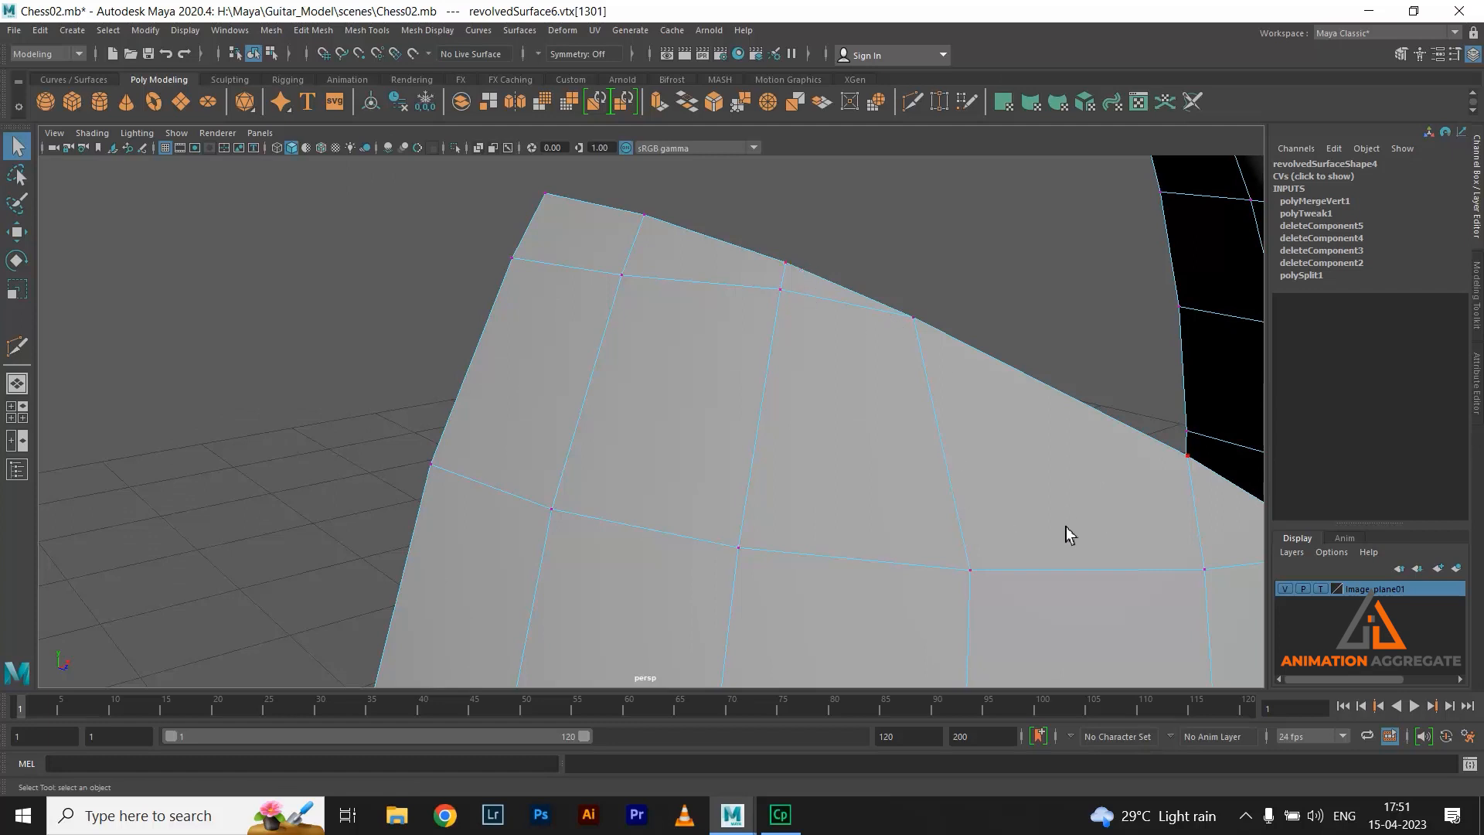
# Merge to center the next two close vertices on the notch's lower edge, near its inner end
pyautogui.keyDown('alt'); pyautogui.moveTo(1163, 486); pyautogui.dragTo(1028, 406); pyautogui.keyUp('alt')
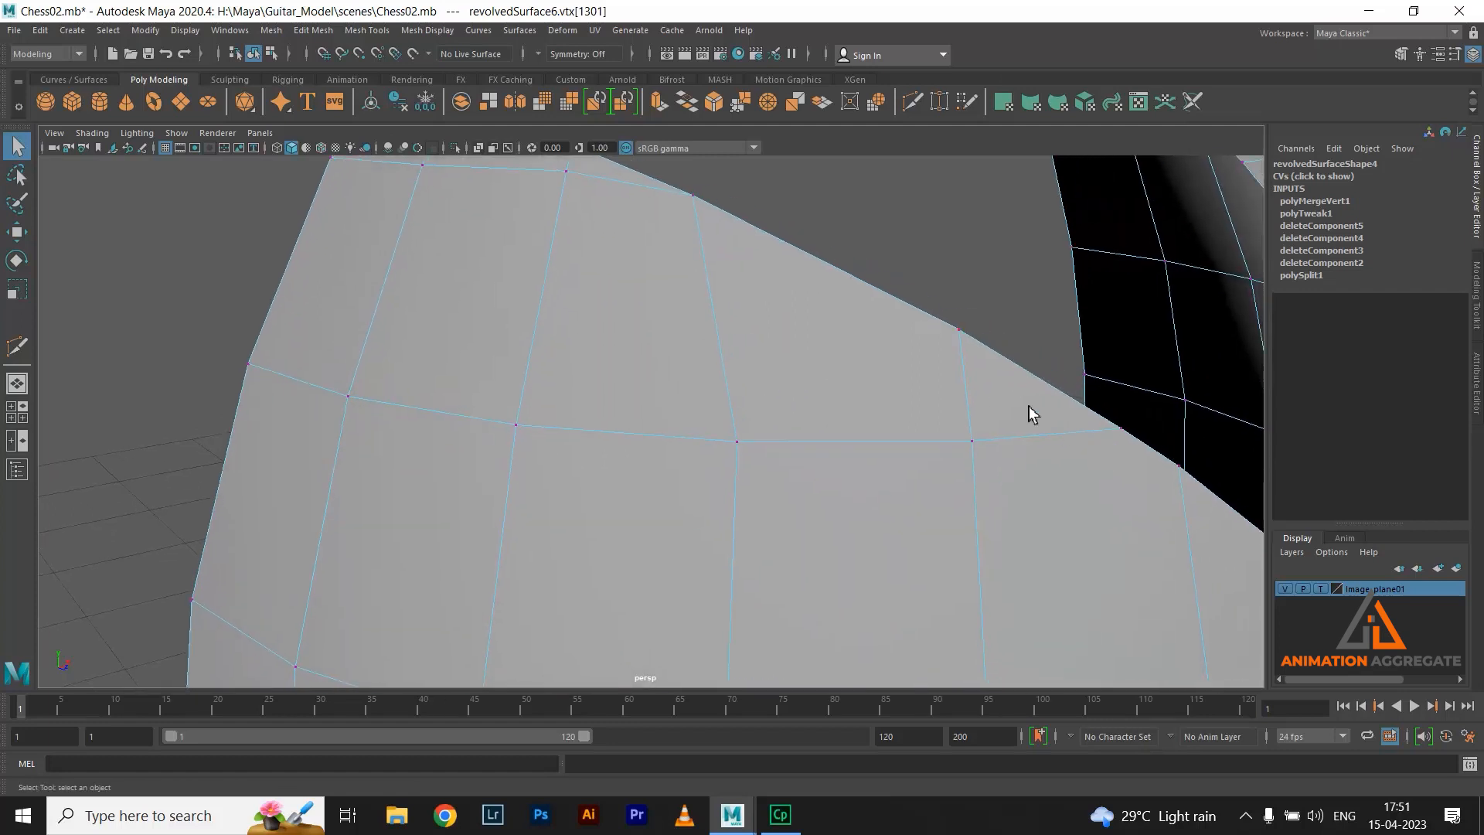
pyautogui.keyDown('alt'); pyautogui.moveTo(1079, 488); pyautogui.dragTo(852, 470); pyautogui.keyUp('alt')
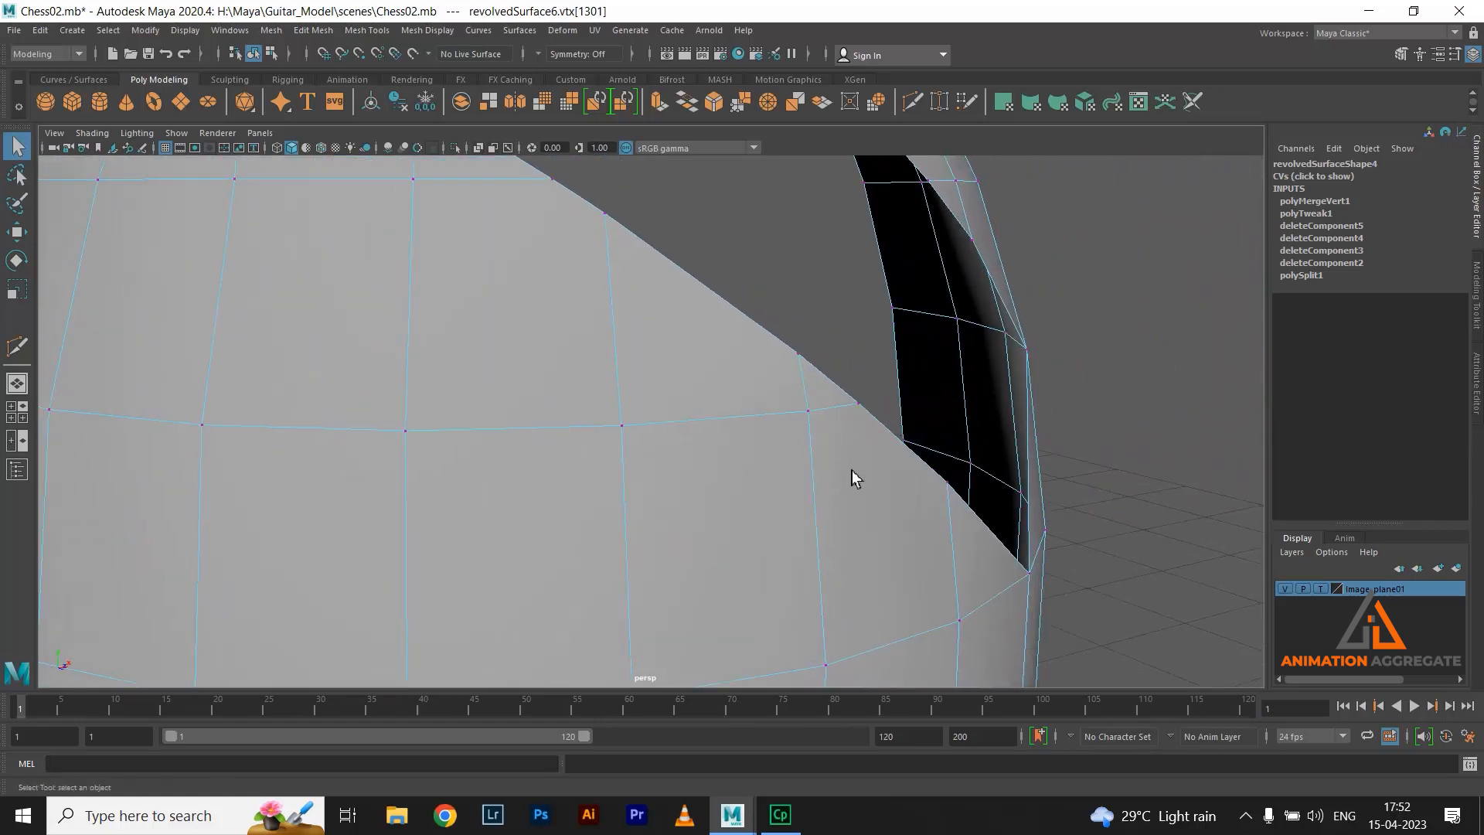
pyautogui.keyDown('alt'); pyautogui.moveTo(790, 428); pyautogui.dragTo(732, 464); pyautogui.keyUp('alt')
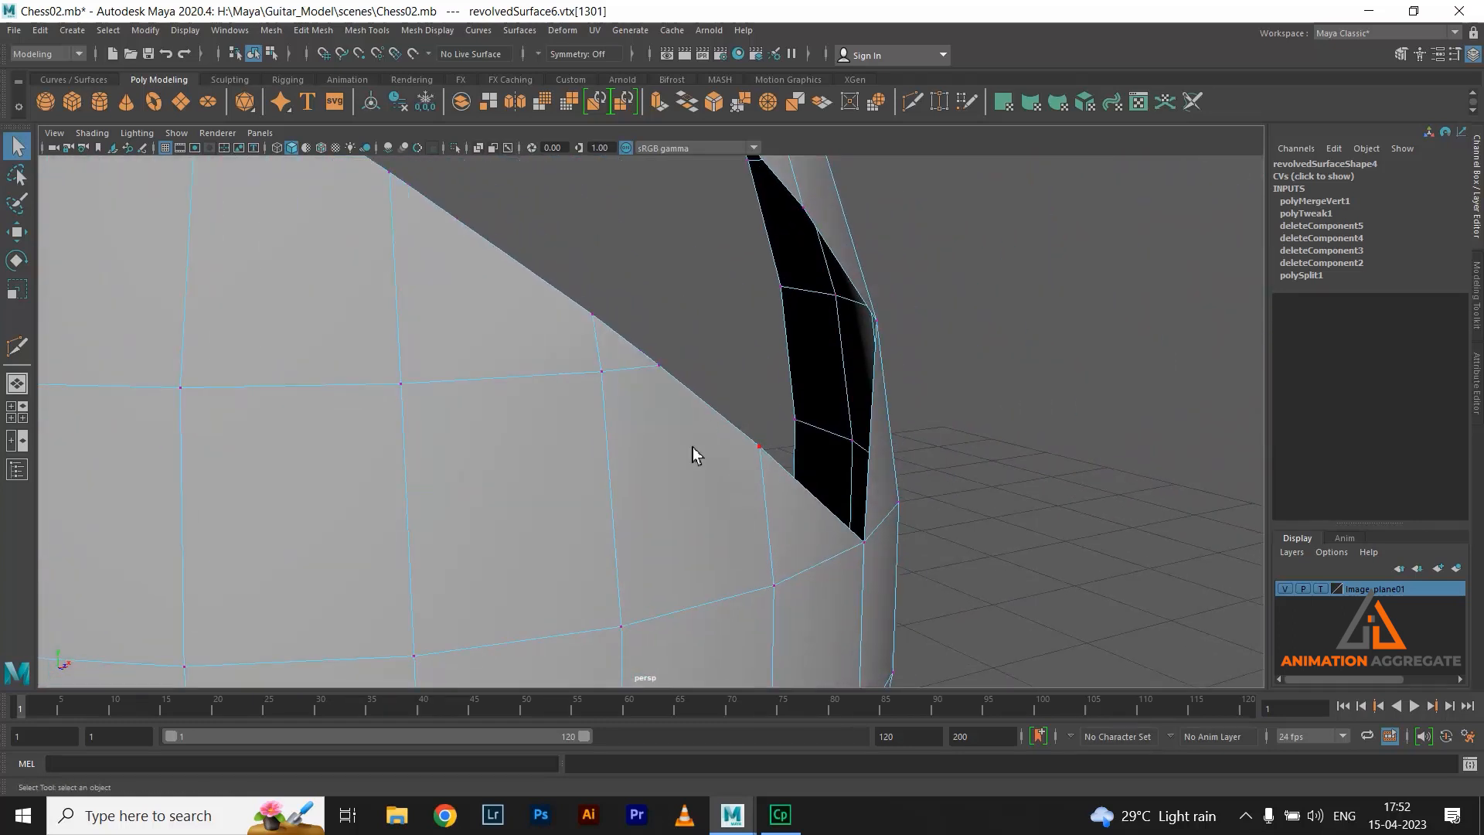
pyautogui.keyDown('shift'); pyautogui.click(759, 448); pyautogui.keyUp('shift')
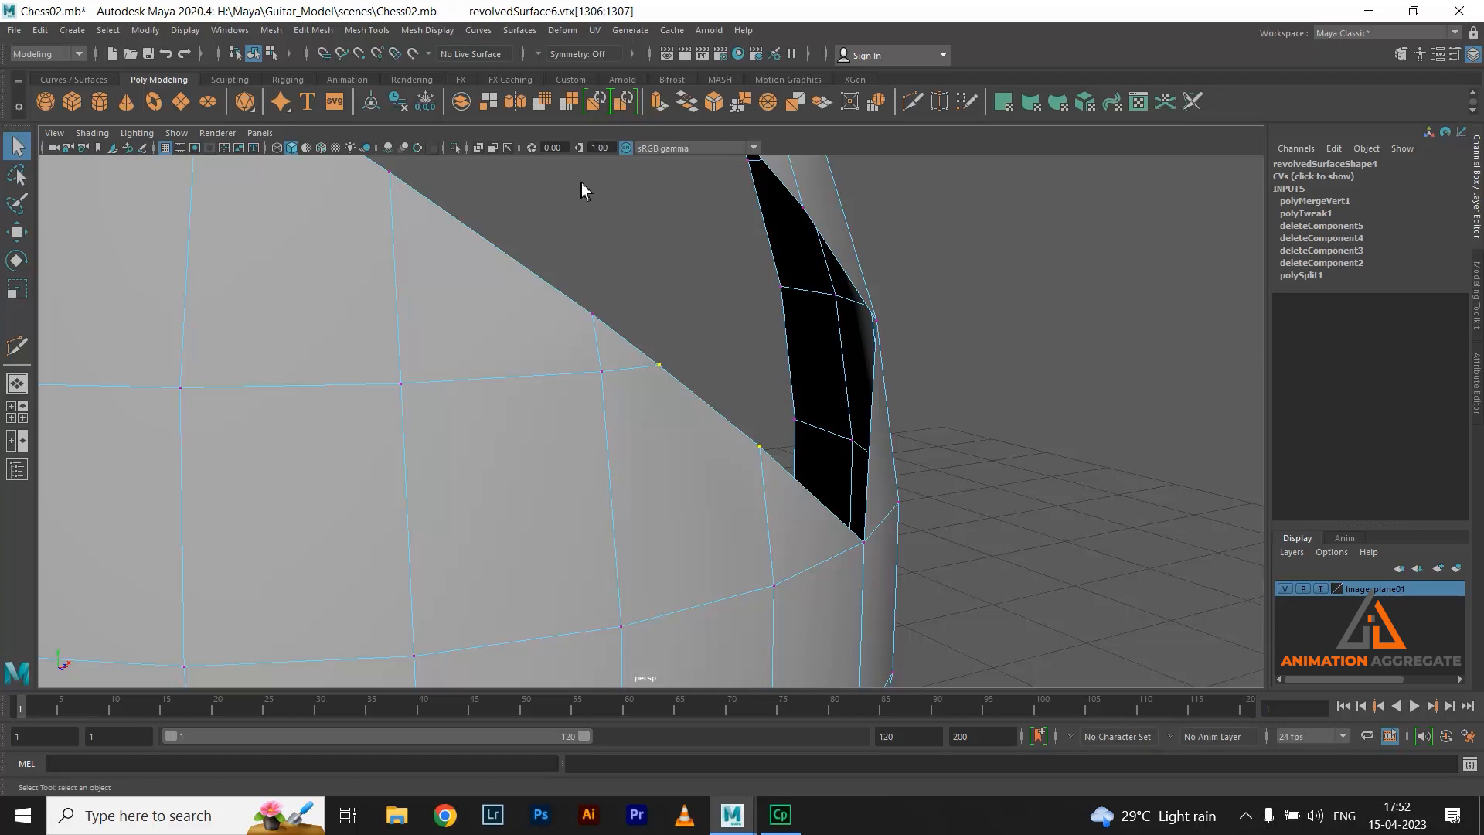
pyautogui.keyDown('alt'); pyautogui.moveTo(660, 463); pyautogui.dragTo(540, 424); pyautogui.keyUp('alt')
pyautogui.keyDown('shift'); pyautogui.rightClick(520, 433); pyautogui.keyUp('shift')
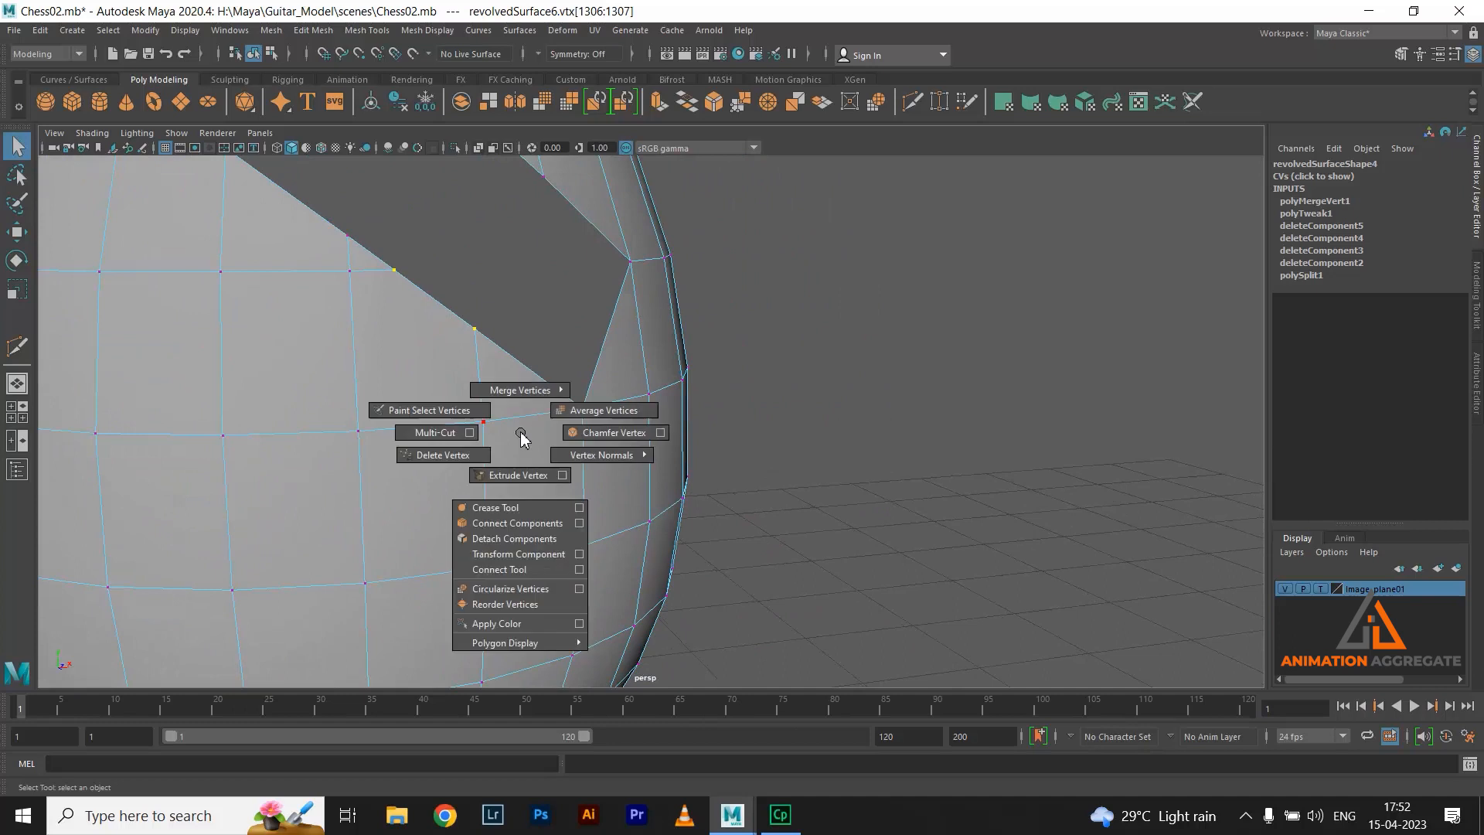
pyautogui.keyDown('shift'); pyautogui.moveTo(522, 438); pyautogui.dragTo(508, 375, button='right'); pyautogui.keyUp('shift')
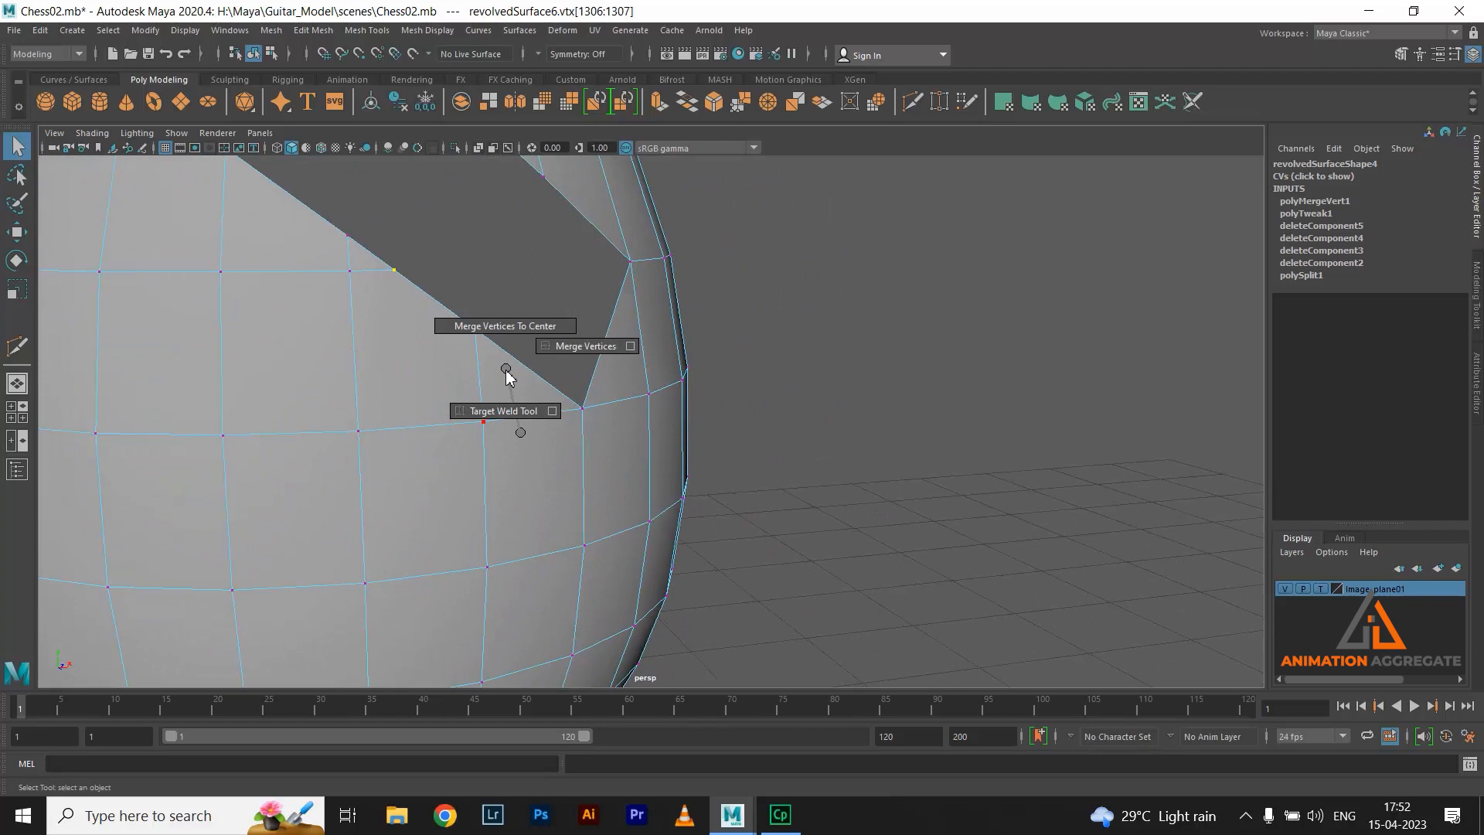
pyautogui.keyDown('shift'); pyautogui.moveTo(507, 376); pyautogui.dragTo(507, 373, button='right'); pyautogui.keyUp('shift')
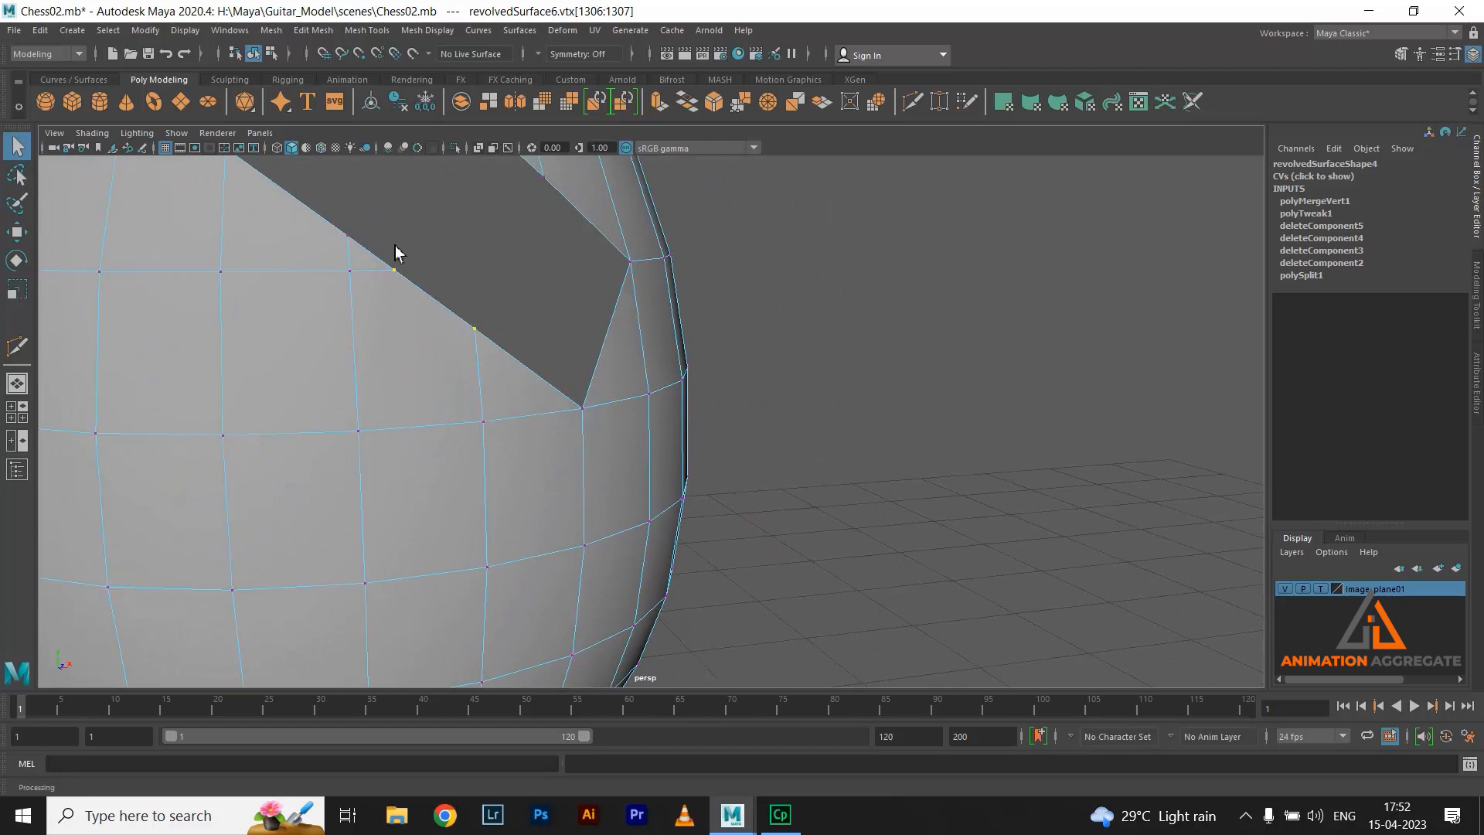
pyautogui.keyDown('shift'); pyautogui.rightClick(481, 376); pyautogui.keyUp('shift')
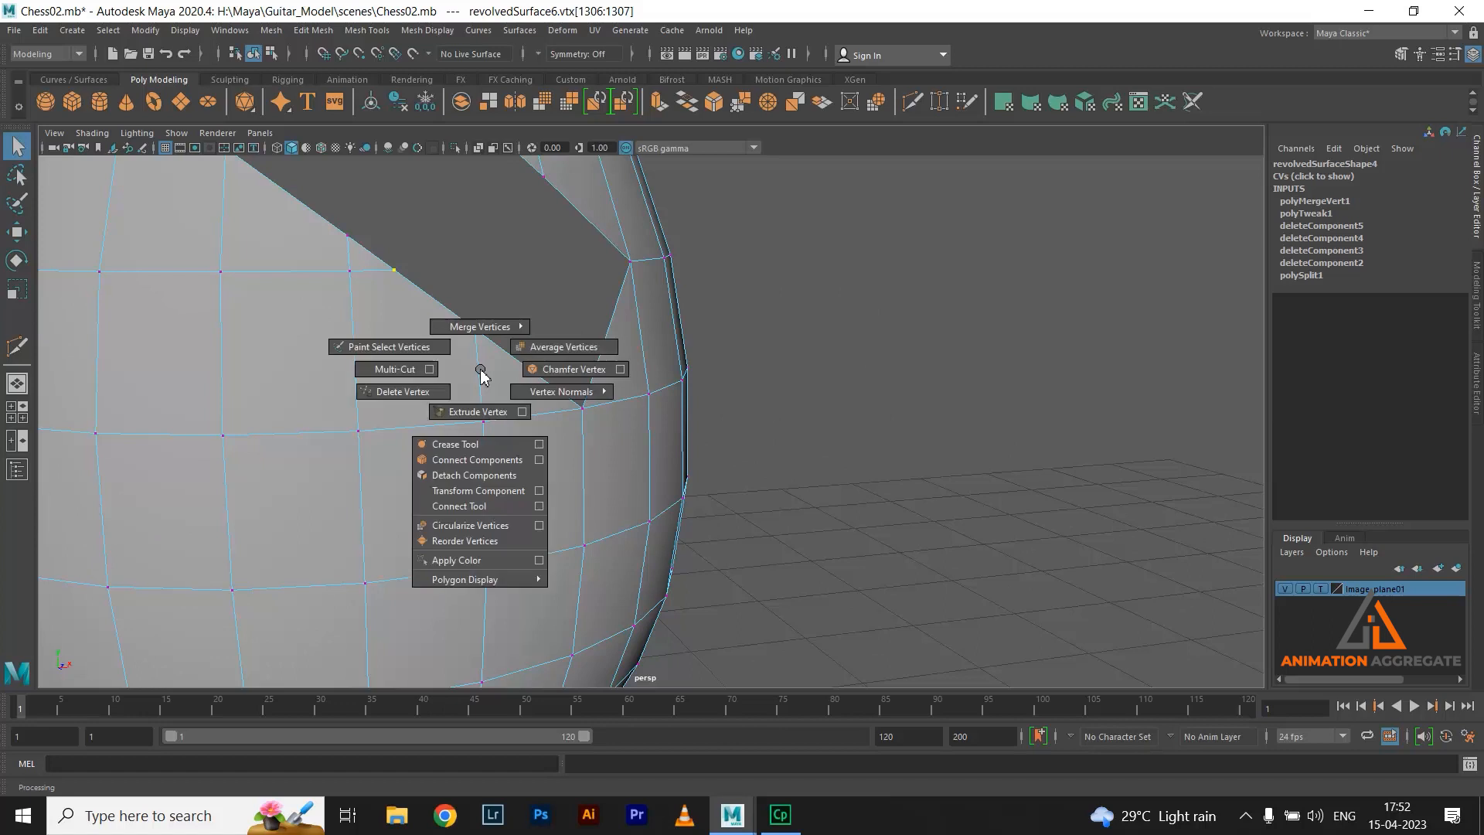
pyautogui.keyDown('shift'); pyautogui.moveTo(480, 375); pyautogui.dragTo(471, 272, button='right'); pyautogui.keyUp('shift')
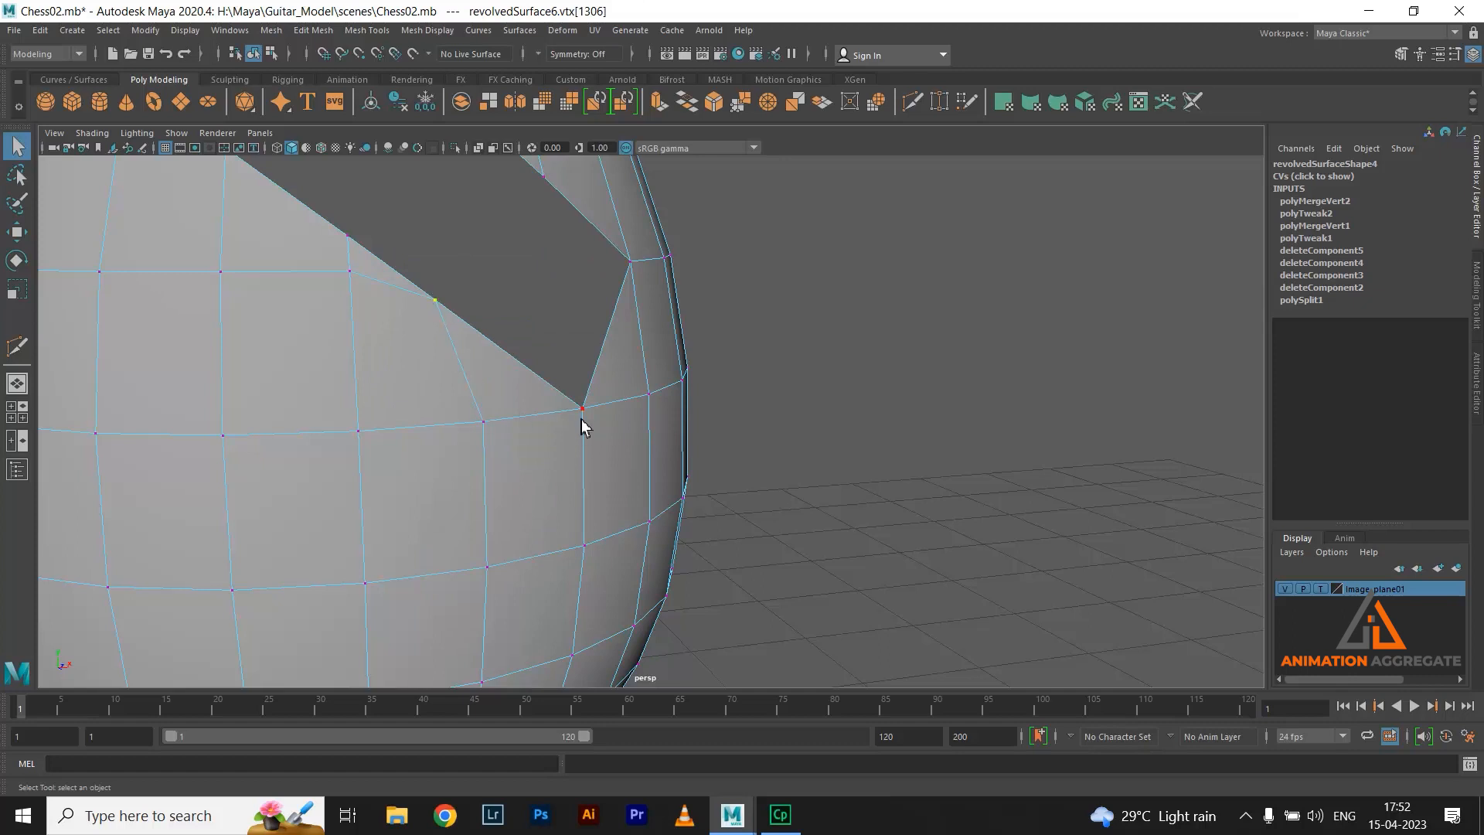
# Merge to center two neighbouring vertices along the notch's upper edge, short of its inner corner
pyautogui.scroll(-5, 603, 433)
pyautogui.keyDown('alt'); pyautogui.moveTo(541, 464); pyautogui.dragTo(618, 531, button='middle'); pyautogui.keyUp('alt')
pyautogui.keyDown('alt'); pyautogui.moveTo(548, 437); pyautogui.dragTo(543, 444); pyautogui.keyUp('alt')
pyautogui.keyDown('alt'); pyautogui.moveTo(544, 444); pyautogui.dragTo(473, 421, button='right'); pyautogui.keyUp('alt')
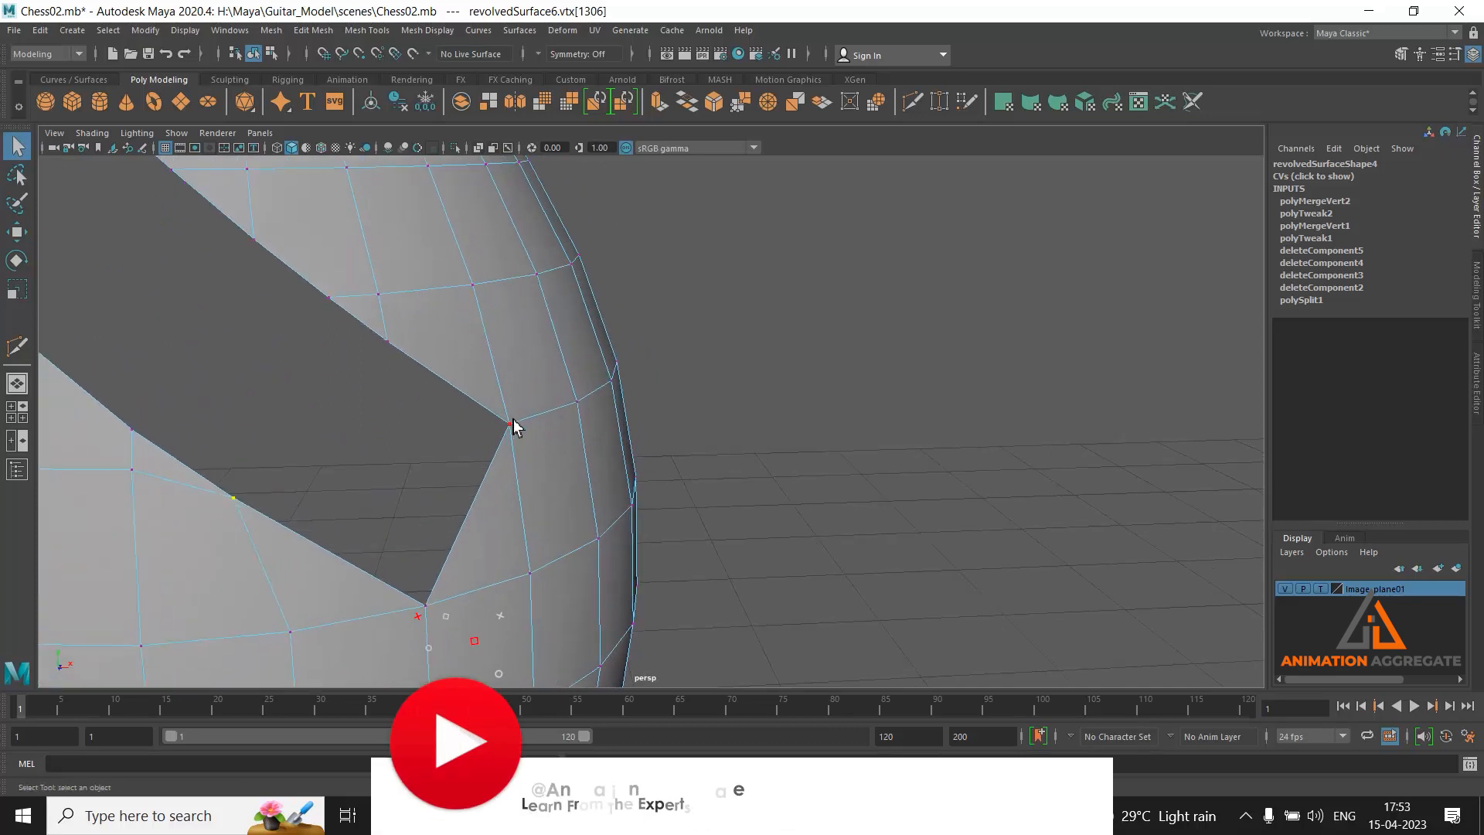
pyautogui.click(388, 348)
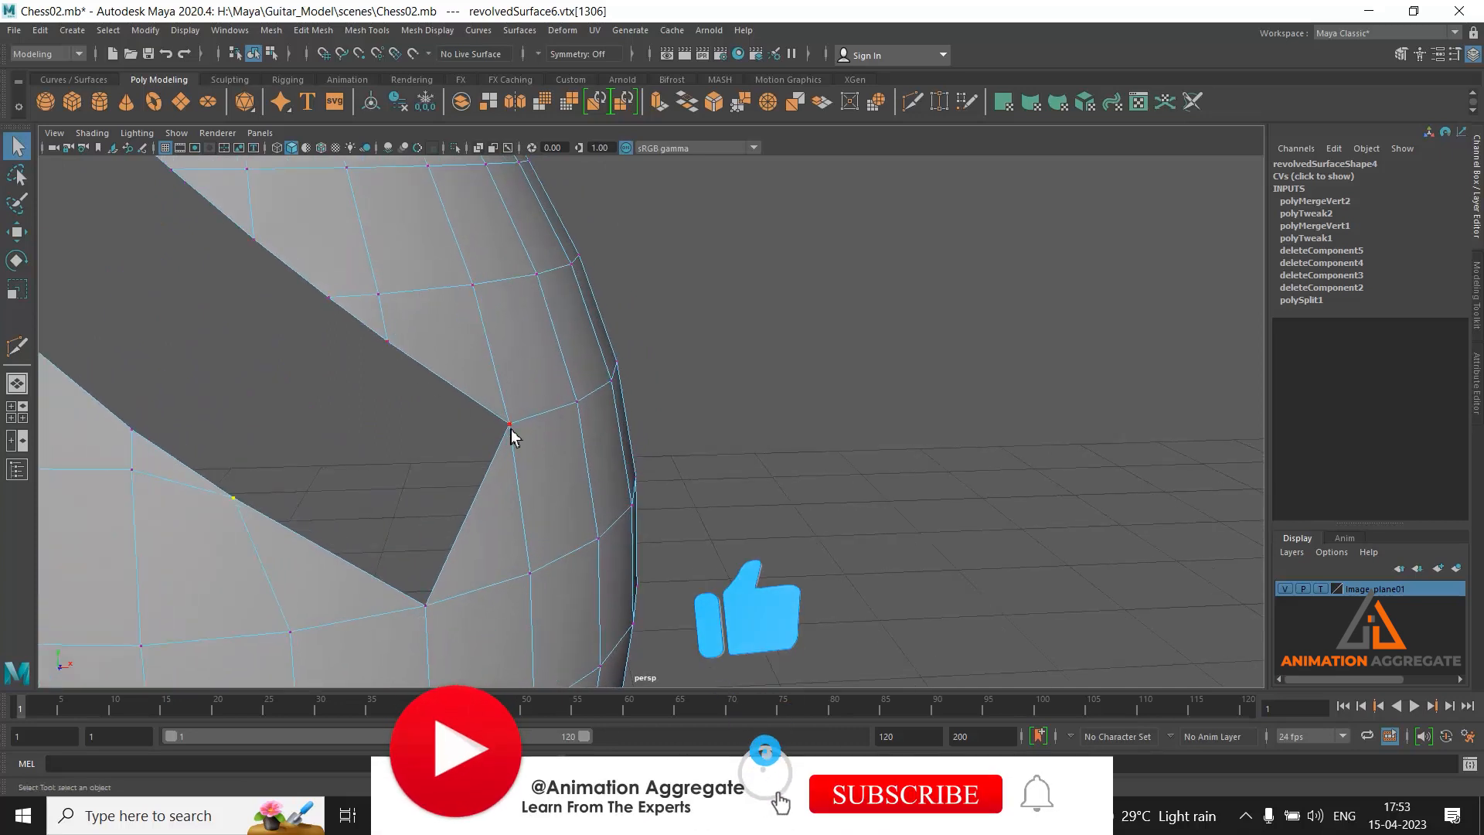
pyautogui.keyDown('alt'); pyautogui.moveTo(464, 444); pyautogui.dragTo(551, 498, button='middle'); pyautogui.keyUp('alt')
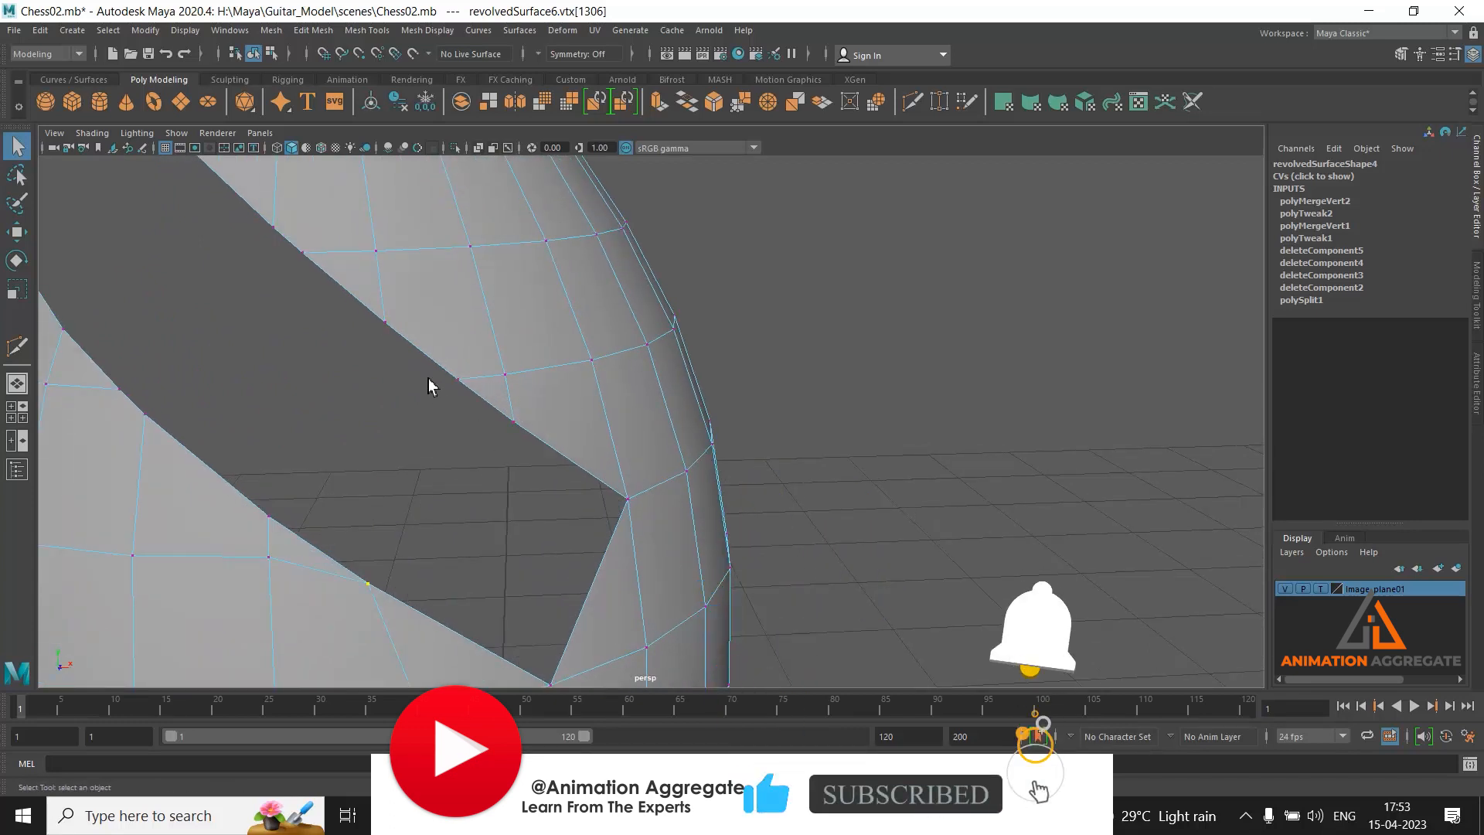
pyautogui.click(385, 322)
pyautogui.keyDown('shift'); pyautogui.click(458, 379); pyautogui.keyUp('shift')
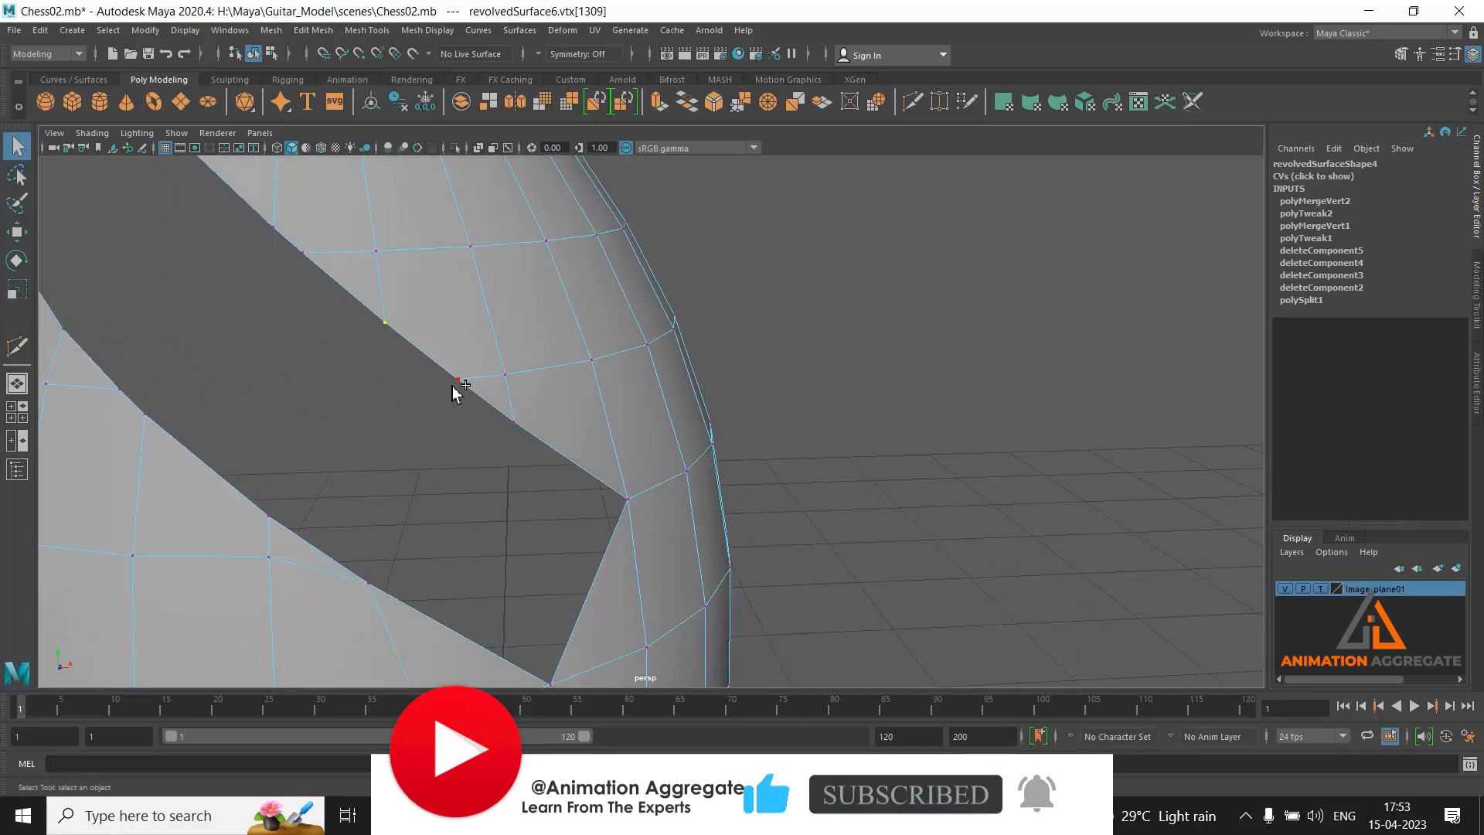
pyautogui.keyDown('shift'); pyautogui.rightClick(463, 441); pyautogui.keyUp('shift')
pyautogui.keyDown('shift'); pyautogui.moveTo(462, 441); pyautogui.dragTo(457, 323, button='right'); pyautogui.keyUp('shift')
# Merge to center the adjacent pair of vertices on the upper edge, next to the pair just merged
pyautogui.keyDown('alt'); pyautogui.moveTo(411, 460); pyautogui.dragTo(424, 411, button='middle'); pyautogui.keyUp('alt')
pyautogui.keyDown('alt'); pyautogui.moveTo(479, 482); pyautogui.dragTo(478, 482, button='middle'); pyautogui.keyUp('alt')
pyautogui.click(507, 502)
pyautogui.keyDown('shift'); pyautogui.click(480, 477); pyautogui.keyUp('shift')
pyautogui.keyDown('shift'); pyautogui.moveTo(452, 530); pyautogui.dragTo(441, 417, button='right'); pyautogui.keyUp('shift')
# Merge to center the very close pair of vertices midway along the notch's upper edge
pyautogui.keyDown('alt'); pyautogui.moveTo(475, 545); pyautogui.dragTo(878, 494, button='right'); pyautogui.keyUp('alt')
pyautogui.keyDown('alt'); pyautogui.moveTo(878, 494); pyautogui.dragTo(920, 430, button='middle'); pyautogui.keyUp('alt')
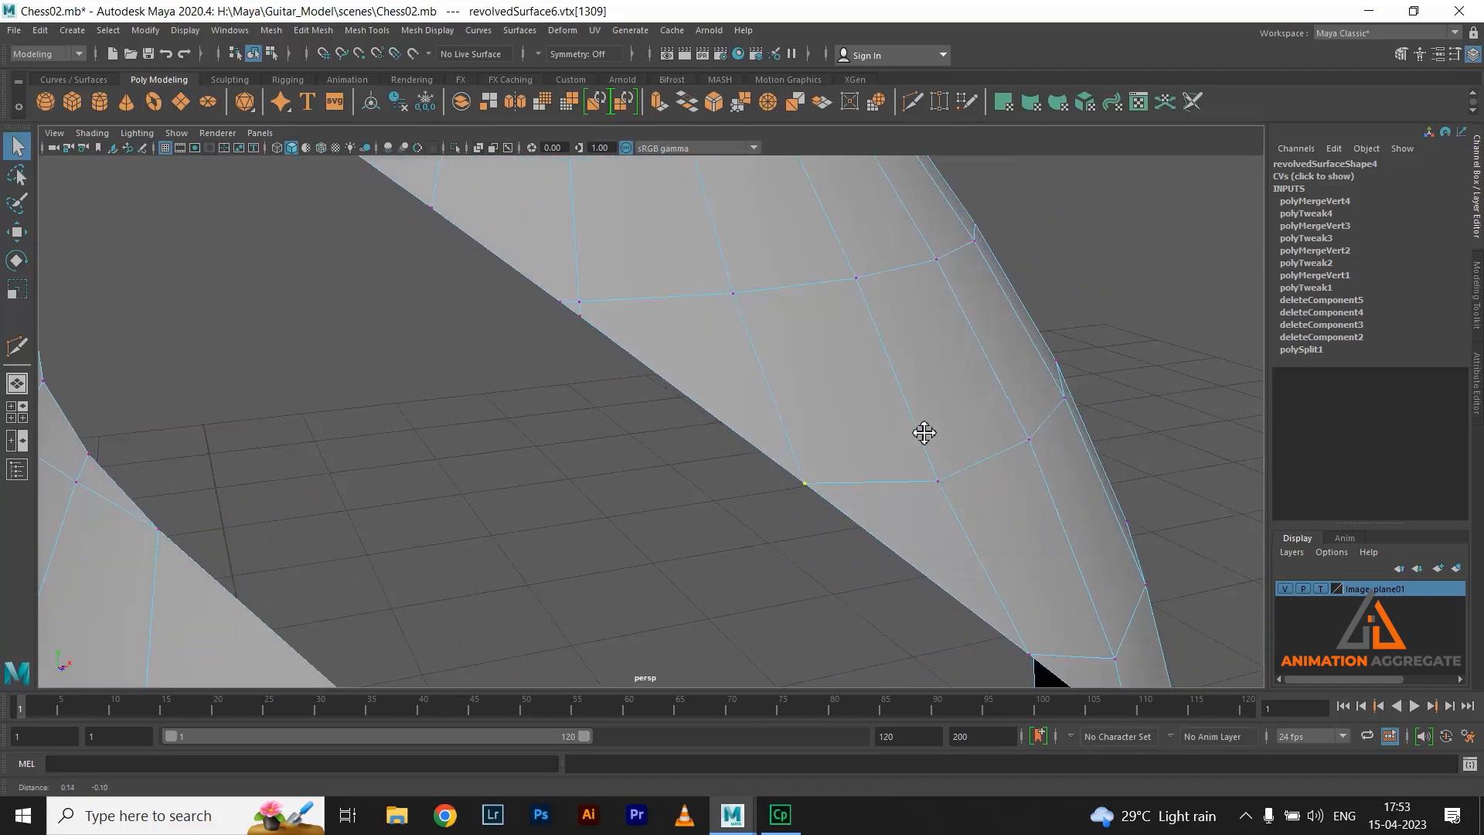
pyautogui.keyDown('alt'); pyautogui.moveTo(518, 242); pyautogui.dragTo(591, 331, button='right'); pyautogui.keyUp('alt')
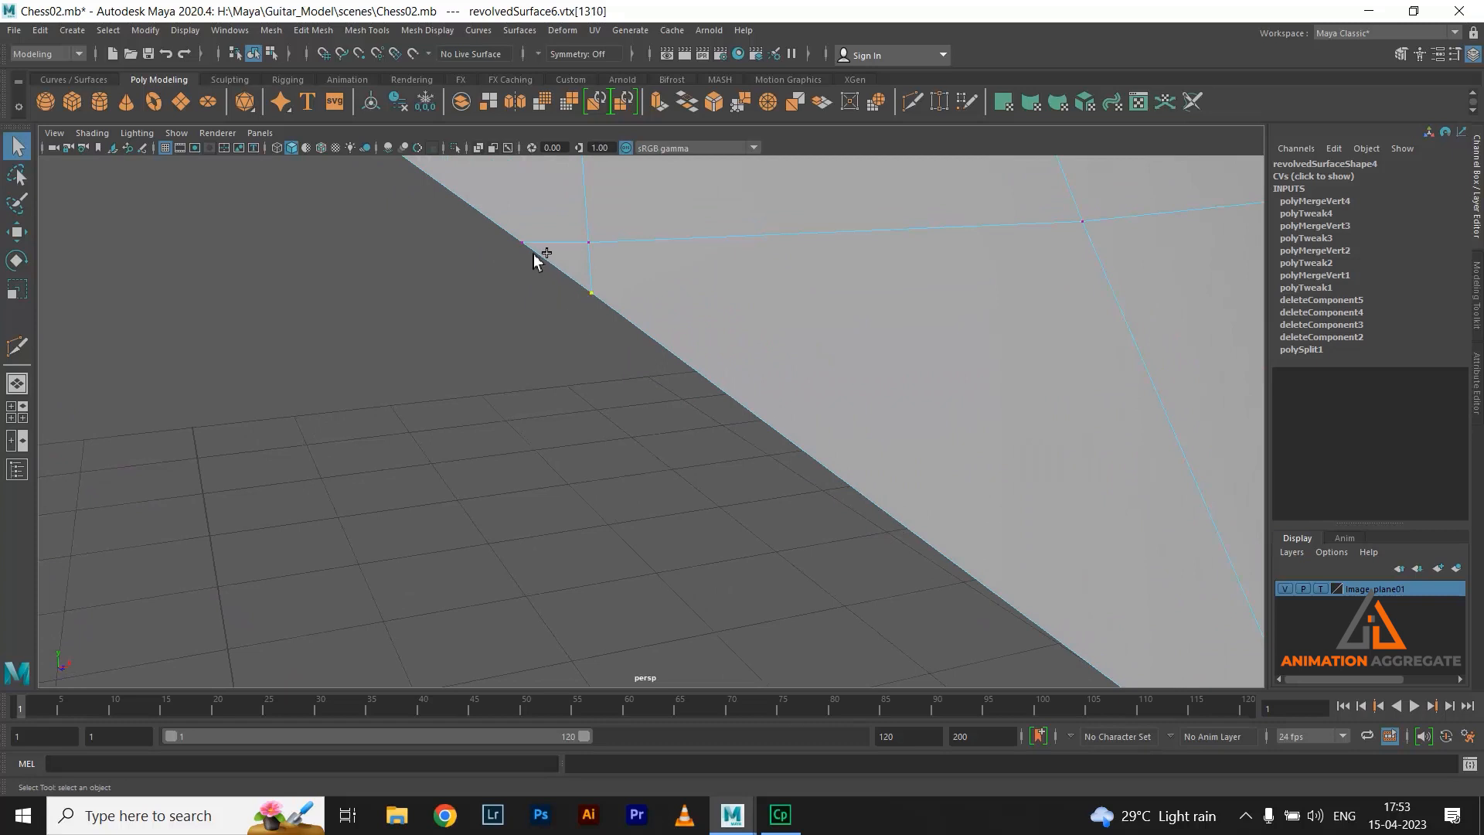
pyautogui.scroll(-6, 654, 451)
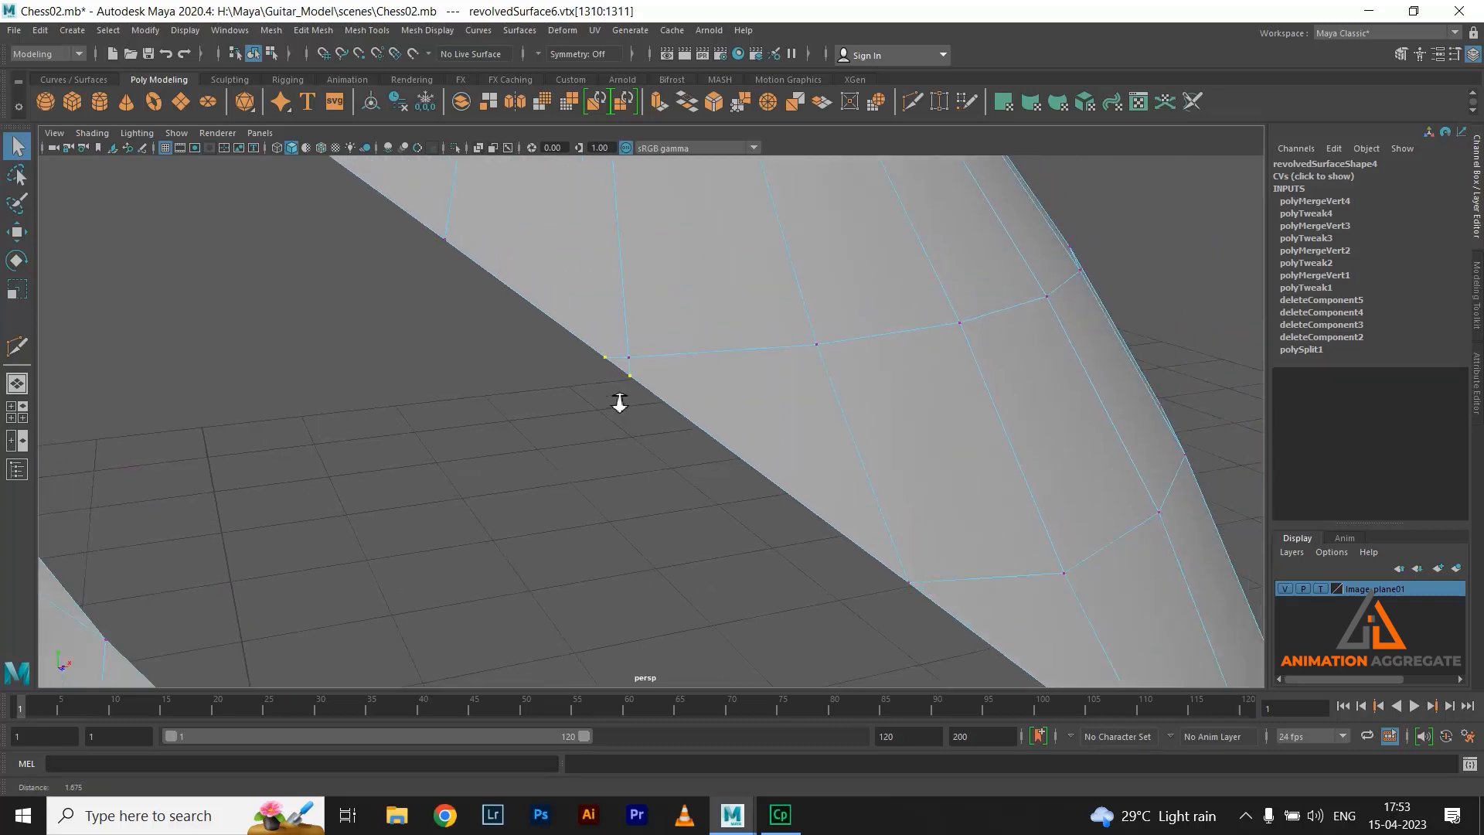
pyautogui.keyDown('shift'); pyautogui.rightClick(656, 483); pyautogui.keyUp('shift')
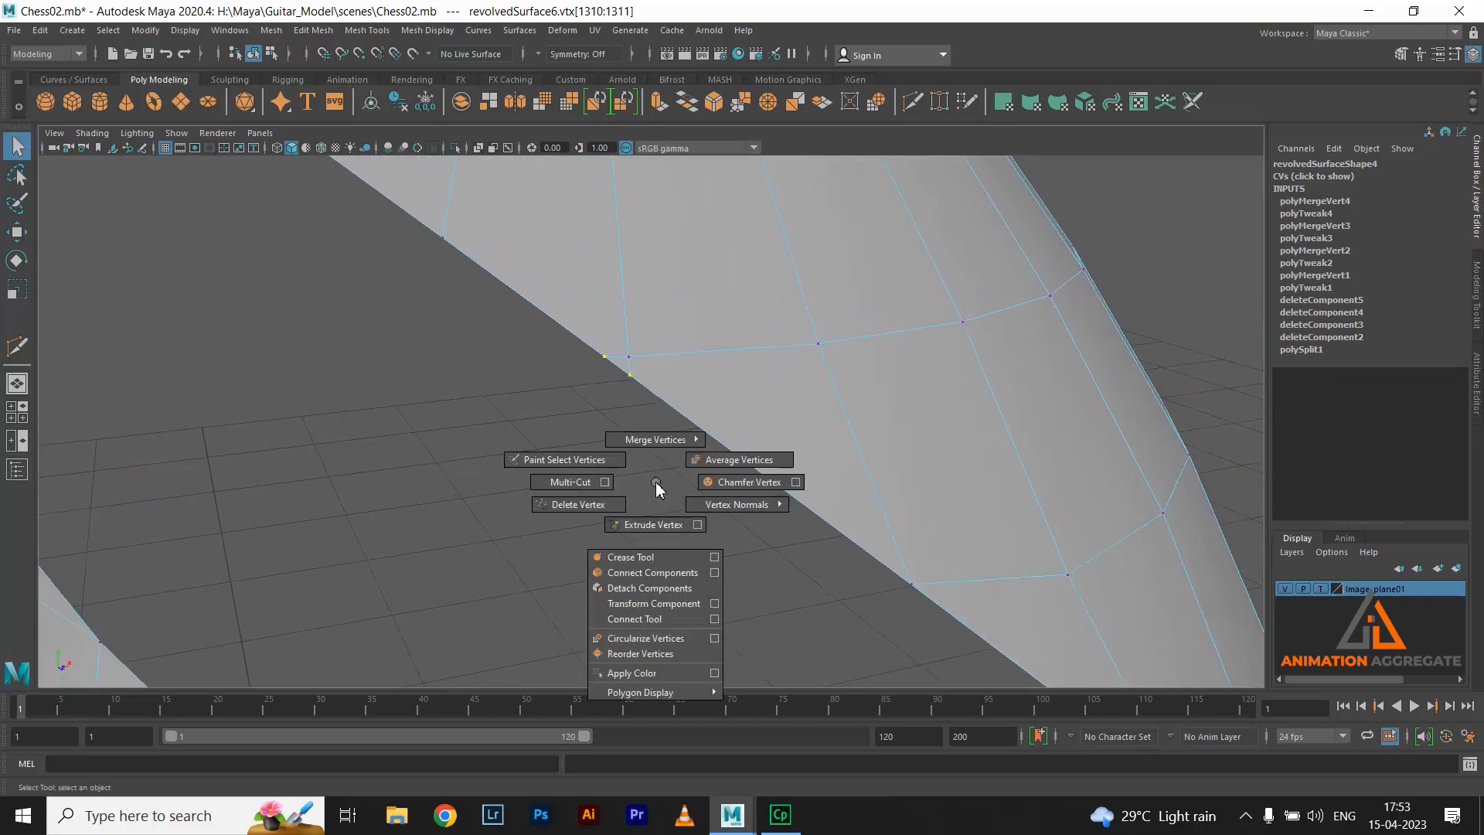
pyautogui.keyDown('alt'); pyautogui.moveTo(708, 520); pyautogui.dragTo(680, 487); pyautogui.keyUp('alt')
pyautogui.keyDown('shift'); pyautogui.rightClick(628, 478); pyautogui.keyUp('shift')
pyautogui.moveTo(627, 481)
pyautogui.keyDown('shift'); pyautogui.mouseDown(button='right')
pyautogui.moveTo(622, 429)
pyautogui.moveTo(642, 487)
pyautogui.mouseUp(button='right'); pyautogui.keyUp('shift')
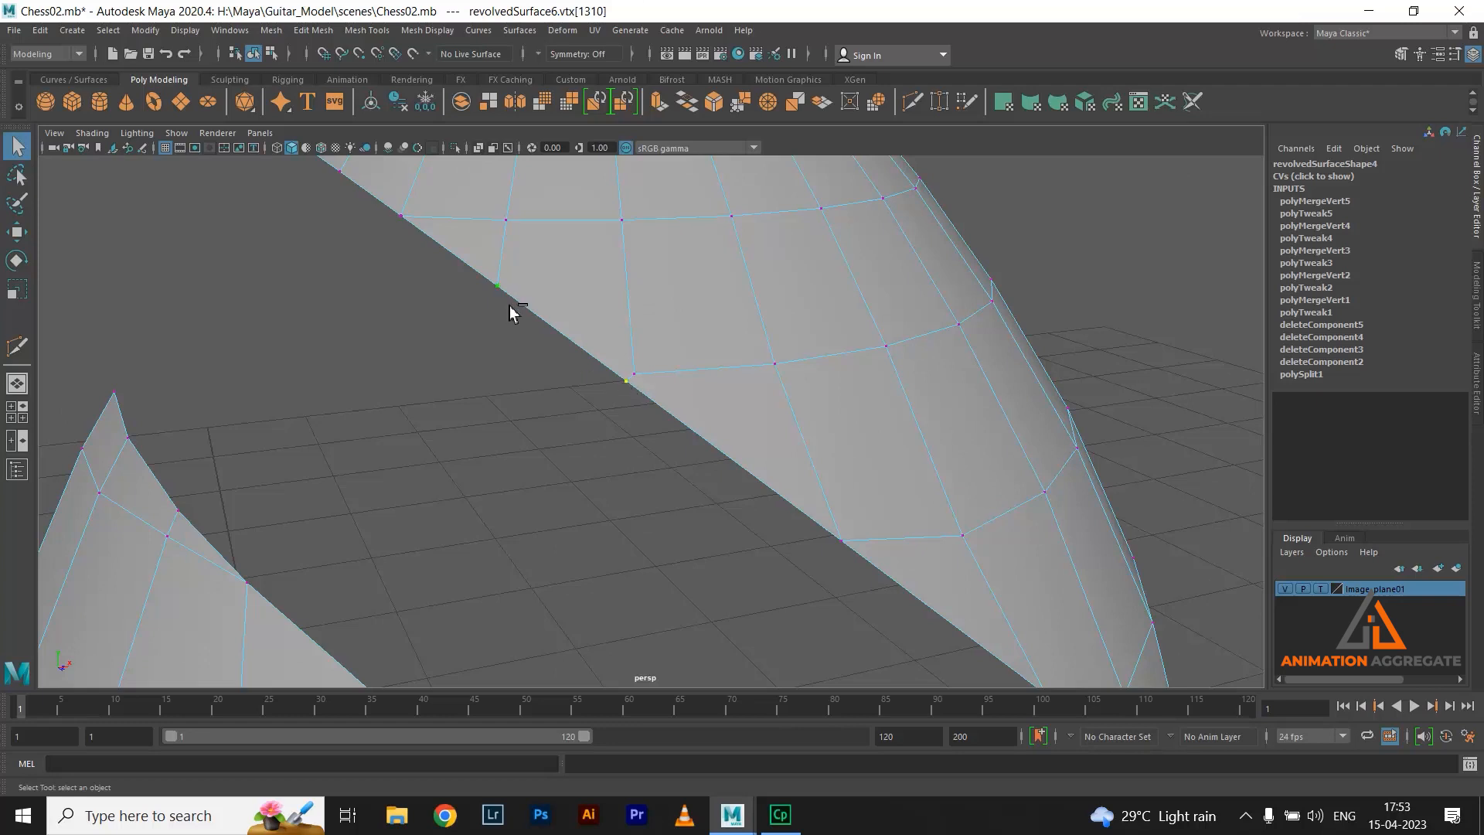
# Merge the just-merged upper-edge vertex to center with its neighbour toward the notch's open end
pyautogui.keyDown('shift'); pyautogui.moveTo(541, 358); pyautogui.dragTo(542, 313, button='right'); pyautogui.keyUp('shift')
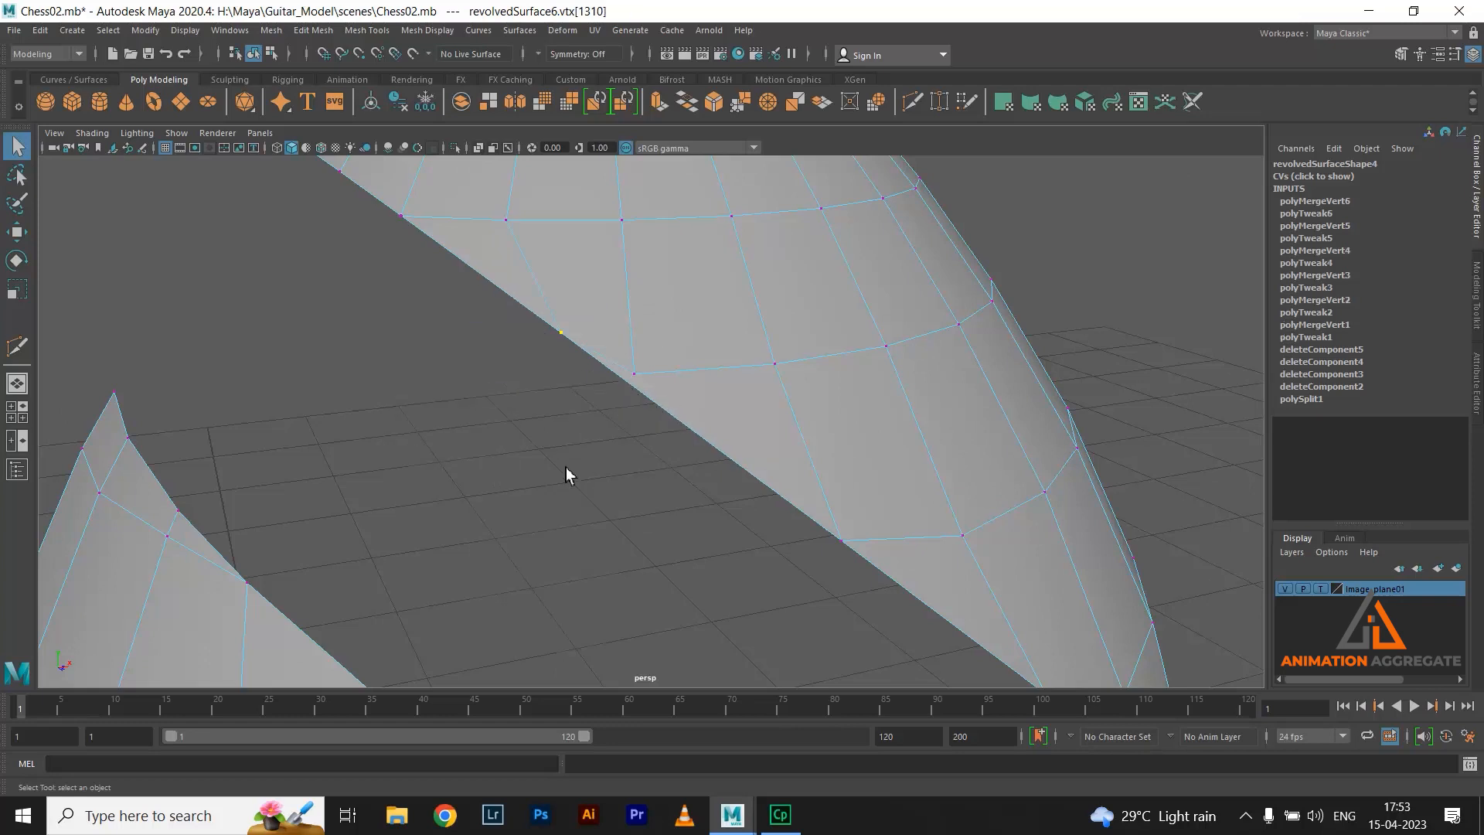
pyautogui.keyDown('alt'); pyautogui.moveTo(576, 384); pyautogui.dragTo(619, 431); pyautogui.keyUp('alt')
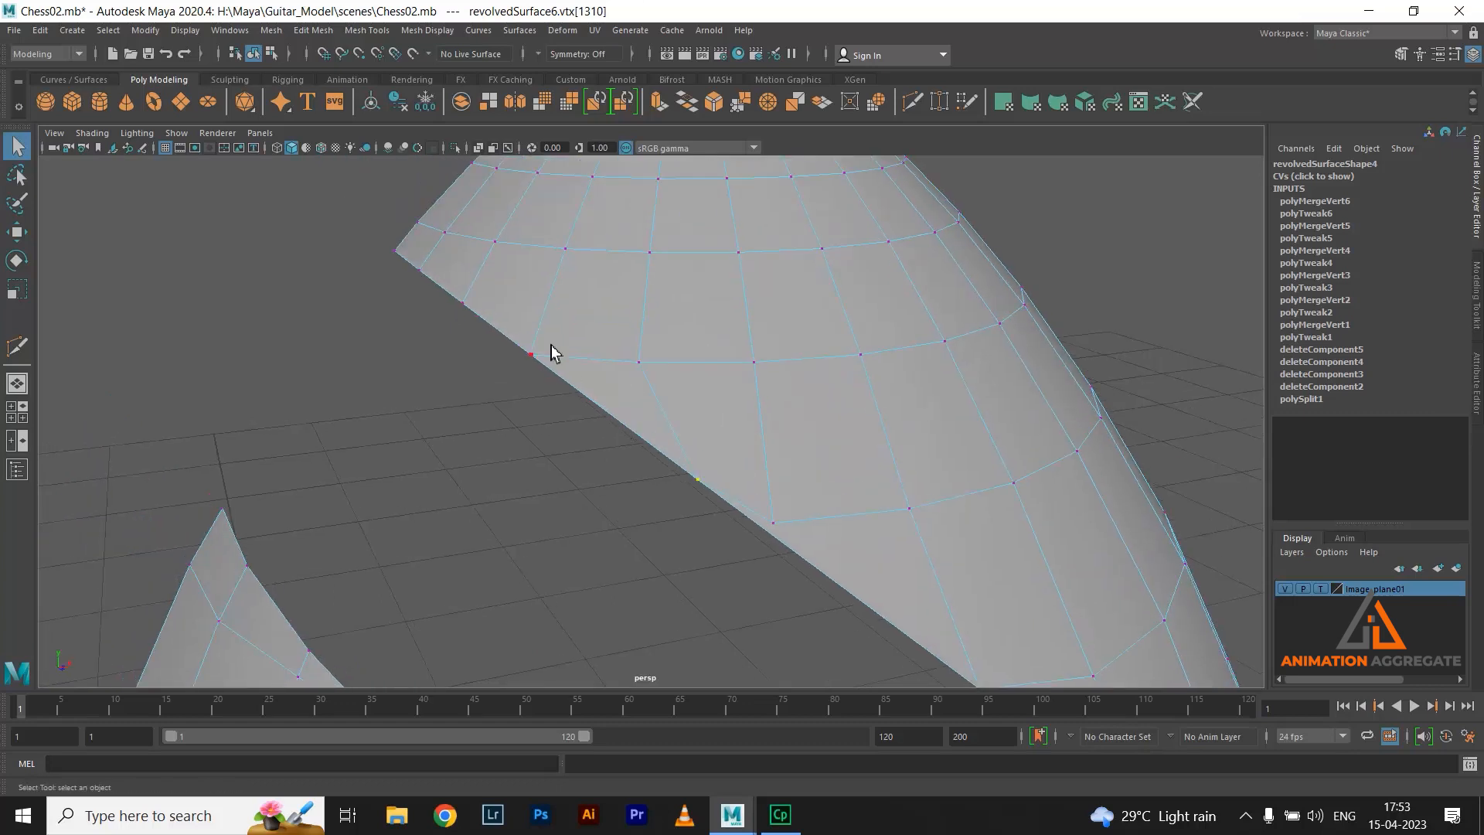
pyautogui.scroll(-5, 851, 530)
pyautogui.scroll(5, 782, 430)
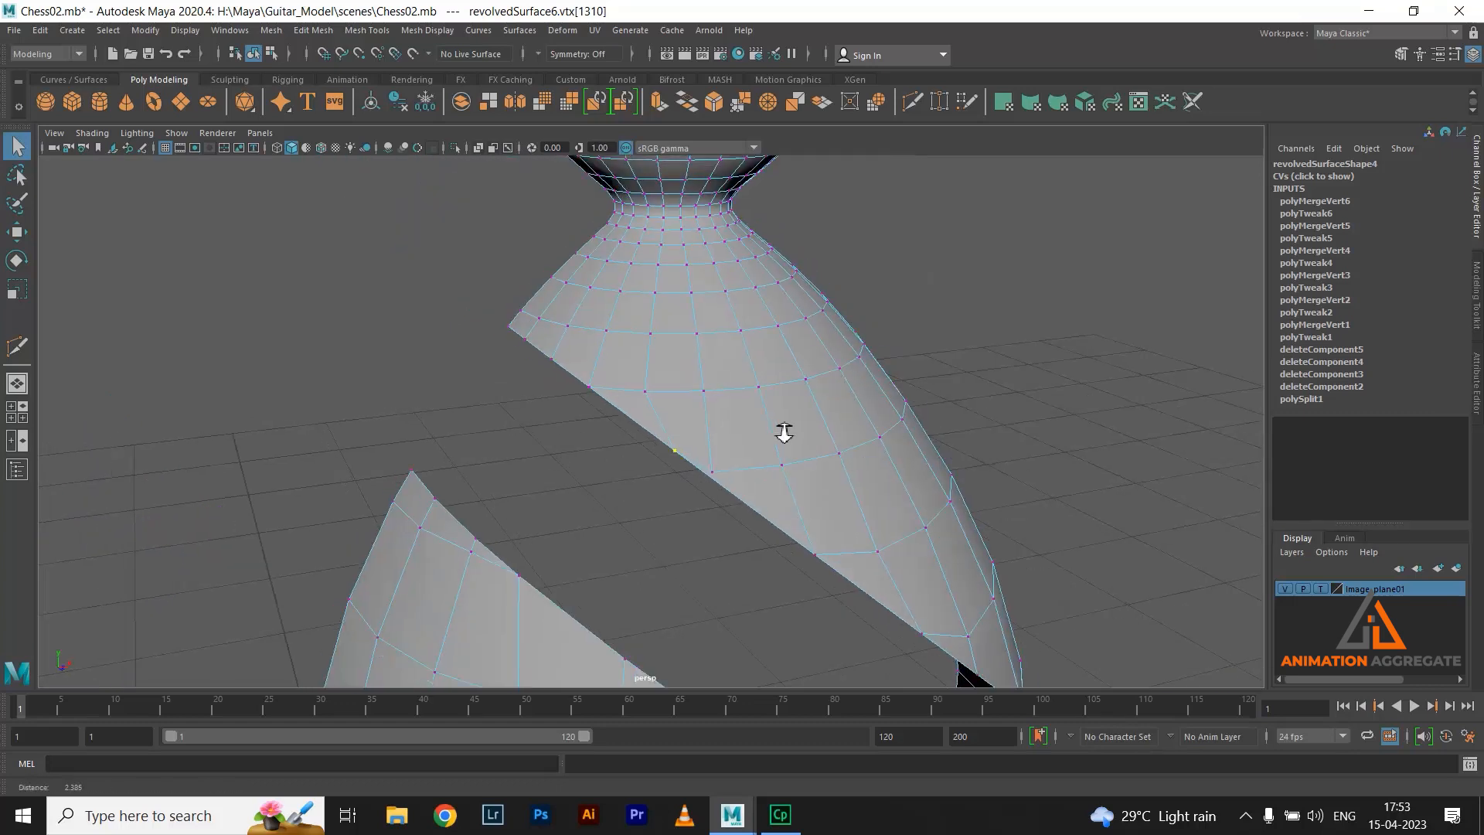
# Undo the last two vertex merges on the notch's upper edge
pyautogui.scroll(4, 851, 562)
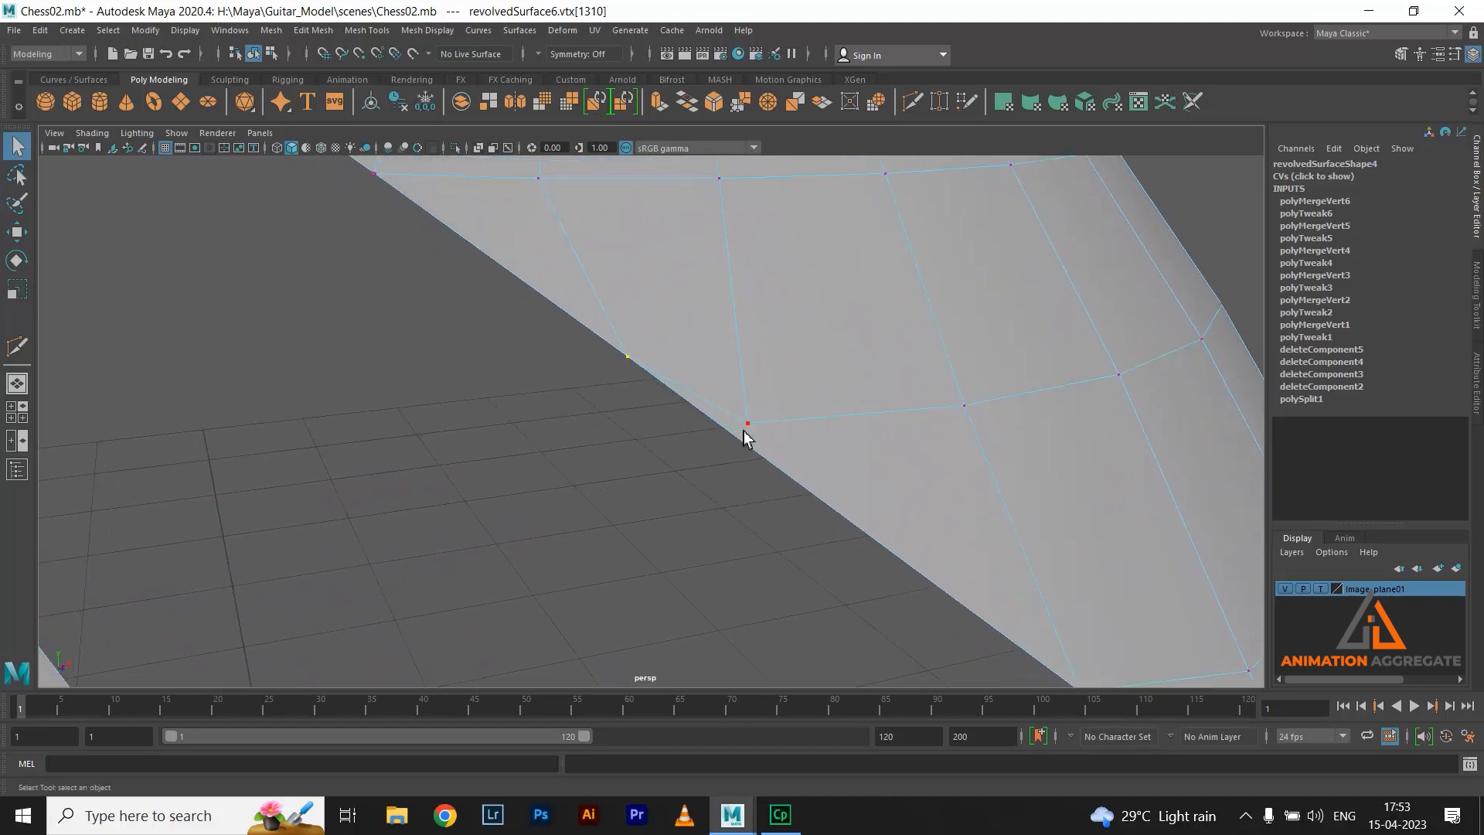
pyautogui.scroll(-3, 804, 542)
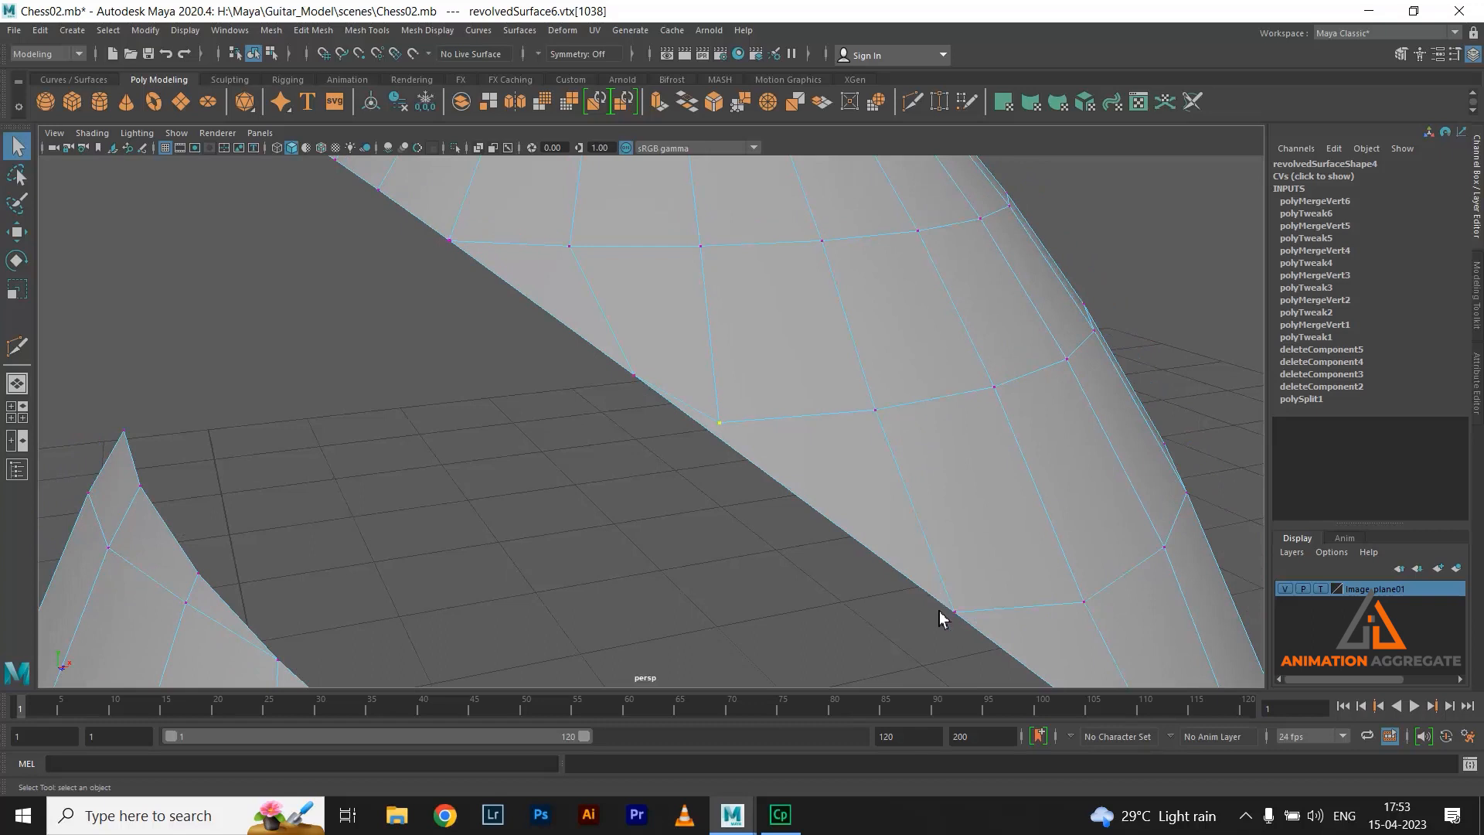
pyautogui.scroll(-2, 816, 512)
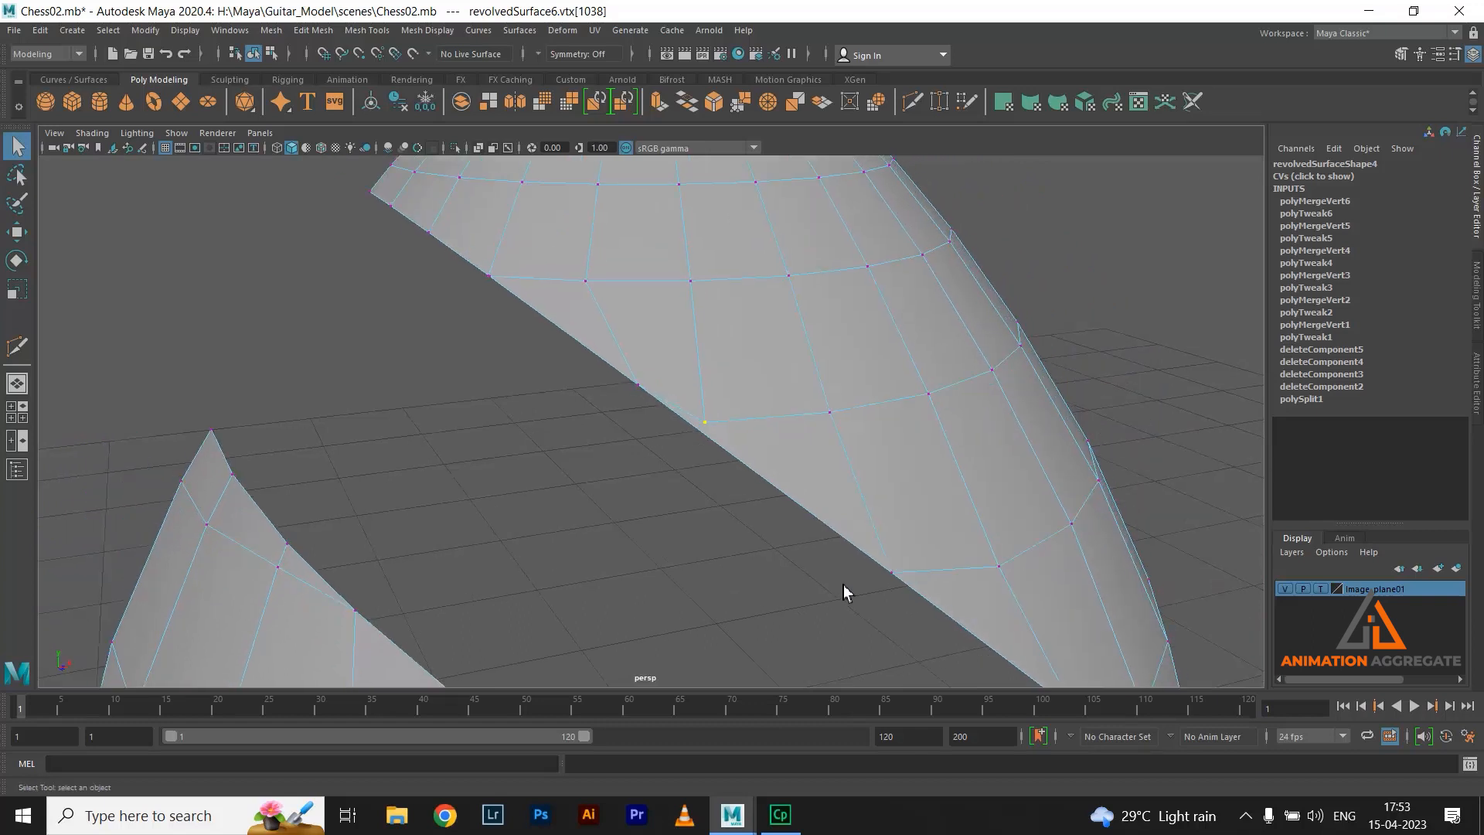
pyautogui.scroll(-4, 781, 509)
pyautogui.hotkey('ctrl', 'z')
pyautogui.hotkey('ctrl', 'z')
pyautogui.hotkey('ctrl', 'z')
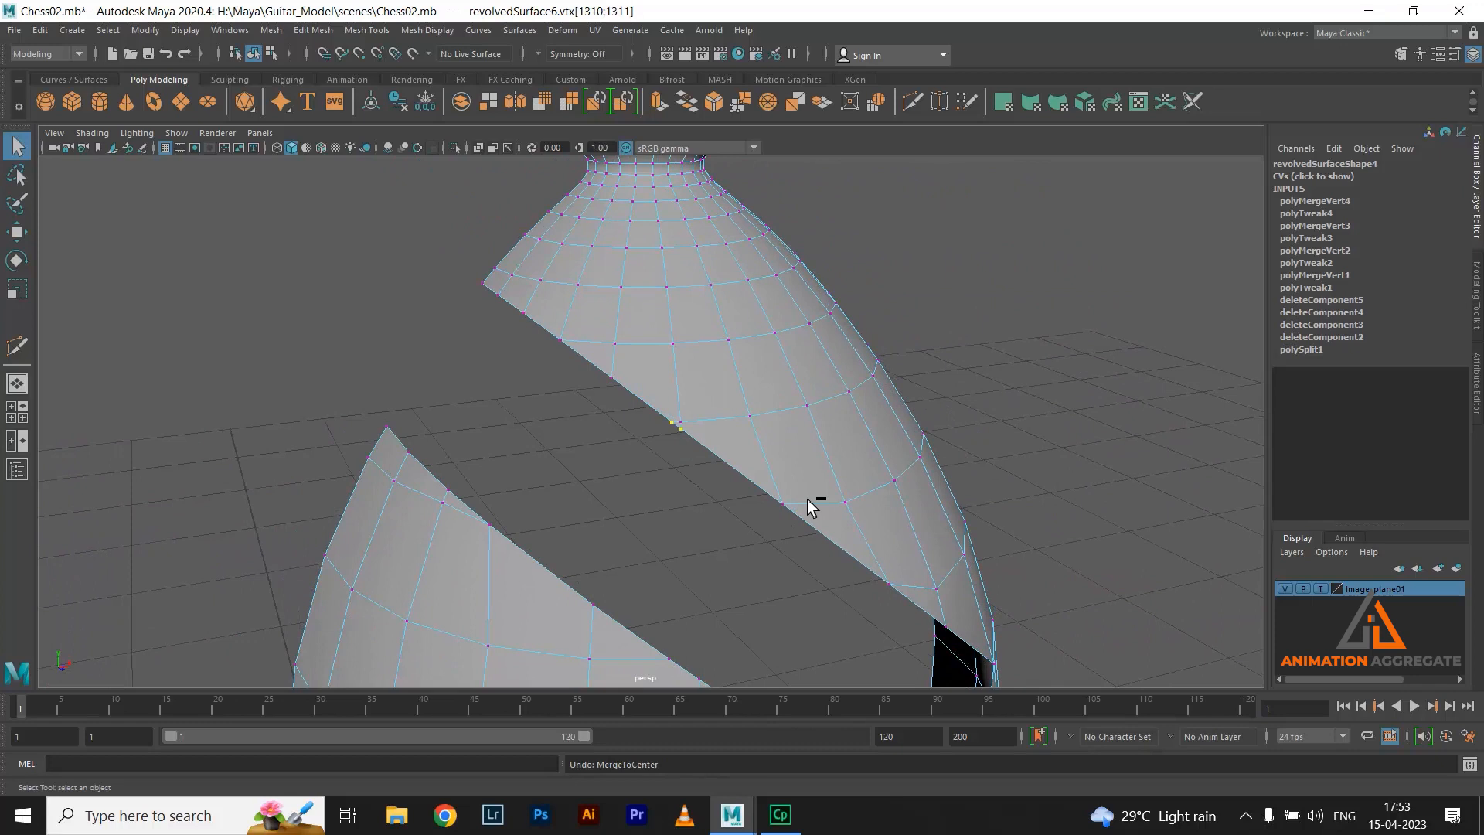
# Merge to center the stray vertex midway along the notch's upper edge with its neighbour toward the notch's open end
pyautogui.scroll(5, 683, 395)
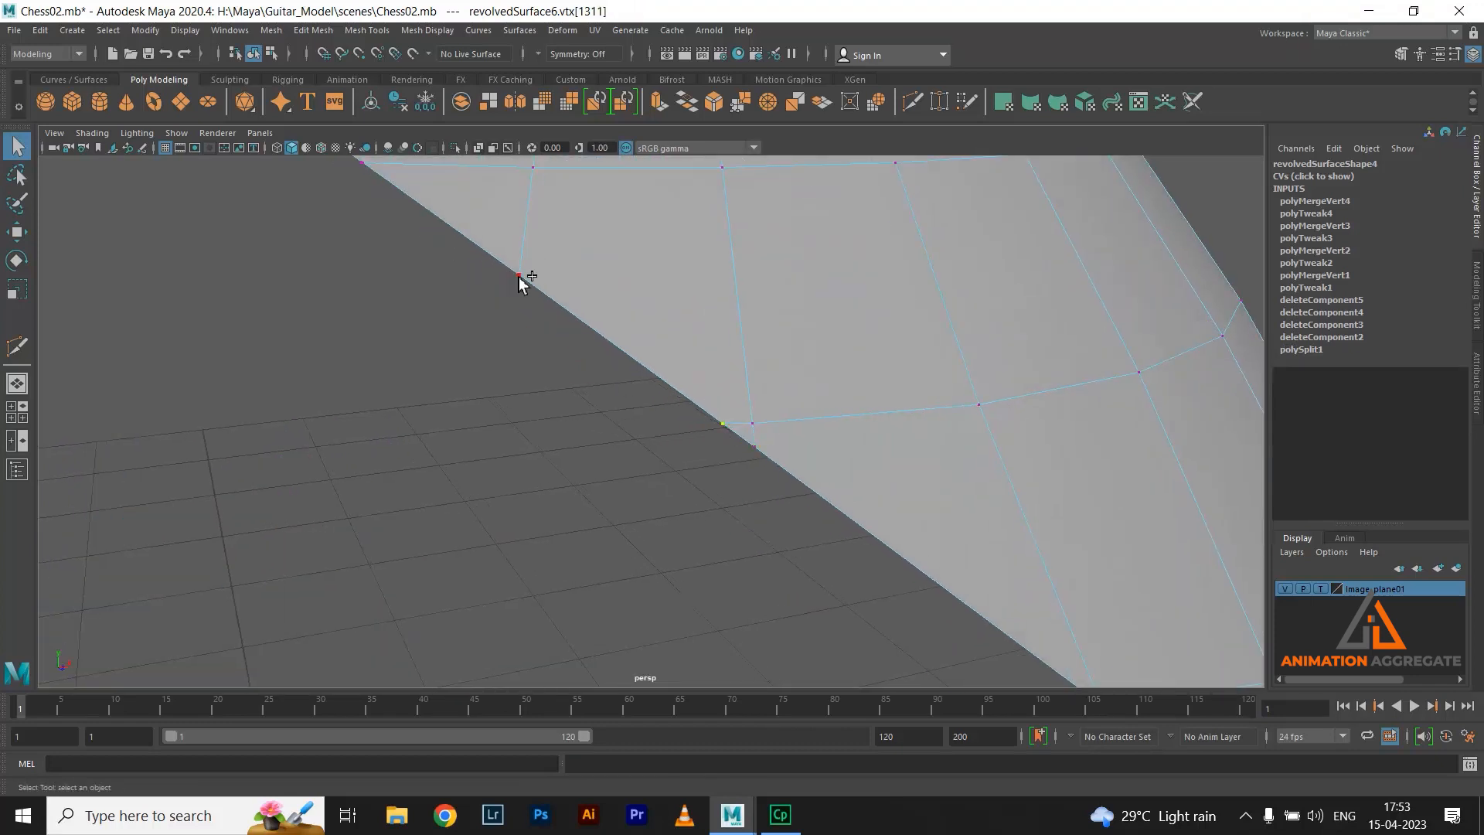
pyautogui.keyDown('shift'); pyautogui.moveTo(557, 386); pyautogui.dragTo(579, 283, button='right'); pyautogui.keyUp('shift')
pyautogui.hotkey('ctrl', 'z')
pyautogui.scroll(-5, 647, 519)
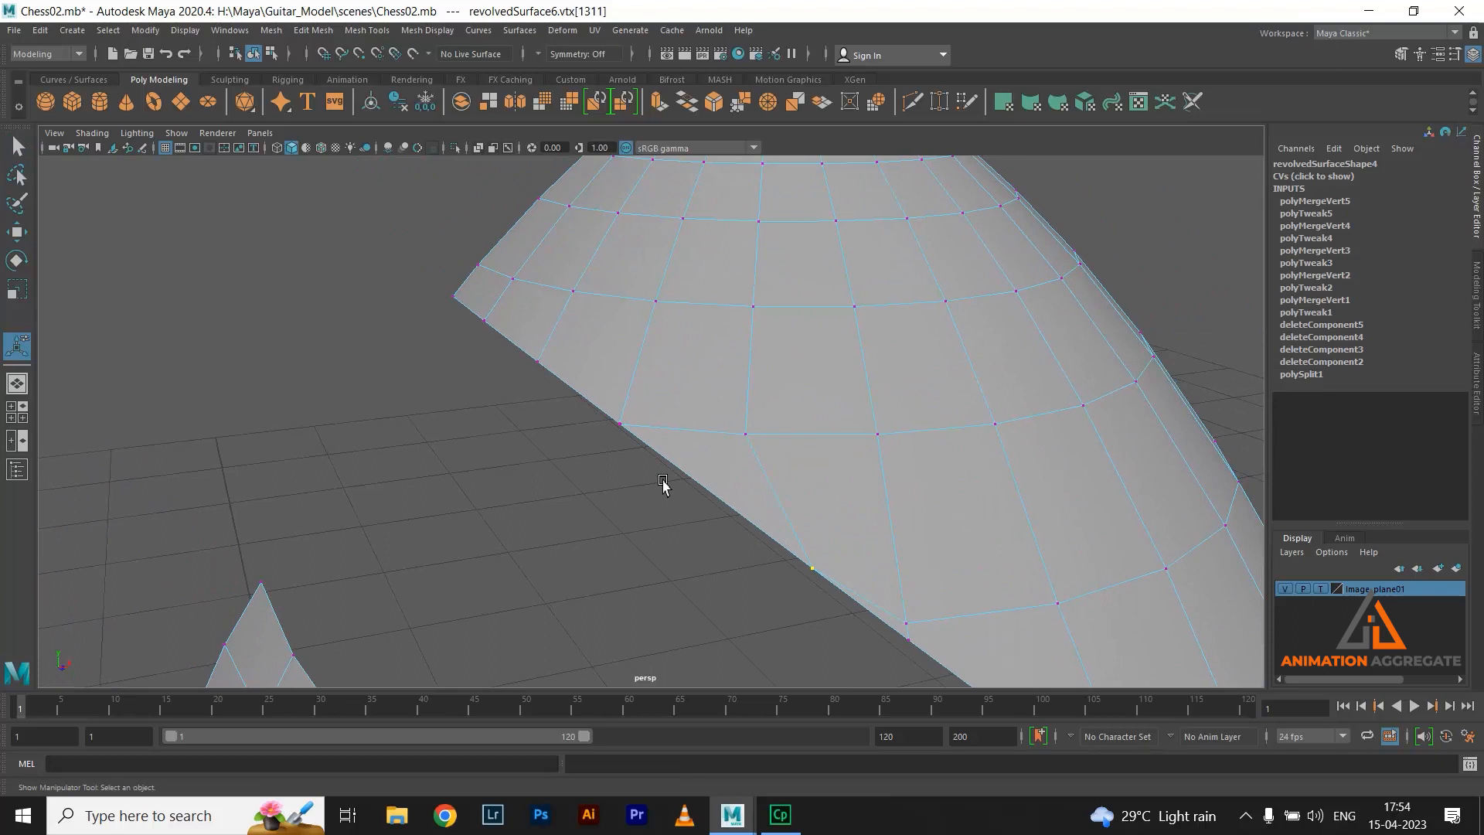
# Merge to center the close pair of vertices midway along the notch's lower edge
pyautogui.scroll(-3, 779, 518)
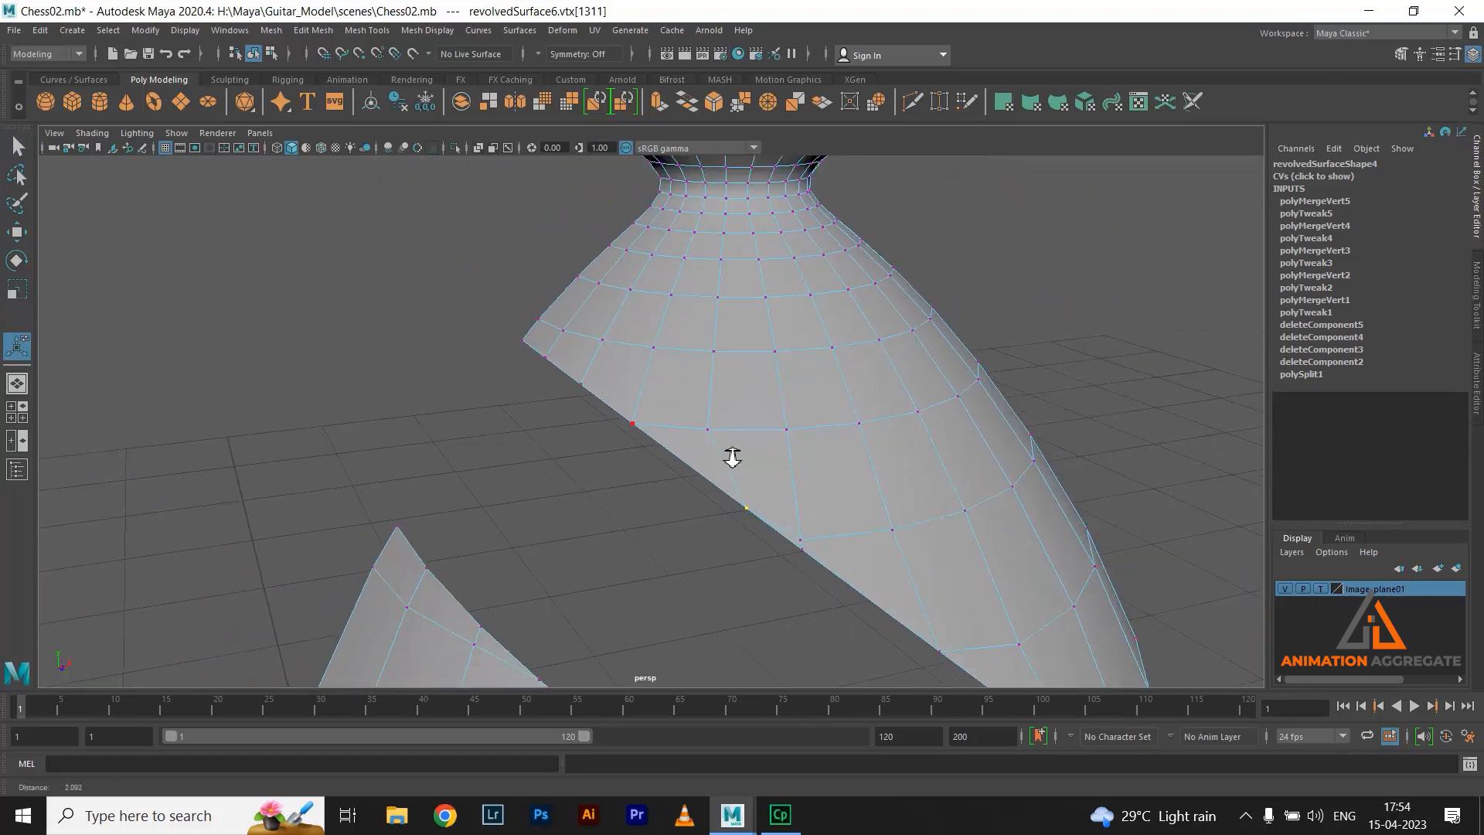
pyautogui.keyDown('alt'); pyautogui.moveTo(871, 613); pyautogui.dragTo(824, 547, button='middle'); pyautogui.keyUp('alt')
pyautogui.keyDown('alt'); pyautogui.moveTo(824, 547); pyautogui.dragTo(699, 483, button='right'); pyautogui.keyUp('alt')
pyautogui.keyDown('alt'); pyautogui.moveTo(699, 483); pyautogui.dragTo(773, 520); pyautogui.keyUp('alt')
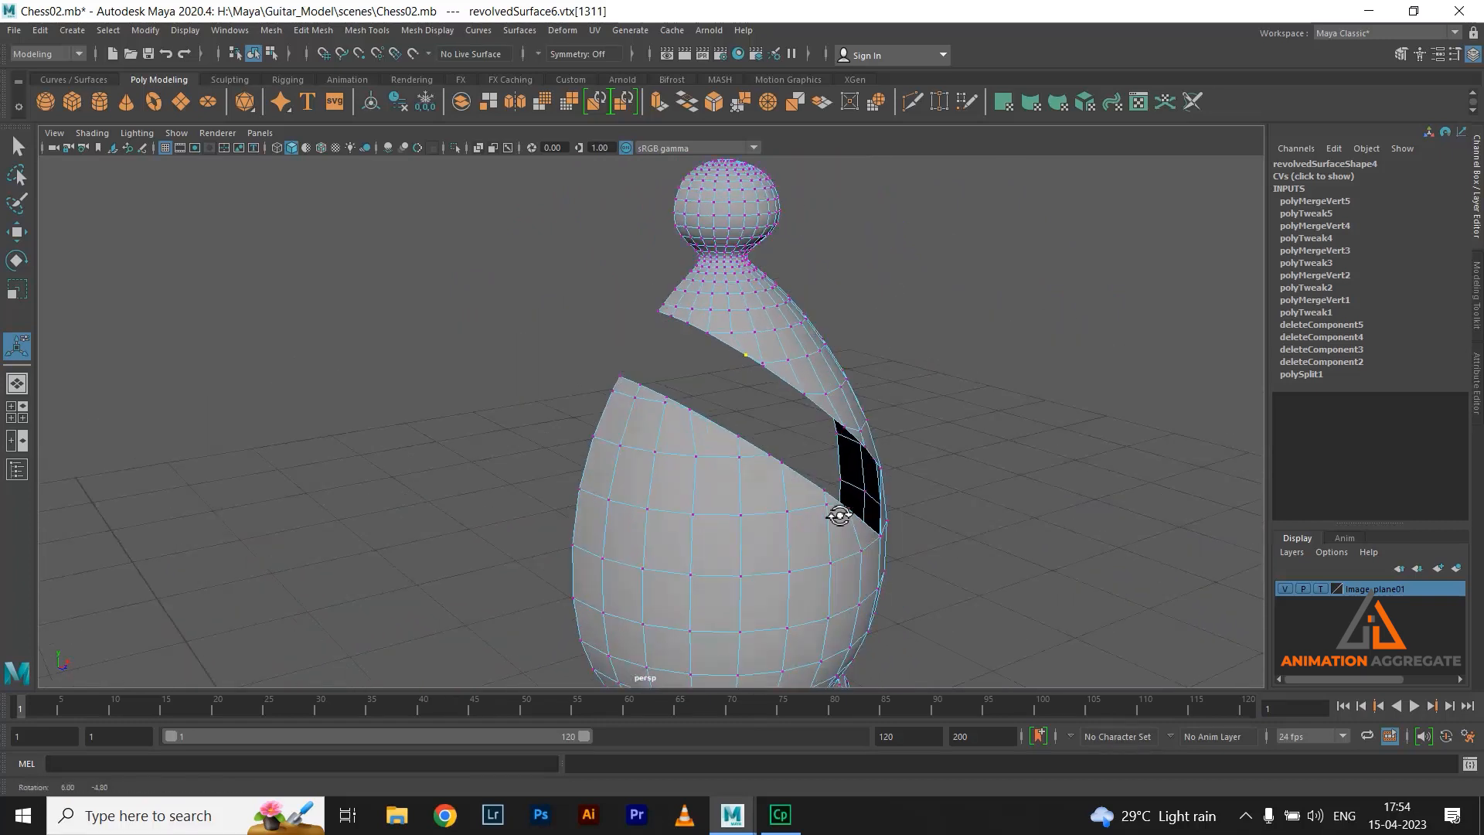
pyautogui.keyDown('alt'); pyautogui.moveTo(539, 423); pyautogui.dragTo(580, 531, button='right'); pyautogui.keyUp('alt')
pyautogui.keyDown('alt'); pyautogui.moveTo(580, 531); pyautogui.dragTo(637, 536); pyautogui.keyUp('alt')
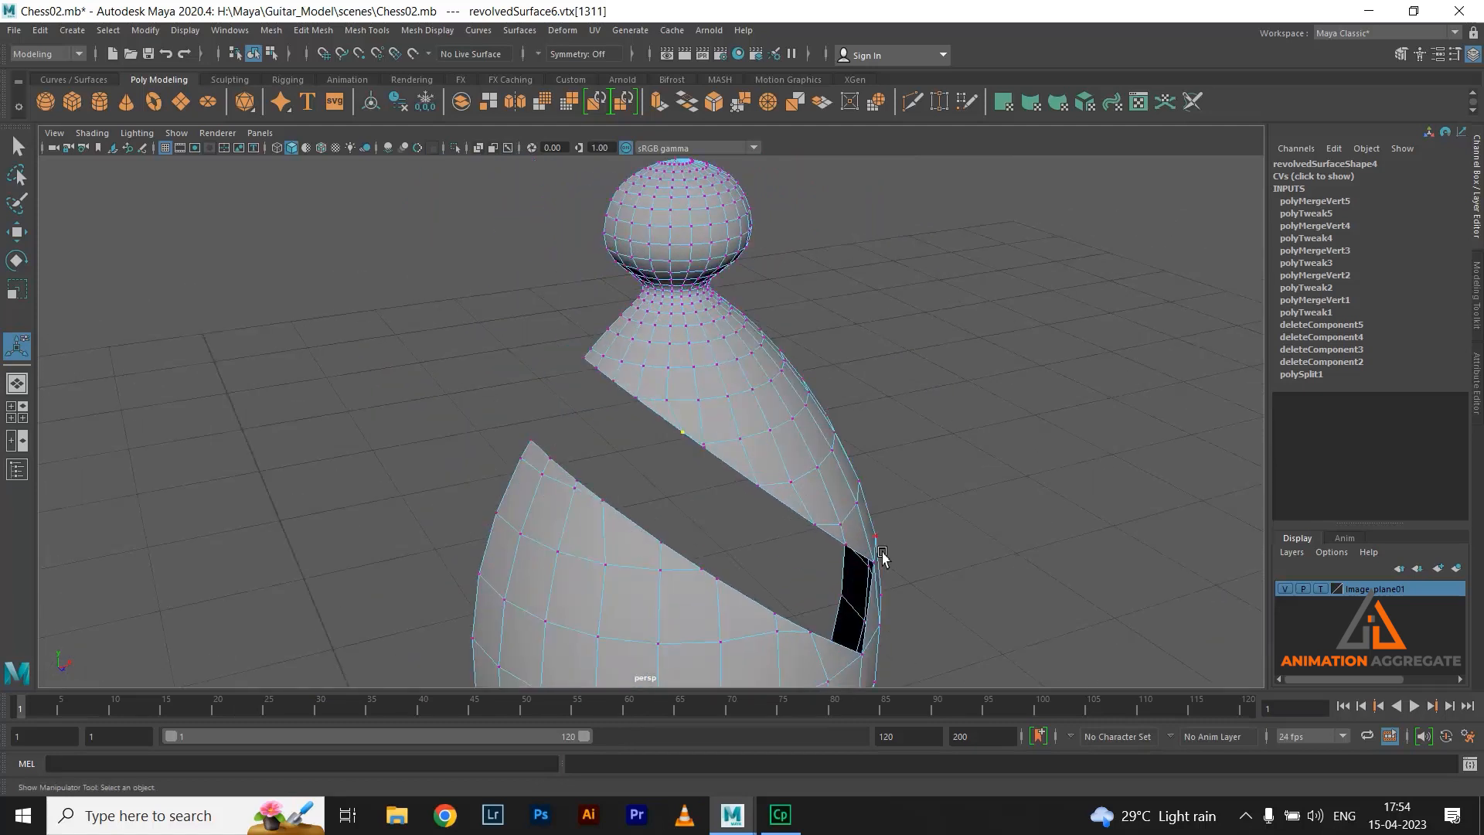
pyautogui.keyDown('alt'); pyautogui.moveTo(886, 556); pyautogui.dragTo(856, 510, button='middle'); pyautogui.keyUp('alt')
pyautogui.keyDown('alt'); pyautogui.moveTo(816, 553); pyautogui.dragTo(802, 552); pyautogui.keyUp('alt')
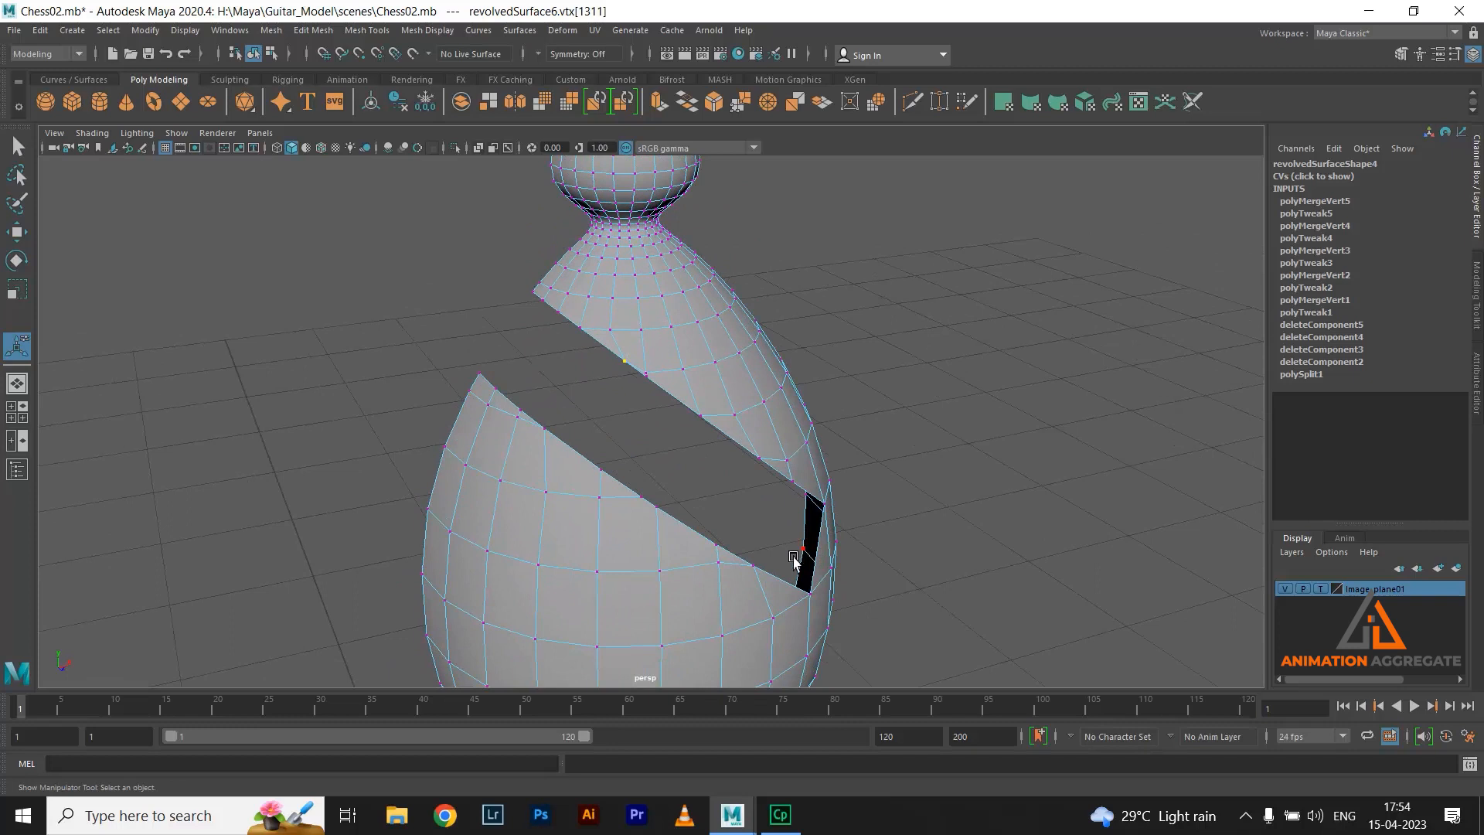
pyautogui.scroll(2, 623, 504)
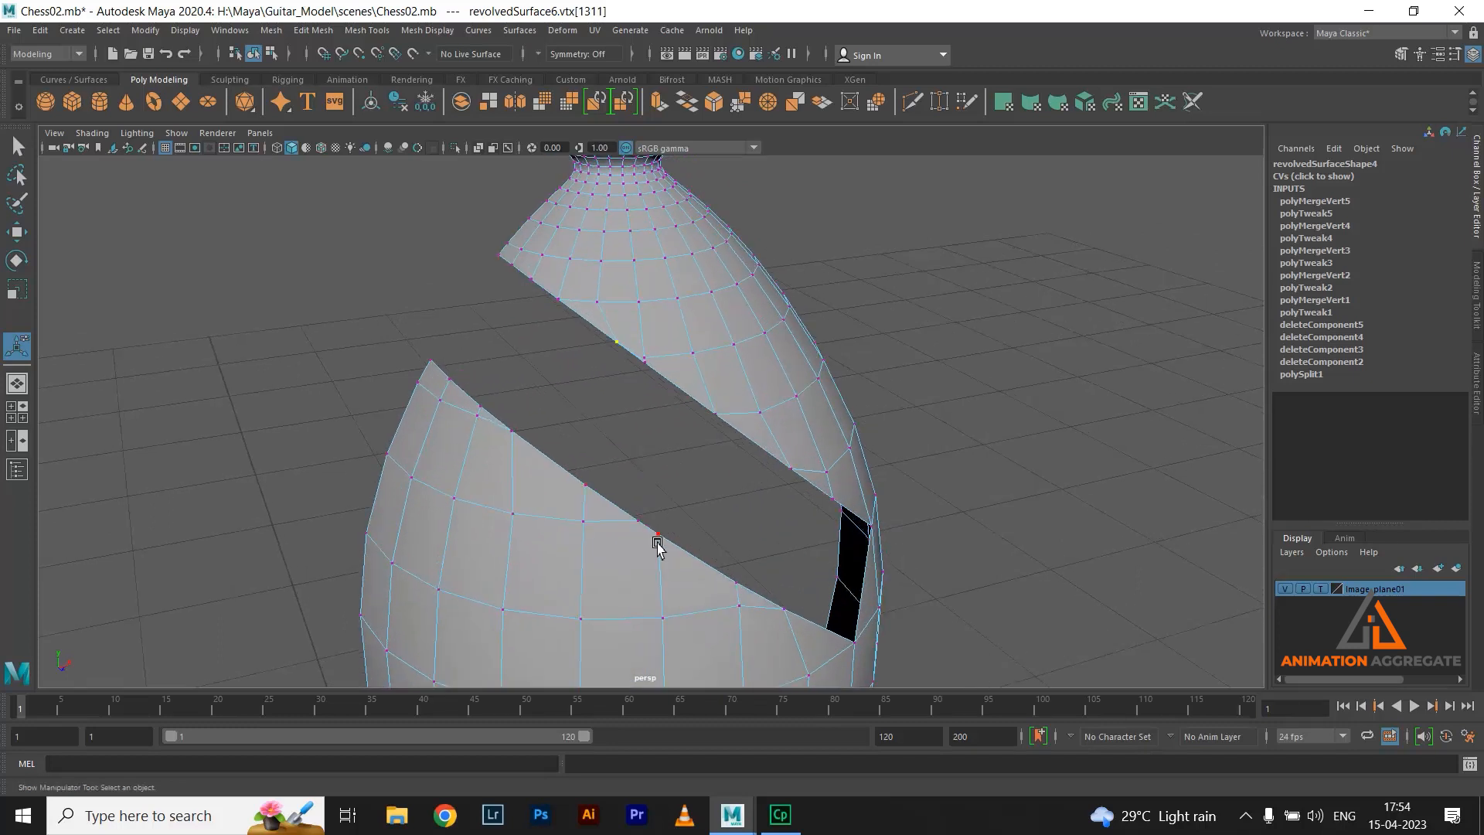
pyautogui.keyDown('shift'); pyautogui.click(637, 519); pyautogui.keyUp('shift')
pyautogui.keyDown('shift'); pyautogui.moveTo(713, 522); pyautogui.dragTo(699, 411, button='right'); pyautogui.keyUp('shift')
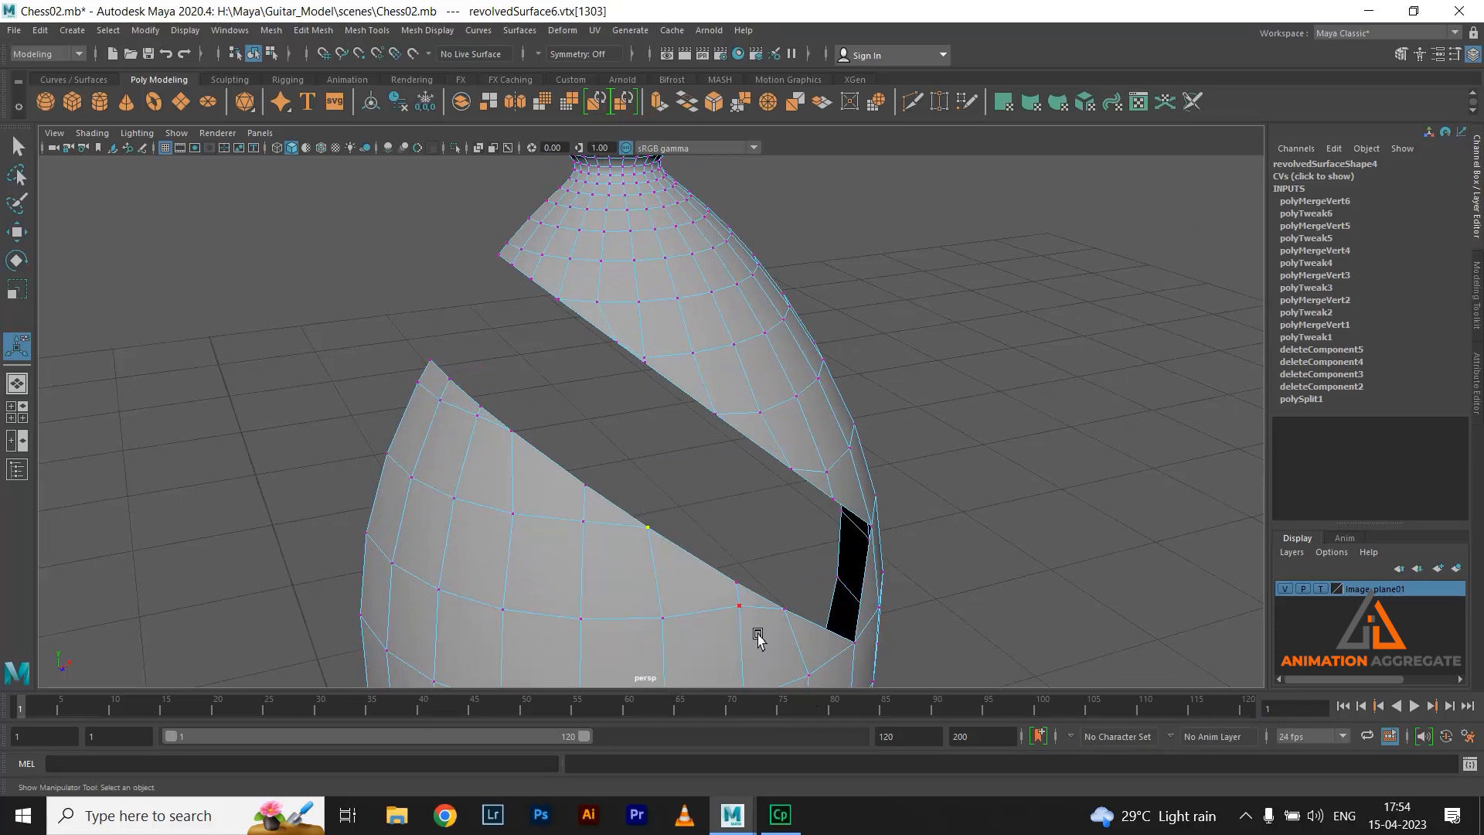
# Extrude the border edge at the notch's closed end through the head with a Local Translate Z of about -0.833
pyautogui.keyDown('alt'); pyautogui.moveTo(616, 401); pyautogui.dragTo(641, 442, button='right'); pyautogui.keyUp('alt')
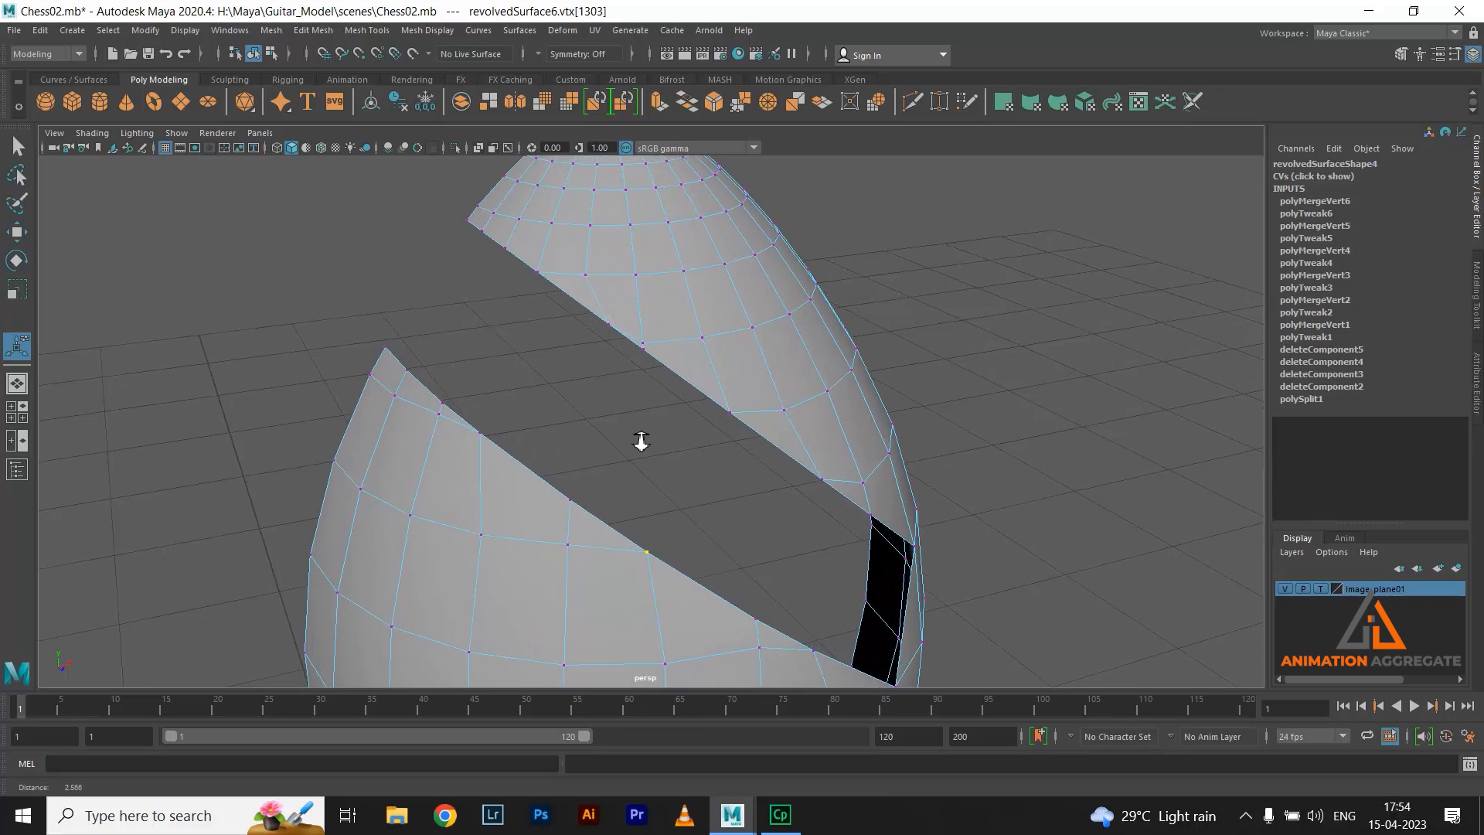
pyautogui.keyDown('alt'); pyautogui.moveTo(792, 526); pyautogui.dragTo(789, 495, button='middle'); pyautogui.keyUp('alt')
pyautogui.keyDown('alt'); pyautogui.moveTo(802, 552); pyautogui.dragTo(772, 528, button='right'); pyautogui.keyUp('alt')
pyautogui.keyDown('alt'); pyautogui.moveTo(772, 531); pyautogui.dragTo(730, 514); pyautogui.keyUp('alt')
pyautogui.keyDown('alt'); pyautogui.moveTo(611, 456); pyautogui.dragTo(789, 557); pyautogui.keyUp('alt')
pyautogui.moveTo(830, 393); pyautogui.dragTo(814, 349, button='right')
pyautogui.click(845, 547)
pyautogui.keyDown('shift'); pyautogui.moveTo(994, 357); pyautogui.dragTo(992, 393, button='right'); pyautogui.keyUp('shift')
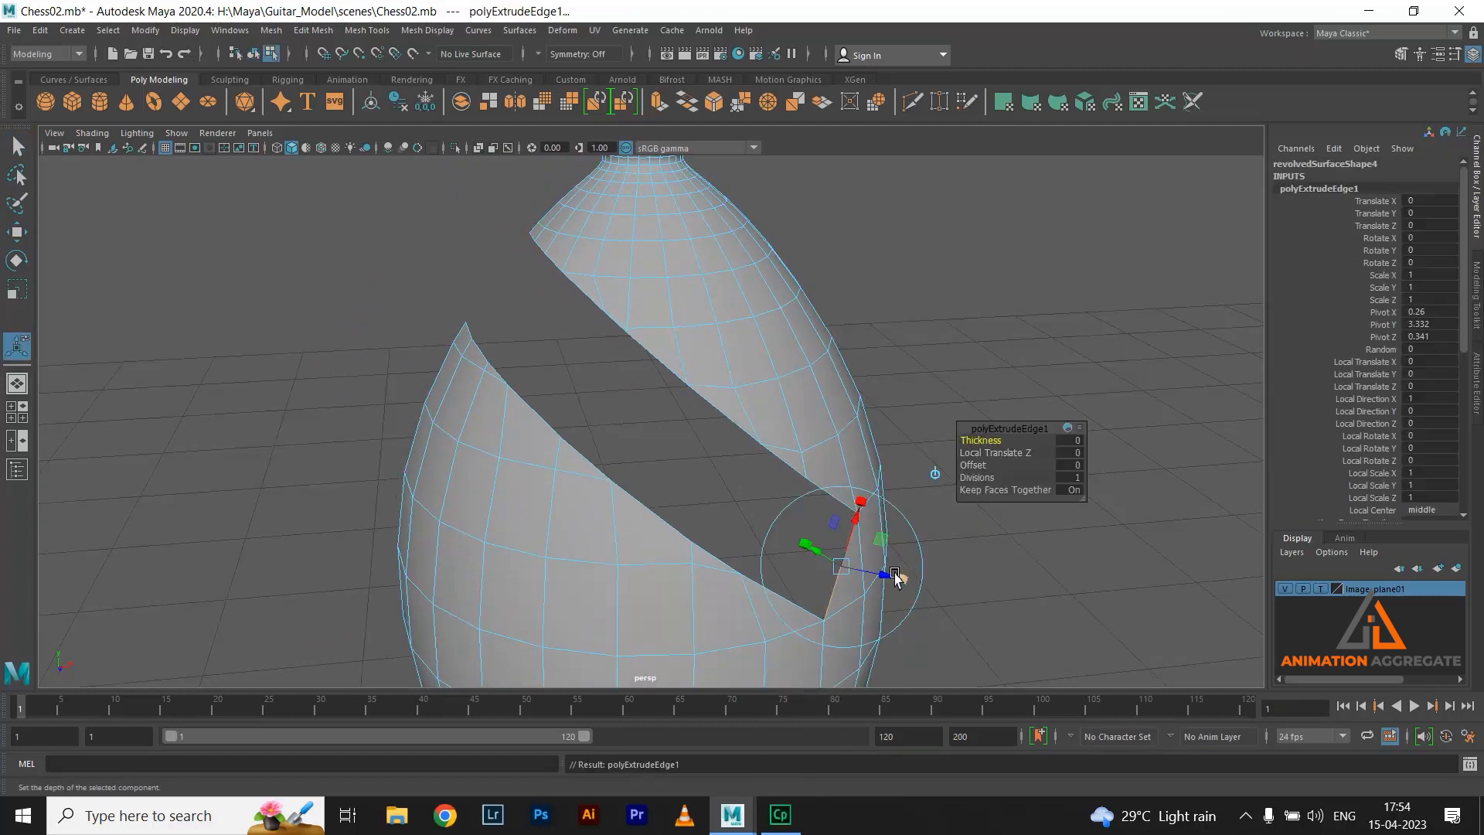
pyautogui.moveTo(547, 424); pyautogui.dragTo(798, 563, button='middle')
pyautogui.keyDown('alt'); pyautogui.moveTo(798, 564); pyautogui.dragTo(629, 520); pyautogui.keyUp('alt')
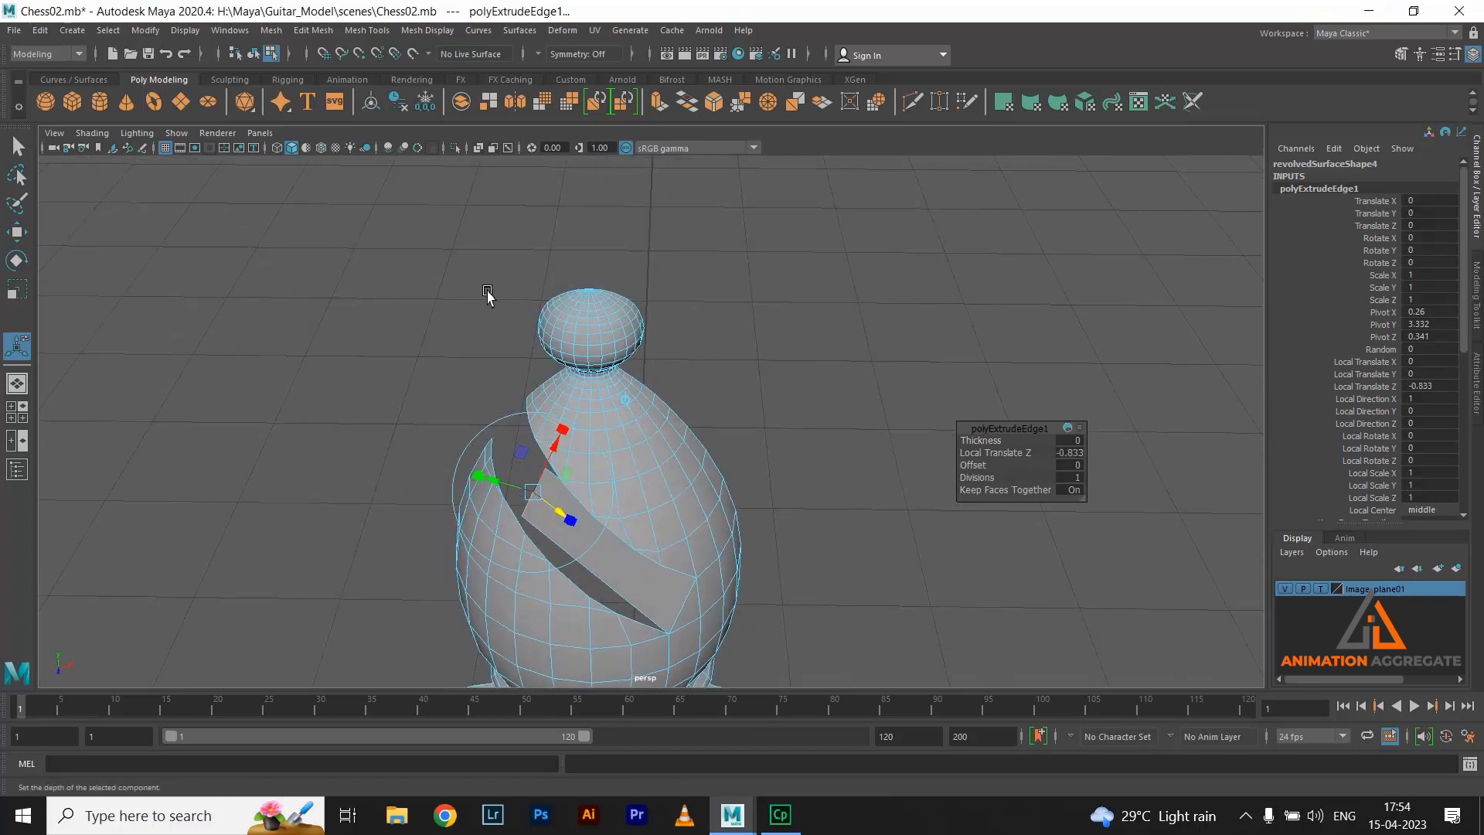
# Shorten the extruded strip in the wireframe top view to a Local Translate Z of about -0.526, and switch to vertex selection
pyautogui.press('space')
pyautogui.press('space')
pyautogui.scroll(3, 680, 463)
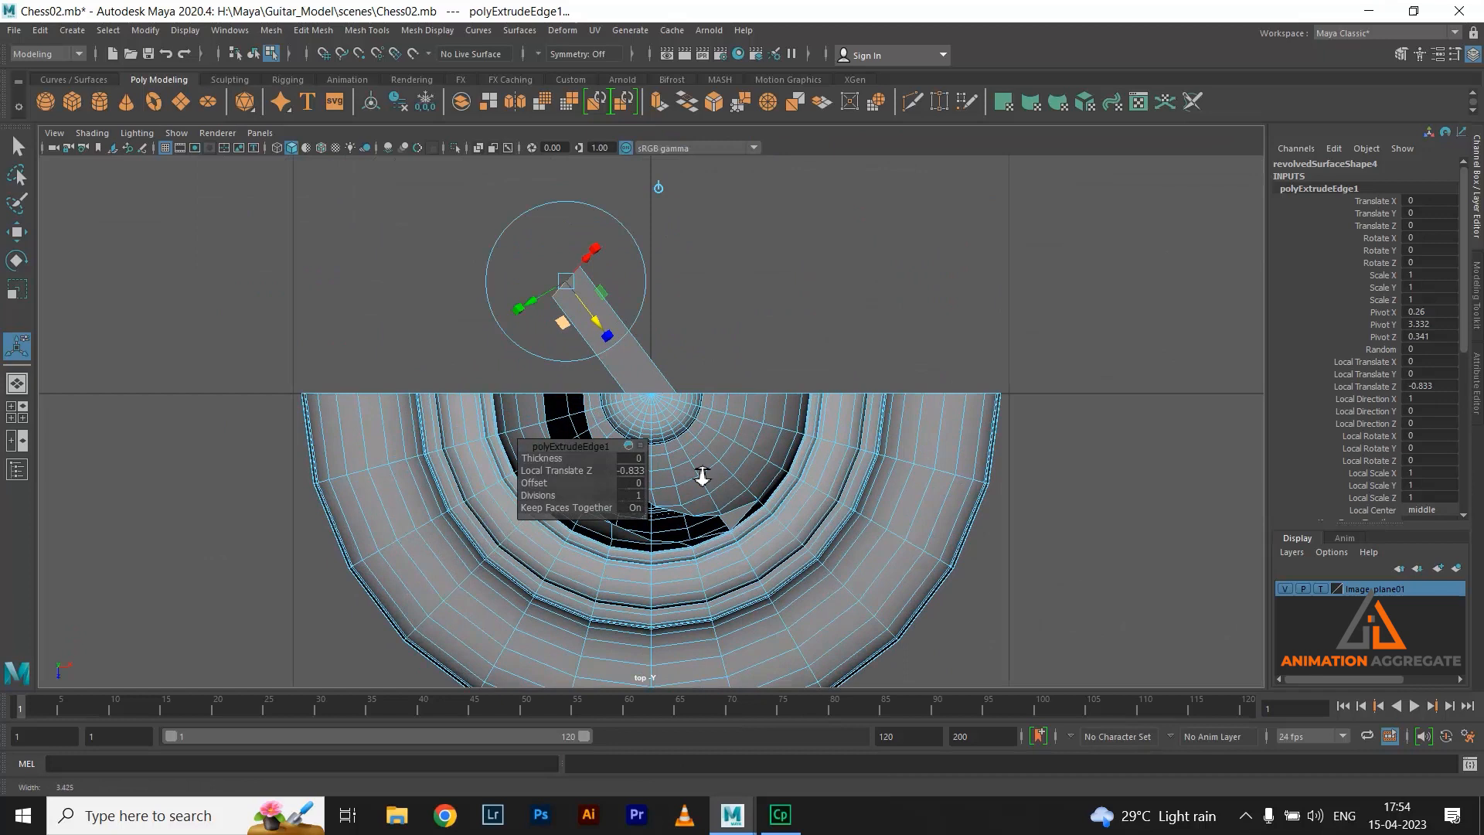
pyautogui.moveTo(579, 287); pyautogui.dragTo(629, 382)
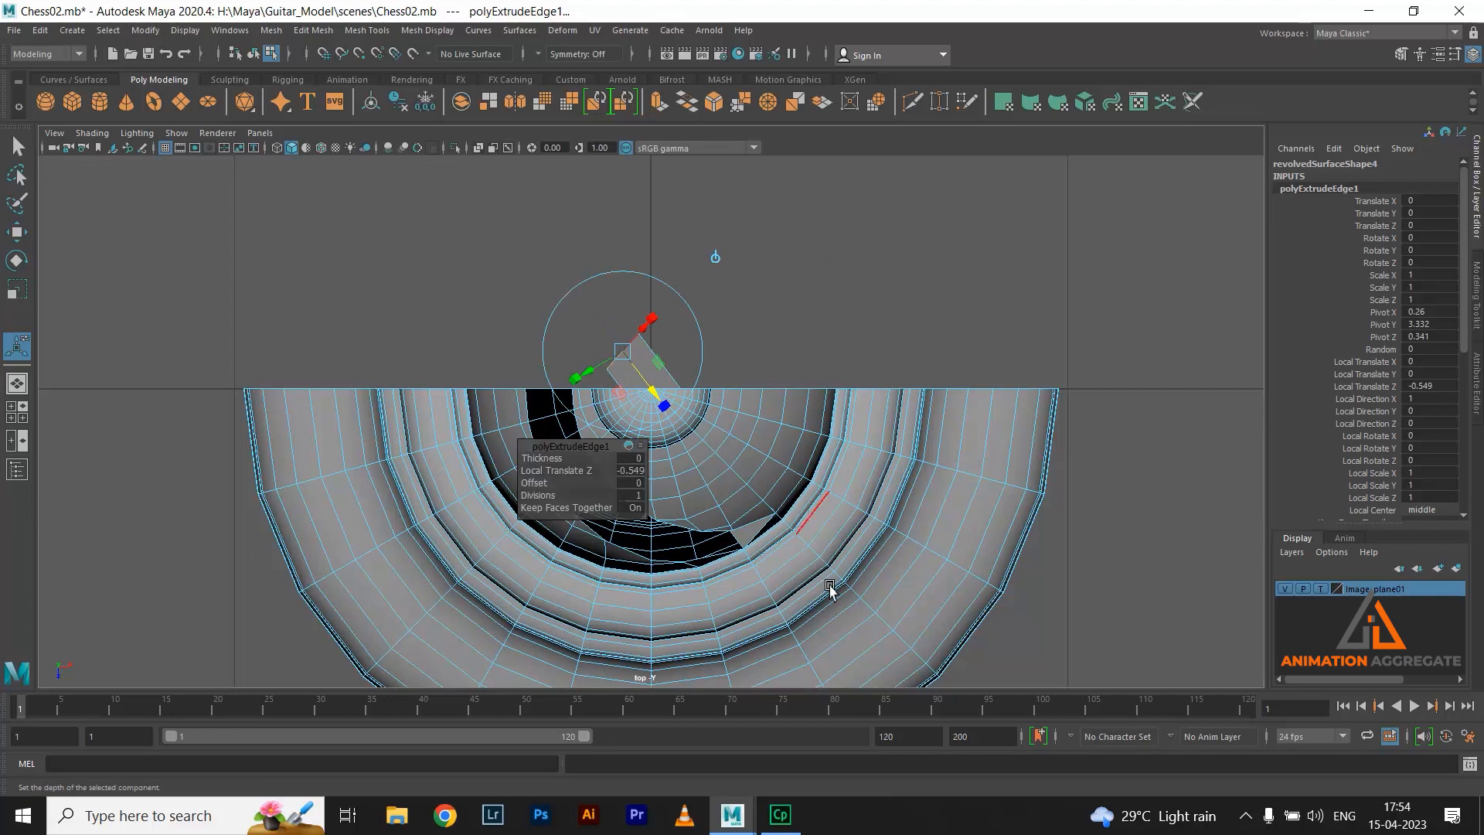
pyautogui.press('4')
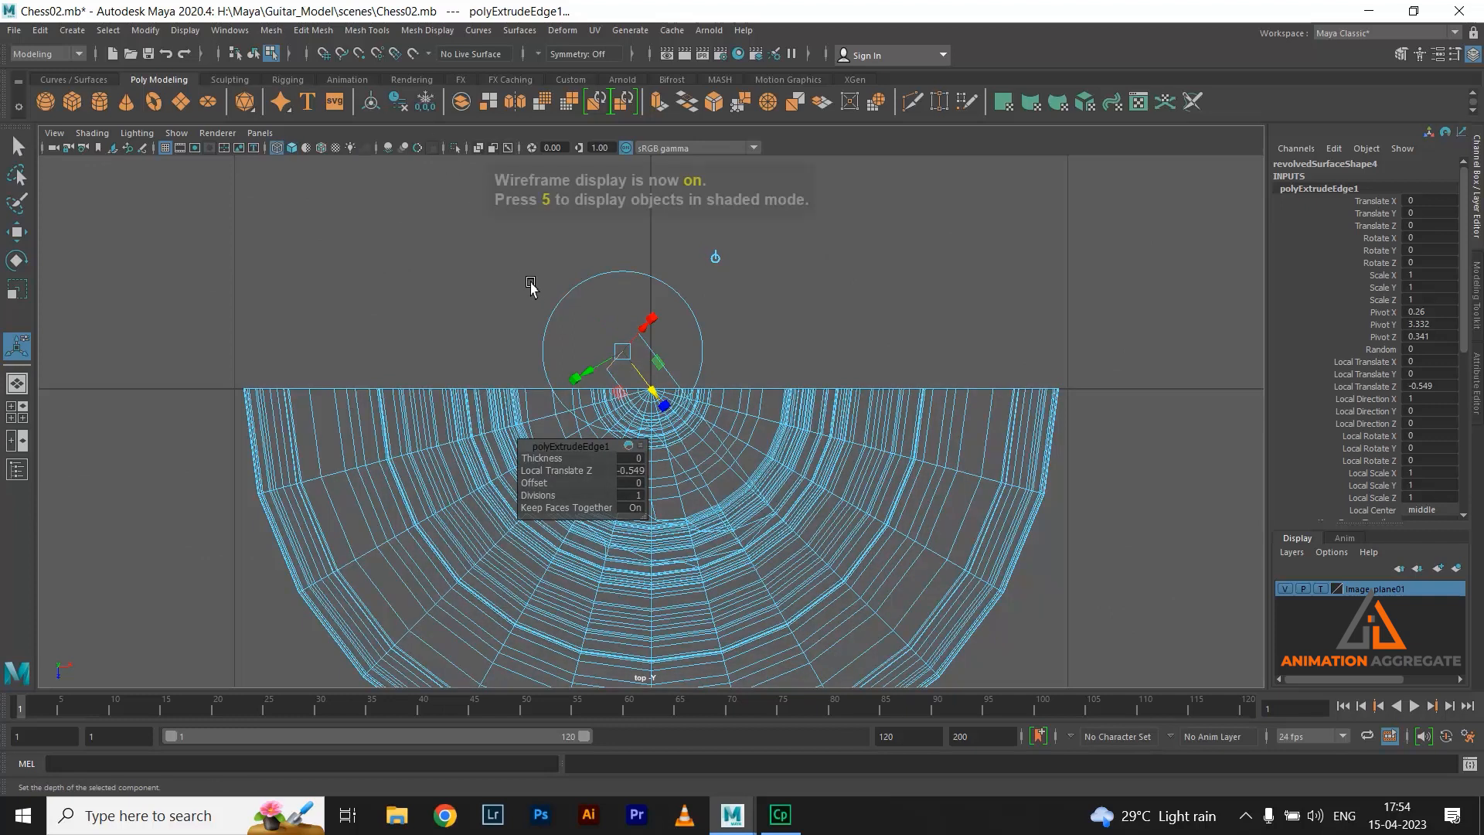
pyautogui.keyDown('alt'); pyautogui.moveTo(621, 358); pyautogui.dragTo(669, 391, button='right'); pyautogui.keyUp('alt')
pyautogui.moveTo(654, 378); pyautogui.dragTo(662, 388)
pyautogui.press('q')
pyautogui.press('F9')
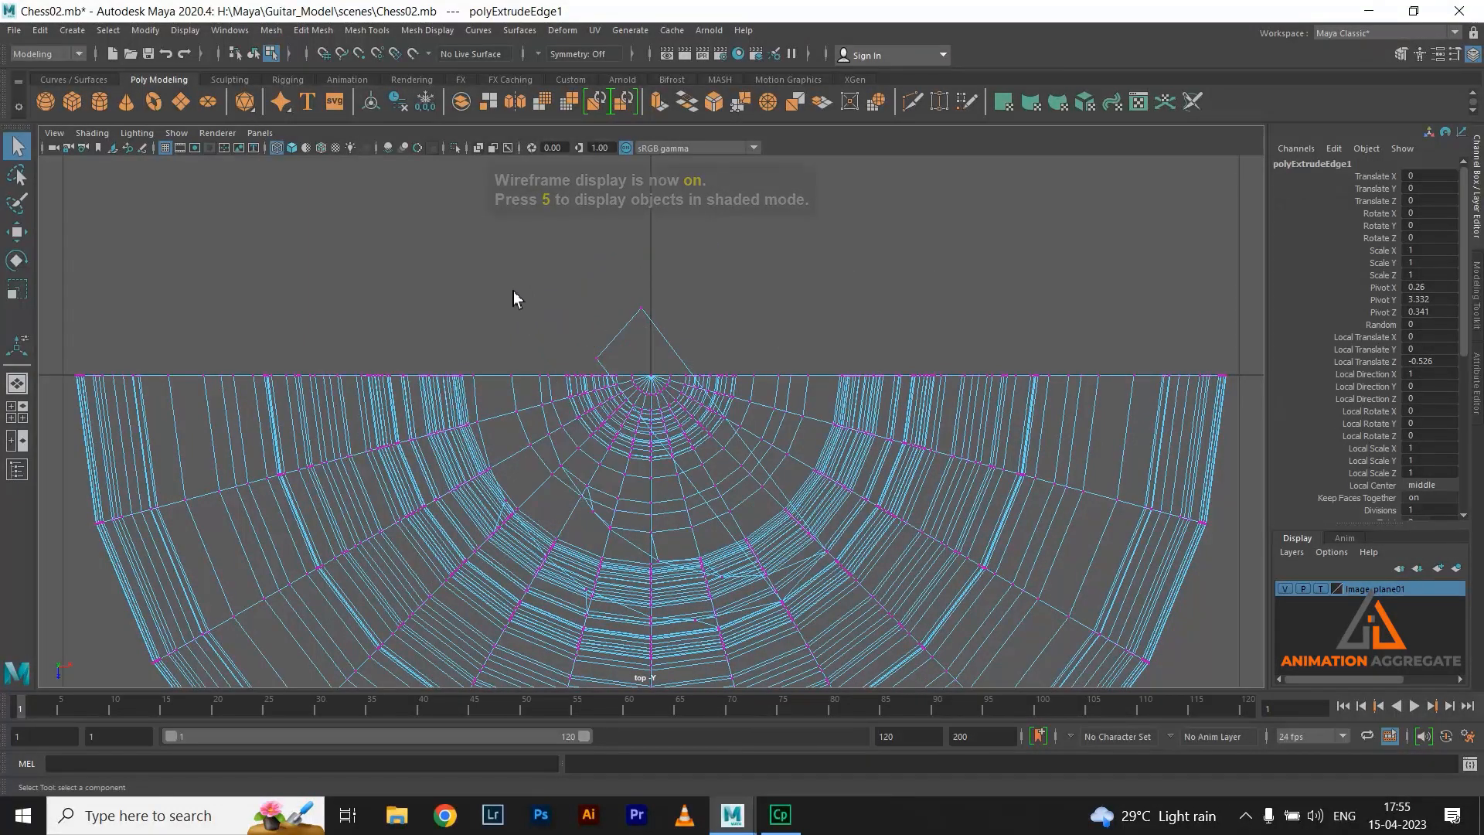
# Try to snap one free corner vertex of the extruded strip onto the half model's flat cut line in the top view
pyautogui.moveTo(606, 361); pyautogui.dragTo(607, 364)
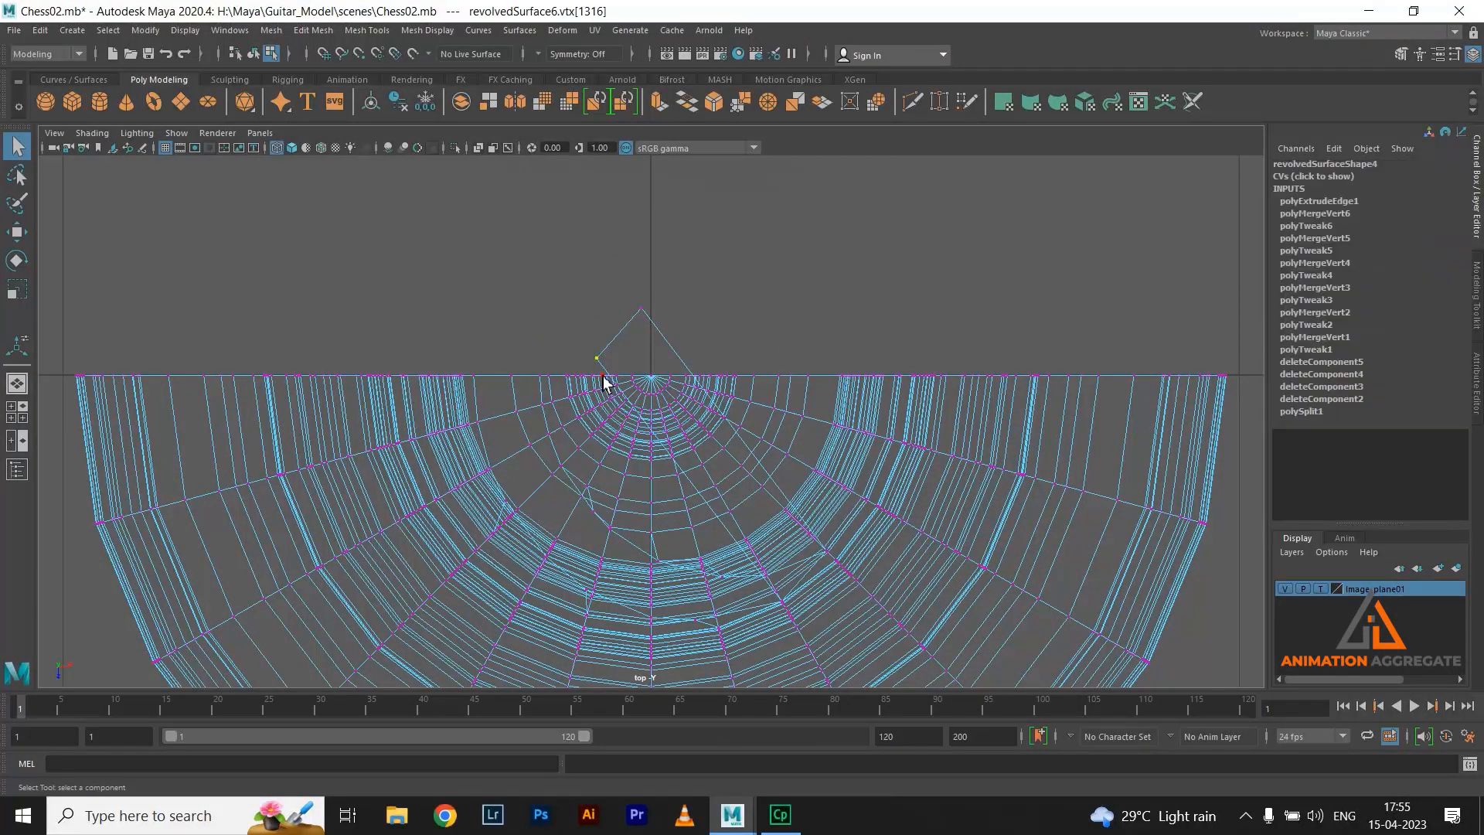
pyautogui.press('w')
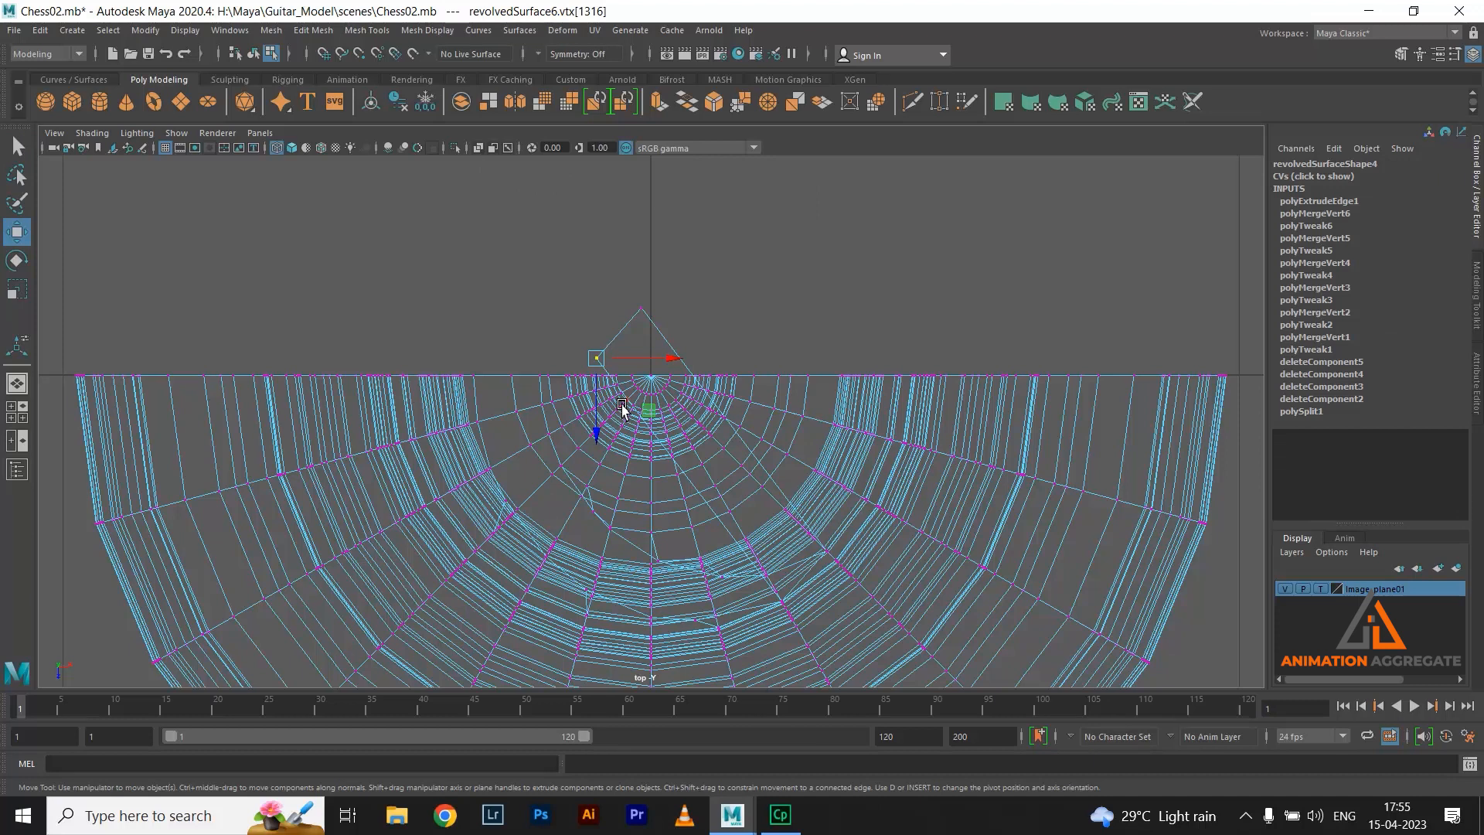
pyautogui.moveTo(604, 384); pyautogui.dragTo(604, 377, button='middle')
pyautogui.scroll(-5, 604, 378)
pyautogui.scroll(3, 926, 547)
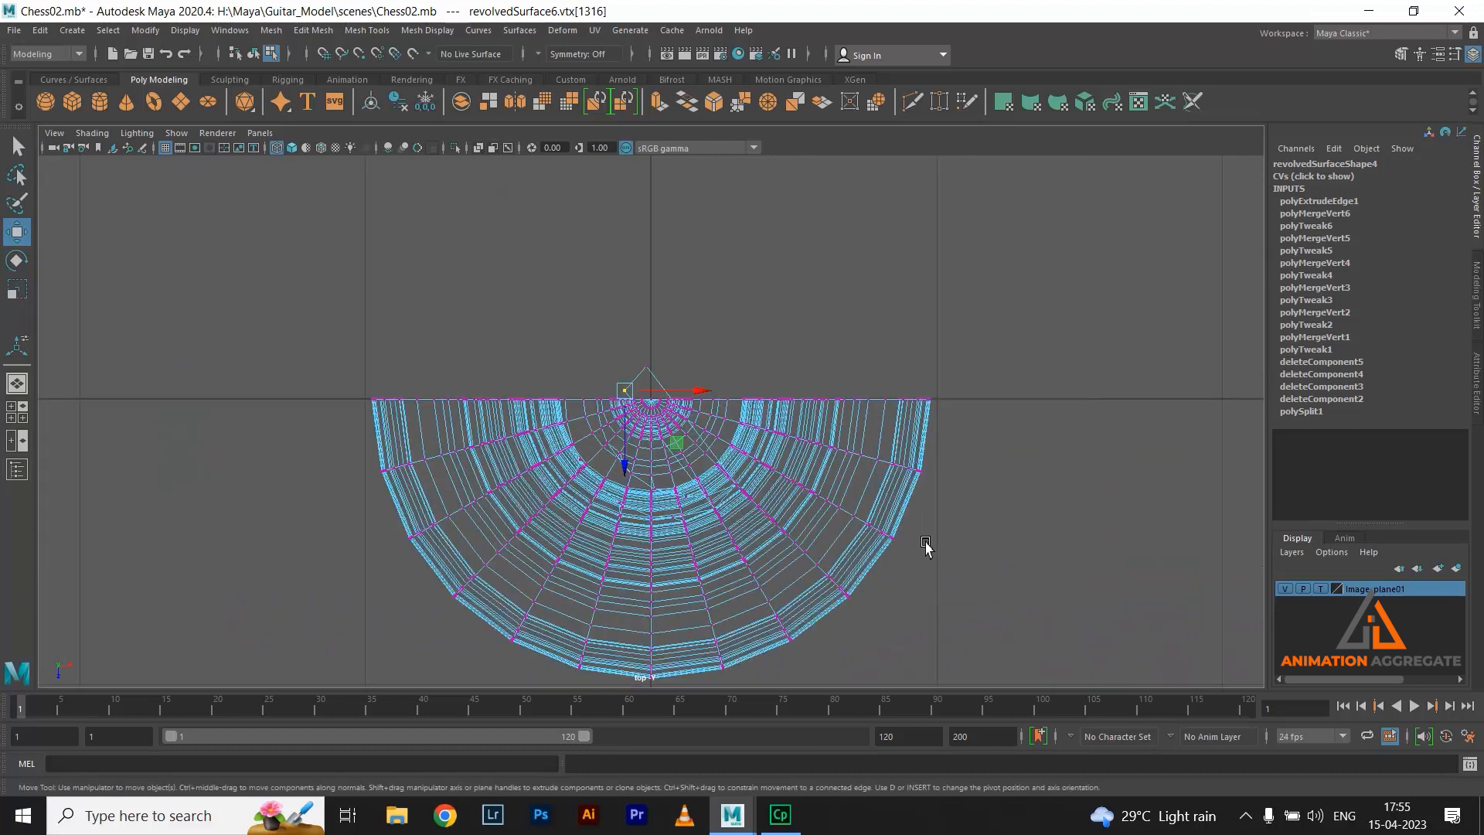
pyautogui.scroll(3, 857, 504)
pyautogui.moveTo(651, 430); pyautogui.dragTo(650, 437)
pyautogui.scroll(-5, 674, 476)
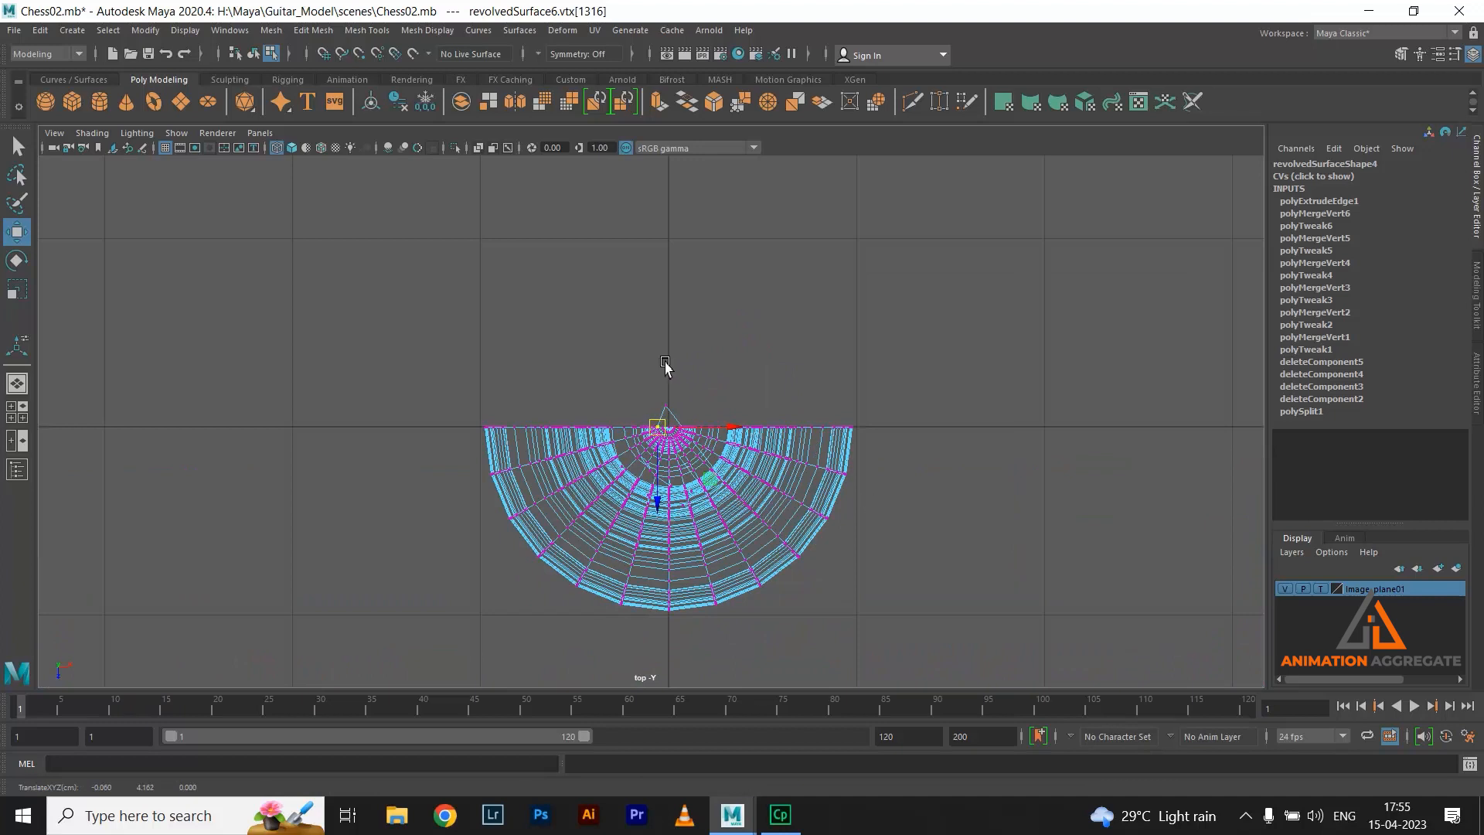
# Try to point-snap the strip's second free corner vertex onto the cut line, and inspect the strip in perspective
pyautogui.scroll(6, 663, 429)
pyautogui.moveTo(685, 303); pyautogui.dragTo(803, 392)
pyautogui.press('v')
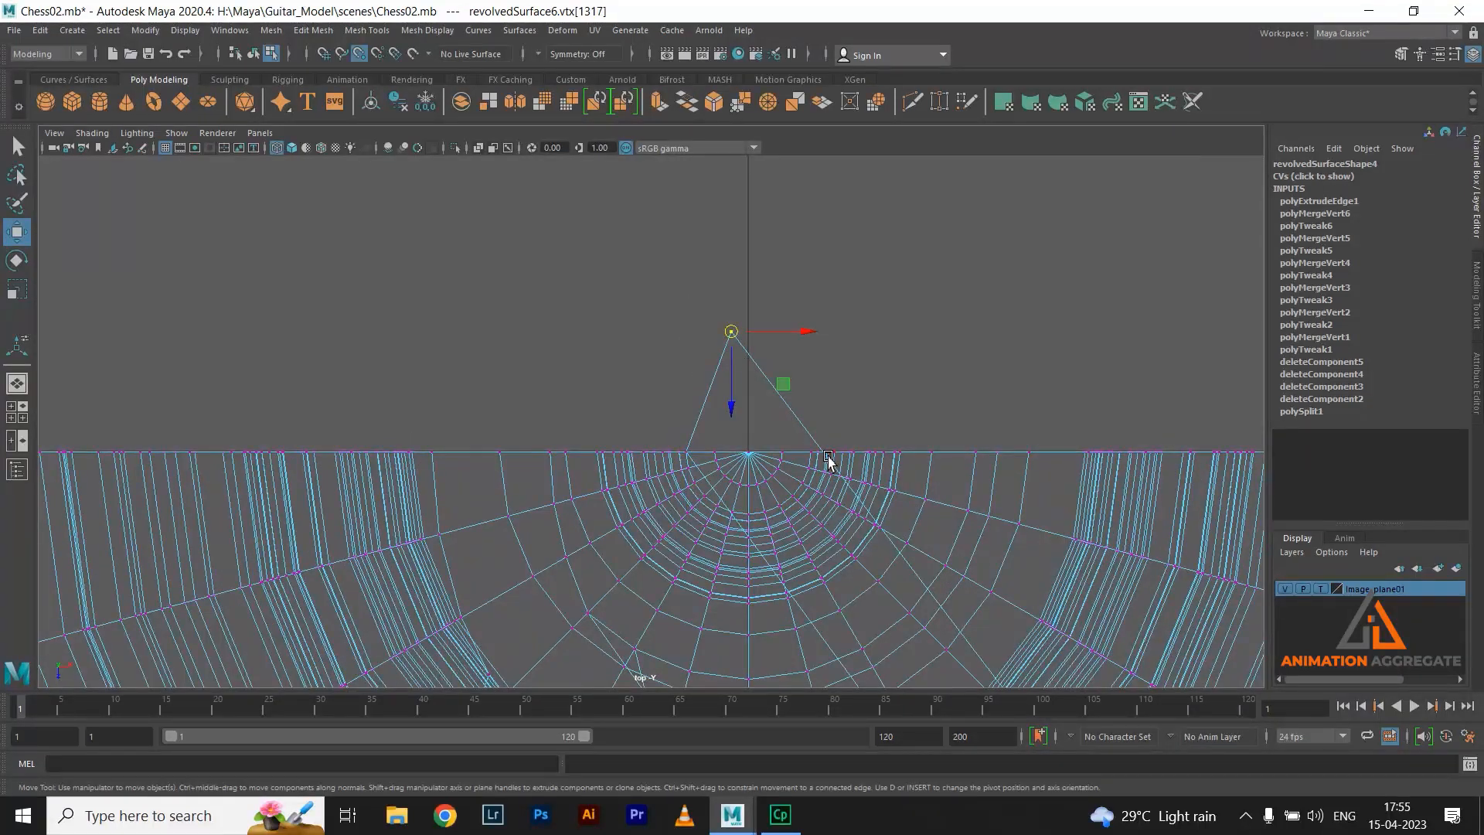
pyautogui.moveTo(825, 456); pyautogui.dragTo(828, 457, button='middle')
pyautogui.press('space')
pyautogui.press('space')
pyautogui.keyDown('alt'); pyautogui.moveTo(812, 441); pyautogui.dragTo(880, 433); pyautogui.keyUp('alt')
# Undo the moves of both free corner vertices of the extruded strip
pyautogui.hotkey('ctrl', 'z')
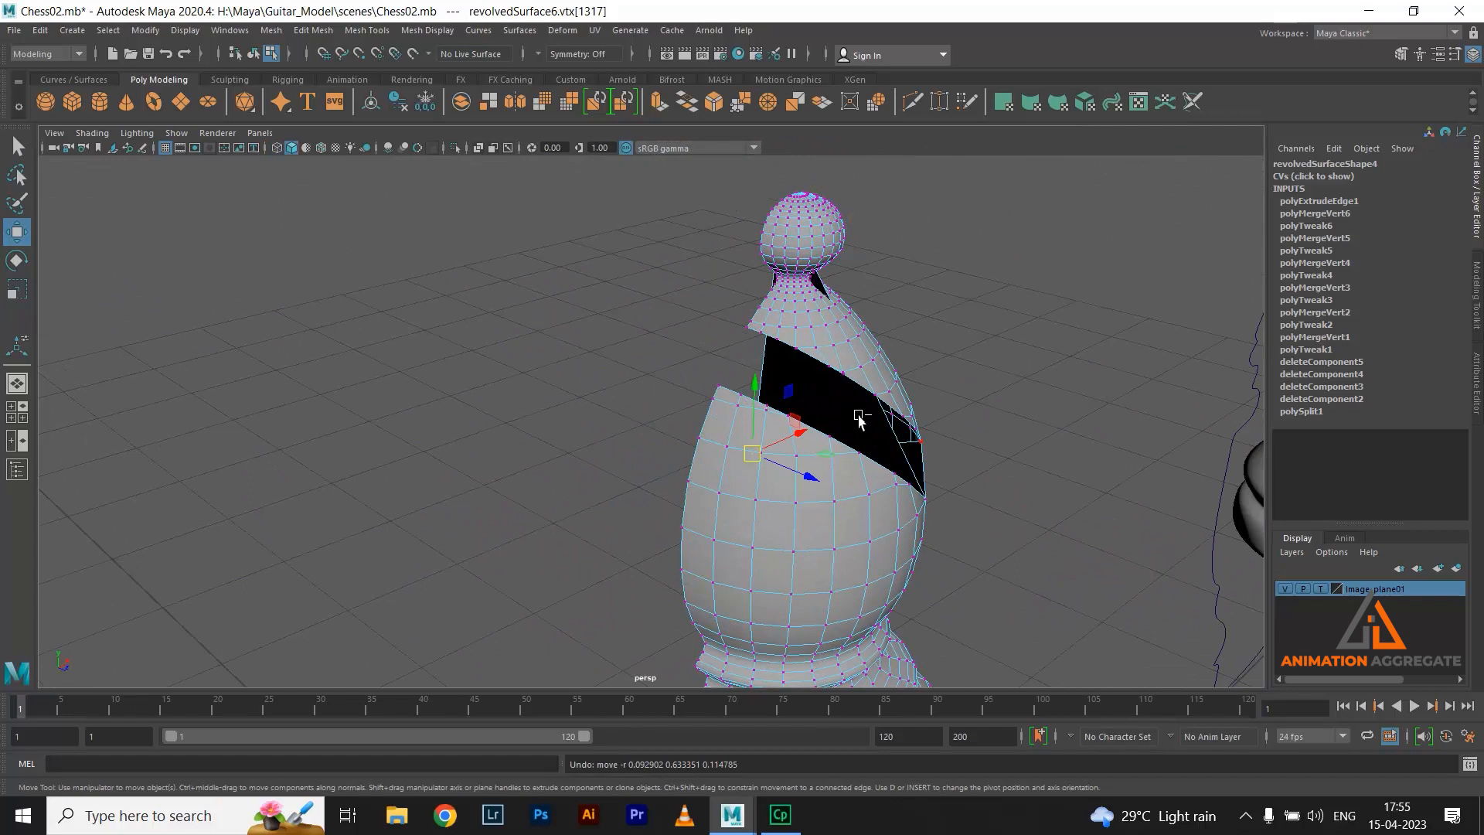
pyautogui.hotkey('ctrl', 'z')
pyautogui.hotkey('ctrl', 'z')
pyautogui.hotkey('ctrl', 'z')
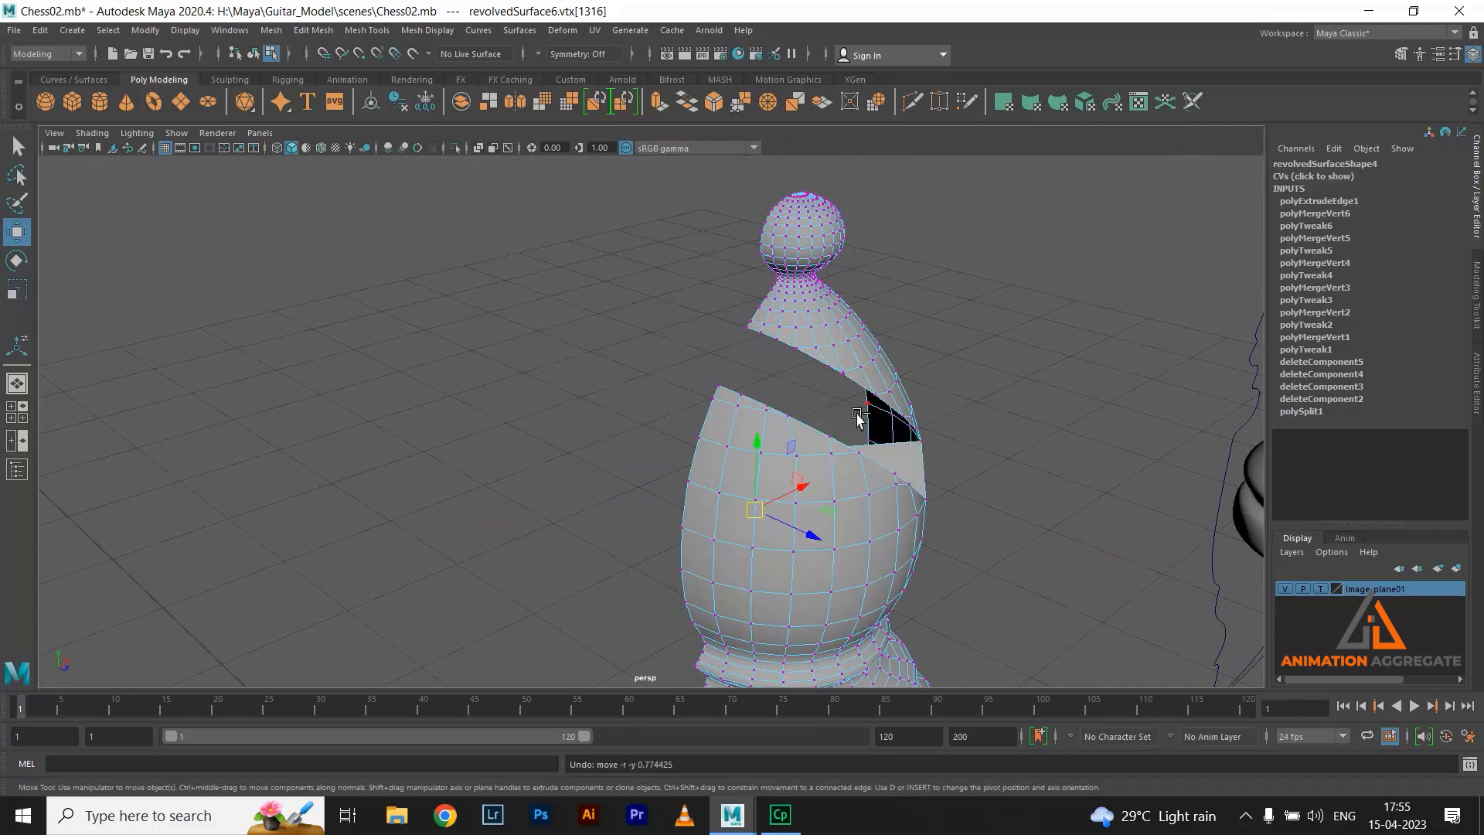
# Move the strip's first free corner vertex in the top view and snap it onto the half model's flat cut line
pyautogui.keyDown('alt'); pyautogui.moveTo(829, 522); pyautogui.dragTo(709, 424); pyautogui.keyUp('alt')
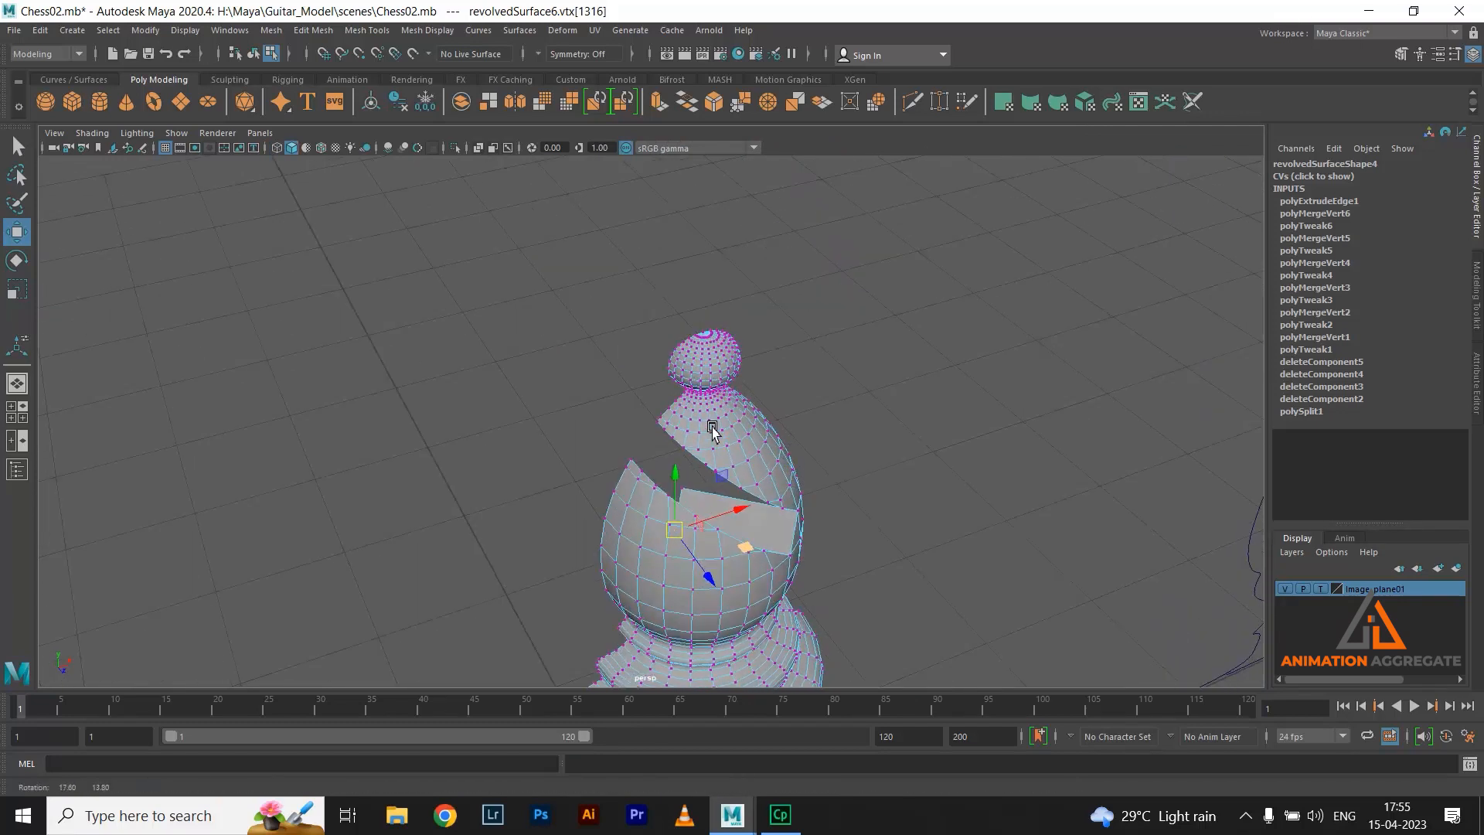
pyautogui.press('space')
pyautogui.press('space')
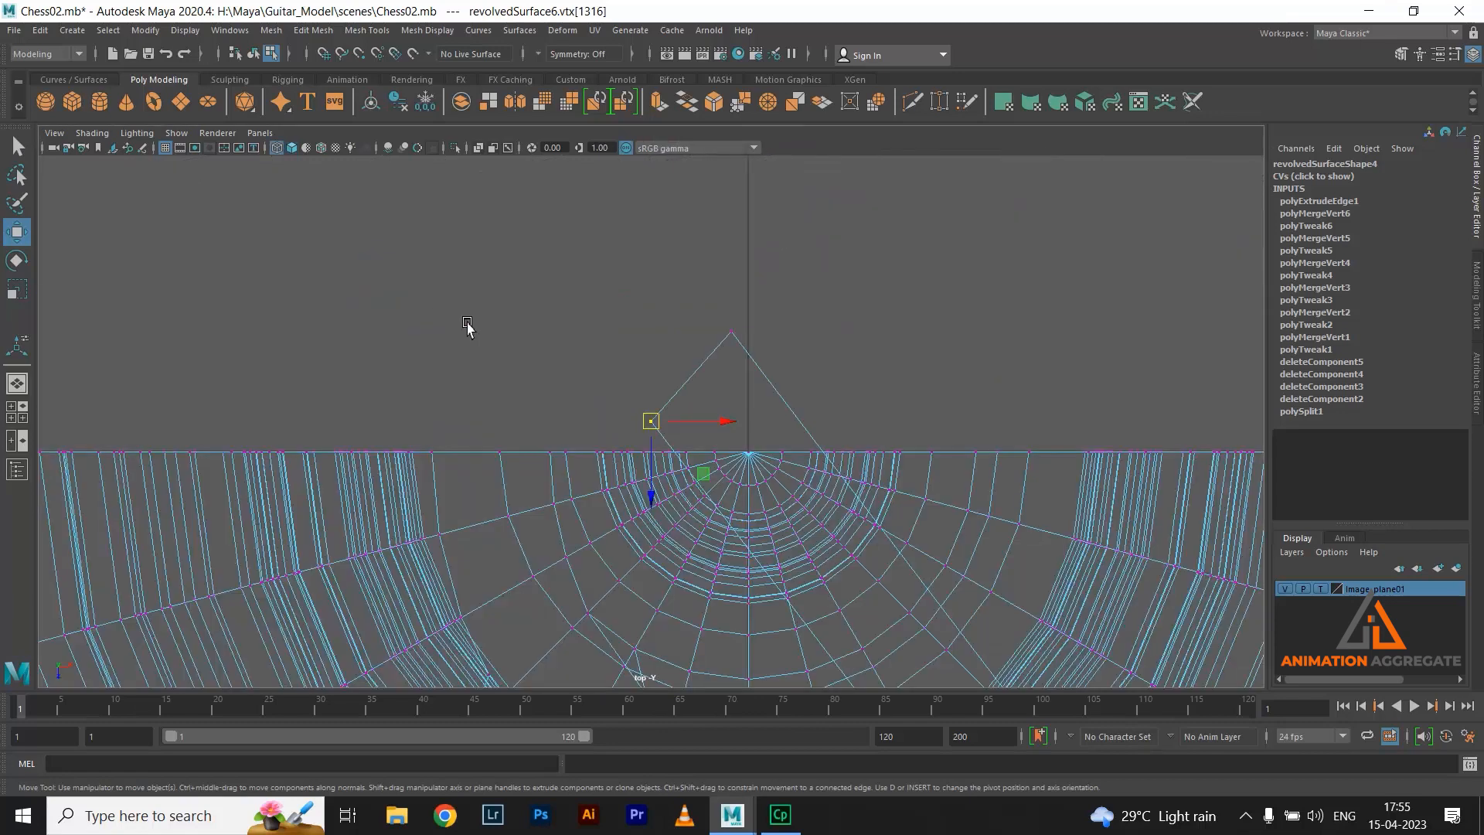
pyautogui.scroll(3, 647, 437)
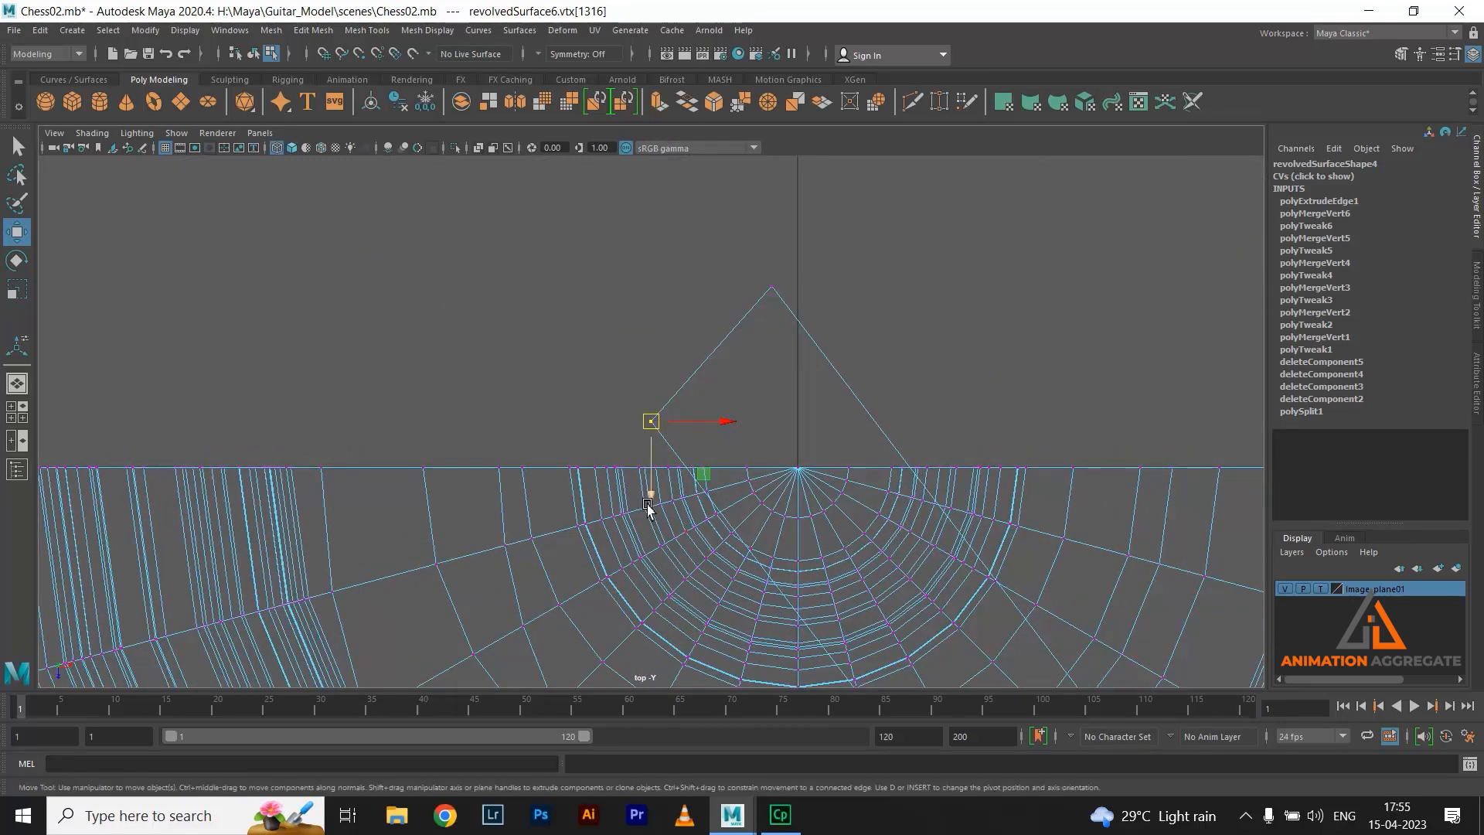
pyautogui.moveTo(655, 495); pyautogui.dragTo(754, 497)
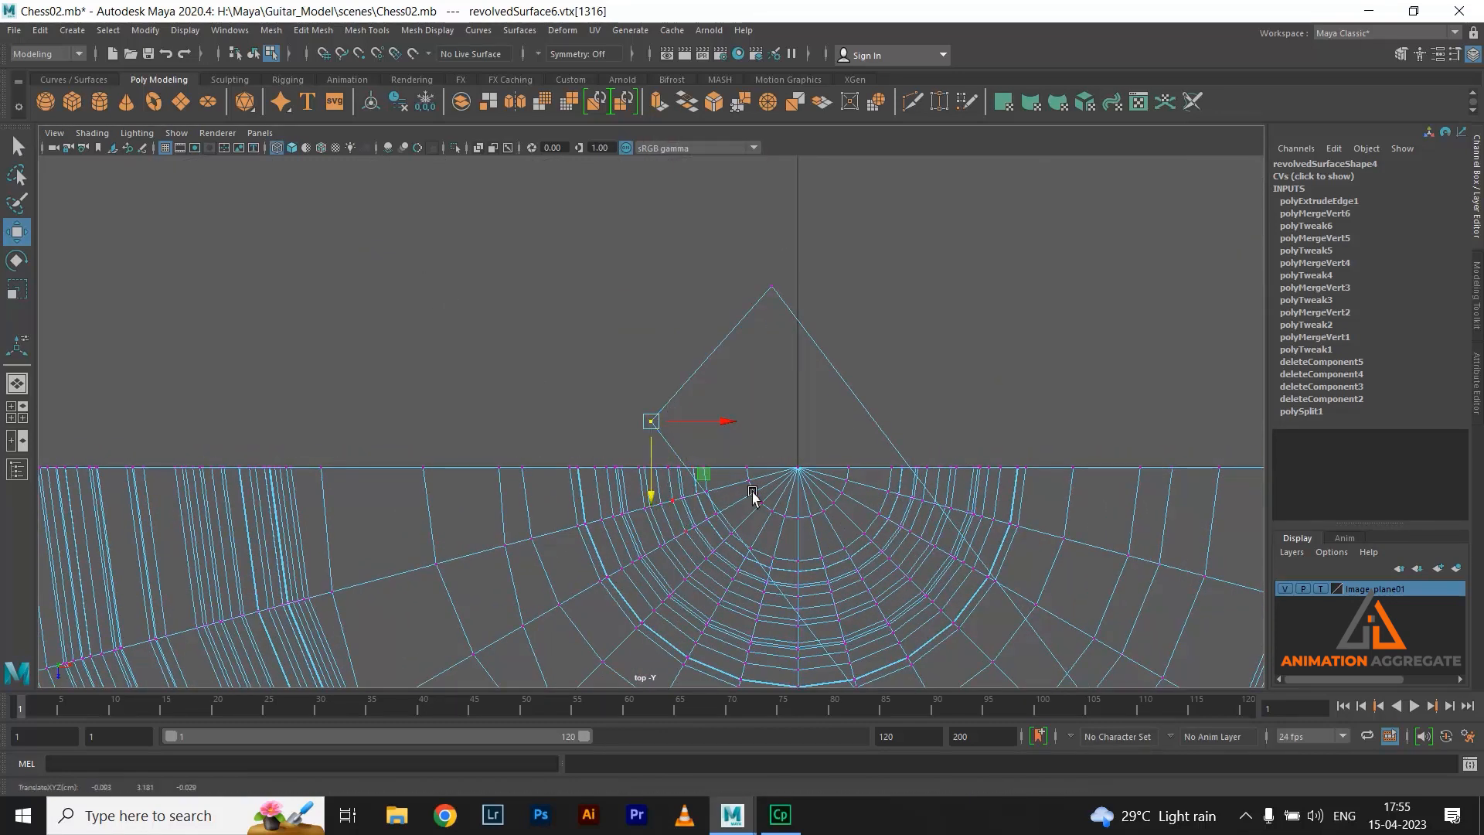
pyautogui.press('v')
pyautogui.moveTo(692, 476); pyautogui.dragTo(693, 477, button='middle')
# Snap the strip's other free corner vertex along the Z axis onto the cut line at Z 0, and return to the four-view layout
pyautogui.click(772, 287)
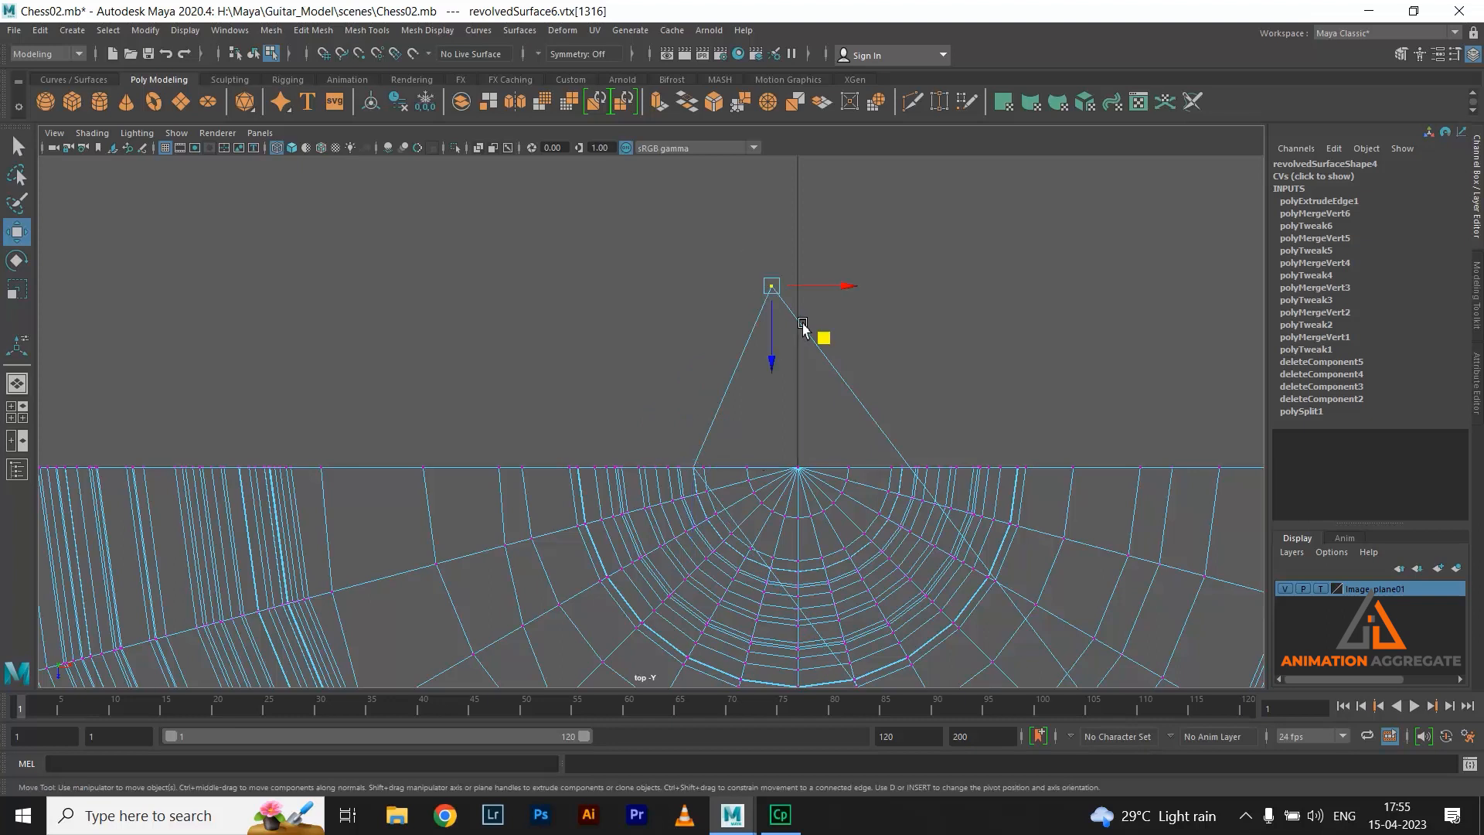
pyautogui.click(788, 367)
pyautogui.press('v')
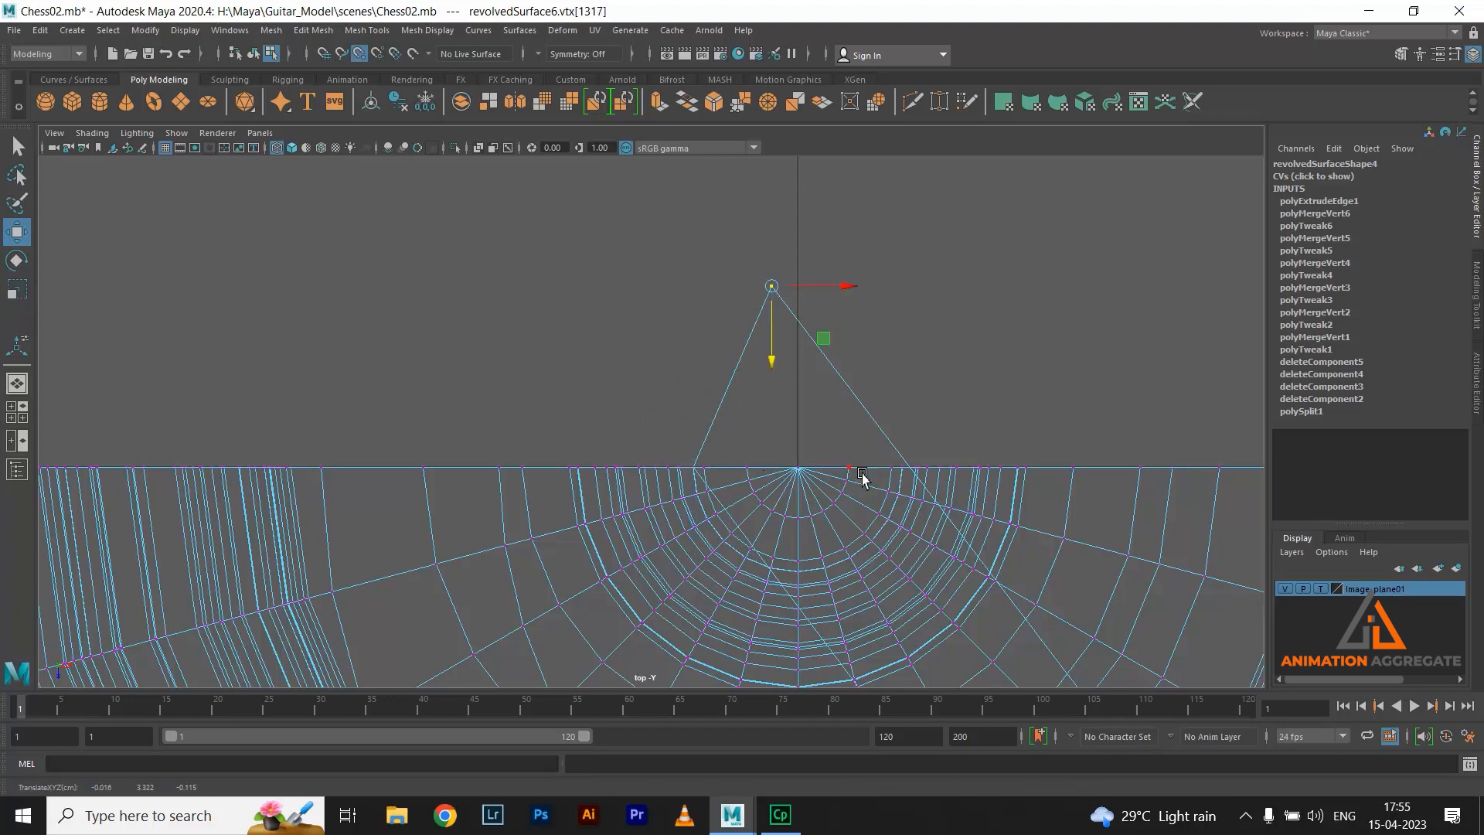
pyautogui.scroll(-8, 886, 473)
pyautogui.middleClick(885, 473)
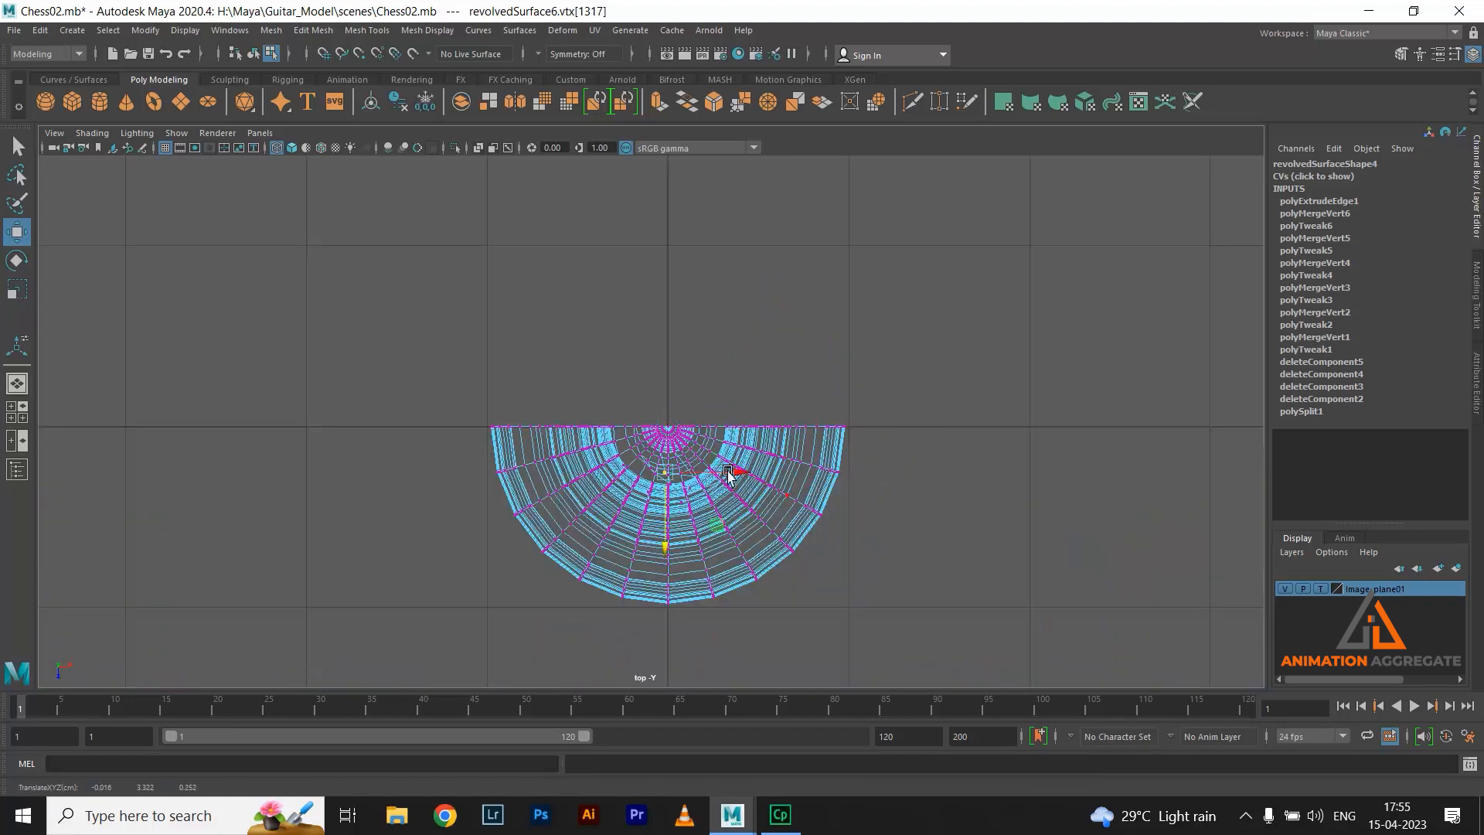
pyautogui.hotkey('ctrl', 'z')
pyautogui.press('v')
pyautogui.middleClick(687, 430)
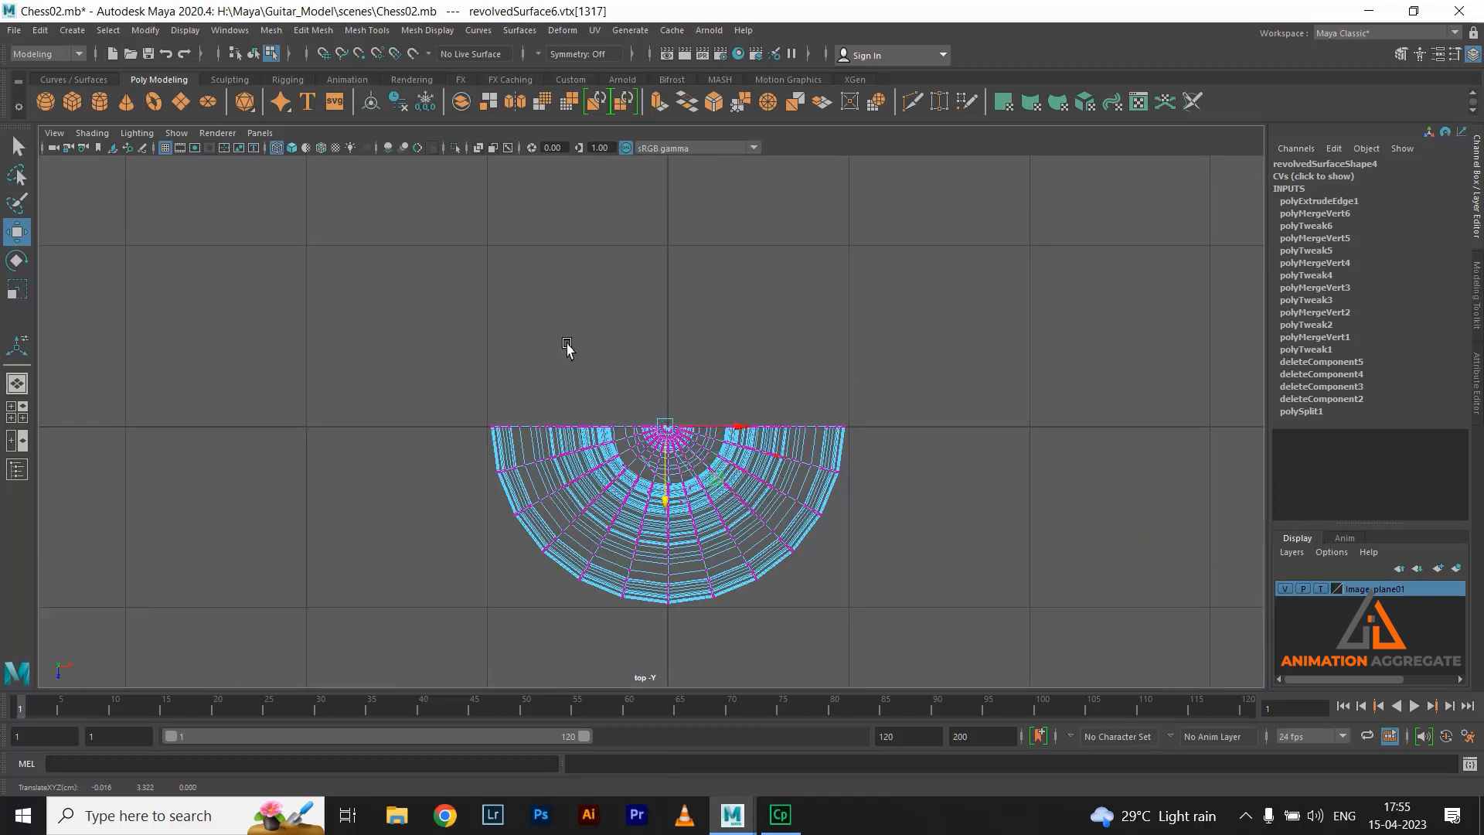
pyautogui.scroll(4, 567, 347)
pyautogui.press('space')
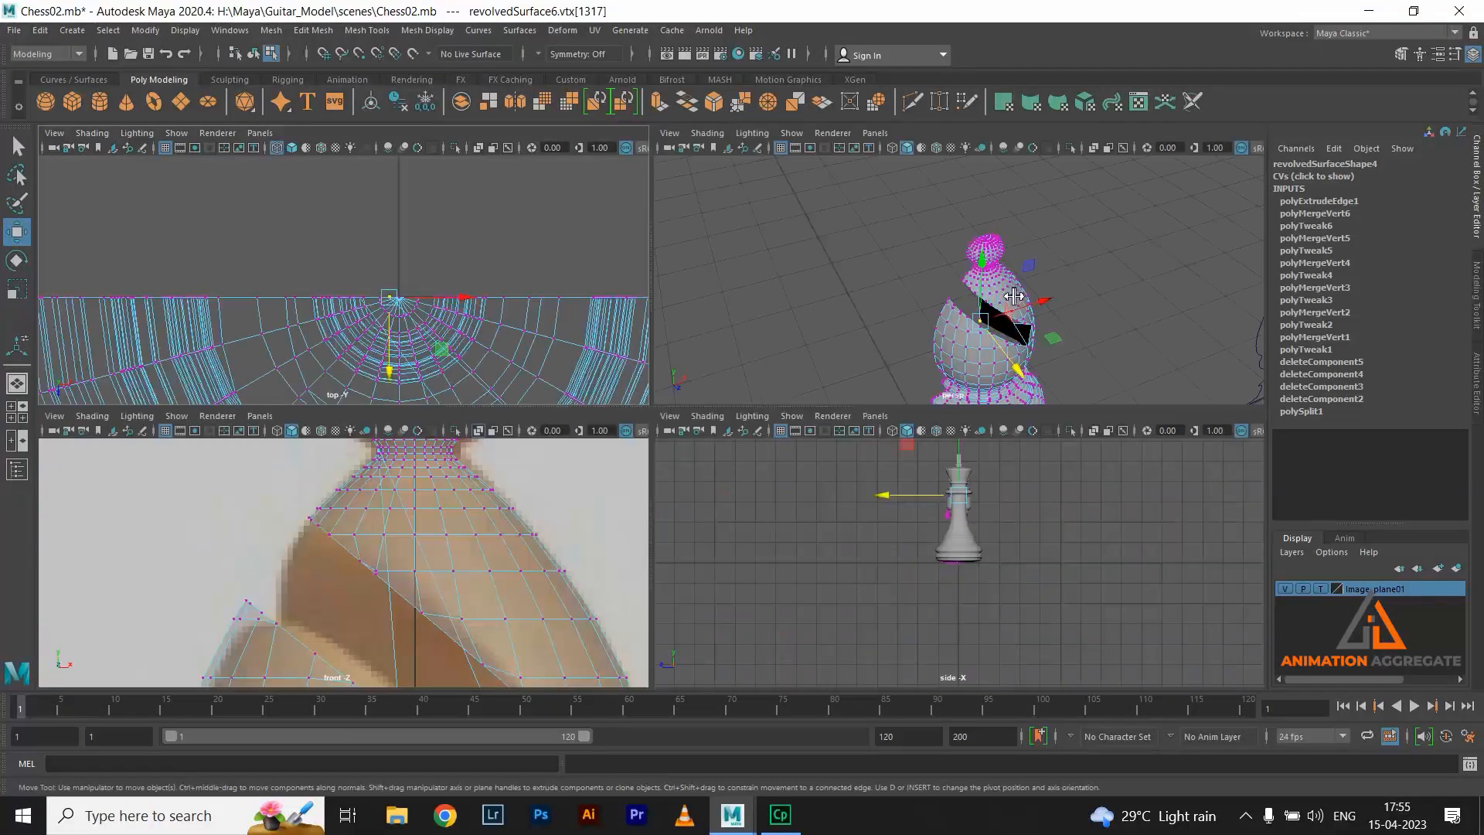
# Inspect the extruded strip from behind in perspective and undo the last snapping moves of its free corner vertices
pyautogui.press('space')
pyautogui.keyDown('alt'); pyautogui.moveTo(701, 486); pyautogui.dragTo(878, 417); pyautogui.keyUp('alt')
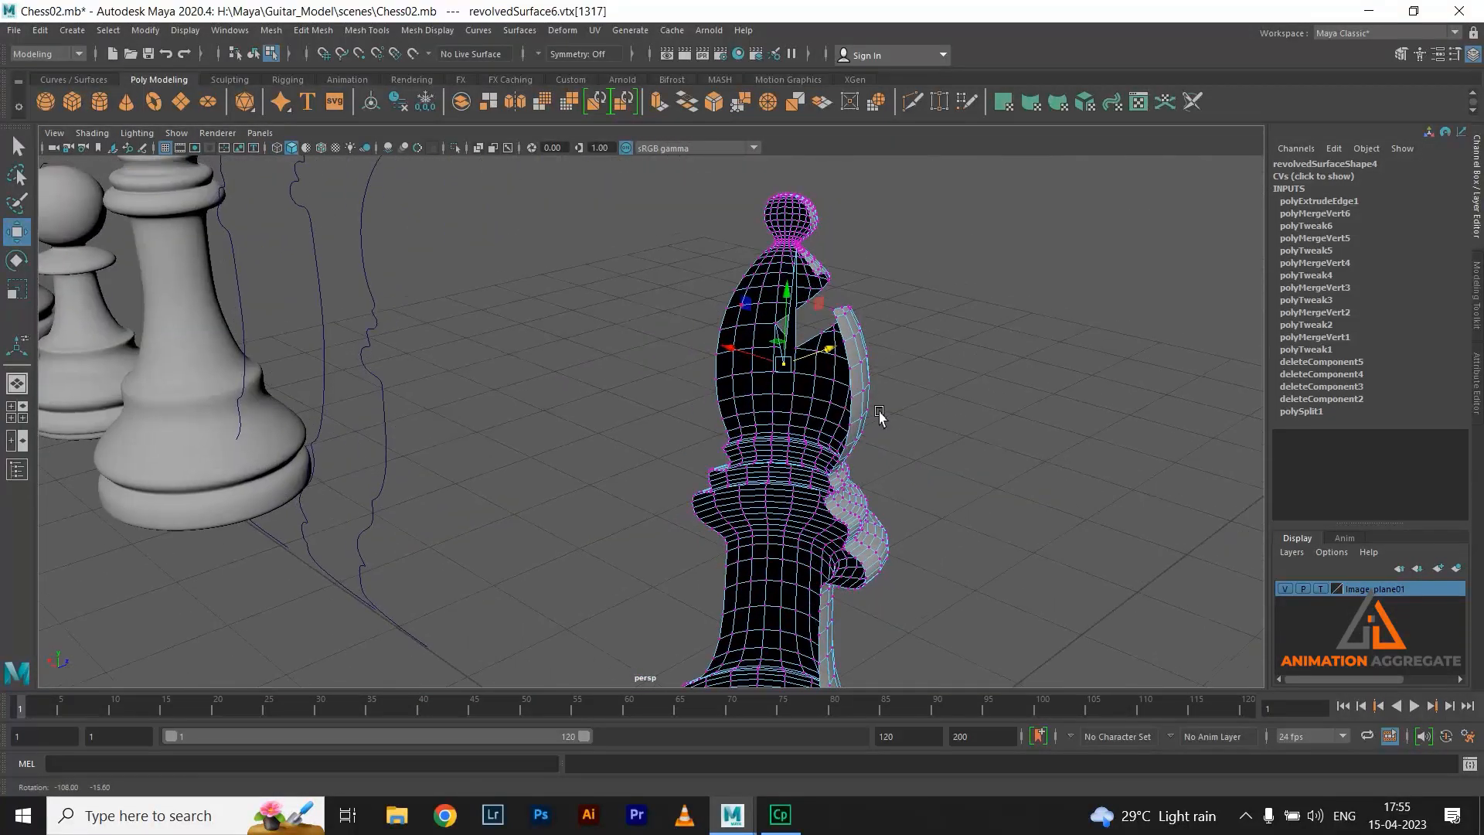
pyautogui.keyDown('alt'); pyautogui.moveTo(878, 417); pyautogui.dragTo(997, 560, button='right'); pyautogui.keyUp('alt')
pyautogui.keyDown('alt'); pyautogui.moveTo(997, 560); pyautogui.dragTo(993, 416); pyautogui.keyUp('alt')
pyautogui.hotkey('ctrl', 'z')
pyautogui.hotkey('ctrl', 'z')
pyautogui.hotkey('ctrl', 'z')
pyautogui.keyDown('alt'); pyautogui.moveTo(886, 453); pyautogui.dragTo(722, 497); pyautogui.keyUp('alt')
# Snap the strip's first free corner vertex onto the half model's flat cut line in the top view
pyautogui.press('space')
pyautogui.press('space')
pyautogui.scroll(4, 726, 491)
pyautogui.click(652, 497)
pyautogui.press('v')
pyautogui.moveTo(709, 502); pyautogui.dragTo(712, 507, button='middle')
# Snap the strip's remaining free corner vertex along the Z axis onto the flat cut line and return to the perspective view
pyautogui.click(832, 215)
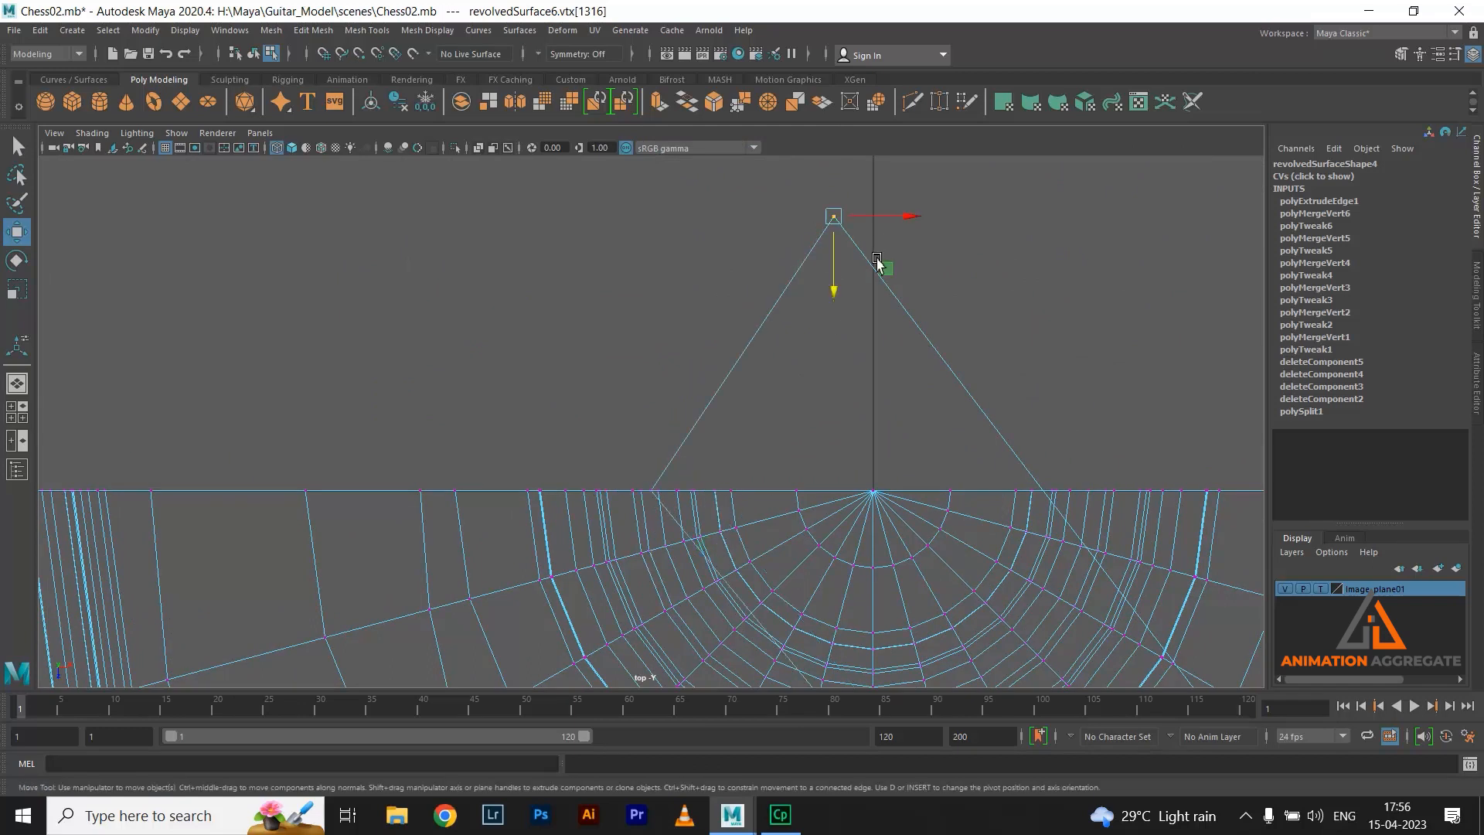
pyautogui.click(838, 292)
pyautogui.press('v')
pyautogui.moveTo(1071, 491); pyautogui.dragTo(1079, 496, button='middle')
pyautogui.press('space')
pyautogui.press('space')
# Count the border edges along the notch's lower rim by selecting them one after another in edge mode
pyautogui.keyDown('alt'); pyautogui.moveTo(988, 425); pyautogui.dragTo(875, 355); pyautogui.keyUp('alt')
pyautogui.moveTo(811, 306); pyautogui.dragTo(806, 255, button='right')
pyautogui.keyDown('alt'); pyautogui.moveTo(588, 410); pyautogui.dragTo(606, 384); pyautogui.keyUp('alt')
pyautogui.keyDown('alt'); pyautogui.moveTo(606, 384); pyautogui.dragTo(693, 445, button='right'); pyautogui.keyUp('alt')
pyautogui.click(715, 364)
pyautogui.click(855, 423)
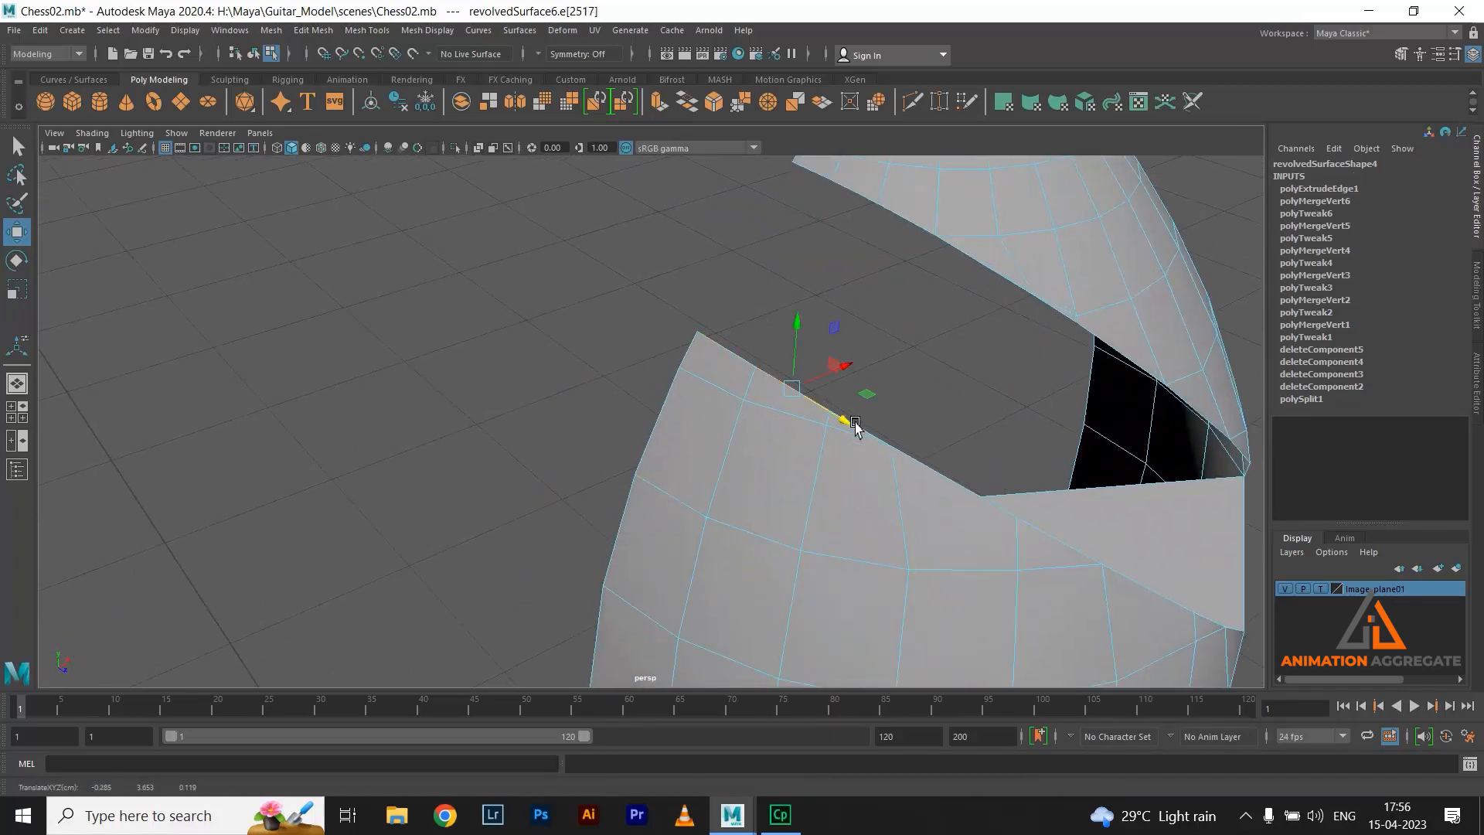
pyautogui.keyDown('alt'); pyautogui.moveTo(923, 477); pyautogui.dragTo(787, 437); pyautogui.keyUp('alt')
pyautogui.click(723, 346)
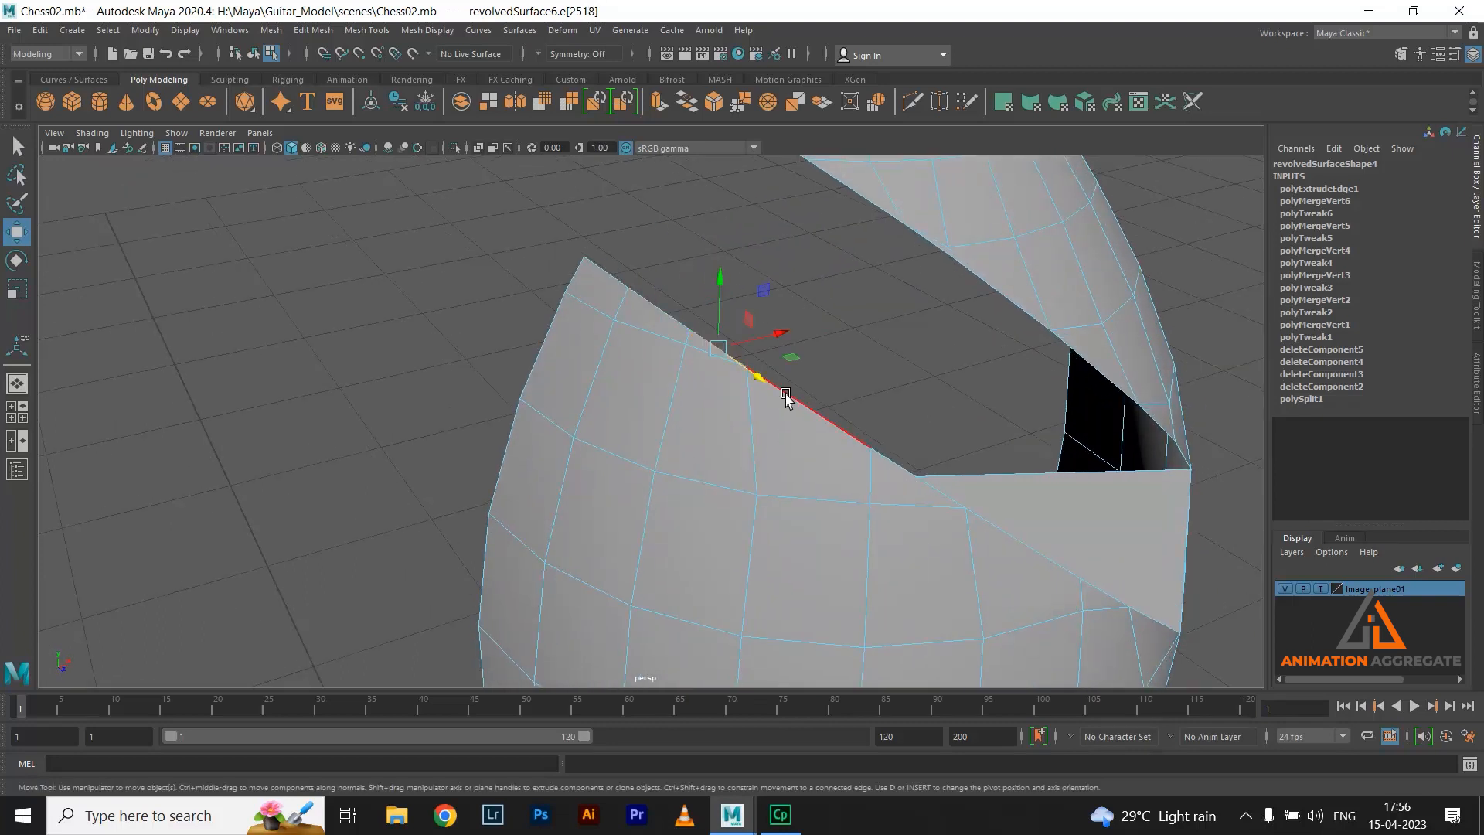
pyautogui.click(810, 411)
pyautogui.click(909, 477)
pyautogui.keyDown('alt'); pyautogui.moveTo(950, 506); pyautogui.dragTo(903, 492); pyautogui.keyUp('alt')
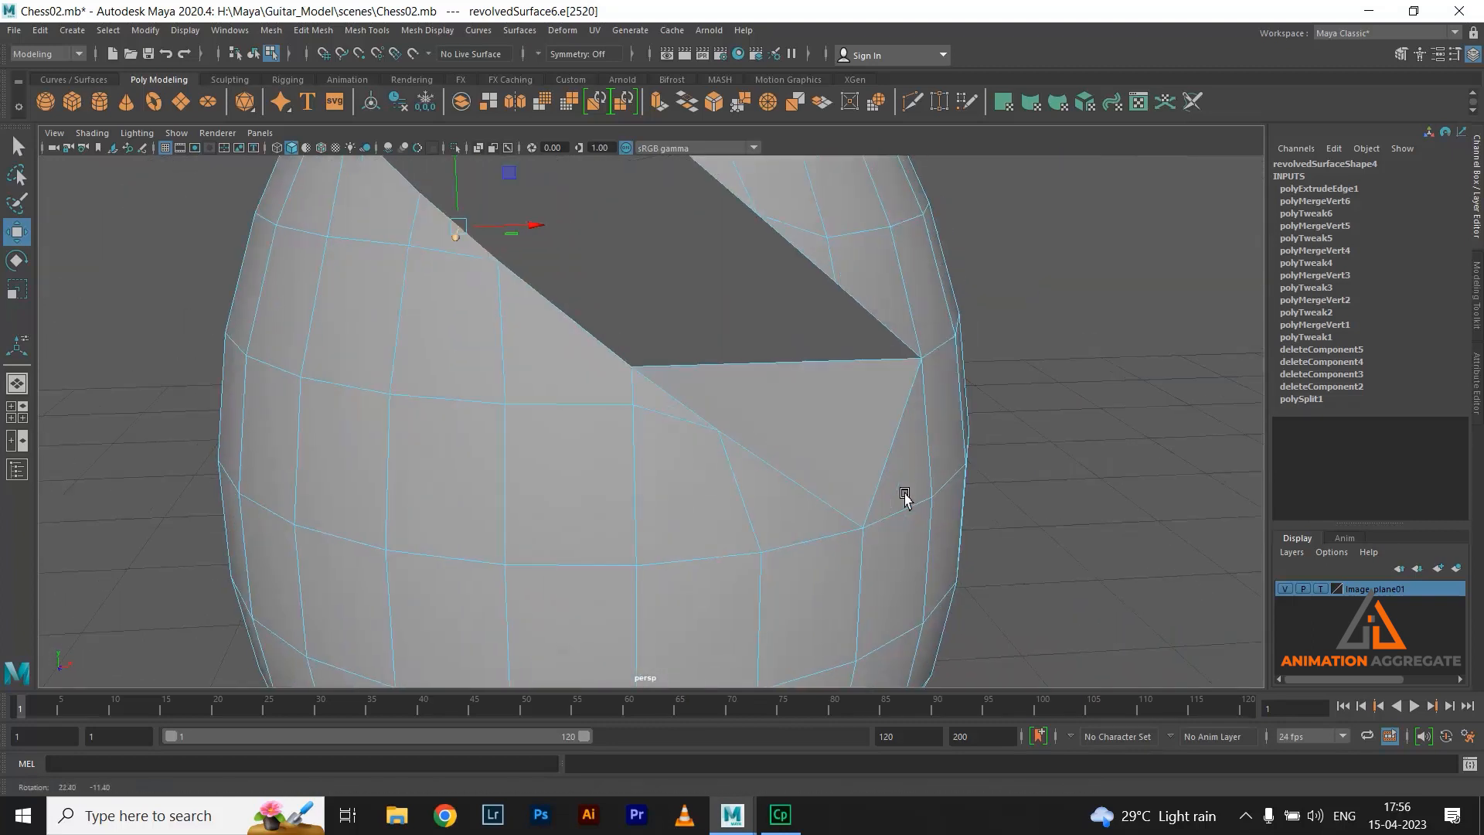
pyautogui.click(616, 342)
pyautogui.click(672, 383)
pyautogui.click(773, 459)
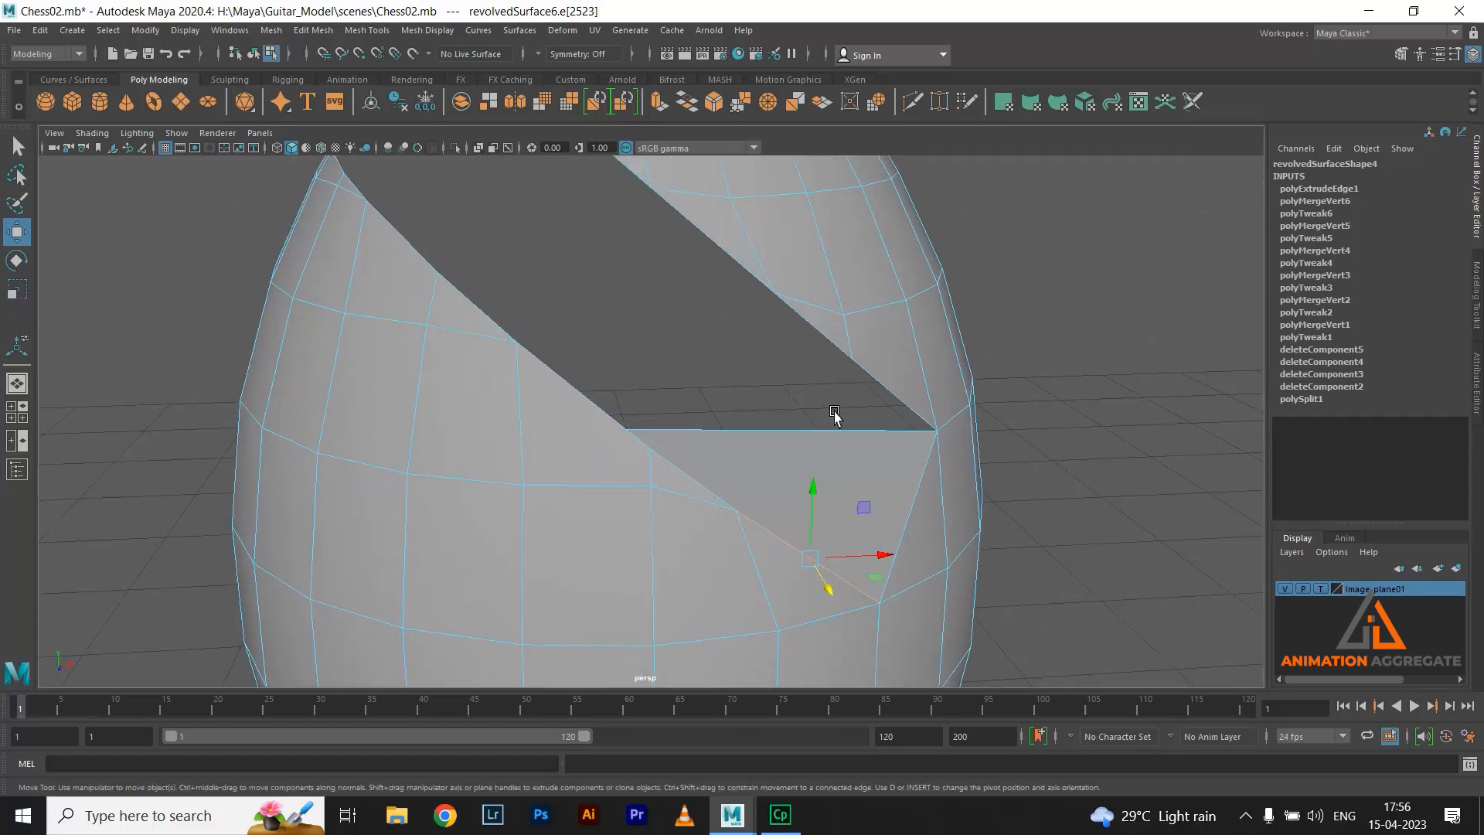
# Count the border edges along the notch's upper rim, from the closed end out to the tip
pyautogui.click(911, 410)
pyautogui.click(824, 352)
pyautogui.keyDown('alt'); pyautogui.moveTo(660, 340); pyautogui.dragTo(681, 431); pyautogui.keyUp('alt')
pyautogui.click(853, 458)
pyautogui.click(779, 410)
pyautogui.click(750, 374)
pyautogui.click(667, 302)
pyautogui.click(634, 275)
pyautogui.click(606, 245)
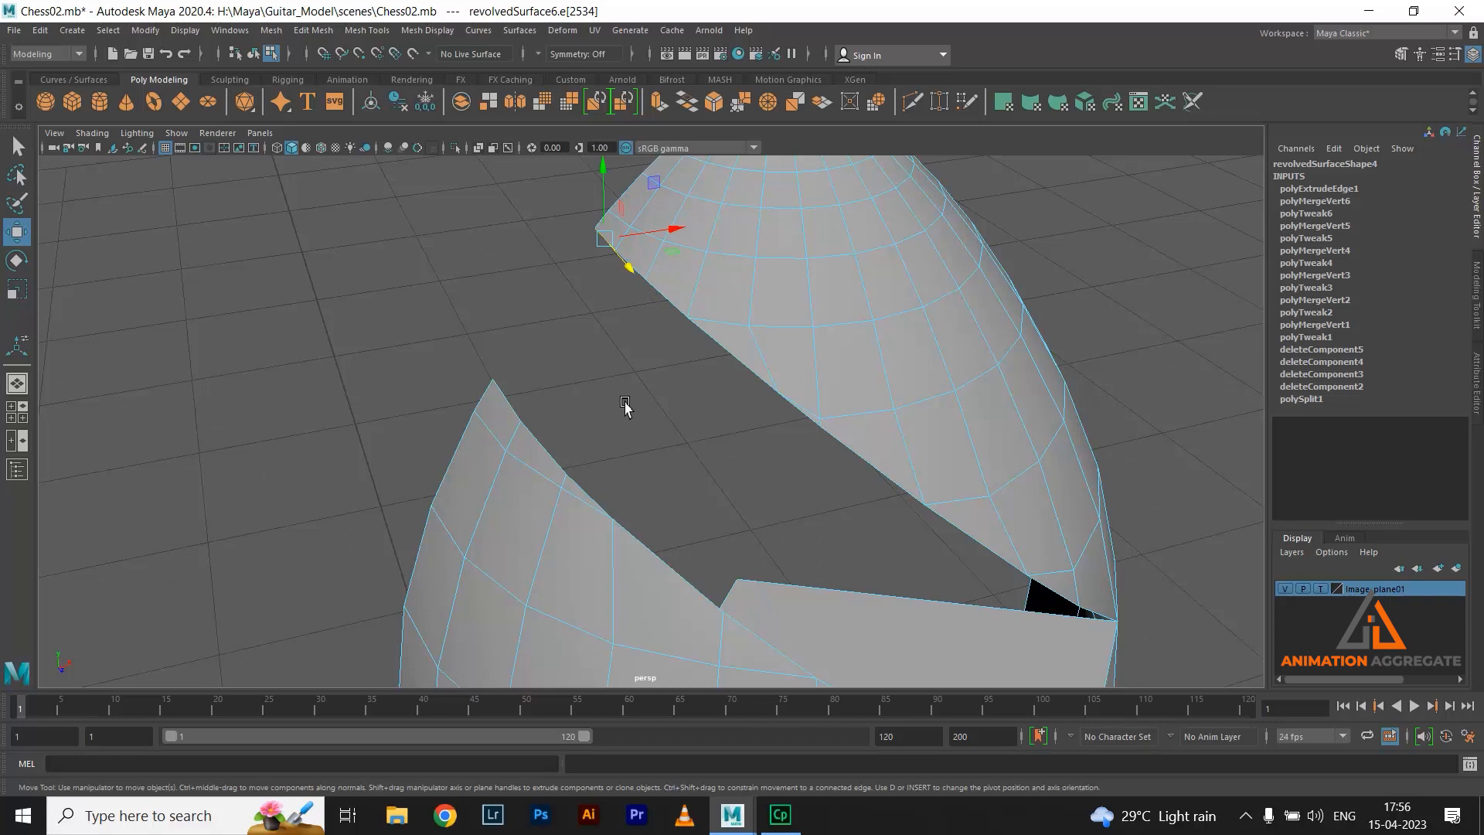
# Insert an edge loop across the middle of the extruded inner strip
pyautogui.keyDown('alt'); pyautogui.moveTo(627, 419); pyautogui.dragTo(976, 439); pyautogui.keyUp('alt')
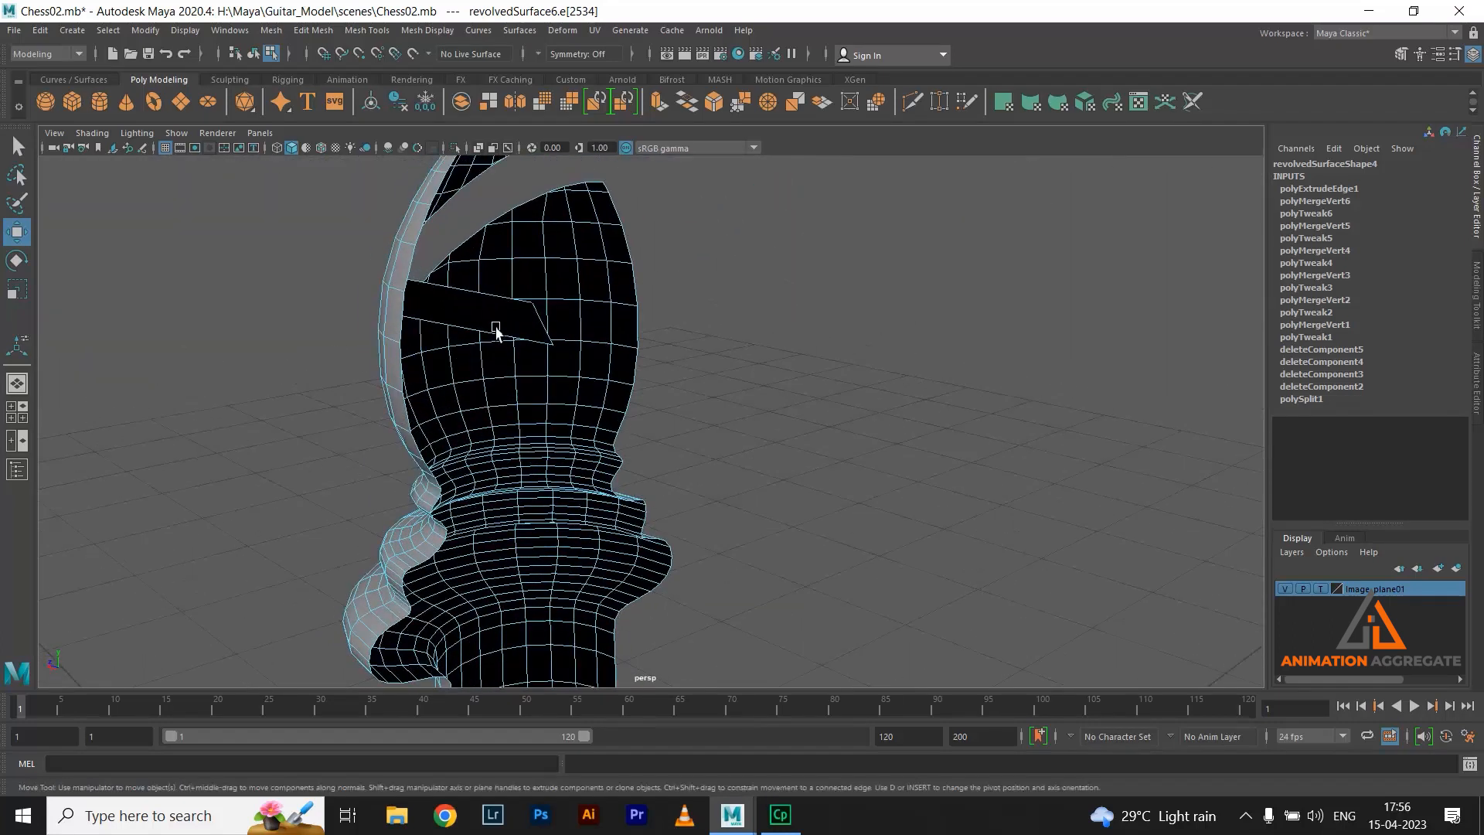
pyautogui.keyDown('alt'); pyautogui.moveTo(497, 331); pyautogui.dragTo(402, 367); pyautogui.keyUp('alt')
pyautogui.keyDown('alt'); pyautogui.moveTo(536, 291); pyautogui.dragTo(692, 387, button='right'); pyautogui.keyUp('alt')
pyautogui.keyDown('alt'); pyautogui.moveTo(692, 387); pyautogui.dragTo(686, 461, button='middle'); pyautogui.keyUp('alt')
pyautogui.keyDown('alt'); pyautogui.moveTo(673, 336); pyautogui.dragTo(918, 387); pyautogui.keyUp('alt')
pyautogui.moveTo(1070, 363); pyautogui.dragTo(1113, 420, button='right')
pyautogui.click(1075, 346)
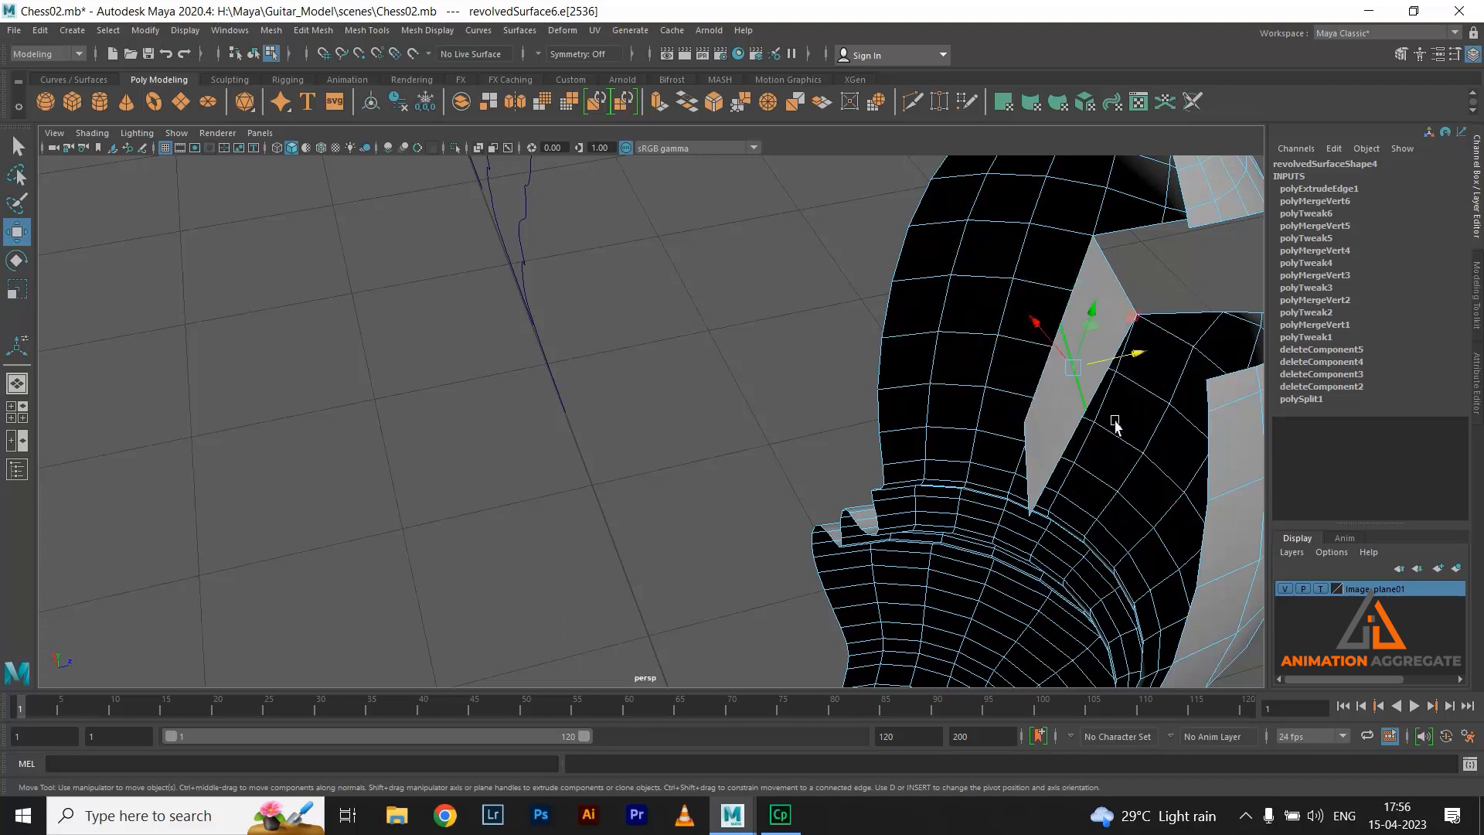
pyautogui.keyDown('alt'); pyautogui.moveTo(1064, 395); pyautogui.dragTo(996, 415); pyautogui.keyUp('alt')
# Set the inserted loop's split type to Multi and raise its divisions to match the notch's upper rim edges
pyautogui.click(1300, 190)
pyautogui.click(1424, 239)
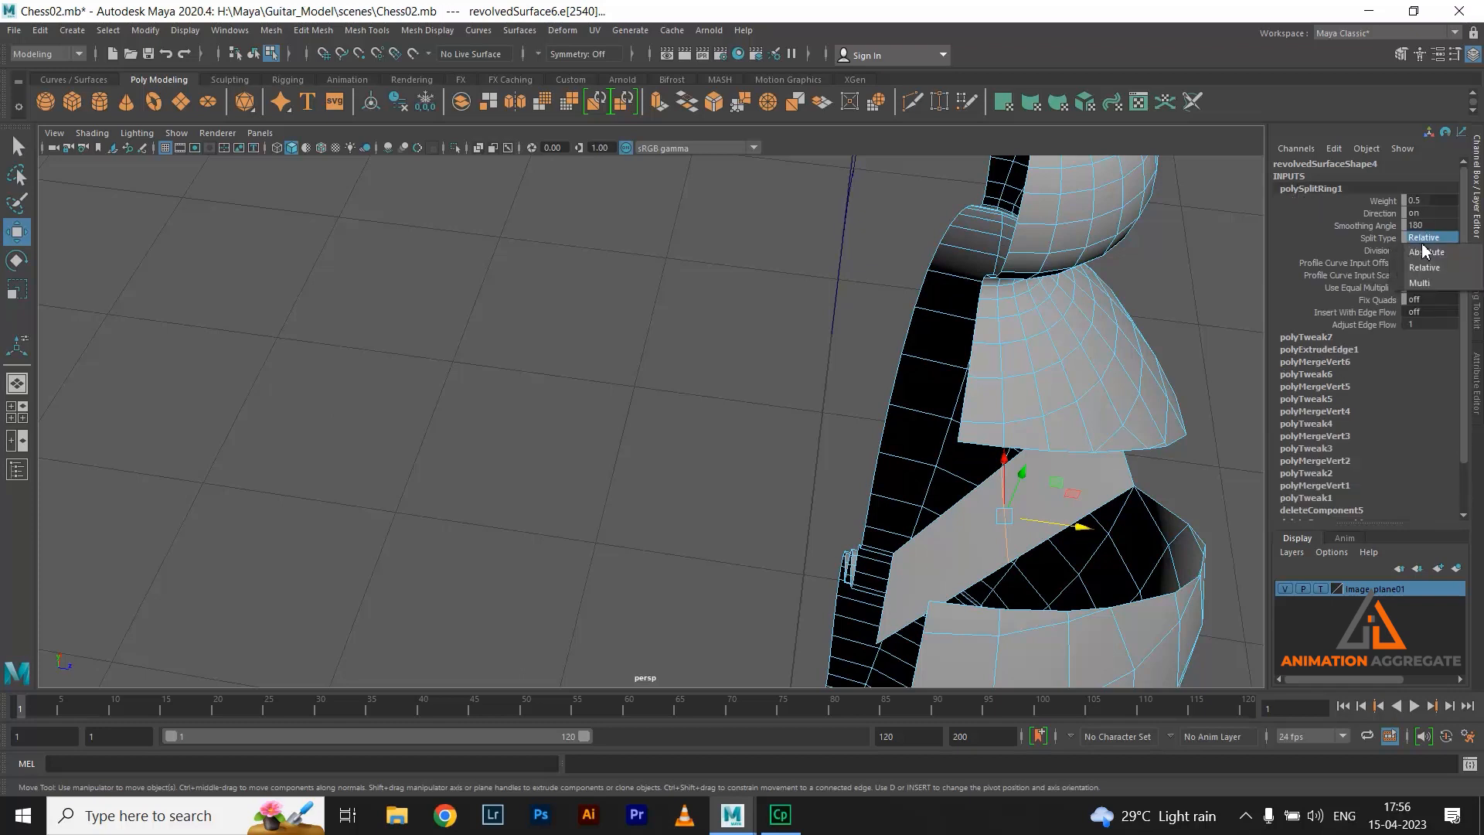
pyautogui.click(1427, 286)
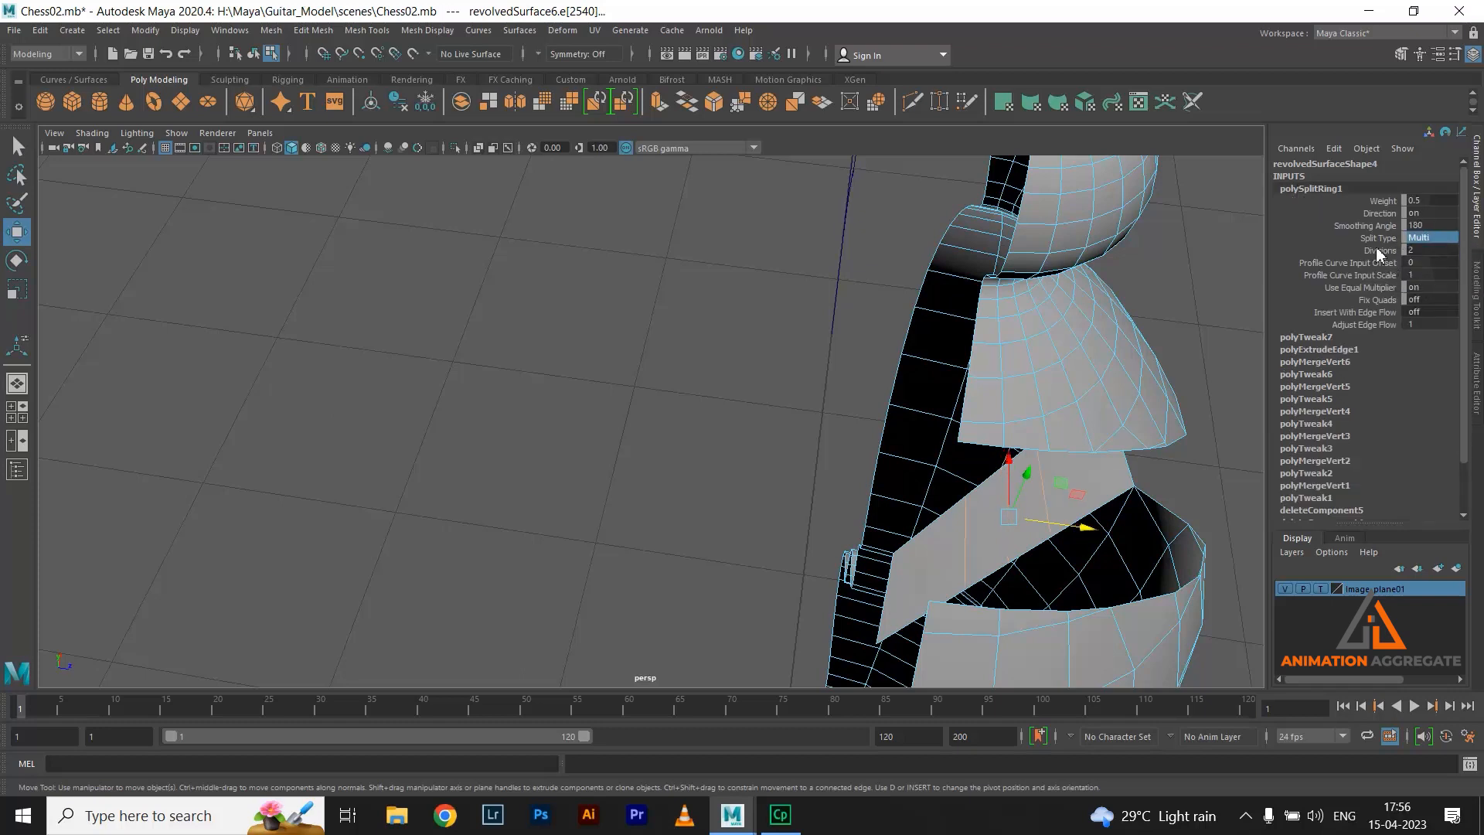
pyautogui.click(1380, 251)
pyautogui.scroll(-1, 920, 427)
pyautogui.moveTo(977, 425); pyautogui.dragTo(996, 433, button='middle')
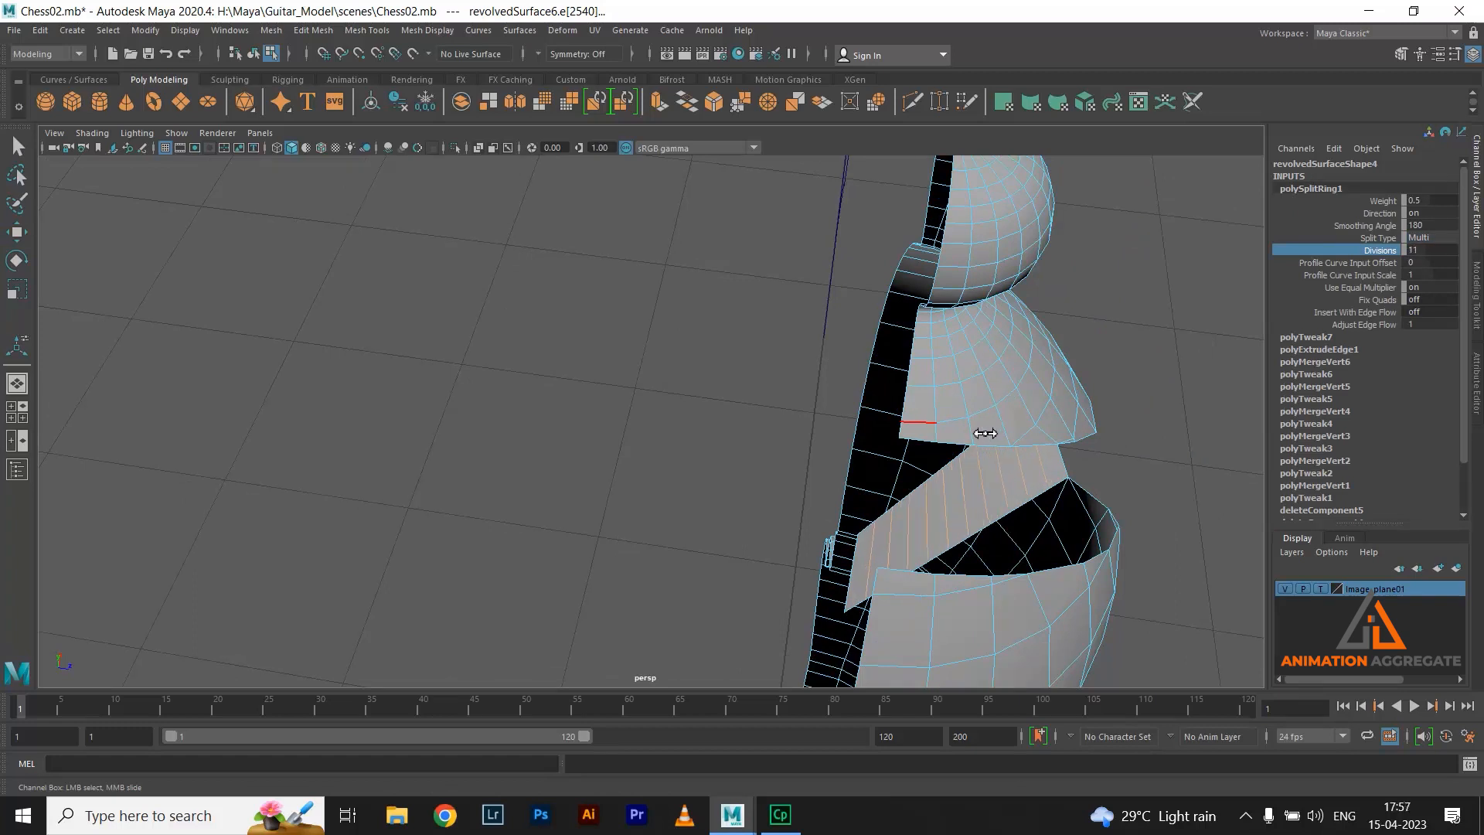
pyautogui.scroll(-2, 967, 433)
pyautogui.keyDown('alt'); pyautogui.moveTo(917, 461); pyautogui.dragTo(1103, 395); pyautogui.keyUp('alt')
pyautogui.click(1103, 395)
# Bridge the two outermost upper rim edges to the strip's two end edges using a linear path and 0 divisions
pyautogui.keyDown('alt'); pyautogui.moveTo(717, 504); pyautogui.dragTo(808, 321); pyautogui.keyUp('alt')
pyautogui.scroll(3, 860, 510)
pyautogui.moveTo(822, 462)
pyautogui.keyDown('alt'); pyautogui.mouseDown()
pyautogui.moveTo(788, 457)
pyautogui.moveTo(807, 451)
pyautogui.mouseUp(); pyautogui.keyUp('alt')
pyautogui.moveTo(811, 483); pyautogui.dragTo(807, 352, button='right')
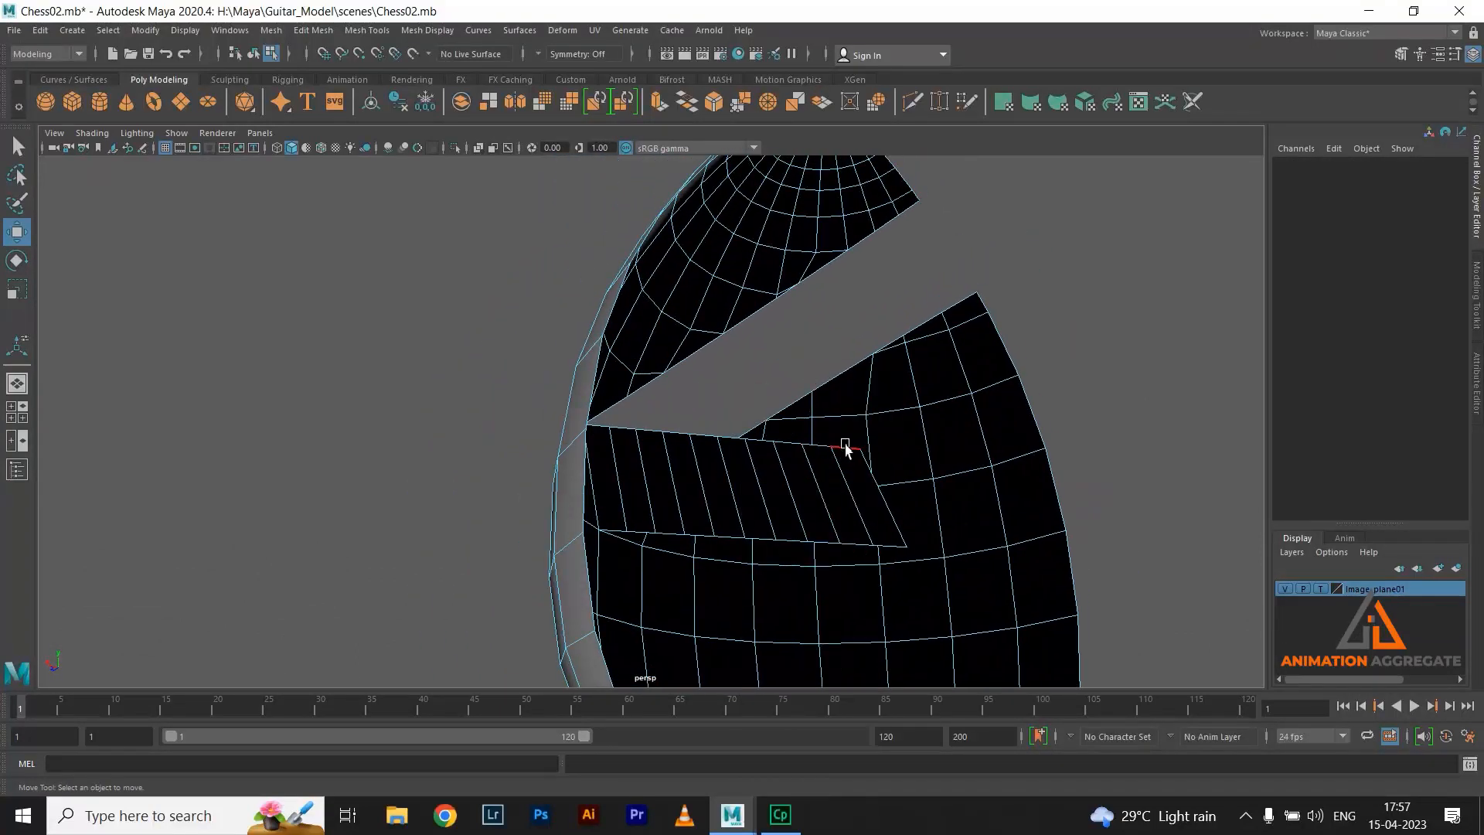
pyautogui.click(802, 480)
pyautogui.press('q')
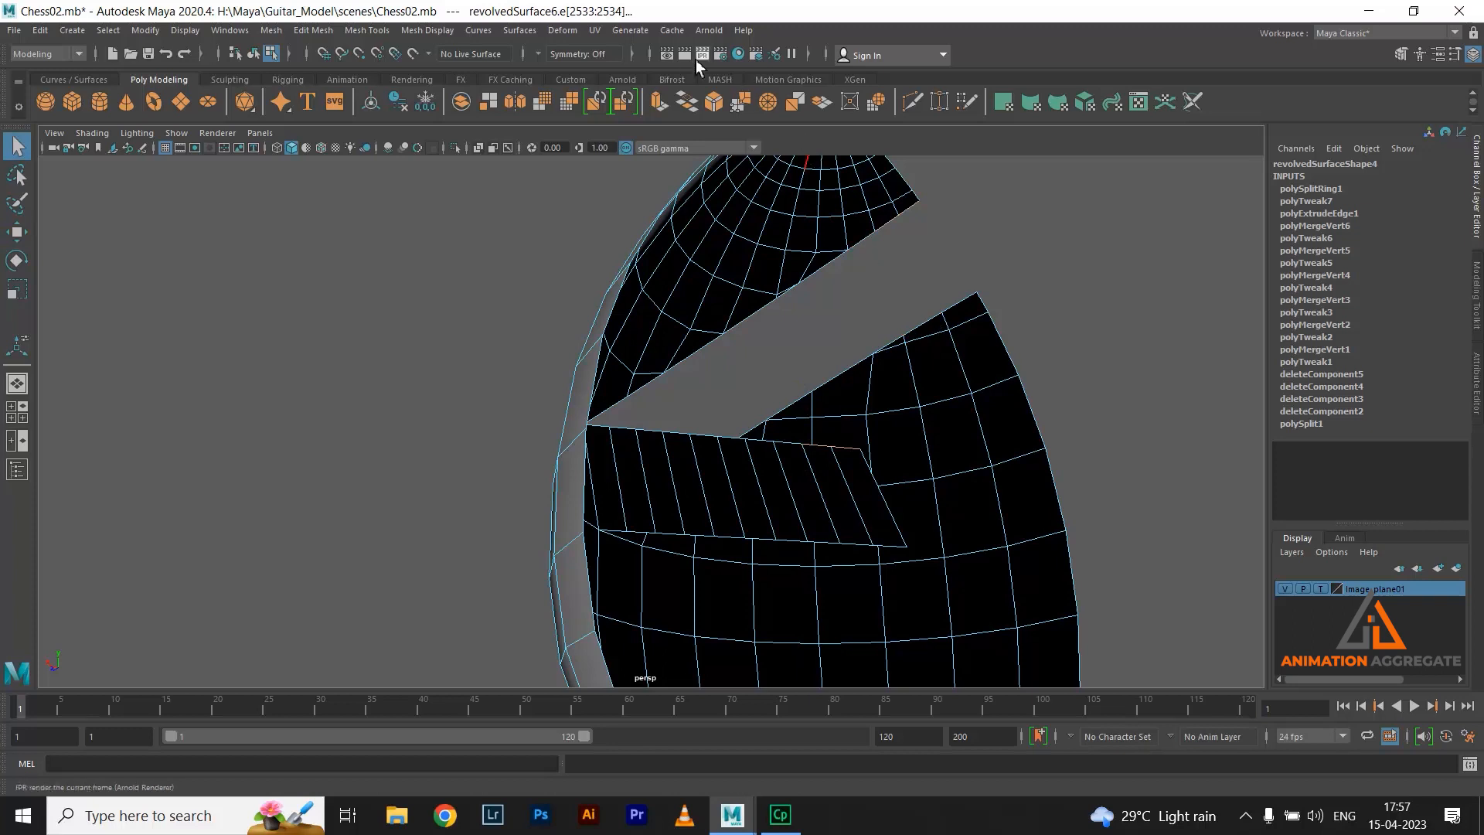
pyautogui.click(314, 31)
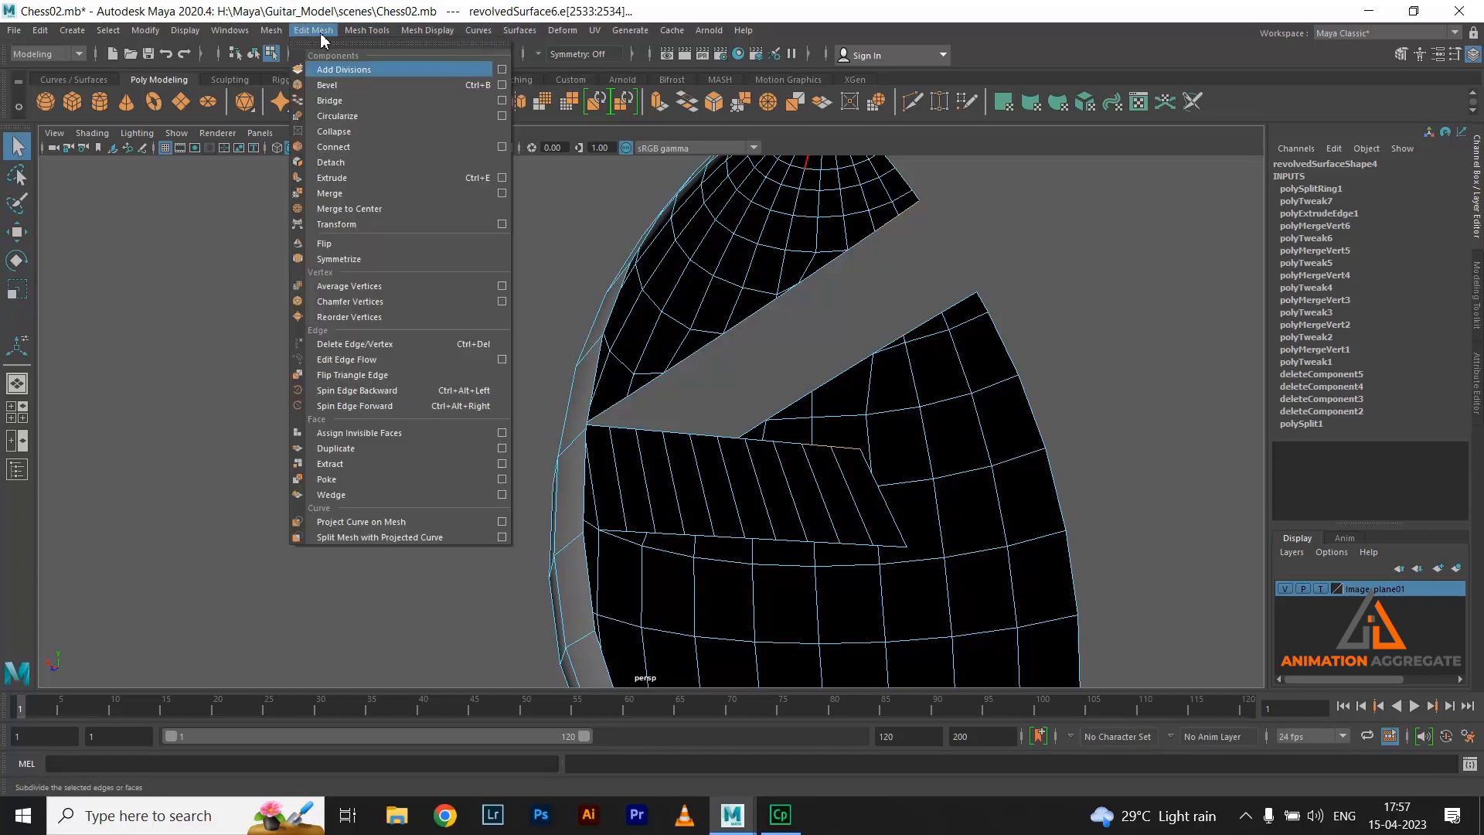
pyautogui.click(501, 101)
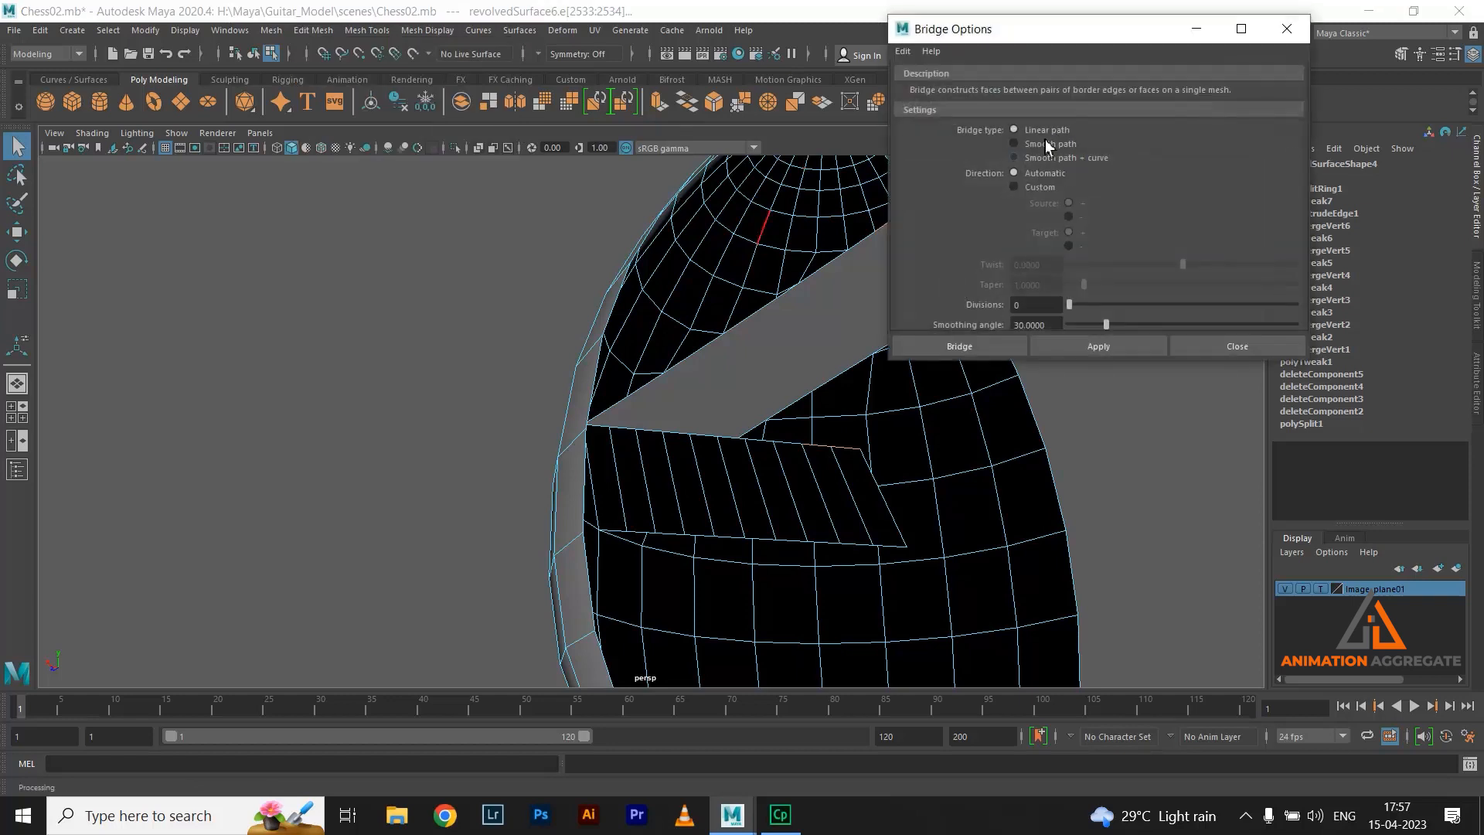
pyautogui.click(959, 346)
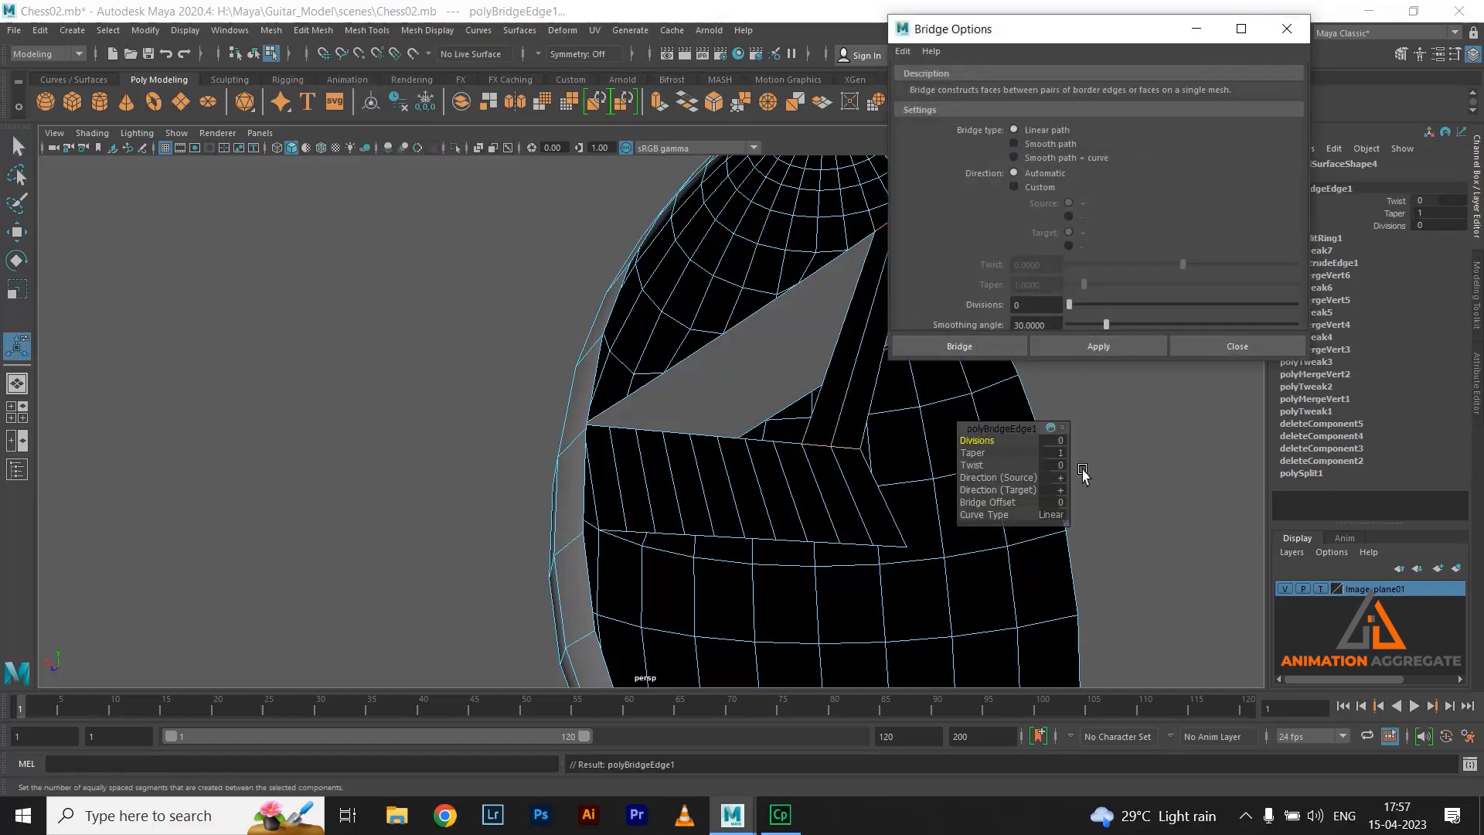
# Try to bridge the next upper rim edges to the strip's border edges, and undo the bridge
pyautogui.keyDown('alt'); pyautogui.moveTo(855, 441); pyautogui.dragTo(719, 293); pyautogui.keyUp('alt')
pyautogui.scroll(5, 630, 417)
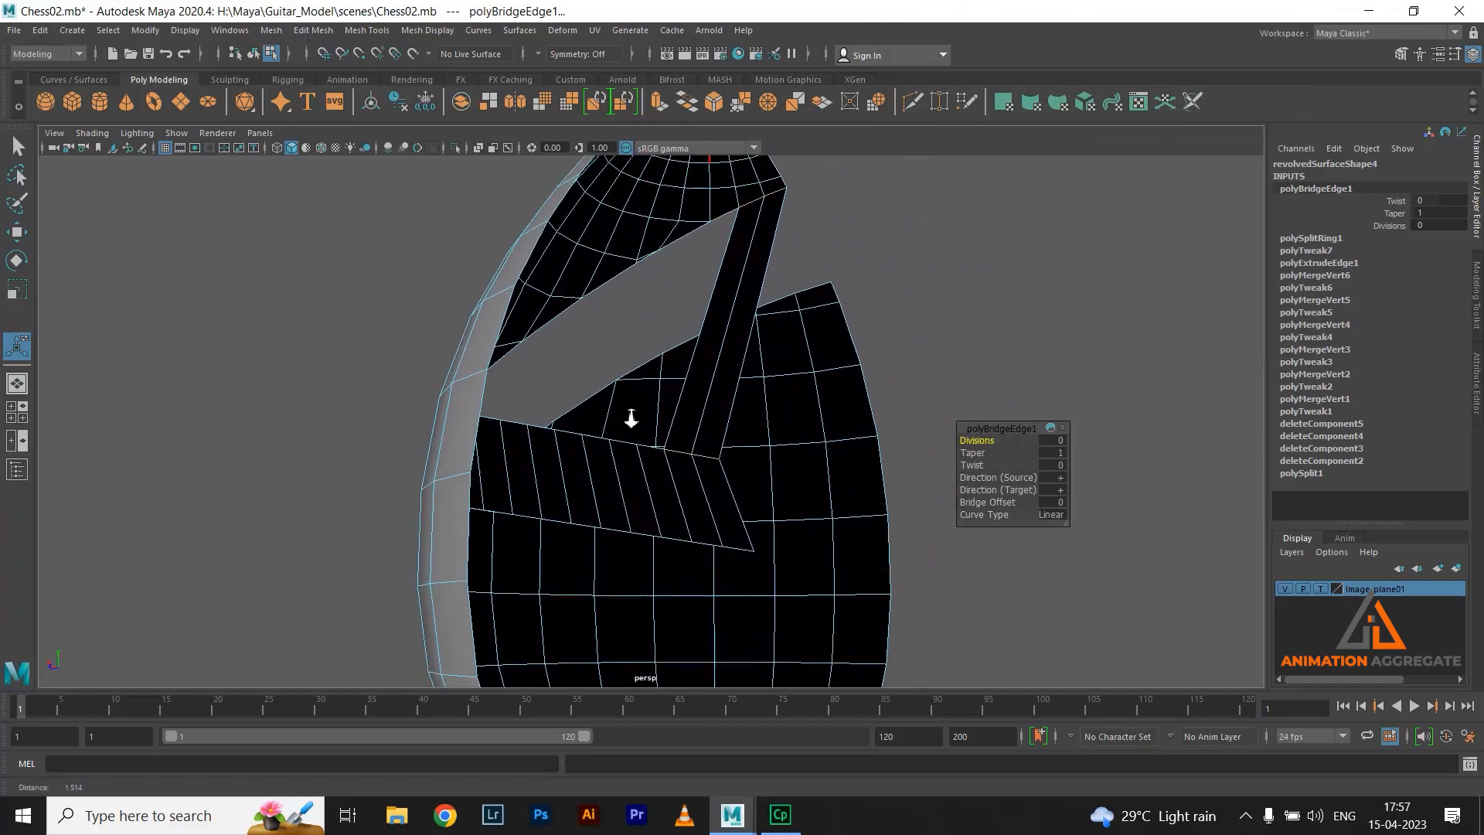
pyautogui.click(607, 451)
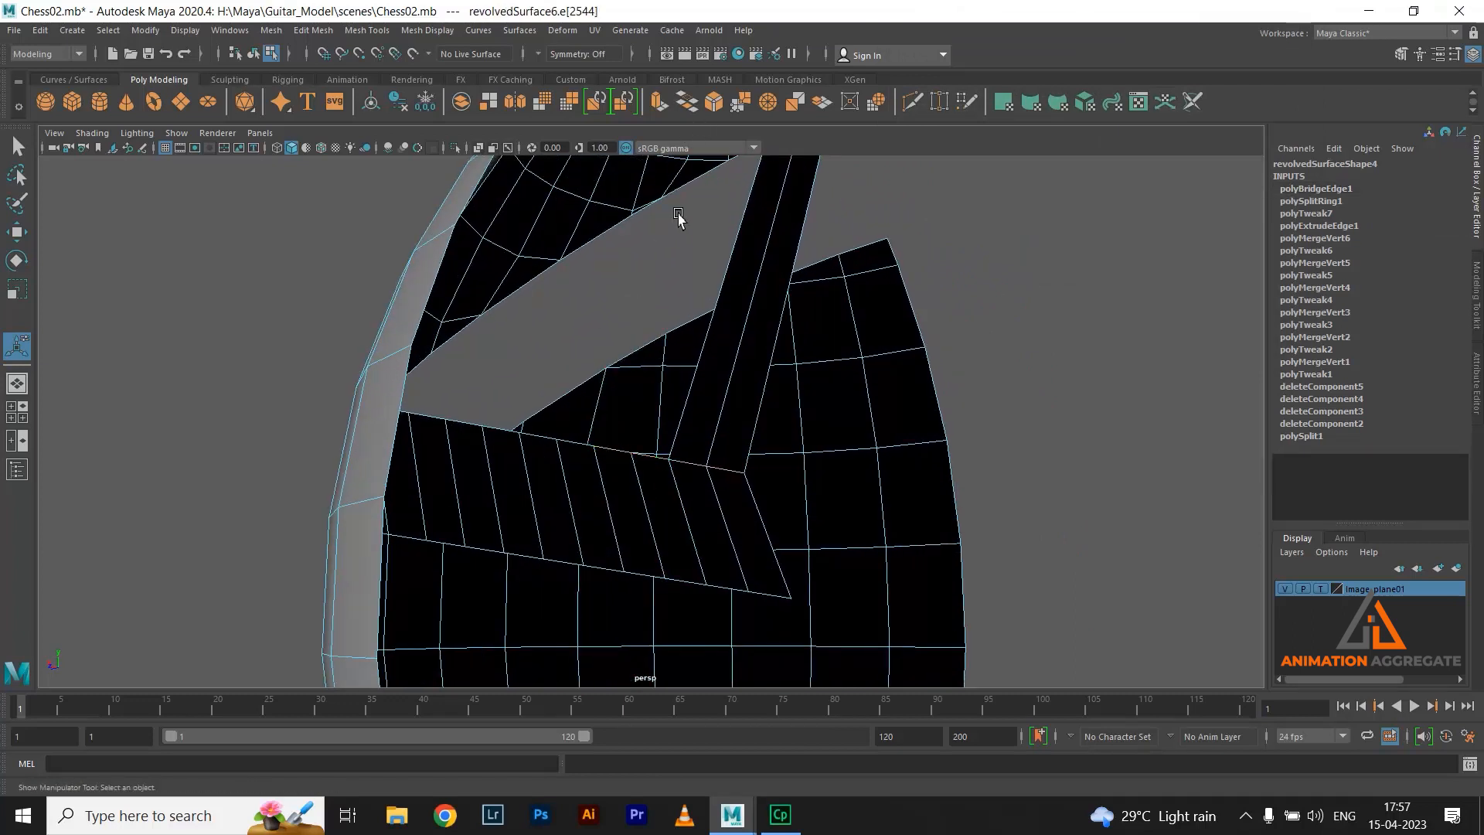
pyautogui.keyDown('alt'); pyautogui.moveTo(720, 225); pyautogui.dragTo(703, 286); pyautogui.keyUp('alt')
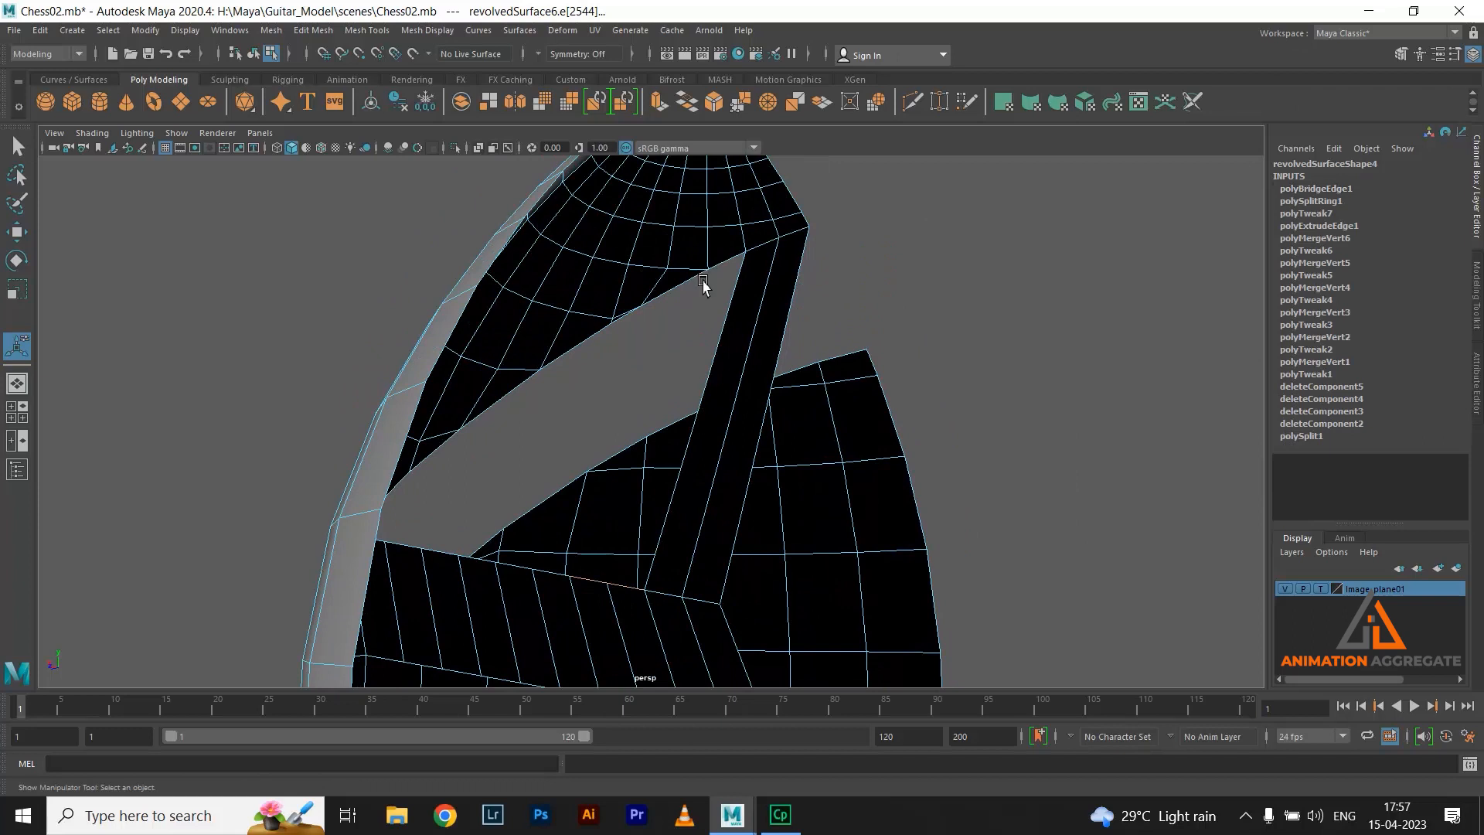
pyautogui.click(695, 107)
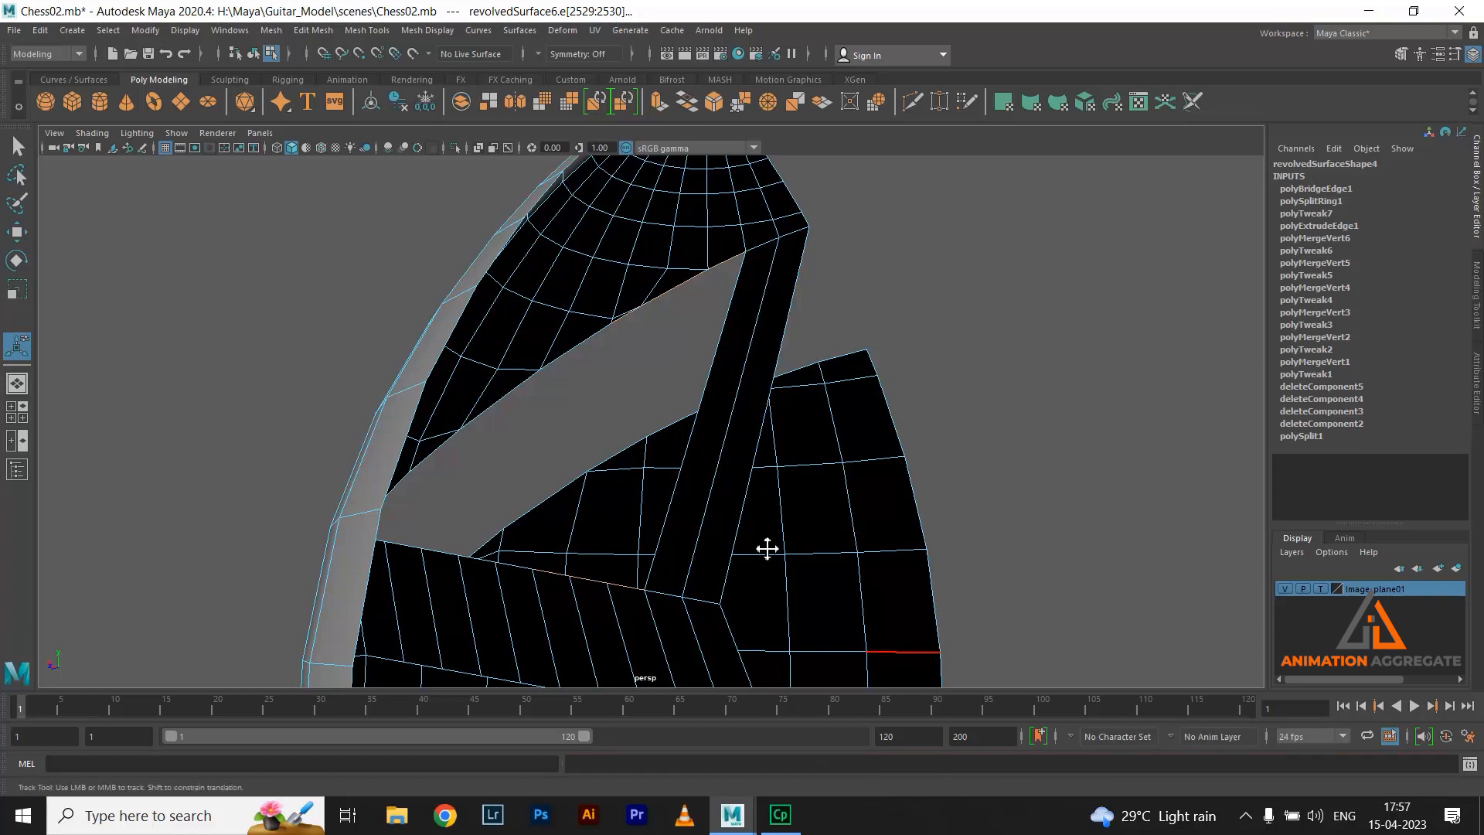
pyautogui.keyDown('alt'); pyautogui.moveTo(765, 546); pyautogui.dragTo(777, 533); pyautogui.keyUp('alt')
pyautogui.click(874, 229)
pyautogui.click(752, 227)
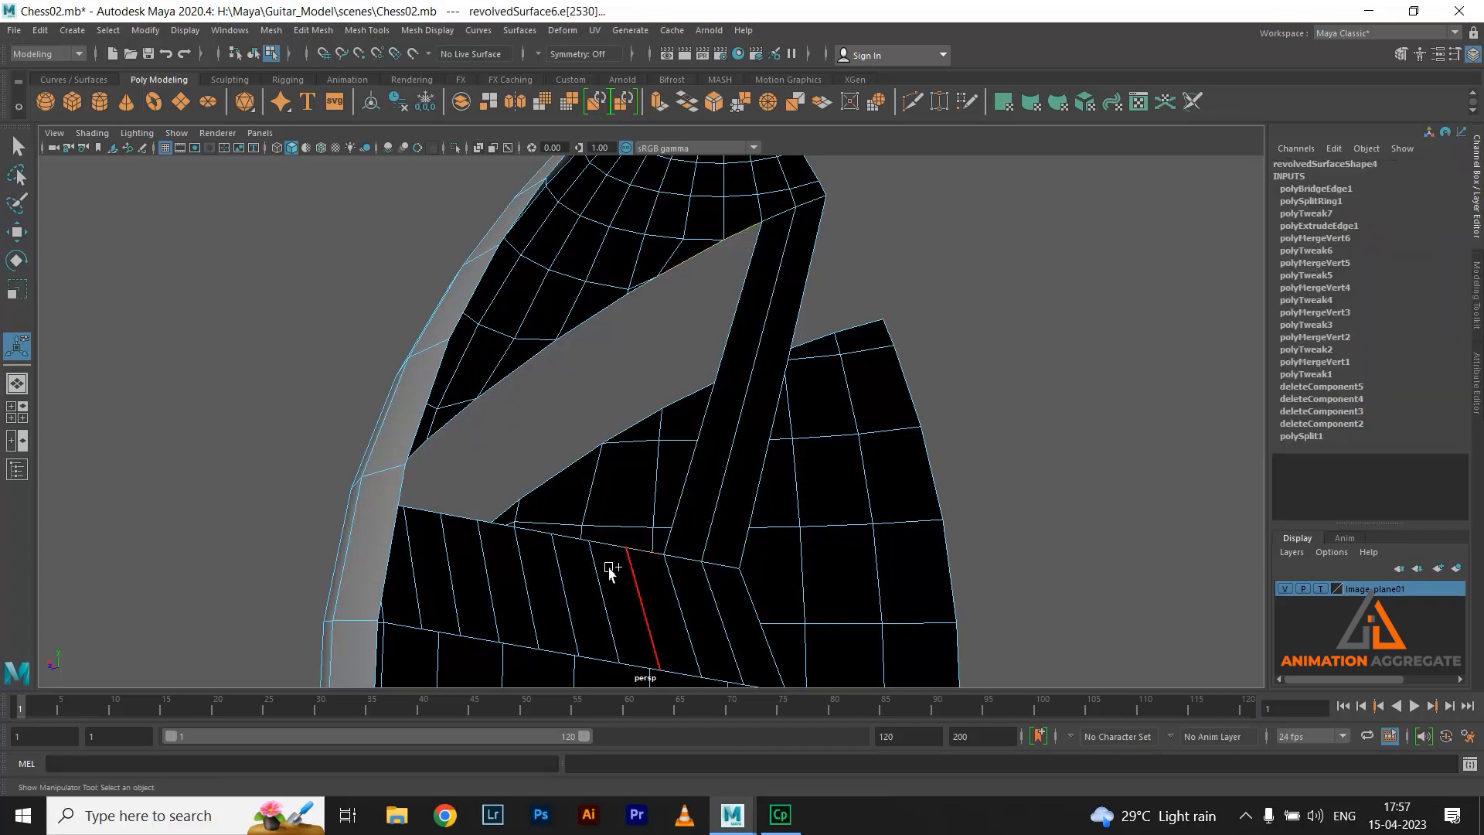
pyautogui.click(708, 109)
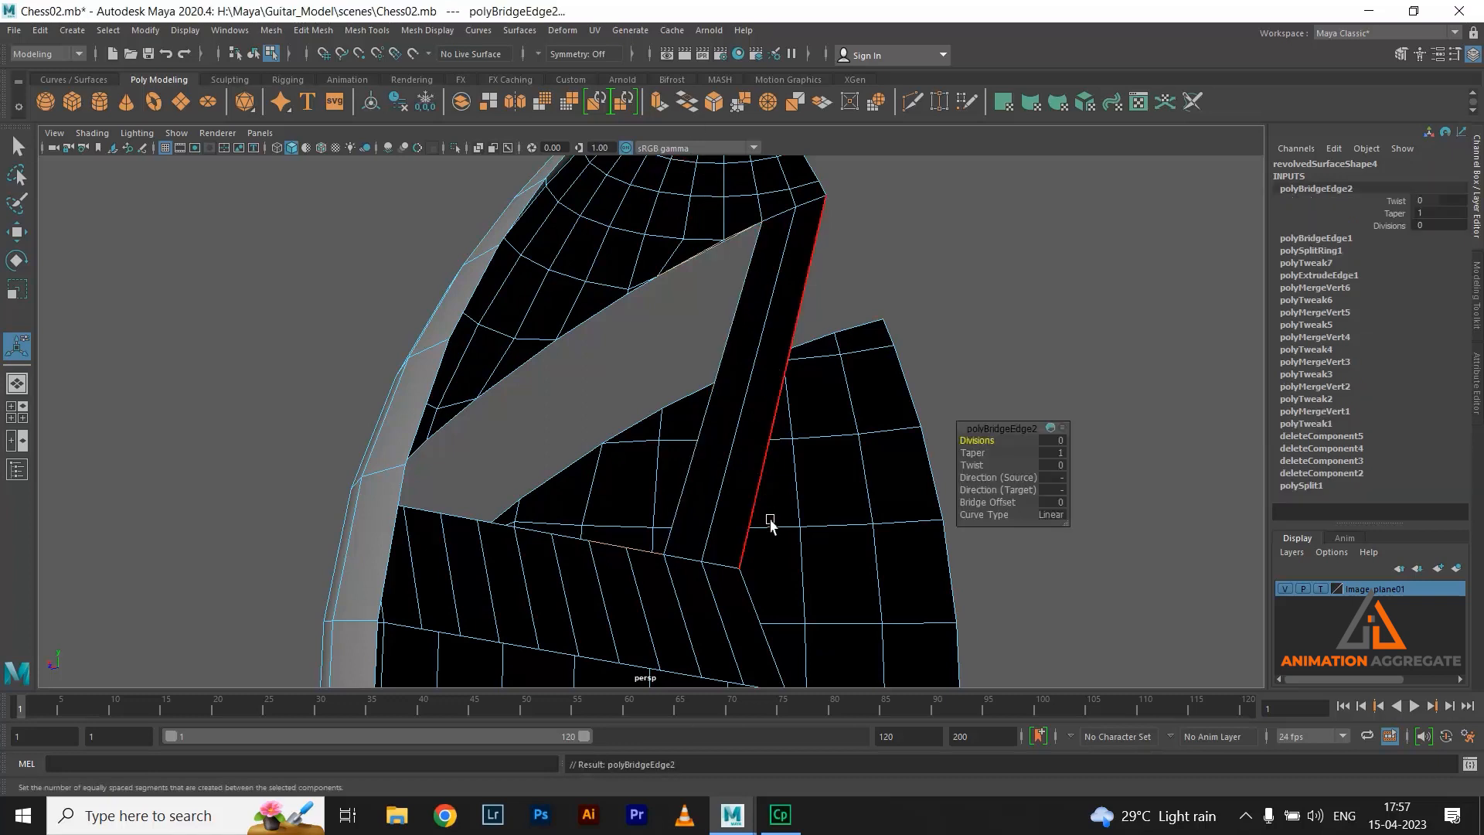
pyautogui.keyDown('alt'); pyautogui.moveTo(795, 563); pyautogui.dragTo(773, 524); pyautogui.keyUp('alt')
pyautogui.hotkey('ctrl', 'z')
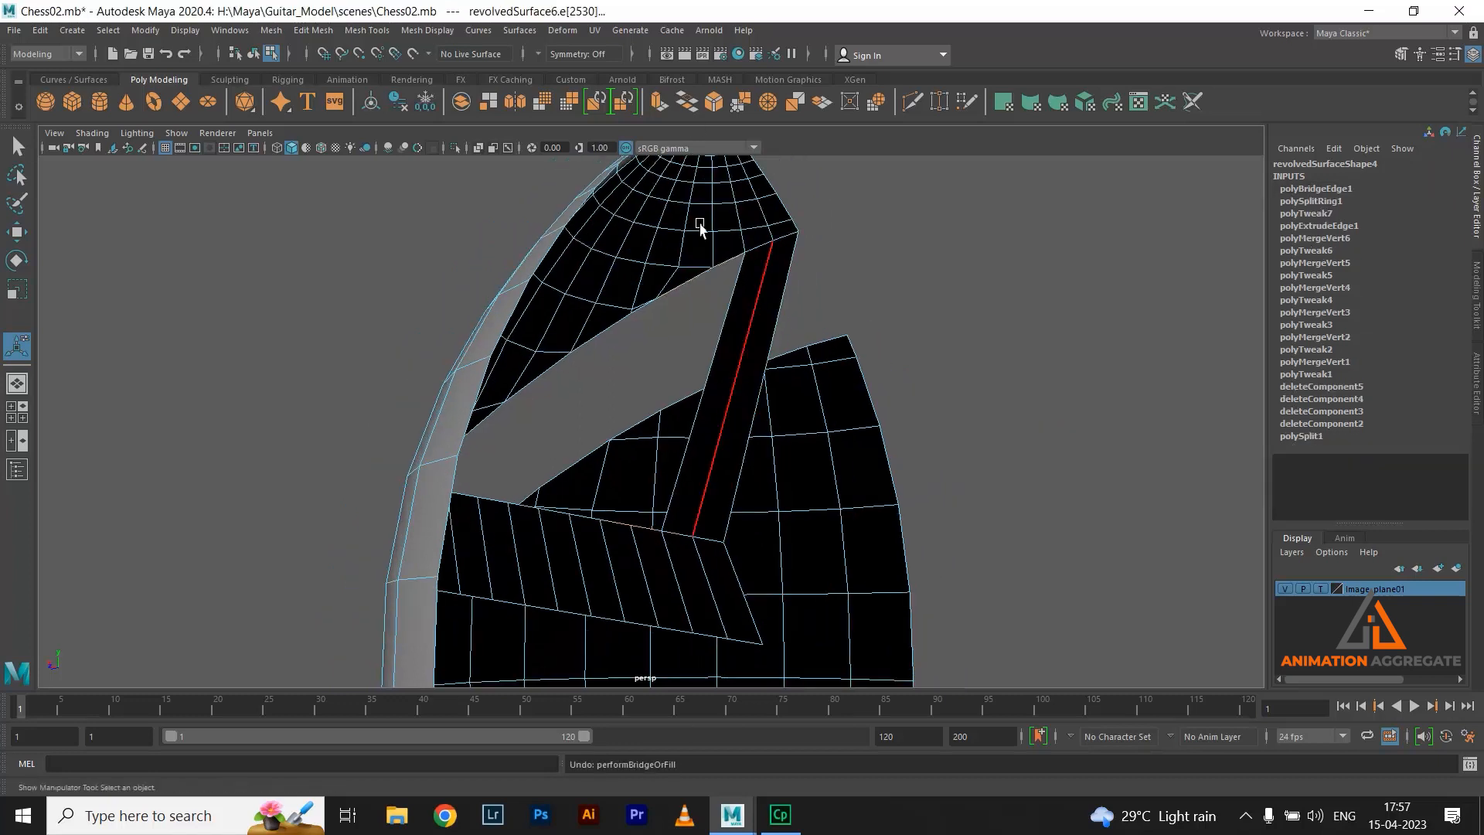
# Try the same bridge again, inspect it from the front and undo it
pyautogui.click(695, 108)
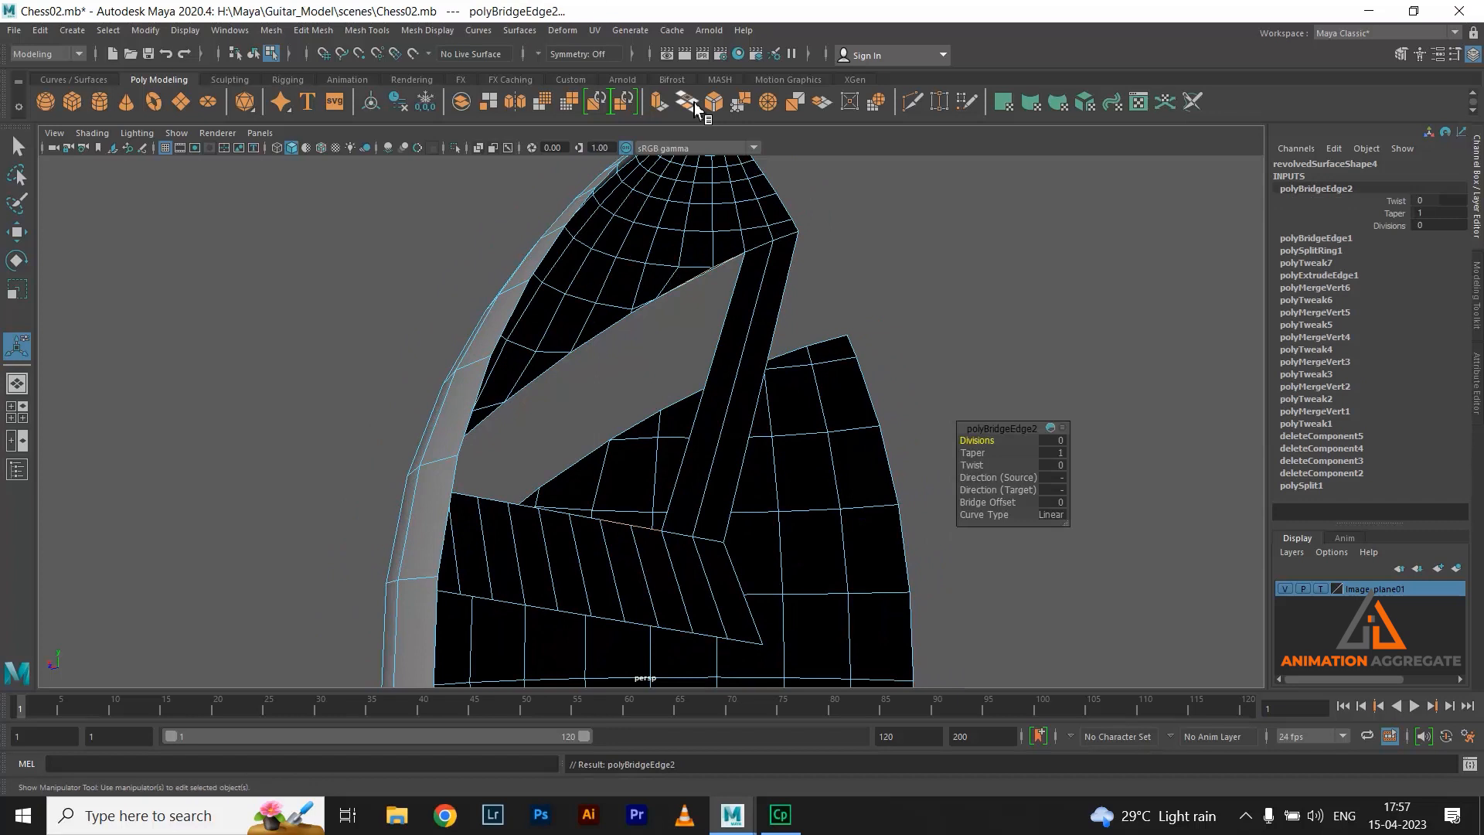
pyautogui.keyDown('alt'); pyautogui.moveTo(715, 263); pyautogui.dragTo(368, 441); pyautogui.keyUp('alt')
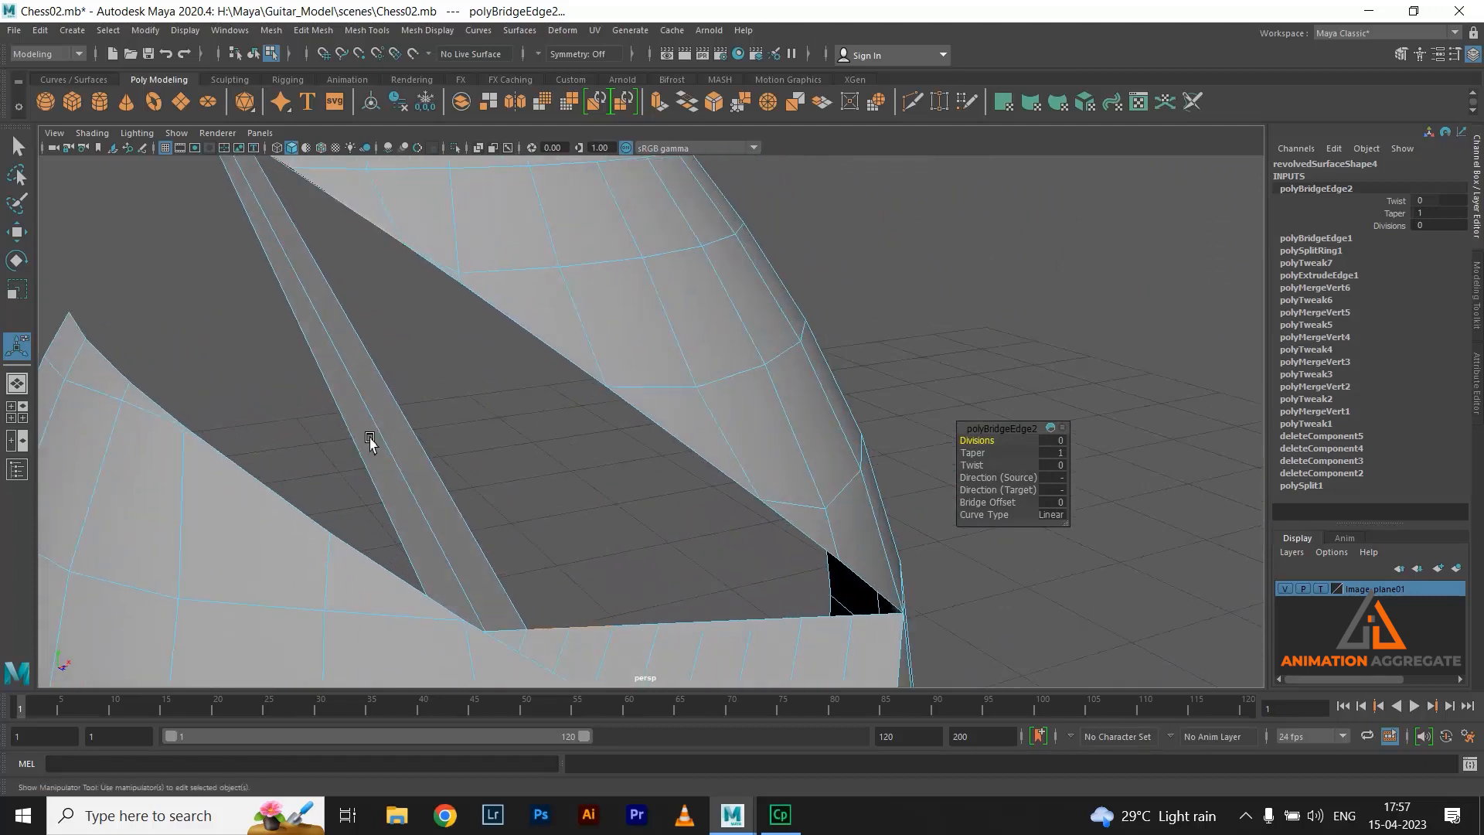
pyautogui.keyDown('shift'); pyautogui.click(409, 455); pyautogui.keyUp('shift')
pyautogui.hotkey('ctrl', 'z')
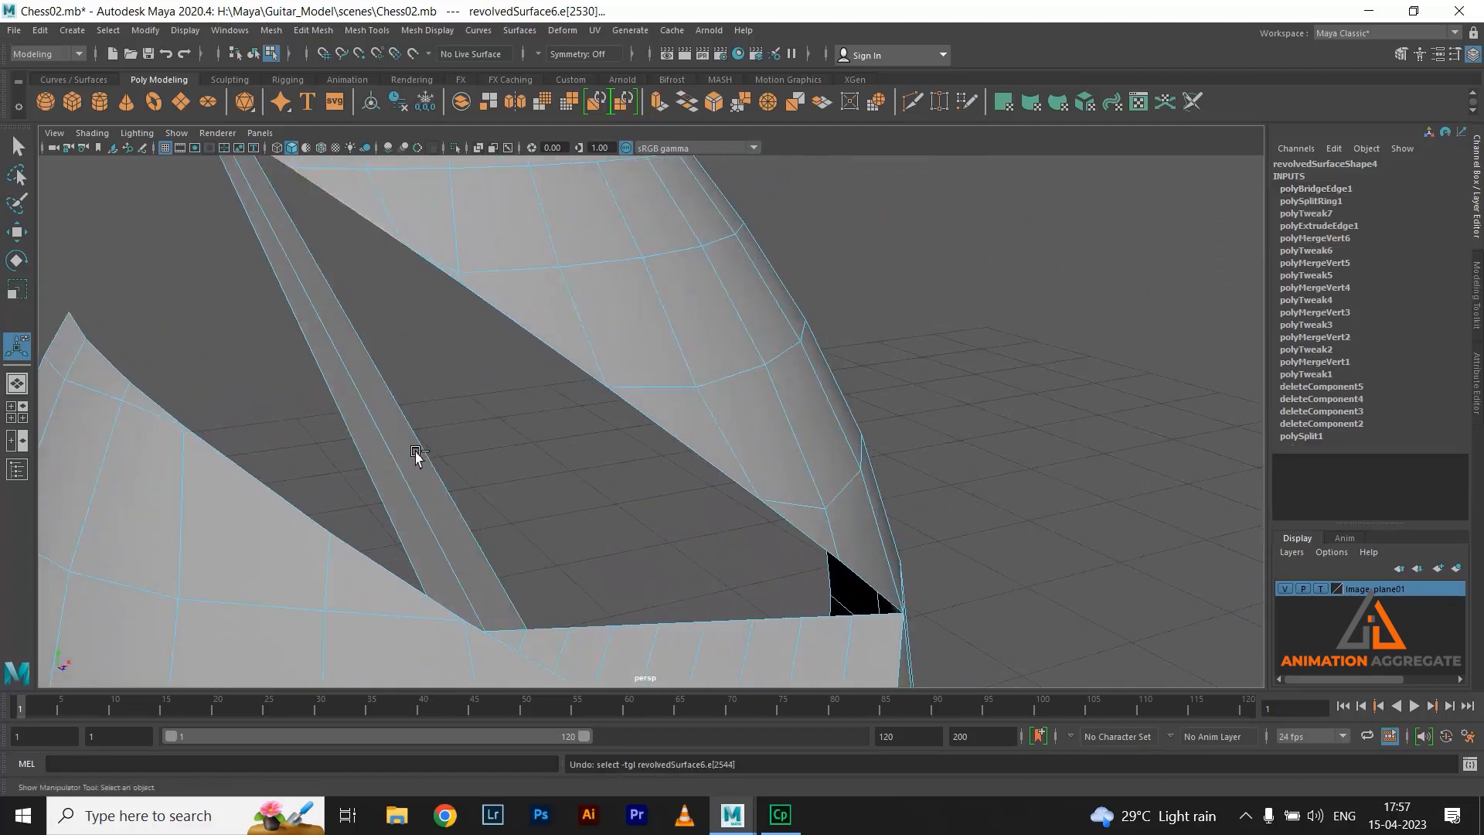
# Bridge the third and fourth upper rim edges, one pair at a time, to the matching edges of the strip
pyautogui.click(416, 455)
pyautogui.click(536, 497)
pyautogui.keyDown('alt'); pyautogui.moveTo(536, 497); pyautogui.dragTo(731, 363); pyautogui.keyUp('alt')
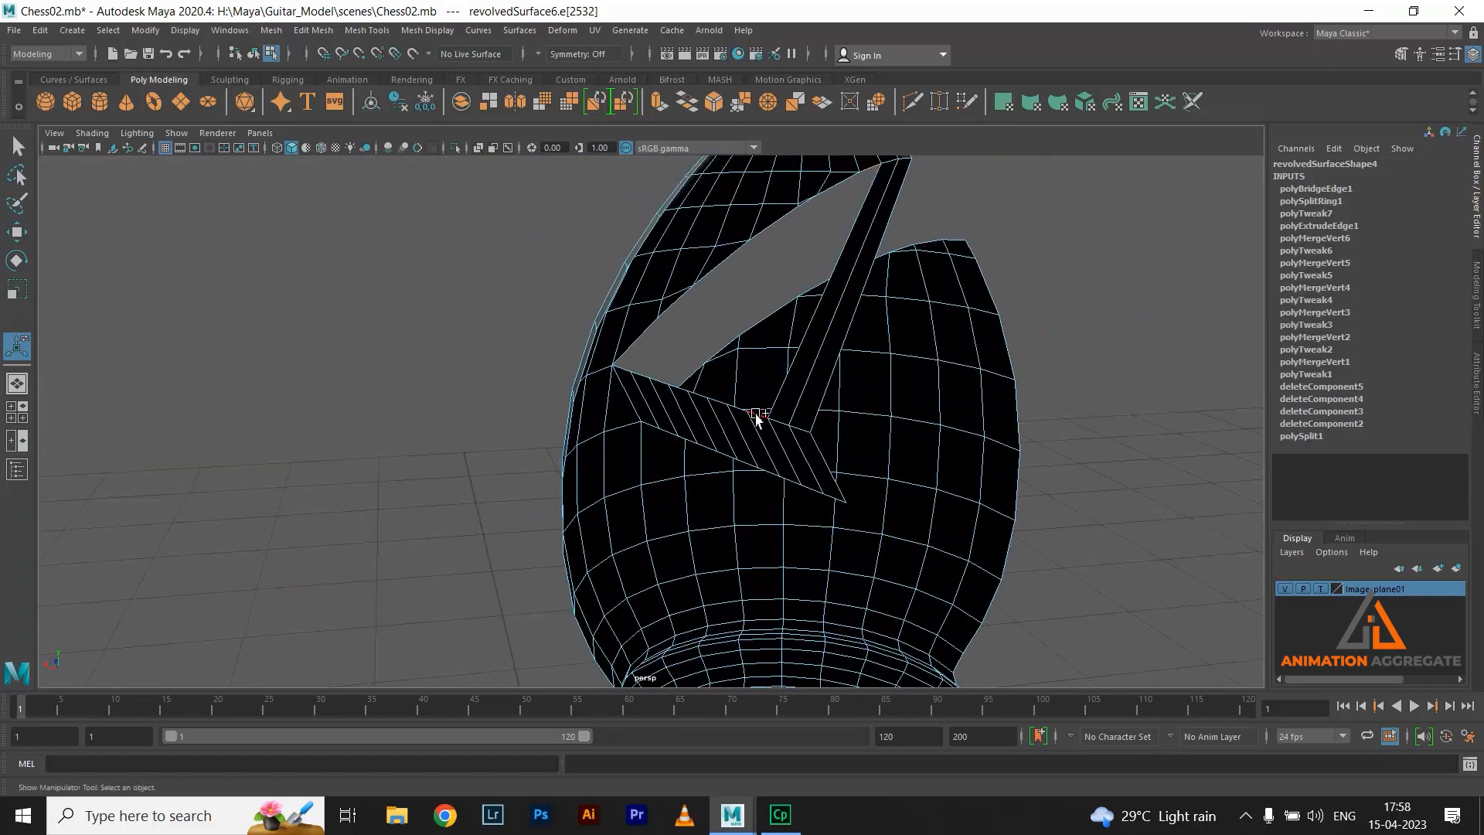
pyautogui.click(686, 102)
pyautogui.click(755, 421)
pyautogui.keyDown('alt'); pyautogui.moveTo(755, 420); pyautogui.dragTo(825, 306); pyautogui.keyUp('alt')
pyautogui.click(865, 355)
pyautogui.keyDown('alt'); pyautogui.moveTo(864, 356); pyautogui.dragTo(719, 279); pyautogui.keyUp('alt')
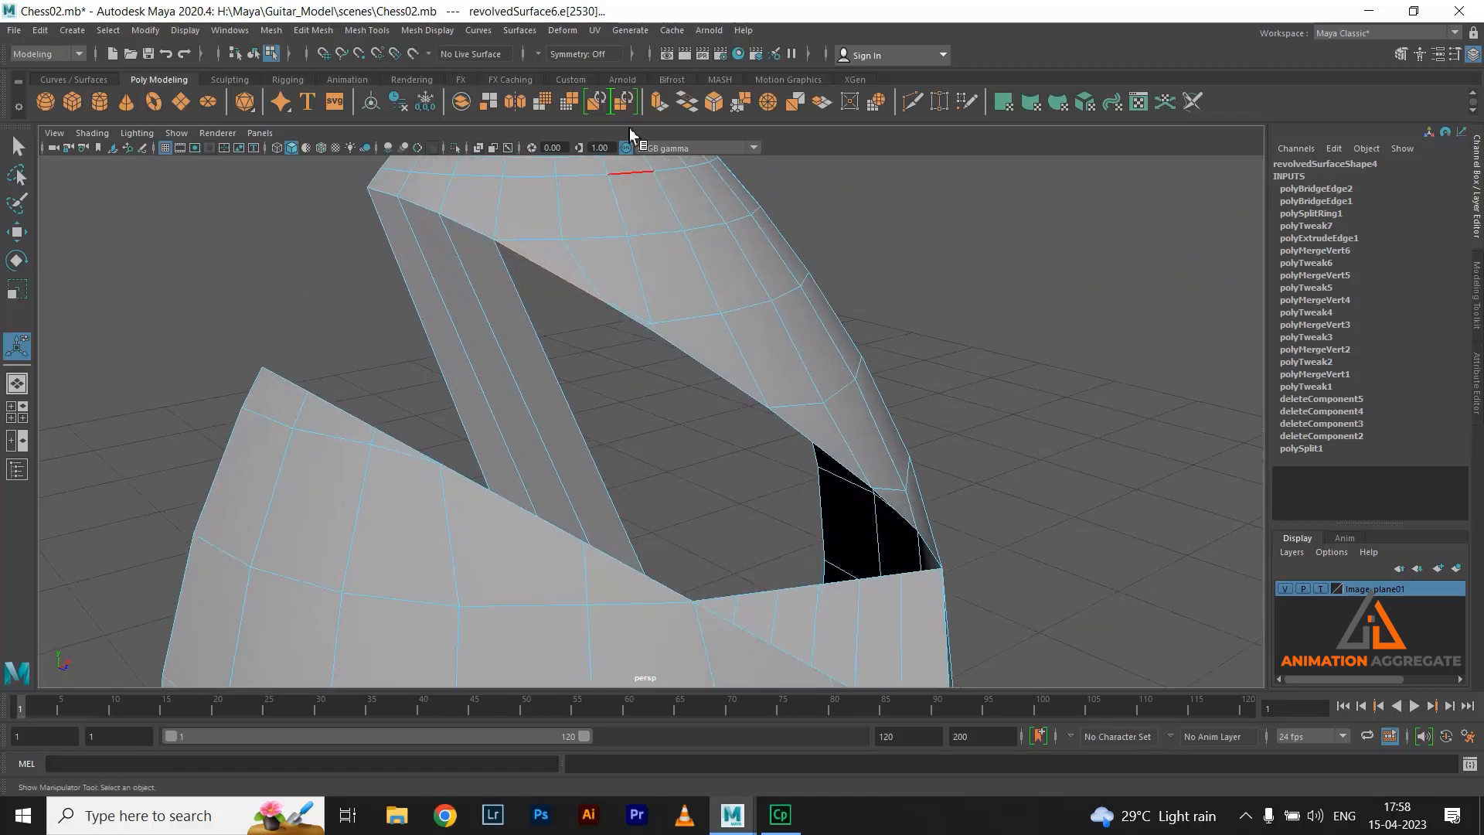
pyautogui.click(685, 107)
# Bridge the fifth, sixth and seventh upper rim edges, each to its matching edge on the strip's border
pyautogui.click(627, 325)
pyautogui.keyDown('alt'); pyautogui.moveTo(788, 497); pyautogui.dragTo(723, 557); pyautogui.keyUp('alt')
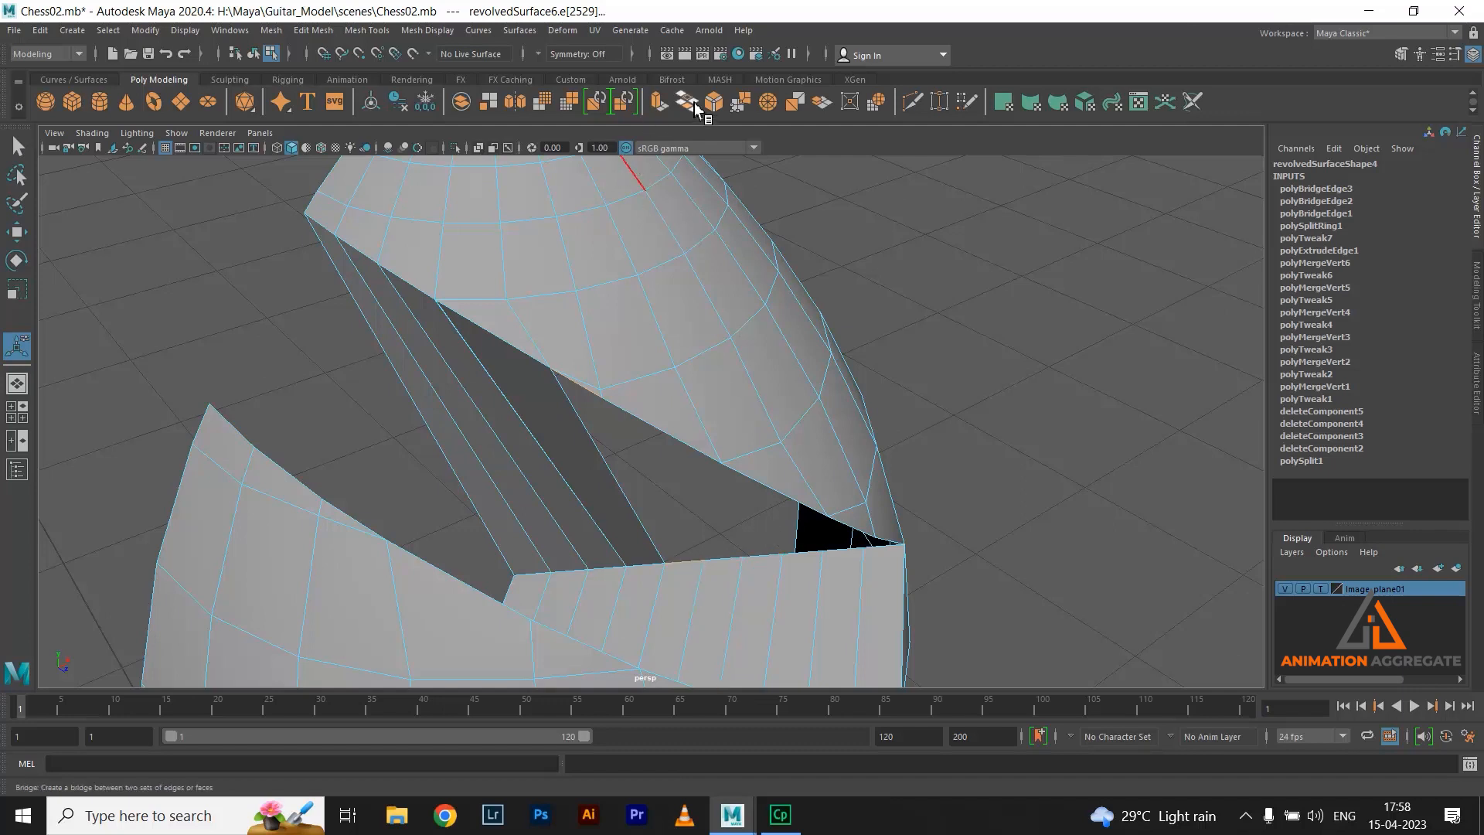
pyautogui.click(694, 106)
pyautogui.click(723, 559)
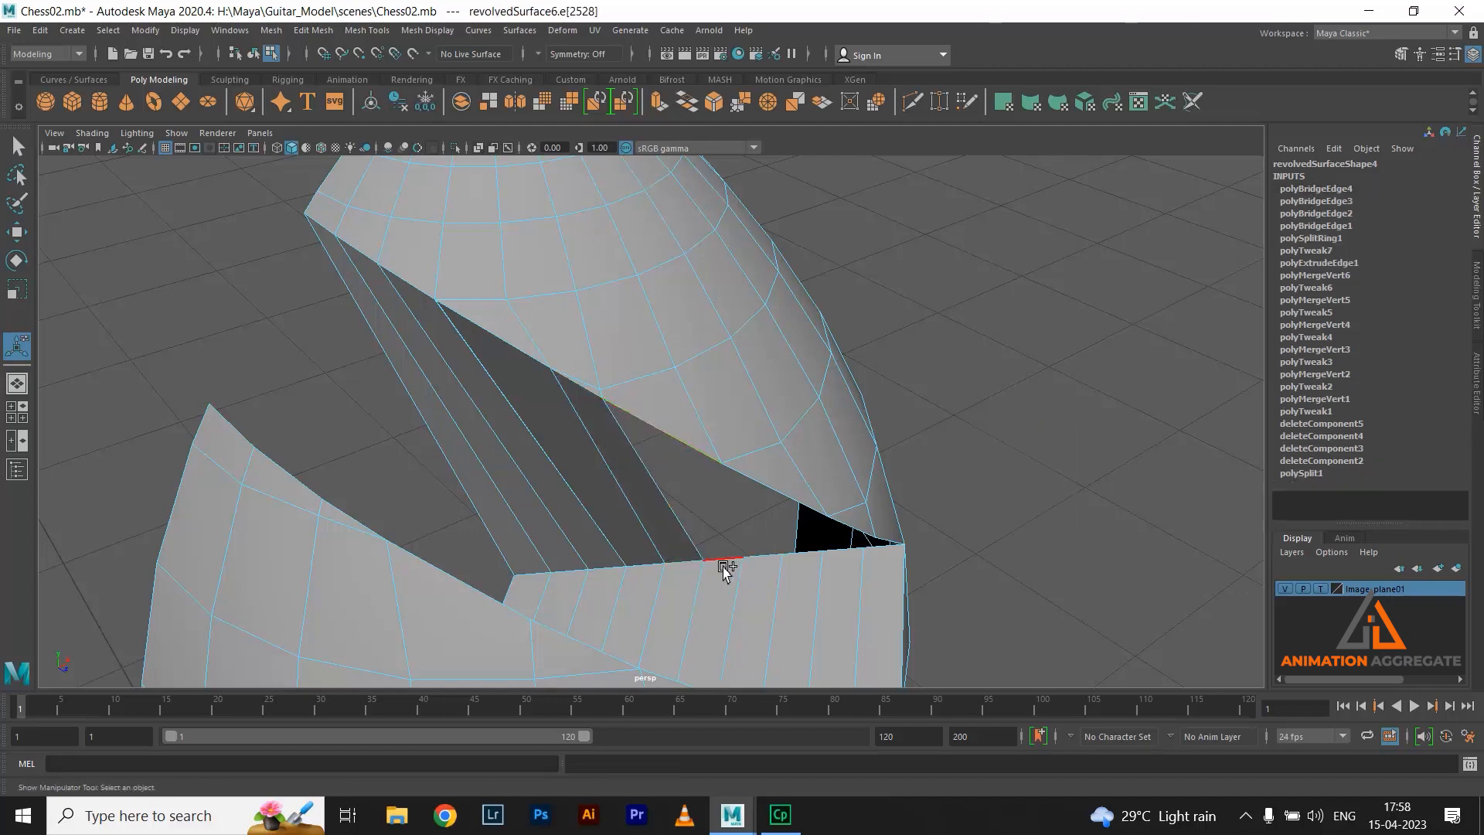
pyautogui.click(685, 101)
pyautogui.click(776, 537)
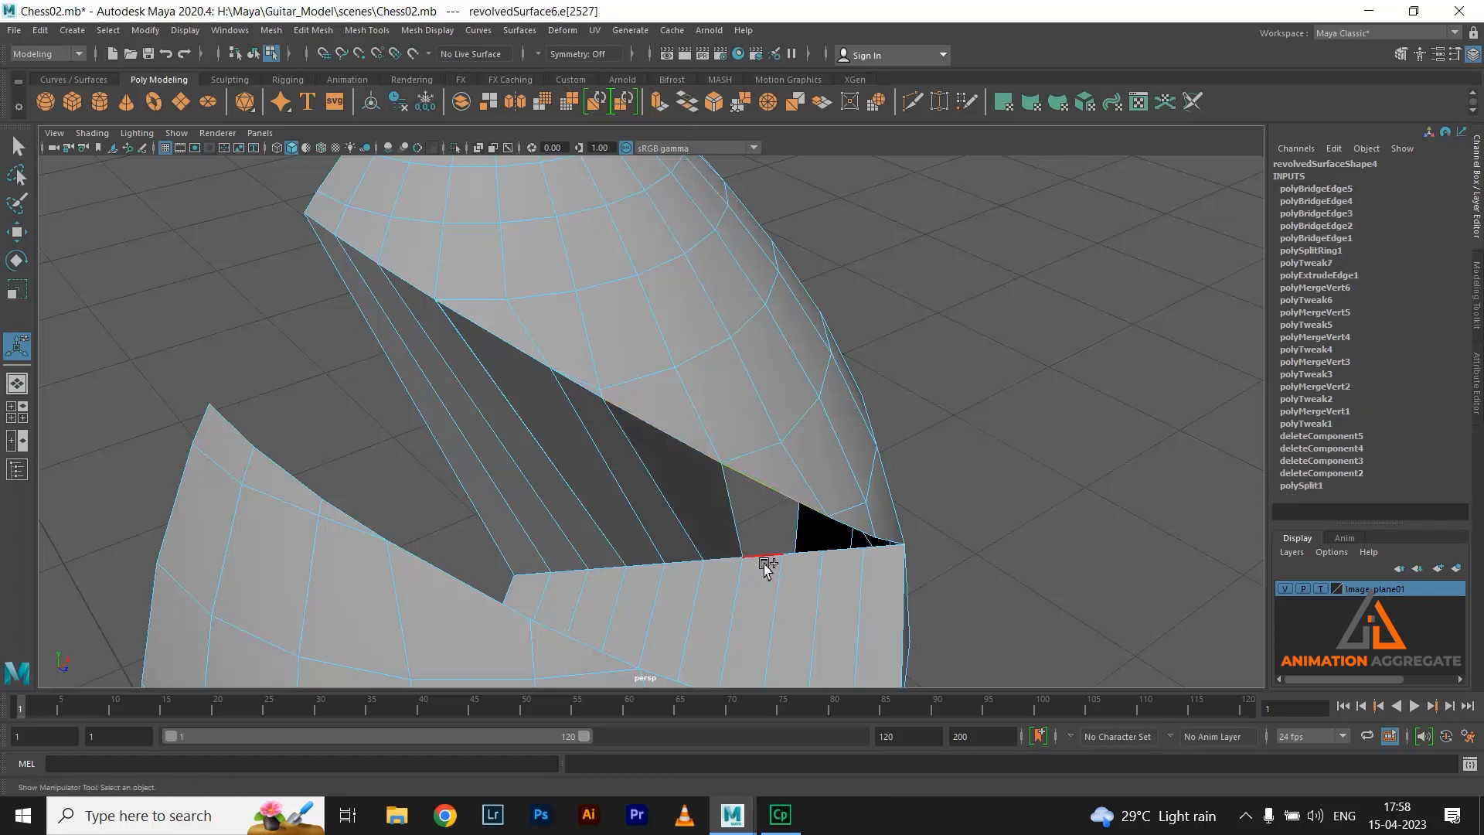
pyautogui.click(686, 101)
# Bridge the eighth upper rim edge near the notch's closed end to the matching strip edge
pyautogui.keyDown('alt'); pyautogui.moveTo(862, 572); pyautogui.dragTo(849, 519); pyautogui.keyUp('alt')
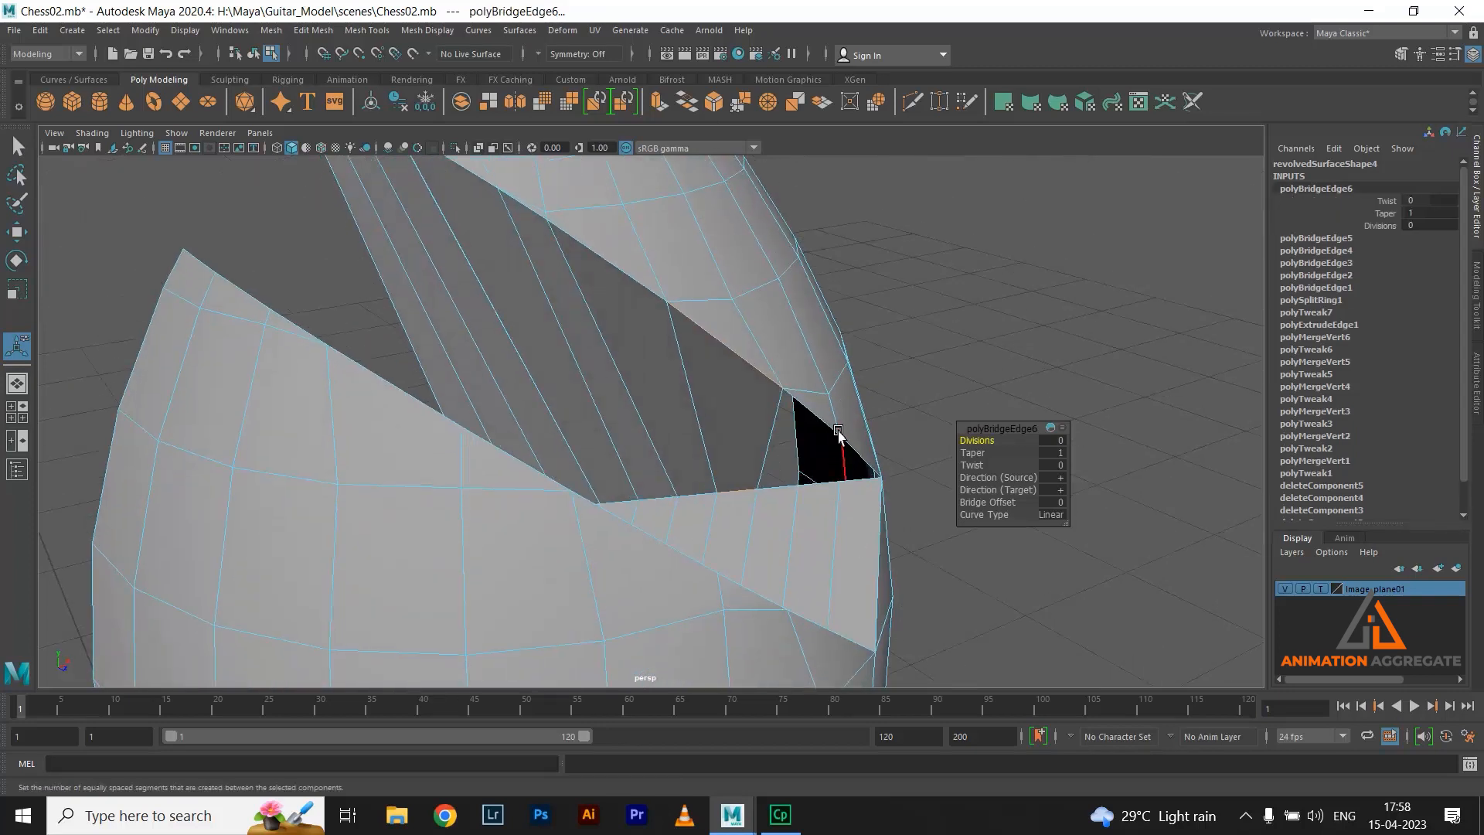
pyautogui.click(829, 487)
pyautogui.keyDown('shift'); pyautogui.click(885, 540); pyautogui.keyUp('shift')
pyautogui.moveTo(885, 540)
pyautogui.keyDown('alt'); pyautogui.mouseDown()
pyautogui.moveTo(871, 536)
pyautogui.moveTo(889, 557)
pyautogui.mouseUp(); pyautogui.keyUp('alt')
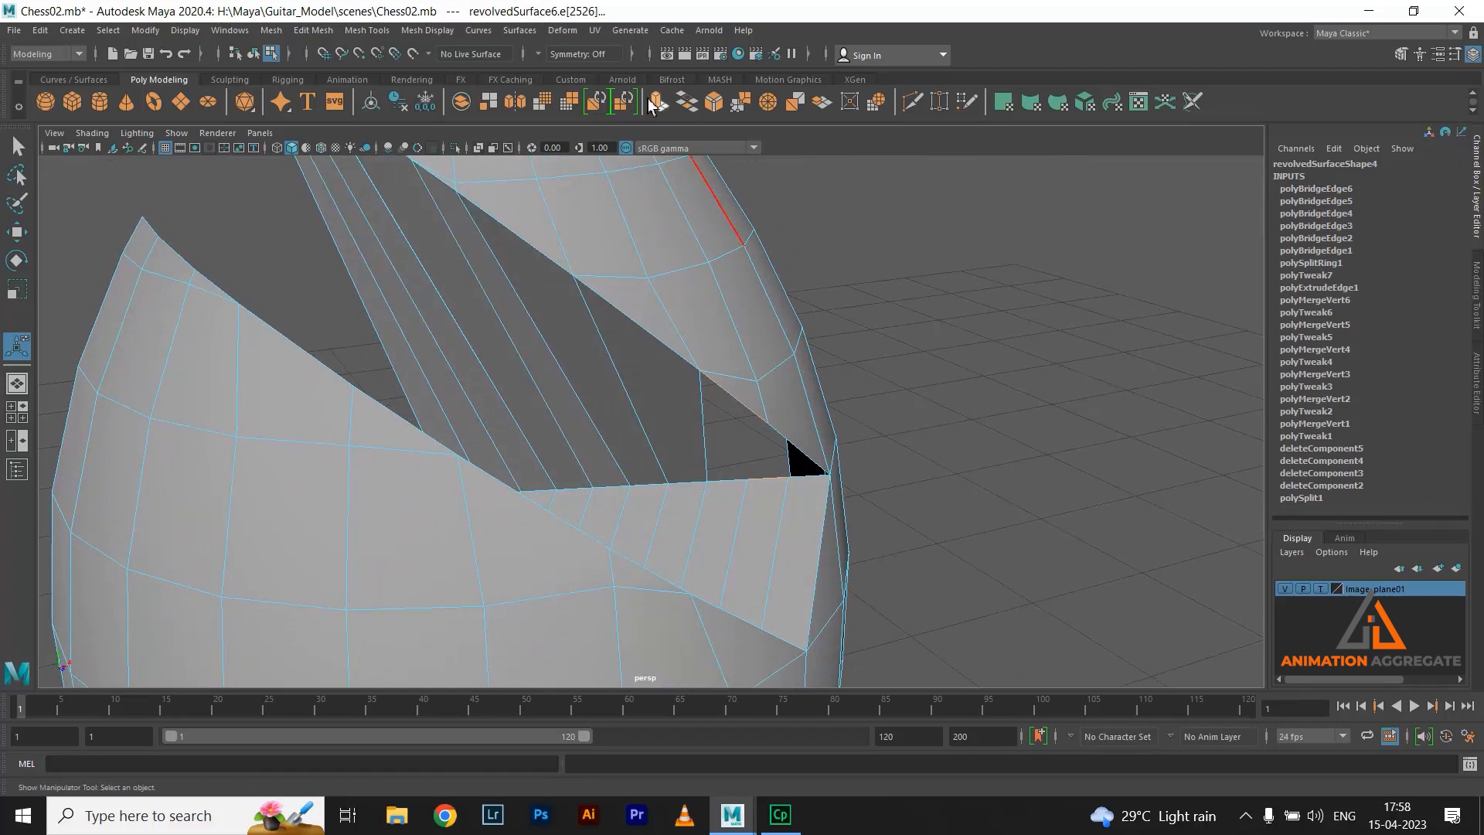
pyautogui.click(687, 117)
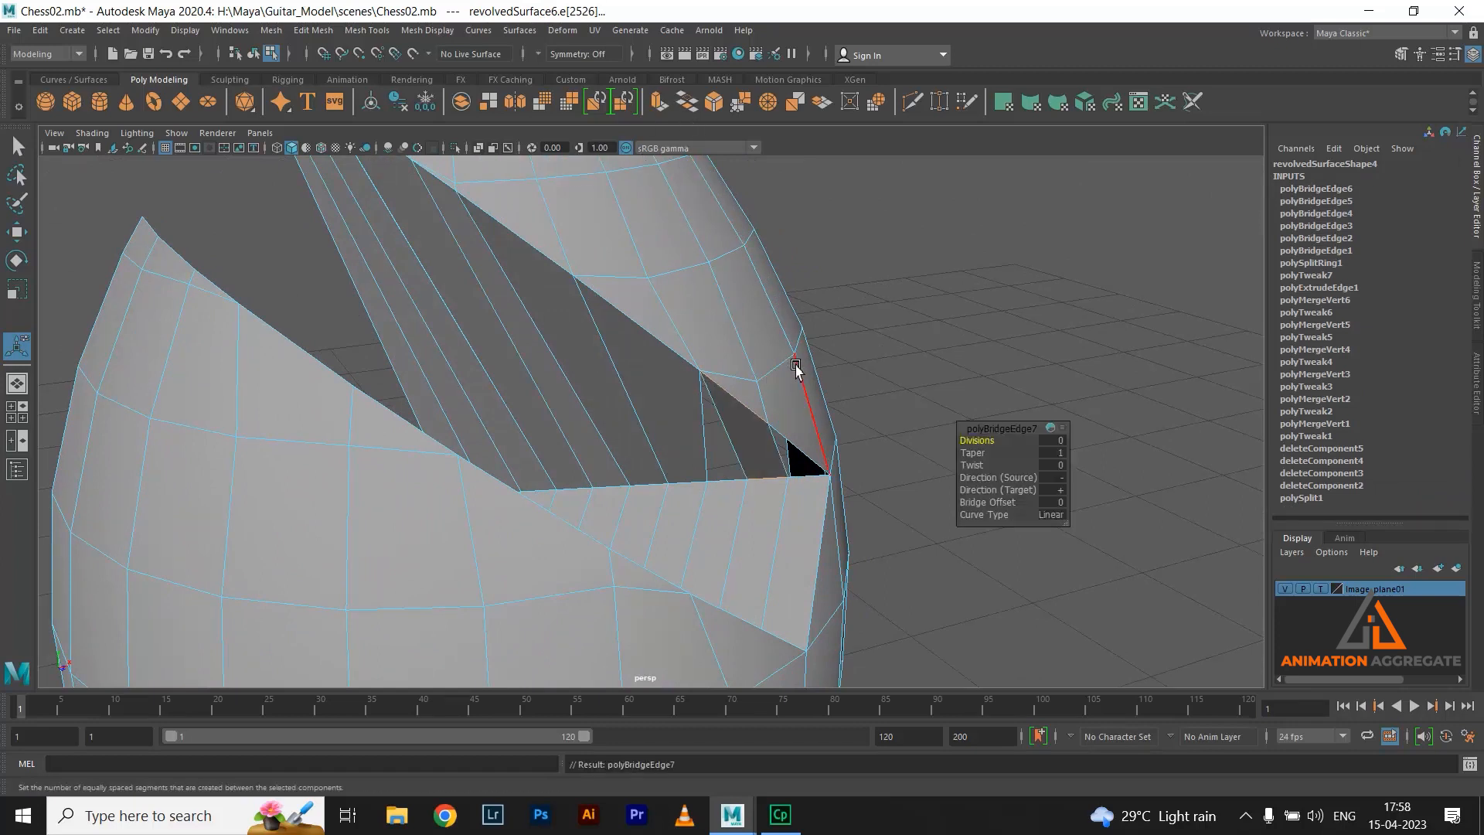
# Undo the last bridge between the upper rim and the strip near the notch's closed end
pyautogui.keyDown('alt'); pyautogui.moveTo(817, 421); pyautogui.dragTo(817, 354, button='right'); pyautogui.keyUp('alt')
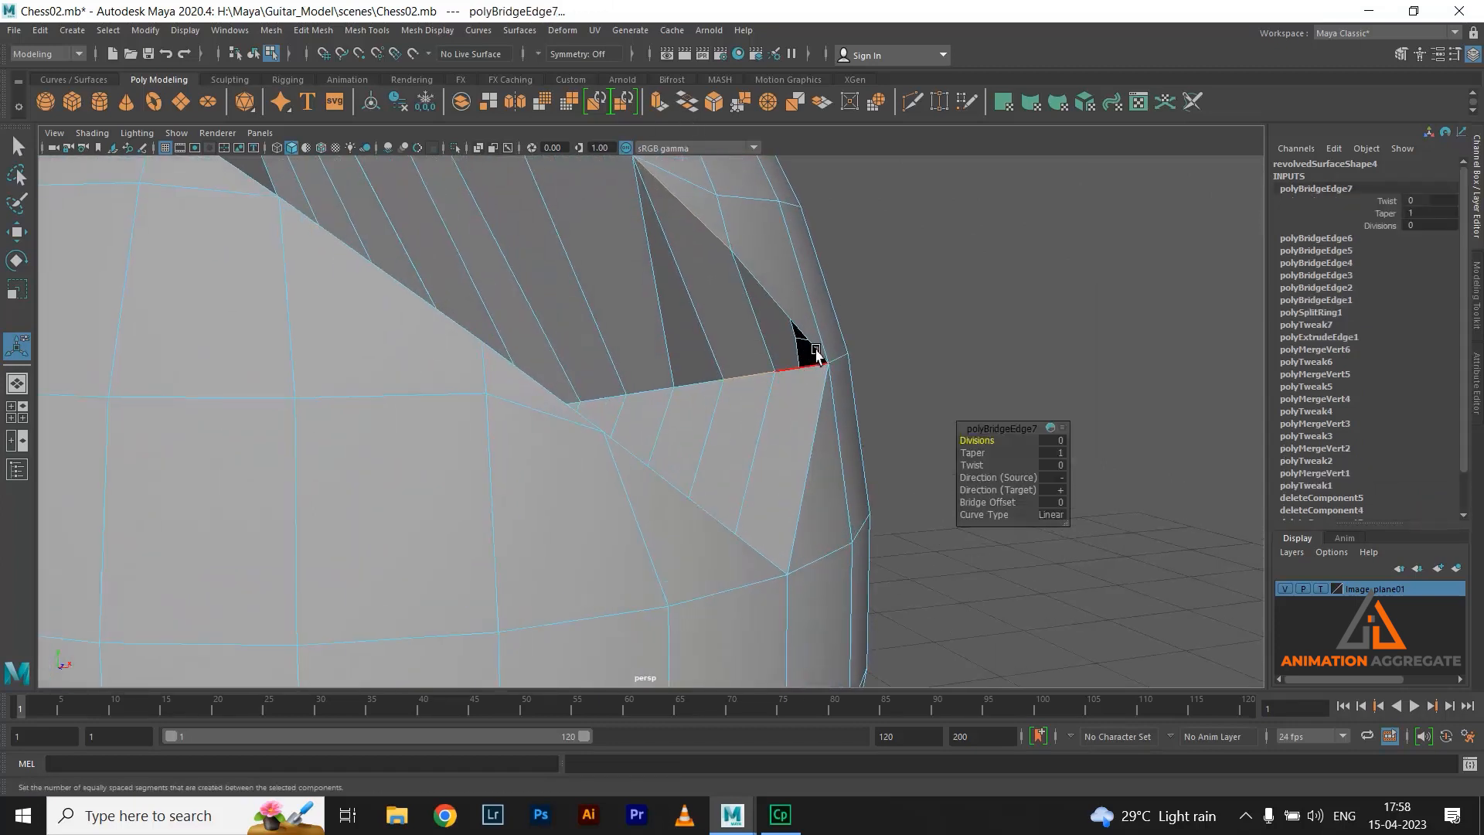
pyautogui.click(799, 356)
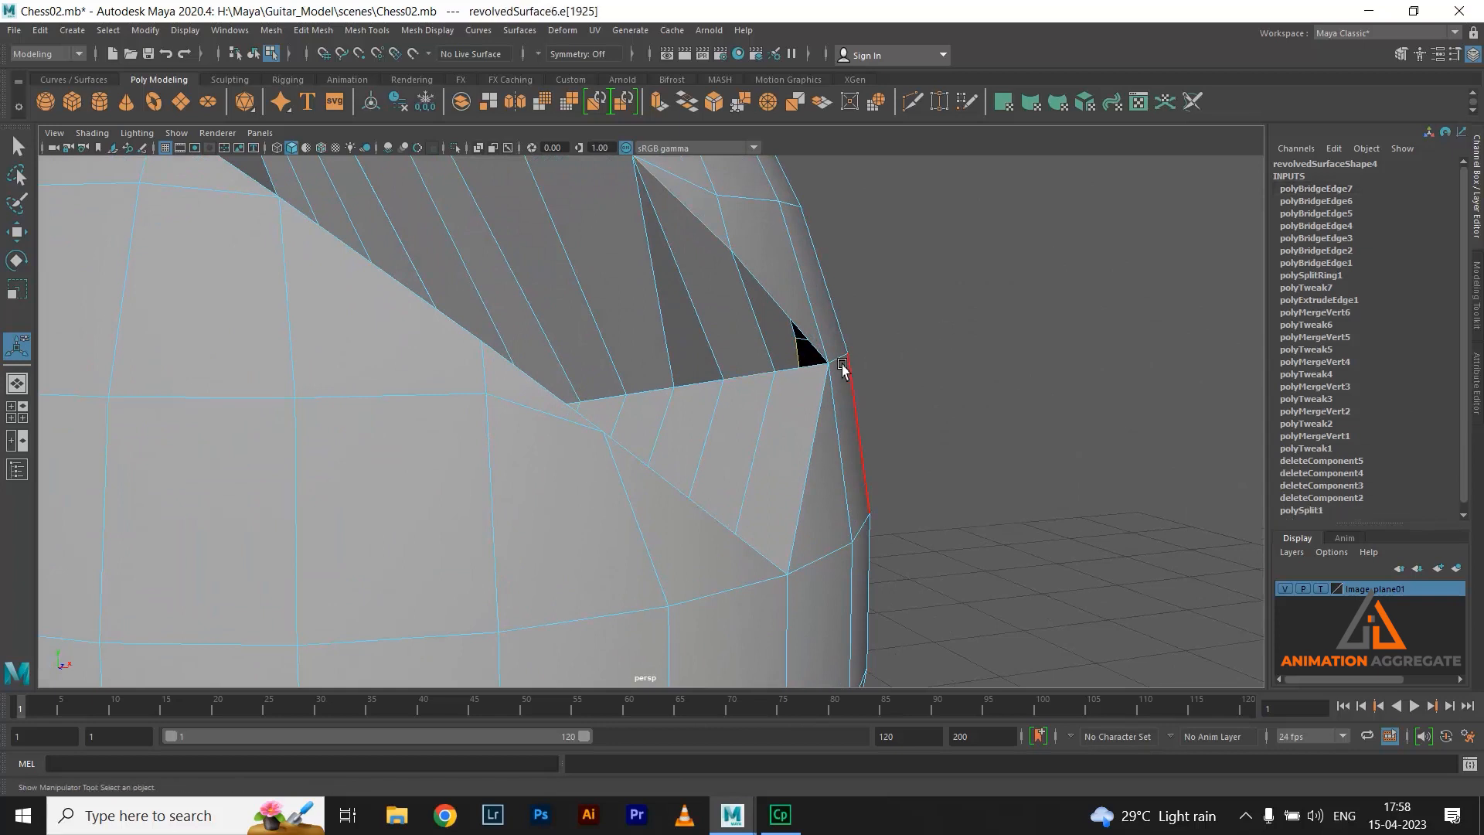
pyautogui.keyDown('alt'); pyautogui.moveTo(929, 211); pyautogui.dragTo(1011, 384, button='right'); pyautogui.keyUp('alt')
pyautogui.keyDown('alt'); pyautogui.moveTo(985, 274); pyautogui.dragTo(973, 302, button='middle'); pyautogui.keyUp('alt')
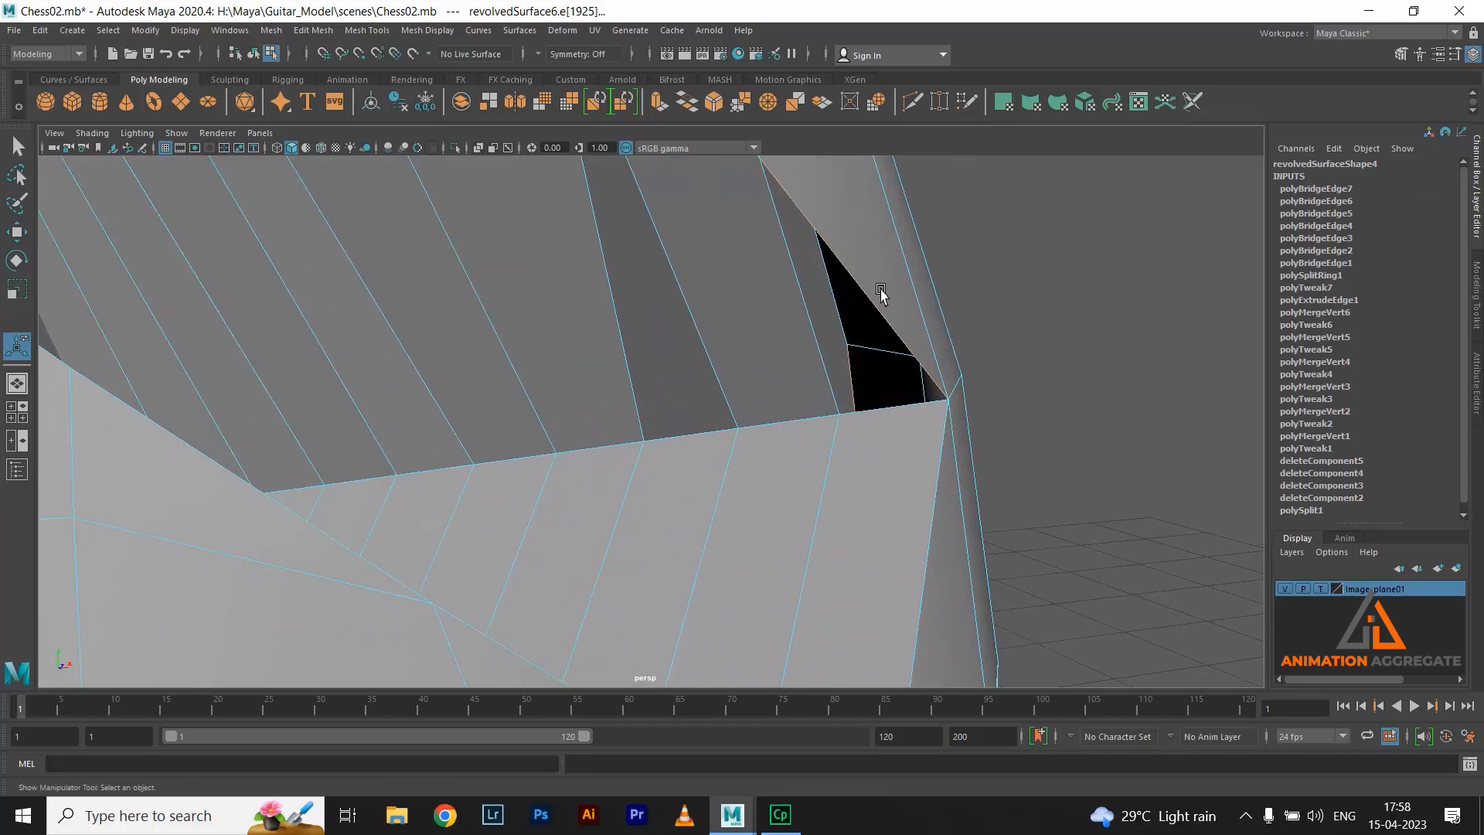
pyautogui.keyDown('alt'); pyautogui.moveTo(881, 292); pyautogui.dragTo(883, 313); pyautogui.keyUp('alt')
pyautogui.hotkey('ctrl', 'z')
pyautogui.keyDown('alt'); pyautogui.moveTo(821, 463); pyautogui.dragTo(961, 463); pyautogui.keyUp('alt')
pyautogui.keyDown('alt'); pyautogui.moveTo(765, 358); pyautogui.dragTo(745, 431, button='right'); pyautogui.keyUp('alt')
pyautogui.keyDown('alt'); pyautogui.moveTo(745, 430); pyautogui.dragTo(717, 356); pyautogui.keyUp('alt')
pyautogui.keyDown('alt'); pyautogui.moveTo(717, 356); pyautogui.dragTo(725, 416, button='middle'); pyautogui.keyUp('alt')
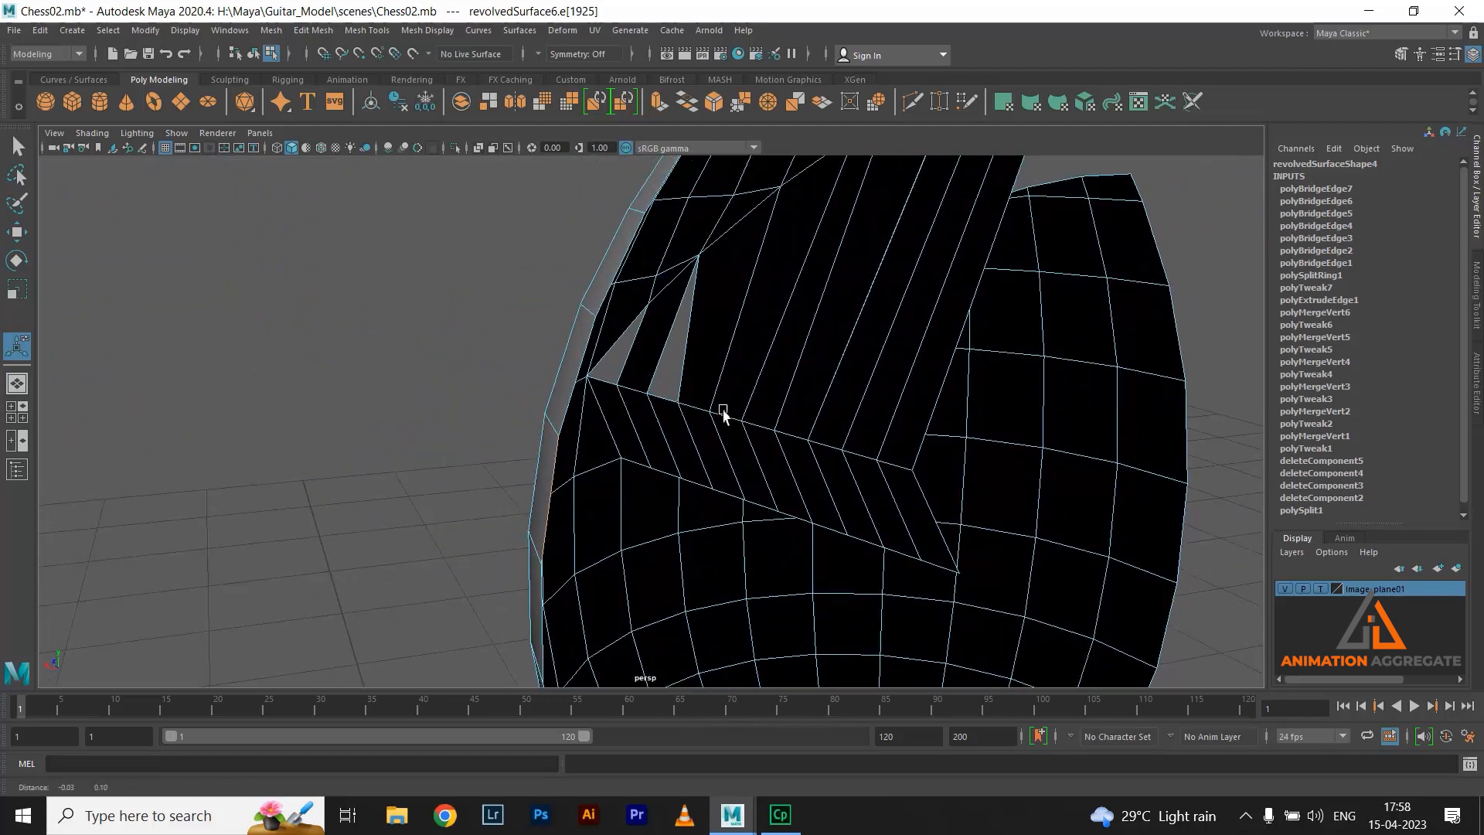
pyautogui.hotkey('ctrl', 'z')
# Bridge the last two upper rim edges at the notch's closed end, one pair at a time, to the matching strip edges
pyautogui.click(668, 401)
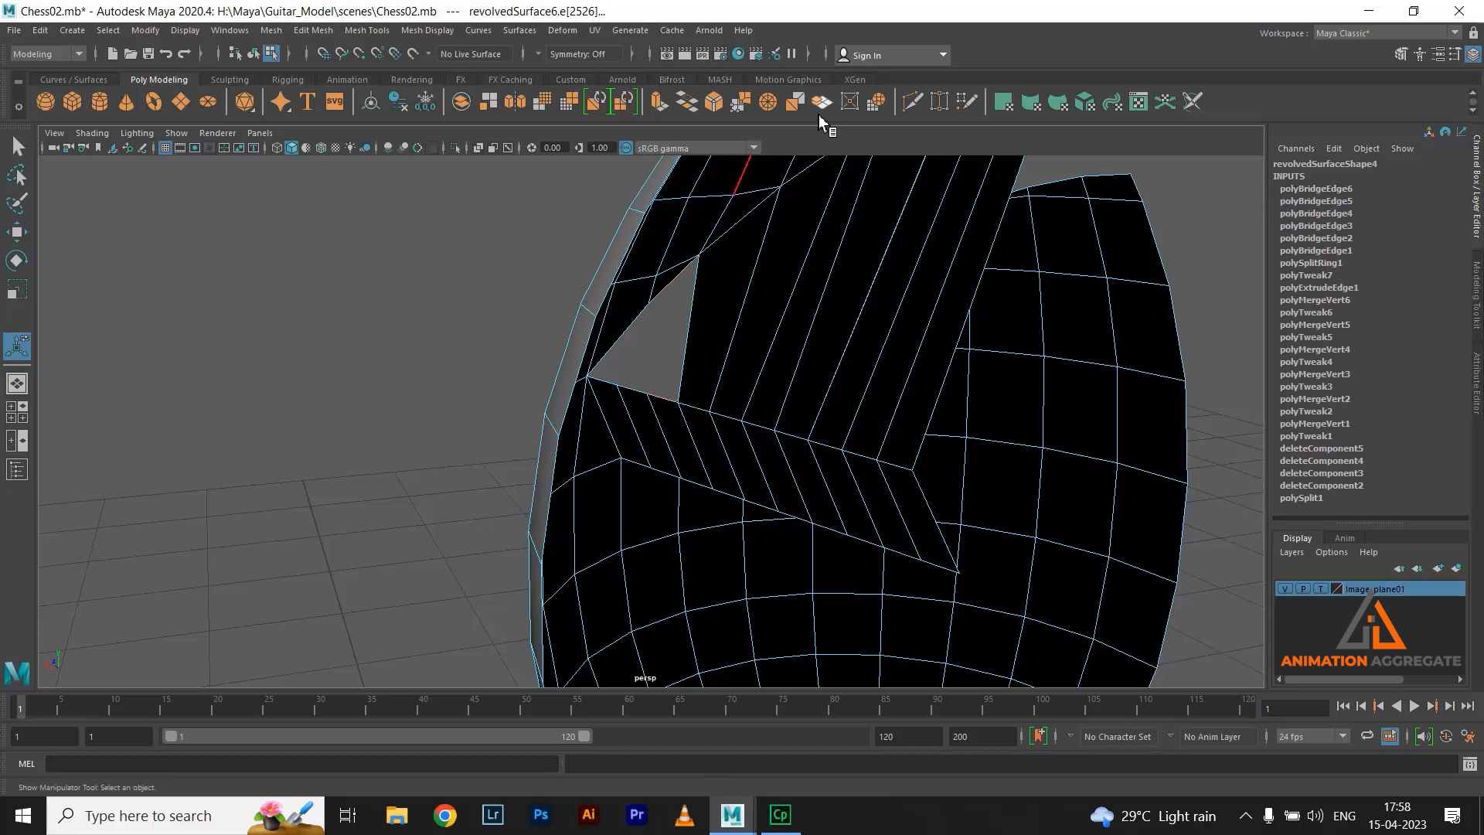
pyautogui.click(687, 101)
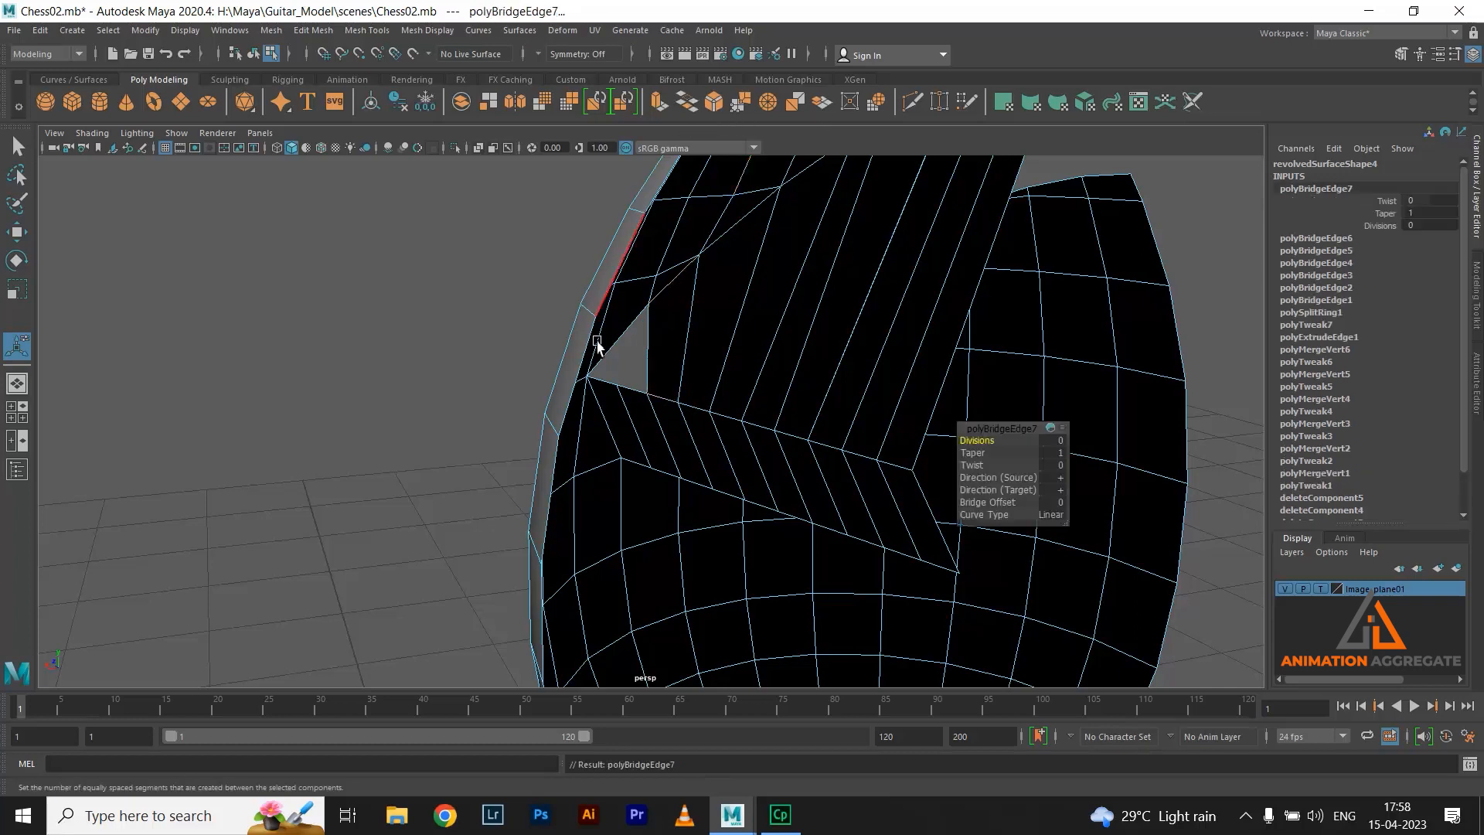
pyautogui.click(629, 324)
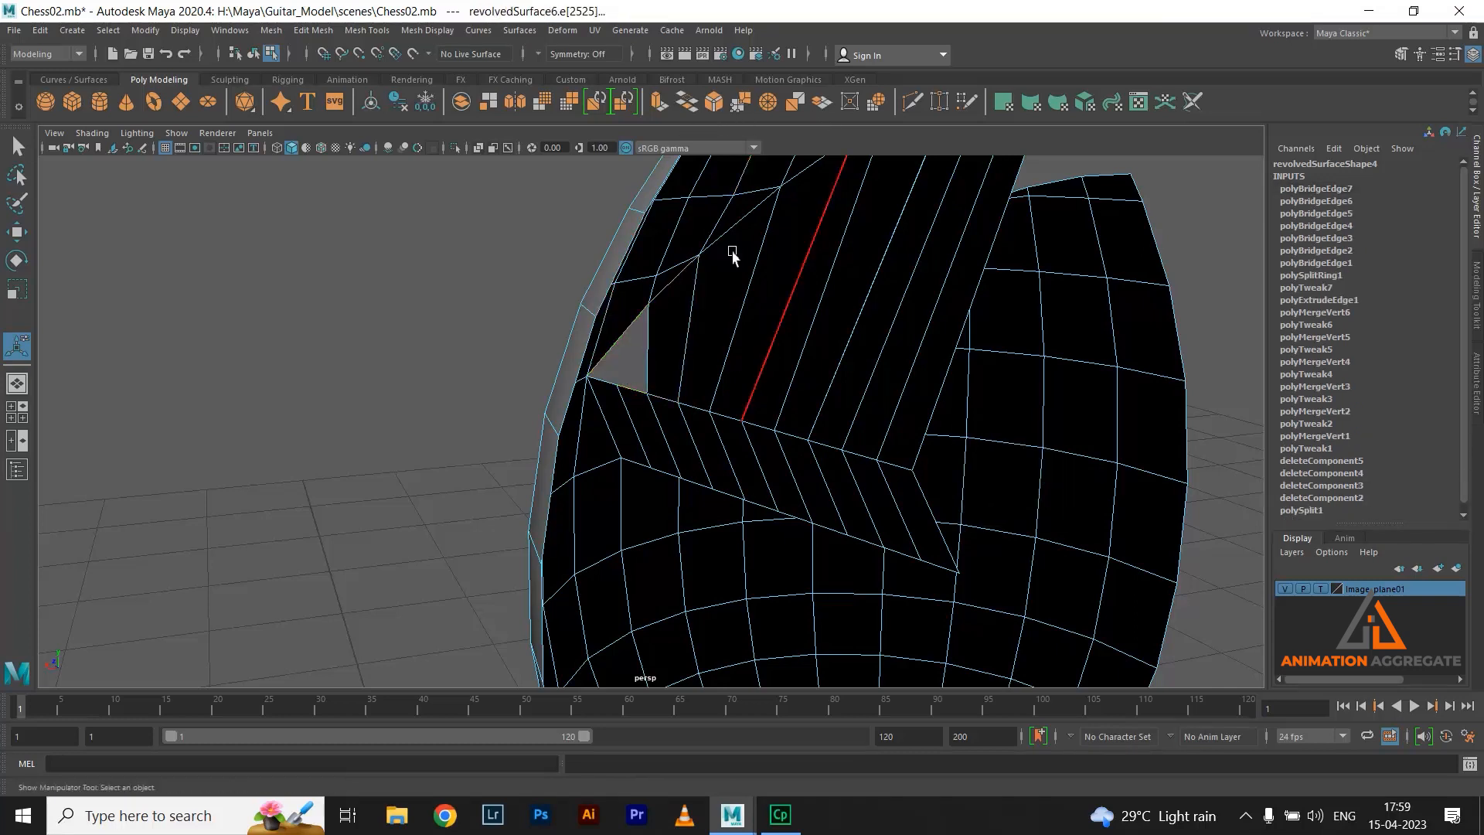
pyautogui.click(687, 101)
# Turn on two-sided lighting for the perspective view of the bishop half
pyautogui.keyDown('alt'); pyautogui.moveTo(930, 323); pyautogui.dragTo(335, 450); pyautogui.keyUp('alt')
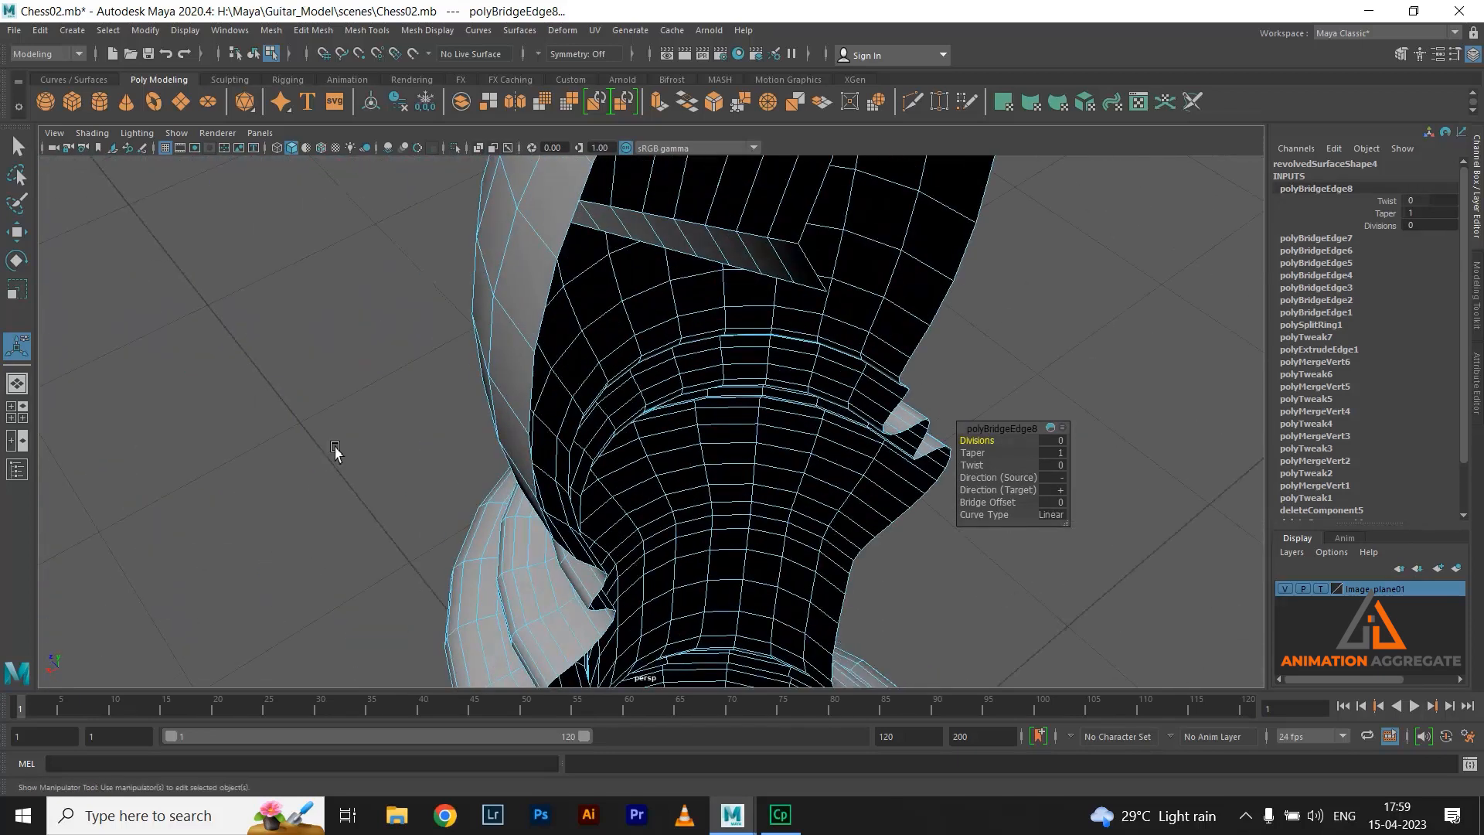
pyautogui.keyDown('alt'); pyautogui.moveTo(334, 450); pyautogui.dragTo(656, 387, button='right'); pyautogui.keyUp('alt')
pyautogui.keyDown('alt'); pyautogui.moveTo(656, 387); pyautogui.dragTo(628, 475); pyautogui.keyUp('alt')
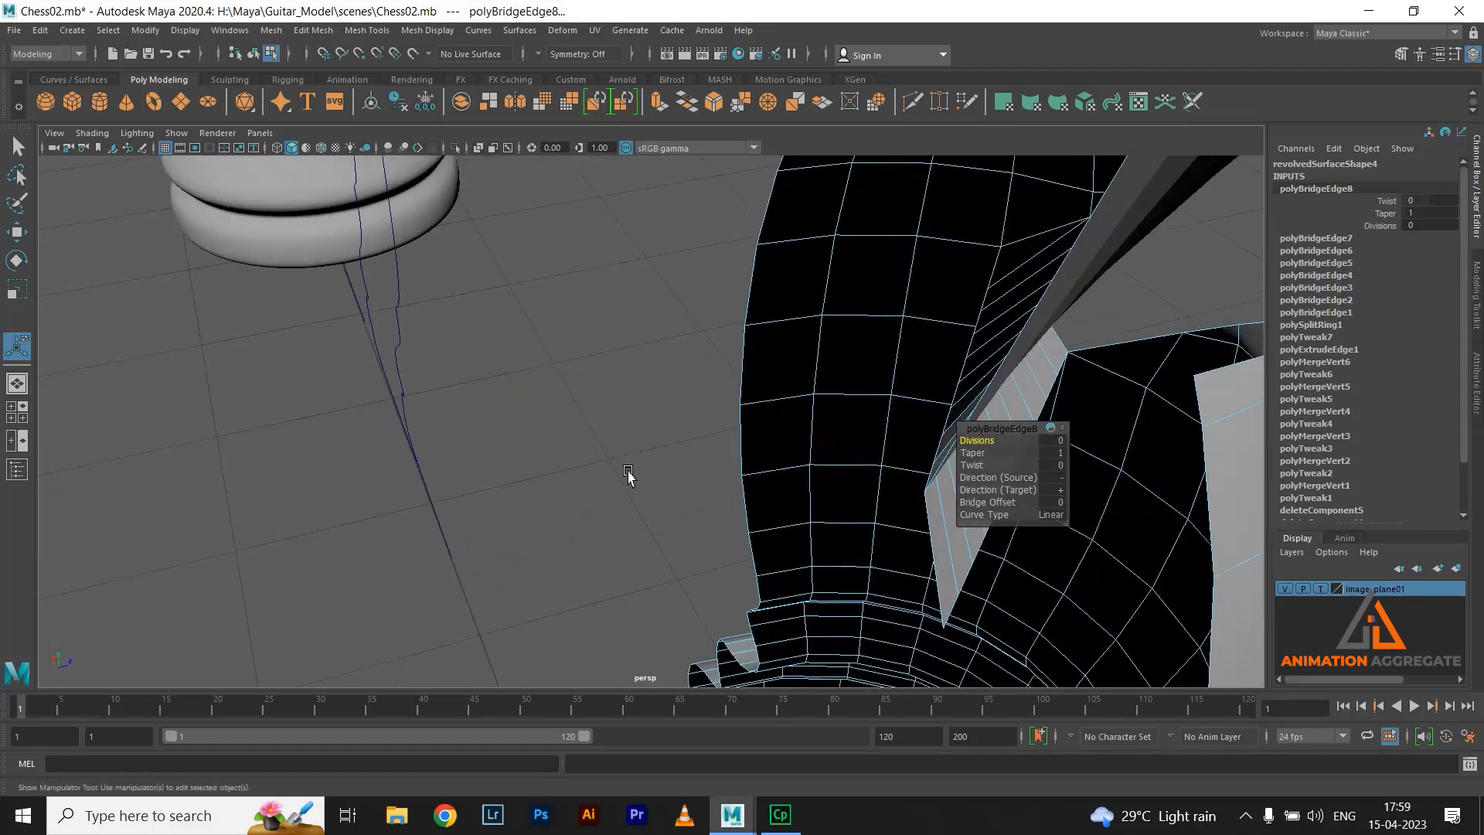
pyautogui.click(138, 133)
pyautogui.click(223, 239)
pyautogui.keyDown('alt'); pyautogui.moveTo(660, 427); pyautogui.dragTo(732, 374); pyautogui.keyUp('alt')
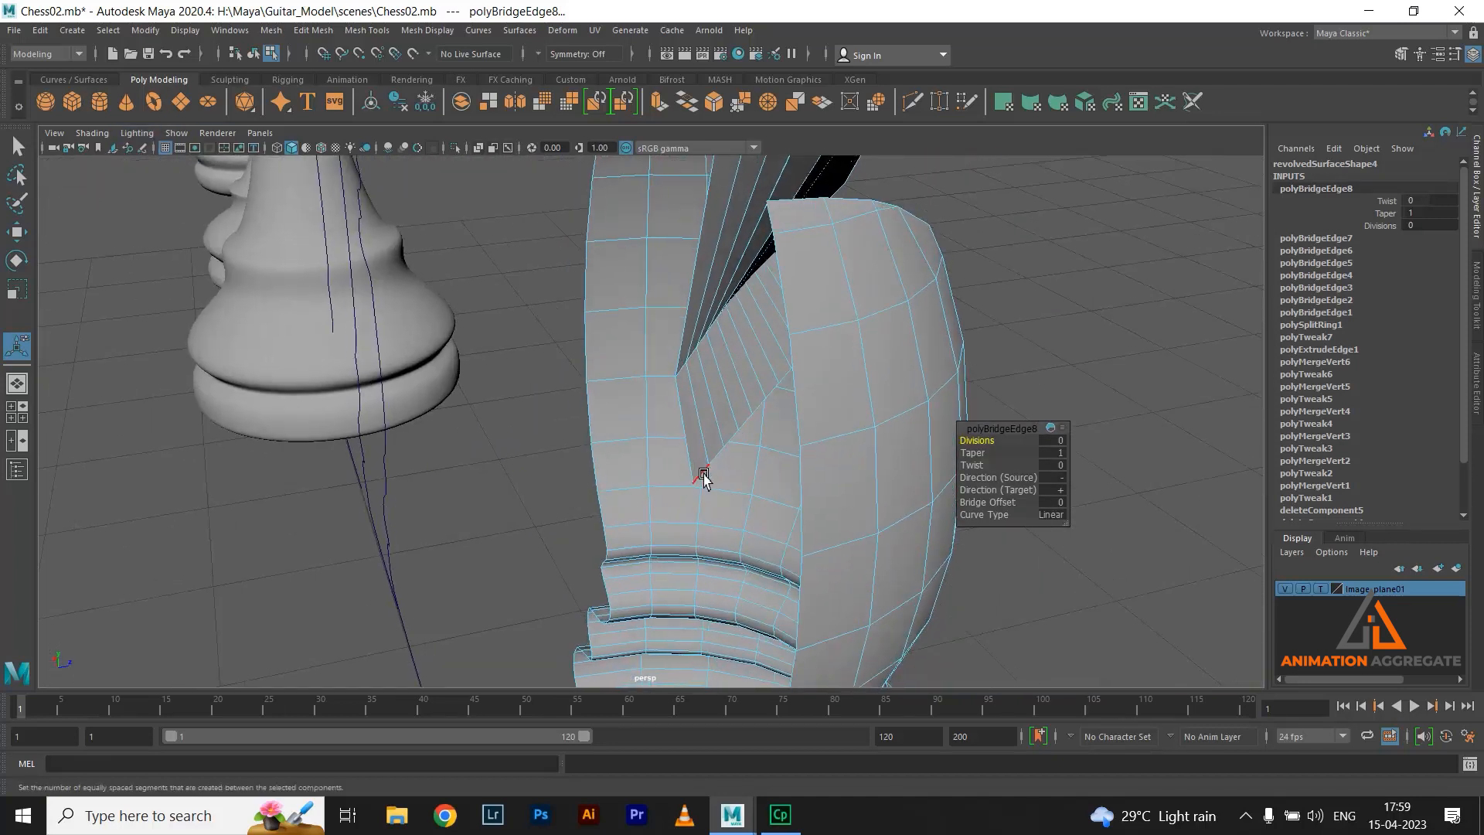
# Bridge the lower rim edges nearest the notch's open side to the matching strip edges in two successive bridges
pyautogui.click(704, 477)
pyautogui.keyDown('alt'); pyautogui.moveTo(802, 340); pyautogui.dragTo(779, 304); pyautogui.keyUp('alt')
pyautogui.click(745, 352)
pyautogui.keyDown('shift'); pyautogui.click(793, 336); pyautogui.keyUp('shift')
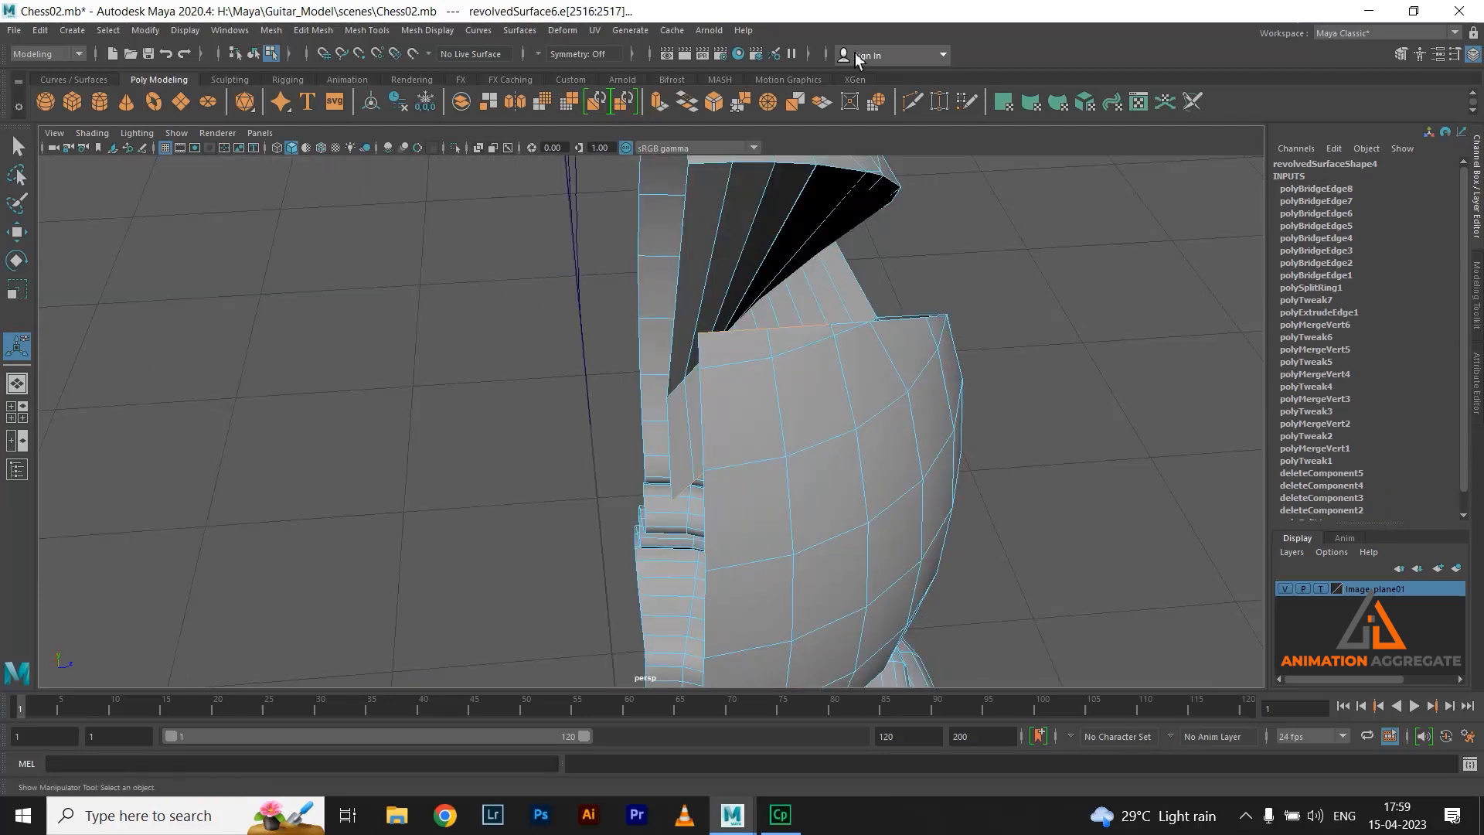
pyautogui.click(686, 106)
pyautogui.keyDown('alt'); pyautogui.moveTo(755, 448); pyautogui.dragTo(501, 527); pyautogui.keyUp('alt')
pyautogui.click(763, 442)
pyautogui.keyDown('alt'); pyautogui.moveTo(782, 430); pyautogui.dragTo(724, 572); pyautogui.keyUp('alt')
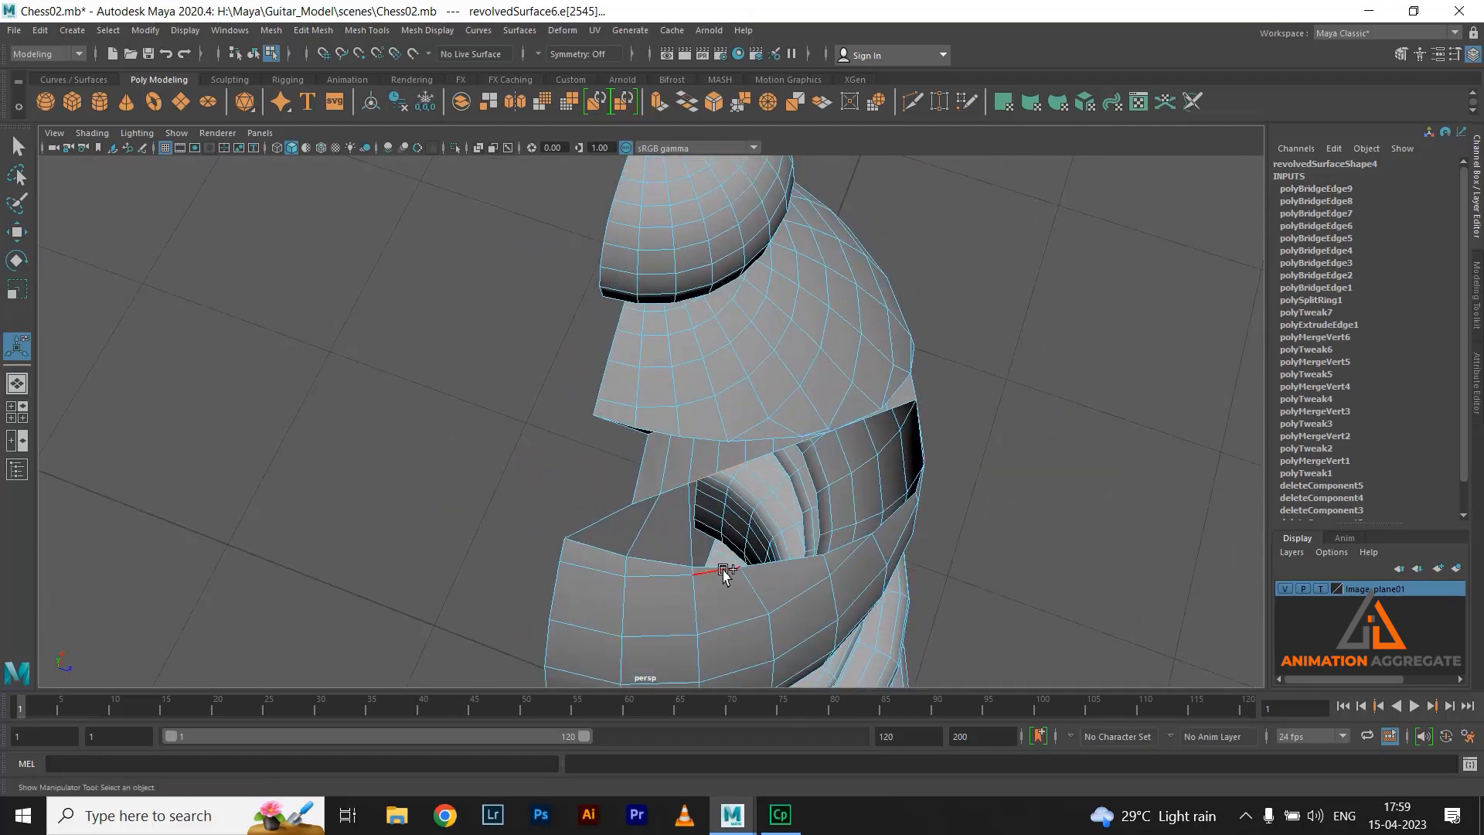
pyautogui.press('g')
# Bridge the remaining lower rim edges toward the notch's closed end to the strip with two more bridges
pyautogui.keyDown('alt'); pyautogui.moveTo(980, 545); pyautogui.dragTo(917, 540); pyautogui.keyUp('alt')
pyautogui.click(727, 593)
pyautogui.keyDown('shift'); pyautogui.click(789, 597); pyautogui.keyUp('shift')
pyautogui.keyDown('alt'); pyautogui.moveTo(778, 573); pyautogui.dragTo(711, 537); pyautogui.keyUp('alt')
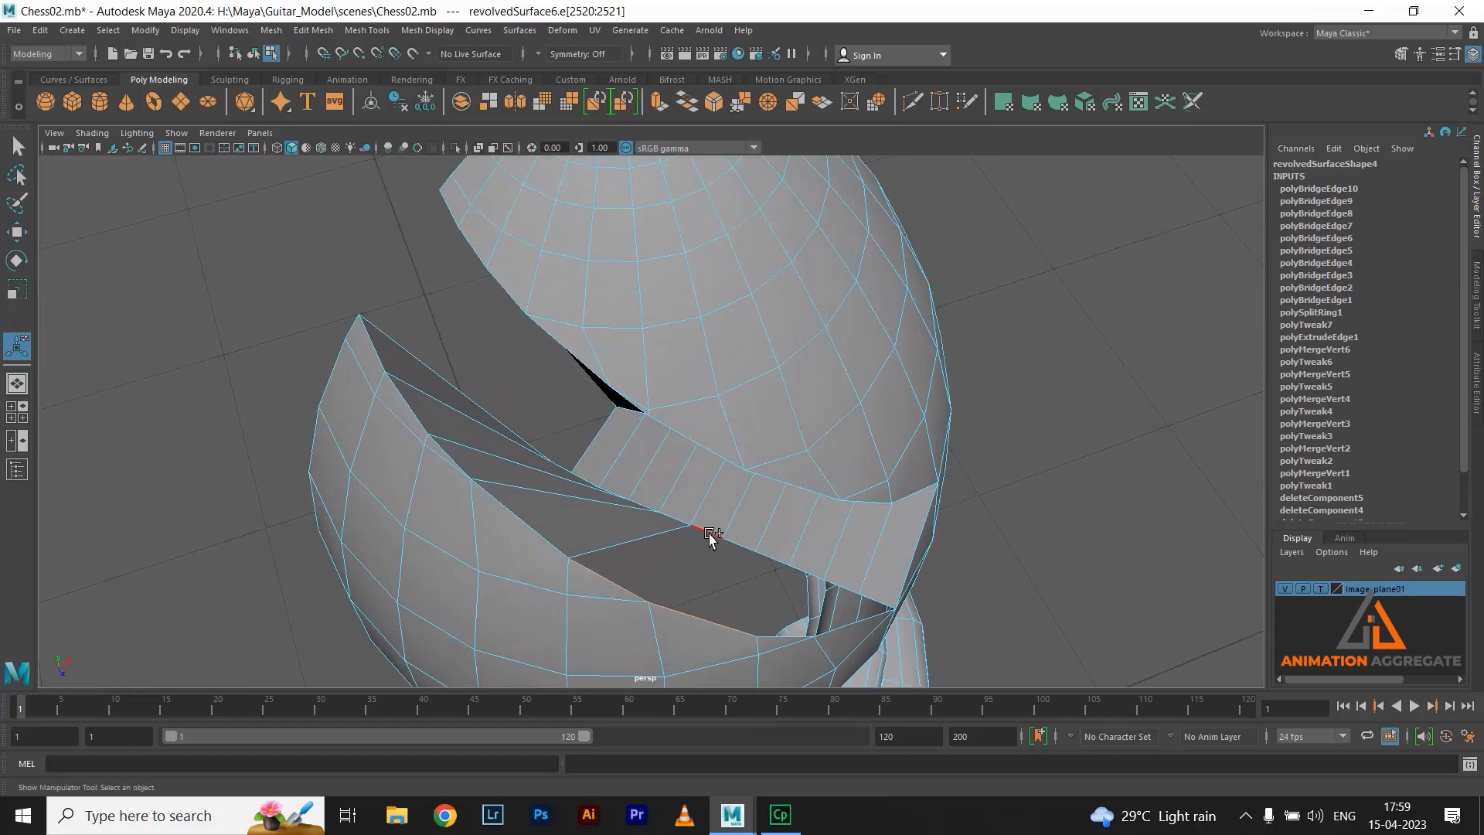
pyautogui.click(688, 101)
pyautogui.click(804, 588)
pyautogui.keyDown('alt'); pyautogui.moveTo(805, 583); pyautogui.dragTo(733, 307); pyautogui.keyUp('alt')
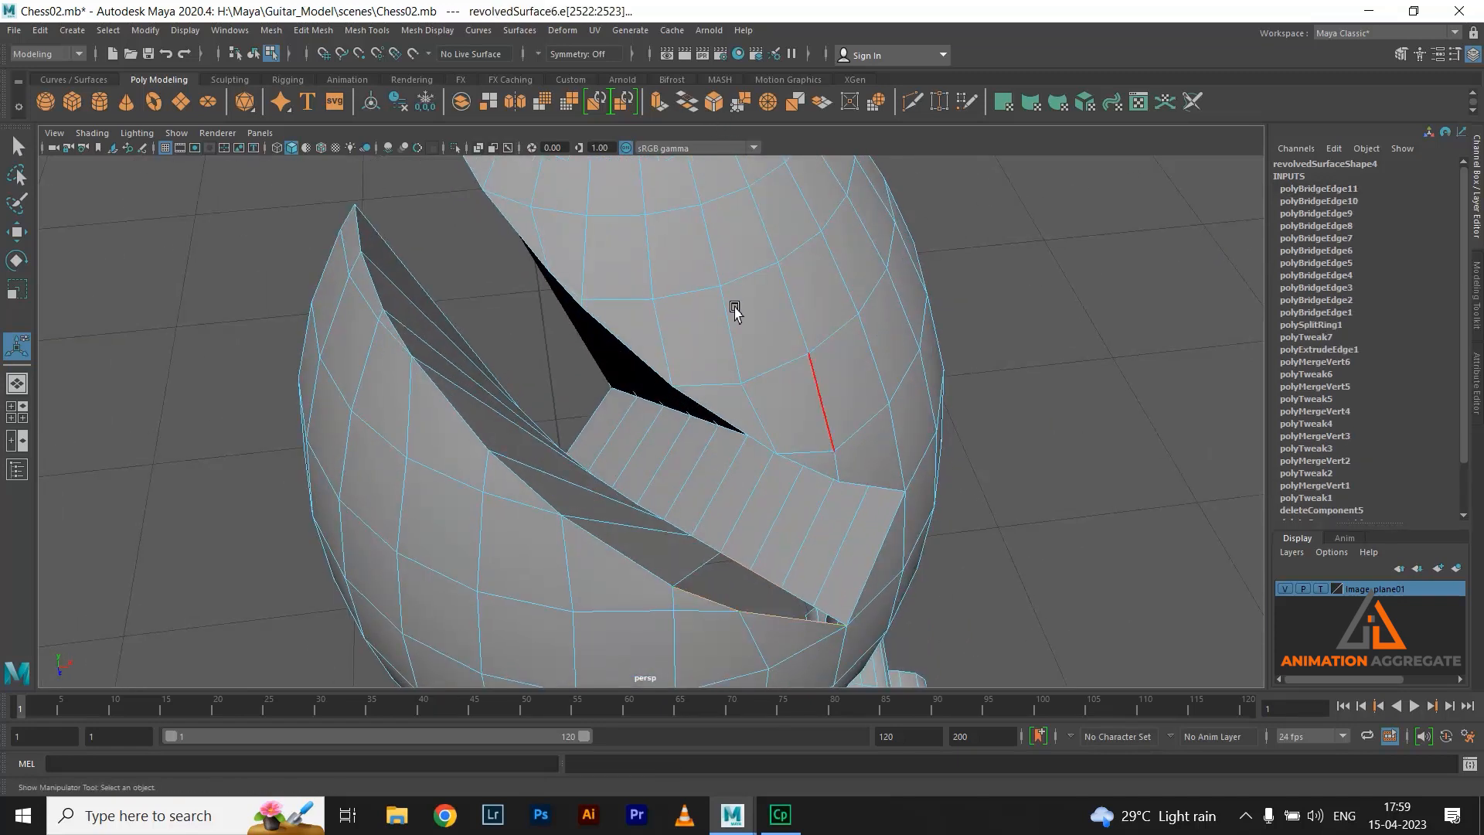
pyautogui.click(687, 102)
# Switch the bishop half to vertex selection around the notch's closed end
pyautogui.moveTo(773, 503)
pyautogui.keyDown('alt'); pyautogui.mouseDown()
pyautogui.moveTo(835, 585)
pyautogui.moveTo(756, 499)
pyautogui.mouseUp(); pyautogui.keyUp('alt')
pyautogui.scroll(5, 835, 585)
pyautogui.moveTo(625, 338); pyautogui.dragTo(627, 340, button='right')
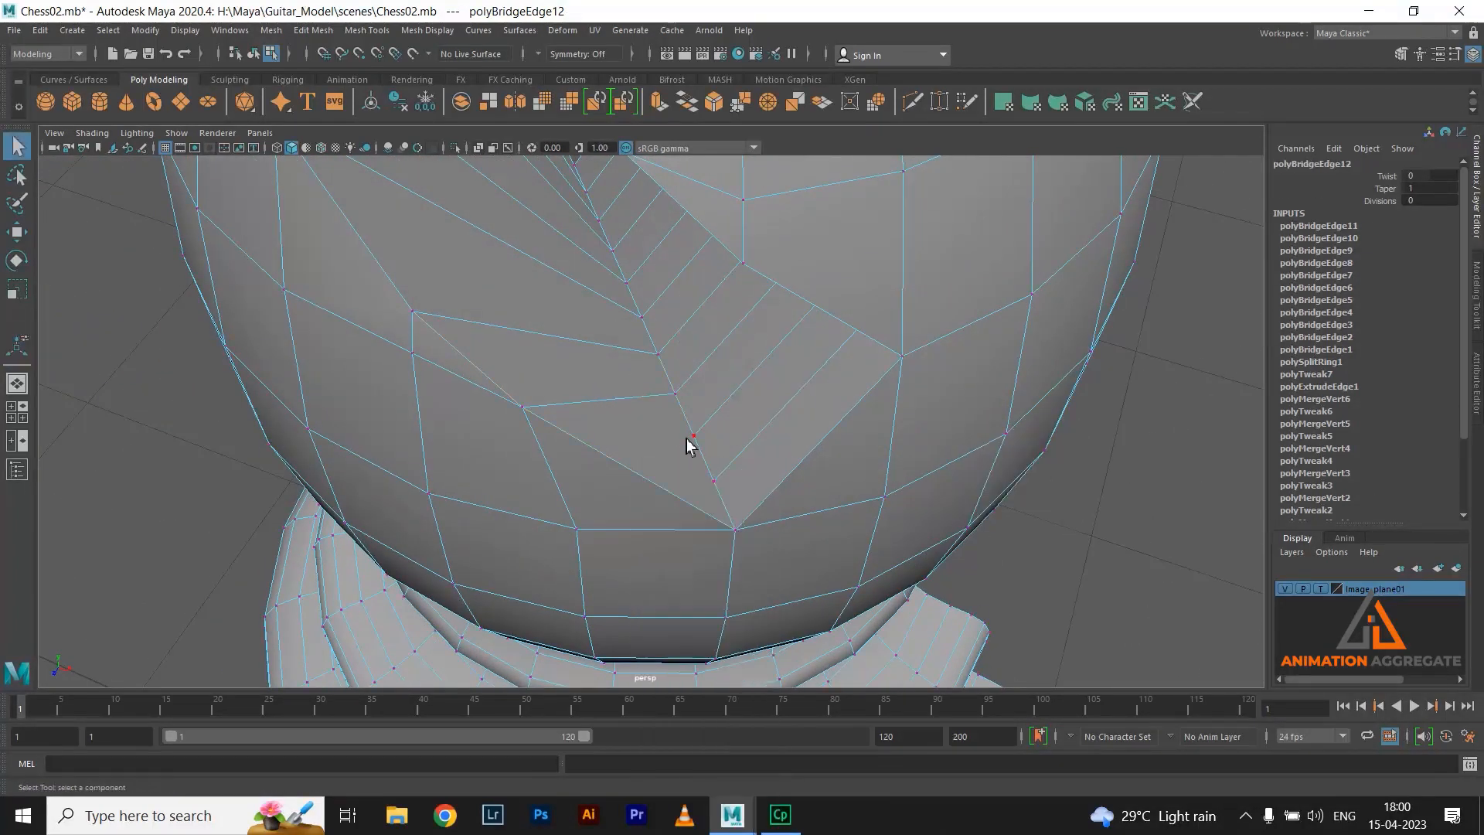
pyautogui.click(693, 436)
pyautogui.press('w')
pyautogui.moveTo(699, 444); pyautogui.dragTo(770, 498)
pyautogui.hotkey('ctrl', 'z')
pyautogui.hotkey('ctrl', 'z')
# Weld the strip's last border vertex to the neighbouring corner vertex at the notch's closed end
pyautogui.click(714, 483)
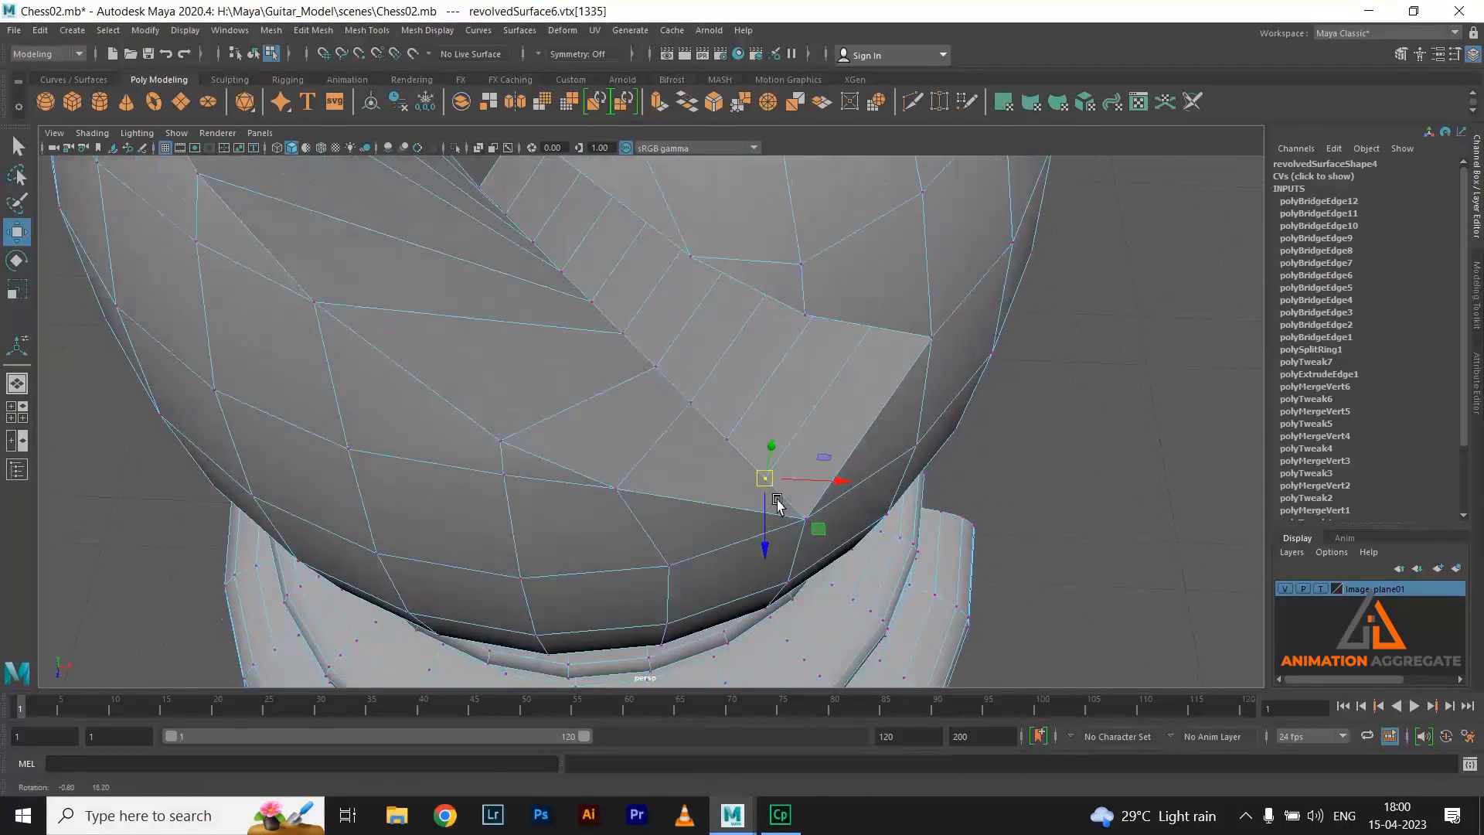
pyautogui.keyDown('shift'); pyautogui.moveTo(1068, 431); pyautogui.dragTo(1051, 325, button='right'); pyautogui.keyUp('shift')
pyautogui.keyDown('alt'); pyautogui.moveTo(1073, 532); pyautogui.dragTo(776, 518); pyautogui.keyUp('alt')
pyautogui.click(1039, 531)
pyautogui.moveTo(686, 454); pyautogui.dragTo(736, 419)
# Switch to edge selection and select the notch's whole upper rim, from the open side to the closed end
pyautogui.keyDown('alt'); pyautogui.moveTo(845, 487); pyautogui.dragTo(566, 295); pyautogui.keyUp('alt')
pyautogui.moveTo(549, 222); pyautogui.dragTo(550, 222, button='right')
pyautogui.scroll(2, 566, 344)
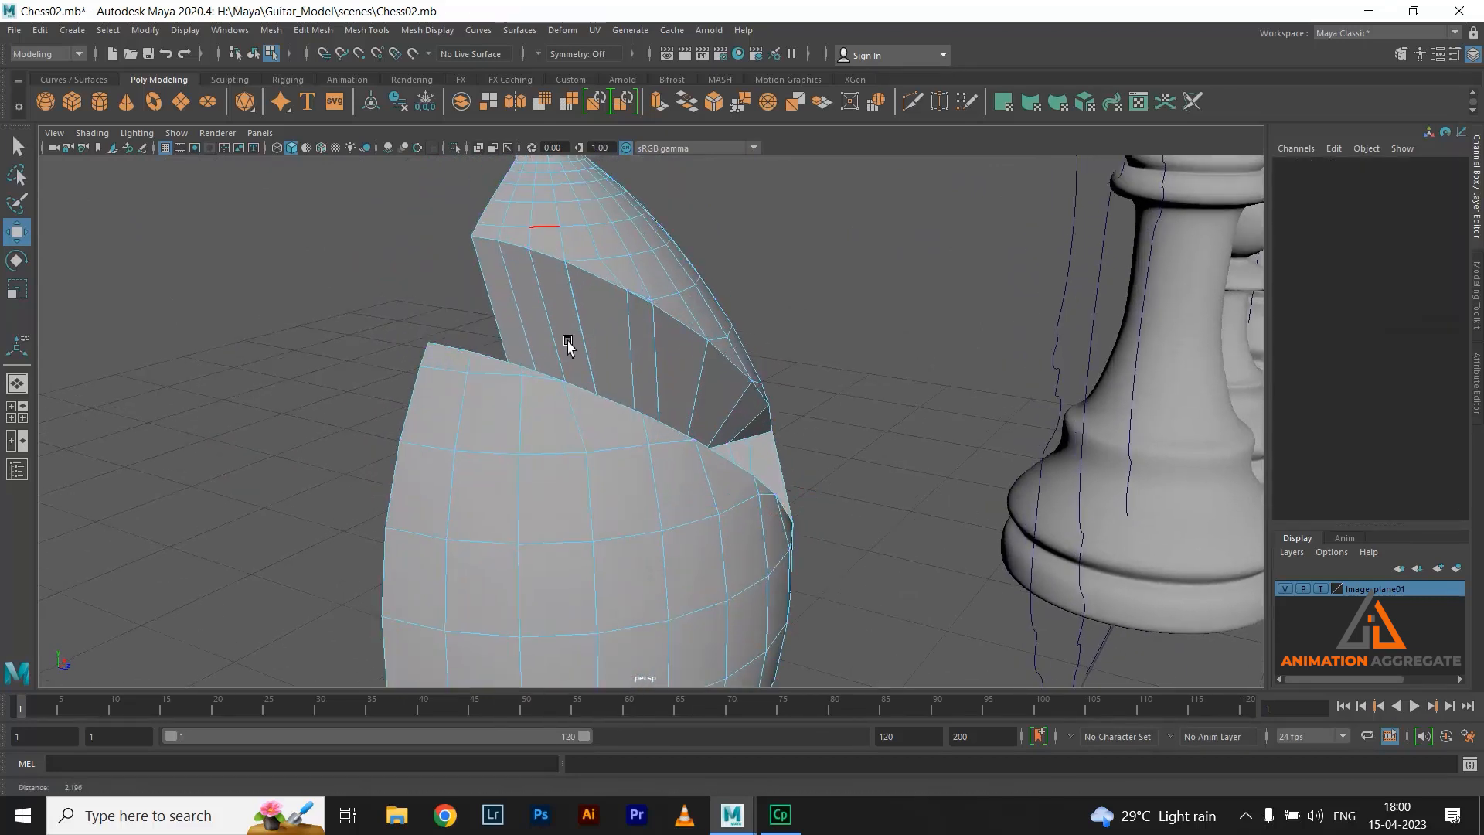
pyautogui.keyDown('alt'); pyautogui.moveTo(566, 345); pyautogui.dragTo(663, 401, button='middle'); pyautogui.keyUp('alt')
pyautogui.scroll(3, 663, 401)
pyautogui.keyDown('alt'); pyautogui.moveTo(603, 278); pyautogui.dragTo(650, 407, button='middle'); pyautogui.keyUp('alt')
pyautogui.scroll(3, 650, 408)
pyautogui.scroll(1, 650, 407)
pyautogui.click(448, 335)
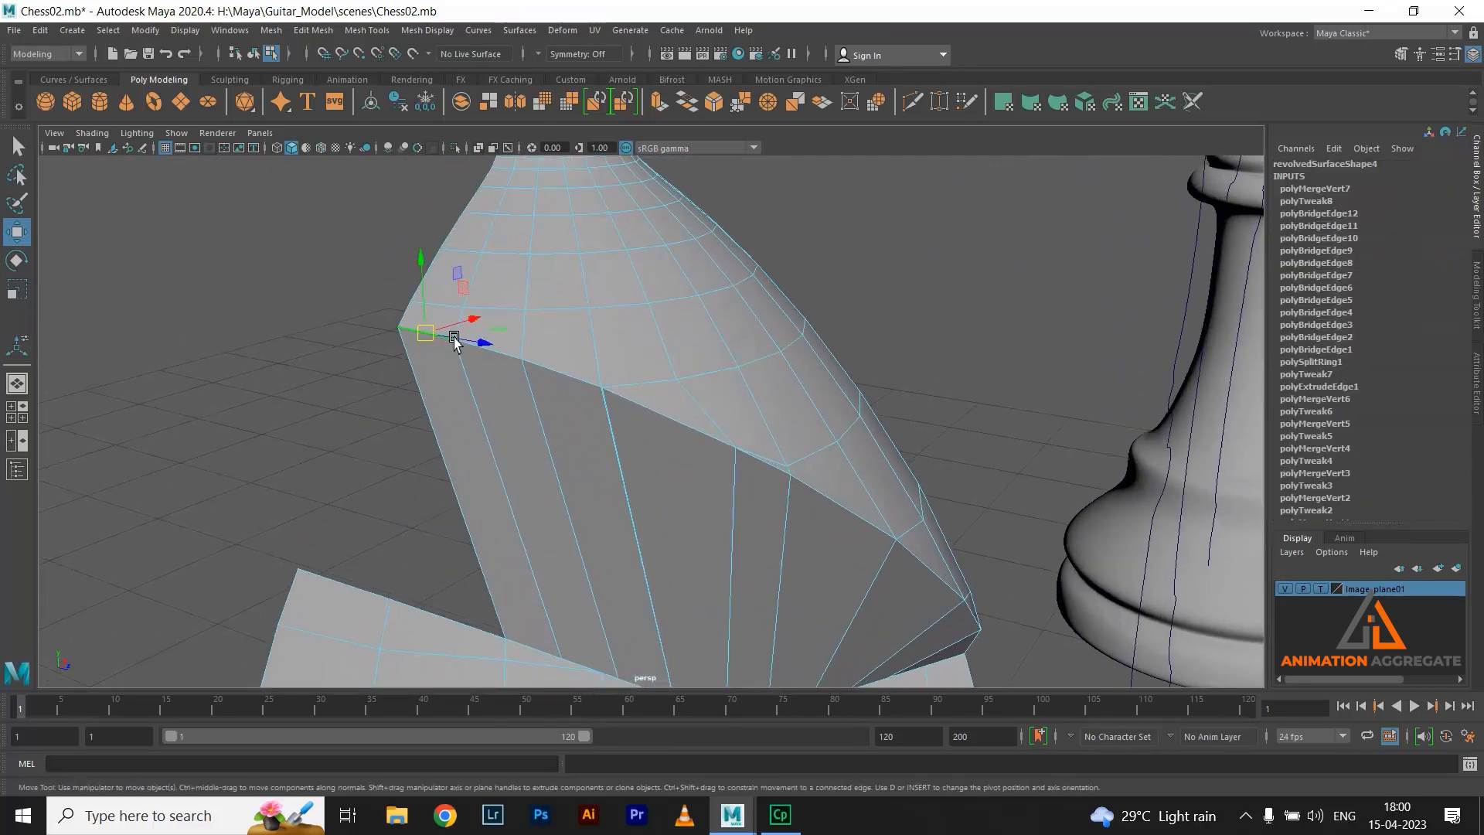
pyautogui.keyDown('shift'); pyautogui.click(592, 384); pyautogui.keyUp('shift')
pyautogui.keyDown('shift'); pyautogui.click(684, 425); pyautogui.keyUp('shift')
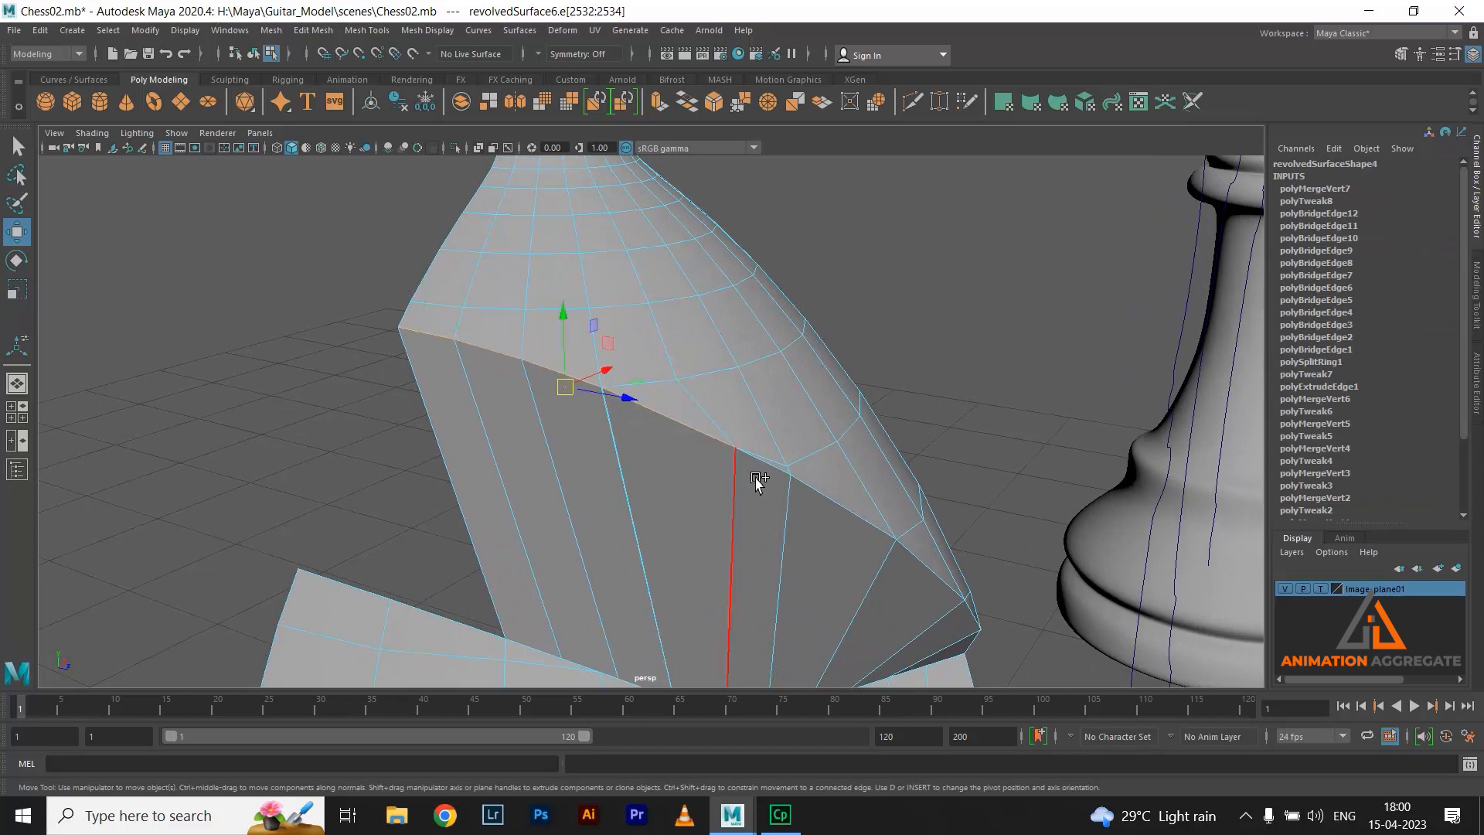
pyautogui.keyDown('shift'); pyautogui.click(848, 526); pyautogui.keyUp('shift')
pyautogui.keyDown('alt'); pyautogui.moveTo(901, 570); pyautogui.dragTo(805, 576); pyautogui.keyUp('alt')
pyautogui.keyDown('shift'); pyautogui.click(849, 567); pyautogui.keyUp('shift')
pyautogui.keyDown('alt'); pyautogui.moveTo(850, 573); pyautogui.dragTo(764, 379, button='middle'); pyautogui.keyUp('alt')
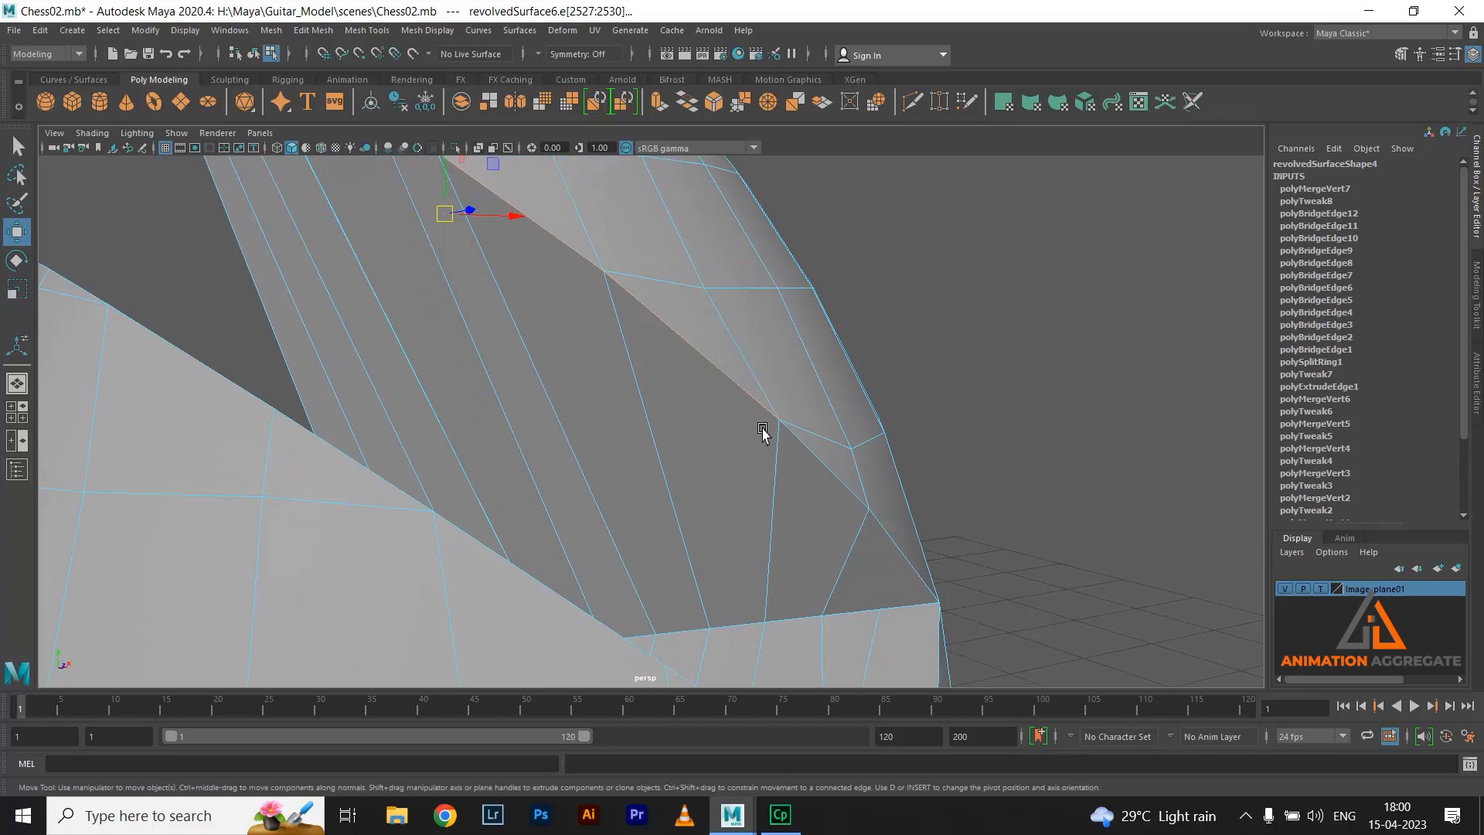
pyautogui.keyDown('alt'); pyautogui.moveTo(762, 429); pyautogui.dragTo(723, 470); pyautogui.keyUp('alt')
pyautogui.keyDown('shift'); pyautogui.click(877, 654); pyautogui.keyUp('shift')
# Add the closed-end edge and the lower rim edges to the selection and bevel them all with a fraction of 5
pyautogui.keyDown('alt'); pyautogui.moveTo(877, 654); pyautogui.dragTo(855, 550); pyautogui.keyUp('alt')
pyautogui.keyDown('alt'); pyautogui.moveTo(961, 576); pyautogui.dragTo(698, 458); pyautogui.keyUp('alt')
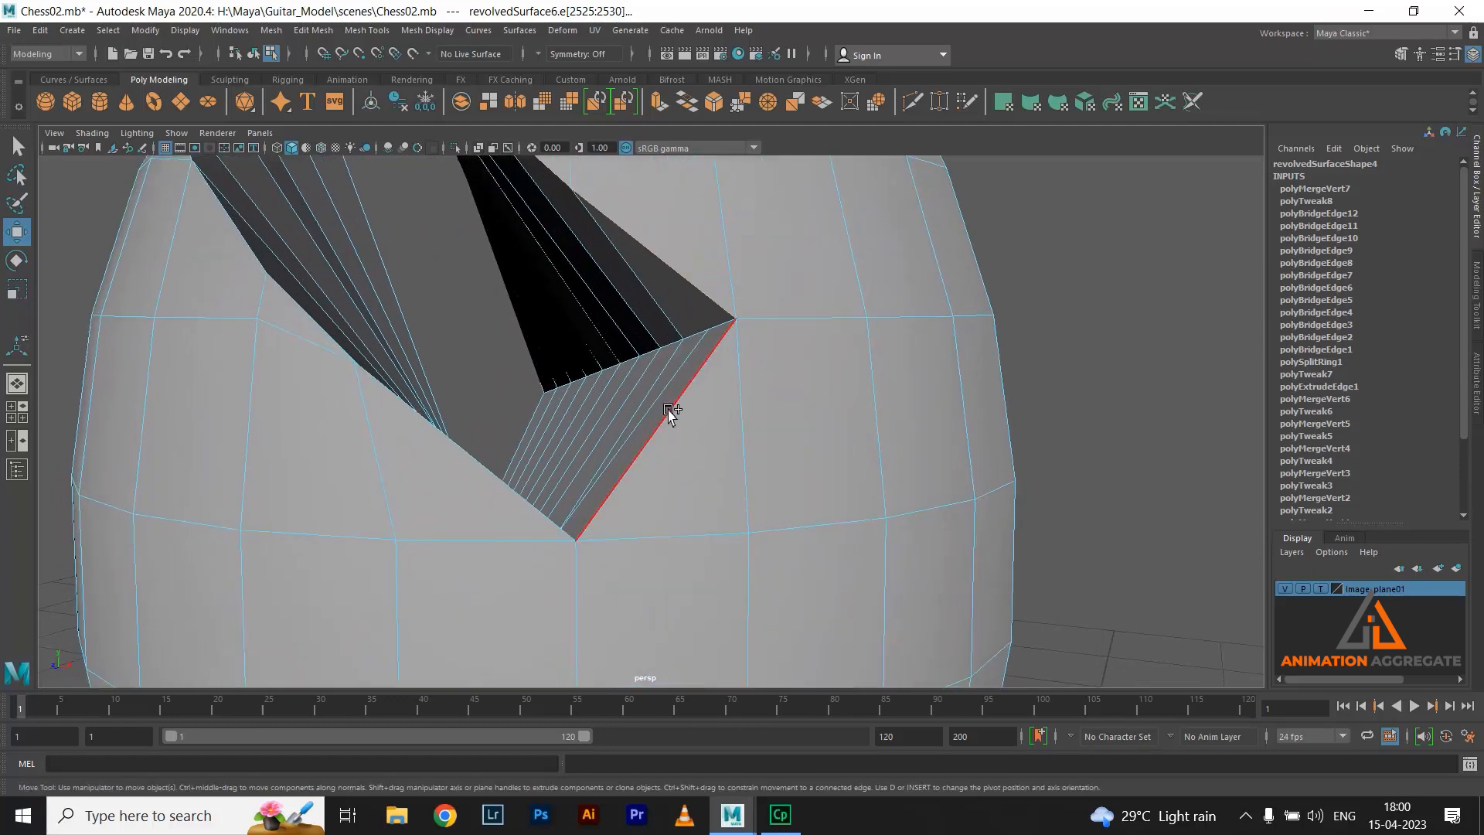
pyautogui.keyDown('shift'); pyautogui.click(371, 495); pyautogui.keyUp('shift')
pyautogui.hotkey('alt', 'shift')
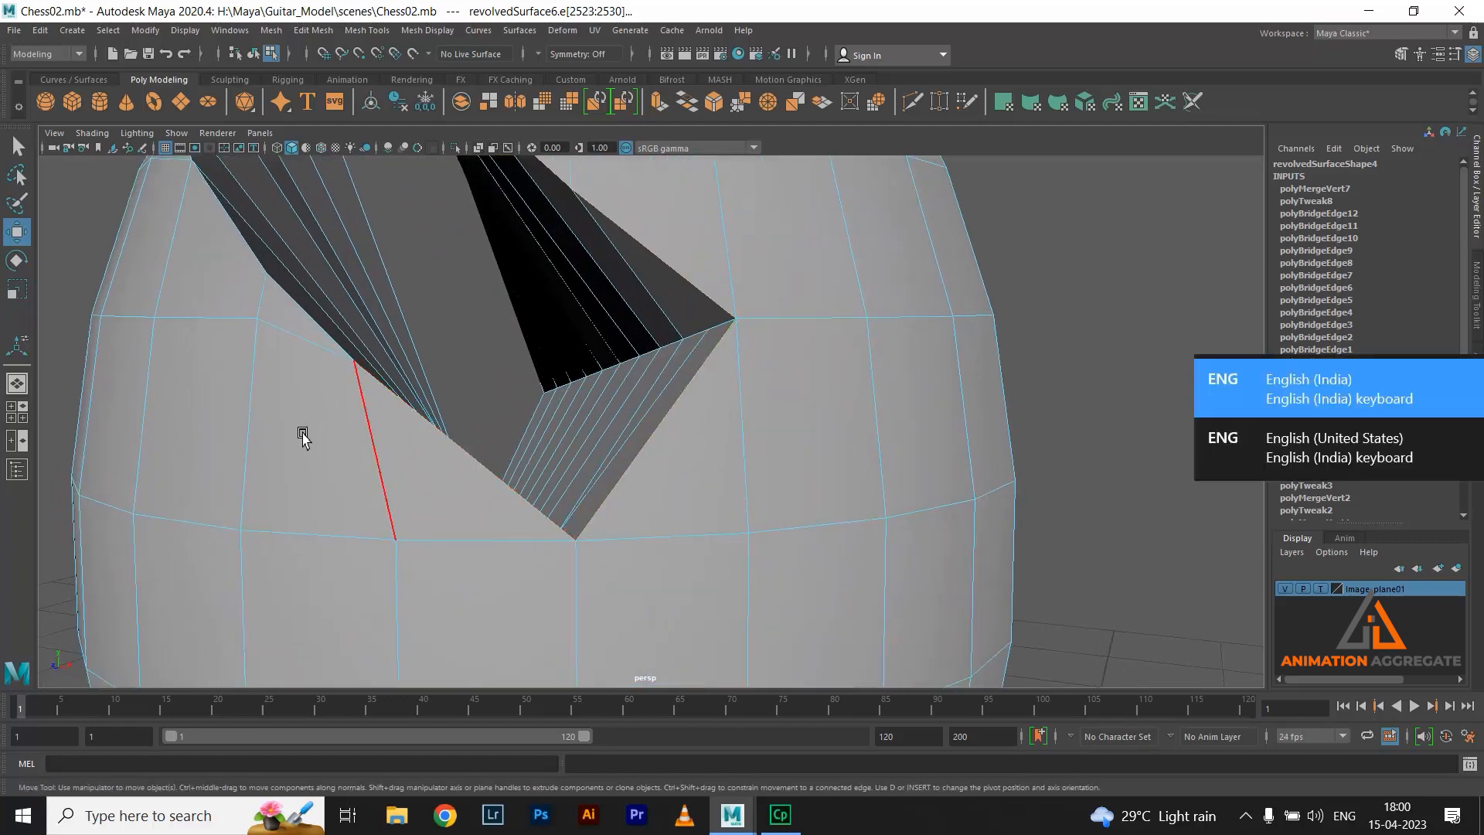
pyautogui.keyDown('alt'); pyautogui.moveTo(304, 448); pyautogui.dragTo(300, 495); pyautogui.keyUp('alt')
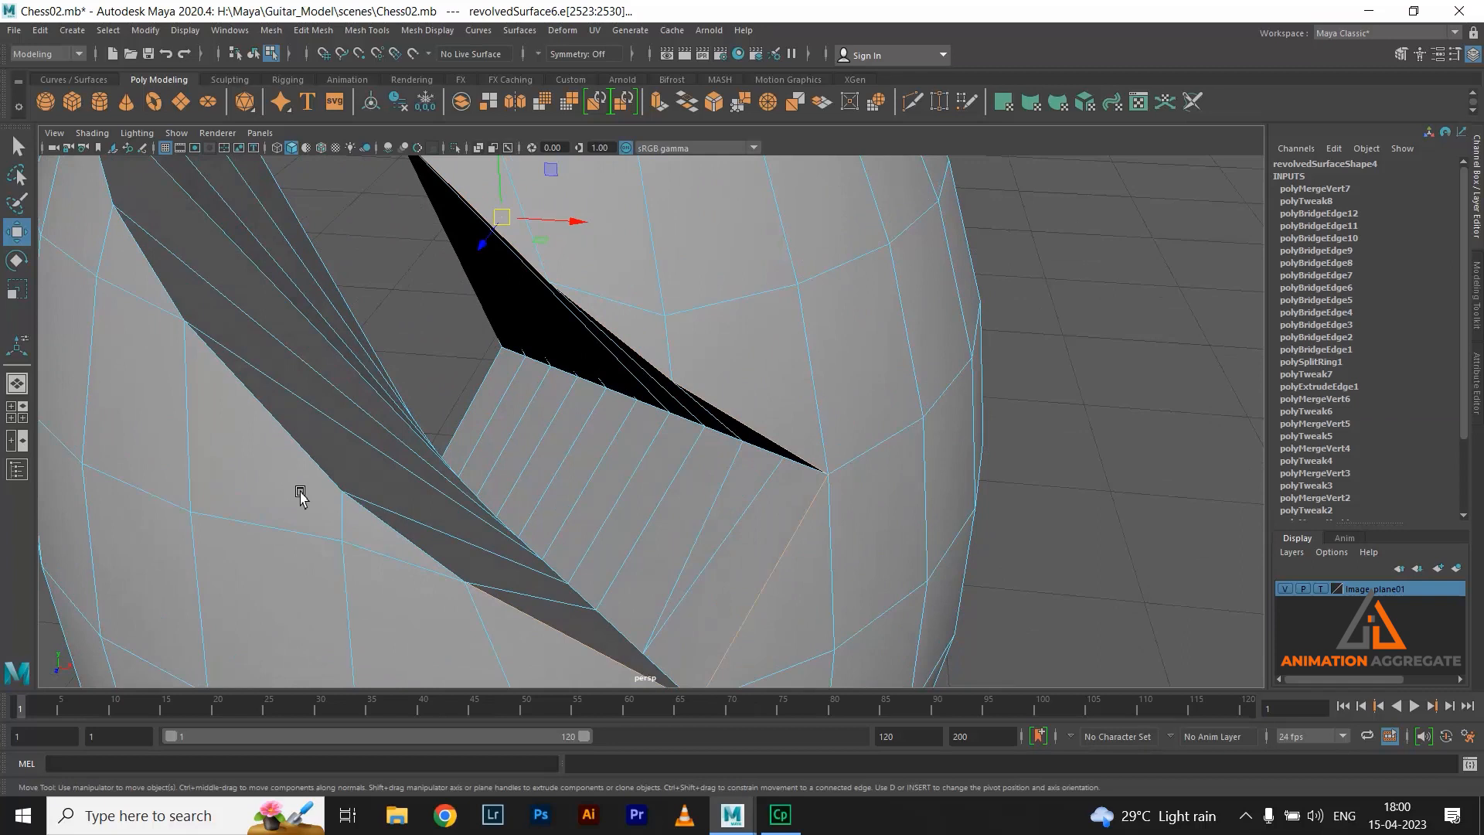
pyautogui.keyDown('shift'); pyautogui.click(190, 335); pyautogui.keyUp('shift')
pyautogui.keyDown('alt'); pyautogui.moveTo(194, 352); pyautogui.dragTo(735, 431); pyautogui.keyUp('alt')
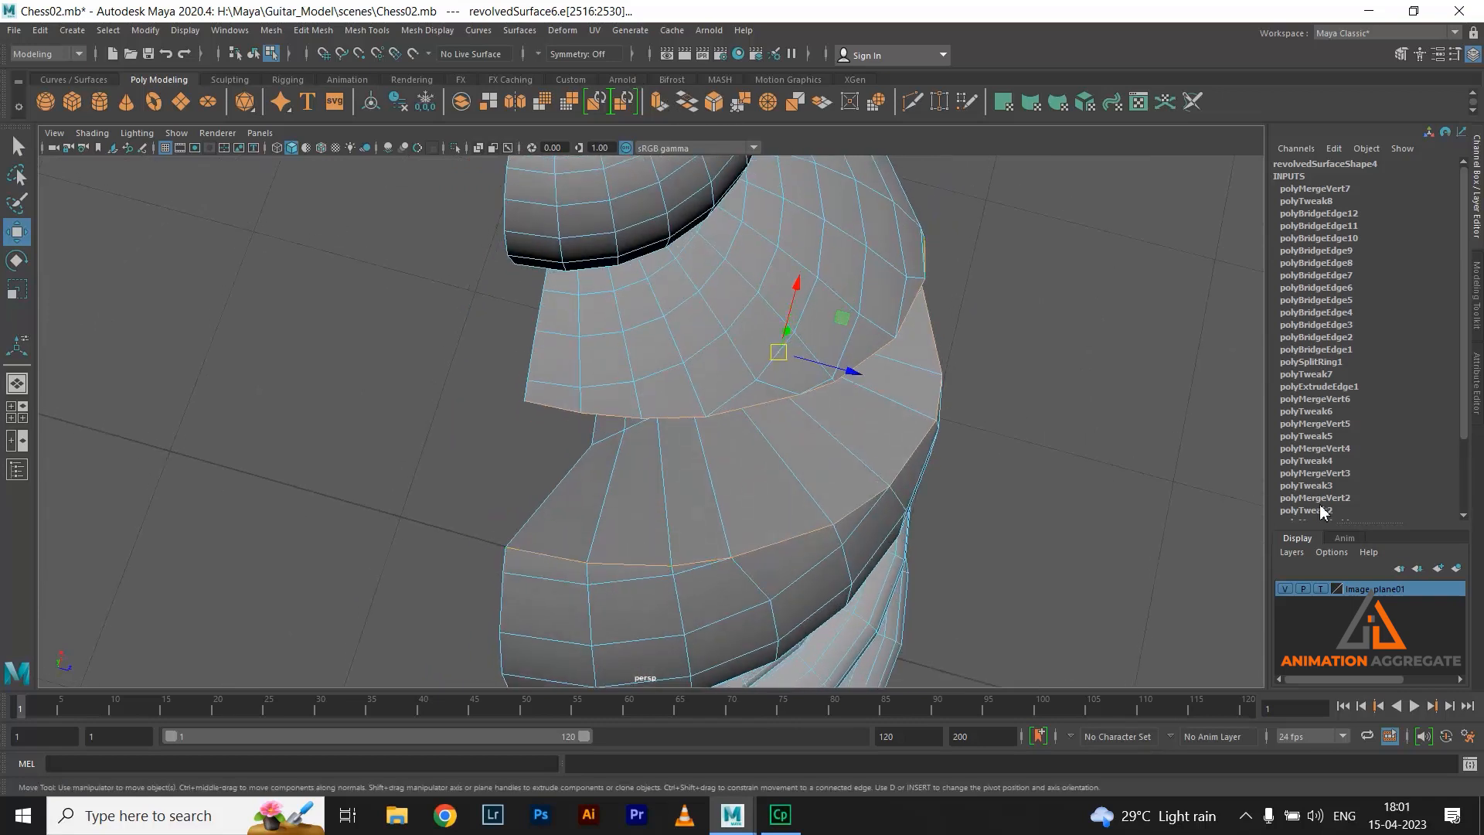
pyautogui.click(719, 103)
pyautogui.scroll(5, 735, 490)
pyautogui.scroll(1, 754, 530)
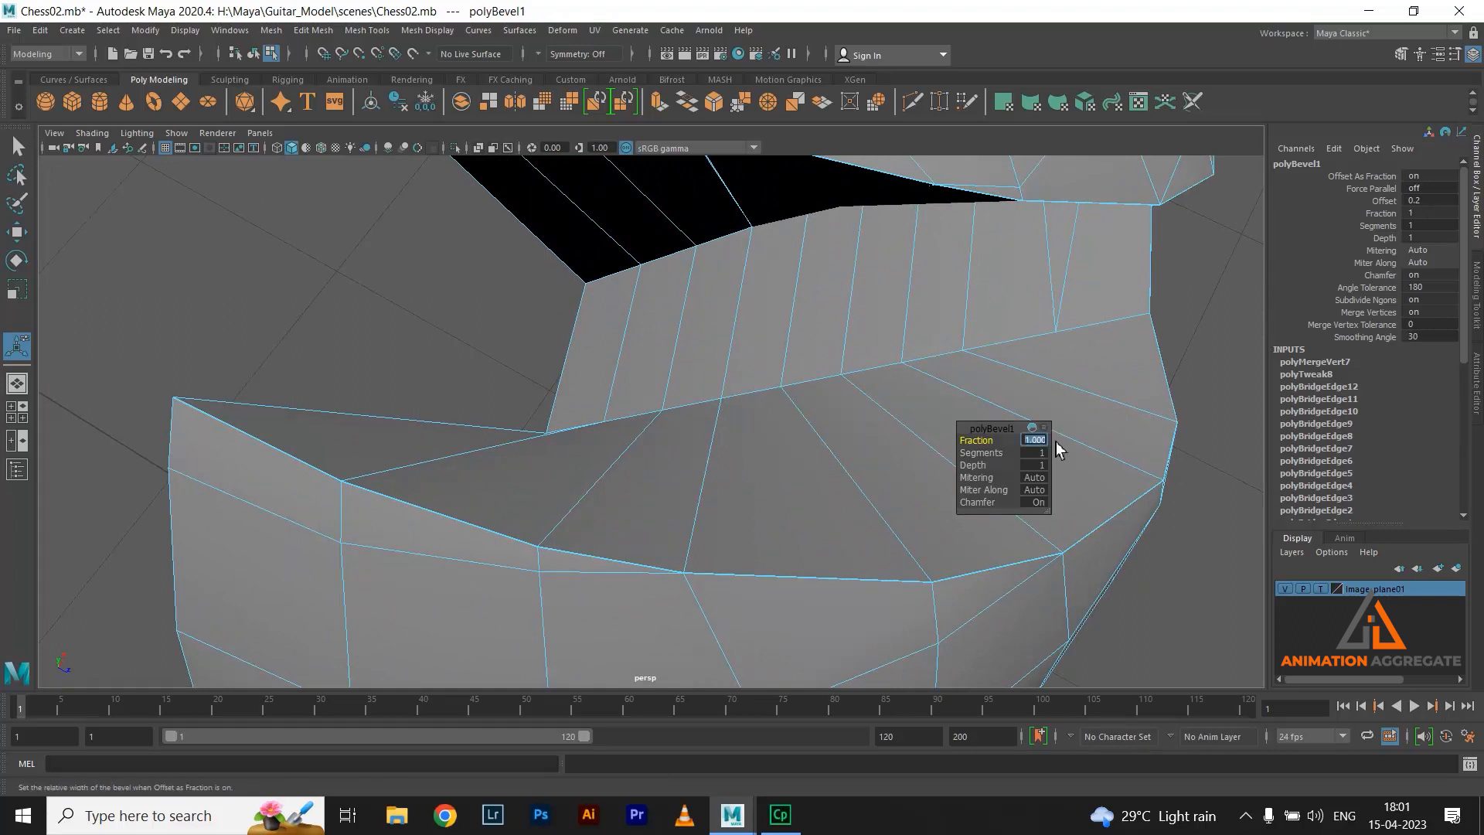
pyautogui.press('Return')
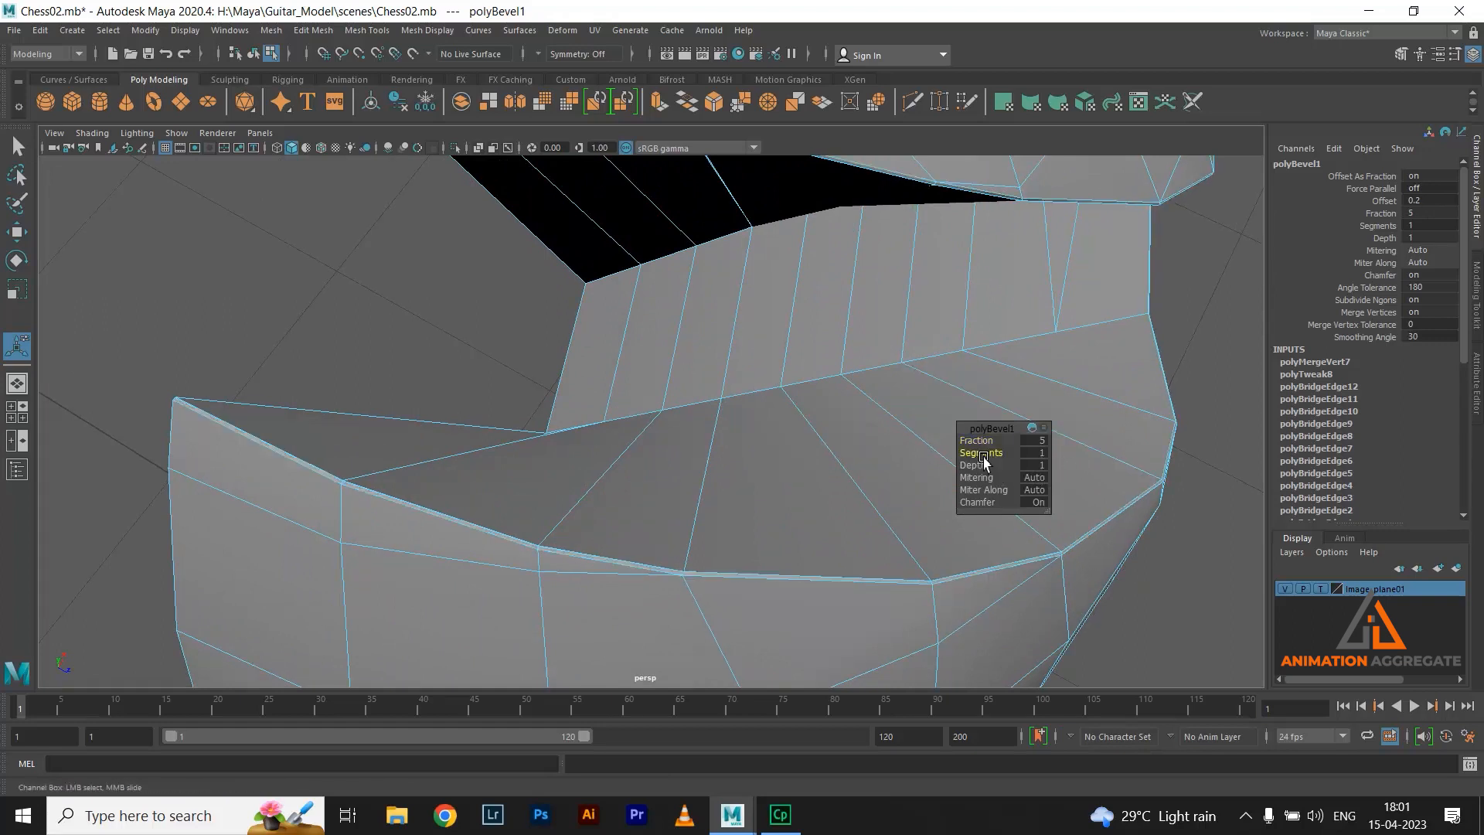
# Return to object selection and compare the bishop half in smoothed and unsmoothed display around the notch
pyautogui.keyDown('alt'); pyautogui.moveTo(623, 533); pyautogui.dragTo(758, 365); pyautogui.keyUp('alt')
pyautogui.moveTo(795, 331); pyautogui.dragTo(795, 332, button='right')
pyautogui.keyDown('alt'); pyautogui.moveTo(795, 332); pyautogui.dragTo(670, 187, button='right'); pyautogui.keyUp('alt')
pyautogui.moveTo(752, 495)
pyautogui.keyDown('alt'); pyautogui.mouseDown()
pyautogui.moveTo(709, 428)
pyautogui.moveTo(642, 410)
pyautogui.moveTo(752, 494)
pyautogui.mouseUp(); pyautogui.keyUp('alt')
pyautogui.keyDown('alt'); pyautogui.moveTo(752, 494); pyautogui.dragTo(699, 456, button='right'); pyautogui.keyUp('alt')
pyautogui.click(818, 425)
pyautogui.keyDown('alt'); pyautogui.moveTo(818, 425); pyautogui.dragTo(812, 487); pyautogui.keyUp('alt')
pyautogui.scroll(5, 748, 503)
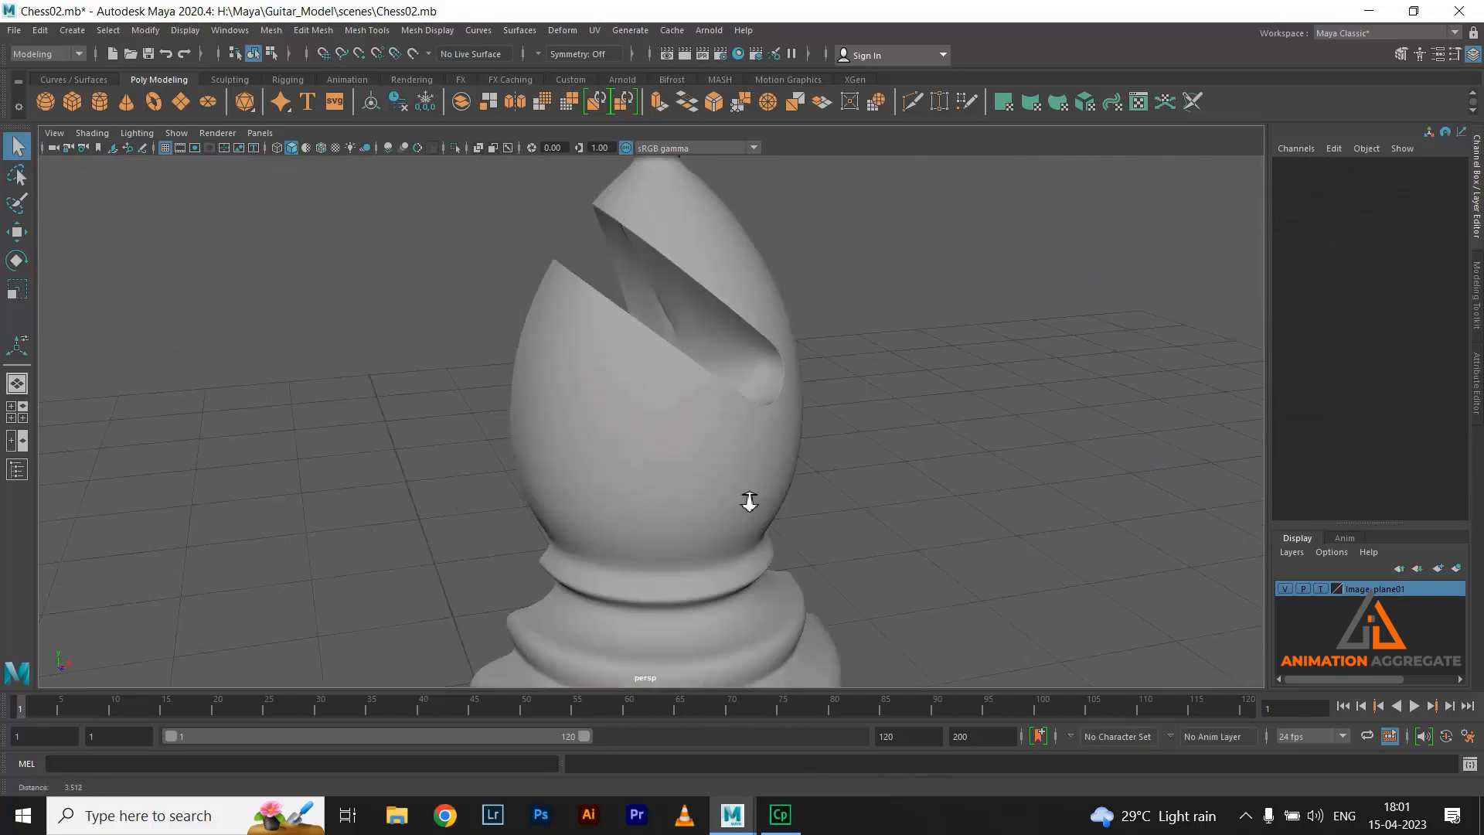
pyautogui.click(791, 368)
pyautogui.press('1')
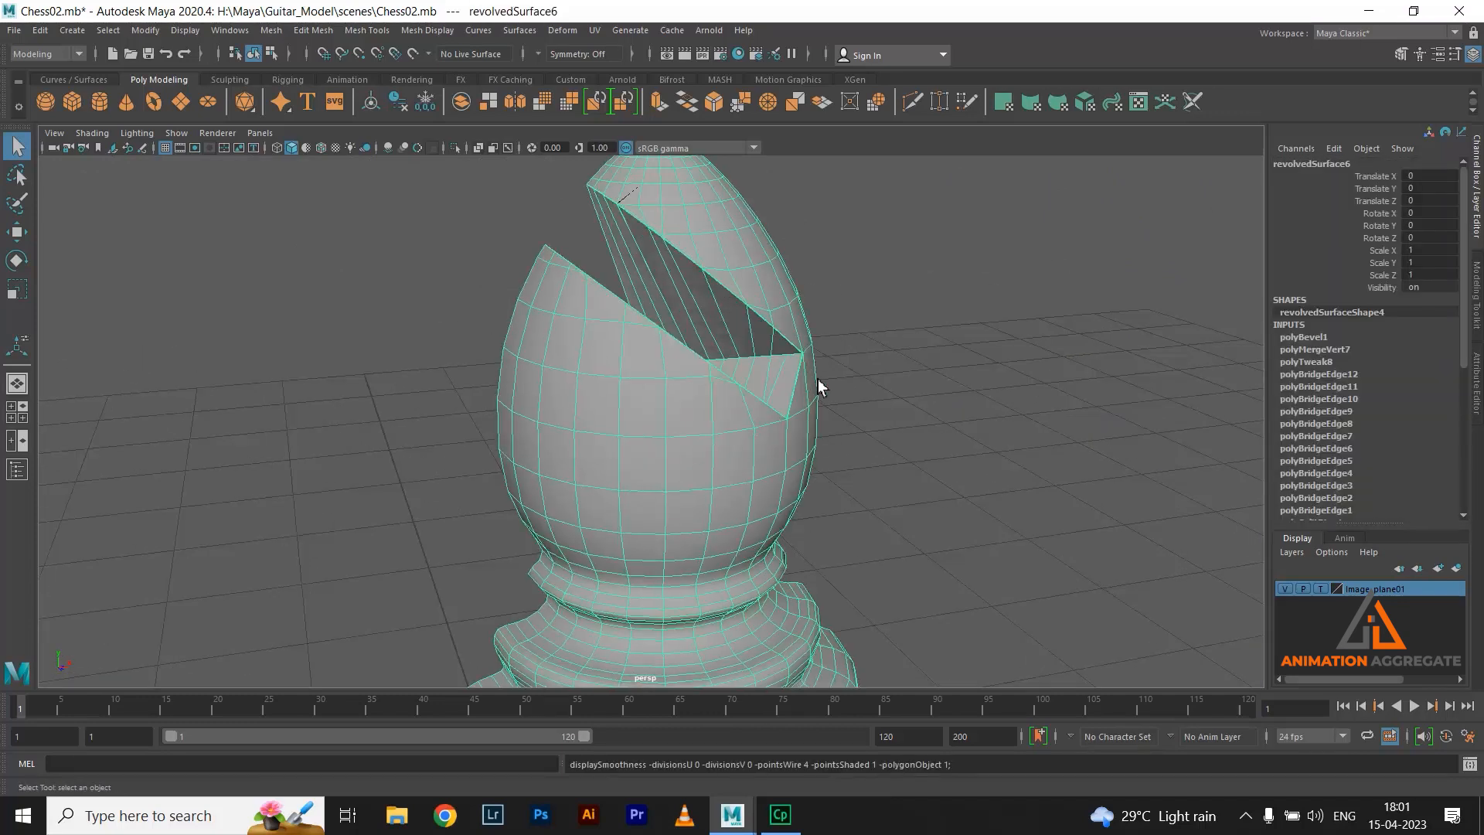
pyautogui.keyDown('alt'); pyautogui.moveTo(716, 379); pyautogui.dragTo(749, 408); pyautogui.keyUp('alt')
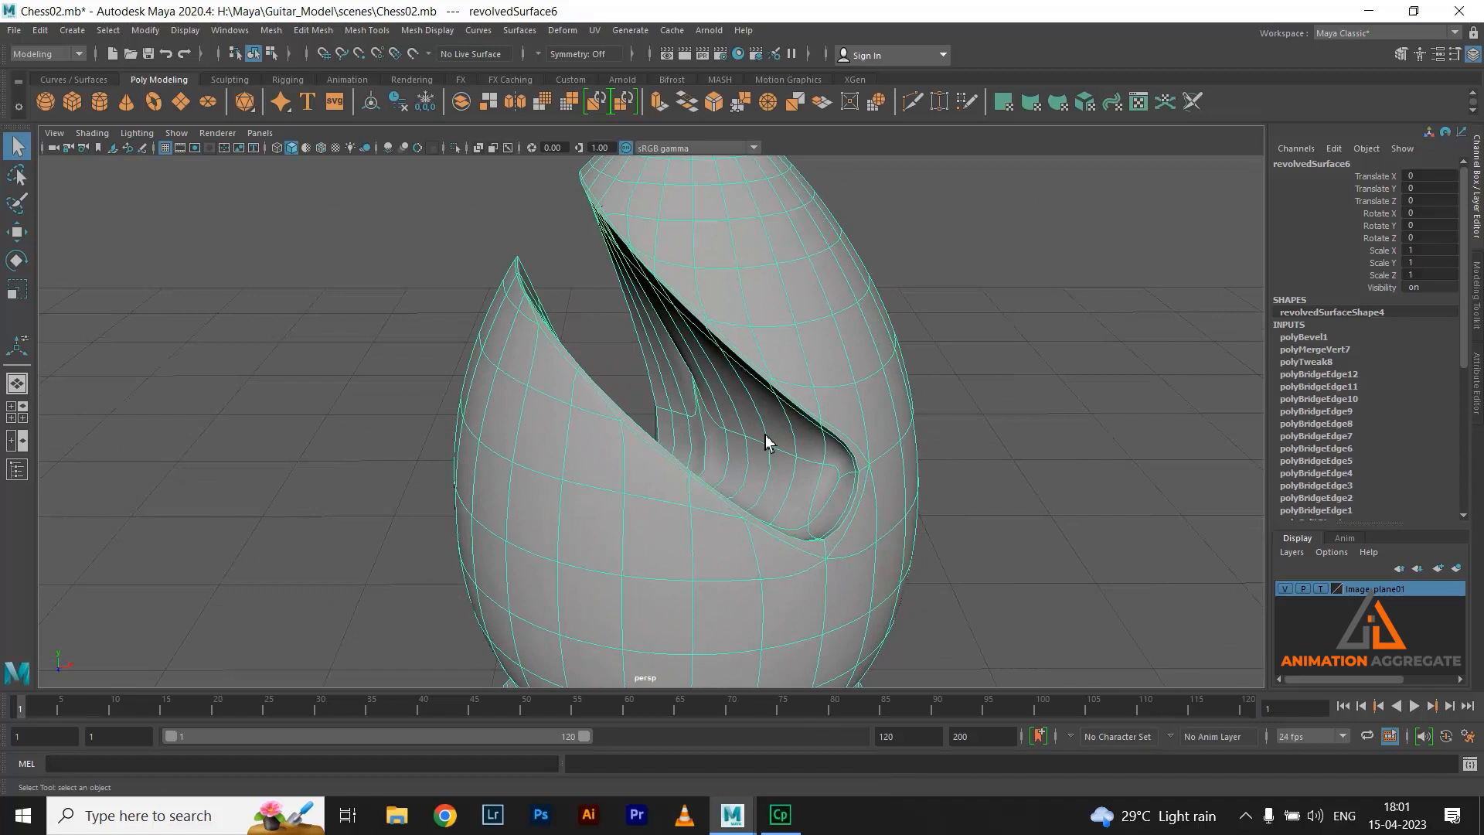
# Switch to vertex selection and merge the cluster of vertices on the notch's inner wall
pyautogui.press('1')
pyautogui.moveTo(777, 393); pyautogui.dragTo(705, 396, button='right')
pyautogui.keyDown('shift'); pyautogui.moveTo(970, 299); pyautogui.dragTo(1034, 246, button='right'); pyautogui.keyUp('shift')
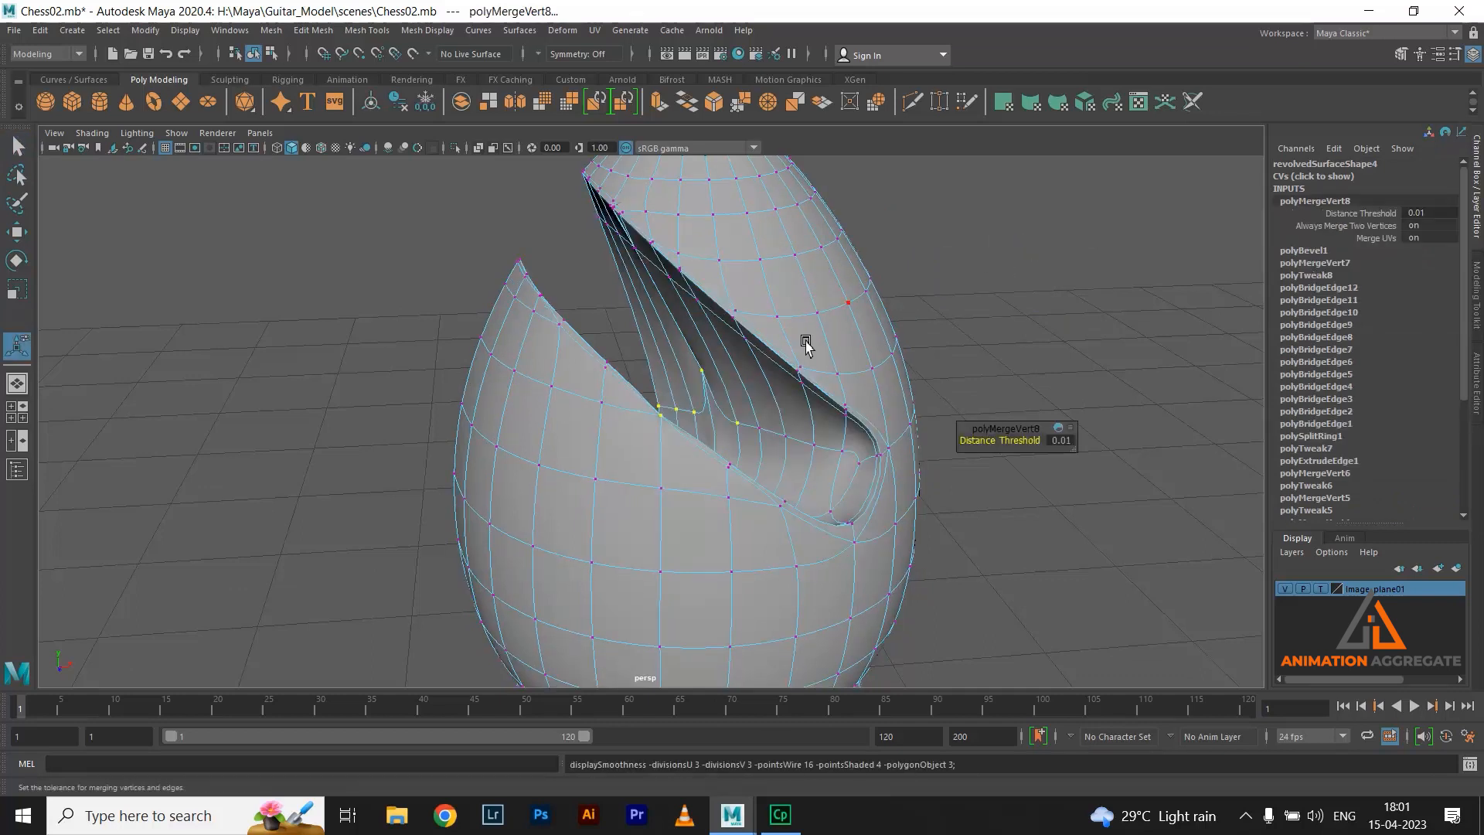
# Examine the pinched vertex on the notch's inner wall from the hollow back side and from the front
pyautogui.keyDown('alt'); pyautogui.moveTo(726, 407); pyautogui.dragTo(1014, 367); pyautogui.keyUp('alt')
pyautogui.click(1024, 309)
pyautogui.scroll(5, 686, 438)
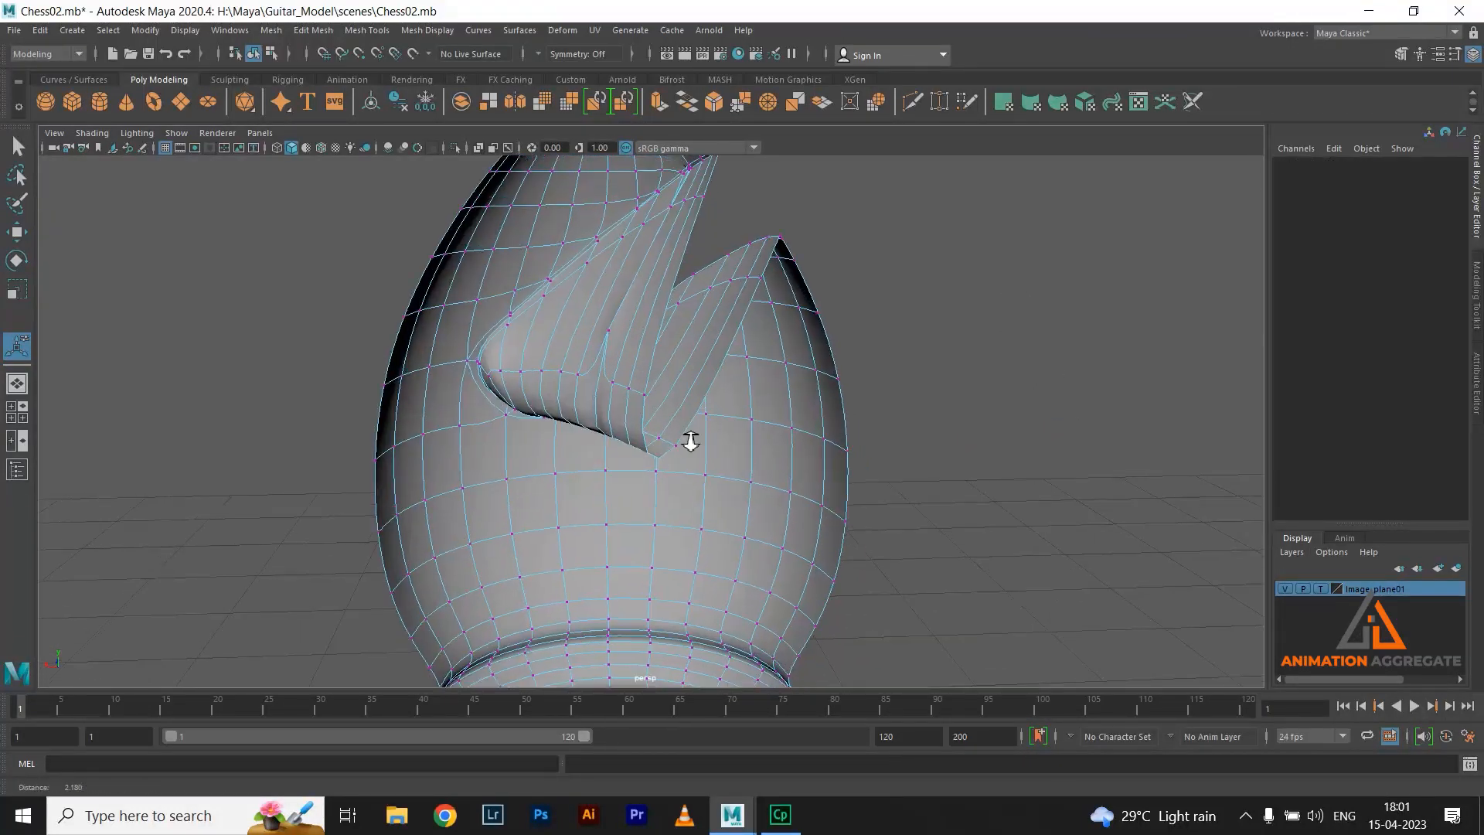
pyautogui.keyDown('alt'); pyautogui.moveTo(709, 358); pyautogui.dragTo(640, 484); pyautogui.keyUp('alt')
pyautogui.click(641, 466)
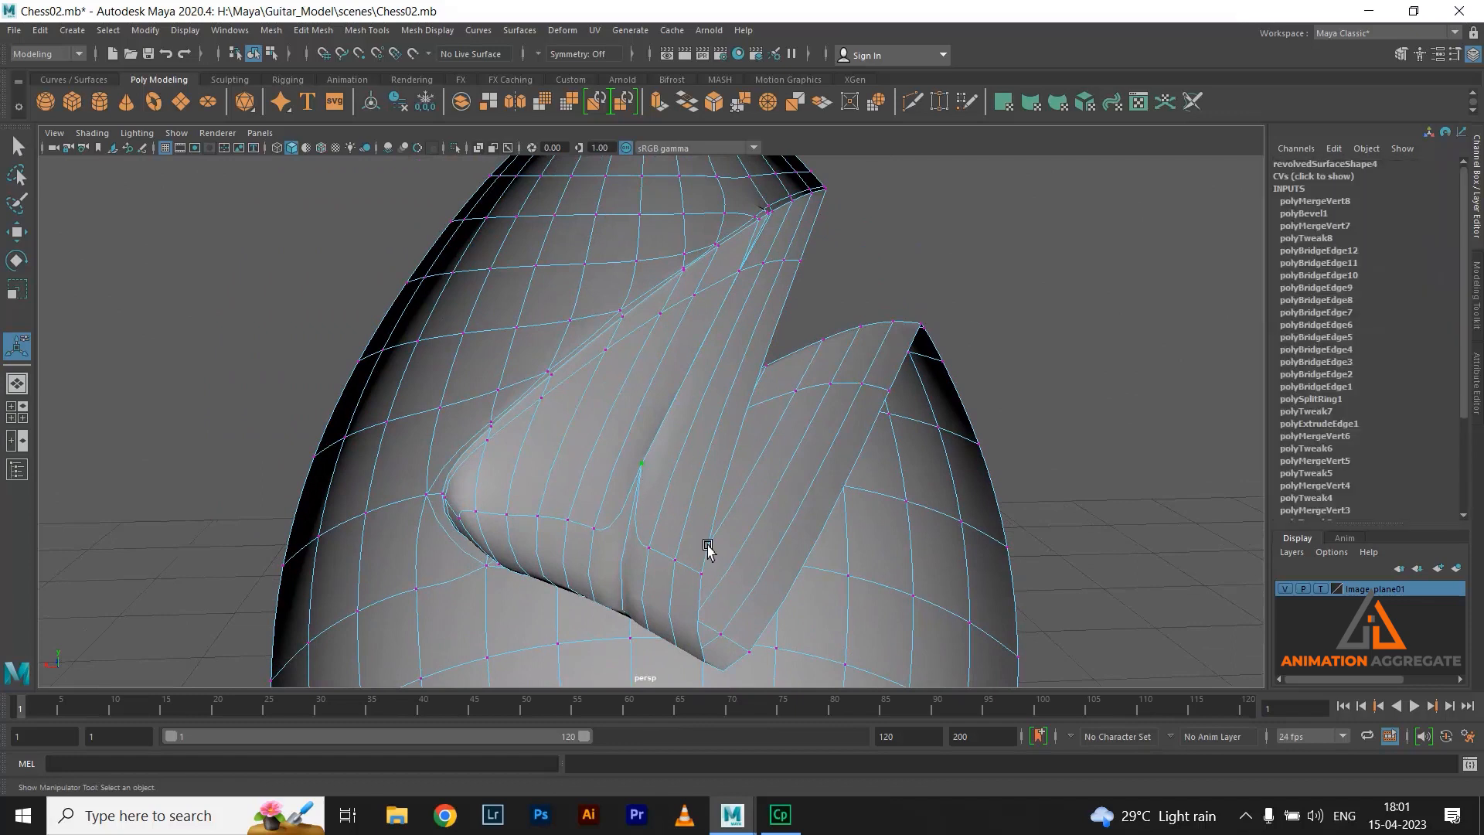
pyautogui.scroll(-5, 756, 391)
pyautogui.keyDown('alt'); pyautogui.moveTo(756, 391); pyautogui.dragTo(655, 468); pyautogui.keyUp('alt')
pyautogui.keyDown('alt'); pyautogui.moveTo(622, 296); pyautogui.dragTo(812, 453, button='right'); pyautogui.keyUp('alt')
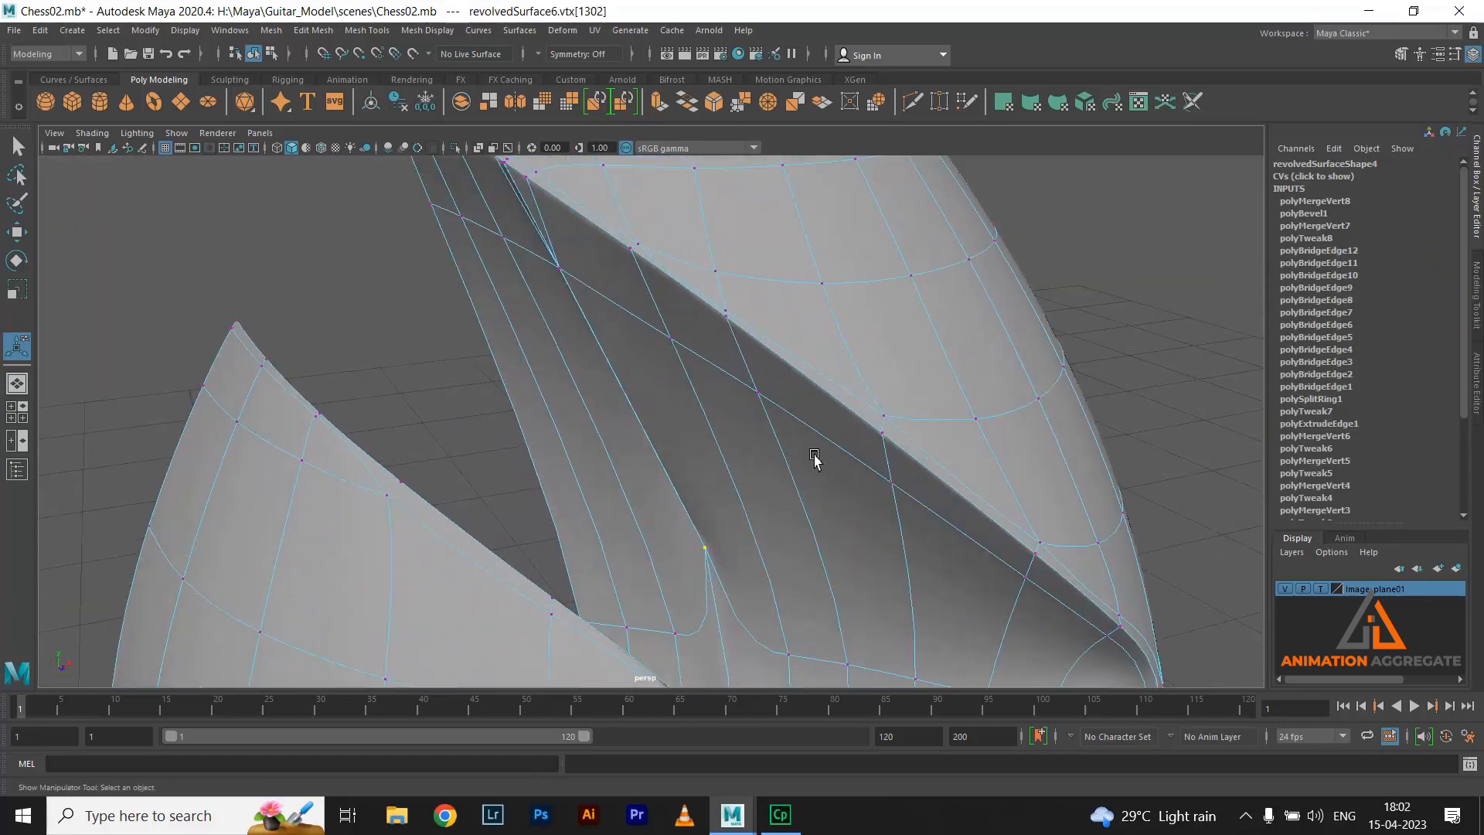
# Show the mesh unsmoothed and examine the upper rim of the notch near its open side
pyautogui.keyDown('alt'); pyautogui.moveTo(702, 348); pyautogui.dragTo(729, 473, button='middle'); pyautogui.keyUp('alt')
pyautogui.keyDown('alt'); pyautogui.moveTo(730, 484); pyautogui.dragTo(764, 436); pyautogui.keyUp('alt')
pyautogui.keyDown('alt'); pyautogui.moveTo(765, 439); pyautogui.dragTo(862, 522, button='right'); pyautogui.keyUp('alt')
pyautogui.keyDown('alt'); pyautogui.moveTo(866, 526); pyautogui.dragTo(814, 460, button='middle'); pyautogui.keyUp('alt')
pyautogui.press('1')
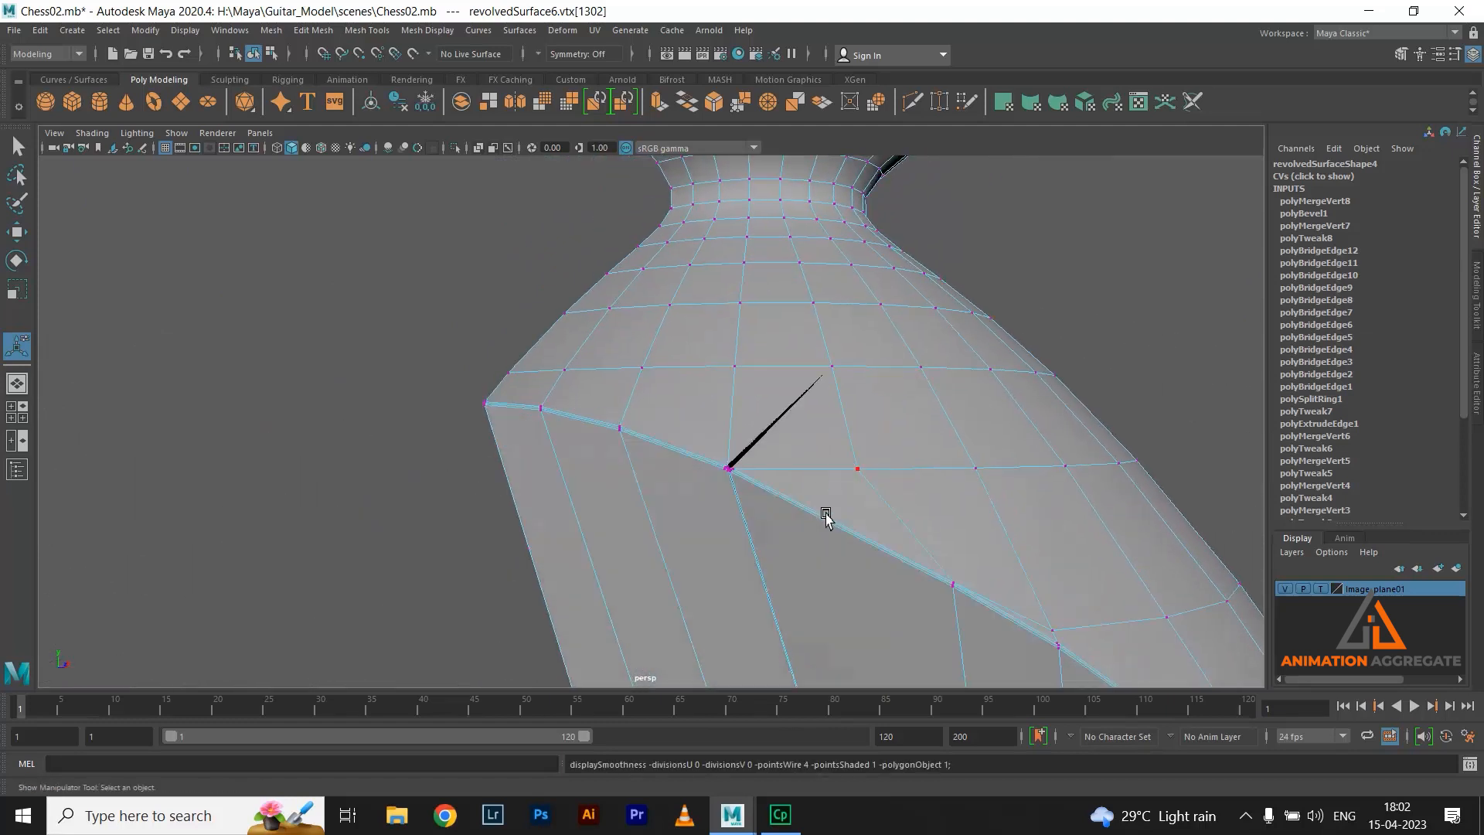
pyautogui.keyDown('alt'); pyautogui.moveTo(826, 513); pyautogui.dragTo(785, 457, button='right'); pyautogui.keyUp('alt')
pyautogui.keyDown('alt'); pyautogui.moveTo(784, 457); pyautogui.dragTo(741, 479); pyautogui.keyUp('alt')
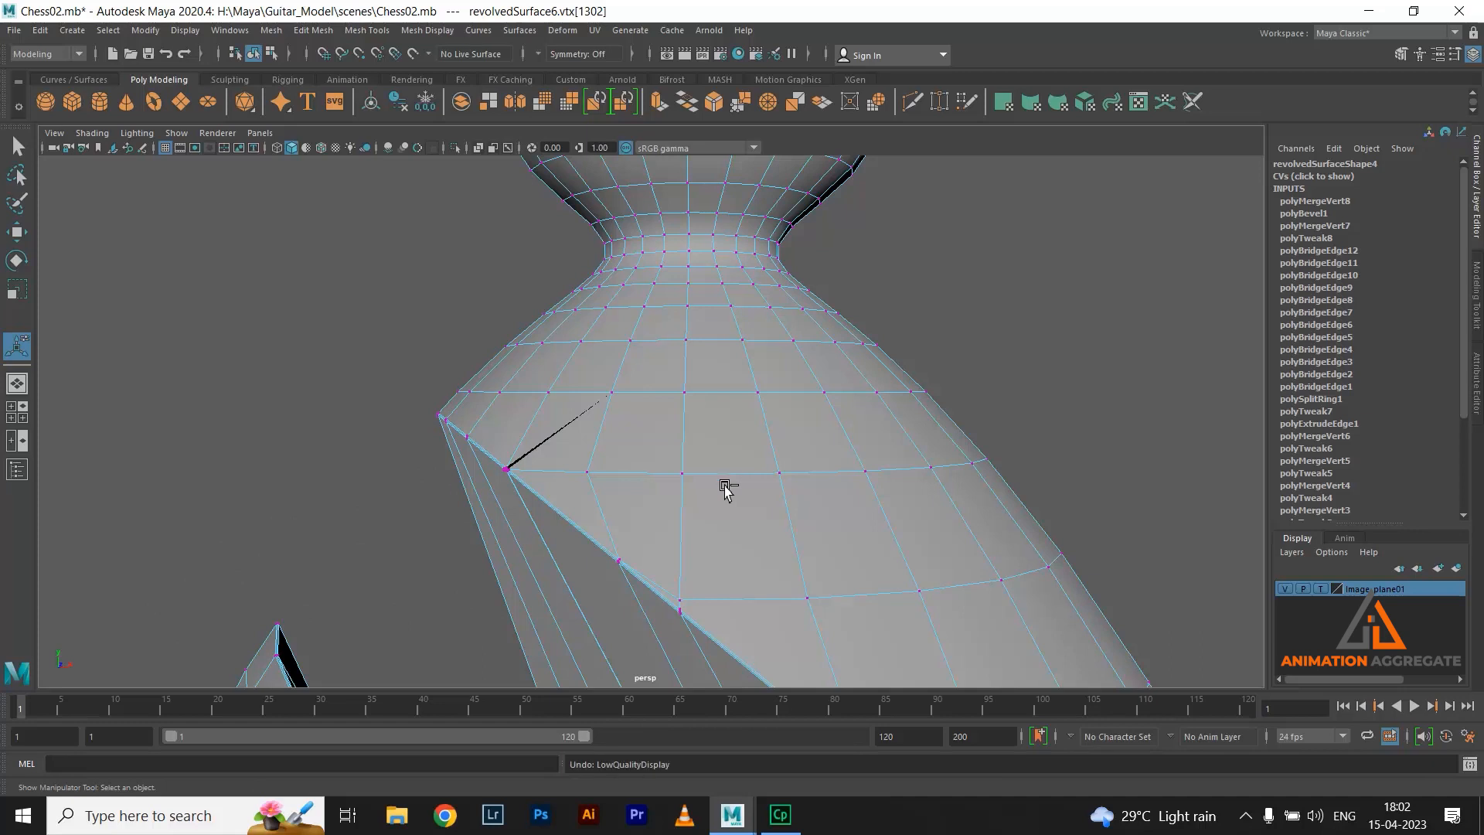
# Undo the last vertex merge and the bevel on the notch's rim edges
pyautogui.keyDown('alt'); pyautogui.moveTo(568, 505); pyautogui.dragTo(586, 503); pyautogui.keyUp('alt')
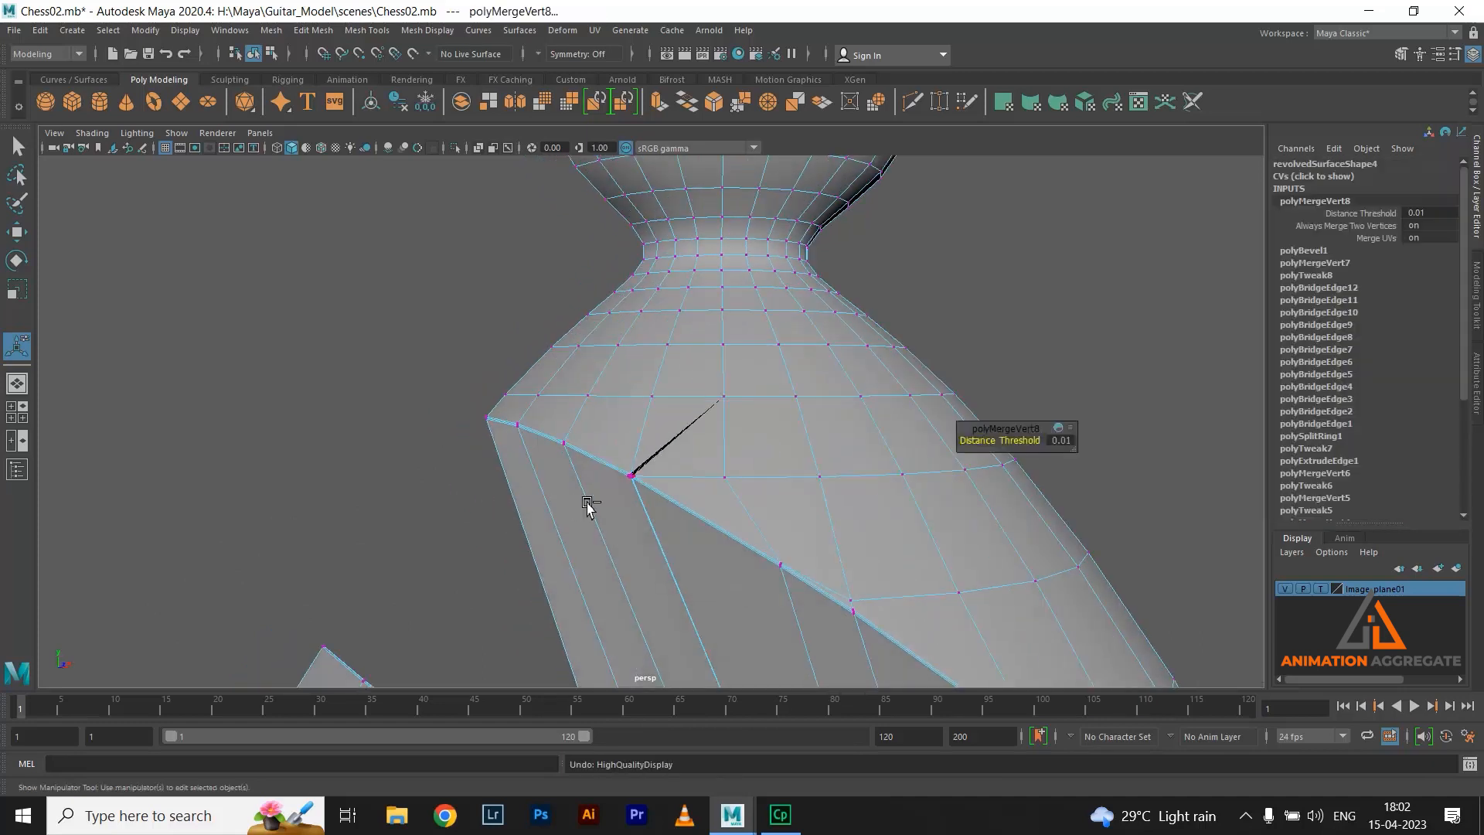
pyautogui.hotkey('ctrl', 'z')
pyautogui.hotkey('ctrl', 'z')
pyautogui.hotkey('ctrl', 'z')
pyautogui.hotkey('ctrl', 'z')
pyautogui.hotkey('ctrl', 'z')
pyautogui.hotkey('ctrl', 'z')
pyautogui.hotkey('ctrl', 'z')
pyautogui.hotkey('ctrl', 'z')
pyautogui.hotkey('ctrl', 'z')
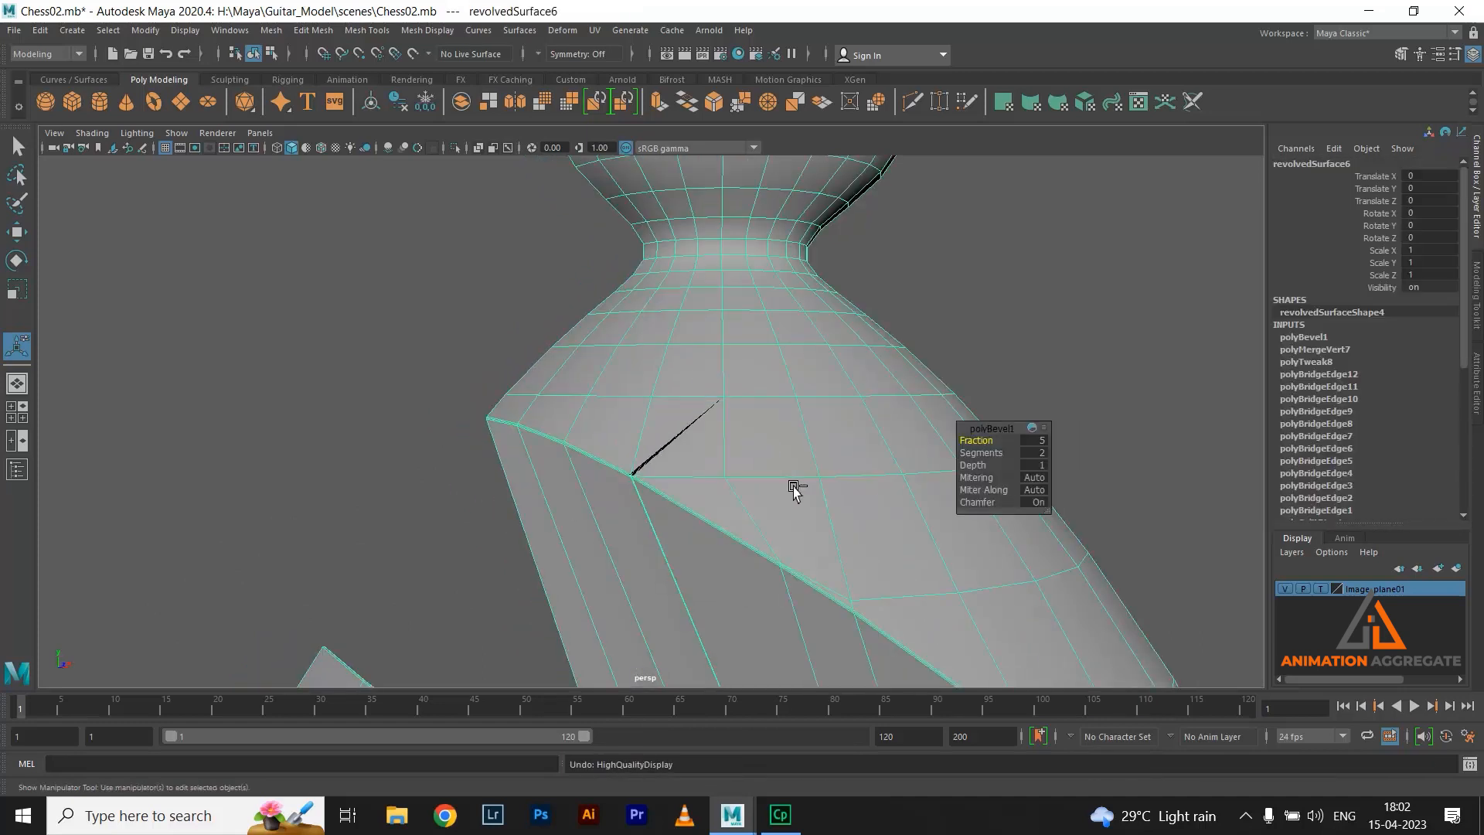
pyautogui.hotkey('ctrl', 'z')
pyautogui.hotkey('ctrl', 'z')
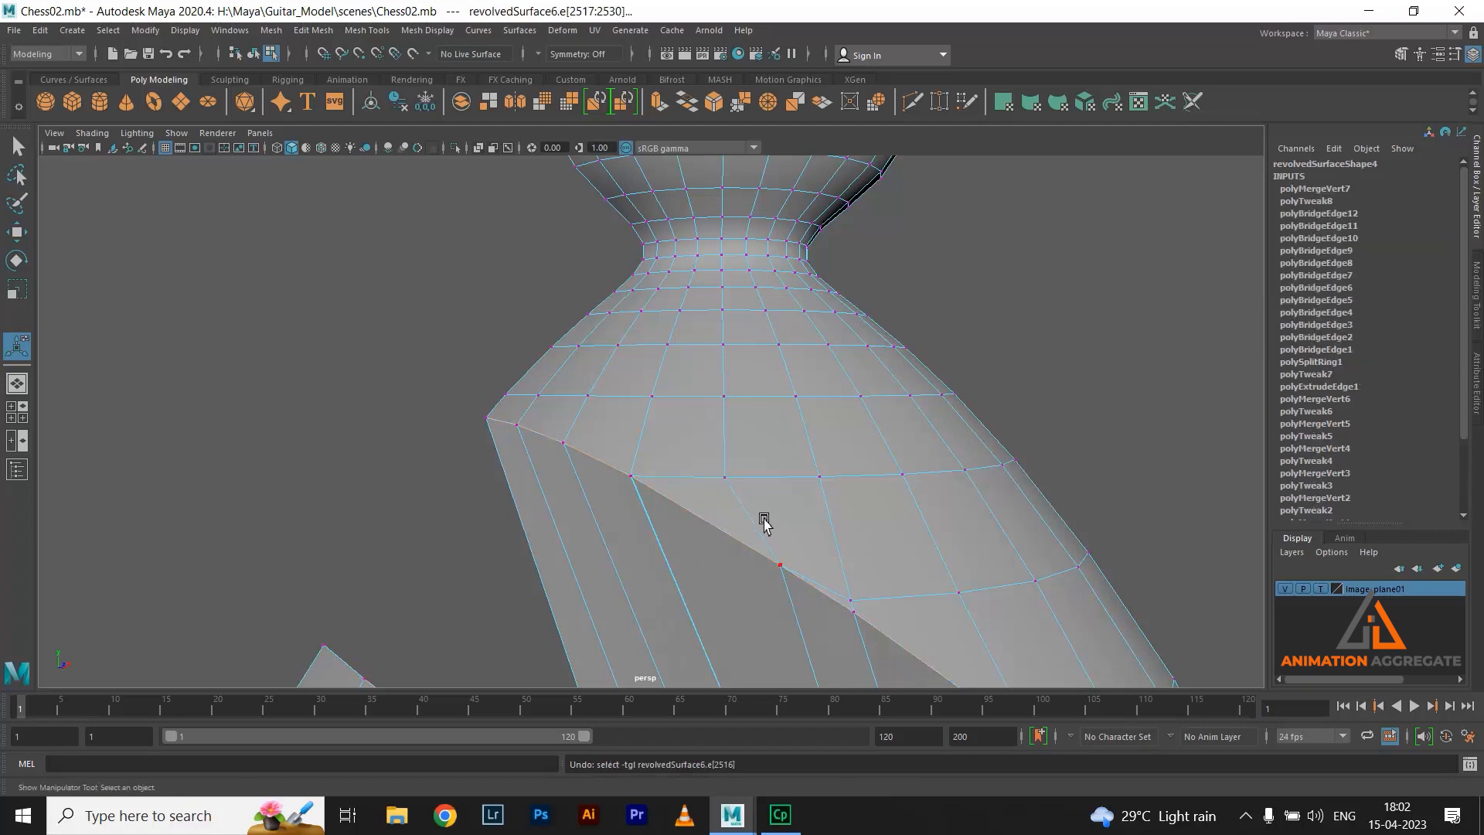
# Merge the vertices at the corner of the notch's upper rim, where the wall edge meets it, with a 0.01 distance threshold
pyautogui.click(451, 400)
pyautogui.keyDown('alt'); pyautogui.moveTo(451, 401); pyautogui.dragTo(615, 582, button='right'); pyautogui.keyUp('alt')
pyautogui.keyDown('alt'); pyautogui.moveTo(699, 553); pyautogui.dragTo(665, 448); pyautogui.keyUp('alt')
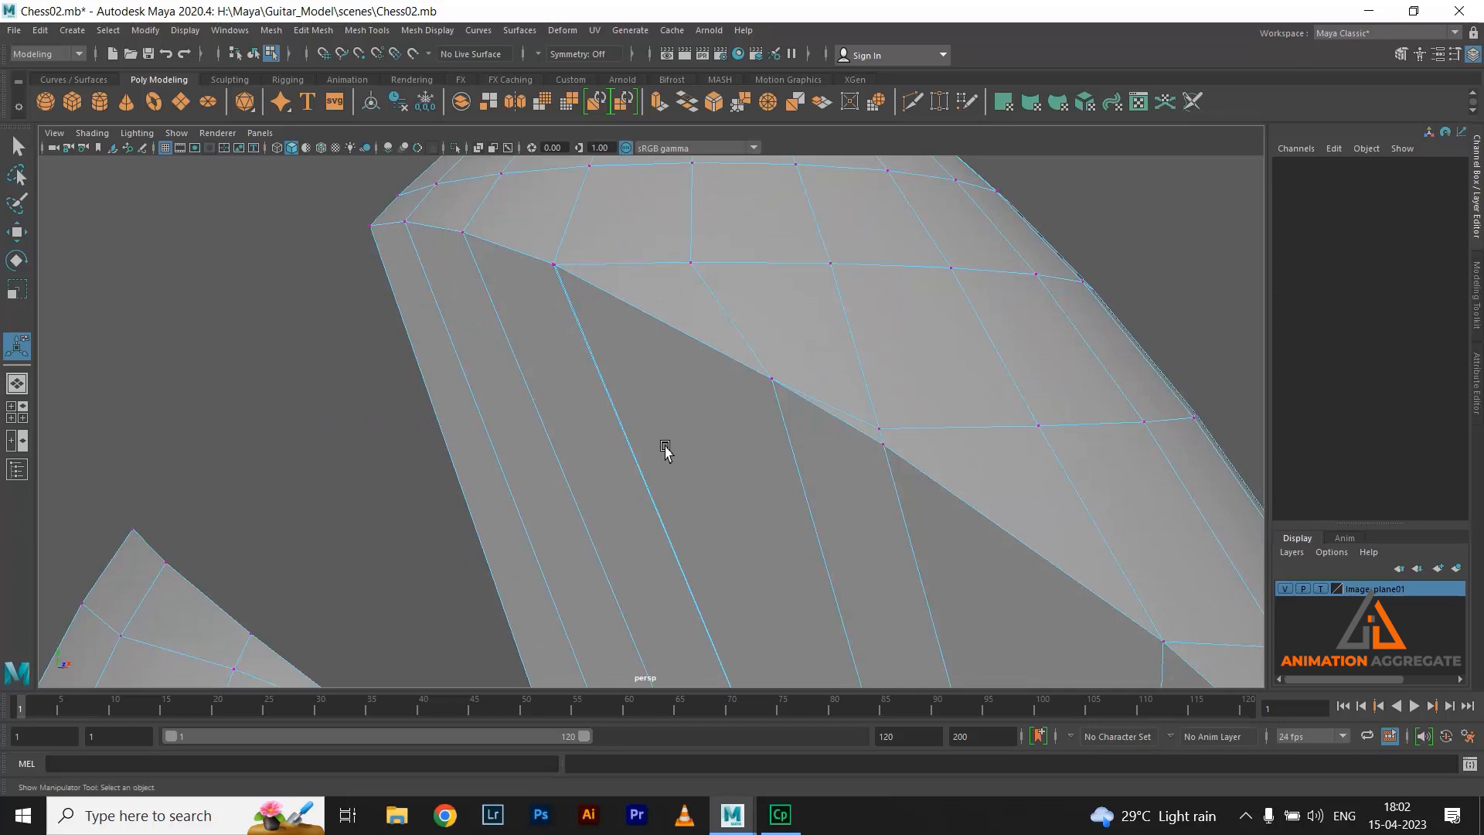
pyautogui.click(559, 267)
pyautogui.keyDown('shift'); pyautogui.moveTo(648, 328); pyautogui.dragTo(672, 286, button='right'); pyautogui.keyUp('shift')
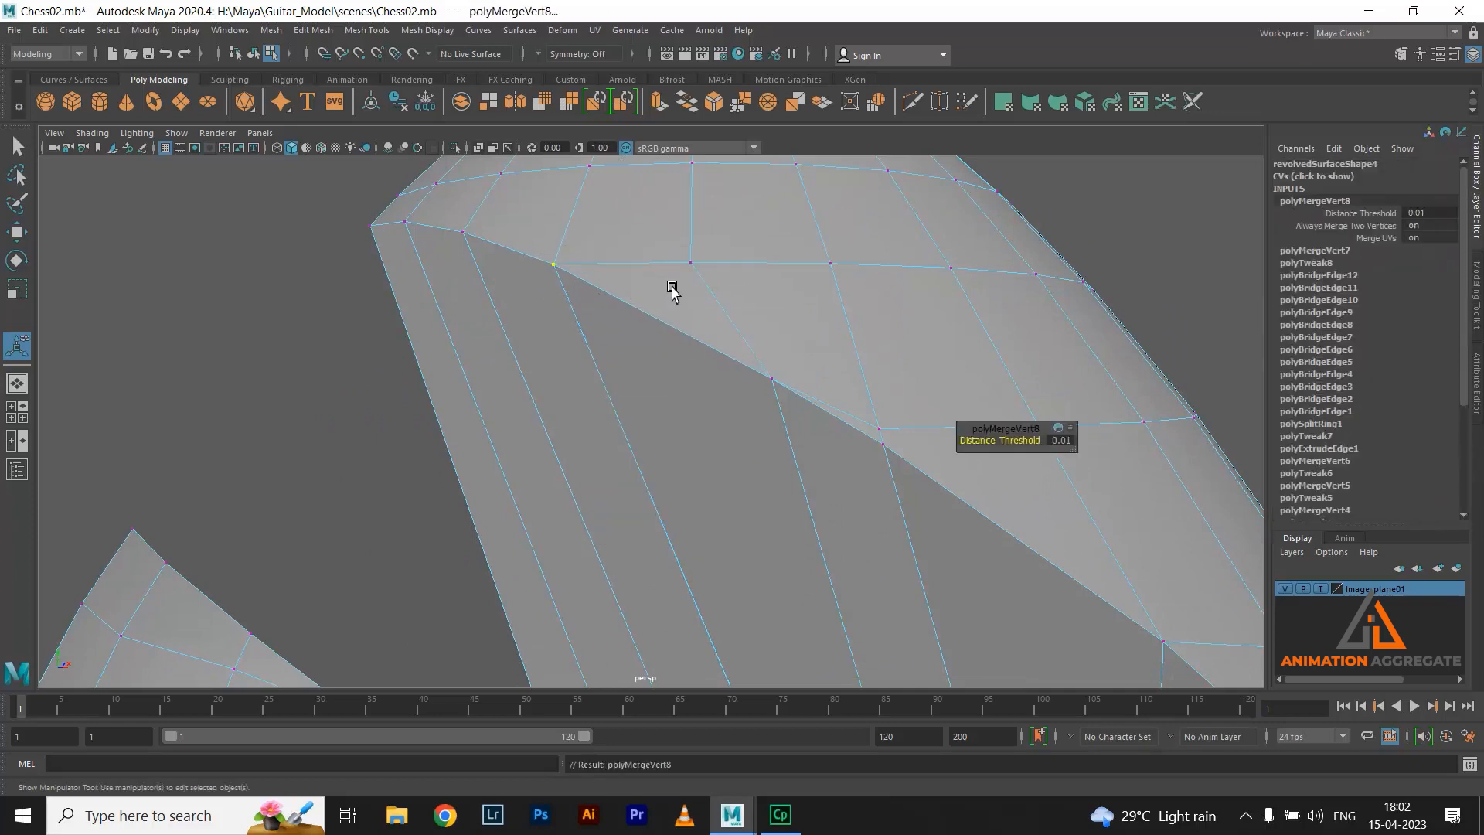
pyautogui.click(312, 385)
# Test-move two vertices along the notch's inner corner edge to check their welds, undoing each move
pyautogui.keyDown('alt'); pyautogui.moveTo(500, 279); pyautogui.dragTo(699, 580, button='right'); pyautogui.keyUp('alt')
pyautogui.keyDown('alt'); pyautogui.moveTo(699, 580); pyautogui.dragTo(722, 520, button='middle'); pyautogui.keyUp('alt')
pyautogui.keyDown('alt'); pyautogui.moveTo(722, 520); pyautogui.dragTo(689, 482); pyautogui.keyUp('alt')
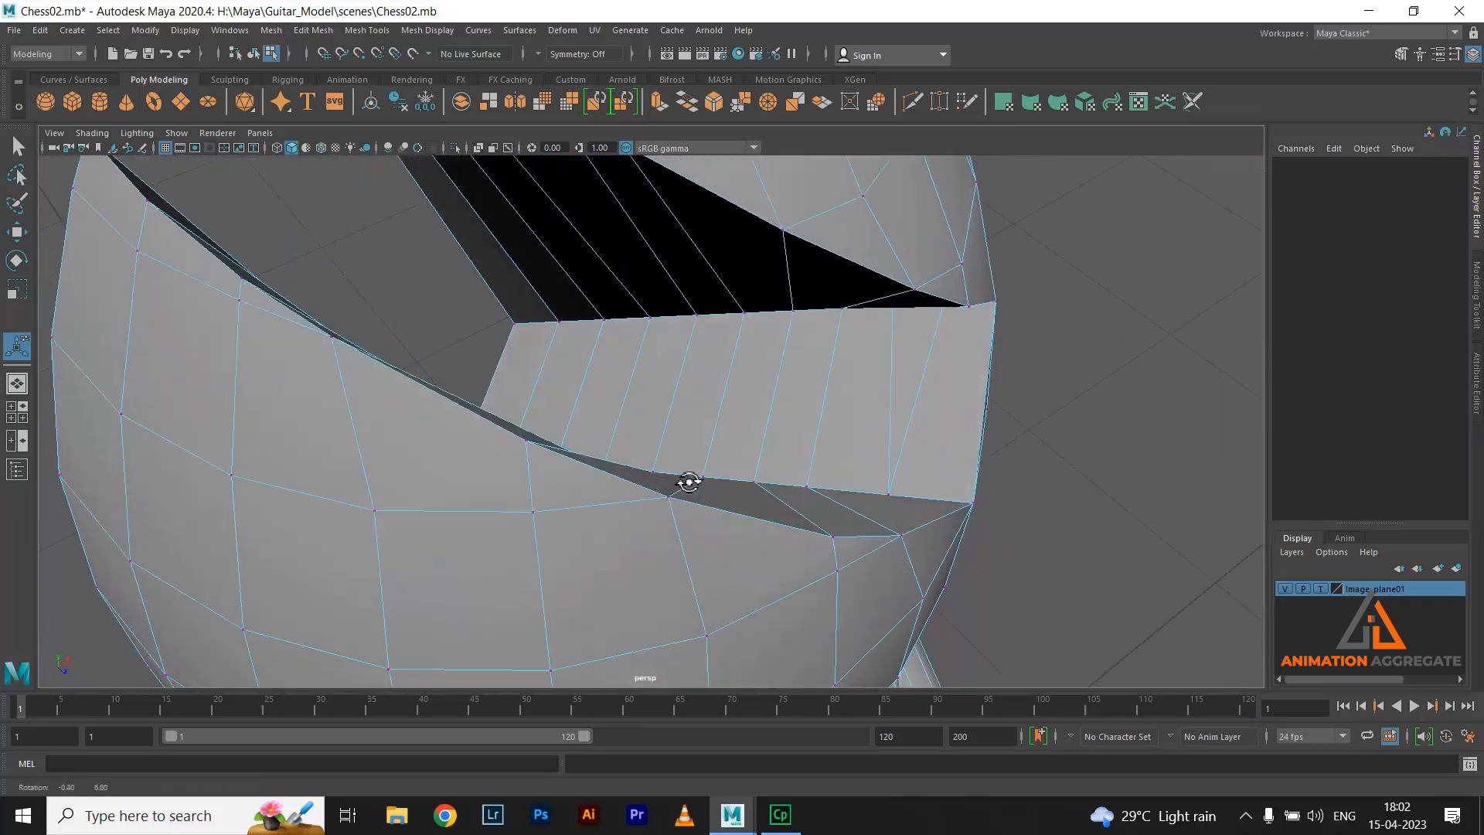
pyautogui.click(655, 328)
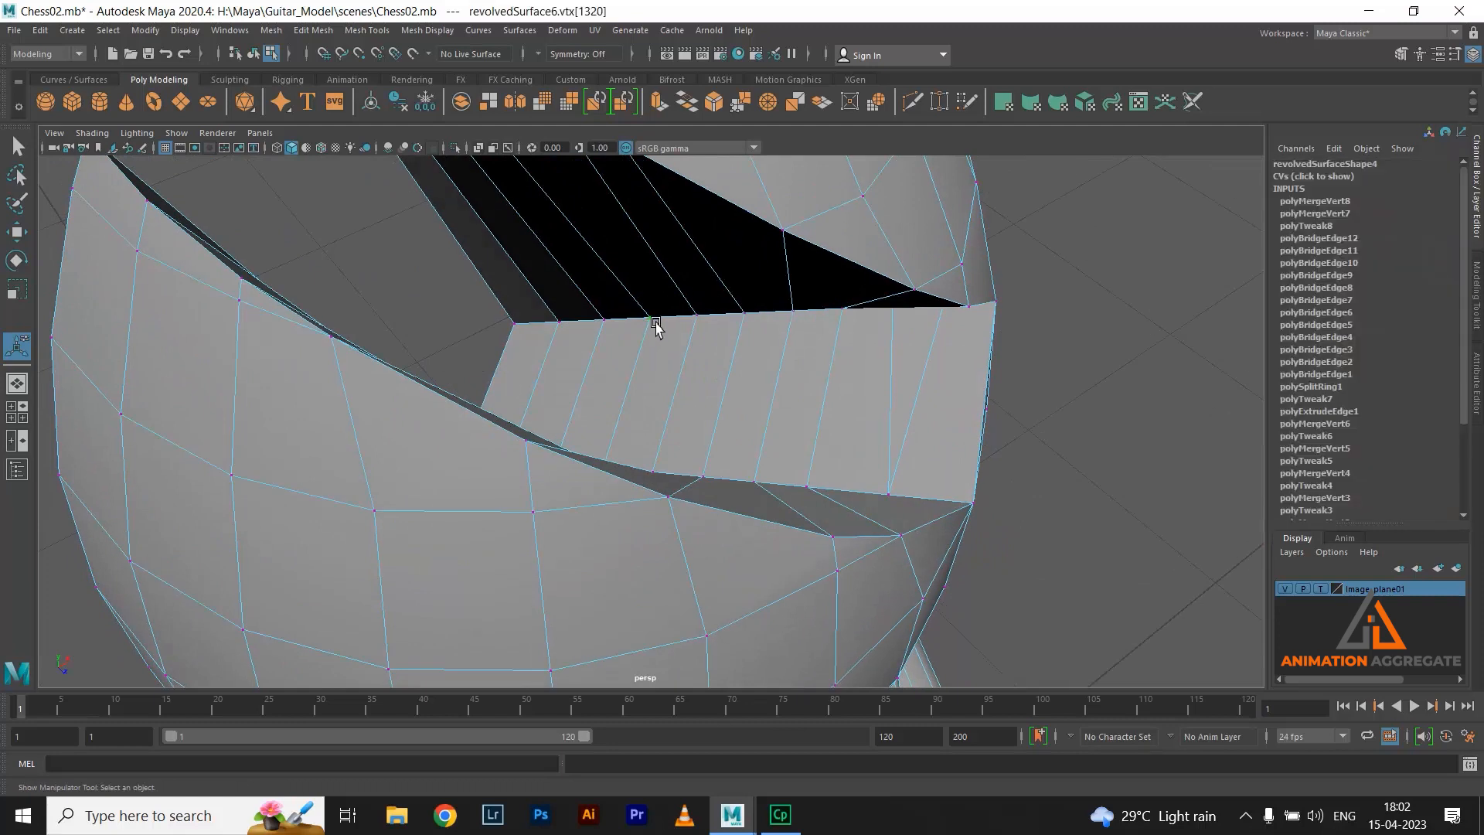
pyautogui.press('w')
pyautogui.moveTo(663, 326); pyautogui.dragTo(619, 306)
pyautogui.hotkey('ctrl', 'z')
pyautogui.click(601, 324)
pyautogui.hotkey('ctrl', 'z')
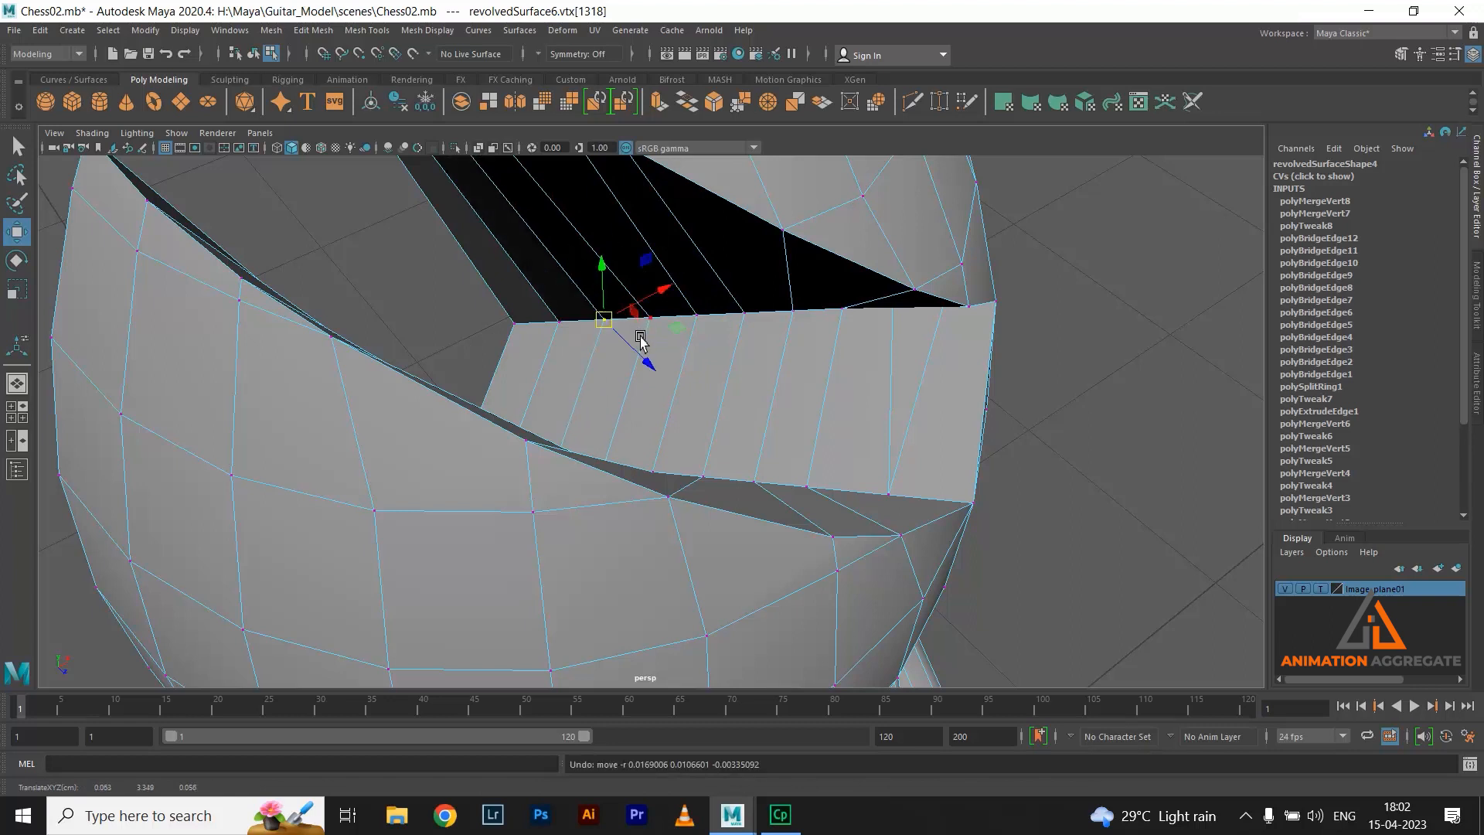
# Select the edges along the notch's upper rim and its closed end
pyautogui.scroll(-1, 766, 402)
pyautogui.keyDown('alt'); pyautogui.moveTo(761, 379); pyautogui.dragTo(757, 349); pyautogui.keyUp('alt')
pyautogui.keyDown('alt'); pyautogui.moveTo(698, 230); pyautogui.dragTo(759, 307); pyautogui.keyUp('alt')
pyautogui.keyDown('alt'); pyautogui.moveTo(759, 307); pyautogui.dragTo(844, 450, button='middle'); pyautogui.keyUp('alt')
pyautogui.keyDown('alt'); pyautogui.moveTo(844, 456); pyautogui.dragTo(794, 389); pyautogui.keyUp('alt')
pyautogui.moveTo(794, 389); pyautogui.dragTo(795, 343, button='right')
pyautogui.click(650, 422)
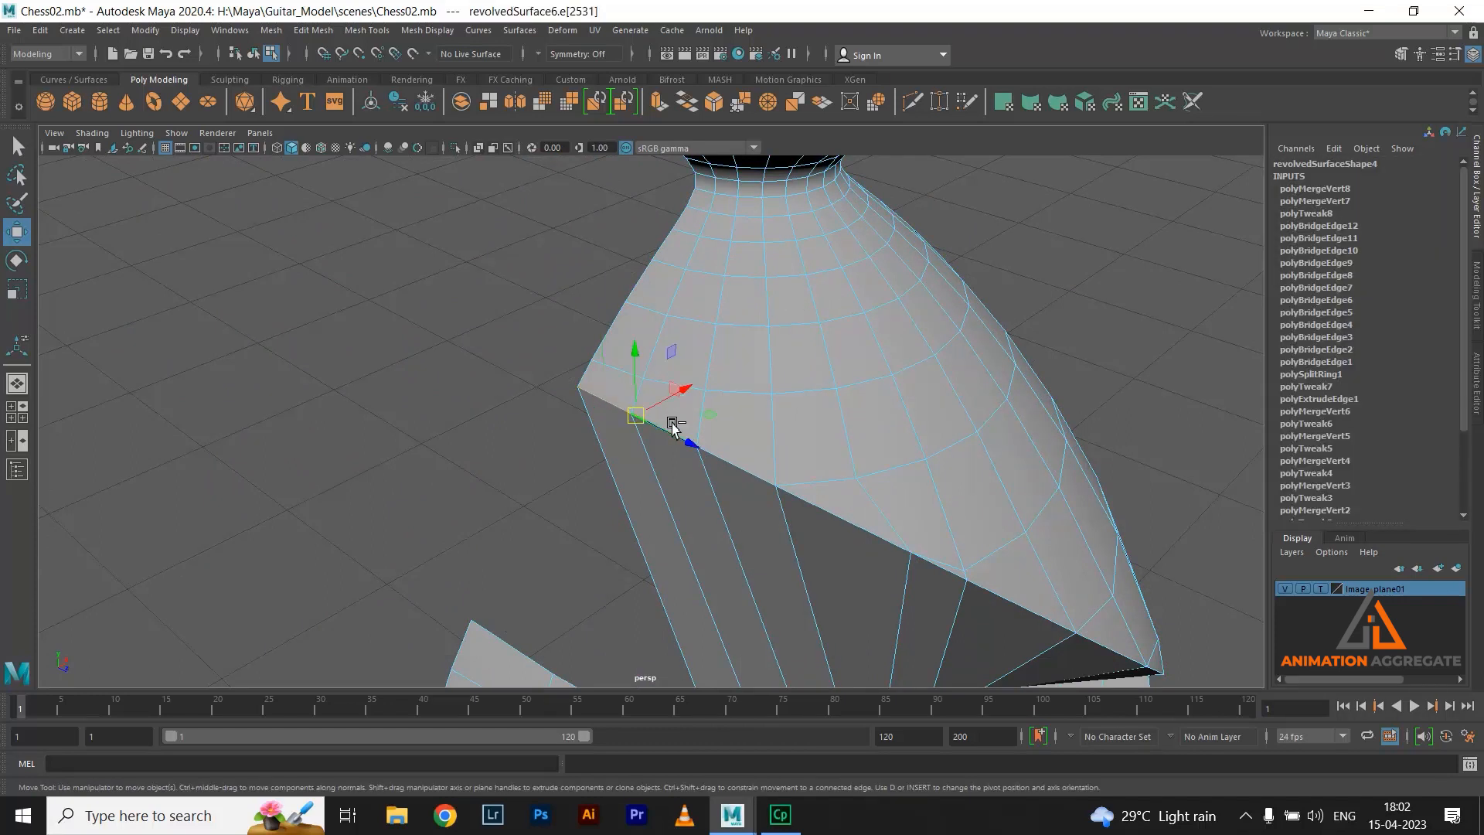
pyautogui.press('q')
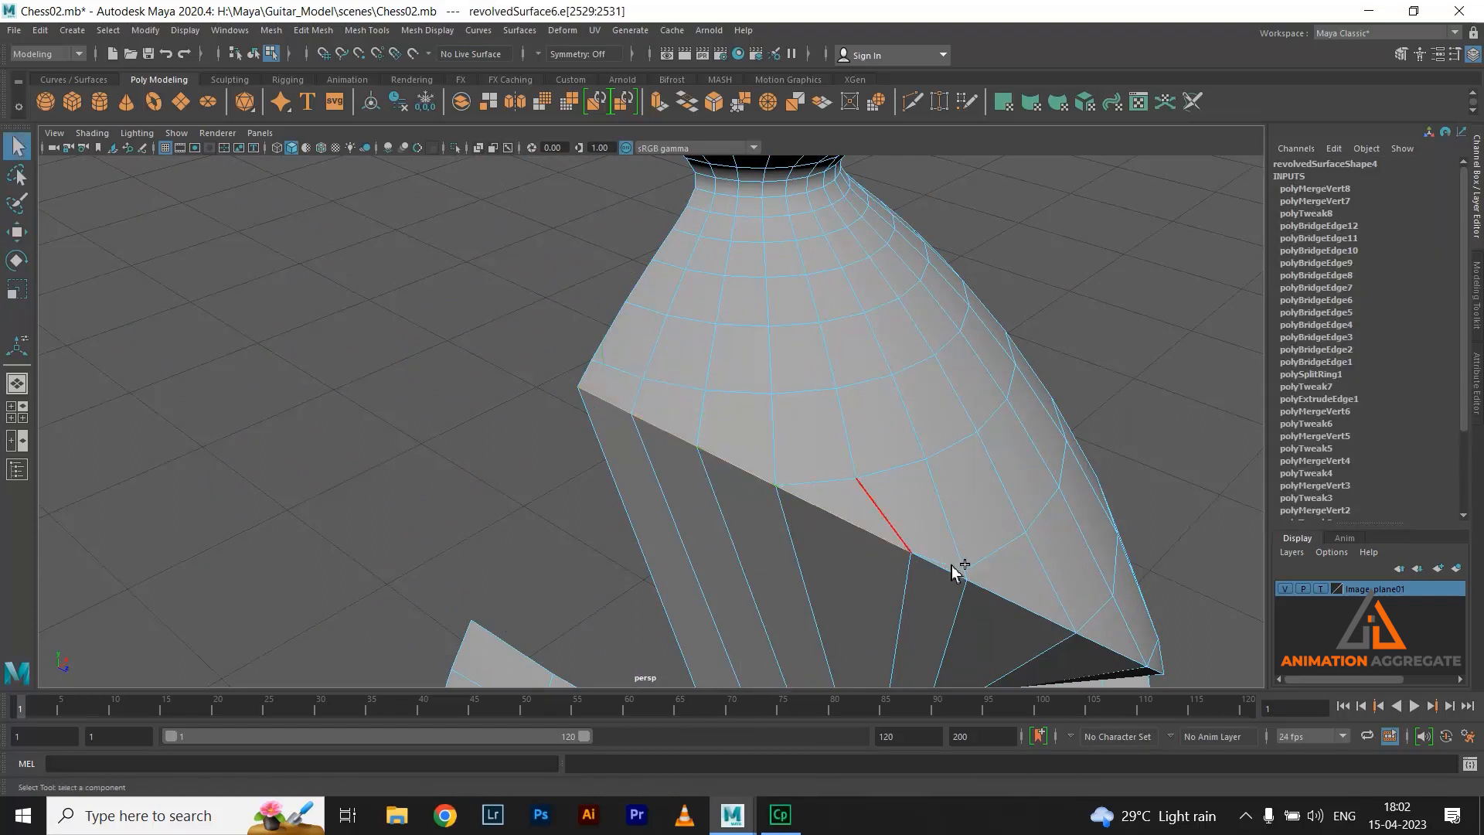
pyautogui.keyDown('alt'); pyautogui.moveTo(1042, 528); pyautogui.dragTo(1015, 497); pyautogui.keyUp('alt')
pyautogui.keyDown('shift'); pyautogui.click(925, 437); pyautogui.keyUp('shift')
pyautogui.hotkey('alt', 'shift')
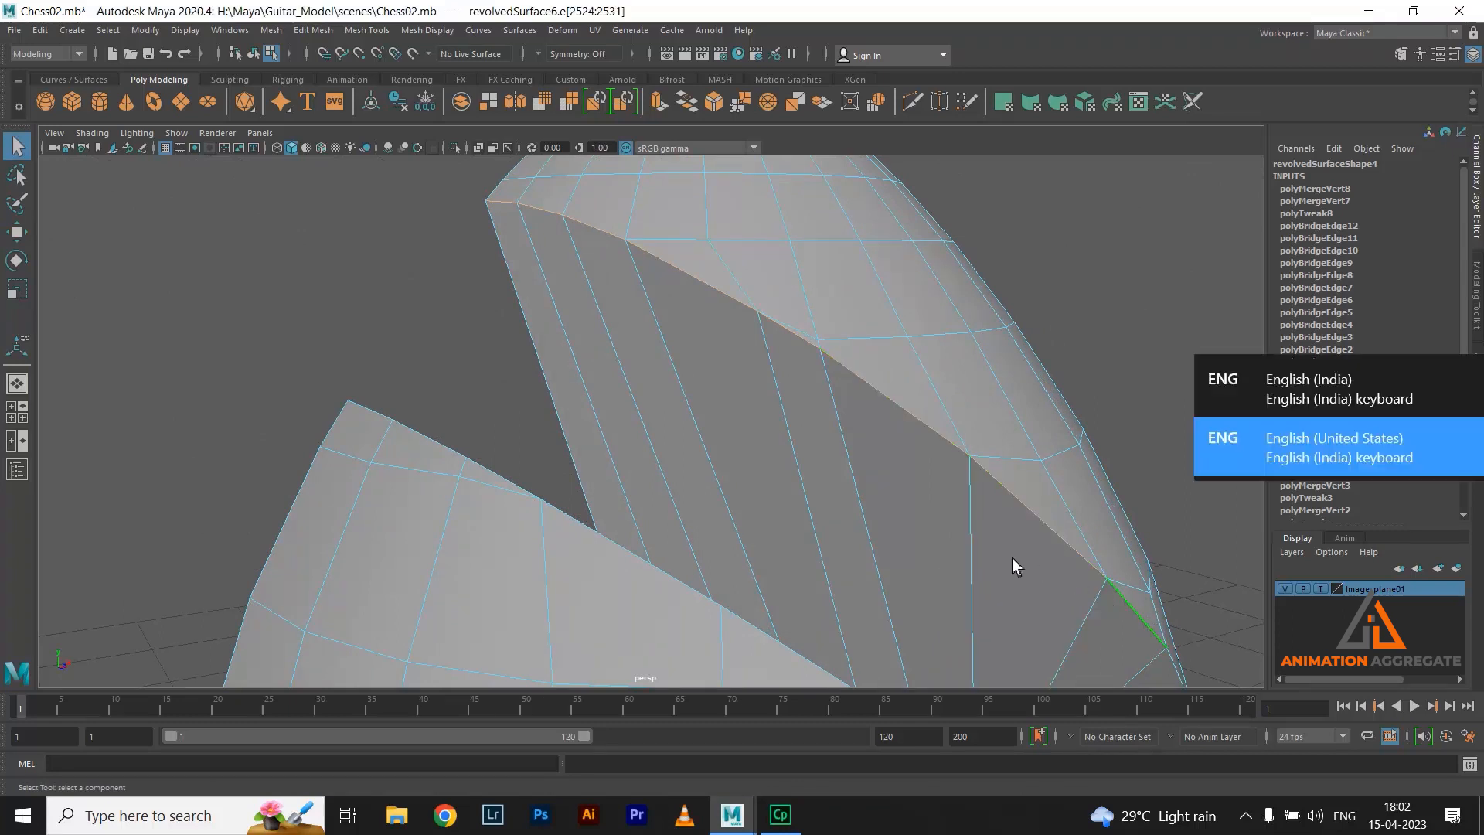
pyautogui.keyDown('alt'); pyautogui.moveTo(1018, 563); pyautogui.dragTo(1013, 610); pyautogui.keyUp('alt')
pyautogui.keyDown('alt'); pyautogui.moveTo(1014, 610); pyautogui.dragTo(928, 449, button='middle'); pyautogui.keyUp('alt')
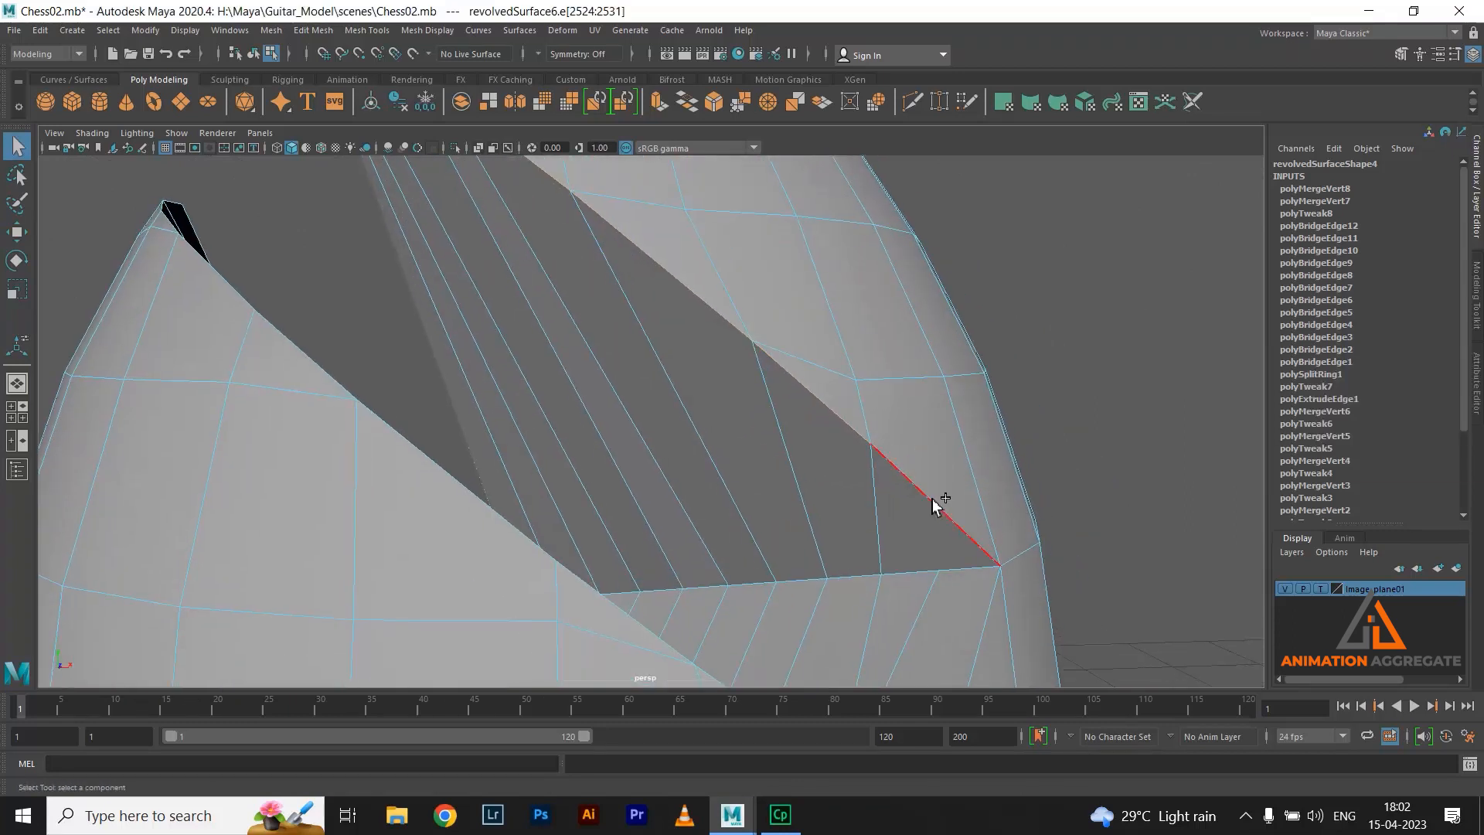
pyautogui.keyDown('alt'); pyautogui.moveTo(1032, 490); pyautogui.dragTo(903, 498, button='right'); pyautogui.keyUp('alt')
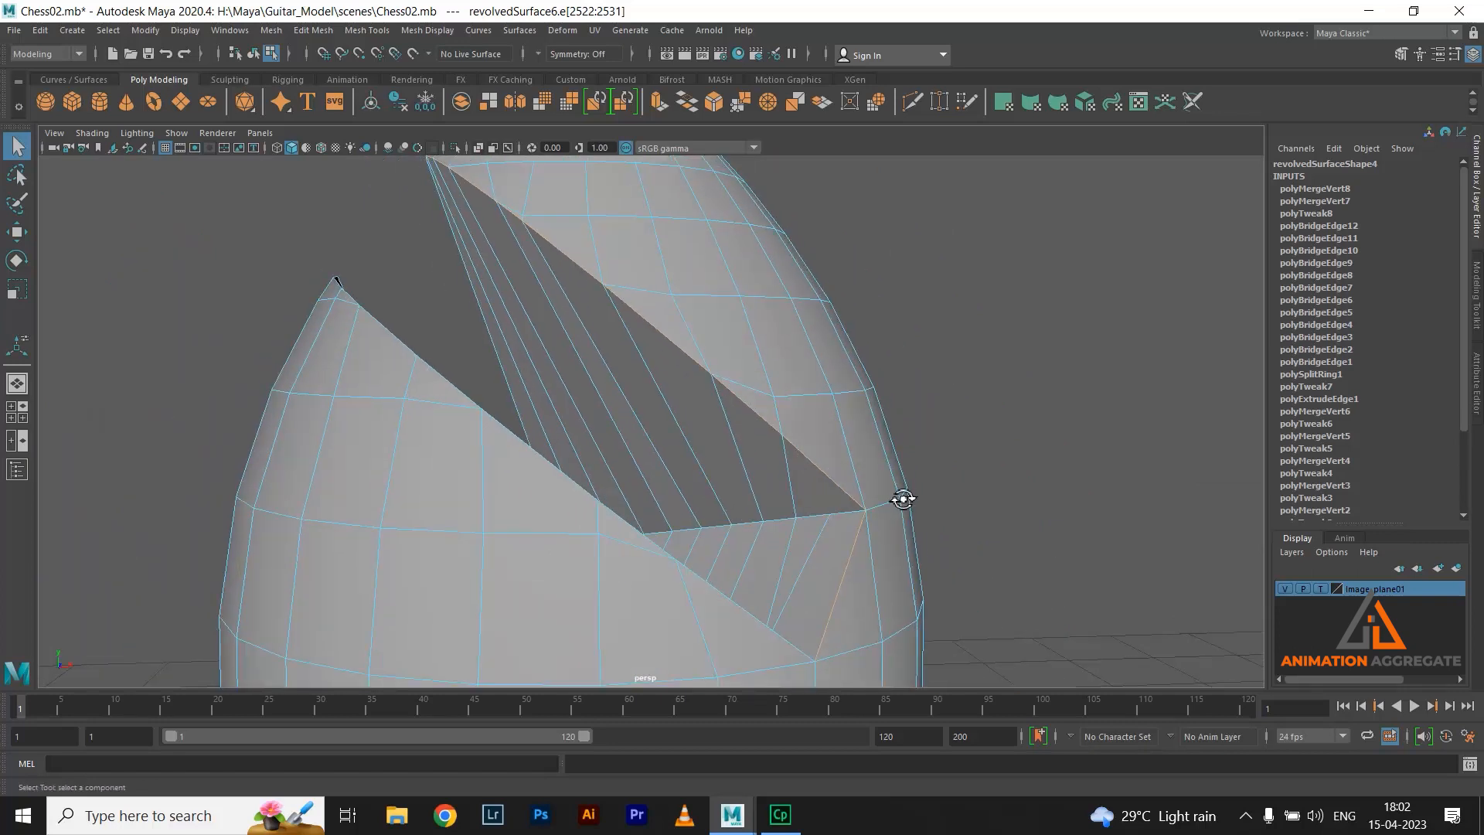
# Extend the edge selection along the notch's entire lower rim to its open tip
pyautogui.keyDown('alt'); pyautogui.moveTo(903, 499); pyautogui.dragTo(736, 566); pyautogui.keyUp('alt')
pyautogui.keyDown('alt'); pyautogui.moveTo(735, 566); pyautogui.dragTo(808, 400, button='middle'); pyautogui.keyUp('alt')
pyautogui.keyDown('alt'); pyautogui.moveTo(871, 405); pyautogui.dragTo(821, 407, button='right'); pyautogui.keyUp('alt')
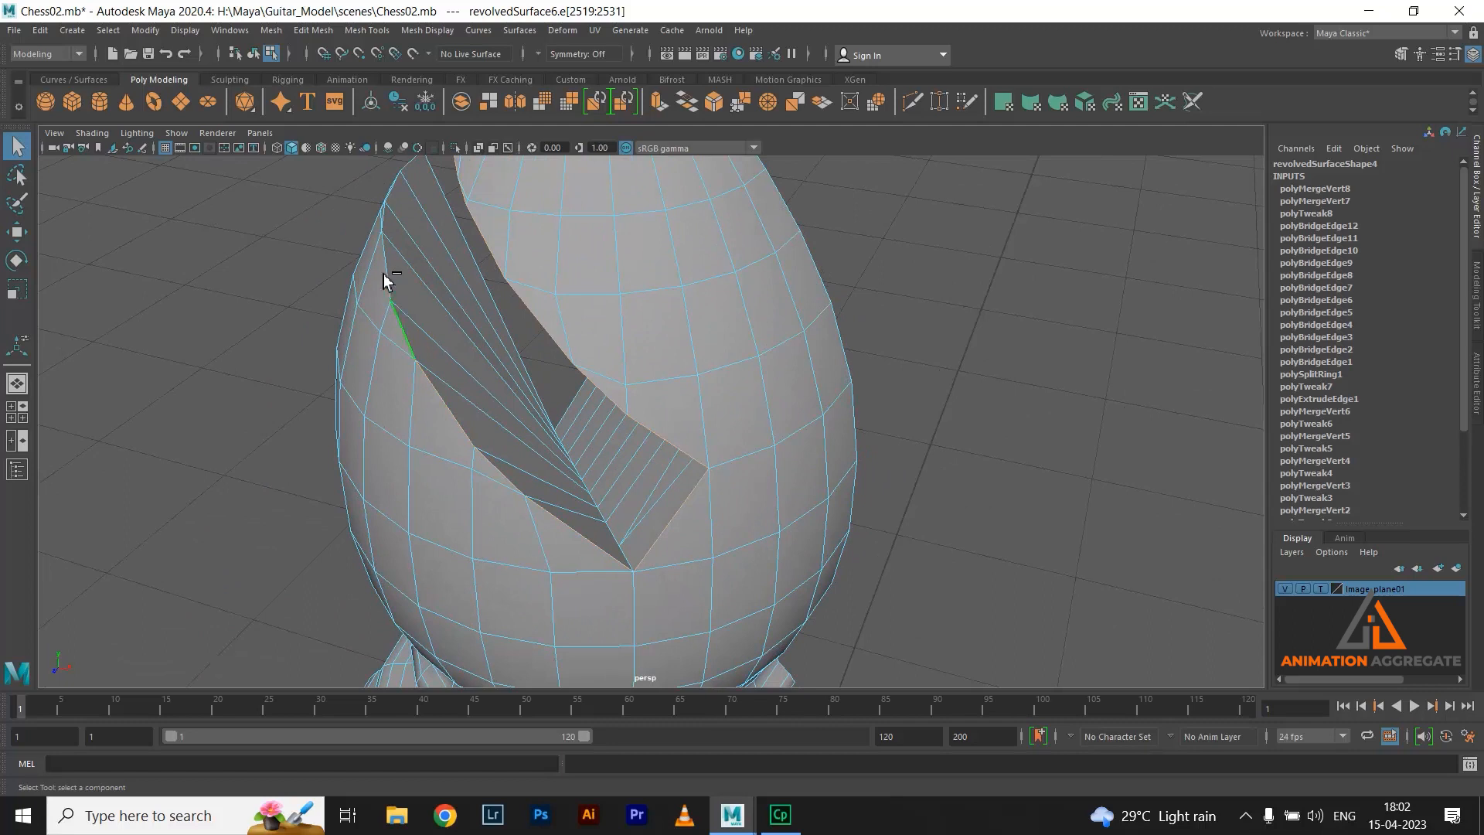
pyautogui.hotkey('alt', 'shift')
pyautogui.keyDown('alt'); pyautogui.moveTo(348, 330); pyautogui.dragTo(507, 549); pyautogui.keyUp('alt')
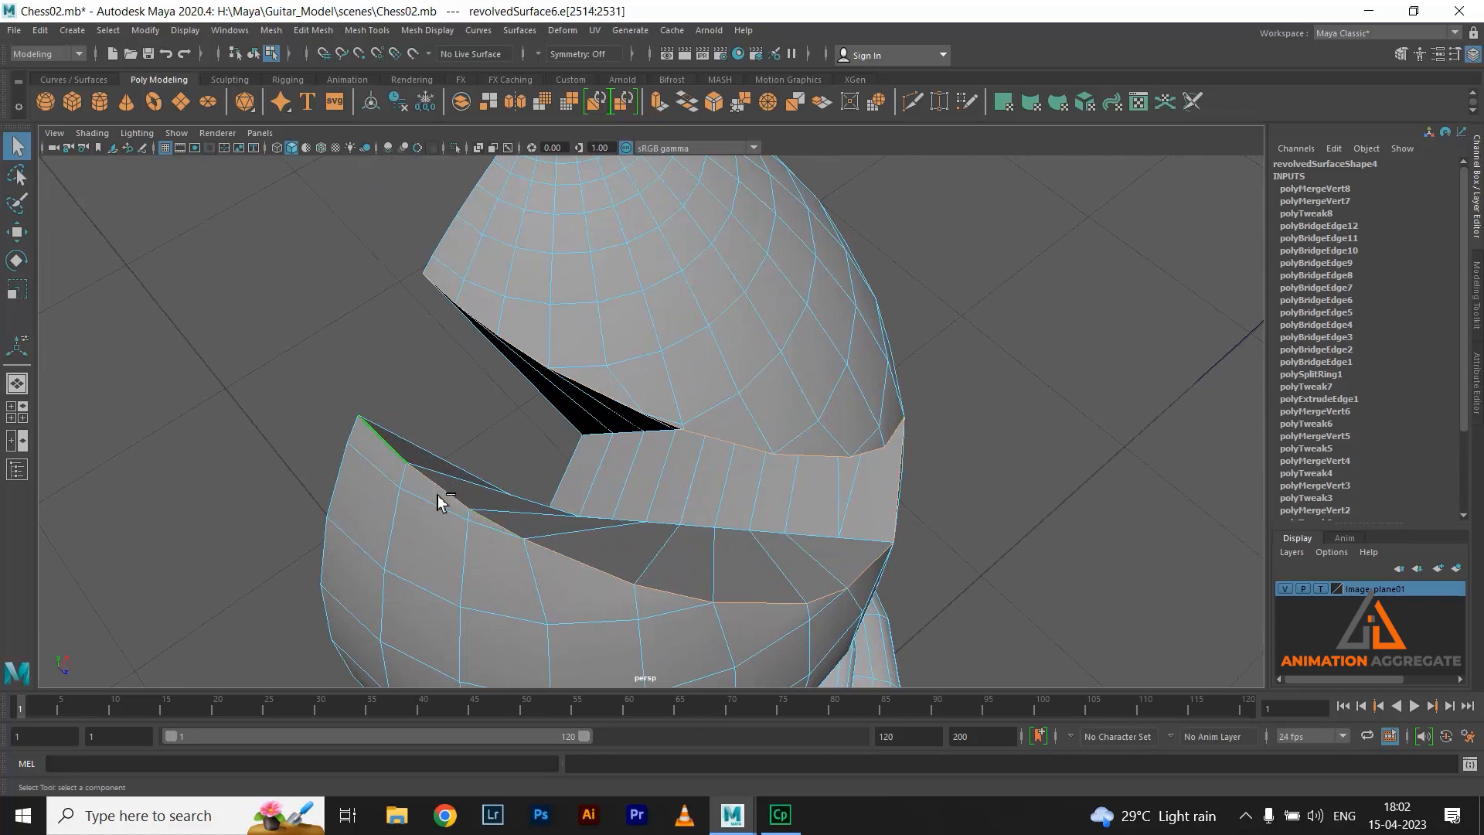
pyautogui.keyDown('alt'); pyautogui.moveTo(649, 433); pyautogui.dragTo(612, 357); pyautogui.keyUp('alt')
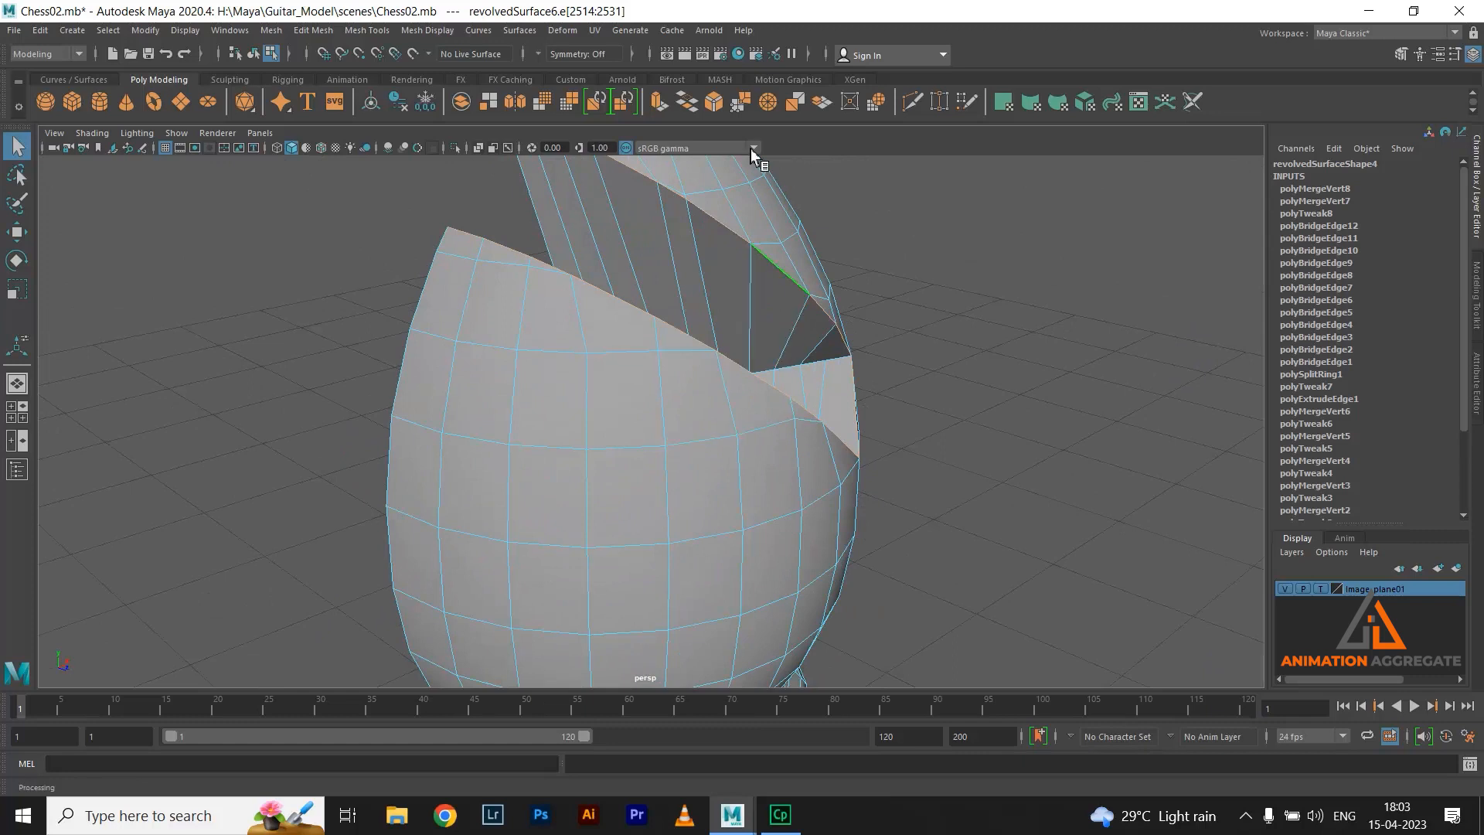
# Bevel the selected notch rim edges with a 0.5 fraction and adjust the bevel's segments
pyautogui.keyDown('alt'); pyautogui.moveTo(711, 321); pyautogui.dragTo(706, 351); pyautogui.keyUp('alt')
pyautogui.click(714, 101)
pyautogui.keyDown('alt'); pyautogui.moveTo(704, 353); pyautogui.dragTo(800, 474, button='right'); pyautogui.keyUp('alt')
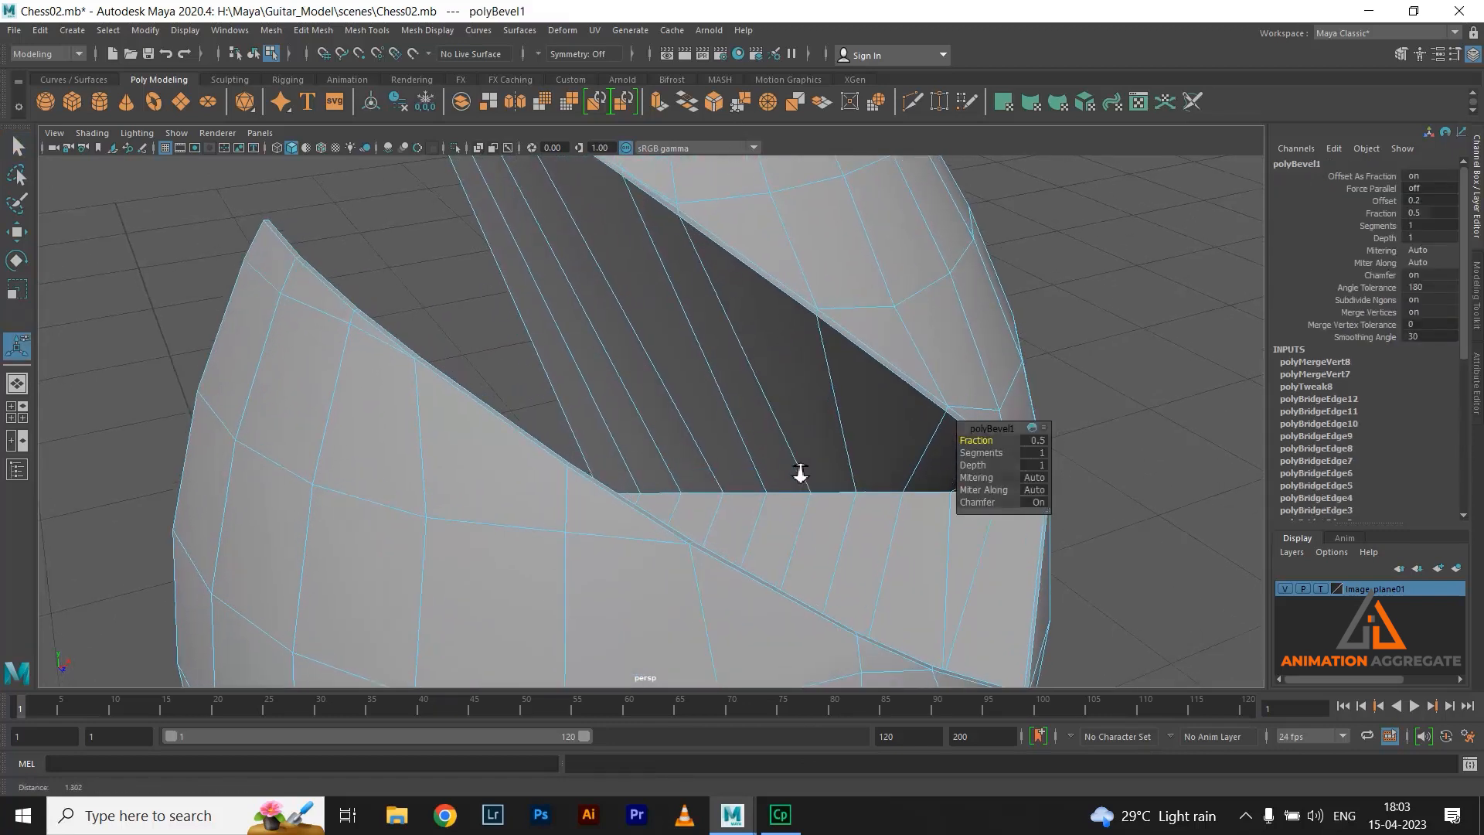
pyautogui.moveTo(998, 460); pyautogui.dragTo(1003, 460)
# Return to object selection and compare the bevelled notch in smoothed and unsmoothed display
pyautogui.moveTo(891, 309); pyautogui.dragTo(957, 271, button='right')
pyautogui.press('3')
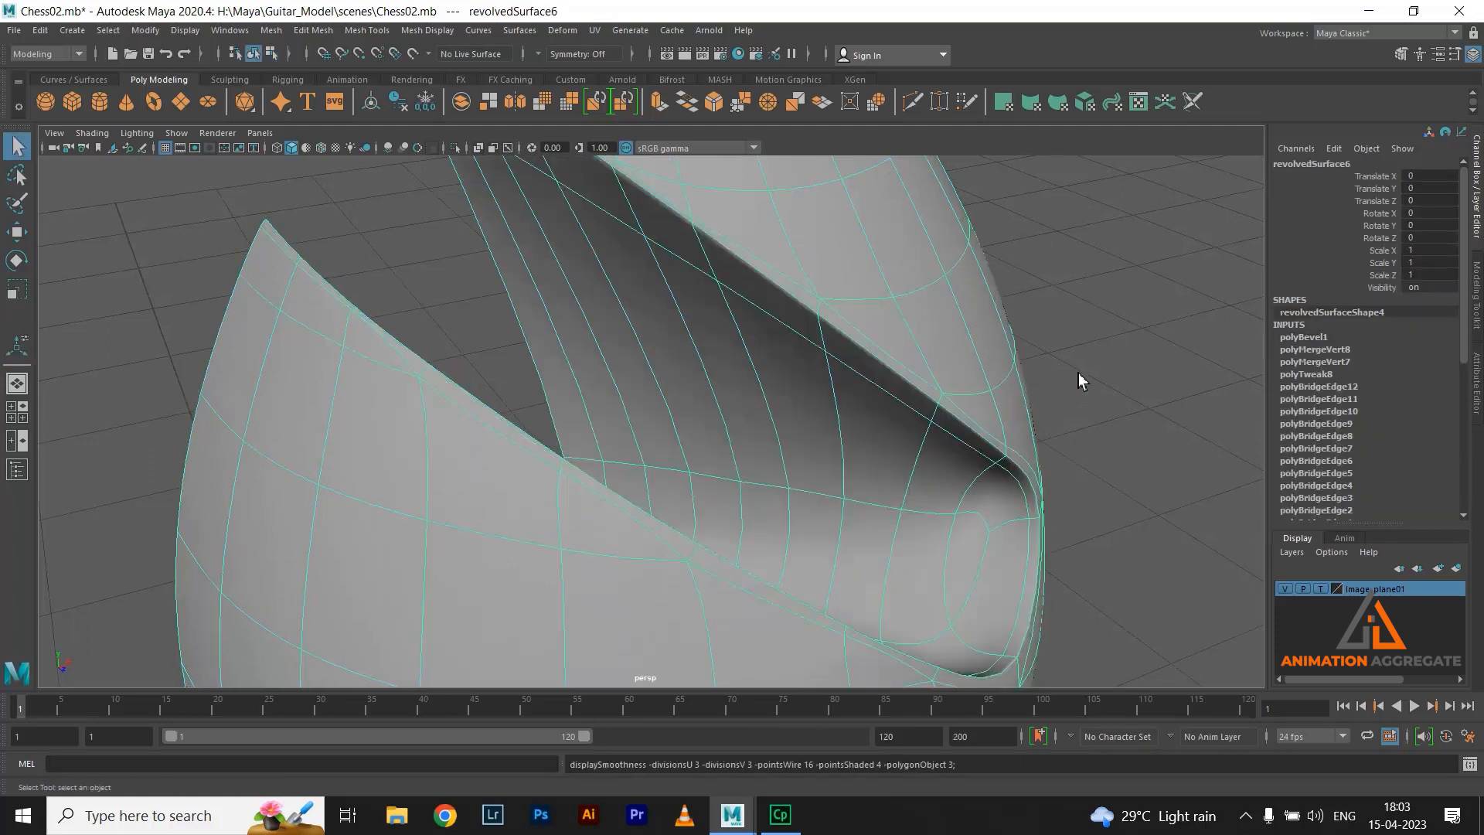
pyautogui.click(1110, 429)
pyautogui.keyDown('alt'); pyautogui.moveTo(1110, 430); pyautogui.dragTo(881, 397, button='right'); pyautogui.keyUp('alt')
pyautogui.keyDown('alt'); pyautogui.moveTo(881, 414); pyautogui.dragTo(1011, 415); pyautogui.keyUp('alt')
pyautogui.click(754, 336)
pyautogui.press('1')
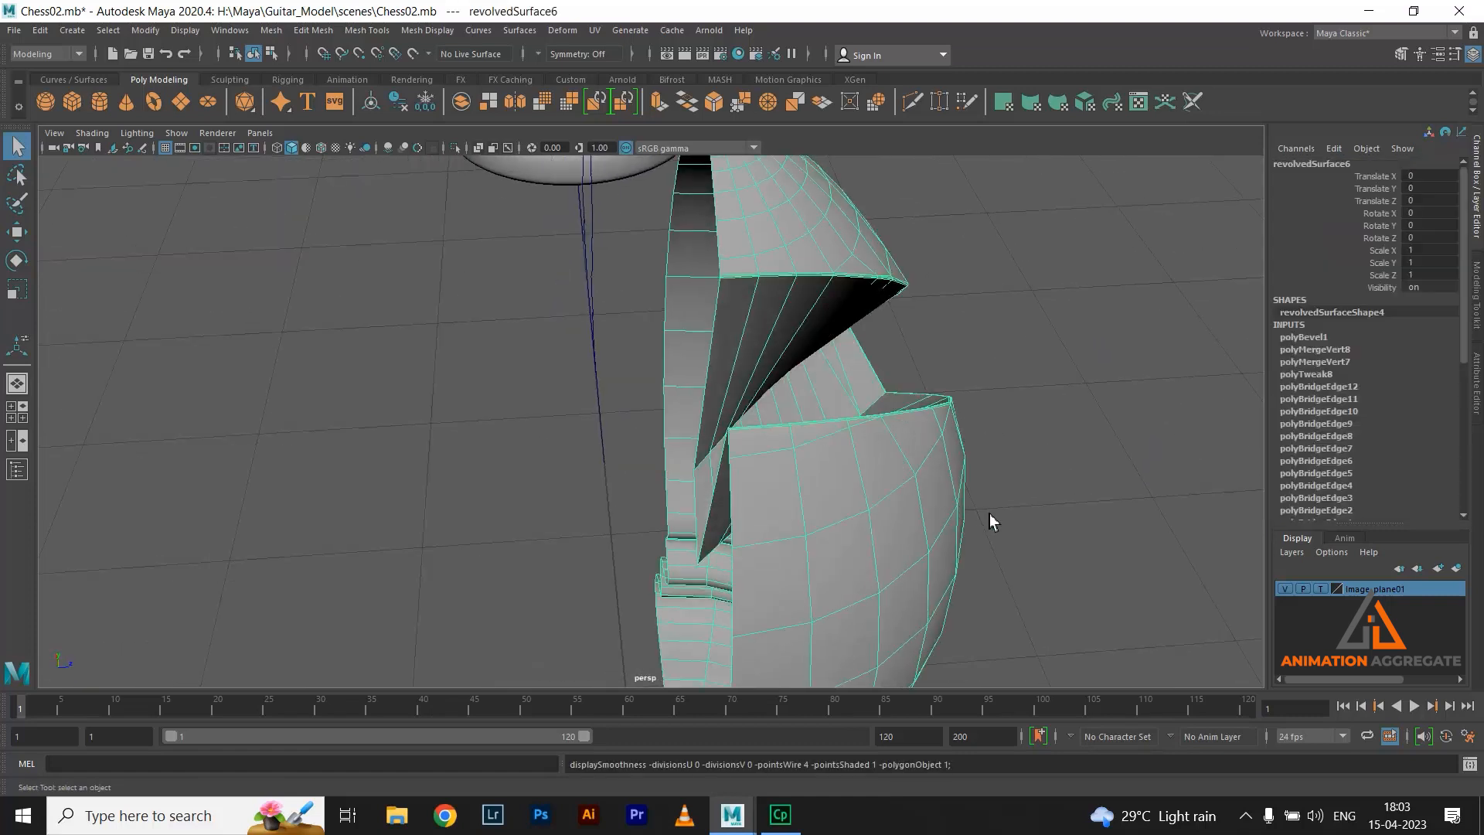
# Activate the Move tool on the bishop half and inspect it in the top view
pyautogui.keyDown('alt'); pyautogui.moveTo(990, 514); pyautogui.dragTo(916, 406, button='right'); pyautogui.keyUp('alt')
pyautogui.press('w')
pyautogui.keyDown('alt'); pyautogui.moveTo(931, 531); pyautogui.dragTo(518, 311, button='right'); pyautogui.keyUp('alt')
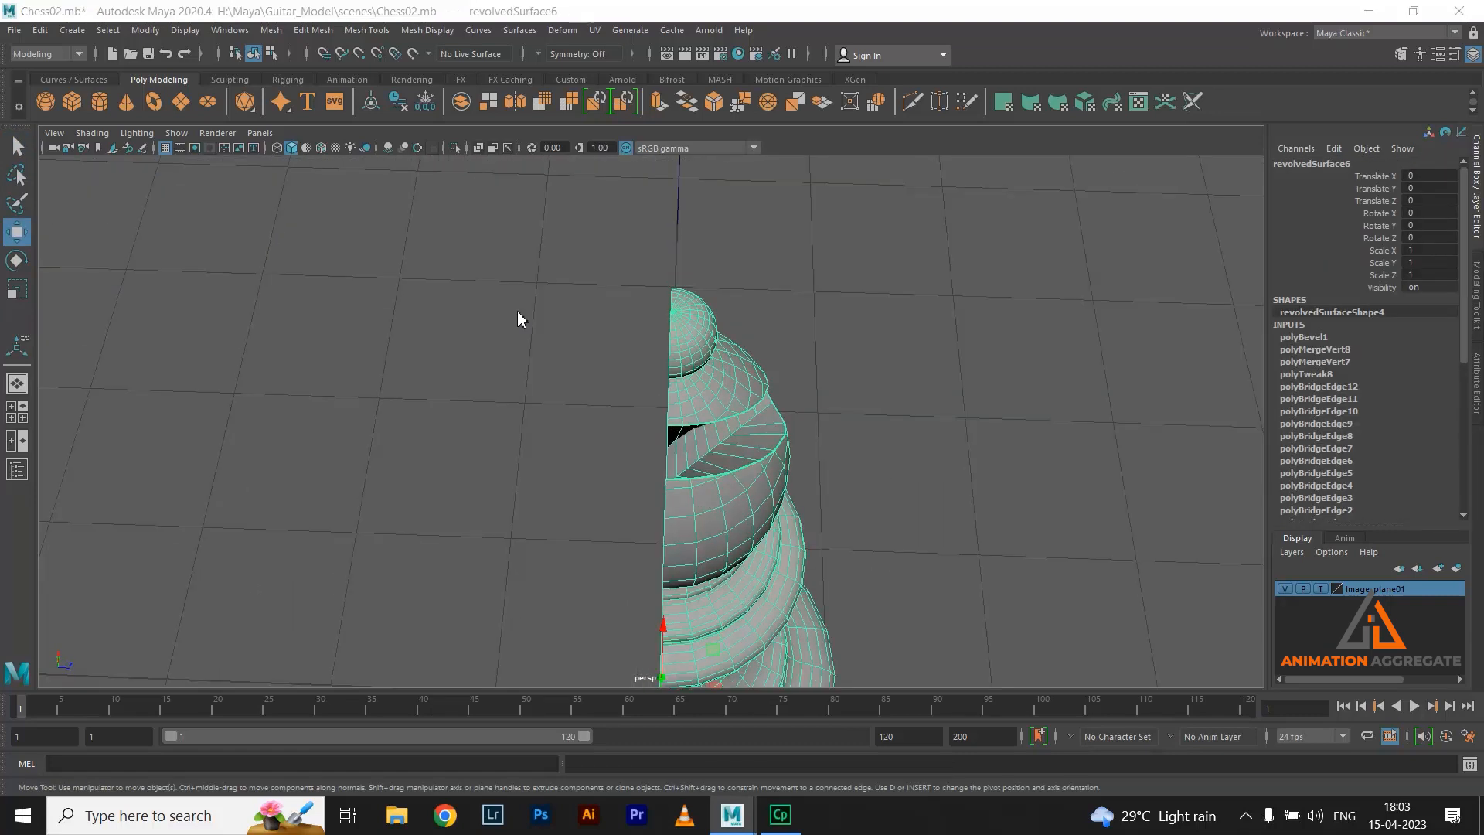
pyautogui.press('space')
pyautogui.press('space')
pyautogui.keyDown('alt'); pyautogui.moveTo(872, 433); pyautogui.dragTo(828, 384, button='right'); pyautogui.keyUp('alt')
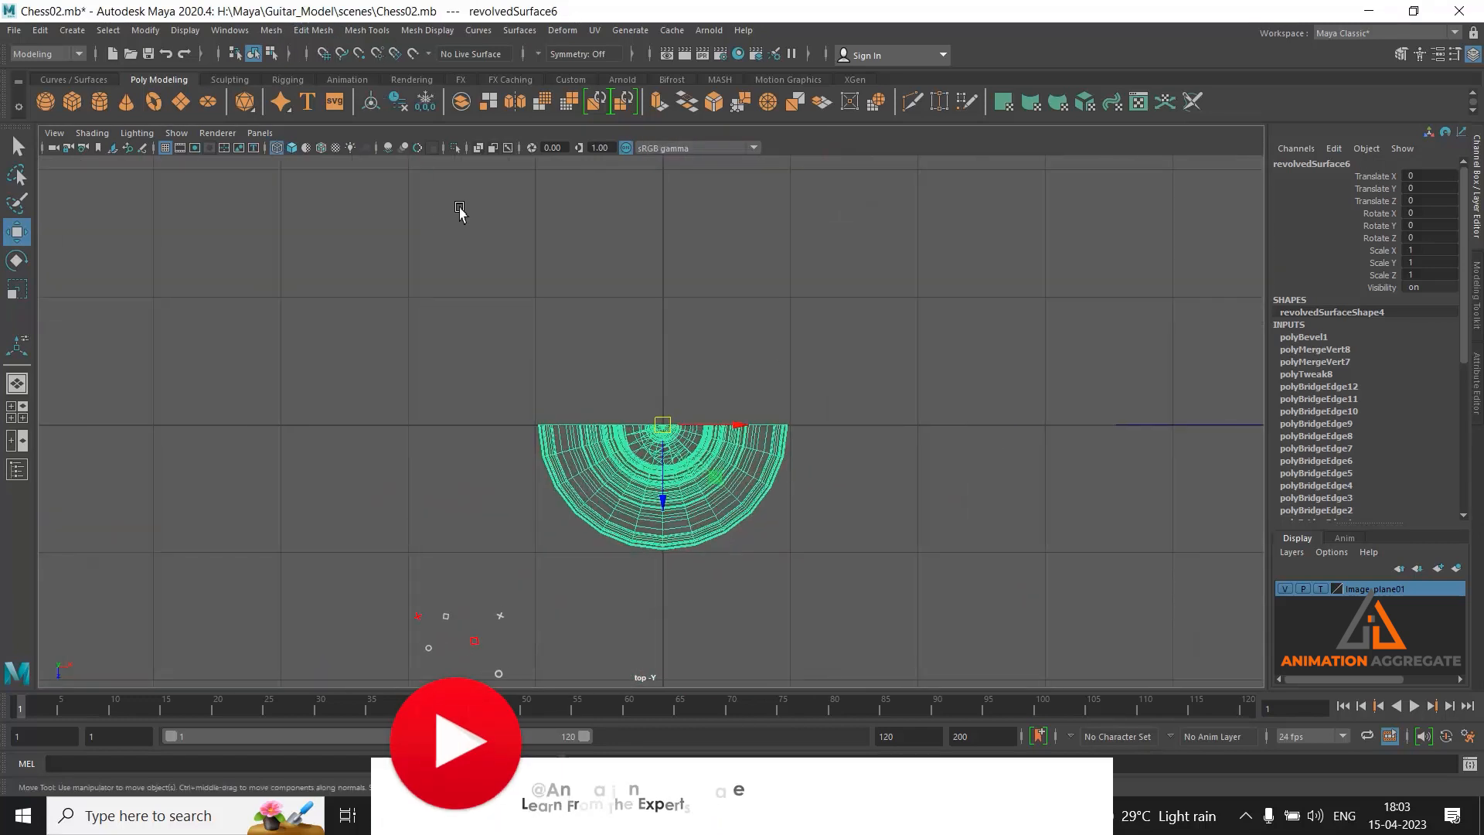
pyautogui.moveTo(658, 277); pyautogui.dragTo(590, 276)
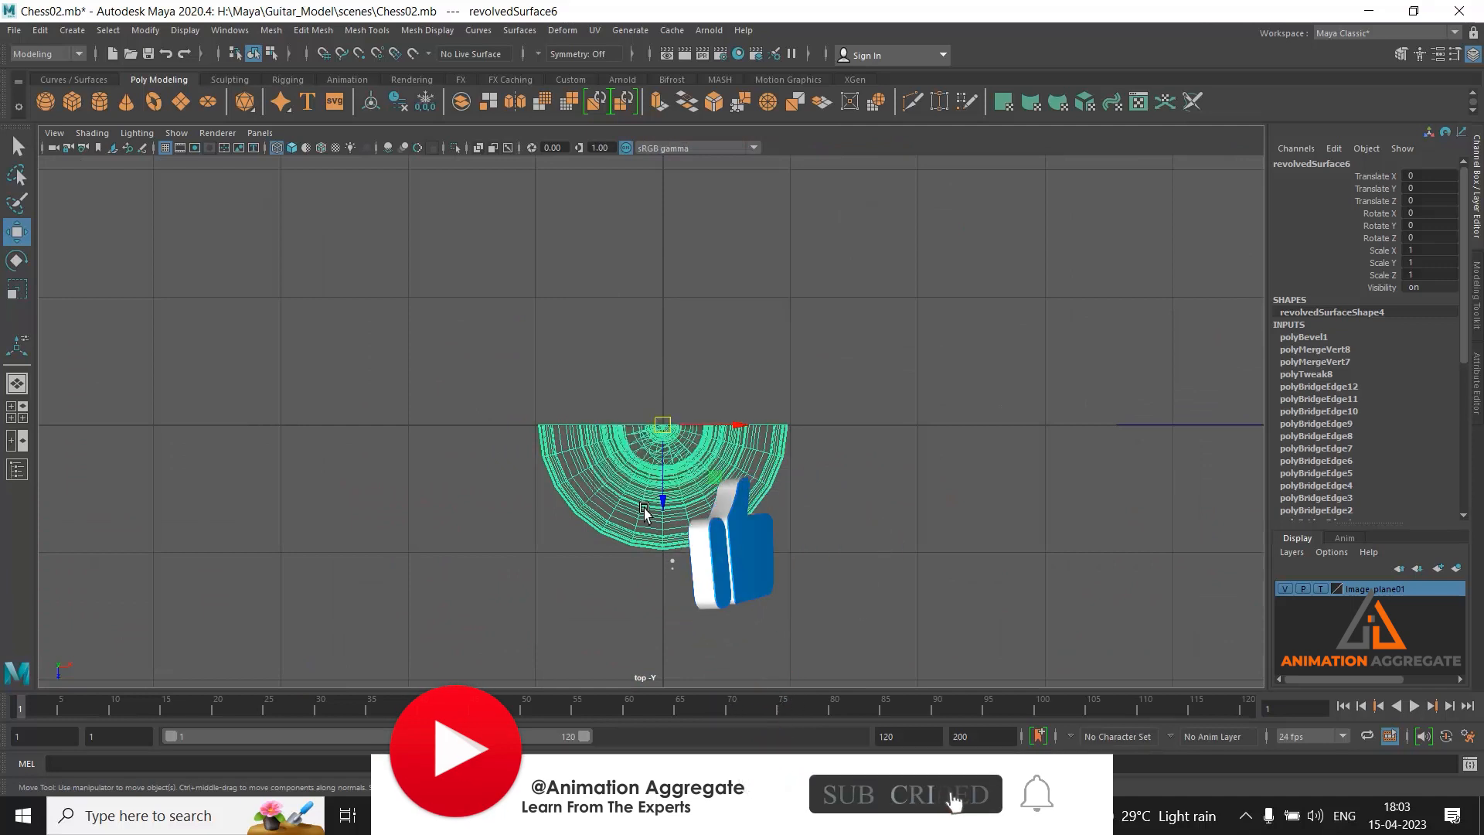
# Mirror the half bishop across the world Z axis in the negative direction with merged border vertices, and return to object selection
pyautogui.click(327, 34)
pyautogui.moveTo(268, 35)
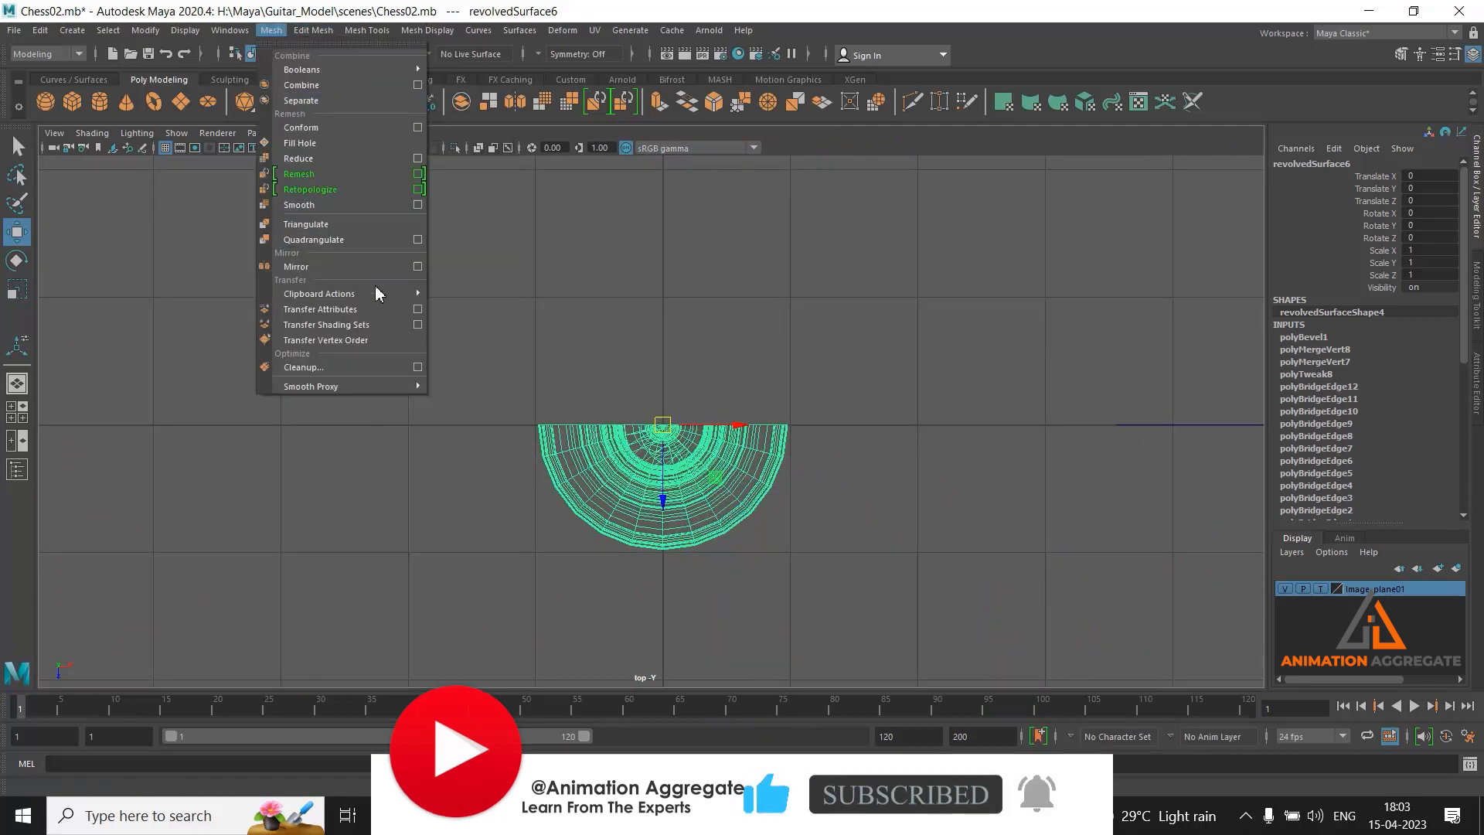
pyautogui.click(418, 267)
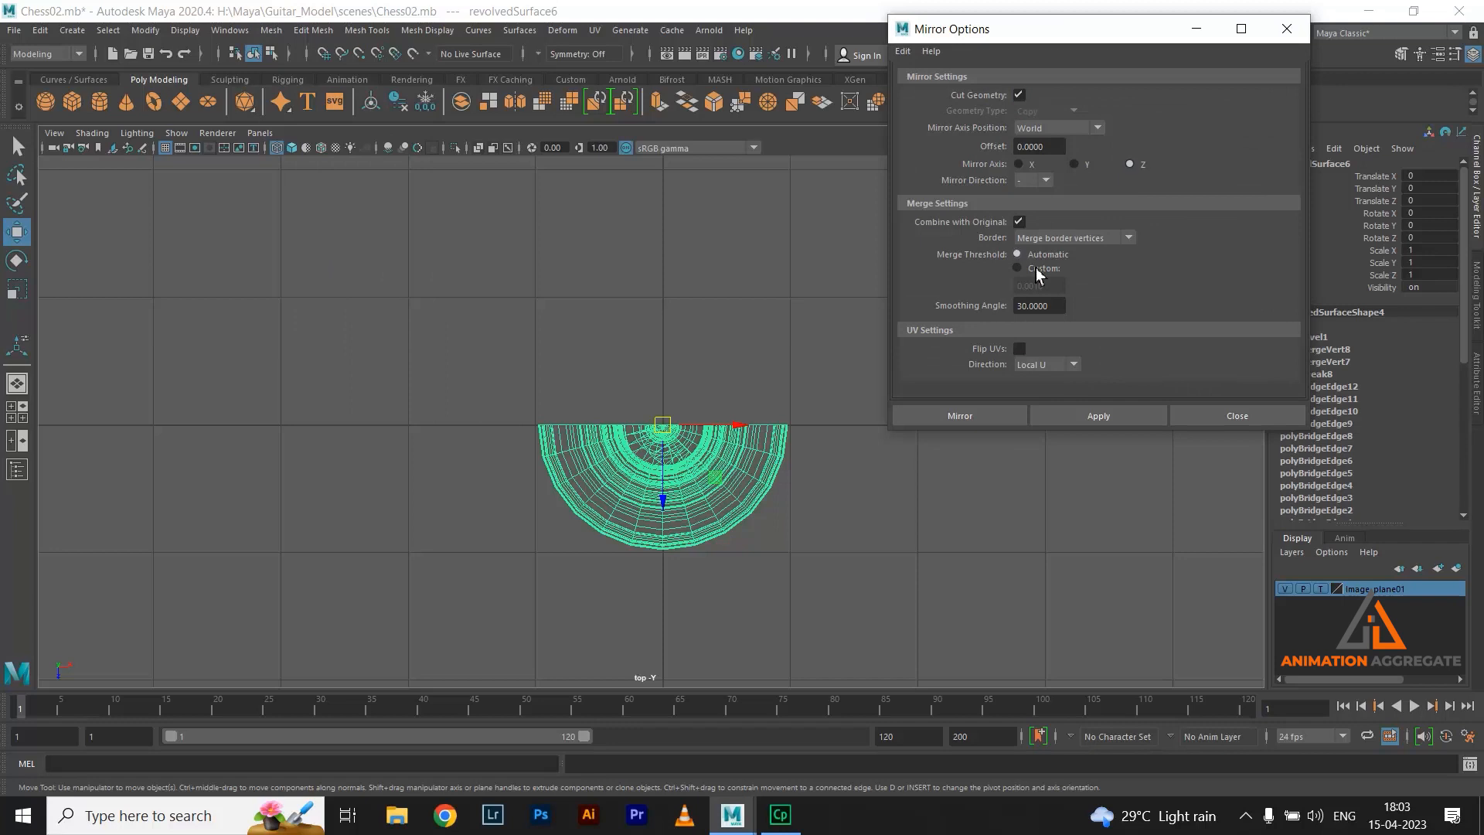
pyautogui.click(978, 417)
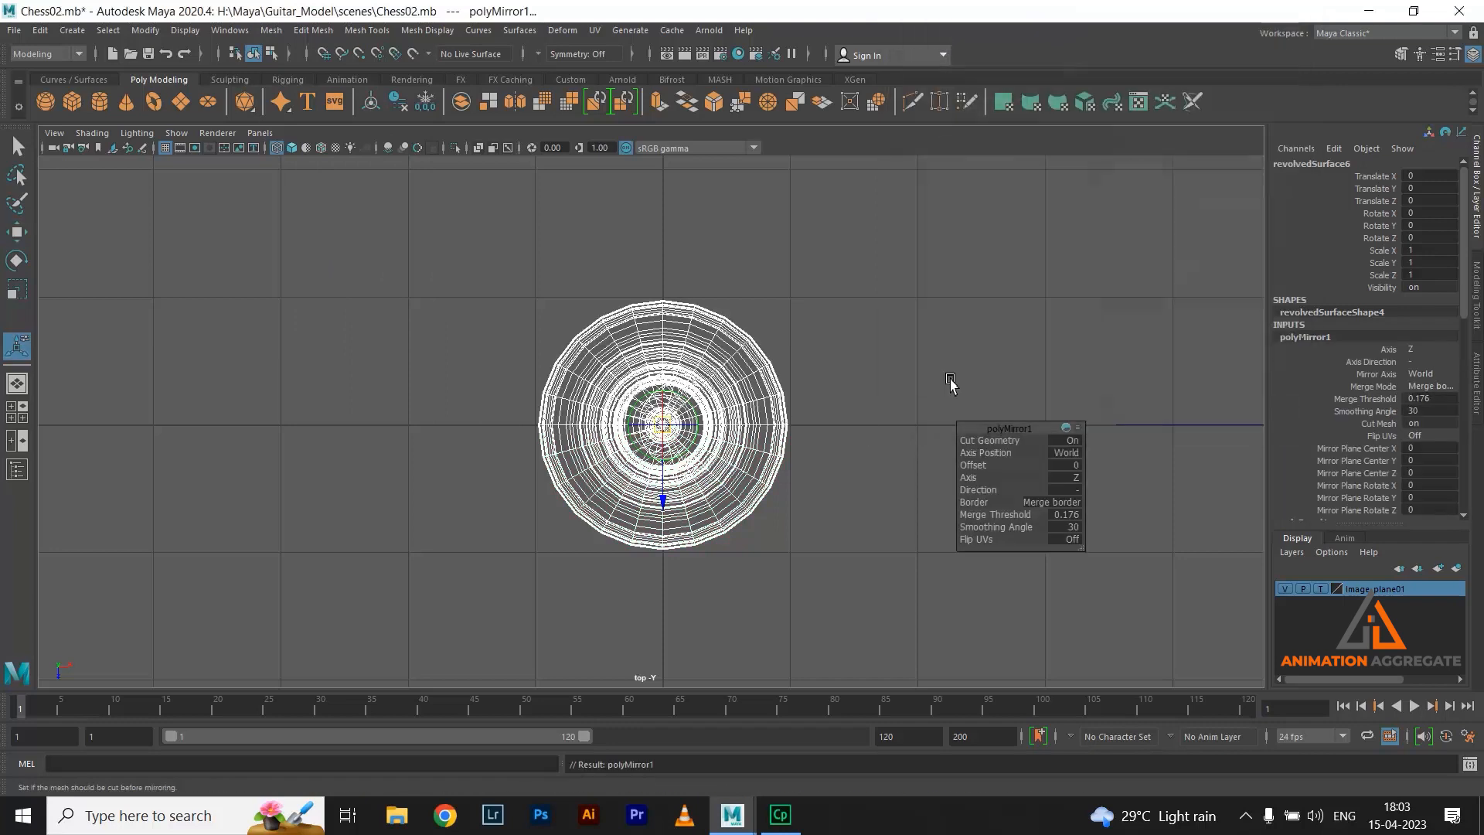
pyautogui.press('space')
pyautogui.press('space')
pyautogui.keyDown('alt'); pyautogui.moveTo(981, 361); pyautogui.dragTo(670, 298); pyautogui.keyUp('alt')
pyautogui.moveTo(670, 298); pyautogui.dragTo(703, 213, button='right')
pyautogui.click(767, 252)
# Inspect the mirrored bishop from several sides, select it and delete its construction history
pyautogui.keyDown('alt'); pyautogui.moveTo(685, 389); pyautogui.dragTo(770, 403); pyautogui.keyUp('alt')
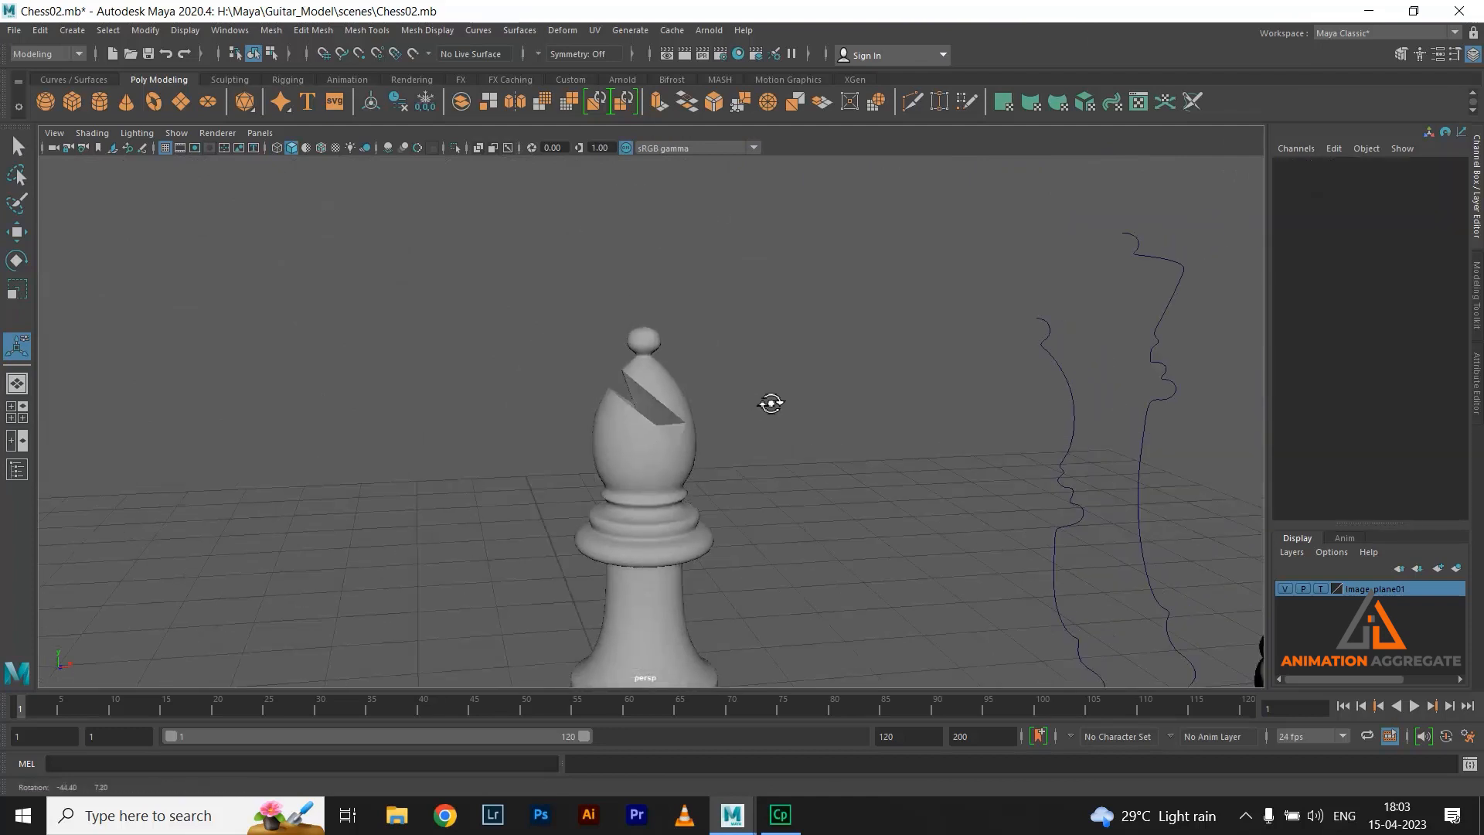
pyautogui.keyDown('alt'); pyautogui.moveTo(771, 403); pyautogui.dragTo(672, 394, button='right'); pyautogui.keyUp('alt')
pyautogui.keyDown('alt'); pyautogui.moveTo(672, 394); pyautogui.dragTo(689, 340); pyautogui.keyUp('alt')
pyautogui.click(646, 517)
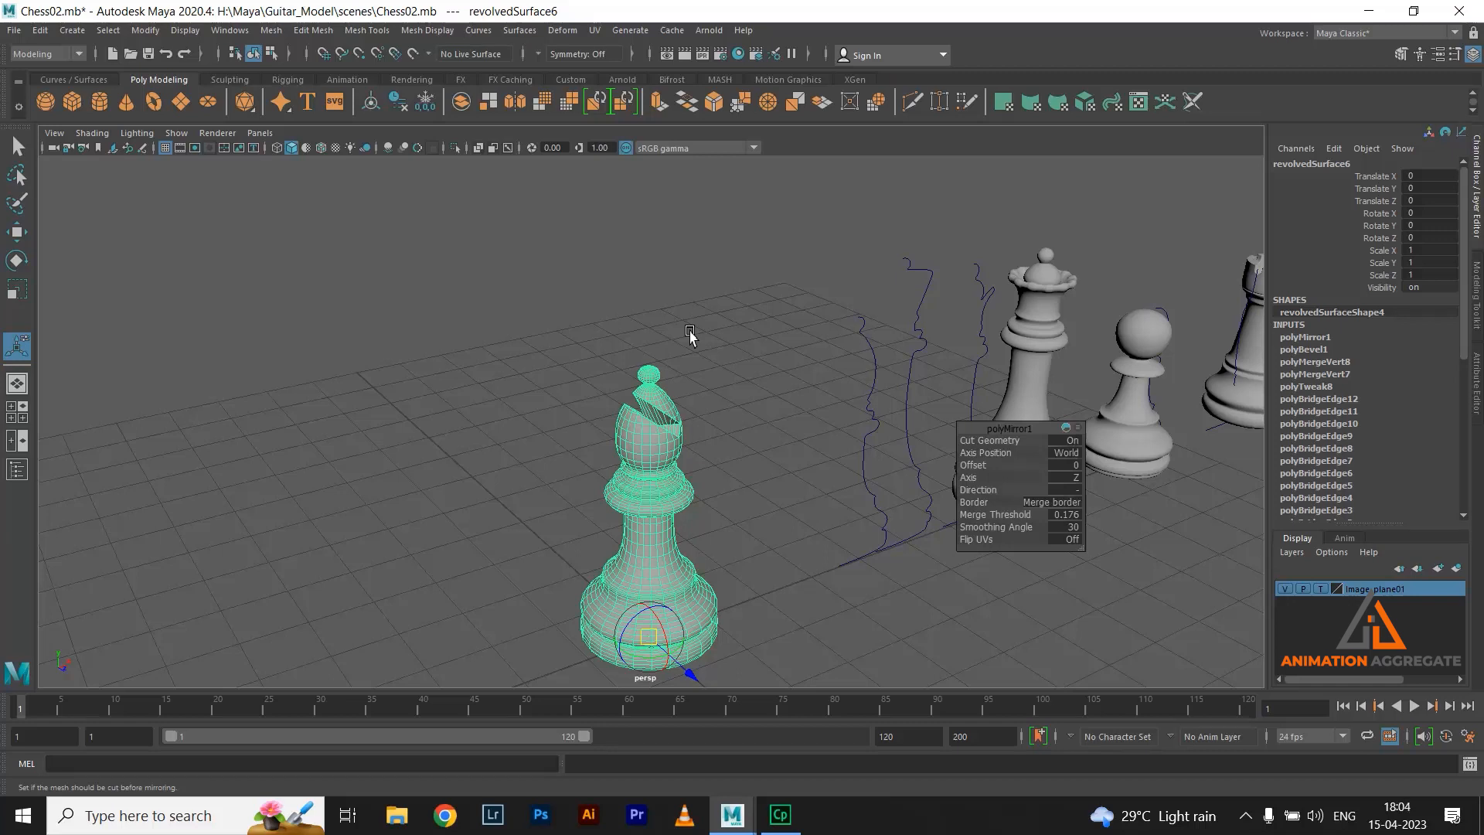
pyautogui.keyDown('alt'); pyautogui.moveTo(714, 477); pyautogui.dragTo(742, 523, button='right'); pyautogui.keyUp('alt')
pyautogui.press('w')
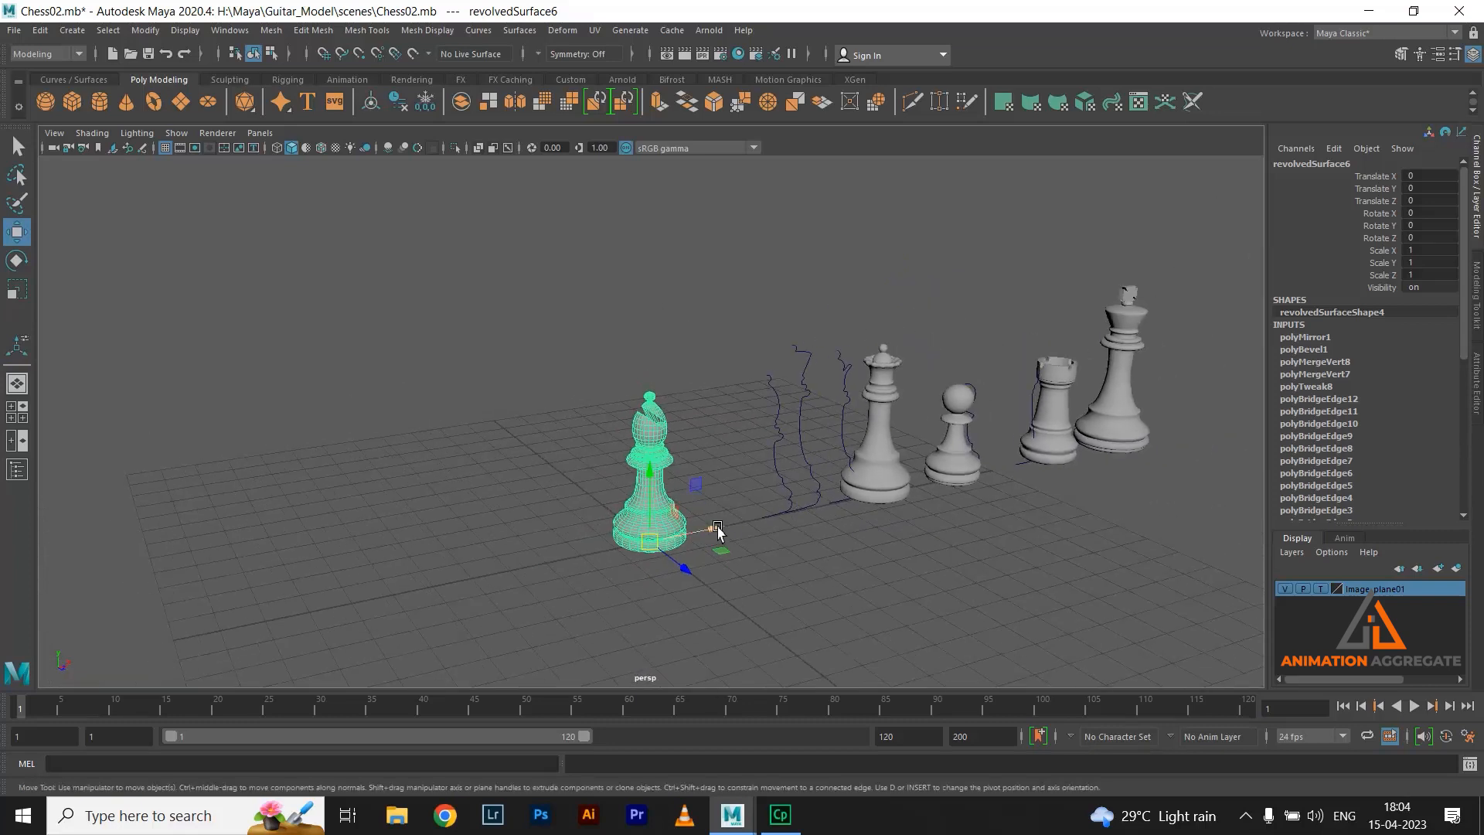
pyautogui.click(40, 30)
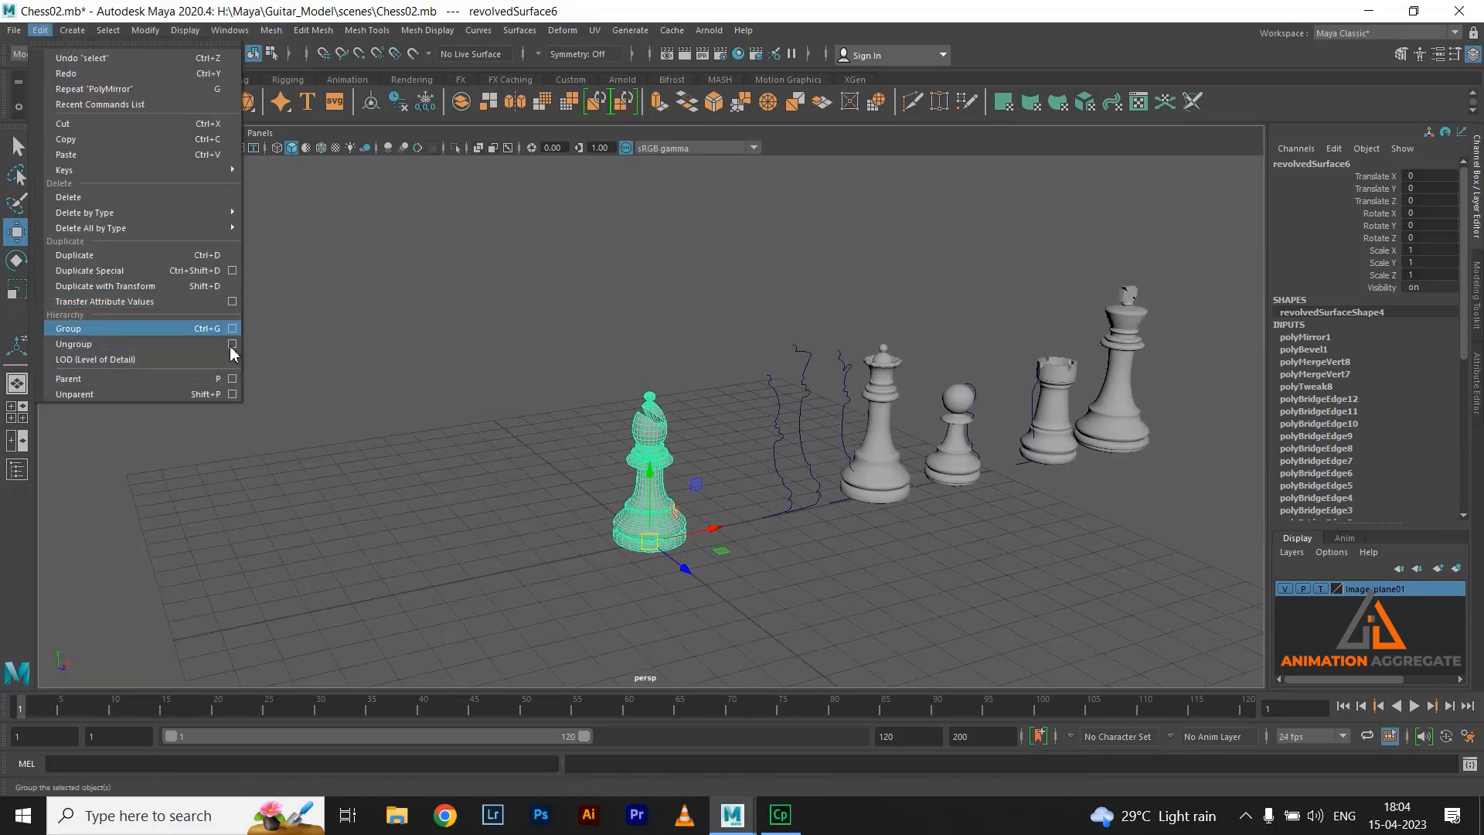
pyautogui.moveTo(193, 169)
pyautogui.moveTo(219, 214)
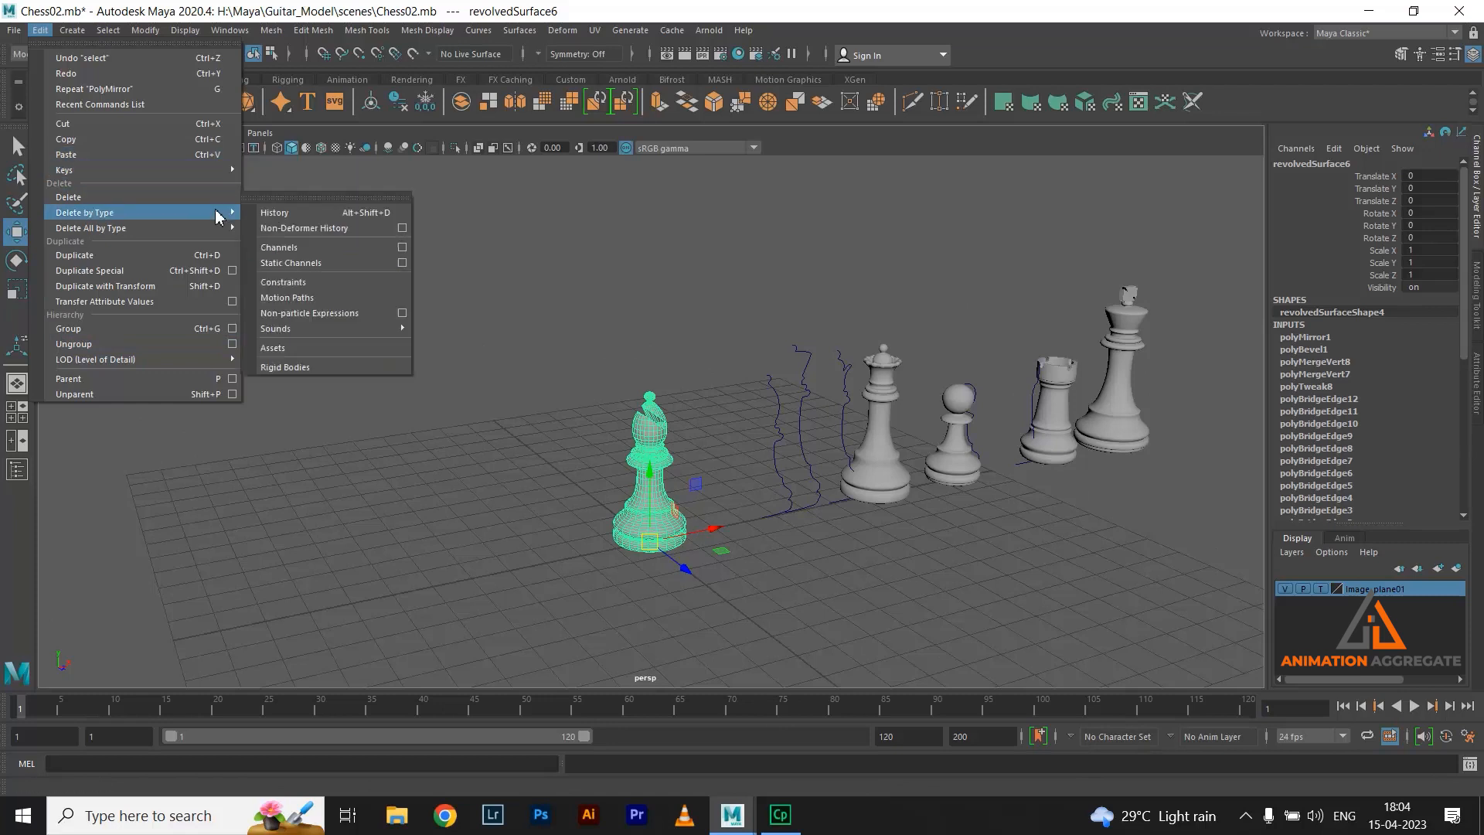
pyautogui.click(271, 213)
# Move the bishop along the X axis to the far end of the row of finished pieces, past the king
pyautogui.moveTo(712, 528); pyautogui.dragTo(1241, 456)
pyautogui.scroll(-2, 1077, 425)
pyautogui.keyDown('alt'); pyautogui.moveTo(1074, 426); pyautogui.dragTo(1052, 497); pyautogui.keyUp('alt')
pyautogui.click(1064, 531)
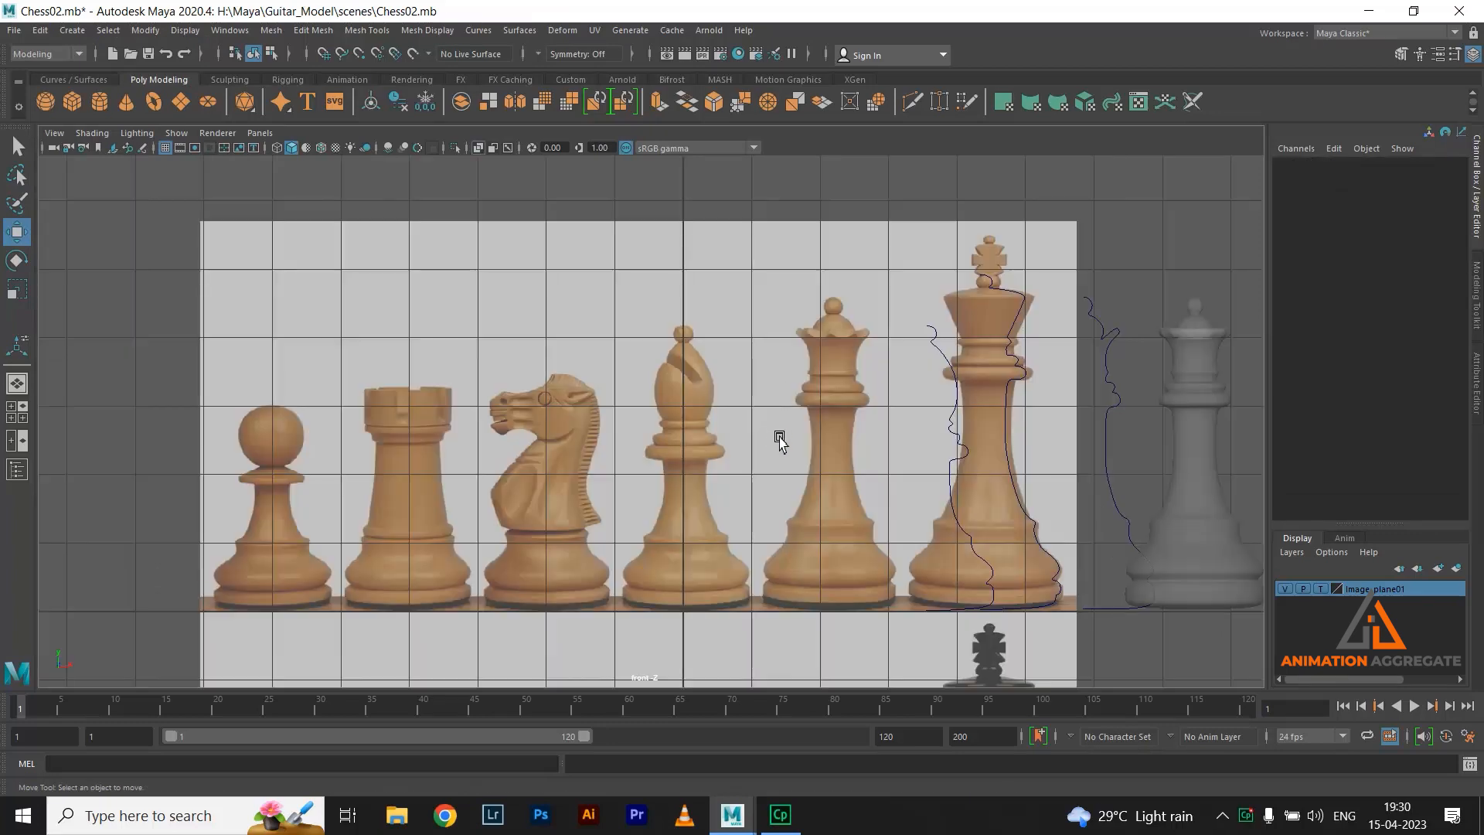
# Make the reference image layer selectable and shift the image plane to about 1.242 in X, centring the knight on the vertical axis
pyautogui.scroll(-2, 756, 379)
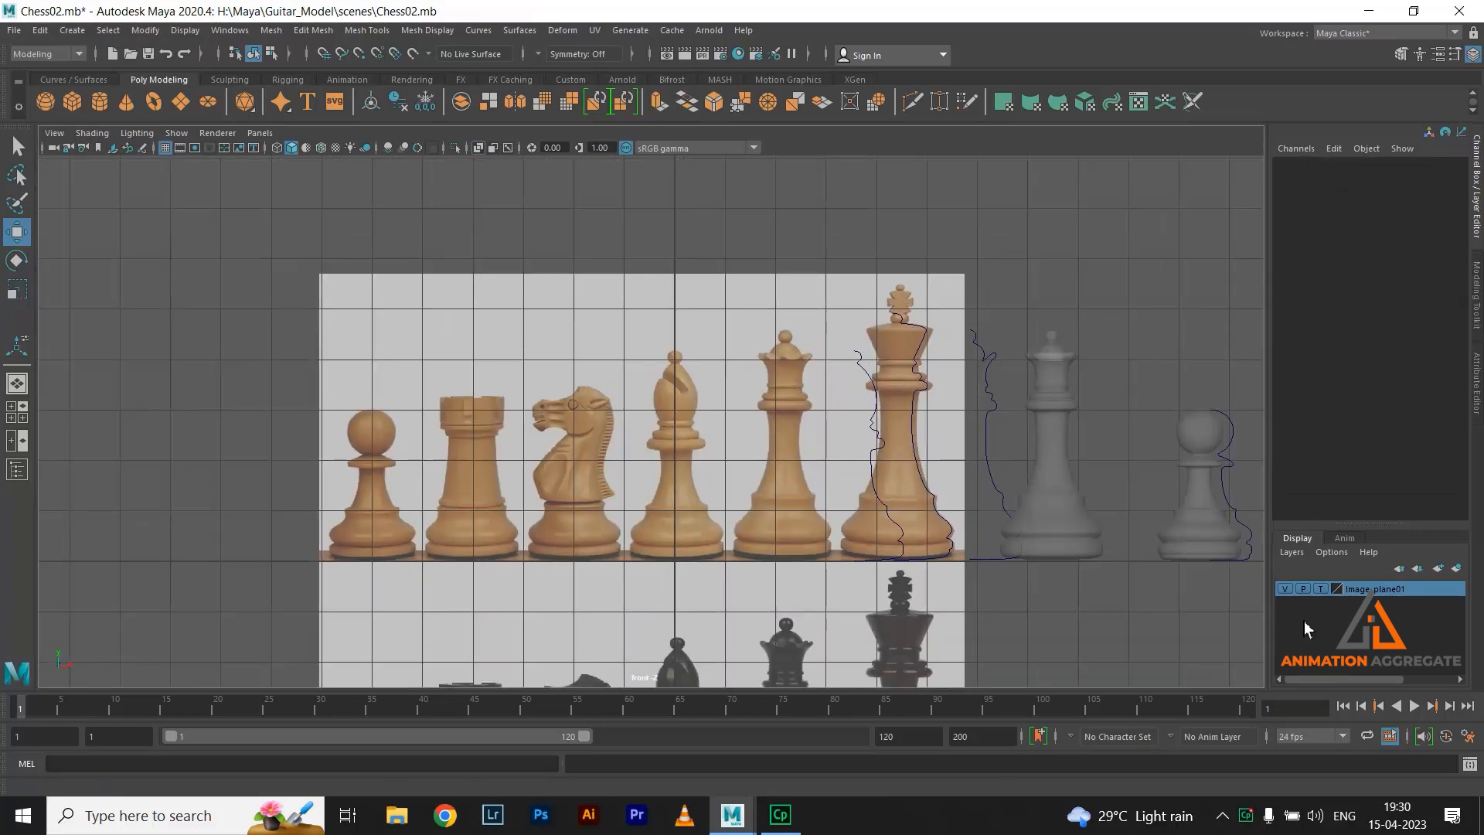
pyautogui.click(1323, 590)
pyautogui.click(689, 523)
pyautogui.moveTo(725, 563); pyautogui.dragTo(812, 566)
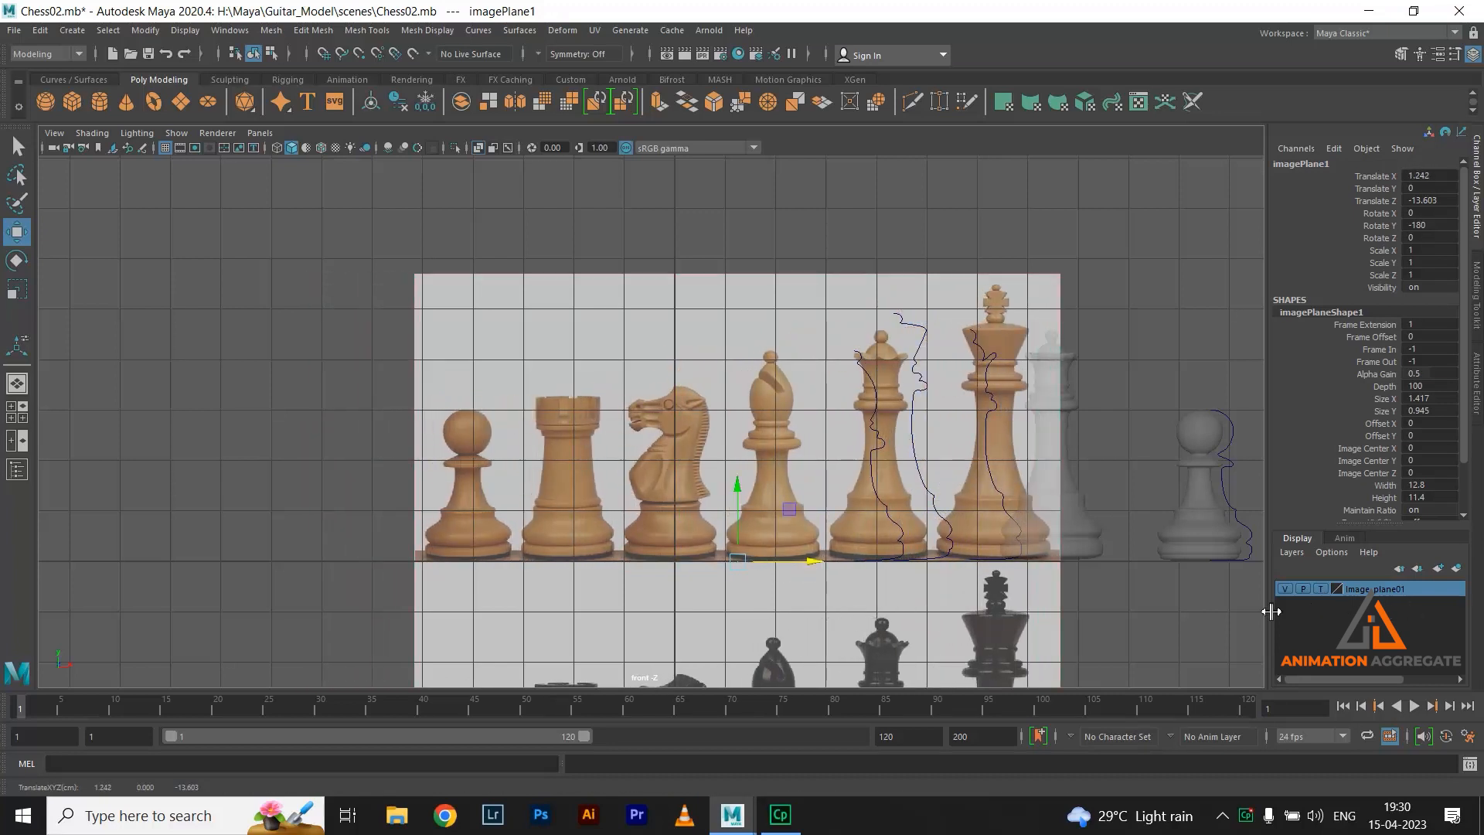
# Start an EP curve at the bottom centre of the knight's base and trace its lower edge outward
pyautogui.scroll(10, 951, 513)
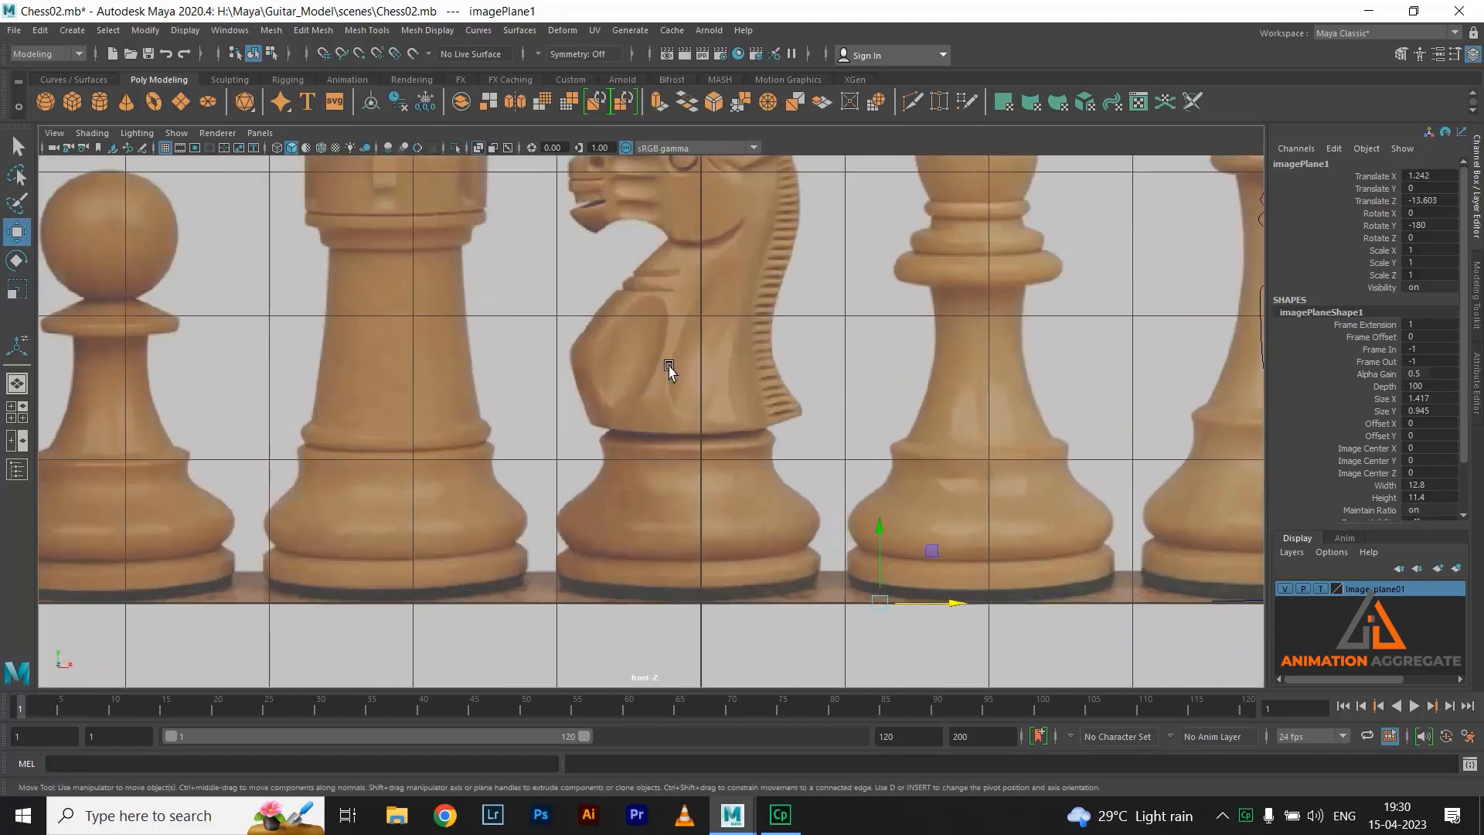
pyautogui.scroll(2, 670, 369)
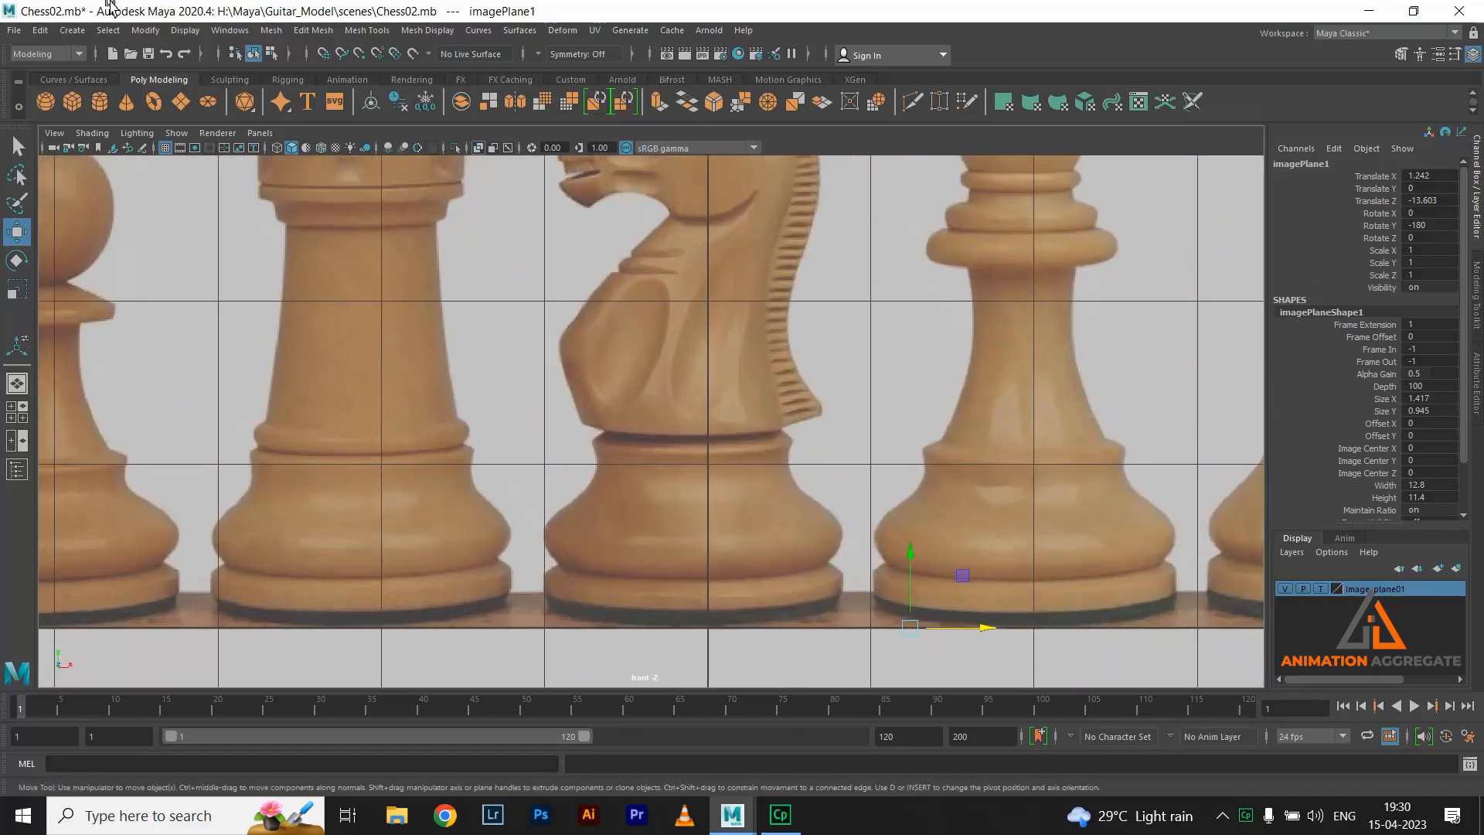
pyautogui.click(72, 30)
pyautogui.moveTo(205, 147)
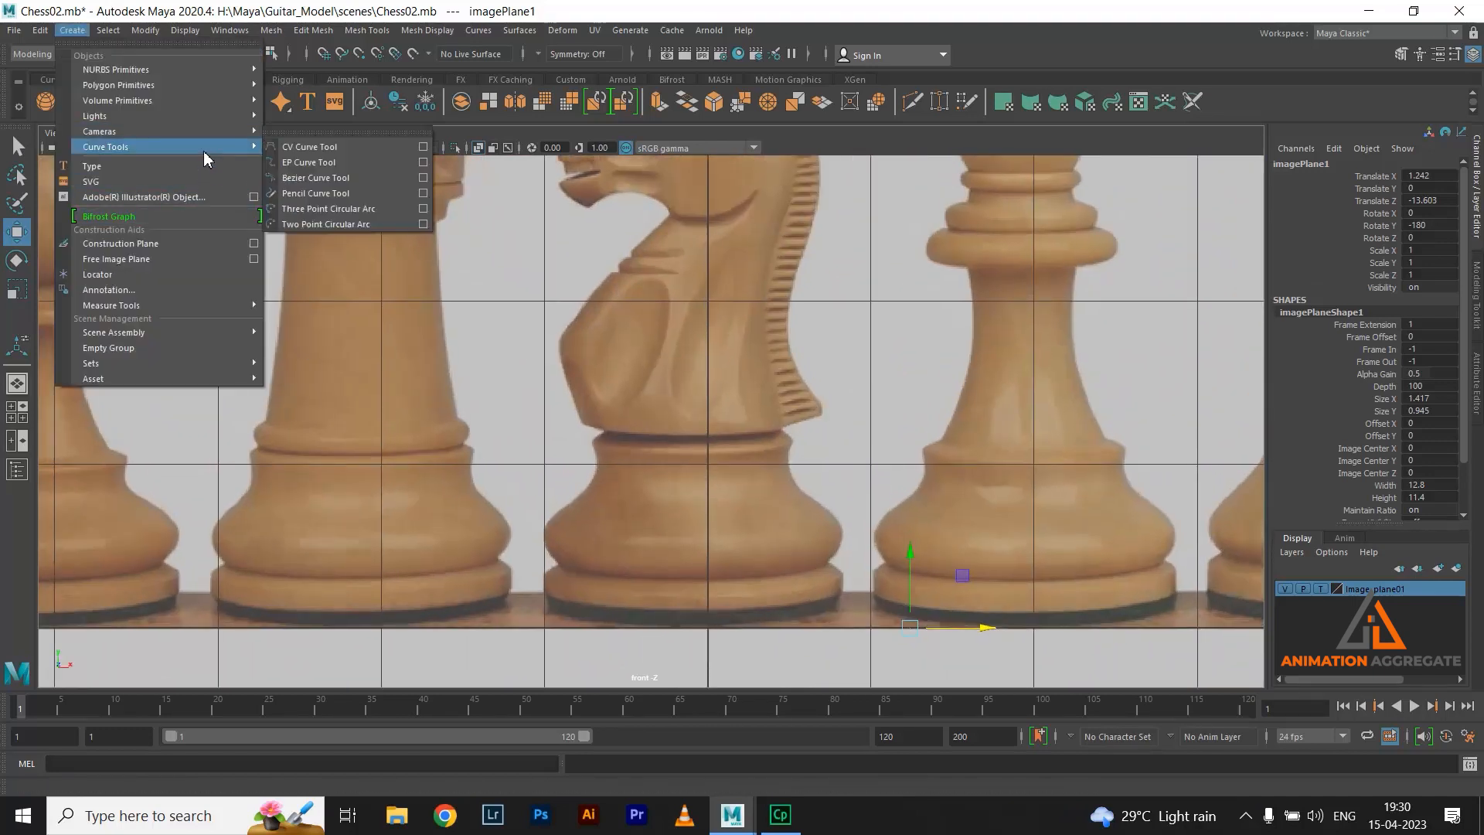
pyautogui.click(300, 164)
pyautogui.keyDown('alt'); pyautogui.moveTo(788, 441); pyautogui.dragTo(767, 345, button='middle'); pyautogui.keyUp('alt')
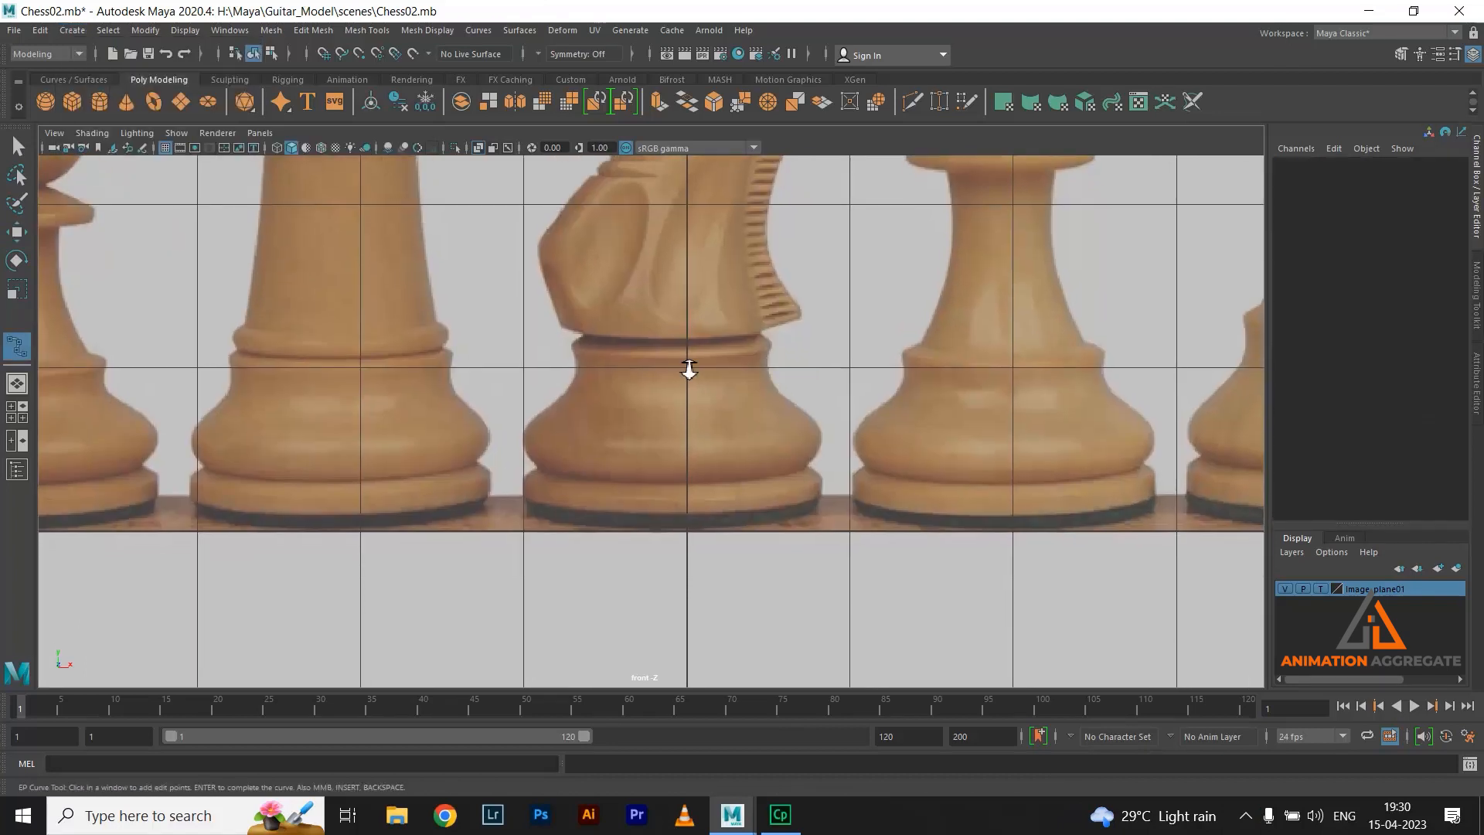
pyautogui.scroll(3, 689, 372)
pyautogui.click(701, 567)
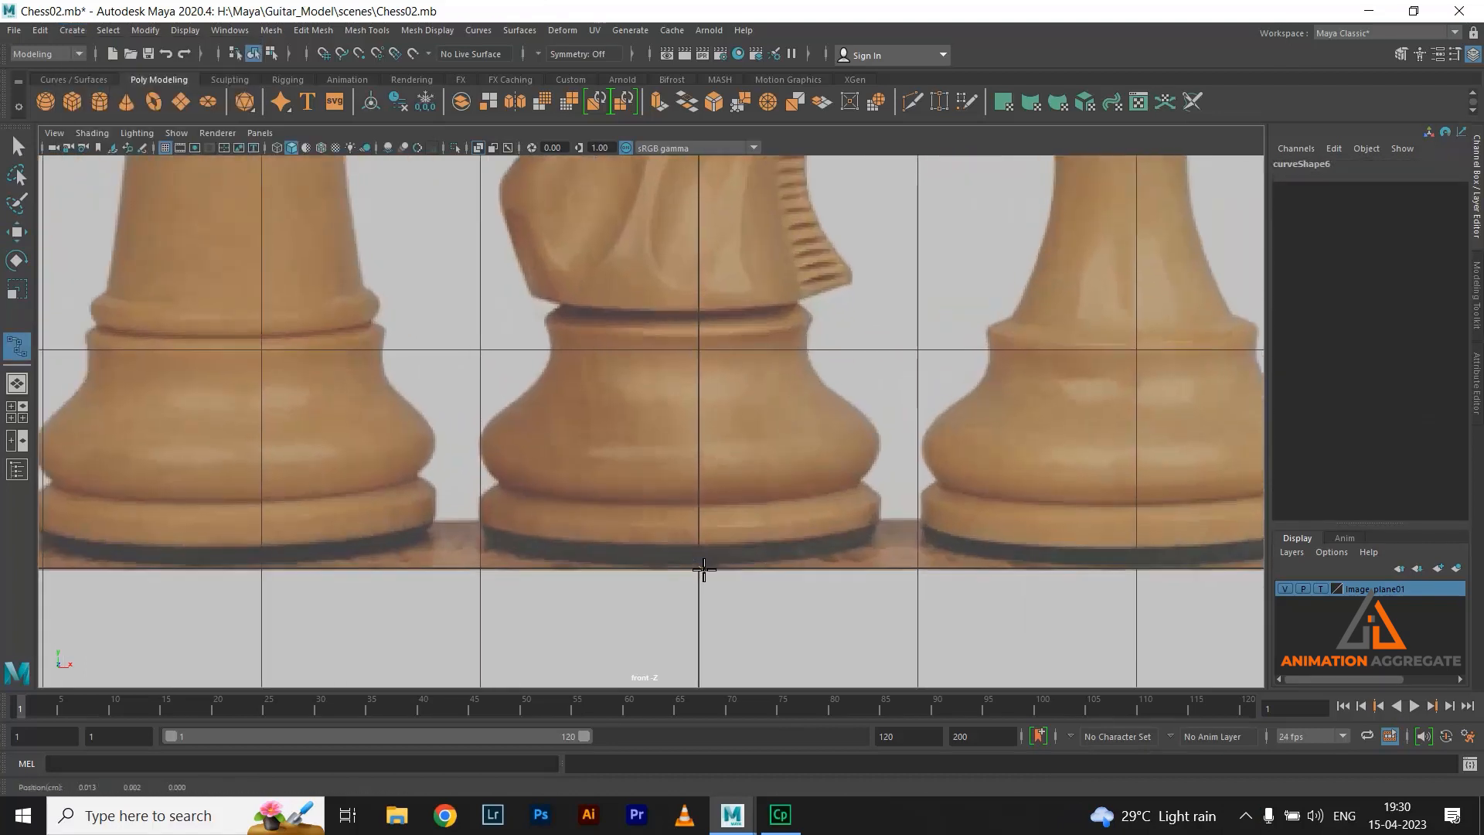
pyautogui.hotkey('ctrl', 'z')
pyautogui.click(826, 557)
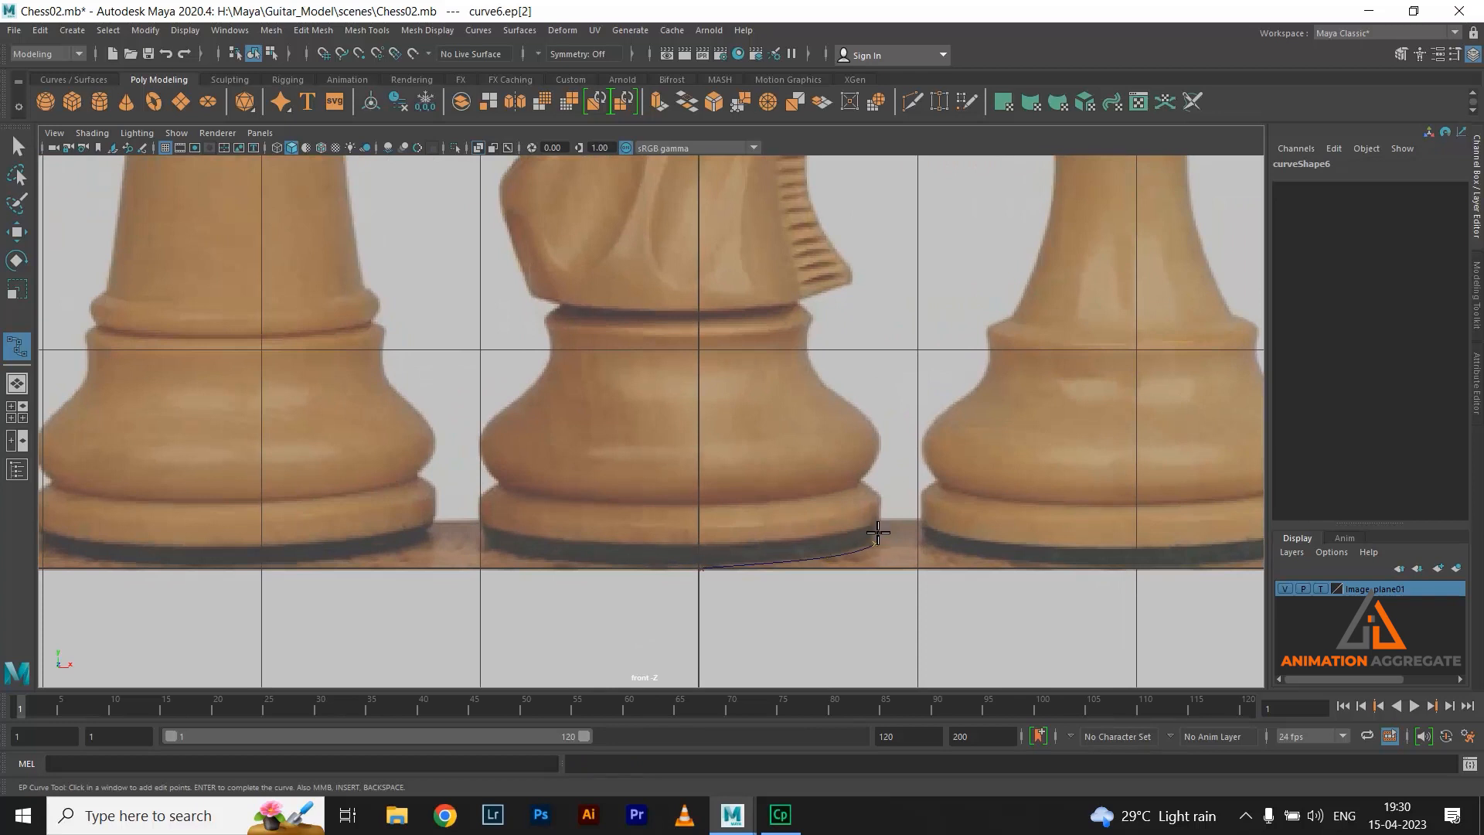
# Continue the curve up the outer profile of the knight's base, over the collar and inward, and finish it near the centre axis
pyautogui.click(859, 484)
pyautogui.click(871, 460)
pyautogui.click(879, 435)
pyautogui.click(835, 396)
pyautogui.click(809, 363)
pyautogui.scroll(3, 803, 311)
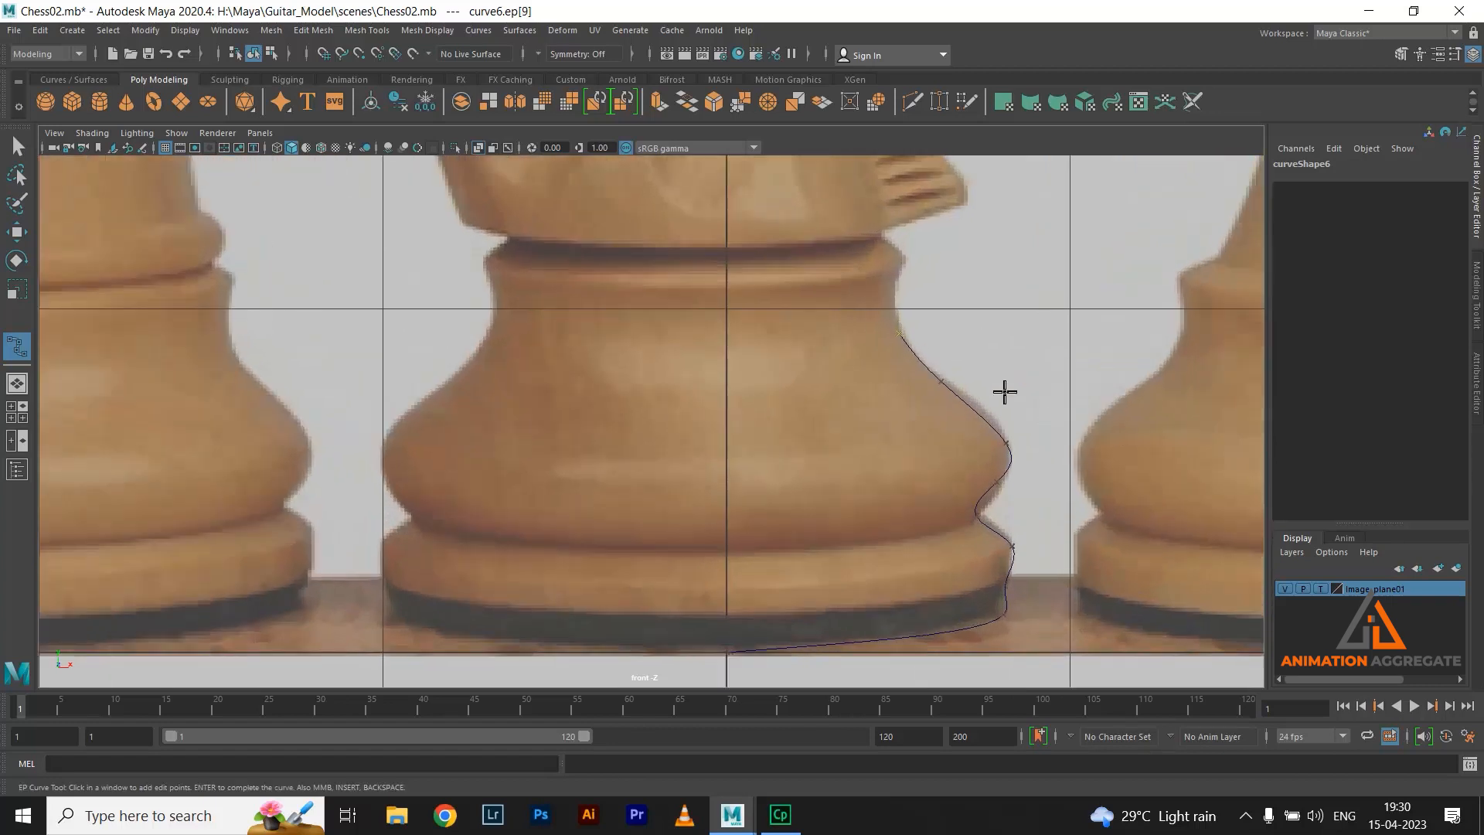
pyautogui.click(898, 272)
pyautogui.click(877, 241)
pyautogui.click(791, 239)
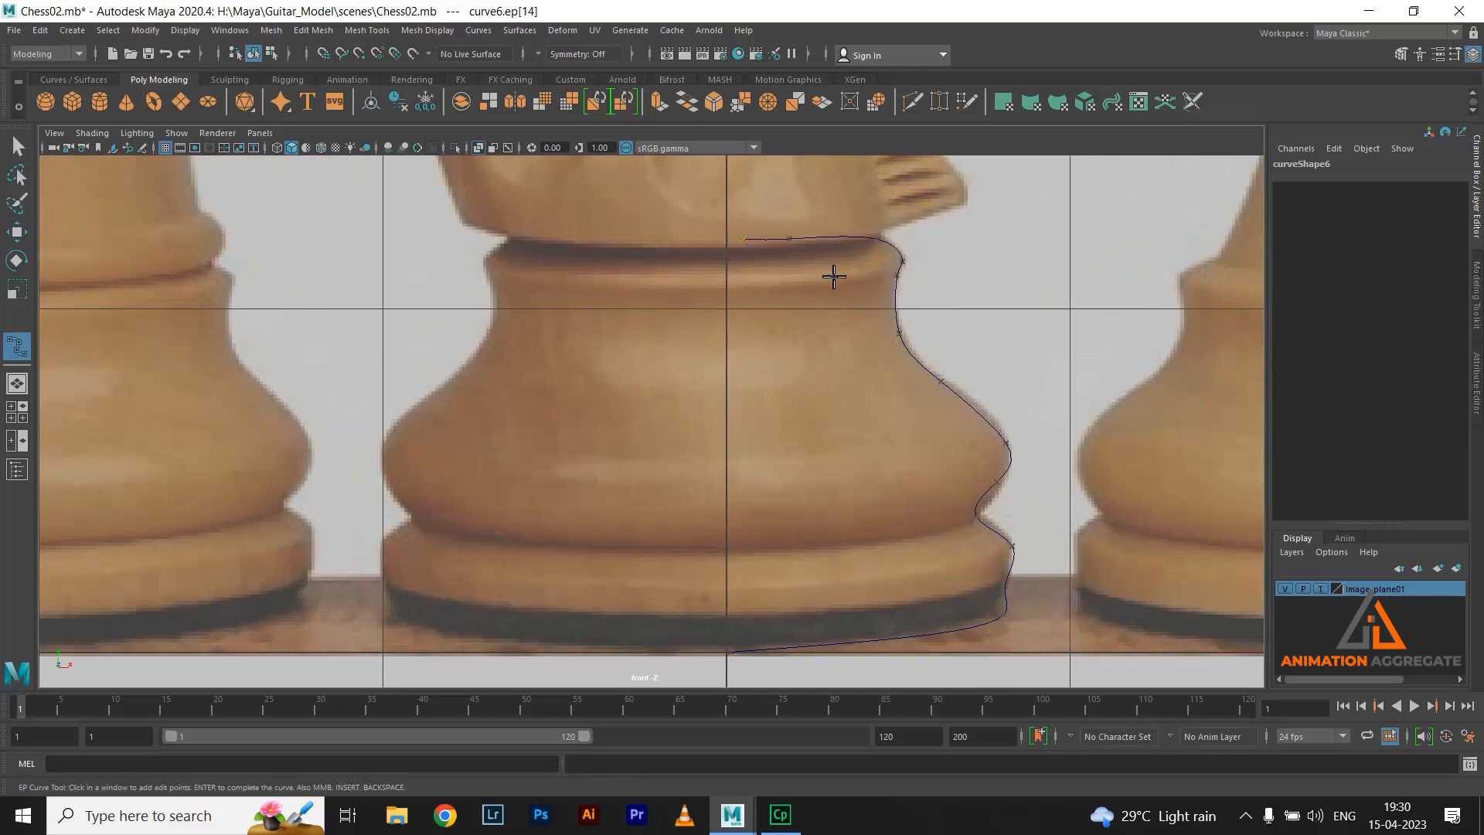
pyautogui.press('Return')
# Show the curve's control vertices, select those along the top of the collar and scale them vertically into a flat line
pyautogui.moveTo(804, 260); pyautogui.dragTo(698, 232, button='right')
pyautogui.press('w')
pyautogui.moveTo(708, 215); pyautogui.dragTo(899, 244)
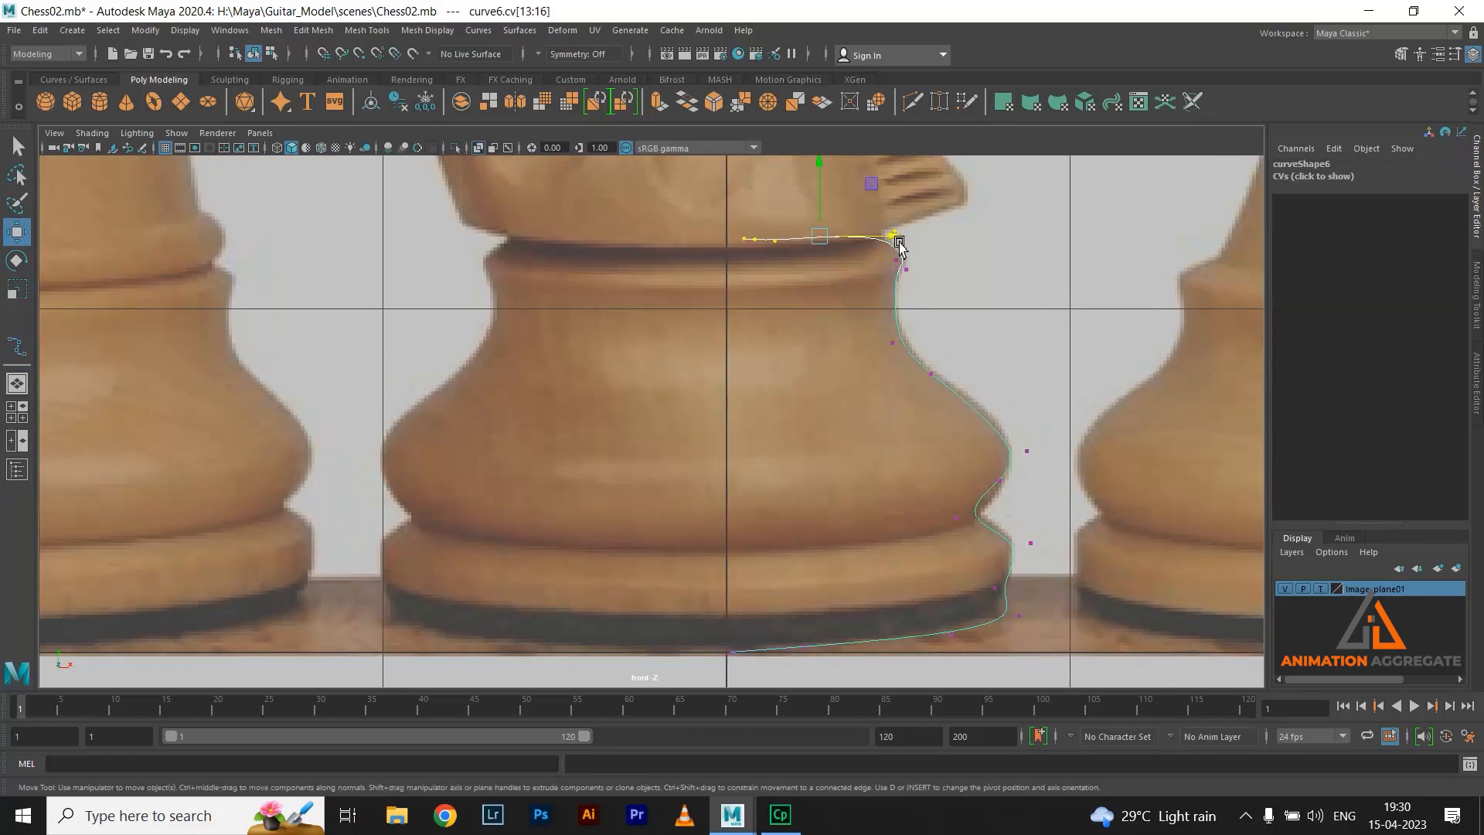
pyautogui.press('r')
pyautogui.moveTo(819, 173); pyautogui.dragTo(813, 284)
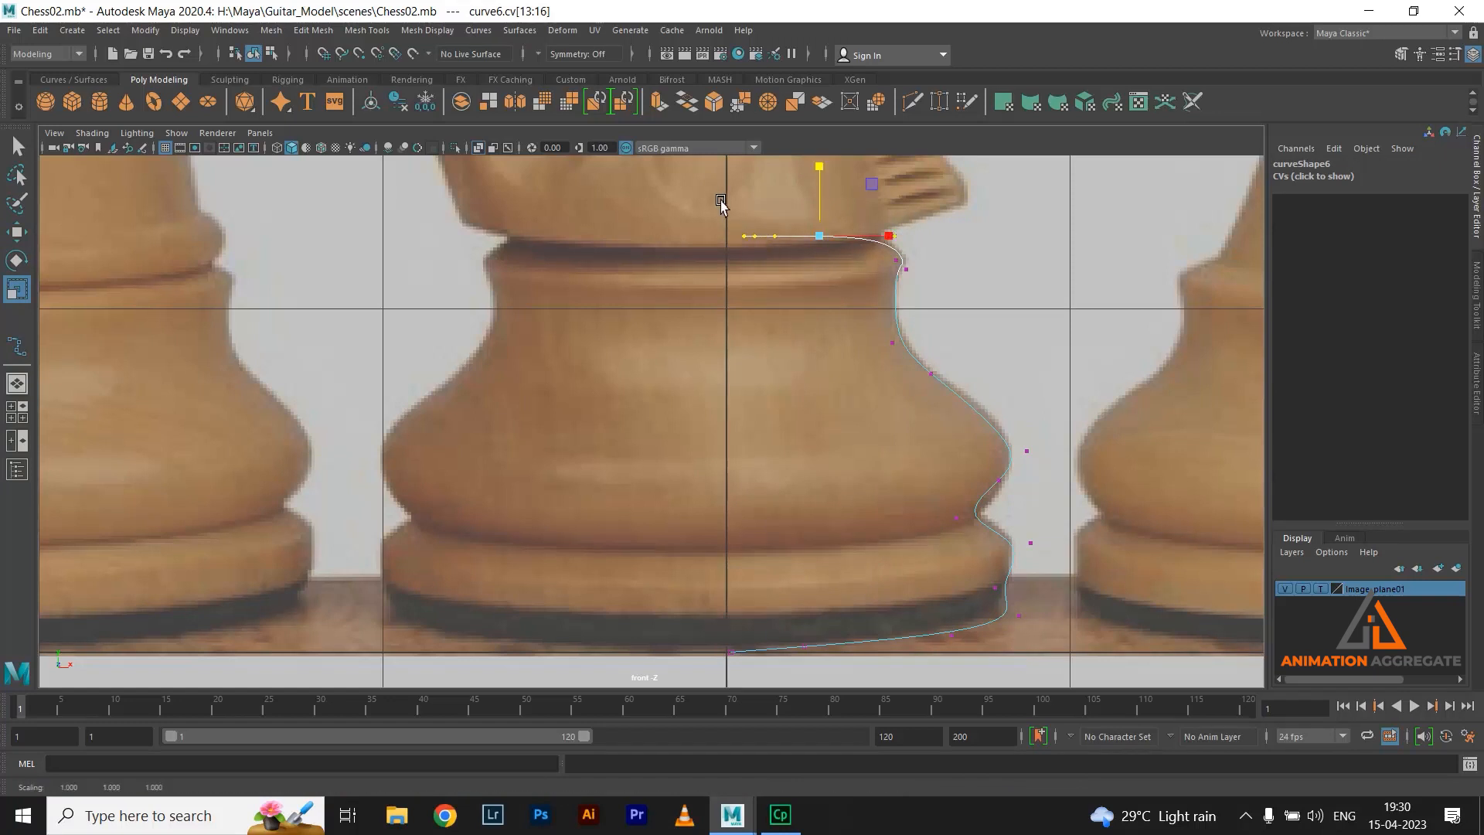
# Snap the curve's top end control vertex onto the vertical centre axis using grid snapping
pyautogui.click(745, 237)
pyautogui.press('w')
pyautogui.press('x')
pyautogui.moveTo(735, 301); pyautogui.dragTo(722, 305, button='middle')
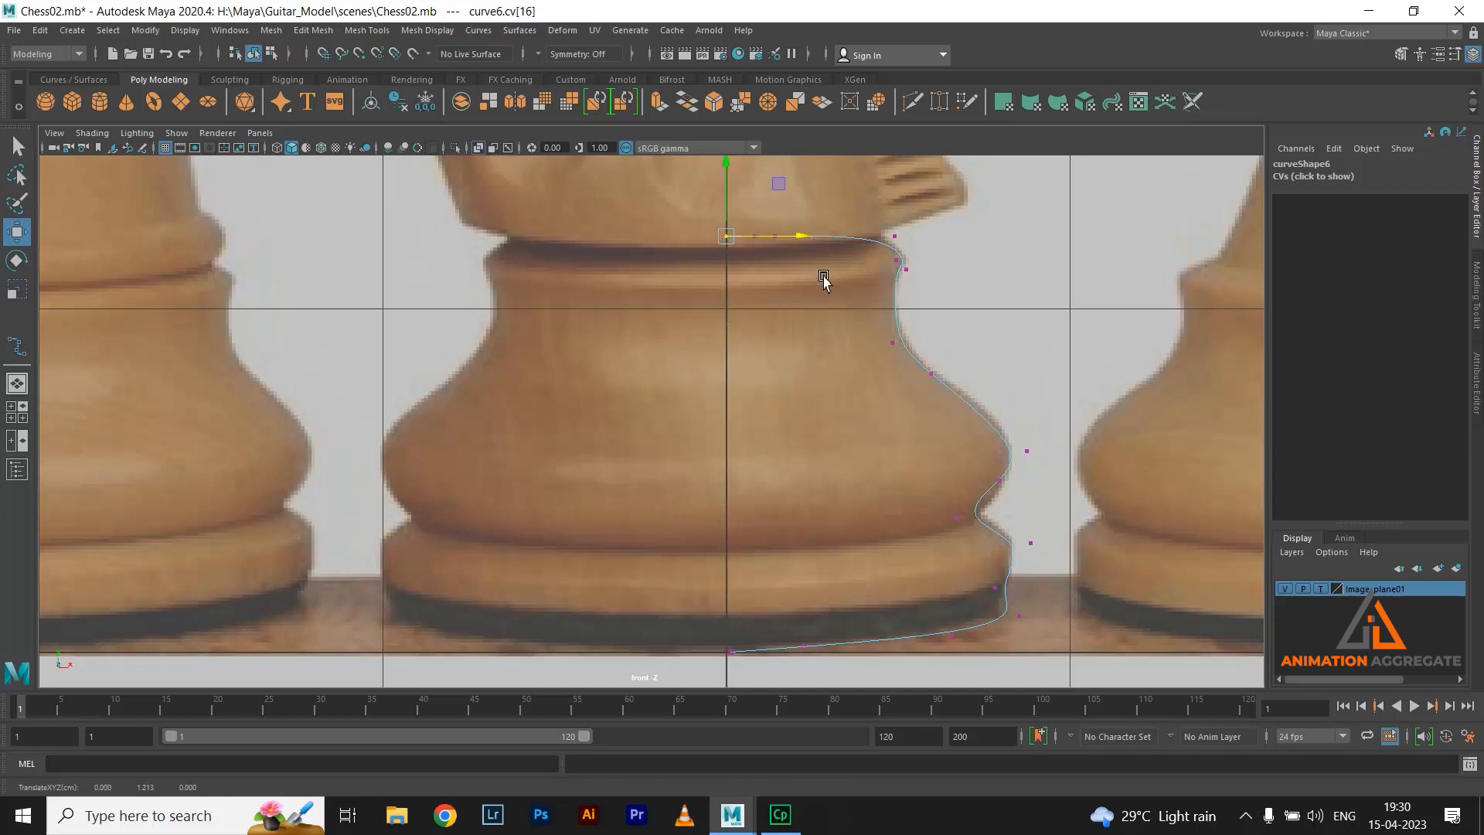
# Reposition the control vertices around the collar and neck so the curve follows the knight base in the reference image
pyautogui.scroll(-5, 861, 309)
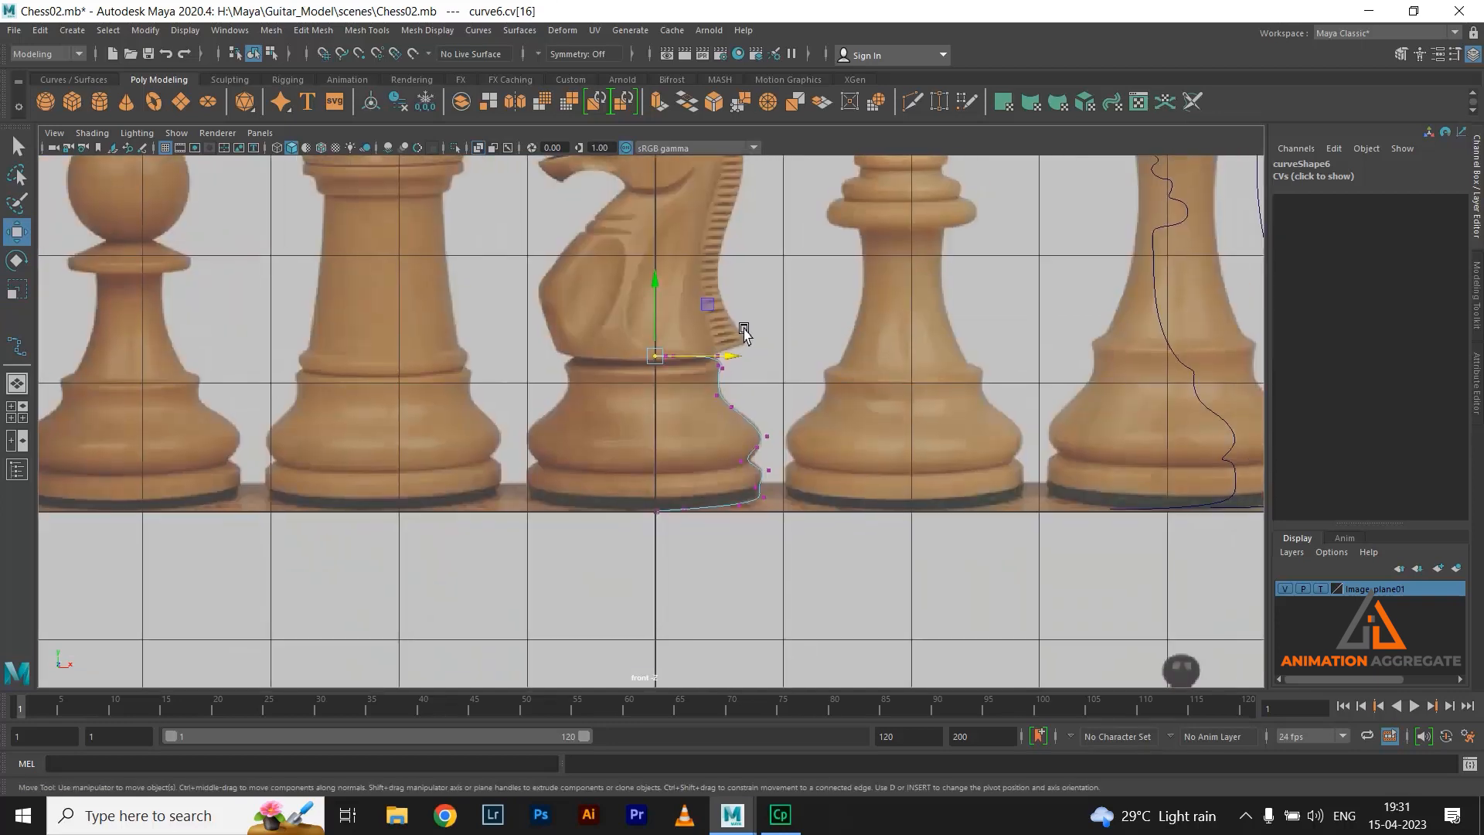
pyautogui.scroll(8, 843, 402)
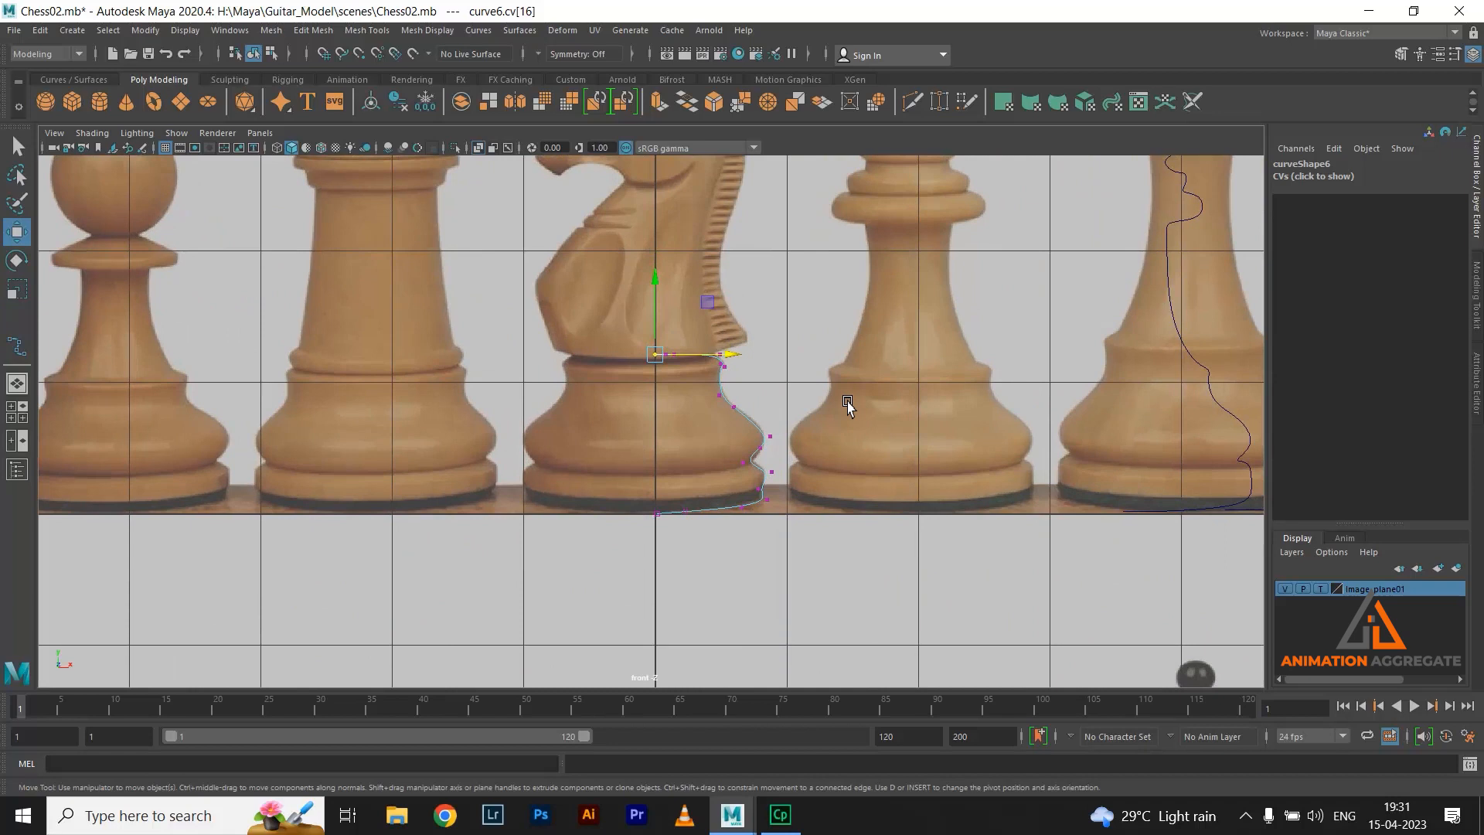
pyautogui.scroll(-6, 957, 473)
pyautogui.scroll(2, 944, 454)
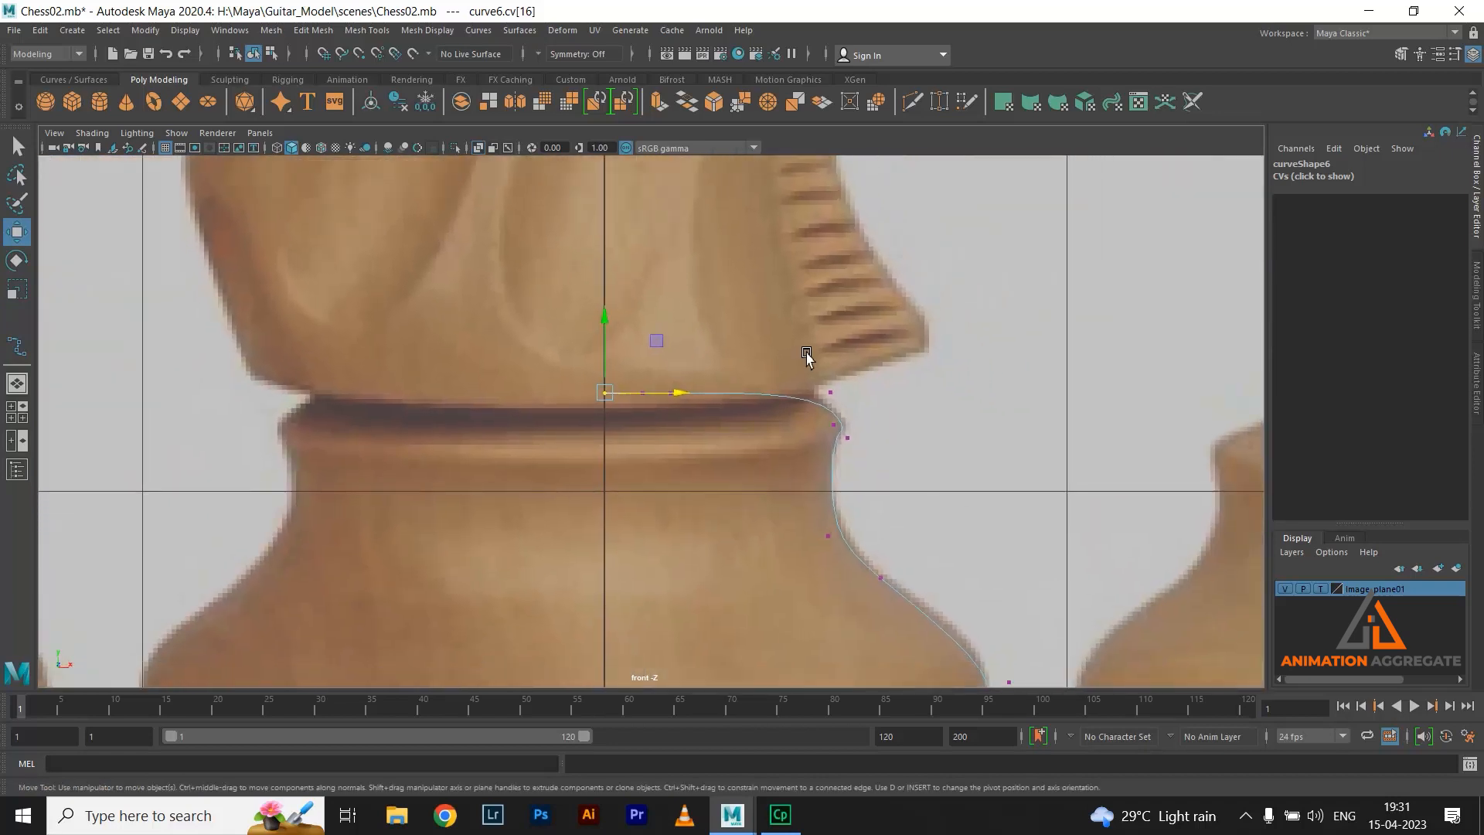
pyautogui.moveTo(913, 456); pyautogui.dragTo(887, 382)
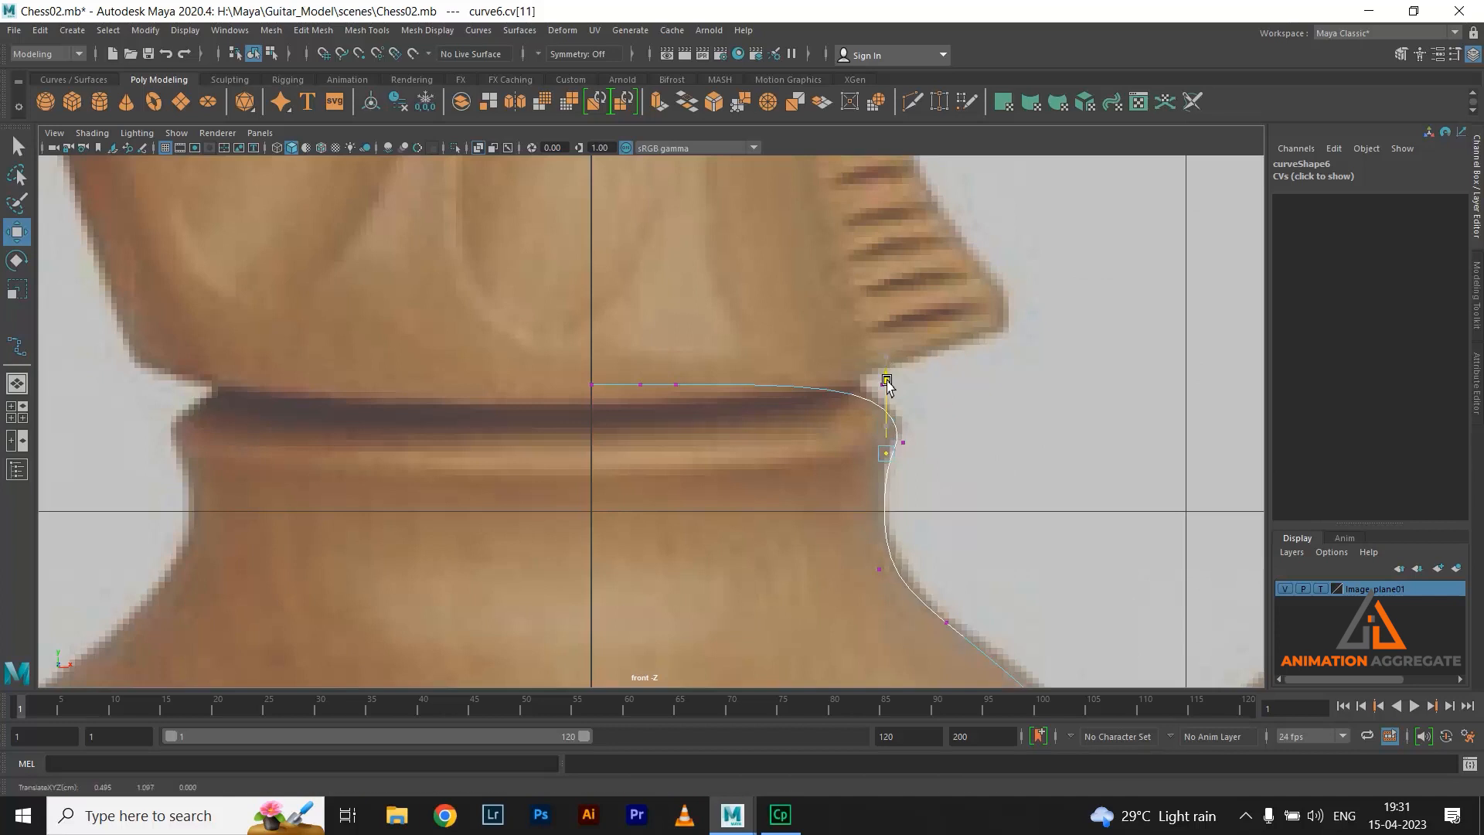
pyautogui.moveTo(951, 463); pyautogui.dragTo(944, 464)
pyautogui.keyDown('alt'); pyautogui.moveTo(944, 464); pyautogui.dragTo(880, 310, button='middle'); pyautogui.keyUp('alt')
pyautogui.click(886, 509)
pyautogui.moveTo(889, 507); pyautogui.dragTo(935, 528)
pyautogui.moveTo(800, 444); pyautogui.dragTo(831, 473)
# Adjust the control vertices around the bulge and lower rim so the curve matches the outline of the knight's base
pyautogui.keyDown('alt'); pyautogui.moveTo(1009, 405); pyautogui.dragTo(904, 231, button='middle'); pyautogui.keyUp('alt')
pyautogui.moveTo(957, 487); pyautogui.dragTo(959, 488)
pyautogui.moveTo(946, 470); pyautogui.dragTo(941, 459)
pyautogui.moveTo(880, 500); pyautogui.dragTo(894, 530)
pyautogui.keyDown('alt'); pyautogui.moveTo(895, 530); pyautogui.dragTo(848, 488, button='middle'); pyautogui.keyUp('alt')
pyautogui.moveTo(887, 492); pyautogui.dragTo(889, 491)
pyautogui.moveTo(873, 480); pyautogui.dragTo(867, 460)
pyautogui.moveTo(797, 530); pyautogui.dragTo(837, 616)
# Select the four bottom control vertices, scale them vertically into a flat line and move them slightly down
pyautogui.scroll(-10, 821, 543)
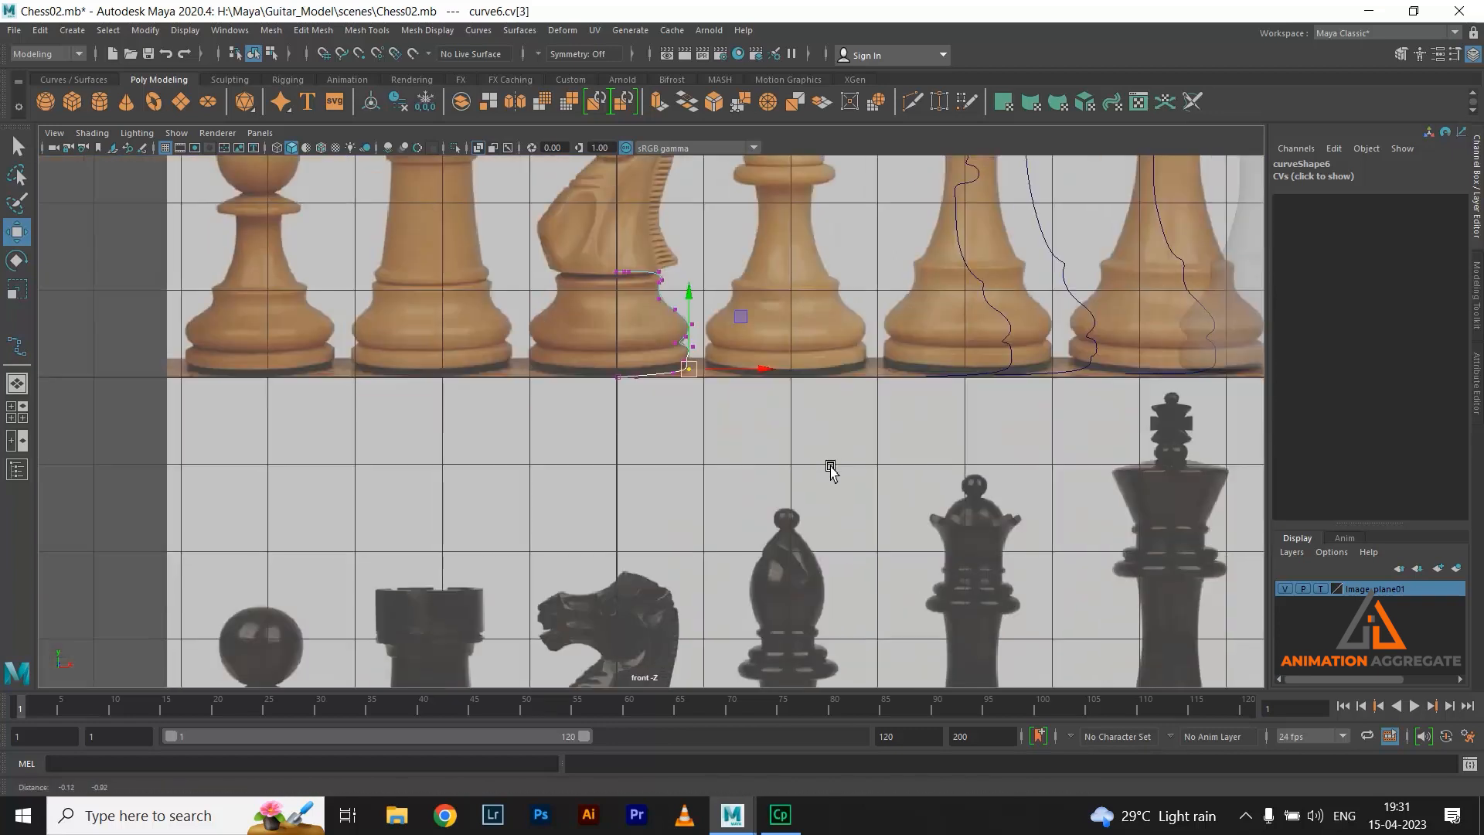
pyautogui.scroll(5, 620, 361)
pyautogui.scroll(4, 809, 503)
pyautogui.scroll(5, 464, 364)
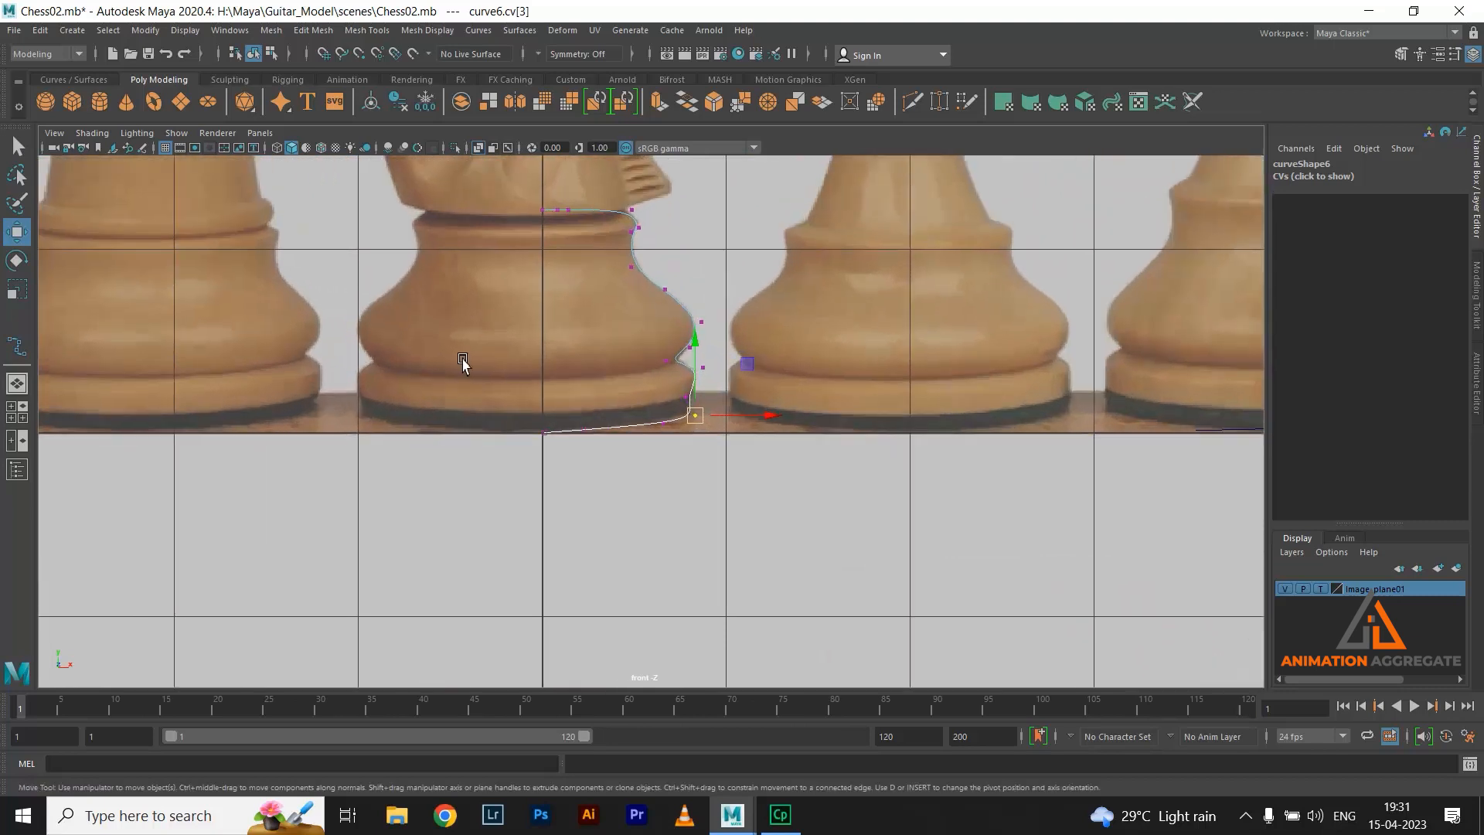
pyautogui.moveTo(478, 398); pyautogui.dragTo(712, 489)
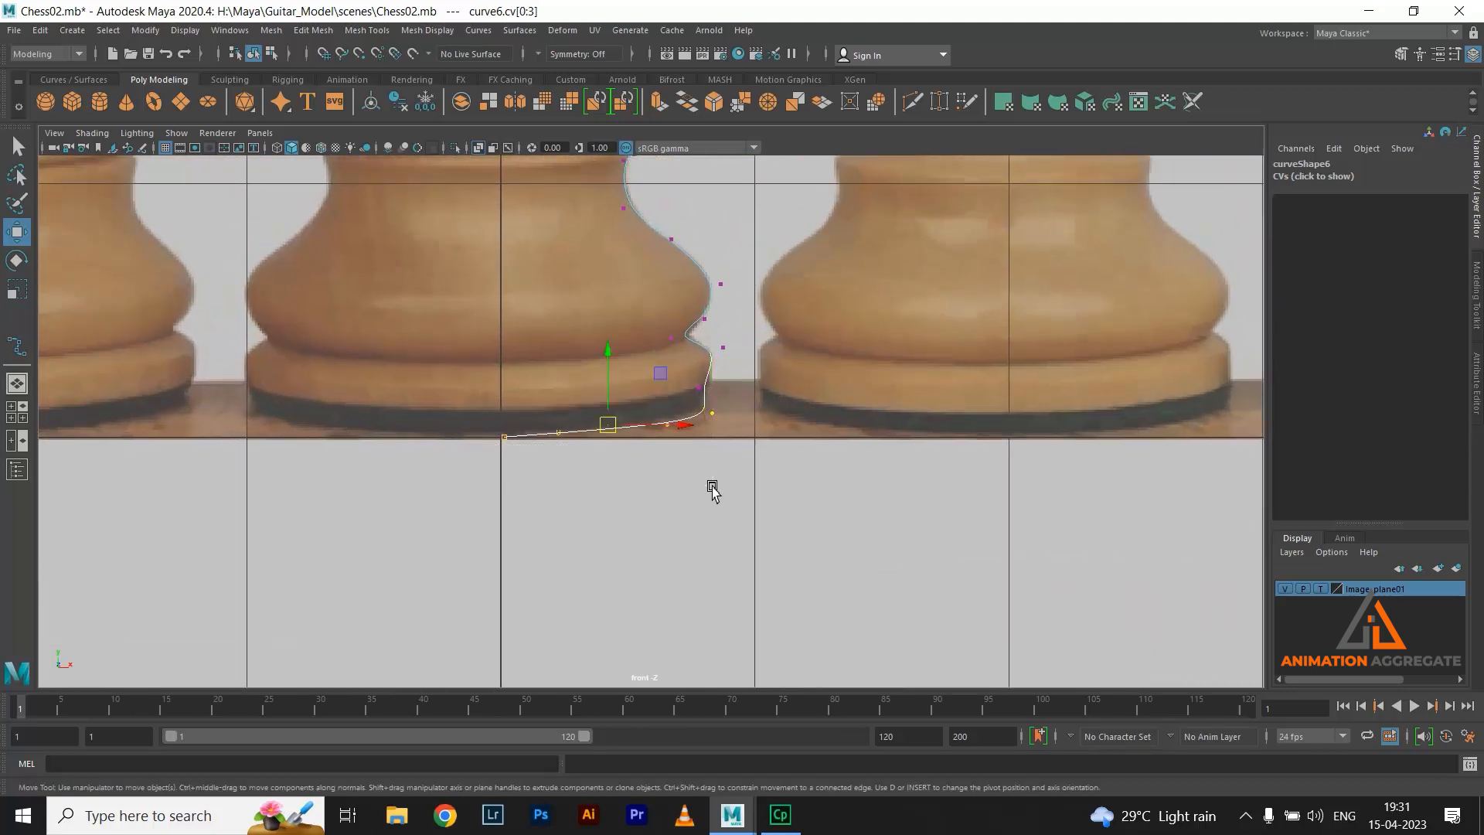
pyautogui.press('r')
pyautogui.moveTo(611, 357); pyautogui.dragTo(633, 514)
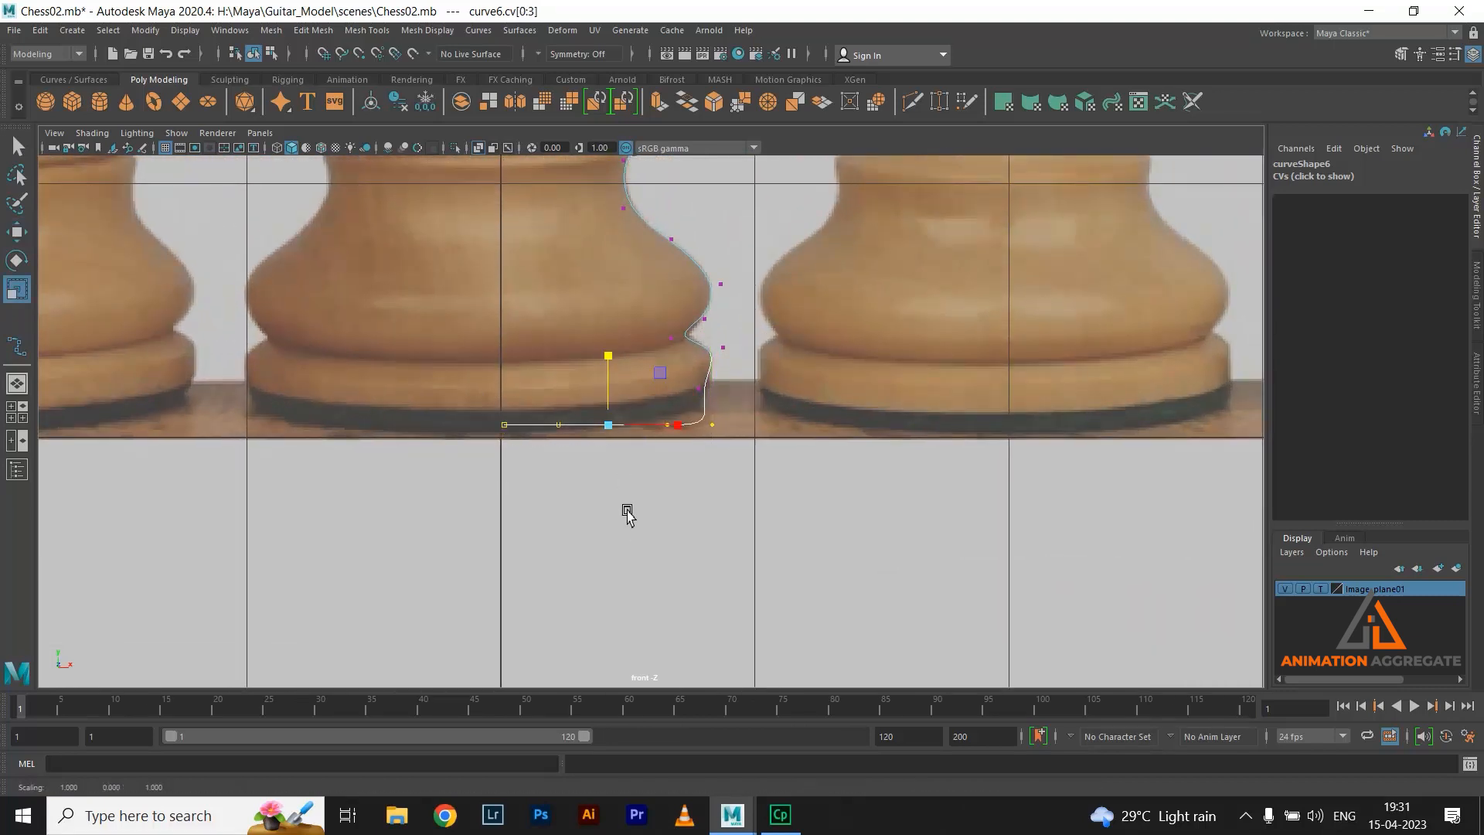
pyautogui.press('w')
pyautogui.moveTo(607, 362); pyautogui.dragTo(607, 369)
# Raise the outer bottom control vertices to follow the upward-curving lower edge of the knight's base, and clear the selection
pyautogui.keyDown('alt'); pyautogui.moveTo(450, 287); pyautogui.dragTo(941, 481, button='right'); pyautogui.keyUp('alt')
pyautogui.moveTo(678, 423); pyautogui.dragTo(807, 459)
pyautogui.moveTo(736, 374); pyautogui.dragTo(736, 345)
pyautogui.moveTo(665, 430); pyautogui.dragTo(689, 375)
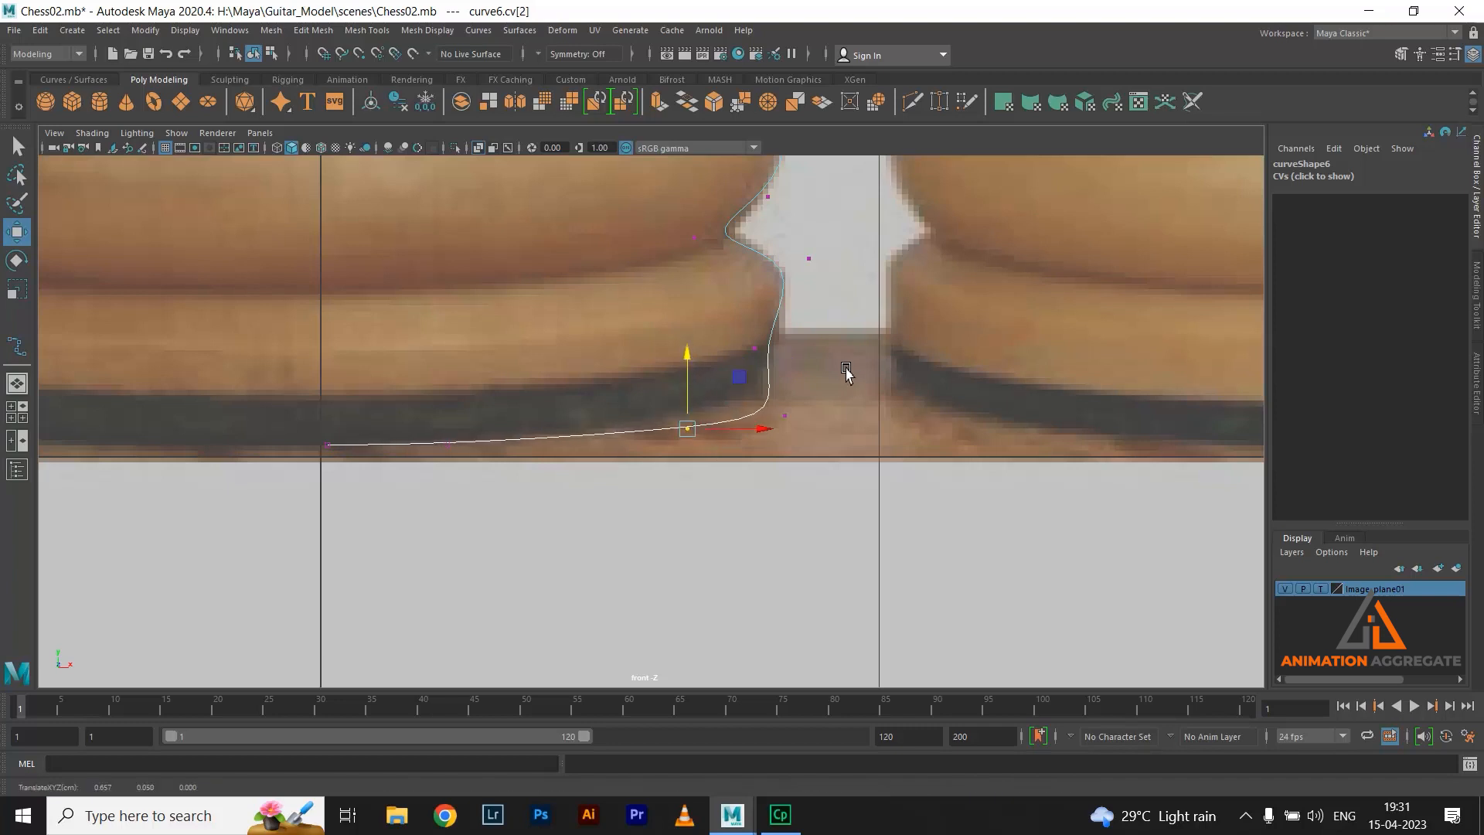
pyautogui.click(755, 348)
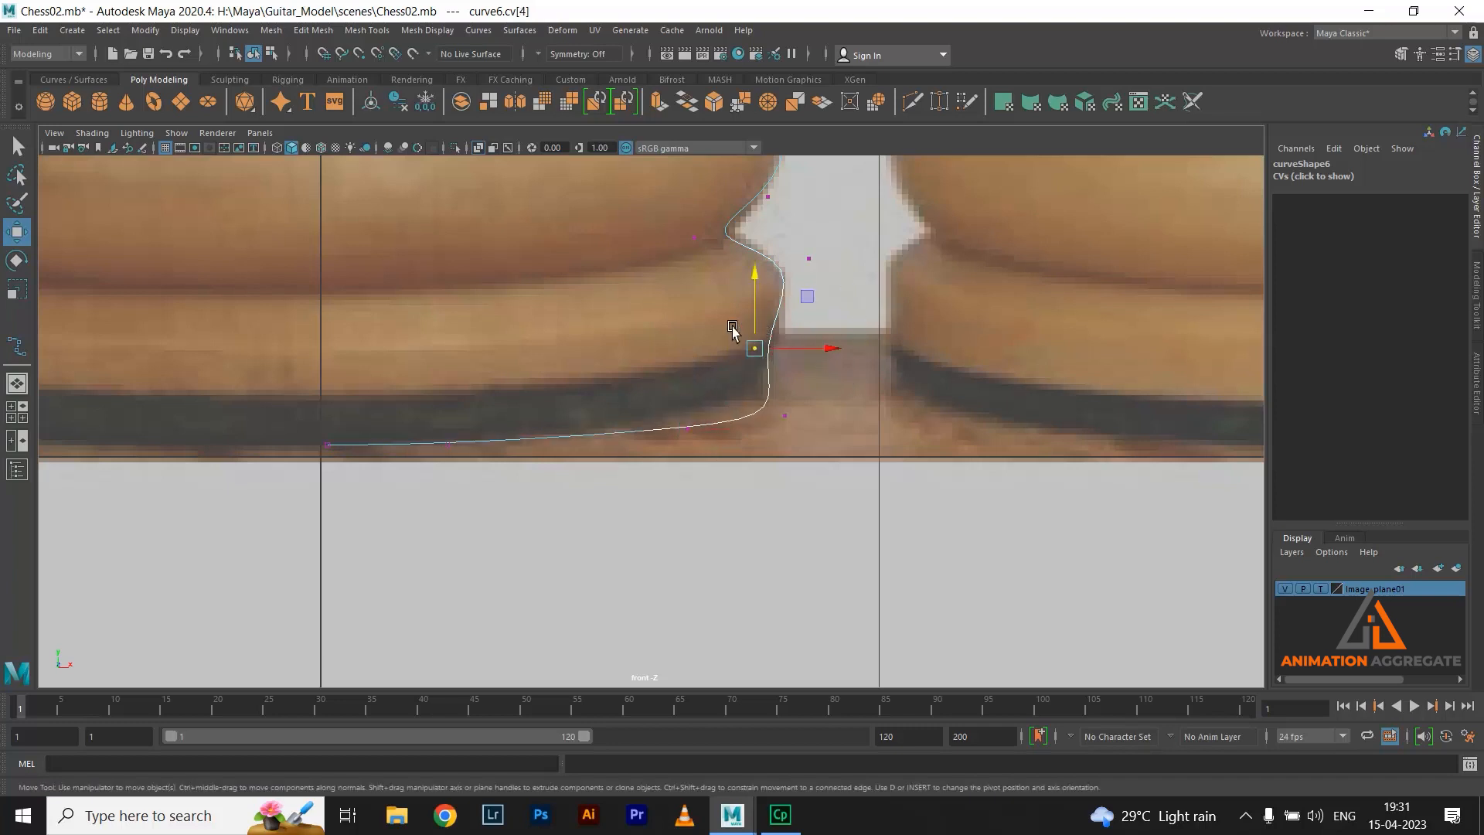
pyautogui.click(936, 298)
# Select the whole knight base curve as an object in the perspective view and return to the front view
pyautogui.press('space')
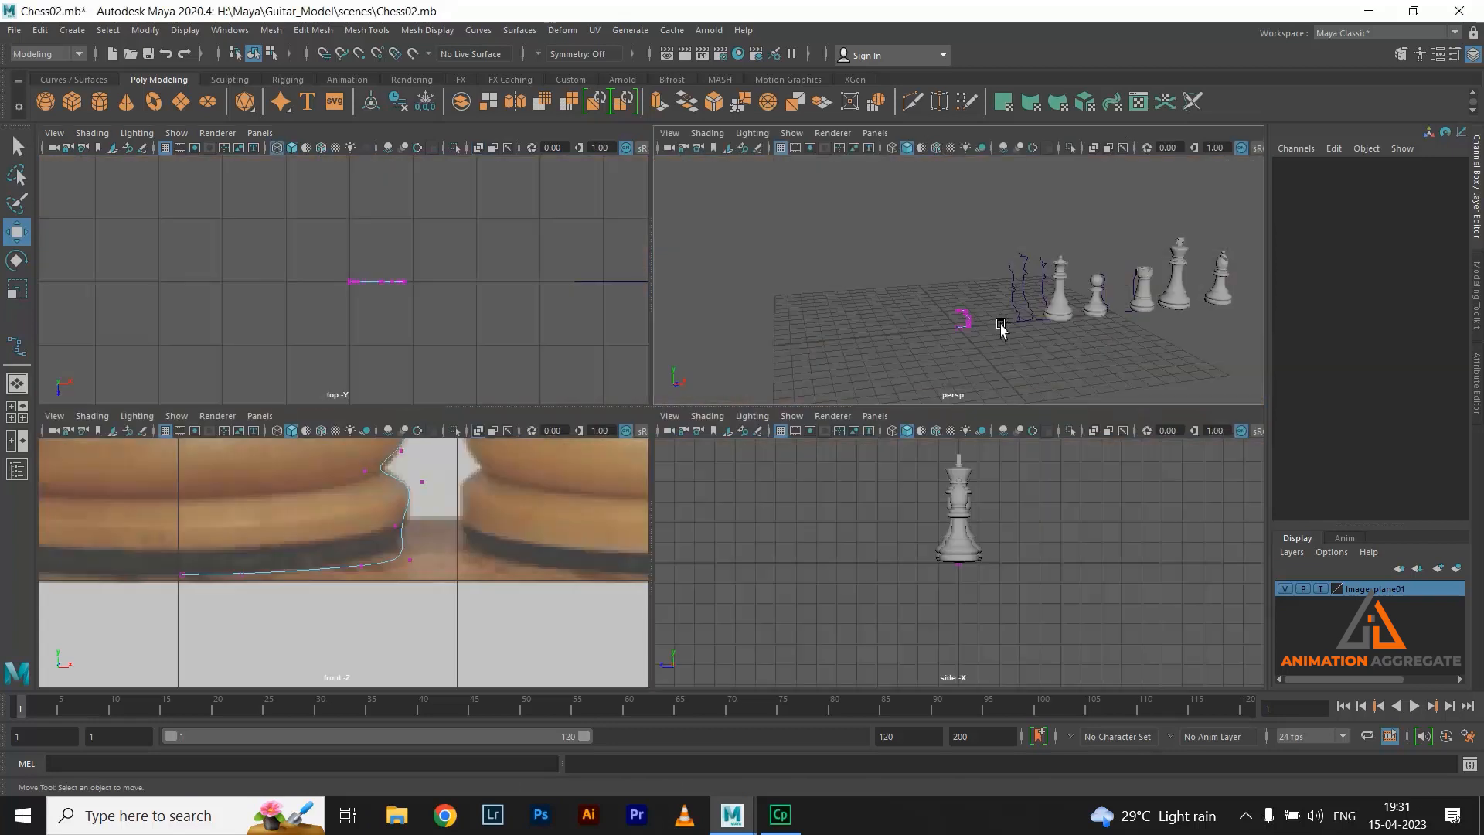
pyautogui.scroll(1, 959, 373)
pyautogui.click(1081, 303)
pyautogui.click(956, 364)
pyautogui.press('space')
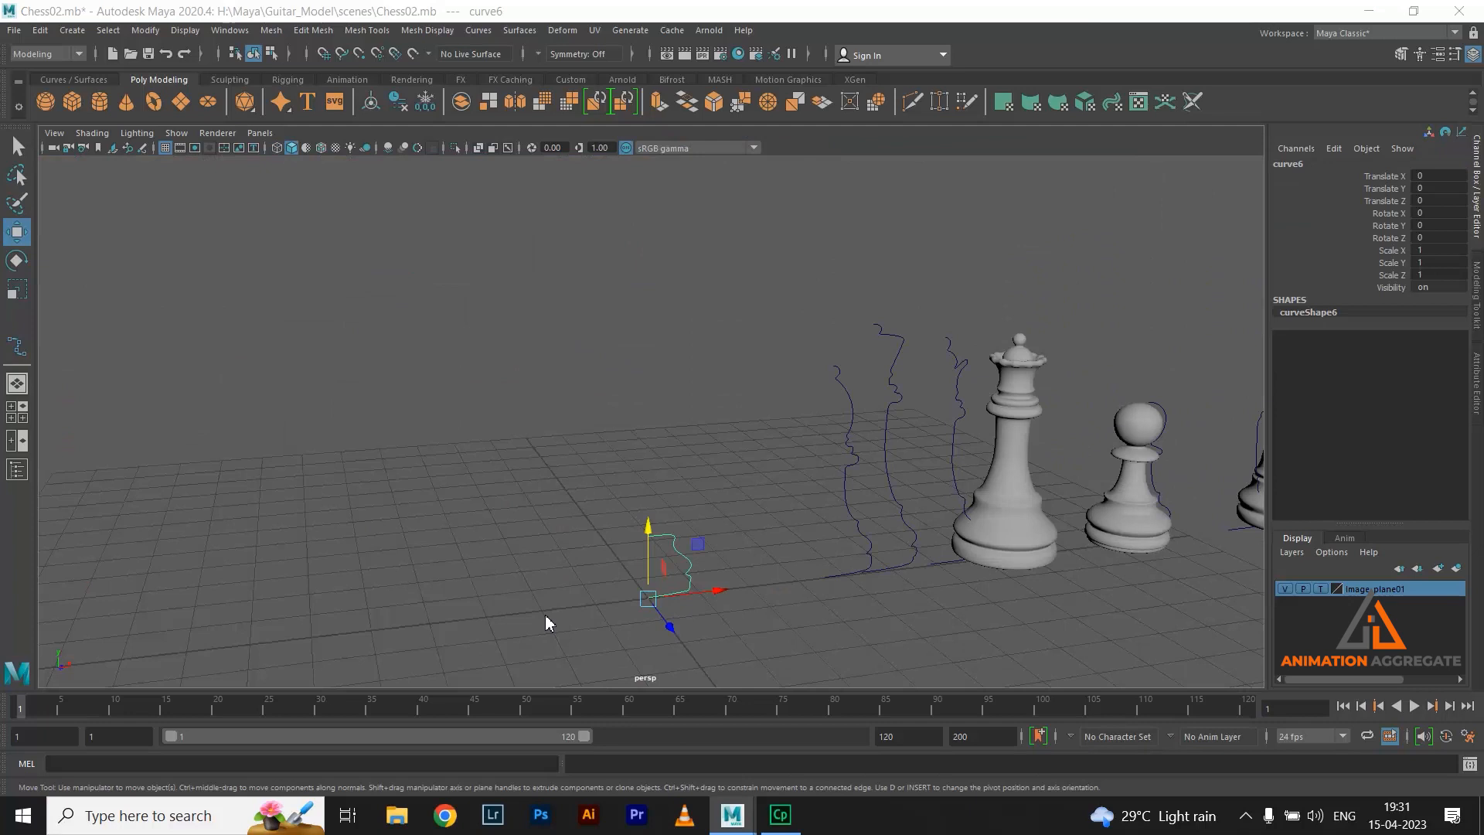
pyautogui.press('space')
pyautogui.press('space')
pyautogui.keyDown('alt'); pyautogui.moveTo(608, 467); pyautogui.dragTo(692, 418, button='middle'); pyautogui.keyUp('alt')
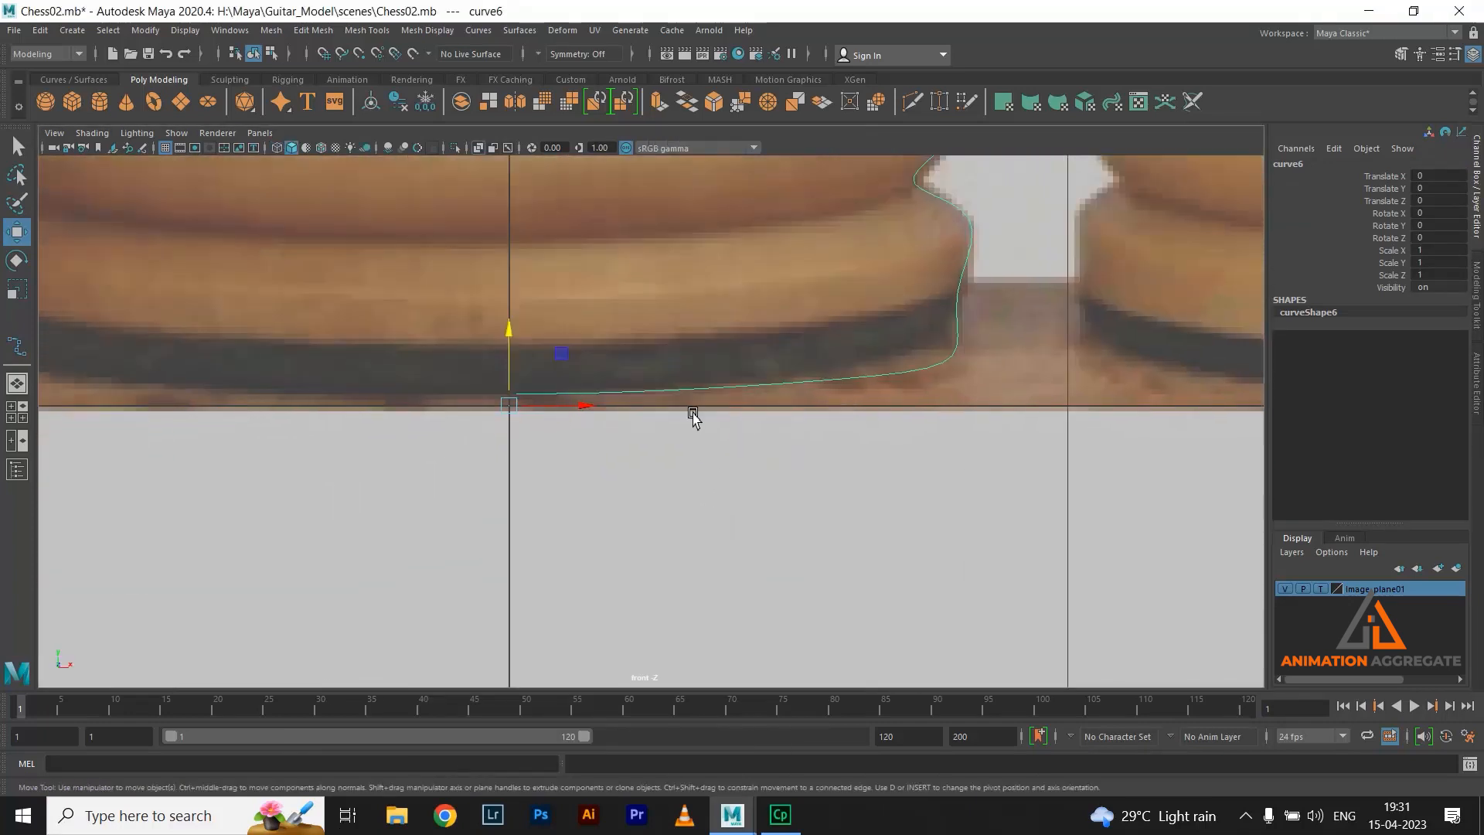
# Snap the bottom end control vertex of the knight base curve onto the vertical centre line and return to object selection
pyautogui.moveTo(677, 393); pyautogui.dragTo(589, 345, button='right')
pyautogui.moveTo(467, 358); pyautogui.dragTo(536, 425)
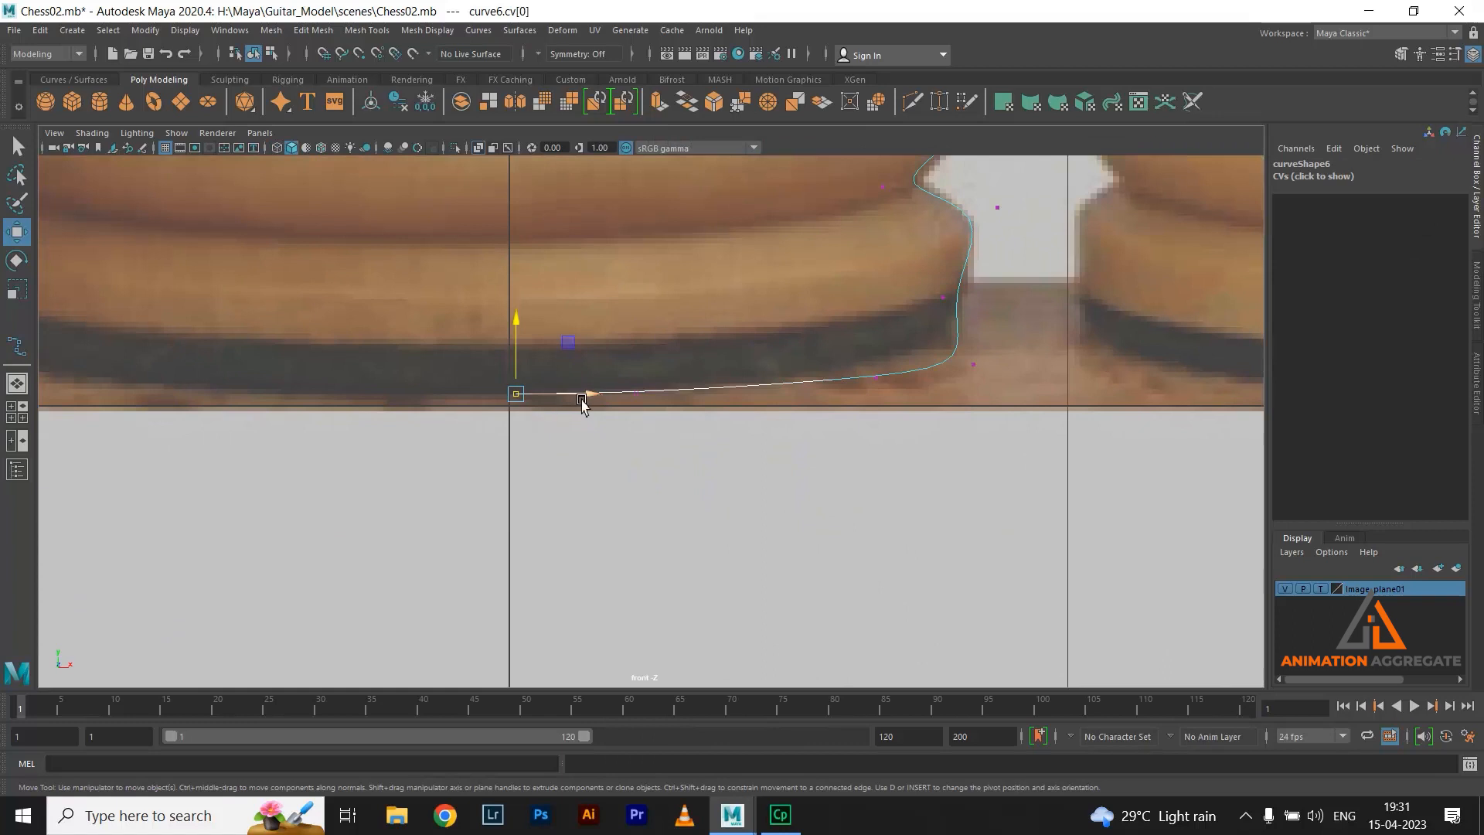
pyautogui.moveTo(588, 398); pyautogui.dragTo(510, 431)
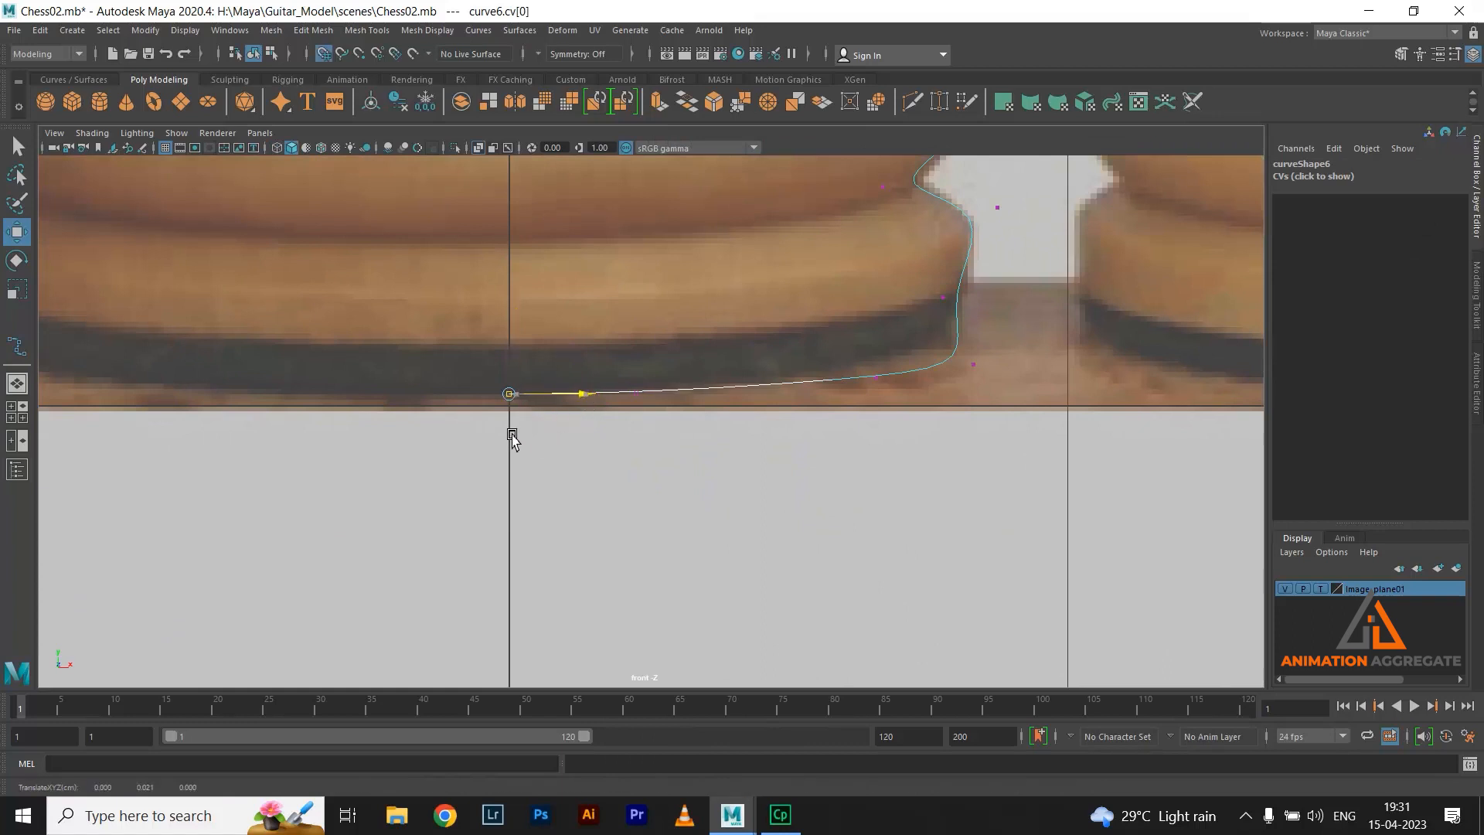
pyautogui.press('space')
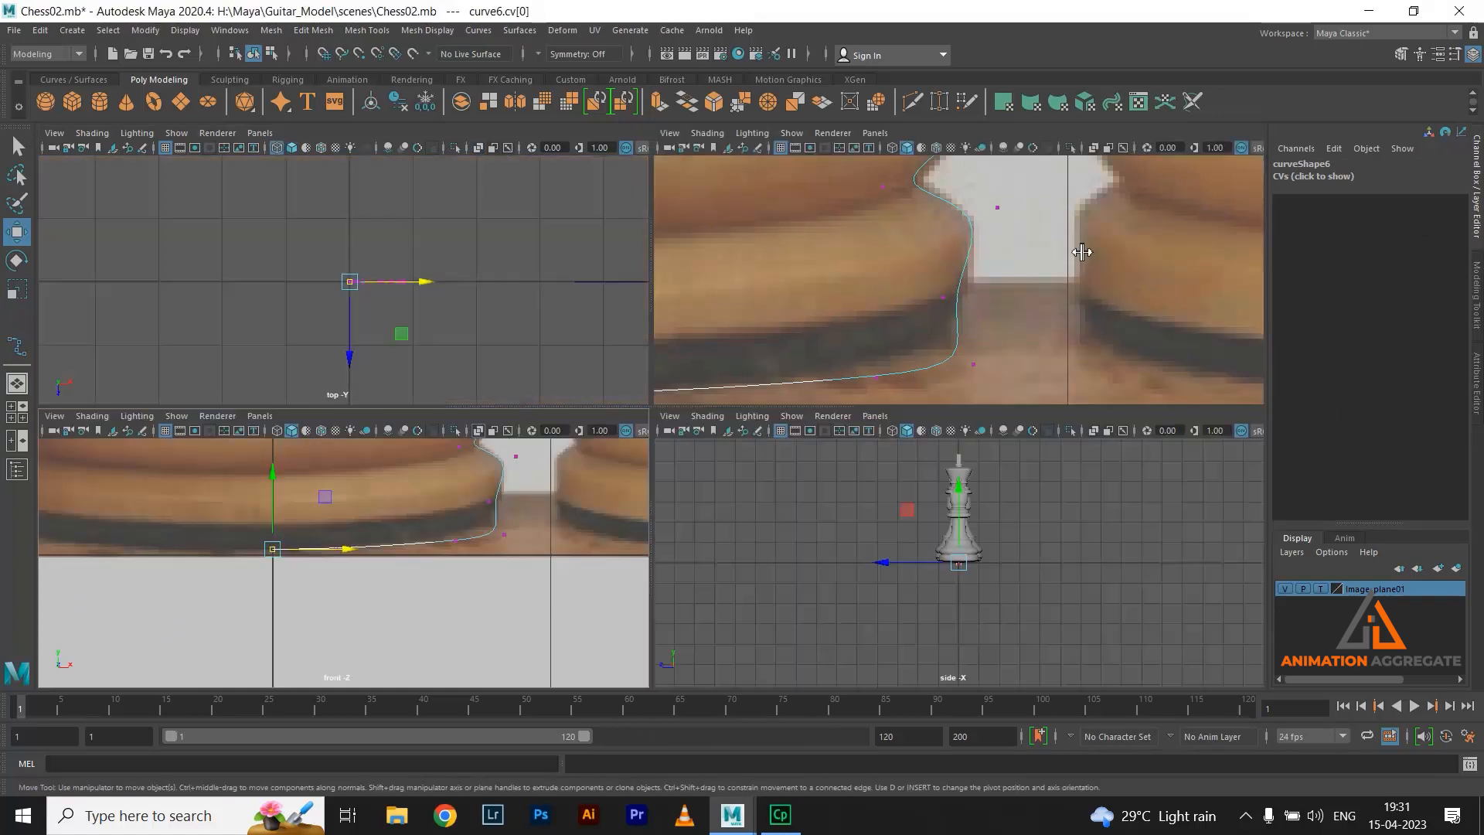
pyautogui.press('space')
pyautogui.scroll(-1, 1054, 328)
pyautogui.press('F8')
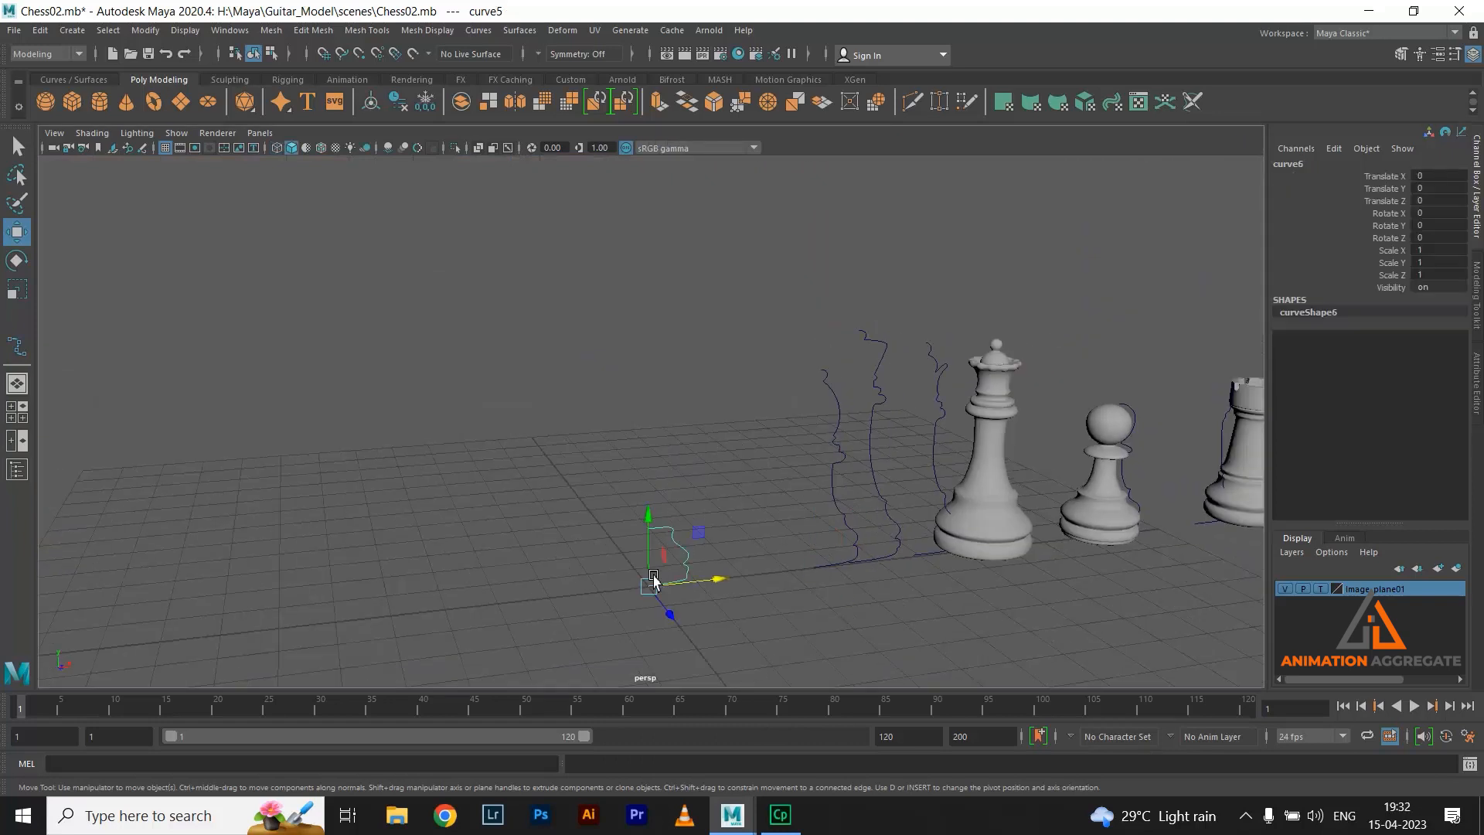
# Revolve the knight base curve into a surface
pyautogui.click(516, 31)
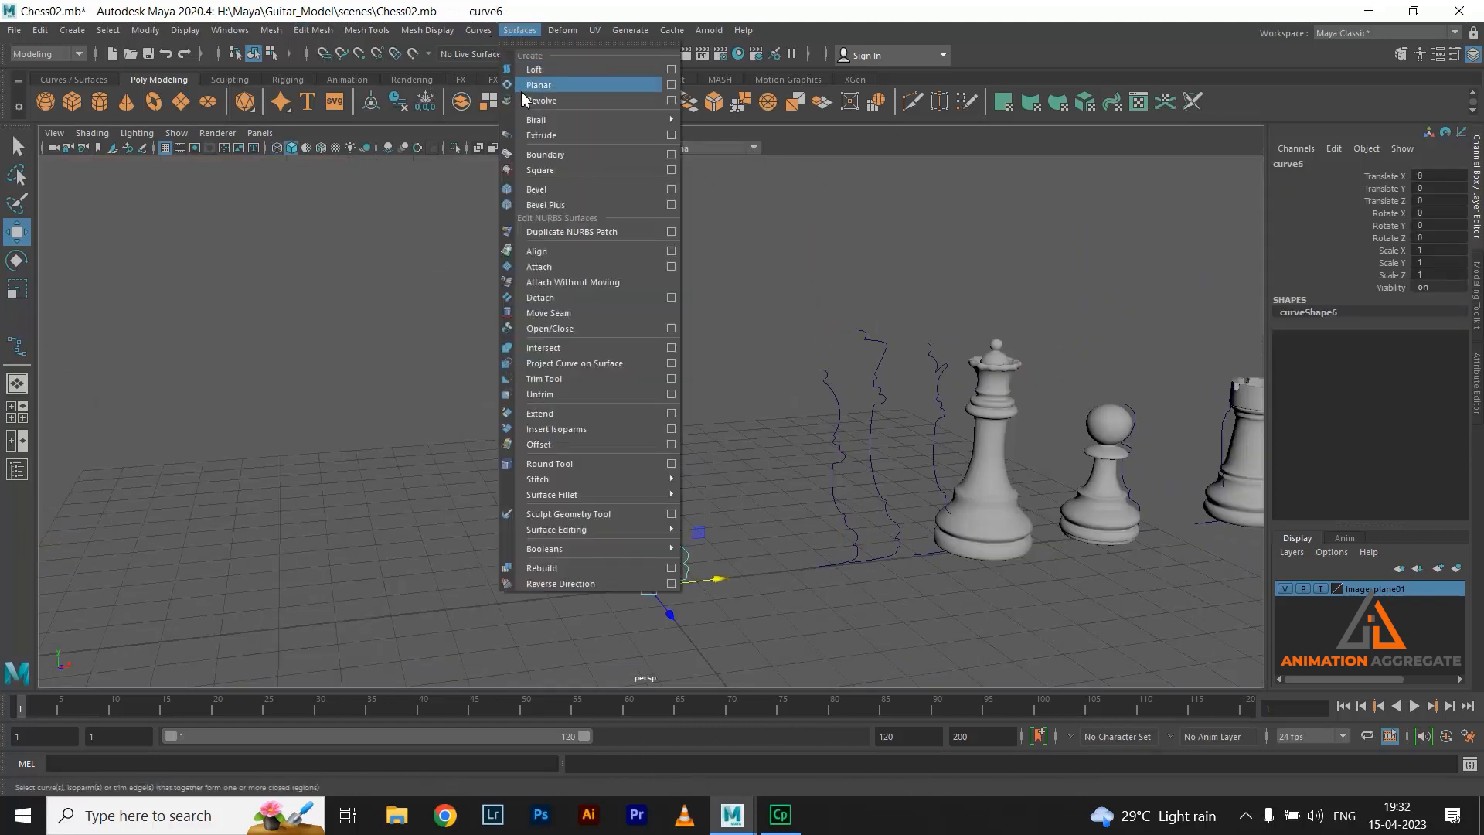
pyautogui.click(541, 100)
pyautogui.click(513, 405)
pyautogui.keyDown('alt'); pyautogui.moveTo(514, 405); pyautogui.dragTo(611, 416); pyautogui.keyUp('alt')
# Select the revolved knight base and delete its construction history
pyautogui.click(600, 495)
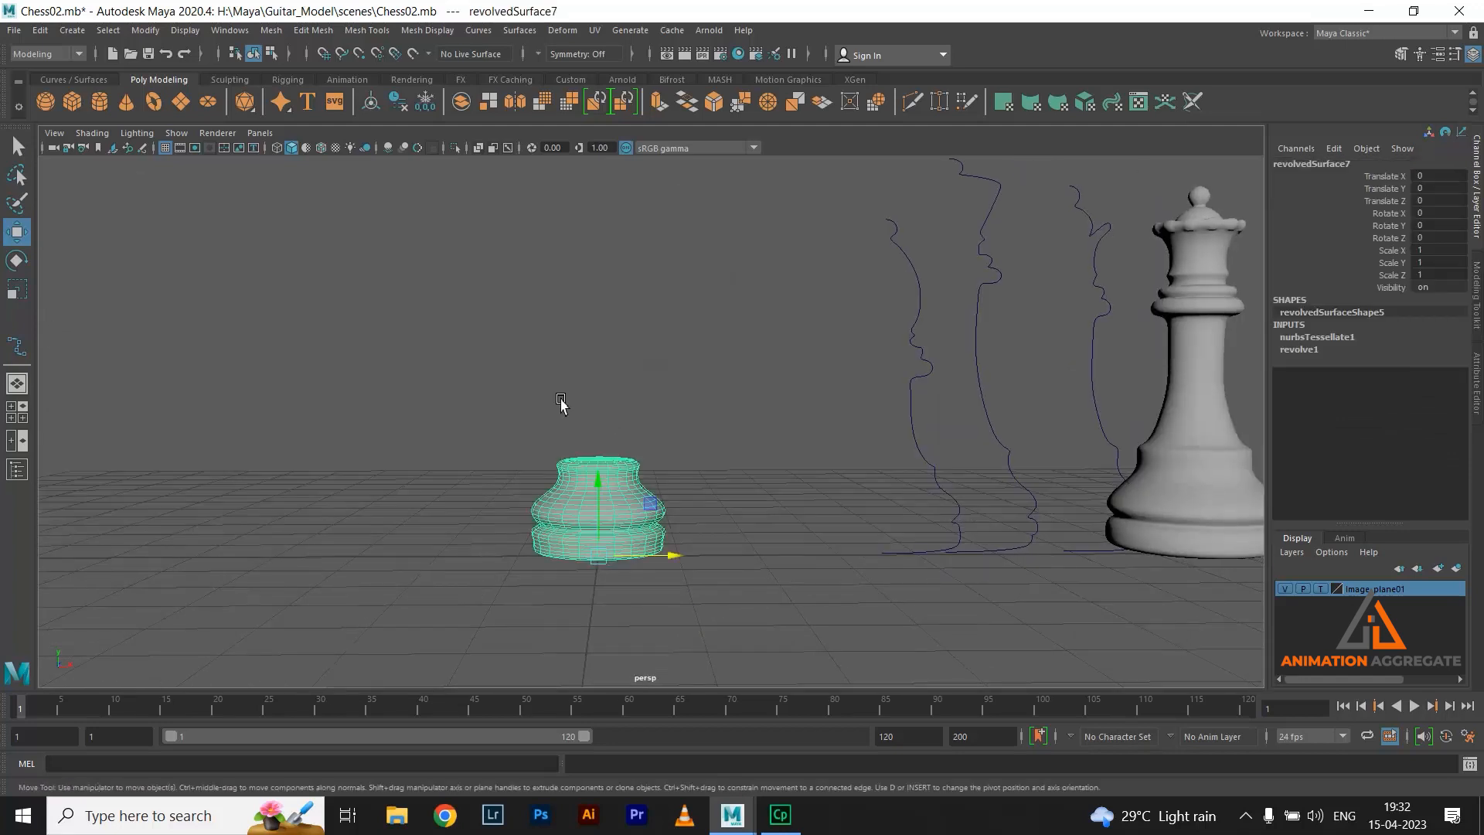
pyautogui.click(40, 31)
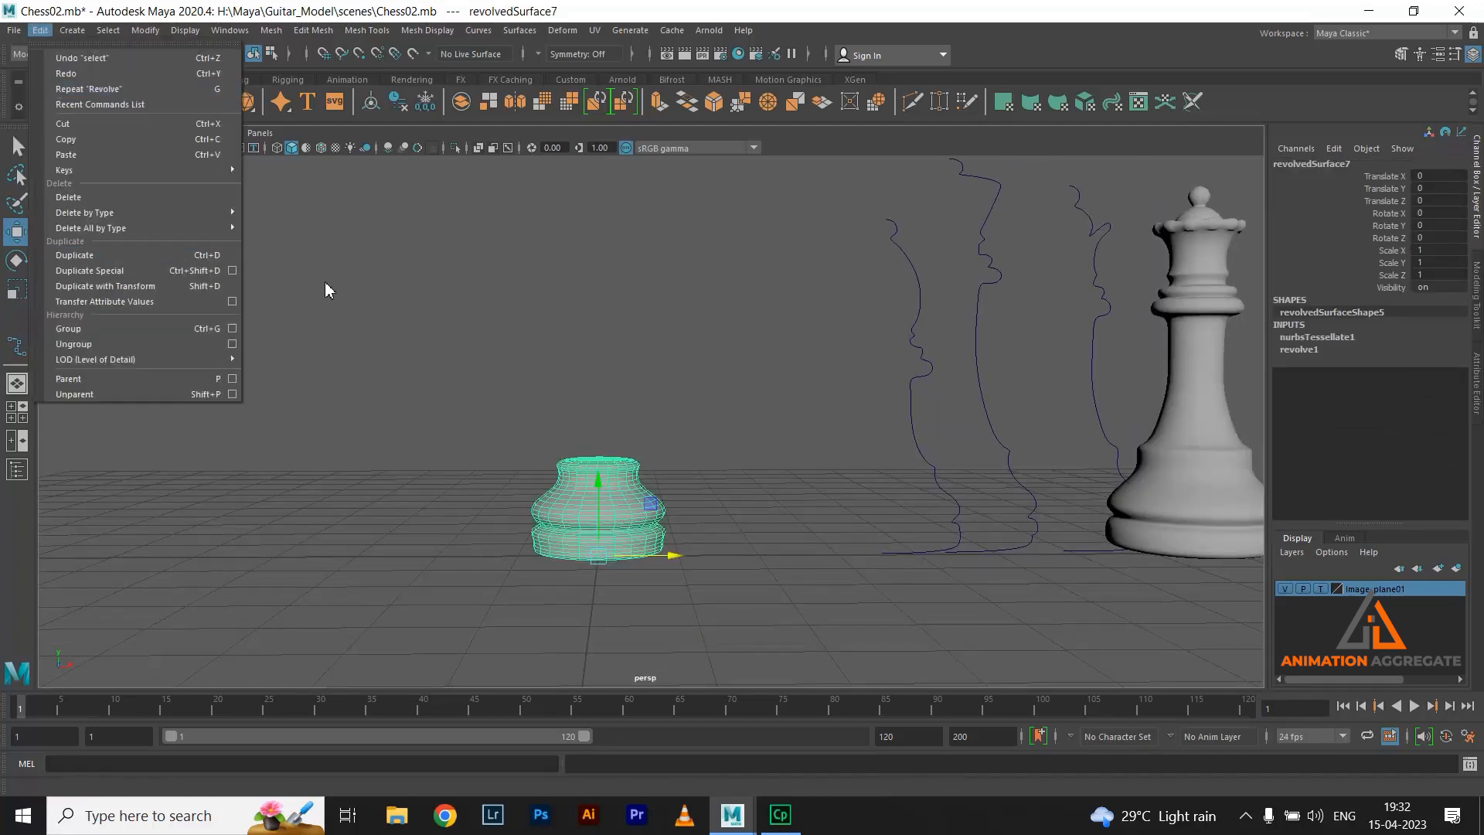
pyautogui.click(260, 209)
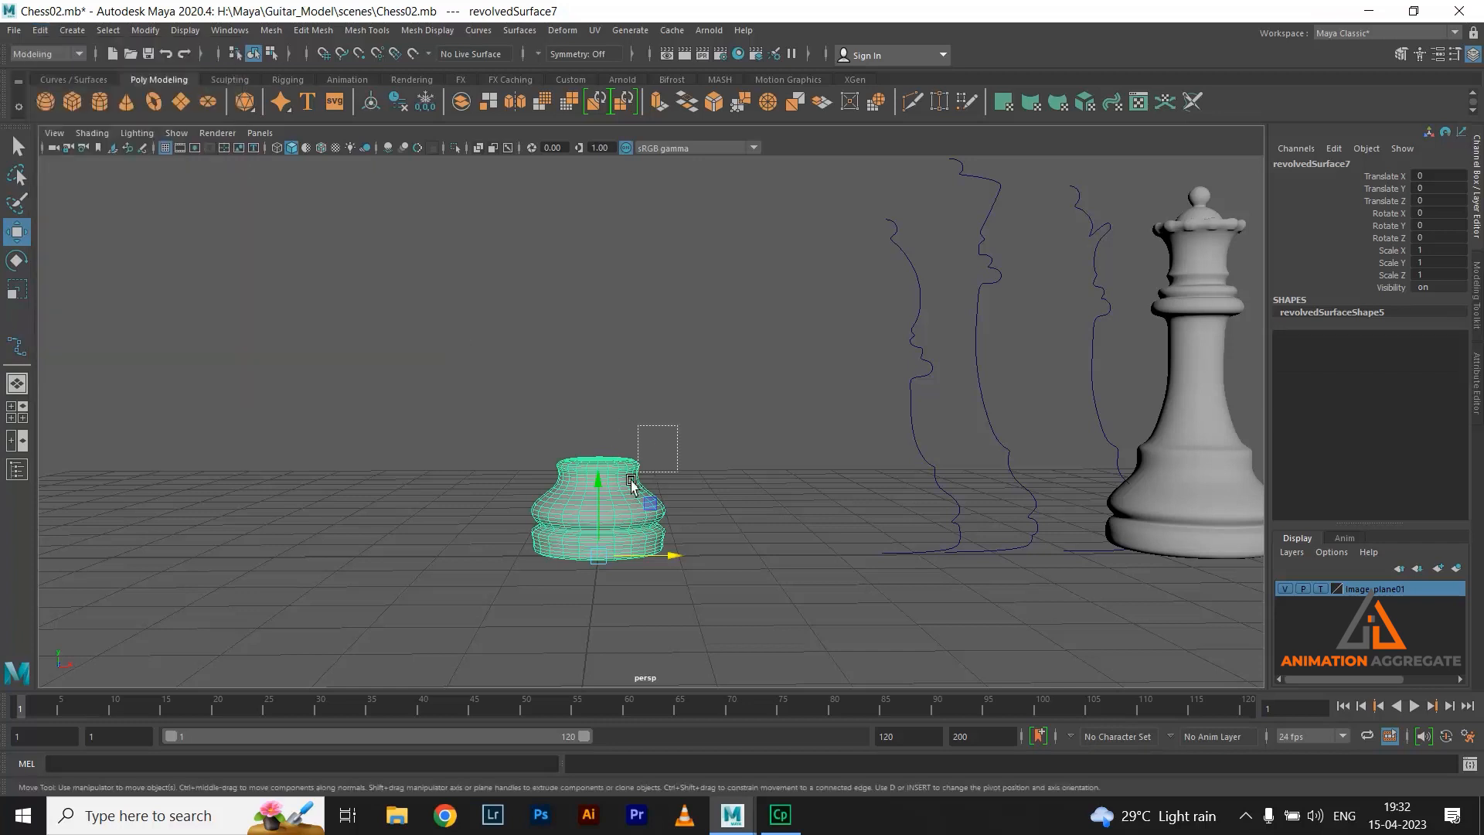
# Move the knight base curve aside along X, away from the revolved base, to Translate X 4.326
pyautogui.click(665, 555)
pyautogui.moveTo(663, 557); pyautogui.dragTo(1002, 596)
pyautogui.scroll(-2, 657, 560)
# In the front view, move the revolved base to Translate X -0.095 to line it up with the knight reference
pyautogui.press('space')
pyautogui.press('space')
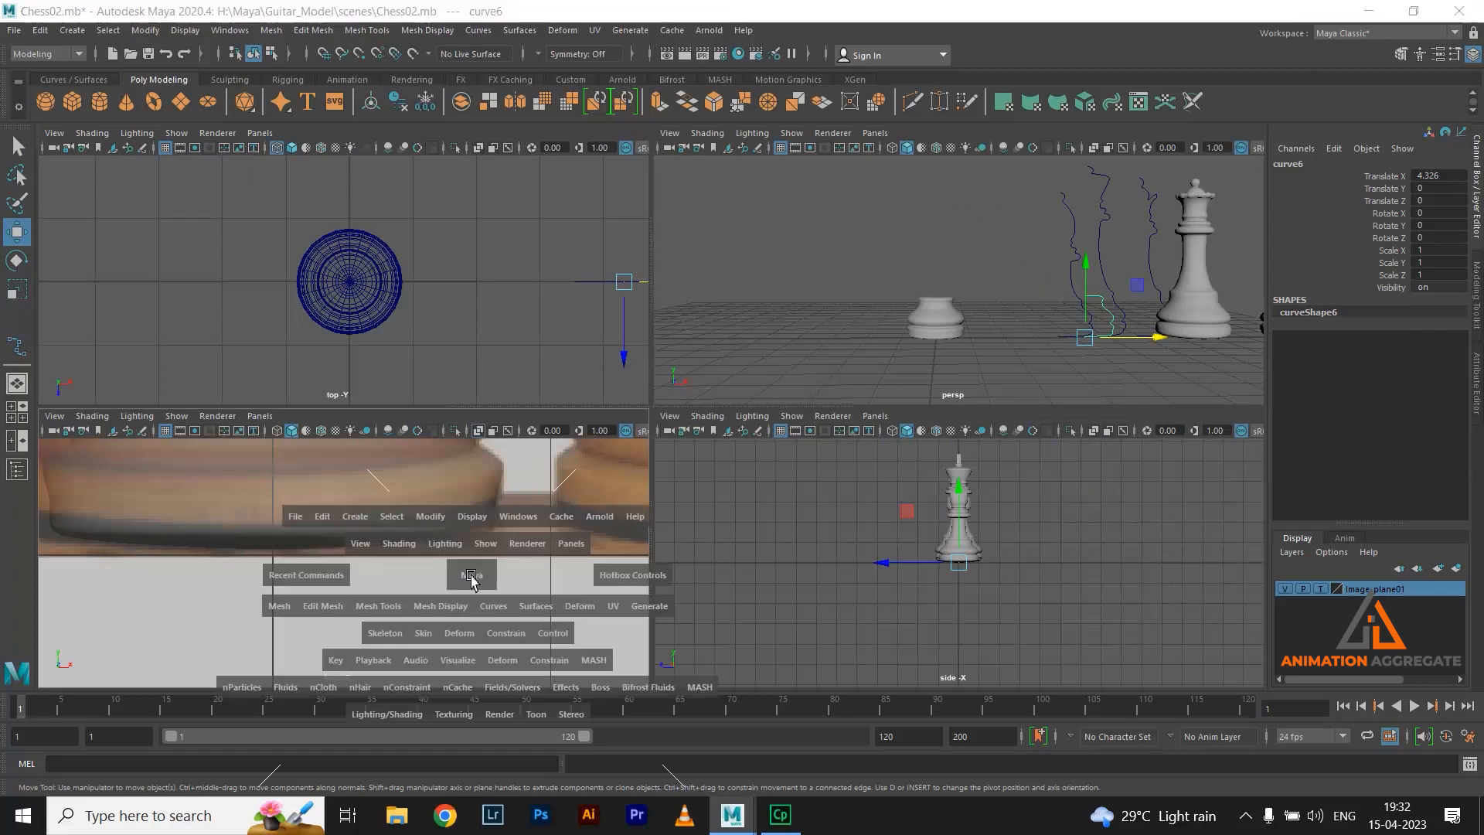
pyautogui.keyDown('alt'); pyautogui.moveTo(707, 508); pyautogui.dragTo(593, 355, button='right'); pyautogui.keyUp('alt')
pyautogui.keyDown('alt'); pyautogui.moveTo(593, 389); pyautogui.dragTo(613, 488, button='middle'); pyautogui.keyUp('alt')
pyautogui.keyDown('alt'); pyautogui.moveTo(657, 501); pyautogui.dragTo(723, 518, button='right'); pyautogui.keyUp('alt')
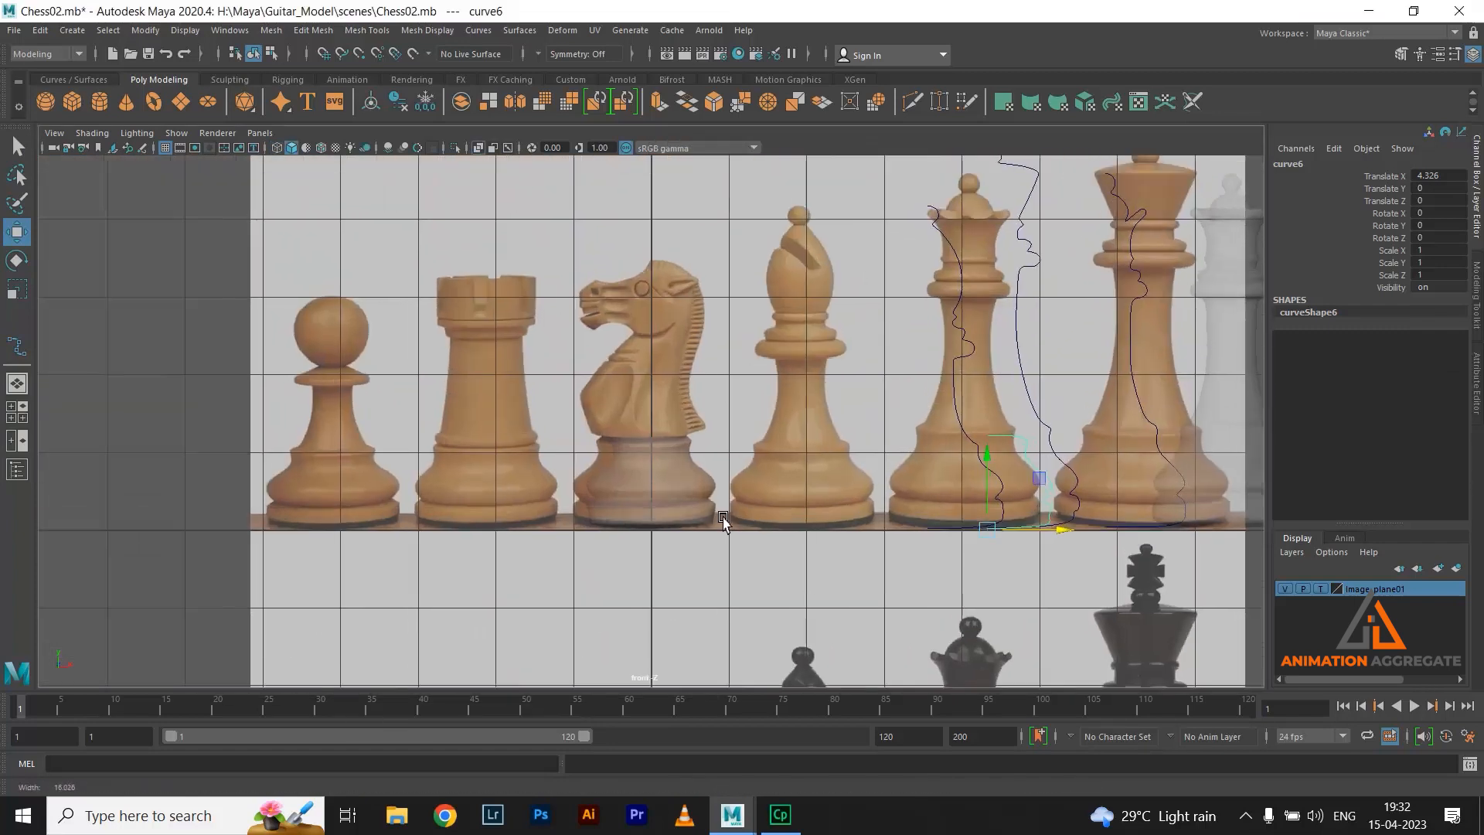
pyautogui.scroll(4, 647, 520)
pyautogui.click(731, 567)
pyautogui.moveTo(723, 618); pyautogui.dragTo(711, 620)
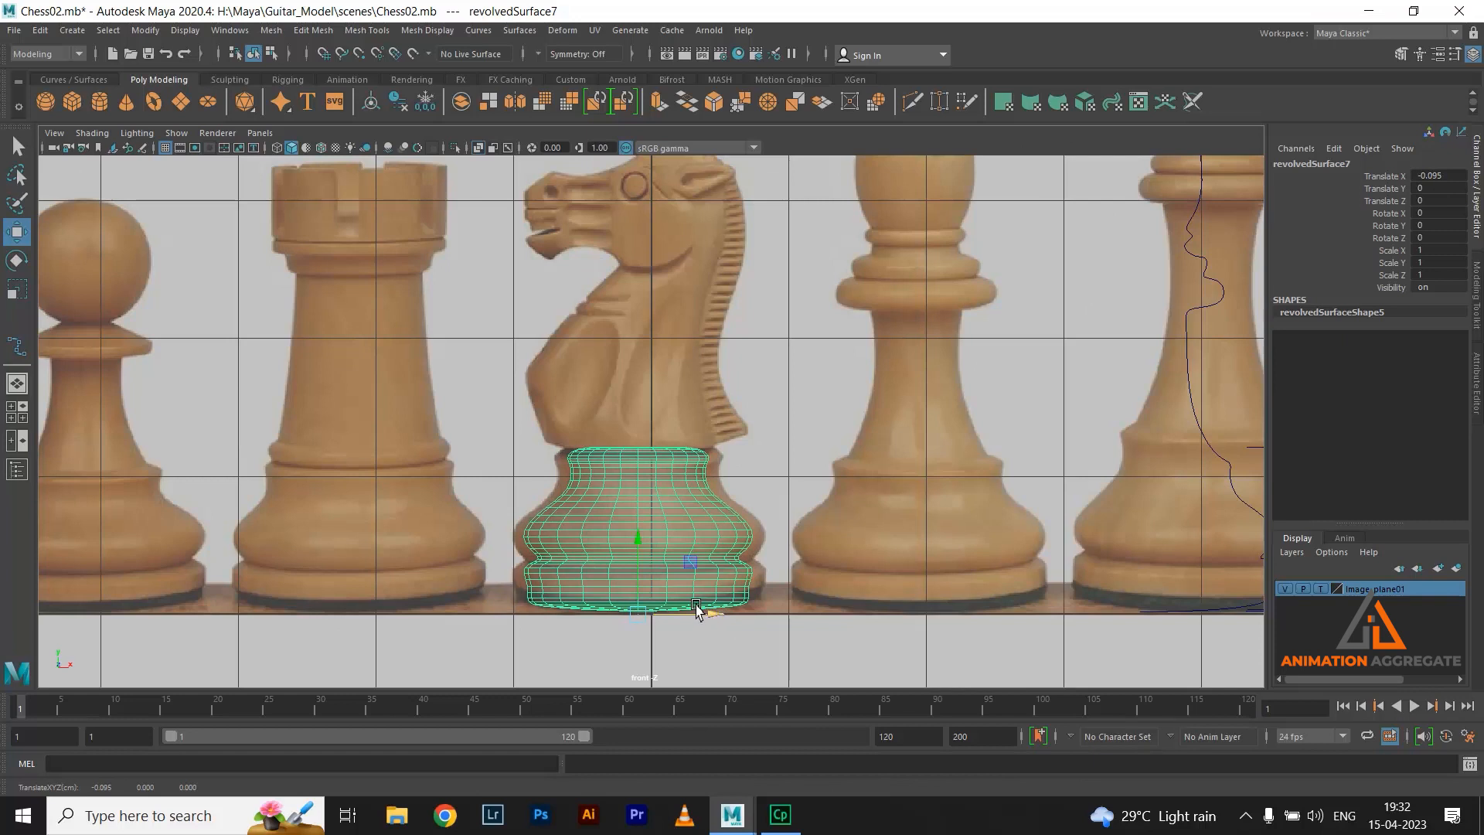
# Scale the knight base to 1.08 in X and Z and 0.996 in Y, and lower it to Translate Y -0.019
pyautogui.press('r')
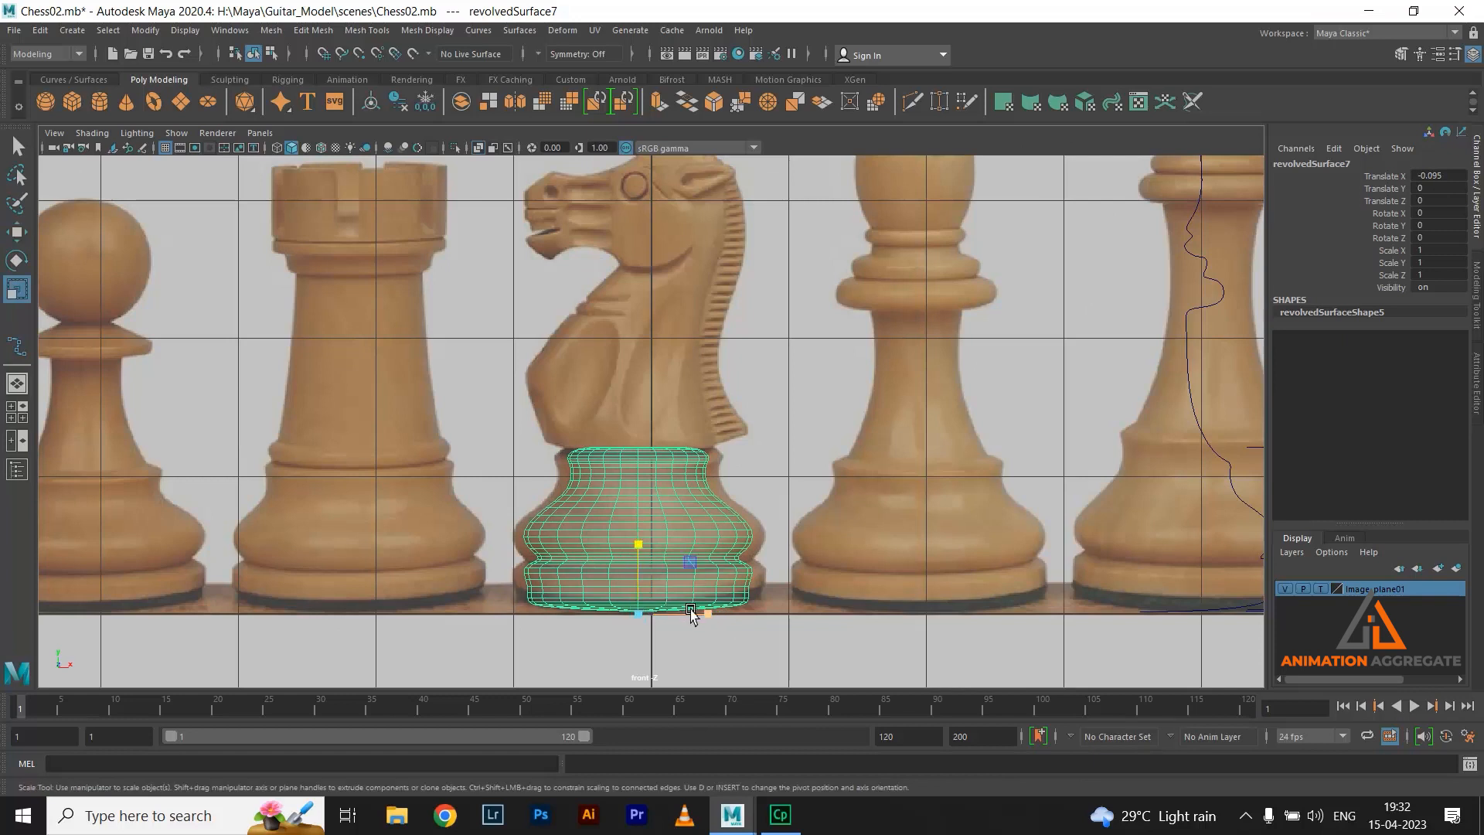
pyautogui.moveTo(643, 616); pyautogui.dragTo(639, 542)
pyautogui.press('w')
pyautogui.keyDown('alt'); pyautogui.moveTo(650, 378); pyautogui.dragTo(743, 493, button='right'); pyautogui.keyUp('alt')
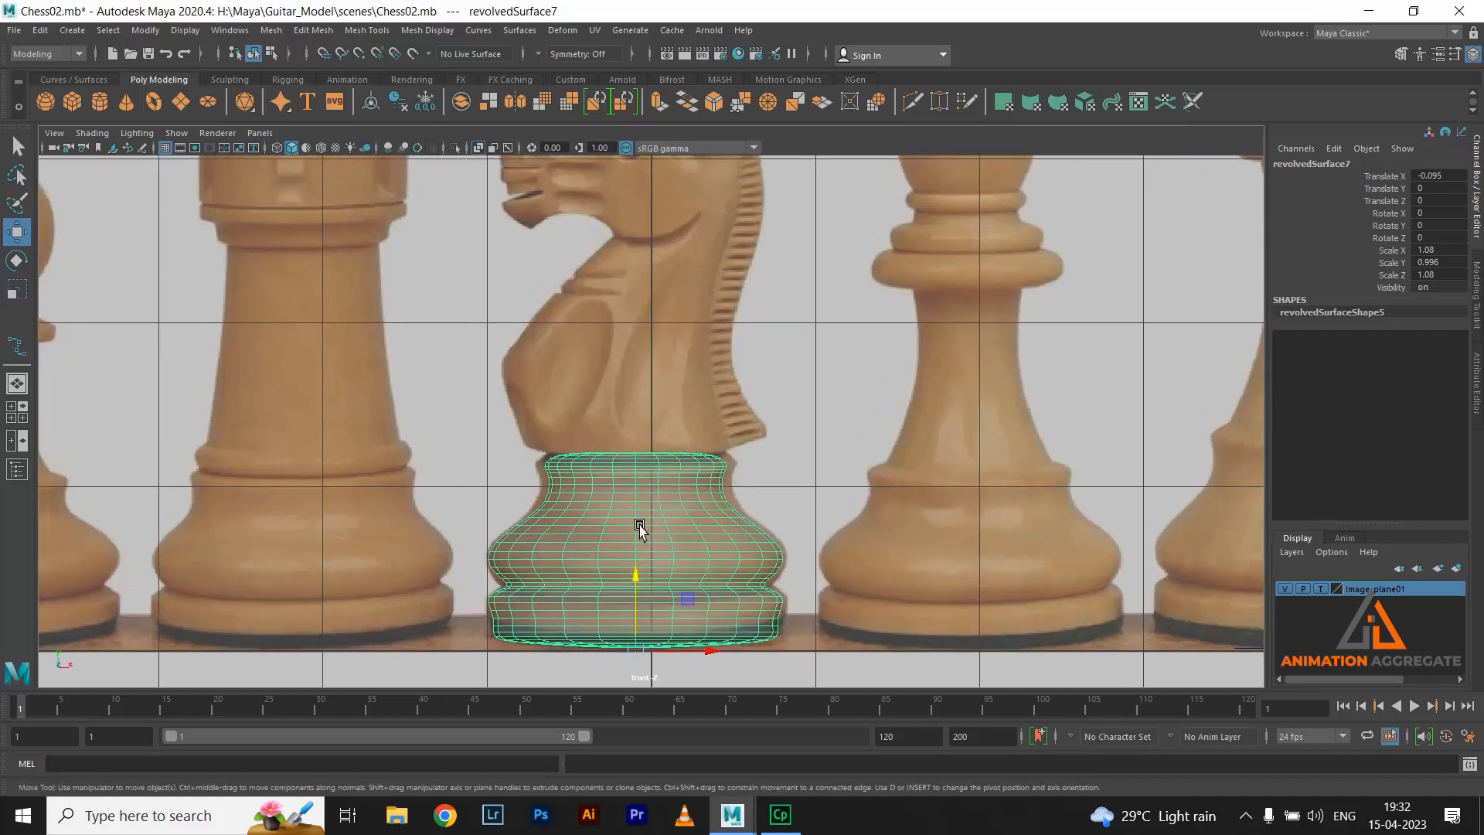
pyautogui.moveTo(639, 575); pyautogui.dragTo(636, 580)
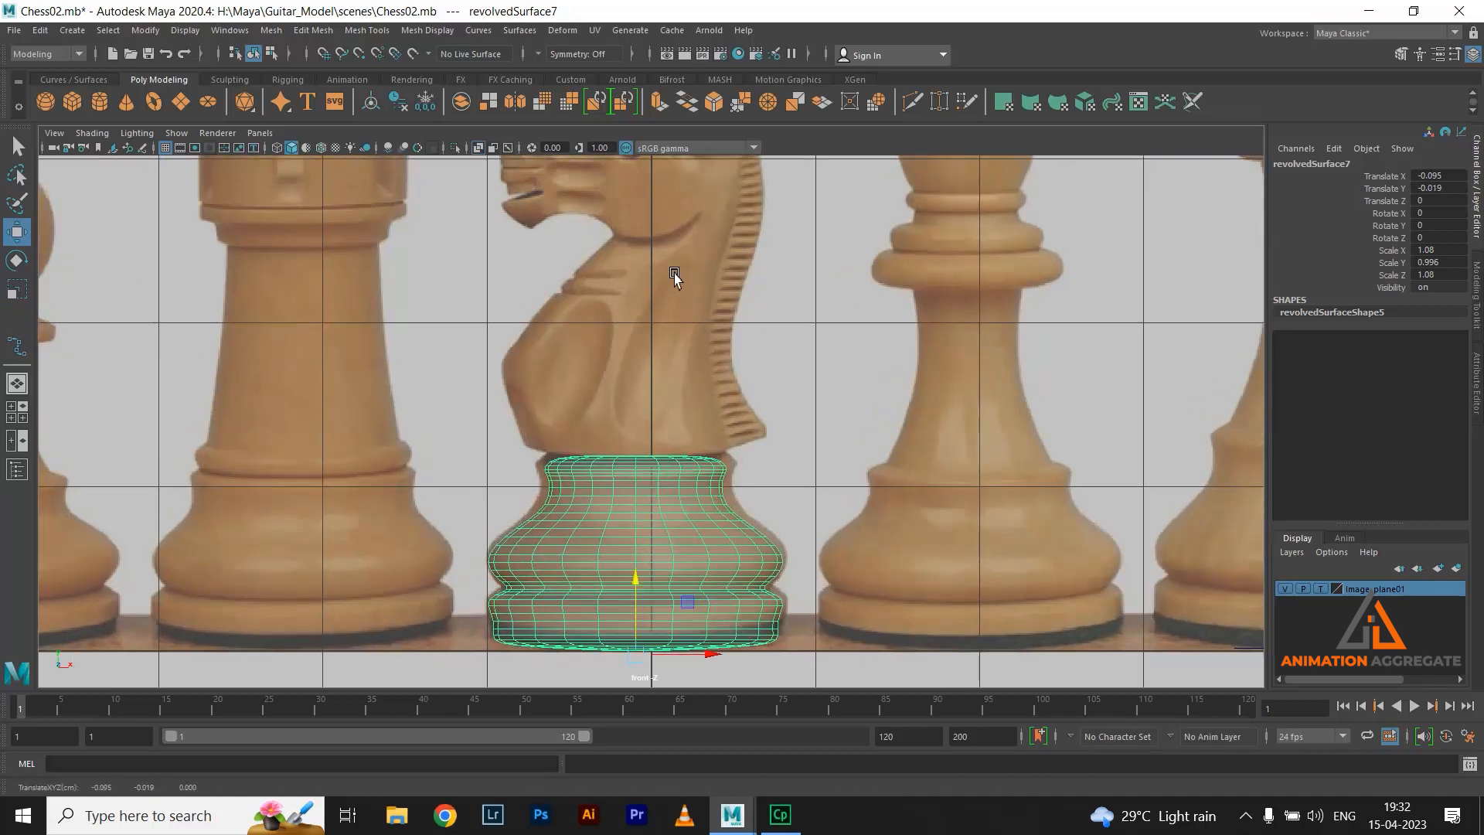
pyautogui.keyDown('alt'); pyautogui.moveTo(699, 224); pyautogui.dragTo(717, 304, button='middle'); pyautogui.keyUp('alt')
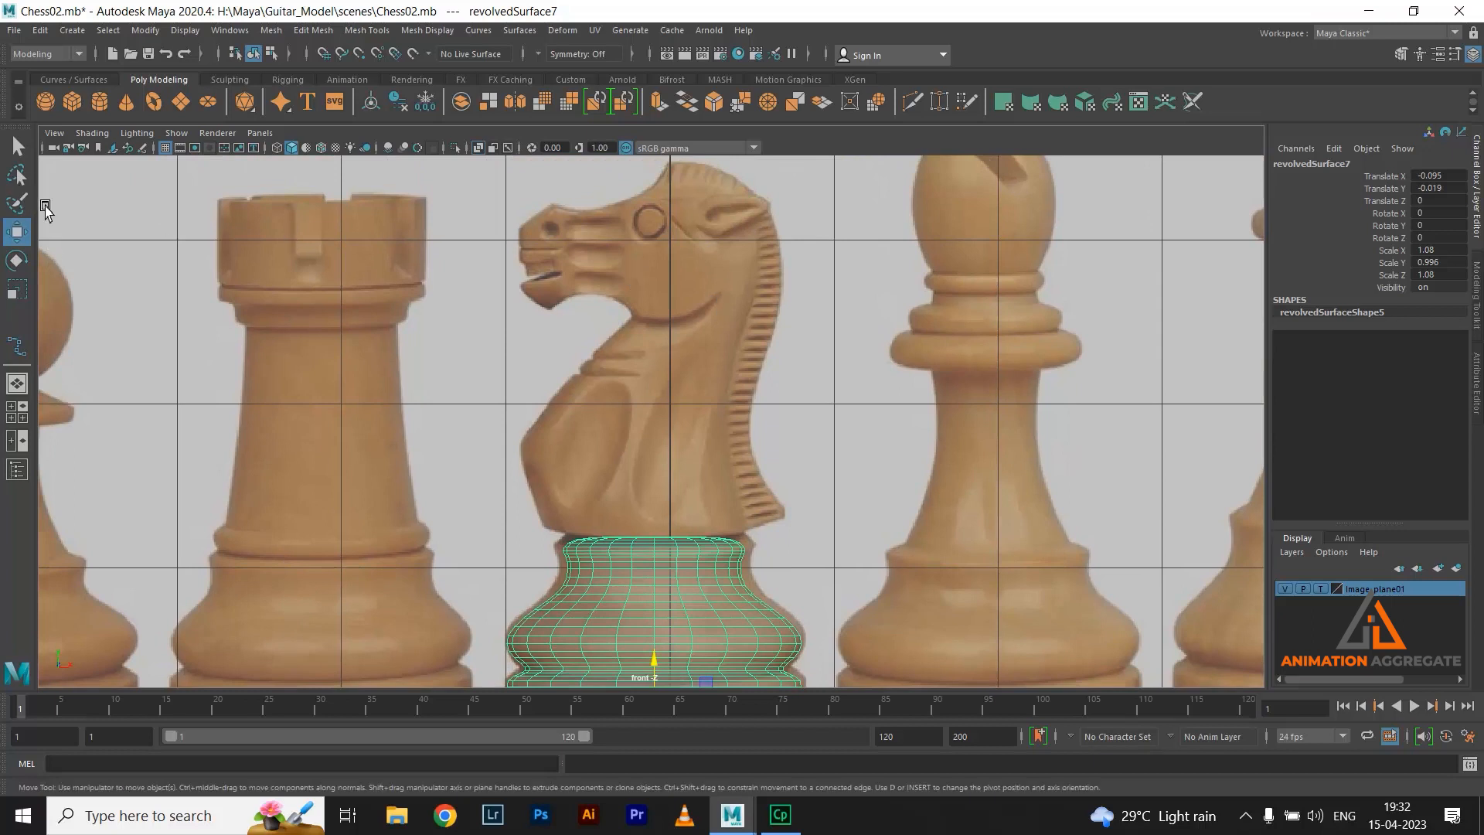
# Create a polygon plane, raise it to Translate Y 2.75 and rotate it 90 degrees about X to face the front view
pyautogui.click(796, 425)
pyautogui.scroll(-5, 666, 315)
pyautogui.moveTo(665, 455); pyautogui.dragTo(654, 312)
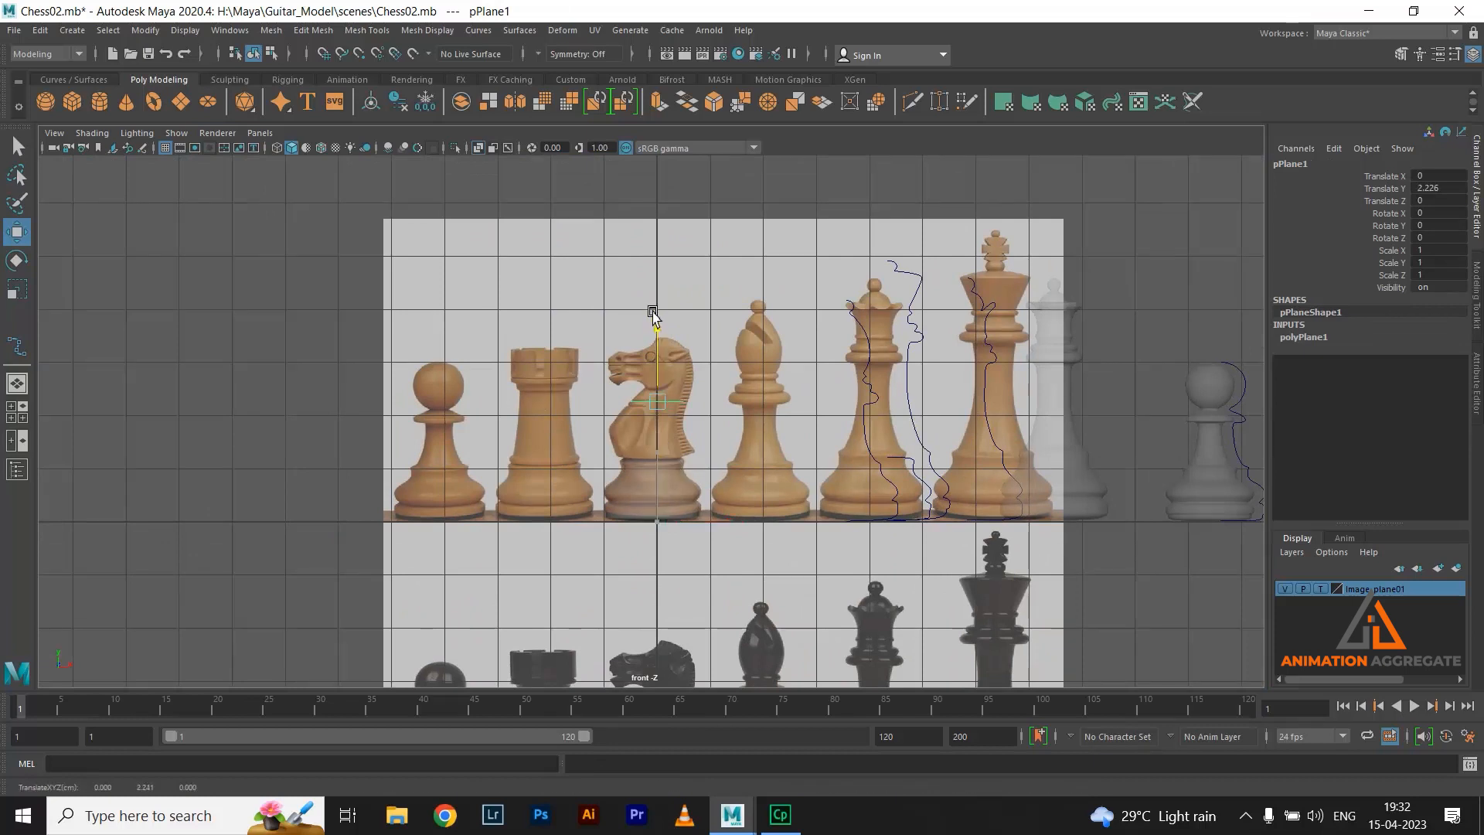
pyautogui.scroll(4, 756, 460)
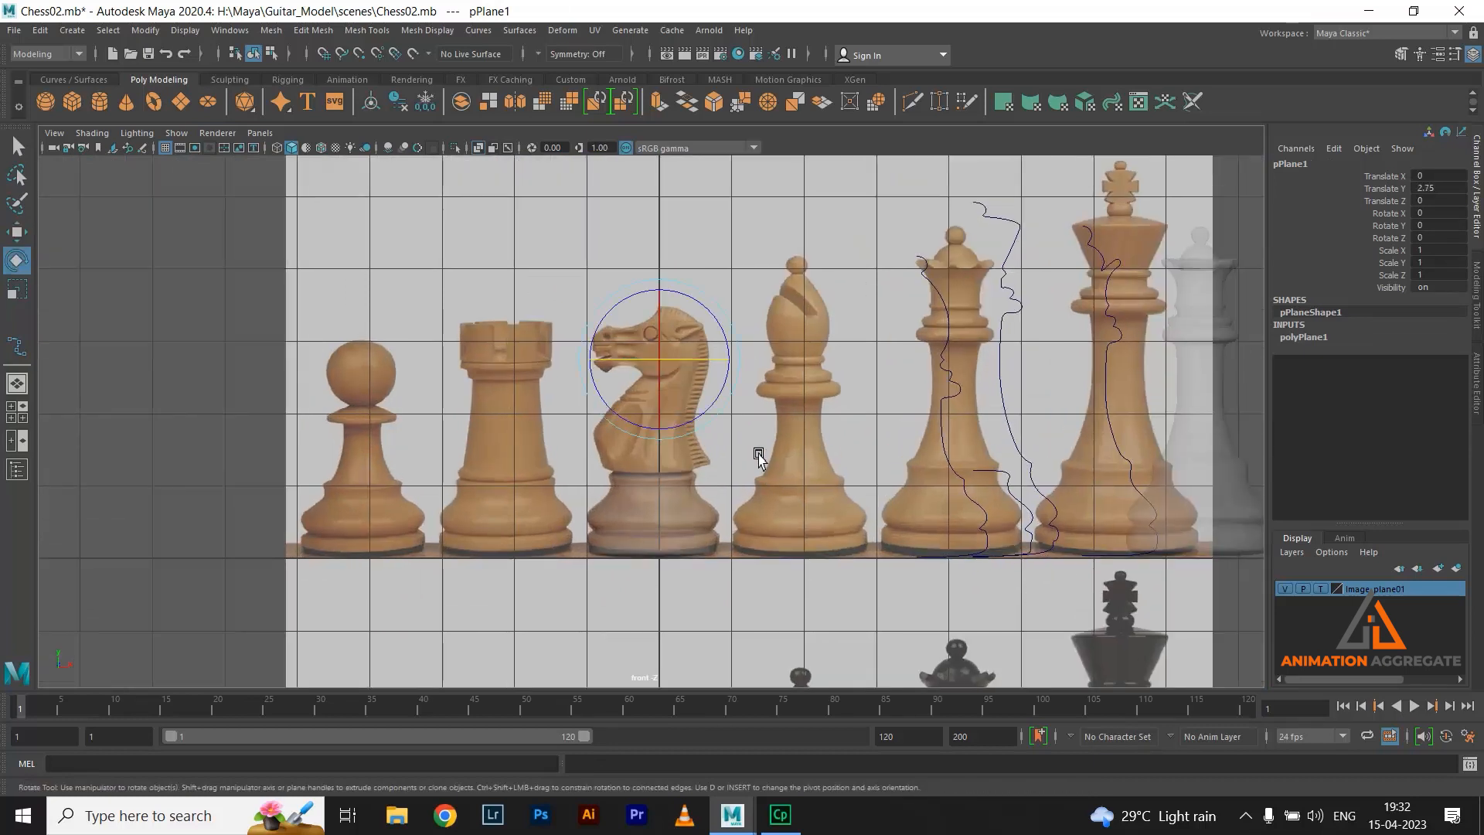
pyautogui.moveTo(670, 341); pyautogui.dragTo(674, 419)
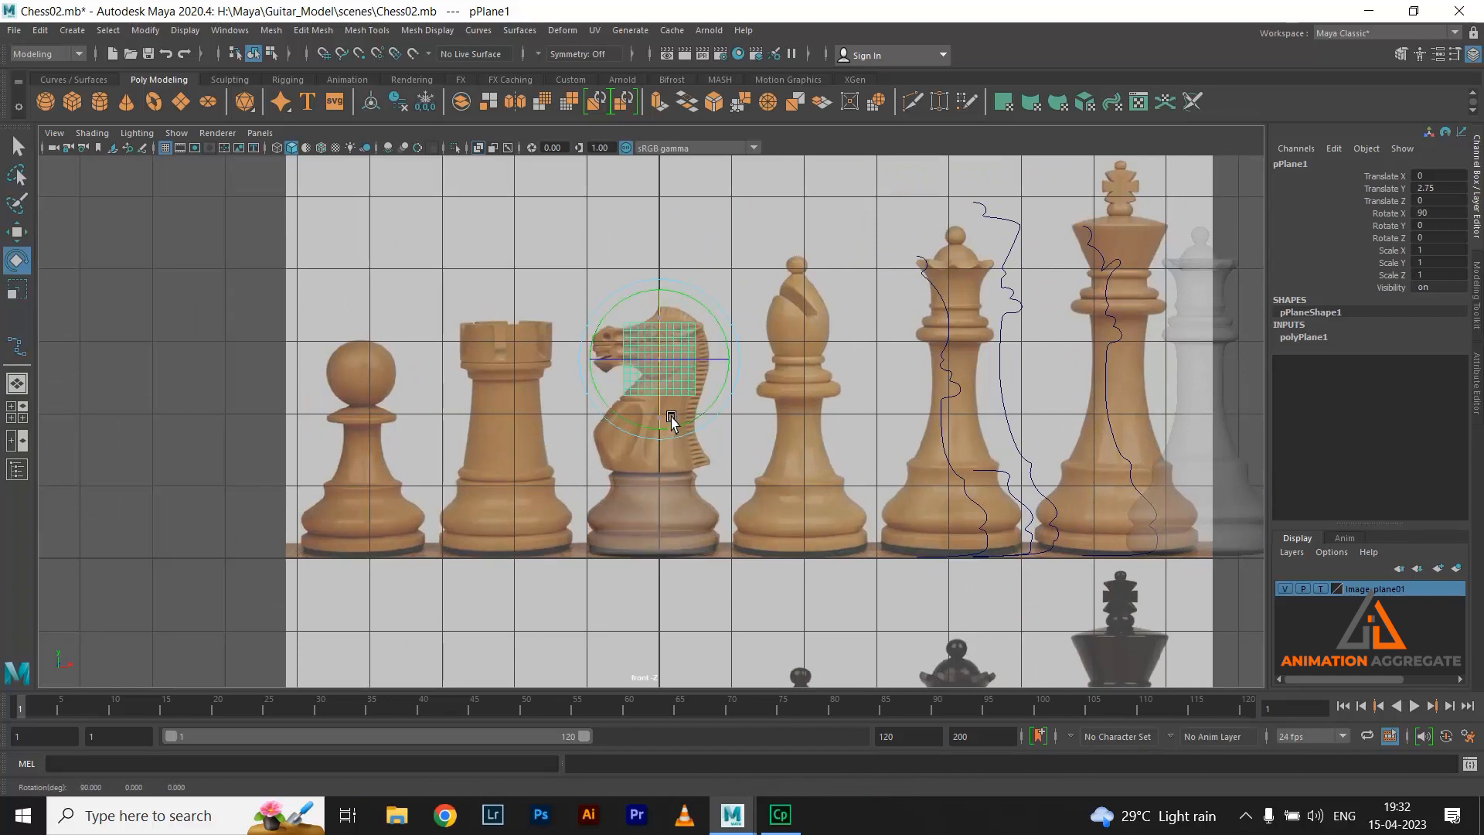
# Set the plane's width and height subdivisions to 1
pyautogui.click(1305, 338)
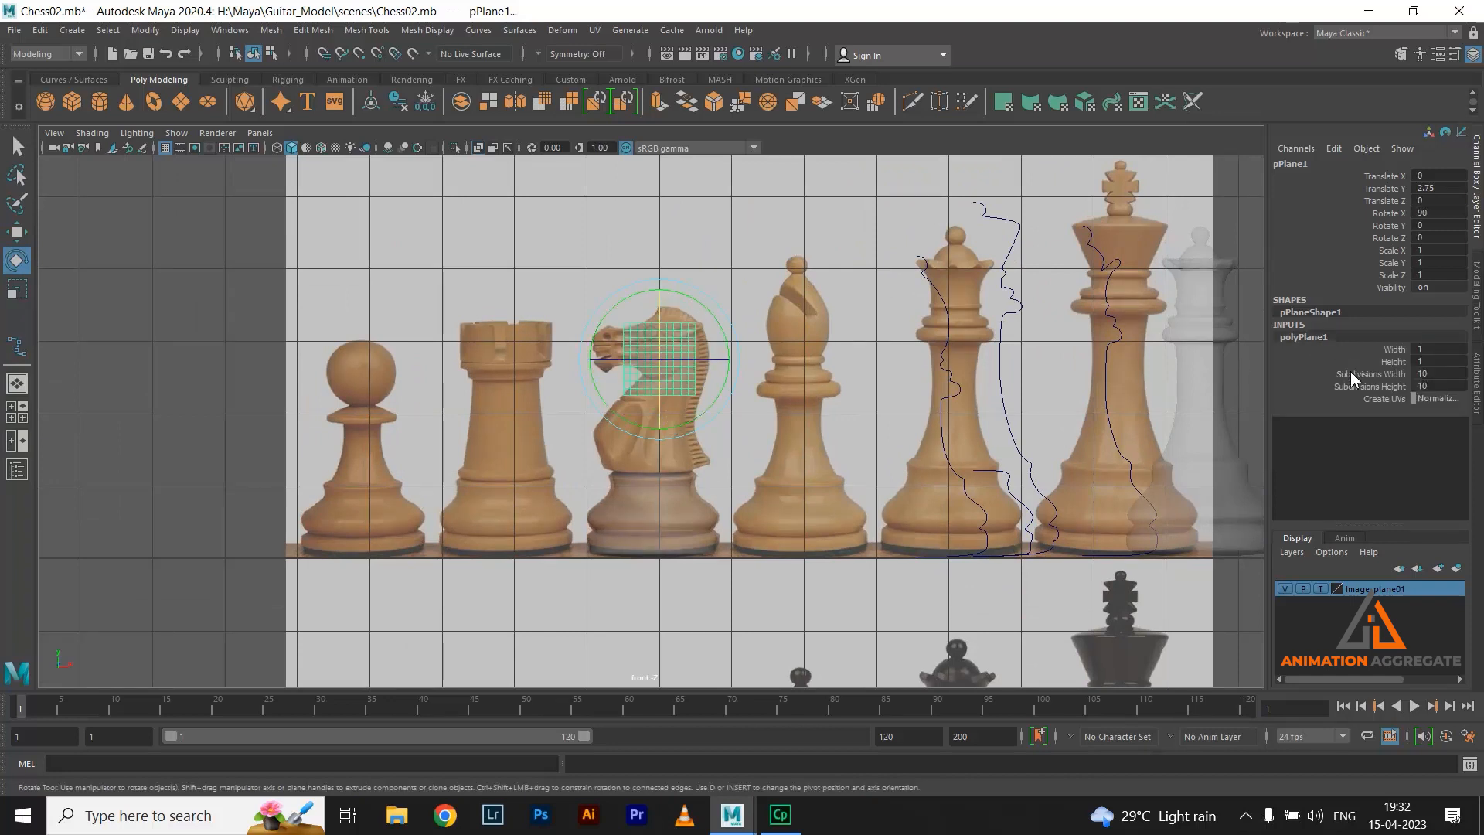
pyautogui.moveTo(1352, 373); pyautogui.dragTo(1351, 385)
pyautogui.moveTo(1076, 369); pyautogui.dragTo(290, 436, button='middle')
pyautogui.keyDown('alt'); pyautogui.moveTo(771, 412); pyautogui.dragTo(989, 464, button='right'); pyautogui.keyUp('alt')
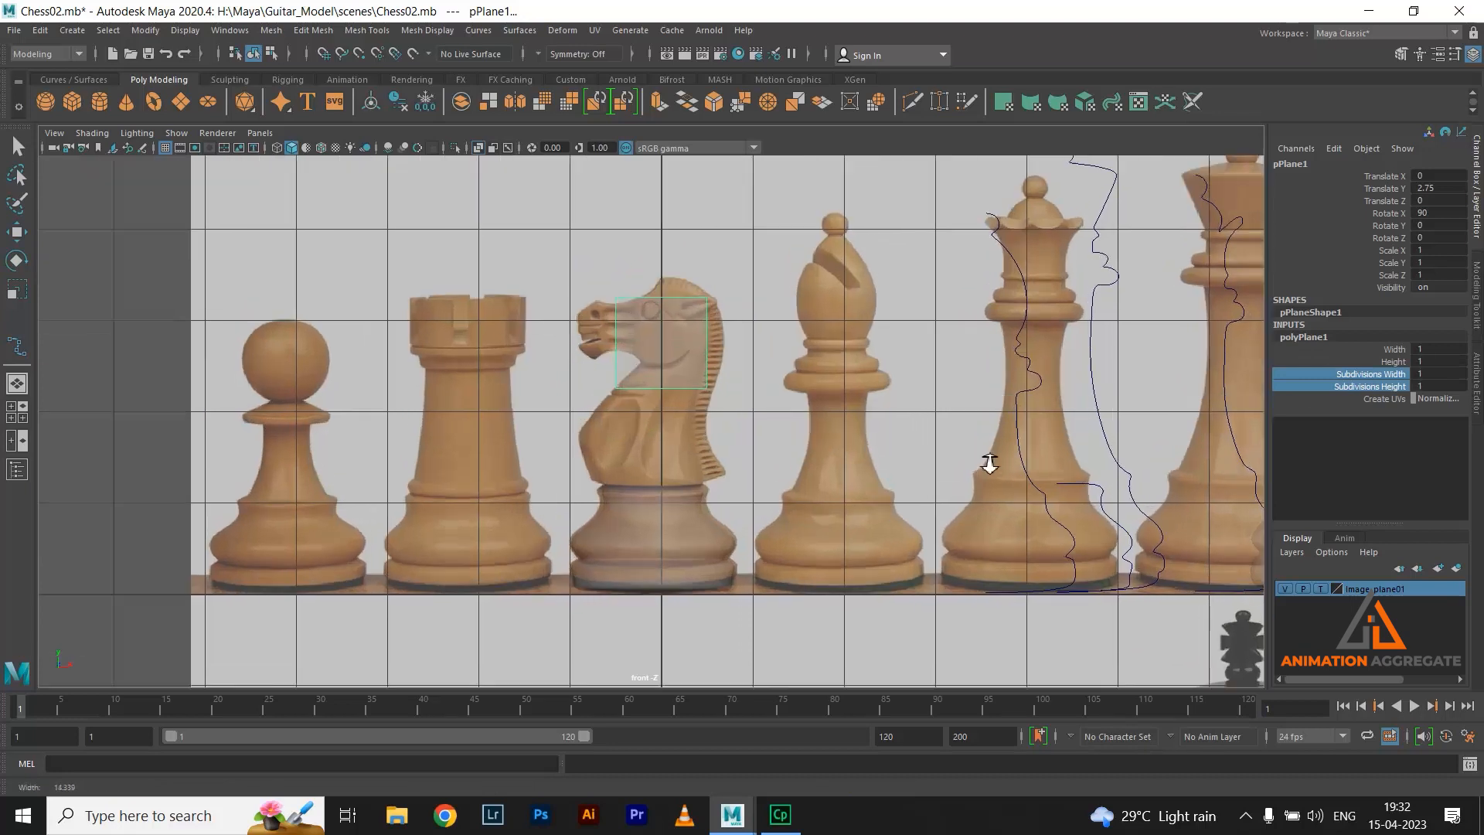
# Scale the plane uniformly to 0.12 and raise it to Translate Y 3.257 over the knight's head
pyautogui.scroll(4, 828, 374)
pyautogui.press('r')
pyautogui.moveTo(662, 310); pyautogui.dragTo(576, 309)
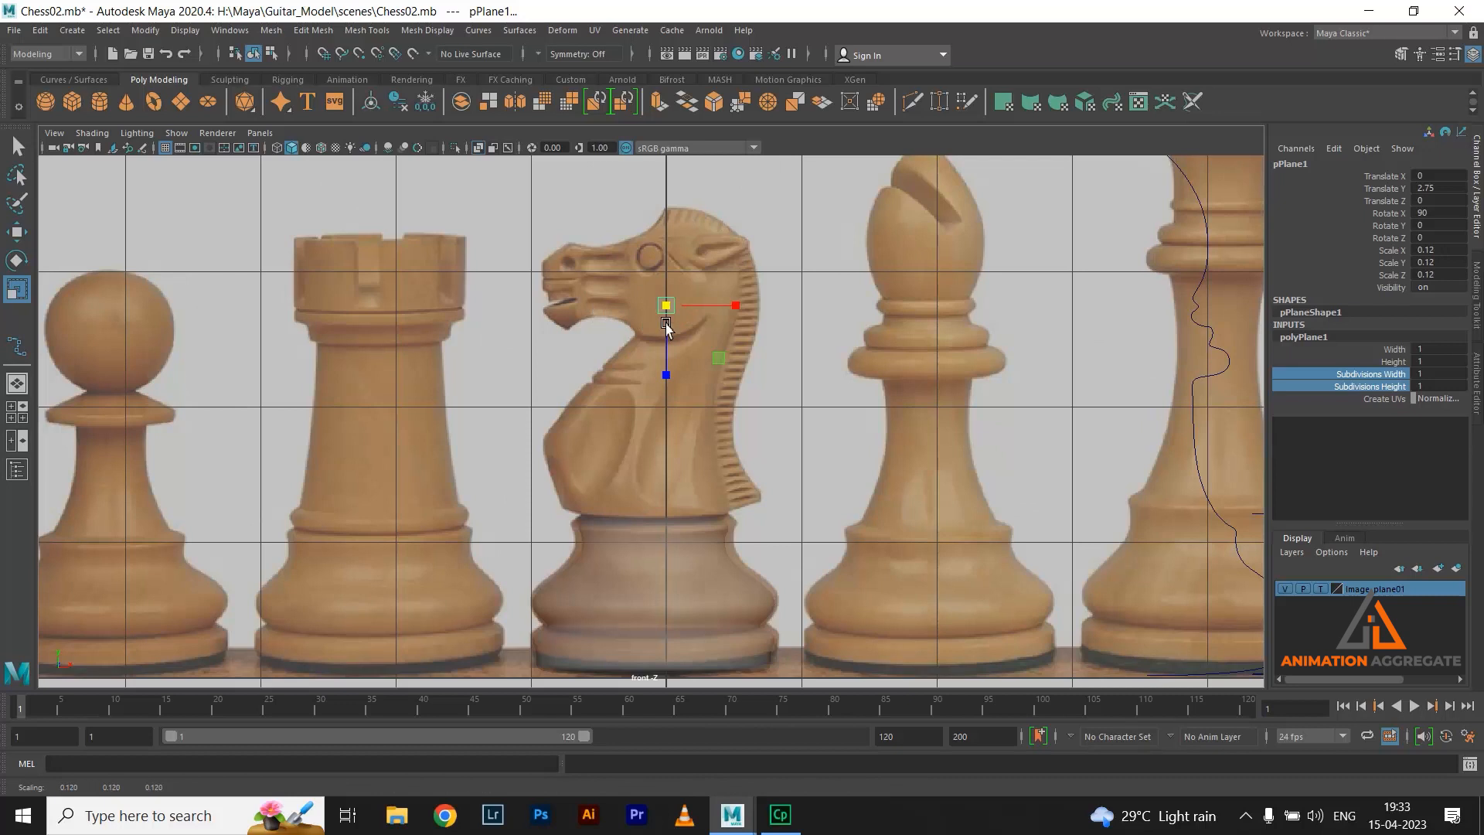
pyautogui.press('w')
pyautogui.moveTo(666, 255); pyautogui.dragTo(663, 192)
pyautogui.scroll(3, 778, 267)
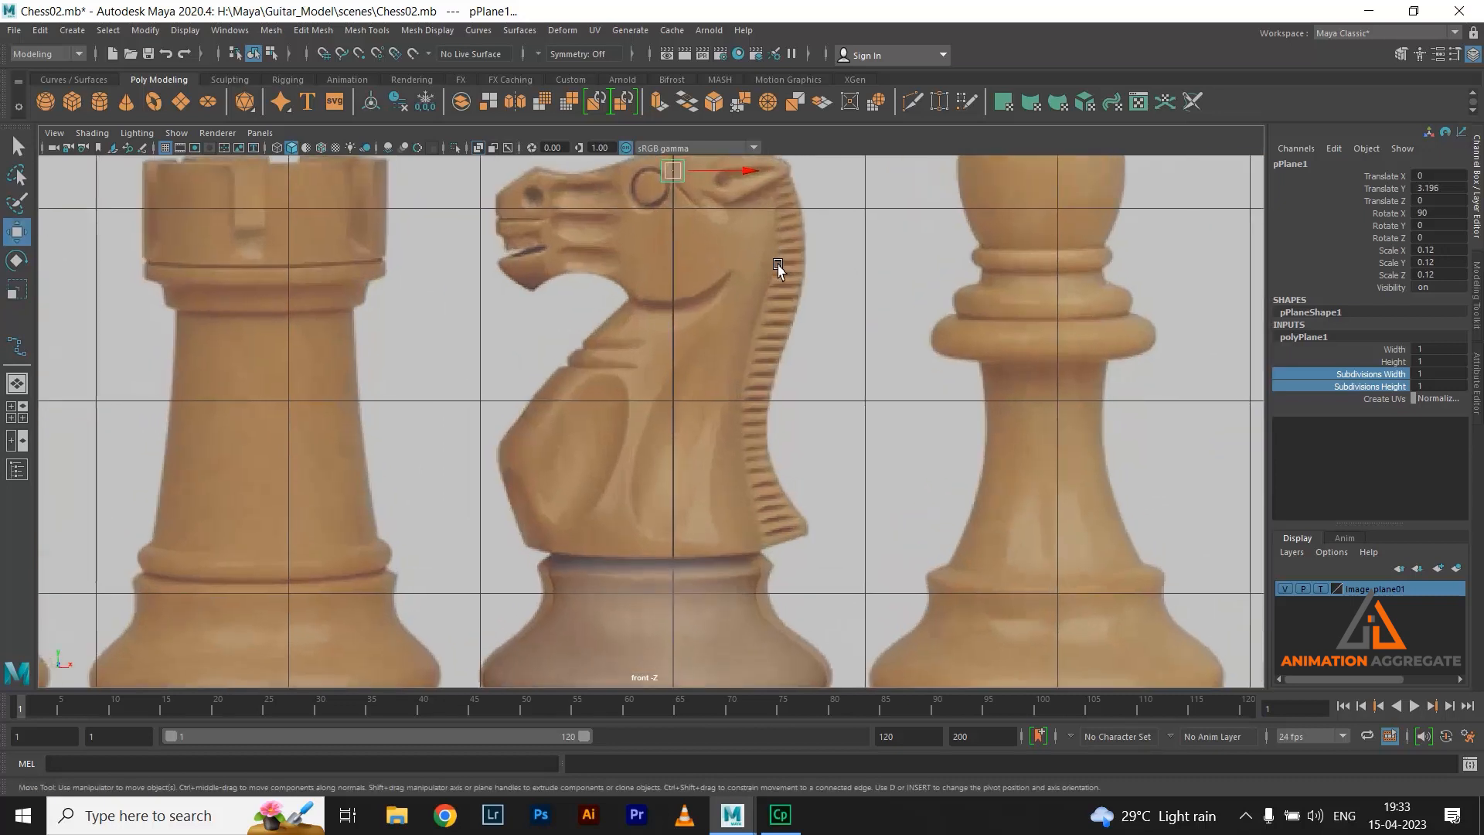
pyautogui.scroll(-2, 487, 219)
pyautogui.scroll(4, 745, 218)
pyautogui.scroll(3, 845, 225)
pyautogui.moveTo(841, 188); pyautogui.dragTo(841, 157)
# Examine the knight reference's head, neck, mane and chest outline in the front view
pyautogui.keyDown('alt'); pyautogui.moveTo(1075, 371); pyautogui.dragTo(1014, 246, button='middle'); pyautogui.keyUp('alt')
pyautogui.keyDown('alt'); pyautogui.moveTo(933, 511); pyautogui.dragTo(888, 238, button='middle'); pyautogui.keyUp('alt')
pyautogui.keyDown('alt'); pyautogui.moveTo(889, 239); pyautogui.dragTo(811, 366, button='right'); pyautogui.keyUp('alt')
pyautogui.scroll(2, 811, 371)
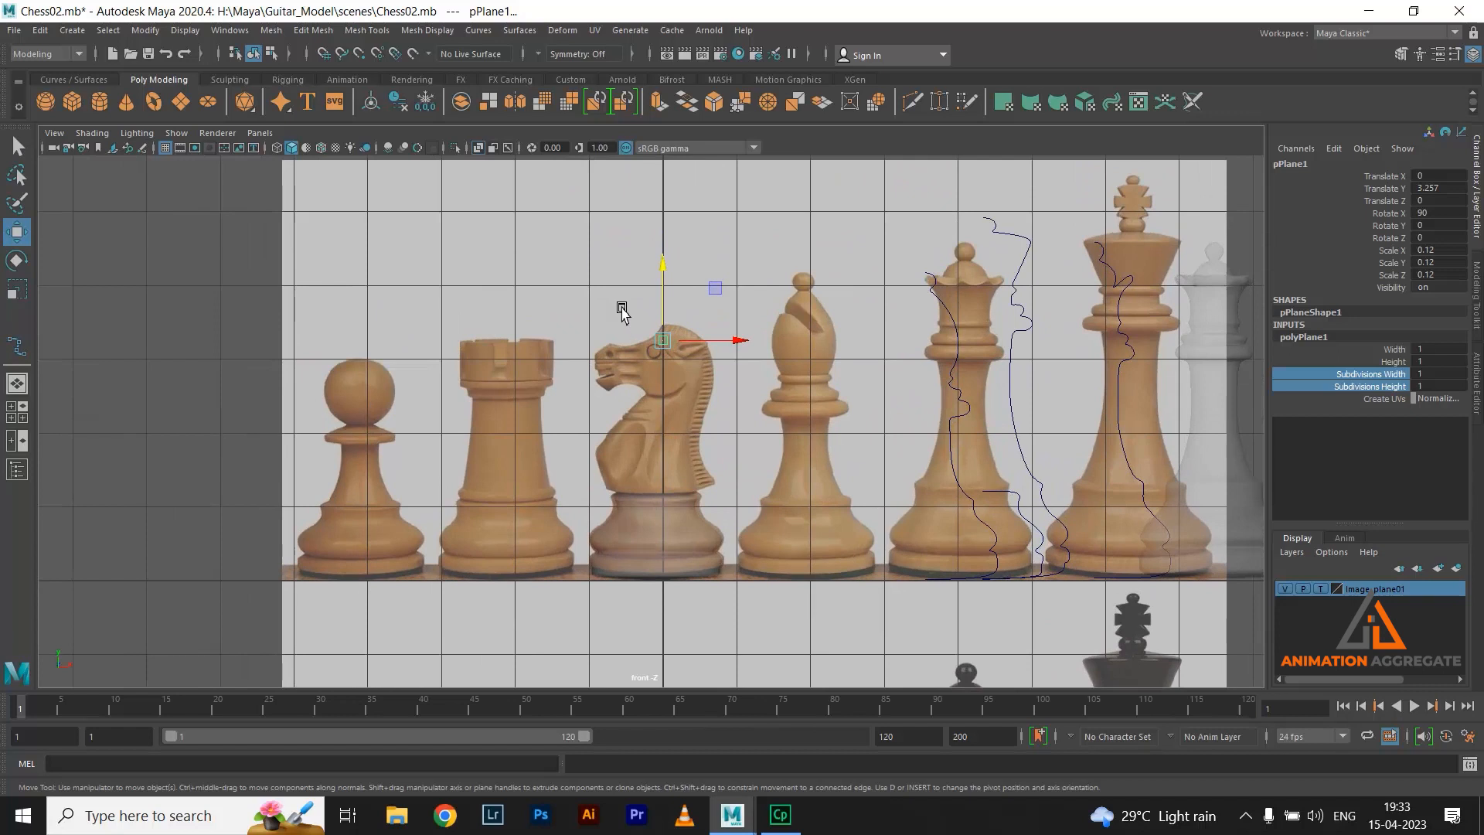
pyautogui.scroll(4, 622, 311)
pyautogui.scroll(1, 748, 302)
pyautogui.scroll(1, 666, 328)
pyautogui.scroll(5, 665, 328)
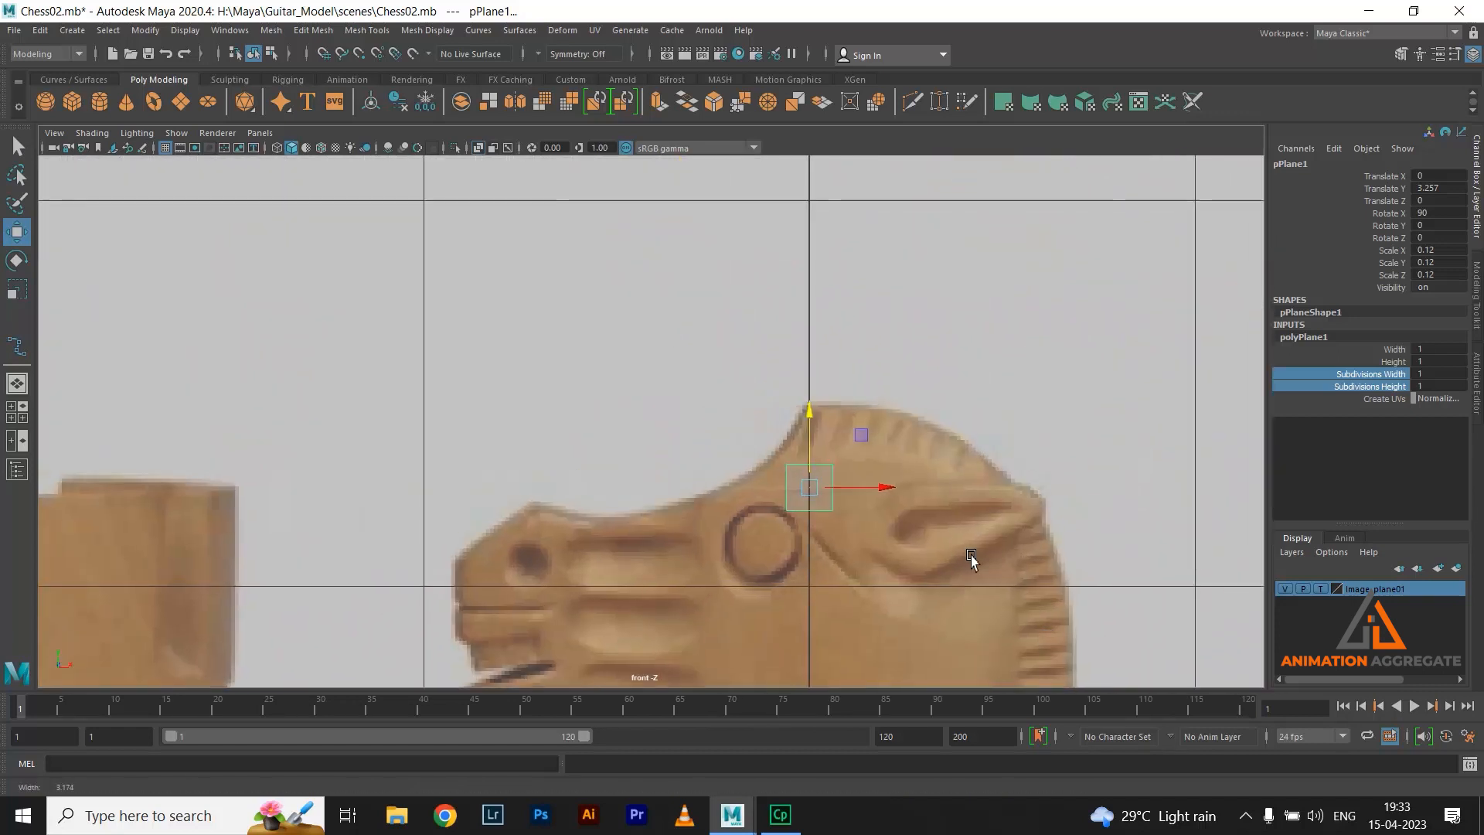
pyautogui.click(811, 410)
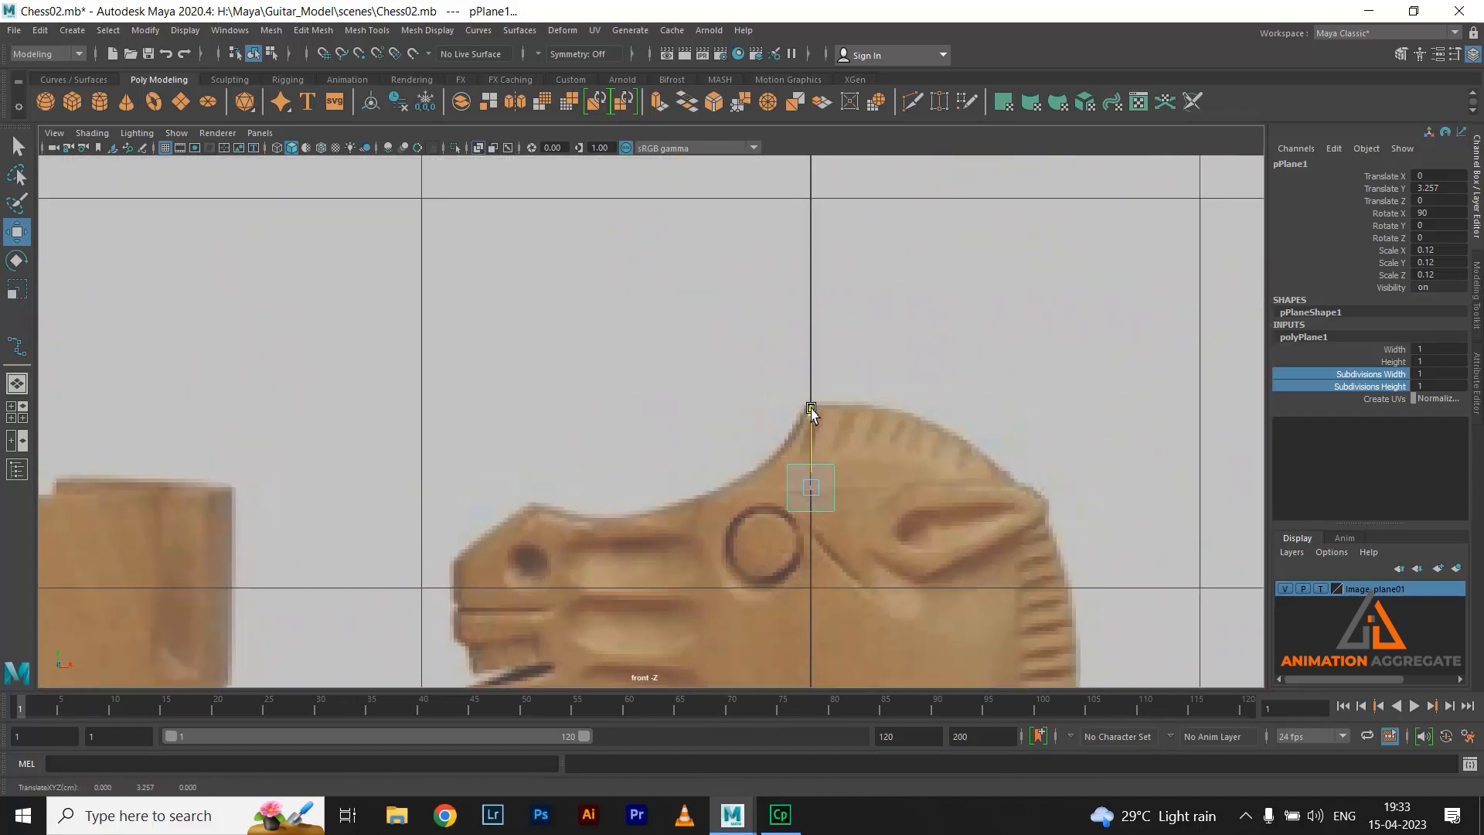
pyautogui.keyDown('alt'); pyautogui.moveTo(901, 478); pyautogui.dragTo(849, 209, button='middle'); pyautogui.keyUp('alt')
pyautogui.keyDown('alt'); pyautogui.moveTo(884, 640); pyautogui.dragTo(883, 433, button='middle'); pyautogui.keyUp('alt')
pyautogui.keyDown('alt'); pyautogui.moveTo(731, 491); pyautogui.dragTo(744, 455, button='middle'); pyautogui.keyUp('alt')
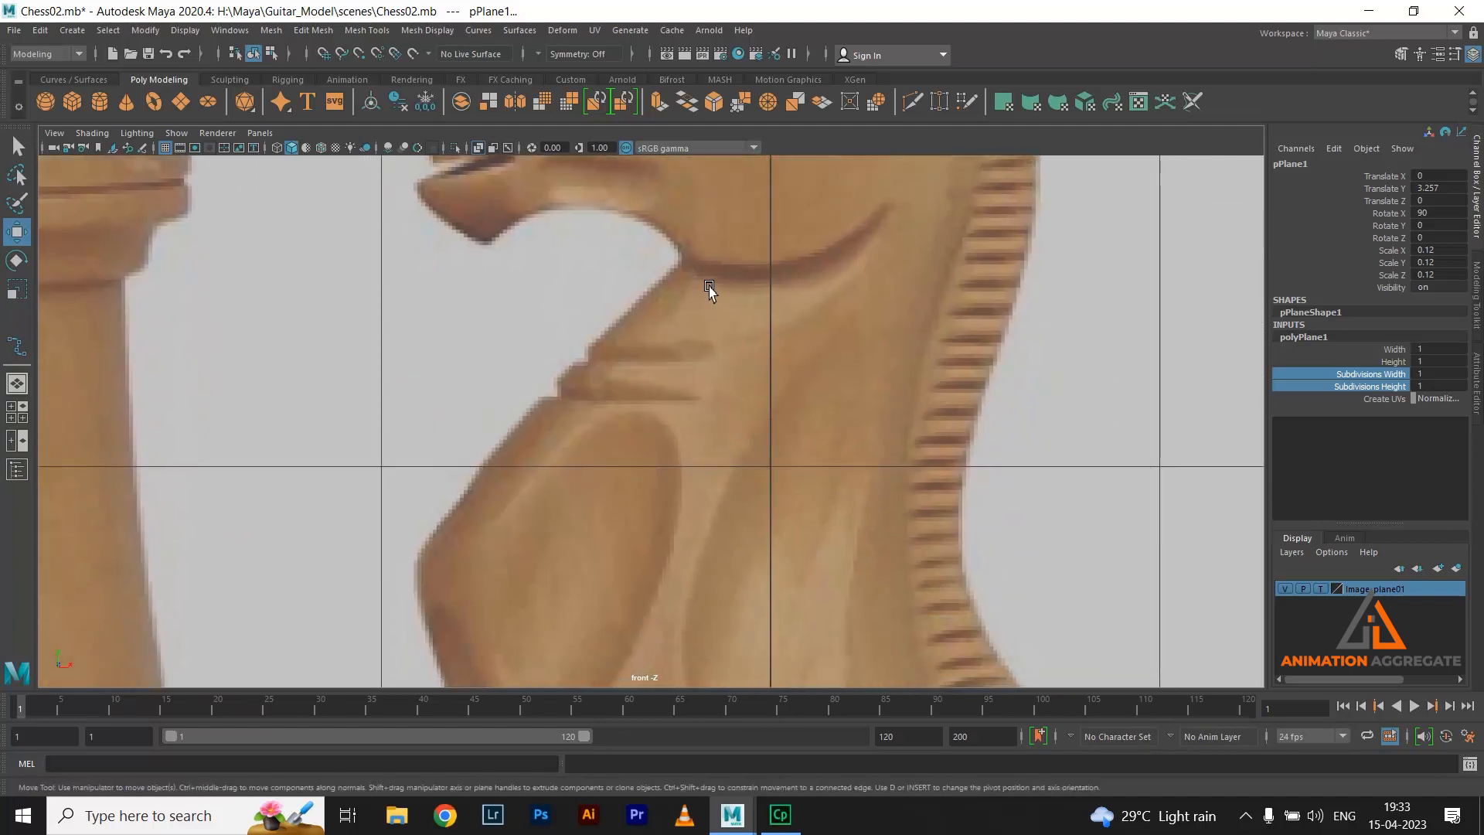
# Use Quad Draw to place four points on the knight's upper chest and fill them with a quad face
pyautogui.click(386, 31)
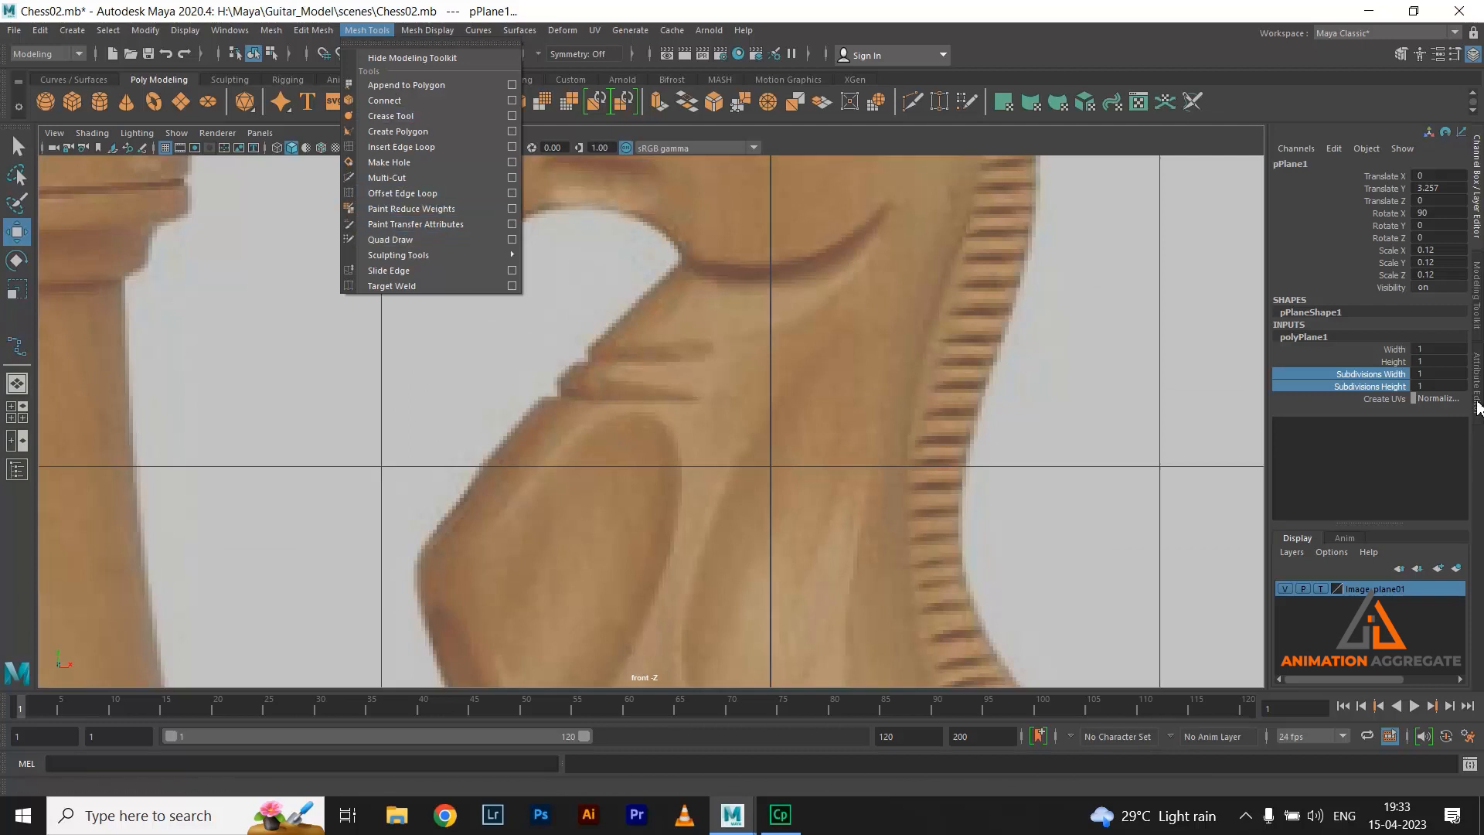
pyautogui.click(1481, 317)
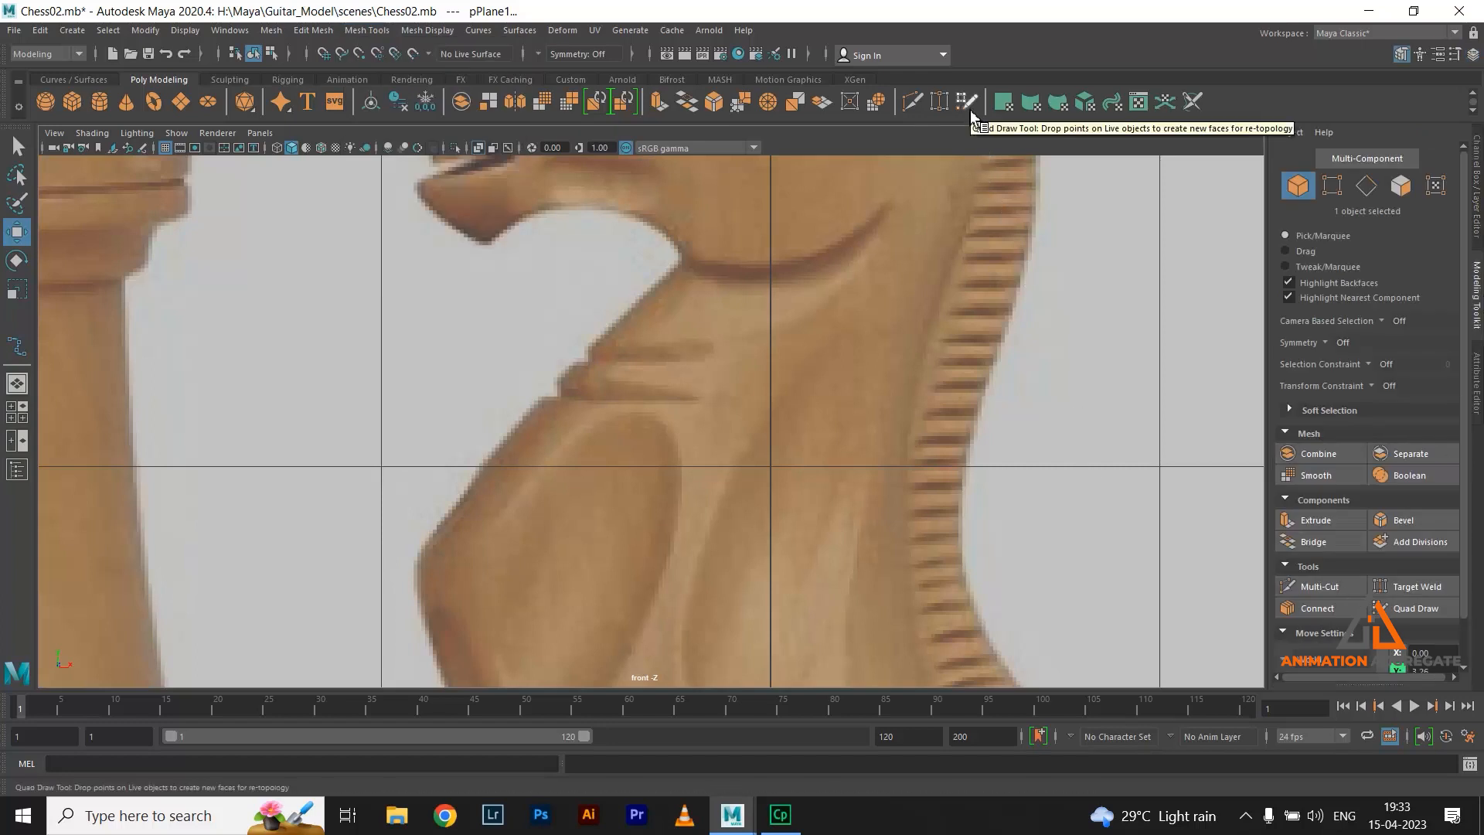
pyautogui.click(1444, 608)
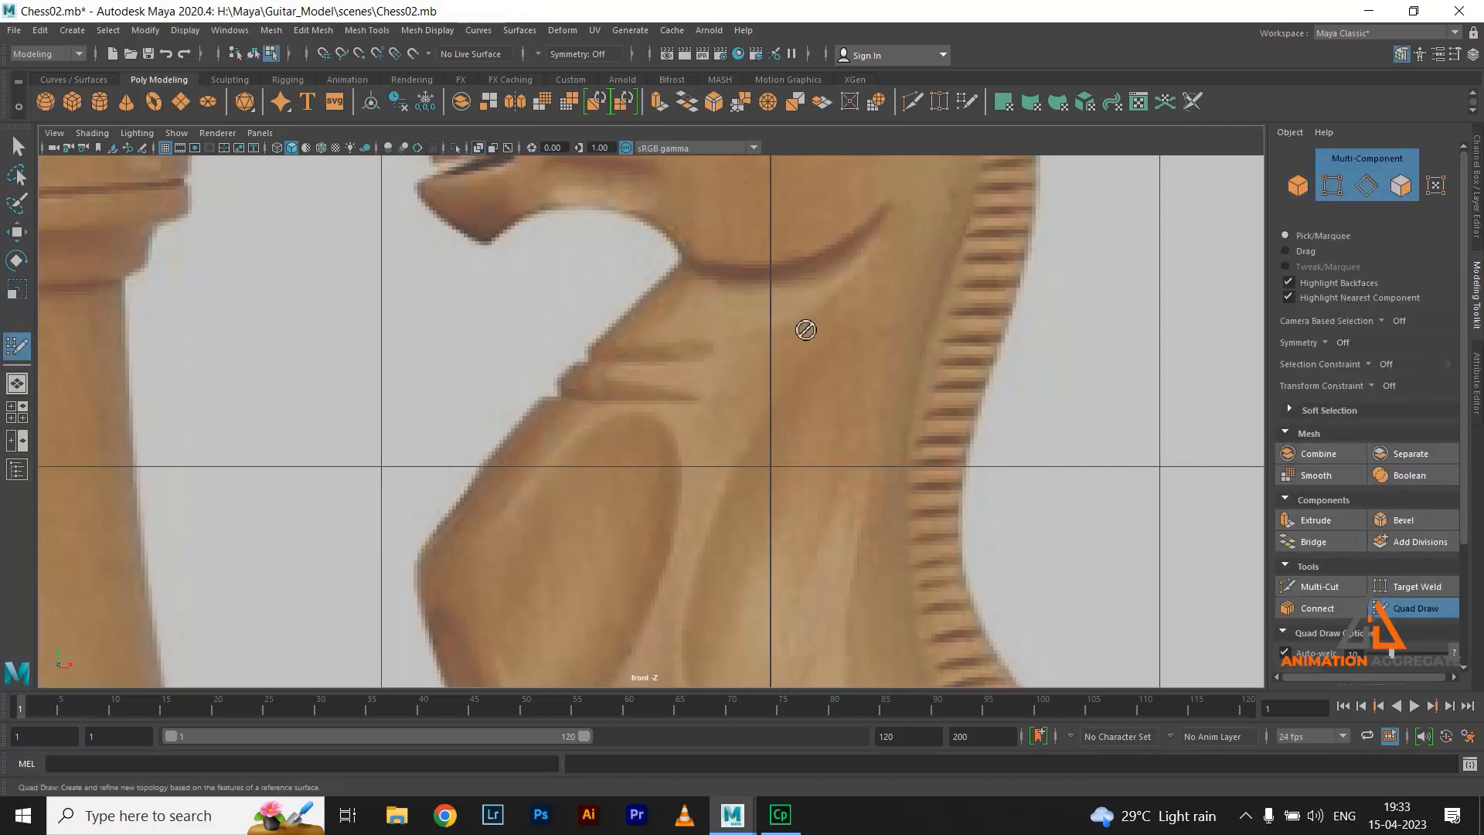
pyautogui.scroll(-10, 805, 330)
pyautogui.scroll(1, 725, 366)
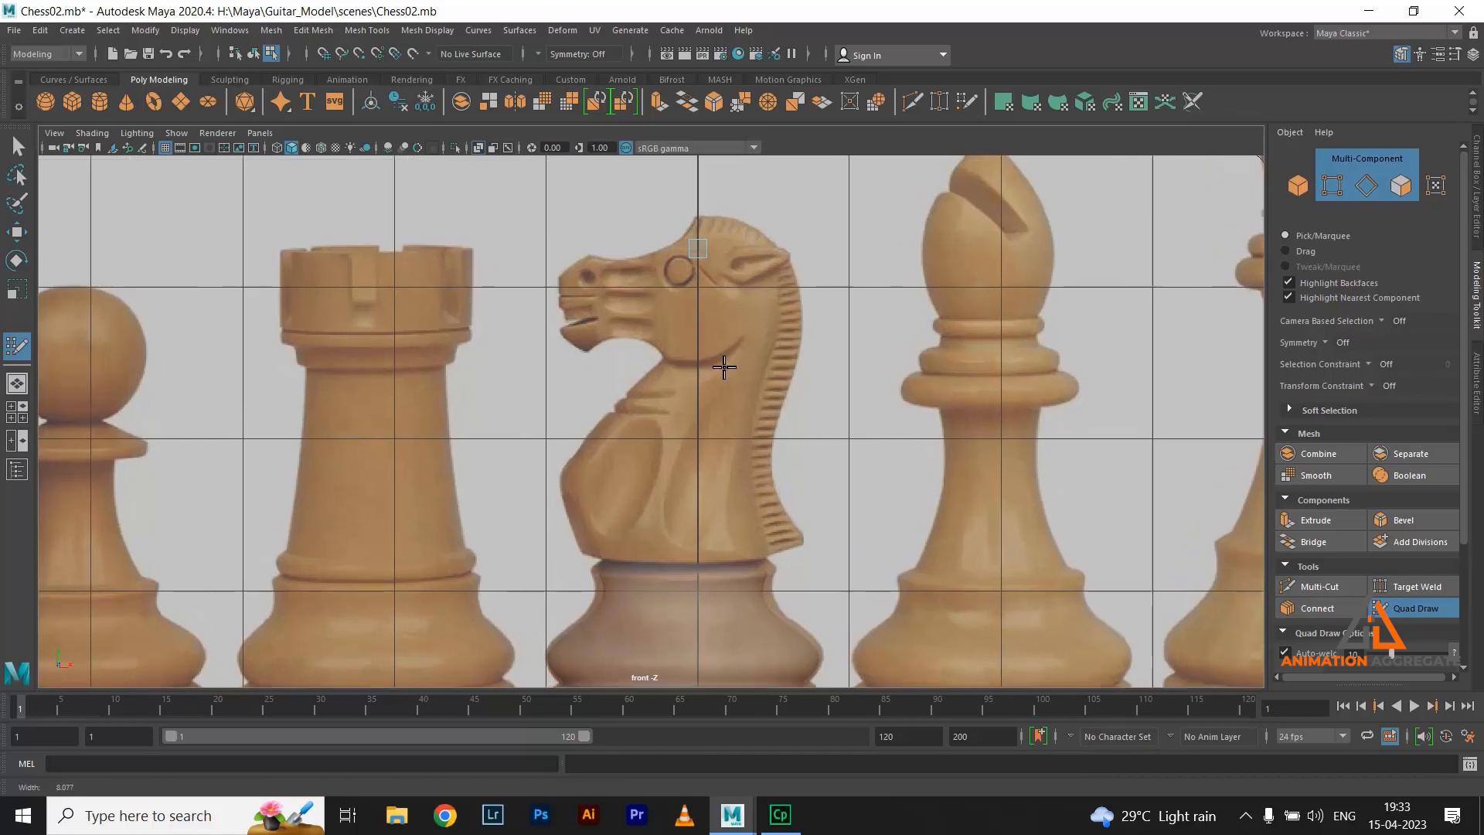
pyautogui.click(629, 425)
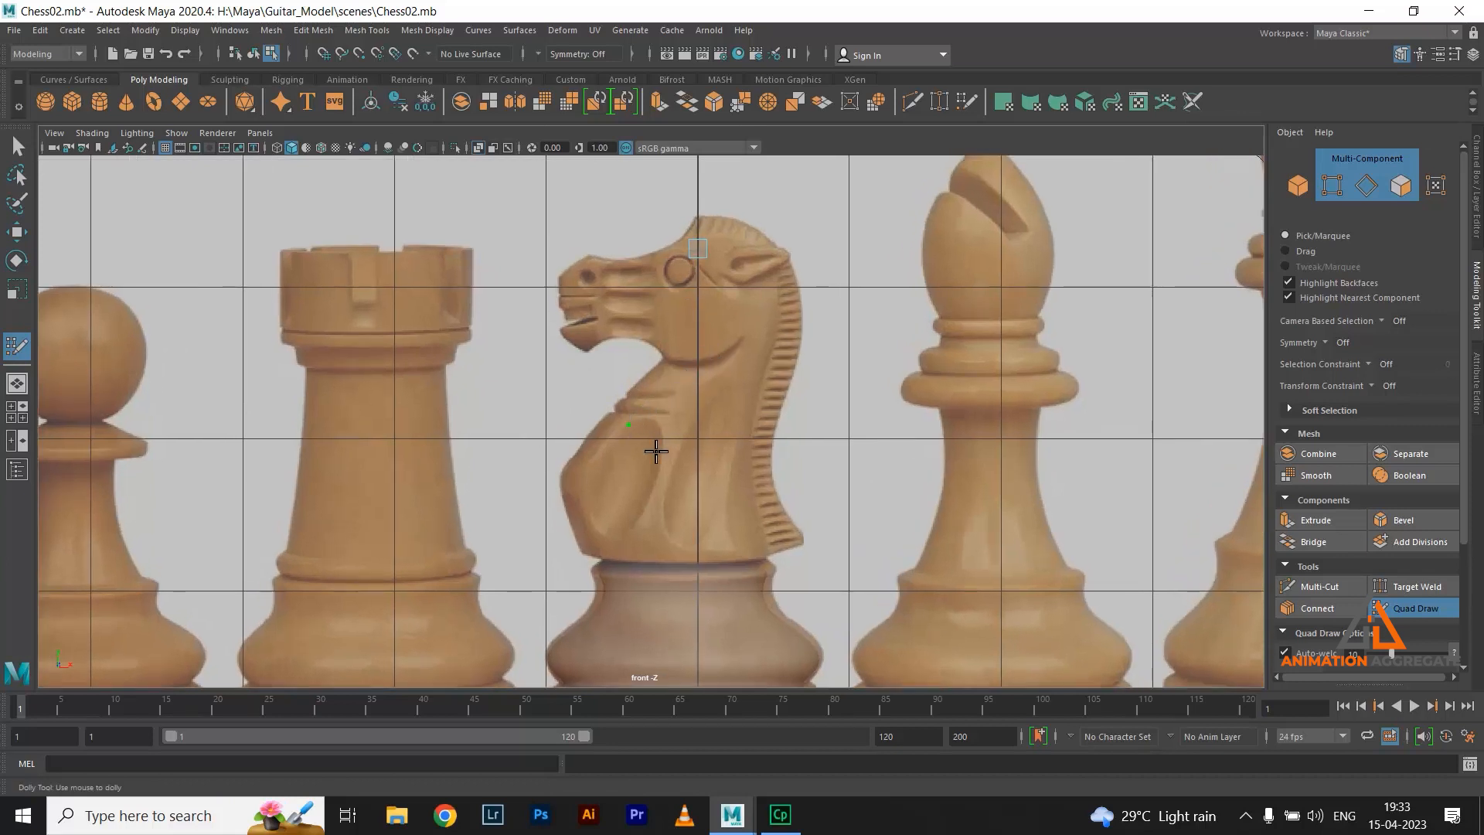
pyautogui.scroll(4, 719, 441)
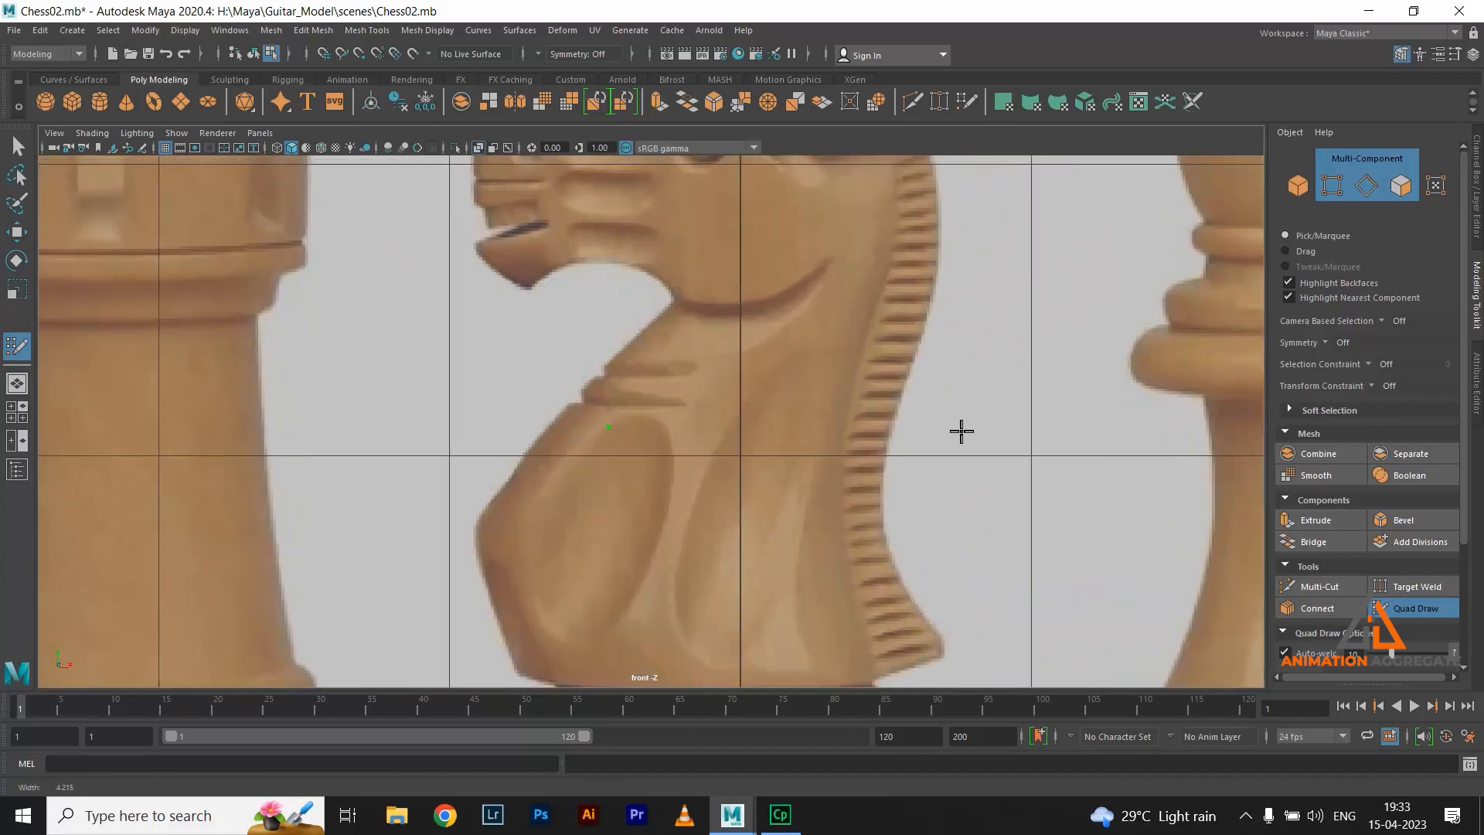
pyautogui.click(614, 474)
pyautogui.click(636, 447)
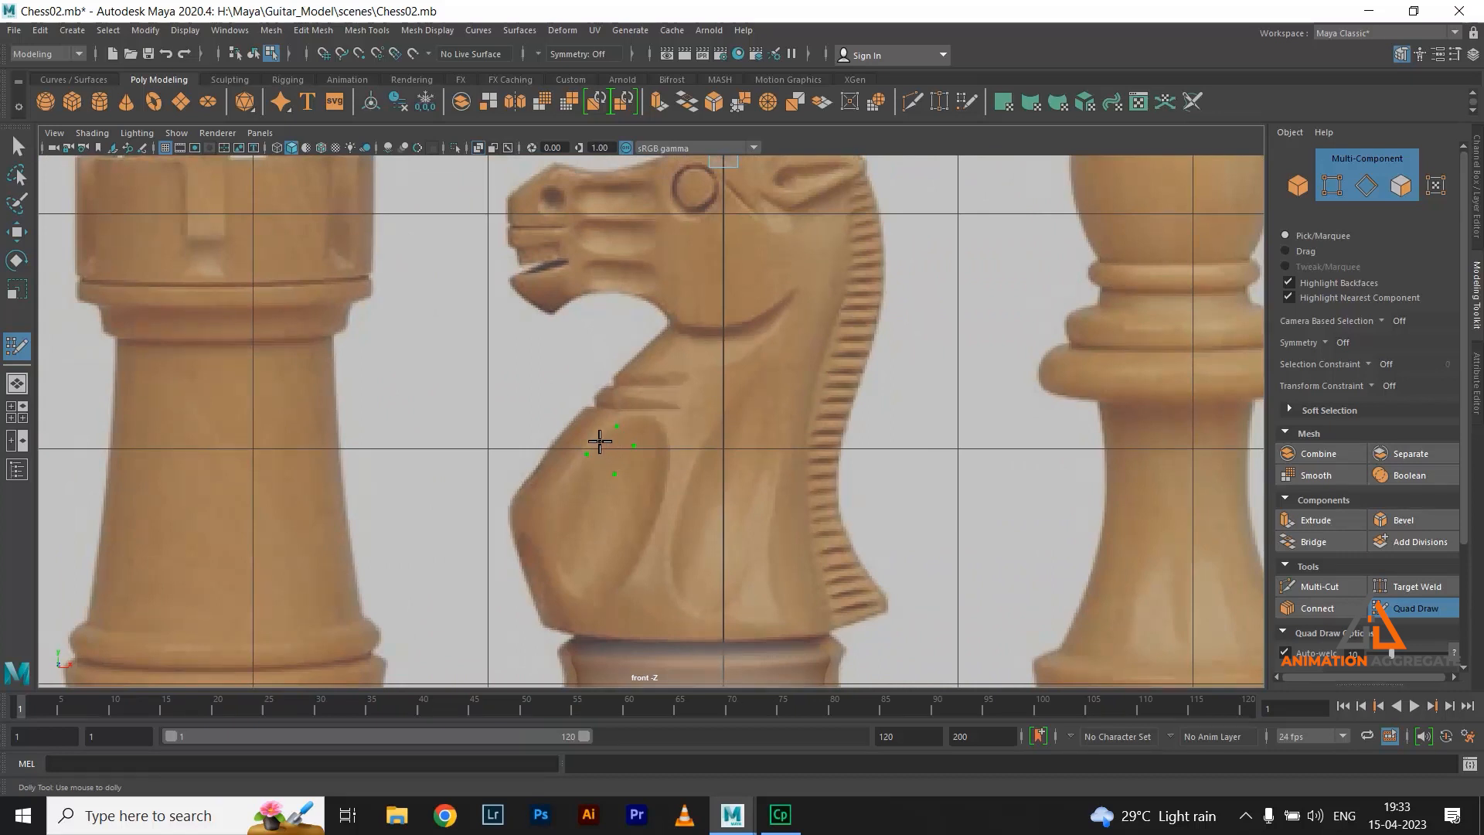
pyautogui.keyDown('shift'); pyautogui.click(611, 450); pyautogui.keyUp('shift')
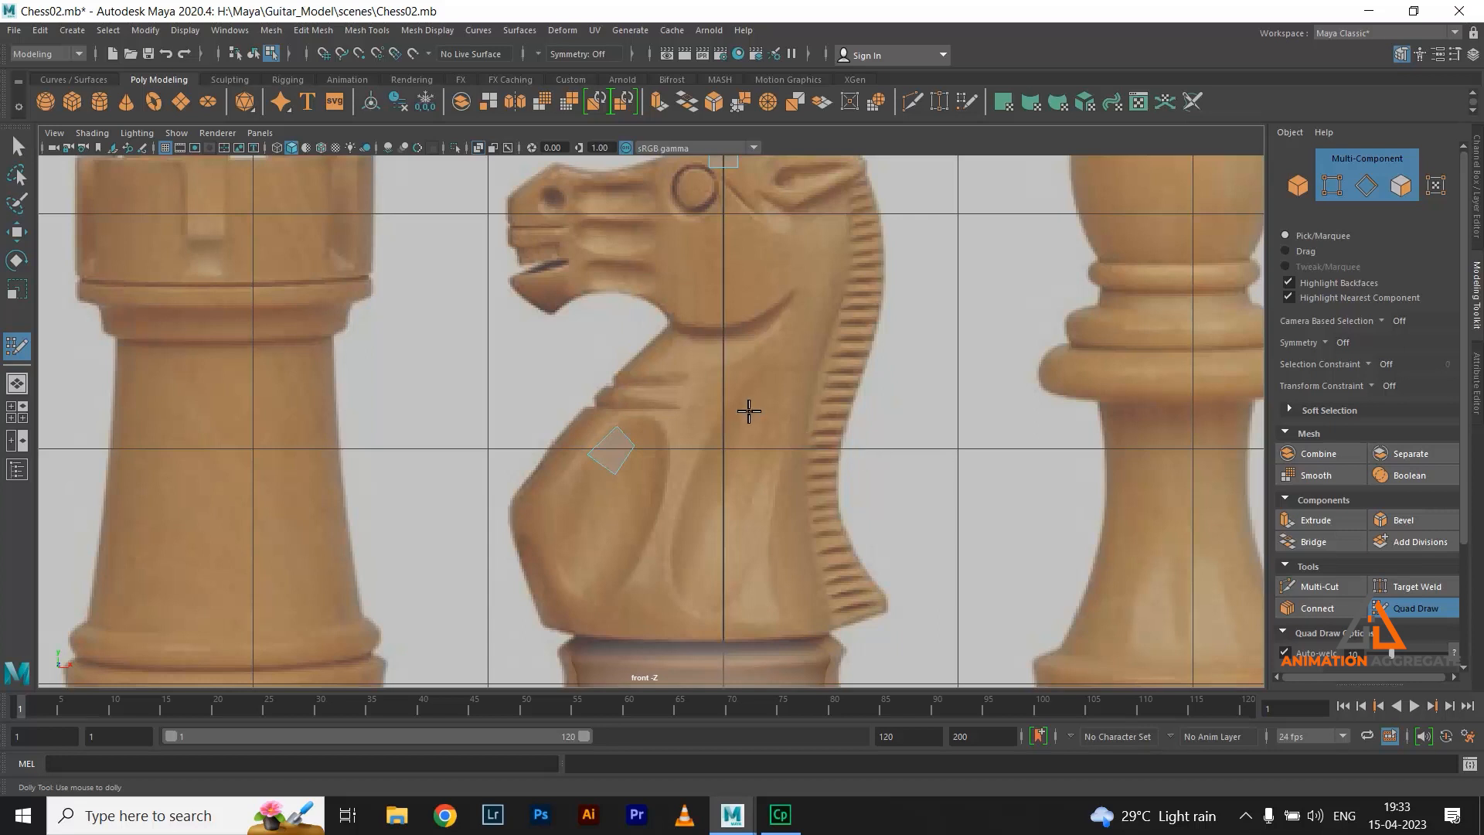
pyautogui.keyDown('alt'); pyautogui.moveTo(622, 411); pyautogui.dragTo(659, 298, button='middle'); pyautogui.keyUp('alt')
pyautogui.keyDown('alt'); pyautogui.moveTo(696, 333); pyautogui.dragTo(1182, 495, button='right'); pyautogui.keyUp('alt')
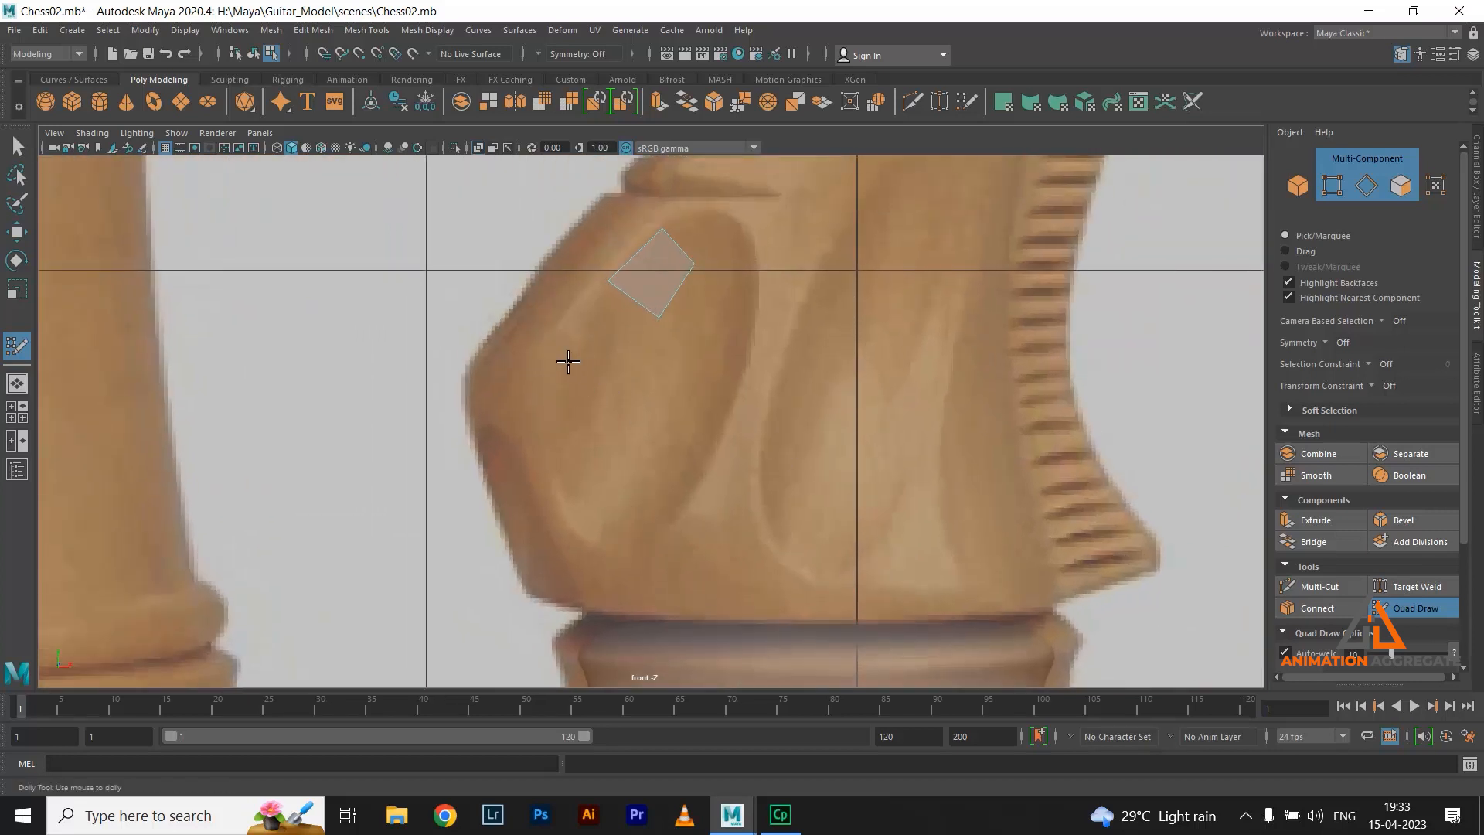
# Extend the quad strip down the front edge of the oval chest groove with new Quad Draw faces
pyautogui.click(617, 389)
pyautogui.keyDown('shift'); pyautogui.click(603, 334); pyautogui.keyUp('shift')
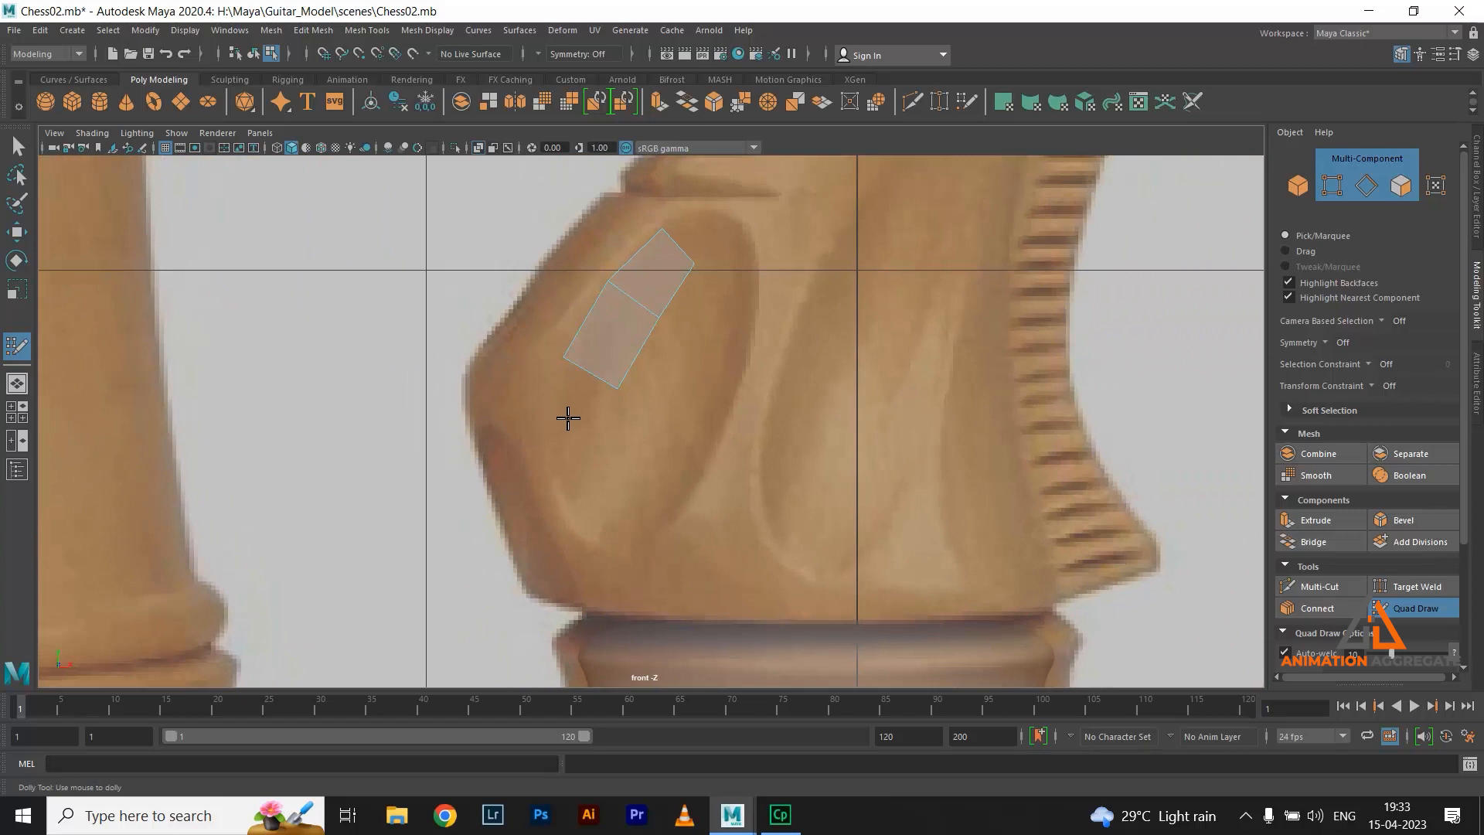
pyautogui.click(554, 428)
pyautogui.click(596, 471)
pyautogui.keyDown('shift'); pyautogui.click(560, 432); pyautogui.keyUp('shift')
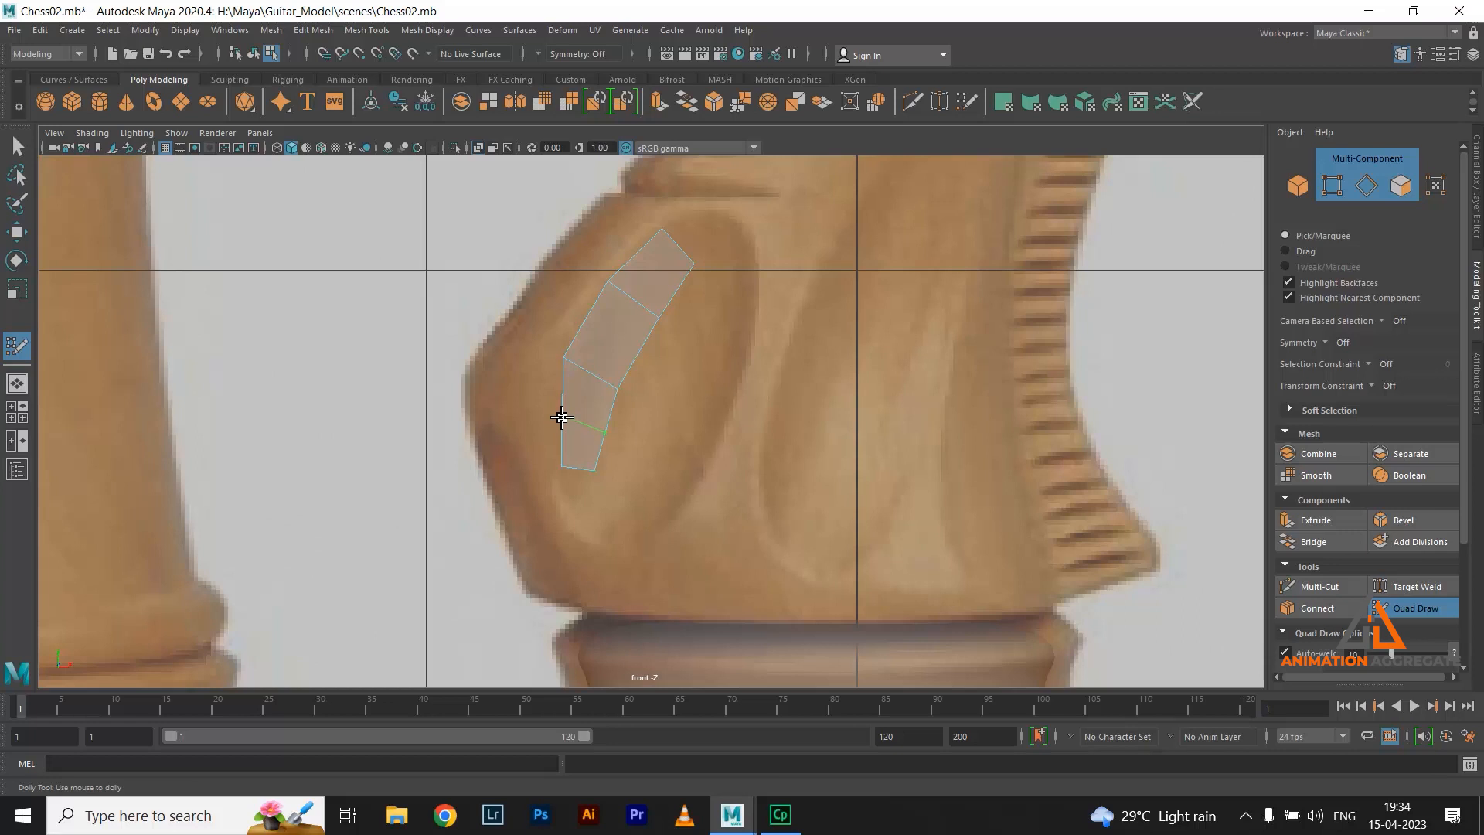
# Insert an edge across the strip's lowest quad and move its vertices to follow the groove's curved outline
pyautogui.hotkey('ctrl', 'z')
pyautogui.keyDown('ctrl'); pyautogui.click(568, 419); pyautogui.keyUp('ctrl')
pyautogui.moveTo(583, 429); pyautogui.dragTo(566, 427)
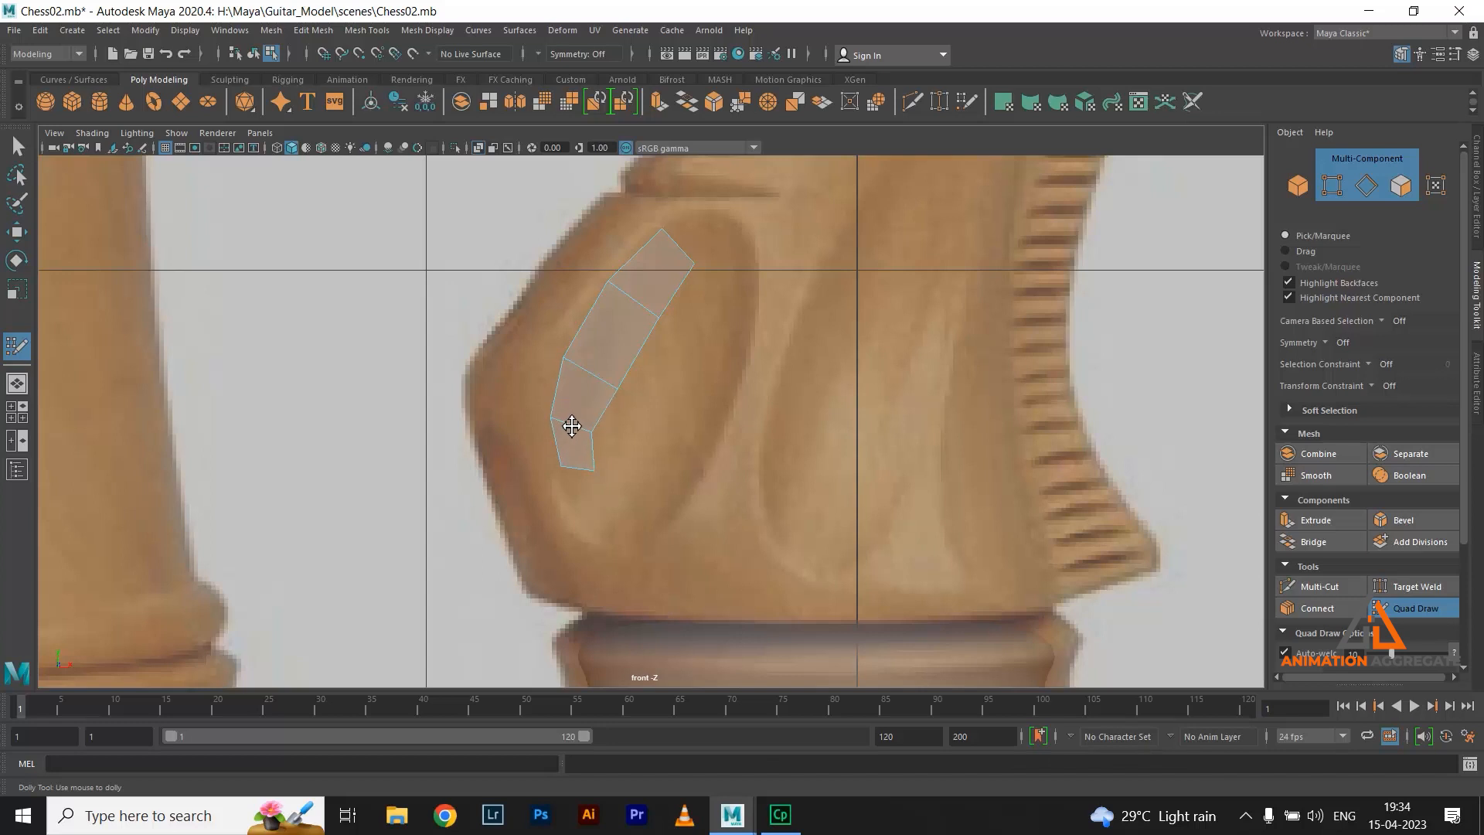
pyautogui.keyDown('alt'); pyautogui.moveTo(642, 398); pyautogui.dragTo(626, 351, button='middle'); pyautogui.keyUp('alt')
pyautogui.moveTo(555, 409); pyautogui.dragTo(554, 426)
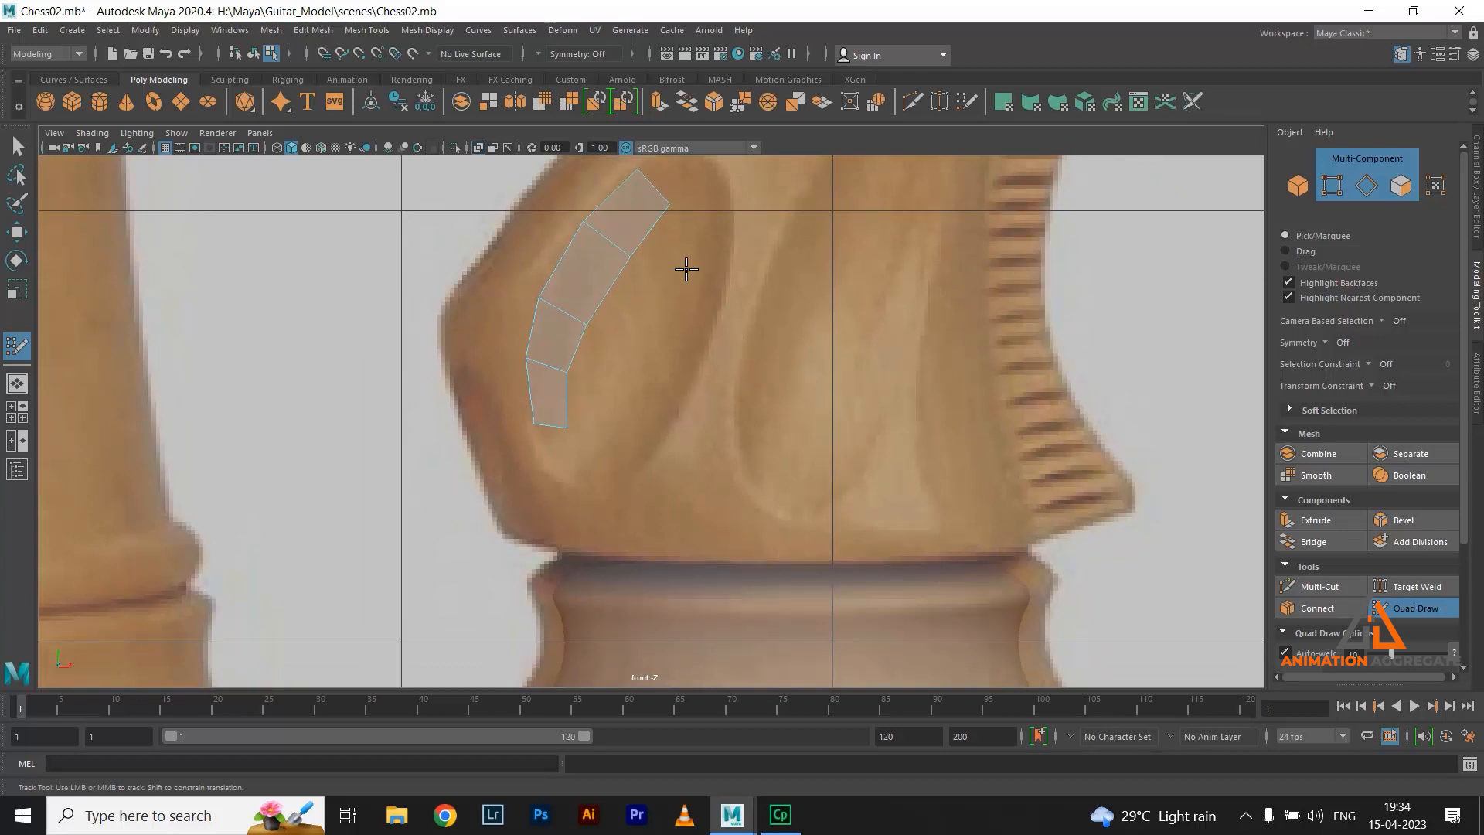
# Add one more quad at the lower end of the front strip, angled toward the bottom of the groove
pyautogui.keyDown('alt'); pyautogui.moveTo(613, 437); pyautogui.dragTo(620, 341, button='middle'); pyautogui.keyUp('alt')
pyautogui.scroll(3, 646, 408)
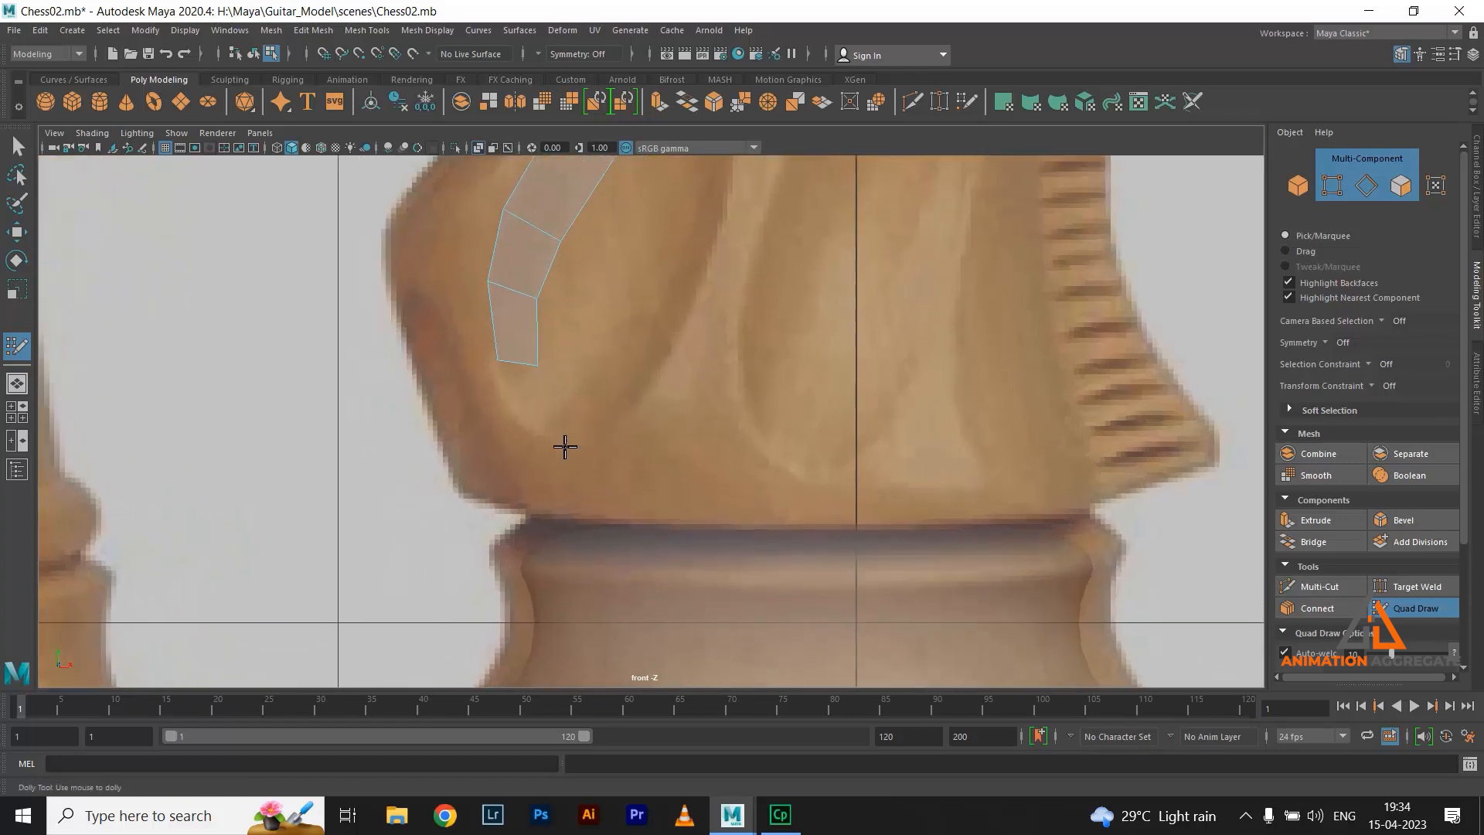
pyautogui.click(586, 407)
pyautogui.keyDown('shift'); pyautogui.click(530, 395); pyautogui.keyUp('shift')
pyautogui.keyDown('alt'); pyautogui.moveTo(660, 298); pyautogui.dragTo(603, 455, button='middle'); pyautogui.keyUp('alt')
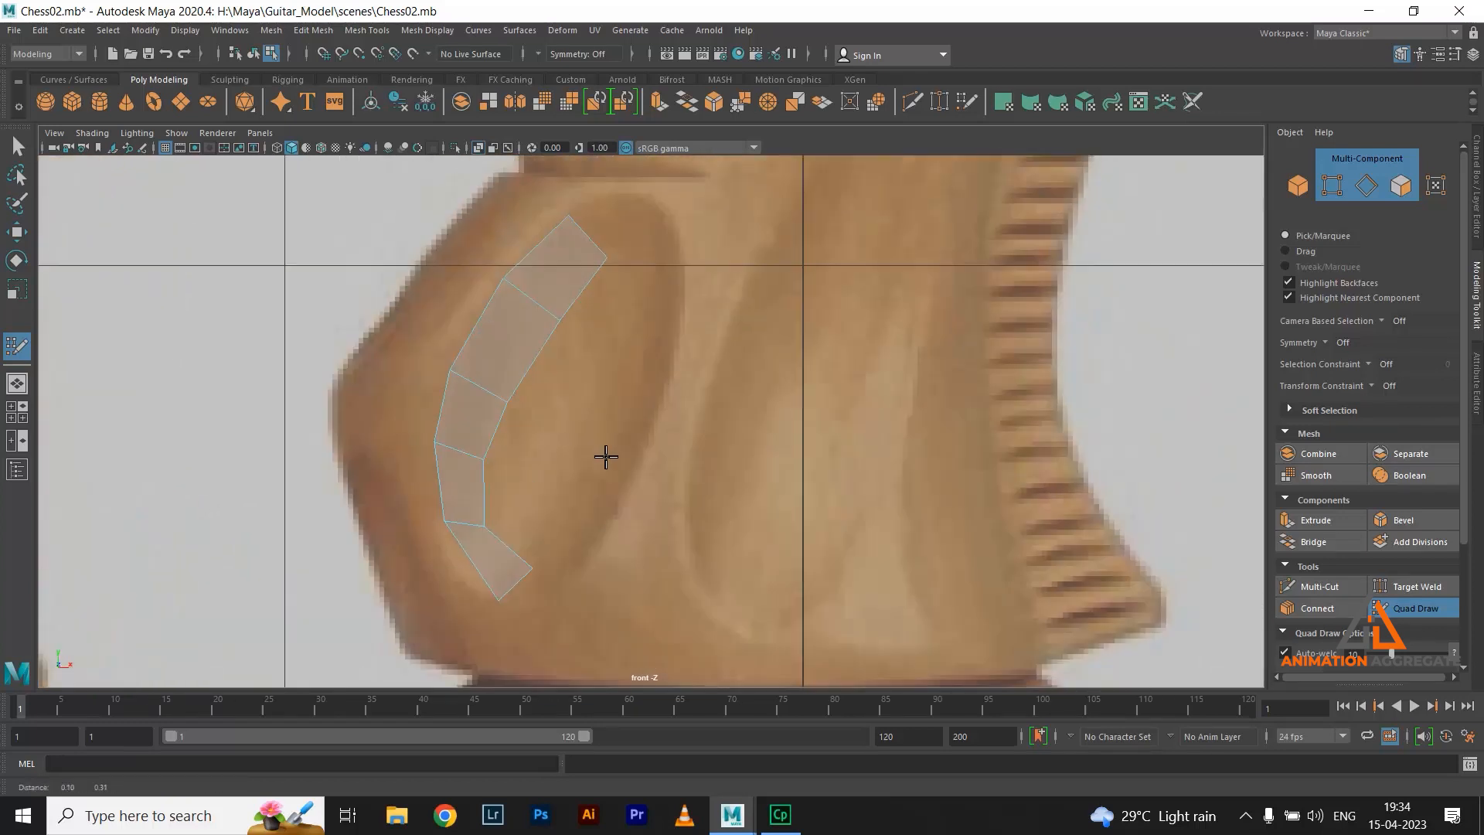
# Build a strip of four quads along the rear edge of the oval chest groove
pyautogui.click(615, 361)
pyautogui.click(664, 386)
pyautogui.keyDown('shift'); pyautogui.click(629, 406); pyautogui.keyUp('shift')
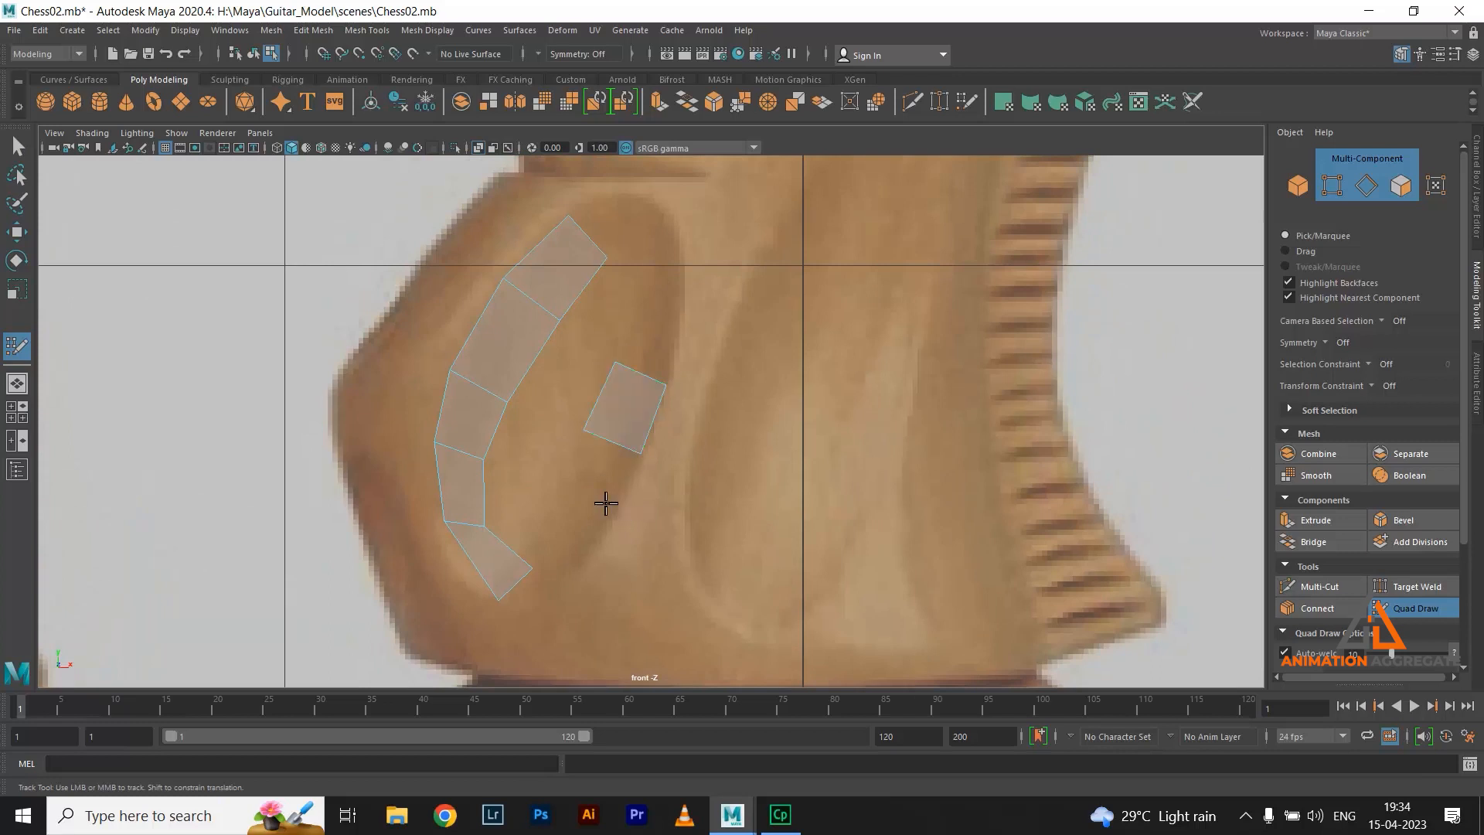
pyautogui.click(568, 481)
pyautogui.keyDown('shift'); pyautogui.click(599, 466); pyautogui.keyUp('shift')
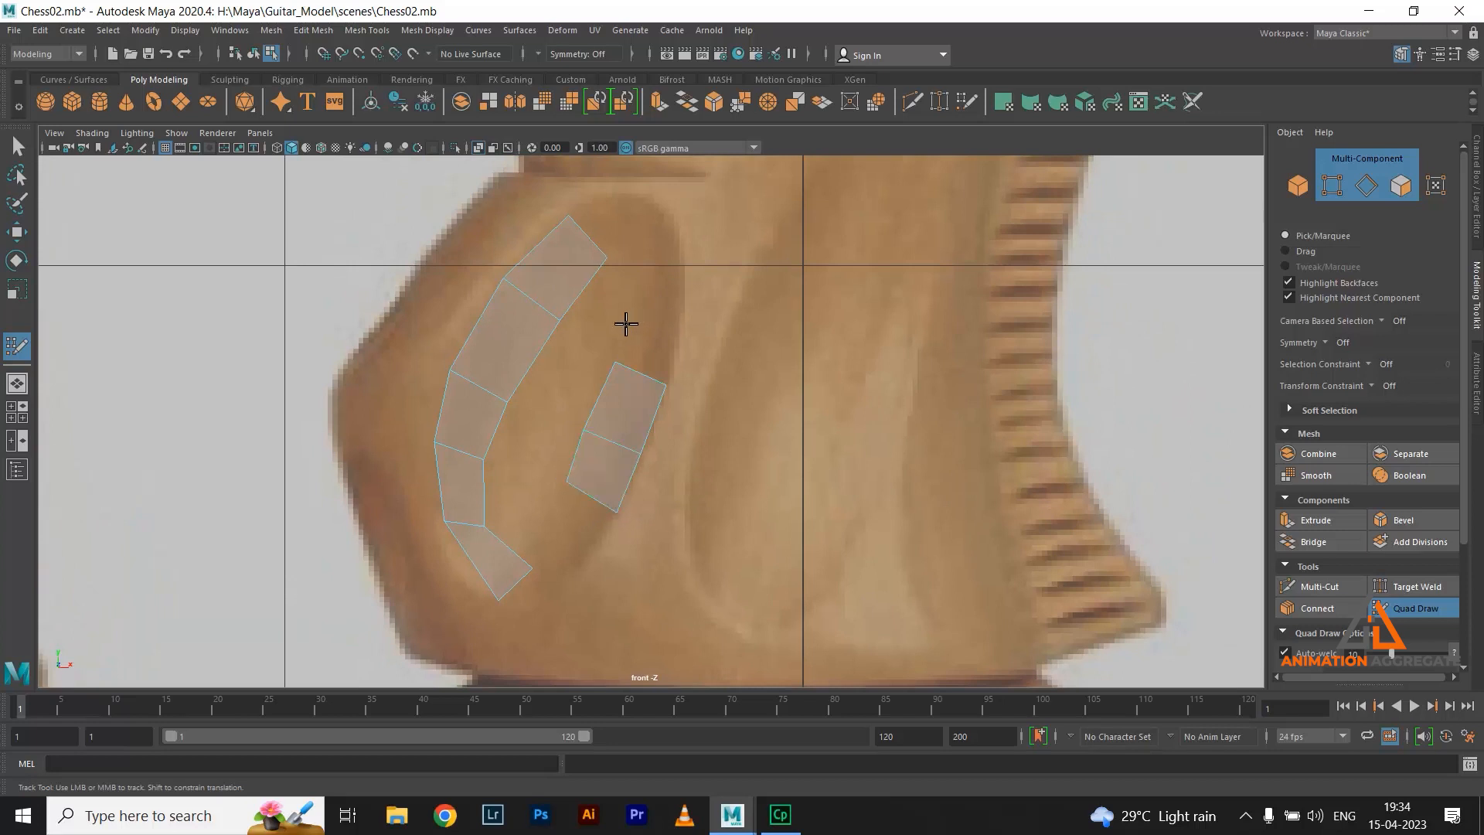
pyautogui.click(632, 278)
pyautogui.click(680, 285)
pyautogui.keyDown('shift'); pyautogui.click(660, 321); pyautogui.keyUp('shift')
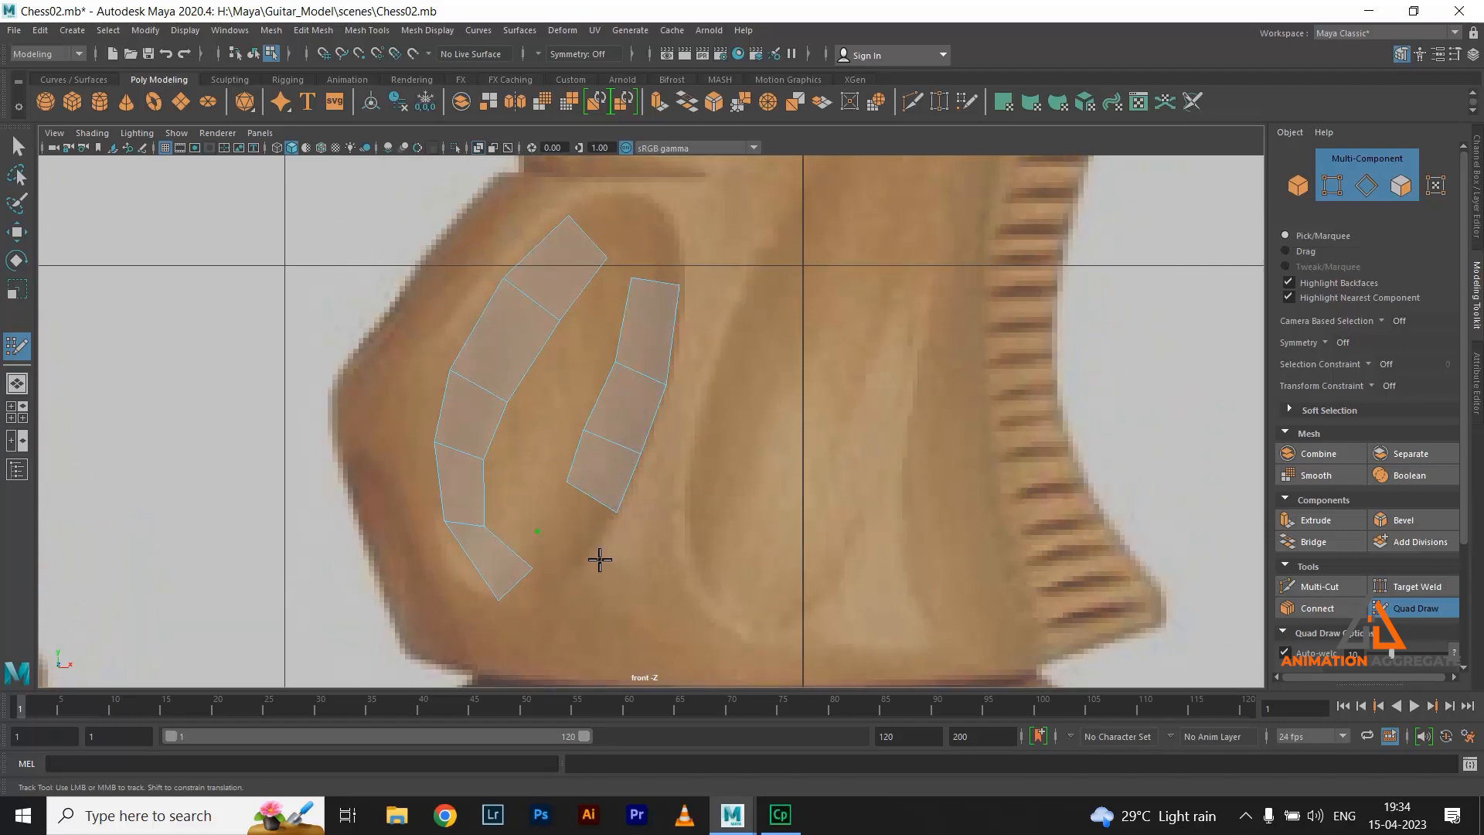
pyautogui.keyDown('shift'); pyautogui.click(579, 518); pyautogui.keyUp('shift')
# Pull in the front strip's lowest quad and join both strips around the bottom of the oval with two quads
pyautogui.moveTo(517, 590); pyautogui.dragTo(495, 569)
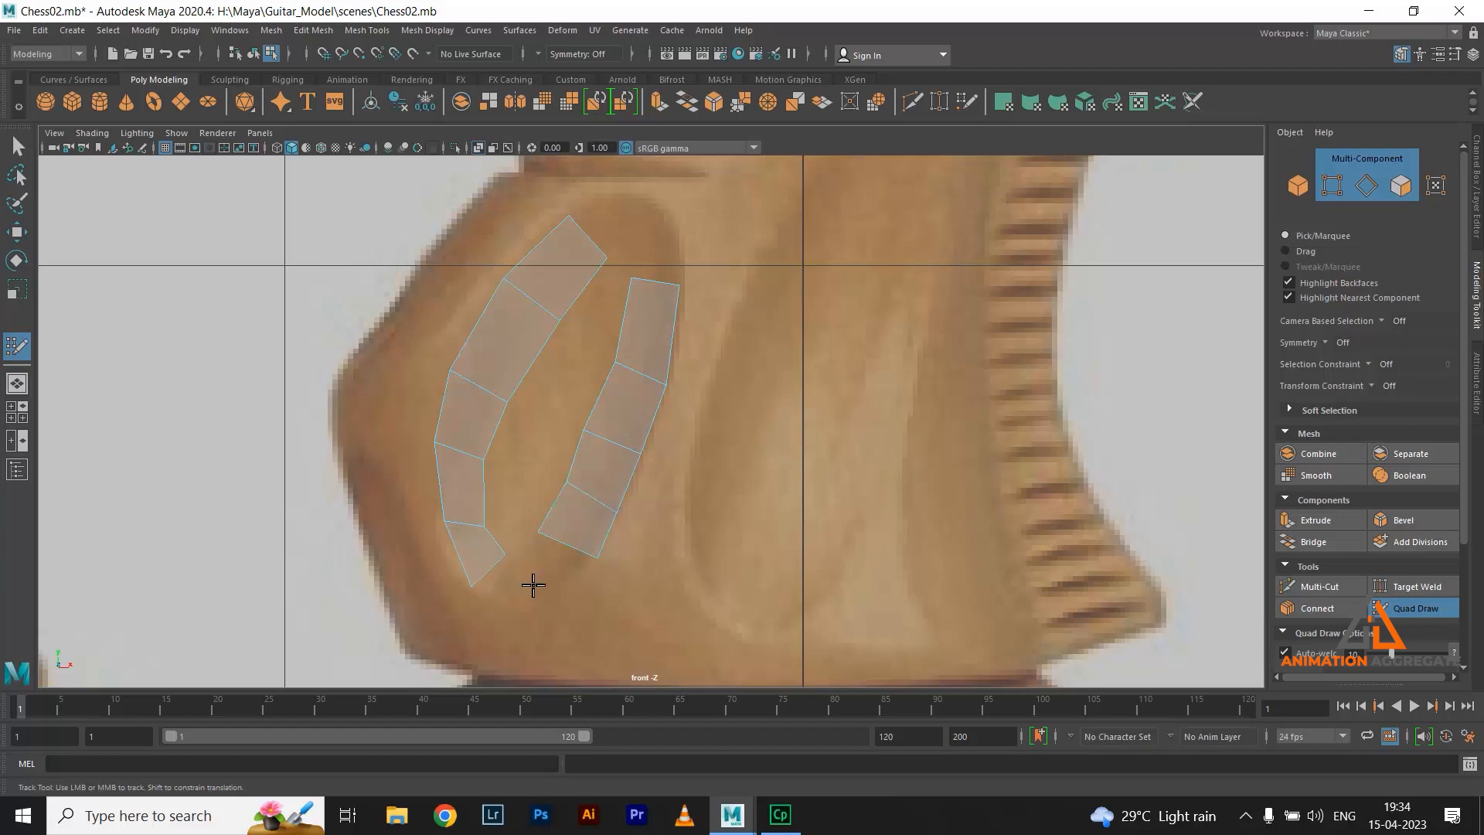
pyautogui.click(525, 548)
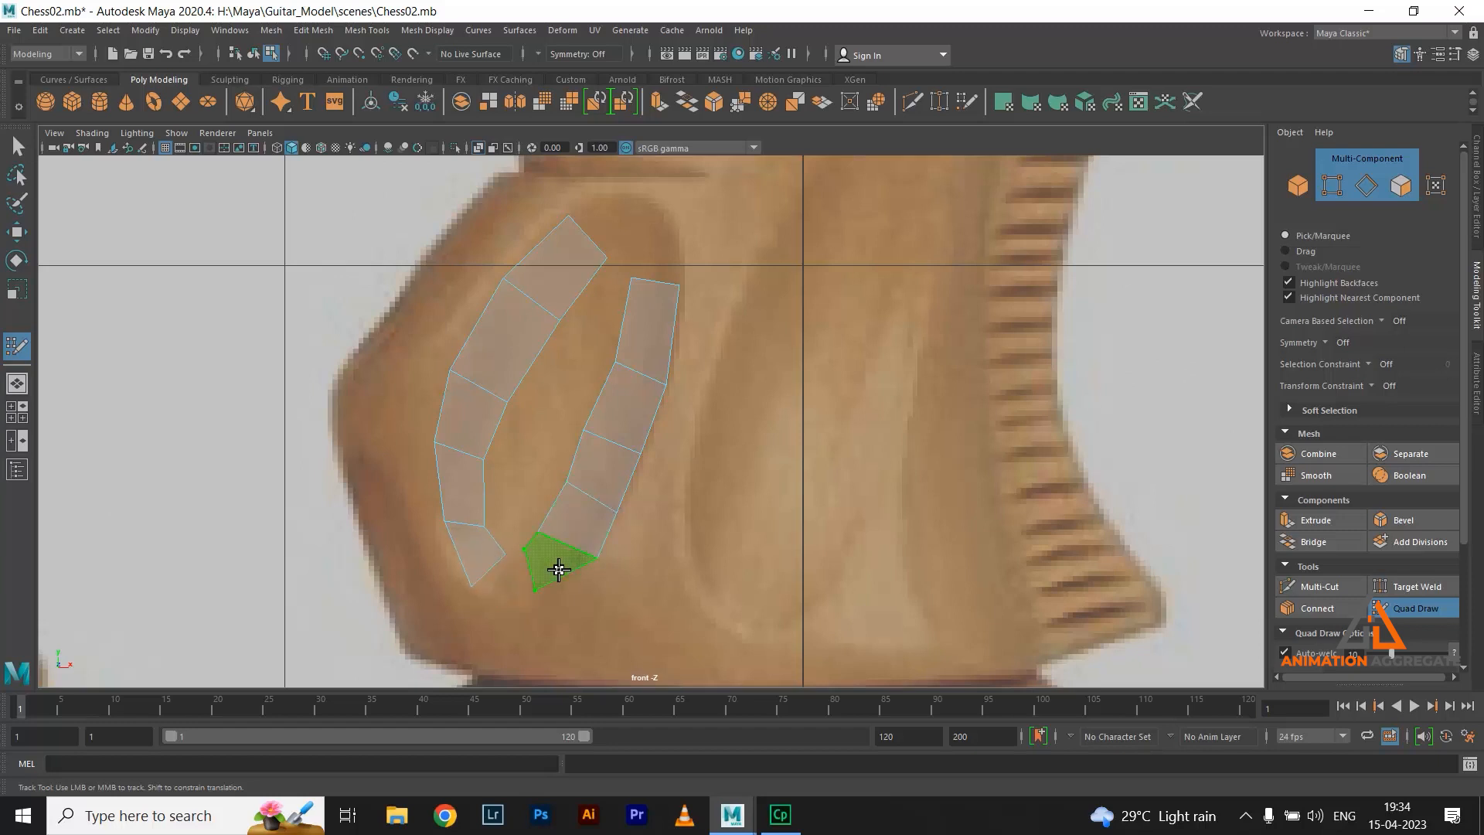
pyautogui.keyDown('shift'); pyautogui.click(516, 586); pyautogui.keyUp('shift')
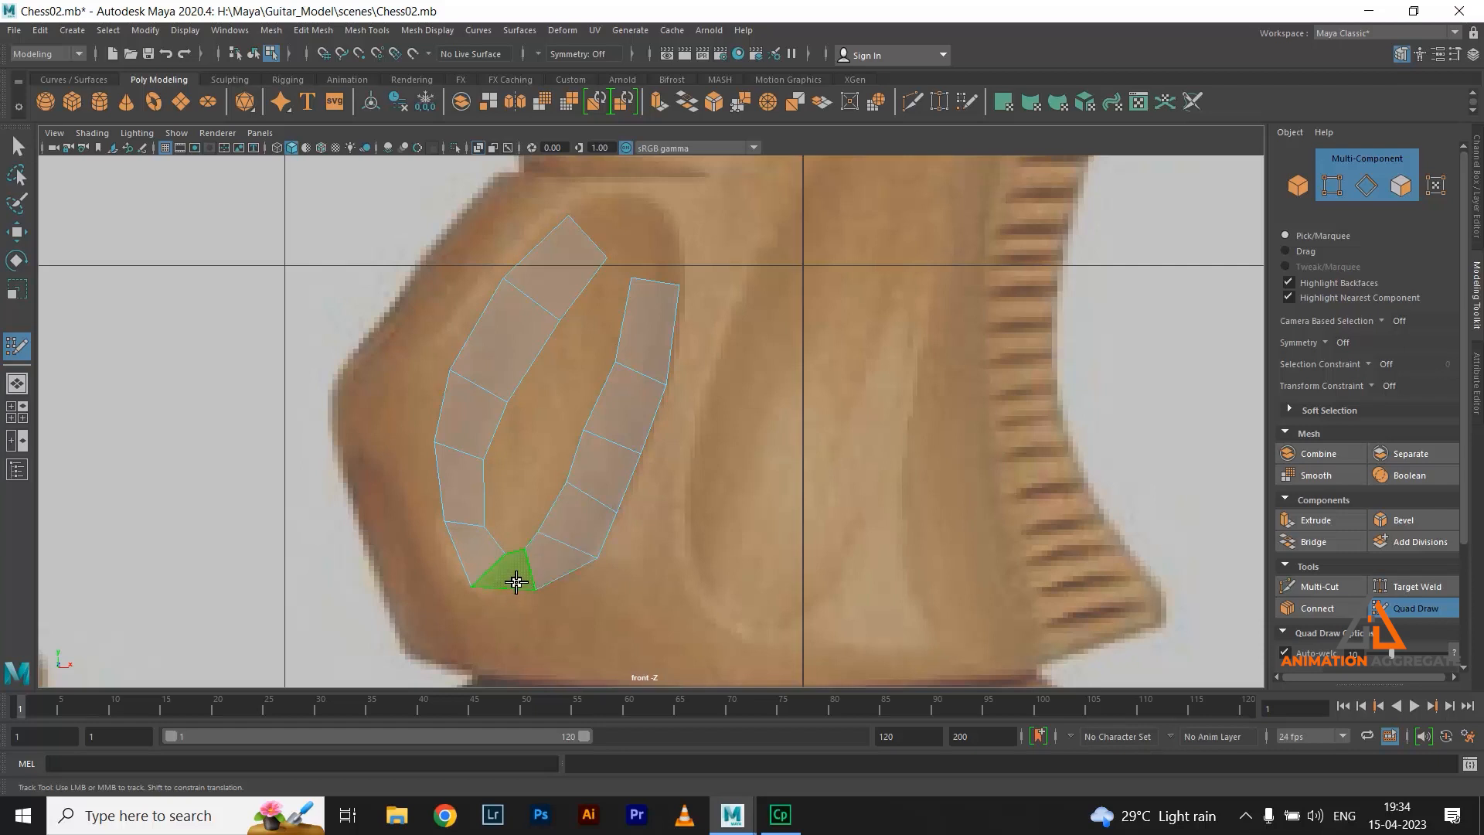
pyautogui.keyDown('shift'); pyautogui.click(522, 541); pyautogui.keyUp('shift')
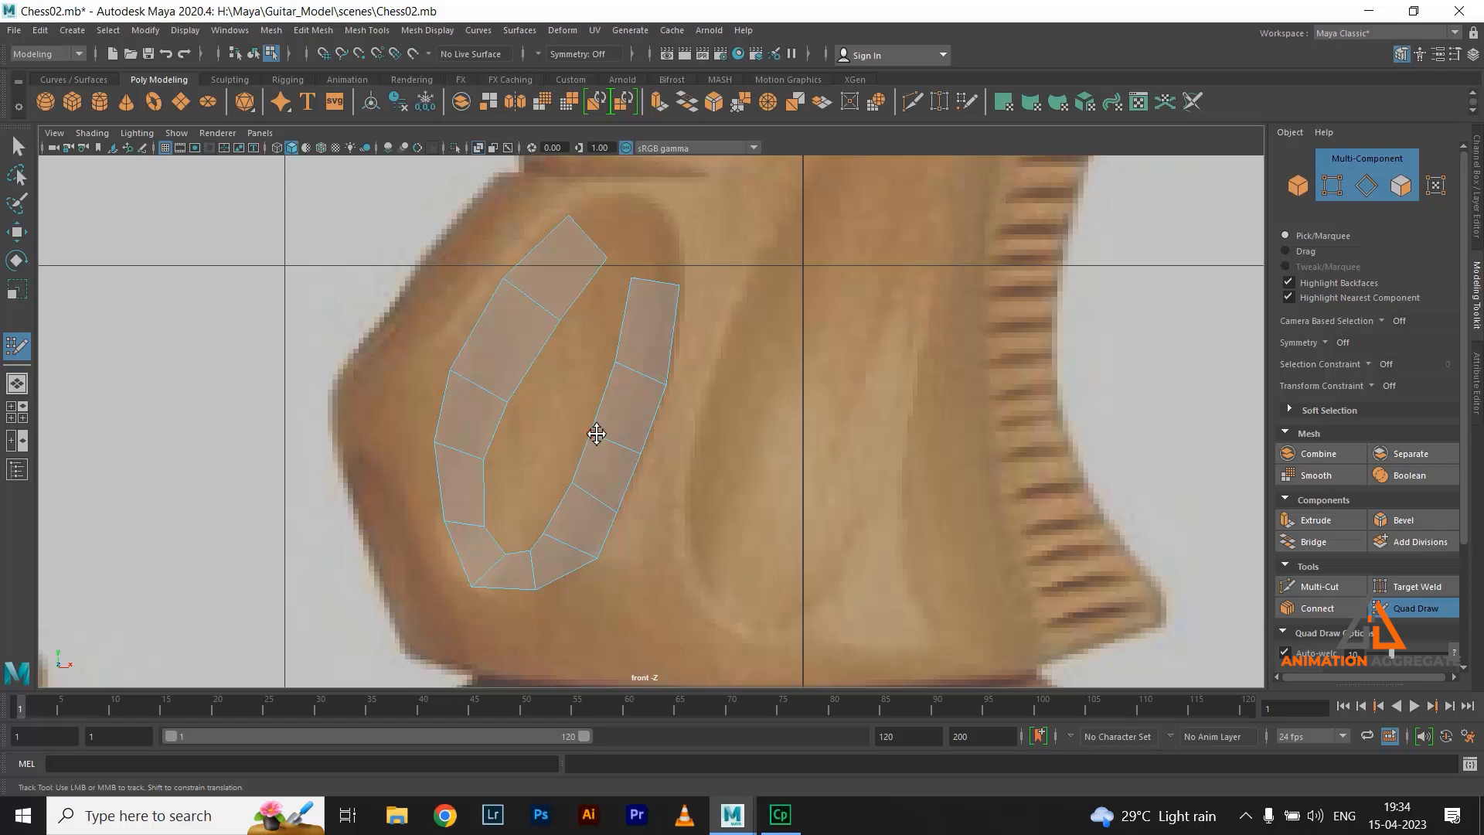
# Close the top of the oval loop with three quads and adjust its vertices to the groove outline
pyautogui.click(627, 217)
pyautogui.click(617, 243)
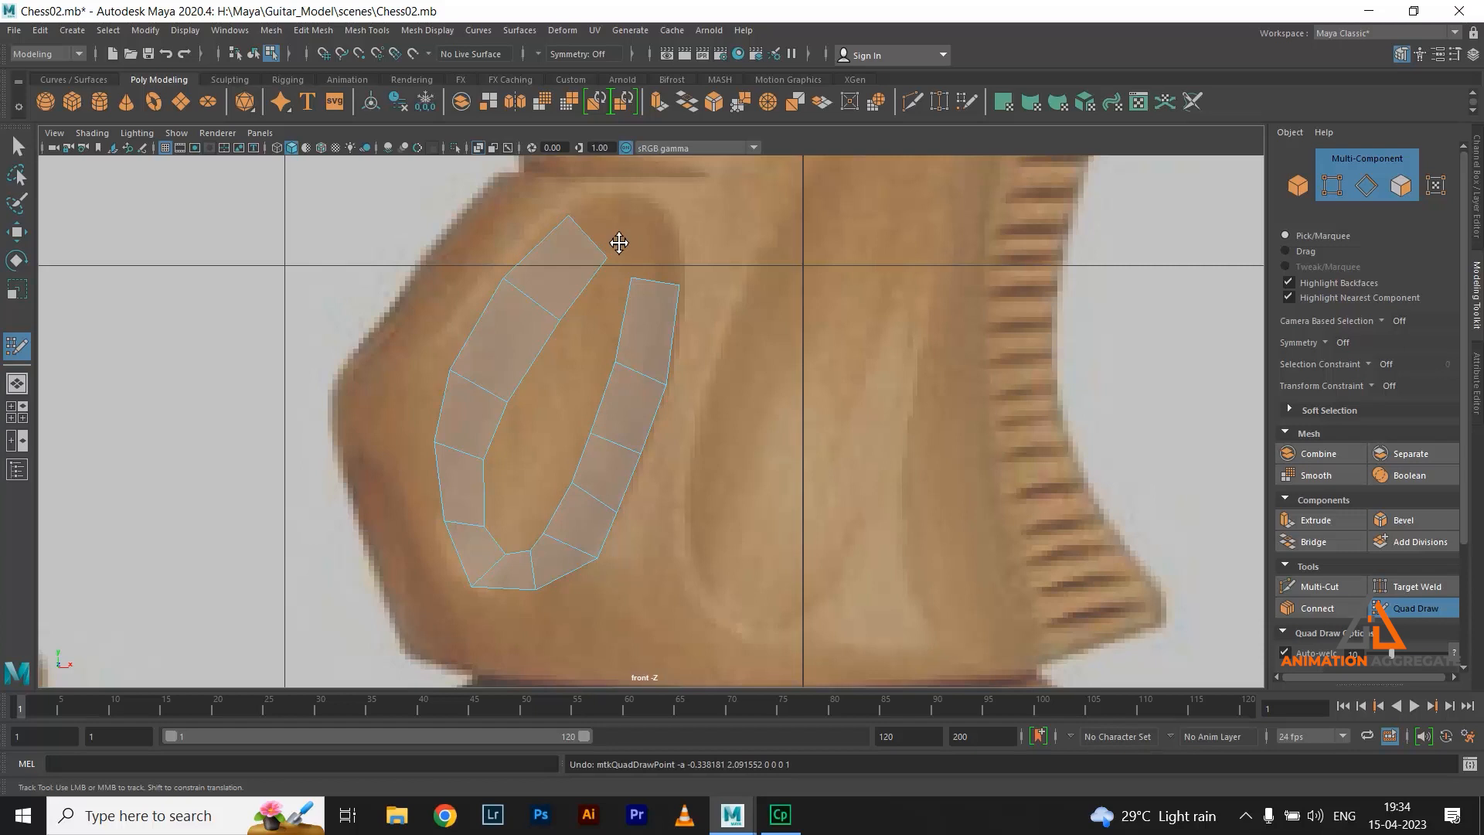
pyautogui.keyDown('shift'); pyautogui.click(667, 263); pyautogui.keyUp('shift')
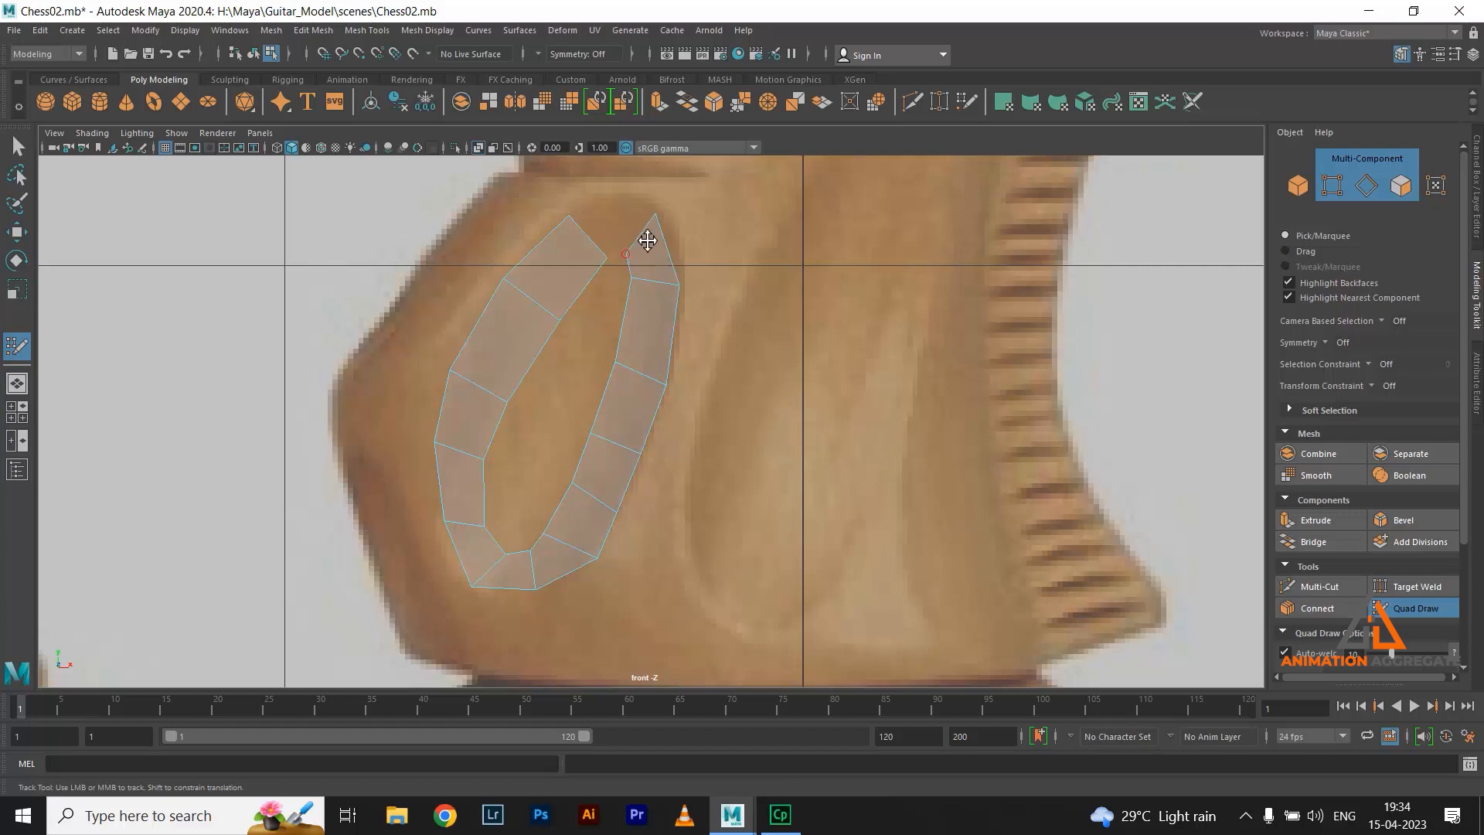
pyautogui.moveTo(652, 222); pyautogui.dragTo(666, 225)
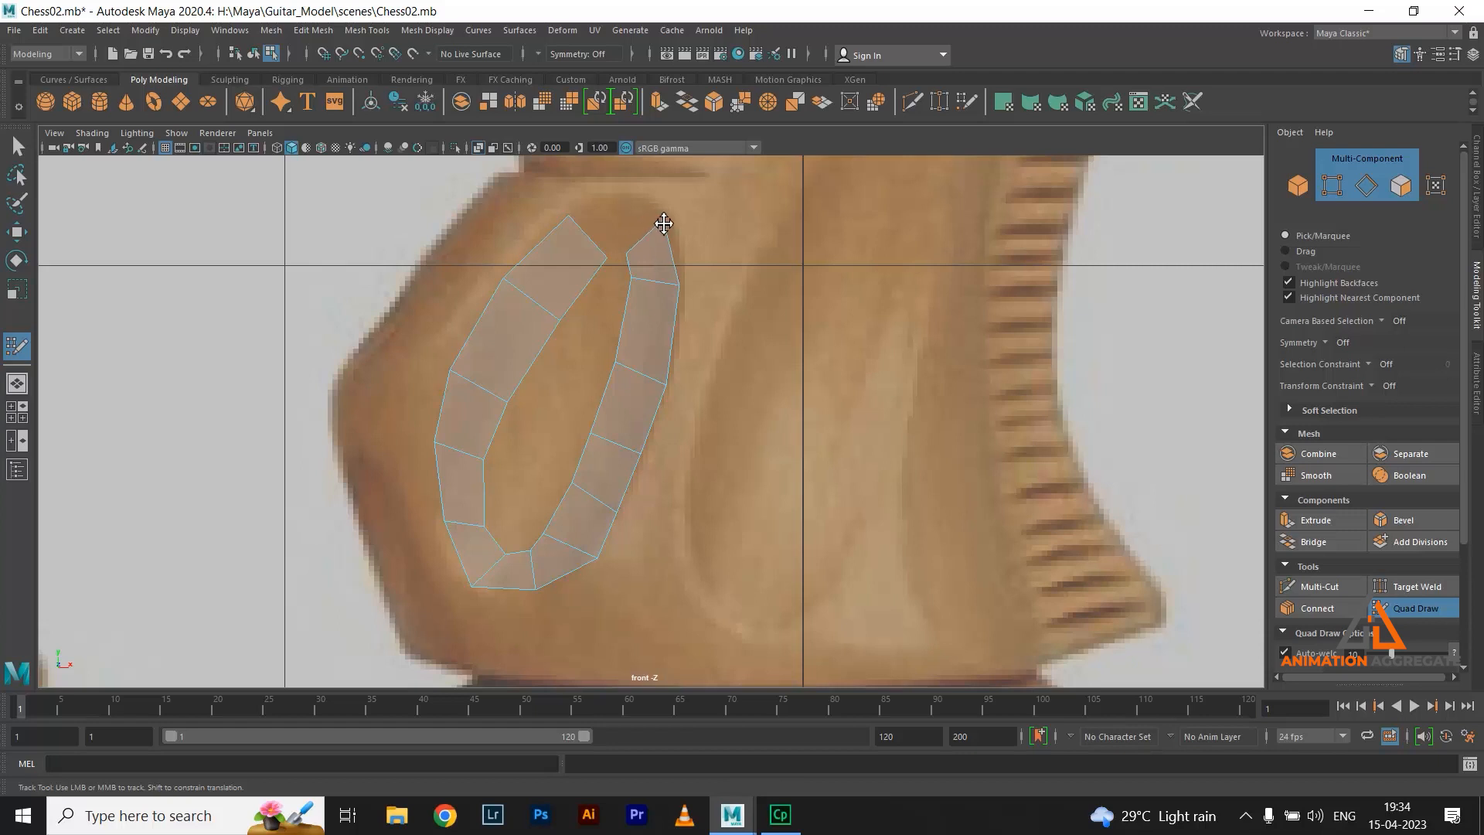
pyautogui.keyDown('shift'); pyautogui.click(617, 225); pyautogui.keyUp('shift')
pyautogui.moveTo(618, 234); pyautogui.dragTo(617, 218)
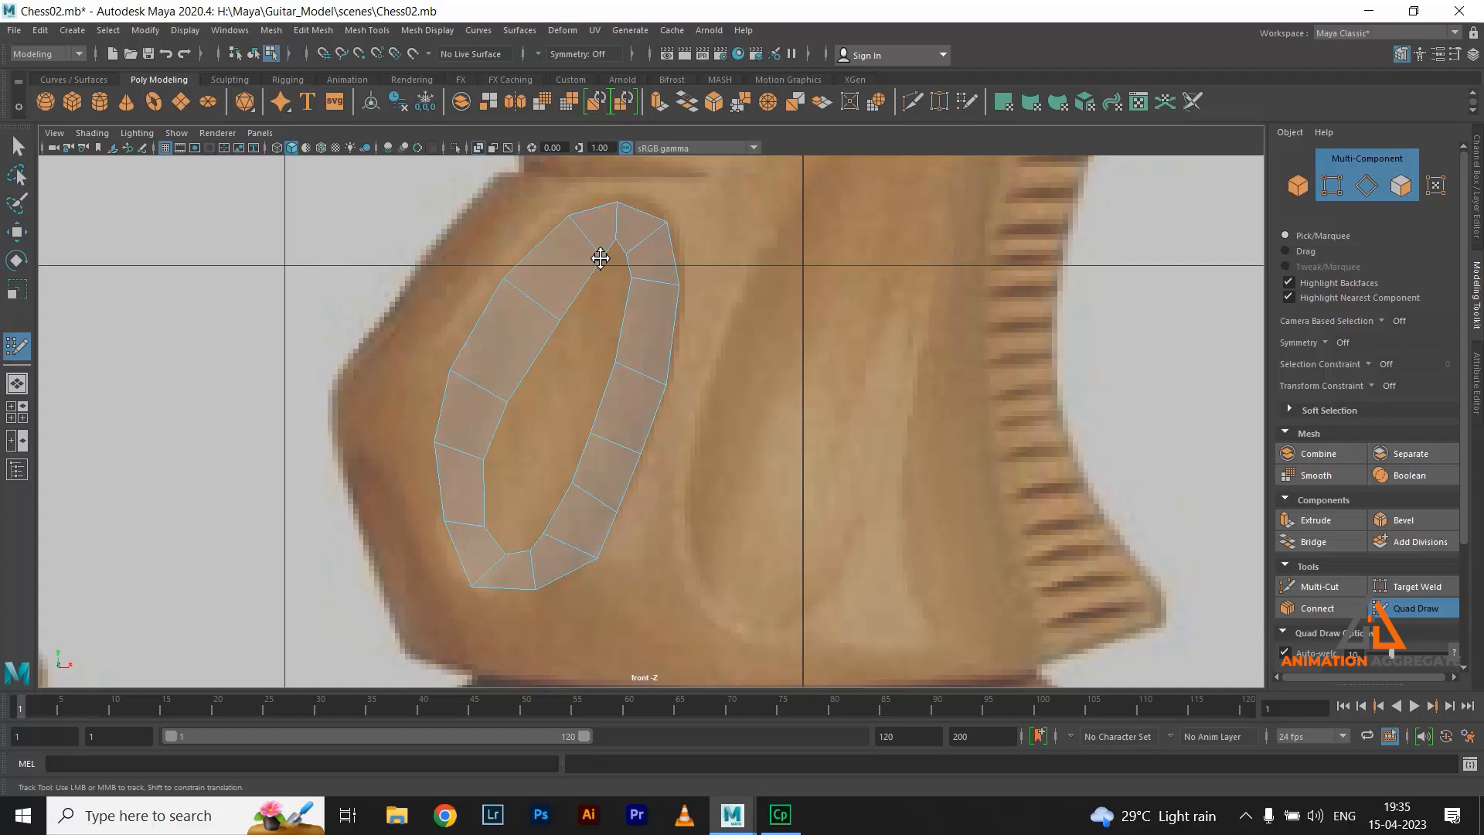
pyautogui.moveTo(560, 319); pyautogui.dragTo(545, 313)
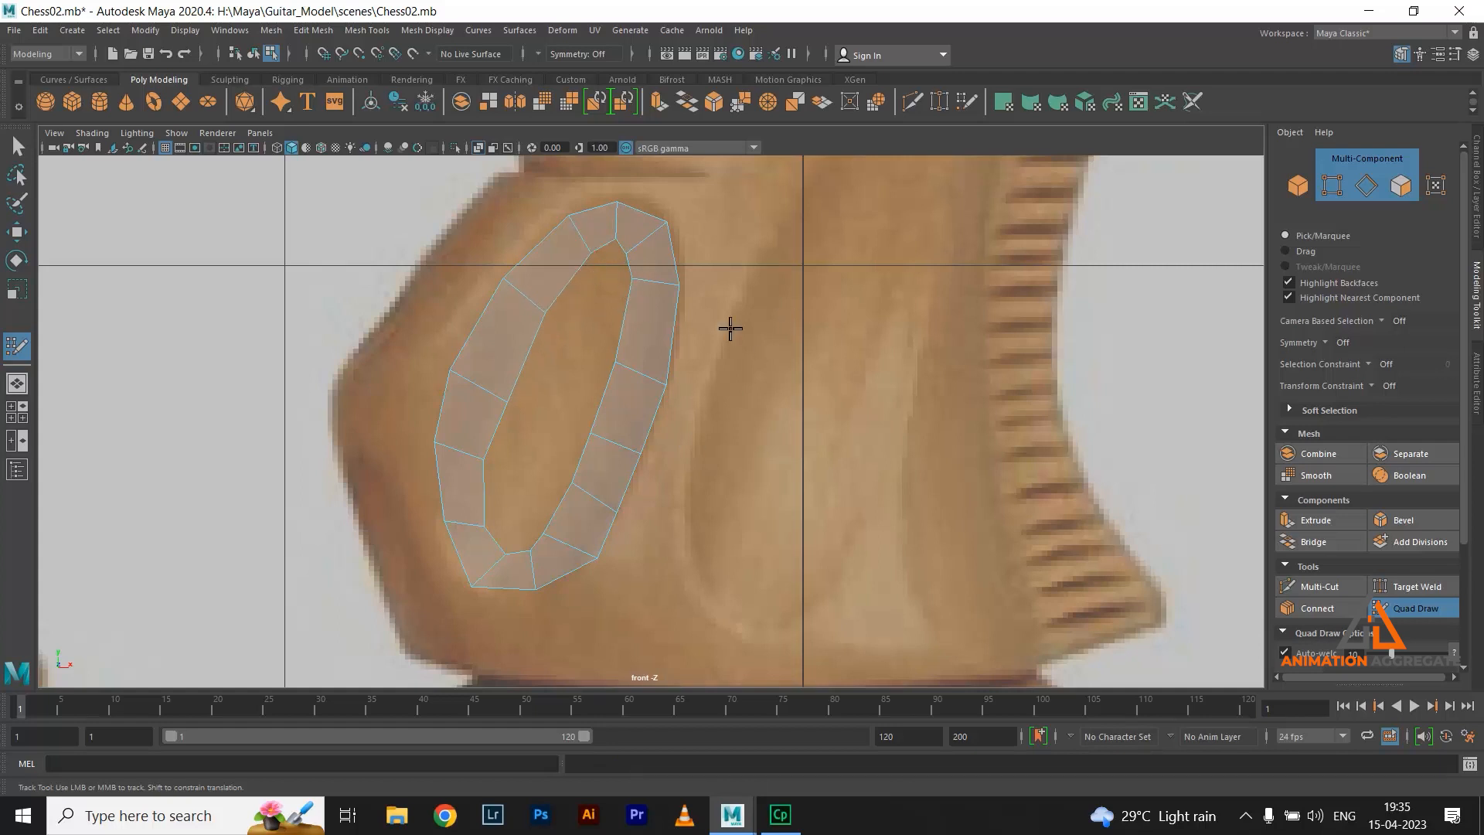
# Start a second quad strip with one face on the front edge of the long groove behind the oval
pyautogui.scroll(-4, 817, 412)
pyautogui.scroll(5, 717, 371)
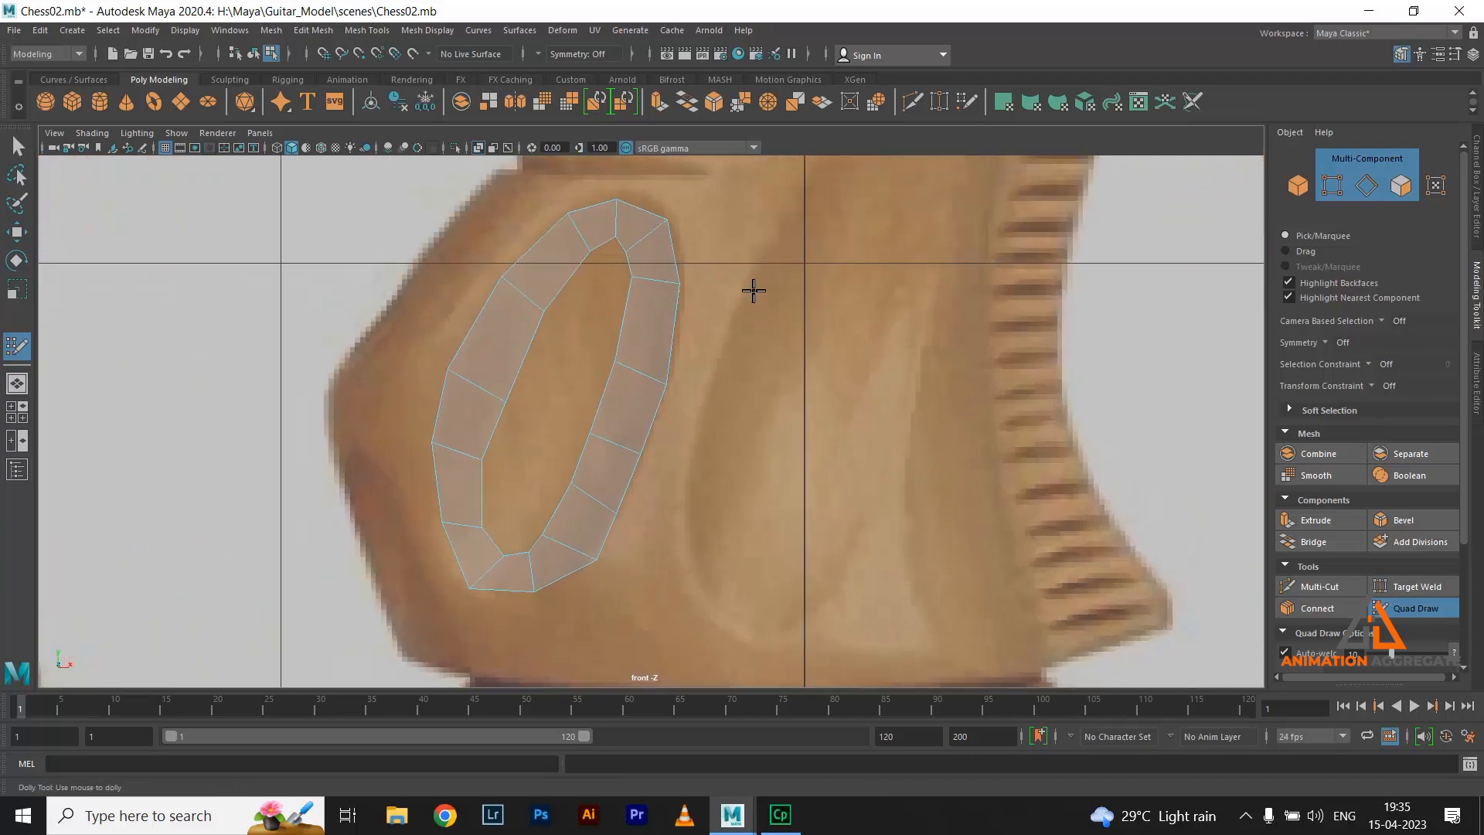
pyautogui.click(784, 325)
pyautogui.press('shift')
pyautogui.keyDown('shift'); pyautogui.click(748, 357); pyautogui.keyUp('shift')
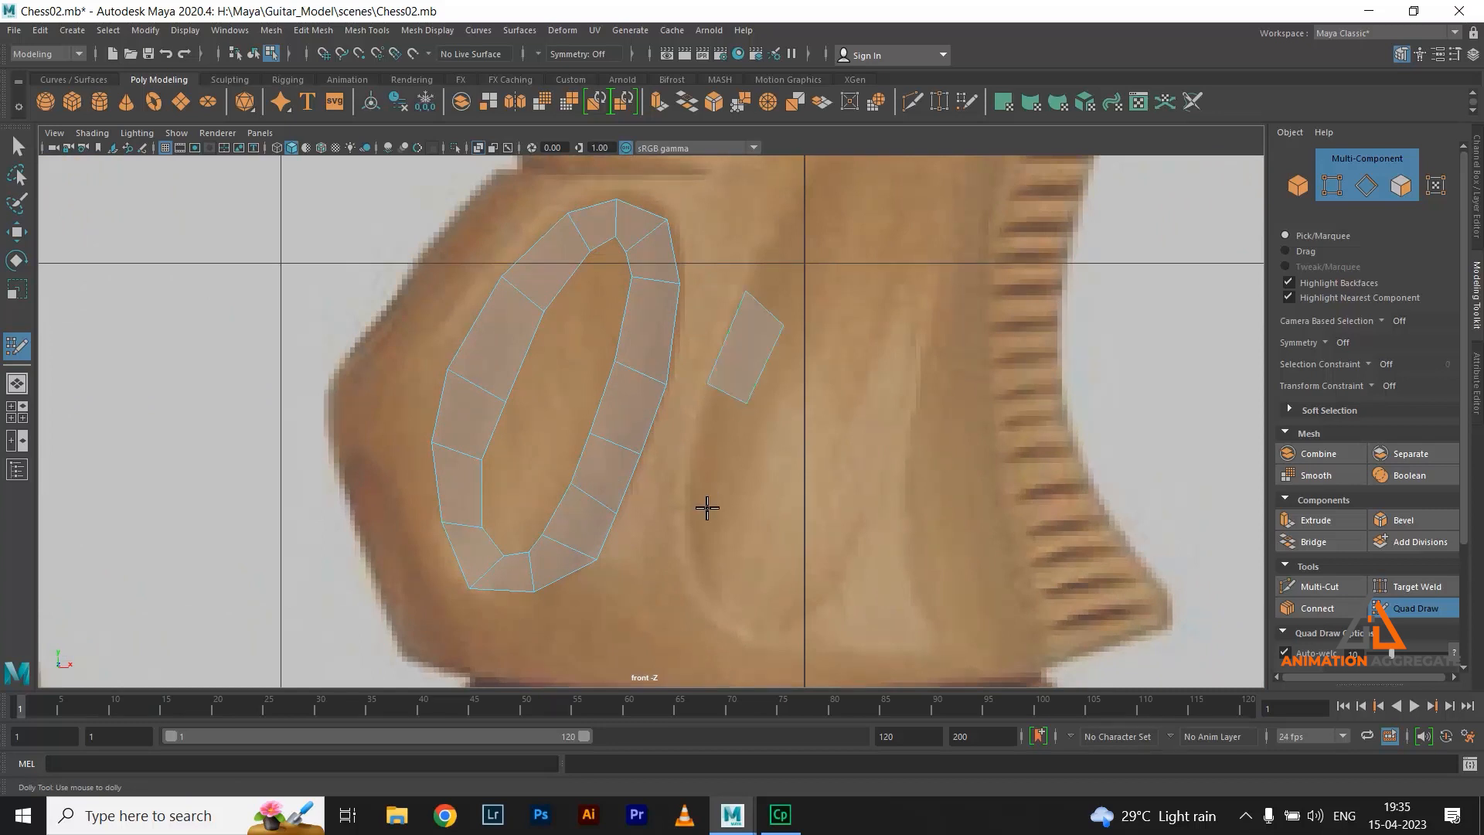
# Extend the long groove's front strip downward with three quads, curving the last one toward the groove's bottom
pyautogui.click(730, 493)
pyautogui.press('shift')
pyautogui.keyDown('shift'); pyautogui.click(721, 439); pyautogui.keyUp('shift')
pyautogui.click(732, 555)
pyautogui.keyDown('shift'); pyautogui.click(715, 529); pyautogui.keyUp('shift')
pyautogui.click(749, 638)
pyautogui.click(779, 617)
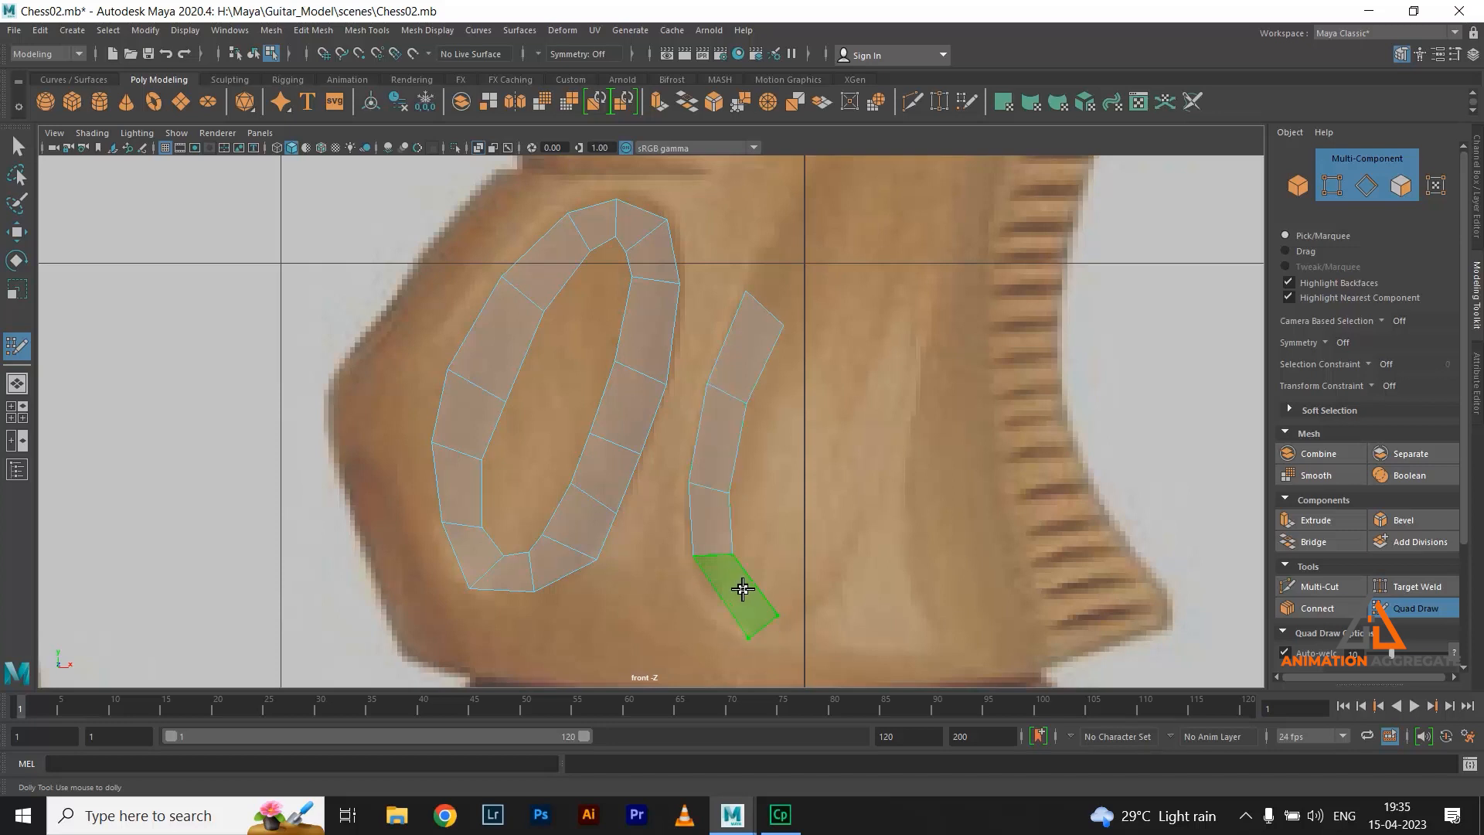
pyautogui.keyDown('shift'); pyautogui.click(743, 590); pyautogui.keyUp('shift')
# Extend the long groove's front strip upward along the neck with two more quads
pyautogui.keyDown('alt'); pyautogui.moveTo(796, 279); pyautogui.dragTo(744, 364, button='middle'); pyautogui.keyUp('alt')
pyautogui.click(736, 322)
pyautogui.click(764, 366)
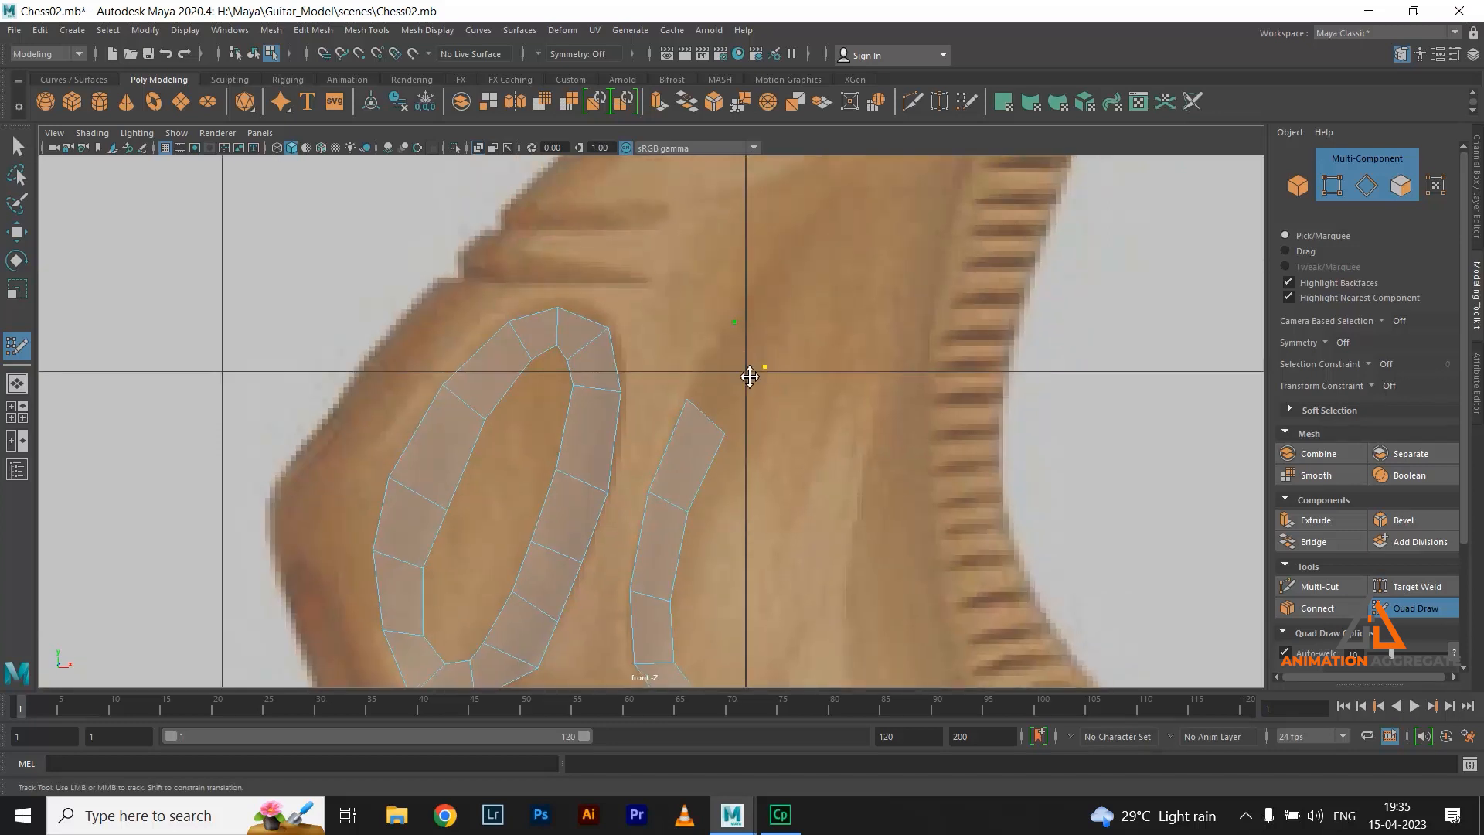
pyautogui.keyDown('shift'); pyautogui.click(735, 386); pyautogui.keyUp('shift')
pyautogui.keyDown('alt'); pyautogui.moveTo(787, 308); pyautogui.dragTo(720, 401, button='middle'); pyautogui.keyUp('alt')
pyautogui.click(709, 365)
pyautogui.click(742, 416)
pyautogui.keyDown('shift'); pyautogui.click(712, 414); pyautogui.keyUp('shift')
# Build the lower part of the long groove's rear edge as a strip of three connected quads
pyautogui.keyDown('alt'); pyautogui.moveTo(819, 486); pyautogui.dragTo(802, 247, button='middle'); pyautogui.keyUp('alt')
pyautogui.click(696, 549)
pyautogui.click(654, 505)
pyautogui.click(677, 456)
pyautogui.click(718, 487)
pyautogui.keyDown('shift'); pyautogui.click(699, 499); pyautogui.keyUp('shift')
pyautogui.click(693, 422)
pyautogui.click(656, 415)
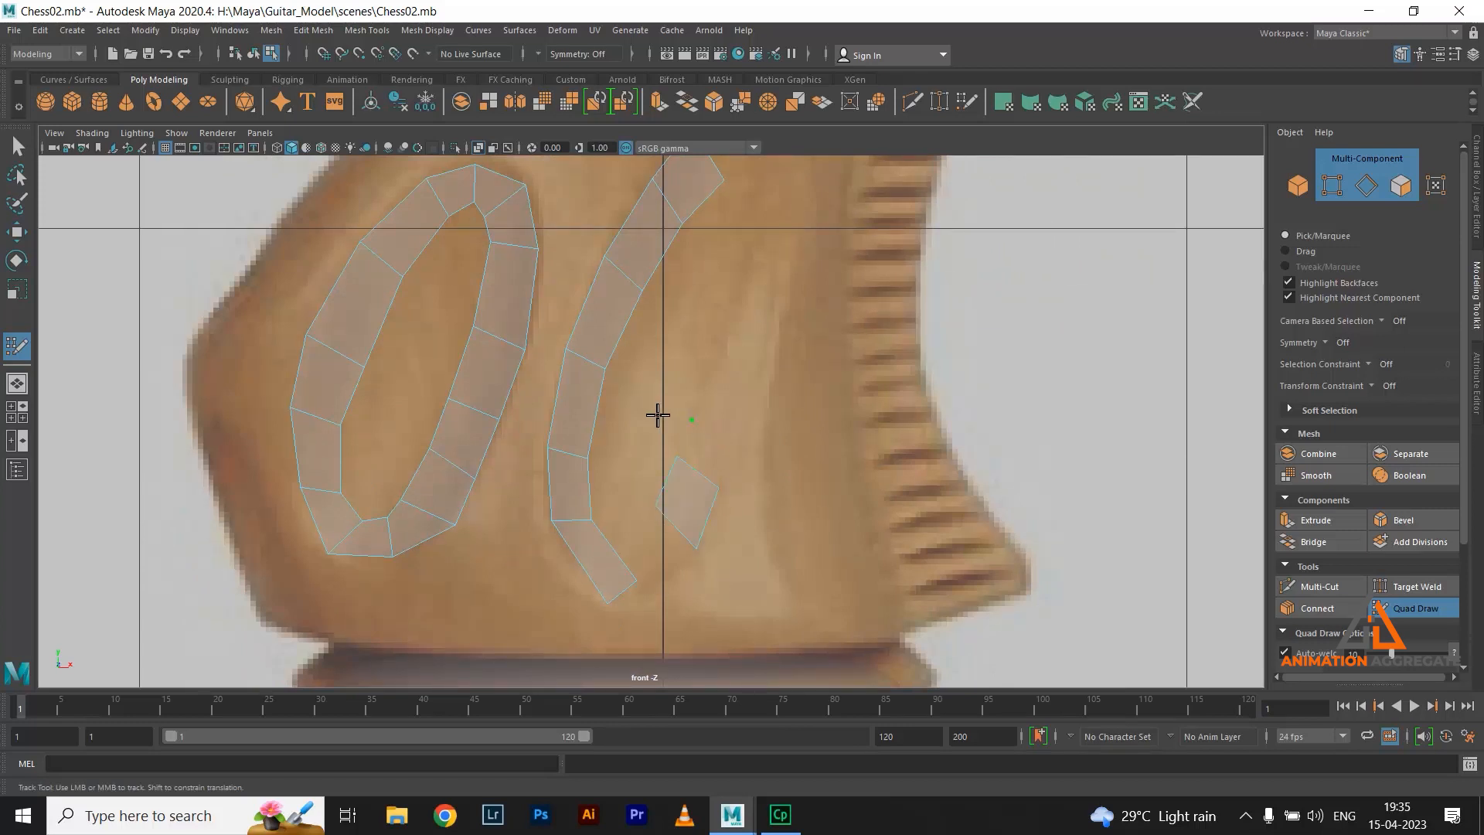
pyautogui.keyDown('shift'); pyautogui.click(699, 447); pyautogui.keyUp('shift')
pyautogui.click(675, 363)
pyautogui.click(706, 387)
pyautogui.keyDown('shift'); pyautogui.click(682, 406); pyautogui.keyUp('shift')
# Continue the long groove's rear strip upward with three more quads
pyautogui.moveTo(723, 348)
pyautogui.keyDown('alt'); pyautogui.mouseDown(button='middle')
pyautogui.moveTo(706, 424)
pyautogui.moveTo(664, 426)
pyautogui.mouseUp(button='middle'); pyautogui.keyUp('alt')
pyautogui.click(637, 393)
pyautogui.click(663, 414)
pyautogui.keyDown('shift'); pyautogui.click(641, 430); pyautogui.keyUp('shift')
pyautogui.click(664, 336)
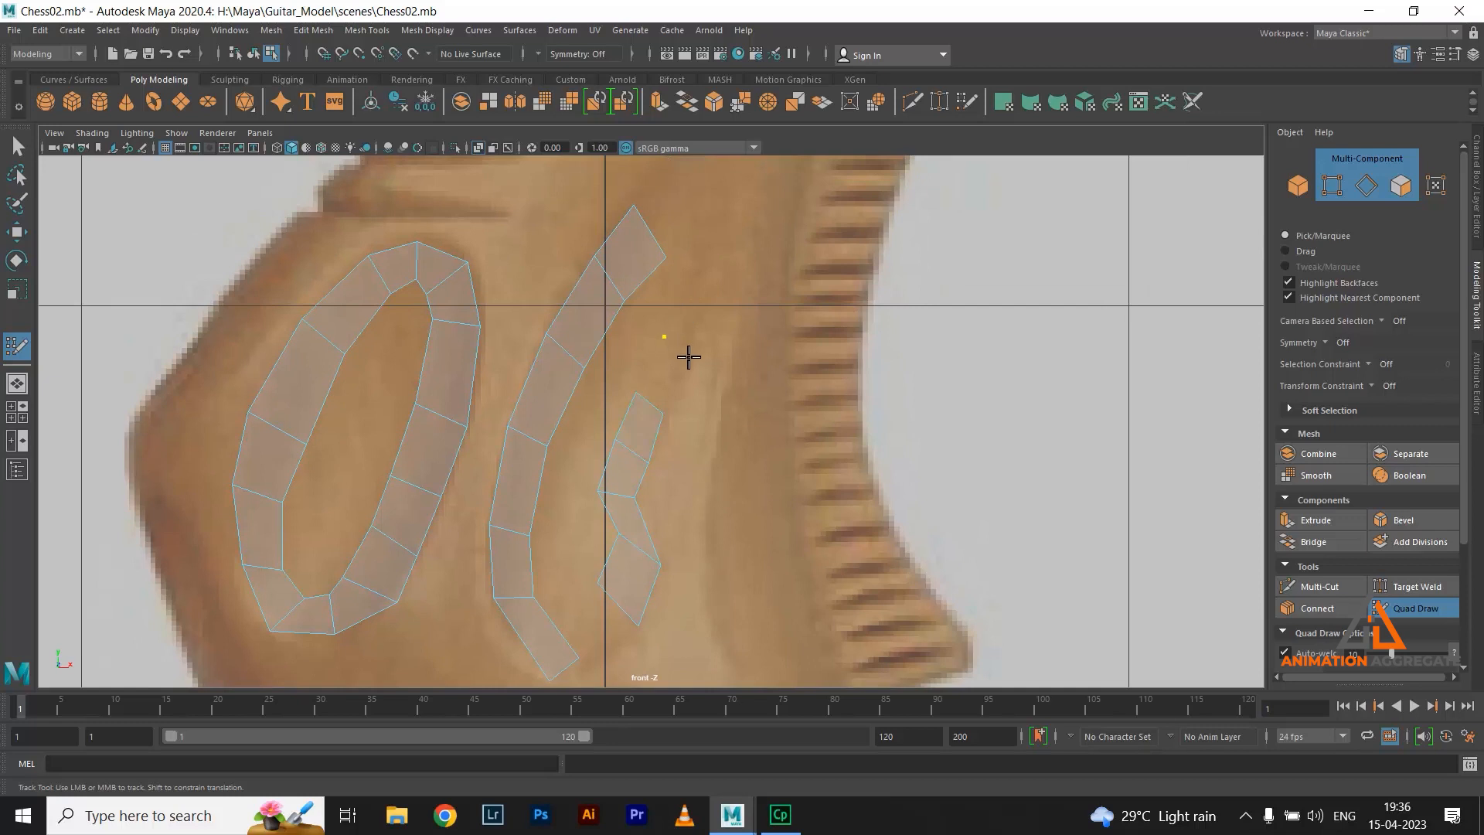
pyautogui.keyDown('alt'); pyautogui.moveTo(693, 371); pyautogui.dragTo(649, 467, button='middle'); pyautogui.keyUp('alt')
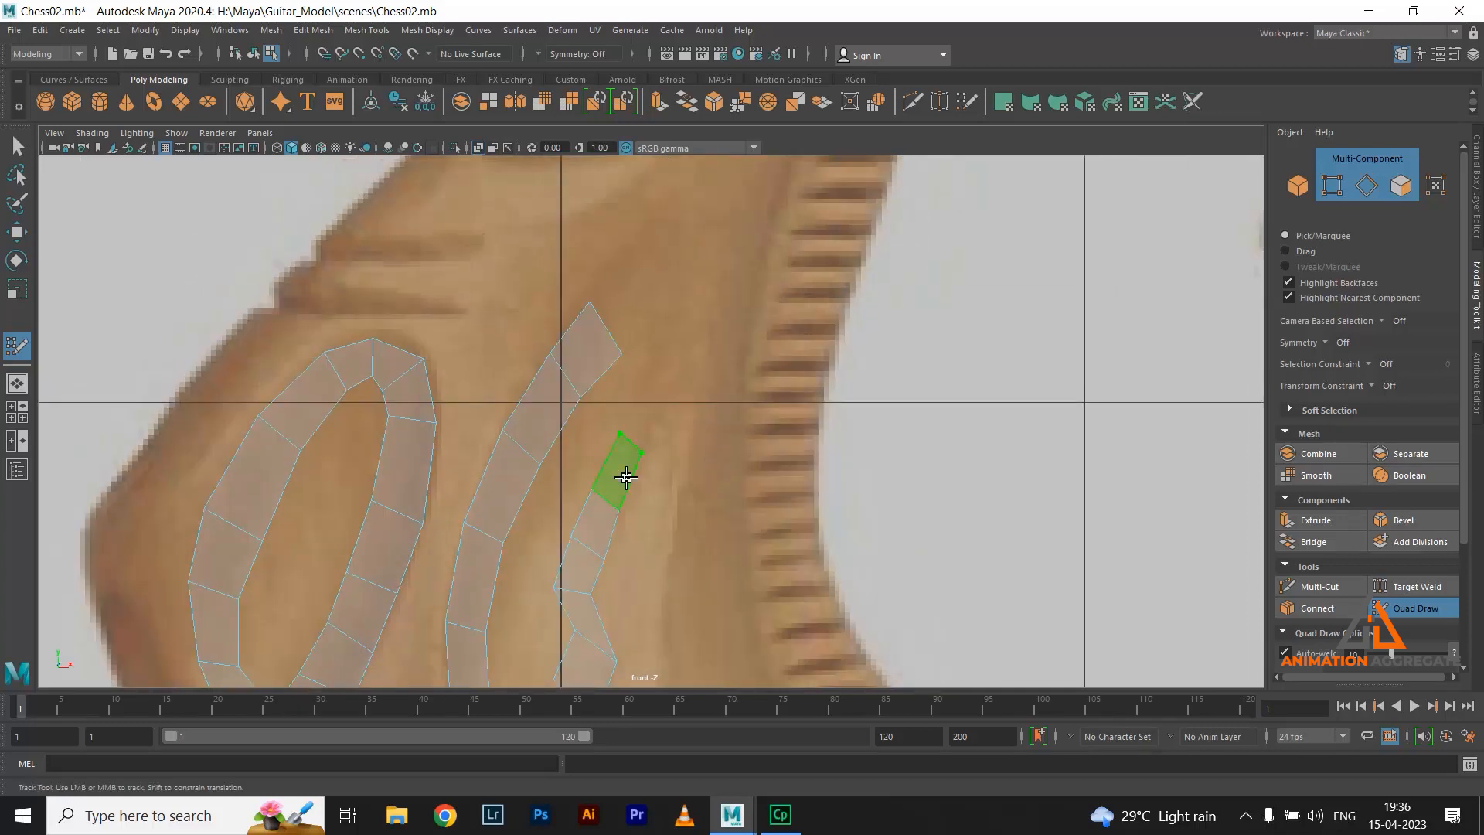
pyautogui.keyDown('shift'); pyautogui.click(624, 476); pyautogui.keyUp('shift')
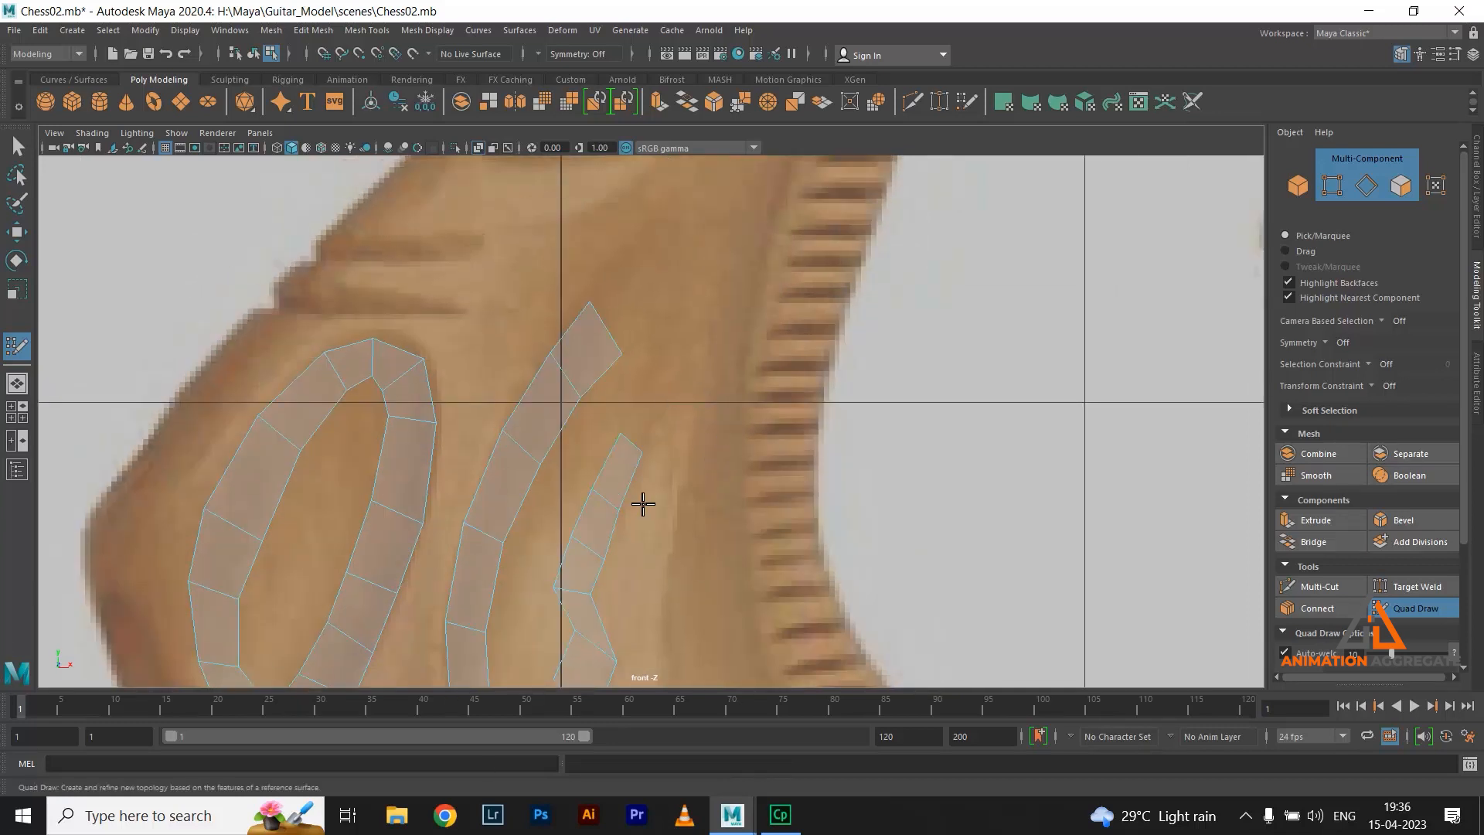
pyautogui.keyDown('shift'); pyautogui.click(643, 403); pyautogui.keyUp('shift')
# Add a quad at the top of the rear strip, redoing the misplaced face, and adjust its vertices to the groove
pyautogui.click(688, 283)
pyautogui.keyDown('shift'); pyautogui.click(676, 346); pyautogui.keyUp('shift')
pyautogui.hotkey('ctrl', 'z')
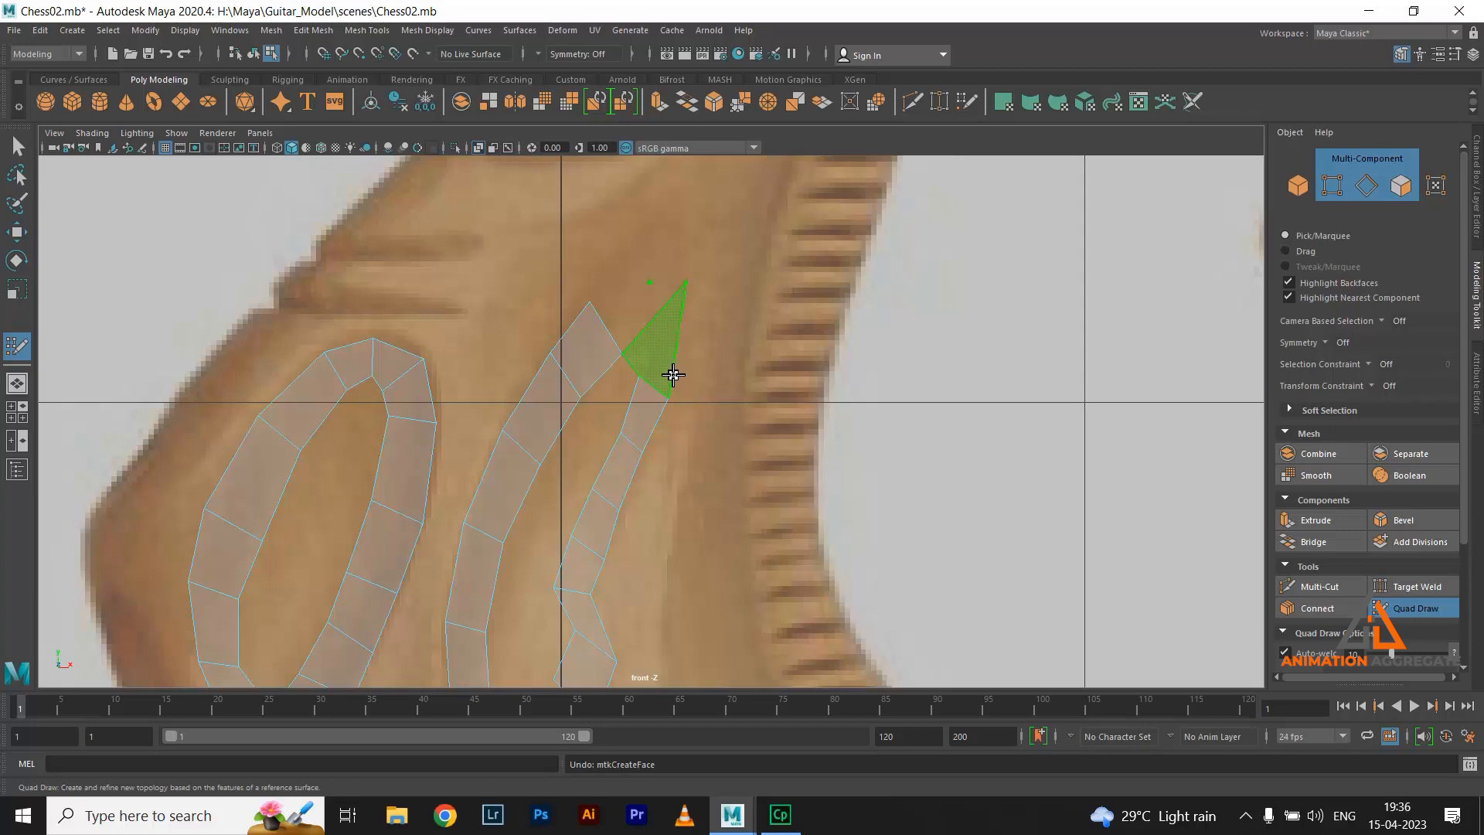
pyautogui.keyDown('shift'); pyautogui.click(676, 332); pyautogui.keyUp('shift')
pyautogui.moveTo(666, 283); pyautogui.dragTo(670, 324)
pyautogui.moveTo(640, 377); pyautogui.dragTo(643, 380)
pyautogui.moveTo(653, 323); pyautogui.dragTo(655, 324)
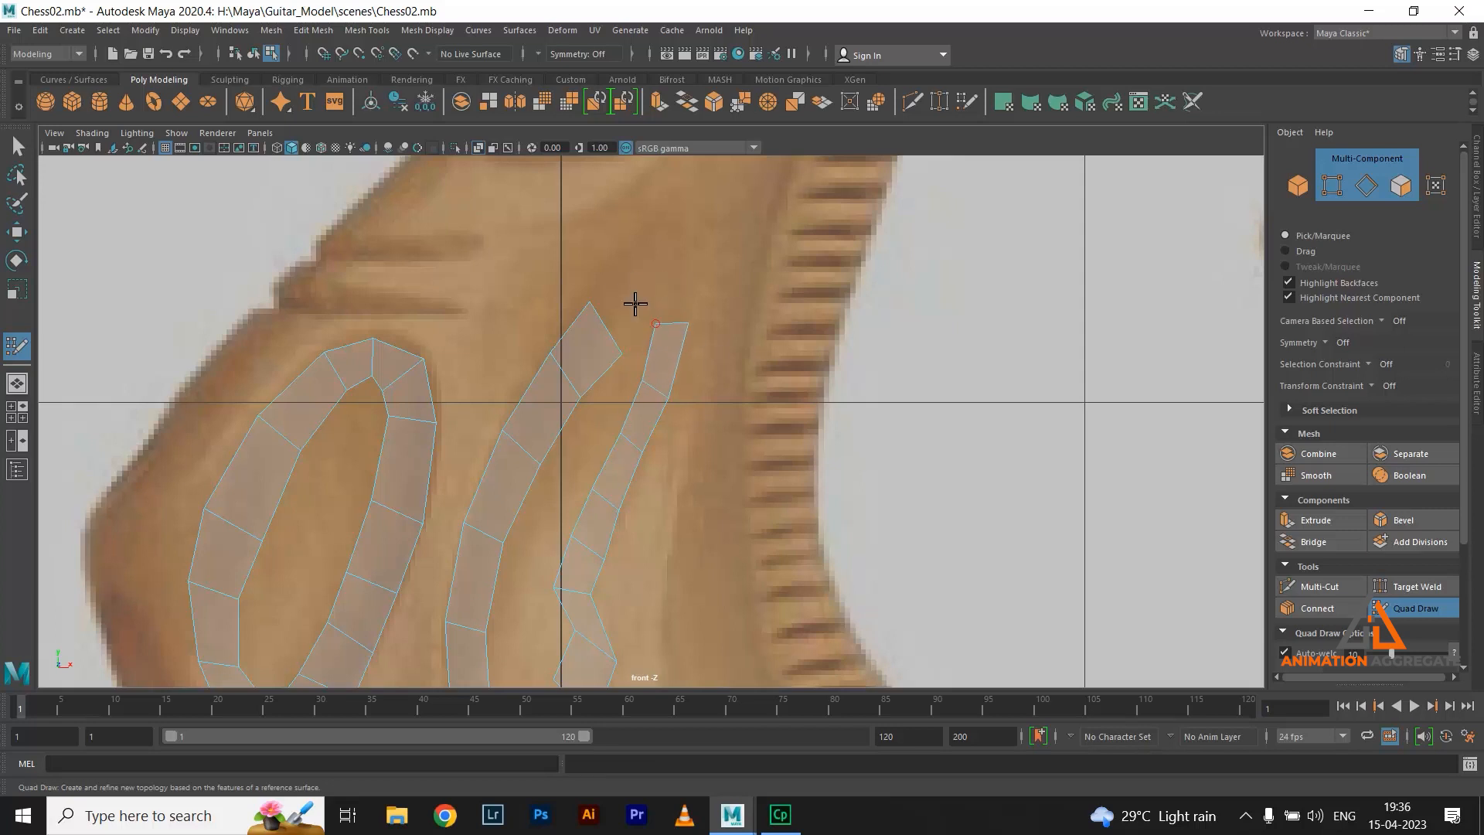
# Join the front and rear strips around the top of the long groove with quads and clear the leftover Quad Draw dot
pyautogui.click(645, 283)
pyautogui.keyDown('shift'); pyautogui.click(625, 293); pyautogui.keyUp('shift')
pyautogui.hotkey('ctrl', 'z')
pyautogui.keyDown('shift'); pyautogui.click(617, 314); pyautogui.keyUp('shift')
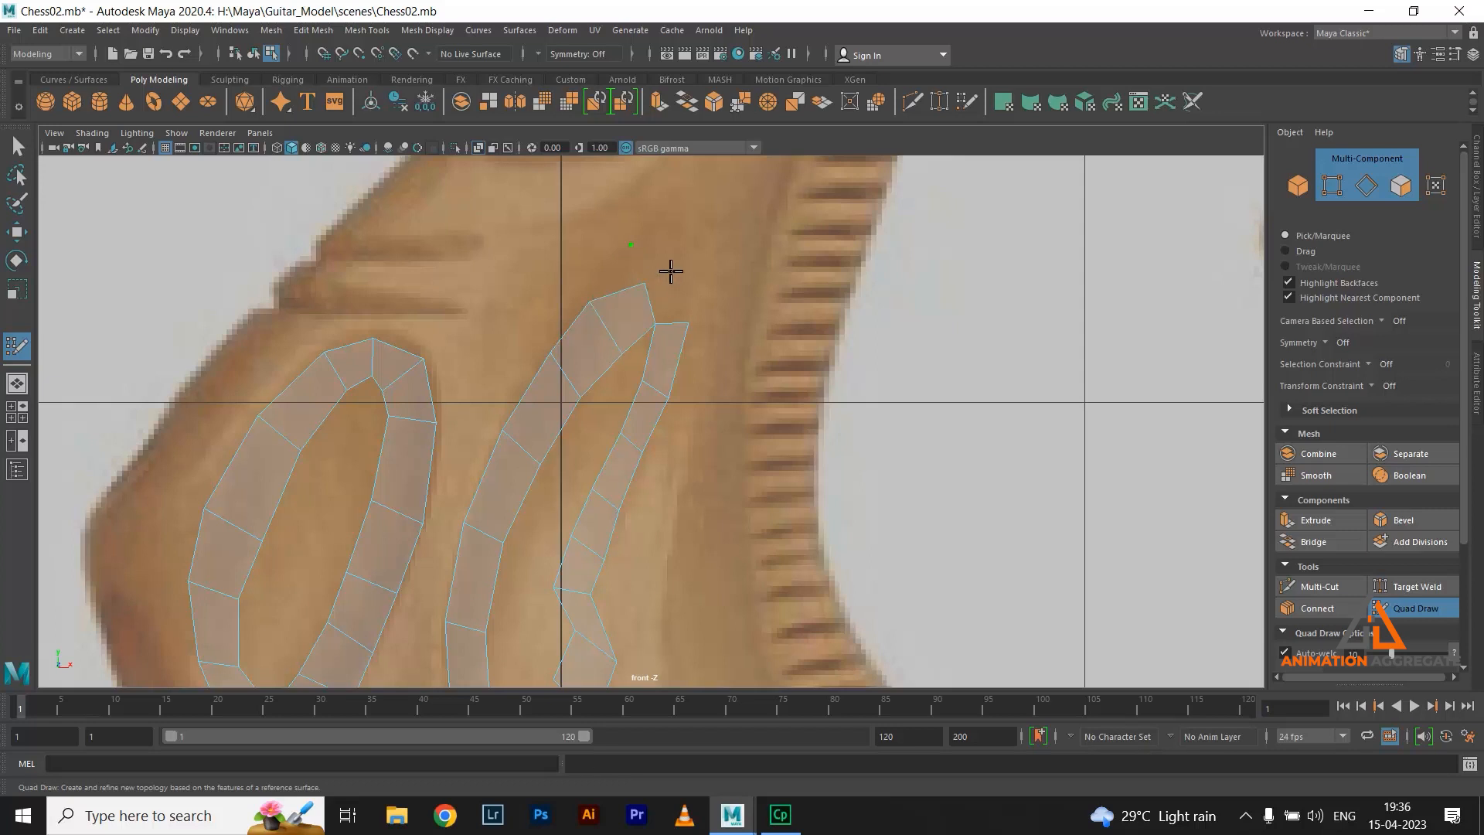
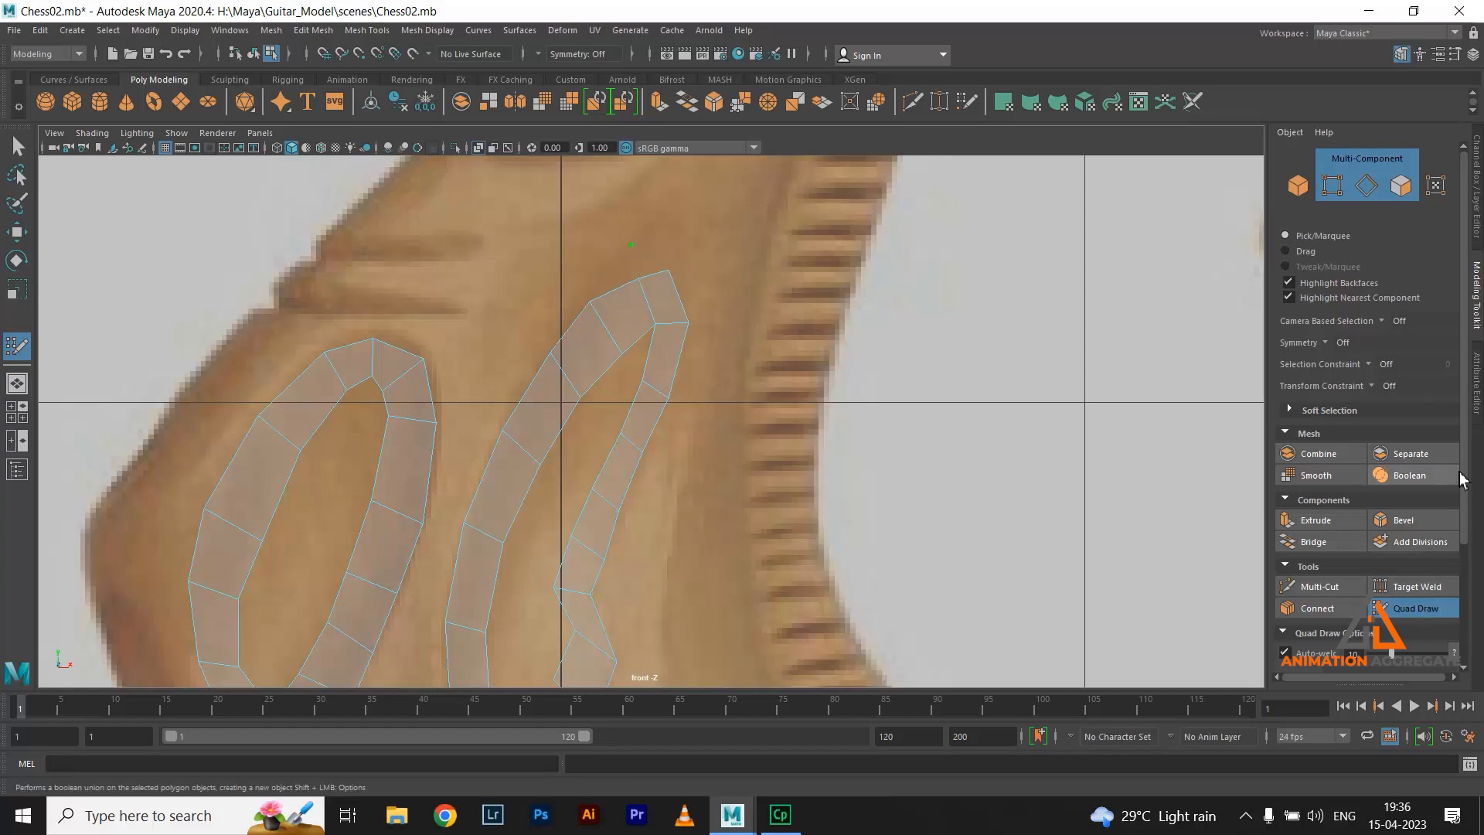
pyautogui.moveTo(1462, 471); pyautogui.dragTo(1473, 561)
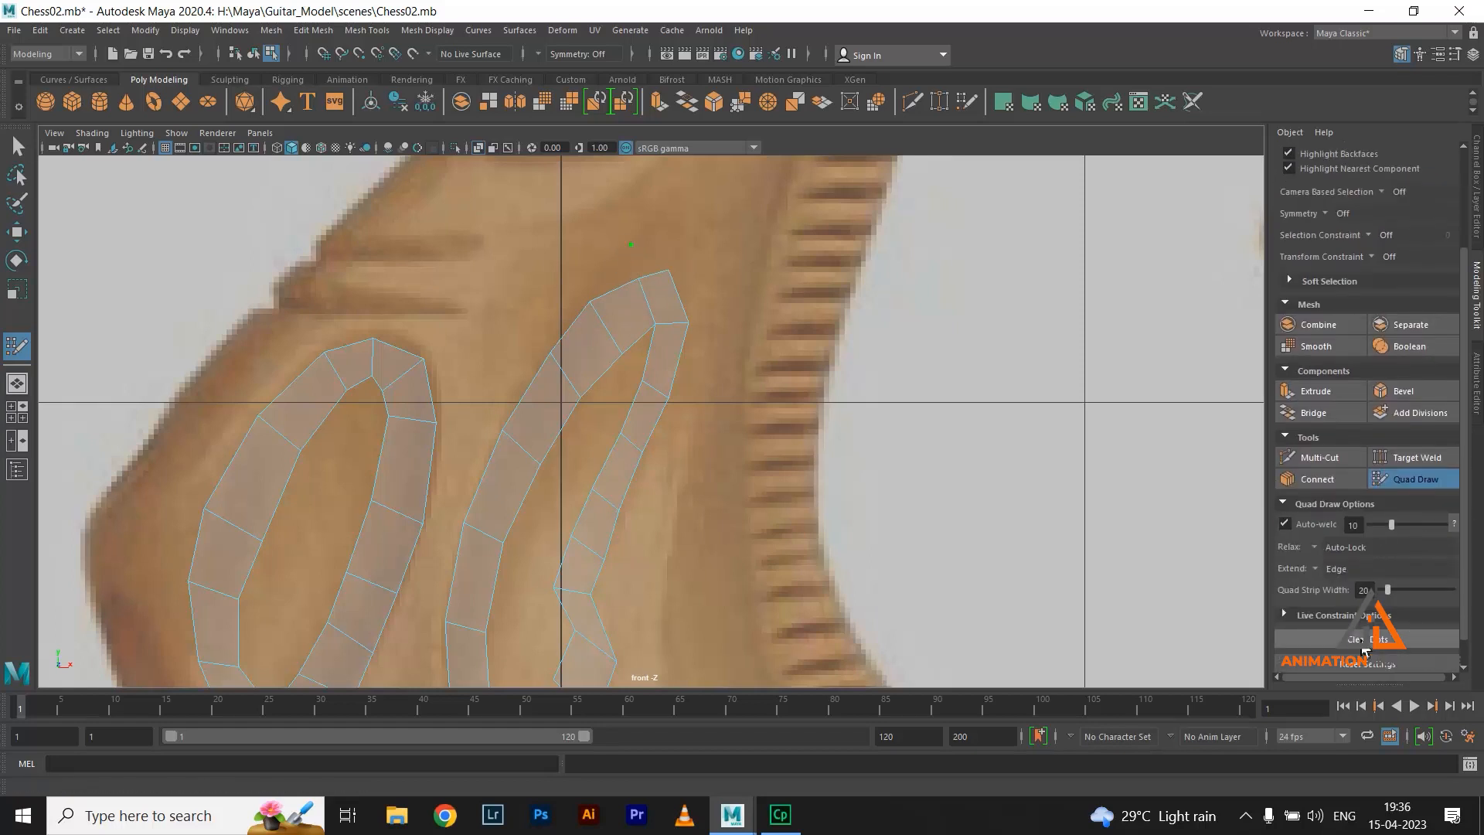
# Move the vertices of the kinked lower quads on the long groove's rear strip to smooth its curve
pyautogui.scroll(-6, 776, 358)
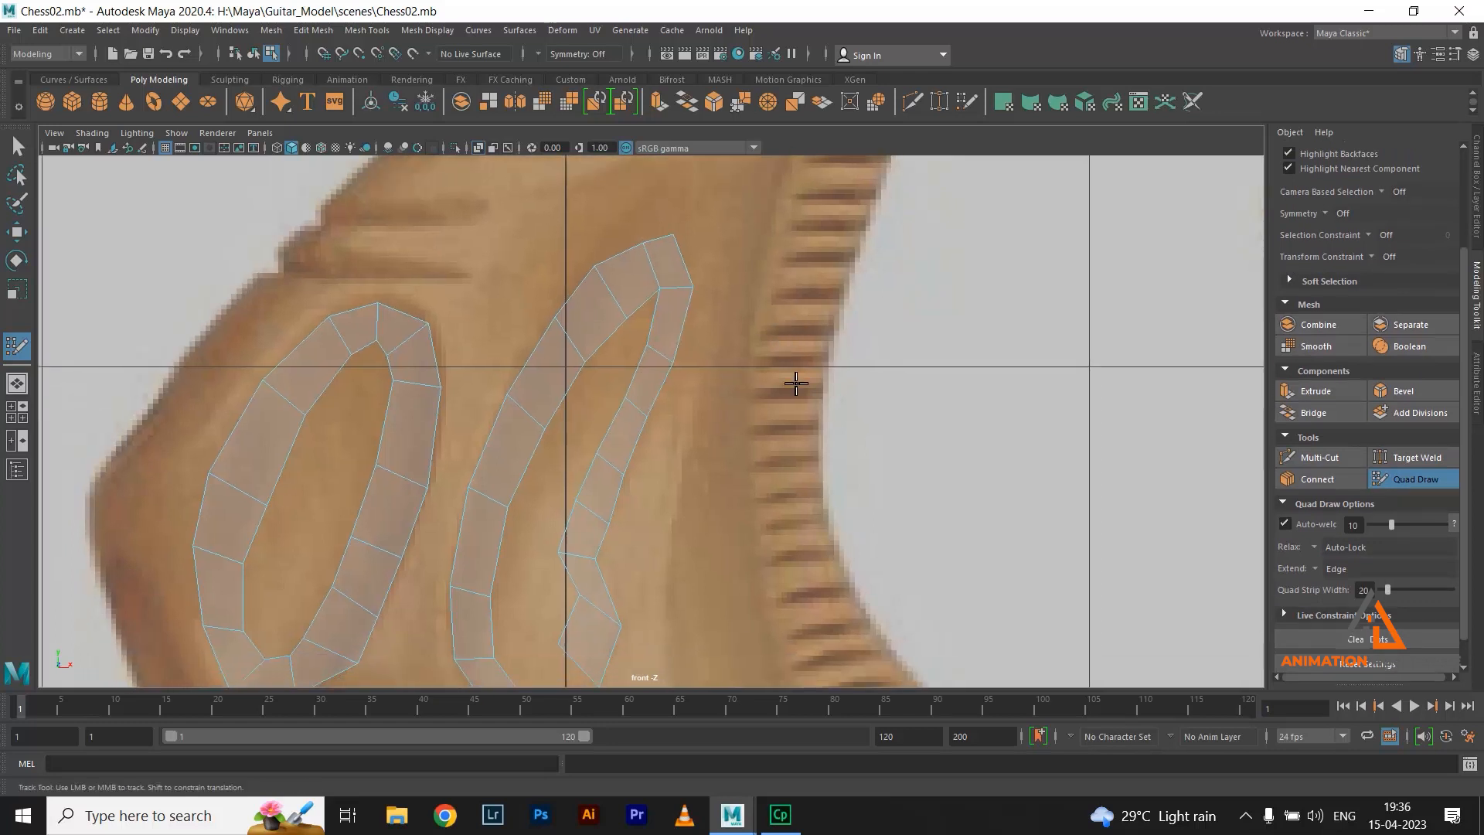
pyautogui.scroll(6, 781, 367)
pyautogui.scroll(-5, 790, 378)
pyautogui.scroll(6, 920, 607)
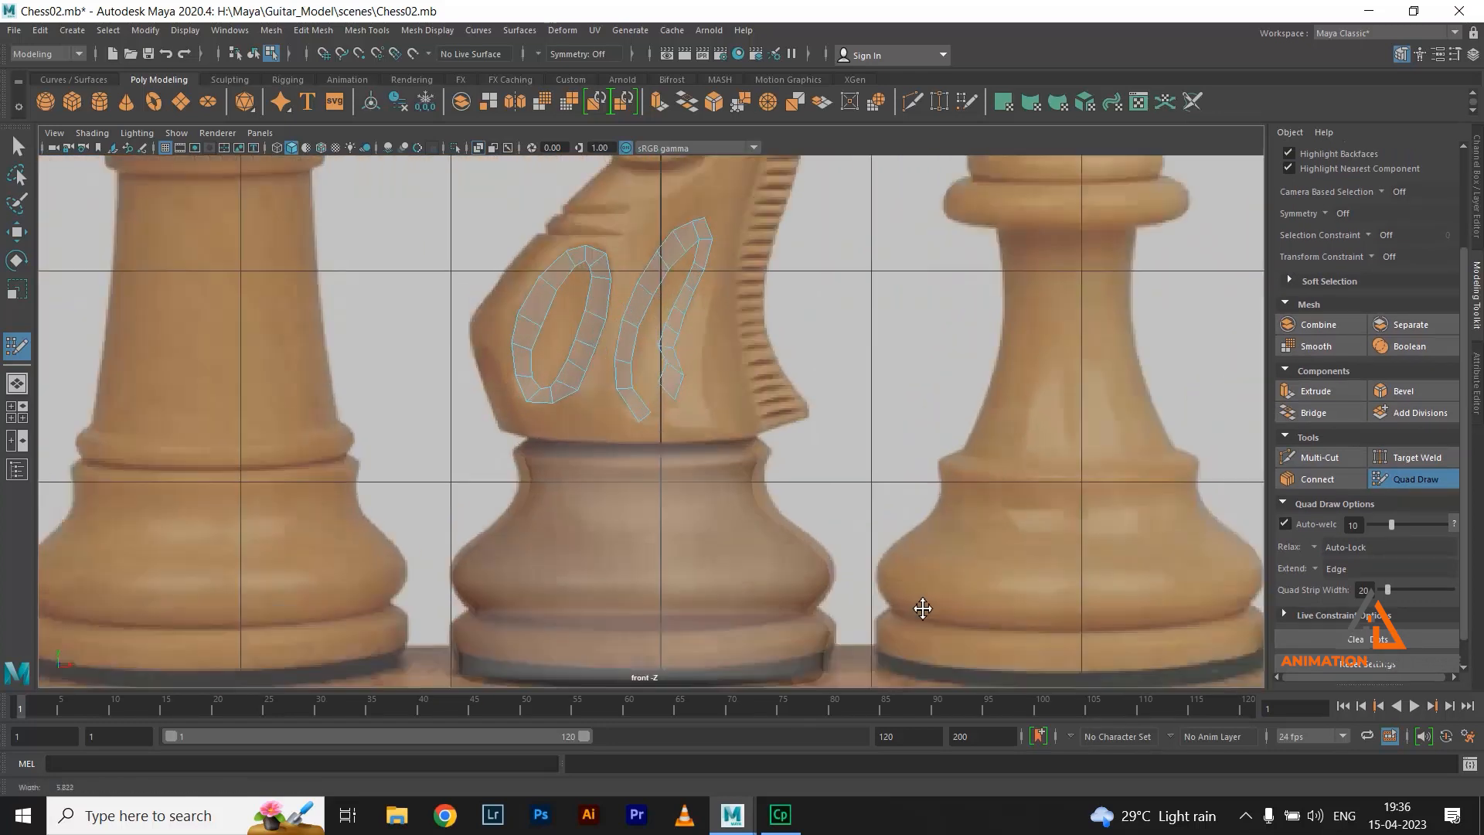
pyautogui.keyDown('alt'); pyautogui.moveTo(703, 165); pyautogui.dragTo(693, 259, button='middle'); pyautogui.keyUp('alt')
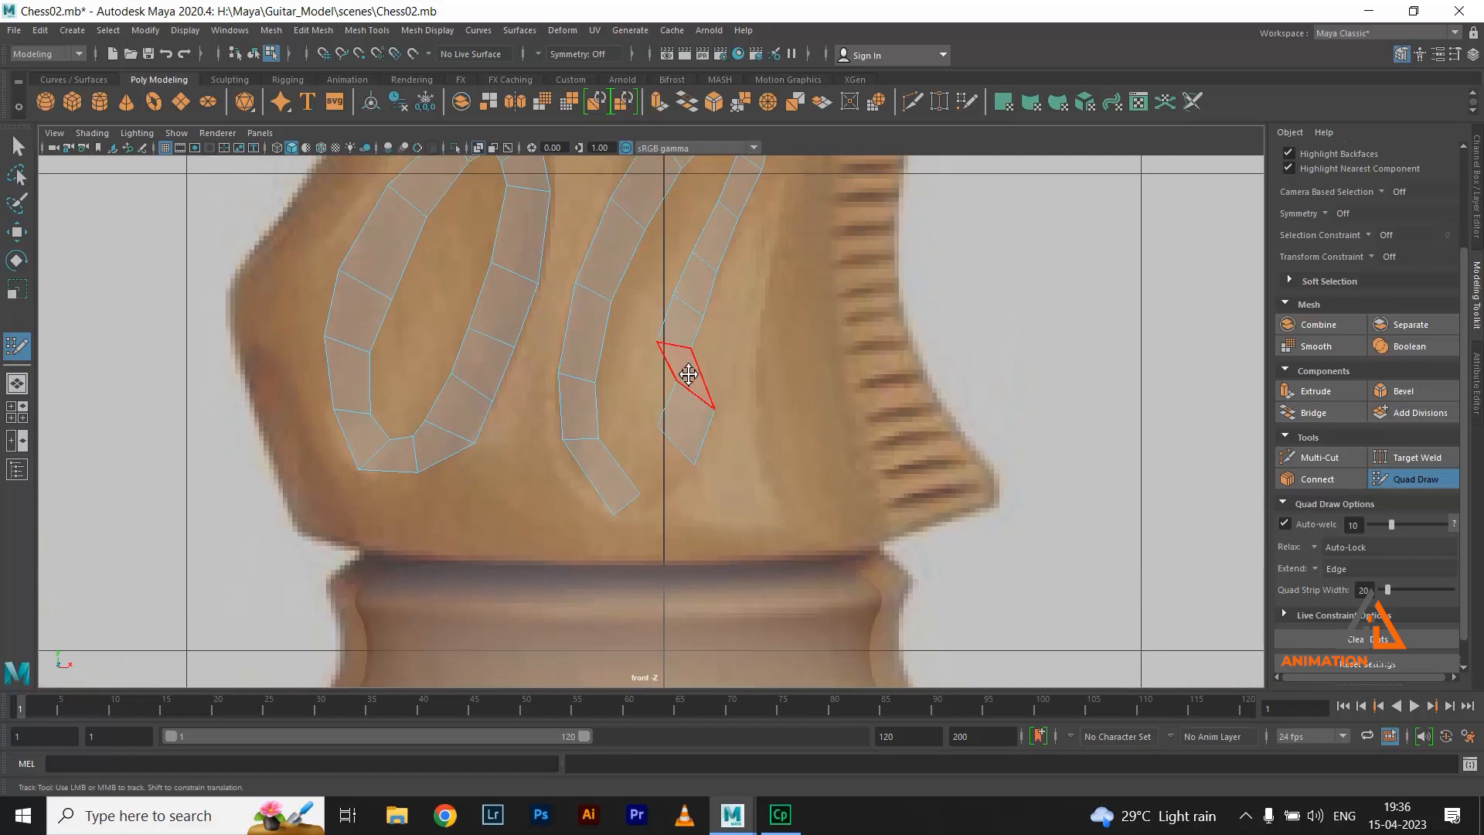
pyautogui.moveTo(714, 409)
pyautogui.mouseDown()
pyautogui.moveTo(664, 393)
pyautogui.moveTo(679, 346)
pyautogui.mouseUp()
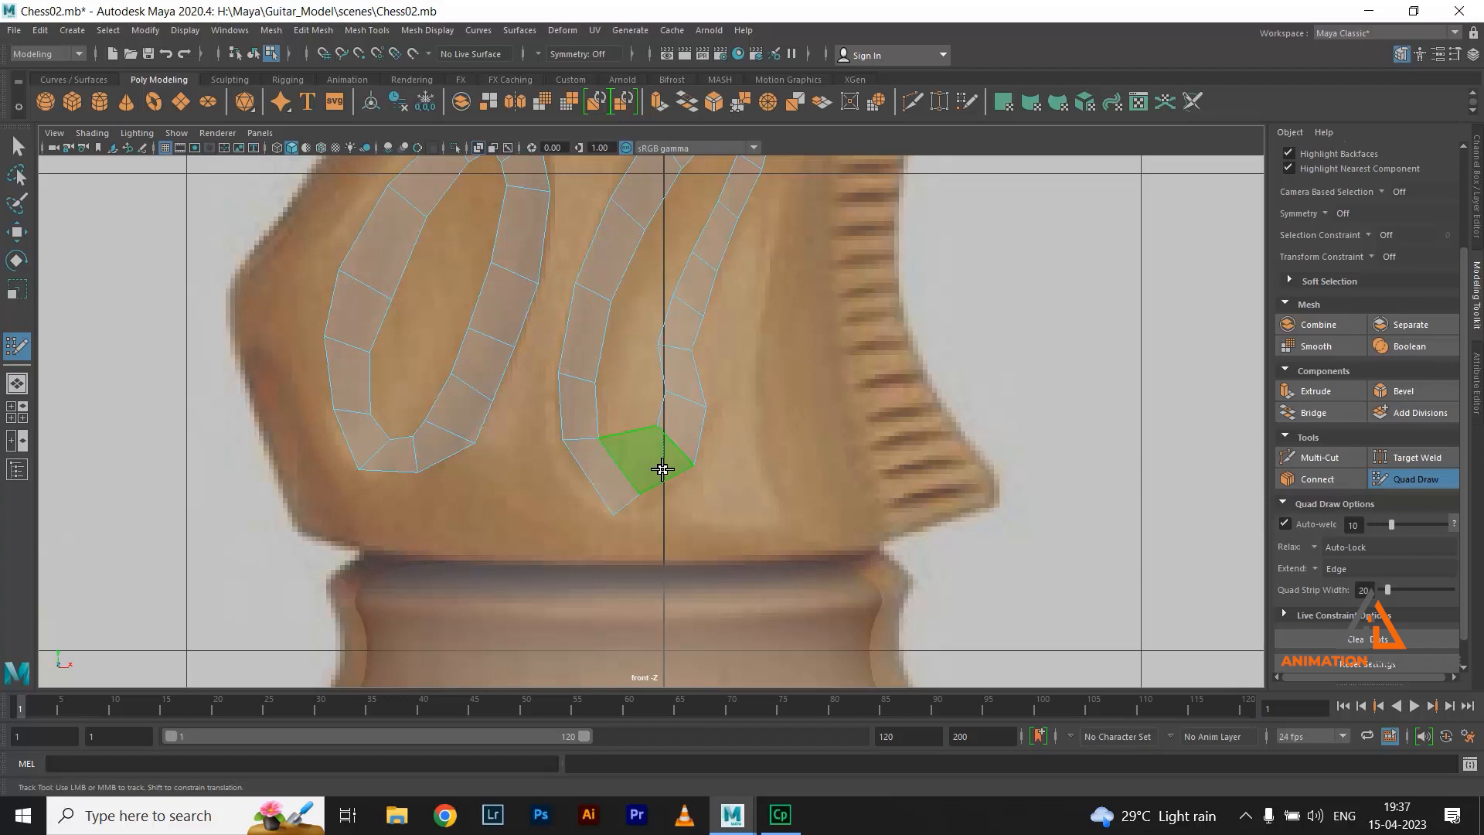
# Close the bottom of the long groove's ring with a quad and smooth the neighbouring lower vertices
pyautogui.keyDown('shift'); pyautogui.click(663, 469); pyautogui.keyUp('shift')
pyautogui.moveTo(639, 499)
pyautogui.keyDown('shift'); pyautogui.mouseDown()
pyautogui.moveTo(680, 484)
pyautogui.moveTo(663, 438)
pyautogui.mouseUp(); pyautogui.keyUp('shift')
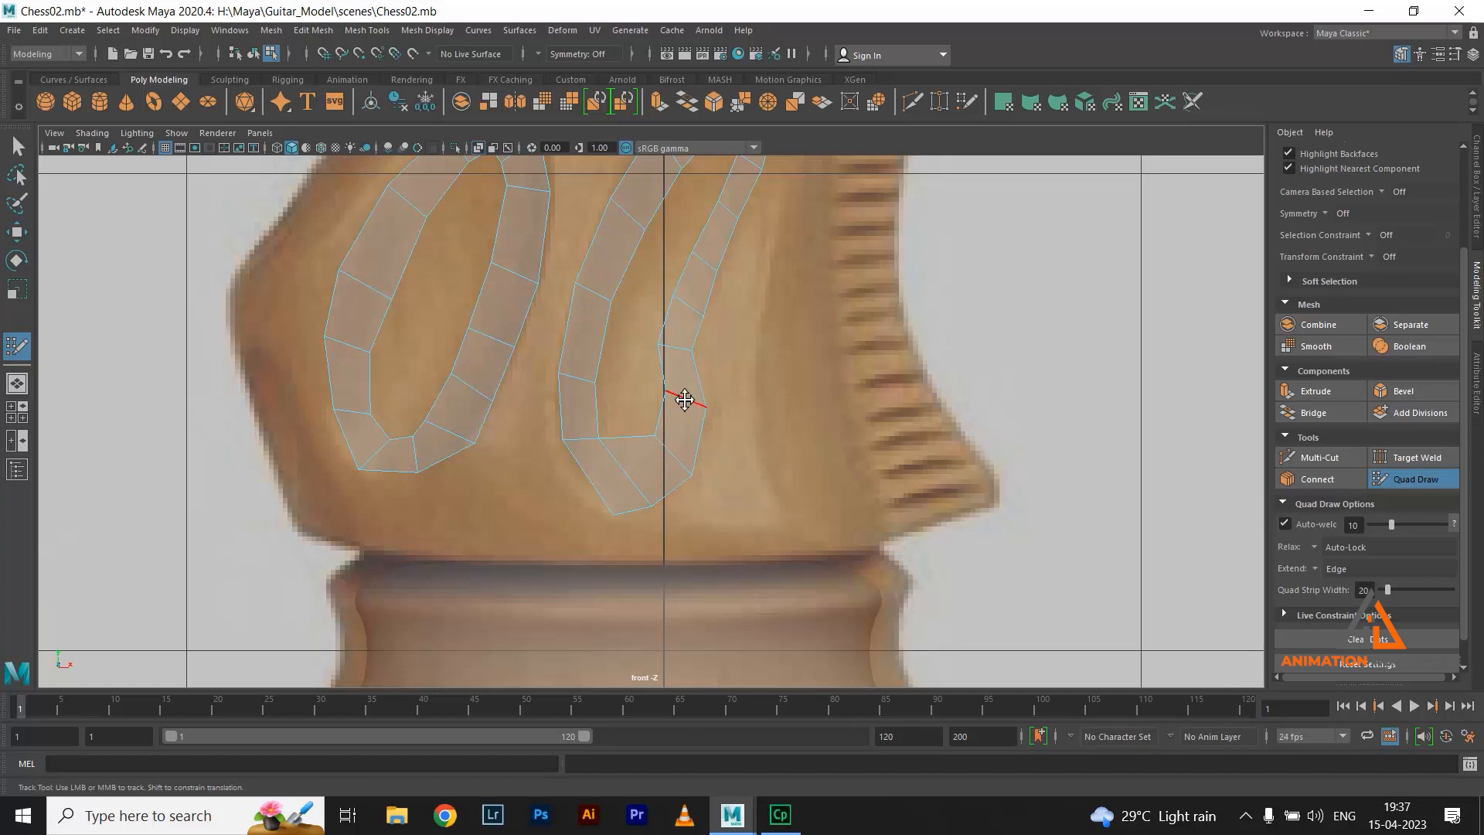
pyautogui.moveTo(678, 346); pyautogui.dragTo(680, 346)
# Bridge the two groove rings with three quads between their facing sides, redoing the misplaced face, and even out the bridge's vertices
pyautogui.scroll(-5, 679, 346)
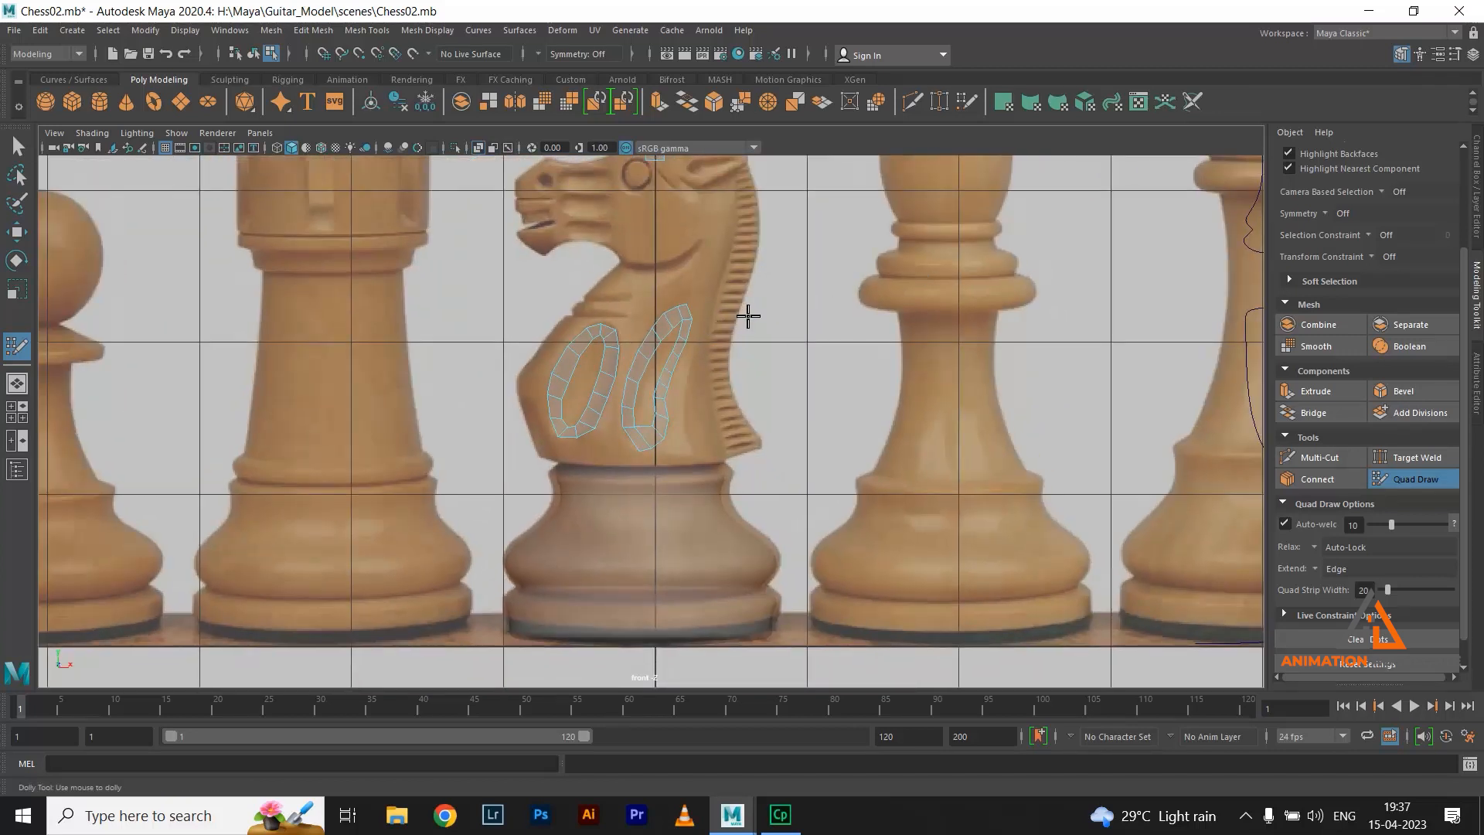
pyautogui.scroll(5, 703, 363)
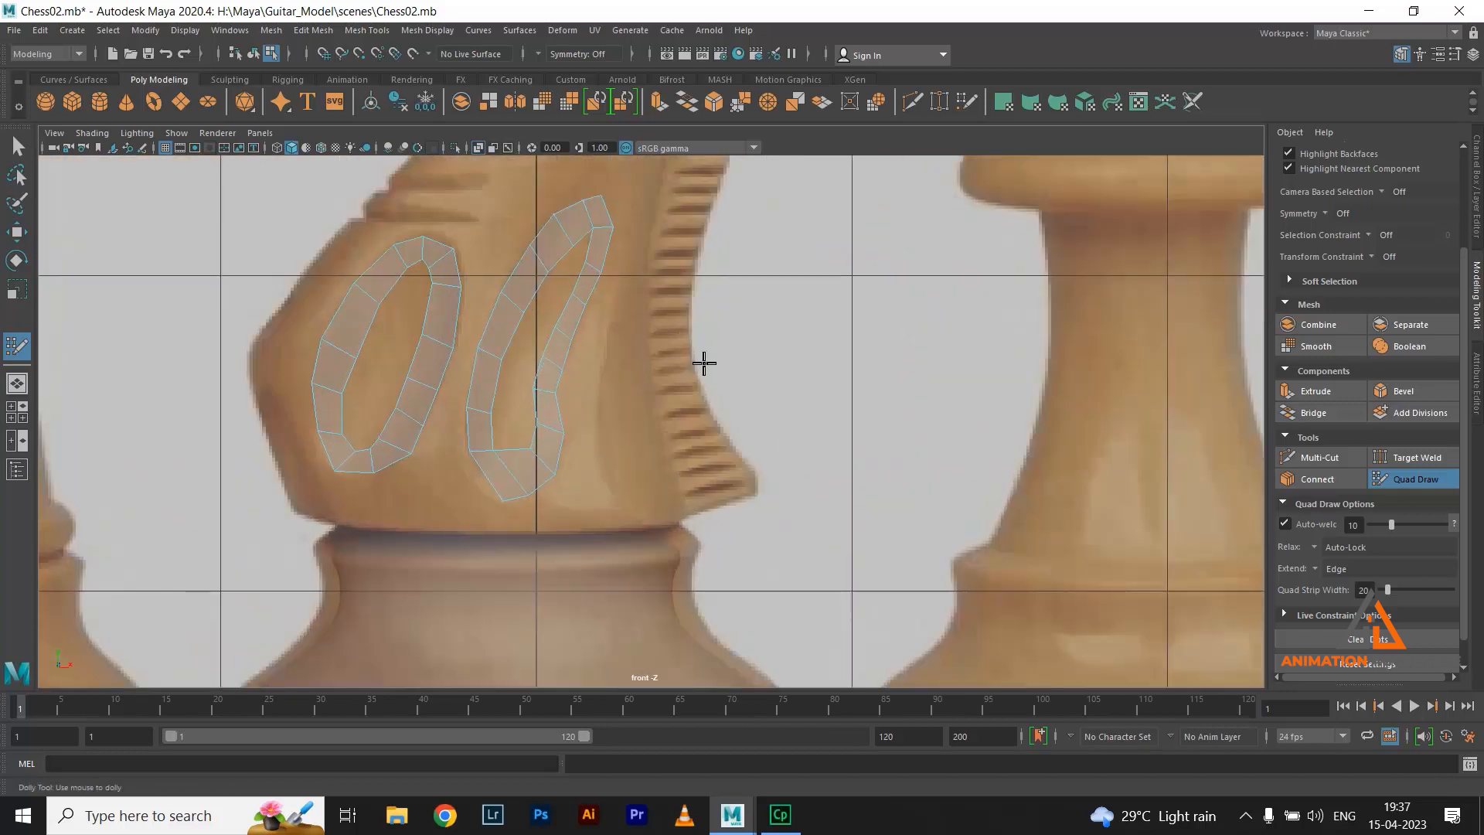
pyautogui.keyDown('alt'); pyautogui.moveTo(429, 283); pyautogui.dragTo(681, 451, button='right'); pyautogui.keyUp('alt')
pyautogui.keyDown('alt'); pyautogui.moveTo(498, 338); pyautogui.dragTo(747, 380, button='middle'); pyautogui.keyUp('alt')
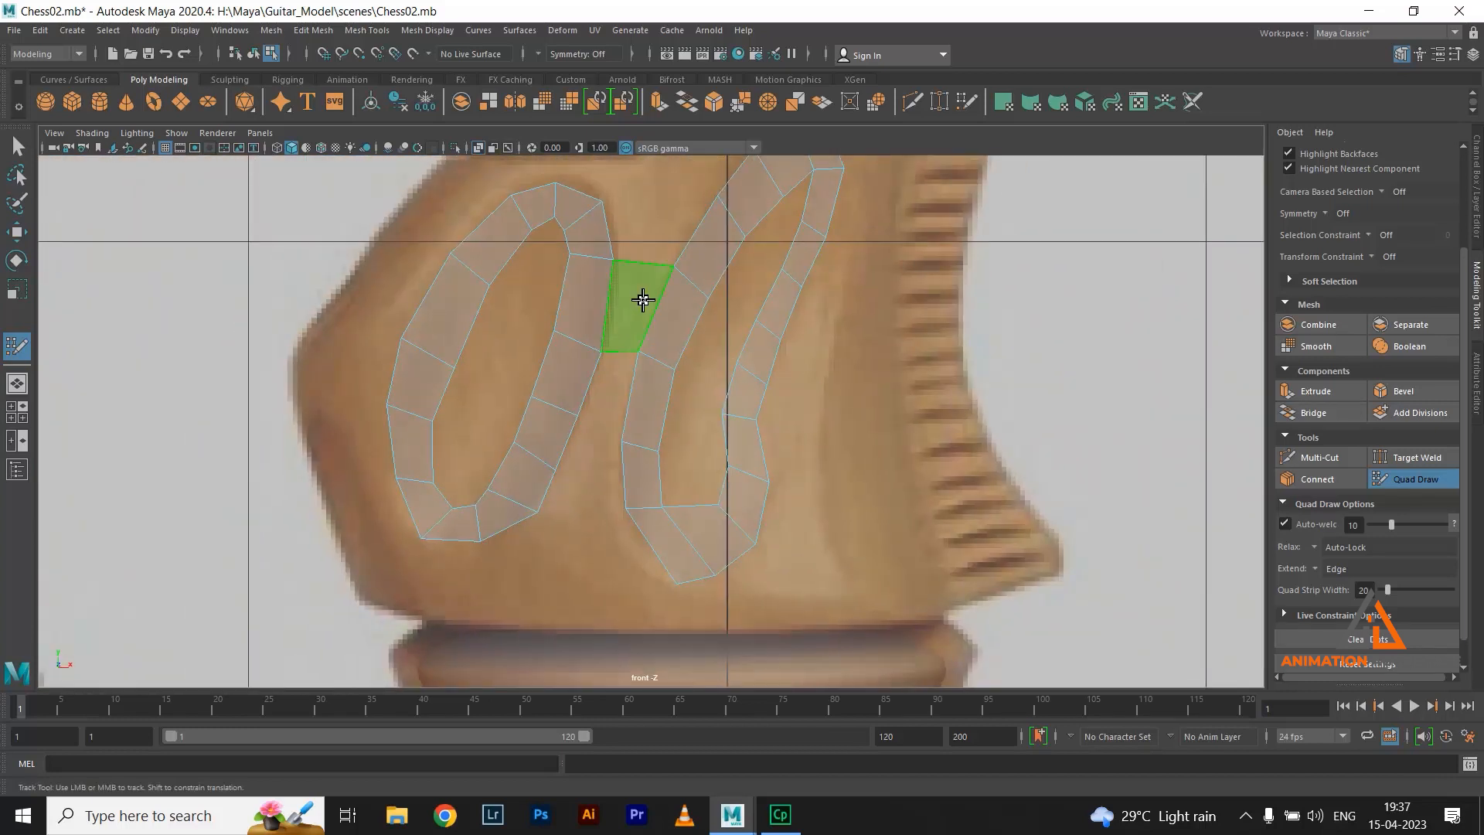
pyautogui.keyDown('shift'); pyautogui.click(642, 299); pyautogui.keyUp('shift')
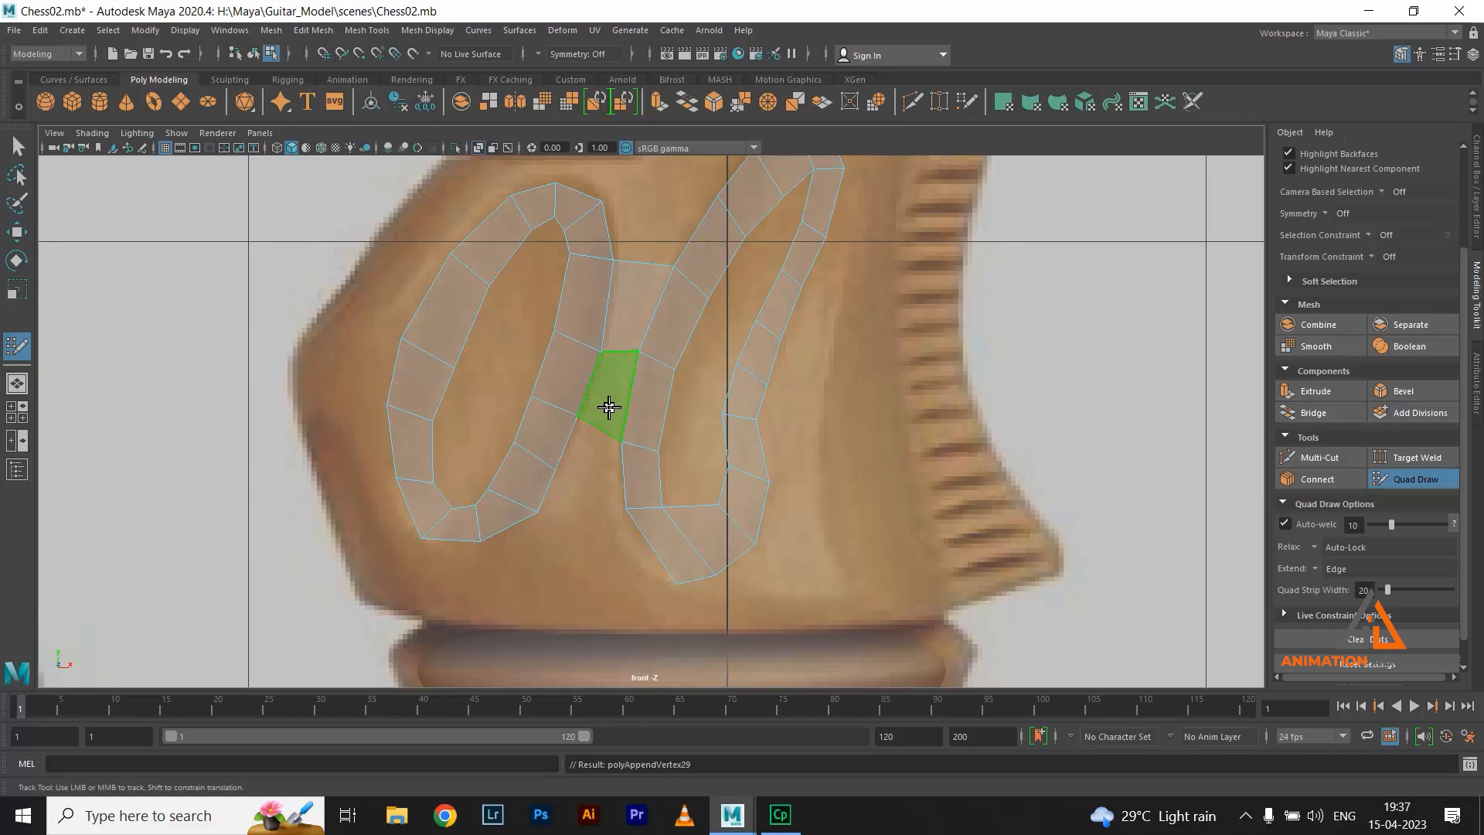
pyautogui.keyDown('shift'); pyautogui.click(610, 407); pyautogui.keyUp('shift')
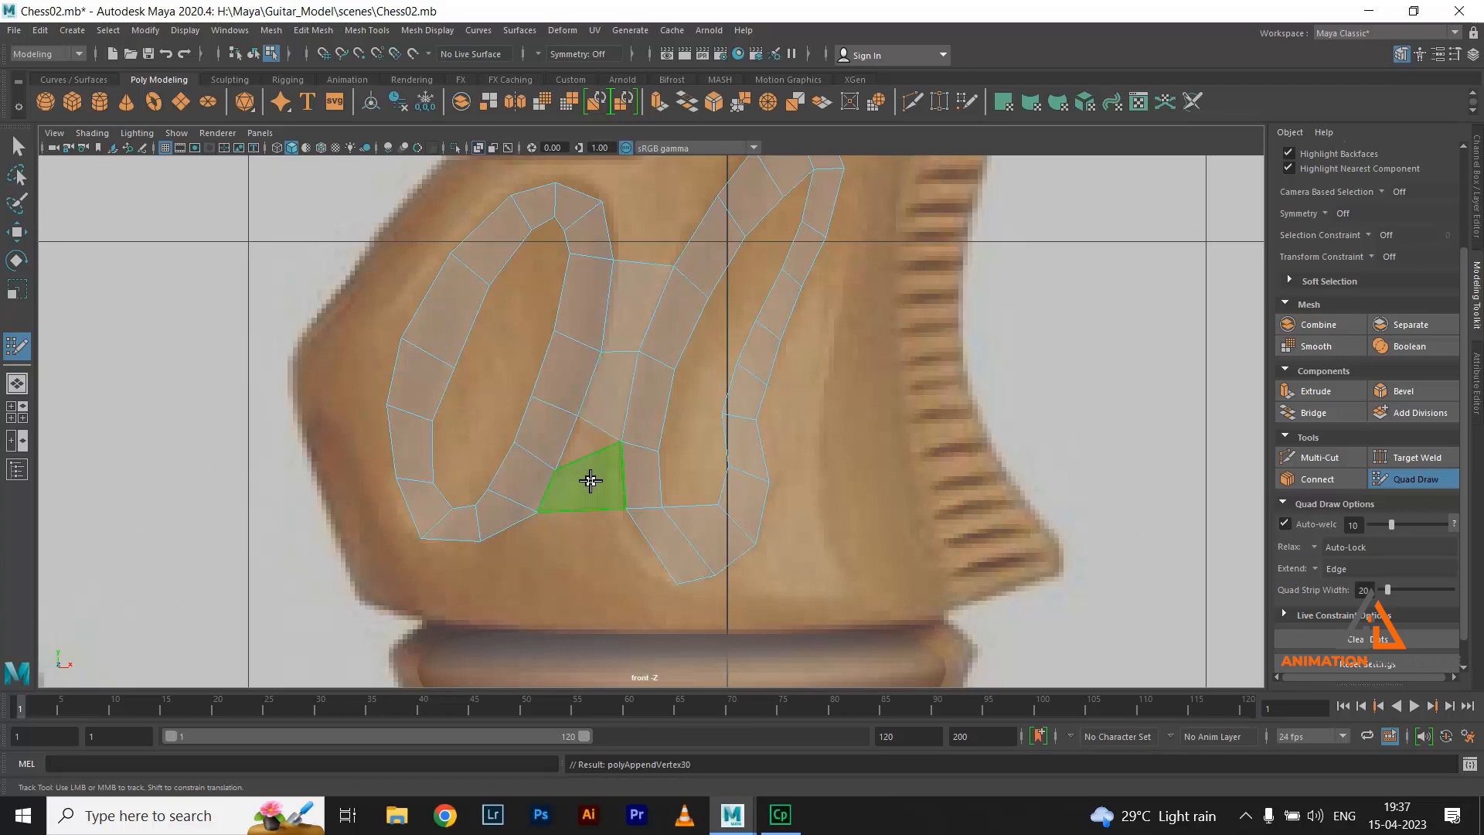
pyautogui.keyDown('shift'); pyautogui.click(590, 480); pyautogui.keyUp('shift')
pyautogui.hotkey('ctrl', 'z')
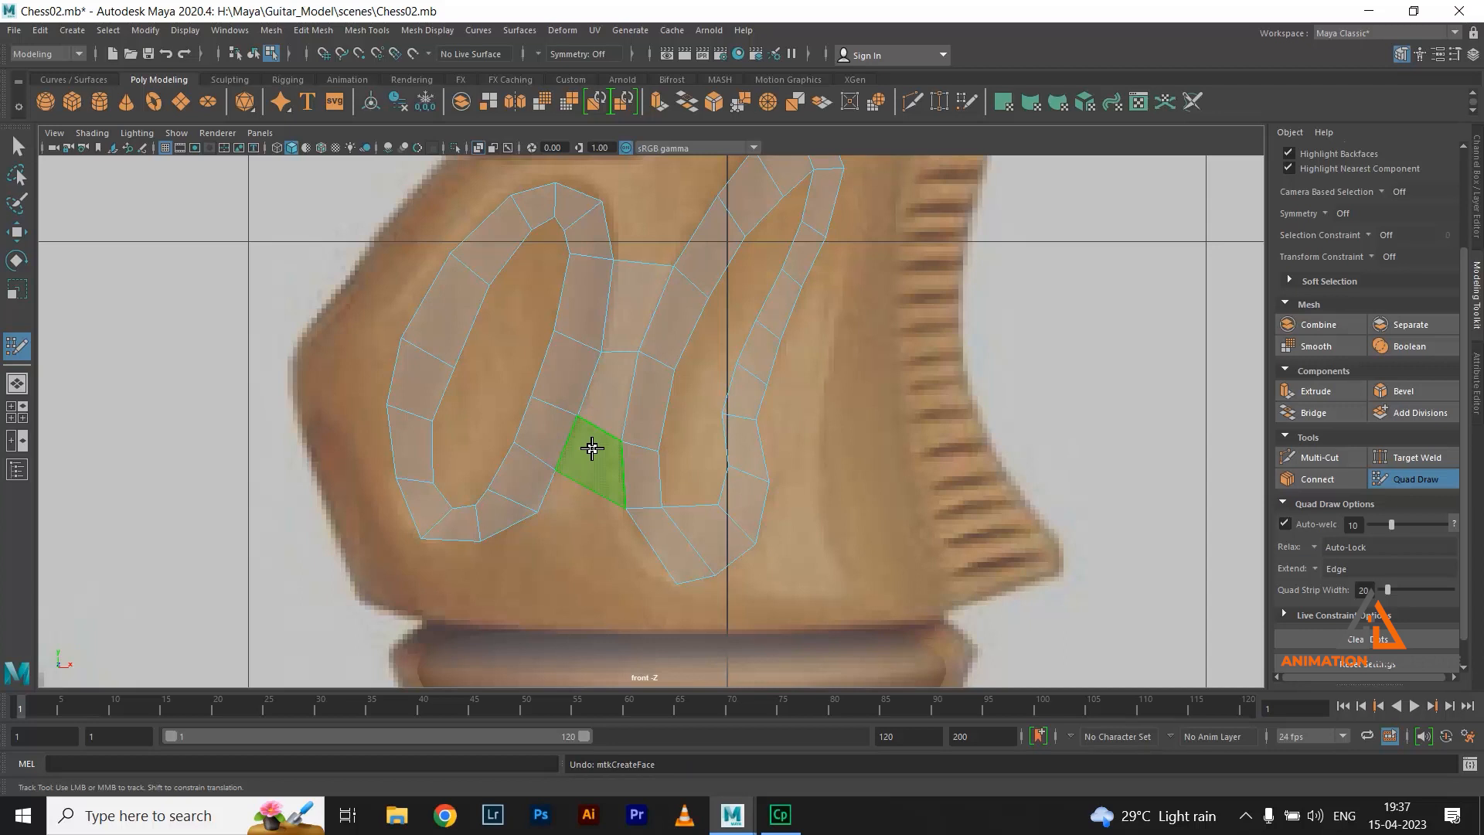
pyautogui.keyDown('shift'); pyautogui.click(591, 449); pyautogui.keyUp('shift')
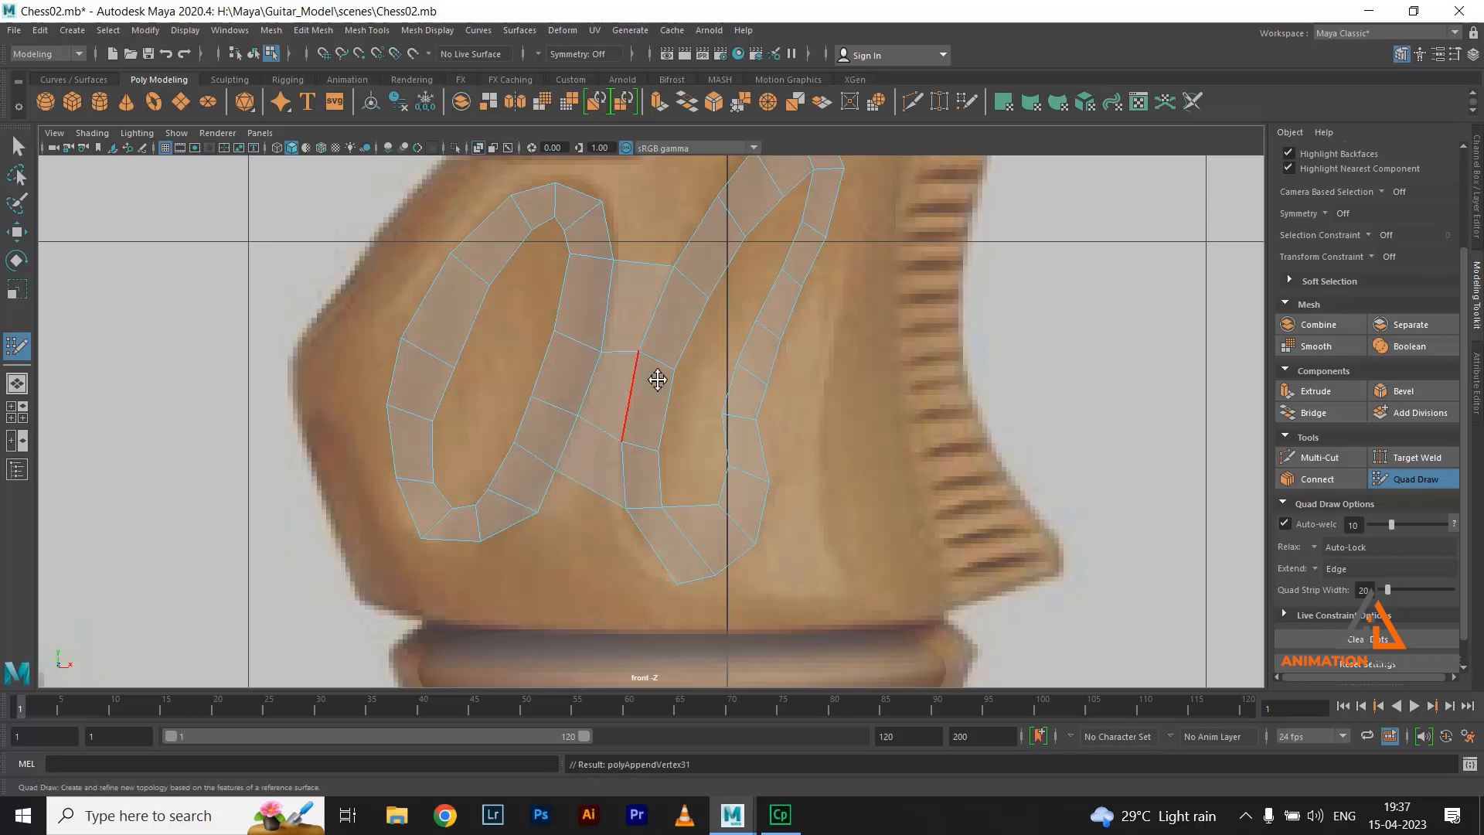
pyautogui.moveTo(634, 354); pyautogui.dragTo(632, 371)
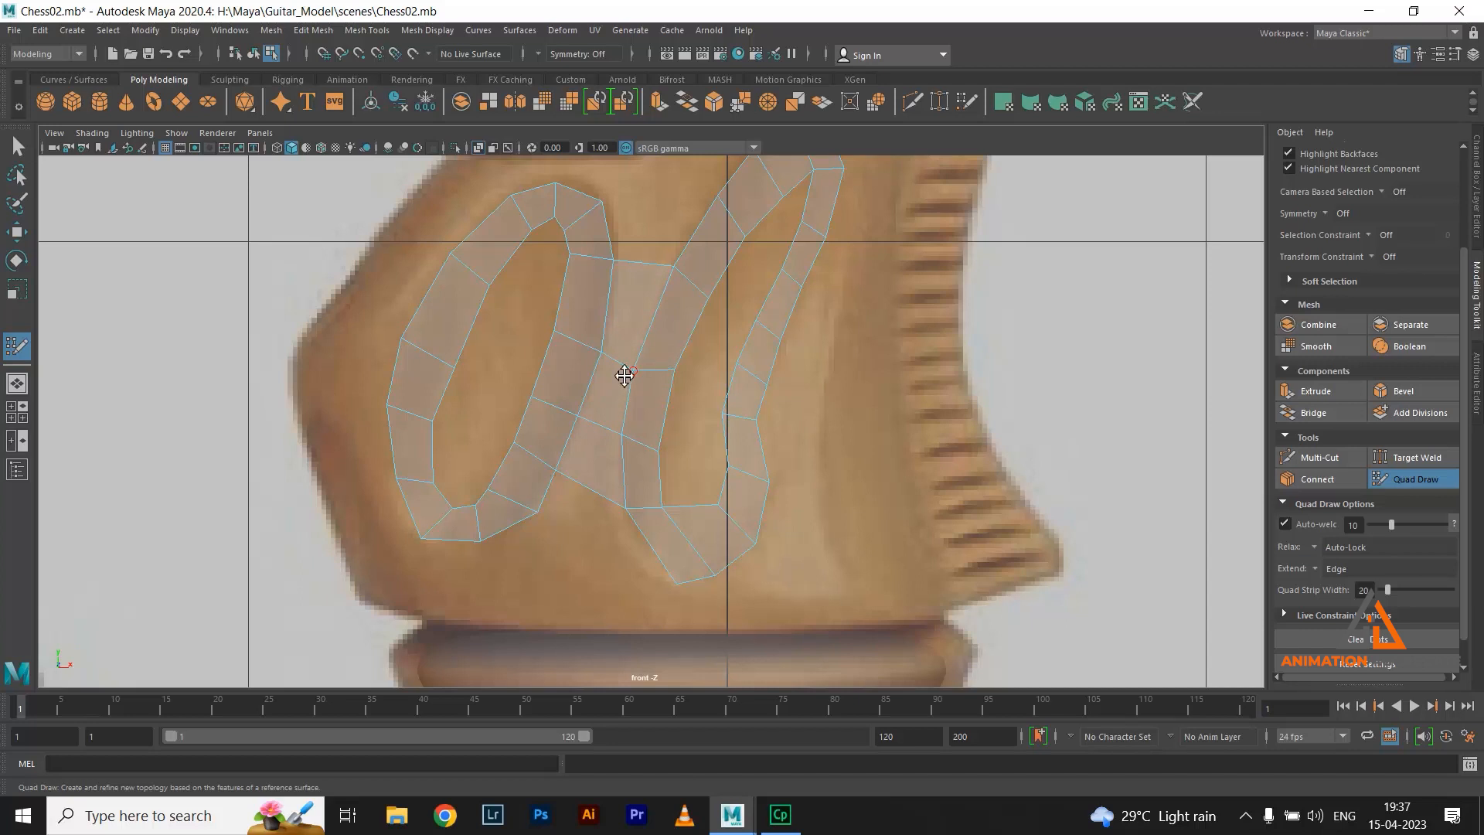
pyautogui.moveTo(624, 375)
pyautogui.keyDown('shift'); pyautogui.mouseDown()
pyautogui.moveTo(619, 430)
pyautogui.moveTo(580, 372)
pyautogui.moveTo(629, 358)
pyautogui.moveTo(603, 322)
pyautogui.moveTo(666, 283)
pyautogui.mouseUp(); pyautogui.keyUp('shift')
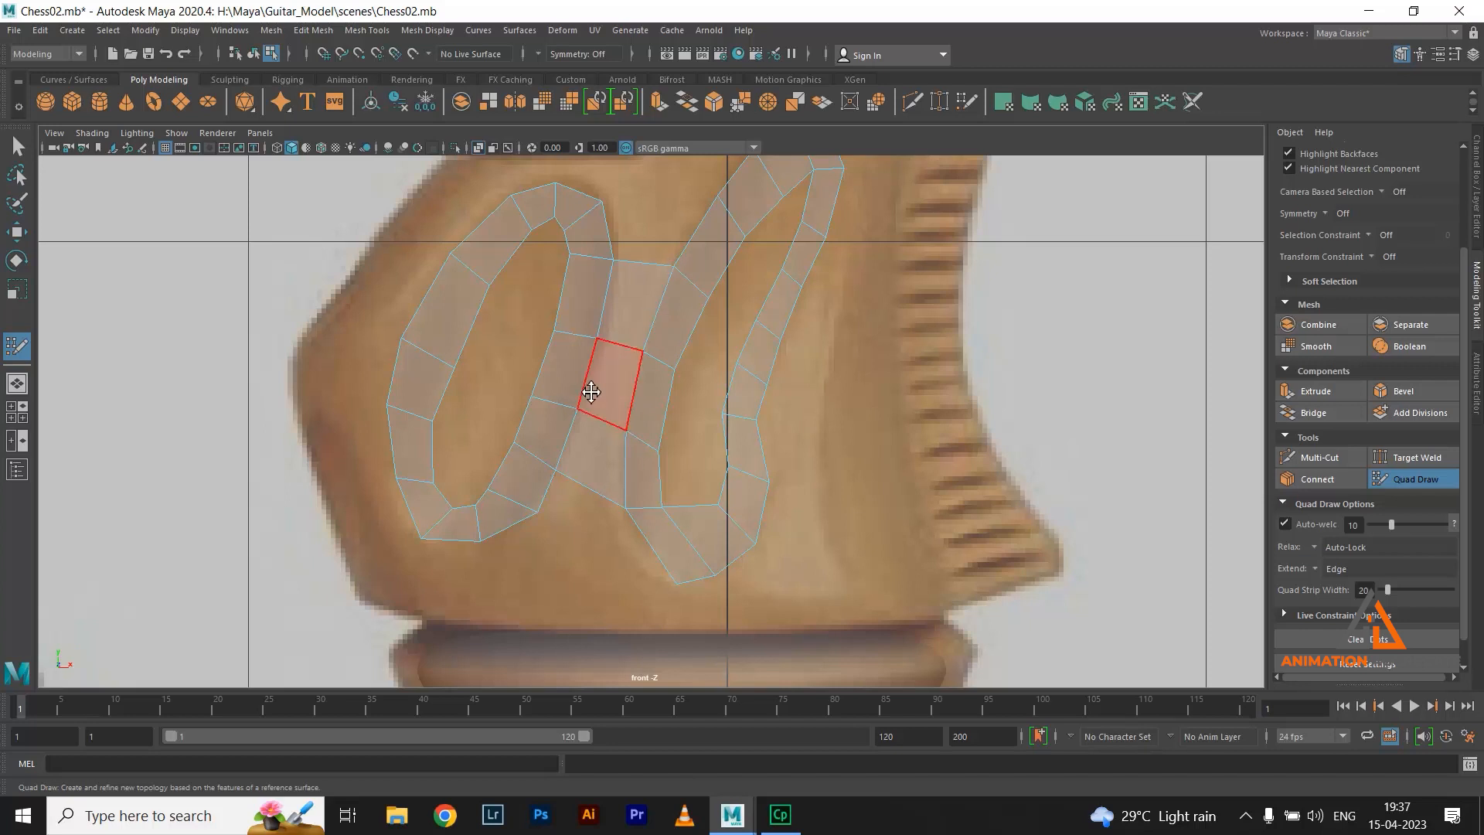
# Start a new strip with a quad at the body's lower rear, beside the bottom of the mane
pyautogui.keyDown('alt'); pyautogui.moveTo(829, 322); pyautogui.dragTo(831, 390, button='middle'); pyautogui.keyUp('alt')
pyautogui.moveTo(905, 425)
pyautogui.keyDown('alt'); pyautogui.mouseDown(button='right')
pyautogui.moveTo(882, 398)
pyautogui.moveTo(910, 442)
pyautogui.mouseUp(button='right'); pyautogui.keyUp('alt')
pyautogui.keyDown('alt'); pyautogui.moveTo(818, 272); pyautogui.dragTo(712, 188, button='middle'); pyautogui.keyUp('alt')
pyautogui.keyDown('alt'); pyautogui.moveTo(900, 434); pyautogui.dragTo(812, 399, button='right'); pyautogui.keyUp('alt')
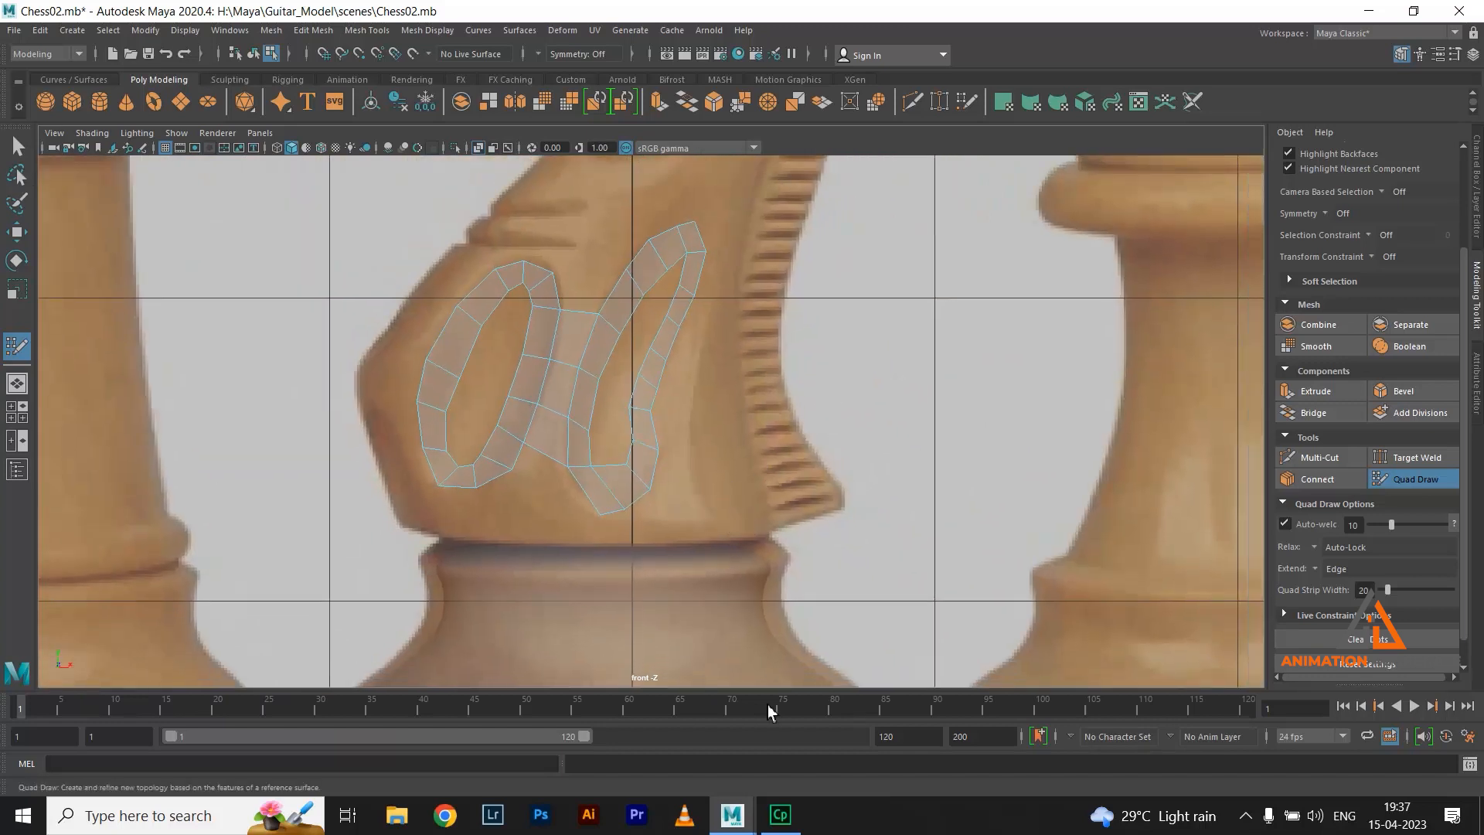
pyautogui.click(768, 535)
pyautogui.click(751, 452)
pyautogui.click(695, 456)
pyautogui.keyDown('shift'); pyautogui.click(731, 504); pyautogui.keyUp('shift')
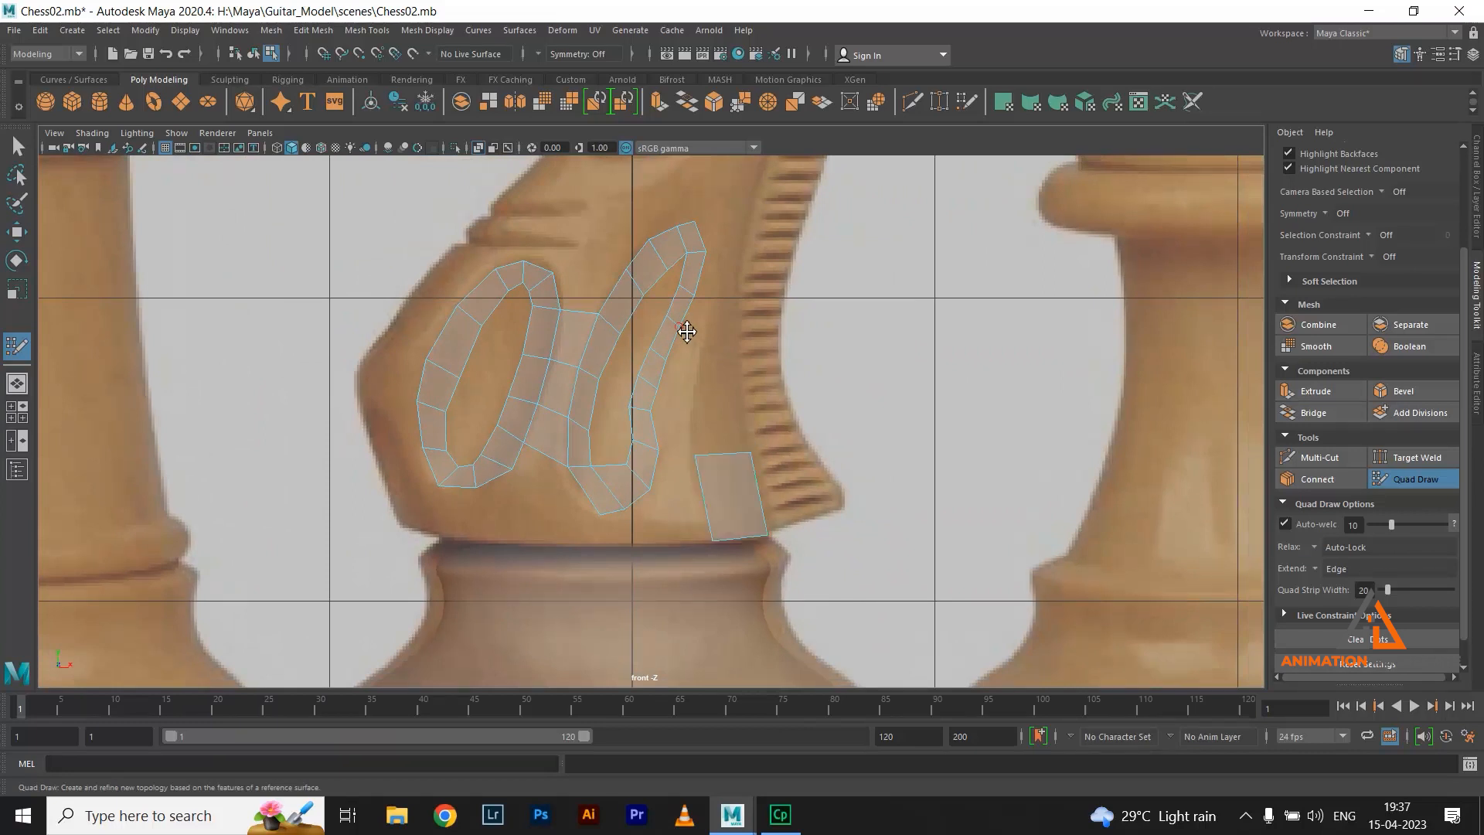
# Extend the strip beside the mane upward with two more quads, redoing the misplaced dots
pyautogui.click(736, 356)
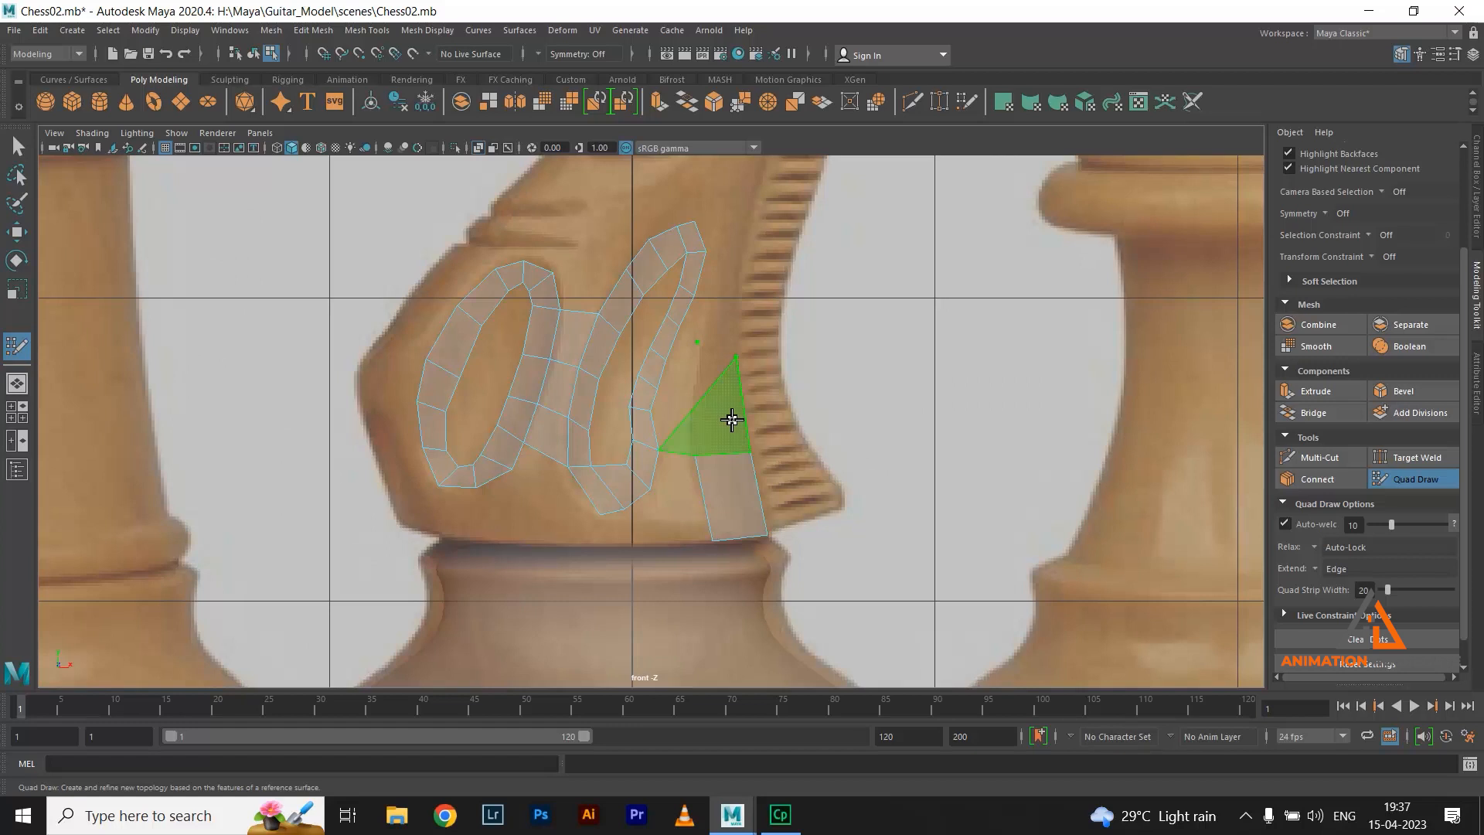
pyautogui.hotkey('ctrl', 'z')
pyautogui.click(696, 410)
pyautogui.click(744, 405)
pyautogui.keyDown('shift'); pyautogui.click(725, 437); pyautogui.keyUp('shift')
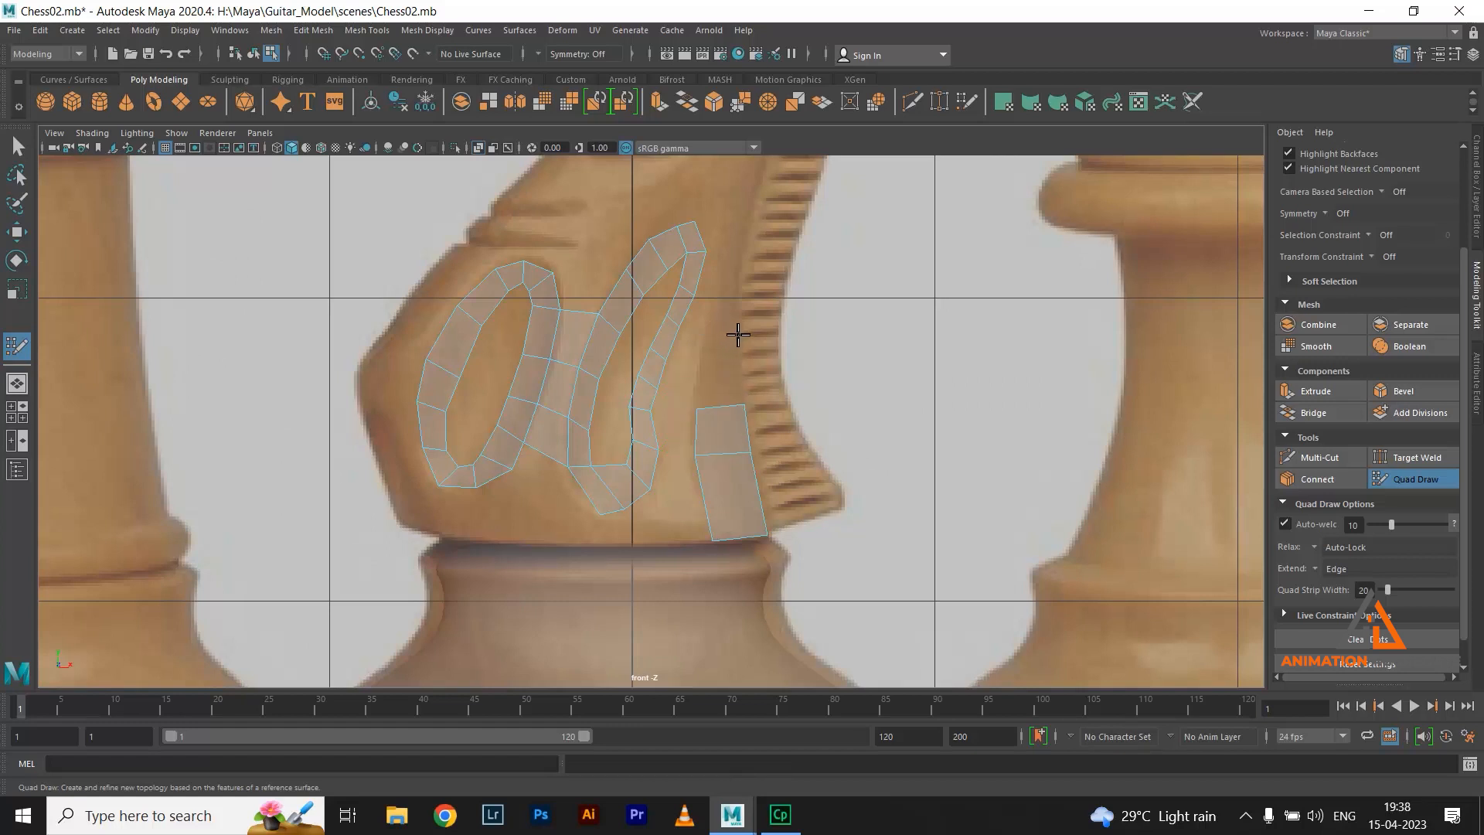
pyautogui.keyDown('shift'); pyautogui.click(722, 355); pyautogui.keyUp('shift')
# Switch the viewport to full-screen view and add another quad on top of the strip beside the mane
pyautogui.keyDown('alt'); pyautogui.moveTo(732, 274); pyautogui.dragTo(669, 438, button='middle'); pyautogui.keyUp('alt')
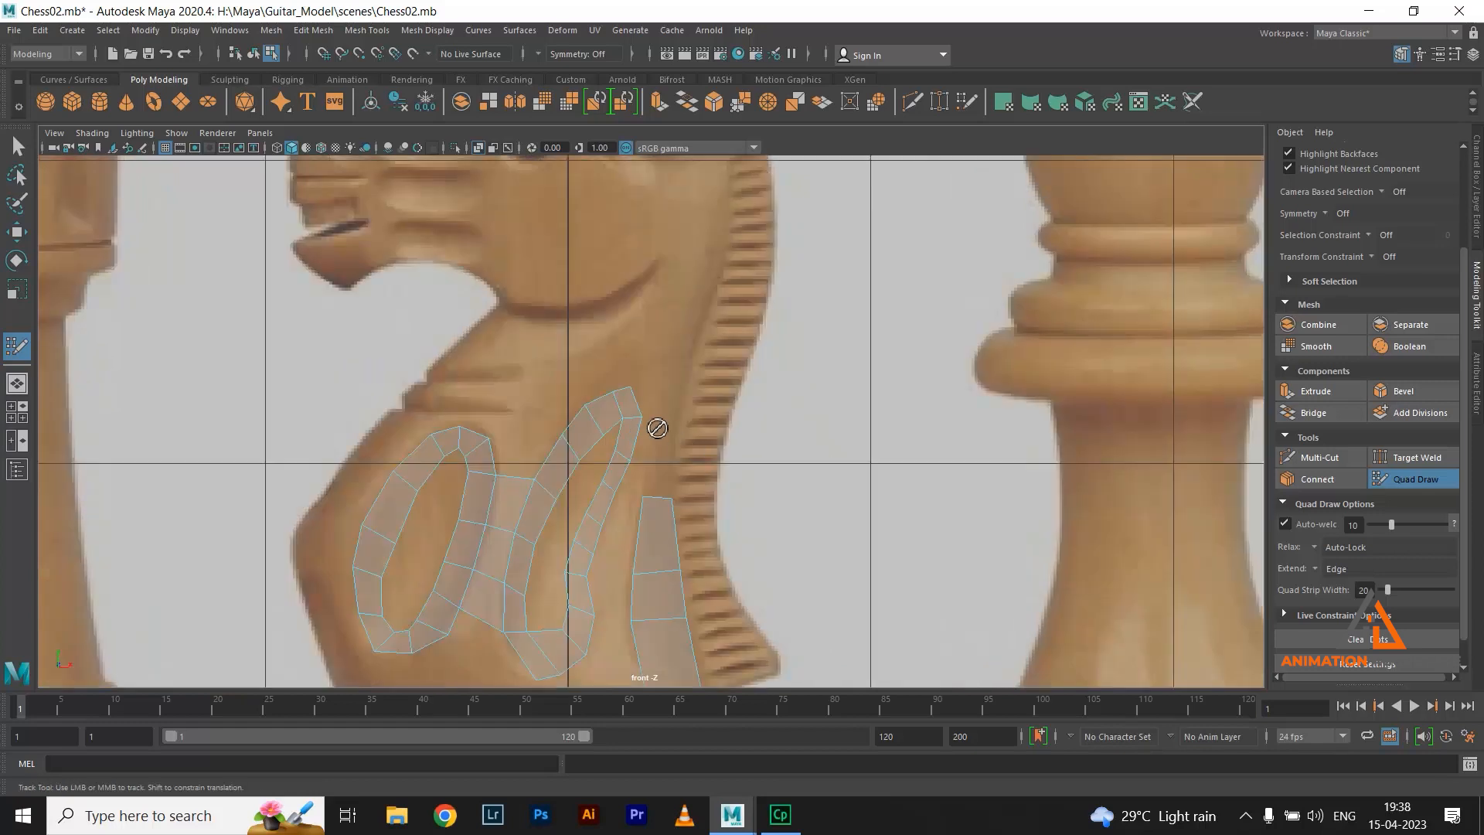
pyautogui.scroll(-2, 657, 427)
pyautogui.hotkey('ctrl', 'space')
pyautogui.scroll(4, 893, 519)
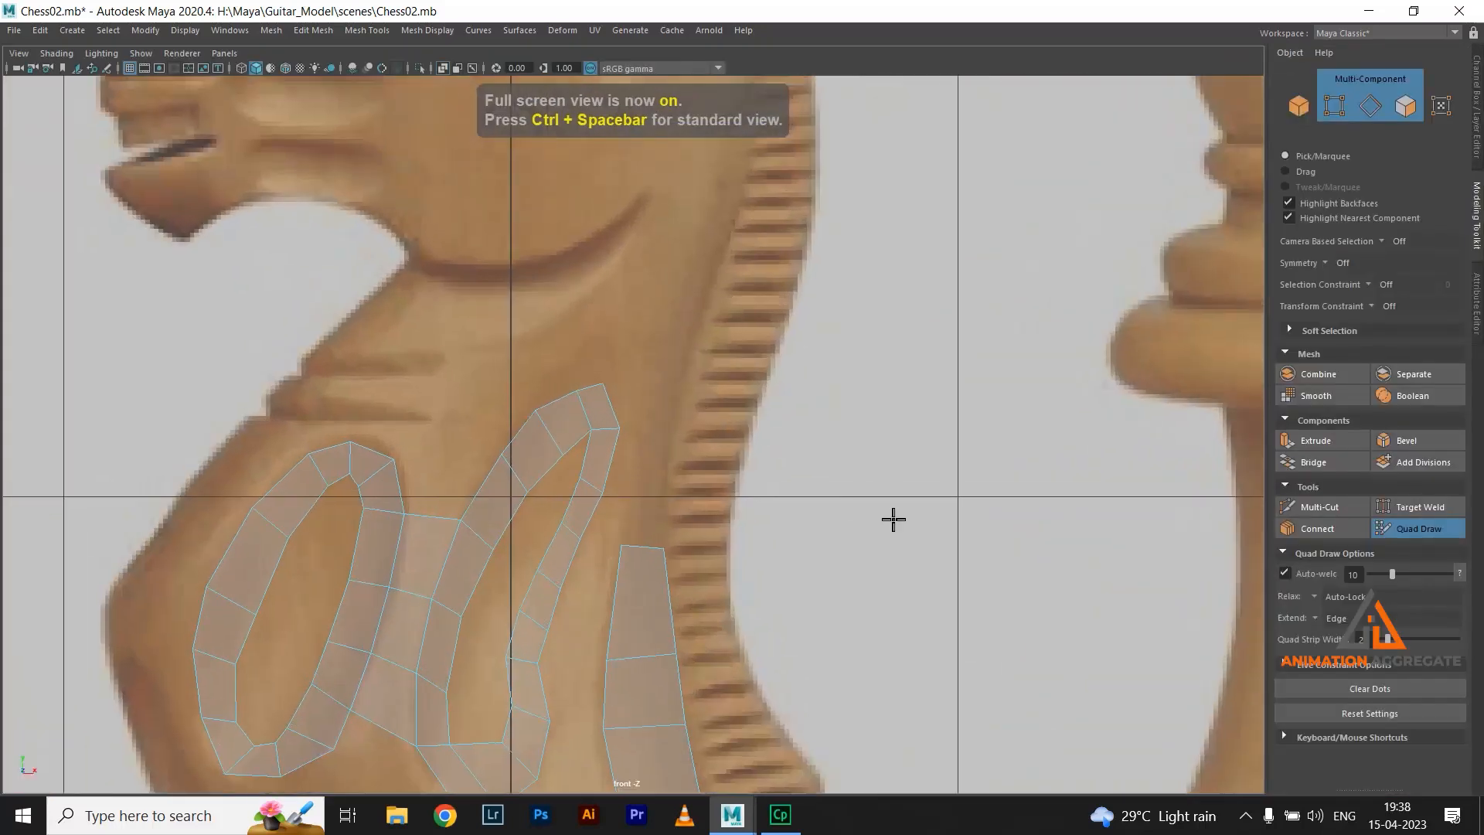
pyautogui.scroll(2, 638, 467)
pyautogui.click(672, 474)
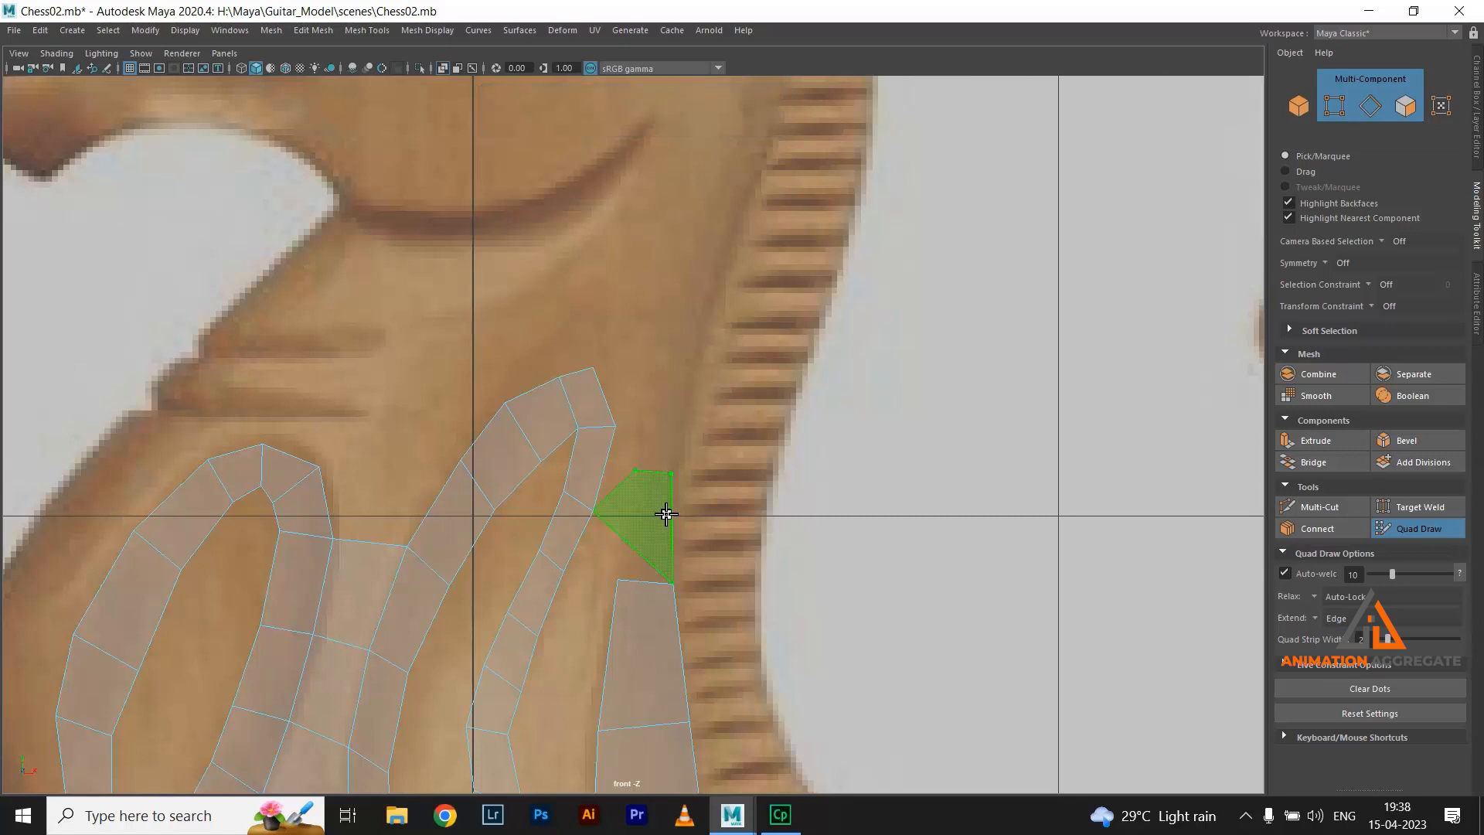
pyautogui.keyDown('shift'); pyautogui.click(666, 541); pyautogui.keyUp('shift')
# Add a shorter, narrow quad on top of the mane-side strip, replacing the two dots placed too high
pyautogui.click(661, 360)
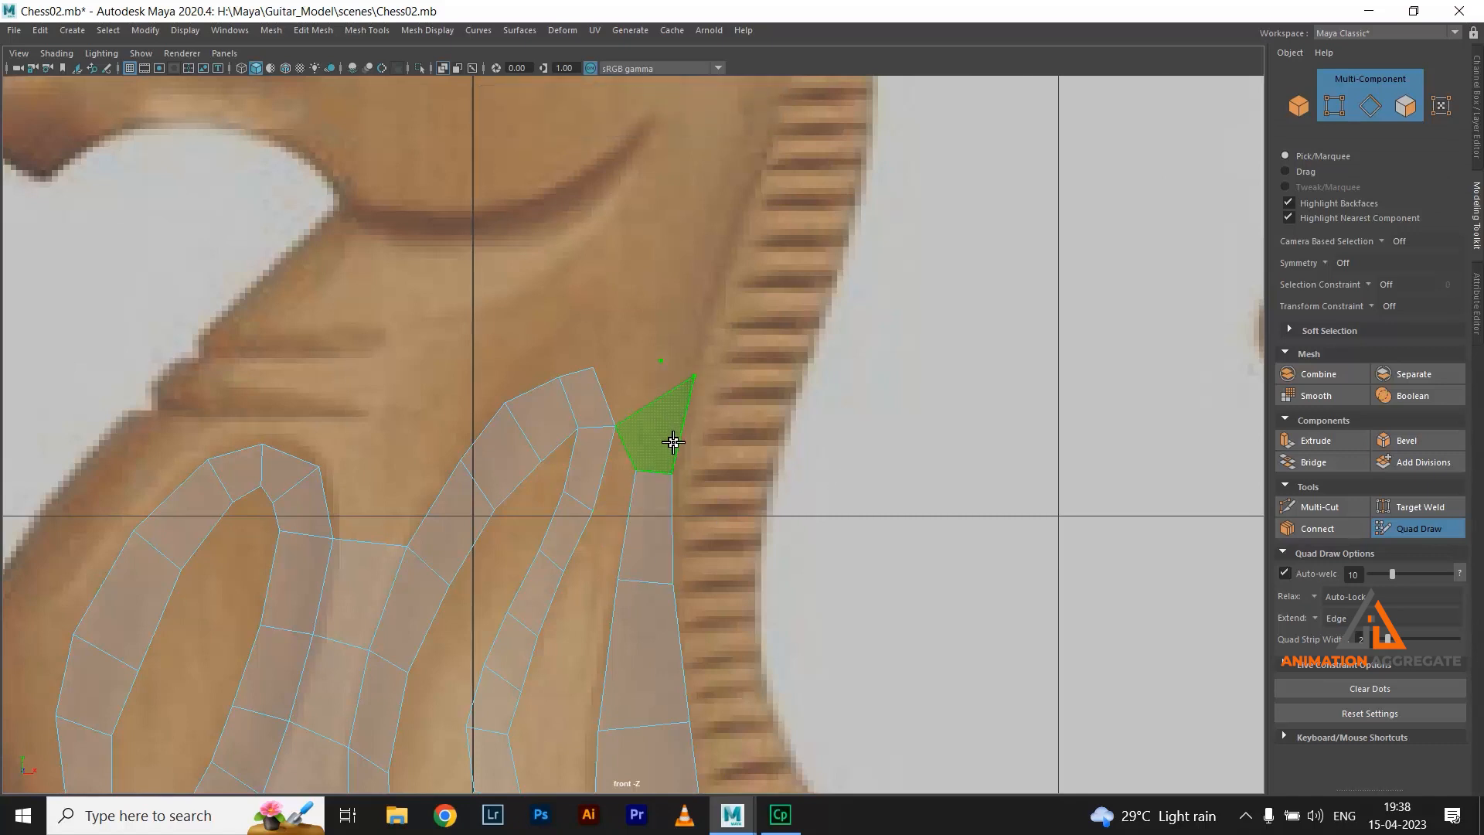
pyautogui.hotkey('ctrl', 'z')
pyautogui.hotkey('ctrl', 'z')
pyautogui.click(653, 418)
pyautogui.click(681, 427)
pyautogui.keyDown('shift'); pyautogui.click(665, 456); pyautogui.keyUp('shift')
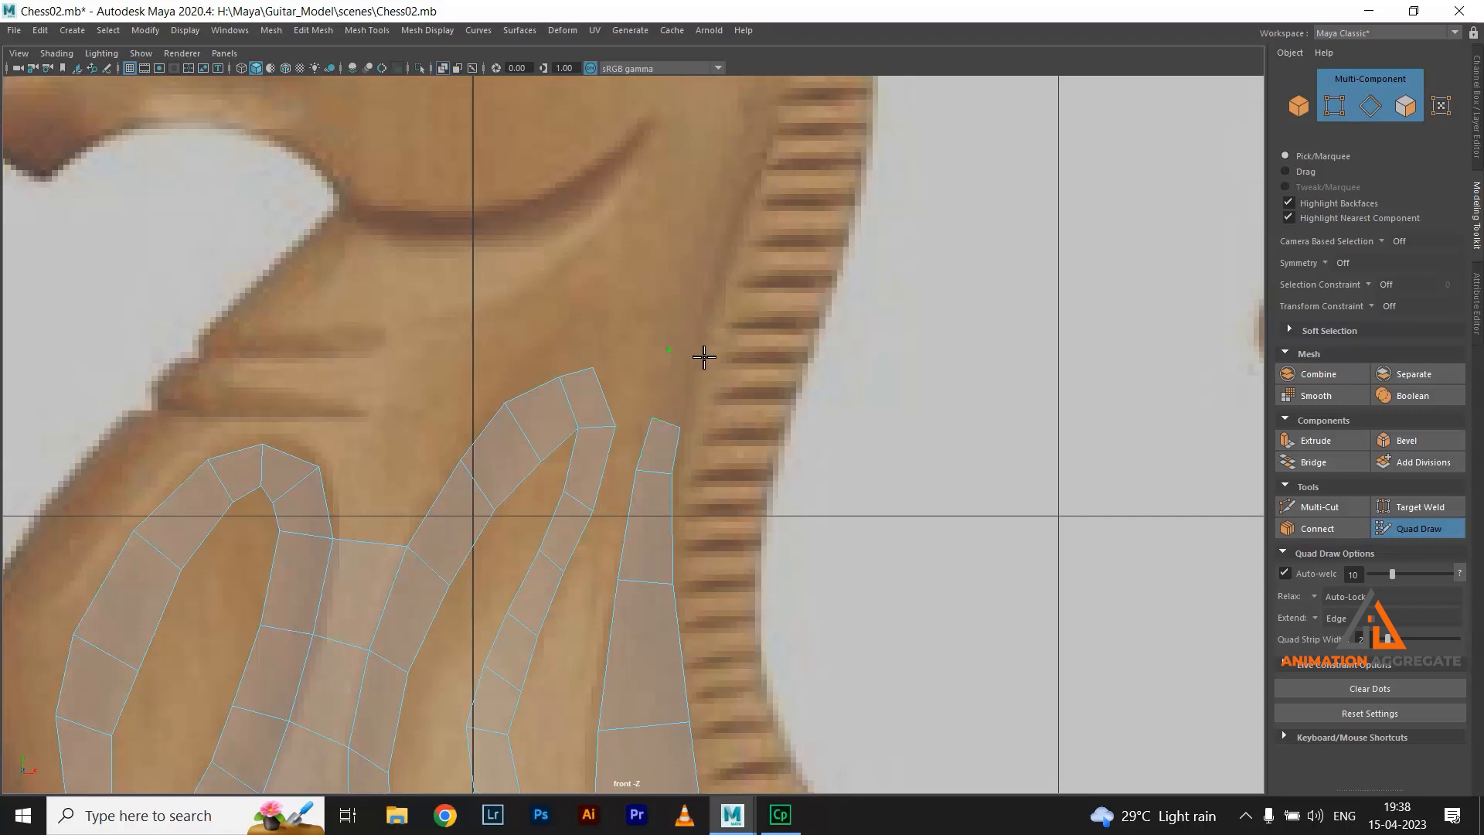
# Continue the strip up the neck along the mane with five quads, ending just below the ear
pyautogui.keyDown('alt'); pyautogui.moveTo(756, 305); pyautogui.dragTo(750, 444, button='middle'); pyautogui.keyUp('alt')
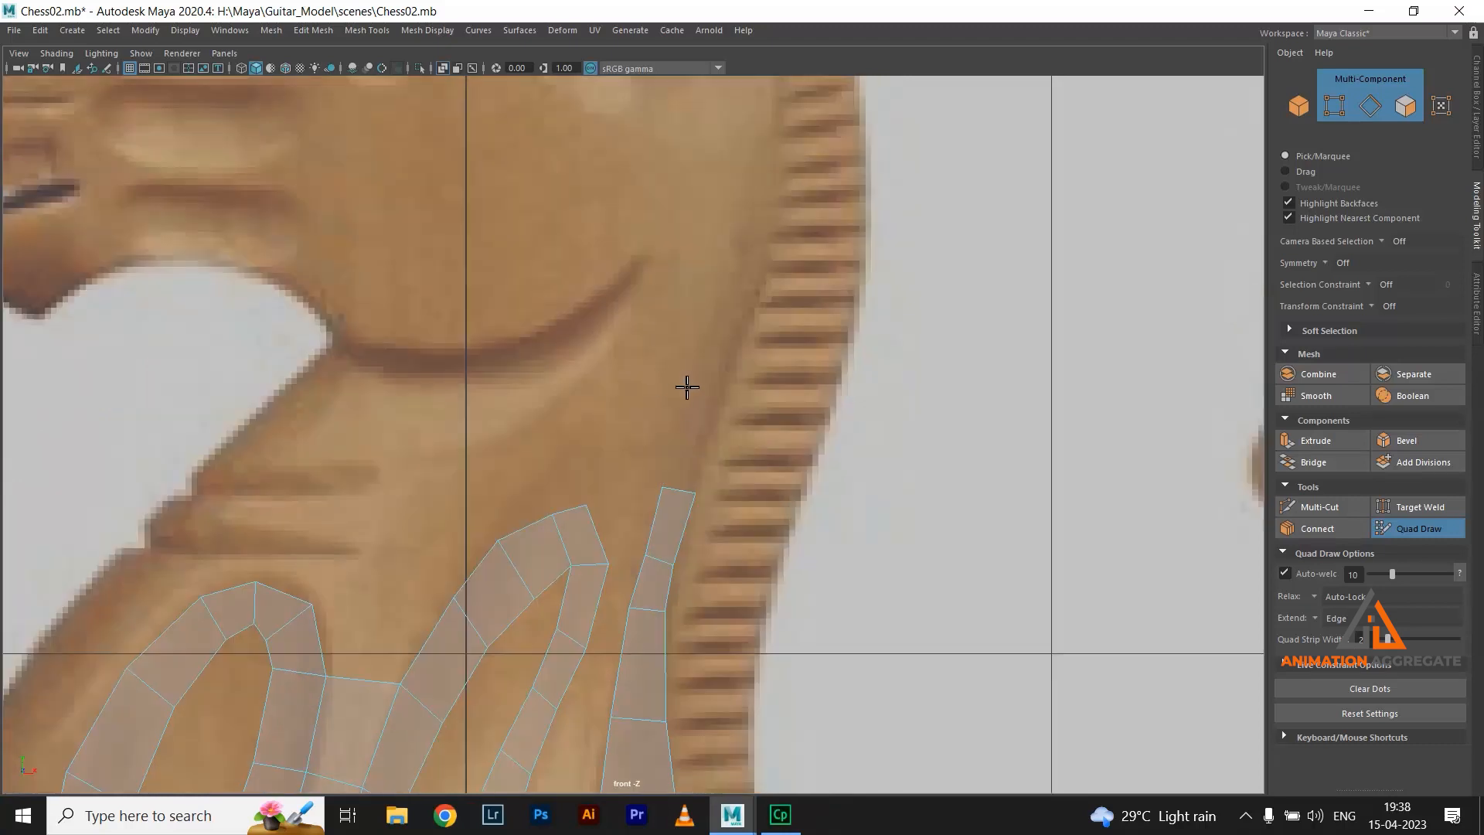
pyautogui.keyDown('shift'); pyautogui.click(695, 441); pyautogui.keyUp('shift')
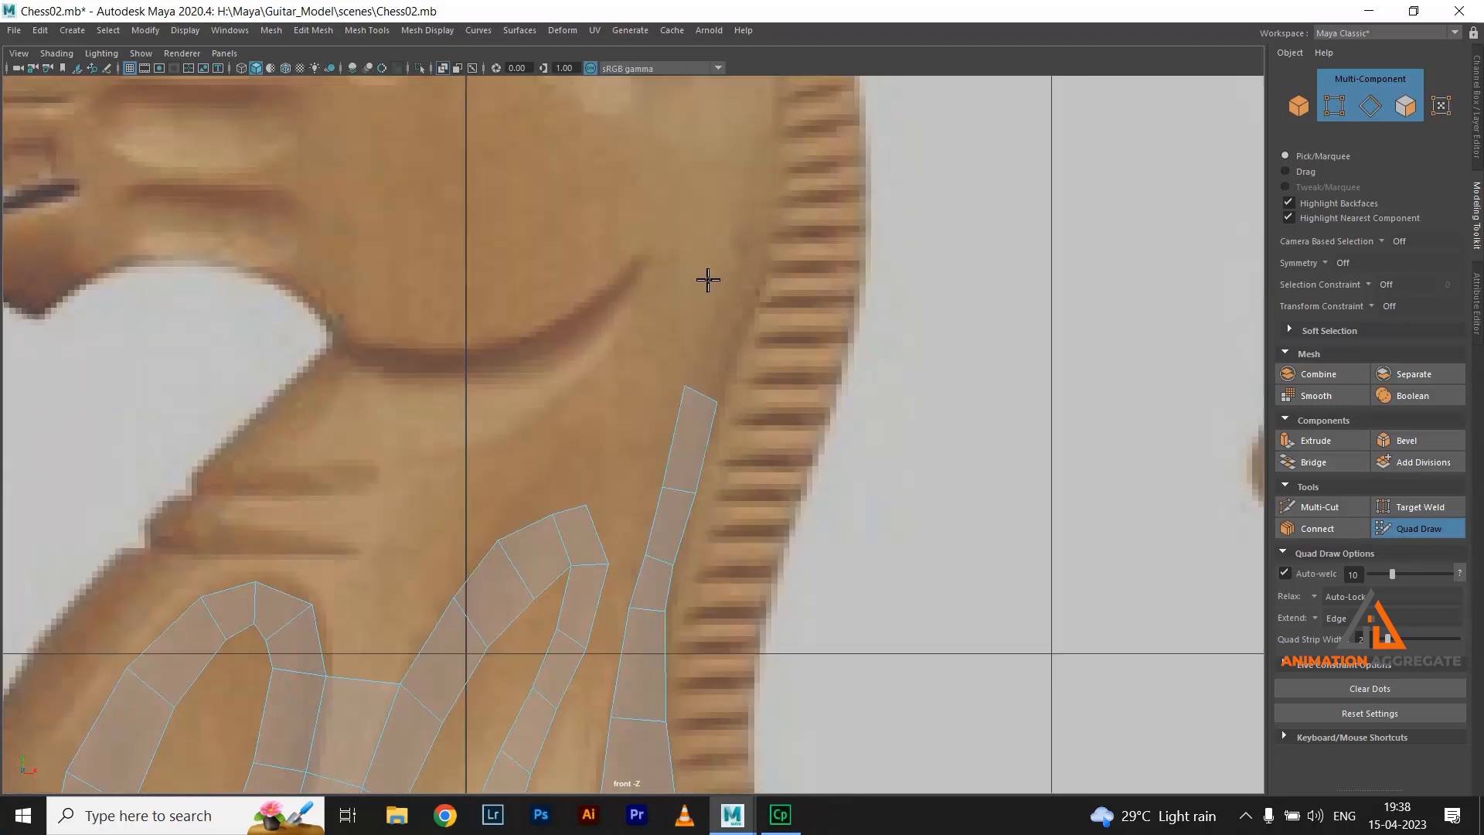
pyautogui.keyDown('shift'); pyautogui.click(752, 302); pyautogui.keyUp('shift')
pyautogui.keyDown('alt'); pyautogui.moveTo(775, 282); pyautogui.dragTo(717, 419, button='middle'); pyautogui.keyUp('alt')
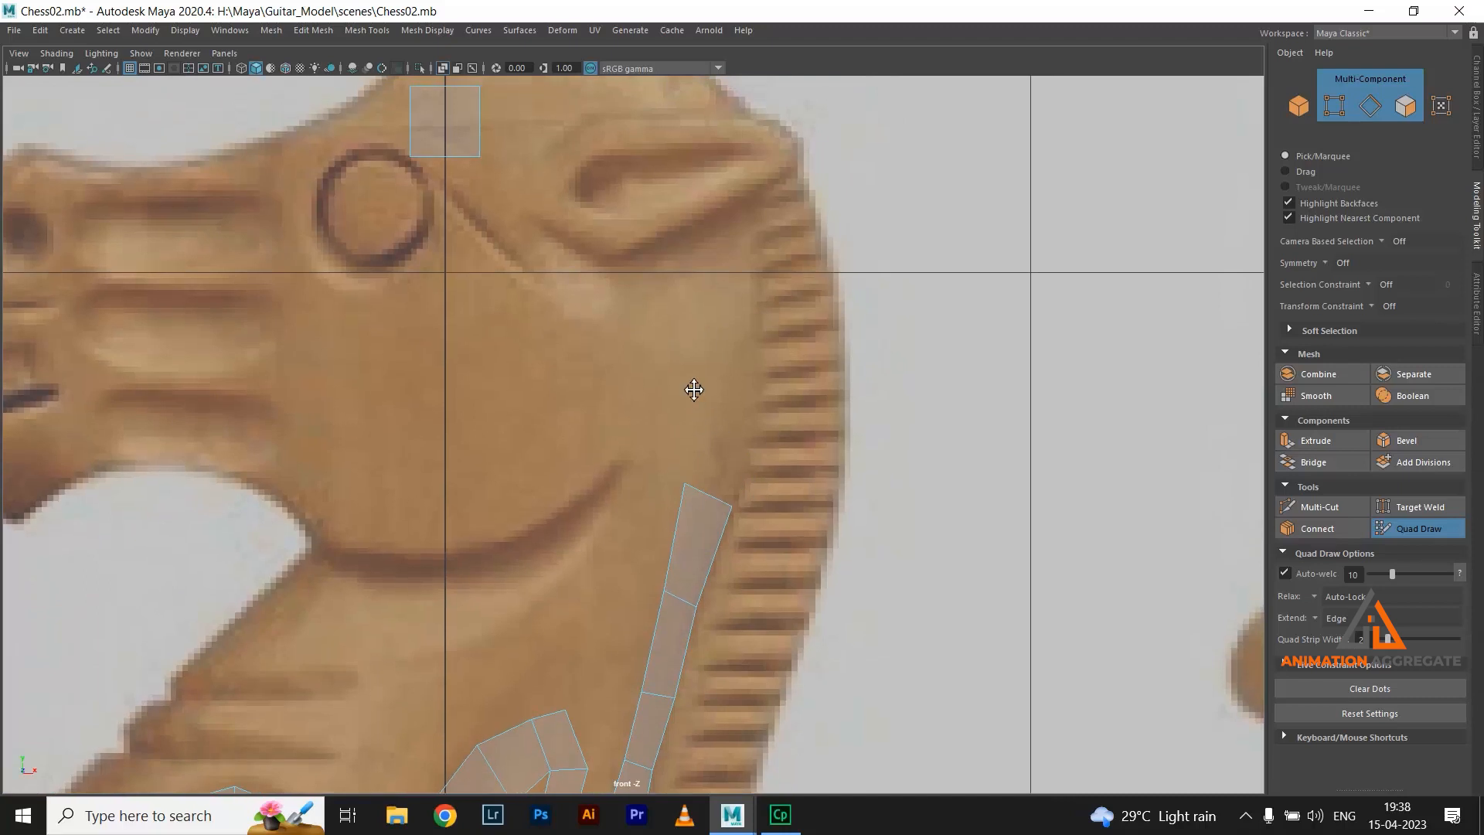
pyautogui.keyDown('shift'); pyautogui.click(722, 422); pyautogui.keyUp('shift')
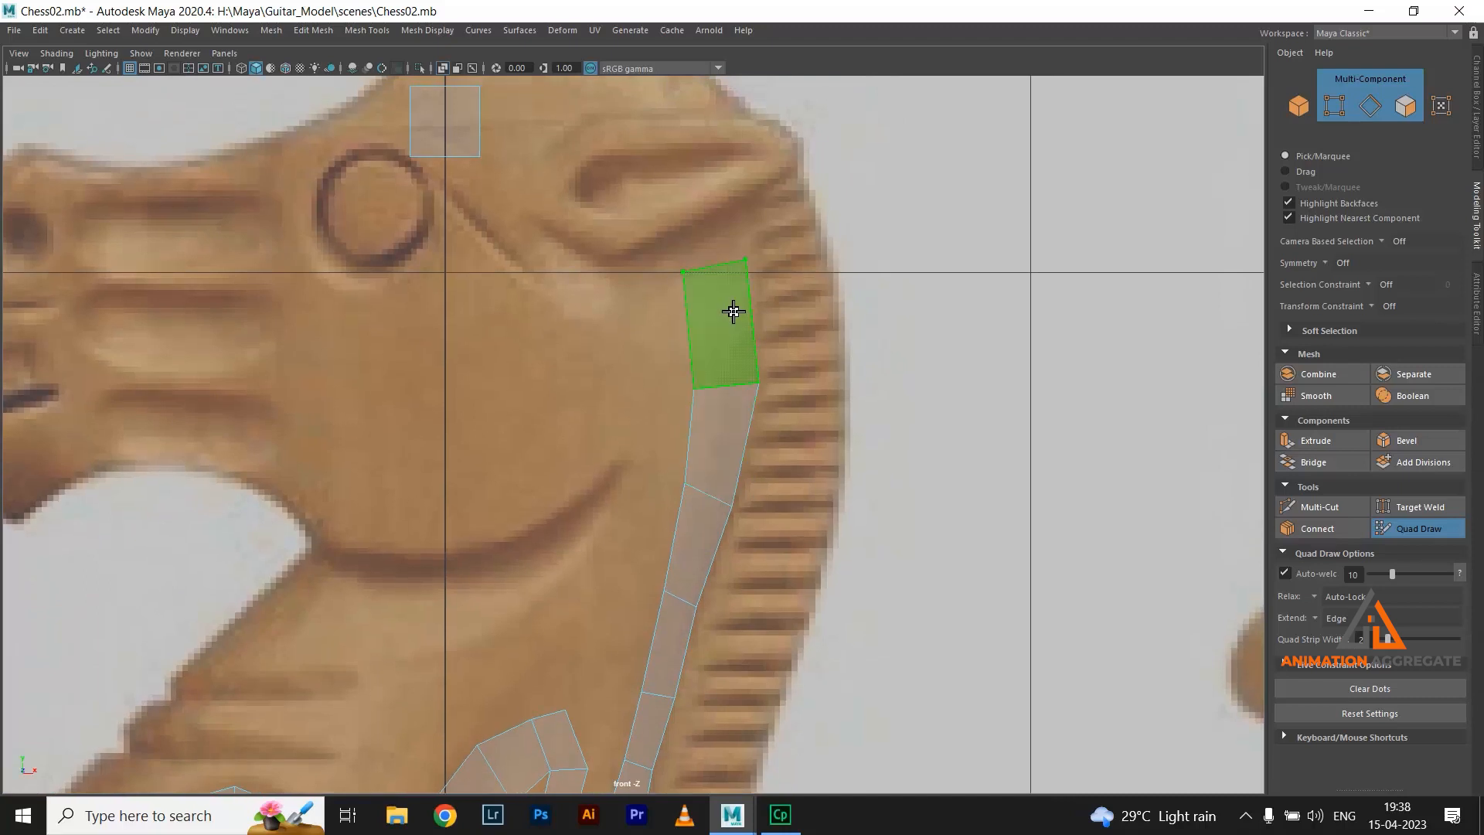
pyautogui.keyDown('shift'); pyautogui.click(730, 306); pyautogui.keyUp('shift')
# Extend the strip with a short quad under the ear and a longer one across it, and adjust its end vertices
pyautogui.keyDown('alt'); pyautogui.moveTo(778, 291); pyautogui.dragTo(825, 477, button='middle'); pyautogui.keyUp('alt')
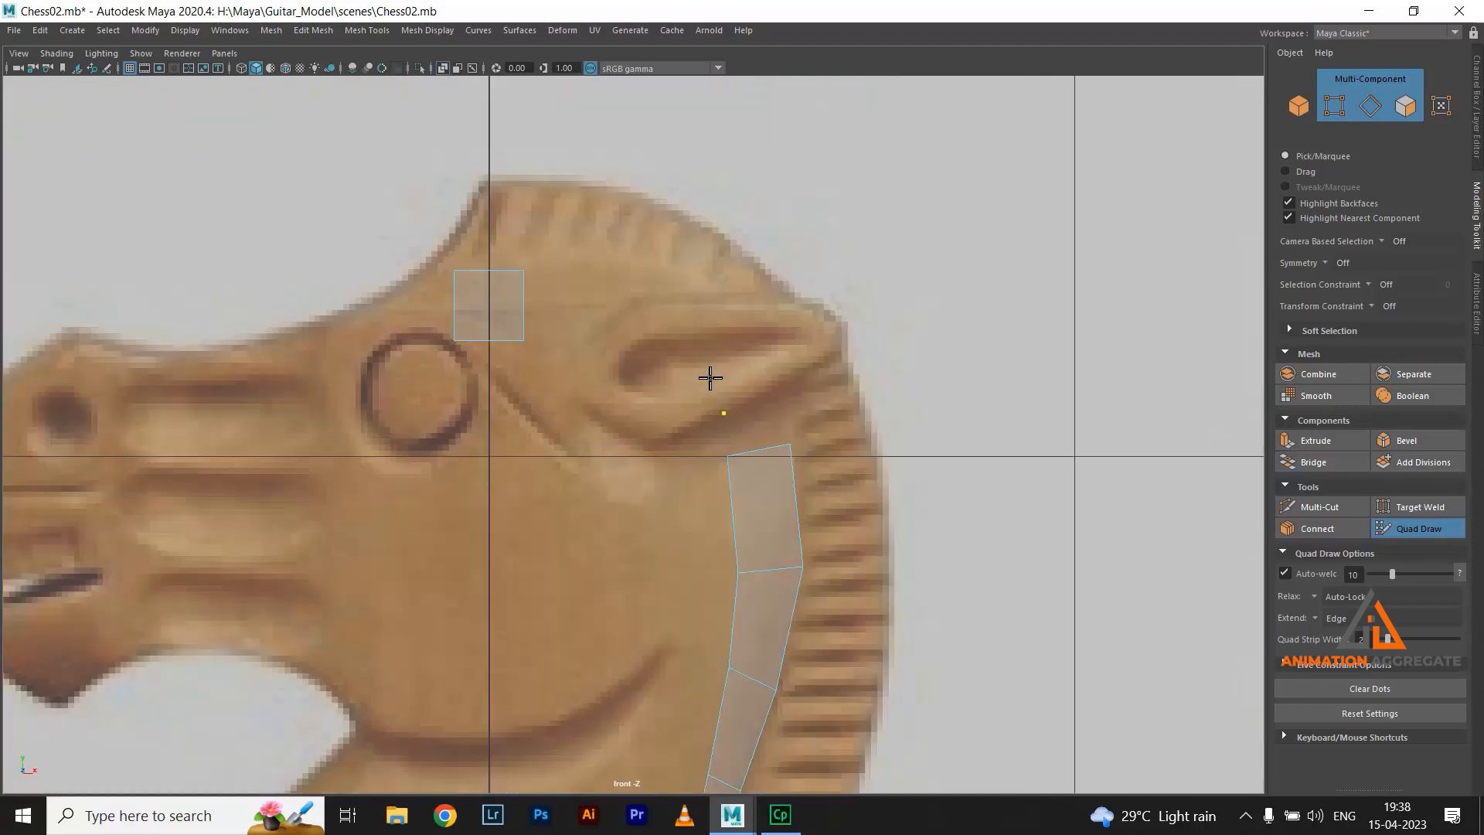
pyautogui.click(782, 386)
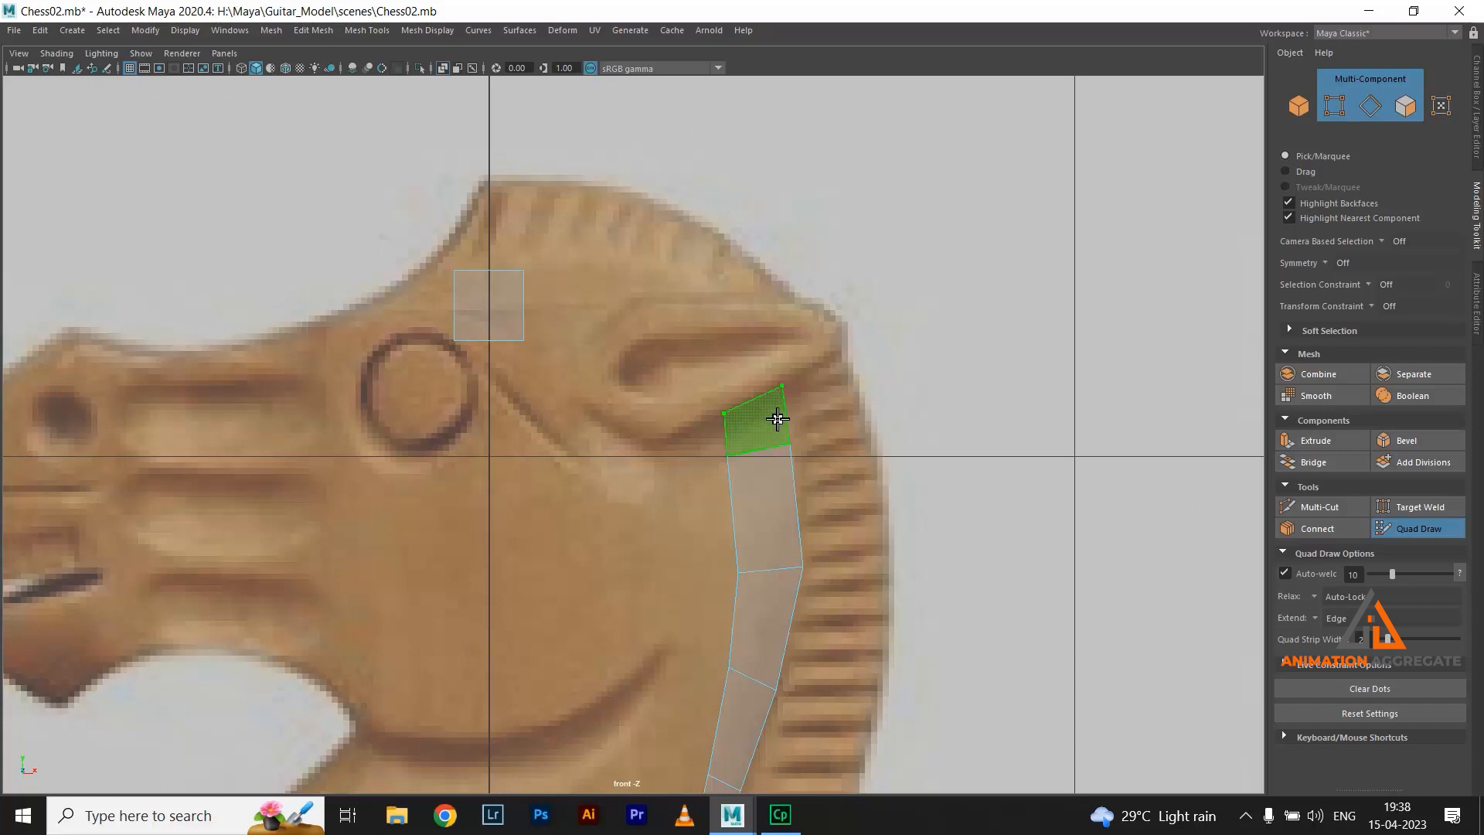
pyautogui.keyDown('shift'); pyautogui.click(715, 308); pyautogui.keyUp('shift')
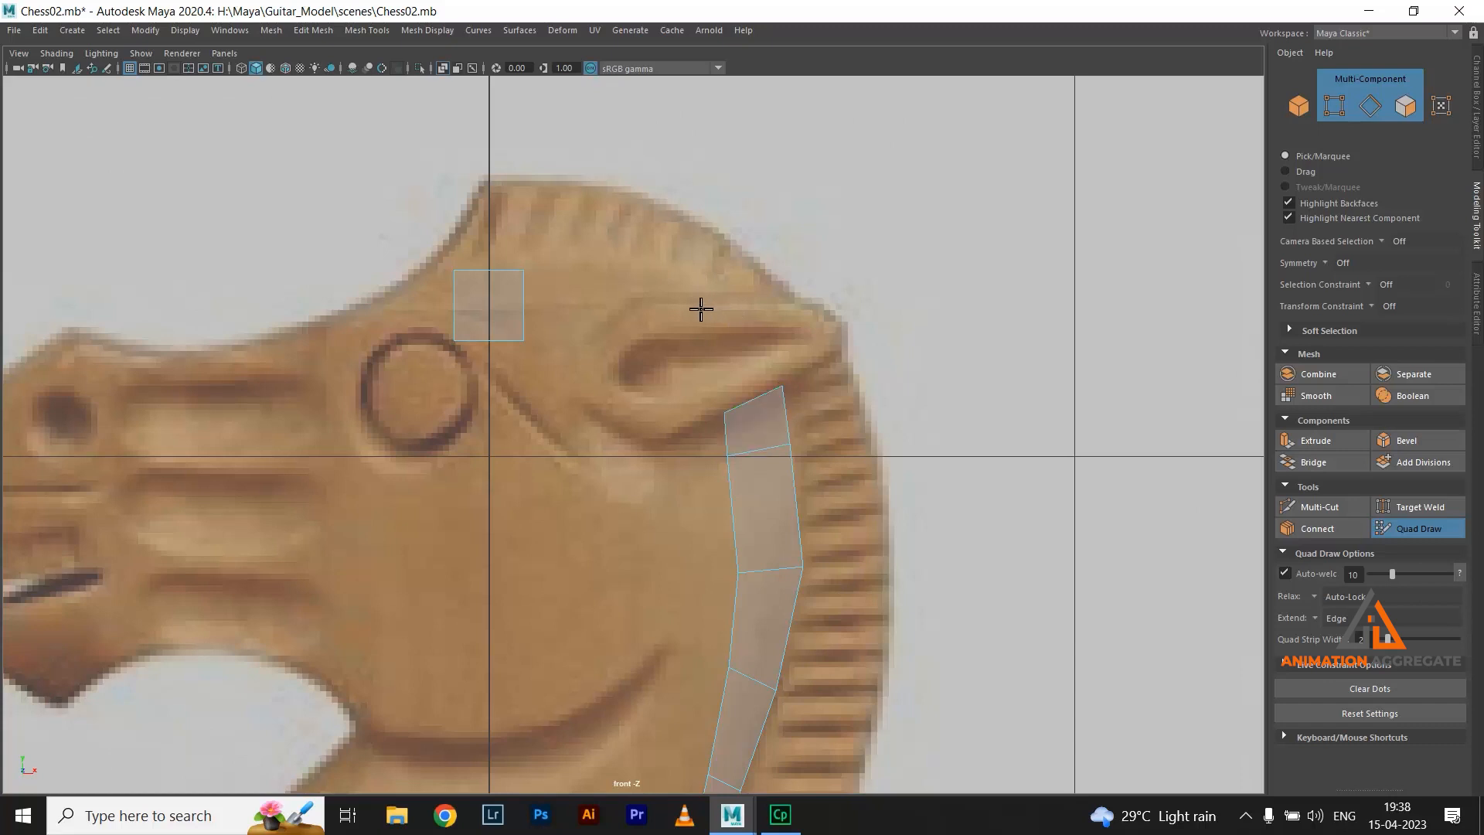
pyautogui.click(708, 297)
pyautogui.keyDown('shift'); pyautogui.click(742, 341); pyautogui.keyUp('shift')
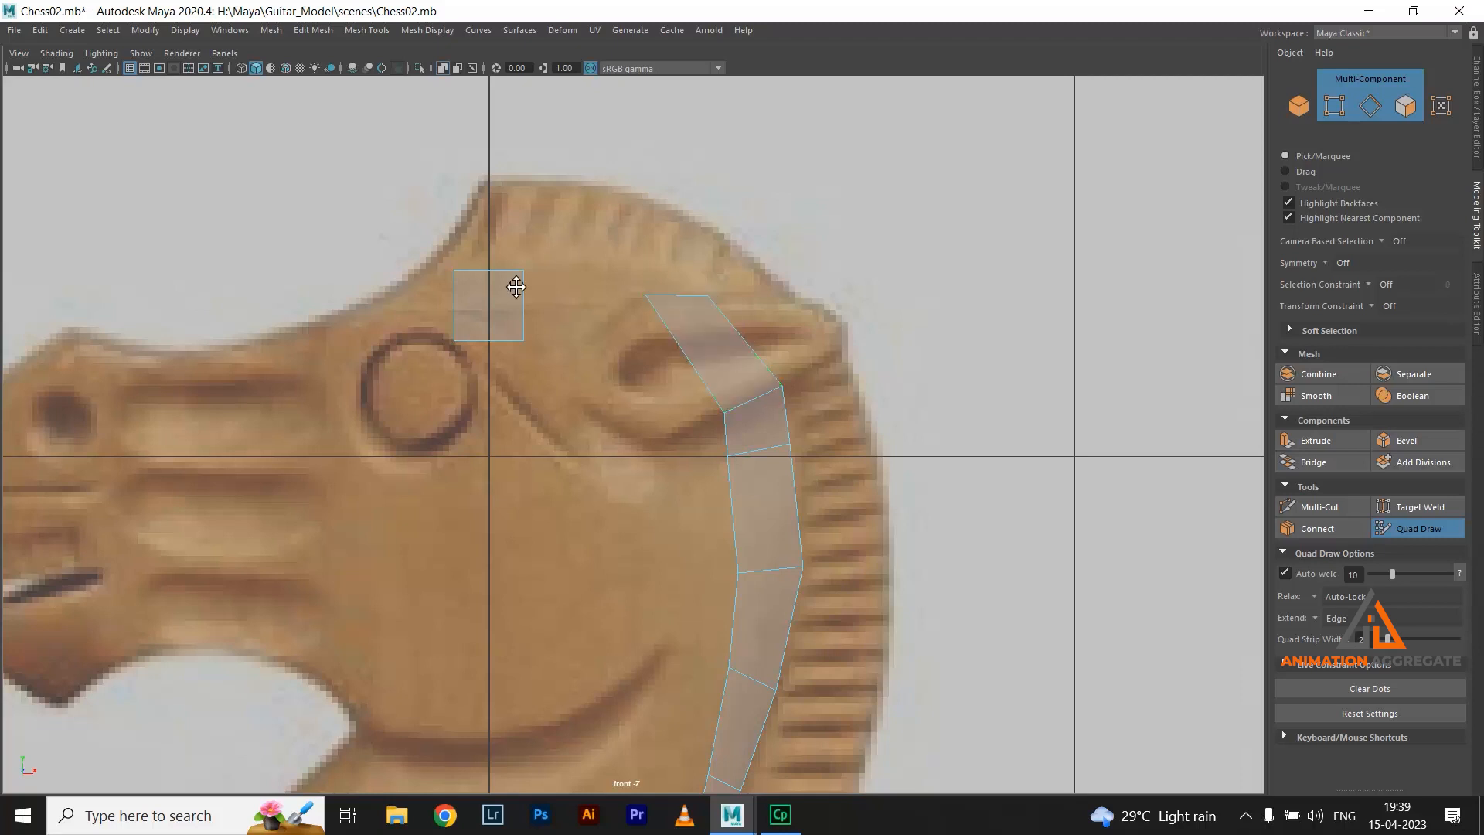
pyautogui.moveTo(645, 297)
pyautogui.mouseDown()
pyautogui.moveTo(653, 328)
pyautogui.moveTo(706, 308)
pyautogui.moveTo(703, 291)
pyautogui.mouseUp()
# Join the strip to the separate quad above the eye with two quads and shift its vertices and edges along the head's curve
pyautogui.click(601, 269)
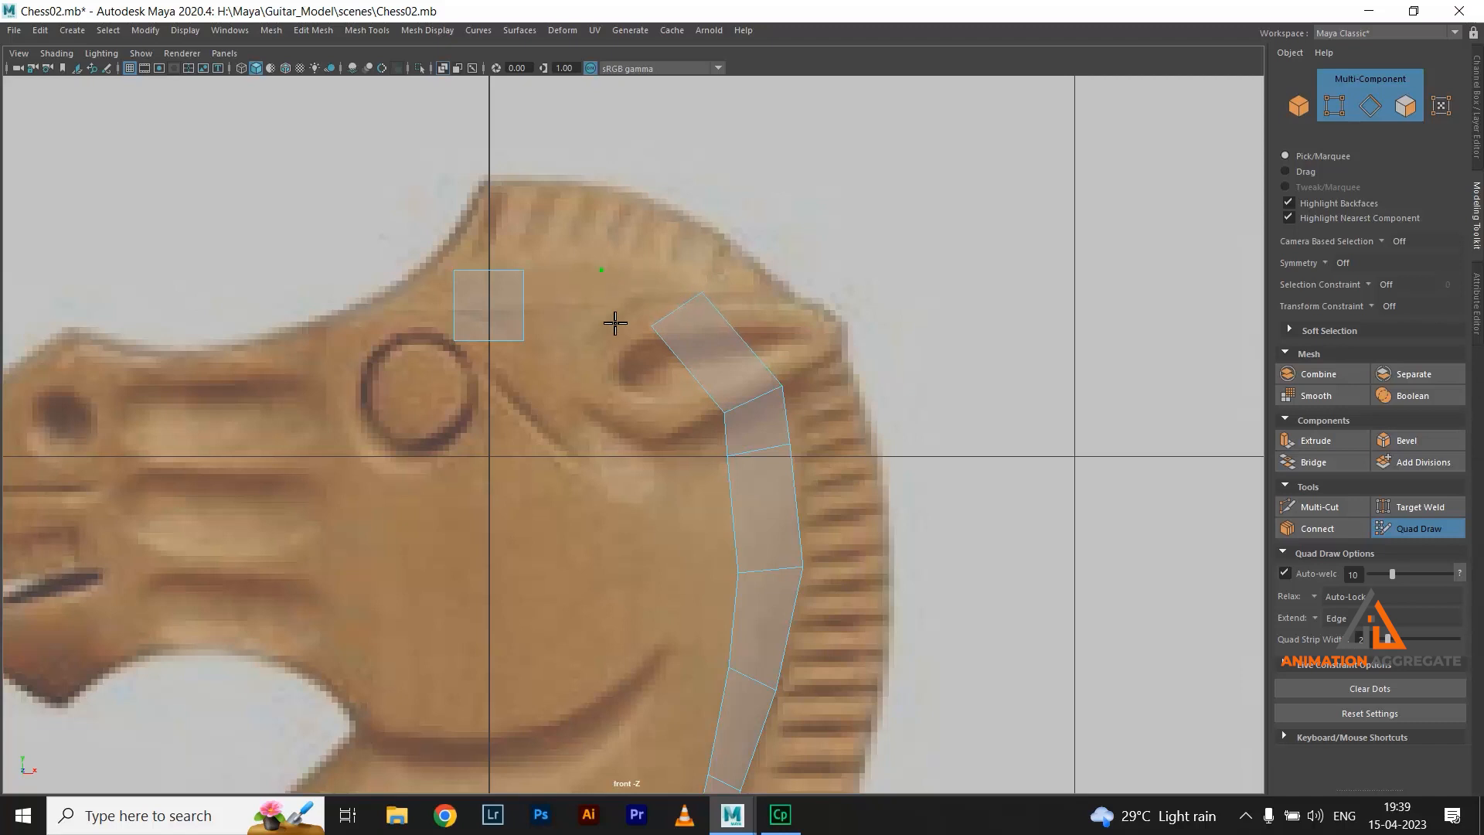
pyautogui.keyDown('shift'); pyautogui.click(656, 303); pyautogui.keyUp('shift')
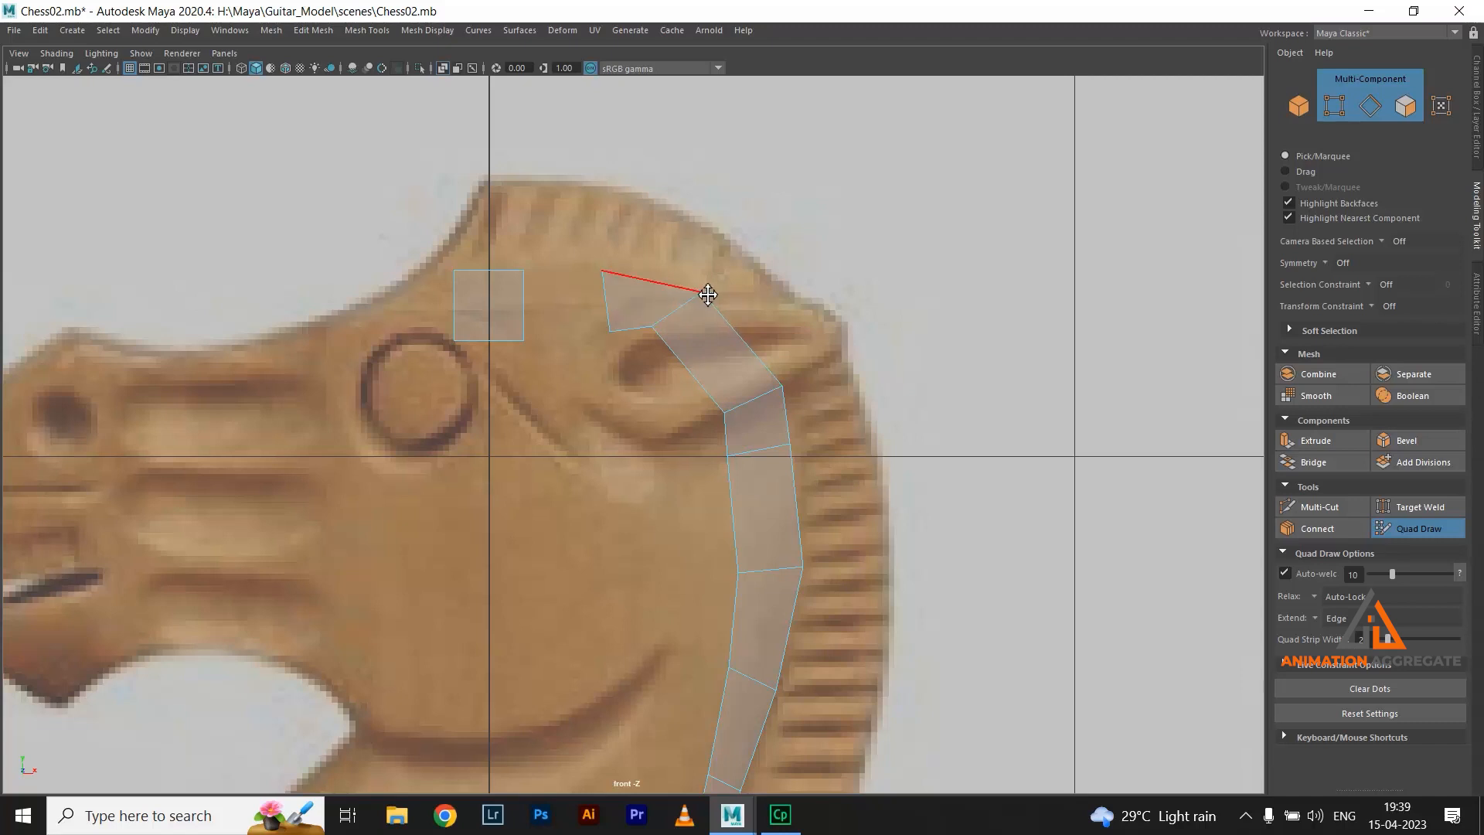
pyautogui.moveTo(706, 294); pyautogui.dragTo(694, 280)
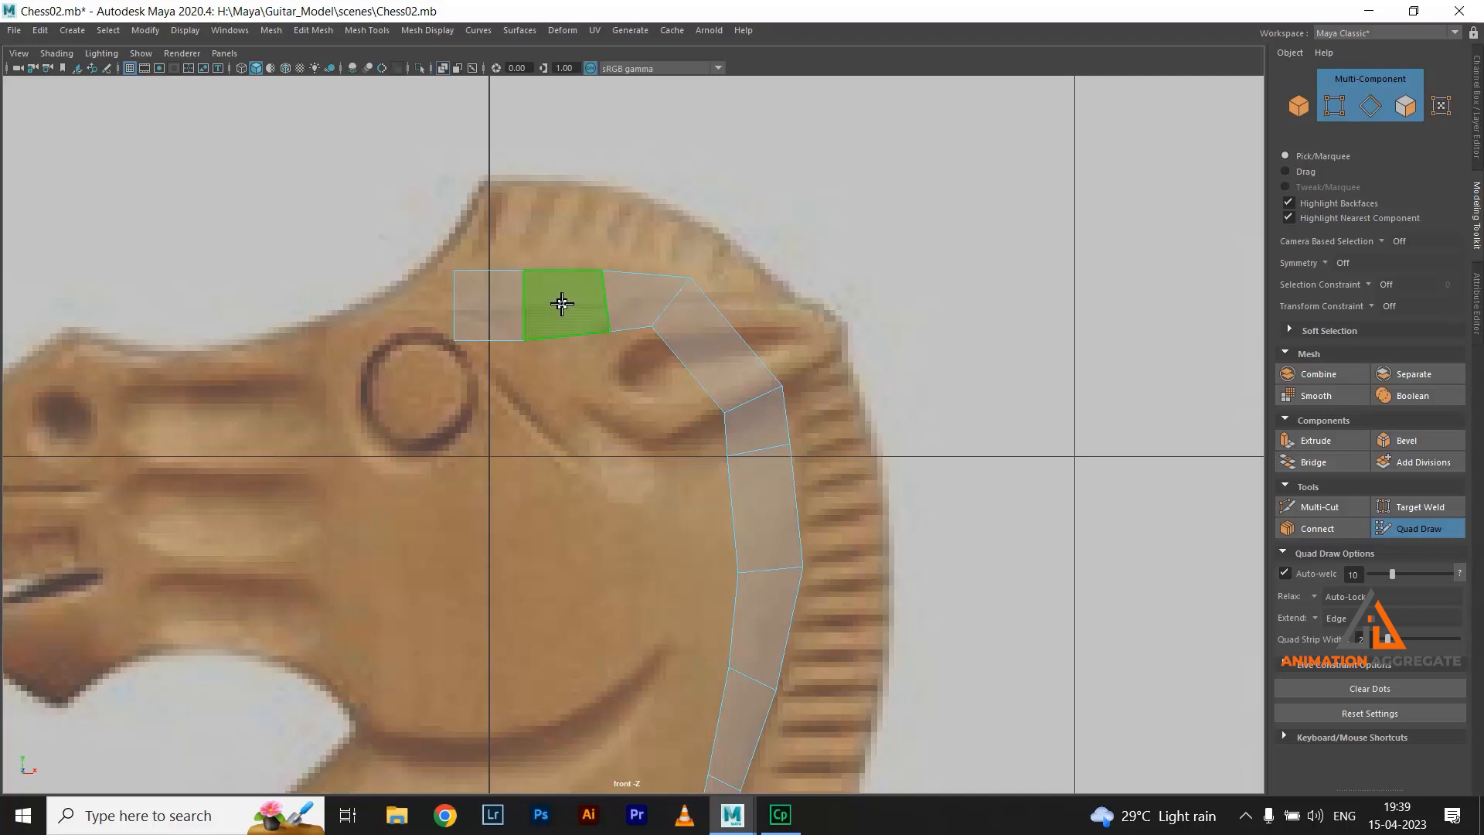
pyautogui.keyDown('shift'); pyautogui.click(562, 303); pyautogui.keyUp('shift')
pyautogui.moveTo(523, 305)
pyautogui.mouseDown()
pyautogui.moveTo(521, 291)
pyautogui.moveTo(607, 286)
pyautogui.moveTo(687, 306)
pyautogui.mouseUp()
pyautogui.moveTo(763, 462); pyautogui.dragTo(742, 500)
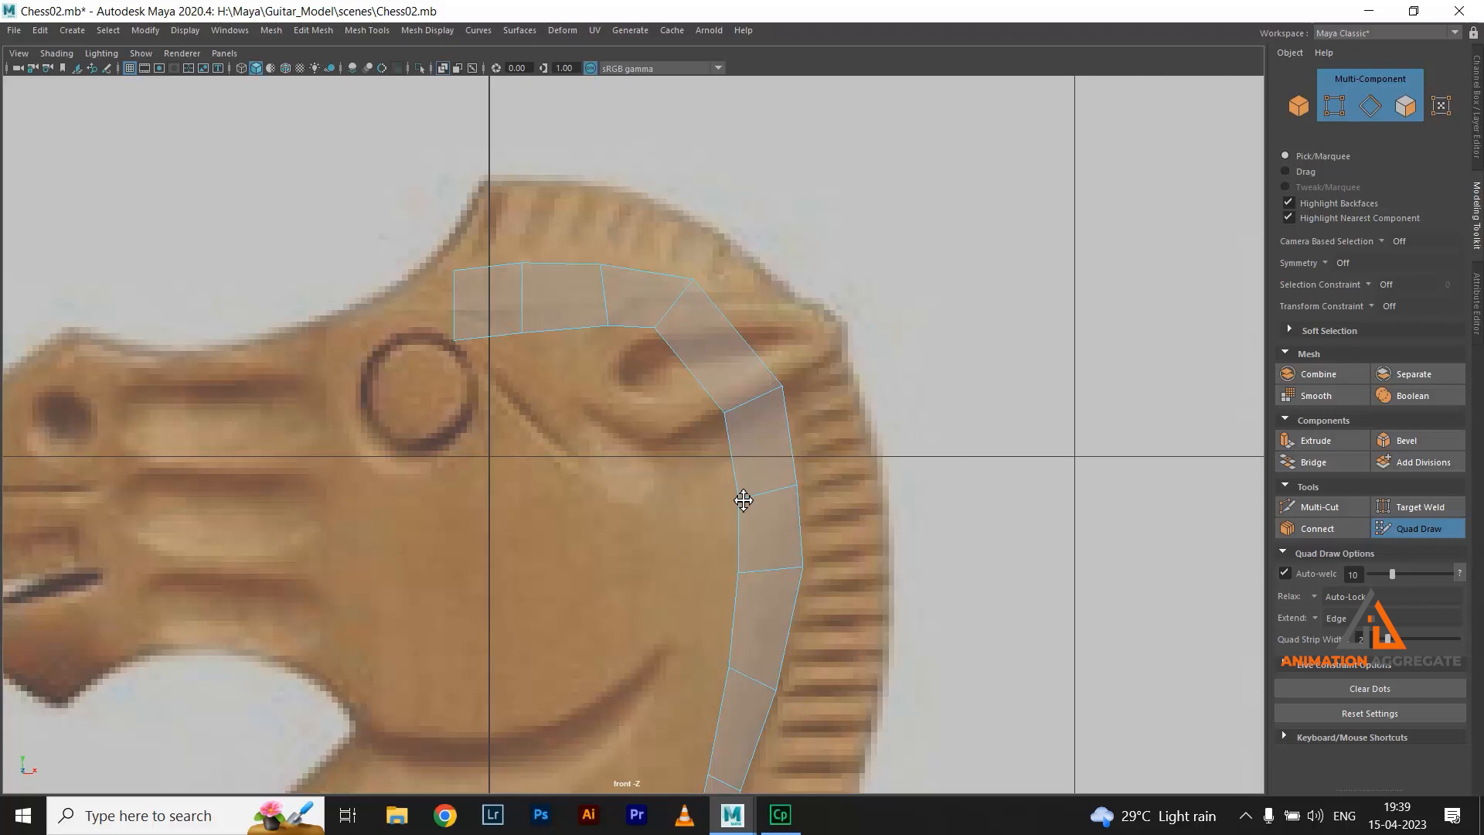
# Adjust the front edge of the head strip and extend it forward with a quad over the top of the eye
pyautogui.scroll(-5, 955, 525)
pyautogui.scroll(5, 652, 431)
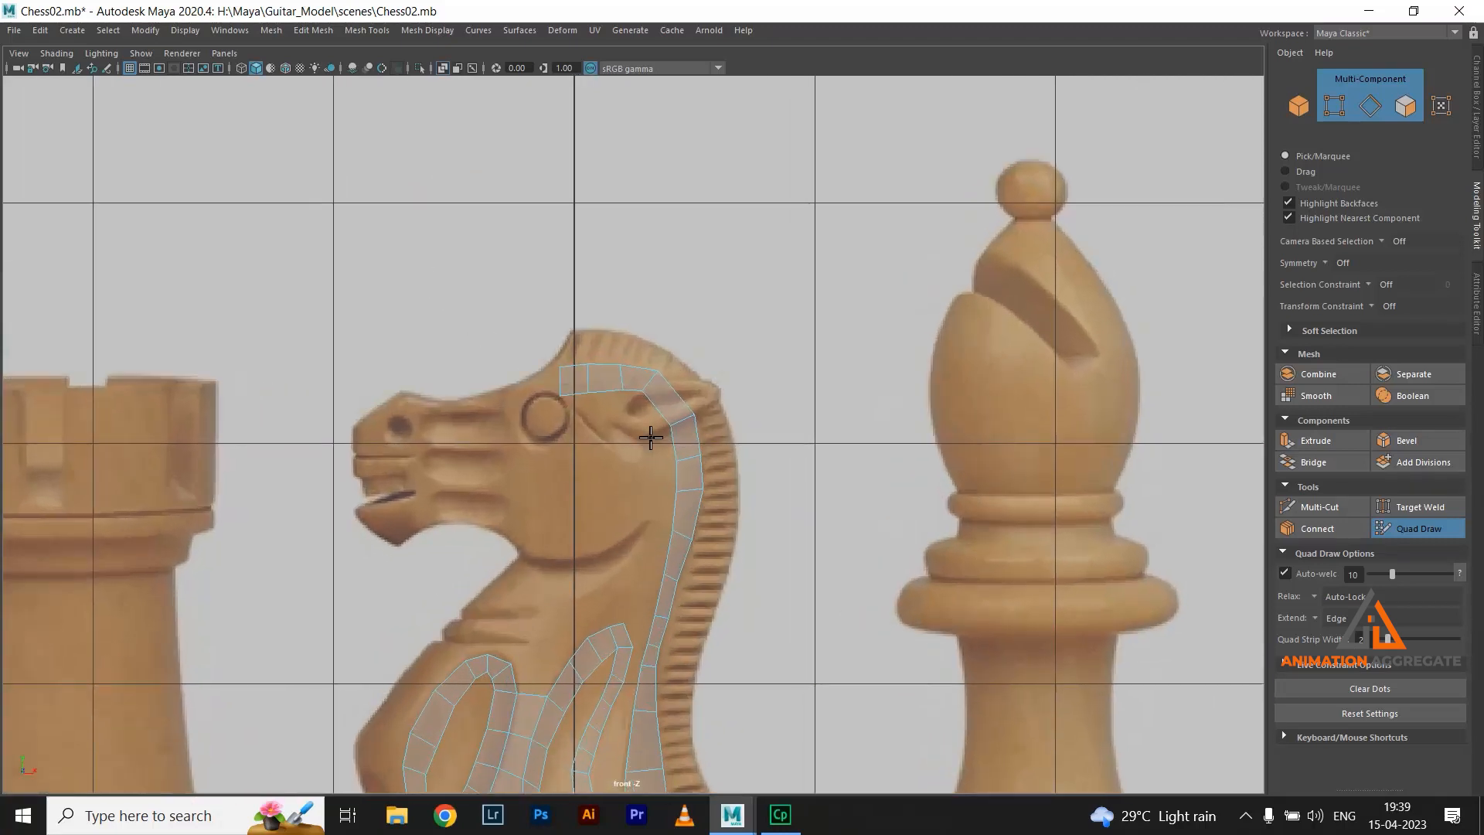
pyautogui.scroll(-1, 565, 341)
pyautogui.scroll(3, 583, 414)
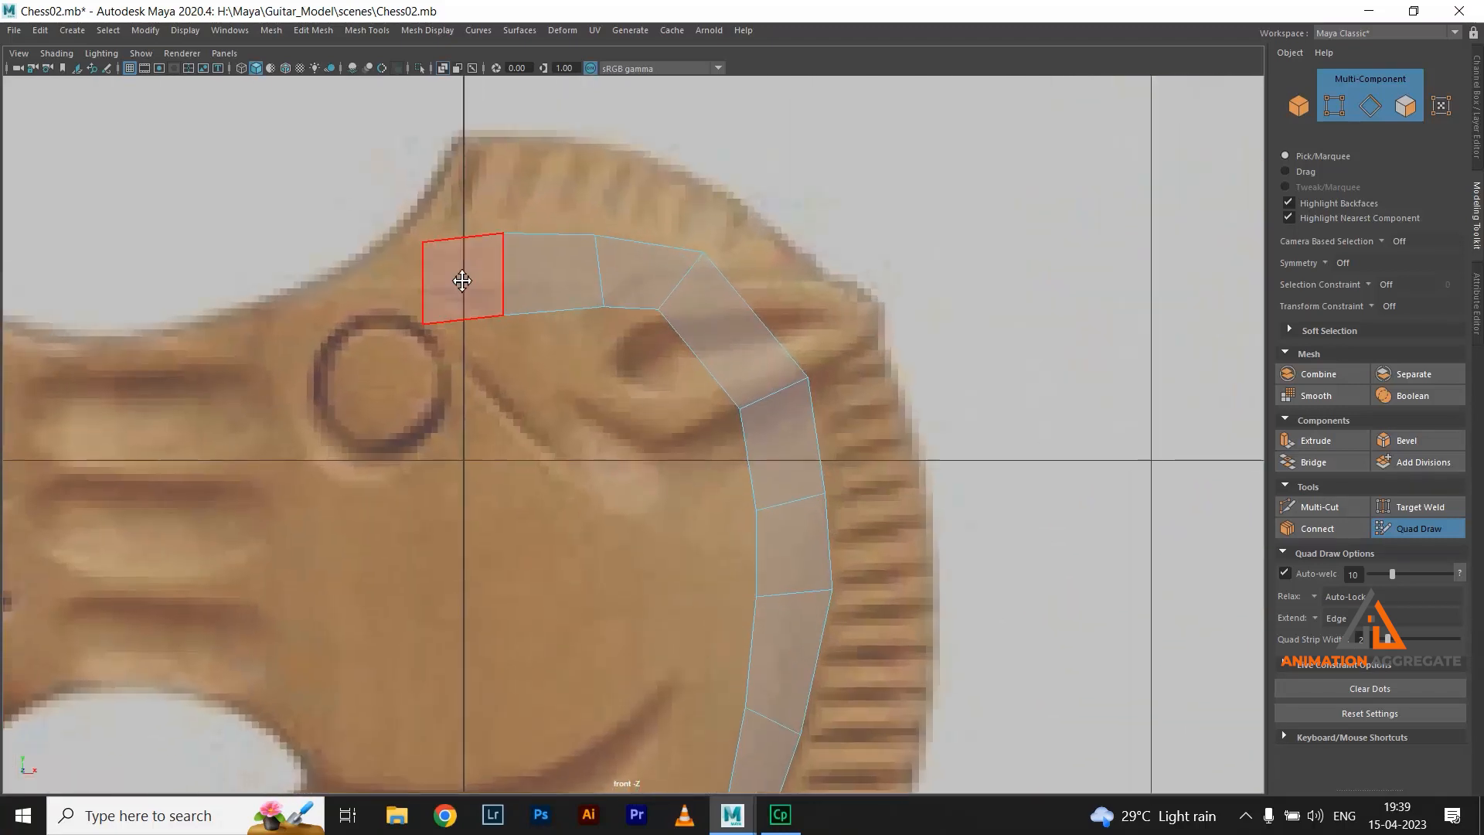
pyautogui.moveTo(427, 249); pyautogui.dragTo(437, 250)
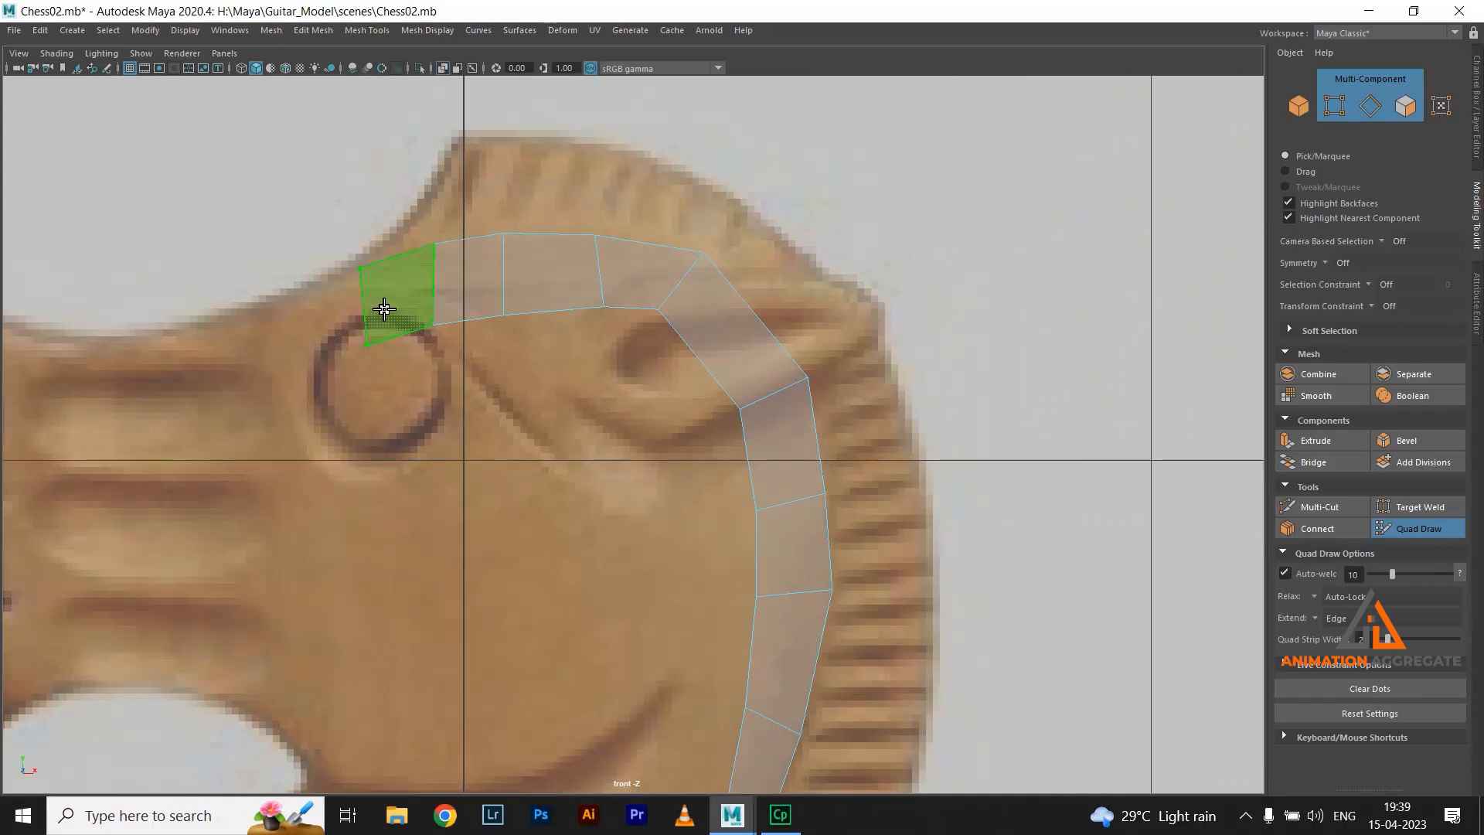
pyautogui.keyDown('shift'); pyautogui.click(384, 309); pyautogui.keyUp('shift')
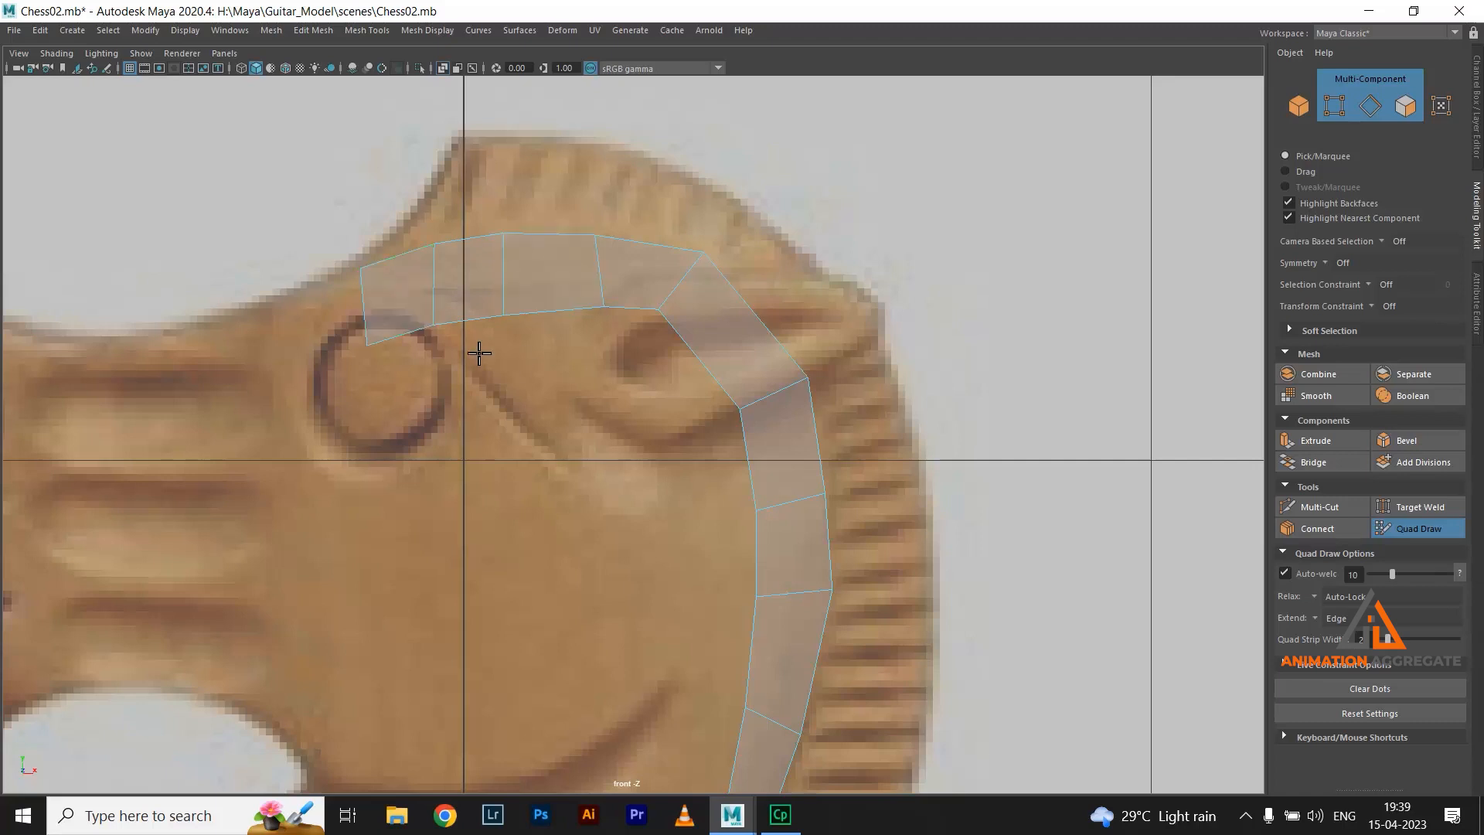
# Extend the head strip forward from above the eye along the bridge of the nose with three quads, ending at the top of the muzzle
pyautogui.keyDown('alt'); pyautogui.moveTo(477, 351); pyautogui.dragTo(772, 275, button='middle'); pyautogui.keyUp('alt')
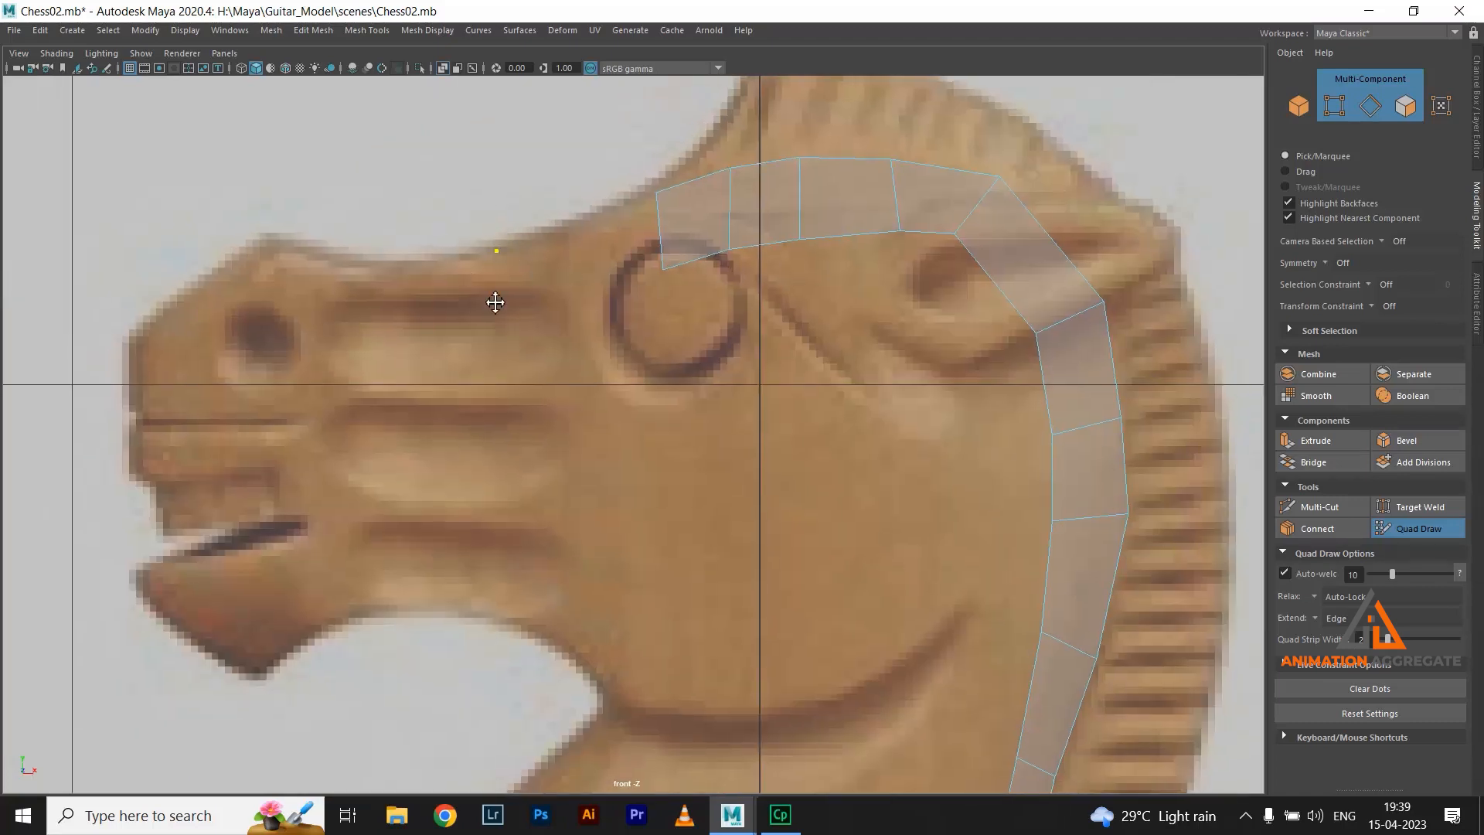
pyautogui.keyDown('shift'); pyautogui.click(600, 265); pyautogui.keyUp('shift')
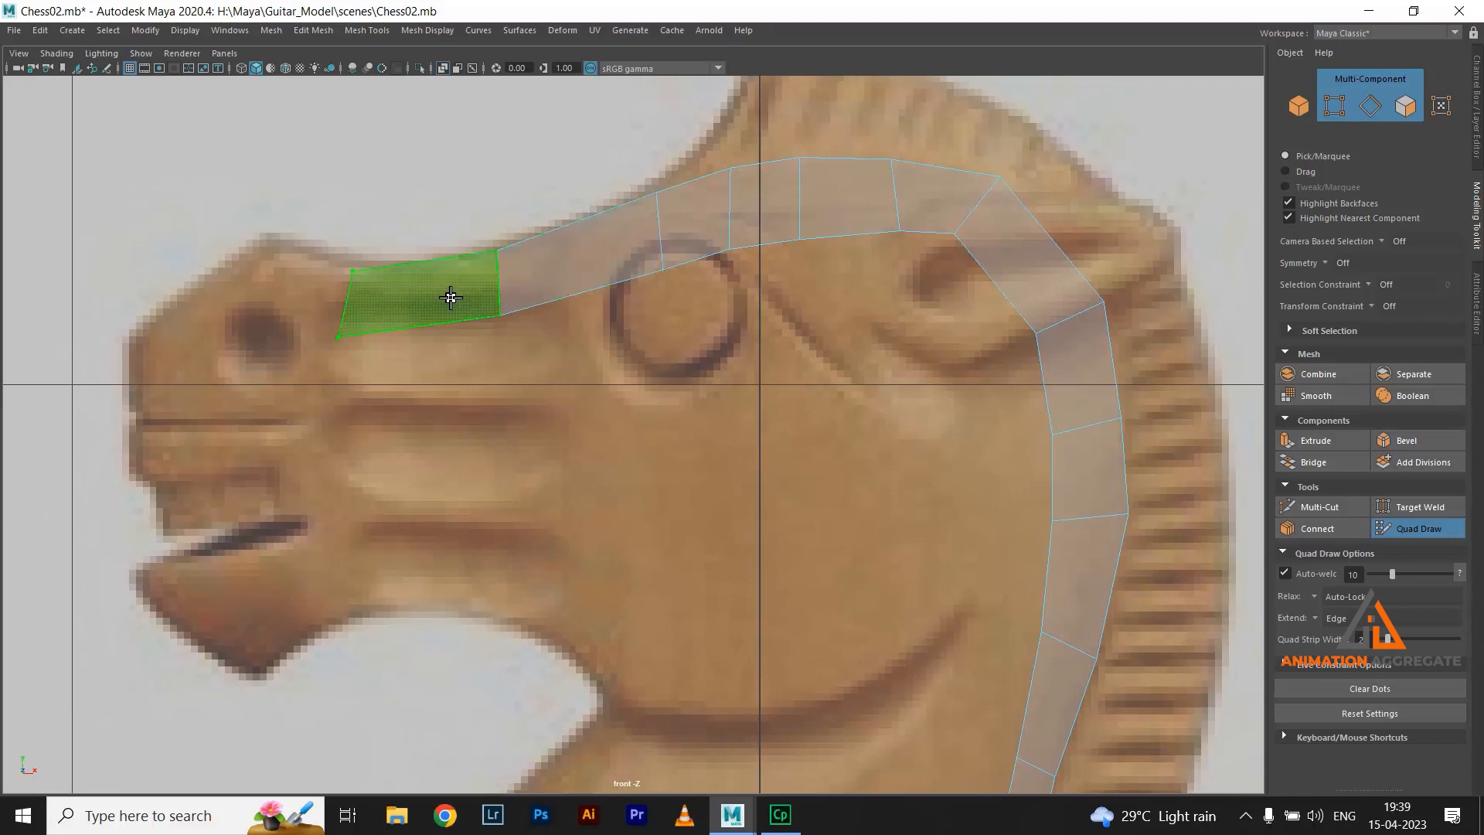
pyautogui.keyDown('shift'); pyautogui.click(451, 297); pyautogui.keyUp('shift')
pyautogui.click(271, 235)
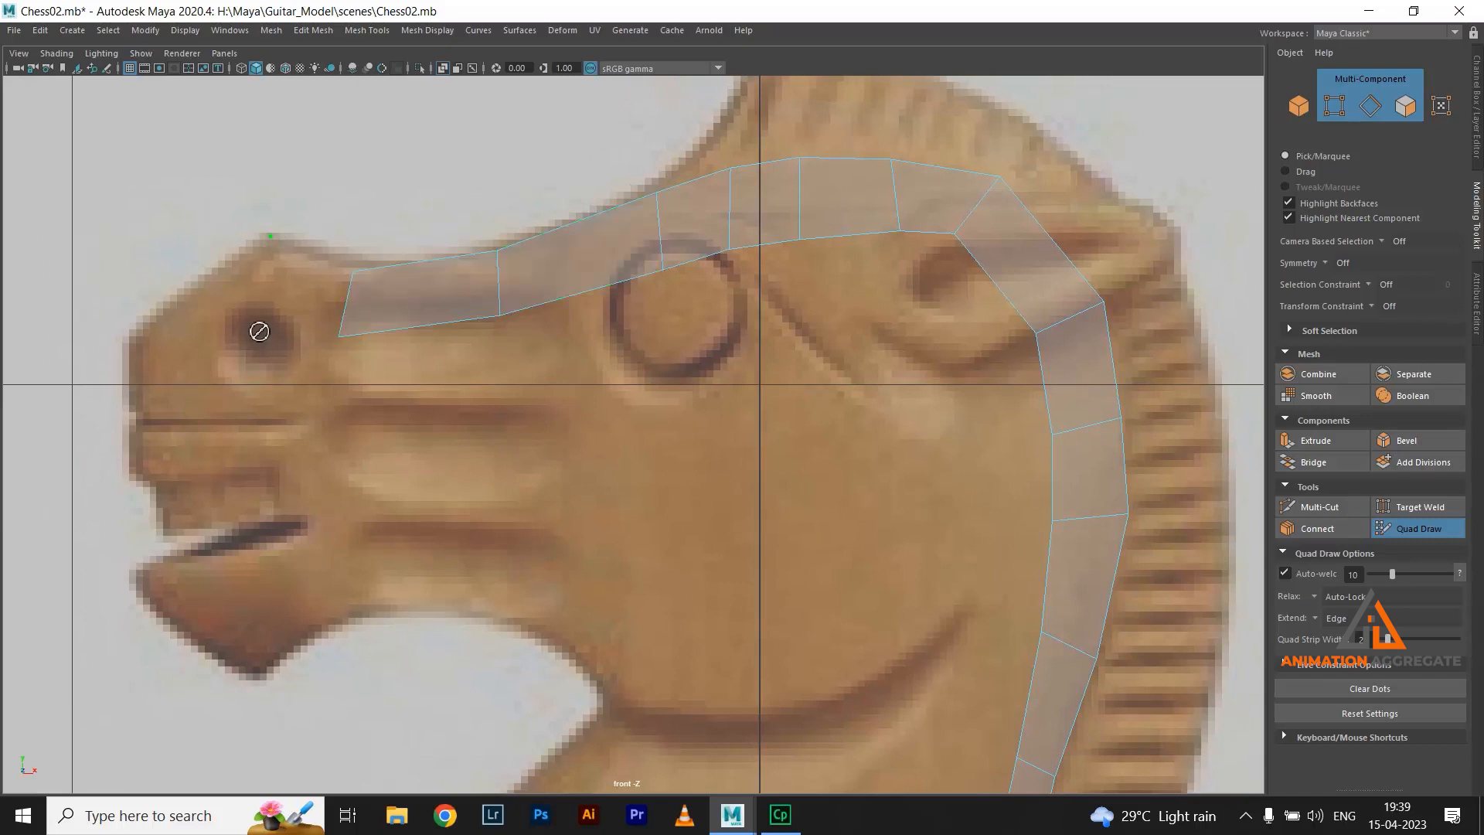
pyautogui.keyDown('shift'); pyautogui.click(299, 298); pyautogui.keyUp('shift')
# Continue the strip around the muzzle with three quads, down past the nostril and along the snout's front to the upper lip
pyautogui.click(139, 348)
pyautogui.click(204, 379)
pyautogui.keyDown('shift'); pyautogui.click(206, 324); pyautogui.keyUp('shift')
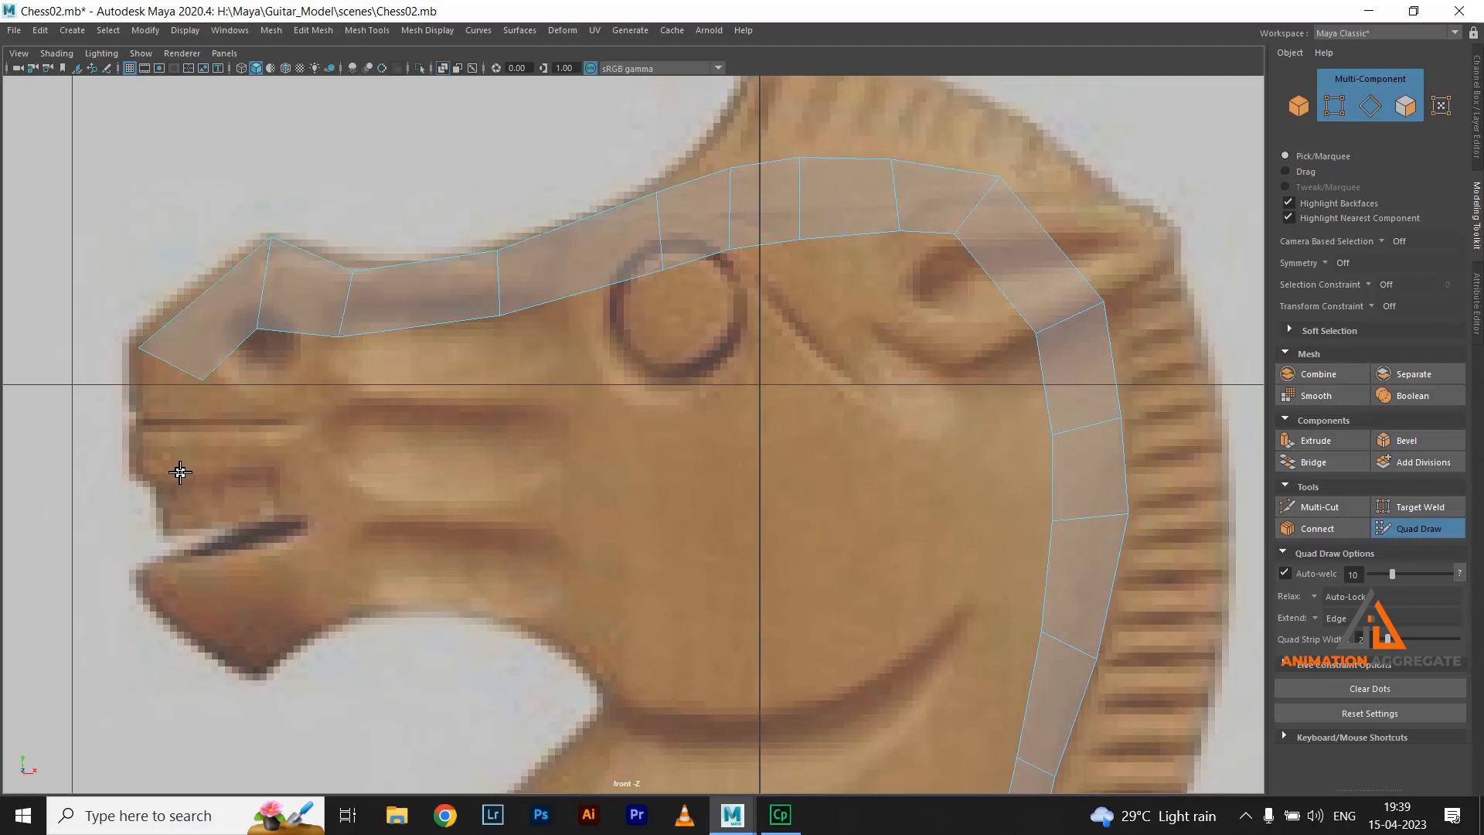
pyautogui.click(207, 475)
pyautogui.keyDown('shift'); pyautogui.click(180, 424); pyautogui.keyUp('shift')
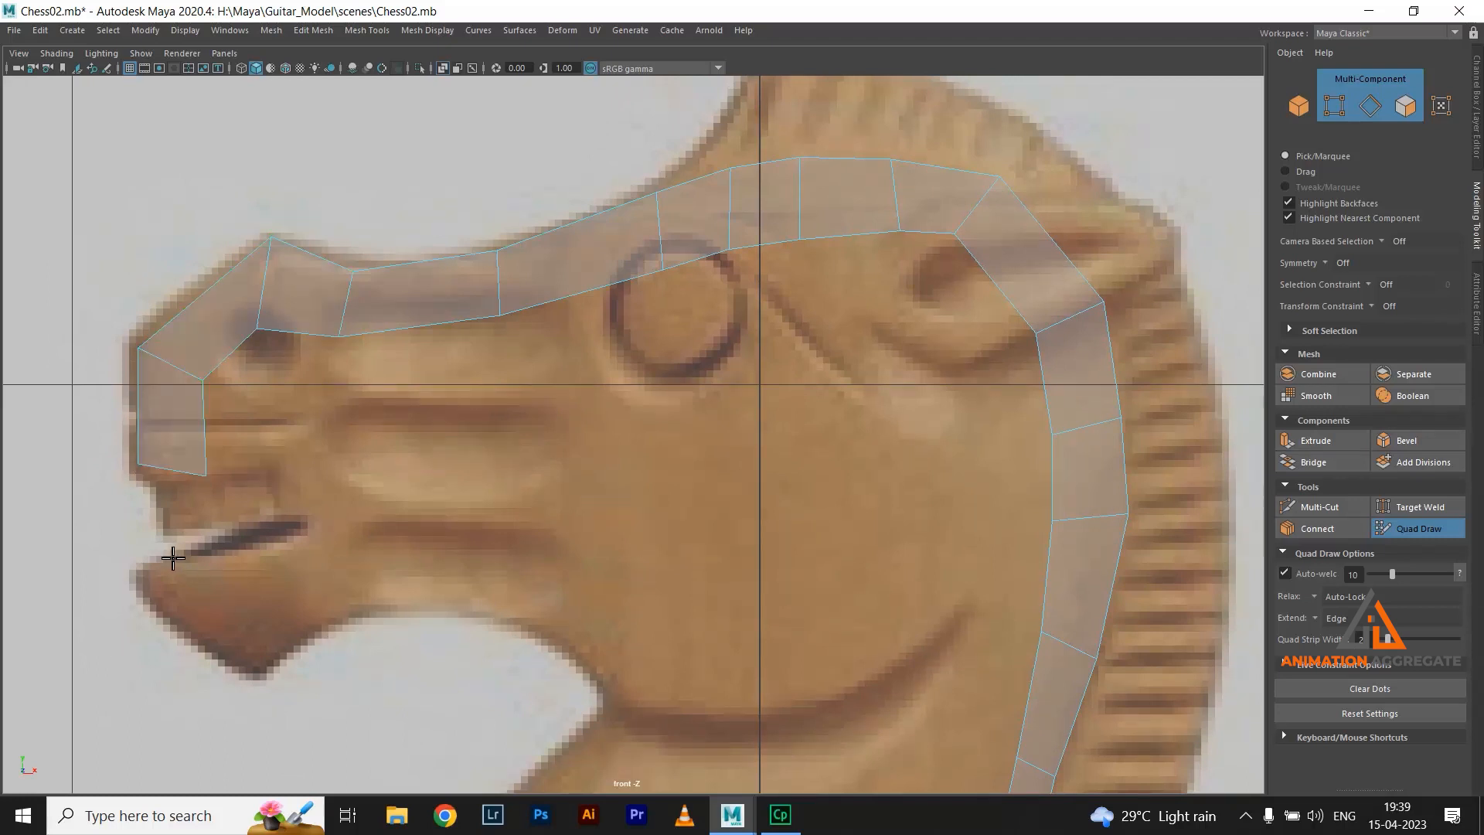
pyautogui.click(236, 528)
pyautogui.keyDown('shift'); pyautogui.click(200, 504); pyautogui.keyUp('shift')
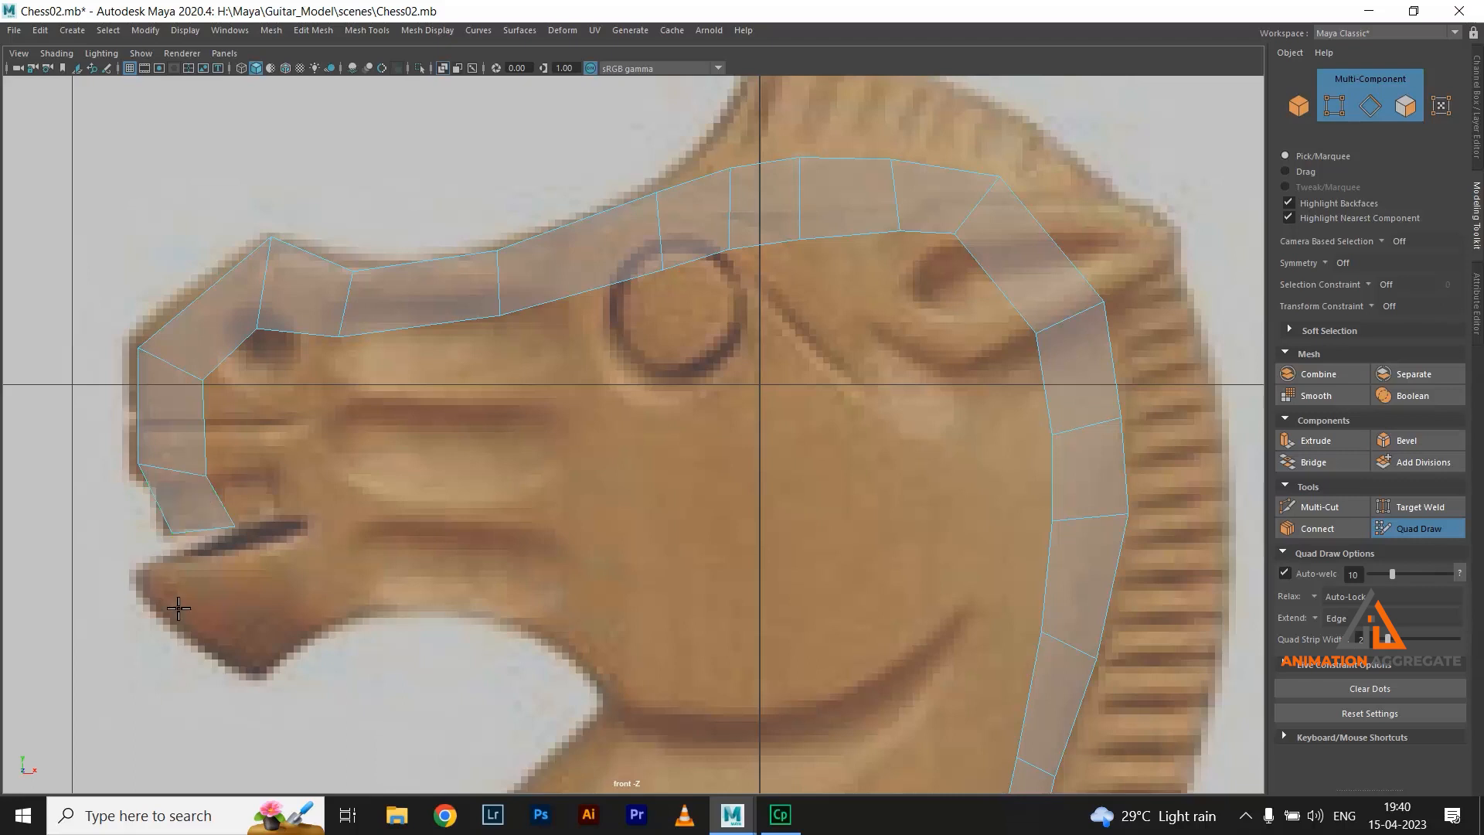
# Bridge the mouth opening with a quad onto the lower lip, place dots for the chin, and adjust the quad's vertices at the lips
pyautogui.click(203, 647)
pyautogui.keyDown('shift'); pyautogui.click(209, 590); pyautogui.keyUp('shift')
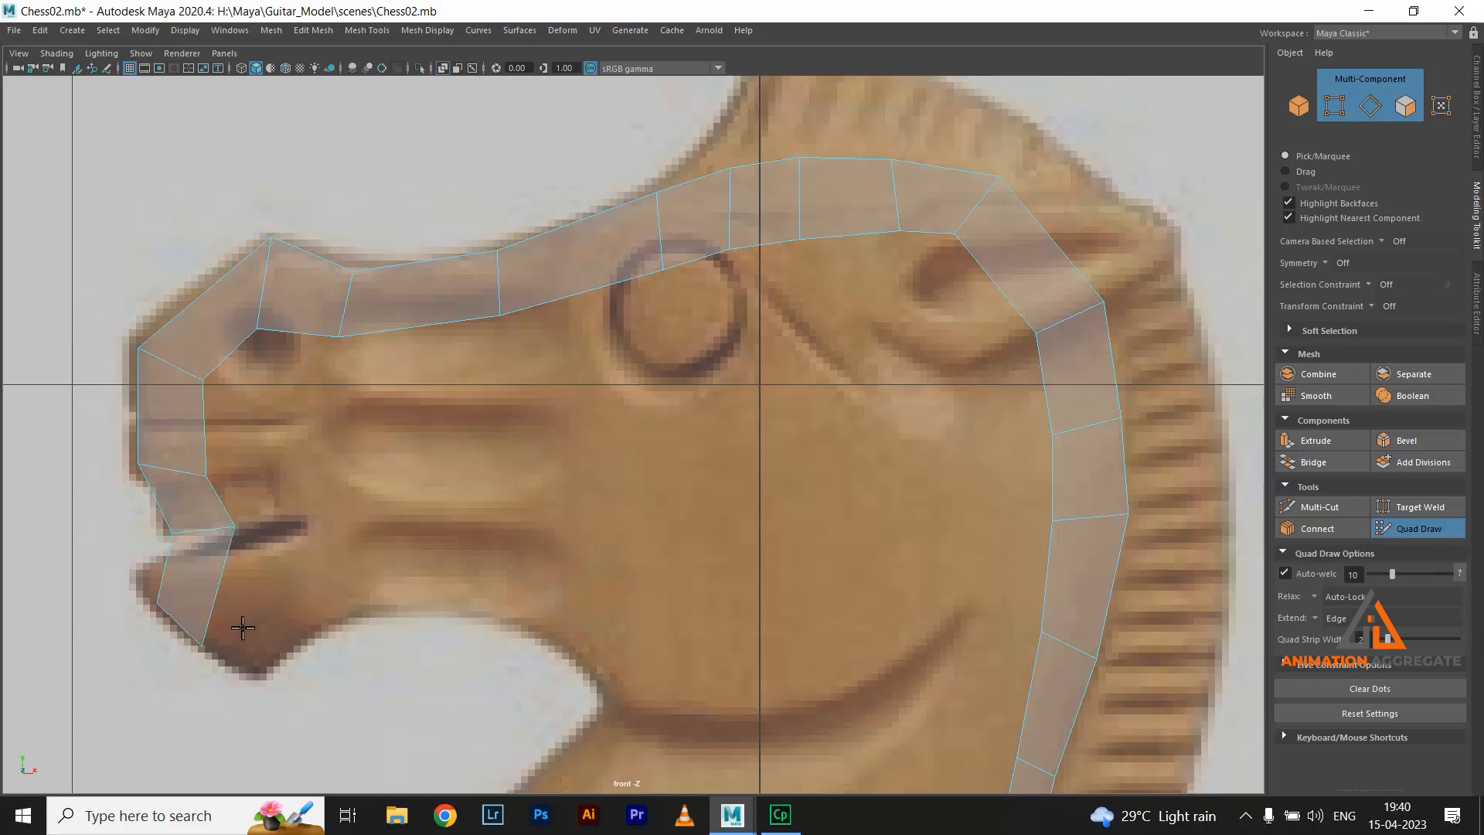
pyautogui.click(258, 676)
pyautogui.click(288, 642)
pyautogui.keyDown('shift'); pyautogui.click(248, 611); pyautogui.keyUp('shift')
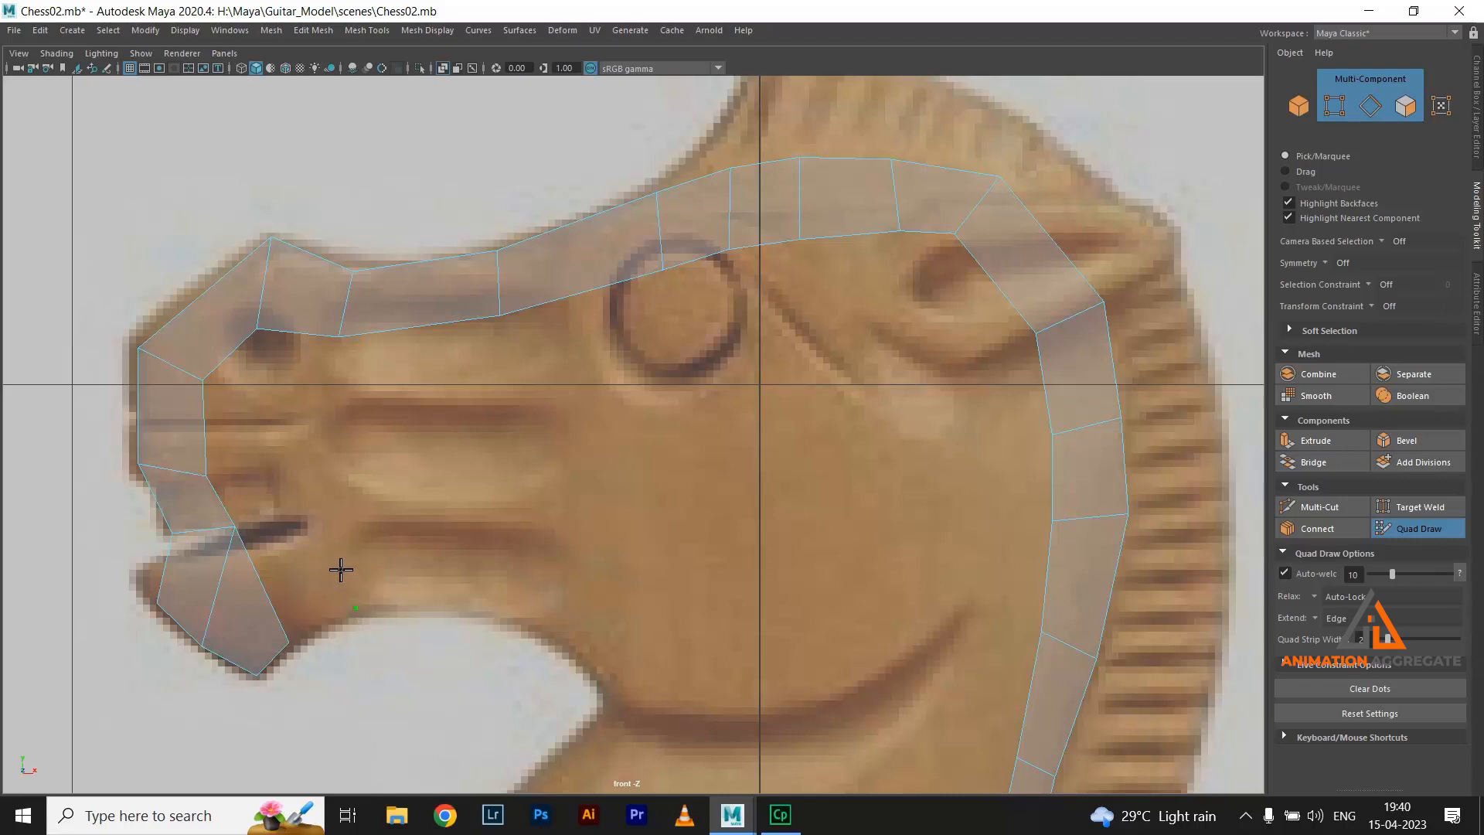
pyautogui.keyDown('ctrl'); pyautogui.keyDown('shift'); pyautogui.click(321, 599); pyautogui.keyUp('shift'); pyautogui.keyUp('ctrl')
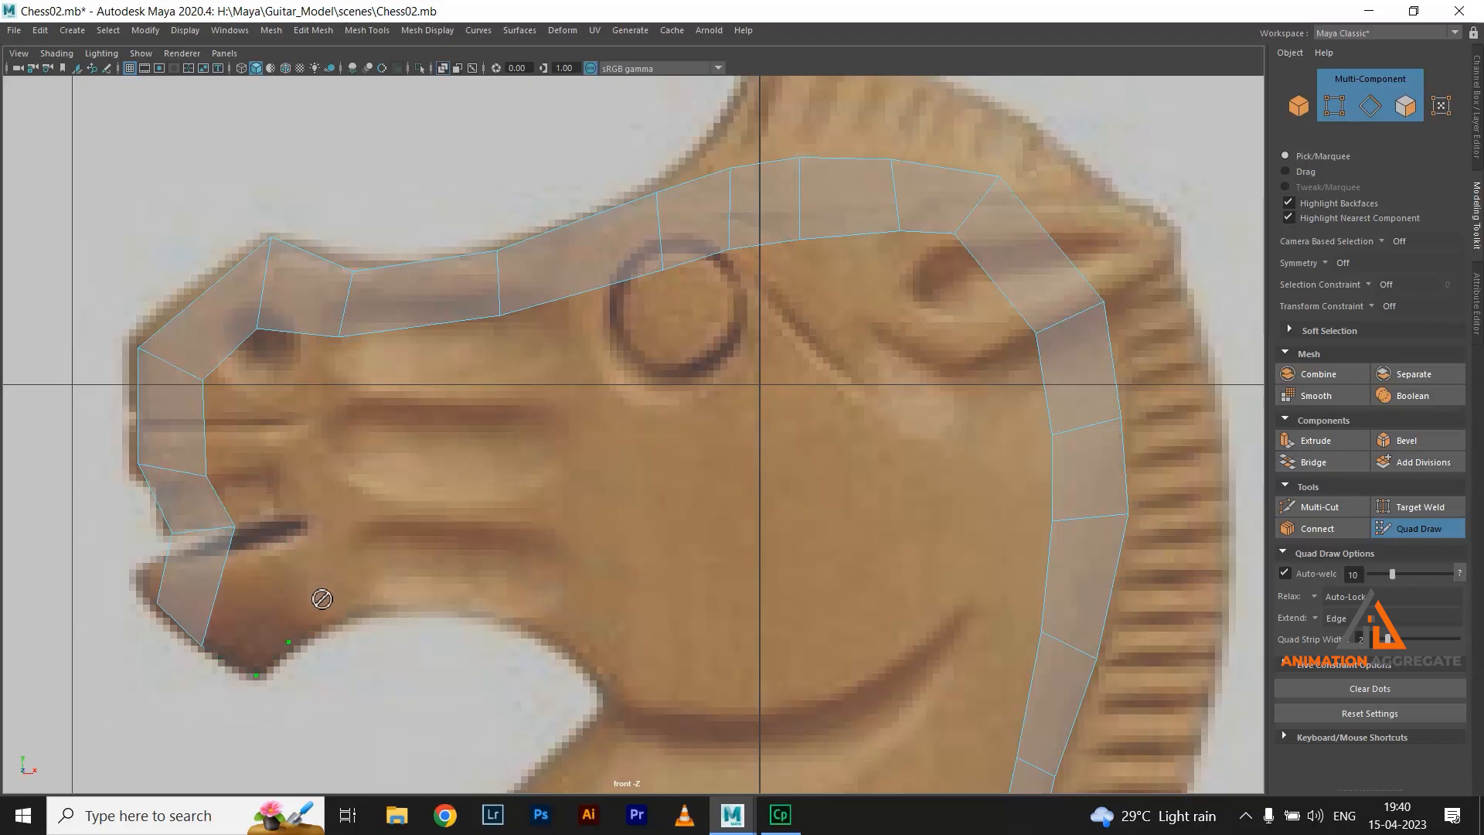
pyautogui.moveTo(203, 646); pyautogui.dragTo(160, 612)
pyautogui.moveTo(172, 532); pyautogui.dragTo(204, 539)
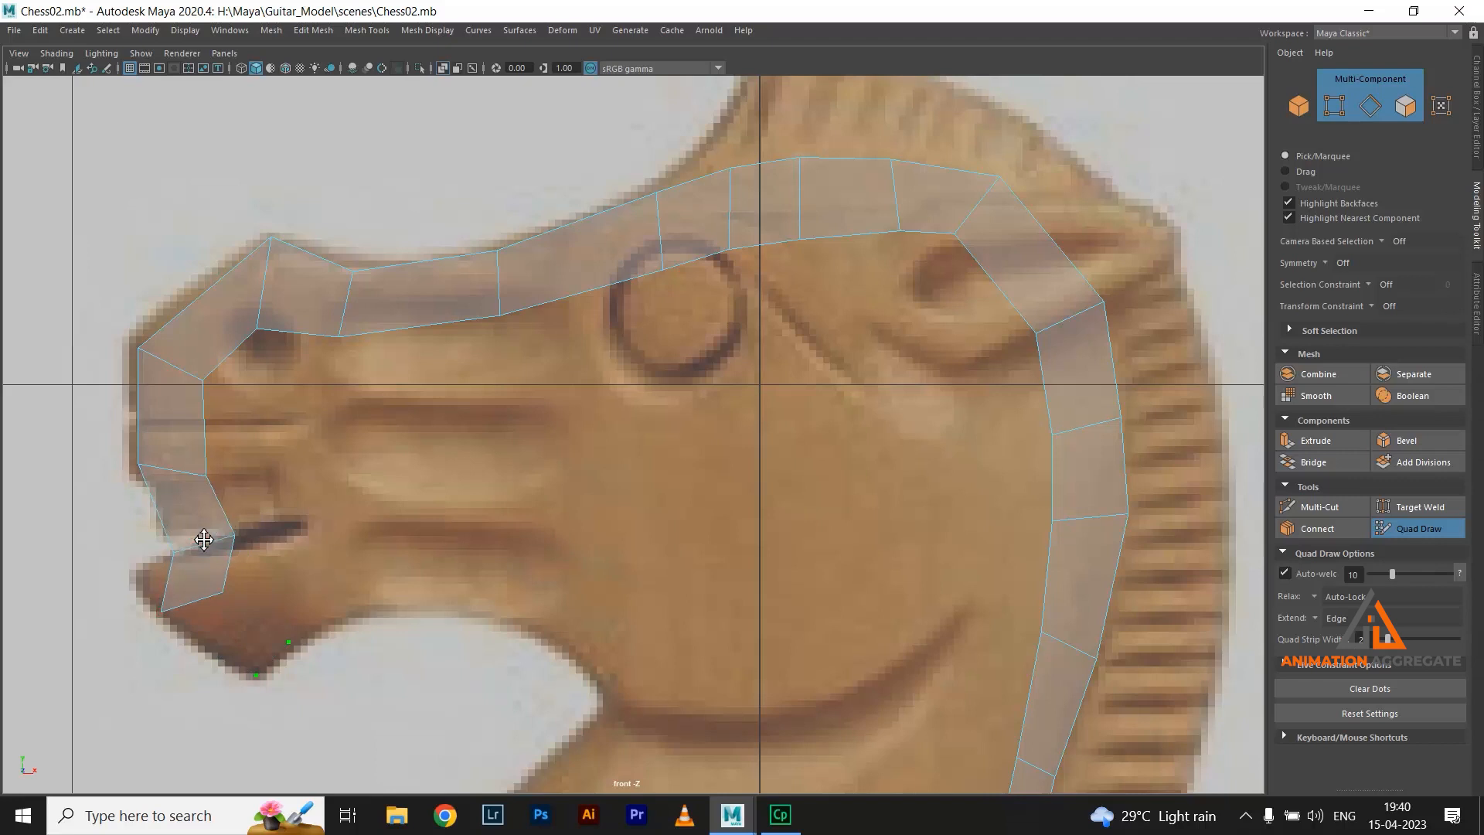
# Fill the chin quad and continue the strip along the underside of the jaw to the throat with four more quads
pyautogui.keyDown('shift'); pyautogui.click(232, 643); pyautogui.keyUp('shift')
pyautogui.click(341, 555)
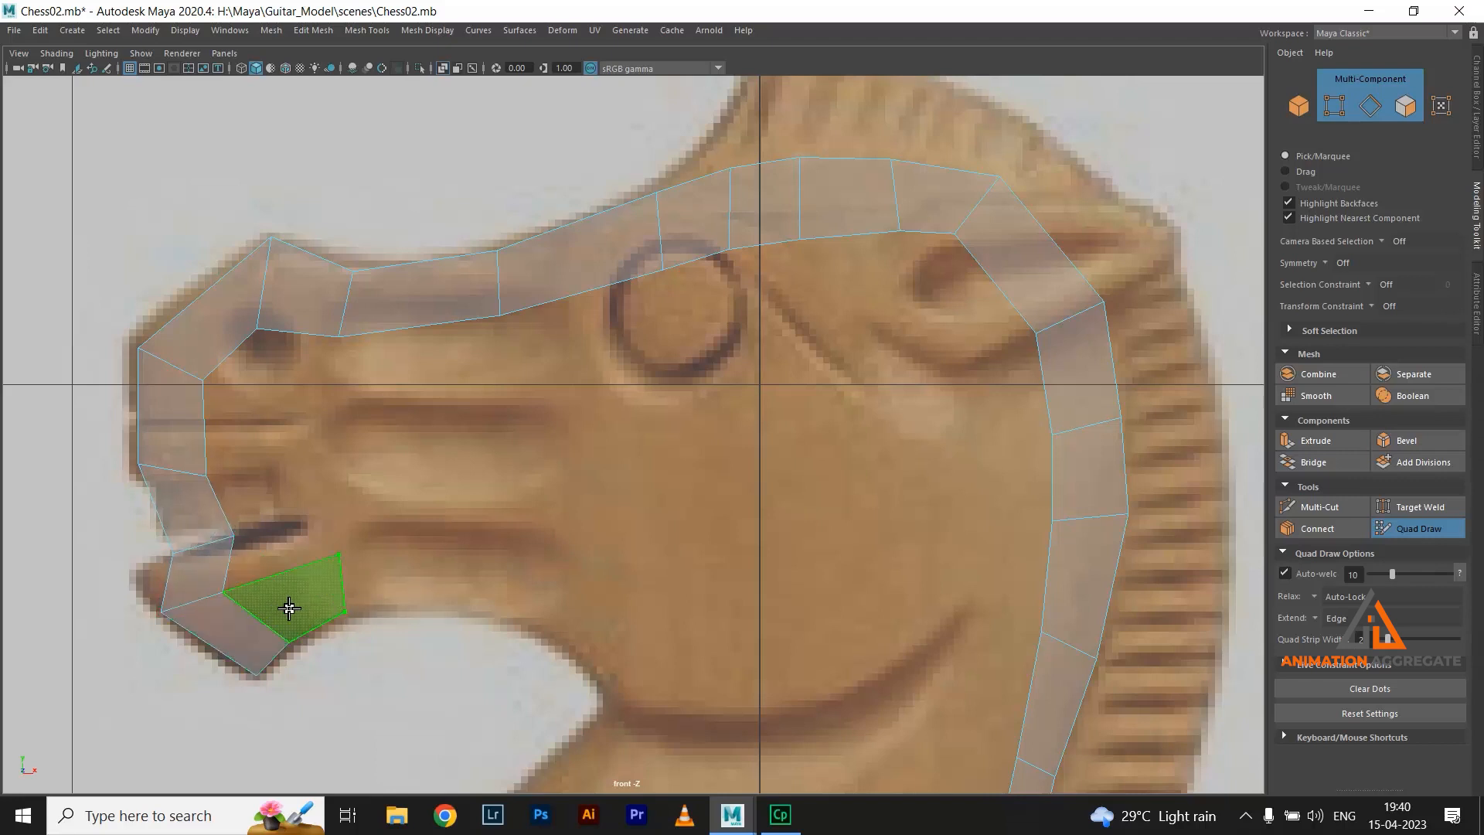
pyautogui.keyDown('shift'); pyautogui.click(282, 606); pyautogui.keyUp('shift')
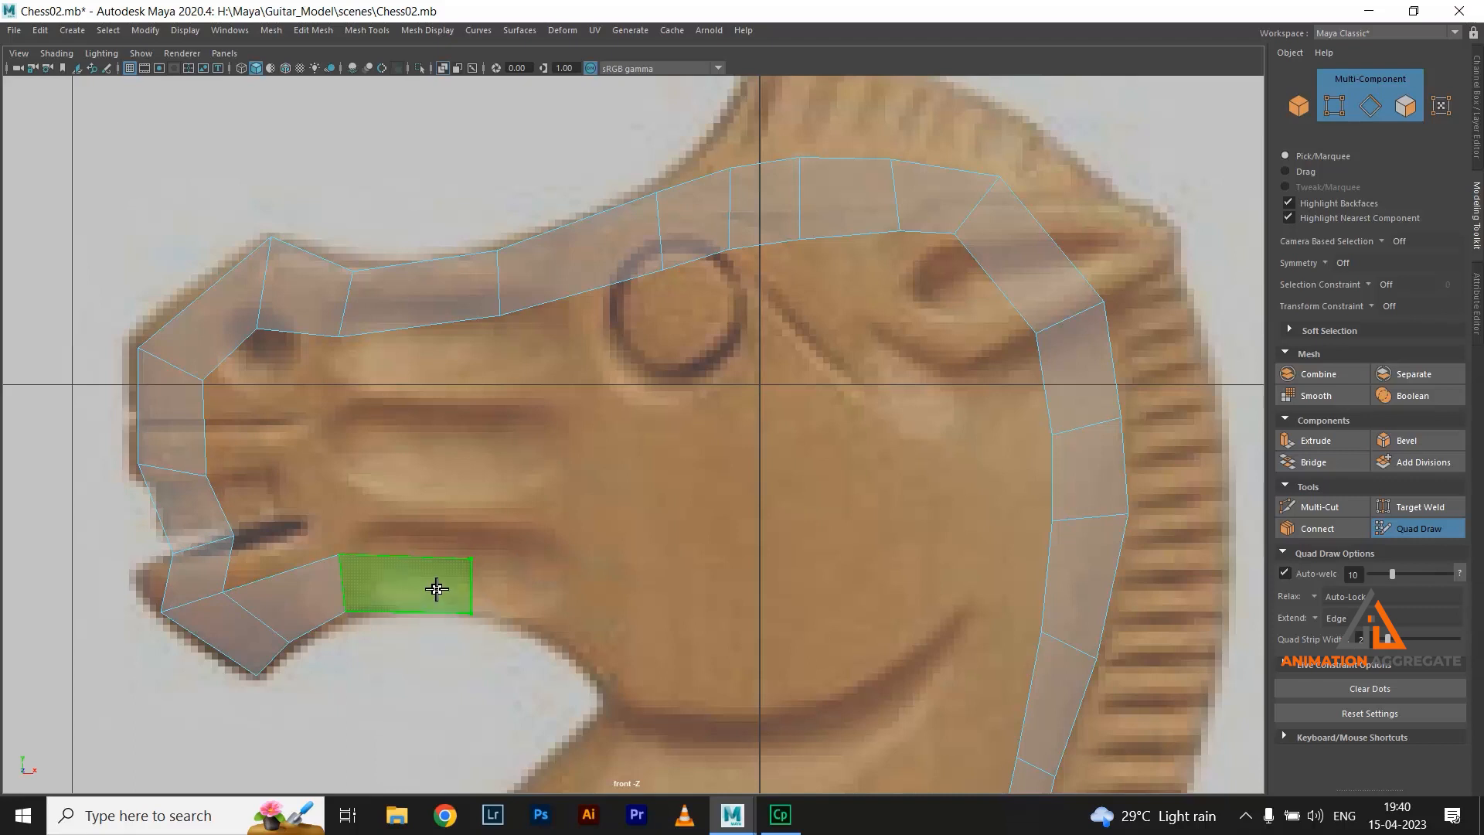
pyautogui.keyDown('shift'); pyautogui.click(436, 589); pyautogui.keyUp('shift')
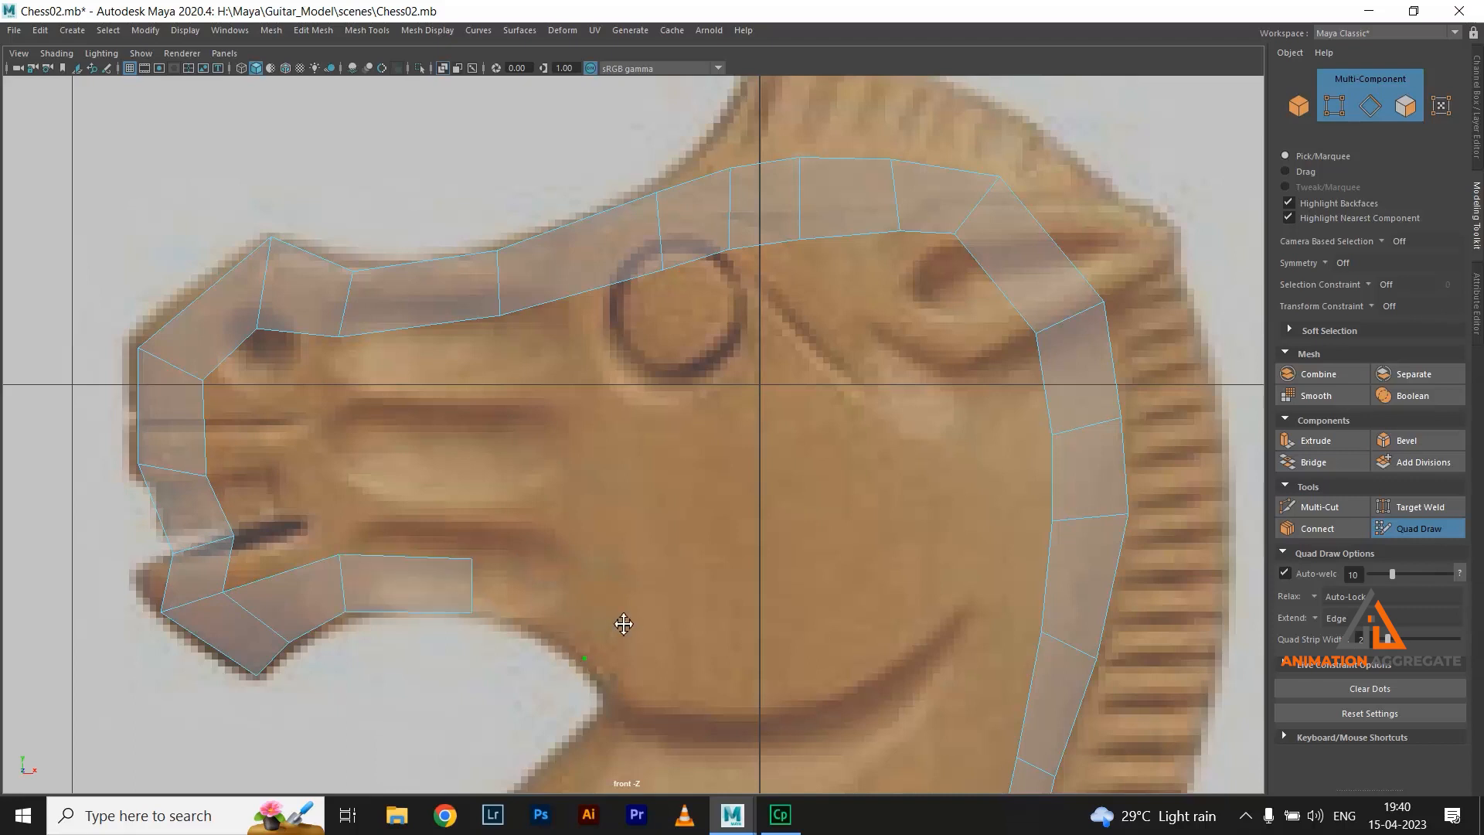
pyautogui.keyDown('shift'); pyautogui.click(569, 616); pyautogui.keyUp('shift')
pyautogui.keyDown('alt'); pyautogui.moveTo(805, 420); pyautogui.dragTo(697, 356, button='middle'); pyautogui.keyUp('alt')
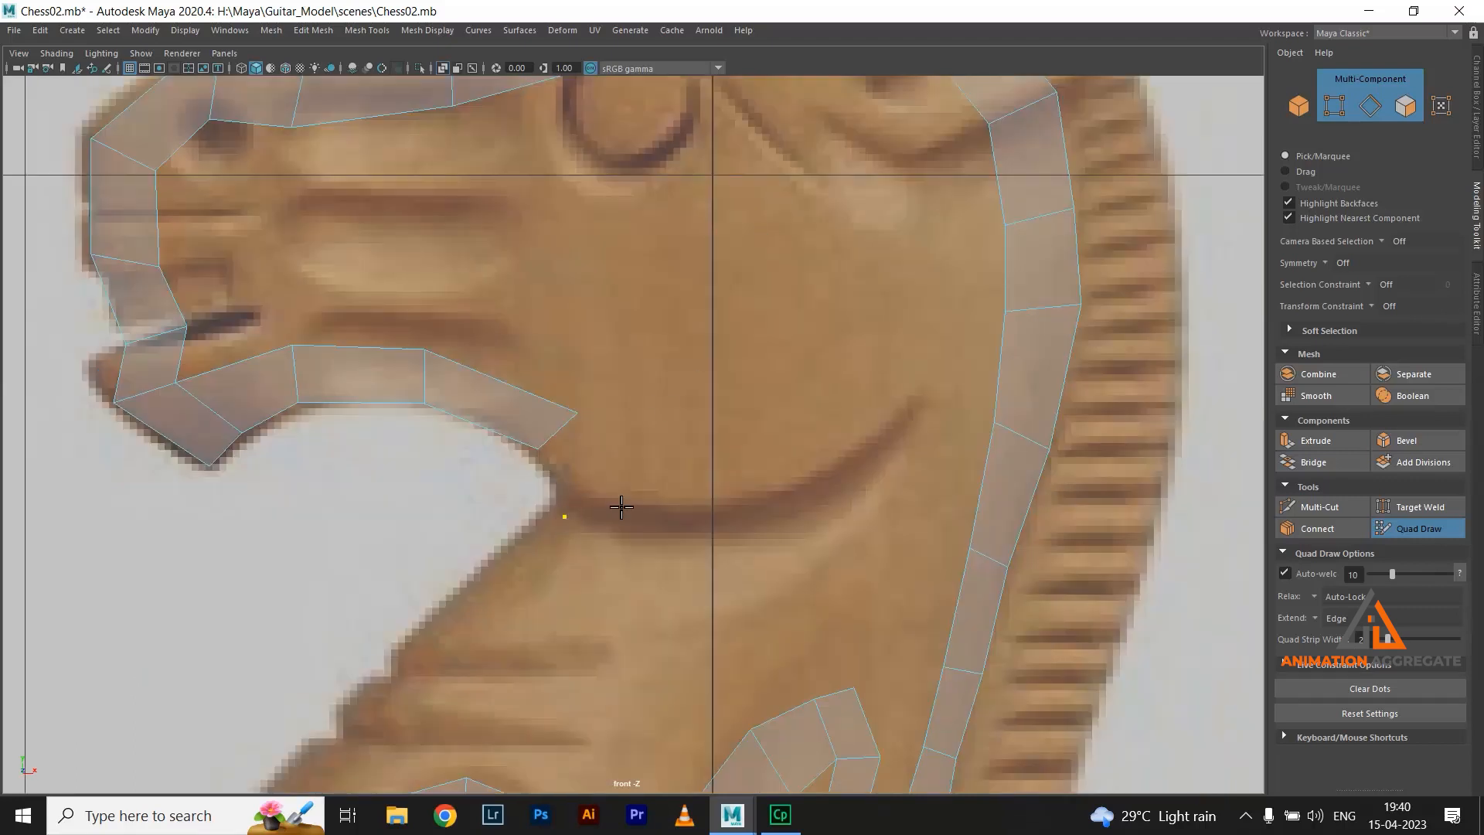
pyautogui.keyDown('shift'); pyautogui.click(587, 475); pyautogui.keyUp('shift')
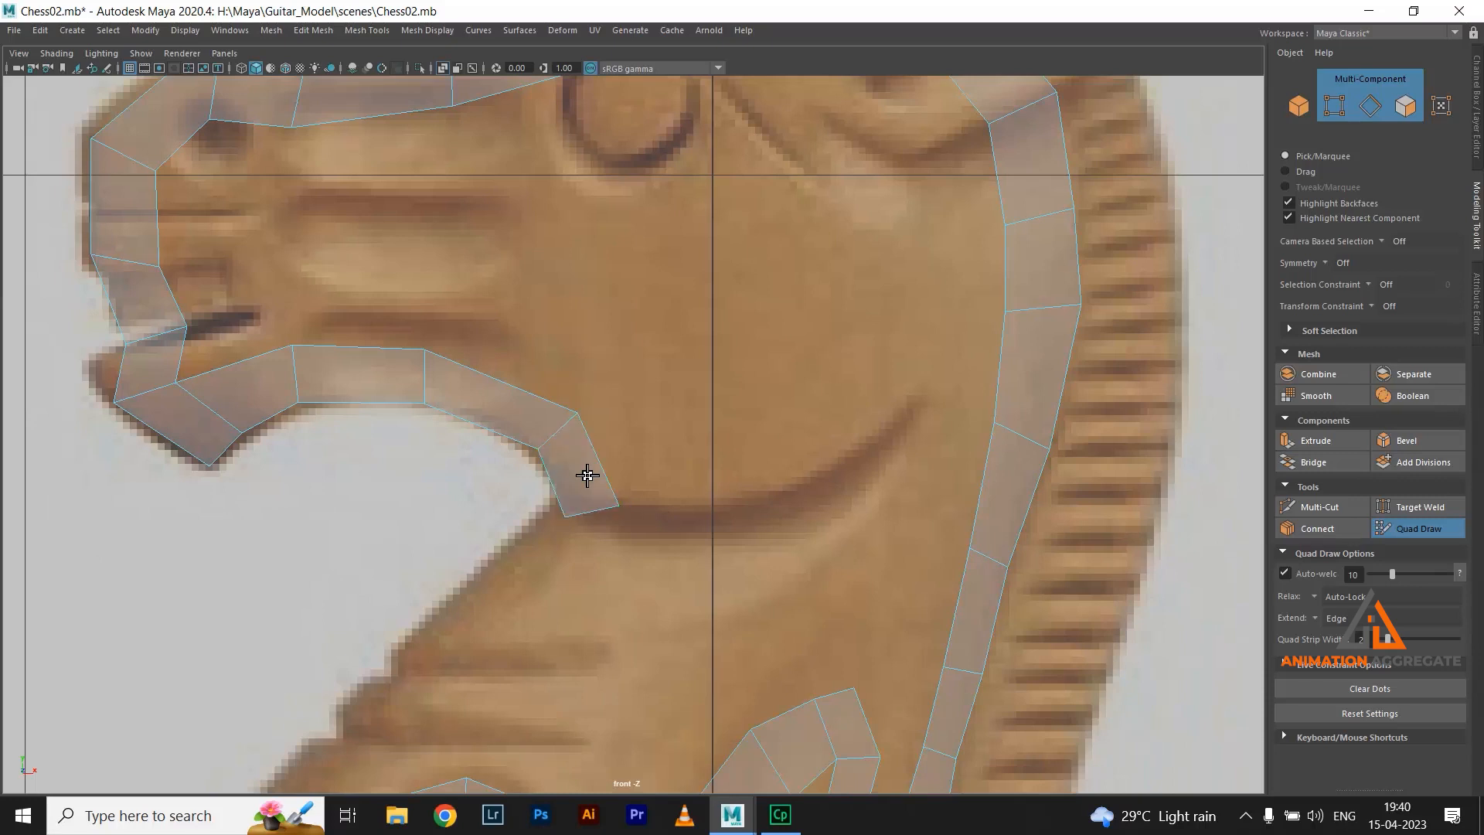
# Extend the strip from the throat down the front of the neck with three quads, passing the two short neck grooves
pyautogui.scroll(-6, 900, 464)
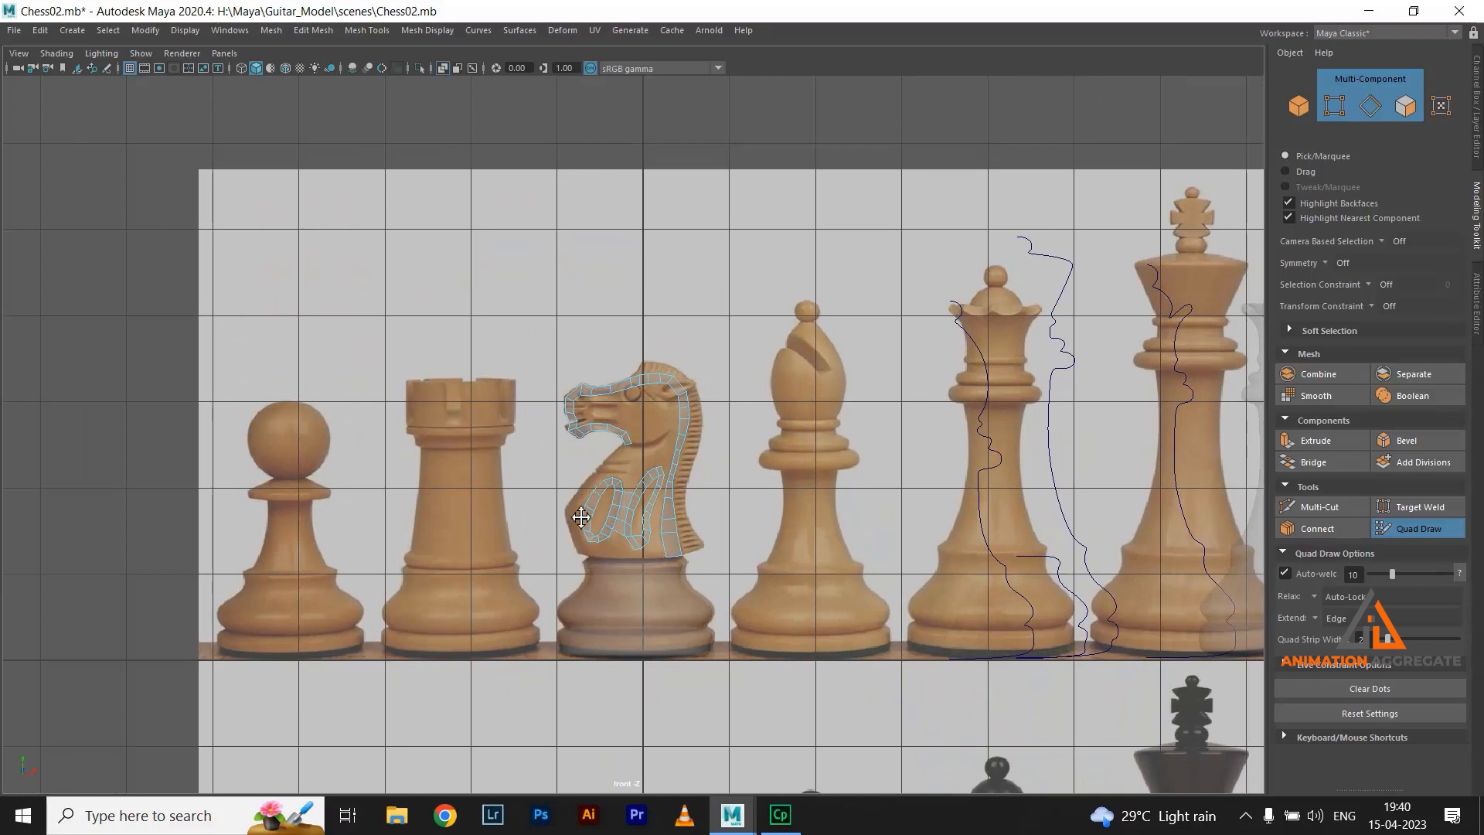
pyautogui.scroll(5, 855, 590)
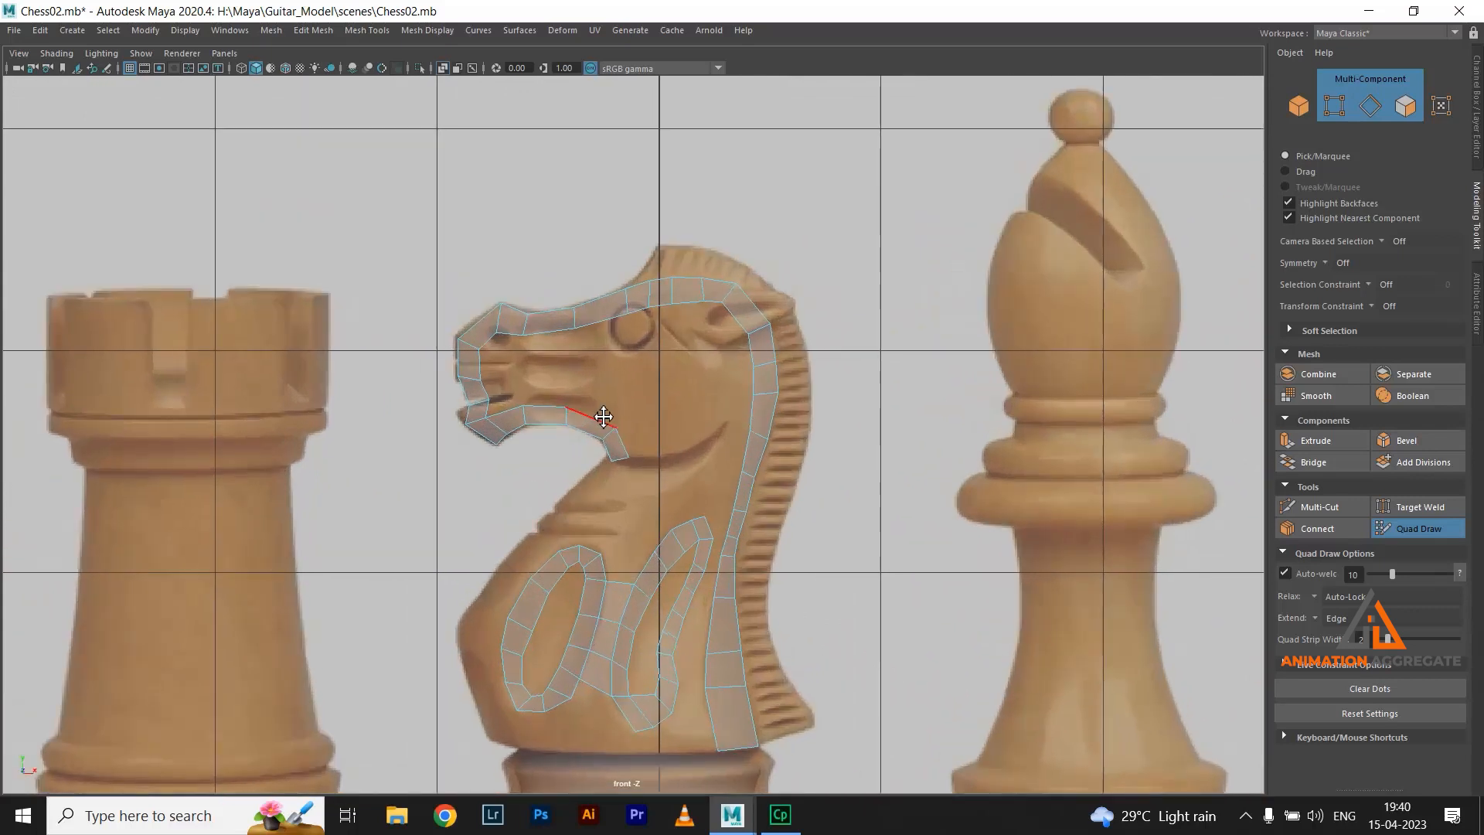
pyautogui.scroll(-5, 564, 276)
pyautogui.scroll(4, 487, 268)
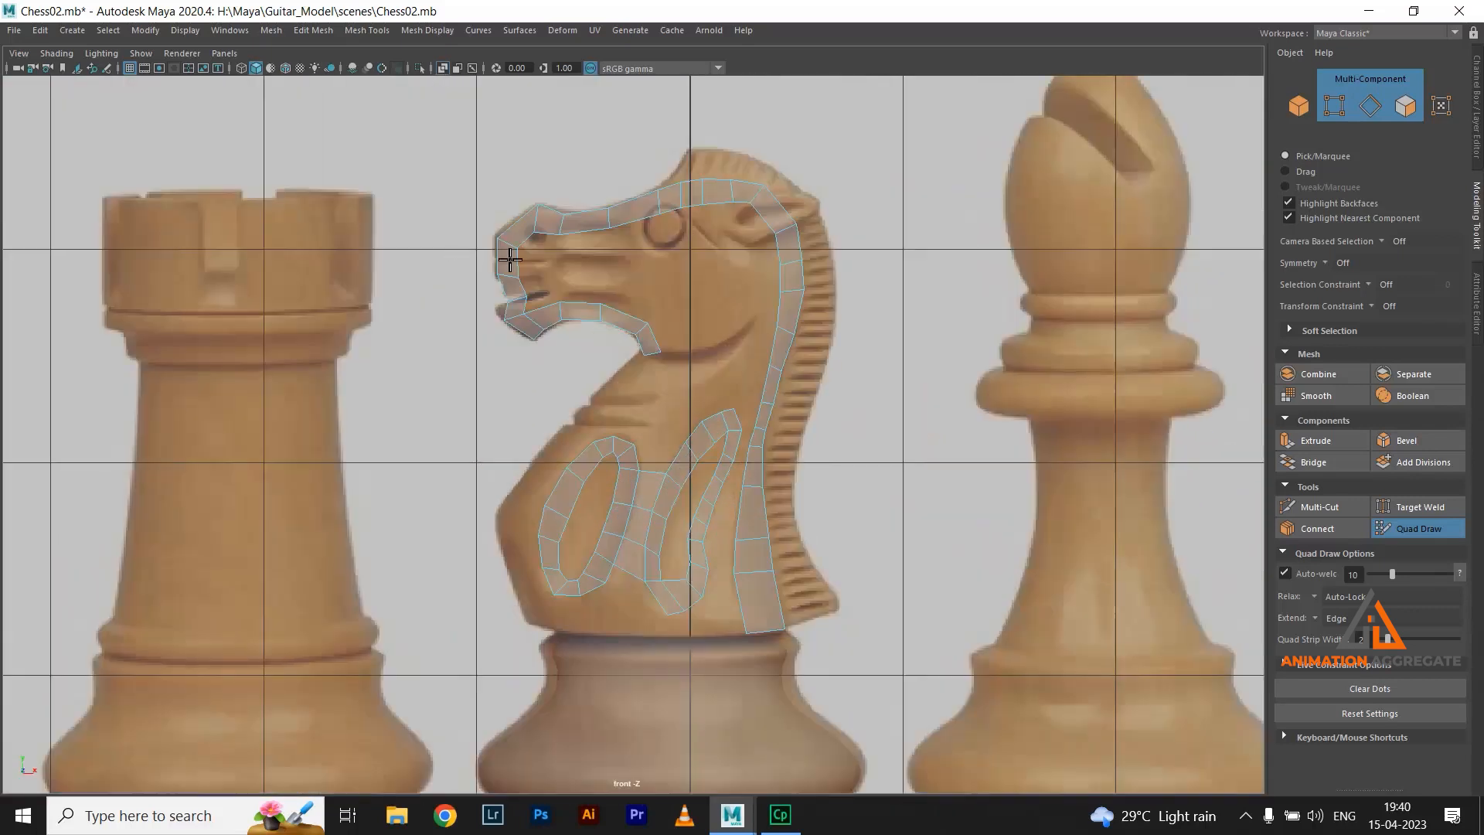
pyautogui.scroll(4, 762, 404)
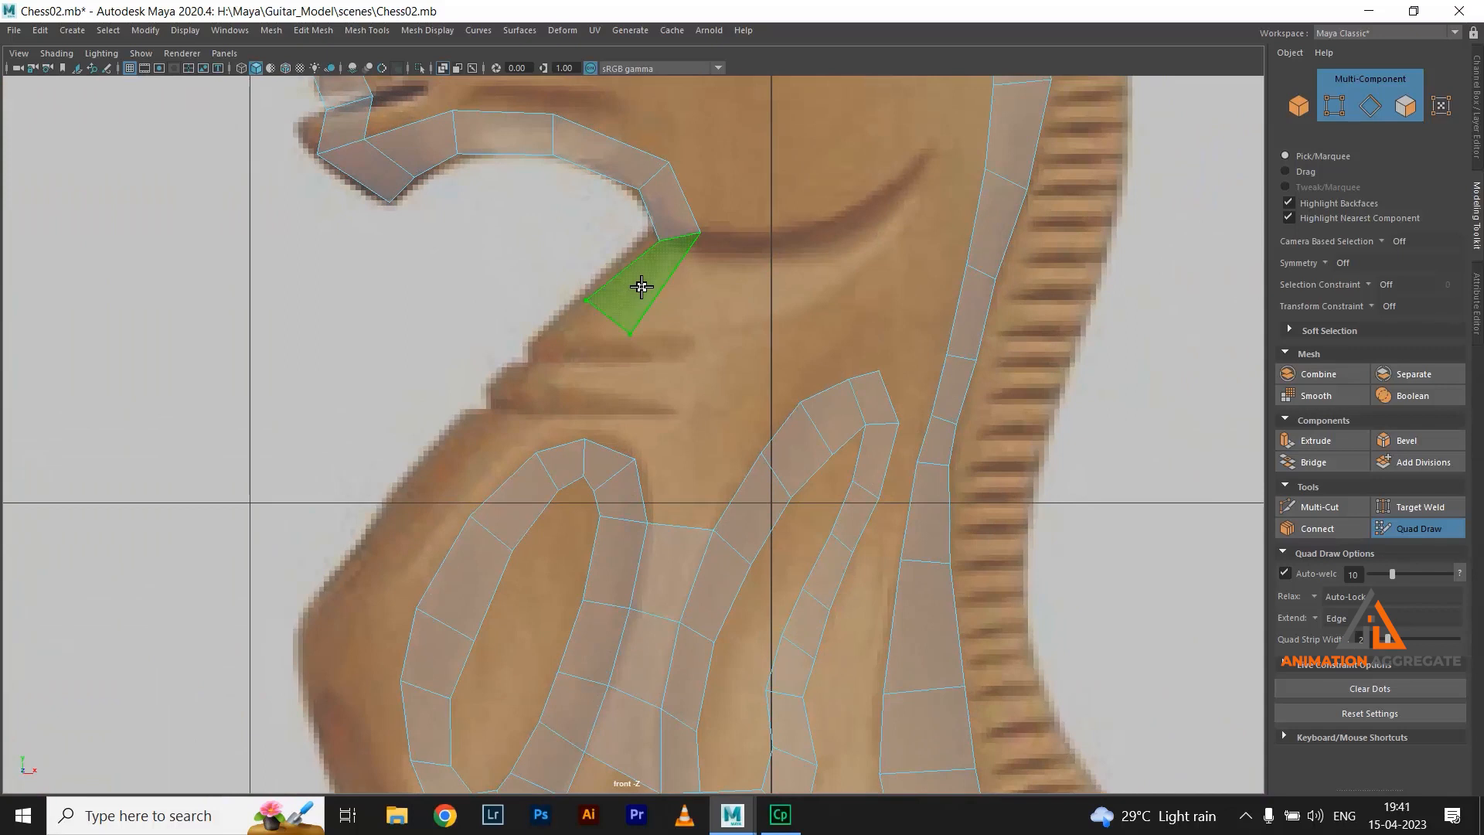
pyautogui.keyDown('shift'); pyautogui.click(641, 286); pyautogui.keyUp('shift')
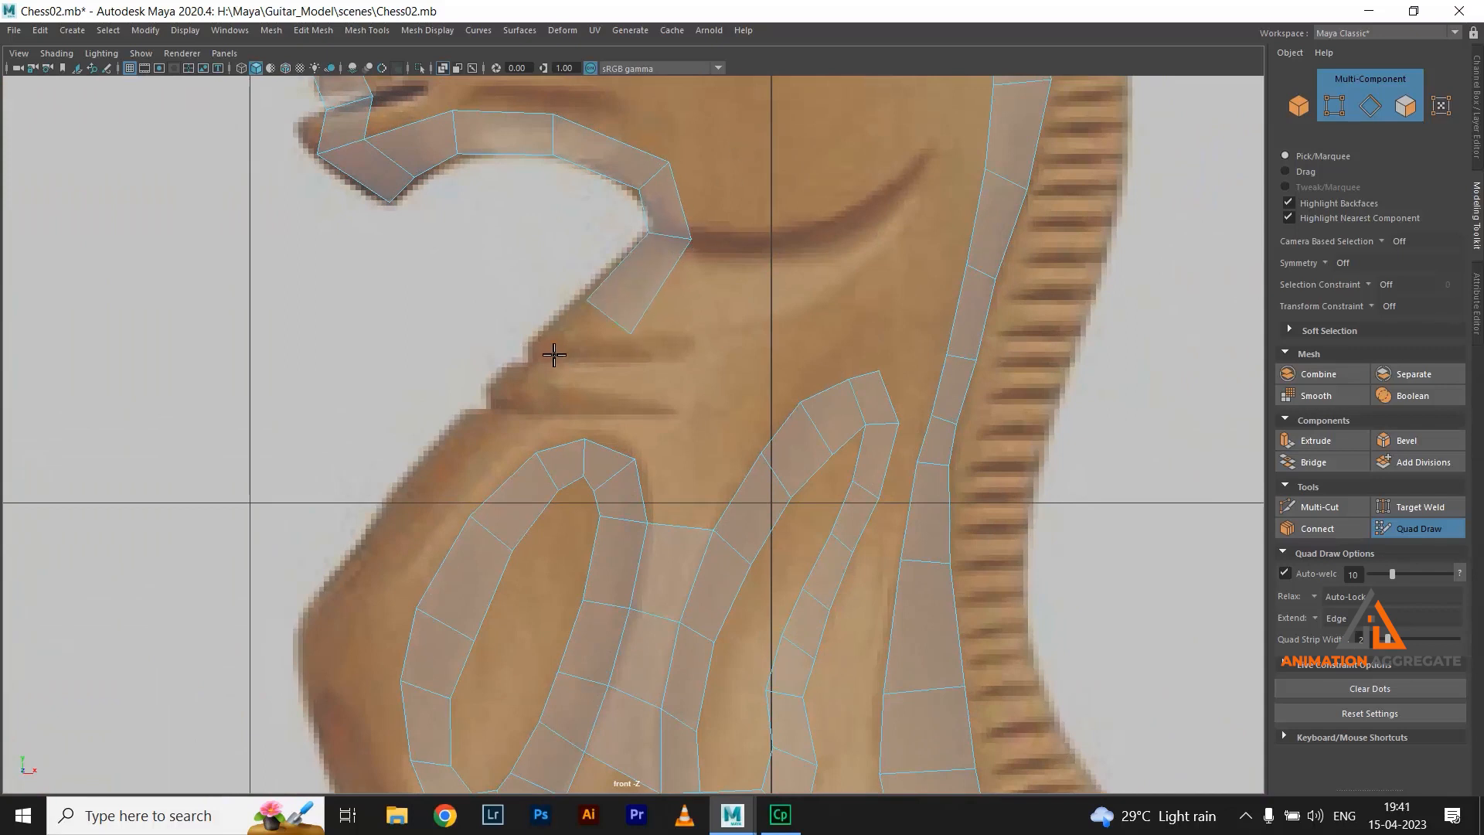
pyautogui.keyDown('shift'); pyautogui.click(589, 334); pyautogui.keyUp('shift')
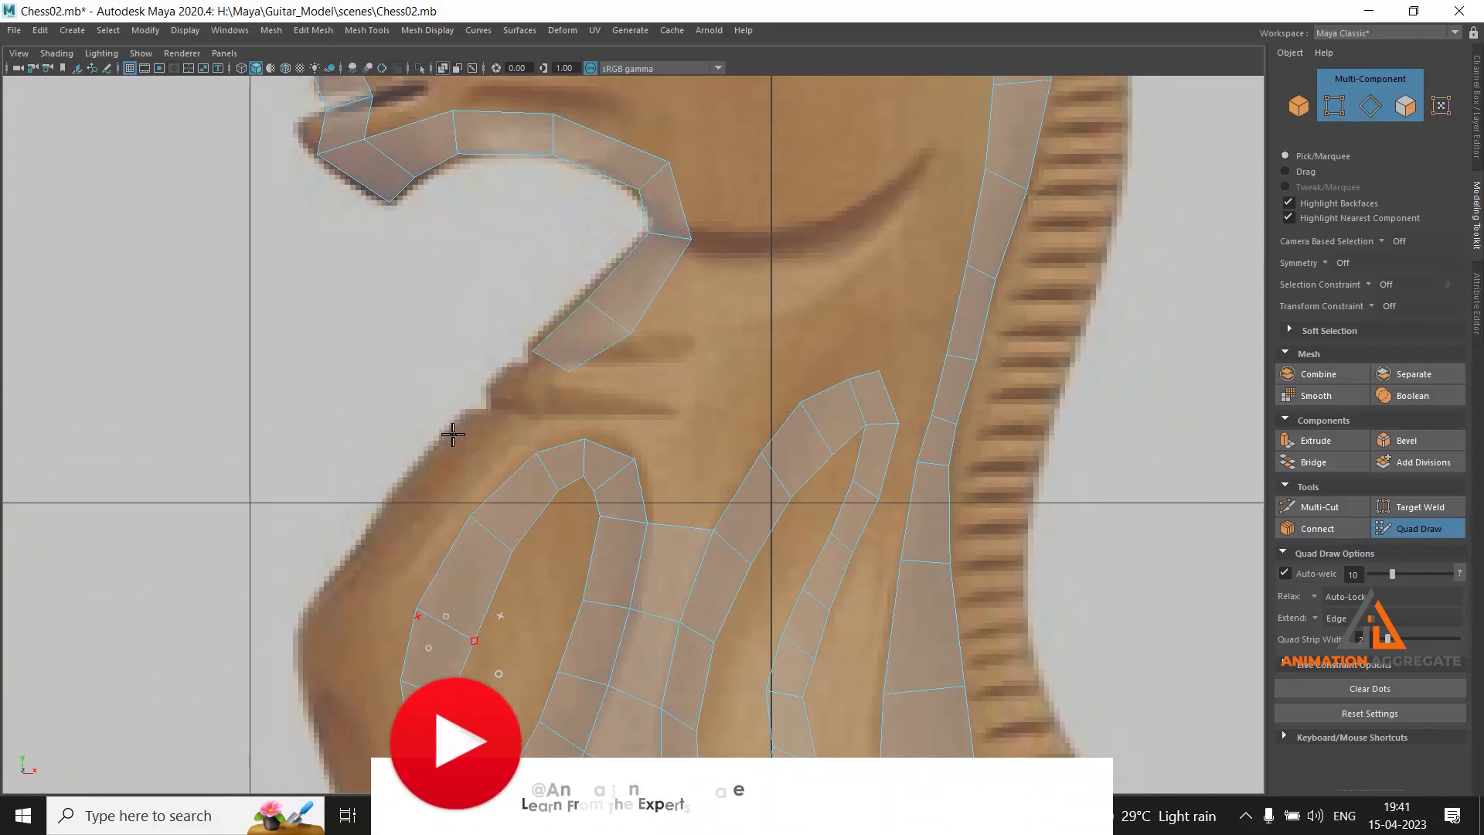
pyautogui.keyDown('shift'); pyautogui.click(506, 398); pyautogui.keyUp('shift')
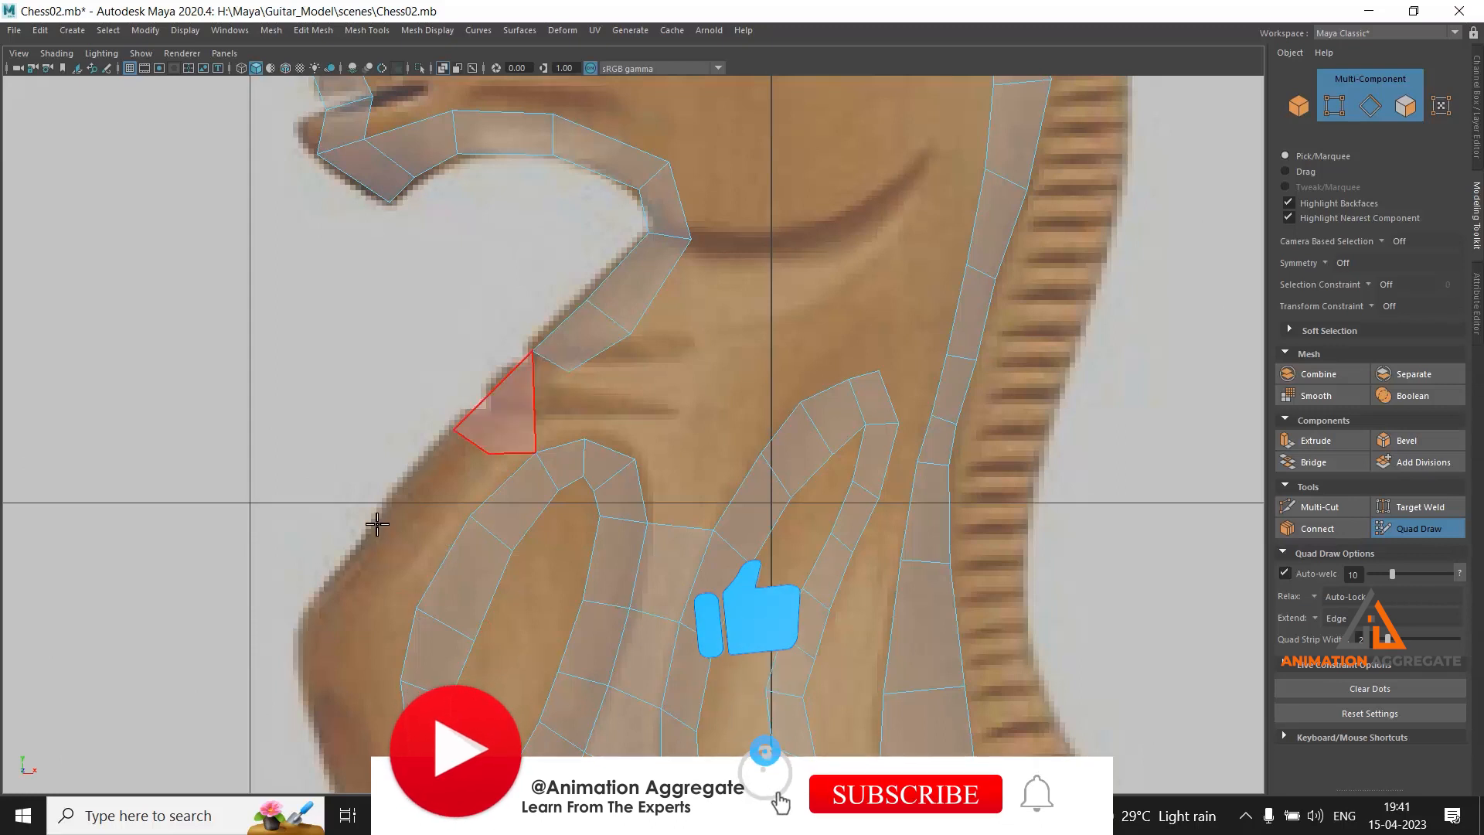
pyautogui.hotkey('ctrl', 'z')
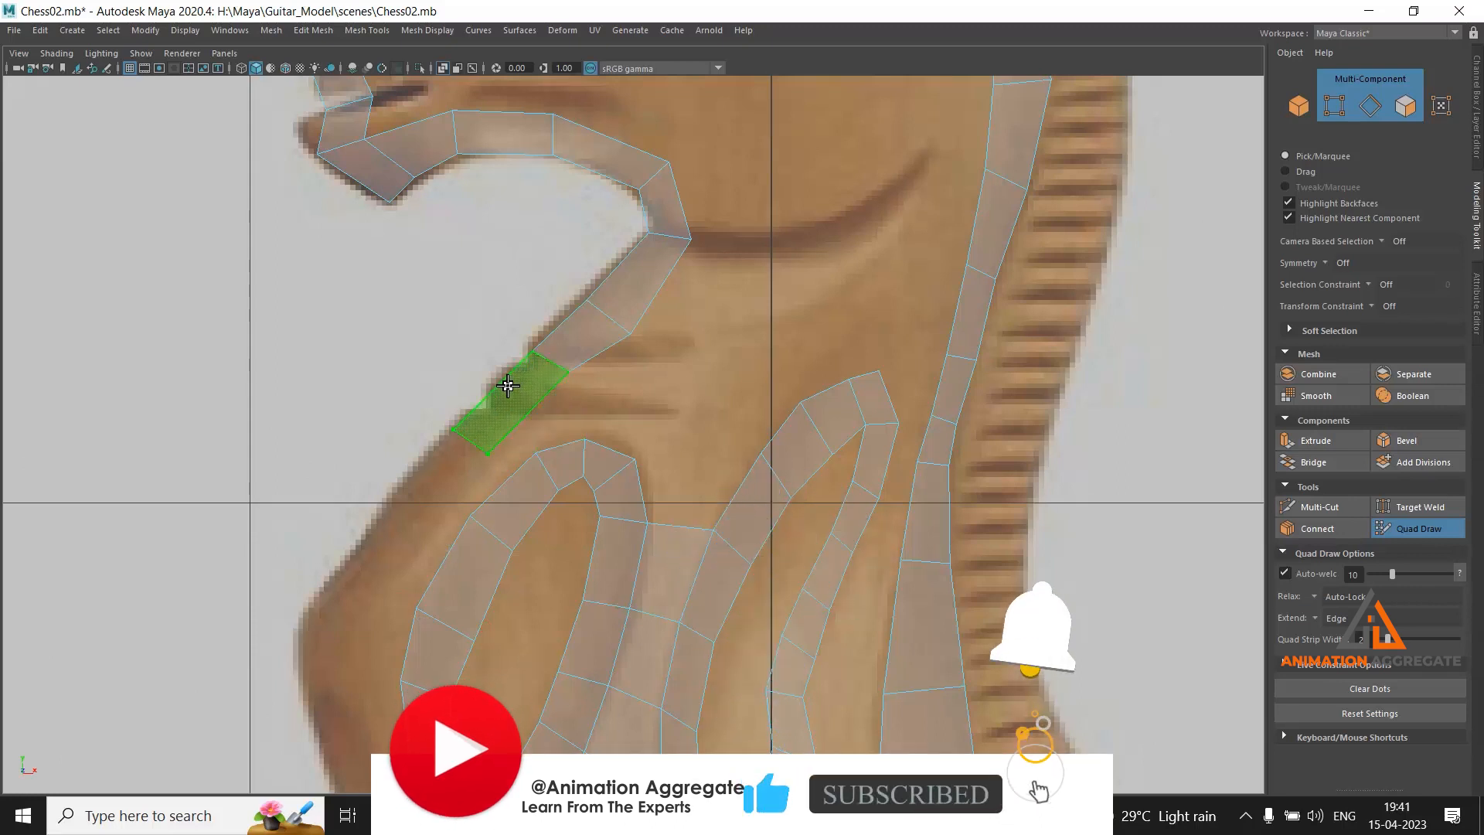
pyautogui.keyDown('shift'); pyautogui.click(507, 386); pyautogui.keyUp('shift')
# Continue the strip down the front of the body with three quads, ending at the chest's foremost point
pyautogui.click(389, 495)
pyautogui.click(430, 521)
pyautogui.keyDown('shift'); pyautogui.click(444, 472); pyautogui.keyUp('shift')
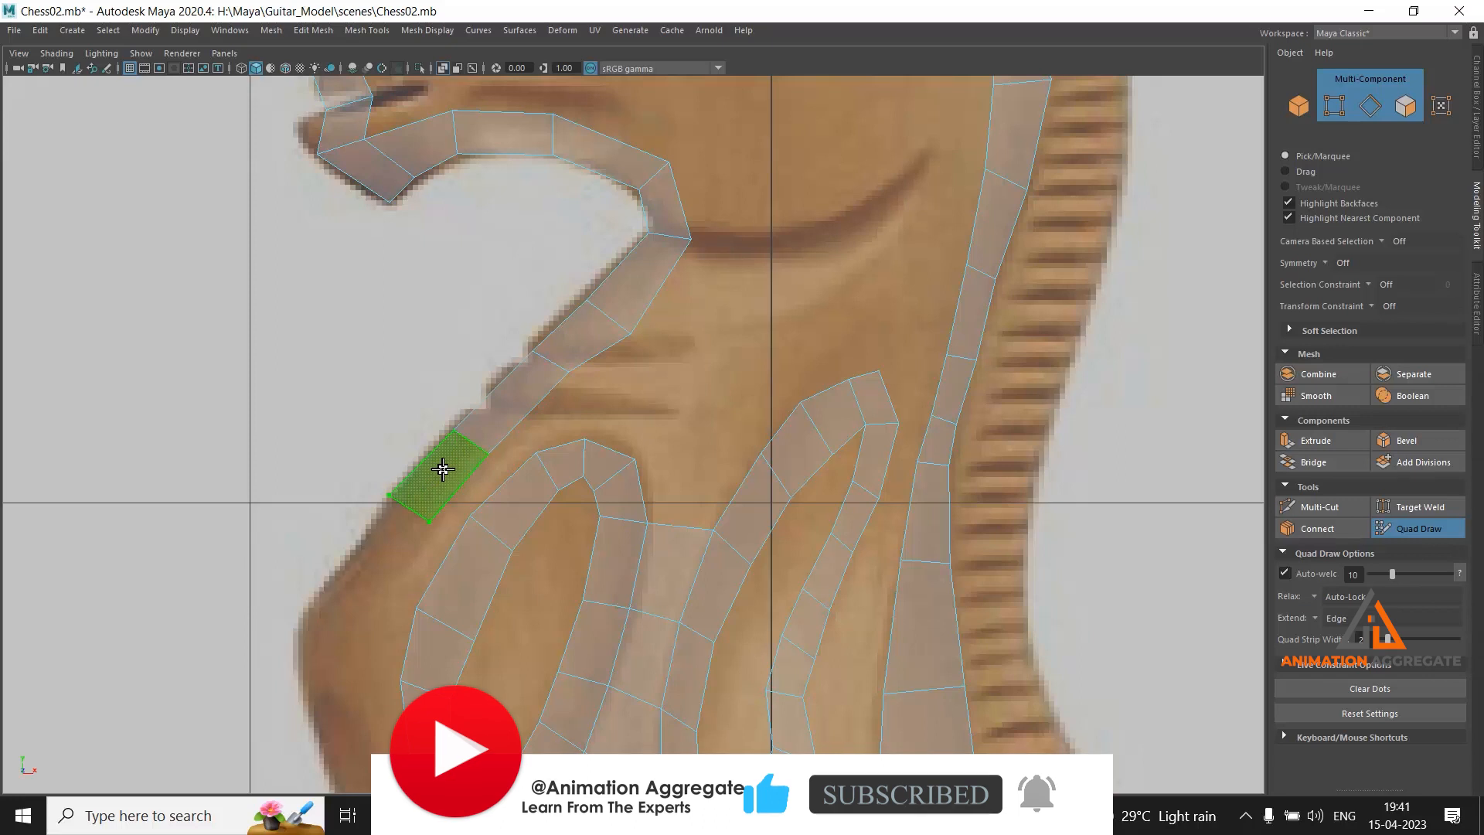
pyautogui.keyDown('ctrl'); pyautogui.keyDown('shift'); pyautogui.click(434, 497); pyautogui.keyUp('shift'); pyautogui.keyUp('ctrl')
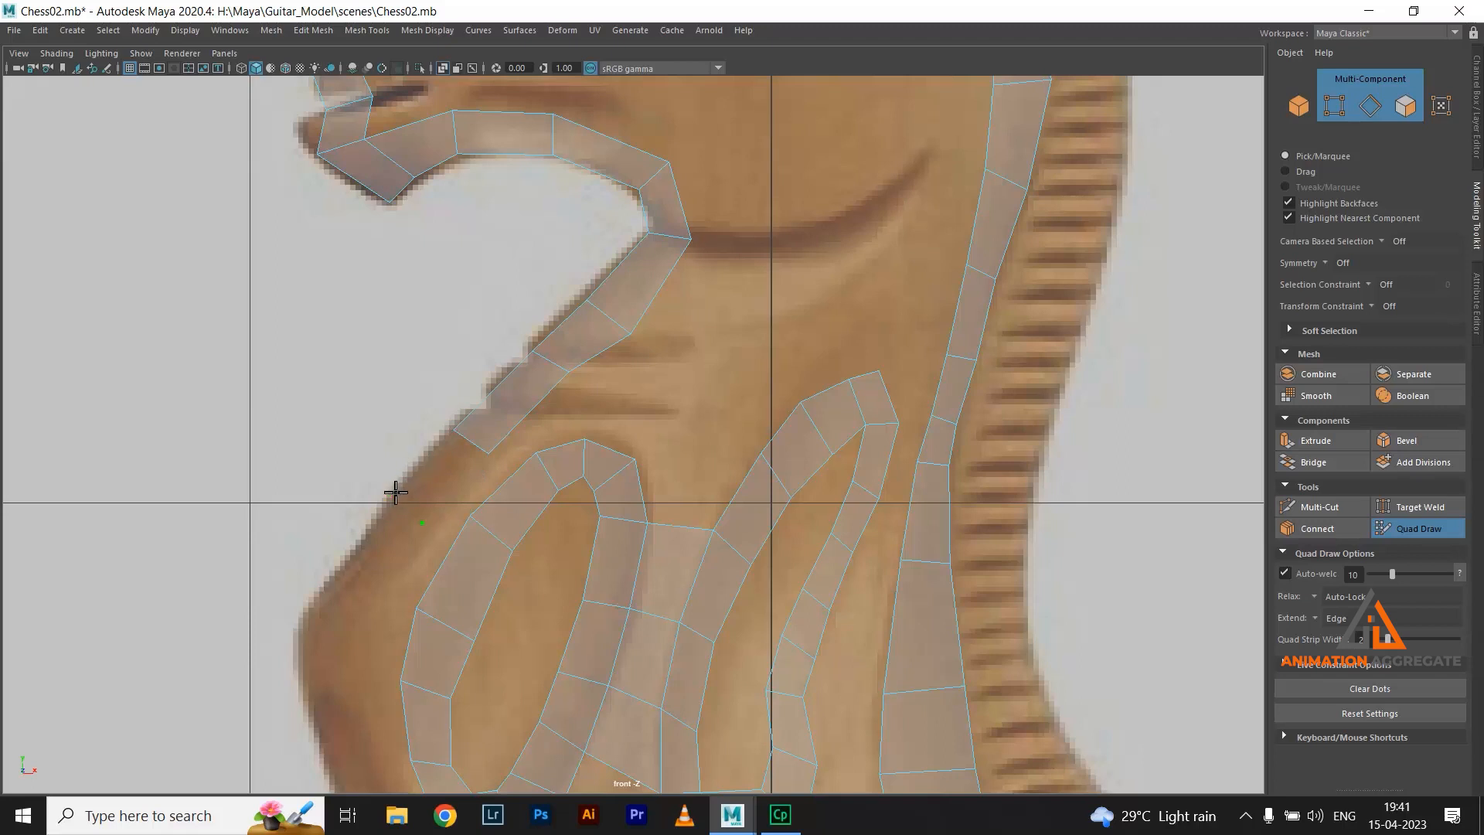
pyautogui.keyDown('shift'); pyautogui.click(435, 475); pyautogui.keyUp('shift')
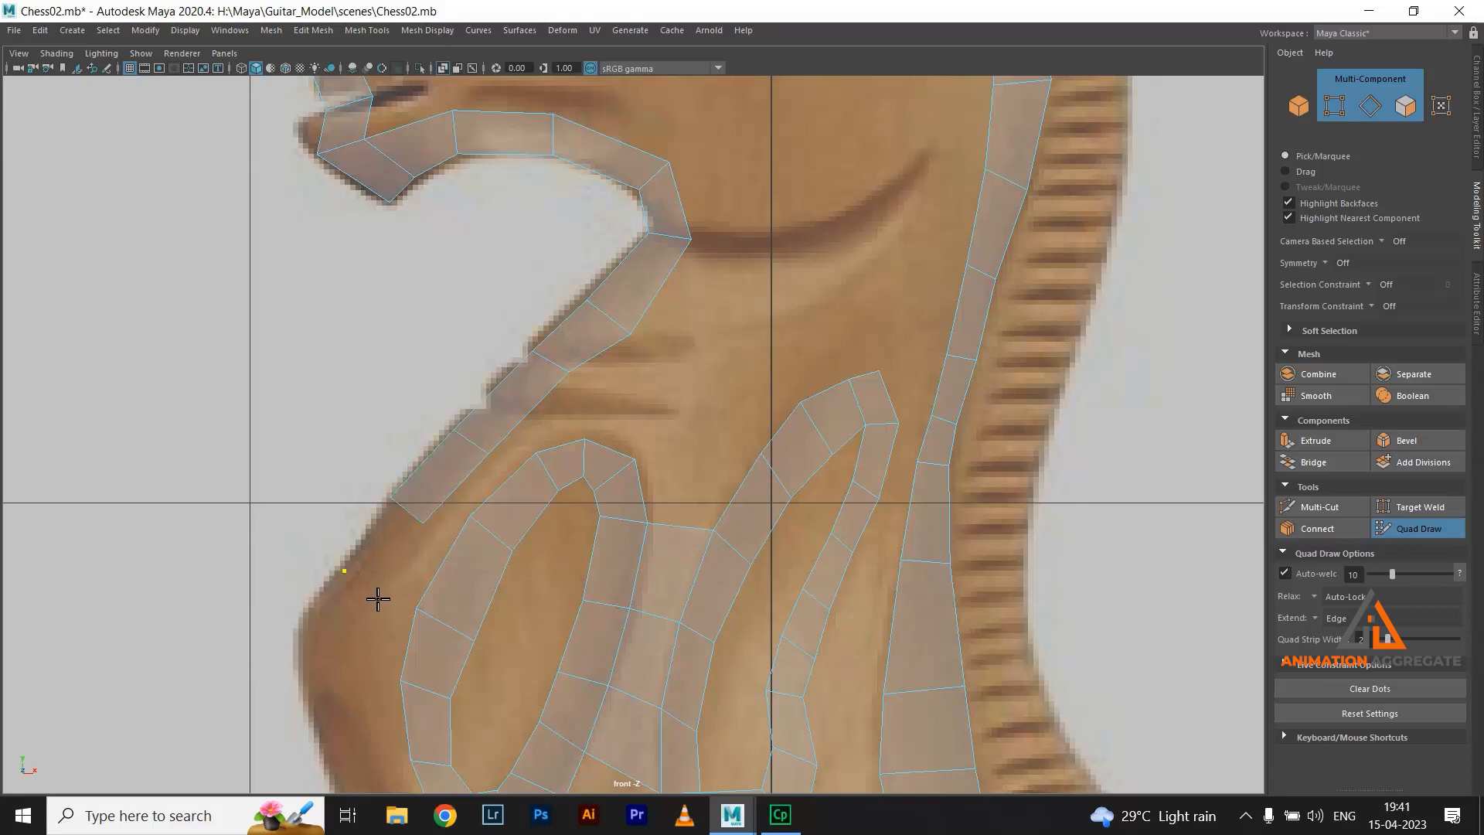
pyautogui.keyDown('shift'); pyautogui.click(390, 537); pyautogui.keyUp('shift')
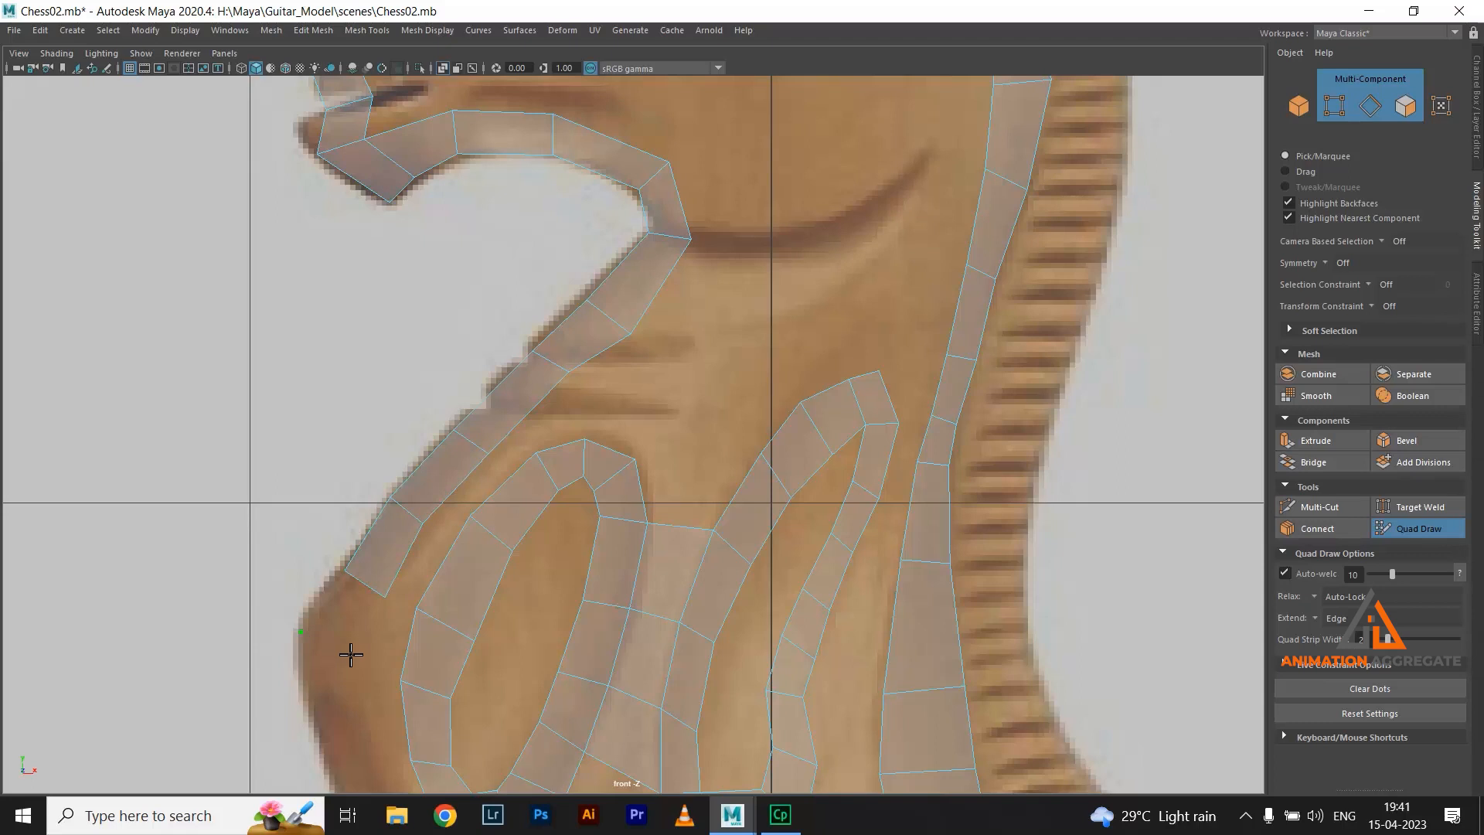
pyautogui.keyDown('shift'); pyautogui.click(335, 720); pyautogui.keyUp('shift')
# Add two quads down the lower chest to the front bottom corner of the knight's body
pyautogui.scroll(-5, 394, 388)
pyautogui.scroll(6, 358, 309)
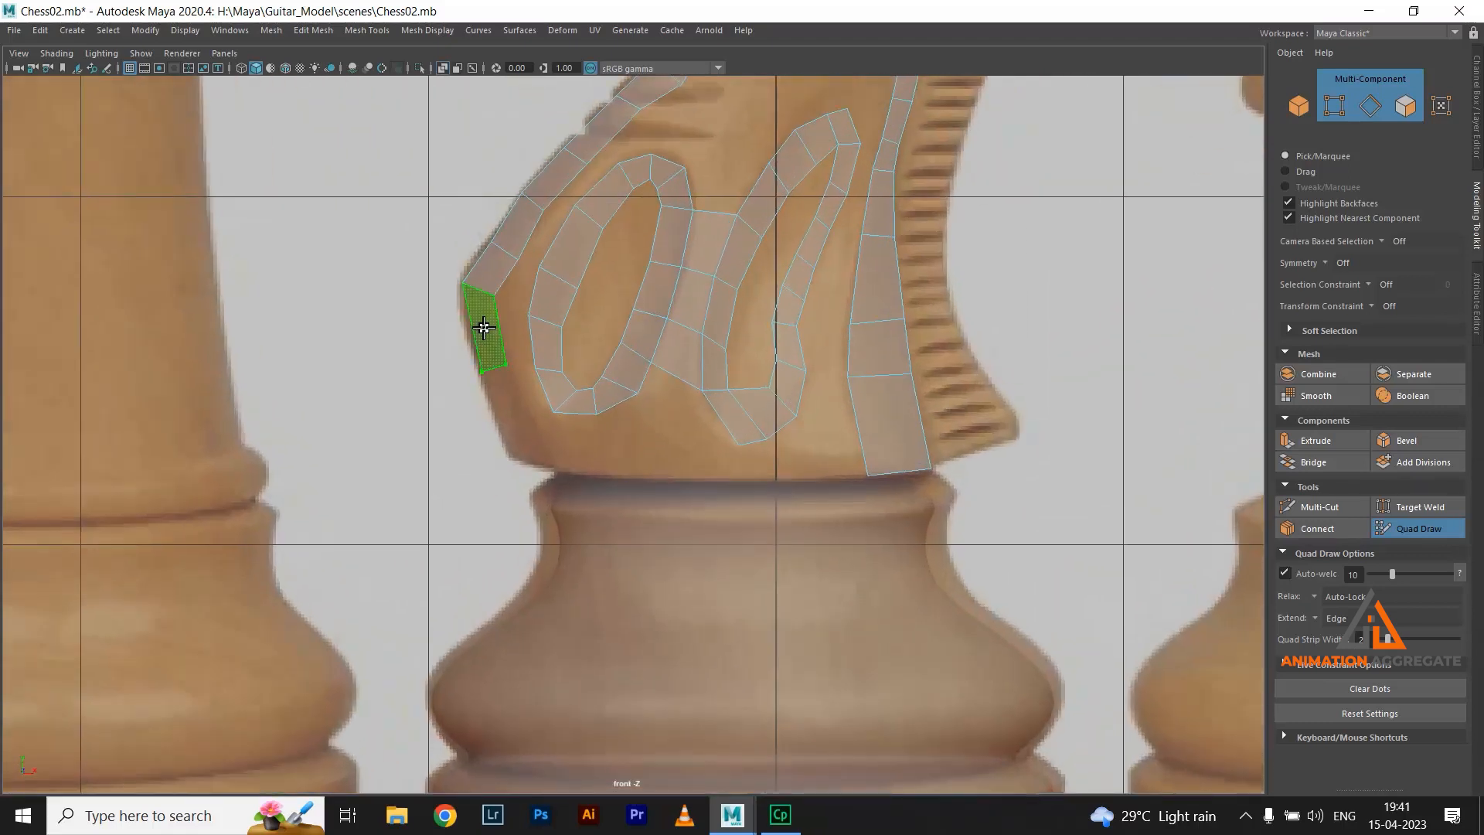
pyautogui.keyDown('shift'); pyautogui.click(484, 332); pyautogui.keyUp('shift')
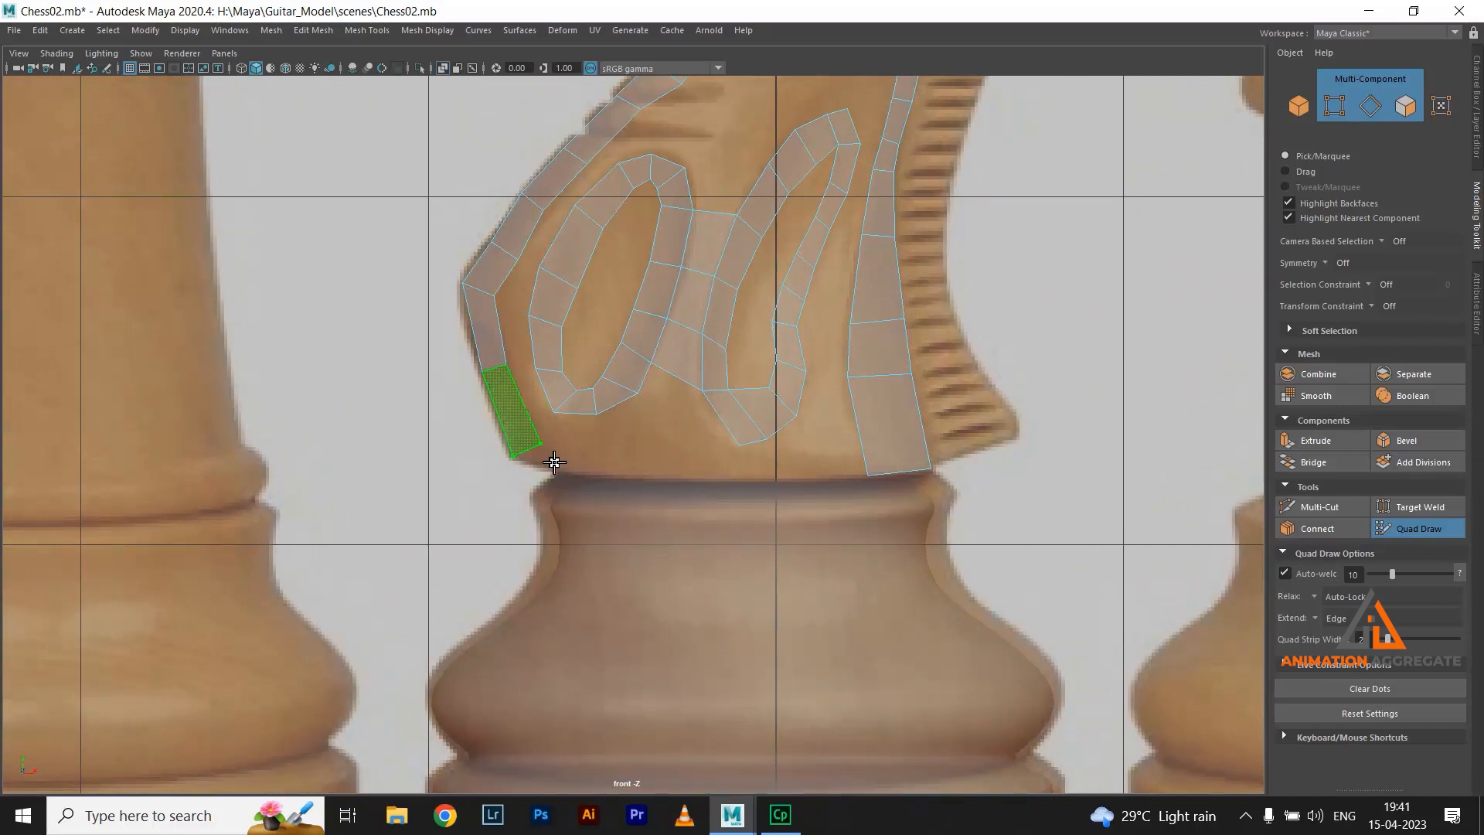
pyautogui.keyDown('shift'); pyautogui.click(545, 452); pyautogui.keyUp('shift')
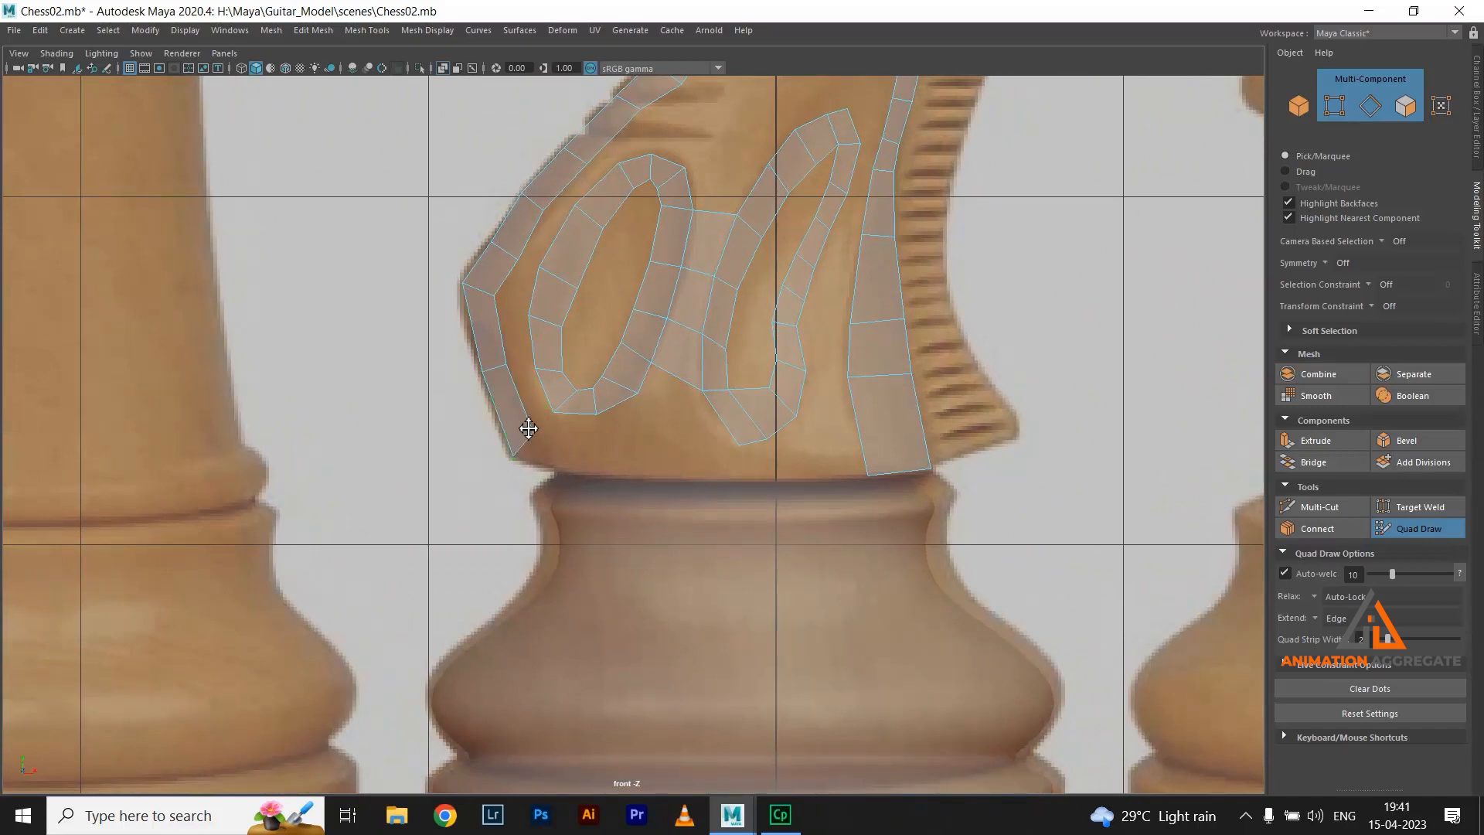
# Run five quads along the body's bottom edge above the base, insert an edge across the mane strip's lowest quad, and join the strips there
pyautogui.keyDown('shift'); pyautogui.click(556, 458); pyautogui.keyUp('shift')
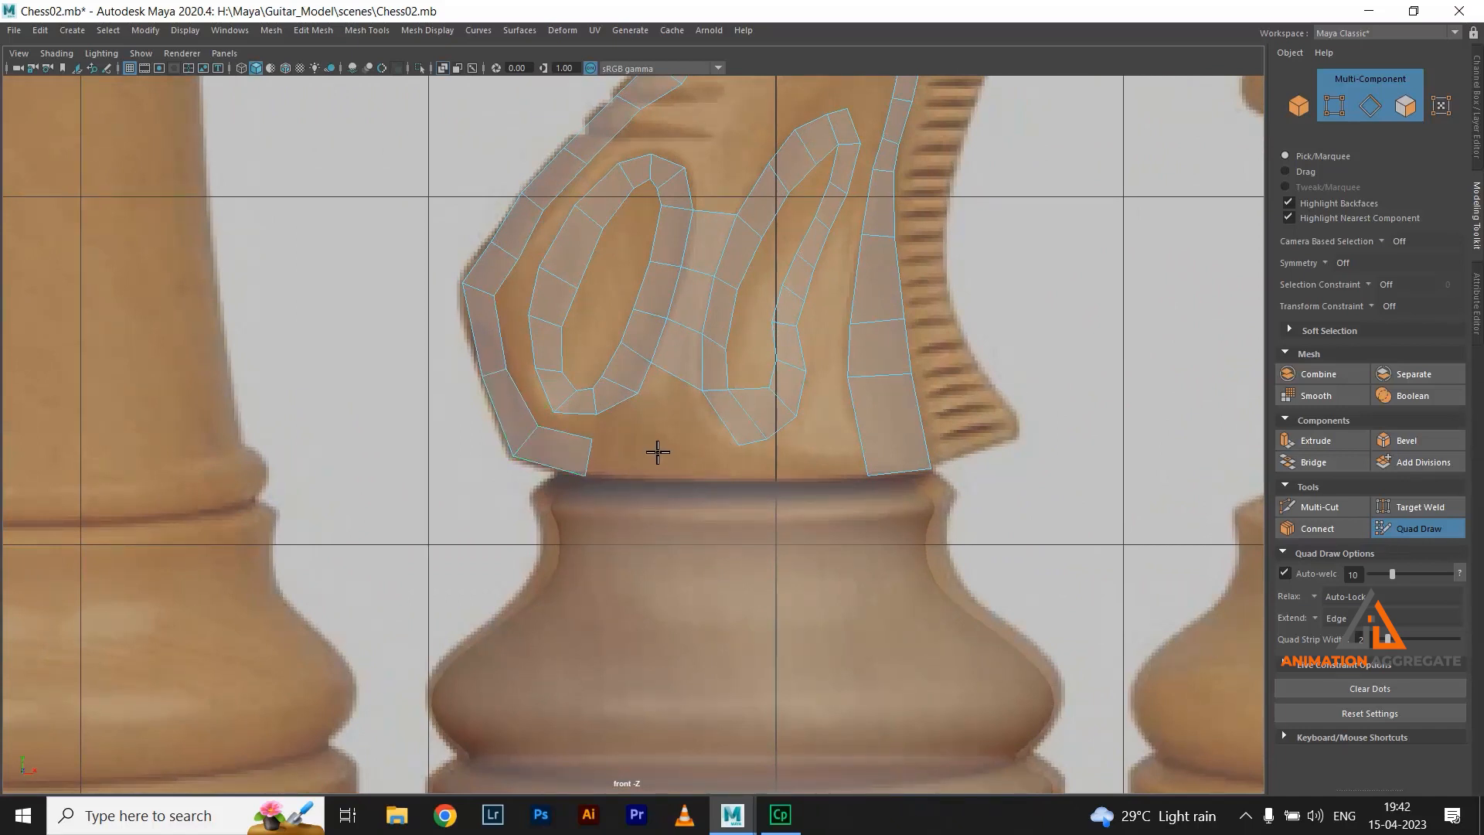
pyautogui.keyDown('shift'); pyautogui.click(619, 461); pyautogui.keyUp('shift')
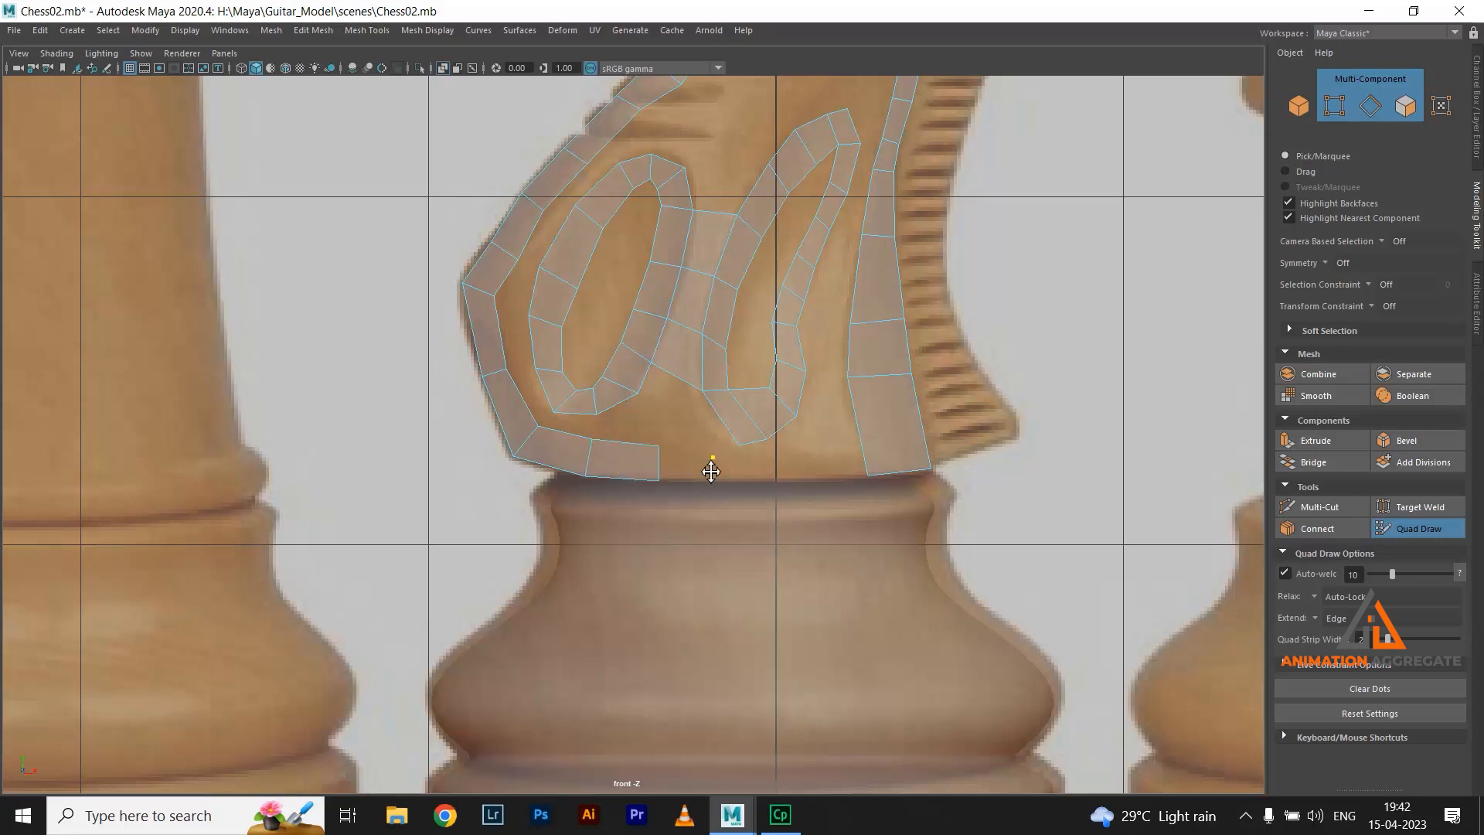
pyautogui.keyDown('shift'); pyautogui.click(884, 438); pyautogui.keyUp('shift')
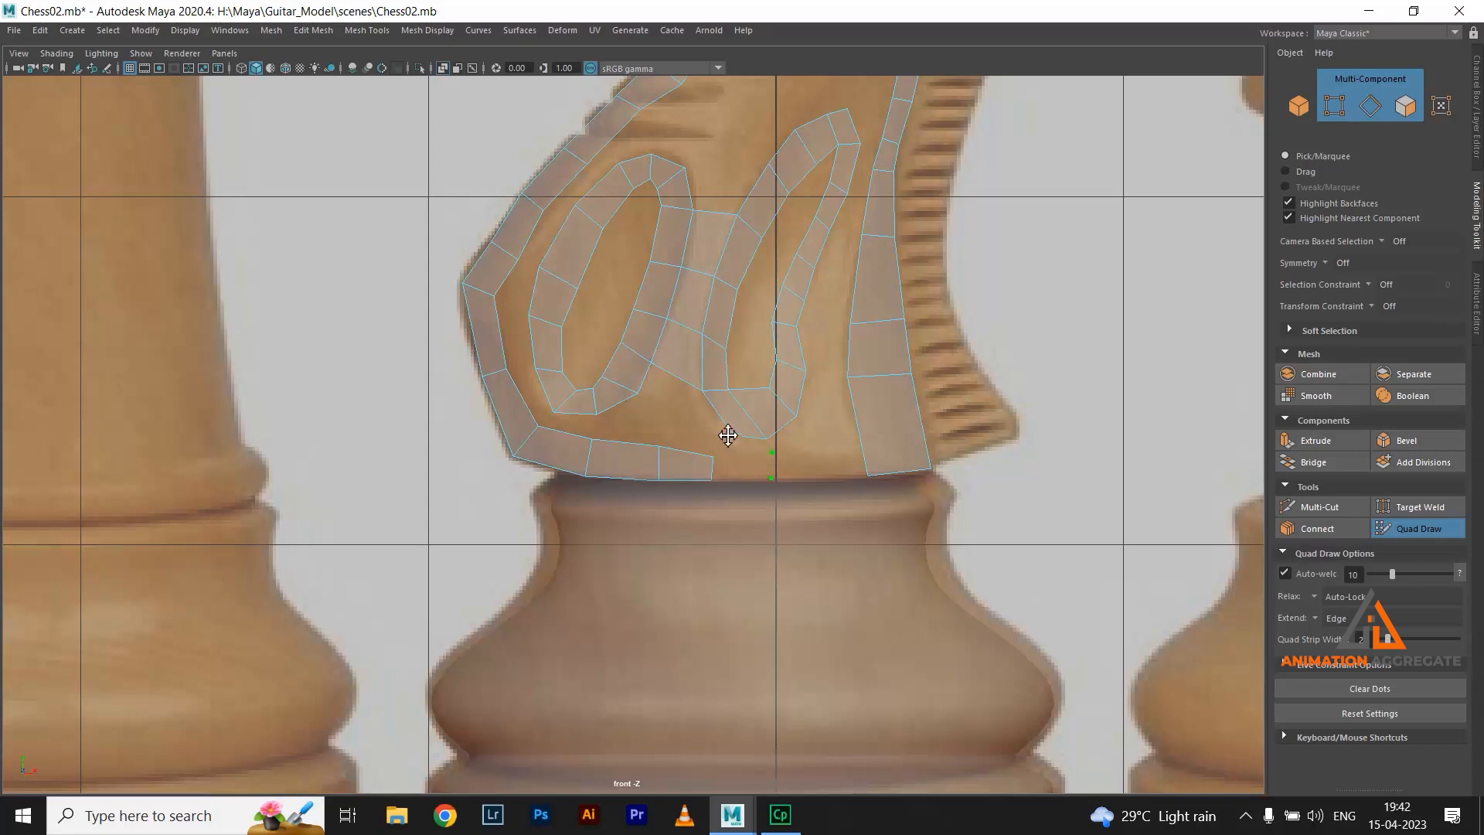
pyautogui.keyDown('shift'); pyautogui.click(864, 448); pyautogui.keyUp('shift')
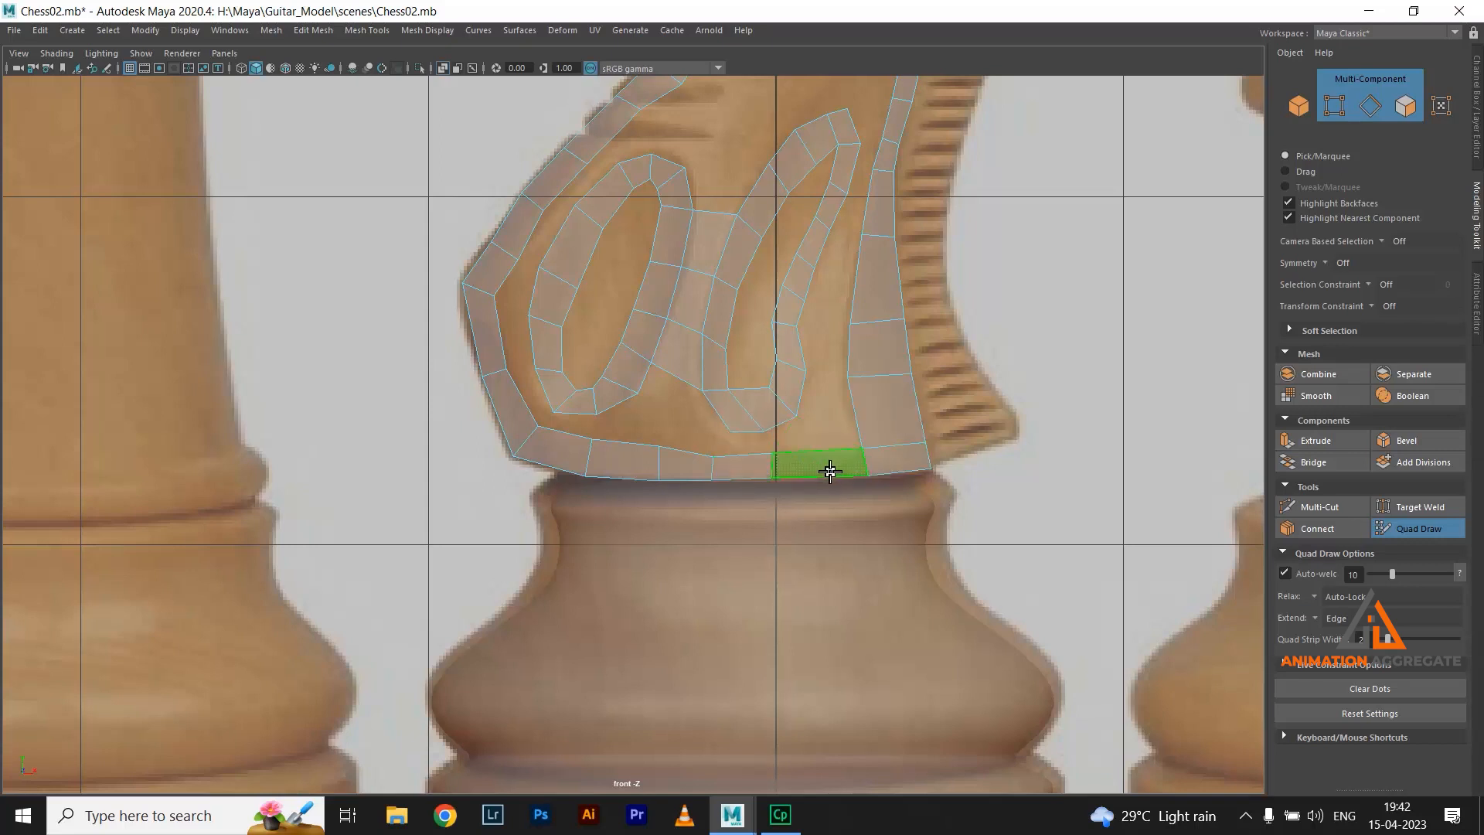
pyautogui.keyDown('shift'); pyautogui.click(830, 472); pyautogui.keyUp('shift')
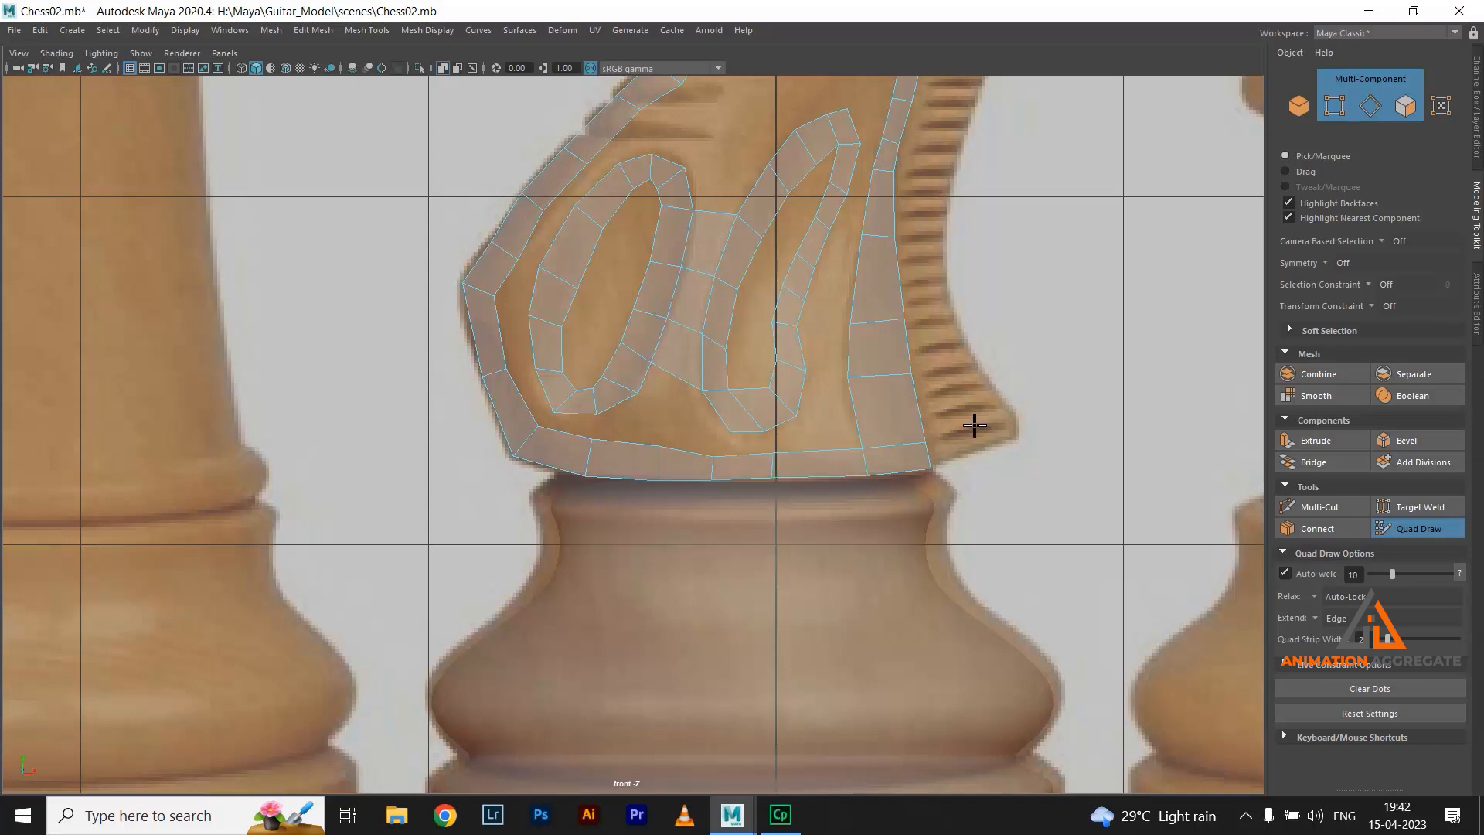
# Move the inner vertex of the front strip just above the neck grooves outward, evening the strip's width
pyautogui.keyDown('alt'); pyautogui.moveTo(945, 416); pyautogui.dragTo(930, 364, button='middle'); pyautogui.keyUp('alt')
pyautogui.keyDown('alt'); pyautogui.moveTo(798, 402); pyautogui.dragTo(1038, 536, button='right'); pyautogui.keyUp('alt')
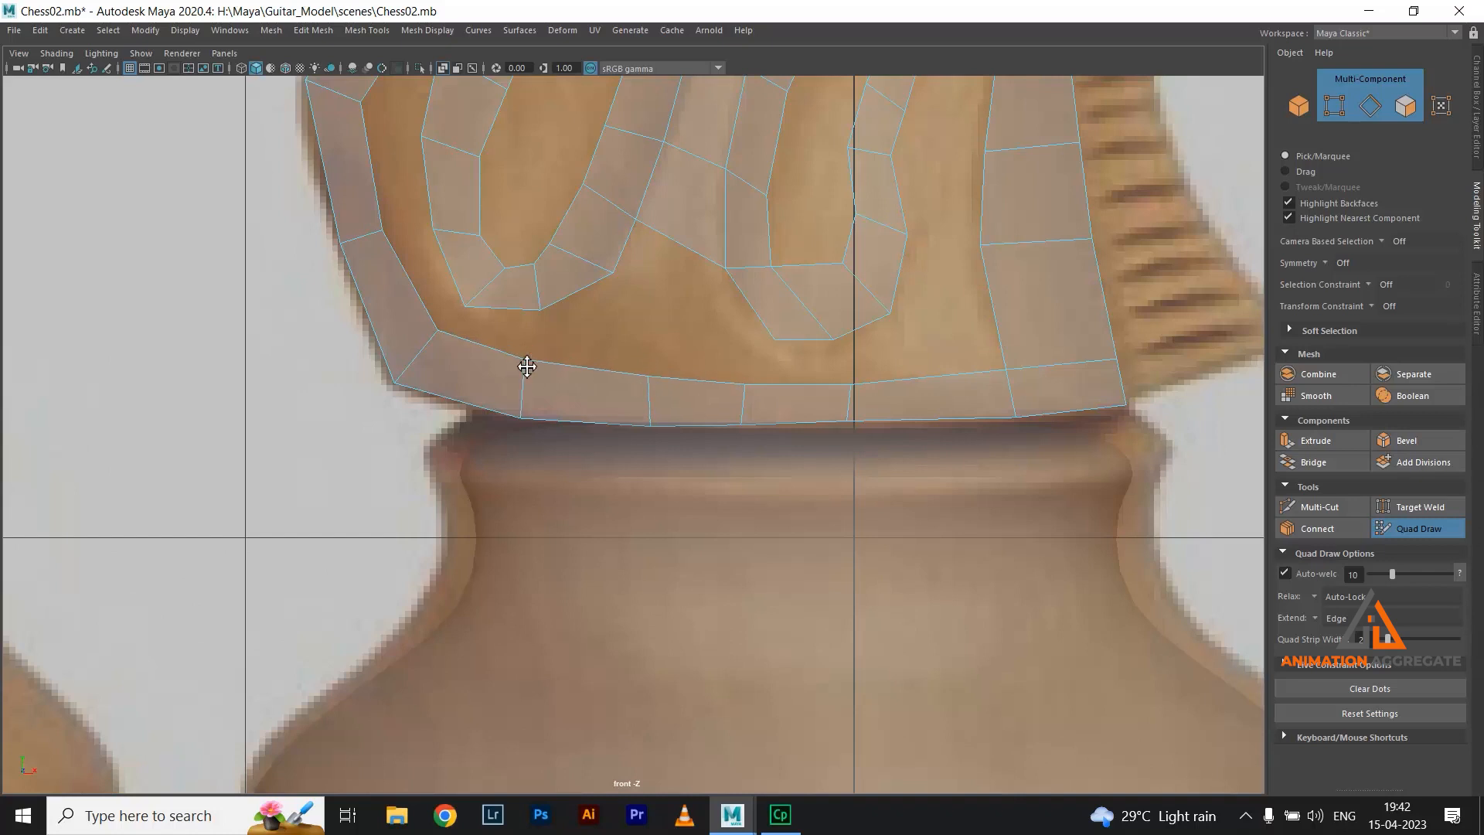
pyautogui.keyDown('alt'); pyautogui.moveTo(483, 283); pyautogui.dragTo(563, 518, button='middle'); pyautogui.keyUp('alt')
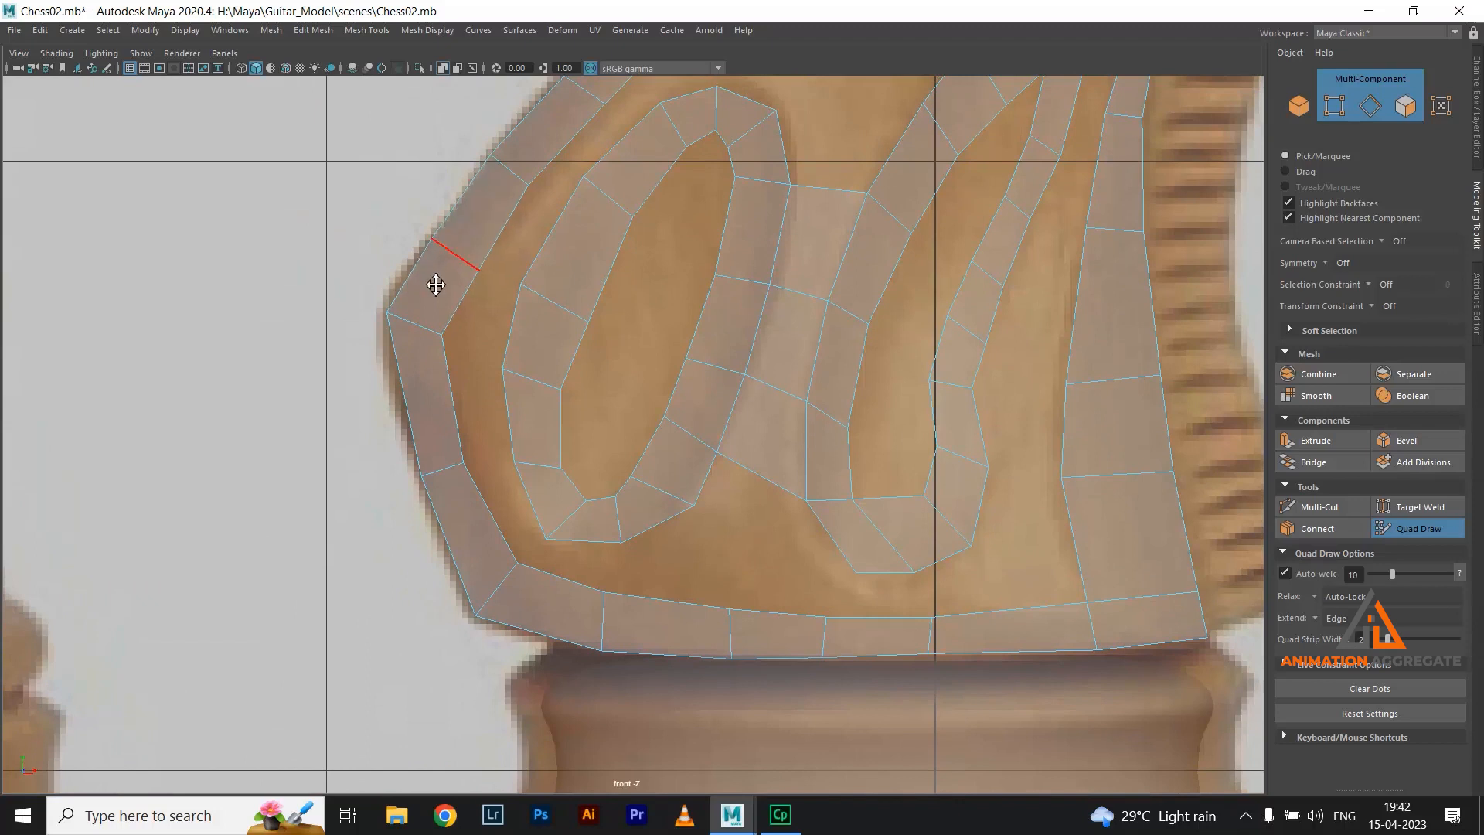
pyautogui.keyDown('alt'); pyautogui.moveTo(716, 196); pyautogui.dragTo(686, 432, button='middle'); pyautogui.keyUp('alt')
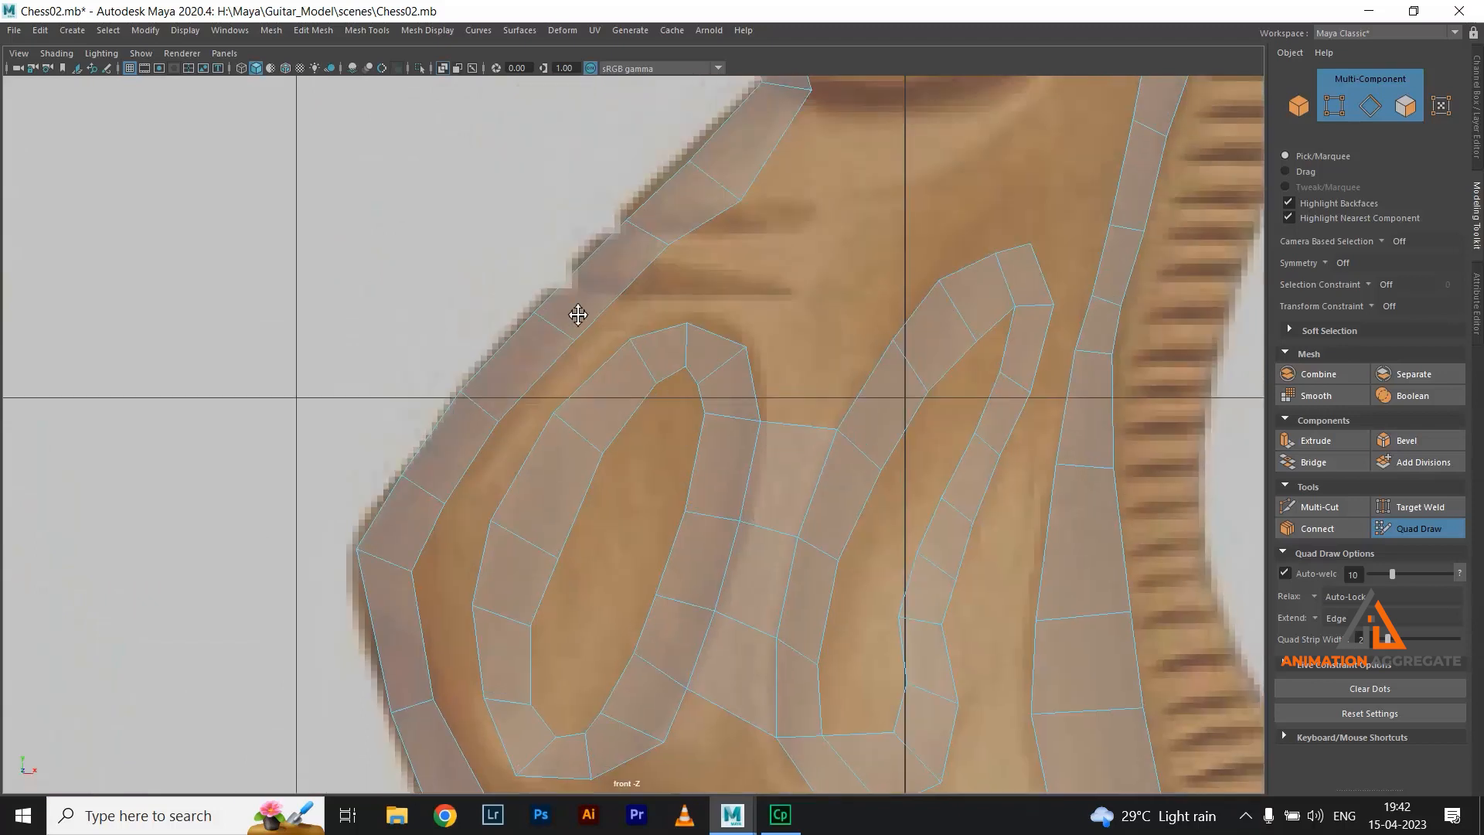
pyautogui.moveTo(742, 201); pyautogui.dragTo(727, 188)
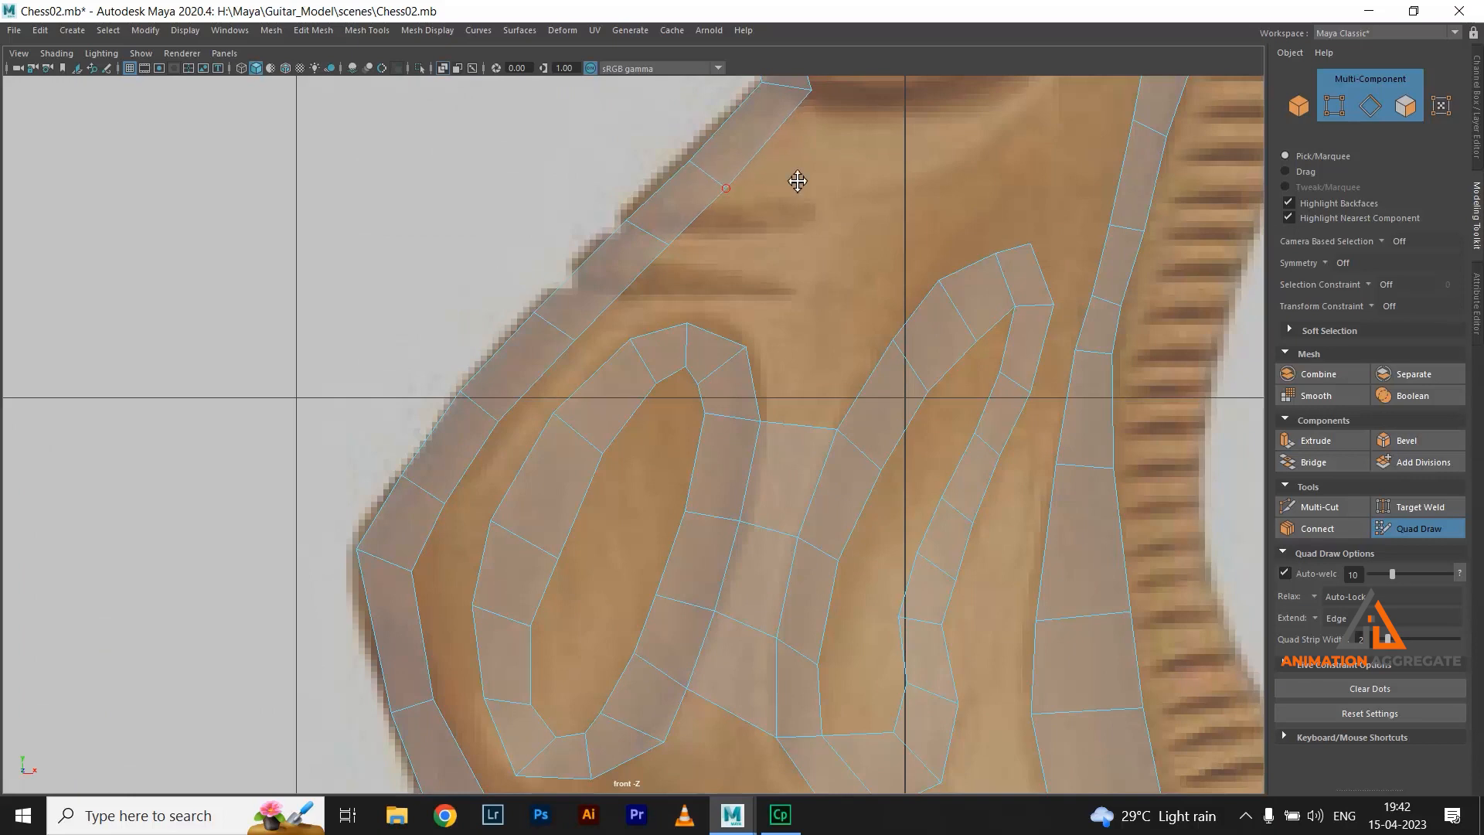
# Slide two cross edges up the front strip and fill the gap between it and the front groove loop with quads
pyautogui.scroll(-3, 782, 441)
pyautogui.scroll(-5, 796, 430)
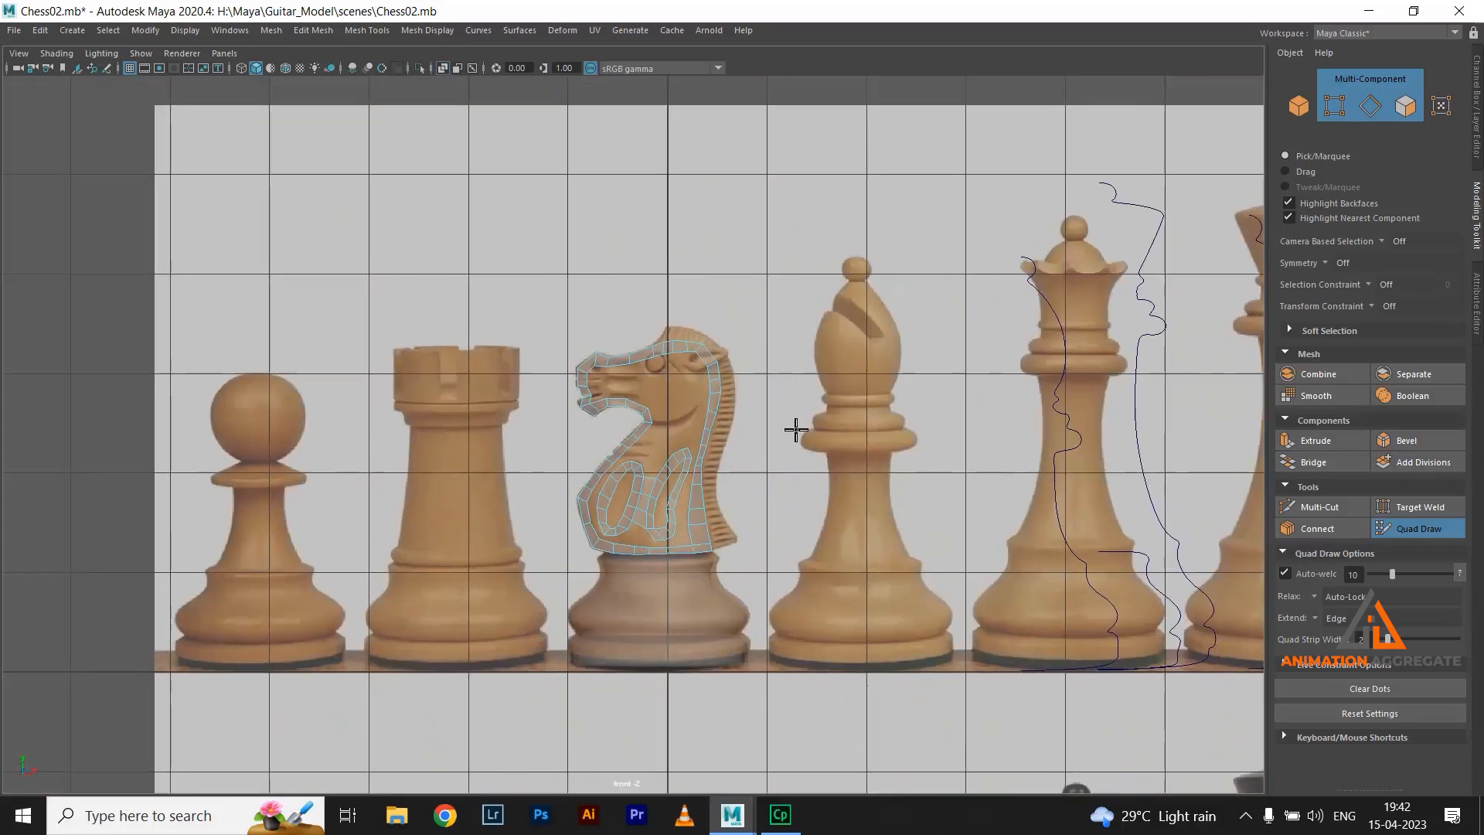
pyautogui.scroll(4, 795, 430)
pyautogui.keyDown('alt'); pyautogui.moveTo(799, 400); pyautogui.dragTo(795, 334, button='middle'); pyautogui.keyUp('alt')
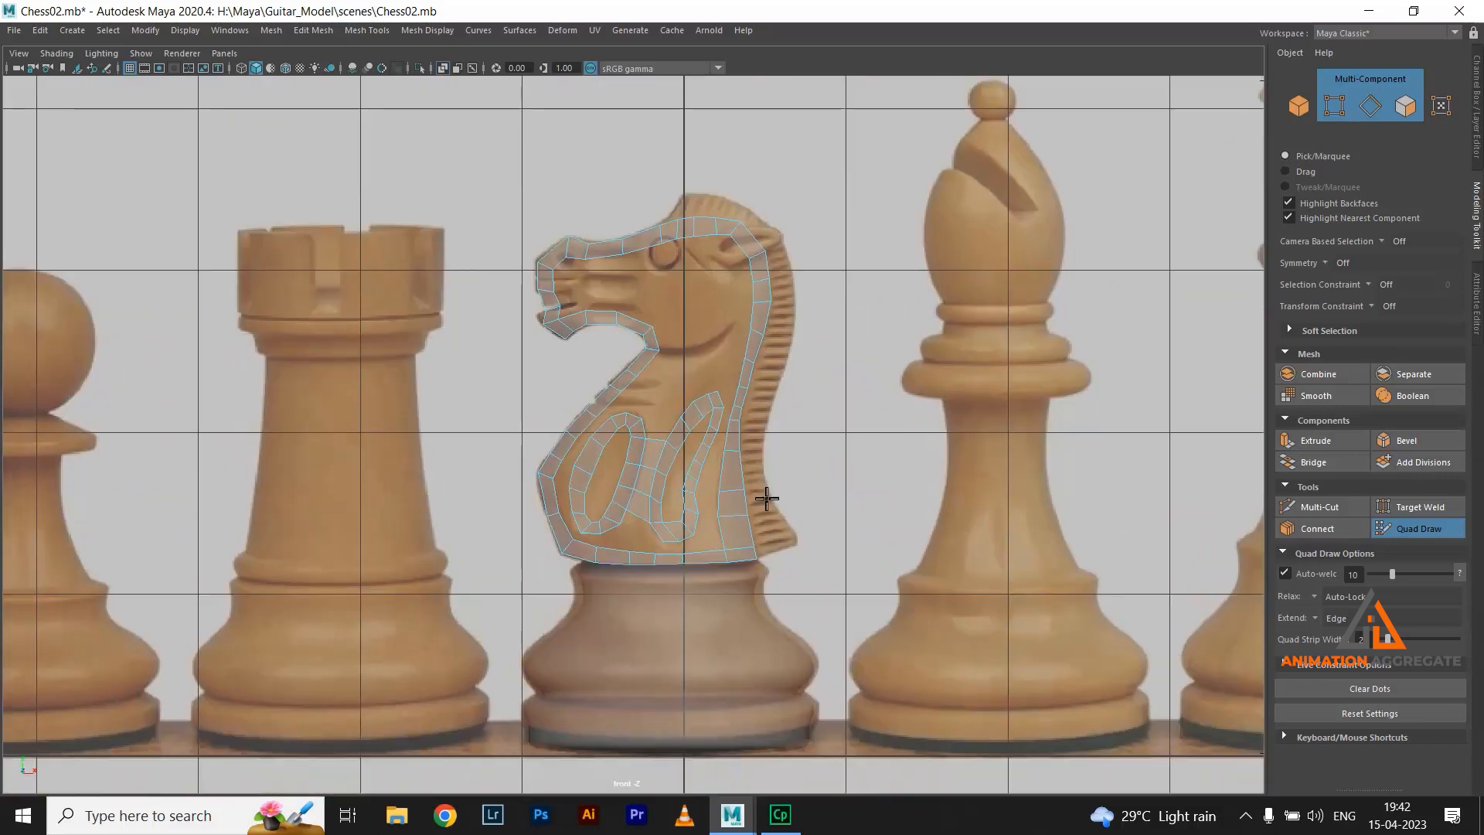
pyautogui.scroll(5, 690, 415)
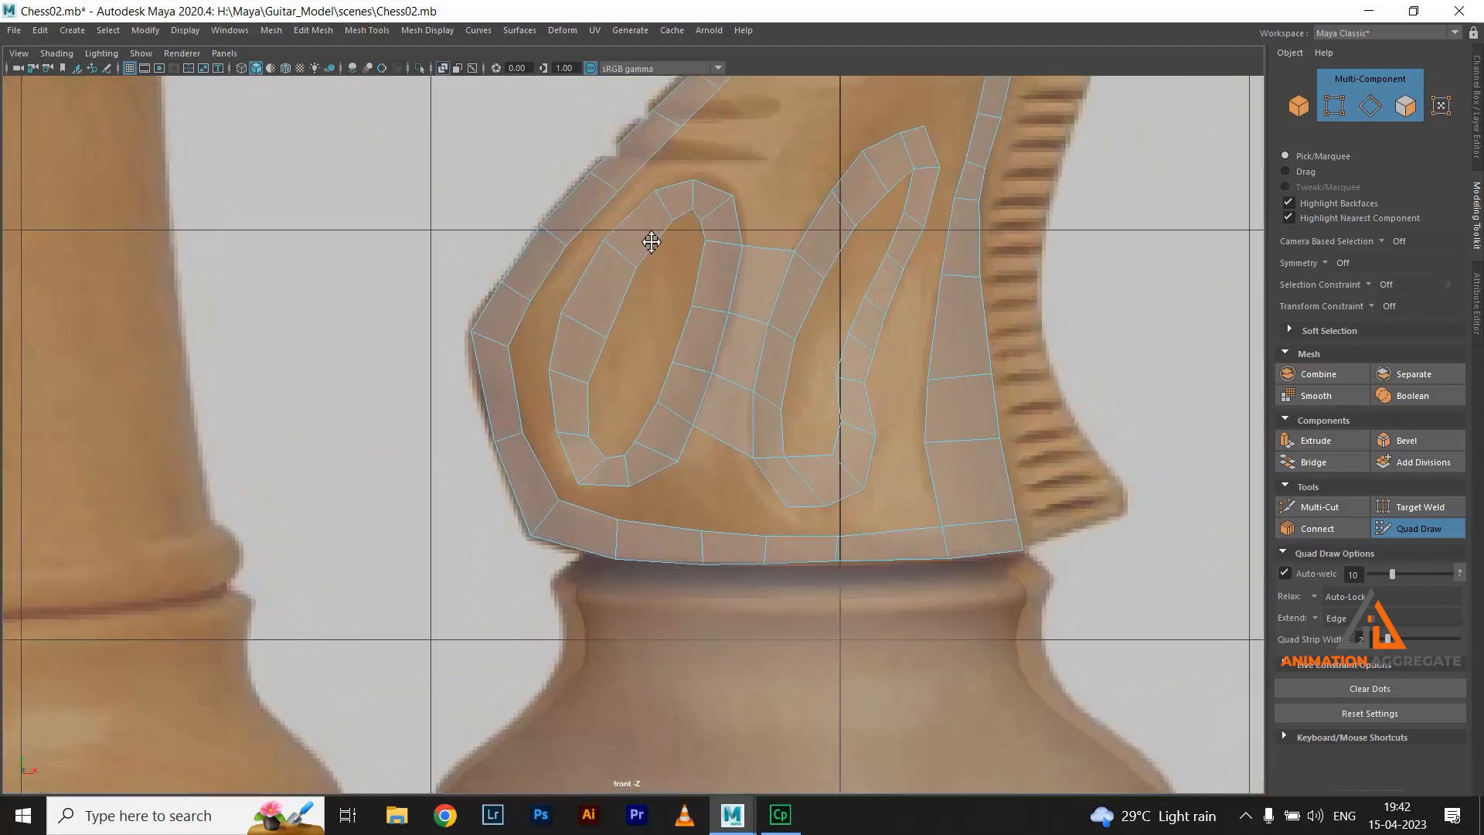
pyautogui.scroll(4, 599, 236)
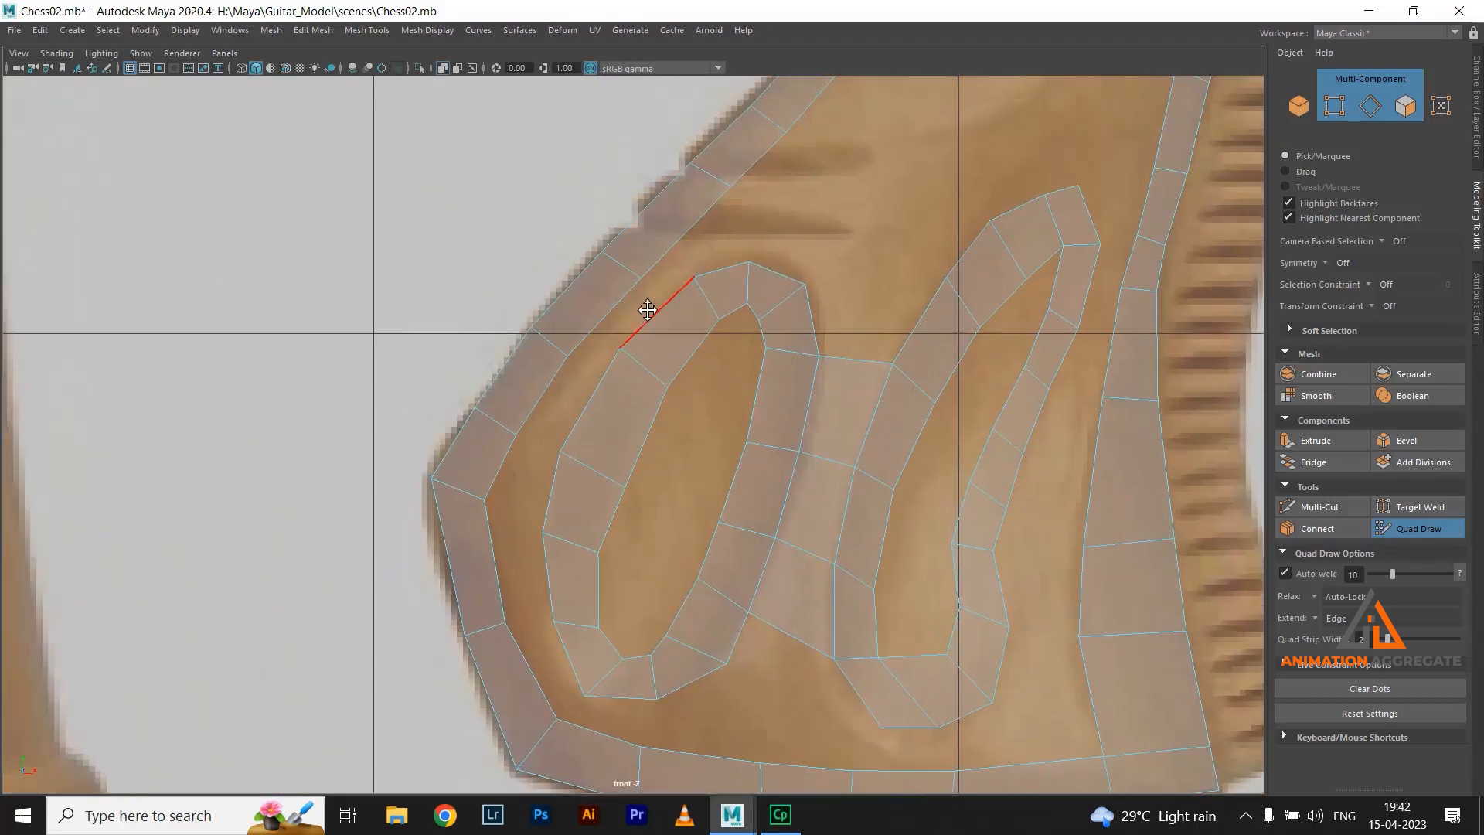
pyautogui.moveTo(617, 262); pyautogui.dragTo(646, 232)
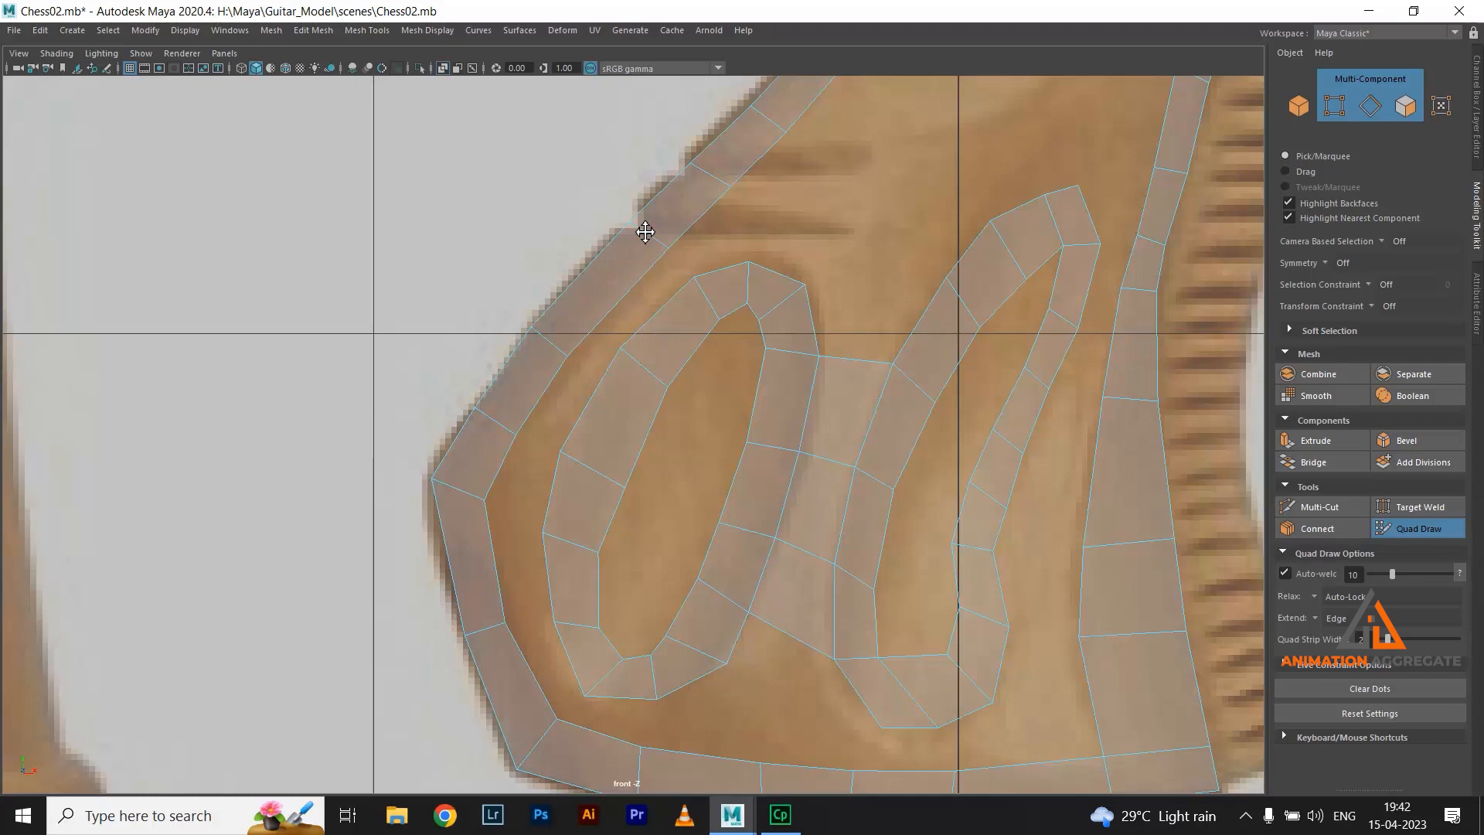
pyautogui.moveTo(556, 341); pyautogui.dragTo(586, 311)
pyautogui.keyDown('shift'); pyautogui.click(643, 305); pyautogui.keyUp('shift')
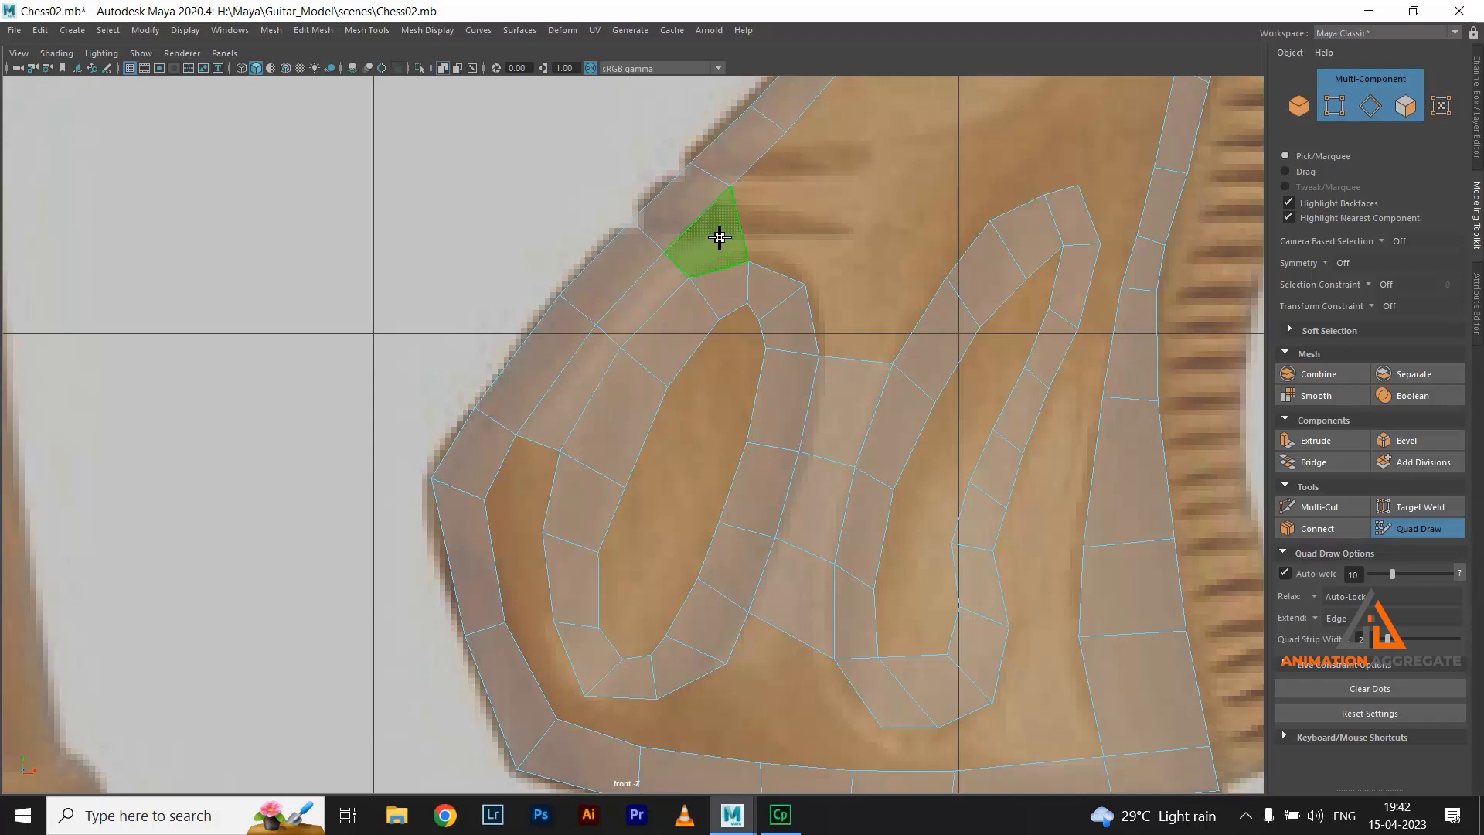
pyautogui.keyDown('alt'); pyautogui.moveTo(606, 338); pyautogui.dragTo(672, 201, button='middle'); pyautogui.keyUp('alt')
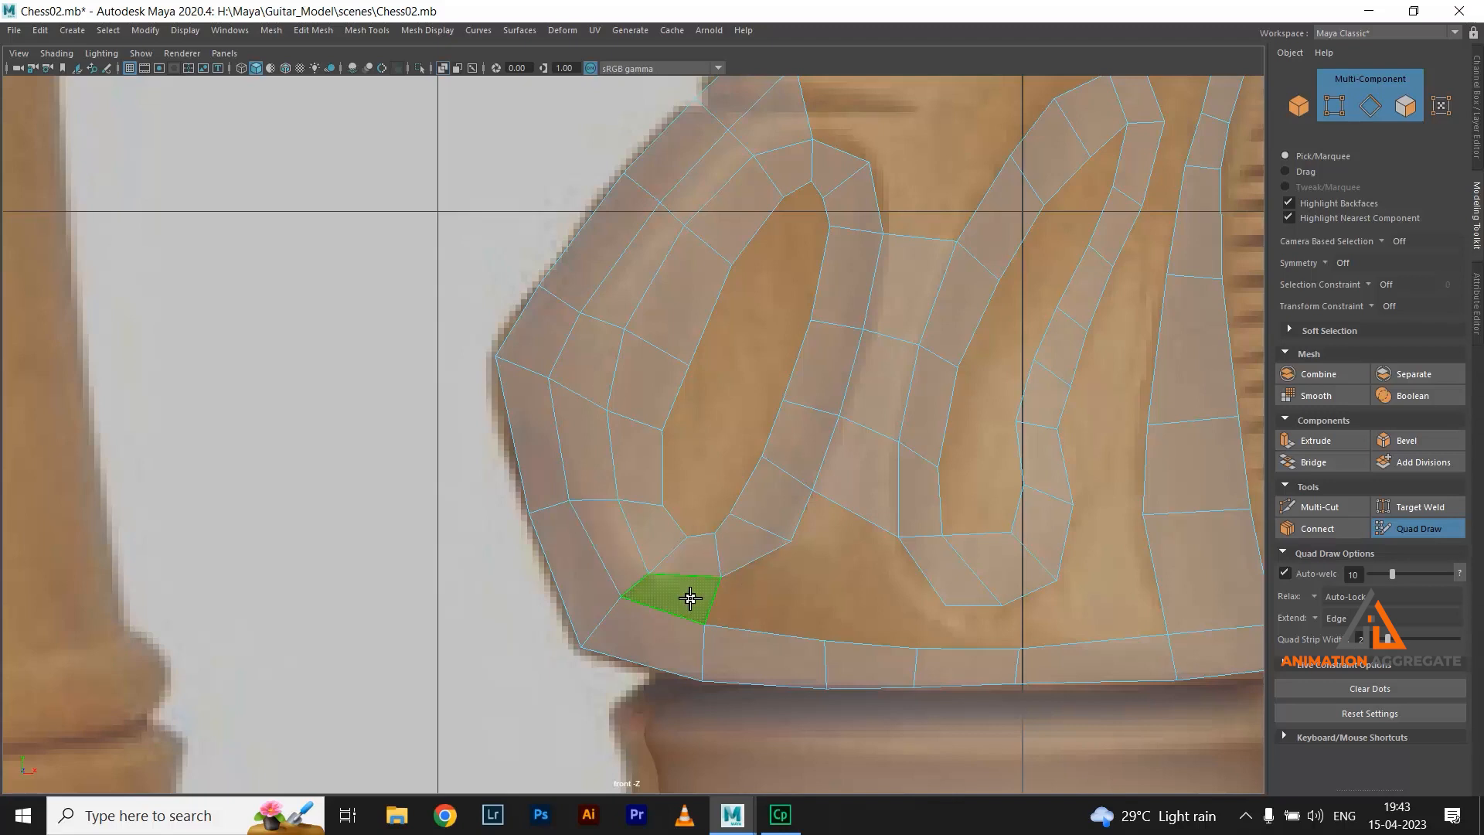
# Fill the gap between the two groove loops and the bottom strip with quads, adjusting the loops' lower vertices to fit
pyautogui.moveTo(715, 573); pyautogui.dragTo(711, 574)
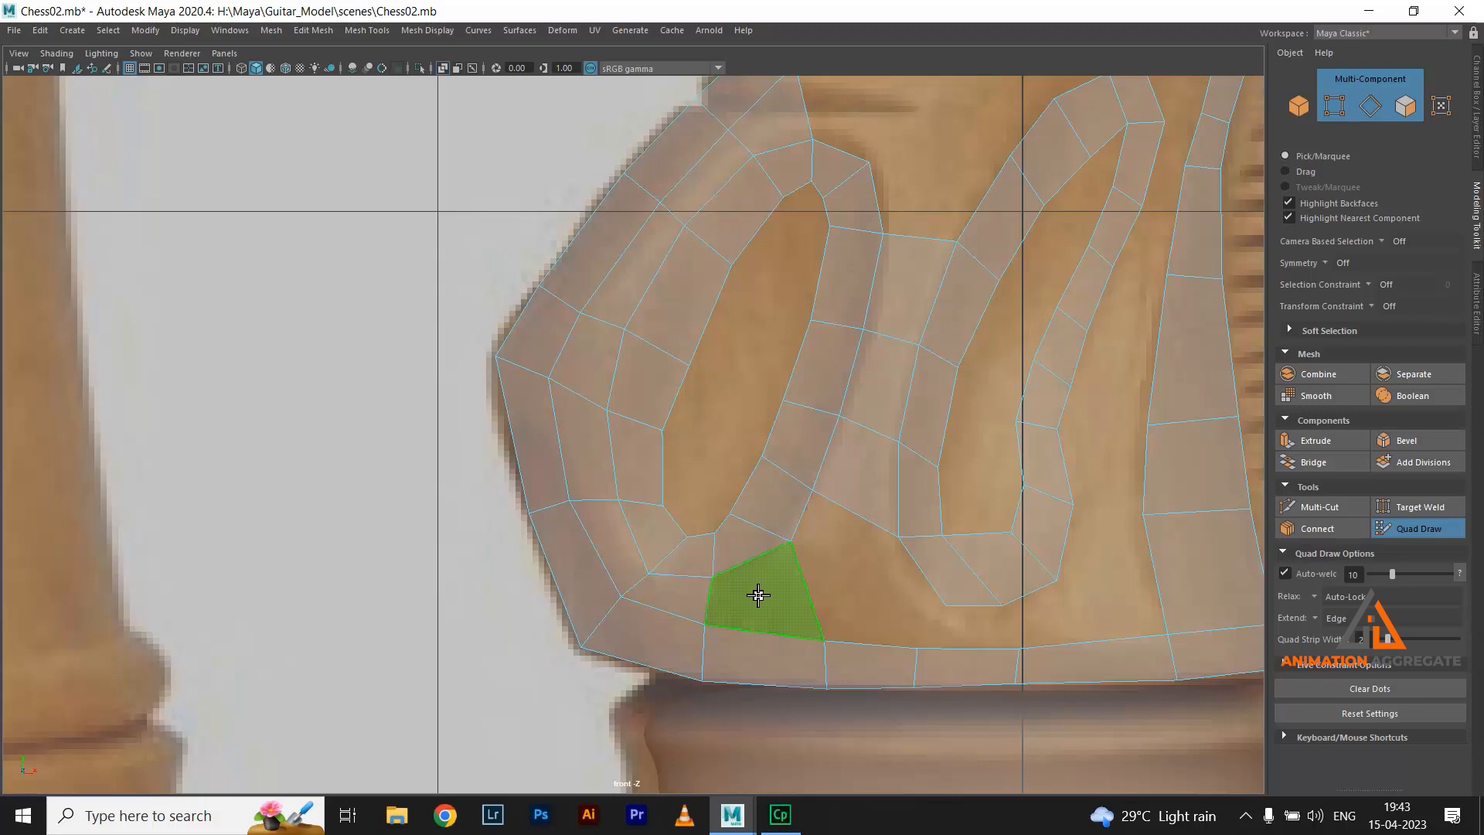
pyautogui.keyDown('shift'); pyautogui.click(759, 594); pyautogui.keyUp('shift')
pyautogui.keyDown('shift'); pyautogui.click(855, 575); pyautogui.keyUp('shift')
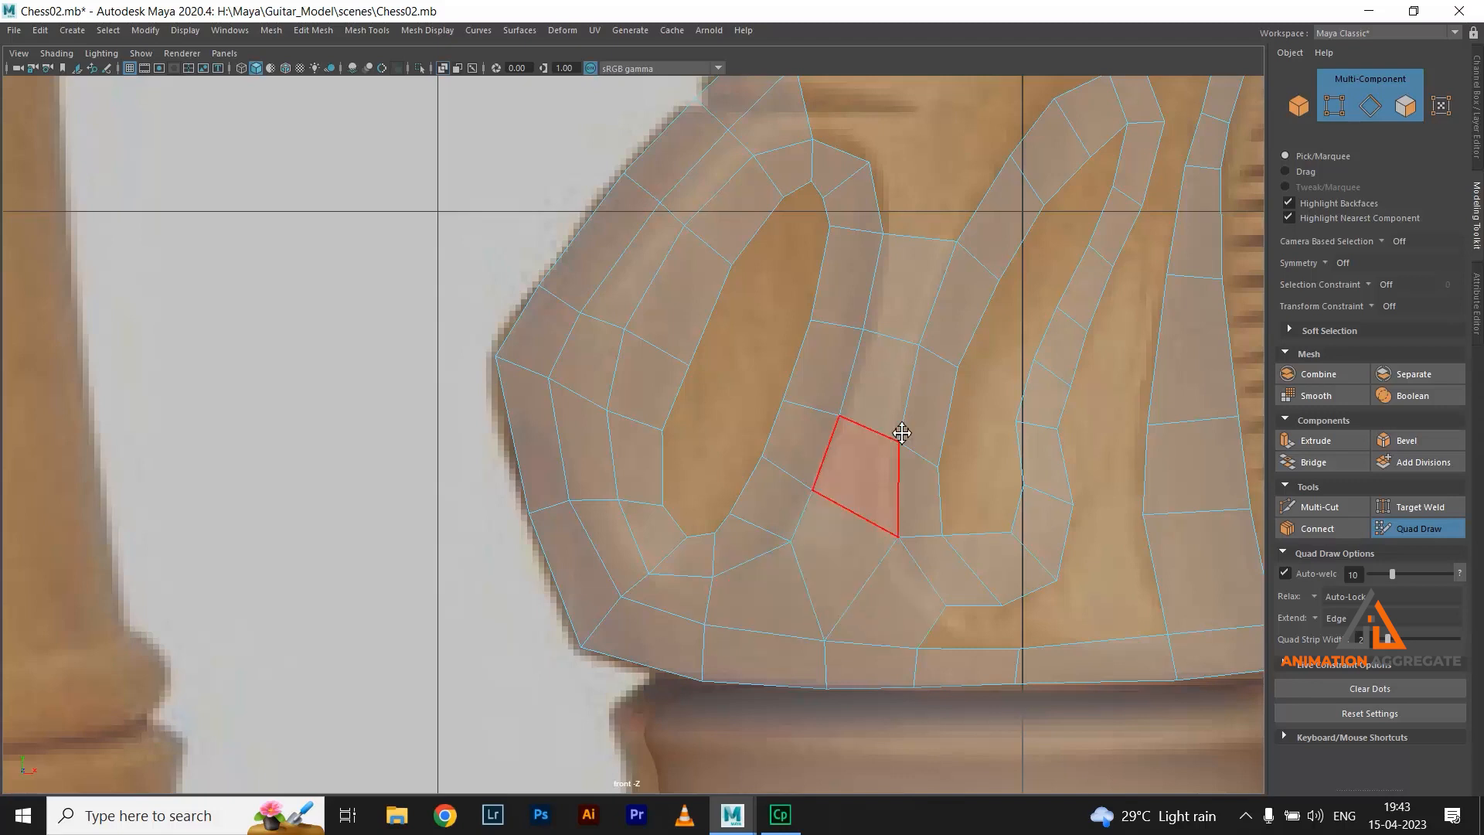
pyautogui.keyDown('shift'); pyautogui.click(983, 633); pyautogui.keyUp('shift')
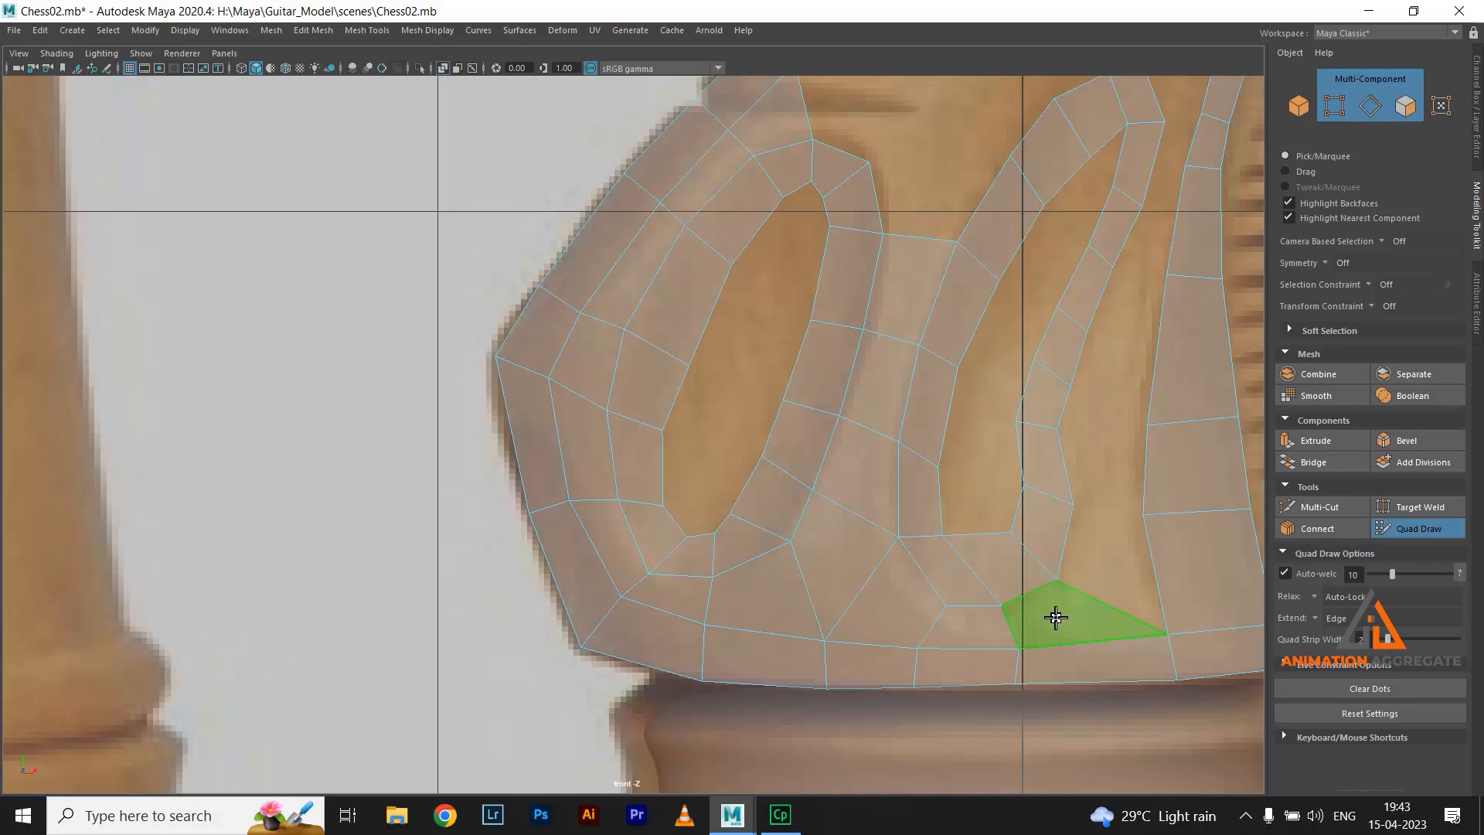
pyautogui.moveTo(1053, 584); pyautogui.dragTo(1044, 580)
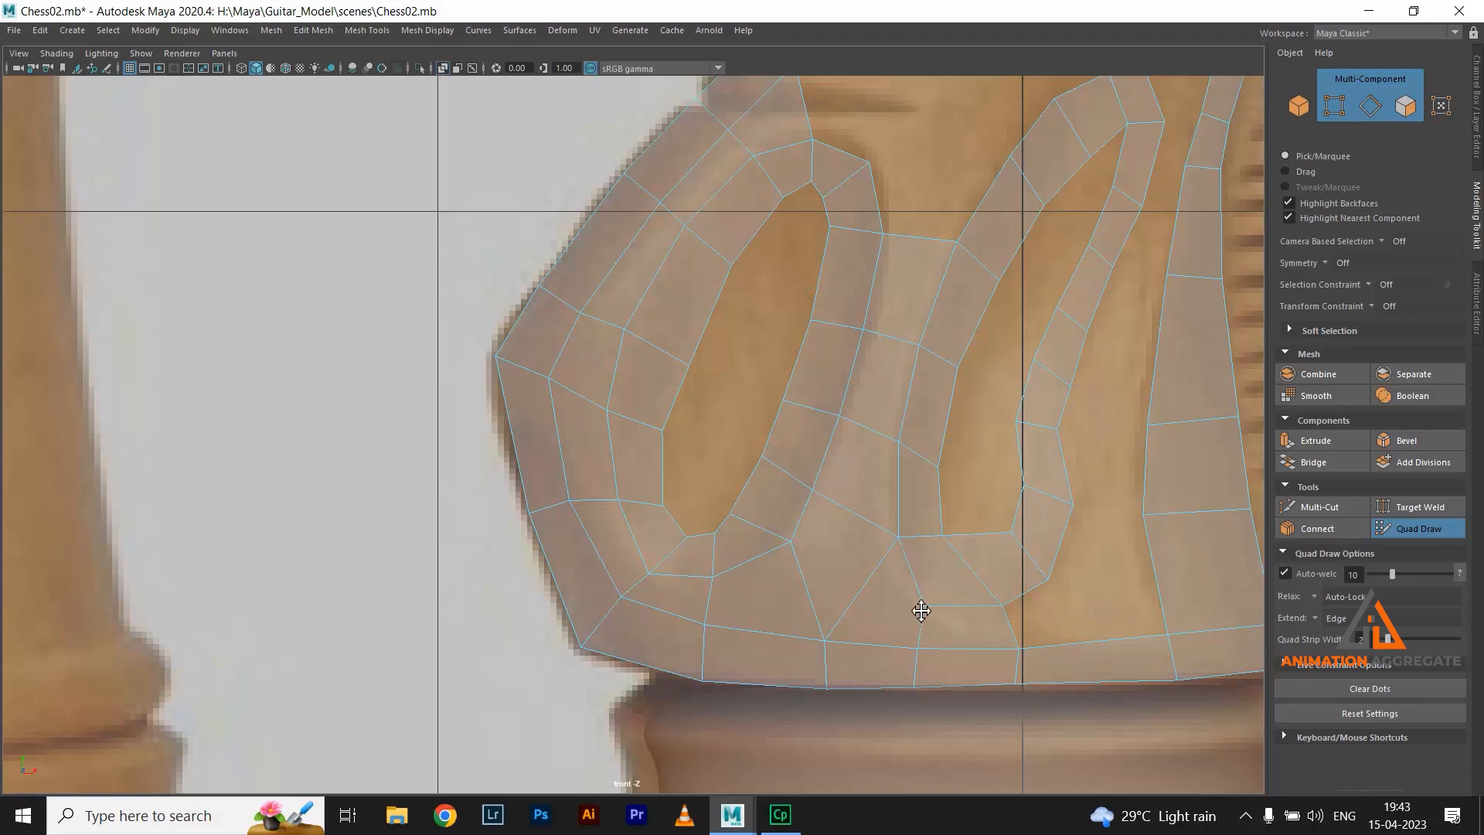
pyautogui.moveTo(1000, 607)
pyautogui.mouseDown()
pyautogui.moveTo(985, 611)
pyautogui.moveTo(994, 646)
pyautogui.mouseUp()
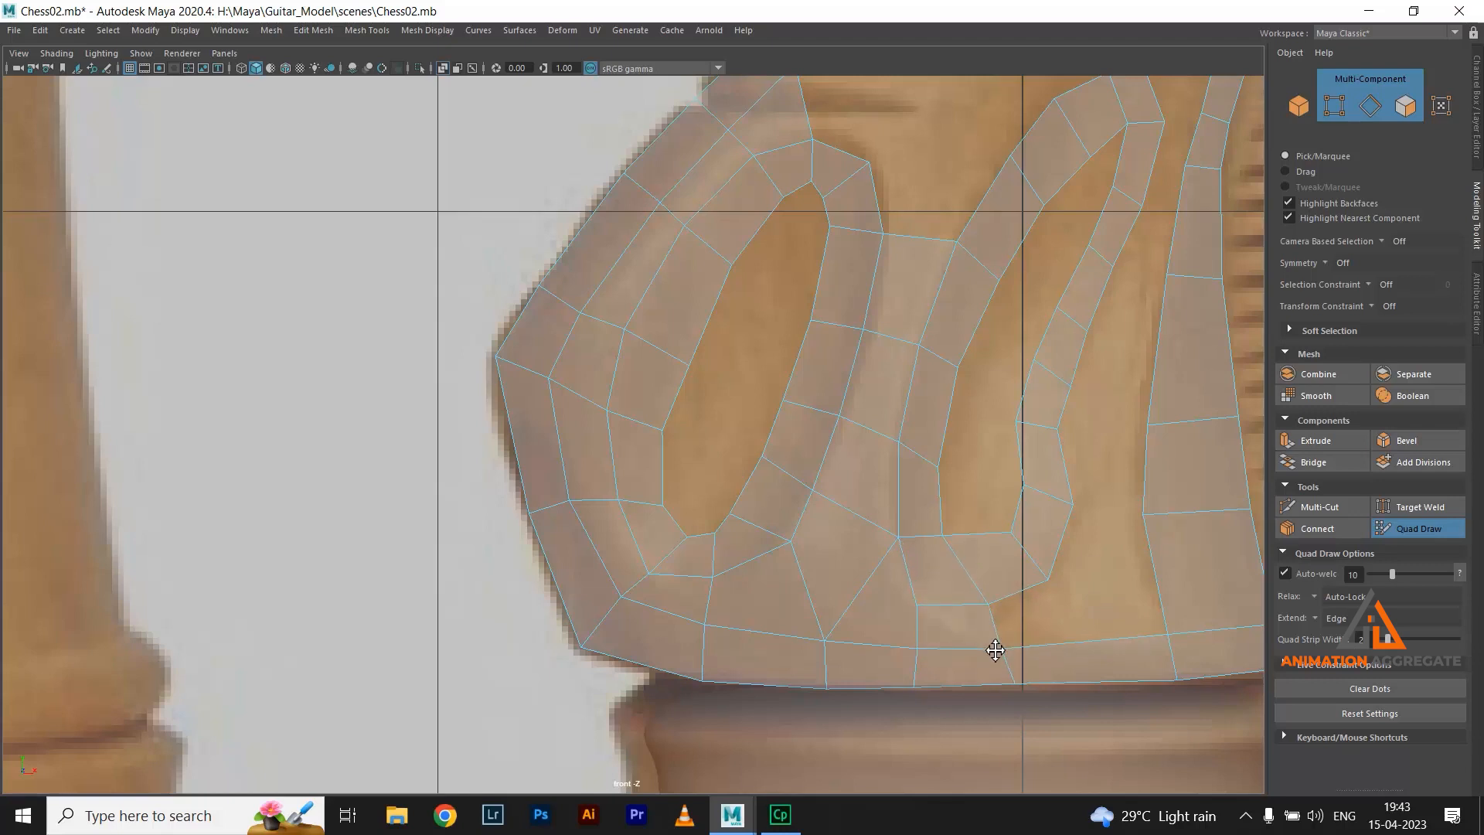
# Insert an edge across the mane strip's lower end and one across the bottom strip, and fill the gap beside the rear groove loop
pyautogui.keyDown('alt'); pyautogui.moveTo(1175, 594); pyautogui.dragTo(1101, 507, button='middle'); pyautogui.keyUp('alt')
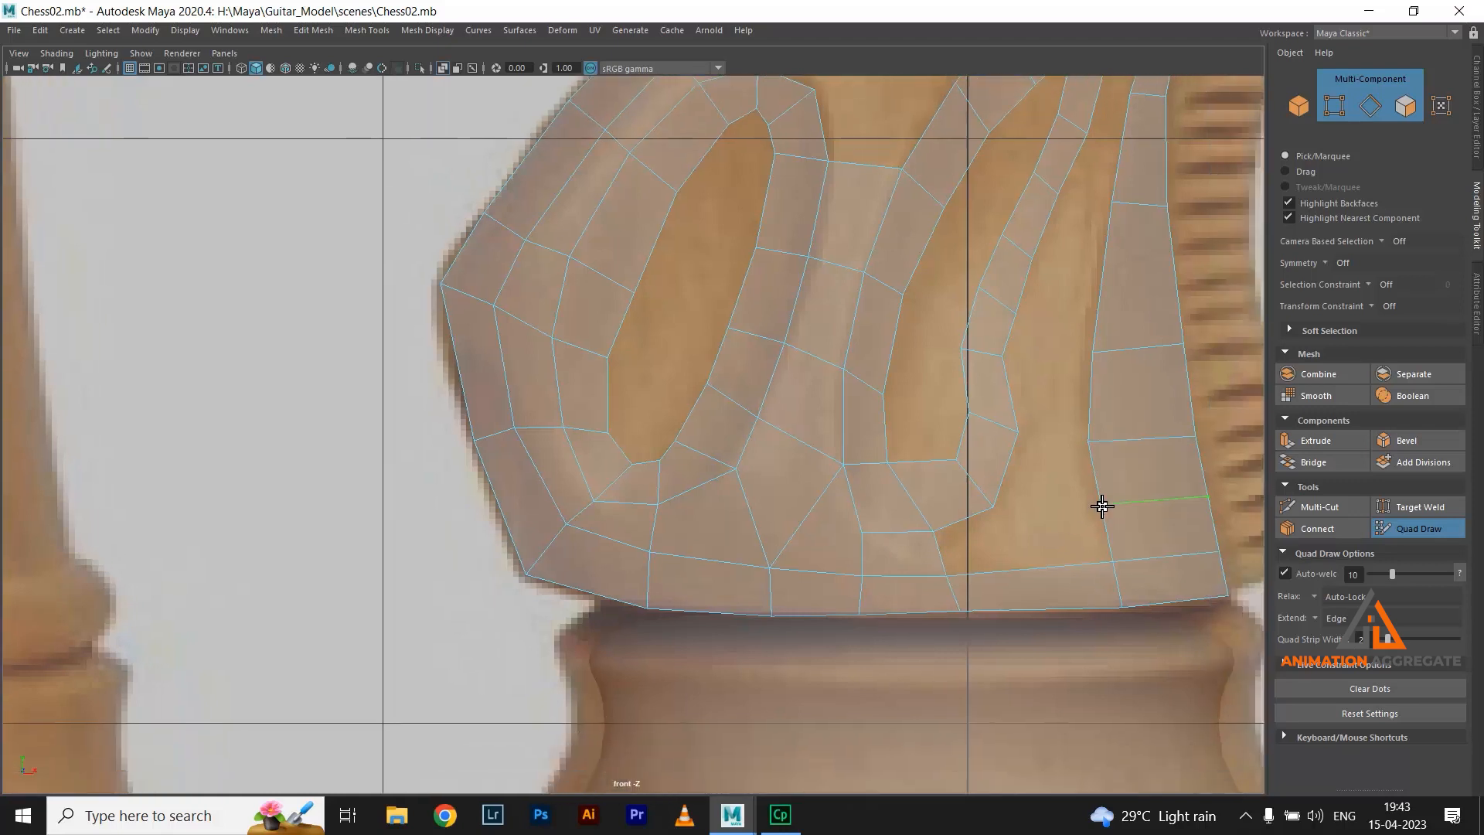
pyautogui.keyDown('ctrl'); pyautogui.click(1103, 509); pyautogui.keyUp('ctrl')
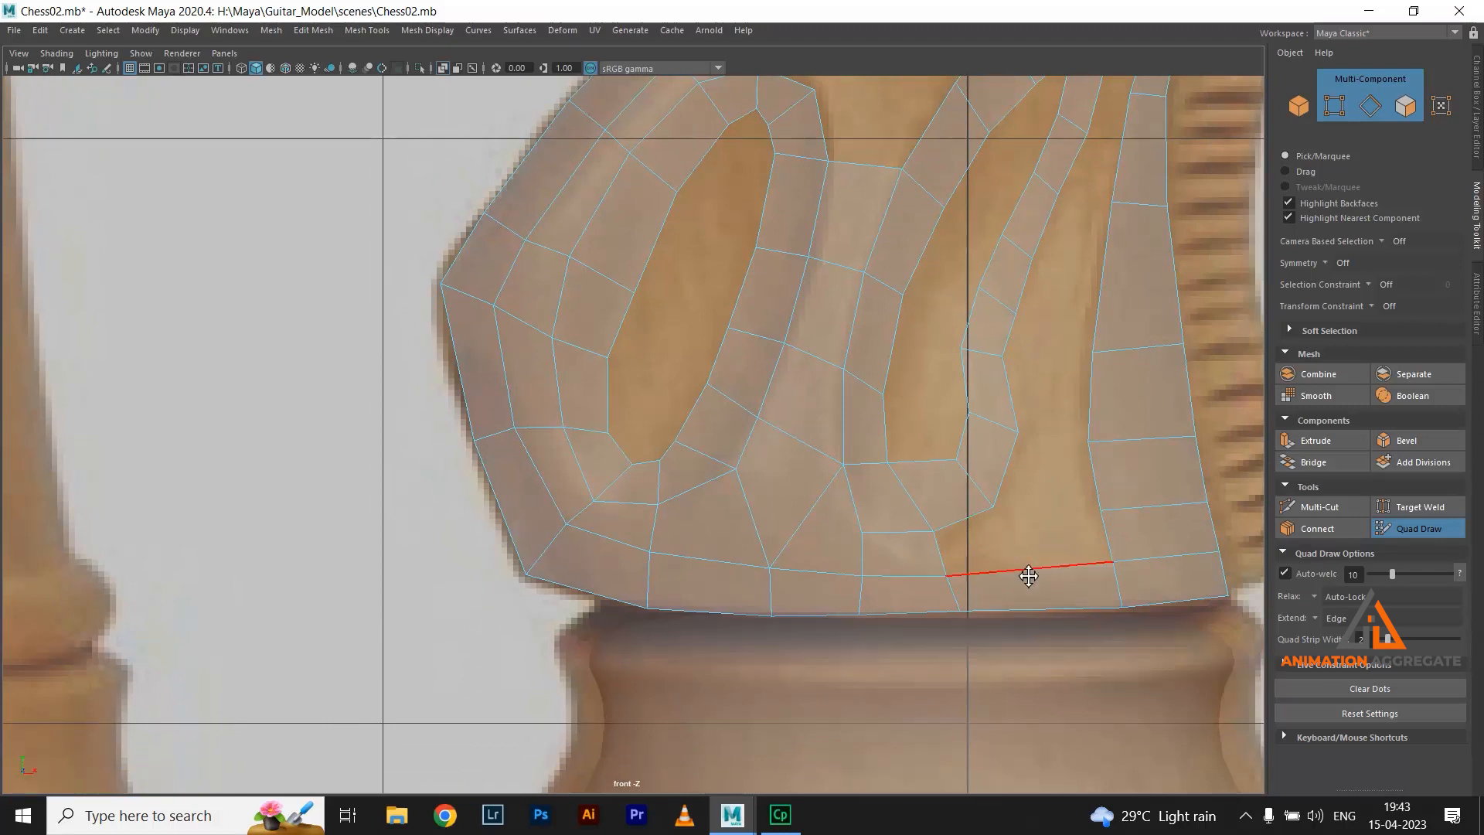
pyautogui.keyDown('ctrl'); pyautogui.click(1044, 596); pyautogui.keyUp('ctrl')
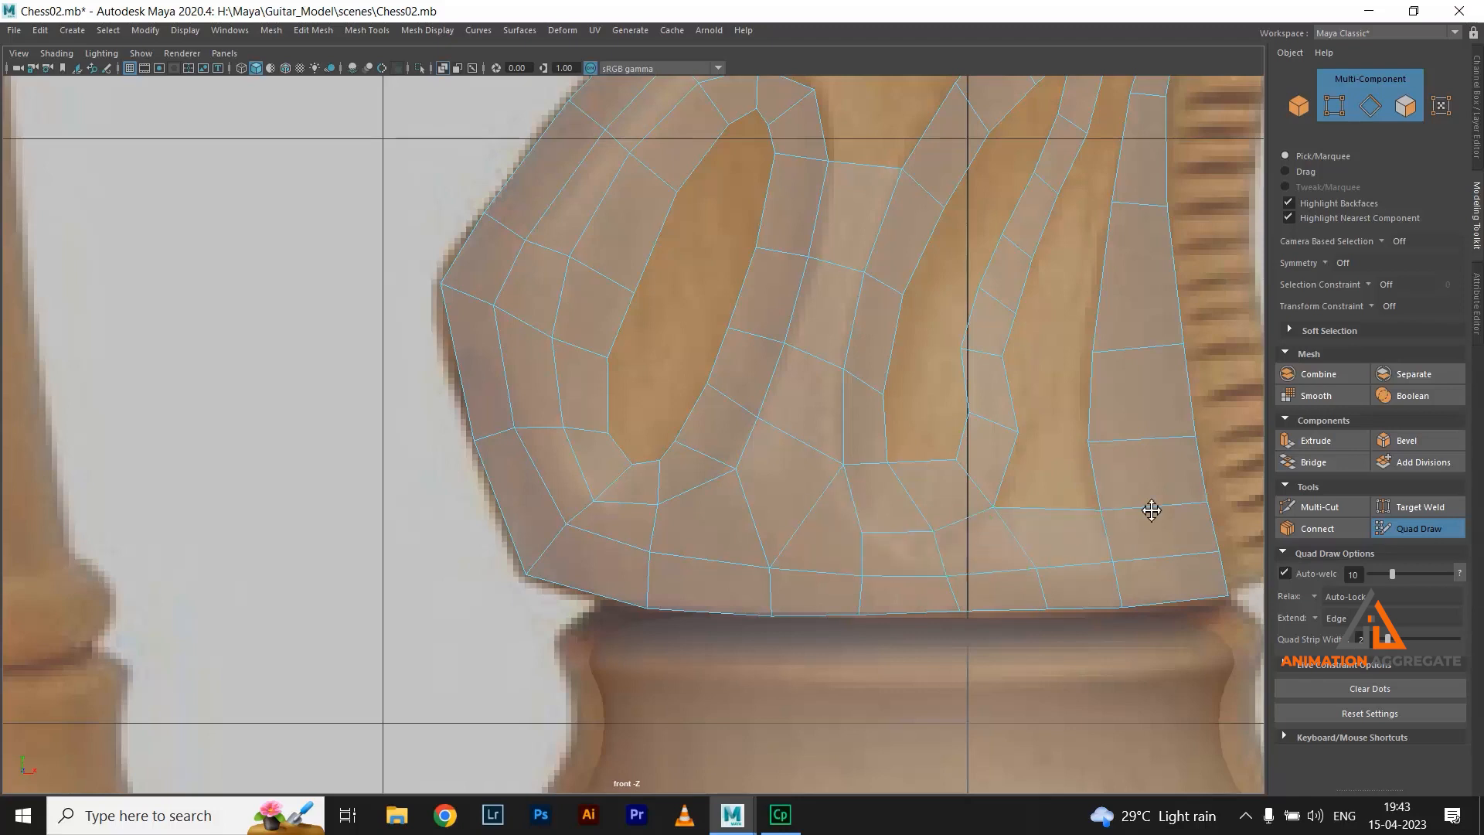
# Switch to vertex selection and reposition the vertices beneath the front groove loop to even out the lower body's quads
pyautogui.keyDown('alt'); pyautogui.moveTo(895, 439); pyautogui.dragTo(875, 398, button='middle'); pyautogui.keyUp('alt')
pyautogui.keyDown('alt'); pyautogui.moveTo(874, 397); pyautogui.dragTo(1013, 543, button='right'); pyautogui.keyUp('alt')
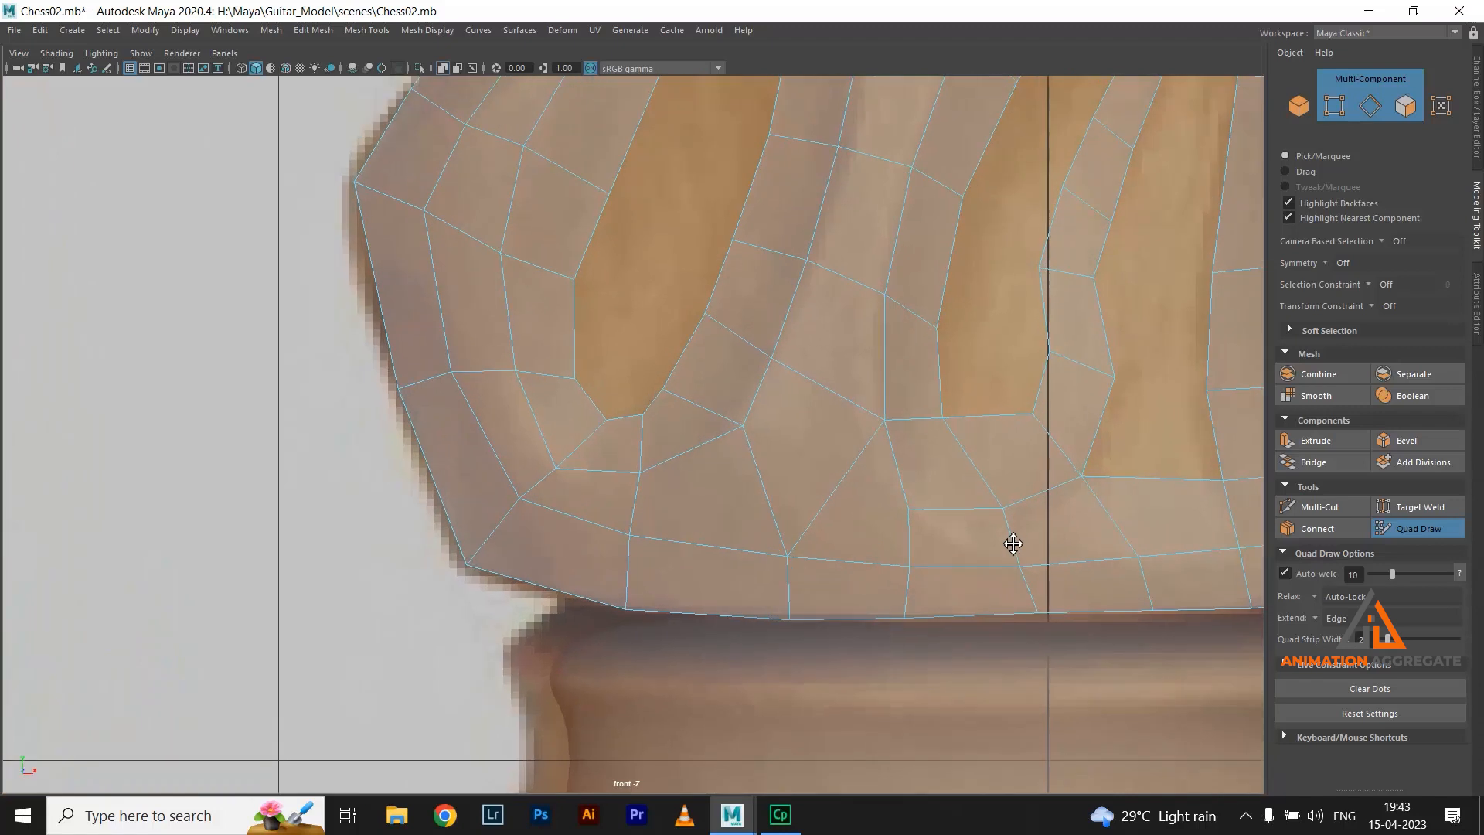
pyautogui.moveTo(975, 469); pyautogui.dragTo(934, 391, button='right')
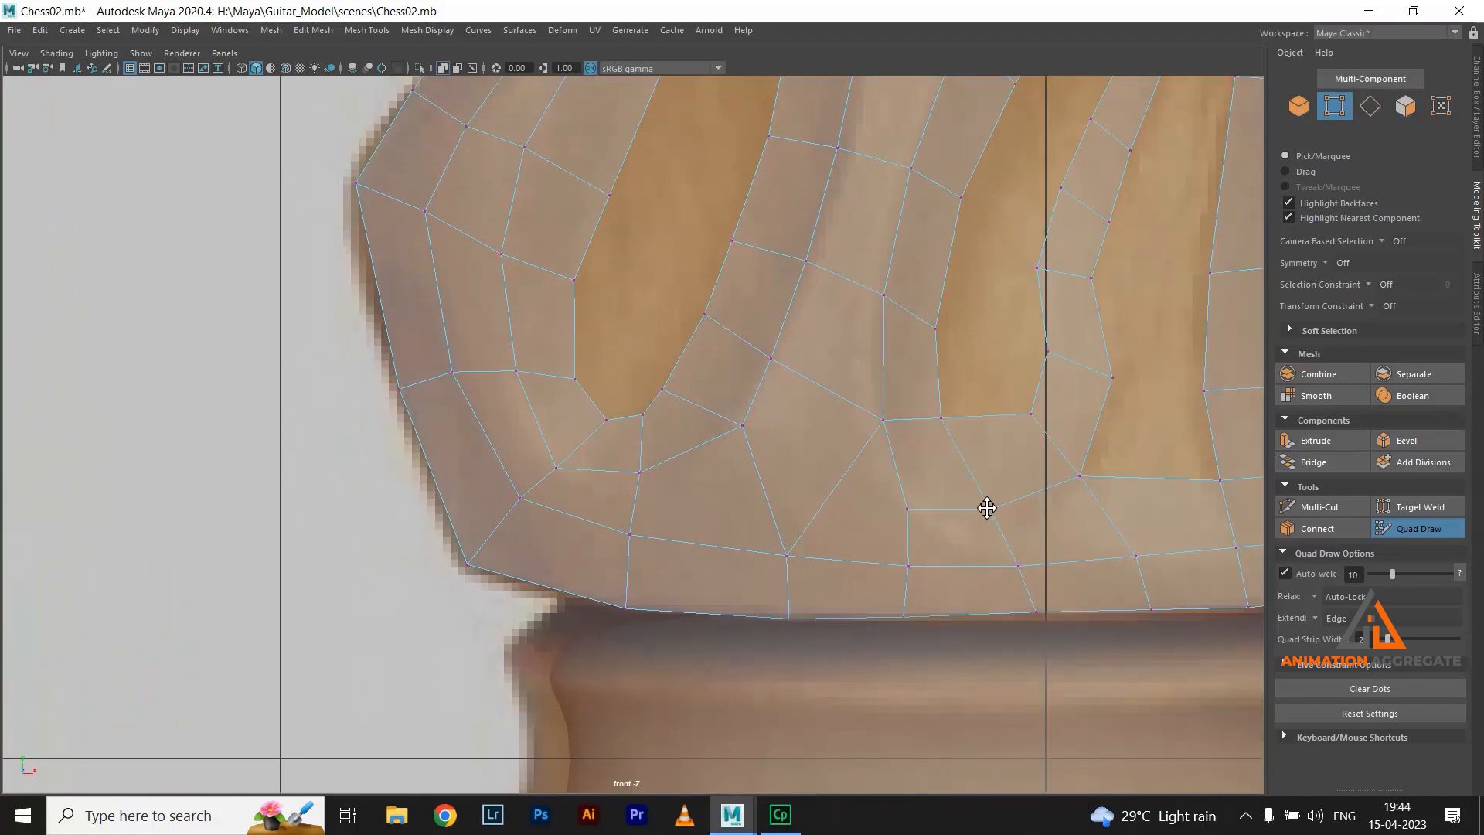
pyautogui.moveTo(1079, 477); pyautogui.dragTo(1077, 481)
pyautogui.keyDown('alt'); pyautogui.moveTo(905, 430); pyautogui.dragTo(918, 425, button='middle'); pyautogui.keyUp('alt')
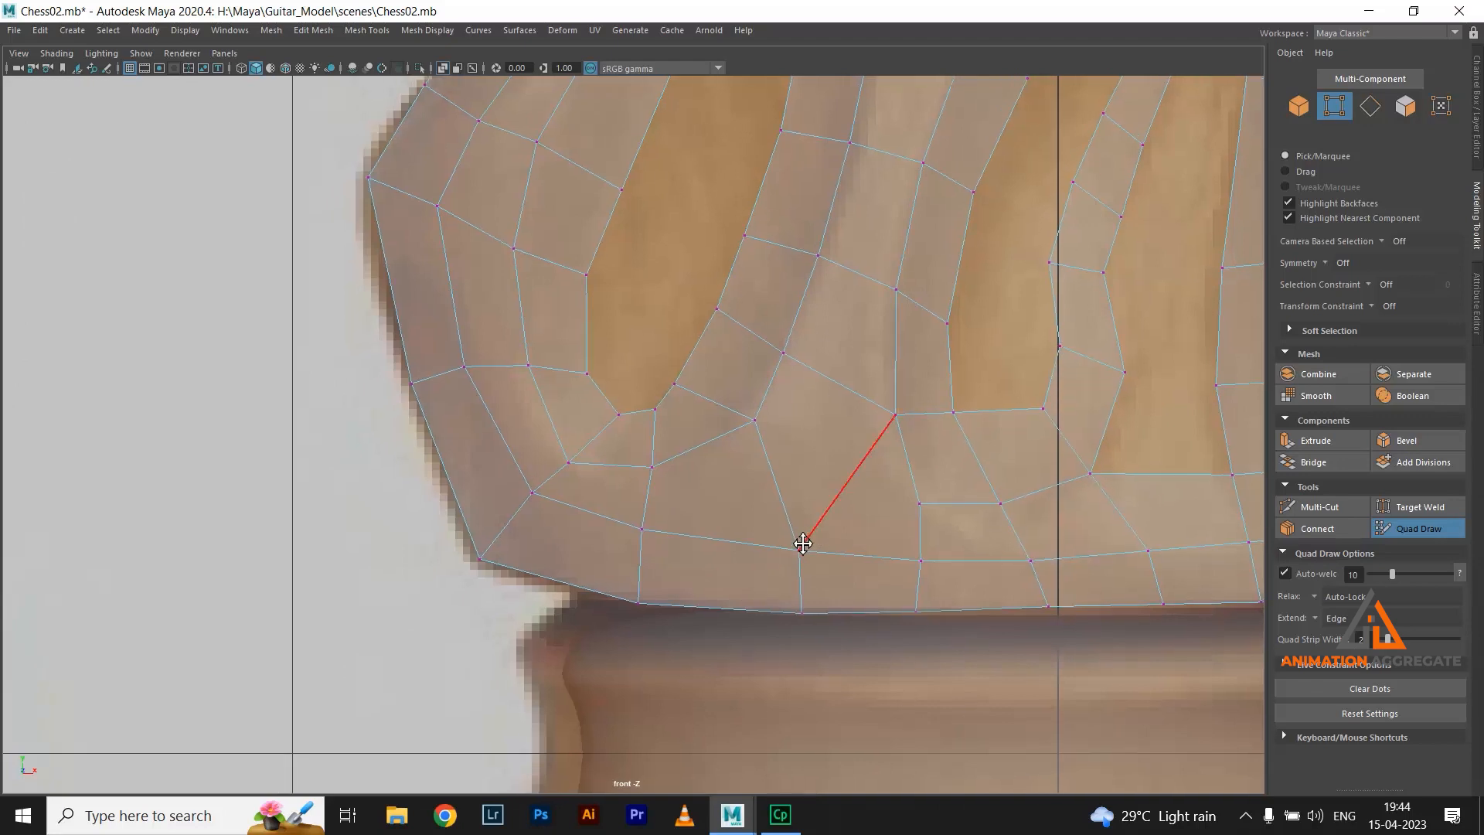
pyautogui.moveTo(759, 414); pyautogui.dragTo(735, 434)
pyautogui.moveTo(790, 355); pyautogui.dragTo(787, 363)
pyautogui.moveTo(652, 468); pyautogui.dragTo(560, 454)
pyautogui.keyDown('alt'); pyautogui.moveTo(550, 337); pyautogui.dragTo(591, 509, button='middle'); pyautogui.keyUp('alt')
pyautogui.moveTo(580, 318)
pyautogui.mouseDown()
pyautogui.moveTo(520, 265)
pyautogui.moveTo(590, 387)
pyautogui.moveTo(503, 394)
pyautogui.moveTo(536, 596)
pyautogui.moveTo(746, 729)
pyautogui.moveTo(895, 706)
pyautogui.moveTo(1064, 727)
pyautogui.moveTo(903, 693)
pyautogui.mouseUp()
pyautogui.keyDown('alt'); pyautogui.moveTo(1074, 682); pyautogui.dragTo(808, 506, button='middle'); pyautogui.keyUp('alt')
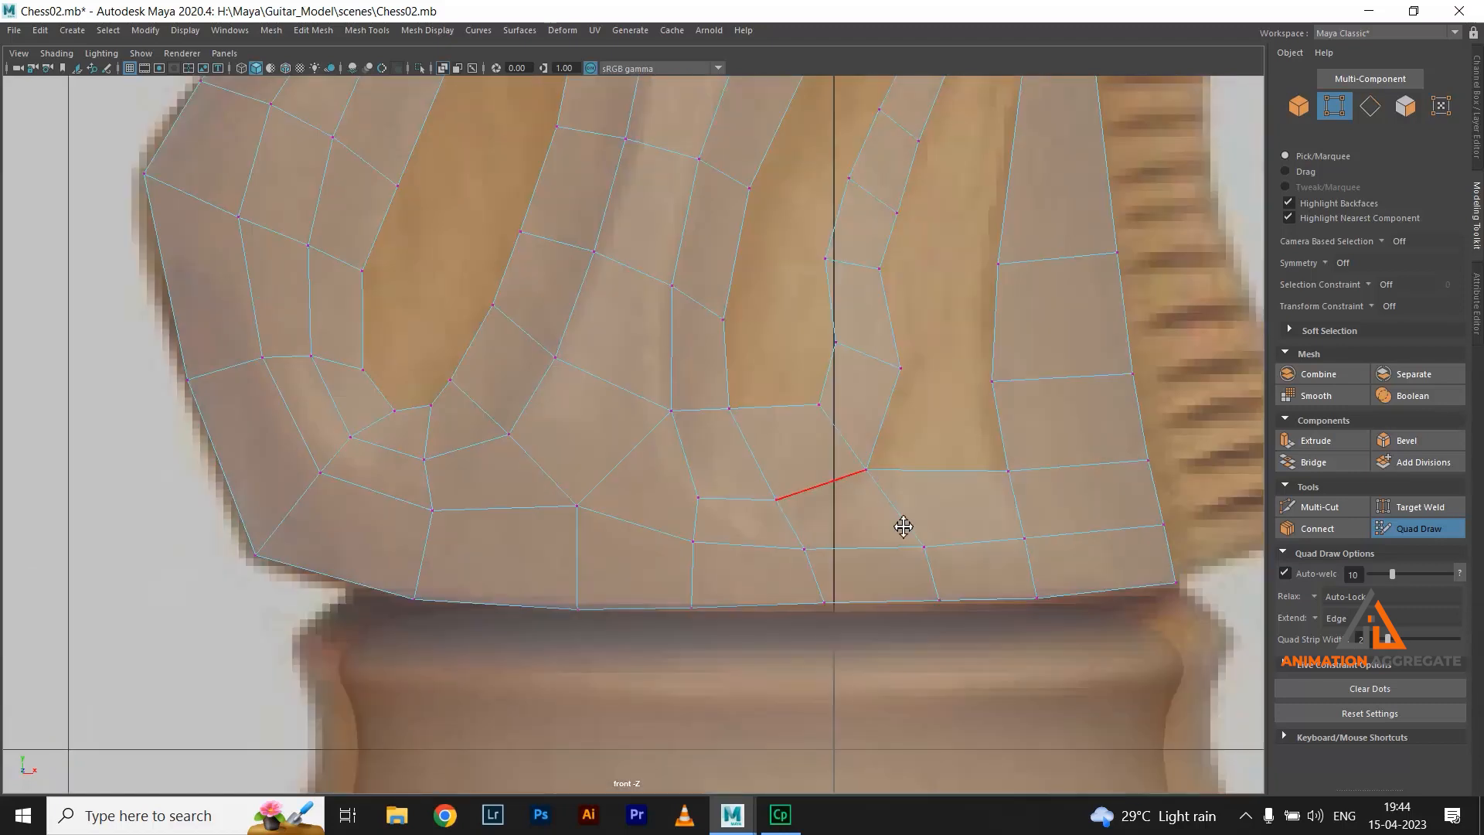
# Relax the vertices near the rear bottom corner and between the two groove loops
pyautogui.moveTo(904, 549)
pyautogui.keyDown('shift'); pyautogui.mouseDown()
pyautogui.moveTo(1049, 535)
pyautogui.moveTo(1018, 474)
pyautogui.mouseUp(); pyautogui.keyUp('shift')
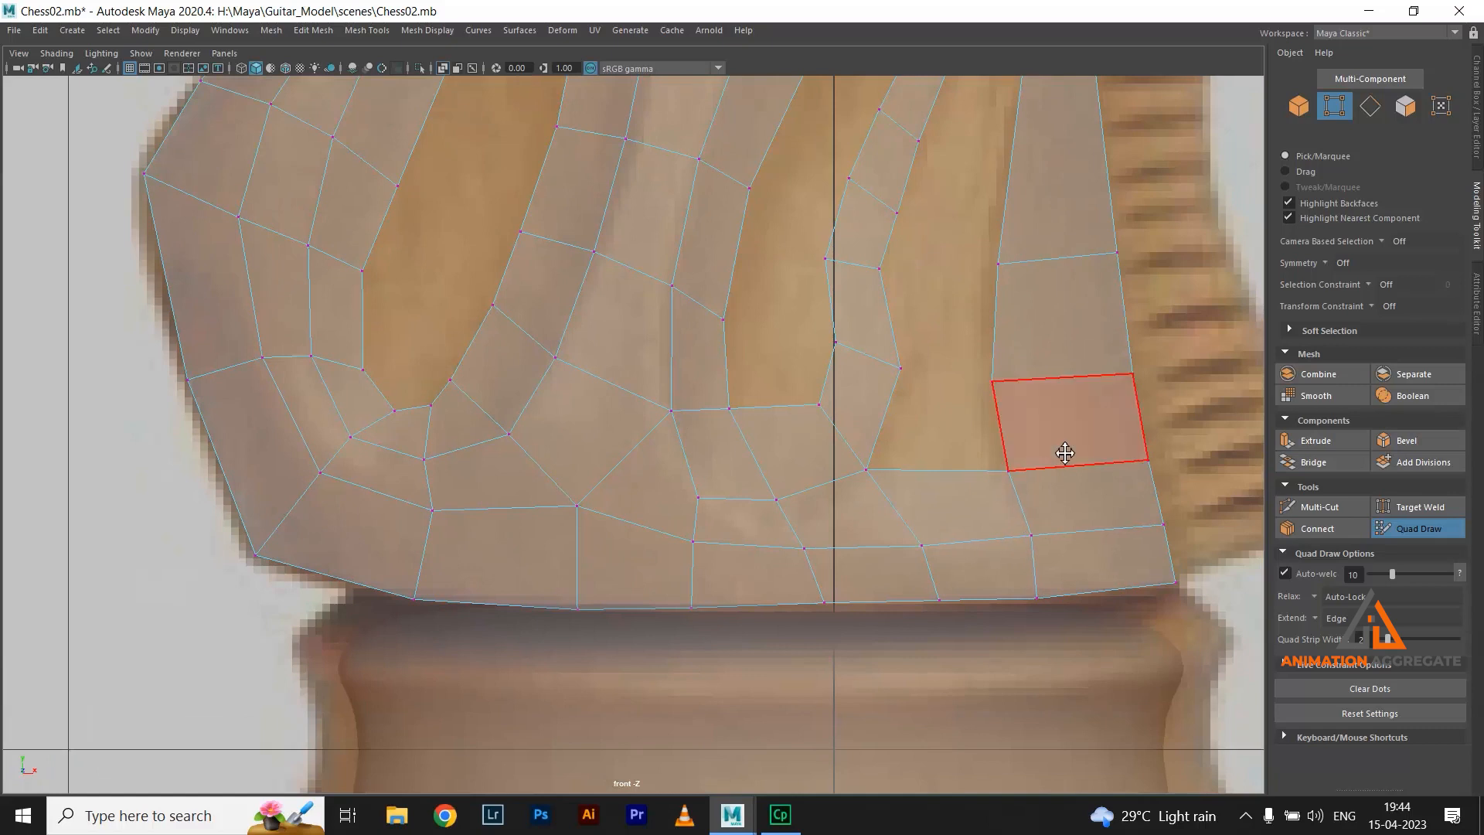
pyautogui.keyDown('alt'); pyautogui.moveTo(636, 174); pyautogui.dragTo(652, 271, button='middle'); pyautogui.keyUp('alt')
pyautogui.keyDown('shift'); pyautogui.moveTo(666, 255); pyautogui.dragTo(679, 433); pyautogui.keyUp('shift')
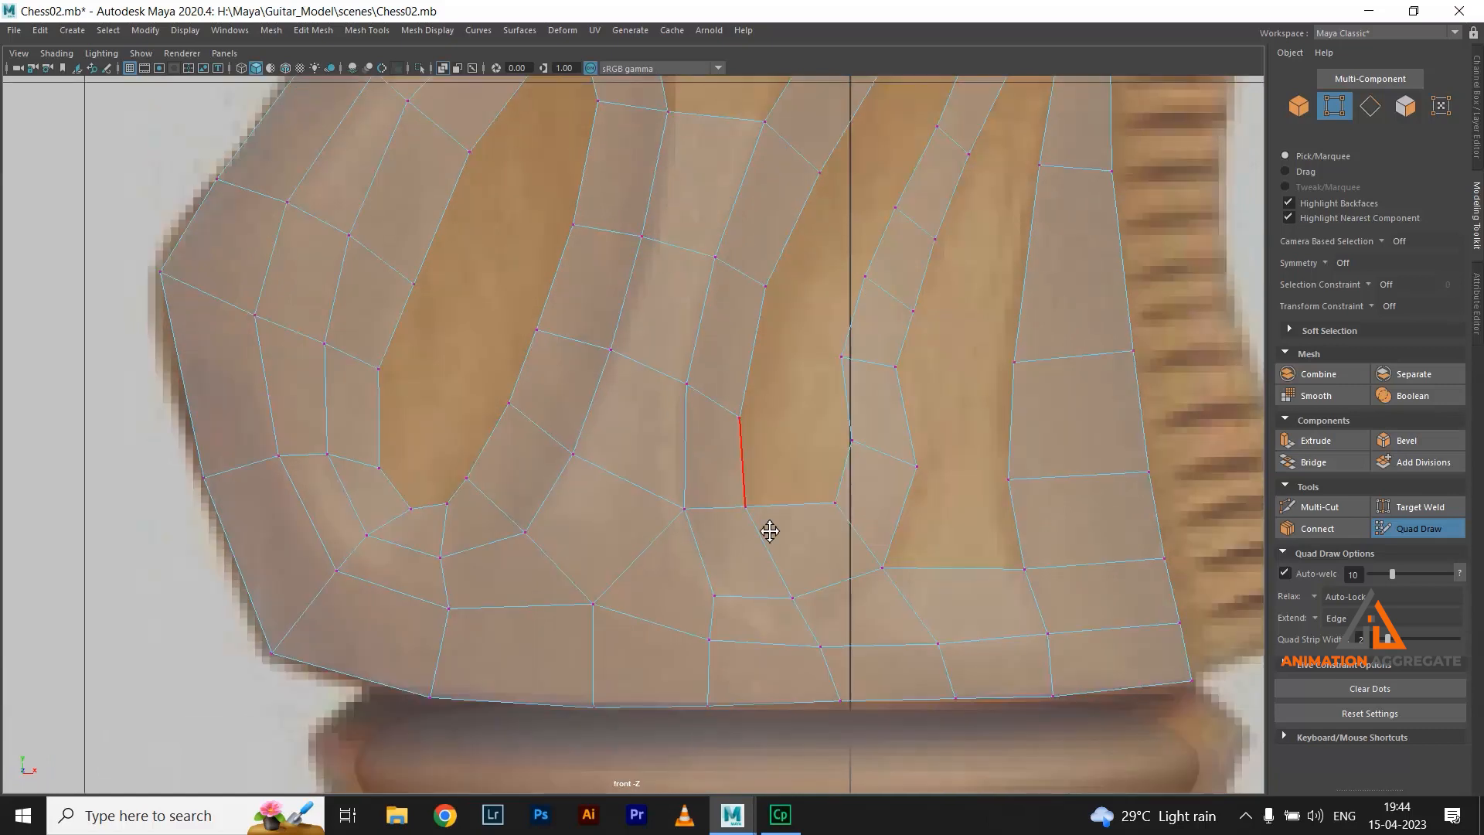
# Fill four quads on the inner side of the muzzle strip, from below the nostril past the mouth line to the lower jaw
pyautogui.keyDown('alt'); pyautogui.moveTo(652, 416); pyautogui.dragTo(1097, 503, button='right'); pyautogui.keyUp('alt')
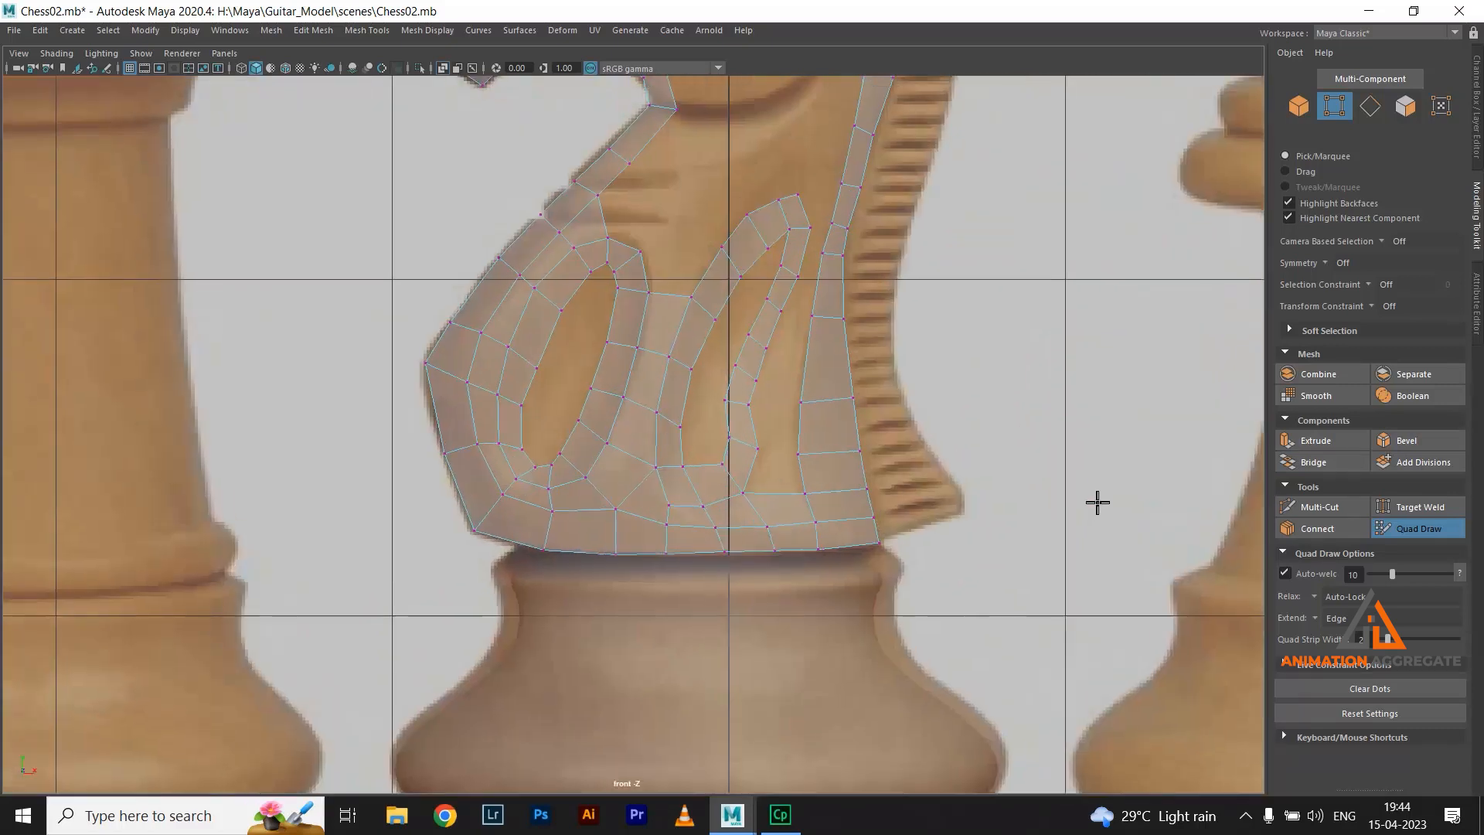
pyautogui.keyDown('alt'); pyautogui.moveTo(742, 354); pyautogui.dragTo(745, 435, button='middle'); pyautogui.keyUp('alt')
pyautogui.keyDown('alt'); pyautogui.moveTo(745, 434); pyautogui.dragTo(837, 506, button='right'); pyautogui.keyUp('alt')
pyautogui.keyDown('alt'); pyautogui.moveTo(619, 209); pyautogui.dragTo(650, 233, button='right'); pyautogui.keyUp('alt')
pyautogui.keyDown('alt'); pyautogui.moveTo(688, 363); pyautogui.dragTo(705, 584, button='middle'); pyautogui.keyUp('alt')
pyautogui.keyDown('alt'); pyautogui.moveTo(695, 288); pyautogui.dragTo(769, 544, button='middle'); pyautogui.keyUp('alt')
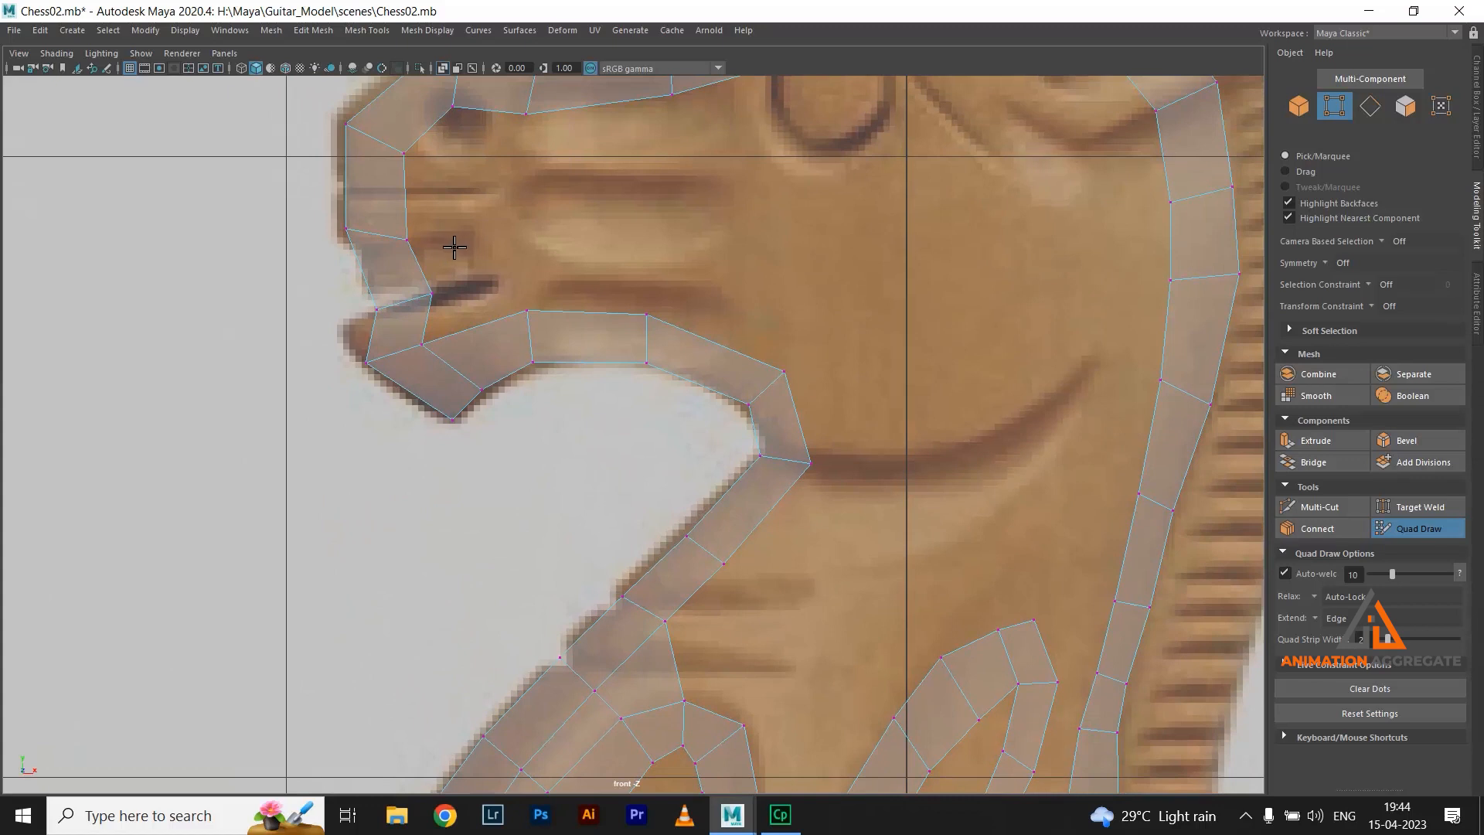
pyautogui.keyDown('shift'); pyautogui.click(470, 162); pyautogui.keyUp('shift')
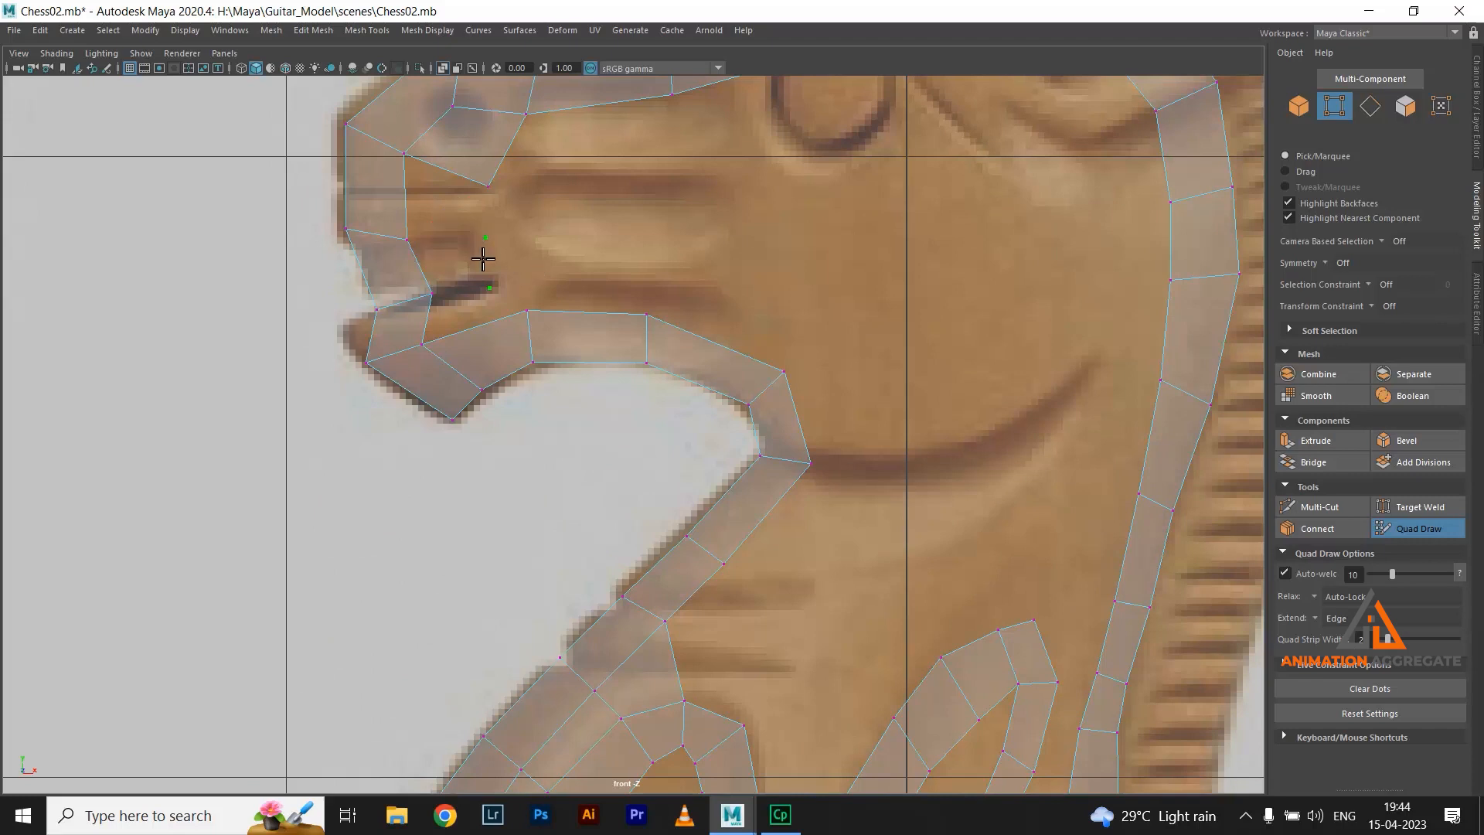
pyautogui.keyDown('shift'); pyautogui.click(442, 206); pyautogui.keyUp('shift')
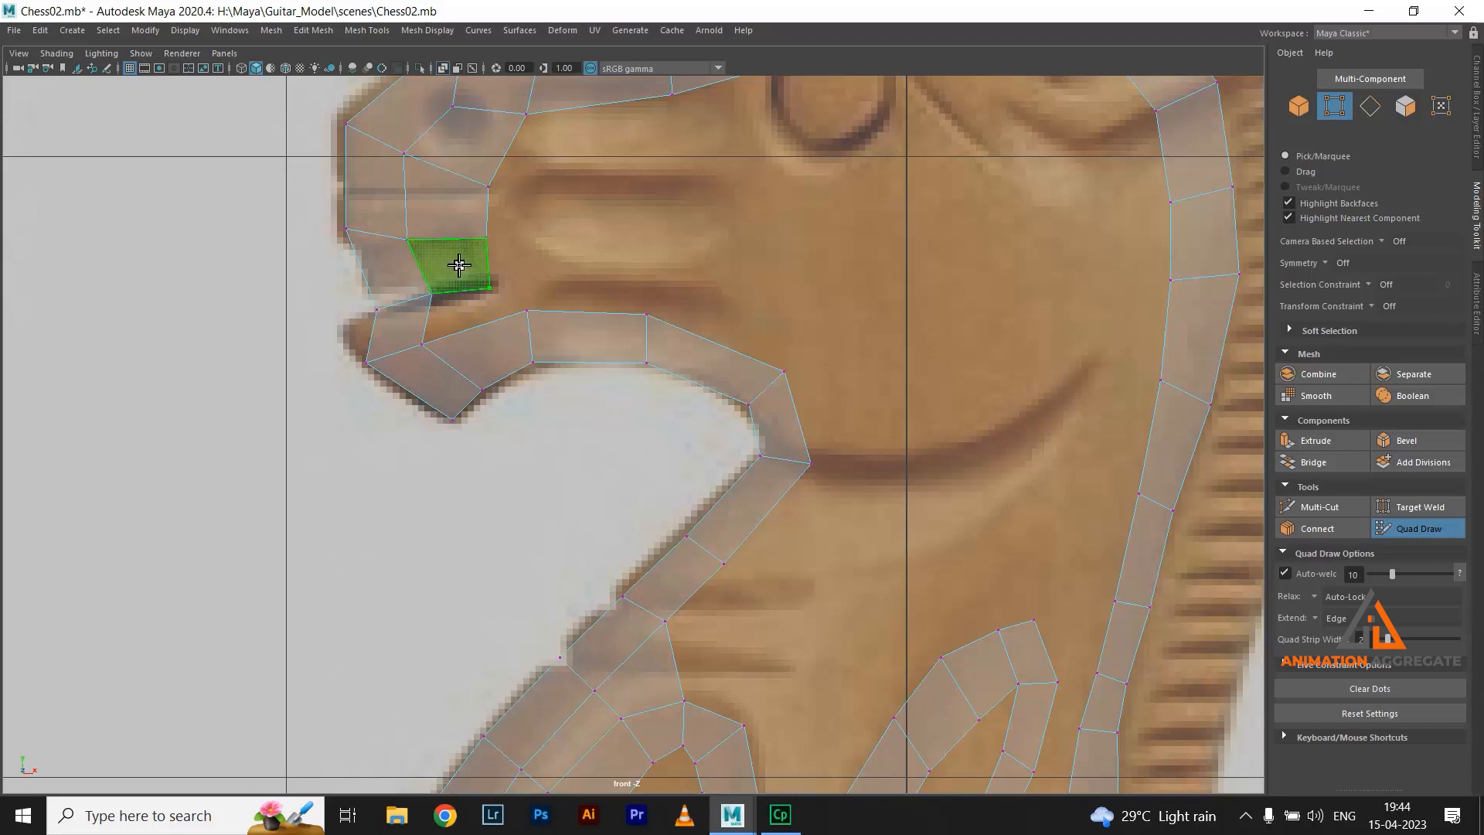
pyautogui.keyDown('shift'); pyautogui.click(459, 266); pyautogui.keyUp('shift')
pyautogui.keyDown('shift'); pyautogui.click(479, 308); pyautogui.keyUp('shift')
# Reposition the vertices around the mouth, lips and nostril to match the muzzle in the reference
pyautogui.moveTo(491, 291); pyautogui.dragTo(497, 238)
pyautogui.moveTo(432, 294); pyautogui.dragTo(387, 307)
pyautogui.moveTo(368, 361); pyautogui.dragTo(362, 360)
pyautogui.moveTo(352, 240); pyautogui.dragTo(352, 247)
pyautogui.keyDown('alt'); pyautogui.moveTo(541, 312); pyautogui.dragTo(517, 344, button='middle'); pyautogui.keyUp('alt')
pyautogui.moveTo(431, 146); pyautogui.dragTo(498, 150)
pyautogui.moveTo(467, 220); pyautogui.dragTo(468, 208)
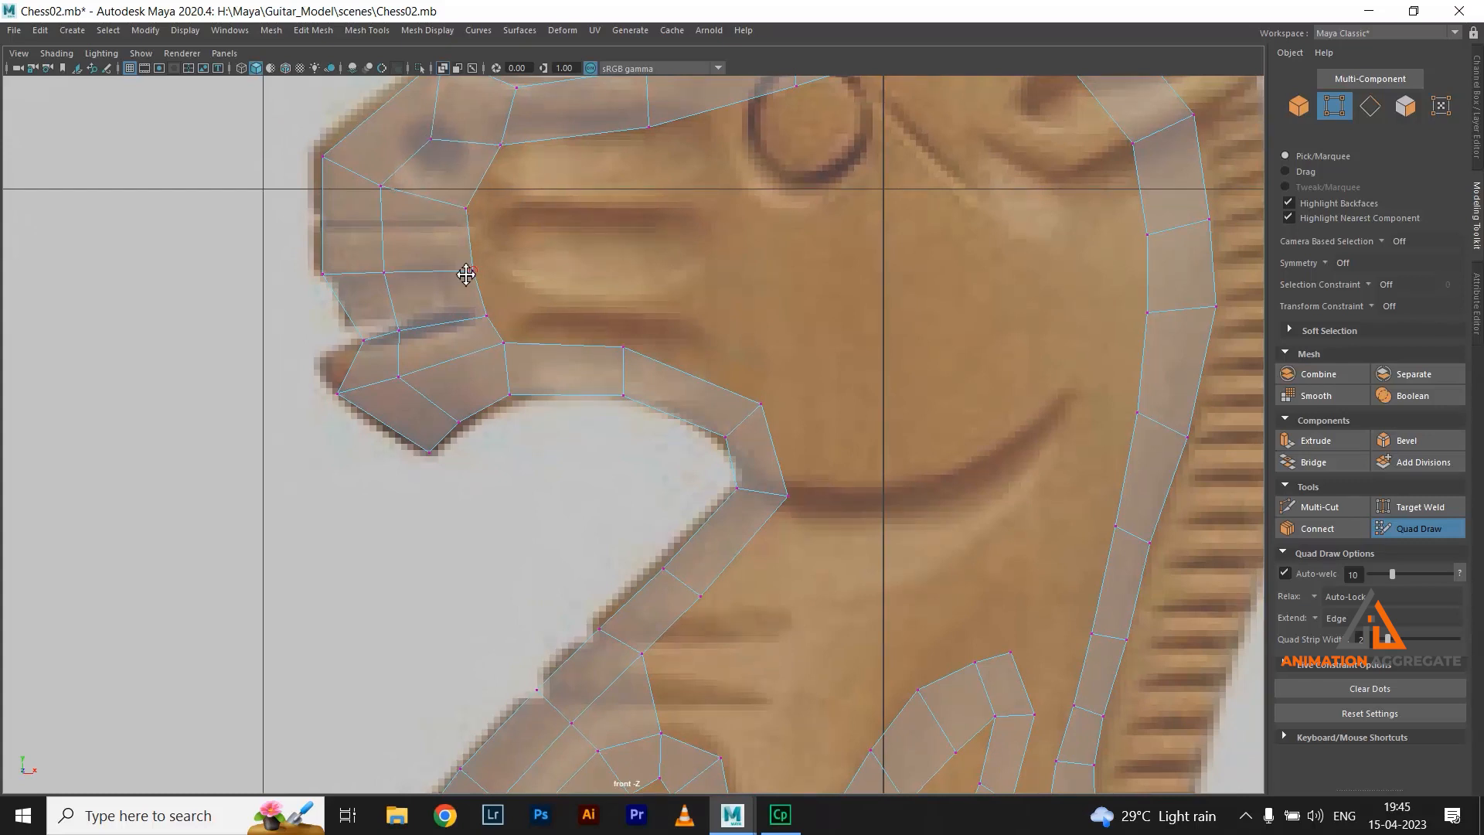
# Fill a column of quads behind the muzzle, from the nose bridge to the lower jaw, and align its rear vertices
pyautogui.scroll(-3, 554, 305)
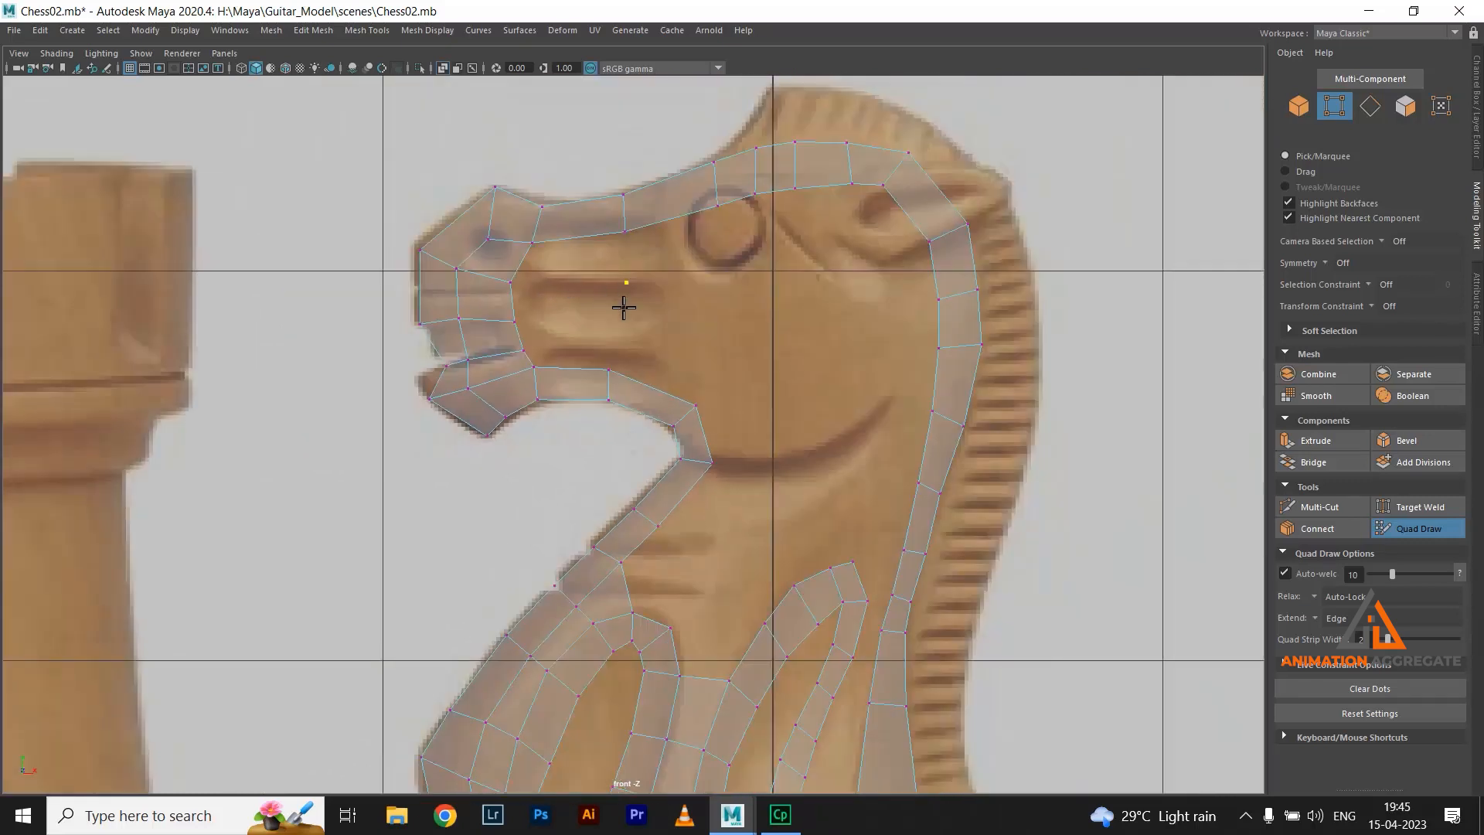
pyautogui.keyDown('shift'); pyautogui.click(580, 258); pyautogui.keyUp('shift')
pyautogui.click(614, 332)
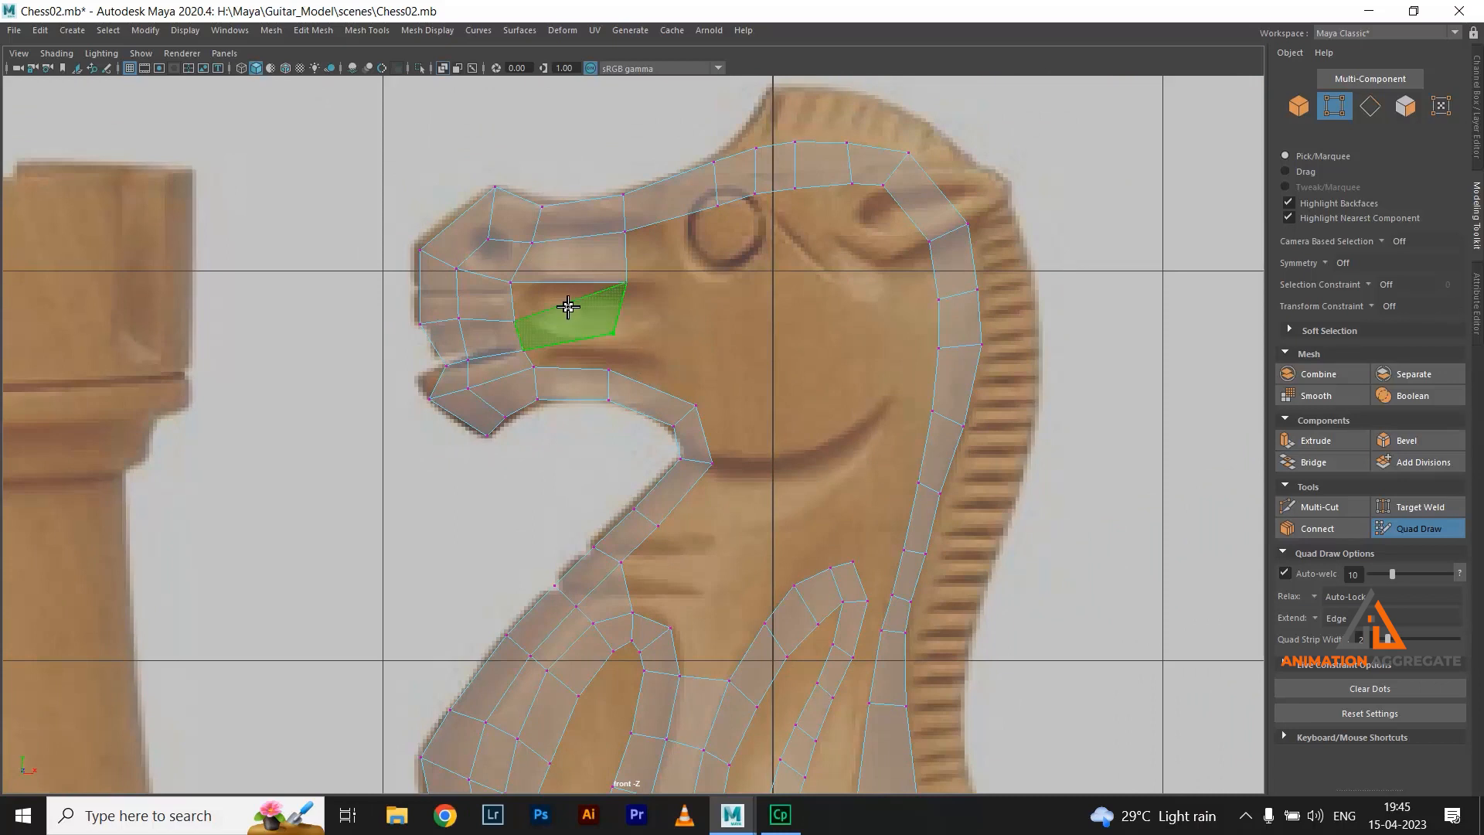
pyautogui.click(607, 350)
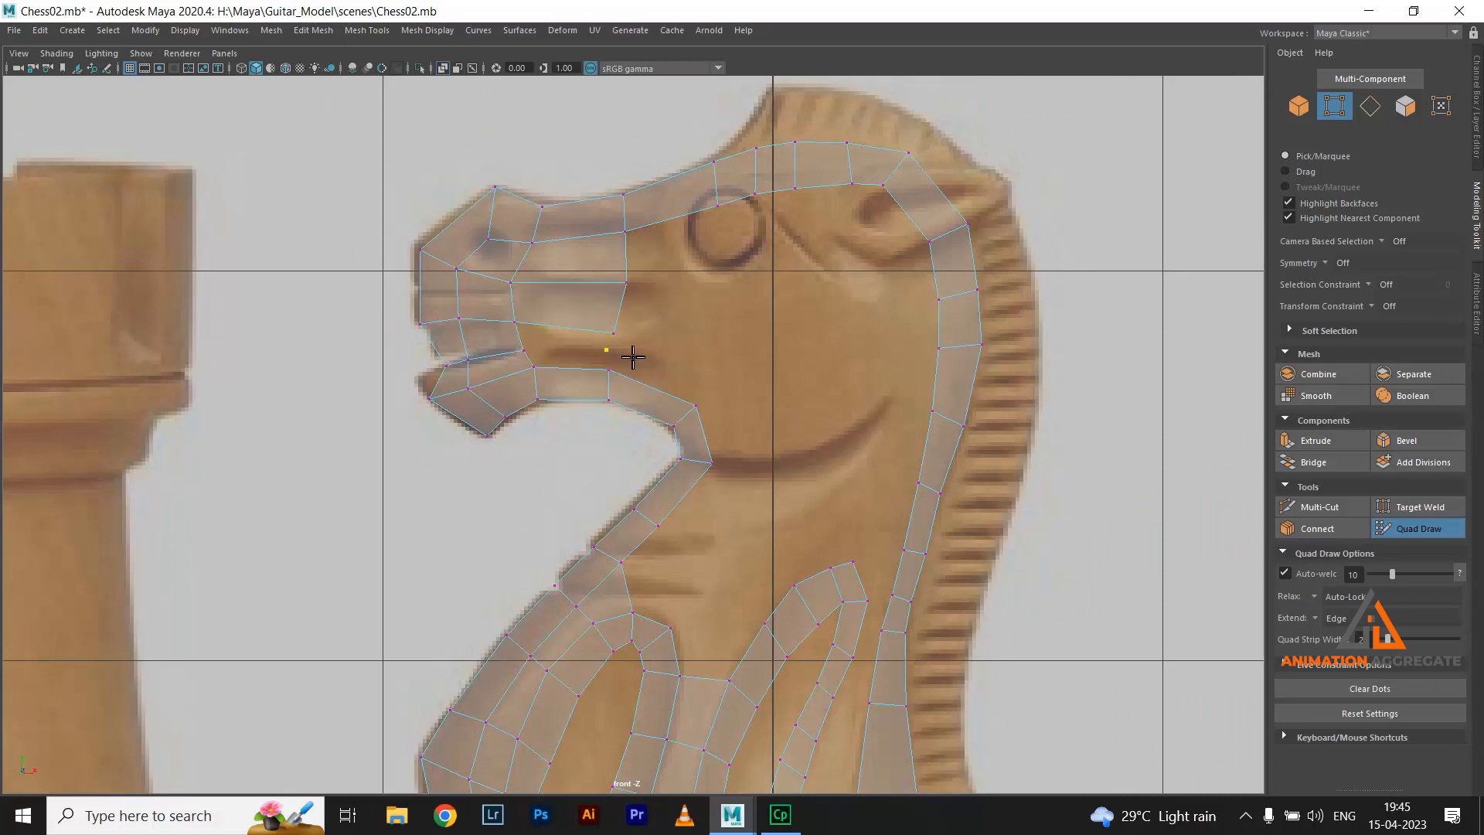
pyautogui.hotkey('ctrl', 'z')
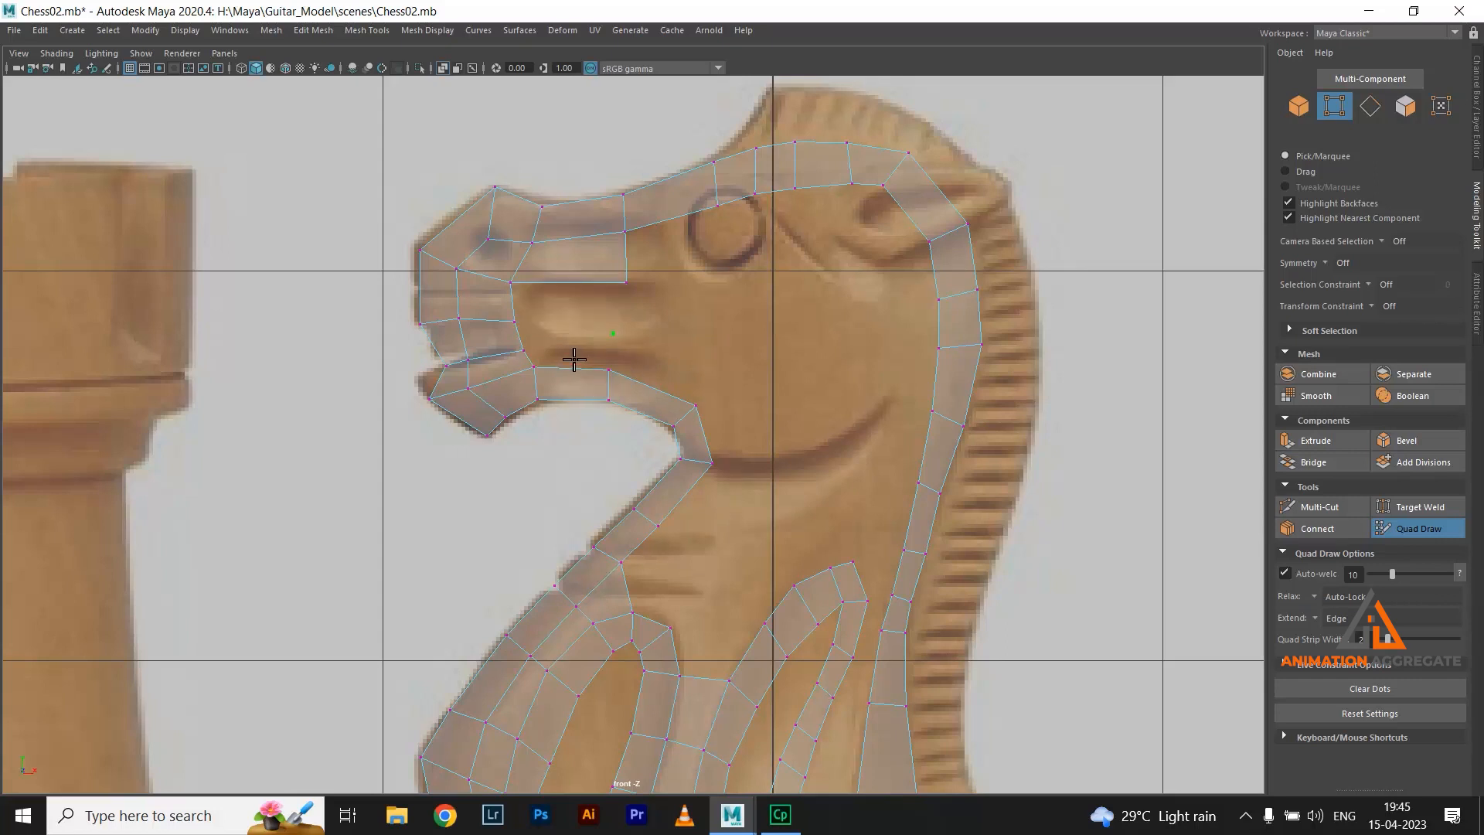
pyautogui.keyDown('shift'); pyautogui.click(572, 306); pyautogui.keyUp('shift')
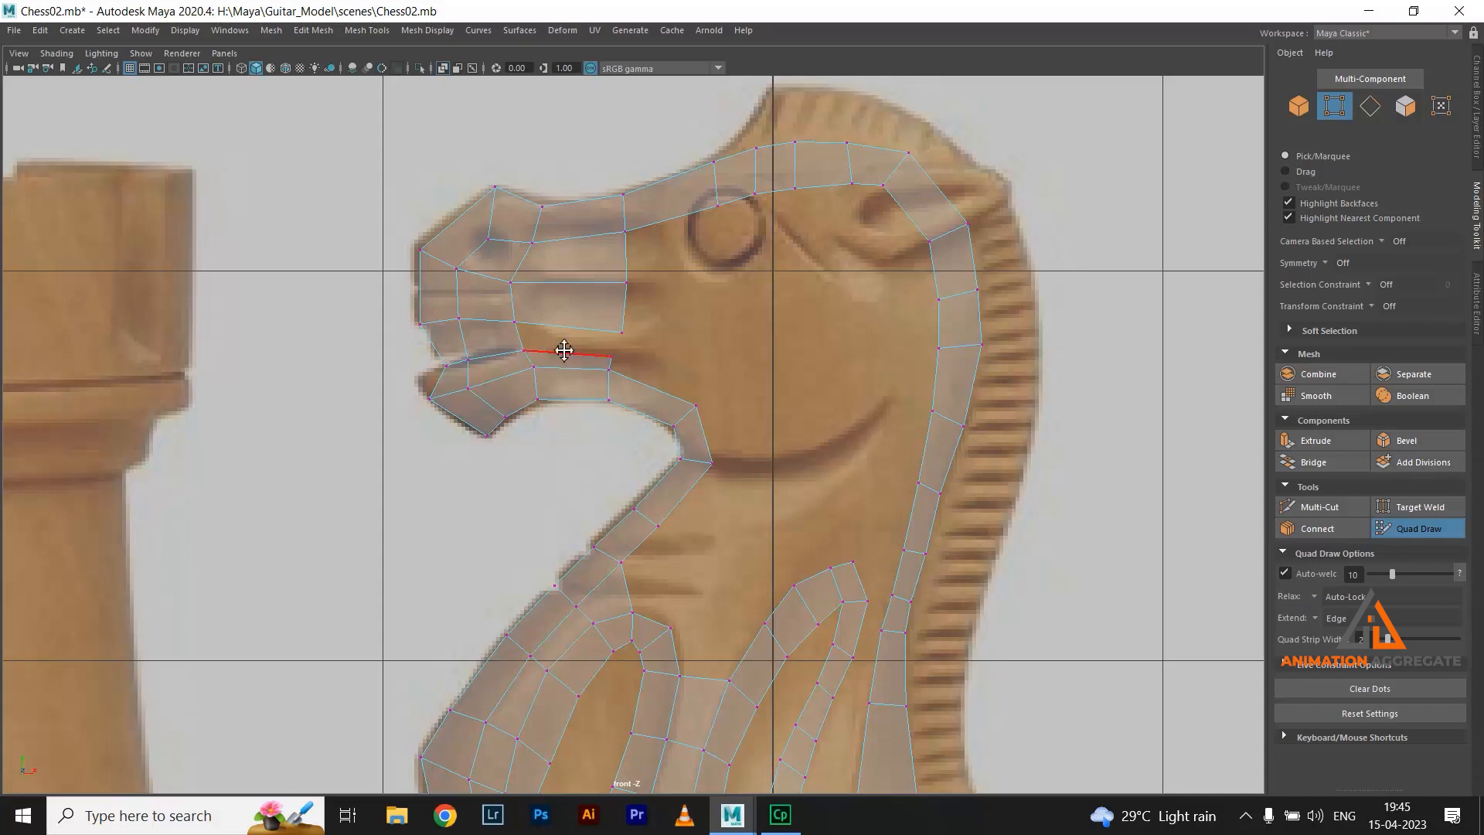
pyautogui.keyDown('shift'); pyautogui.click(695, 360); pyautogui.keyUp('shift')
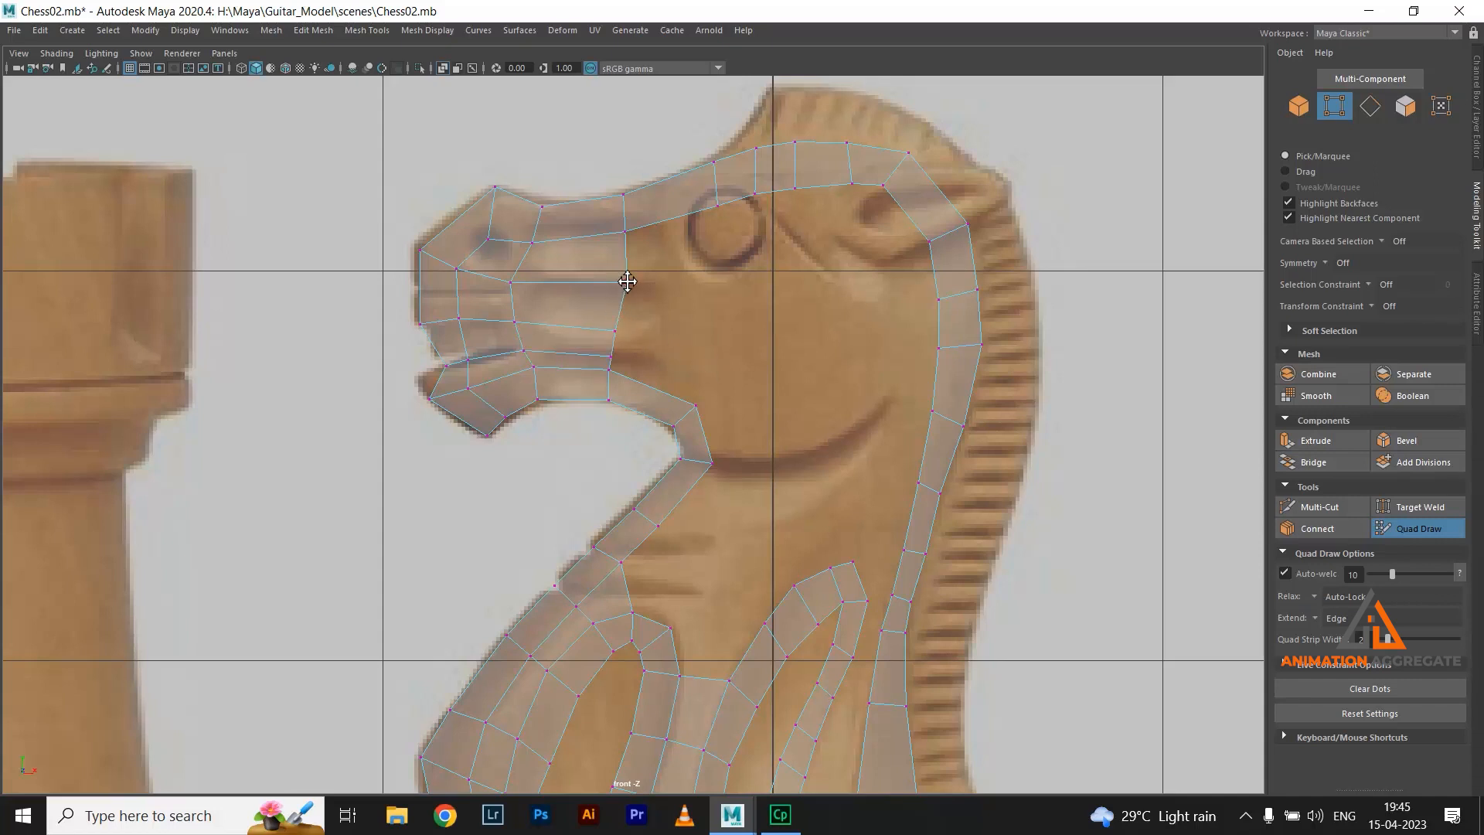
pyautogui.moveTo(623, 282); pyautogui.dragTo(612, 283)
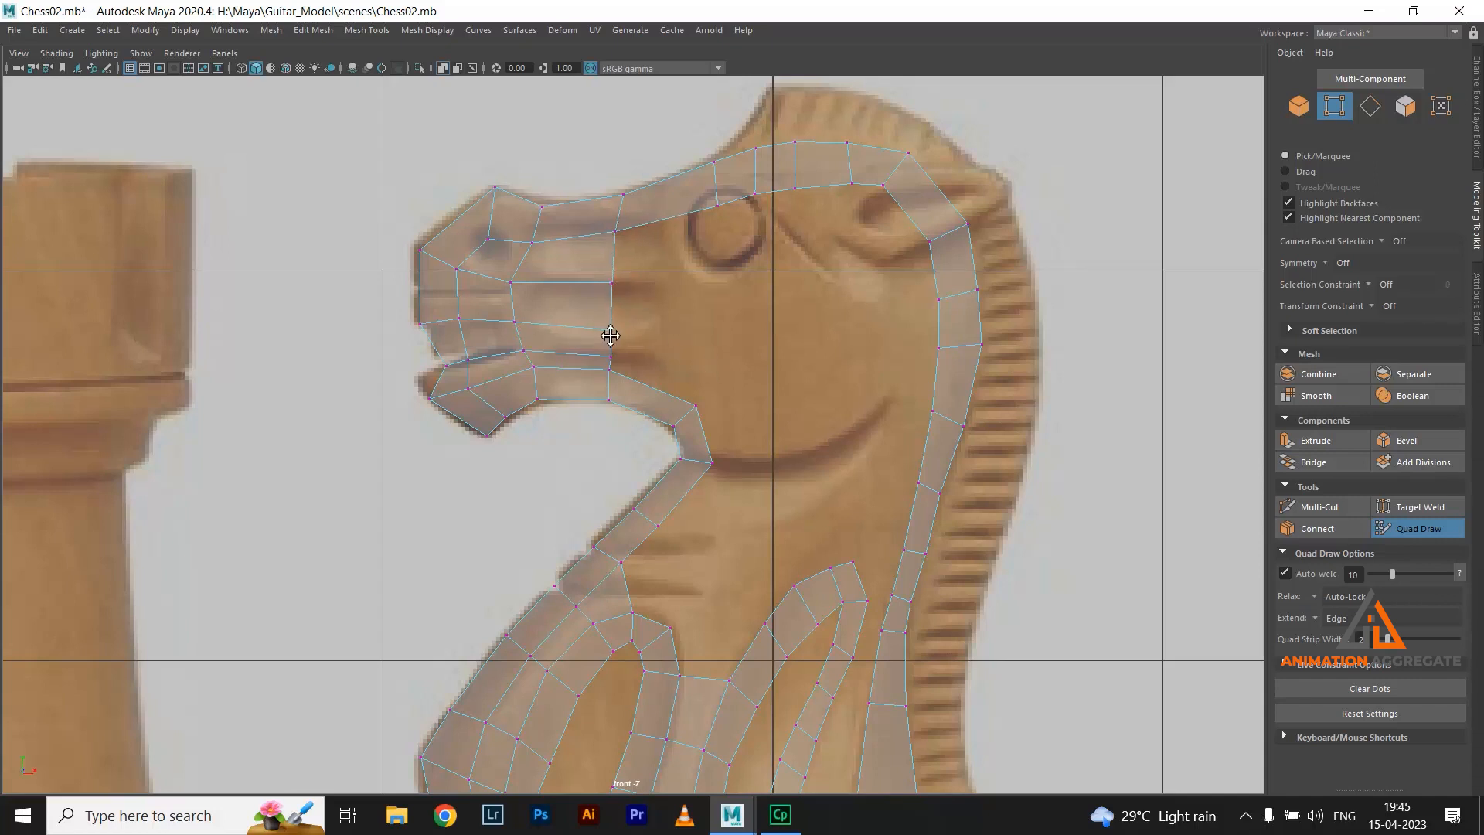
# Fill the next column of quads across the cheek, from the front of the eye to the throat corner
pyautogui.click(718, 274)
pyautogui.keyDown('shift'); pyautogui.click(674, 261); pyautogui.keyUp('shift')
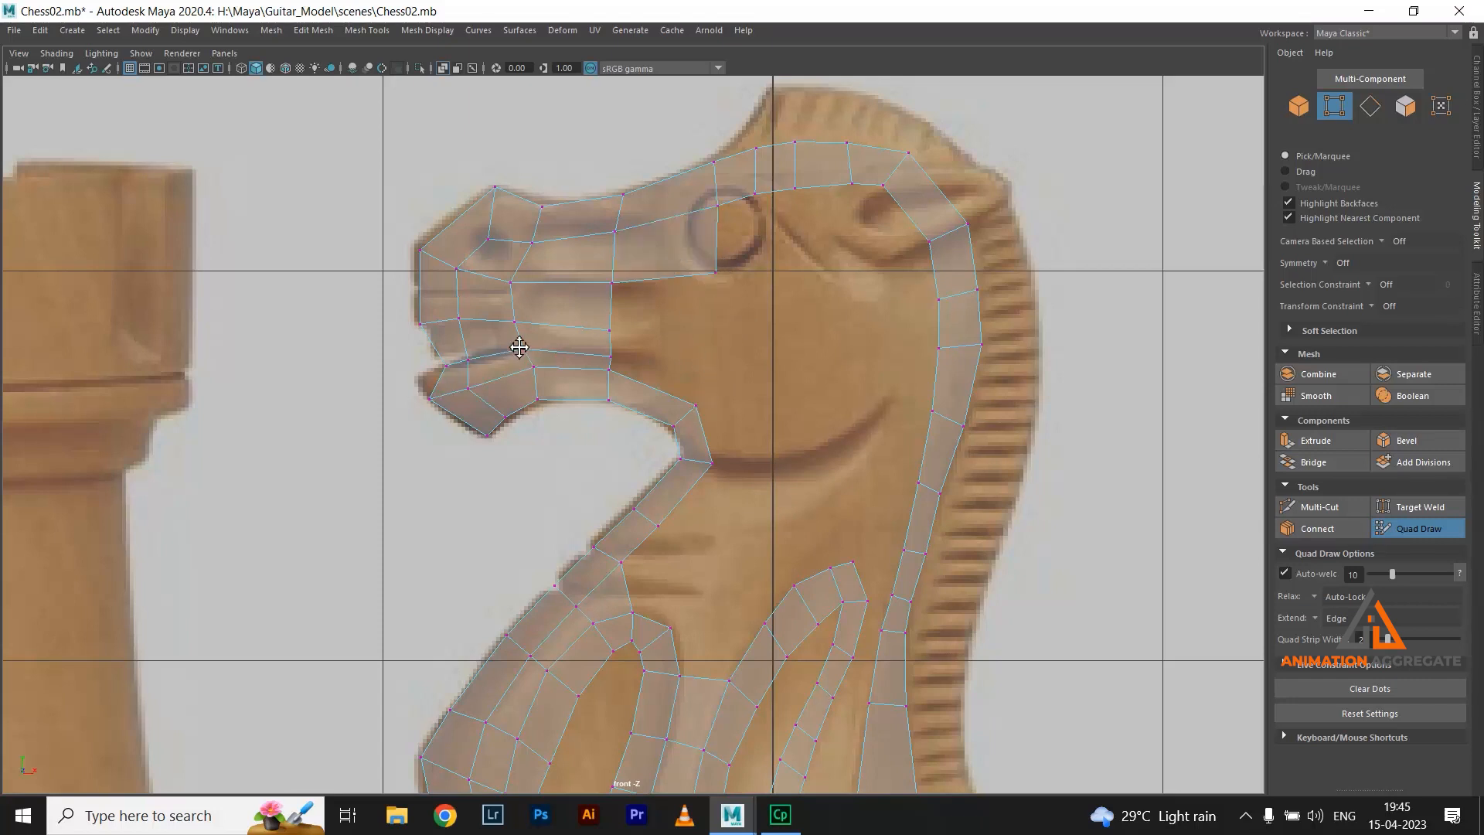
pyautogui.click(705, 330)
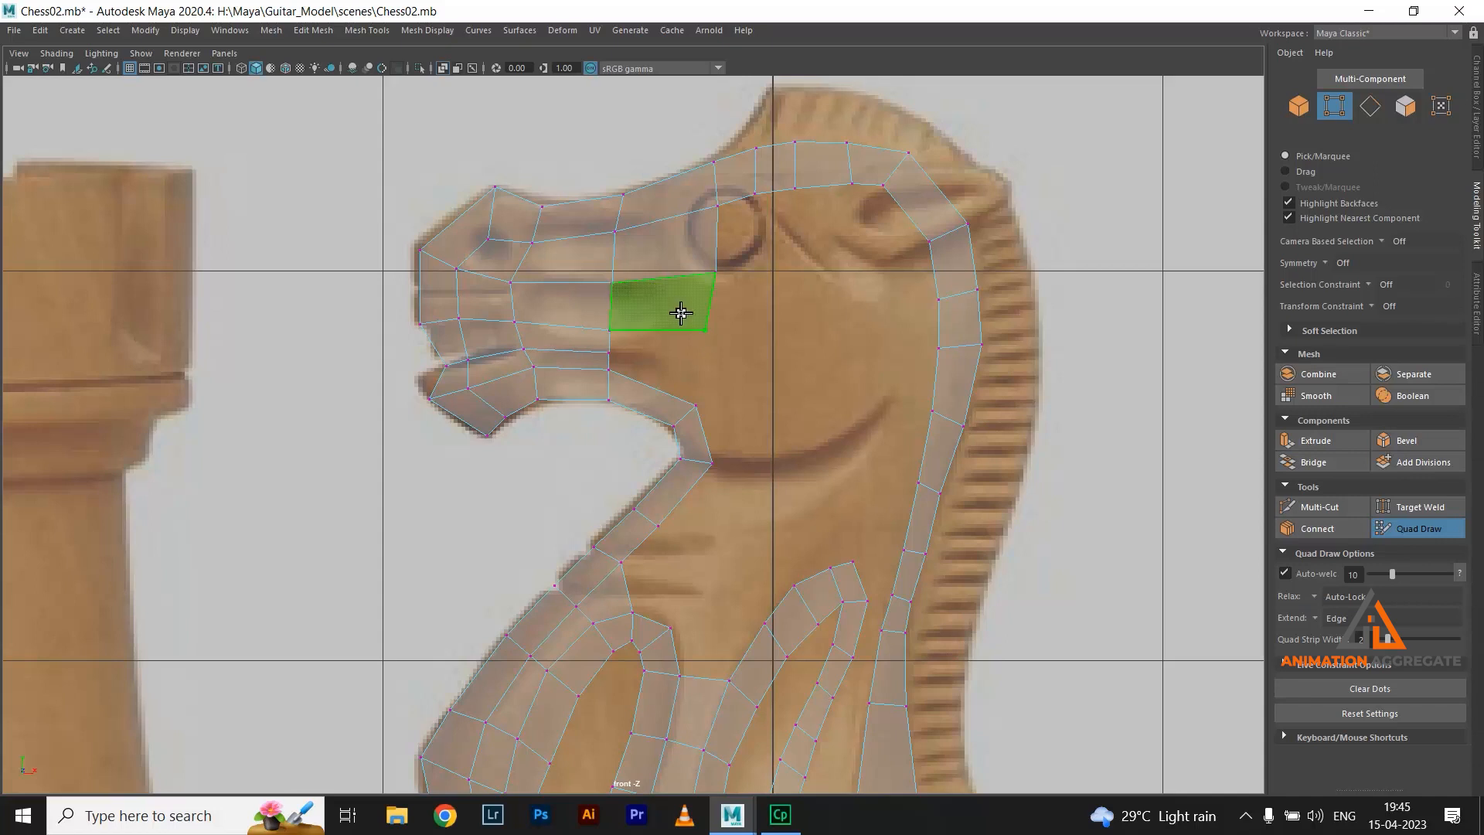
pyautogui.keyDown('shift'); pyautogui.click(681, 313); pyautogui.keyUp('shift')
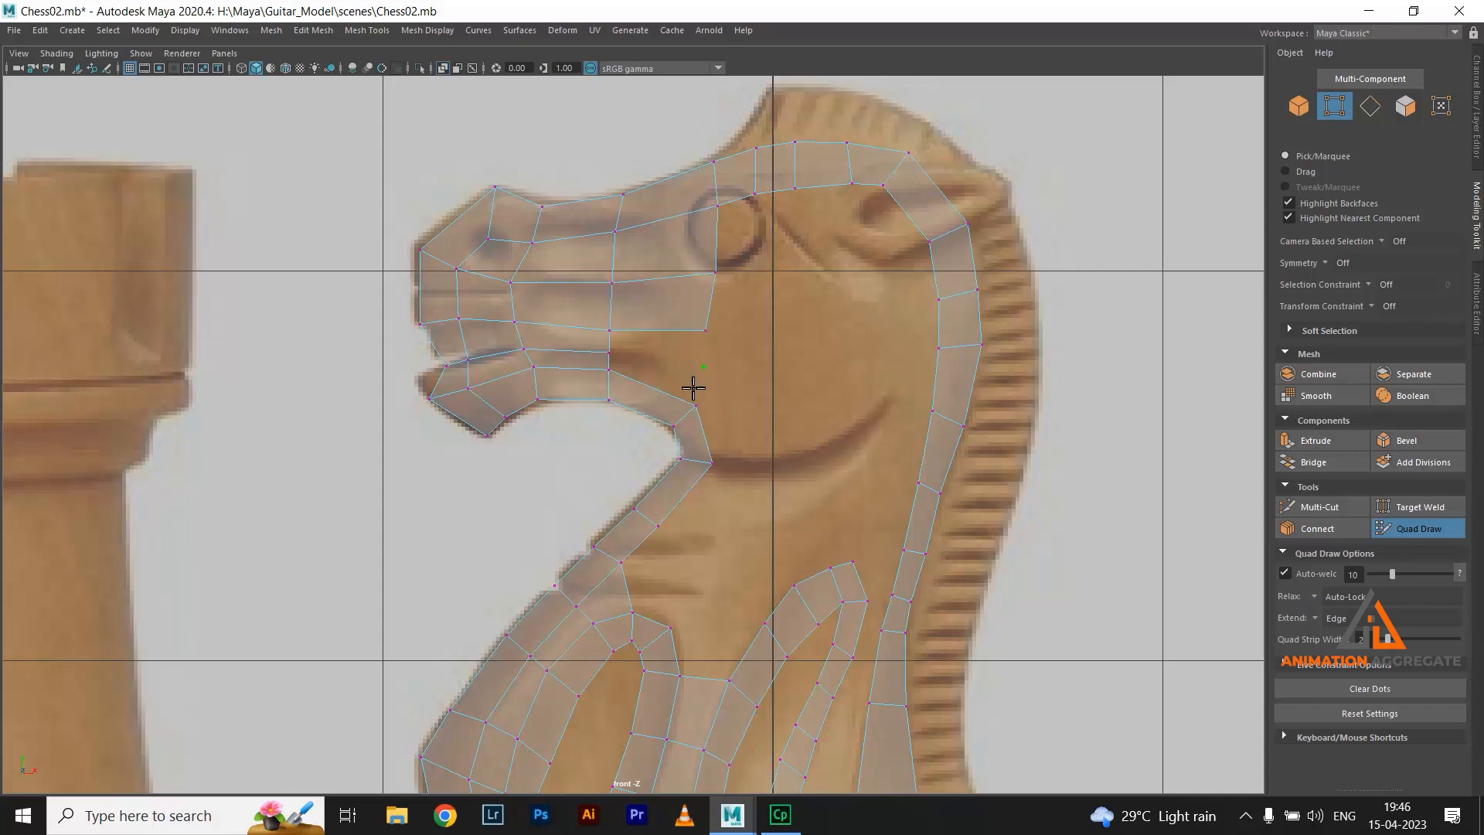
pyautogui.keyDown('shift'); pyautogui.click(674, 365); pyautogui.keyUp('shift')
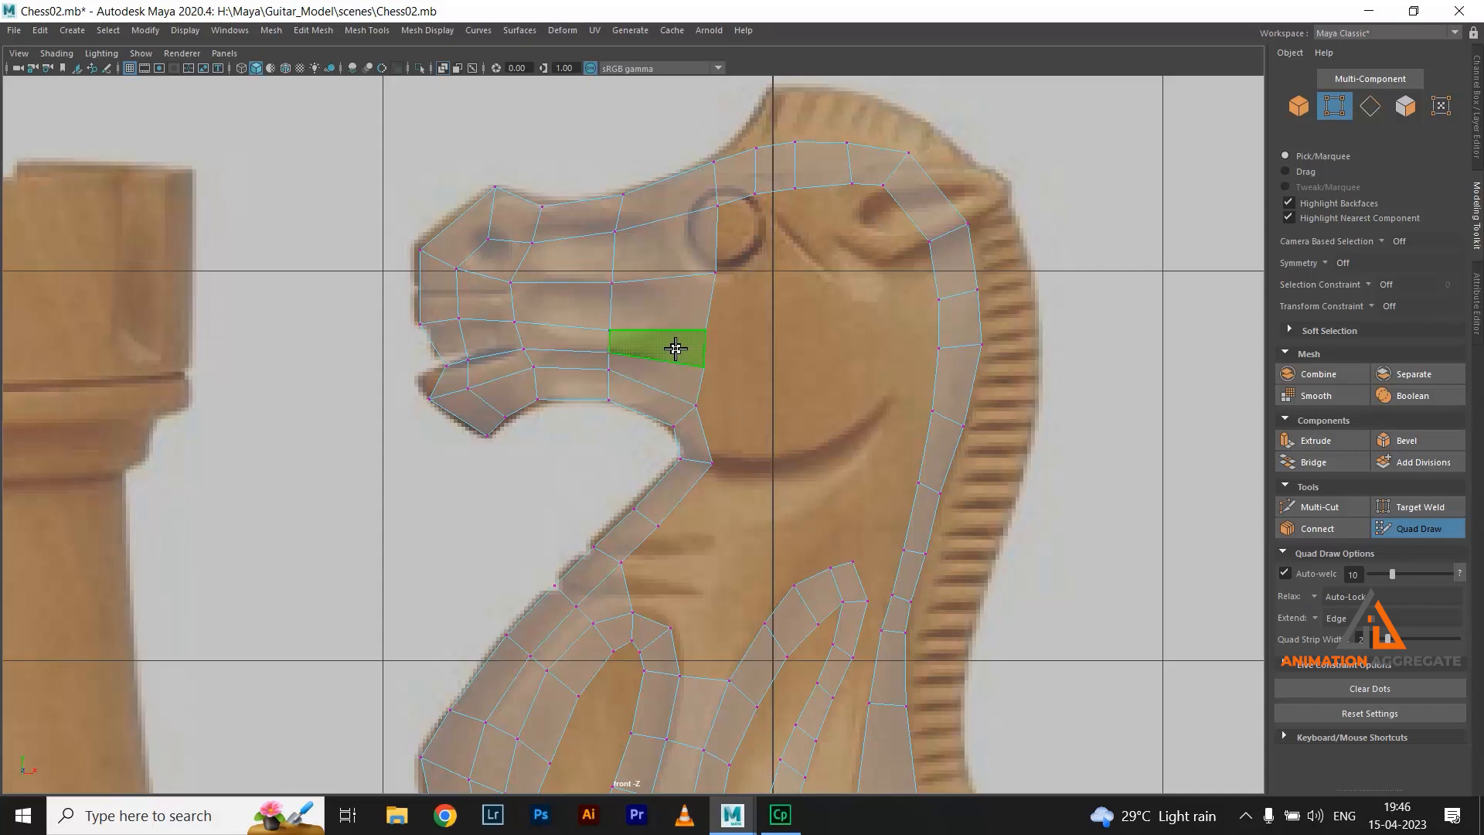
pyautogui.keyDown('shift'); pyautogui.click(675, 349); pyautogui.keyUp('shift')
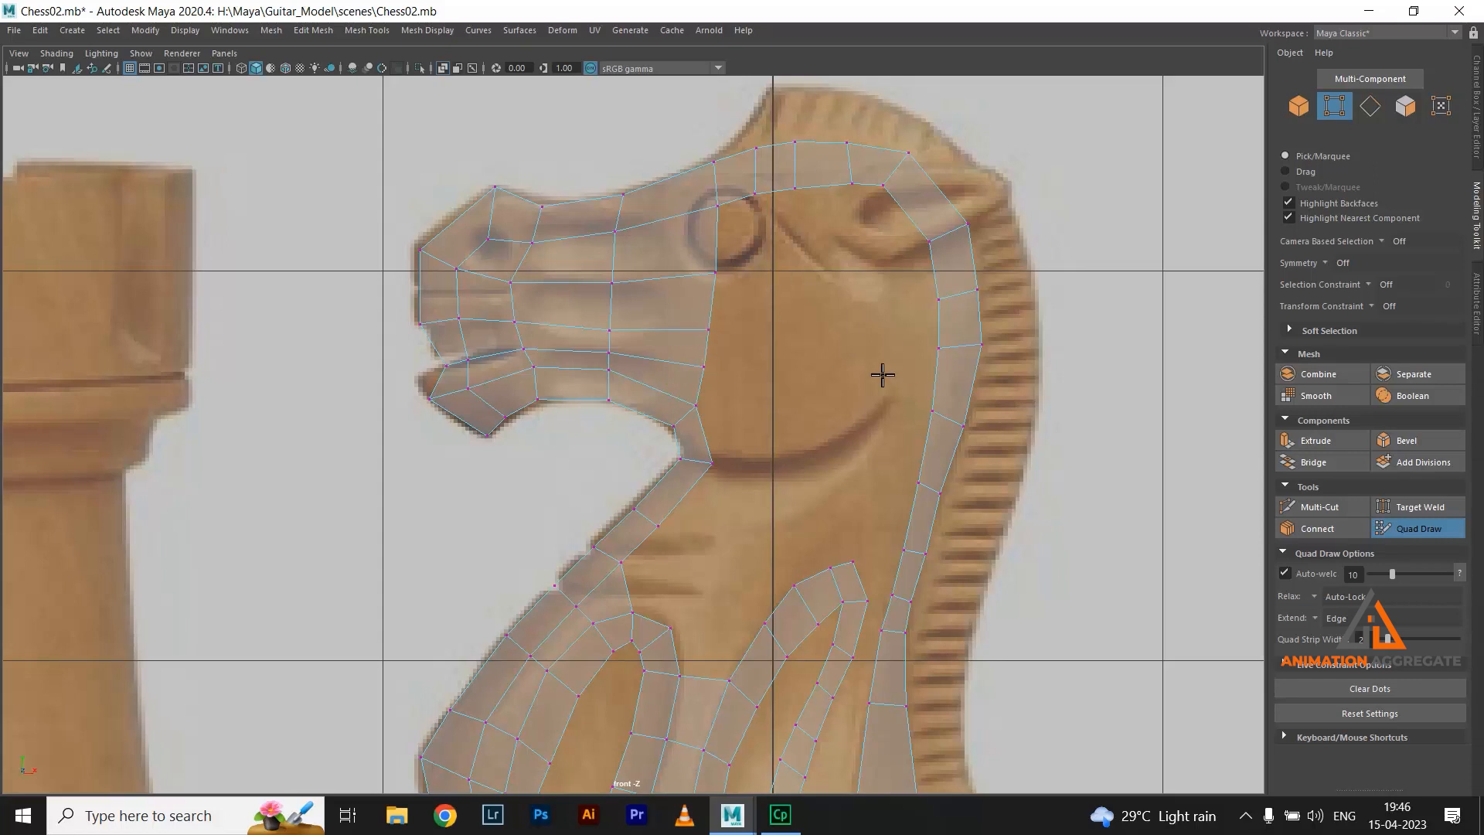
# Fill the lower gap between the rear groove loop and the back strip with quads, inserting matching edges across the back strip
pyautogui.scroll(-4, 882, 375)
pyautogui.scroll(3, 726, 397)
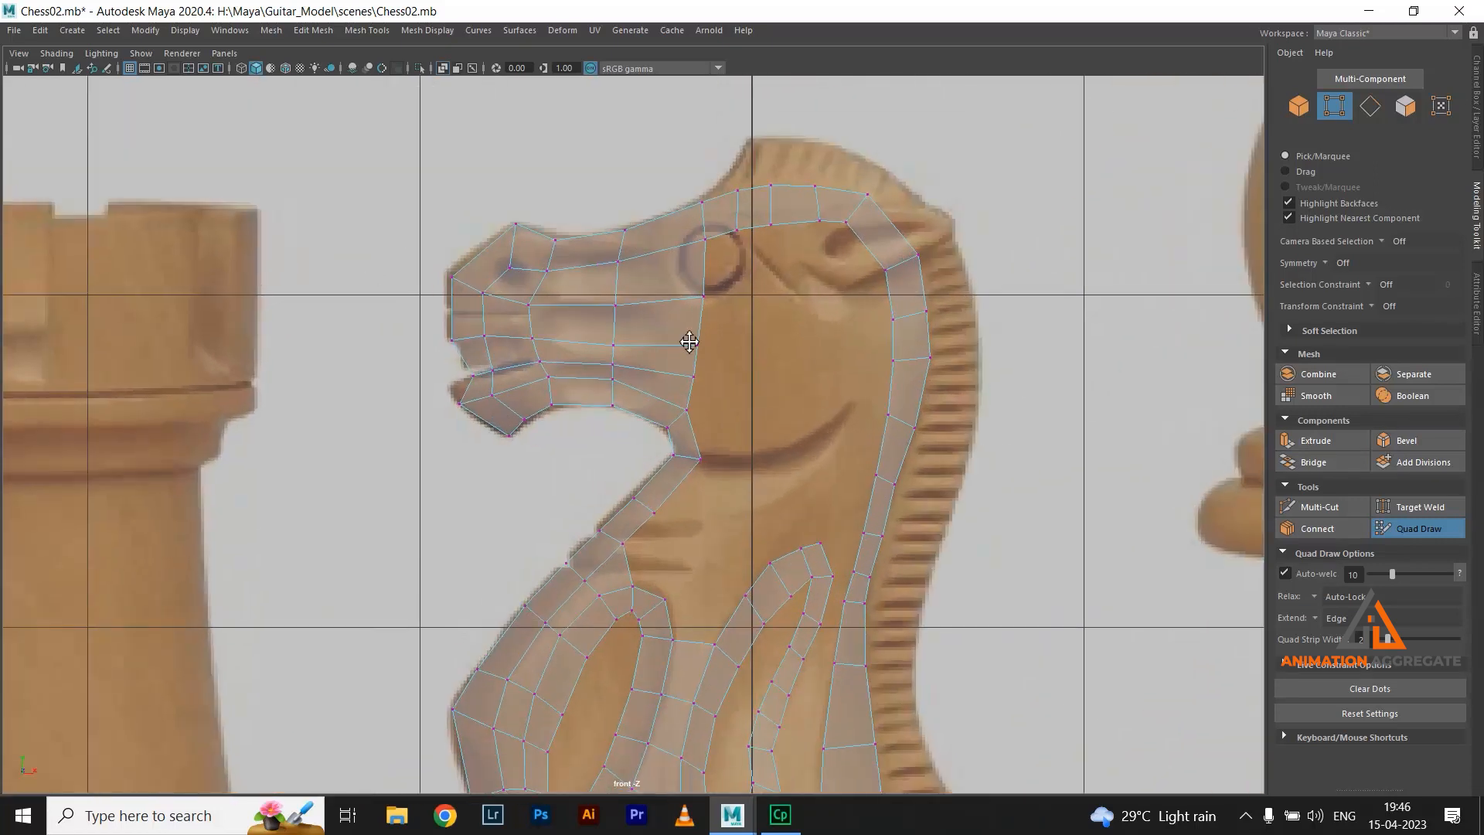
pyautogui.scroll(-6, 673, 309)
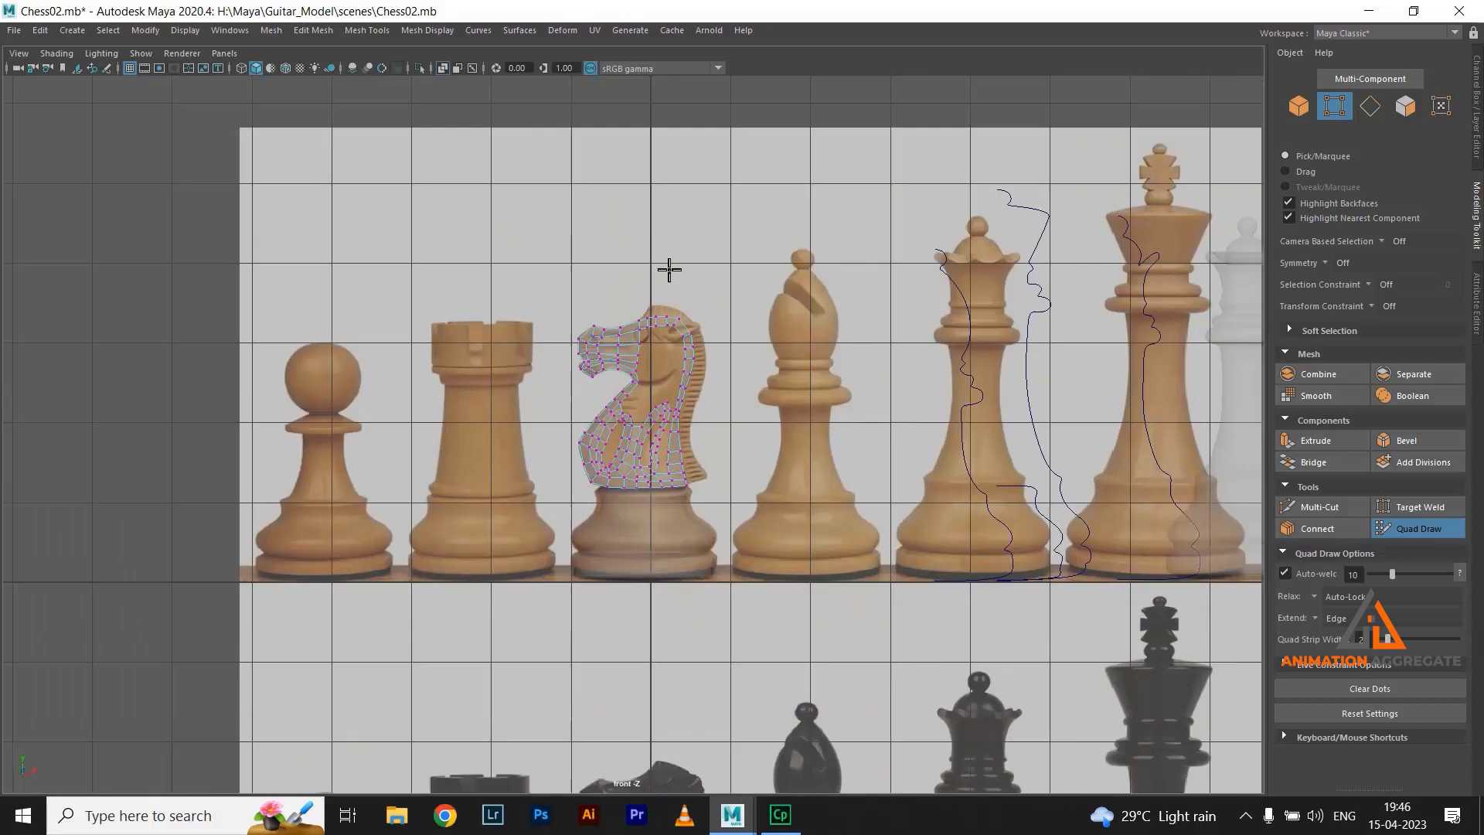
pyautogui.scroll(8, 541, 255)
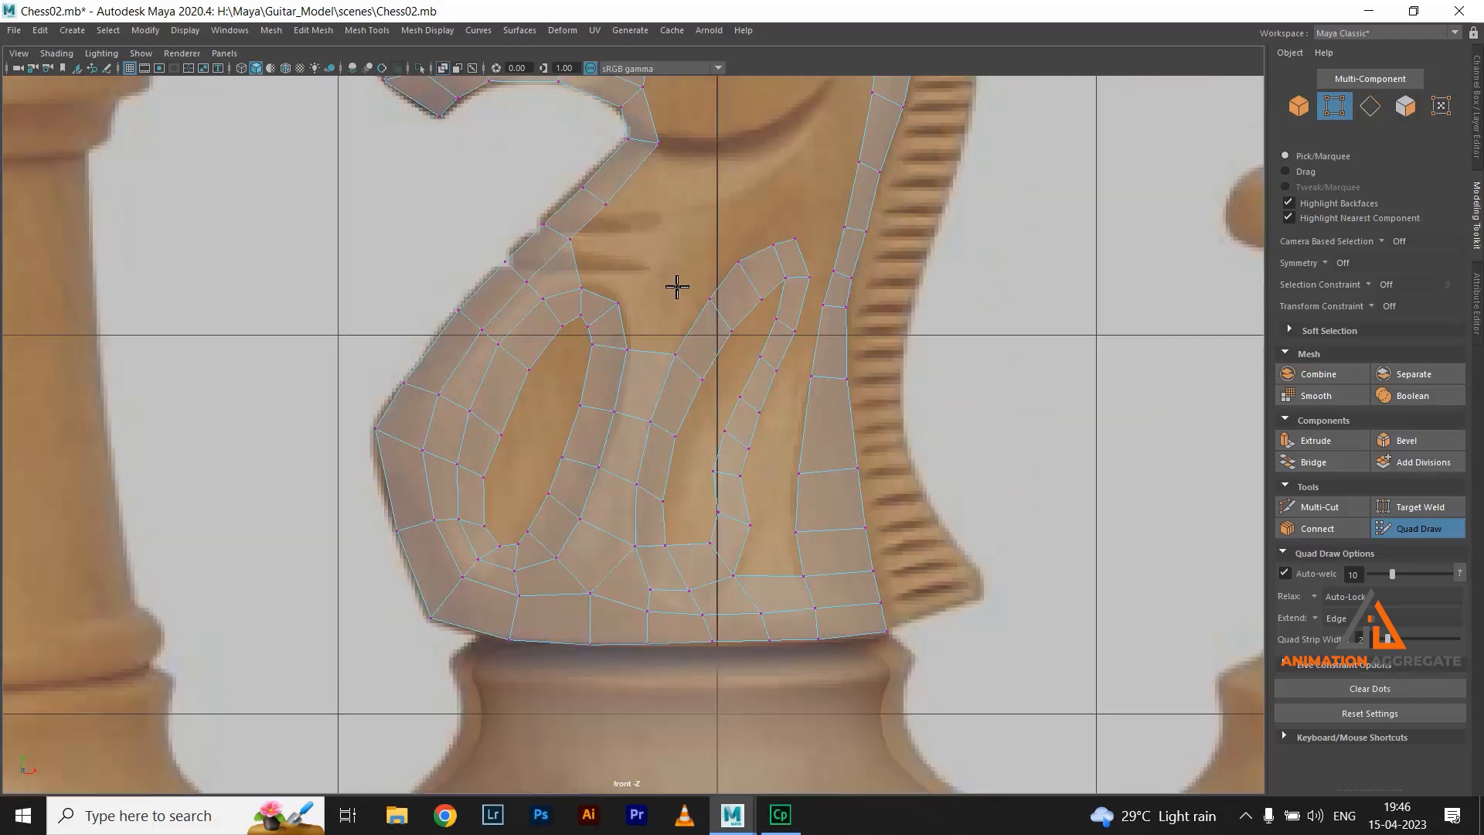
pyautogui.scroll(-4, 676, 302)
pyautogui.scroll(4, 588, 286)
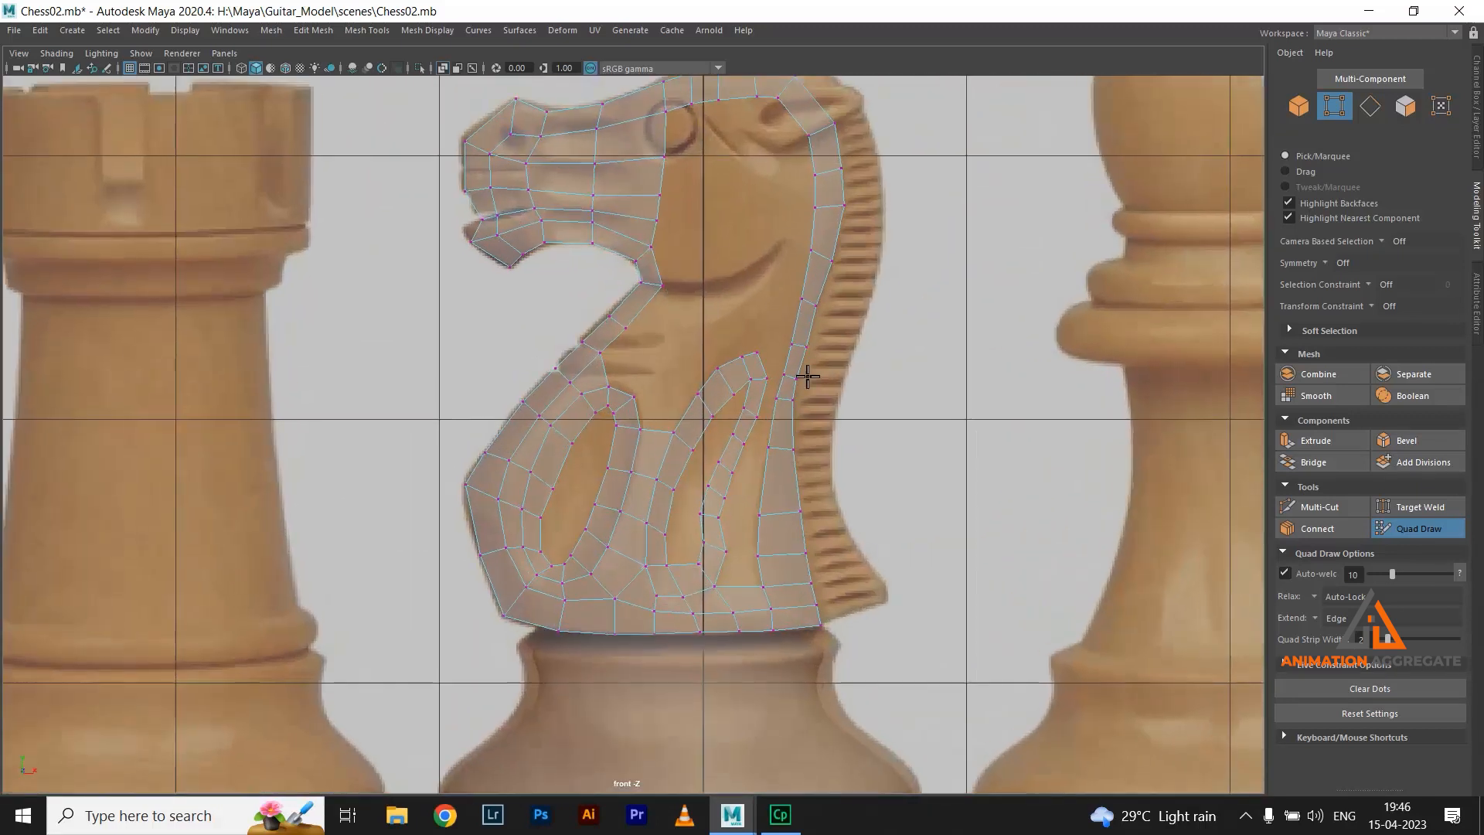
pyautogui.scroll(5, 915, 444)
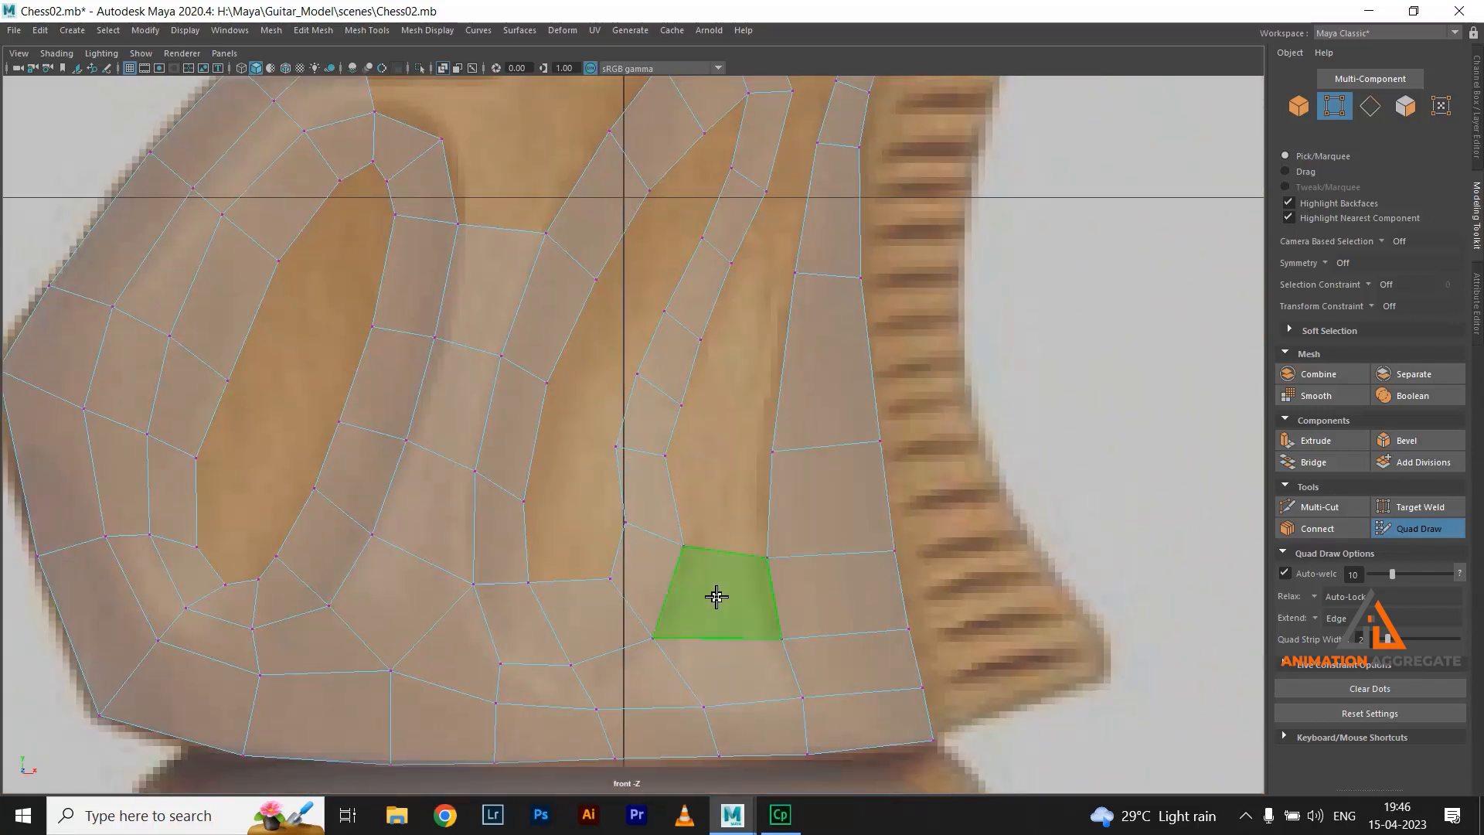
pyautogui.keyDown('shift'); pyautogui.click(716, 599); pyautogui.keyUp('shift')
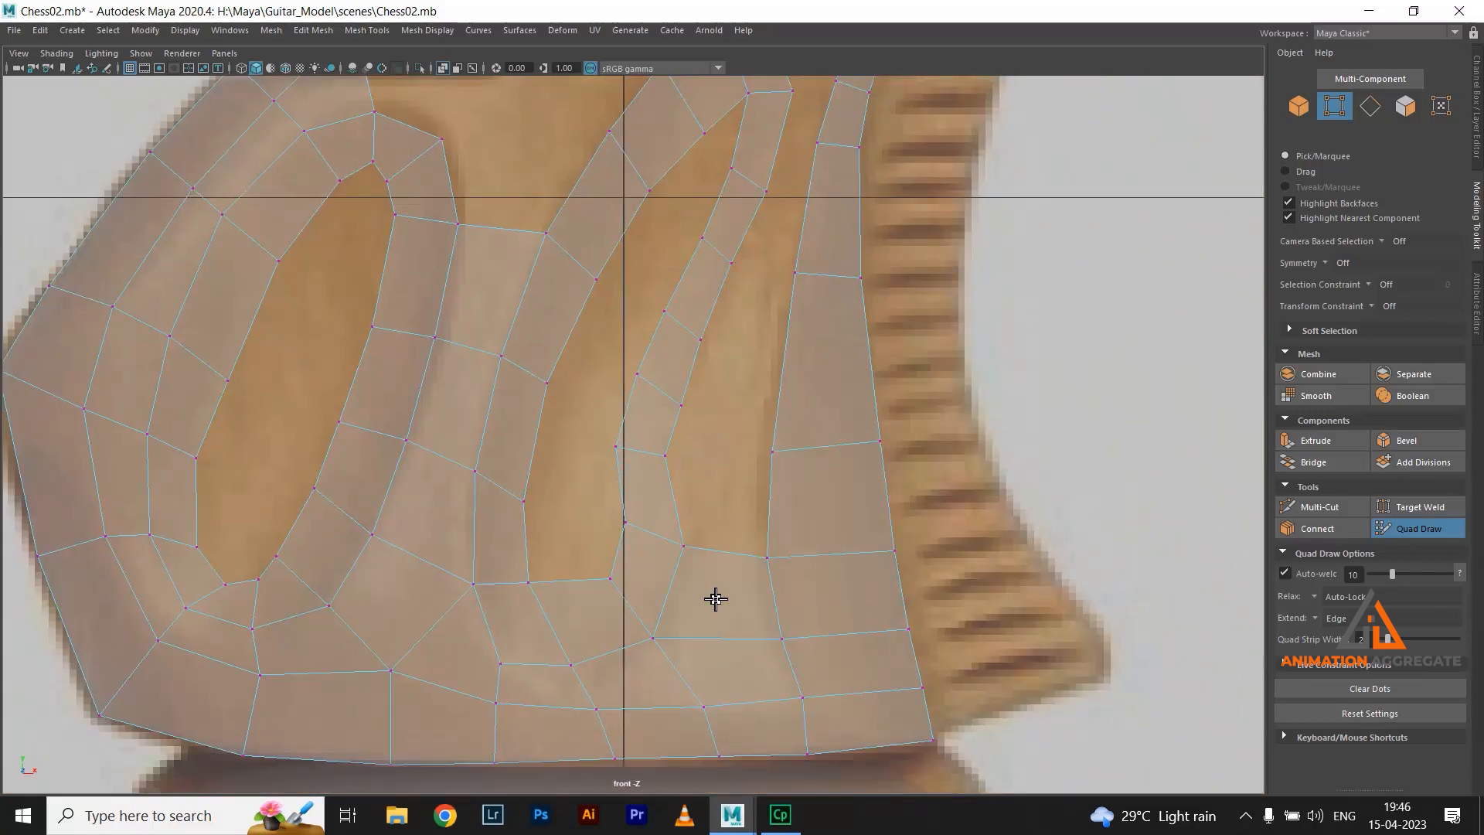
pyautogui.keyDown('shift'); pyautogui.click(728, 503); pyautogui.keyUp('shift')
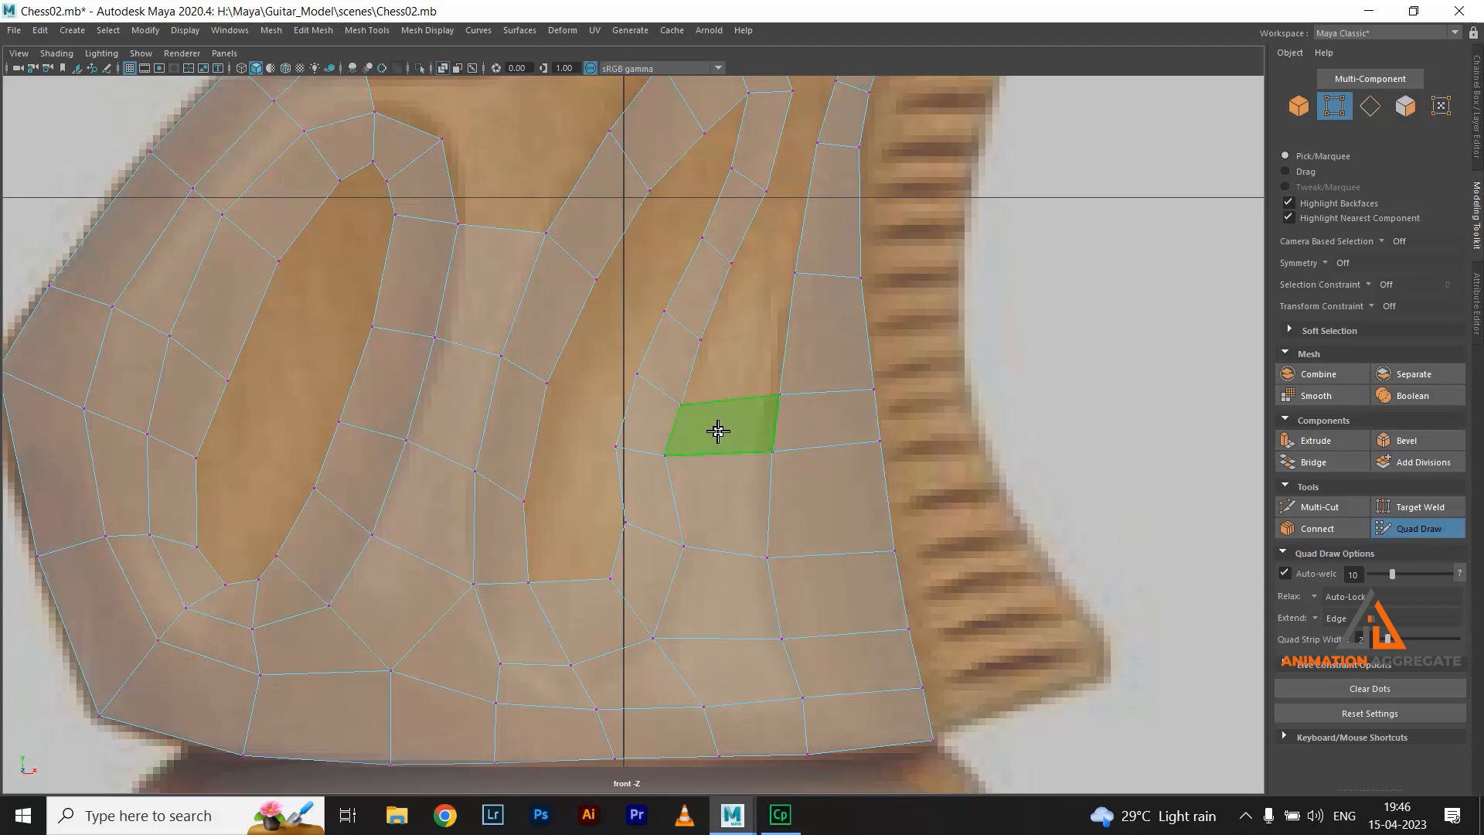
pyautogui.moveTo(684, 398); pyautogui.dragTo(685, 392)
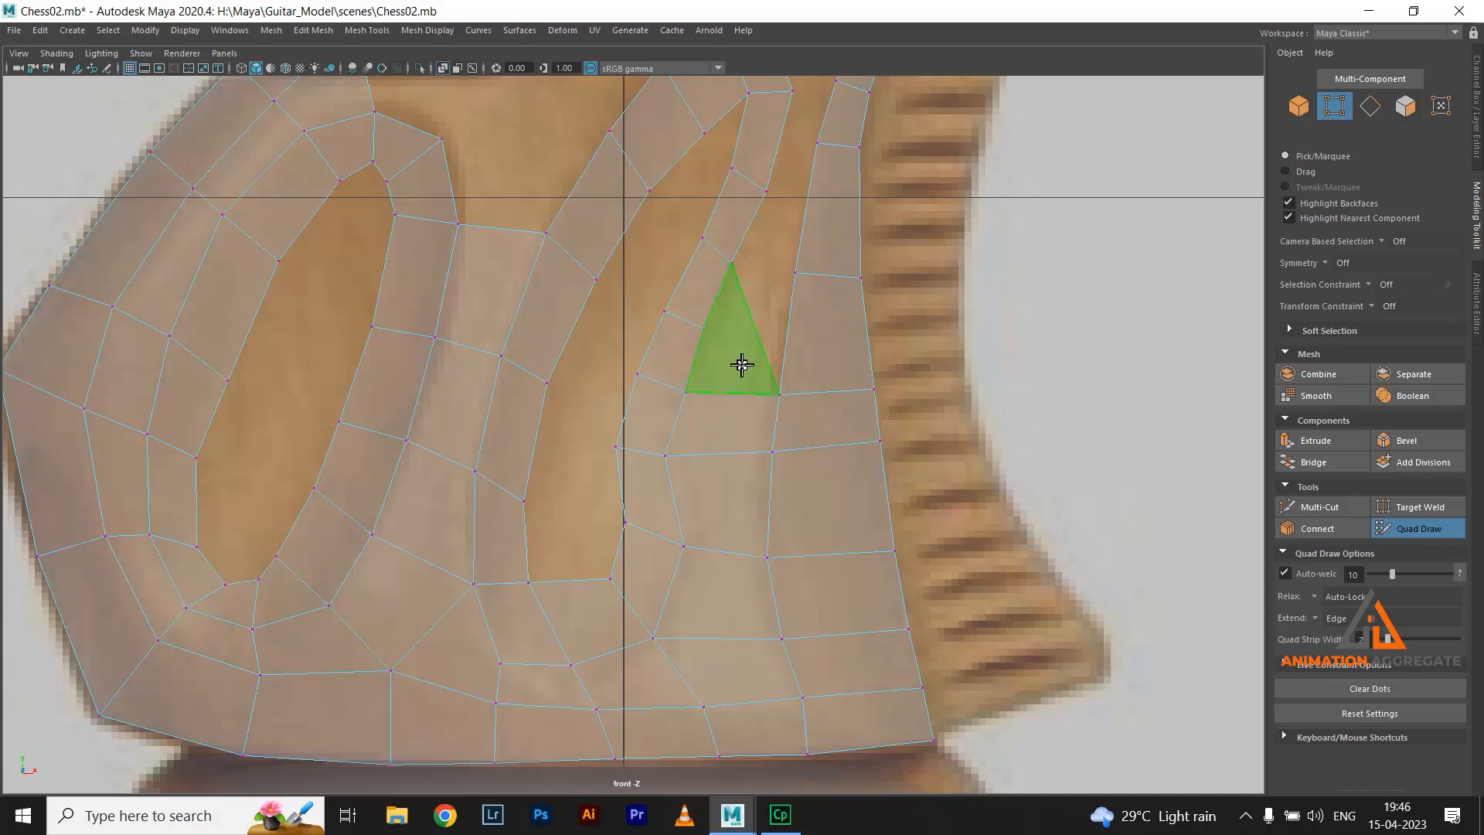
pyautogui.keyDown('ctrl'); pyautogui.click(791, 347); pyautogui.keyUp('ctrl')
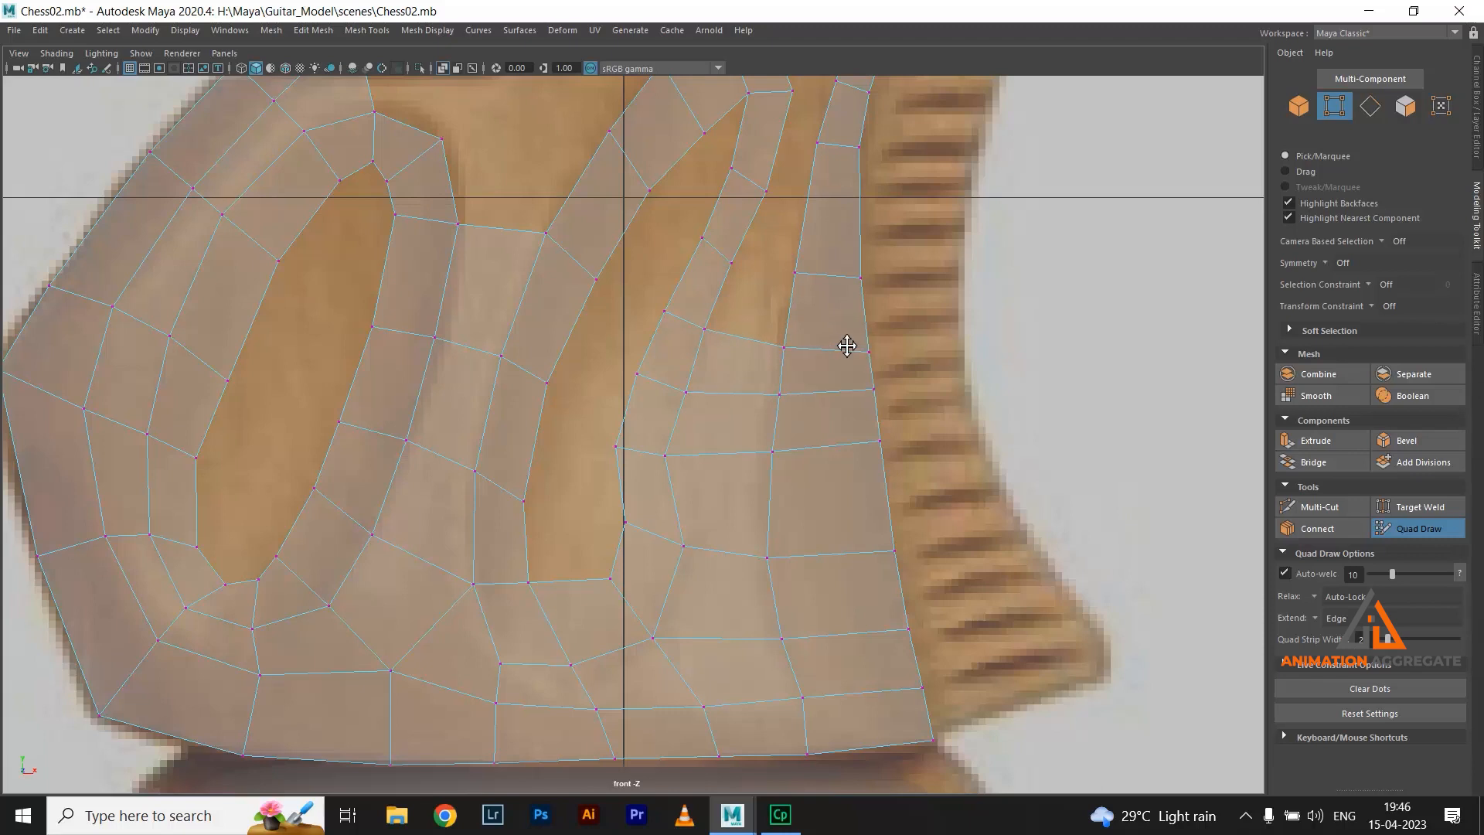
pyautogui.keyDown('shift'); pyautogui.click(762, 307); pyautogui.keyUp('shift')
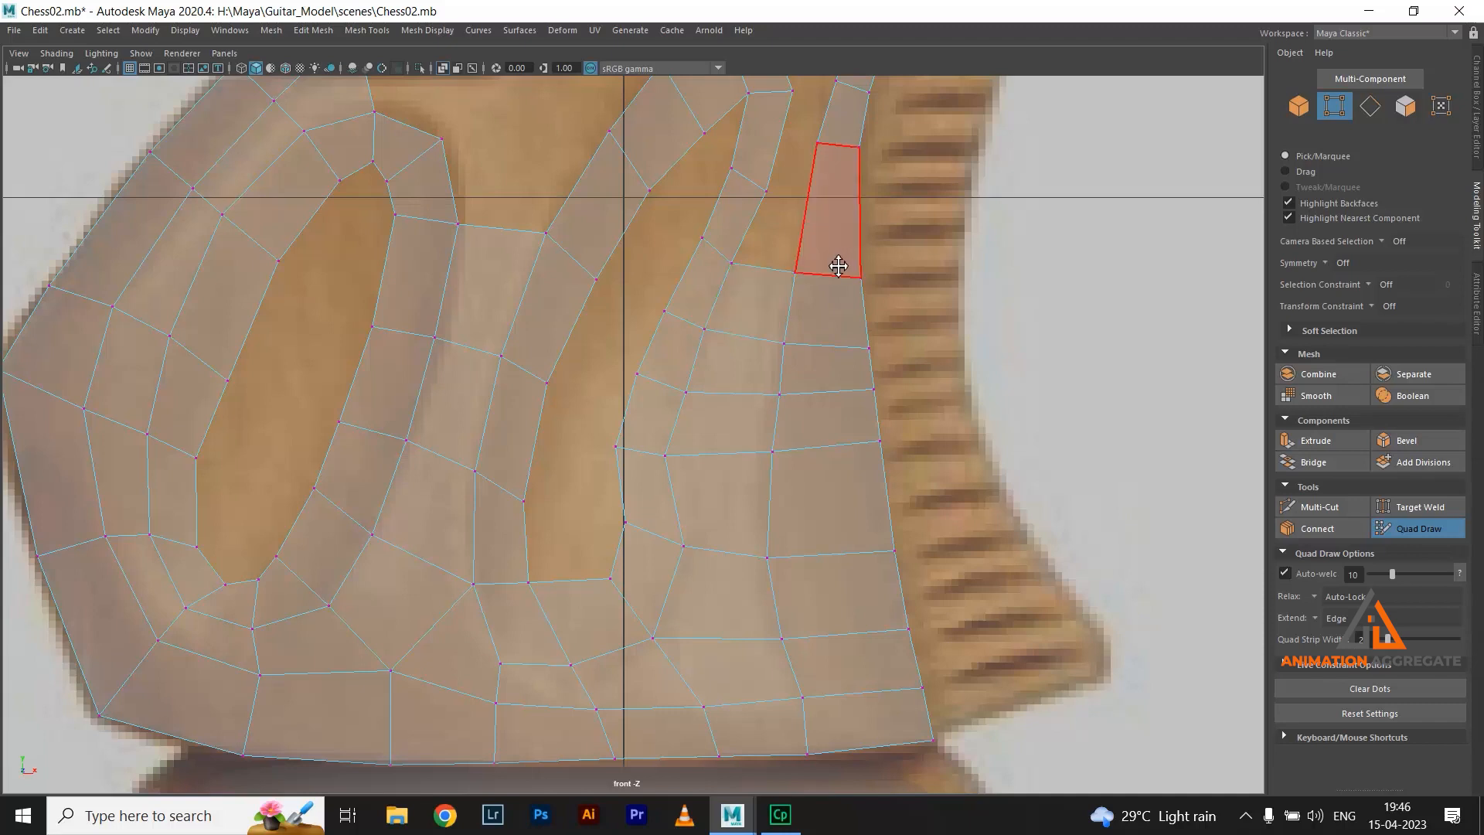
# Insert edges across the back strip and rear groove loop, and fill the remaining quads between them up to the groove's top
pyautogui.keyDown('alt'); pyautogui.moveTo(796, 235); pyautogui.dragTo(770, 273, button='middle'); pyautogui.keyUp('alt')
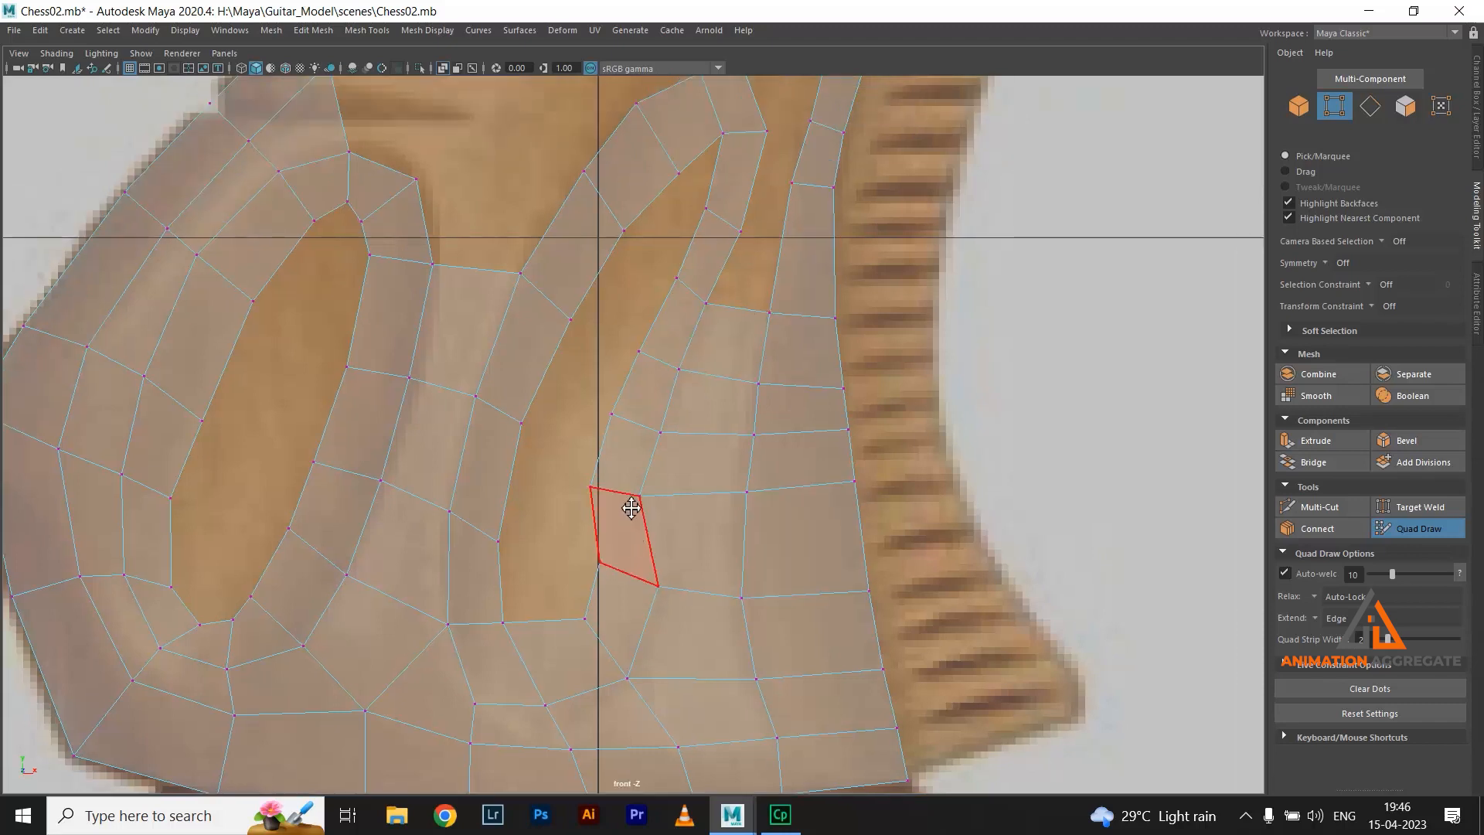
pyautogui.keyDown('alt'); pyautogui.moveTo(711, 541); pyautogui.dragTo(709, 515, button='middle'); pyautogui.keyUp('alt')
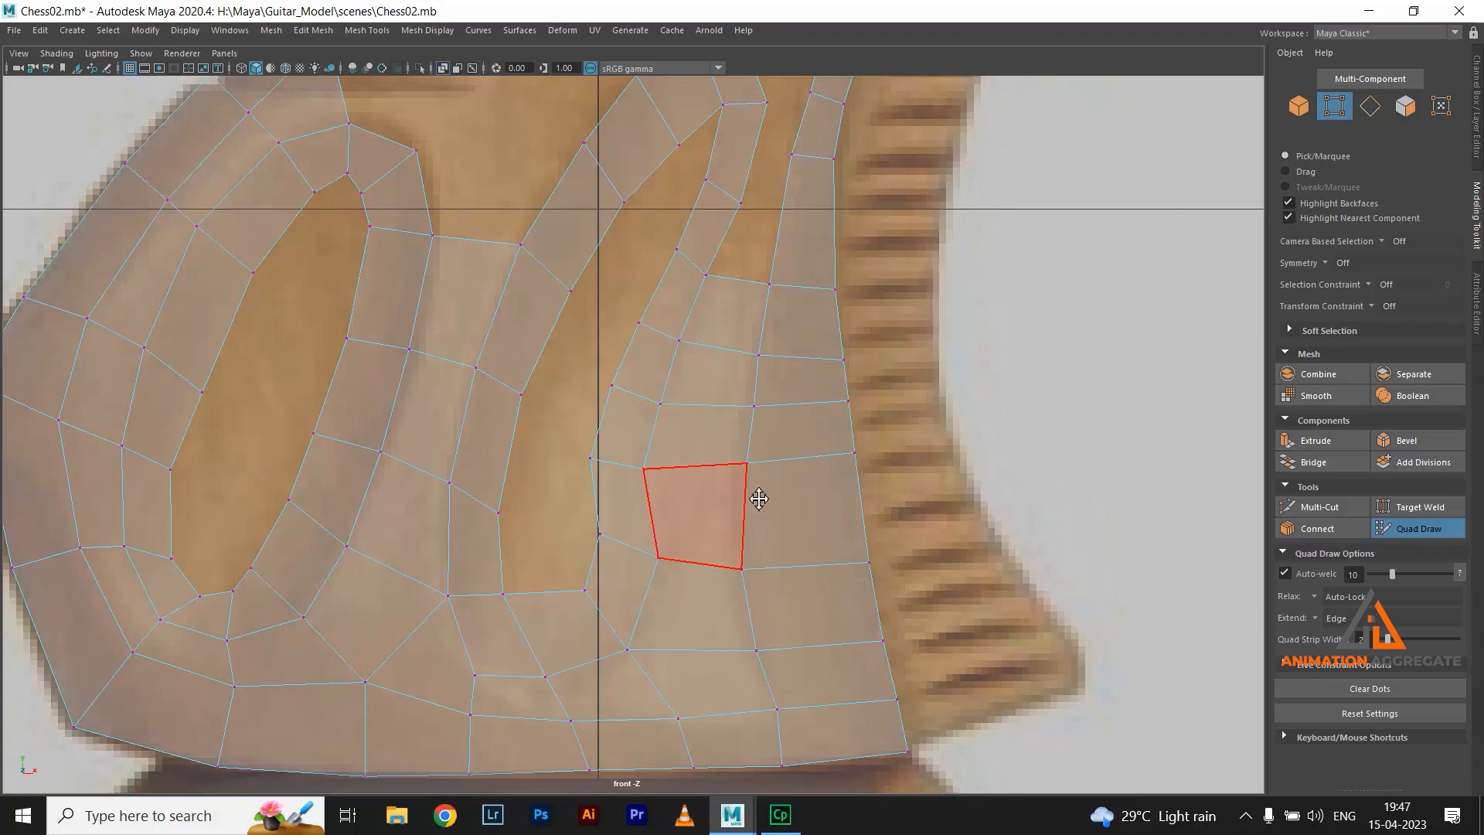
pyautogui.keyDown('alt'); pyautogui.moveTo(753, 278); pyautogui.dragTo(791, 308, button='middle'); pyautogui.keyUp('alt')
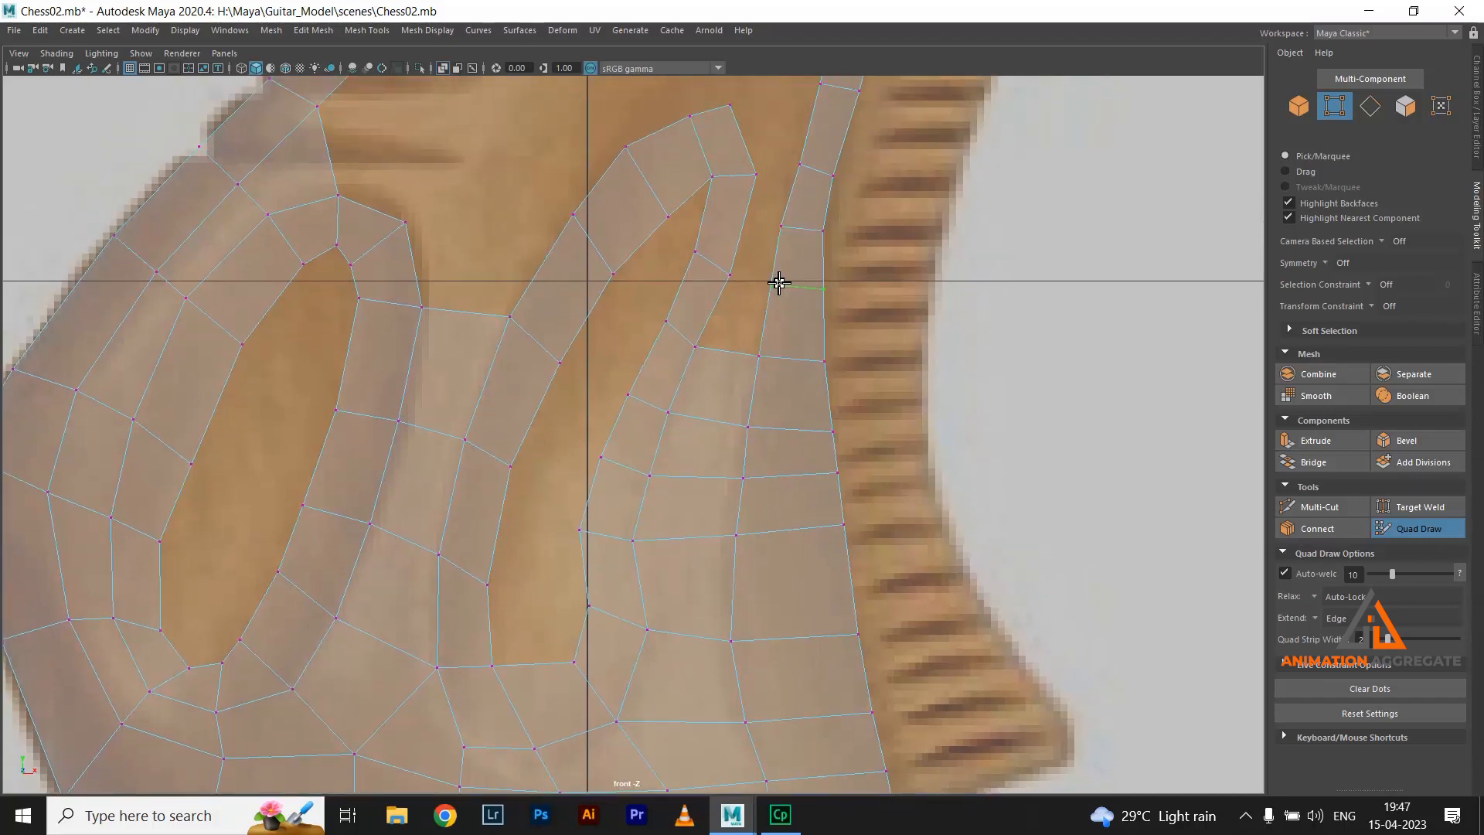
pyautogui.keyDown('ctrl'); pyautogui.click(779, 283); pyautogui.keyUp('ctrl')
pyautogui.press('shift')
pyautogui.keyDown('shift'); pyautogui.click(746, 310); pyautogui.keyUp('shift')
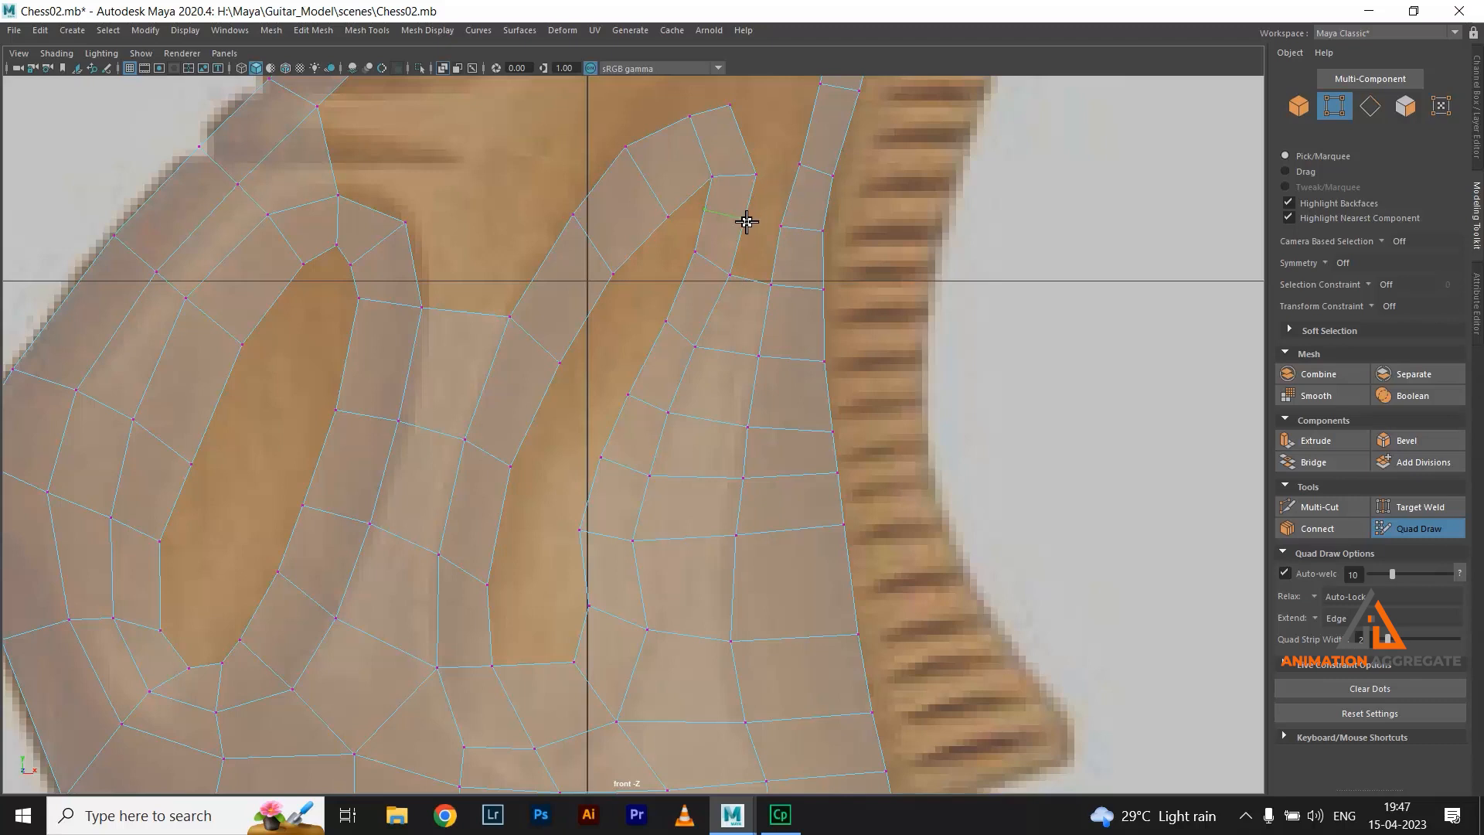
pyautogui.keyDown('ctrl'); pyautogui.click(749, 260); pyautogui.keyUp('ctrl')
pyautogui.press('ctrl')
pyautogui.keyDown('ctrl'); pyautogui.click(746, 225); pyautogui.keyUp('ctrl')
pyautogui.keyDown('shift'); pyautogui.click(752, 246); pyautogui.keyUp('shift')
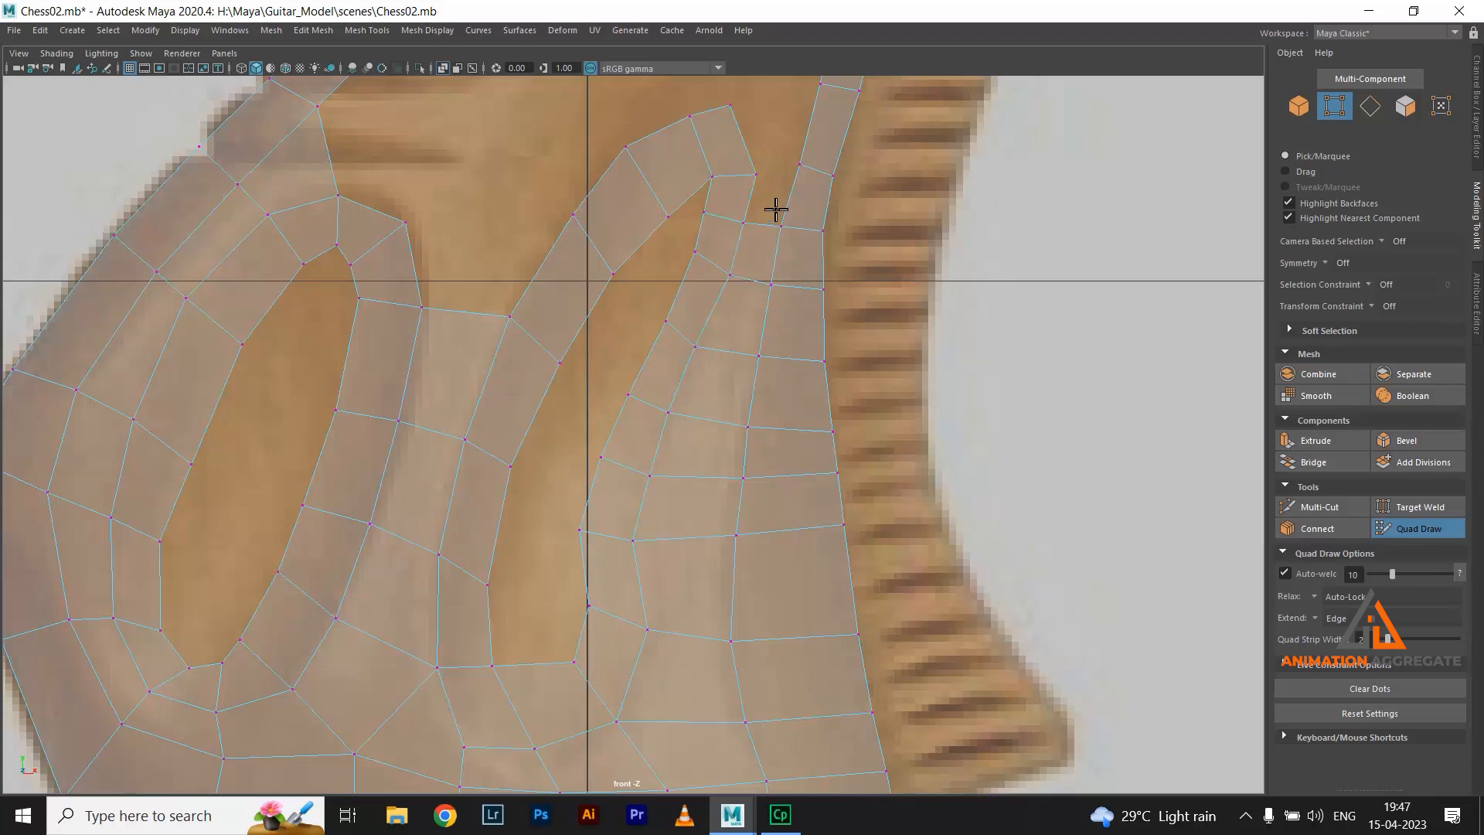
pyautogui.keyDown('shift'); pyautogui.click(778, 201); pyautogui.keyUp('shift')
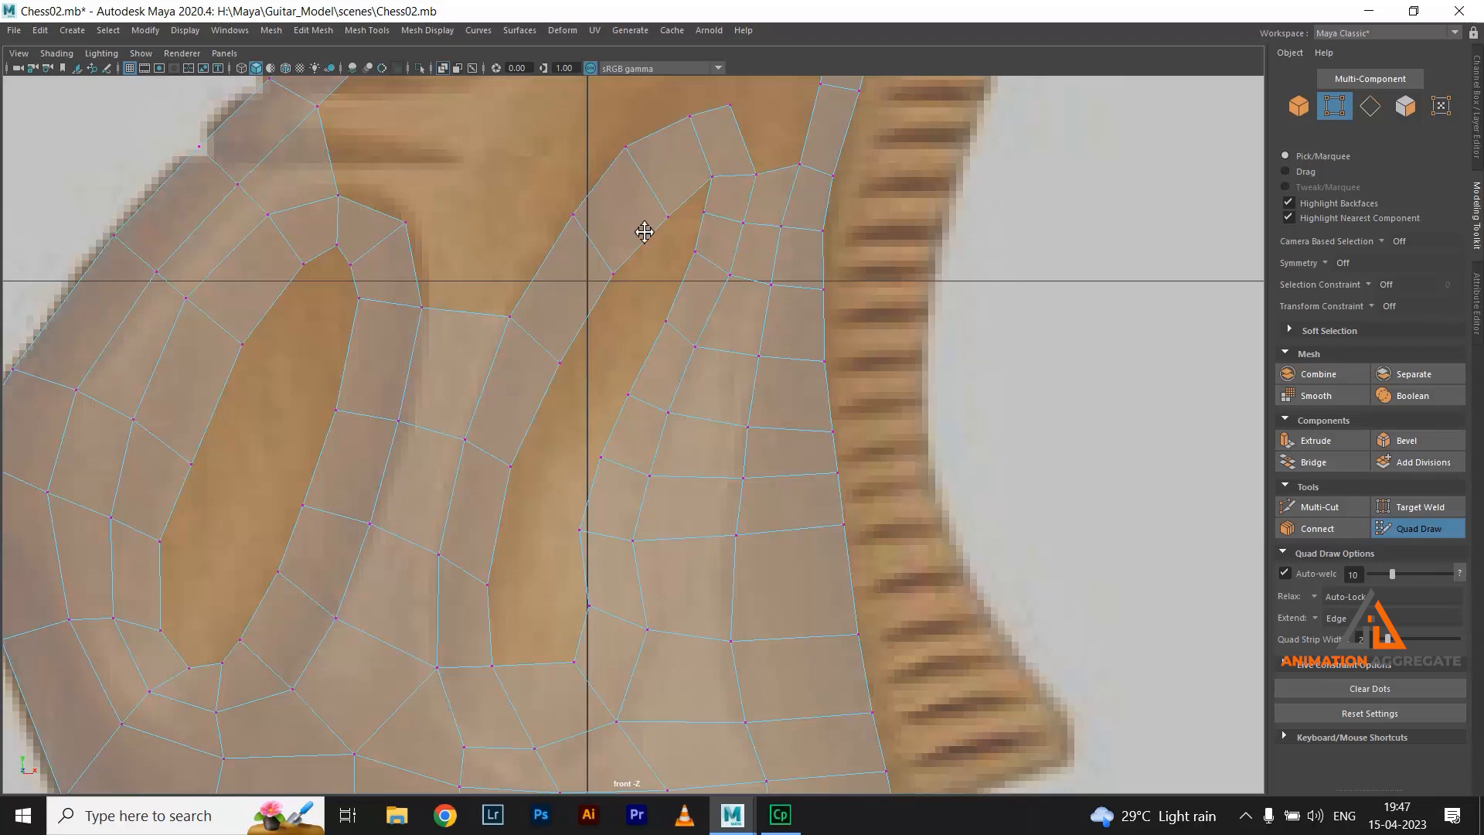
pyautogui.keyDown('alt'); pyautogui.moveTo(633, 252); pyautogui.dragTo(603, 414, button='middle'); pyautogui.keyUp('alt')
pyautogui.keyDown('shift'); pyautogui.click(743, 288); pyautogui.keyUp('shift')
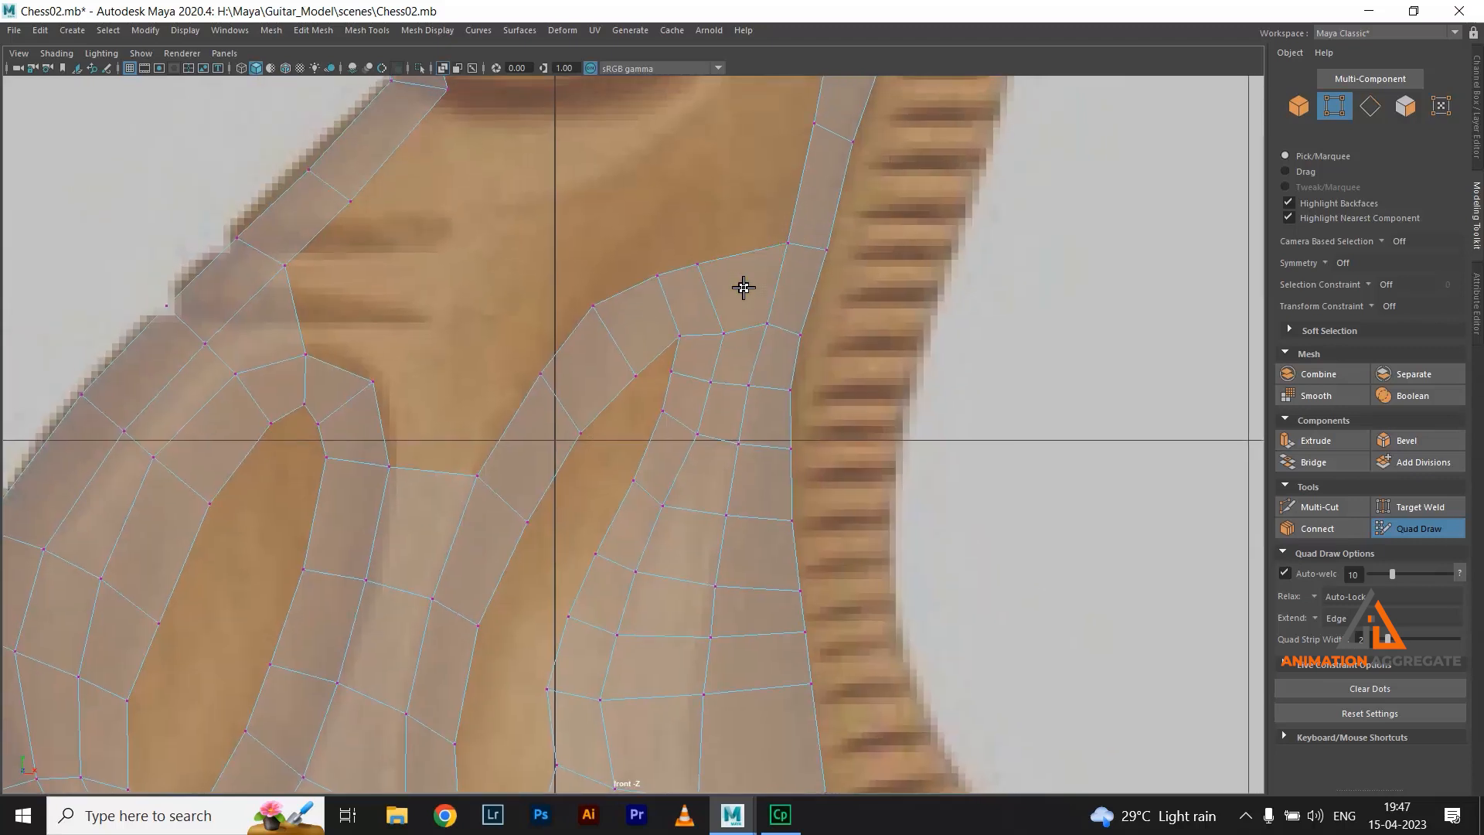
# Fill four quads in the next column of the head, from the rear half of the eye down toward the jaw
pyautogui.scroll(-5, 789, 364)
pyautogui.scroll(5, 825, 395)
pyautogui.scroll(-5, 464, 424)
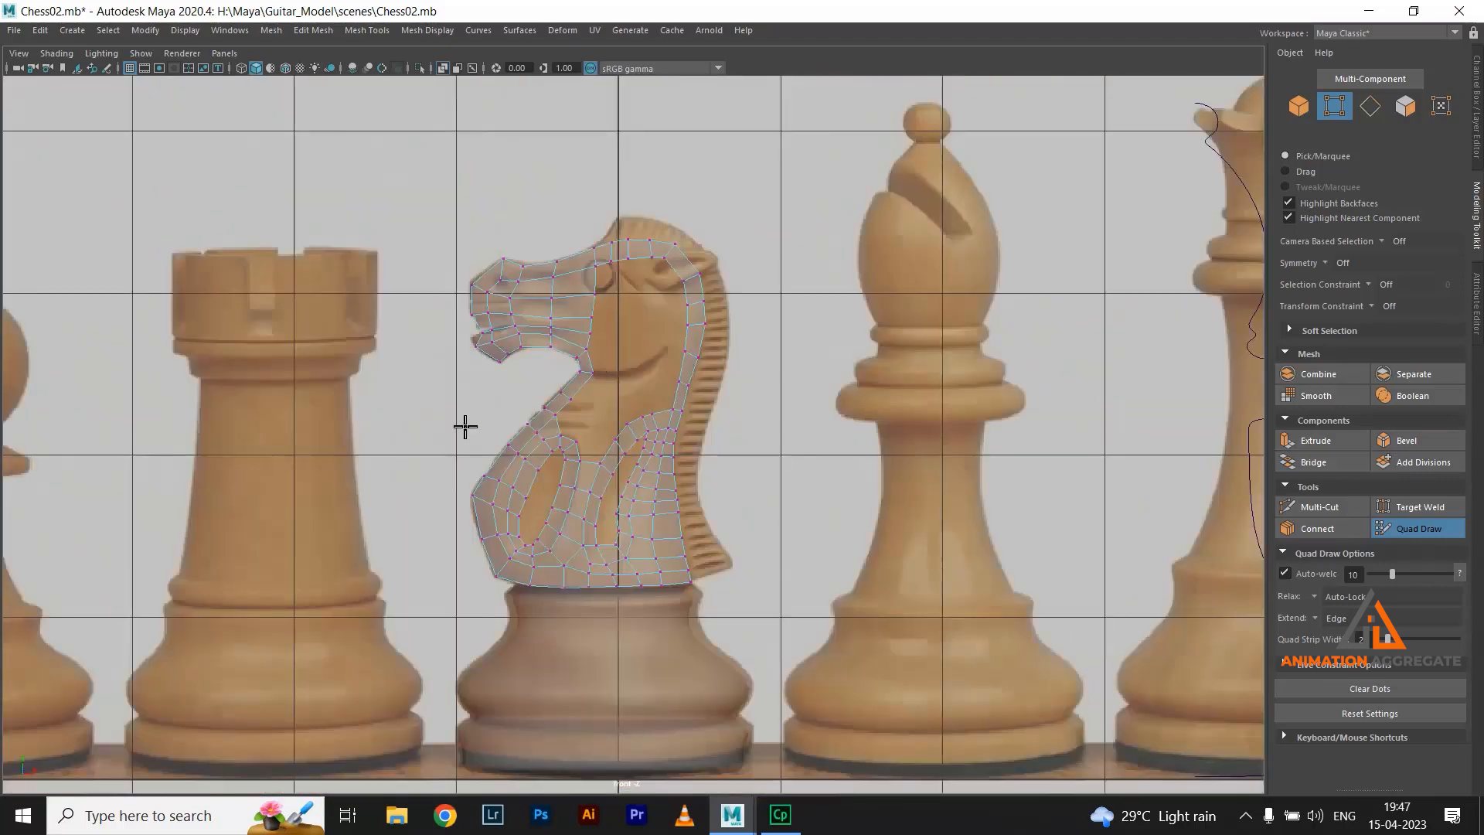
pyautogui.scroll(8, 580, 253)
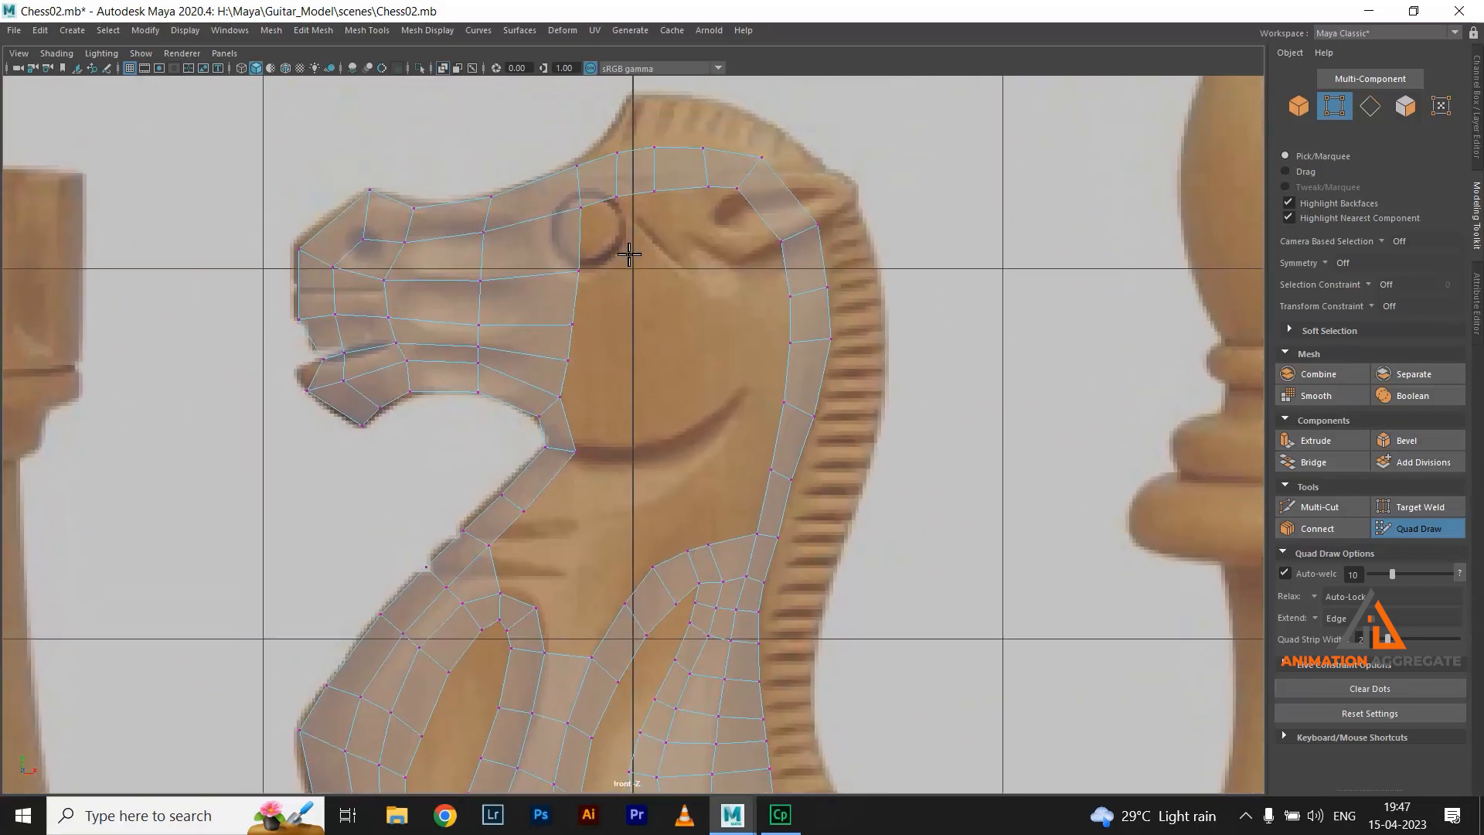
pyautogui.keyDown('shift'); pyautogui.click(610, 244); pyautogui.keyUp('shift')
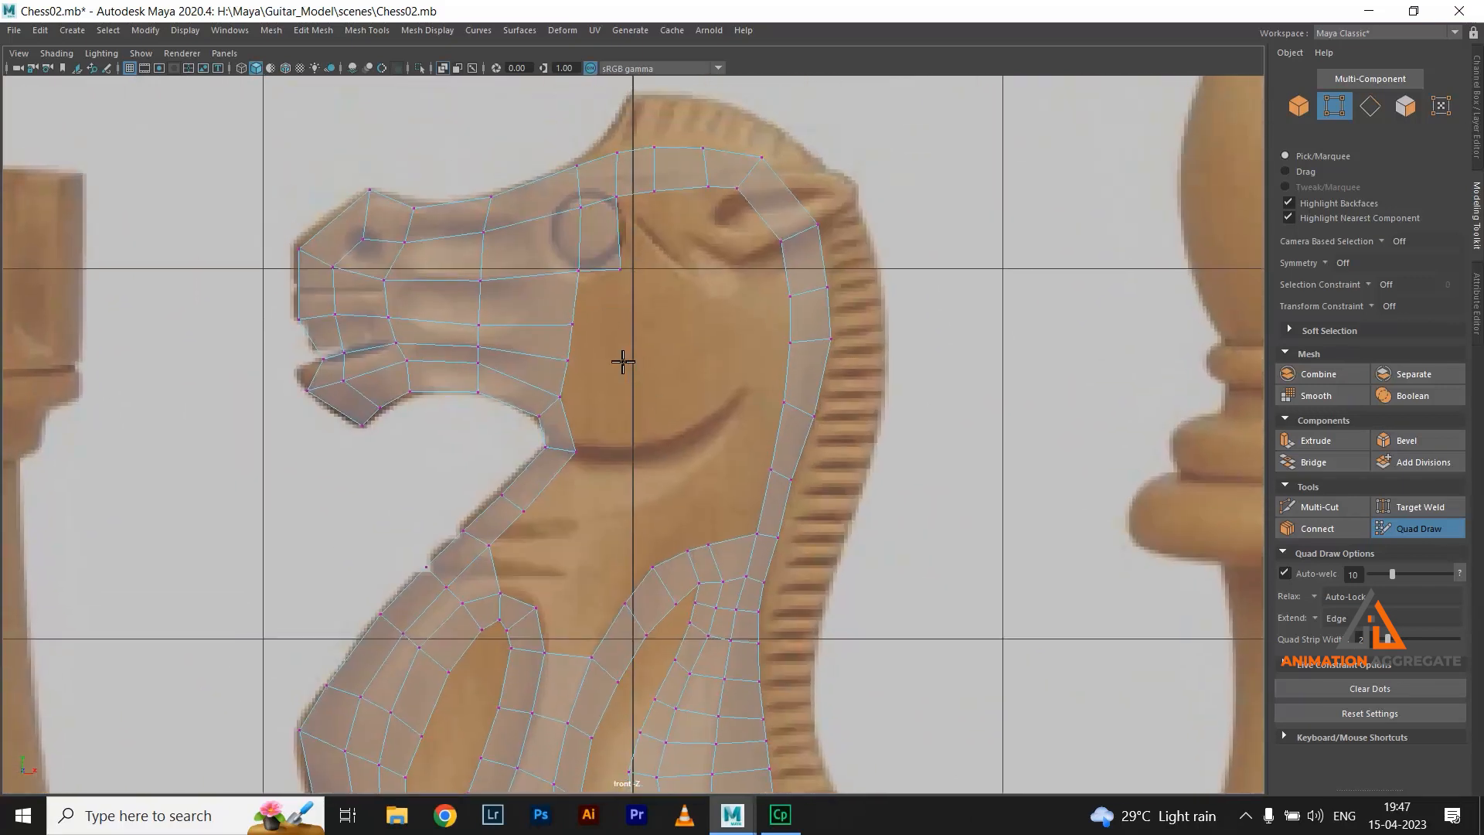
pyautogui.keyDown('shift'); pyautogui.click(600, 304); pyautogui.keyUp('shift')
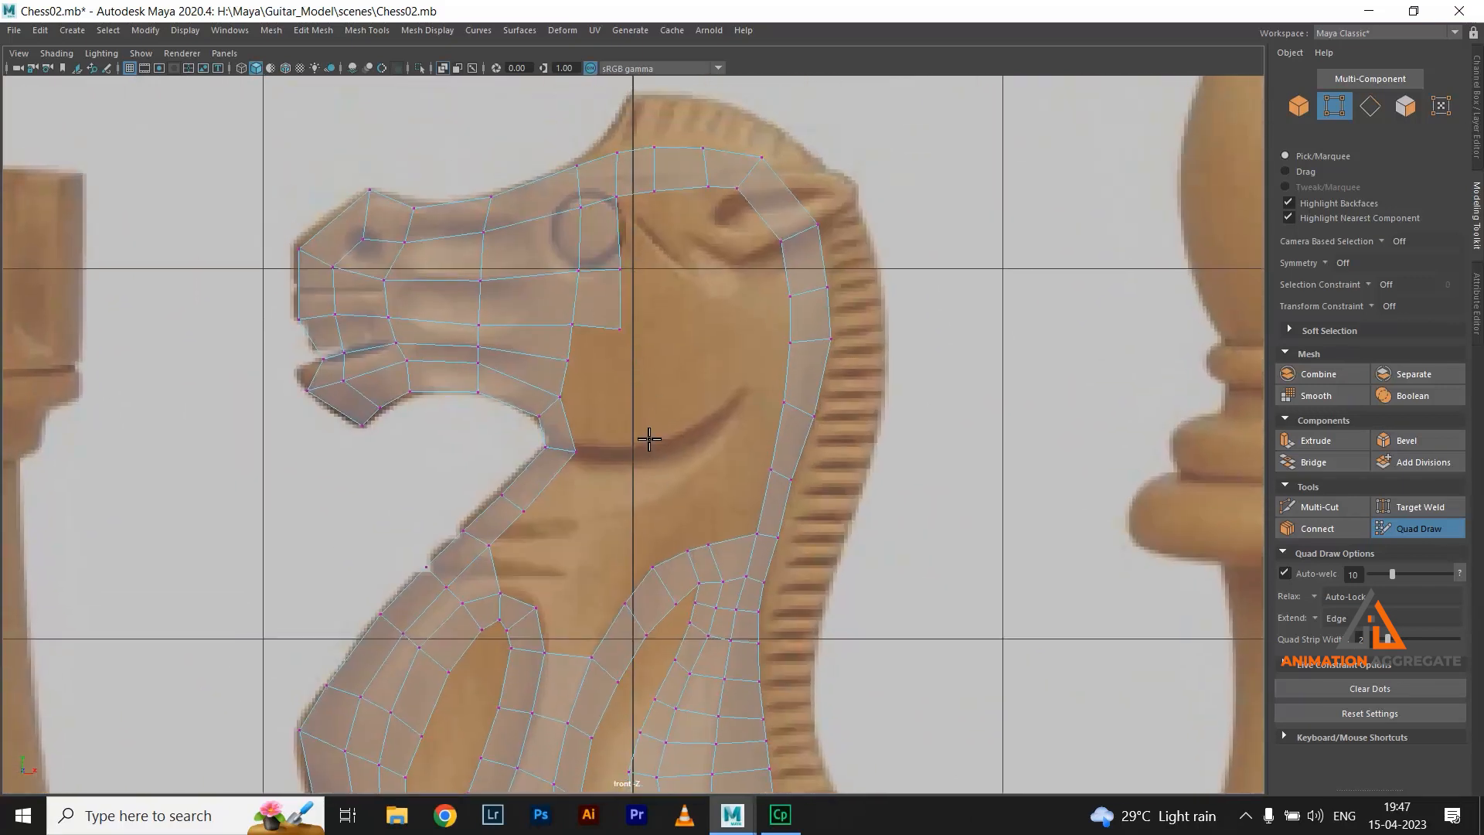
pyautogui.keyDown('shift'); pyautogui.click(593, 355); pyautogui.keyUp('shift')
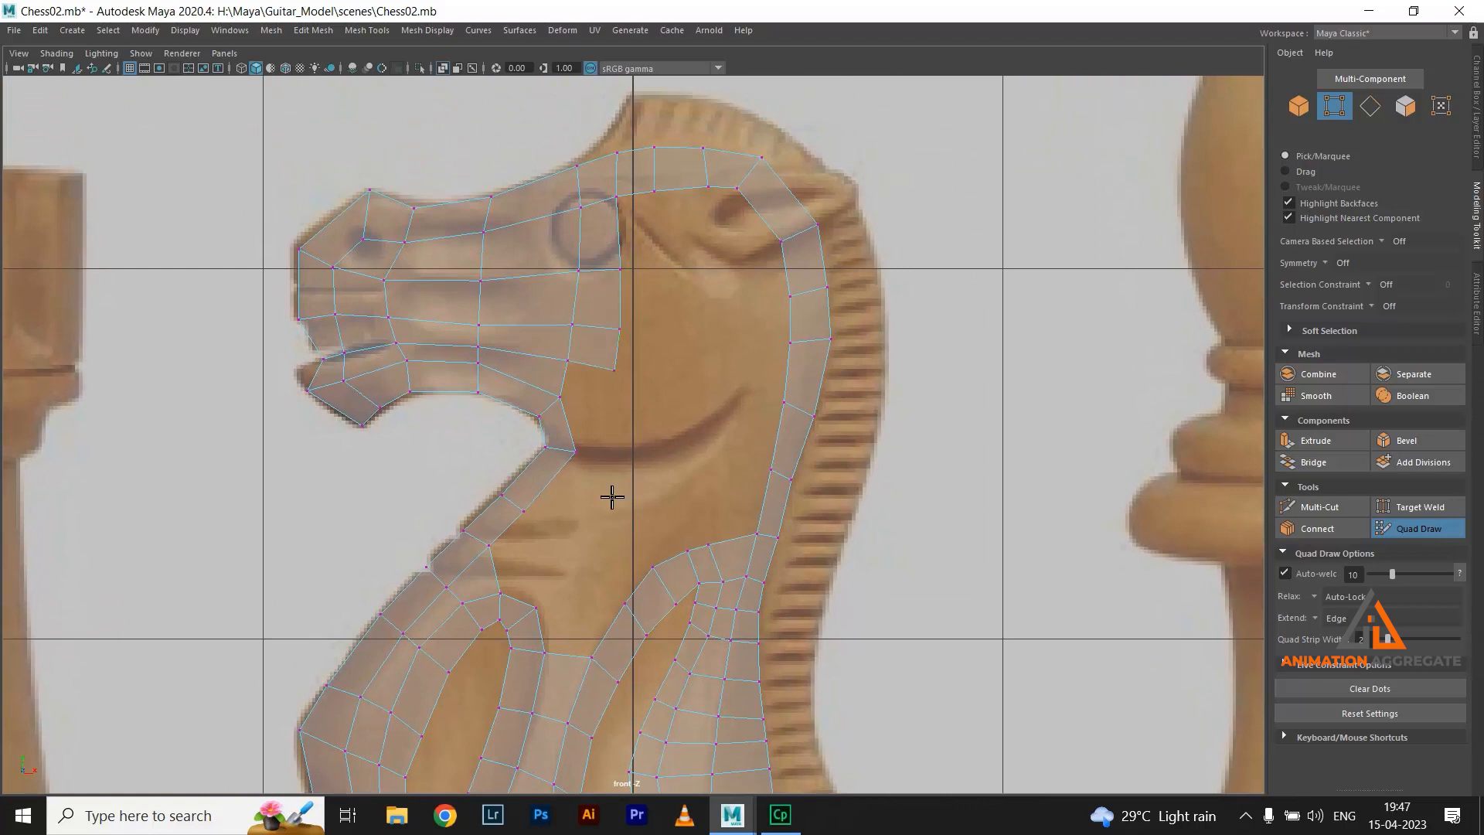
pyautogui.keyDown('shift'); pyautogui.click(591, 393); pyautogui.keyUp('shift')
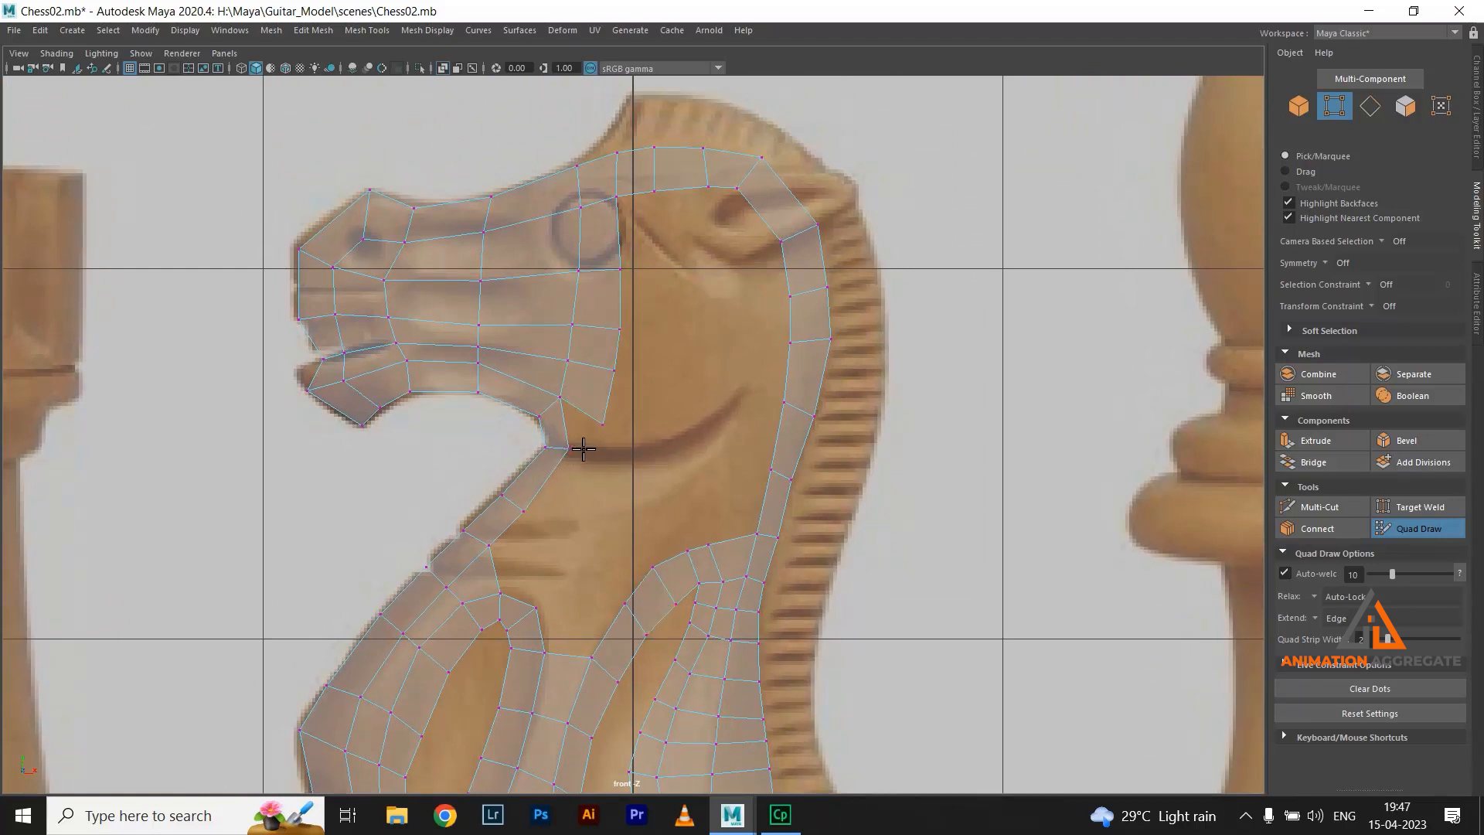
# Fill the quad at the throat corner and two quads behind the front of the neck, down to the upper neck stripes
pyautogui.keyDown('shift'); pyautogui.click(591, 446); pyautogui.keyUp('shift')
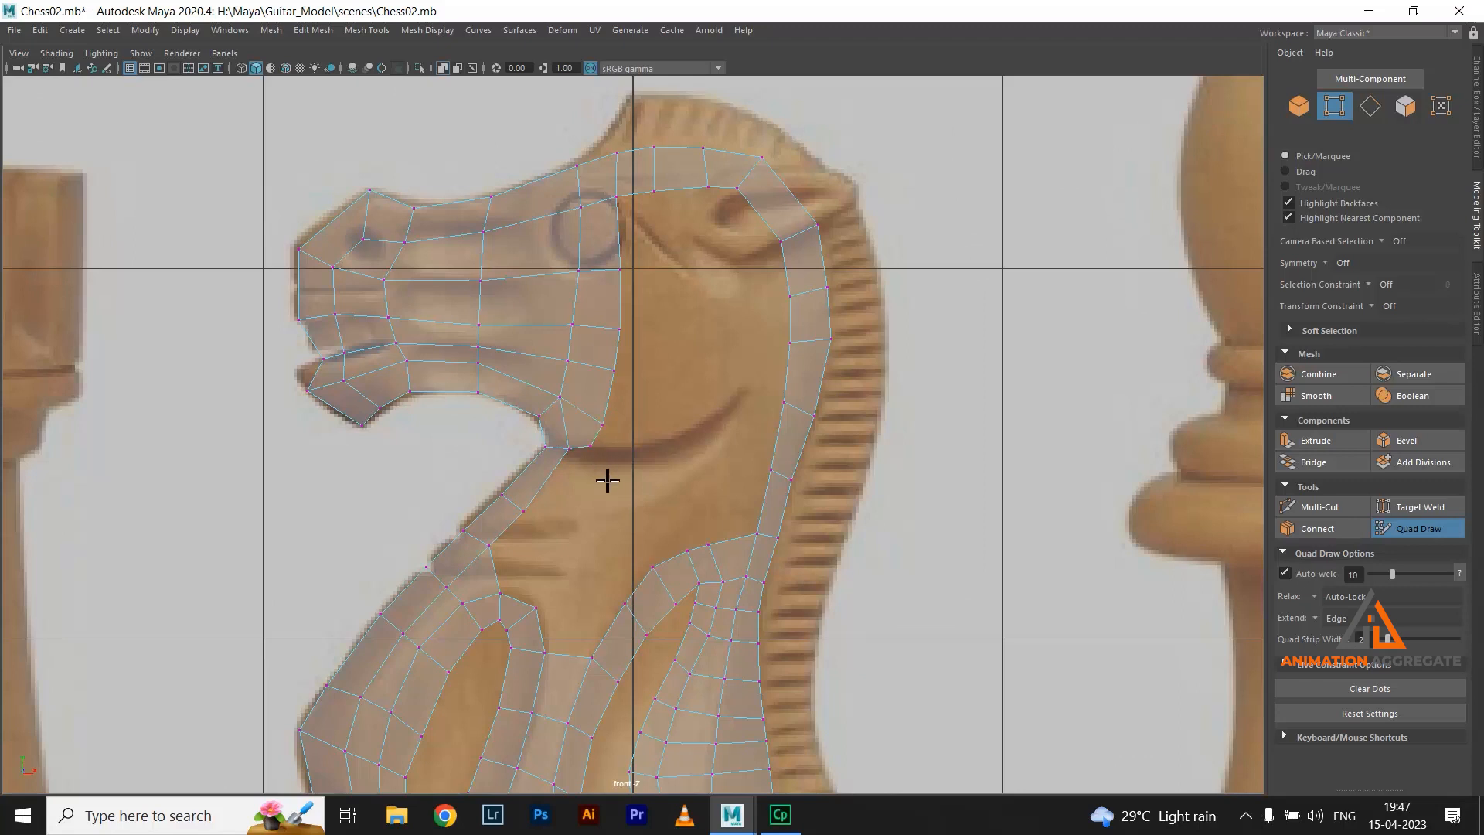
pyautogui.click(553, 555)
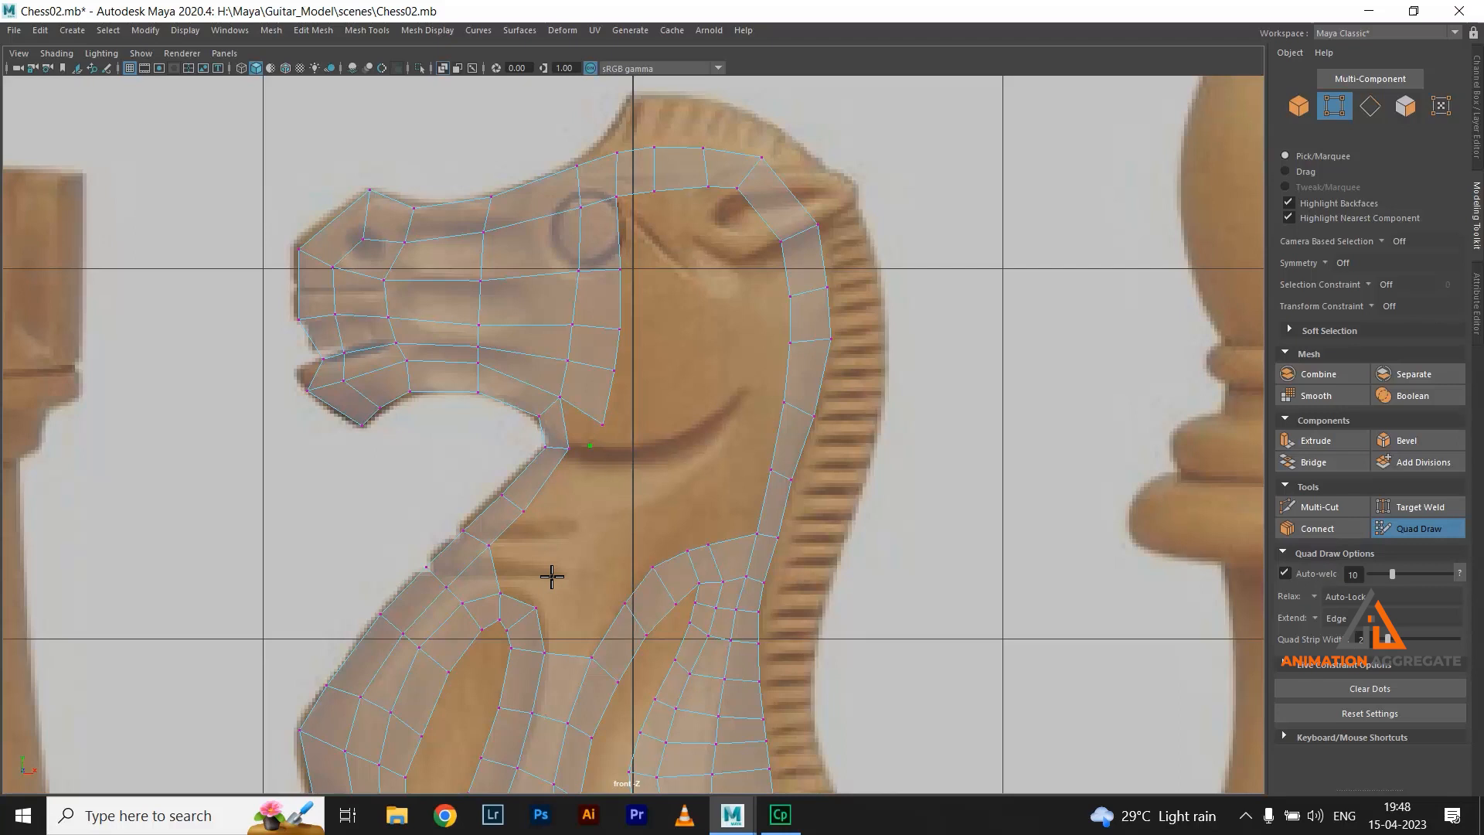
pyautogui.keyDown('shift'); pyautogui.click(513, 572); pyautogui.keyUp('shift')
pyautogui.keyDown('shift'); pyautogui.click(583, 435); pyautogui.keyUp('shift')
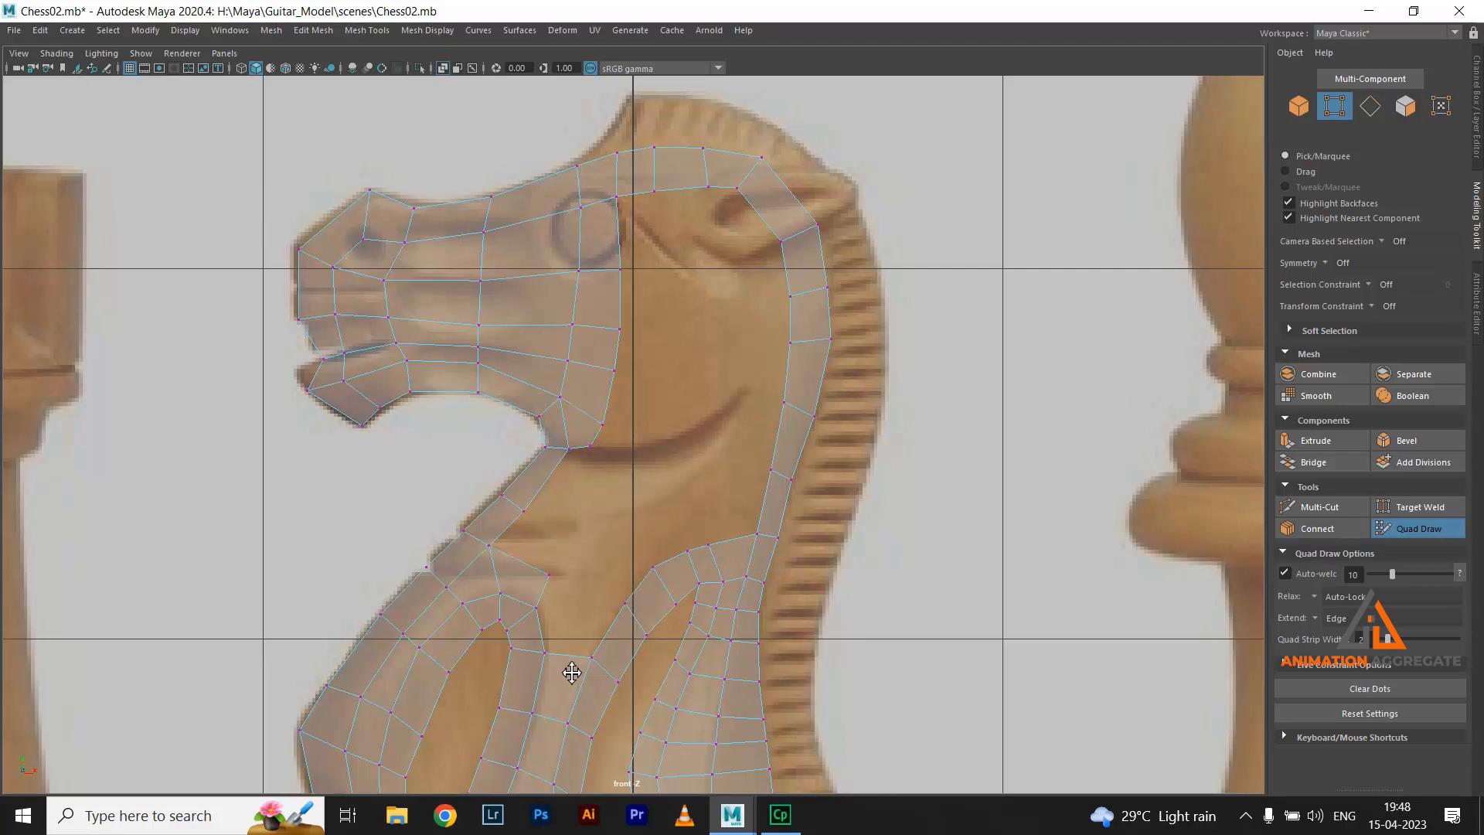
pyautogui.moveTo(533, 547)
pyautogui.keyDown('shift'); pyautogui.mouseDown()
pyautogui.moveTo(626, 381)
pyautogui.moveTo(633, 554)
pyautogui.moveTo(604, 537)
pyautogui.mouseUp(); pyautogui.keyUp('shift')
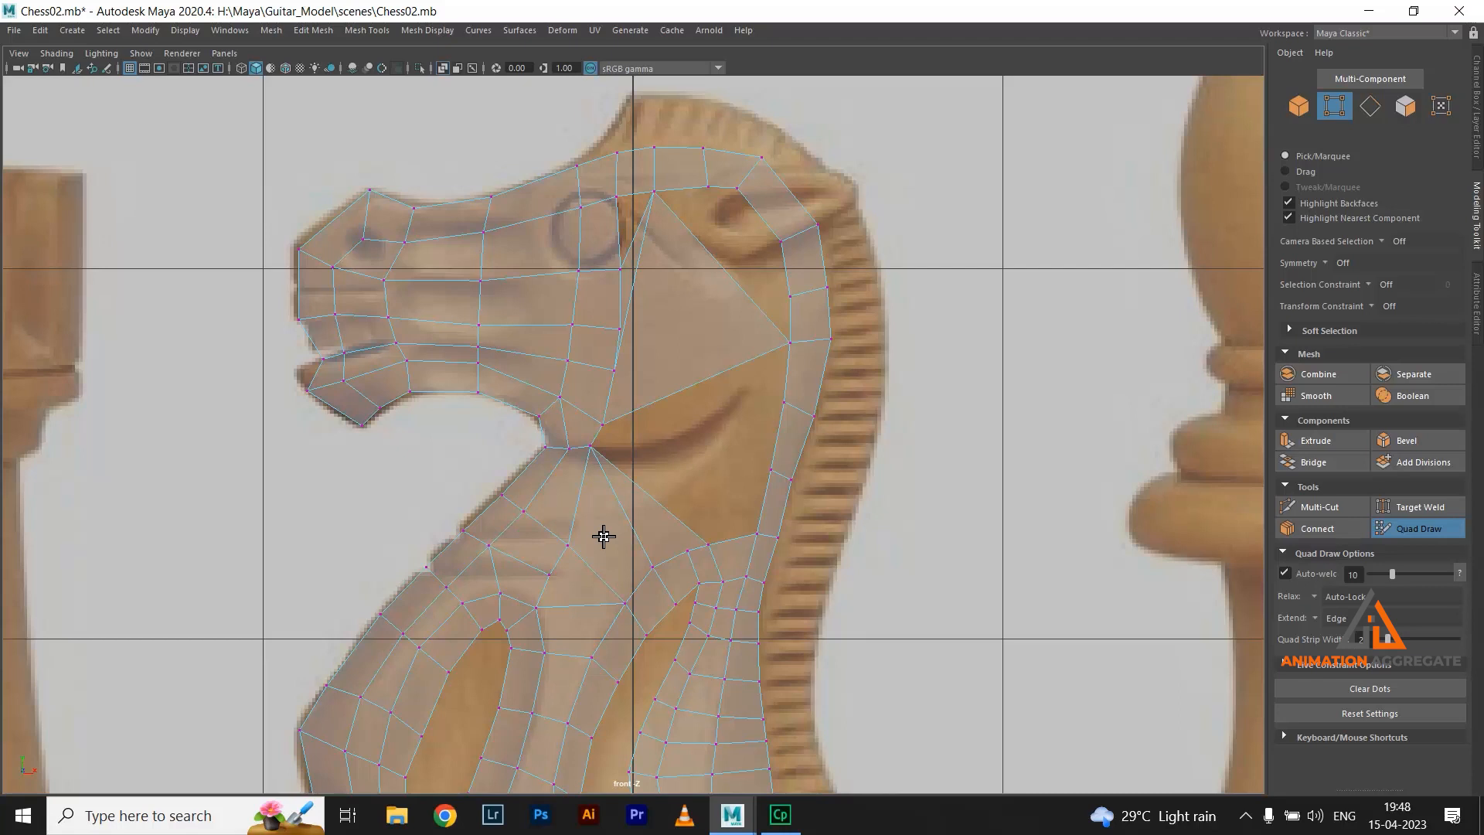
pyautogui.keyDown('shift'); pyautogui.click(729, 464); pyautogui.keyUp('shift')
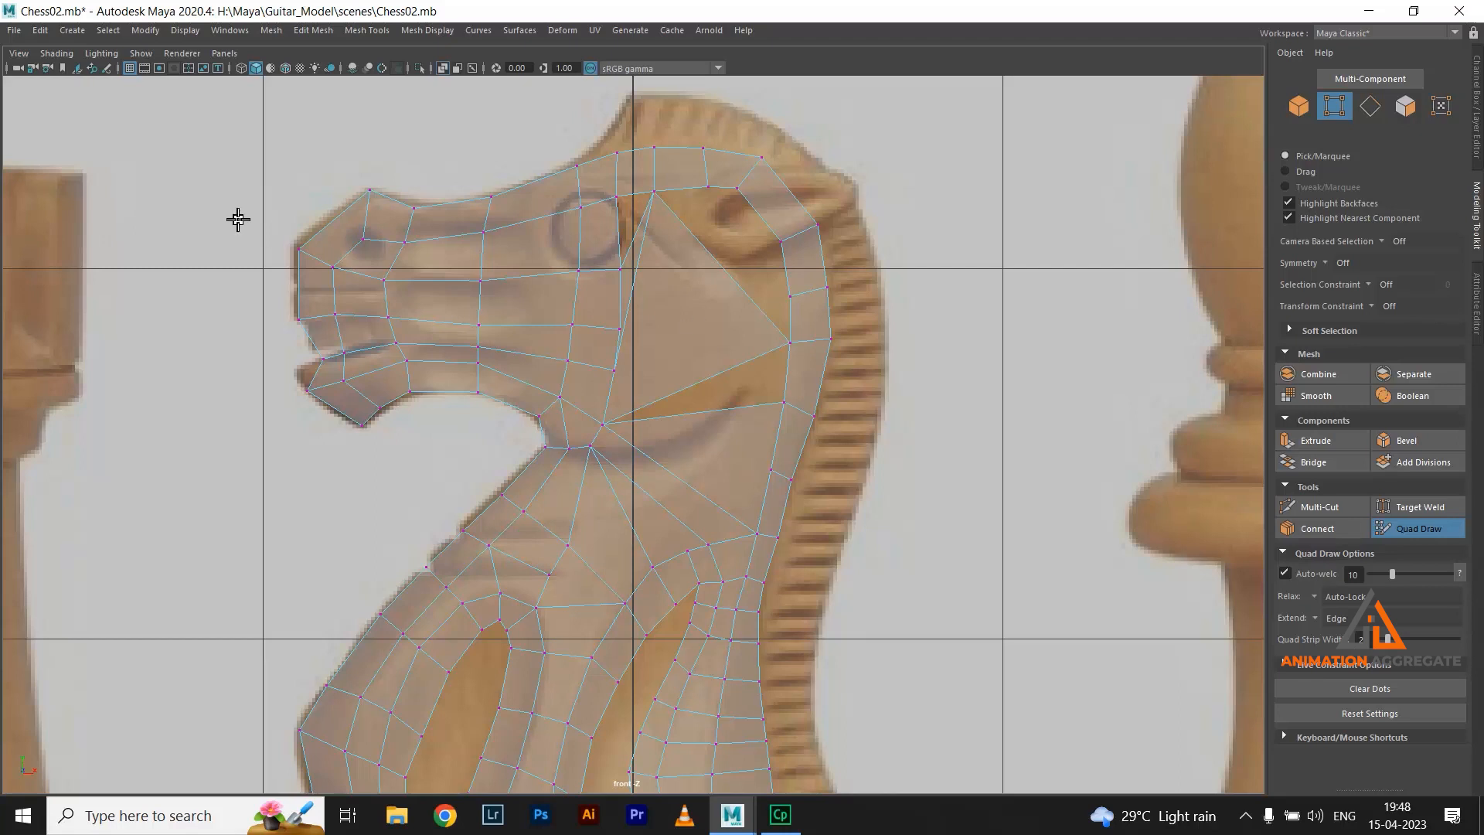
pyautogui.click(1368, 11)
pyautogui.moveTo(731, 812)
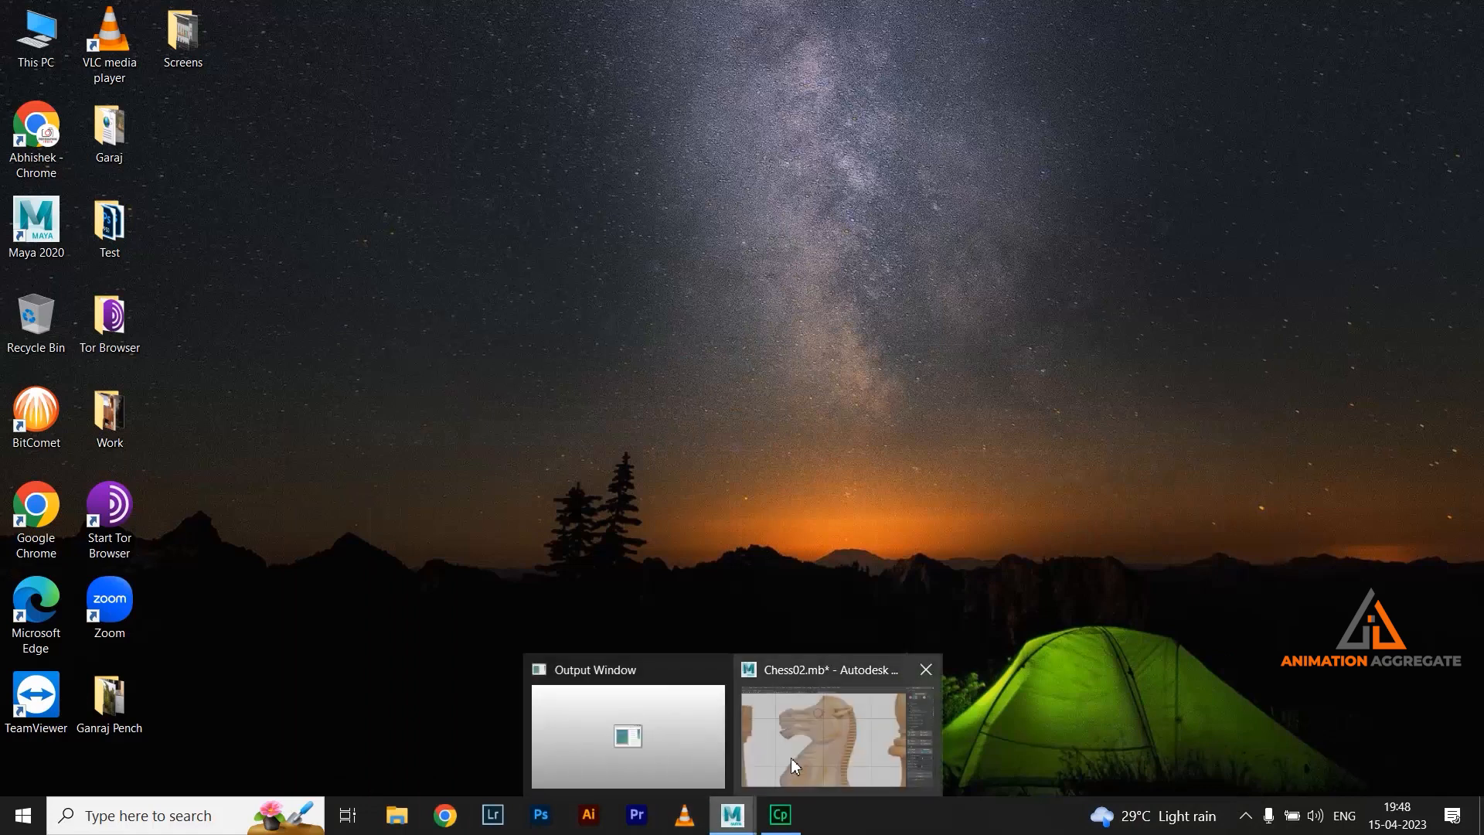
pyautogui.click(794, 759)
pyautogui.scroll(-5, 812, 434)
pyautogui.press('w')
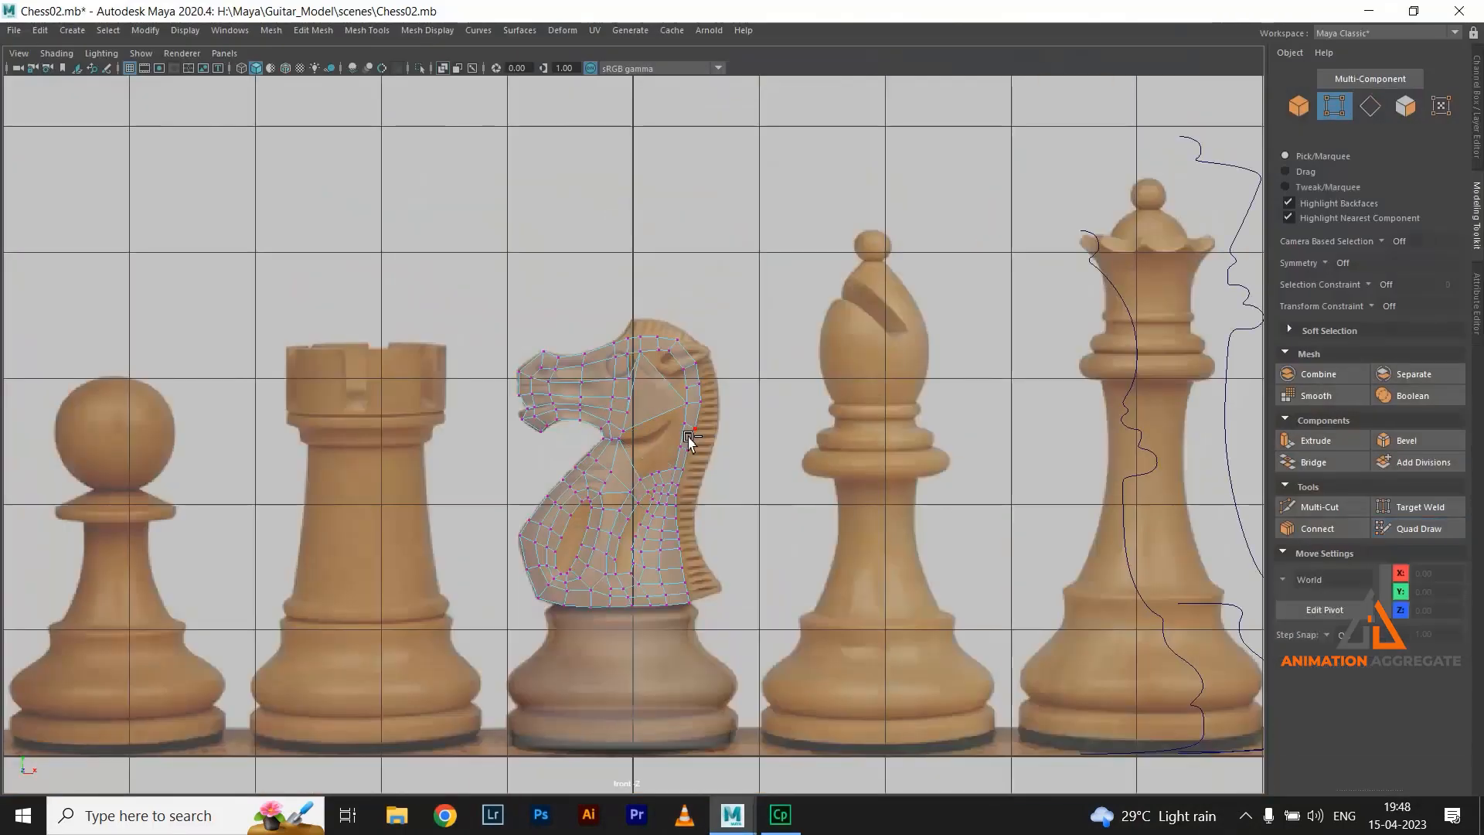
pyautogui.scroll(8, 613, 404)
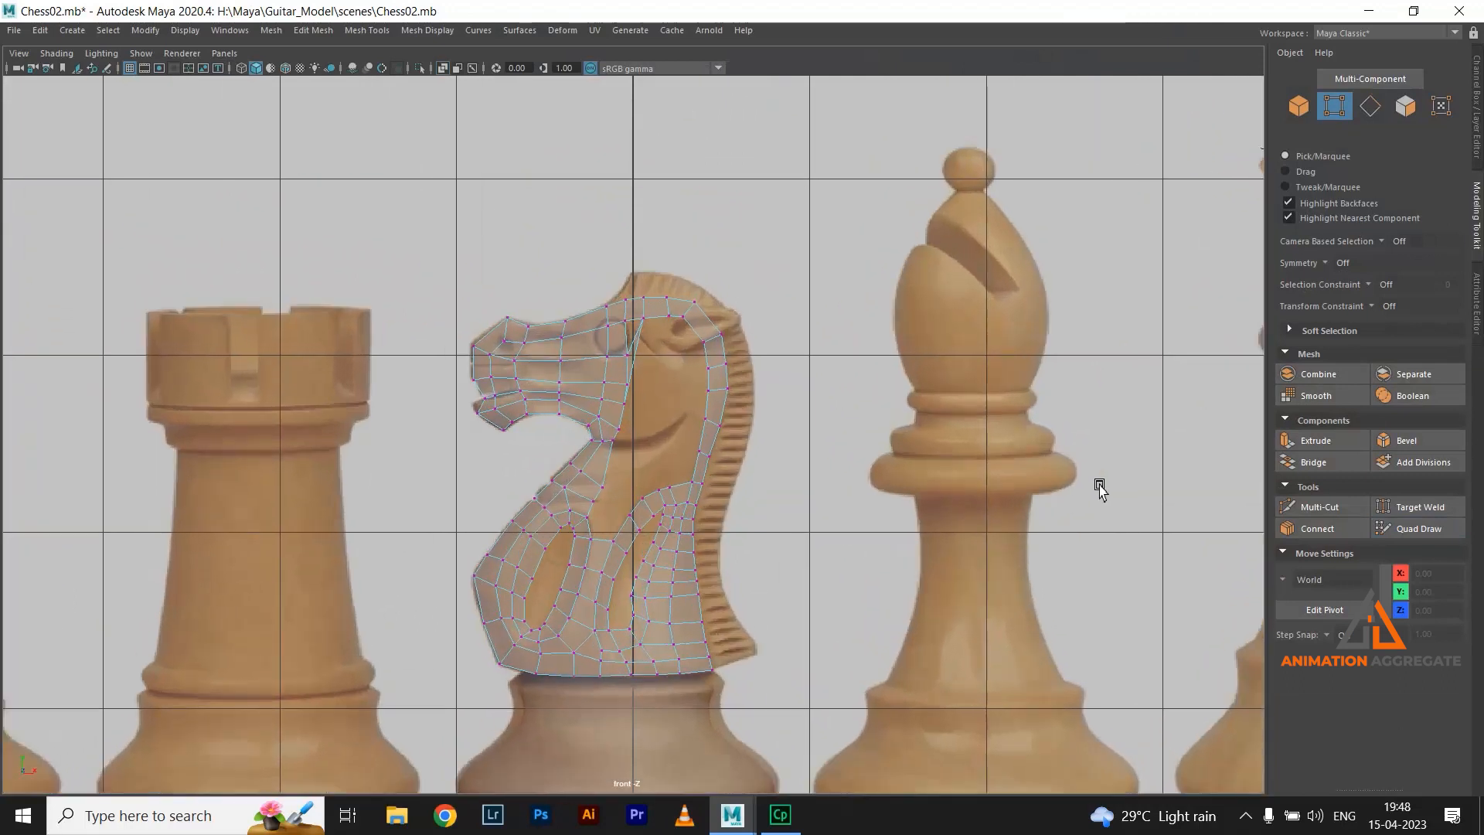
pyautogui.scroll(2, 806, 370)
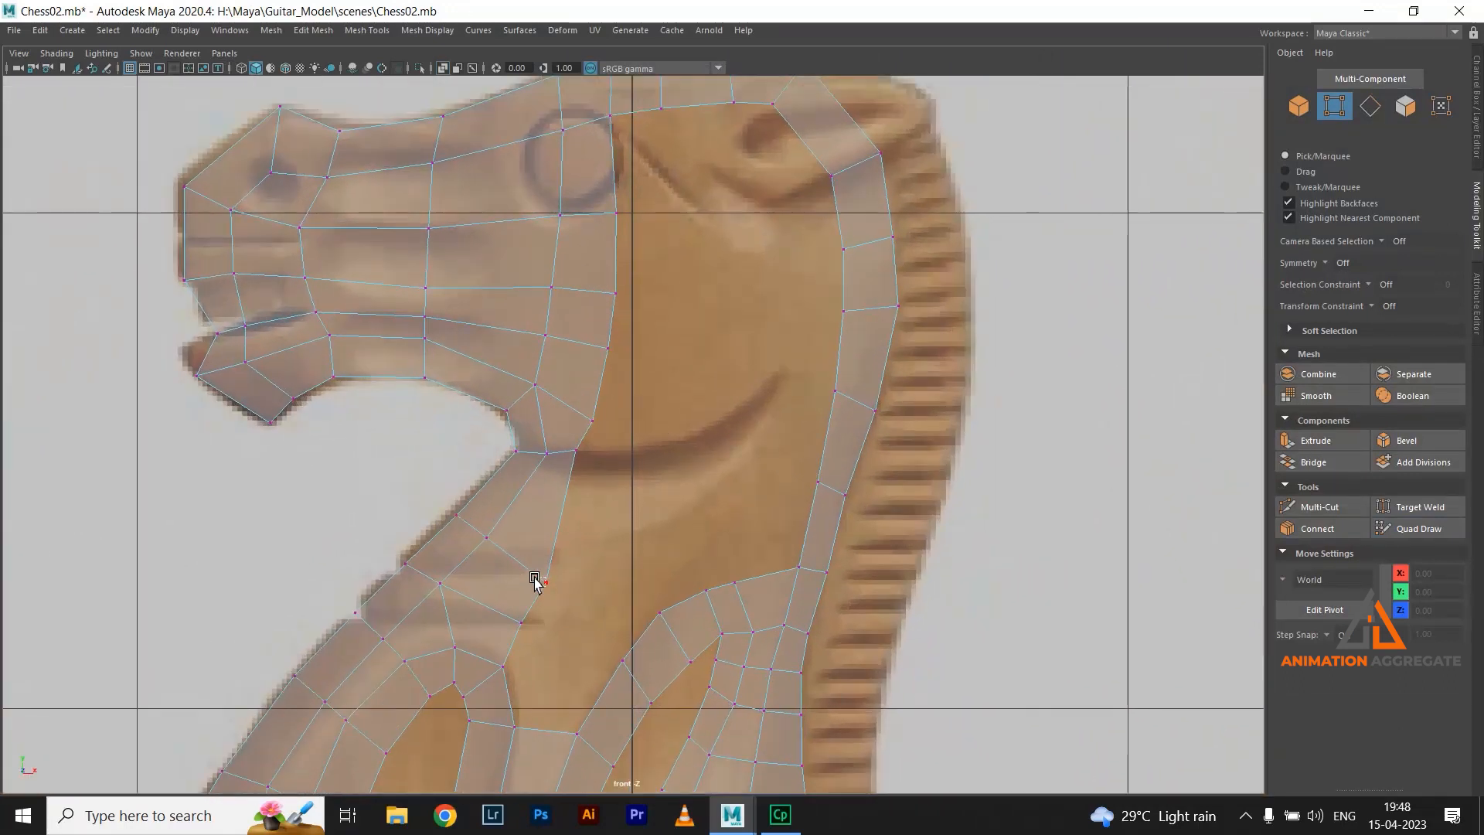
# Resume Quad Draw, nudge the vertices around the throat corner and upper neck, and relax the front neck strip
pyautogui.click(1440, 532)
pyautogui.moveTo(544, 581); pyautogui.dragTo(539, 576)
pyautogui.moveTo(577, 452)
pyautogui.mouseDown()
pyautogui.moveTo(586, 467)
pyautogui.moveTo(599, 426)
pyautogui.mouseUp()
pyautogui.moveTo(535, 384); pyautogui.dragTo(529, 379)
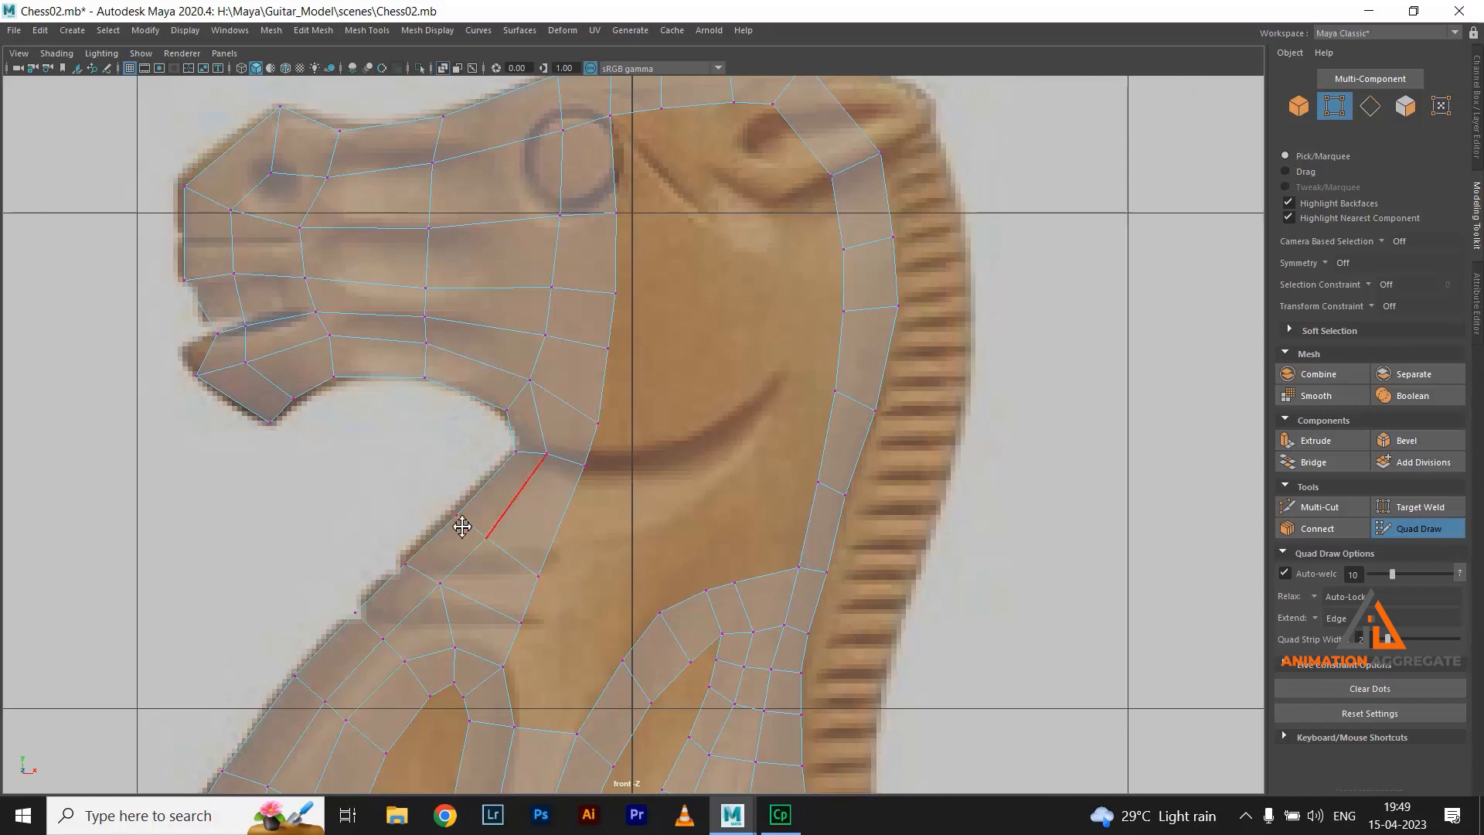
pyautogui.keyDown('shift'); pyautogui.moveTo(490, 589); pyautogui.dragTo(425, 603); pyautogui.keyUp('shift')
# Relax the vertices around the top of the rear groove loop and across the front of the neck
pyautogui.scroll(-5, 758, 456)
pyautogui.scroll(2, 596, 345)
pyautogui.scroll(3, 954, 471)
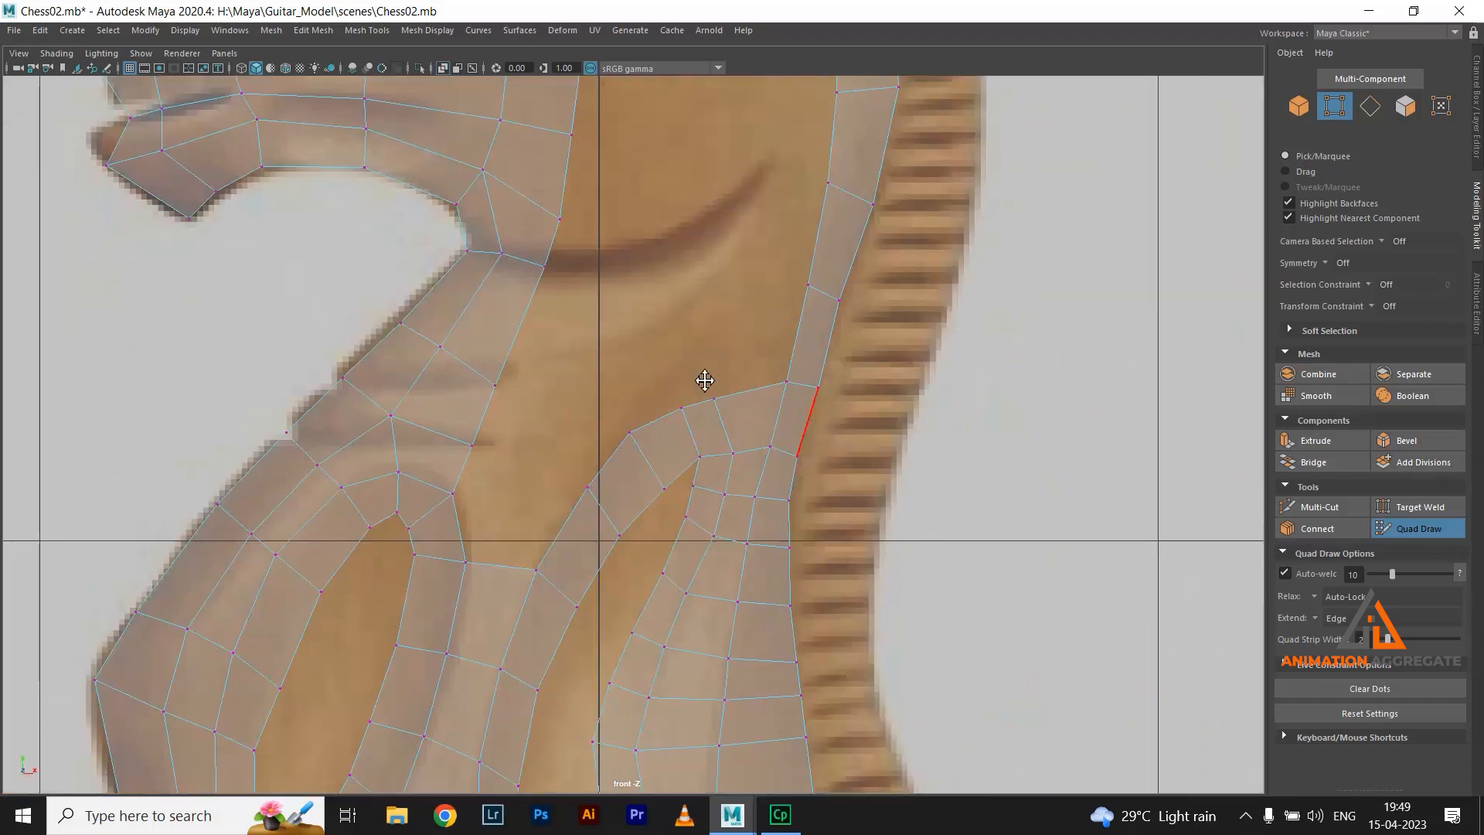
pyautogui.scroll(2, 705, 380)
pyautogui.moveTo(765, 472)
pyautogui.keyDown('shift'); pyautogui.mouseDown()
pyautogui.moveTo(762, 554)
pyautogui.moveTo(772, 547)
pyautogui.mouseUp(); pyautogui.keyUp('shift')
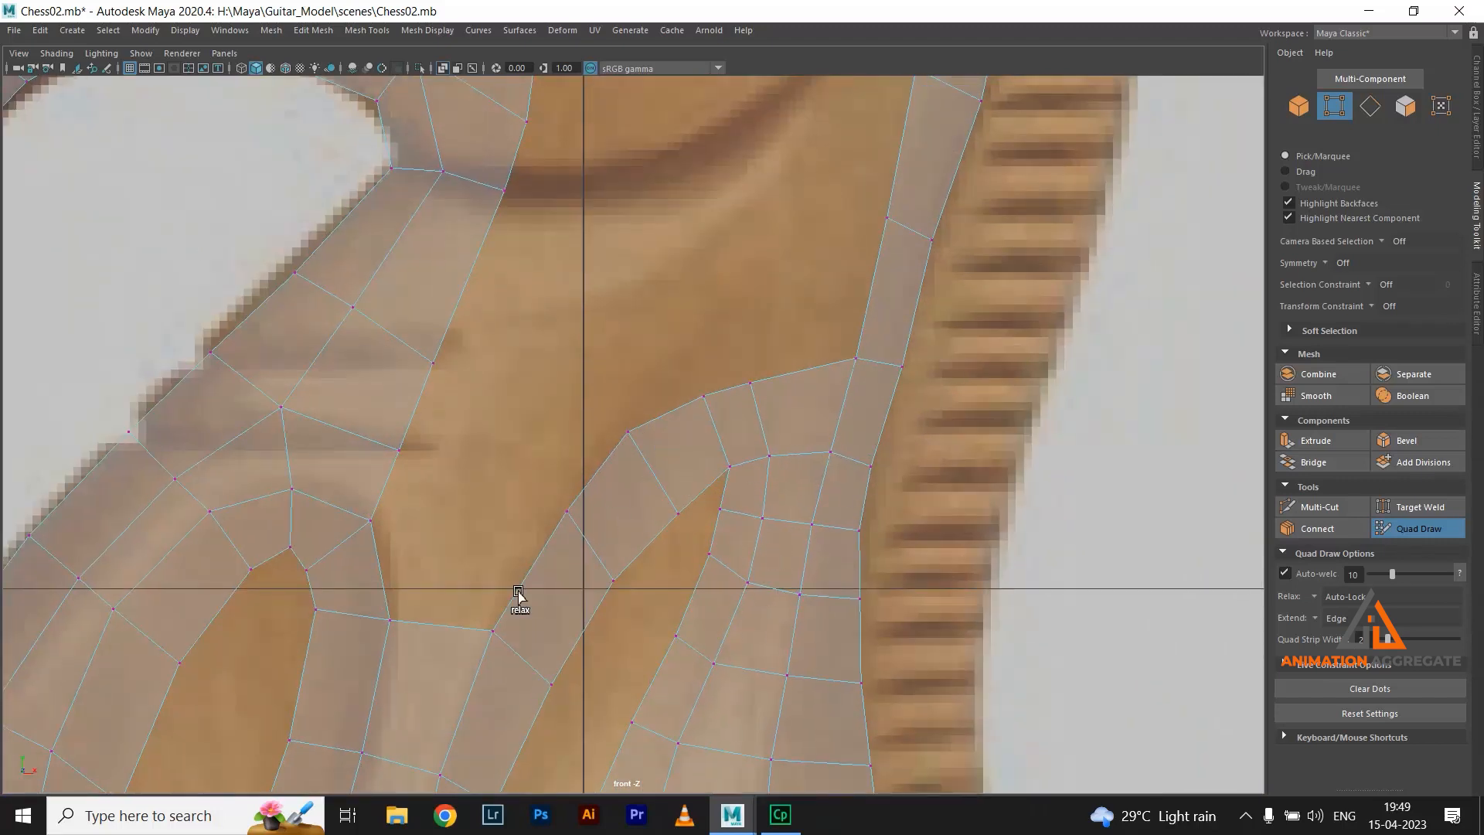
pyautogui.keyDown('shift'); pyautogui.click(246, 425); pyautogui.keyUp('shift')
# Adjust the rear vertices of the throat and neck quads, and fill the top quad between the front and rear groove loops
pyautogui.keyDown('alt'); pyautogui.moveTo(614, 364); pyautogui.dragTo(610, 553, button='middle'); pyautogui.keyUp('alt')
pyautogui.moveTo(506, 382); pyautogui.dragTo(514, 389)
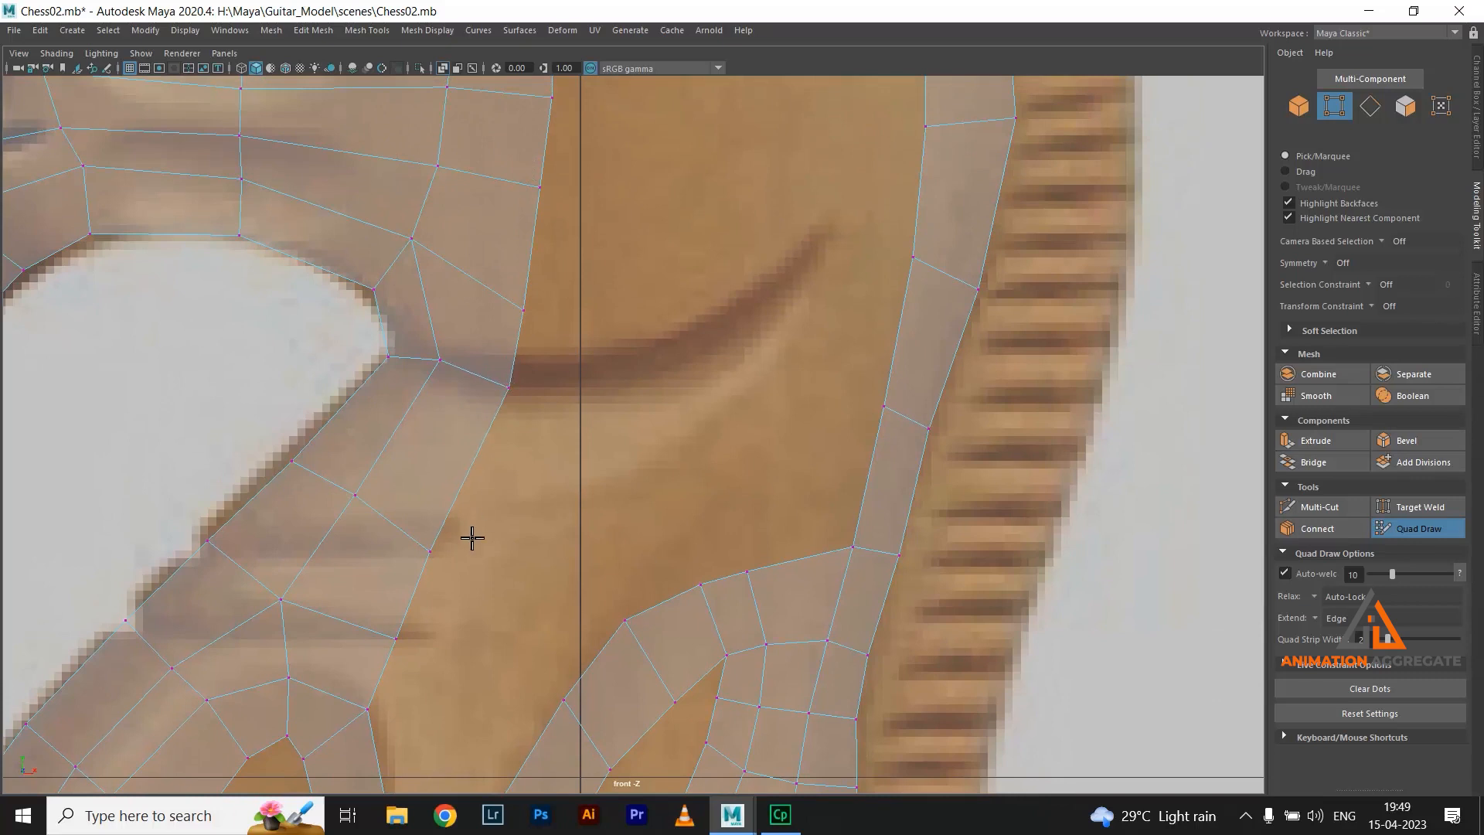
pyautogui.moveTo(431, 549); pyautogui.dragTo(437, 558)
pyautogui.keyDown('alt'); pyautogui.moveTo(670, 418); pyautogui.dragTo(739, 237, button='middle'); pyautogui.keyUp('alt')
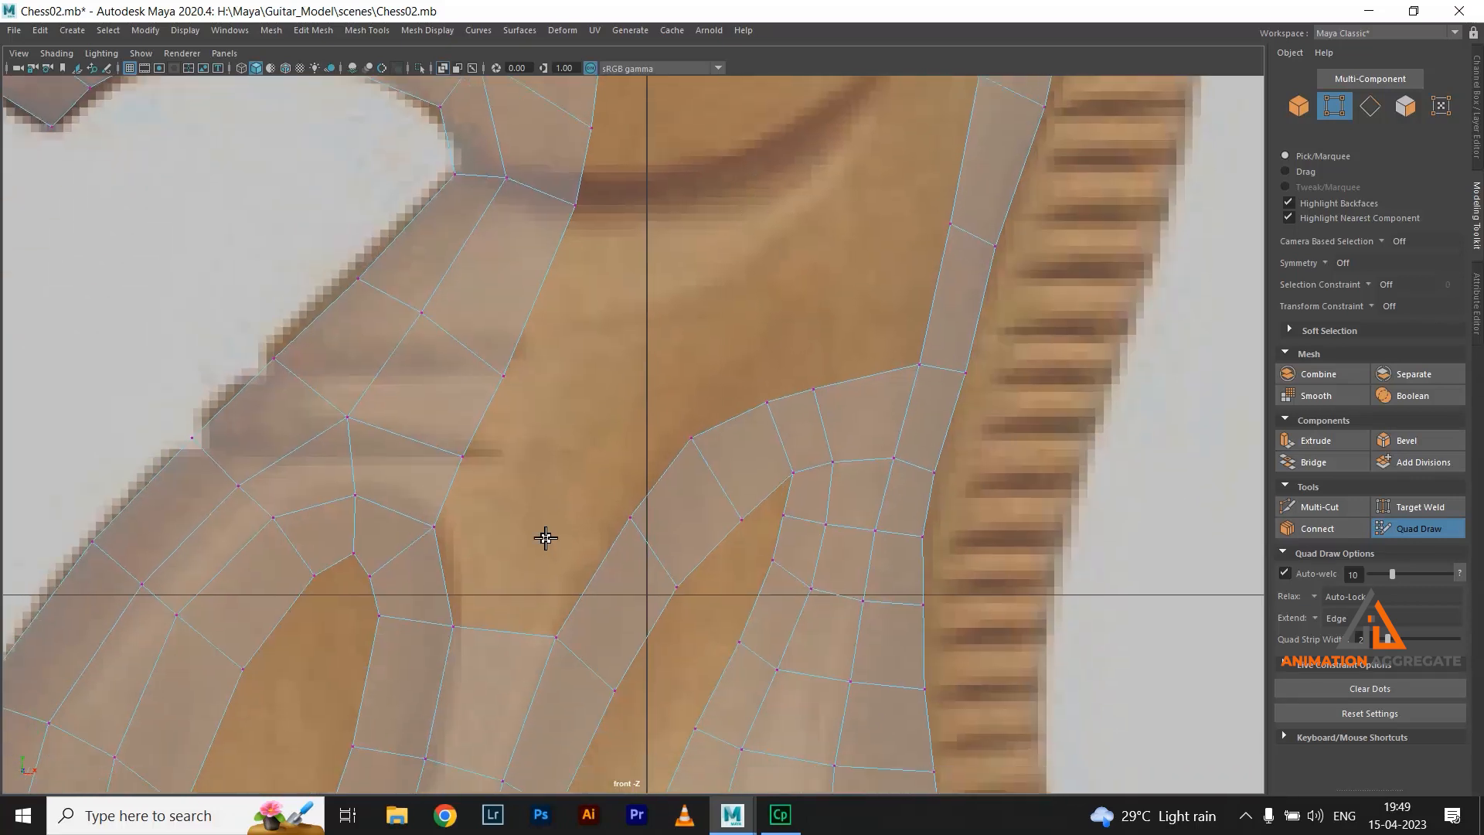
pyautogui.keyDown('shift'); pyautogui.click(597, 470); pyautogui.keyUp('shift')
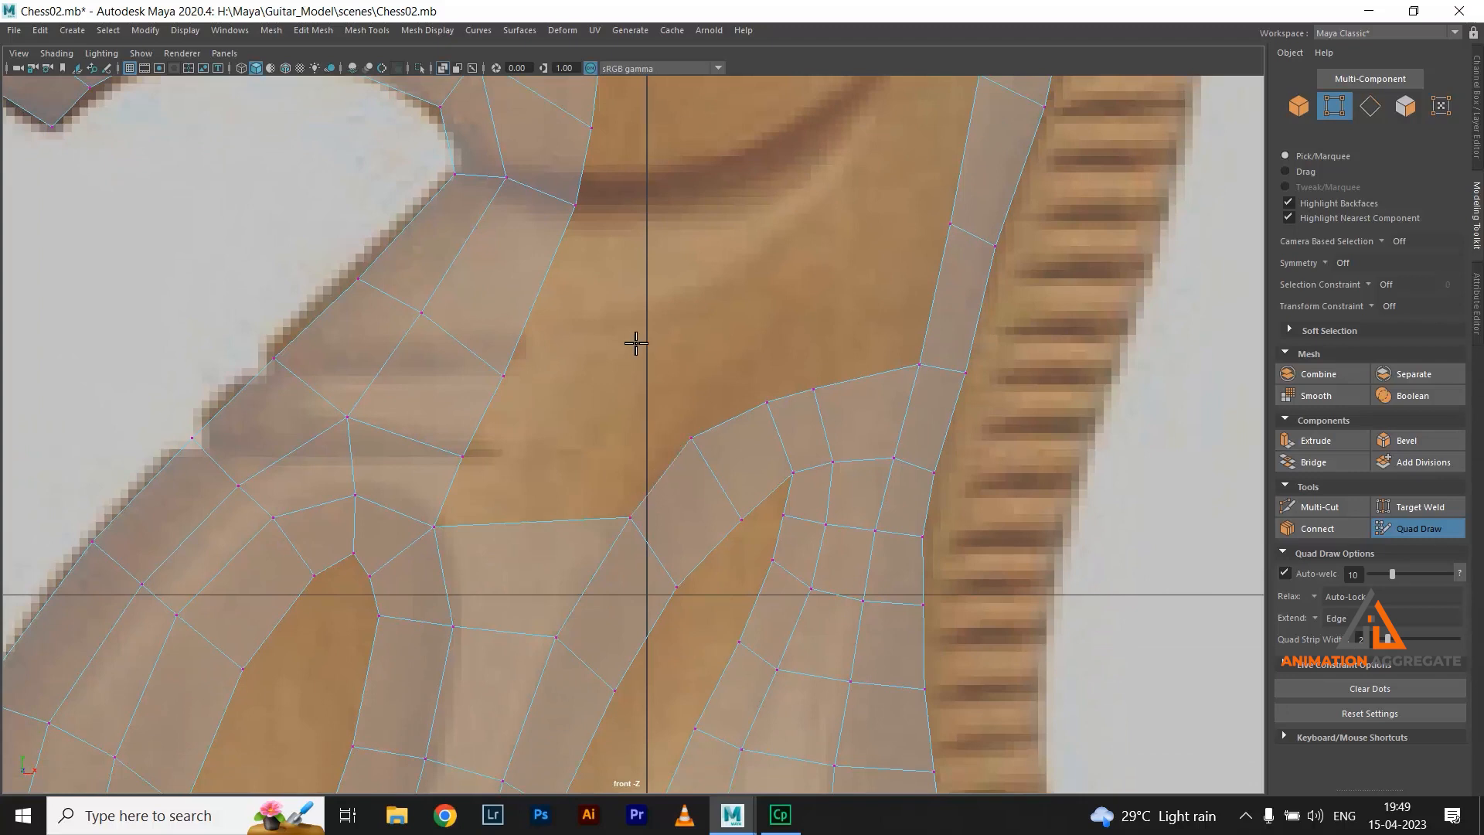
# Fill the next column of quads just behind the eye, from the forehead strip down across the cheek and throat to the neck
pyautogui.scroll(-10, 636, 343)
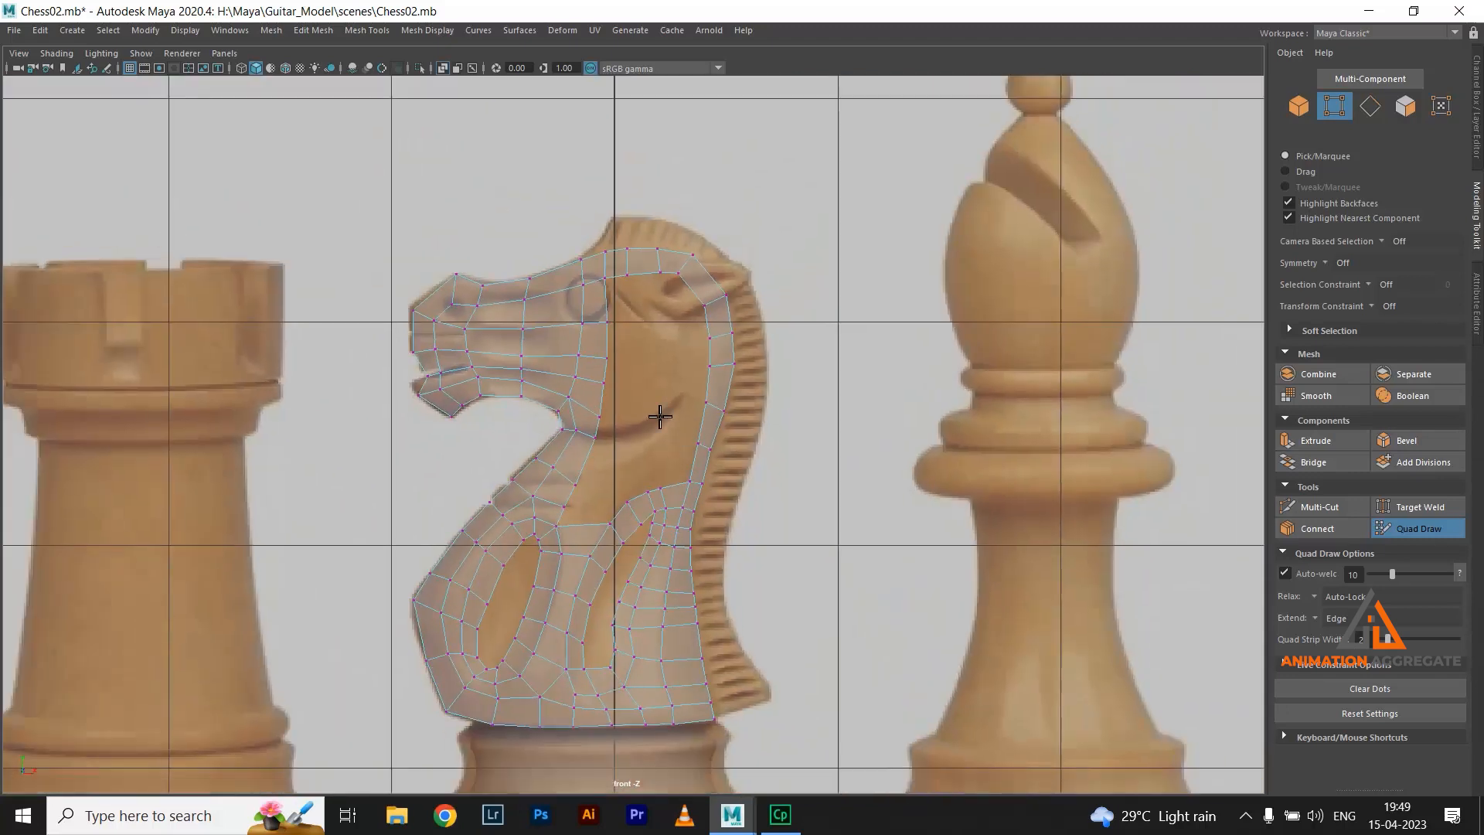
pyautogui.scroll(3, 659, 416)
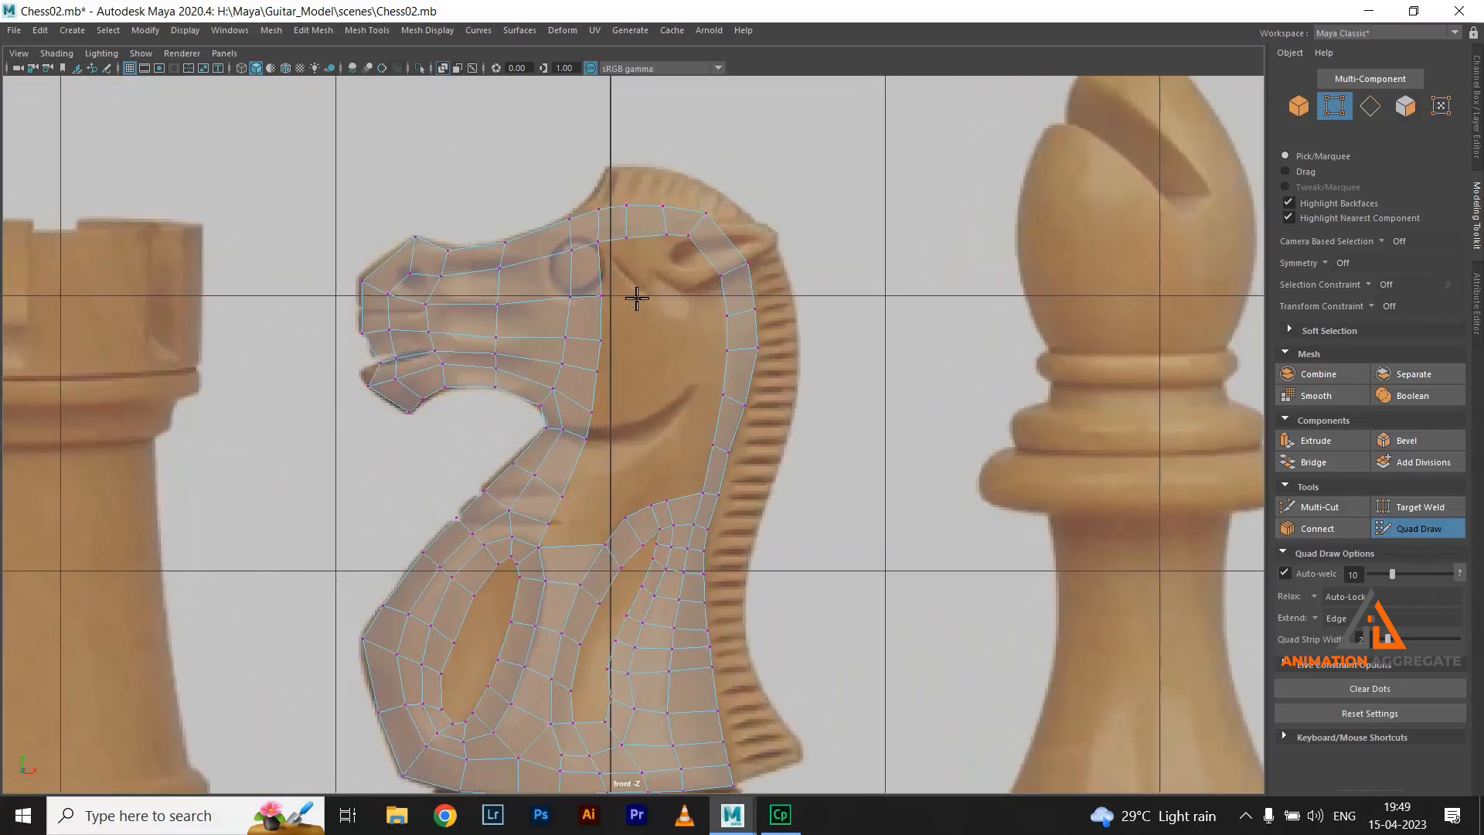
pyautogui.keyDown('shift'); pyautogui.click(631, 268); pyautogui.keyUp('shift')
pyautogui.click(637, 348)
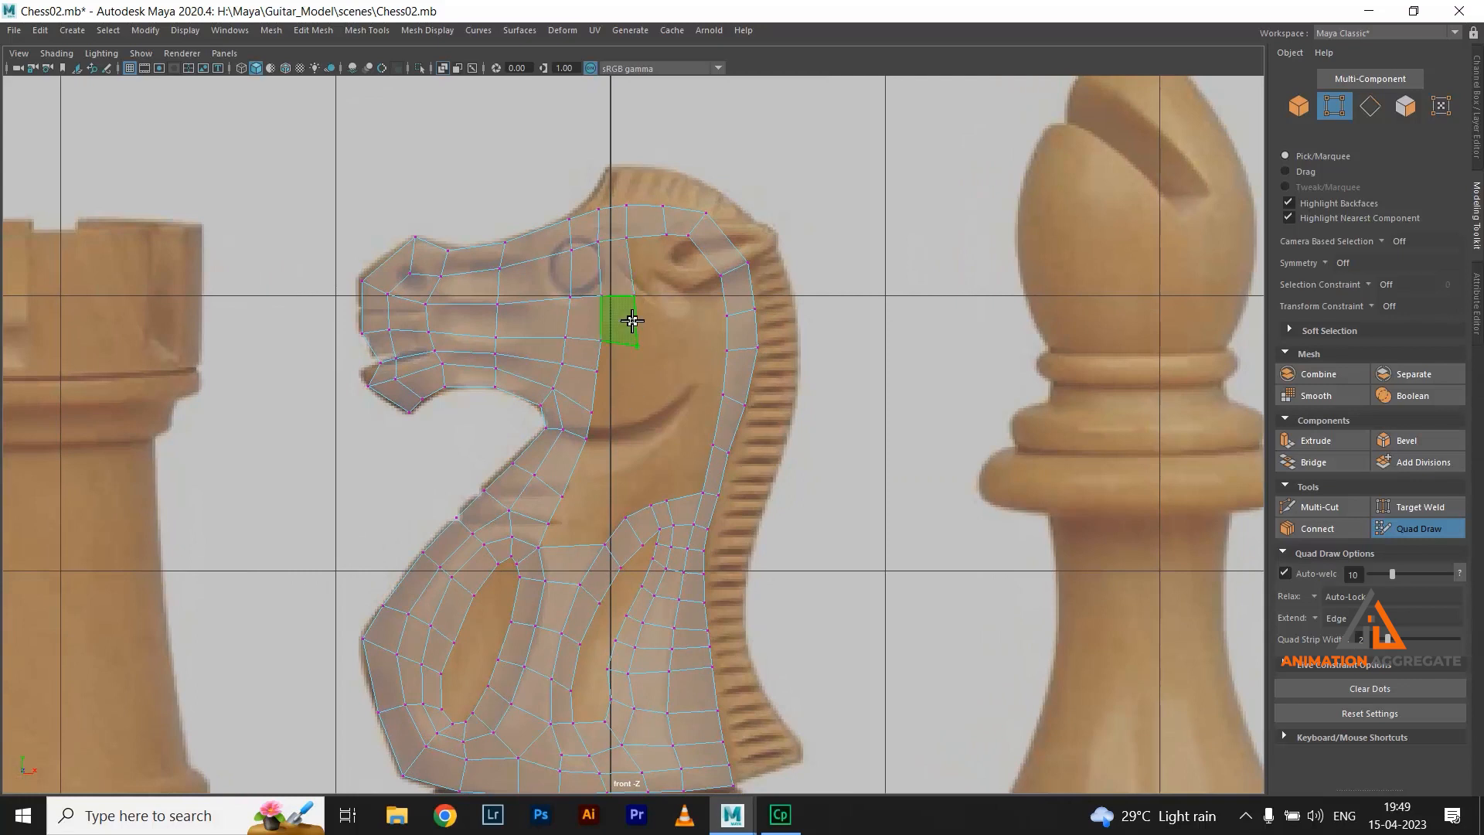
pyautogui.keyDown('shift'); pyautogui.click(630, 320); pyautogui.keyUp('shift')
pyautogui.keyDown('shift'); pyautogui.click(623, 380); pyautogui.keyUp('shift')
pyautogui.keyDown('shift'); pyautogui.click(615, 400); pyautogui.keyUp('shift')
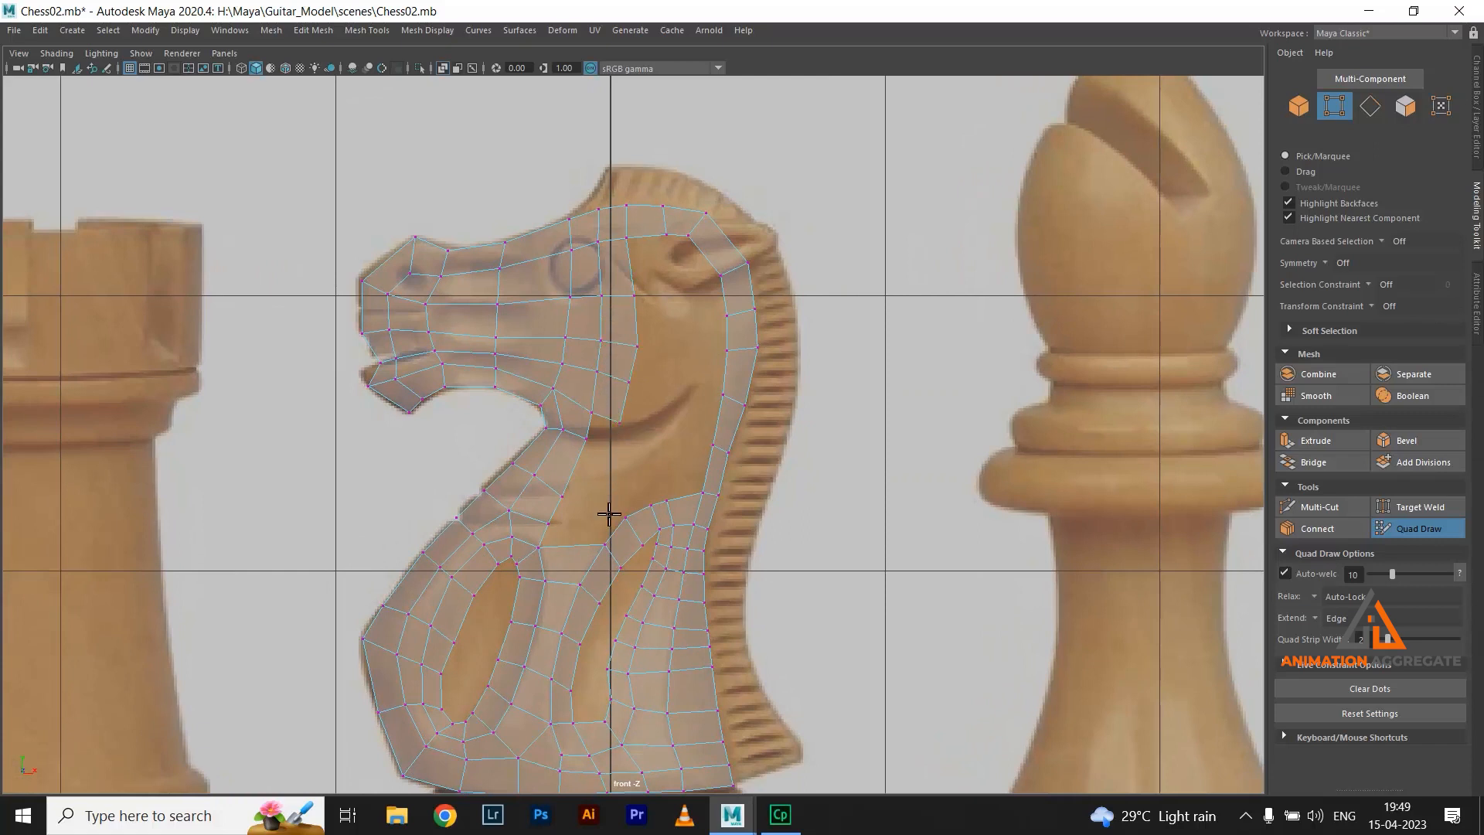
pyautogui.keyDown('shift'); pyautogui.click(605, 441); pyautogui.keyUp('shift')
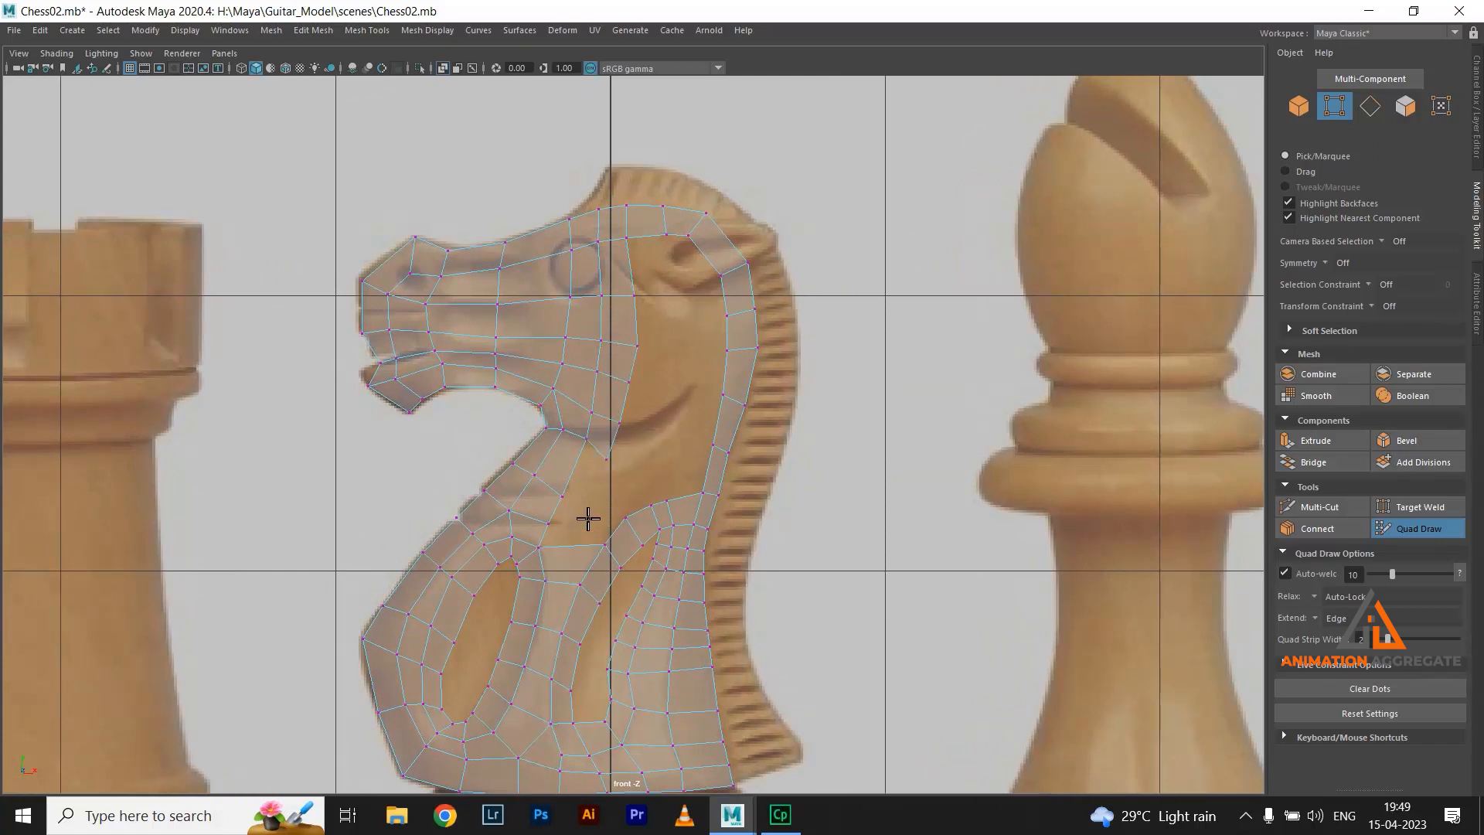
pyautogui.keyDown('shift'); pyautogui.click(586, 479); pyautogui.keyUp('shift')
pyautogui.keyDown('shift'); pyautogui.click(566, 521); pyautogui.keyUp('shift')
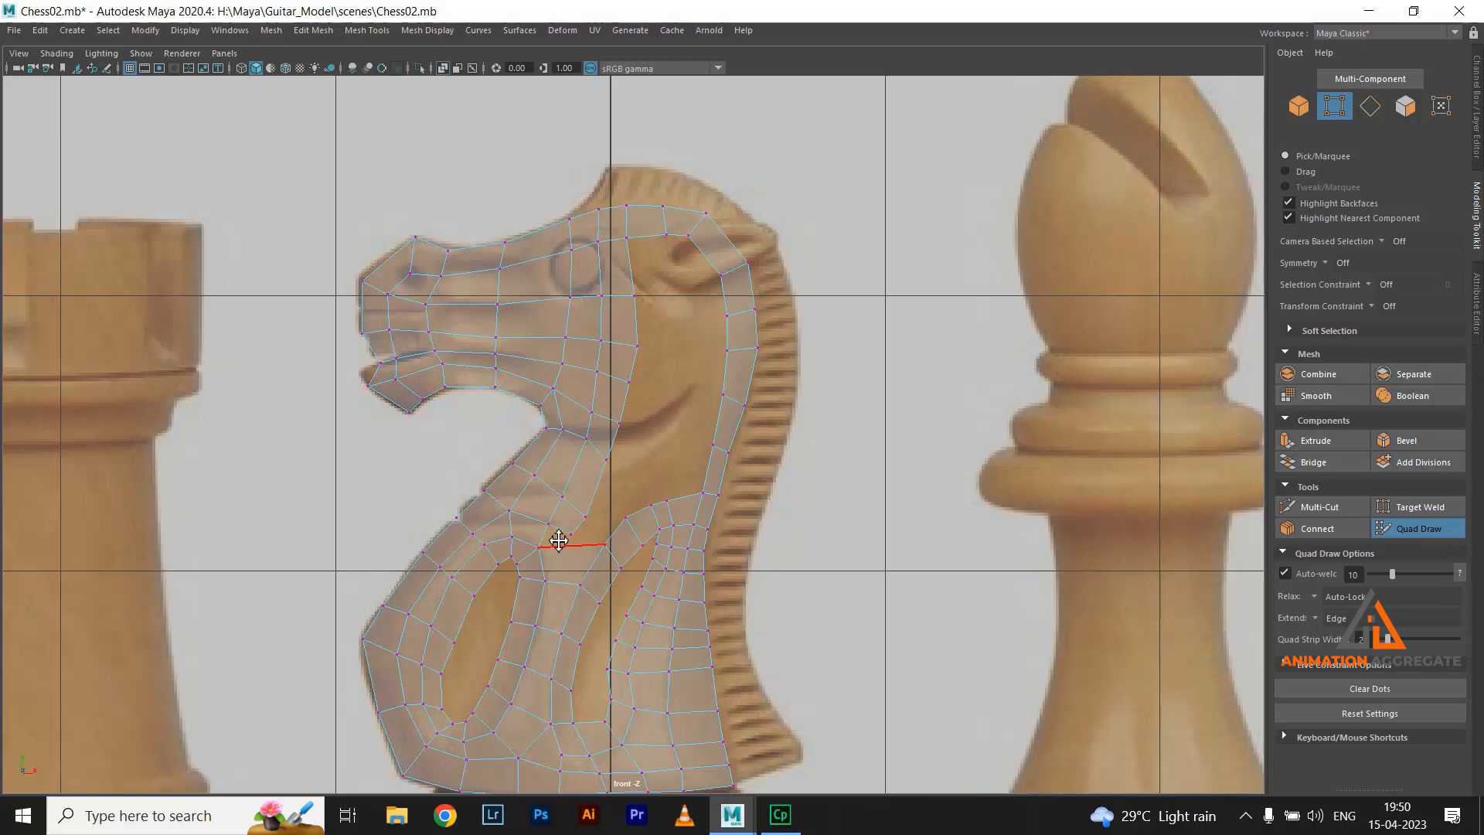
# Close the lower end of the new column with a quad at the top of the groove gap and reposition its vertex
pyautogui.scroll(3, 513, 430)
pyautogui.keyDown('alt'); pyautogui.moveTo(584, 472); pyautogui.dragTo(635, 304, button='middle'); pyautogui.keyUp('alt')
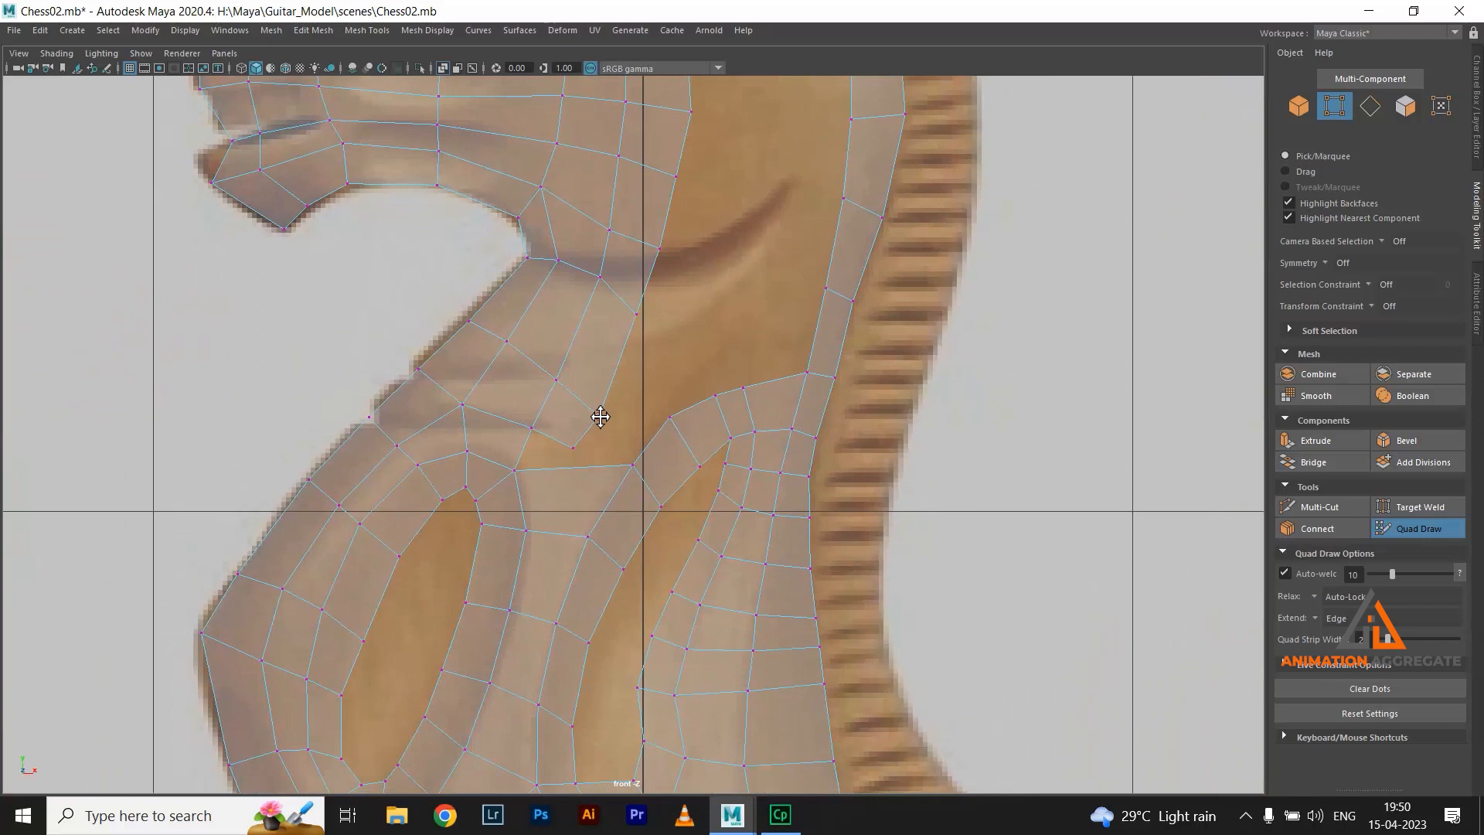
pyautogui.keyDown('shift'); pyautogui.click(580, 451); pyautogui.keyUp('shift')
pyautogui.moveTo(597, 439)
pyautogui.mouseDown()
pyautogui.moveTo(594, 406)
pyautogui.moveTo(550, 387)
pyautogui.moveTo(589, 510)
pyautogui.mouseUp()
# Relax the quads on the neck, cheek and muzzle to even out their spacing
pyautogui.moveTo(549, 477)
pyautogui.keyDown('shift'); pyautogui.mouseDown()
pyautogui.moveTo(434, 417)
pyautogui.moveTo(556, 576)
pyautogui.moveTo(606, 550)
pyautogui.moveTo(606, 434)
pyautogui.moveTo(534, 391)
pyautogui.moveTo(572, 292)
pyautogui.moveTo(550, 107)
pyautogui.moveTo(565, 211)
pyautogui.mouseUp(); pyautogui.keyUp('shift')
pyautogui.keyDown('alt'); pyautogui.moveTo(593, 233); pyautogui.dragTo(678, 463, button='middle'); pyautogui.keyUp('alt')
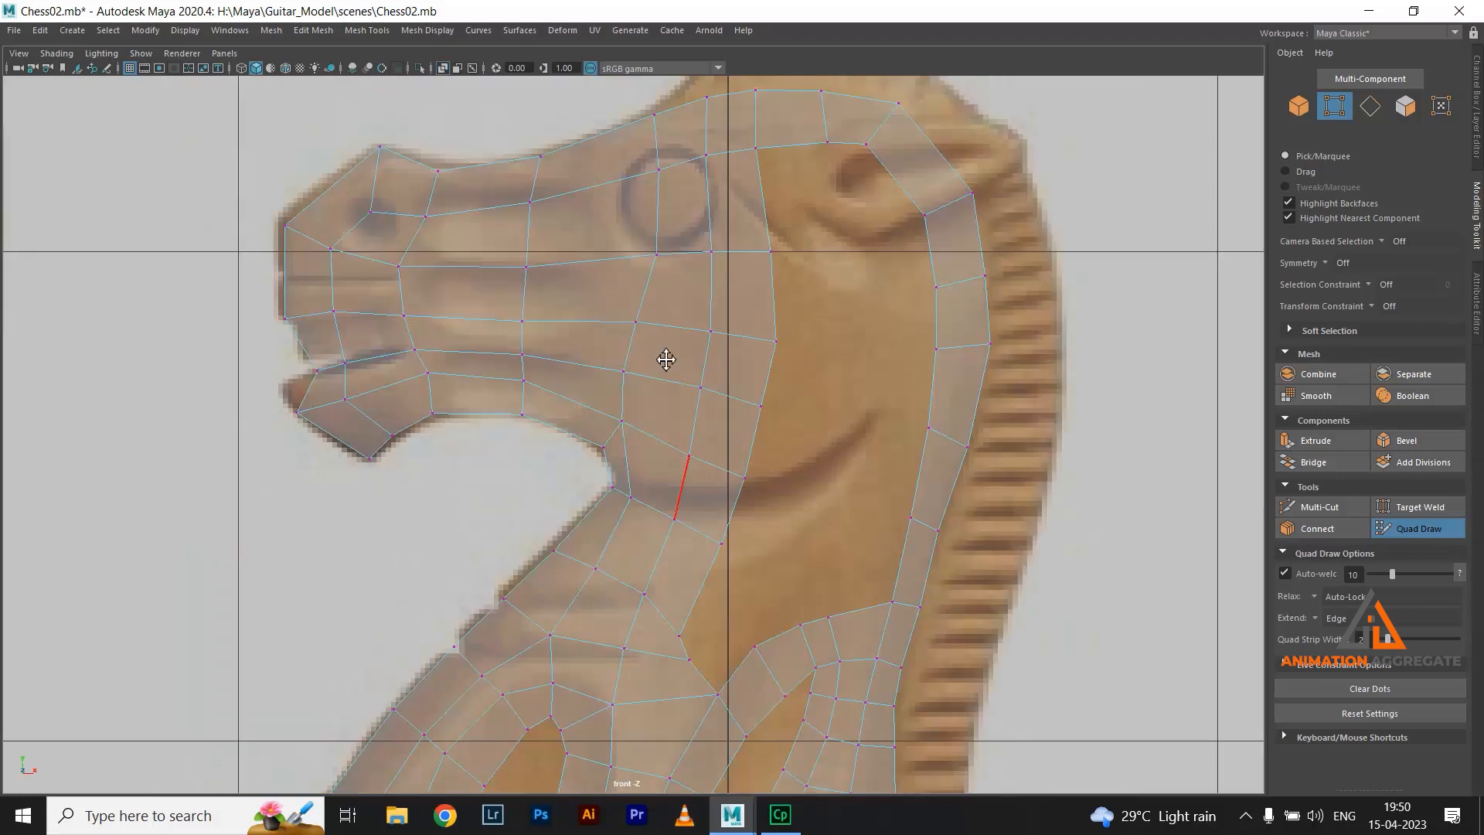
pyautogui.moveTo(658, 291)
pyautogui.keyDown('shift'); pyautogui.mouseDown()
pyautogui.moveTo(660, 225)
pyautogui.moveTo(484, 252)
pyautogui.moveTo(420, 321)
pyautogui.moveTo(399, 317)
pyautogui.moveTo(358, 397)
pyautogui.moveTo(487, 222)
pyautogui.moveTo(632, 219)
pyautogui.moveTo(686, 198)
pyautogui.moveTo(650, 232)
pyautogui.mouseUp(); pyautogui.keyUp('shift')
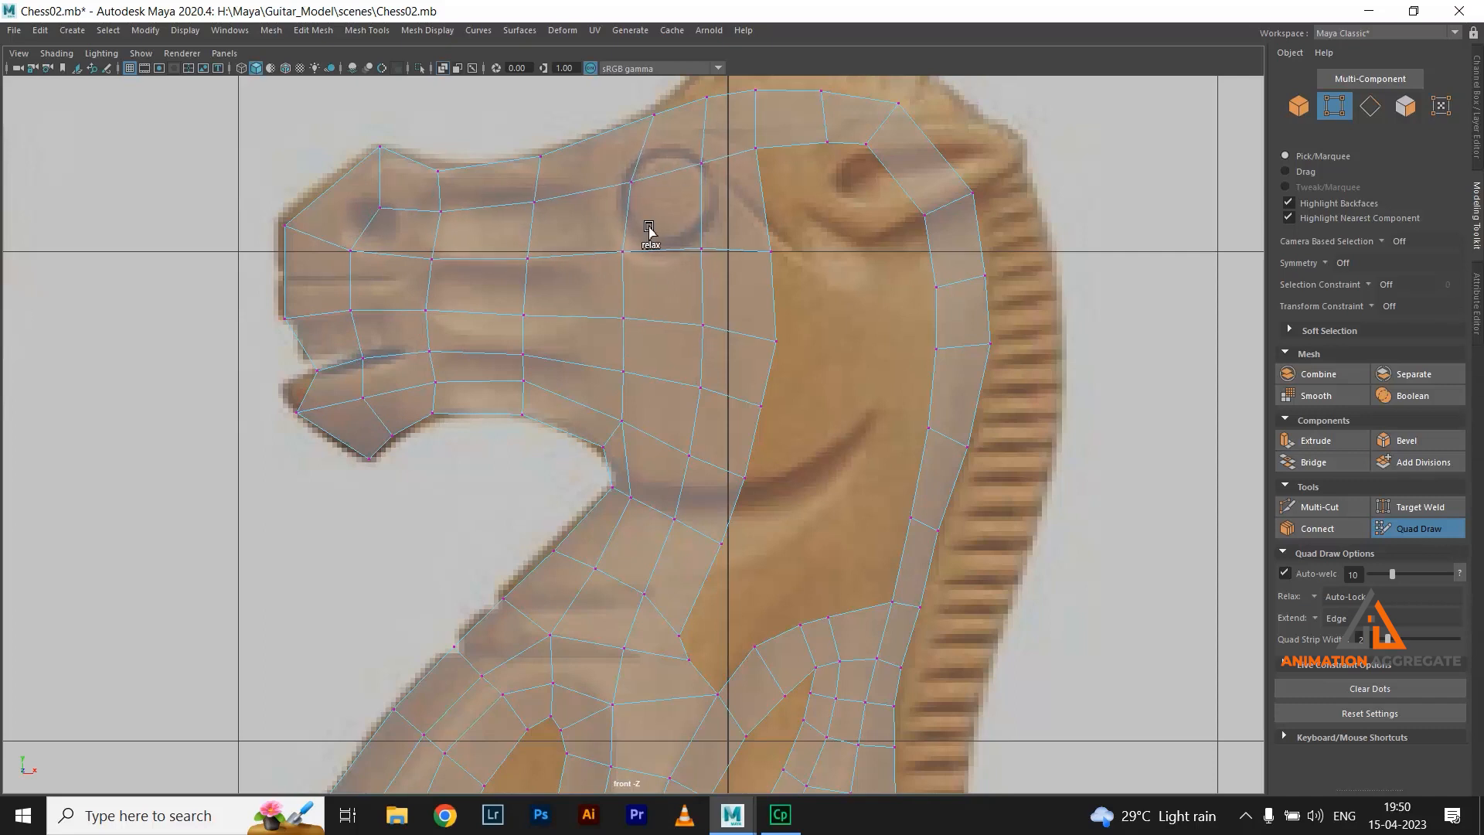
# Shift the inner head-strip vertex above the ear, and fill the column of quads from the ear's front down to the rear groove loop
pyautogui.keyDown('alt'); pyautogui.moveTo(633, 446); pyautogui.dragTo(626, 318, button='middle'); pyautogui.keyUp('alt')
pyautogui.keyDown('alt'); pyautogui.moveTo(842, 392); pyautogui.dragTo(795, 561, button='middle'); pyautogui.keyUp('alt')
pyautogui.scroll(1, 781, 294)
pyautogui.moveTo(830, 168)
pyautogui.mouseDown()
pyautogui.moveTo(848, 172)
pyautogui.moveTo(845, 158)
pyautogui.mouseUp()
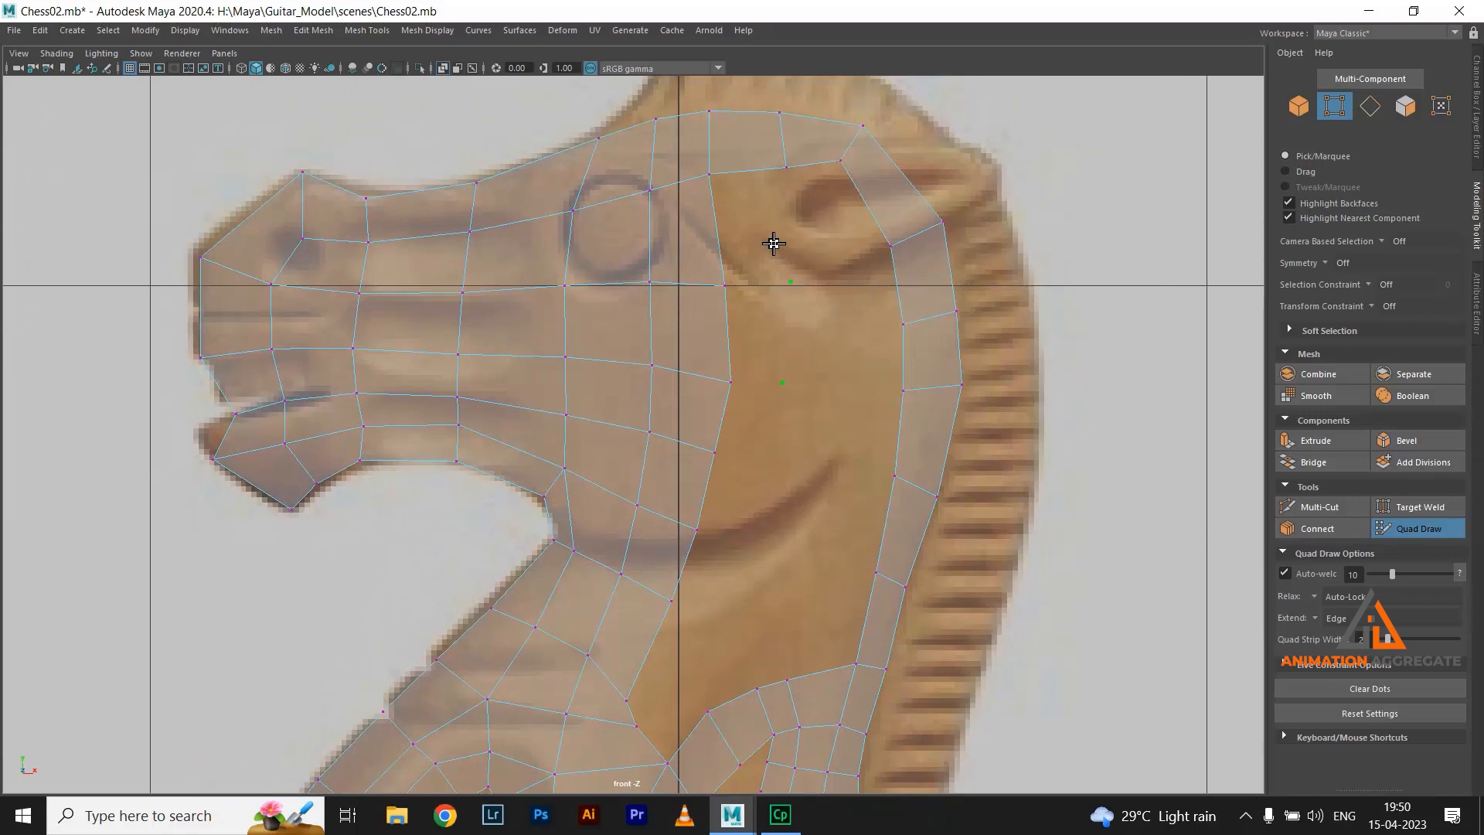
pyautogui.keyDown('shift'); pyautogui.click(773, 242); pyautogui.keyUp('shift')
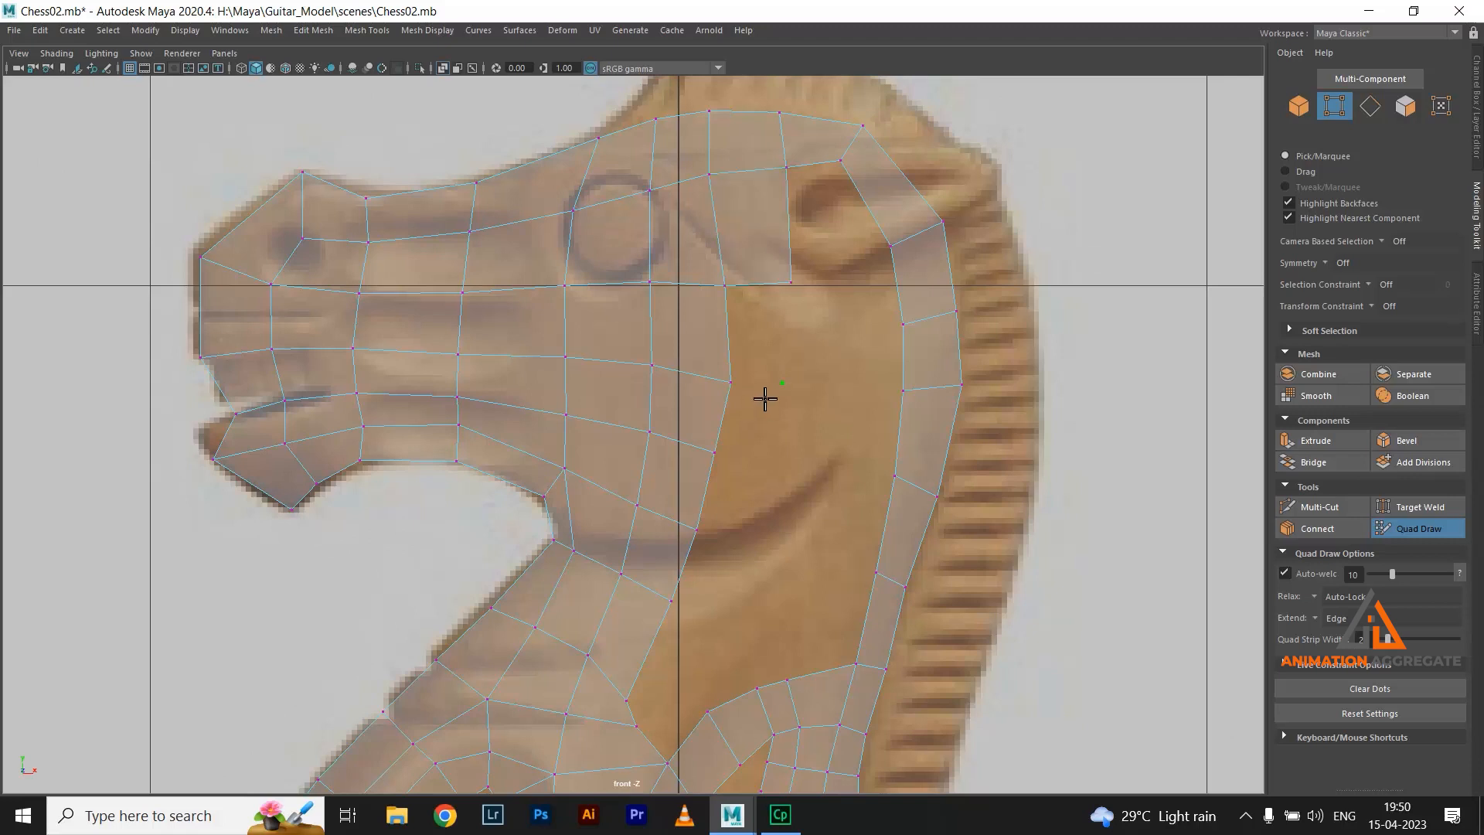
pyautogui.keyDown('shift'); pyautogui.click(769, 349); pyautogui.keyUp('shift')
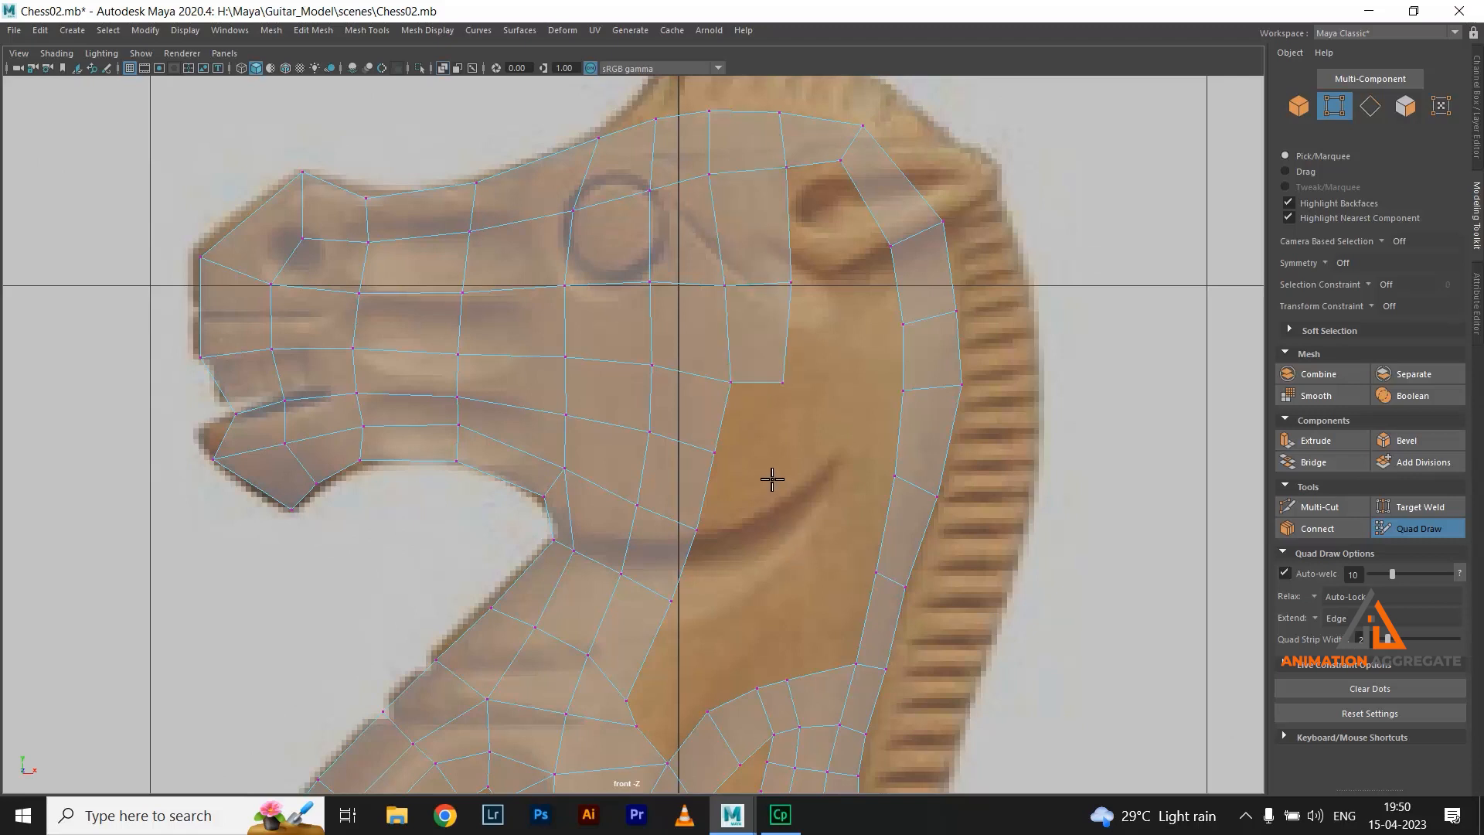
pyautogui.keyDown('shift'); pyautogui.click(759, 450); pyautogui.keyUp('shift')
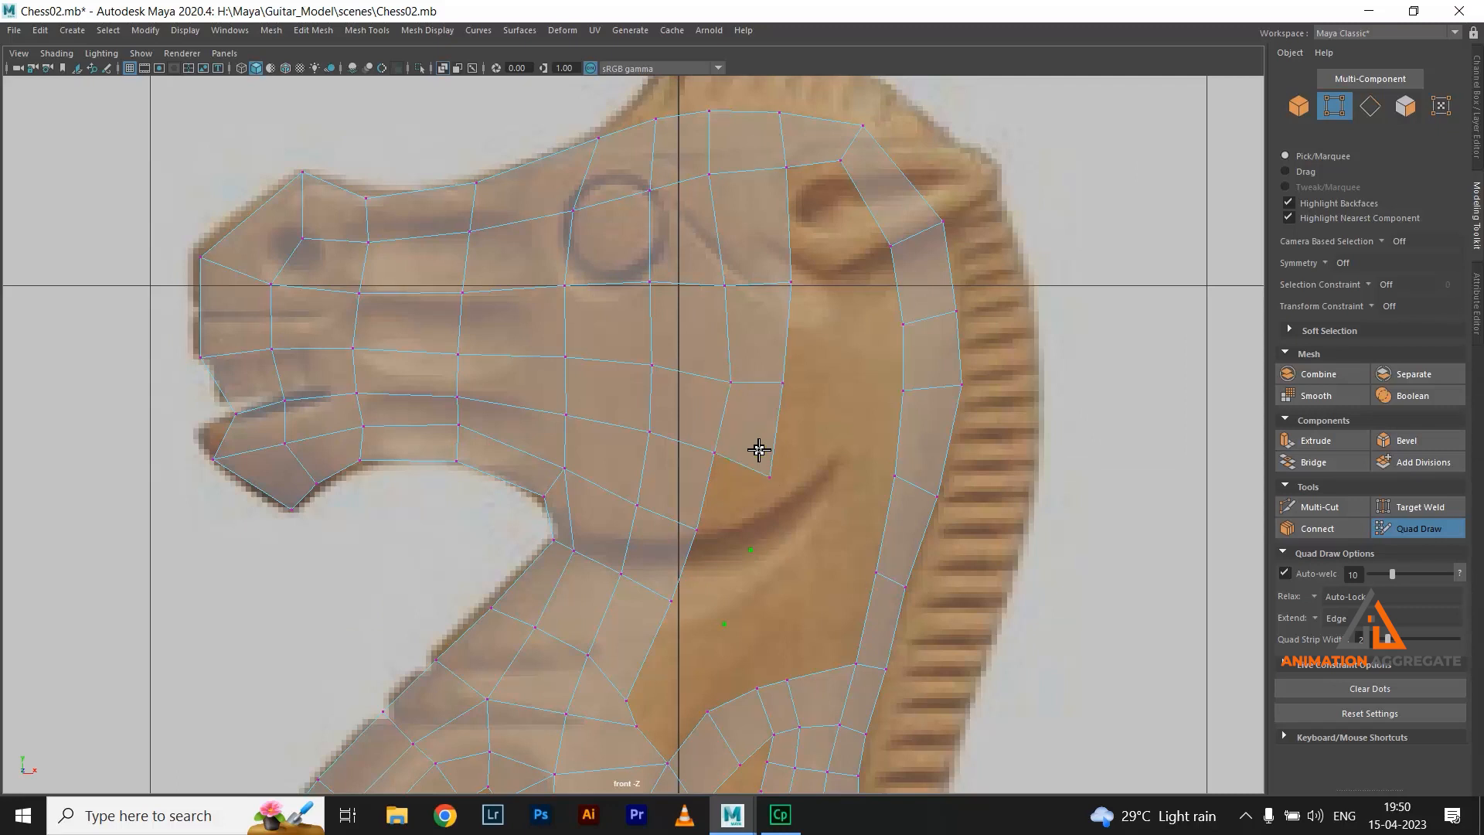
pyautogui.keyDown('shift'); pyautogui.click(740, 532); pyautogui.keyUp('shift')
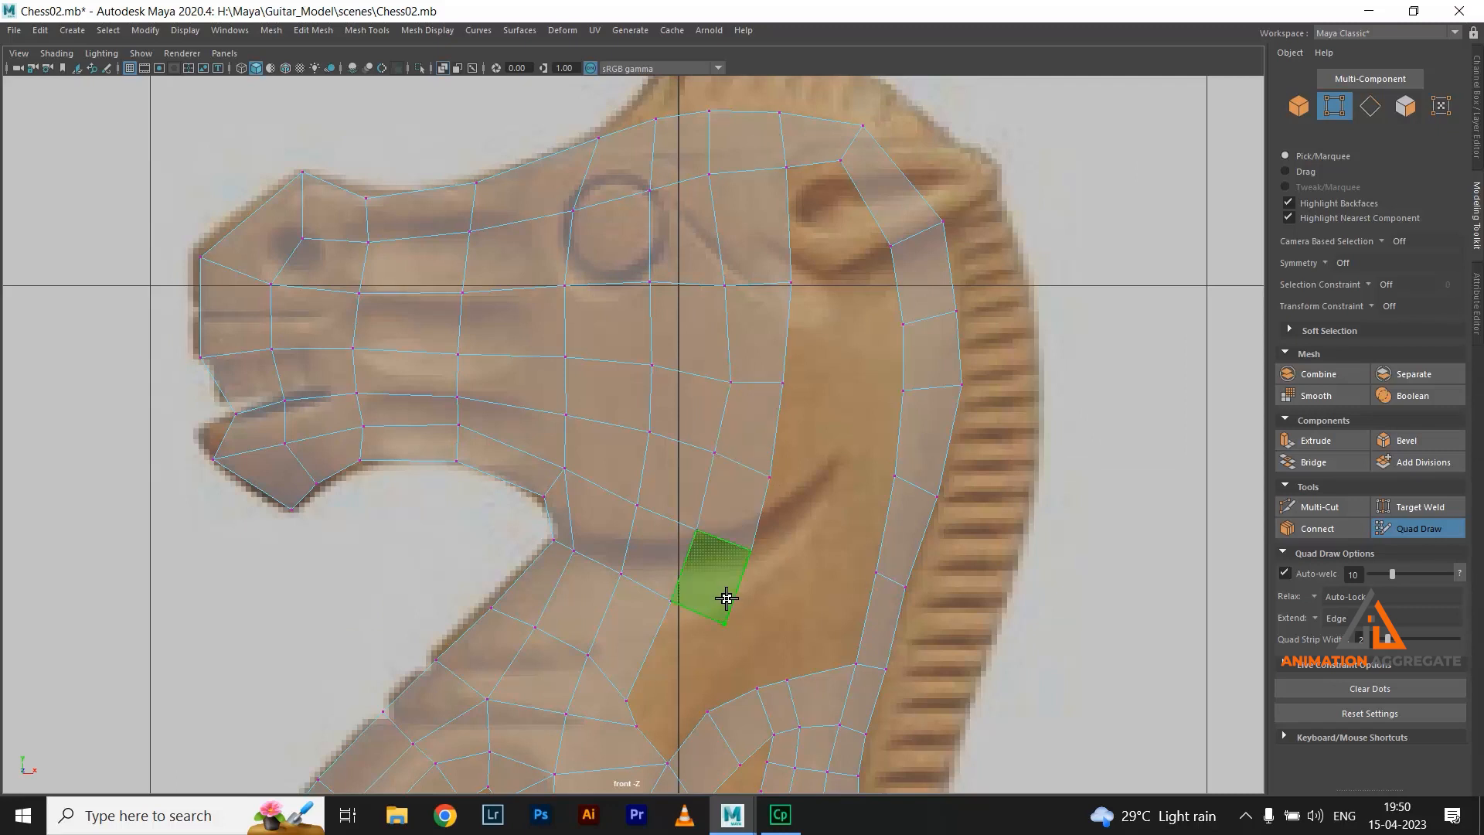
pyautogui.keyDown('shift'); pyautogui.click(727, 597); pyautogui.keyUp('shift')
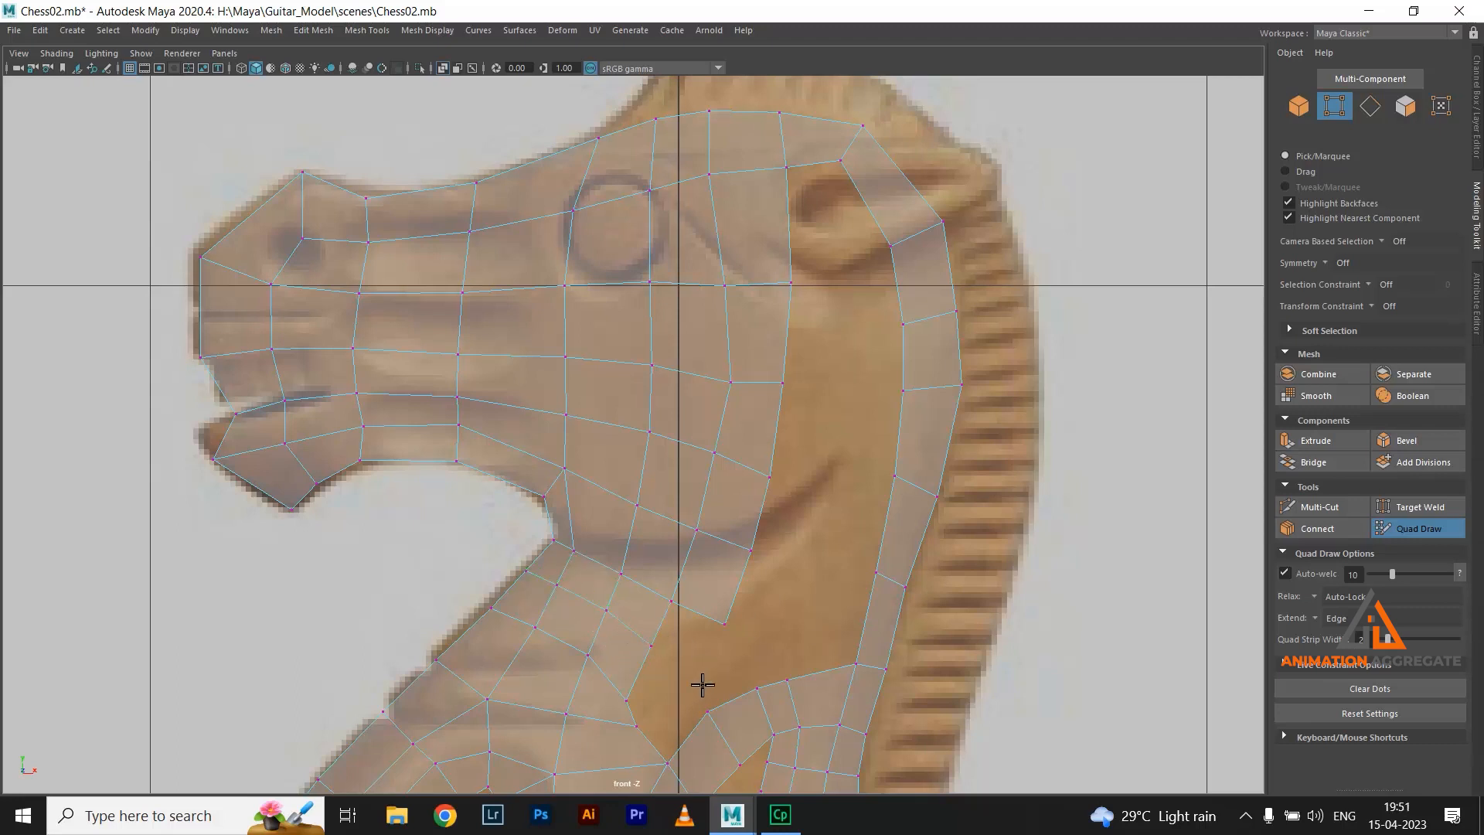
pyautogui.keyDown('shift'); pyautogui.click(687, 657); pyautogui.keyUp('shift')
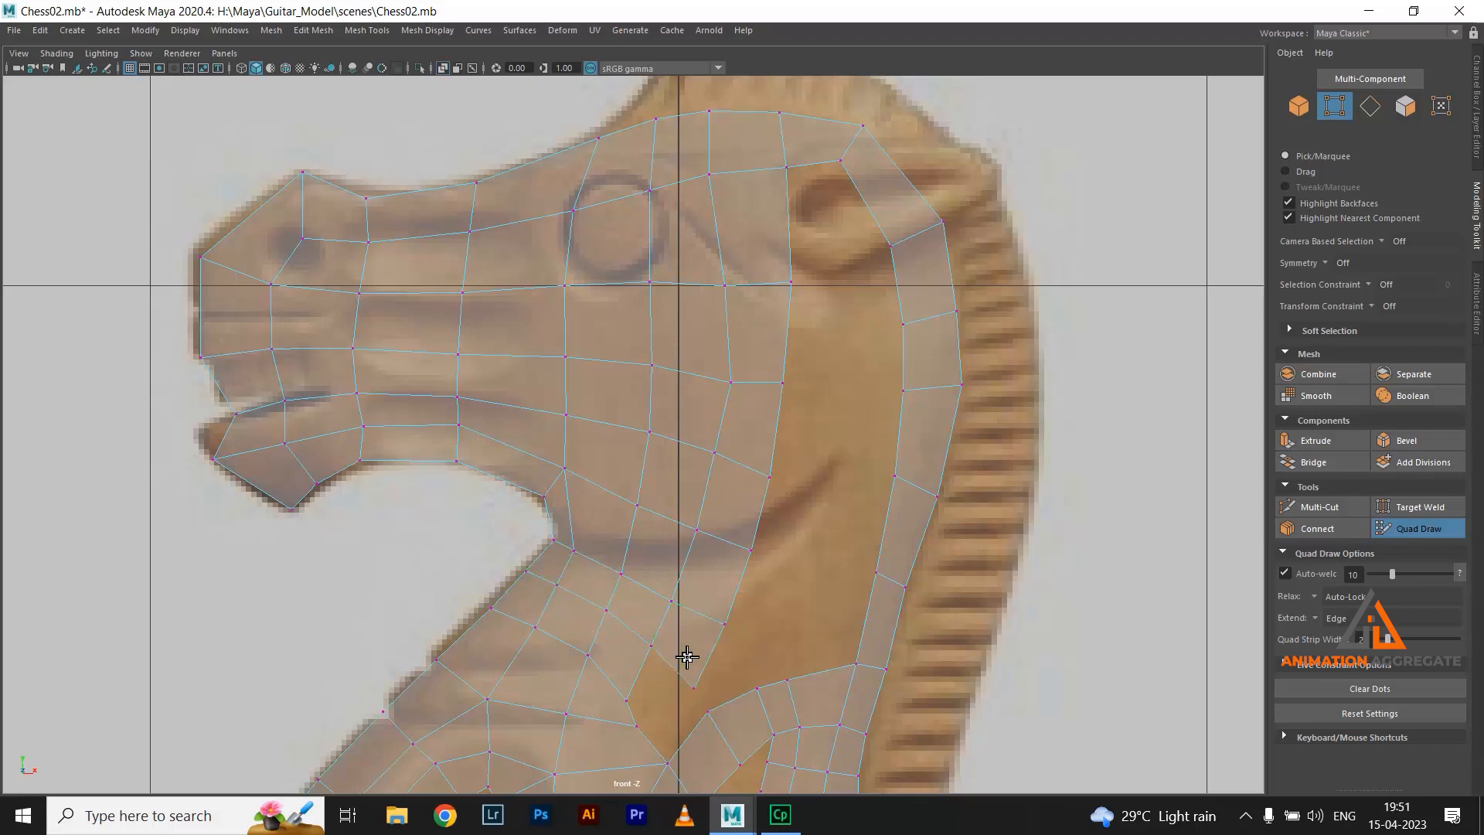
pyautogui.keyDown('shift'); pyautogui.click(657, 694); pyautogui.keyUp('shift')
# Relax the neck quads and fill the quad joining the new column to the rear groove loop's top
pyautogui.scroll(-8, 688, 724)
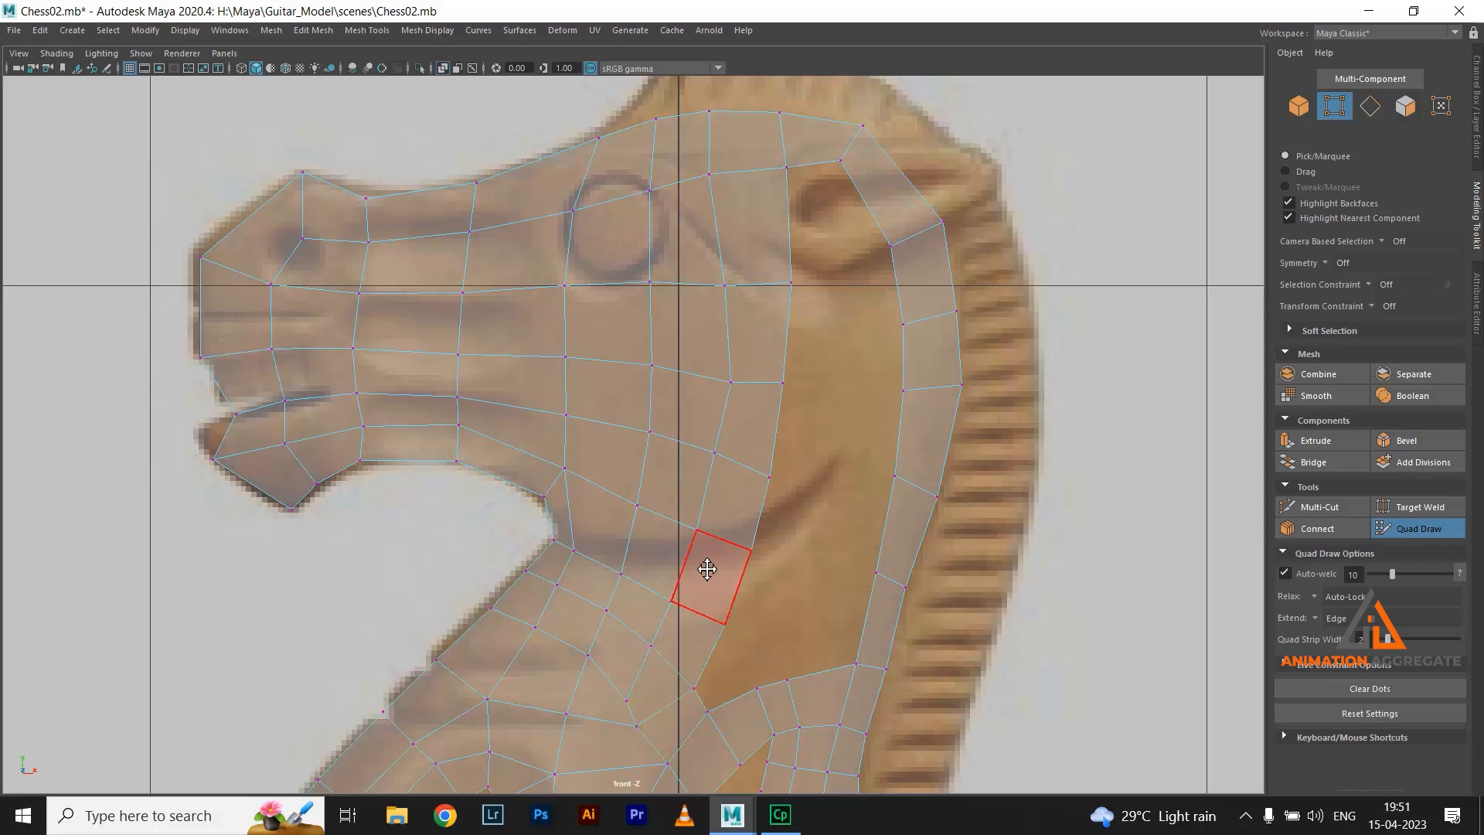
pyautogui.scroll(5, 665, 526)
pyautogui.moveTo(644, 545)
pyautogui.keyDown('shift'); pyautogui.mouseDown()
pyautogui.moveTo(620, 511)
pyautogui.moveTo(648, 496)
pyautogui.mouseUp(); pyautogui.keyUp('shift')
pyautogui.scroll(-2, 773, 502)
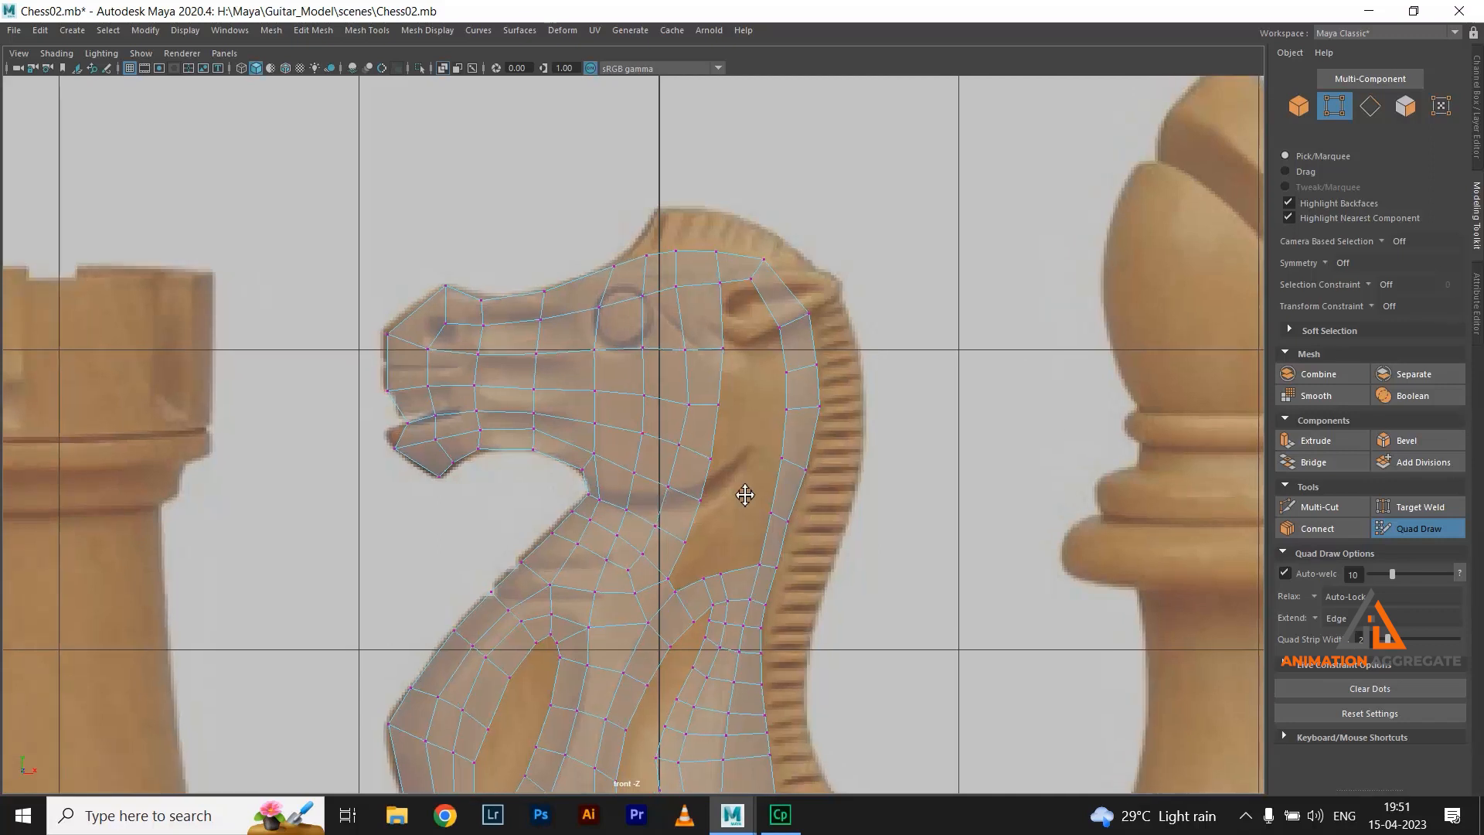
pyautogui.scroll(6, 742, 497)
pyautogui.keyDown('shift'); pyautogui.click(712, 583); pyautogui.keyUp('shift')
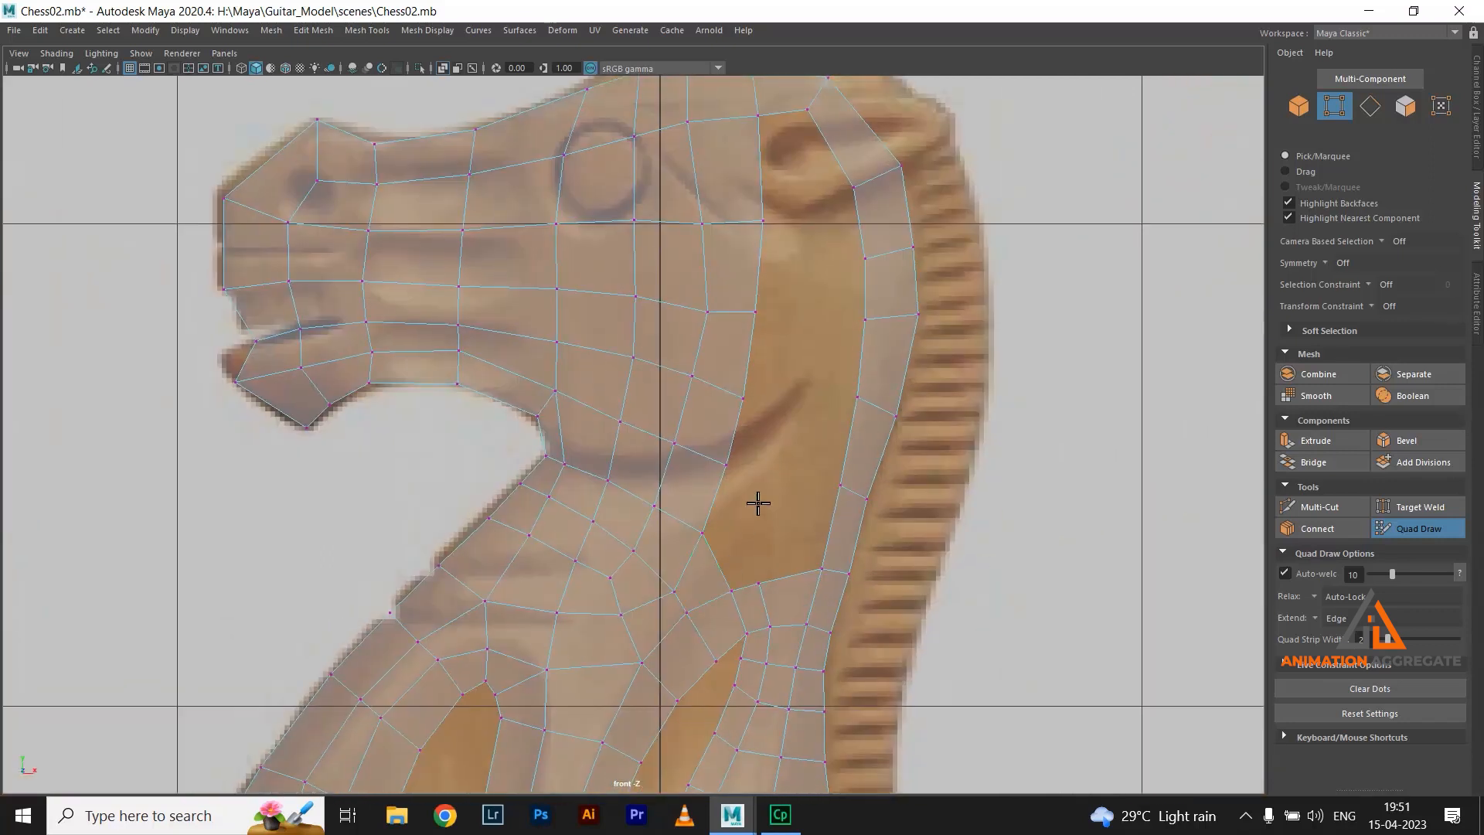
# Insert an edge loop across the throat, relax the surrounding vertices, and fill the next quad above the rear groove loop
pyautogui.keyDown('ctrl'); pyautogui.click(720, 500); pyautogui.keyUp('ctrl')
pyautogui.moveTo(611, 447)
pyautogui.keyDown('shift'); pyautogui.mouseDown()
pyautogui.moveTo(570, 461)
pyautogui.moveTo(649, 497)
pyautogui.moveTo(659, 596)
pyautogui.mouseUp(); pyautogui.keyUp('shift')
pyautogui.keyDown('shift'); pyautogui.click(742, 547); pyautogui.keyUp('shift')
pyautogui.hotkey('ctrl', 'z')
pyautogui.keyDown('shift'); pyautogui.click(741, 552); pyautogui.keyUp('shift')
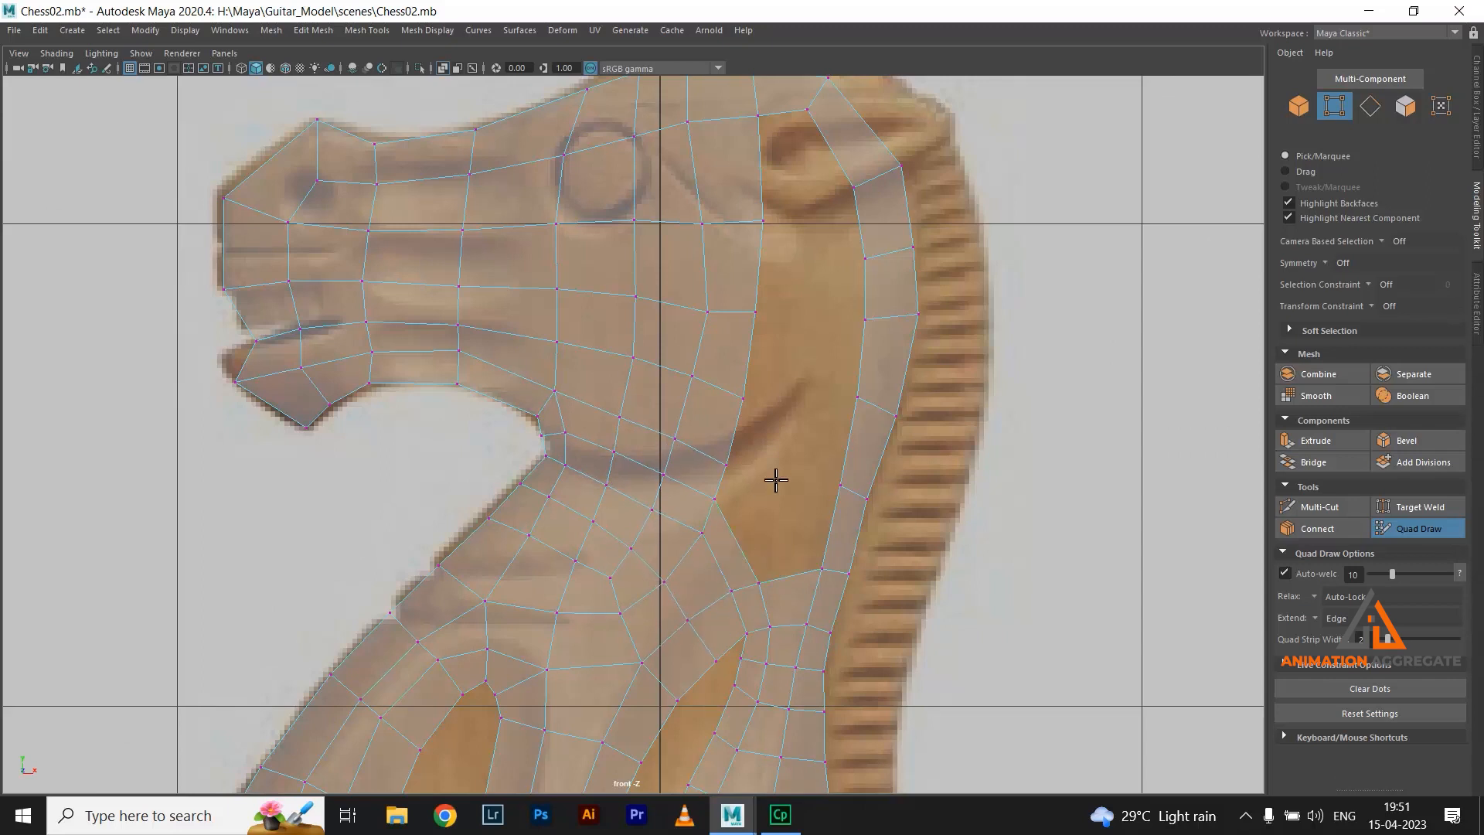
# Fill the three quads joining the upper neck and cheek to the rear neck strip, nudging the adjacent strip and cheek vertices into place
pyautogui.keyDown('shift'); pyautogui.click(752, 514); pyautogui.keyUp('shift')
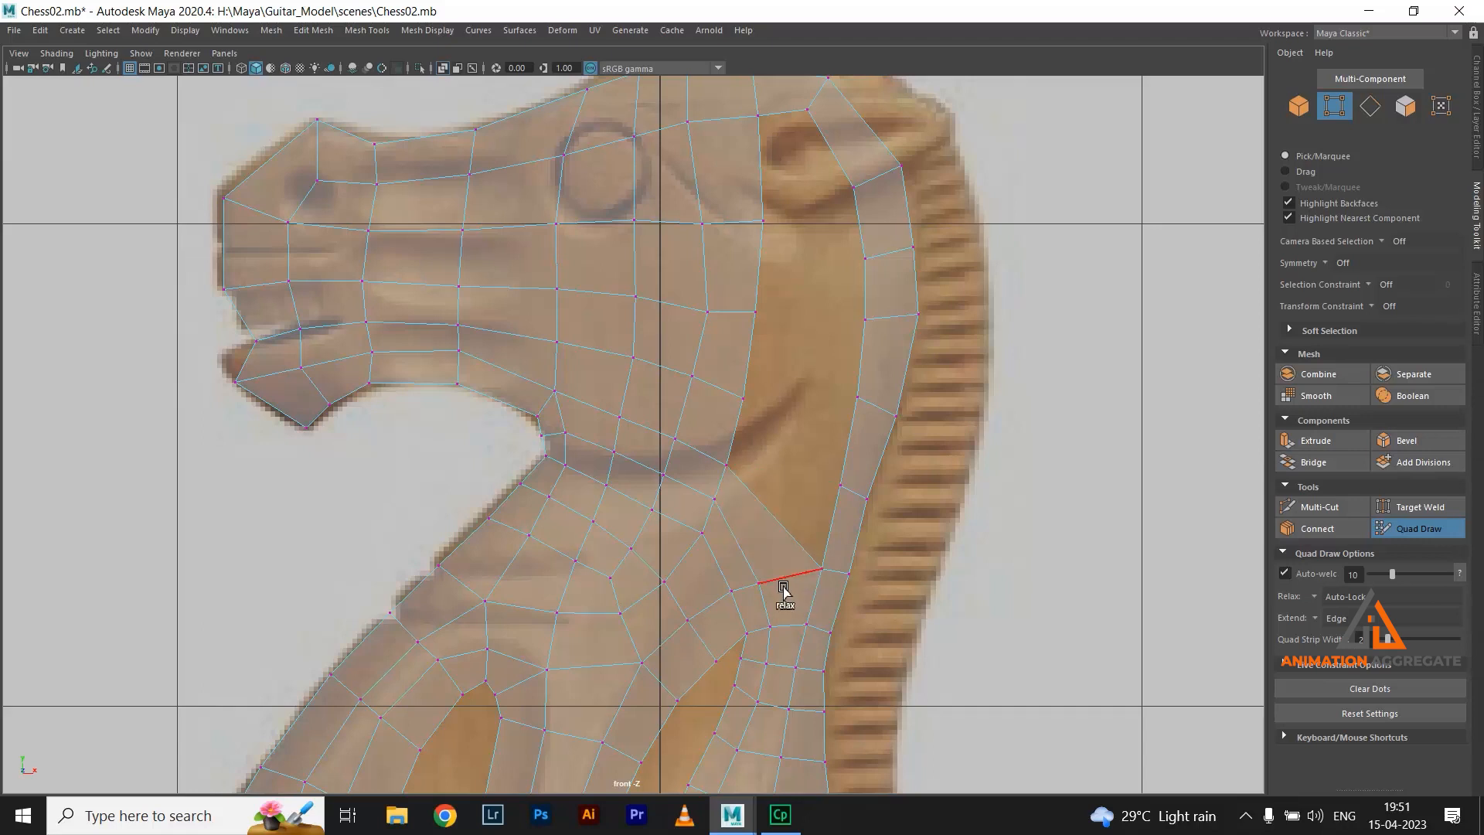
pyautogui.keyDown('shift'); pyautogui.click(771, 487); pyautogui.keyUp('shift')
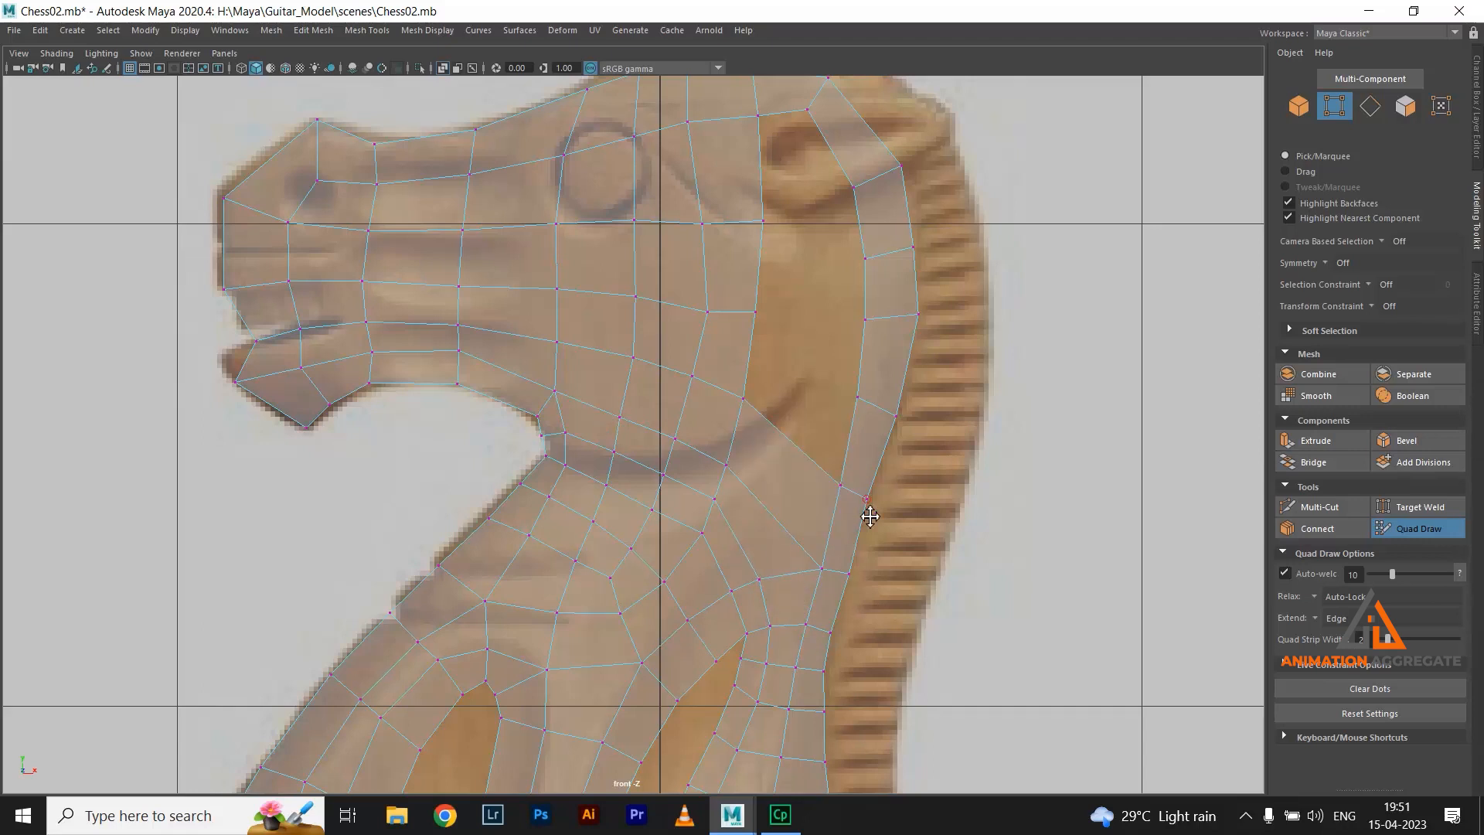
pyautogui.moveTo(866, 510); pyautogui.dragTo(861, 511)
pyautogui.moveTo(756, 317); pyautogui.dragTo(749, 326)
pyautogui.keyDown('shift'); pyautogui.click(784, 401); pyautogui.keyUp('shift')
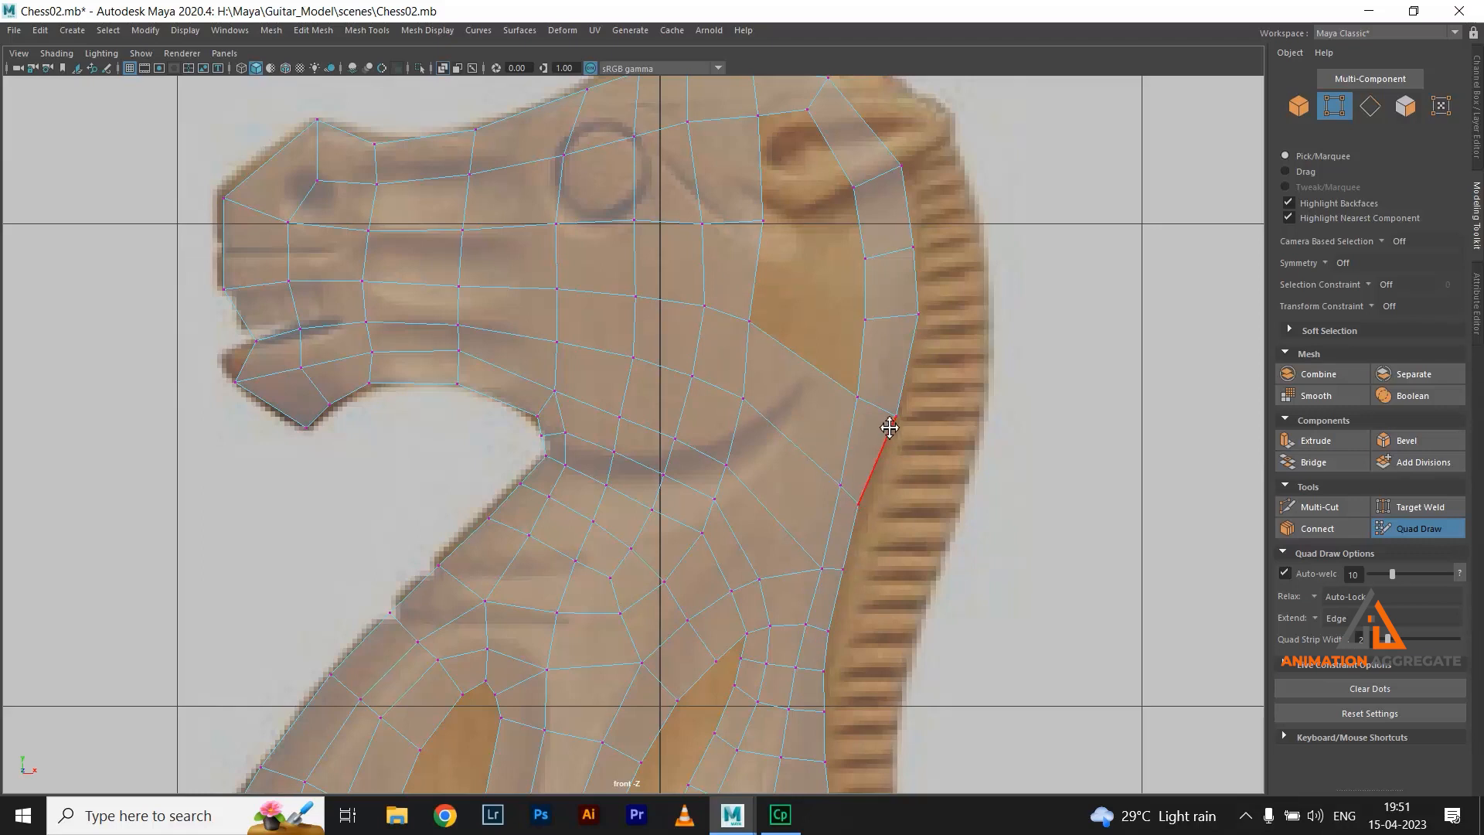
# Insert horizontal edge loops through the cheek and the eye, adjust the rear strip vertices, and fill the remaining gap up through the ear
pyautogui.keyDown('ctrl'); pyautogui.click(757, 281); pyautogui.keyUp('ctrl')
pyautogui.keyDown('shift'); pyautogui.click(804, 325); pyautogui.keyUp('shift')
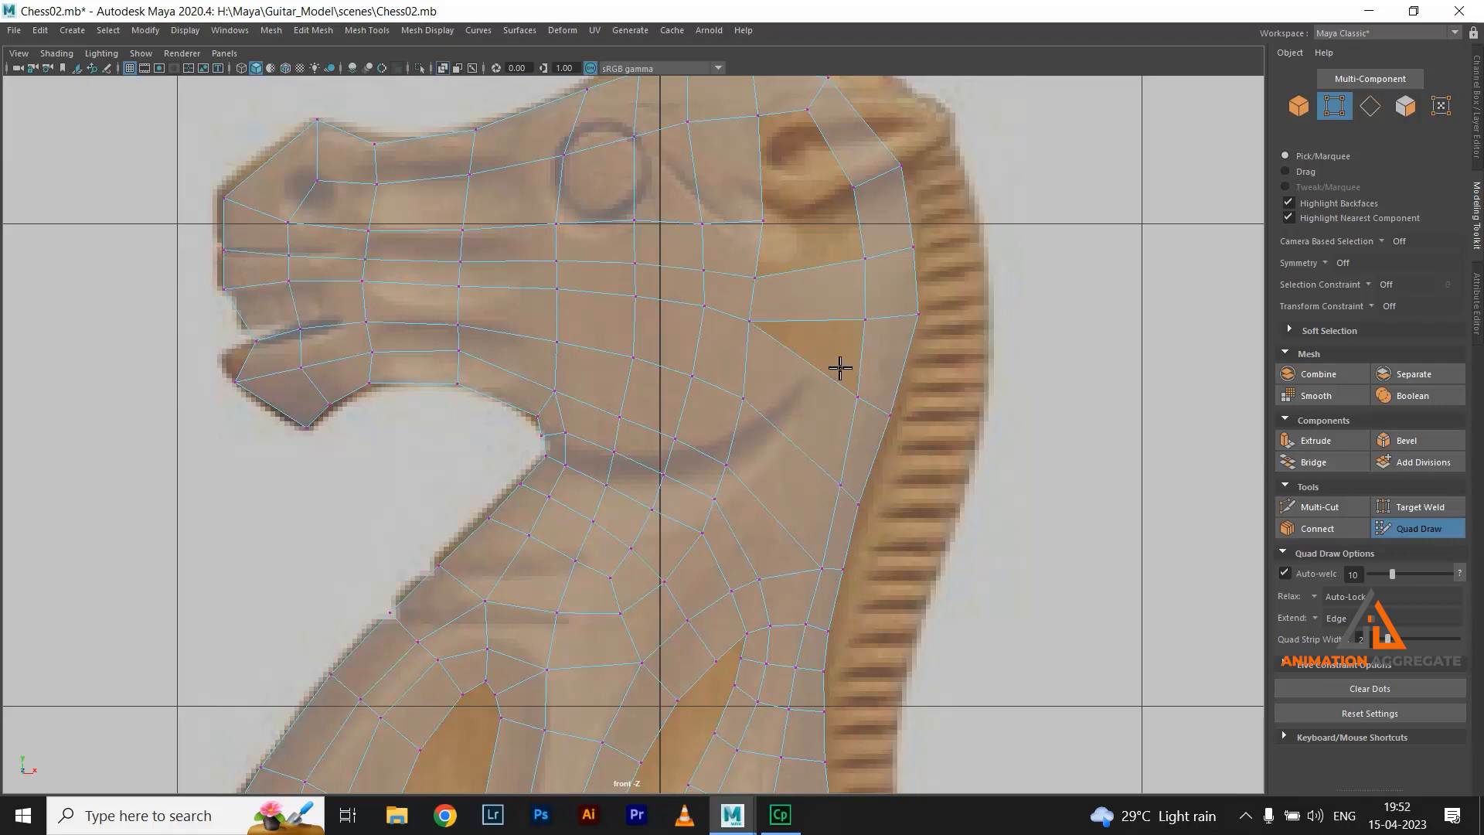
pyautogui.hotkey('ctrl', 'z')
pyautogui.keyDown('shift'); pyautogui.click(811, 341); pyautogui.keyUp('shift')
pyautogui.moveTo(920, 318); pyautogui.dragTo(920, 335)
pyautogui.moveTo(865, 258); pyautogui.dragTo(867, 243)
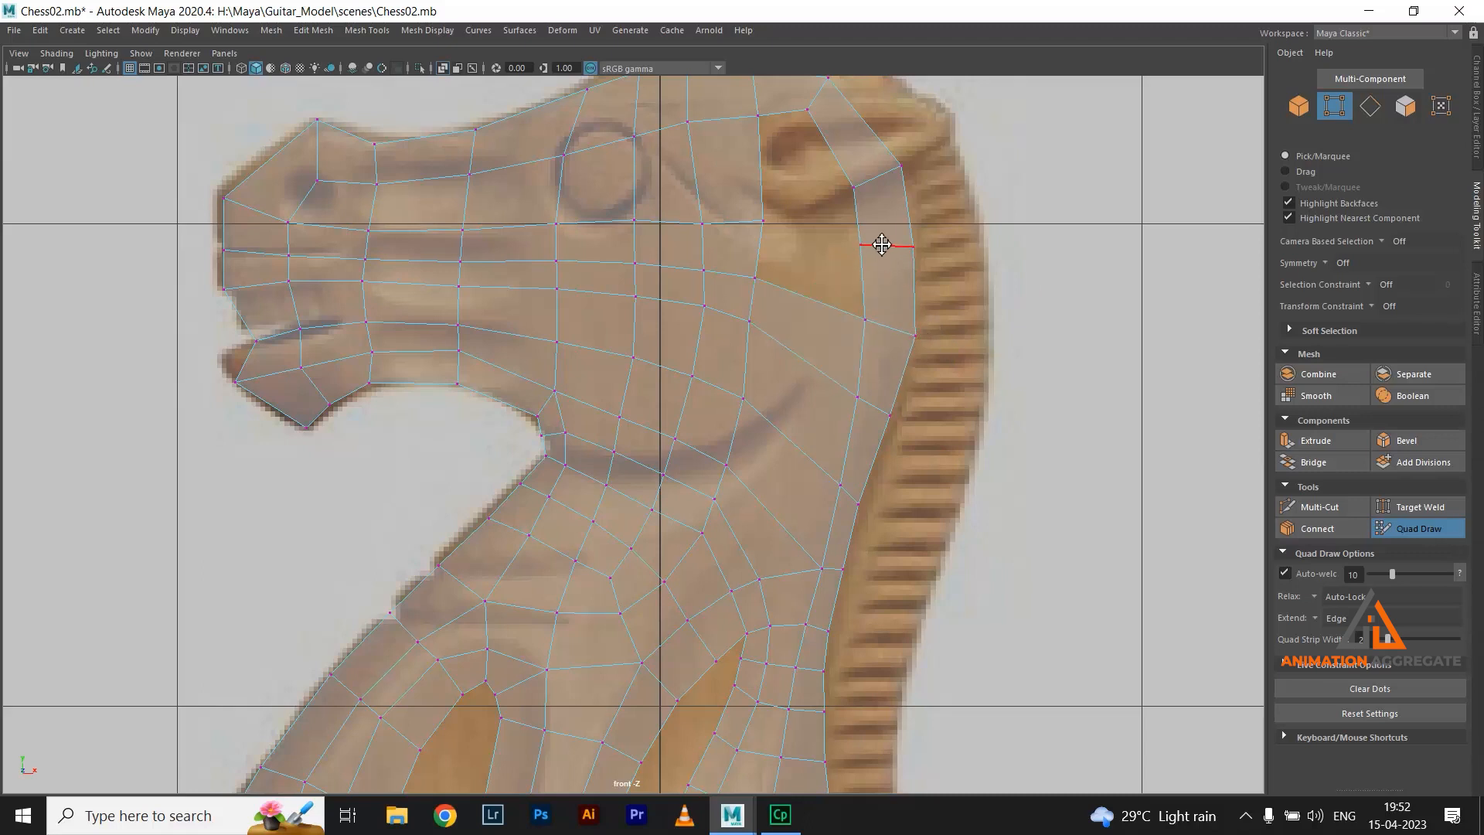
pyautogui.keyDown('shift'); pyautogui.click(812, 270); pyautogui.keyUp('shift')
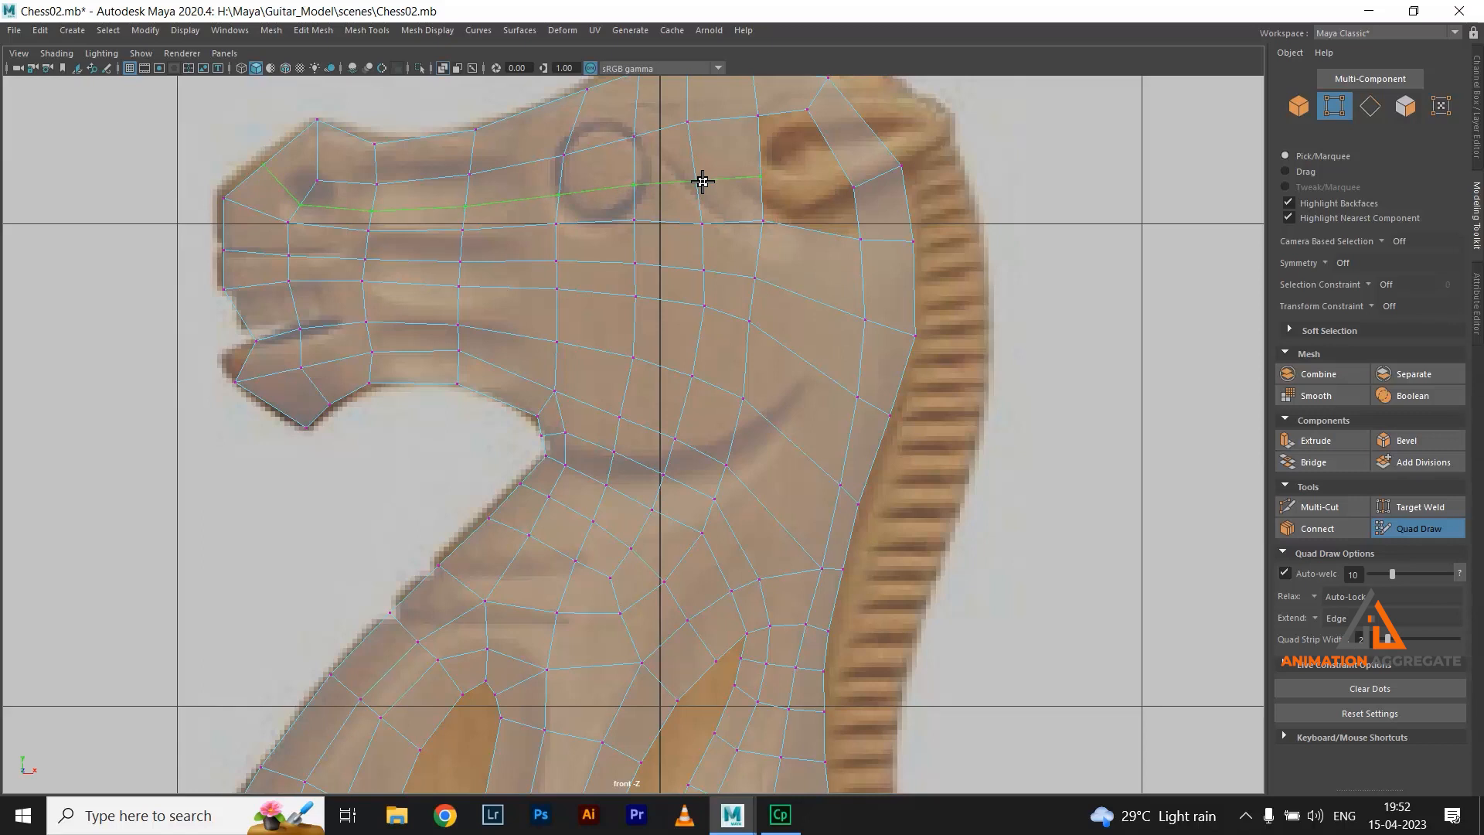
pyautogui.keyDown('ctrl'); pyautogui.click(702, 182); pyautogui.keyUp('ctrl')
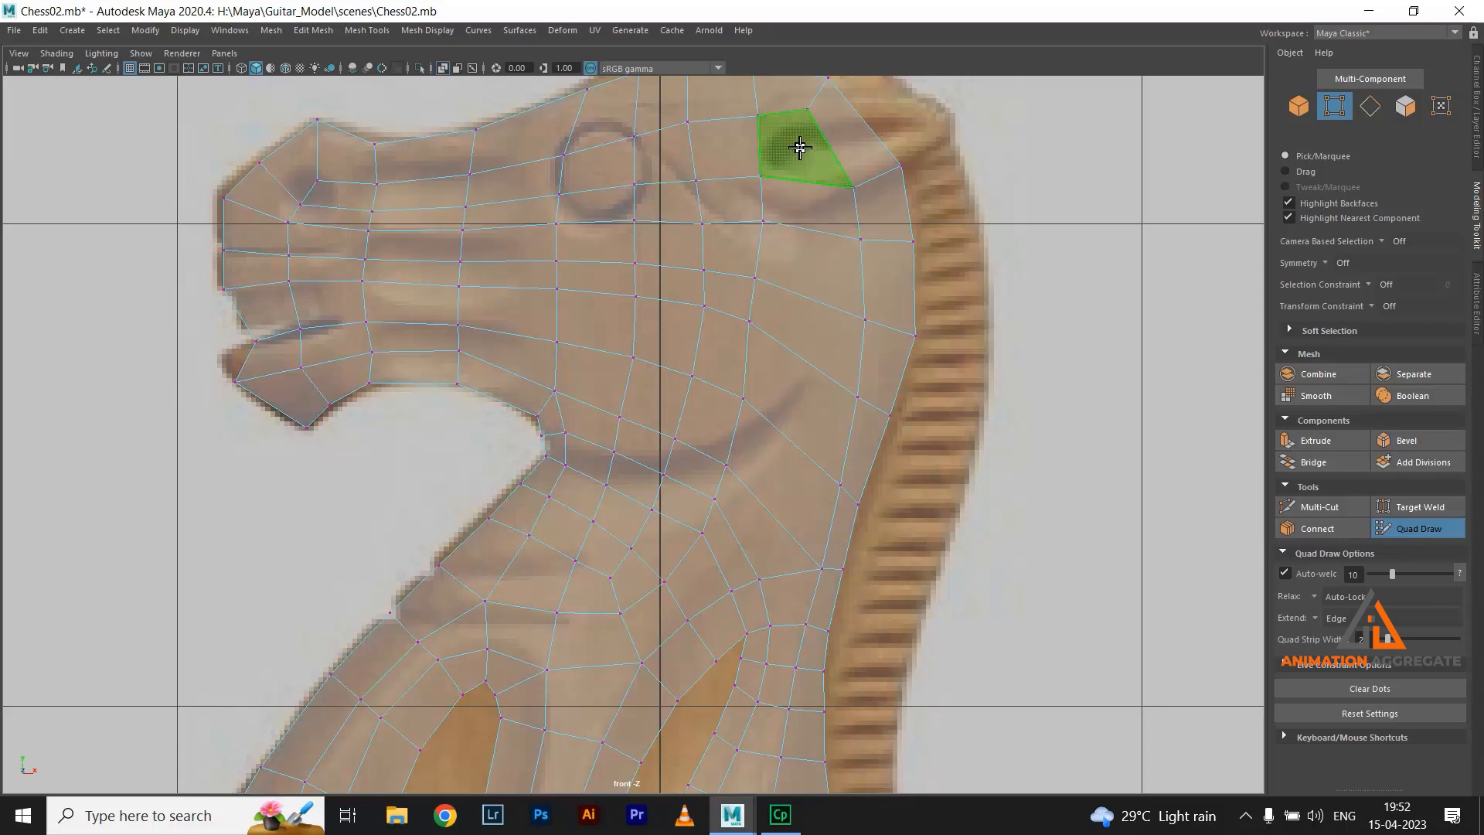
# Fill the rear body groove with quads and relax the vertices around it
pyautogui.keyDown('alt'); pyautogui.moveTo(971, 361); pyautogui.dragTo(851, 603, button='right'); pyautogui.keyUp('alt')
pyautogui.keyDown('alt'); pyautogui.moveTo(777, 617); pyautogui.dragTo(818, 382, button='middle'); pyautogui.keyUp('alt')
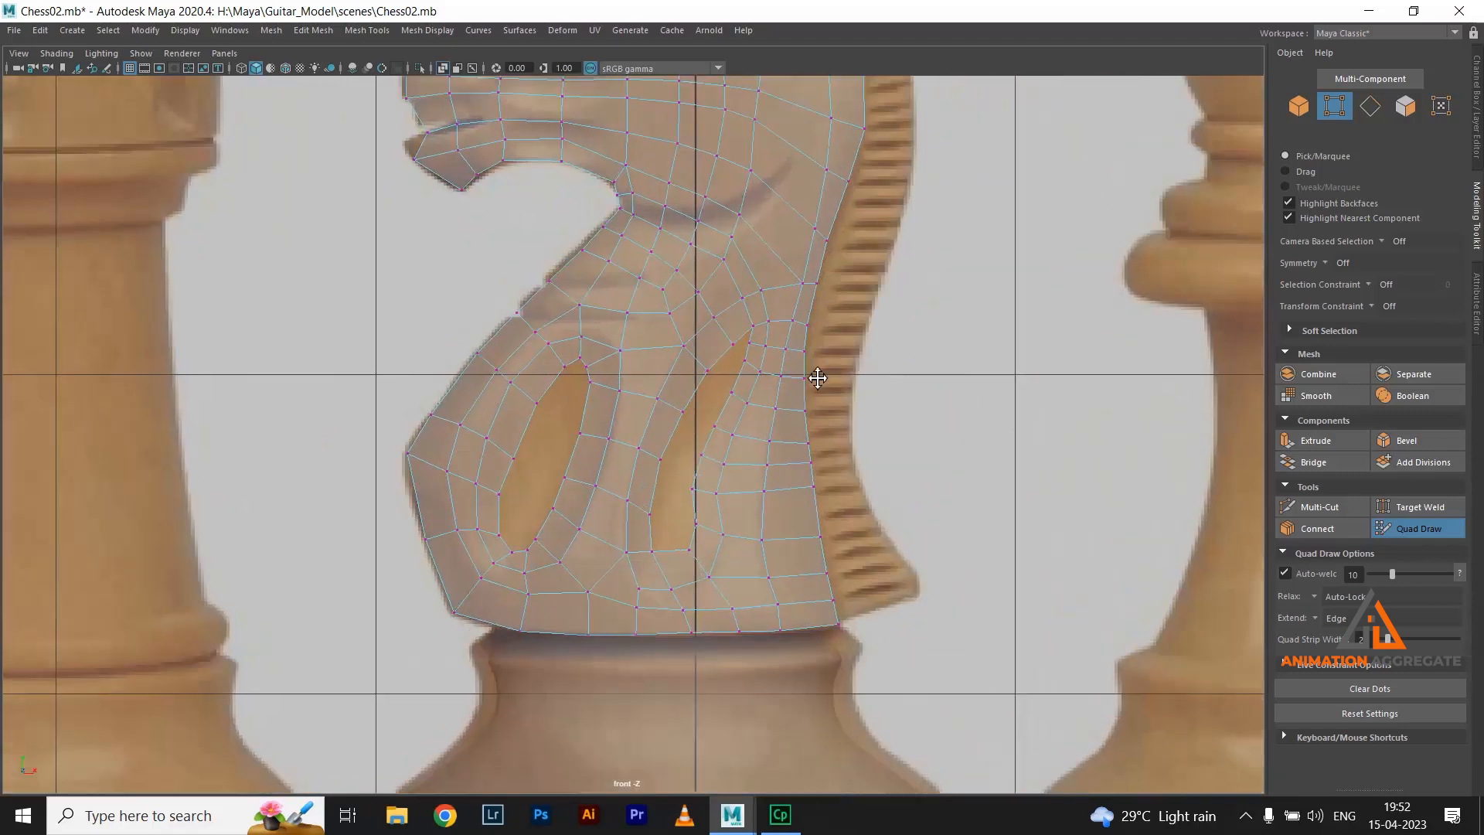
pyautogui.keyDown('alt'); pyautogui.moveTo(818, 381); pyautogui.dragTo(915, 375, button='right'); pyautogui.keyUp('alt')
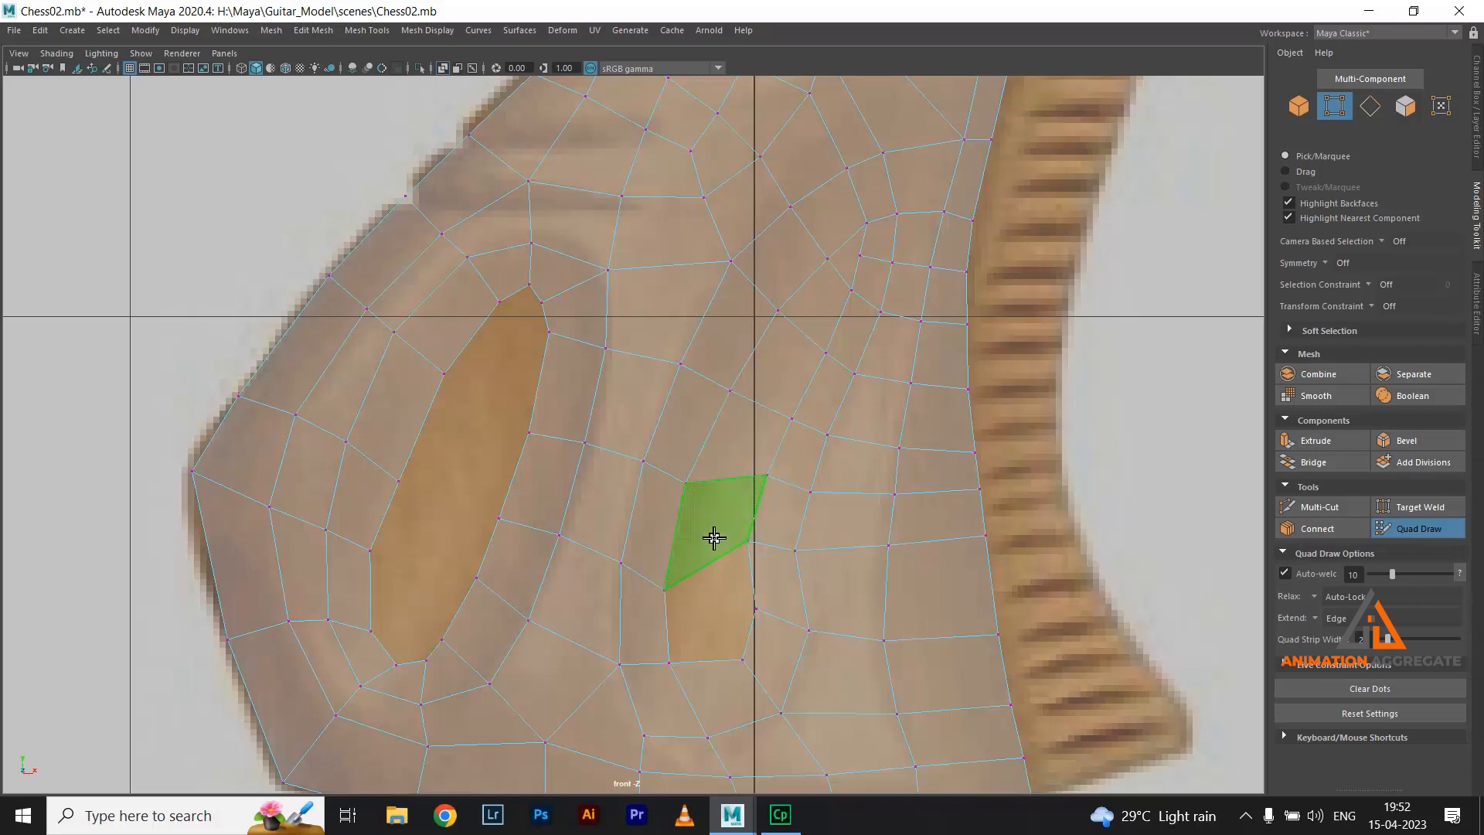
pyautogui.keyDown('shift'); pyautogui.click(714, 539); pyautogui.keyUp('shift')
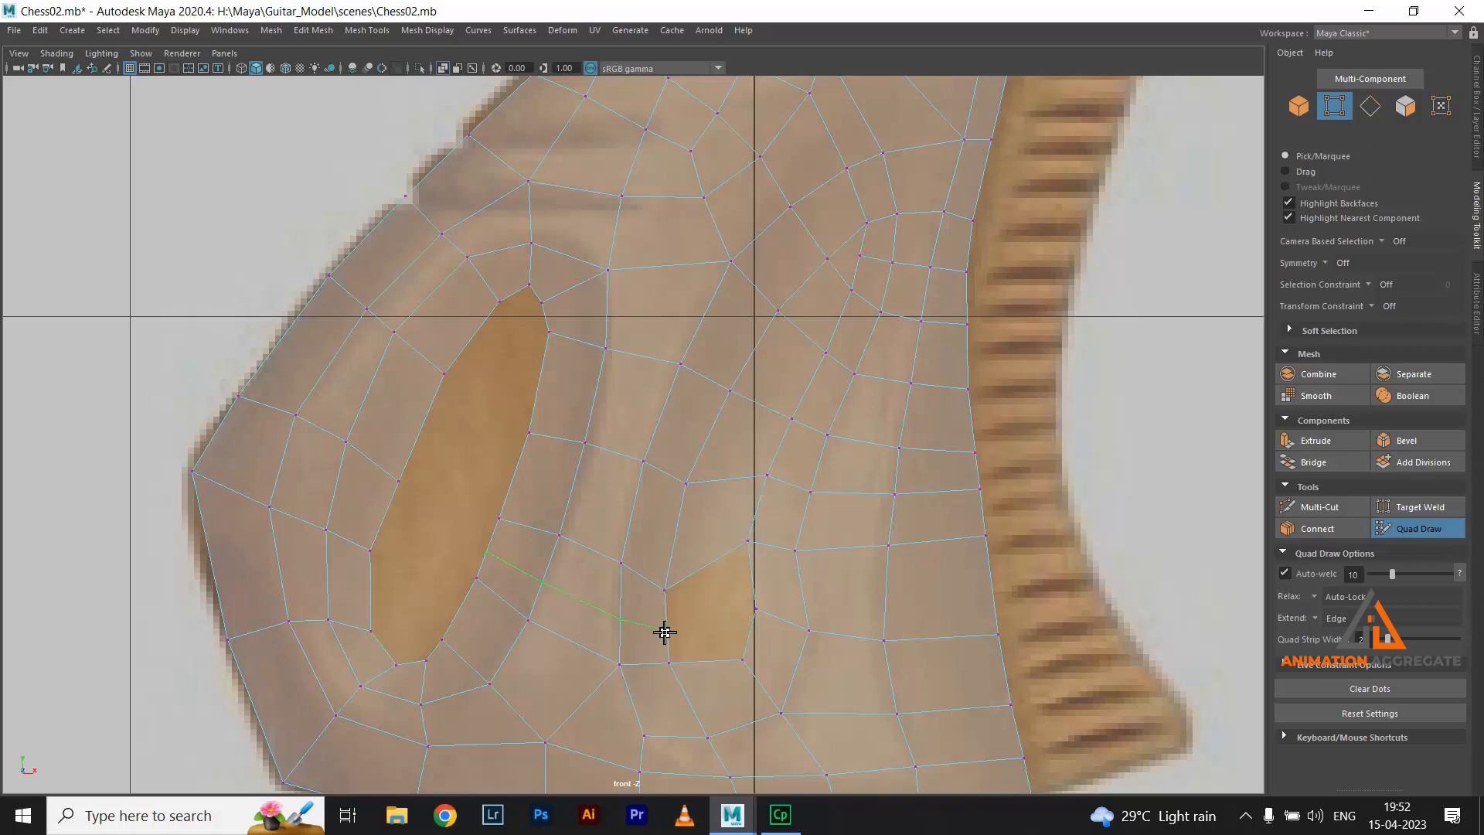
pyautogui.keyDown('shift'); pyautogui.click(719, 589); pyautogui.keyUp('shift')
pyautogui.keyDown('shift'); pyautogui.click(716, 641); pyautogui.keyUp('shift')
pyautogui.moveTo(680, 669)
pyautogui.keyDown('shift'); pyautogui.mouseDown()
pyautogui.moveTo(722, 550)
pyautogui.moveTo(735, 675)
pyautogui.moveTo(670, 517)
pyautogui.moveTo(668, 569)
pyautogui.mouseUp(); pyautogui.keyUp('shift')
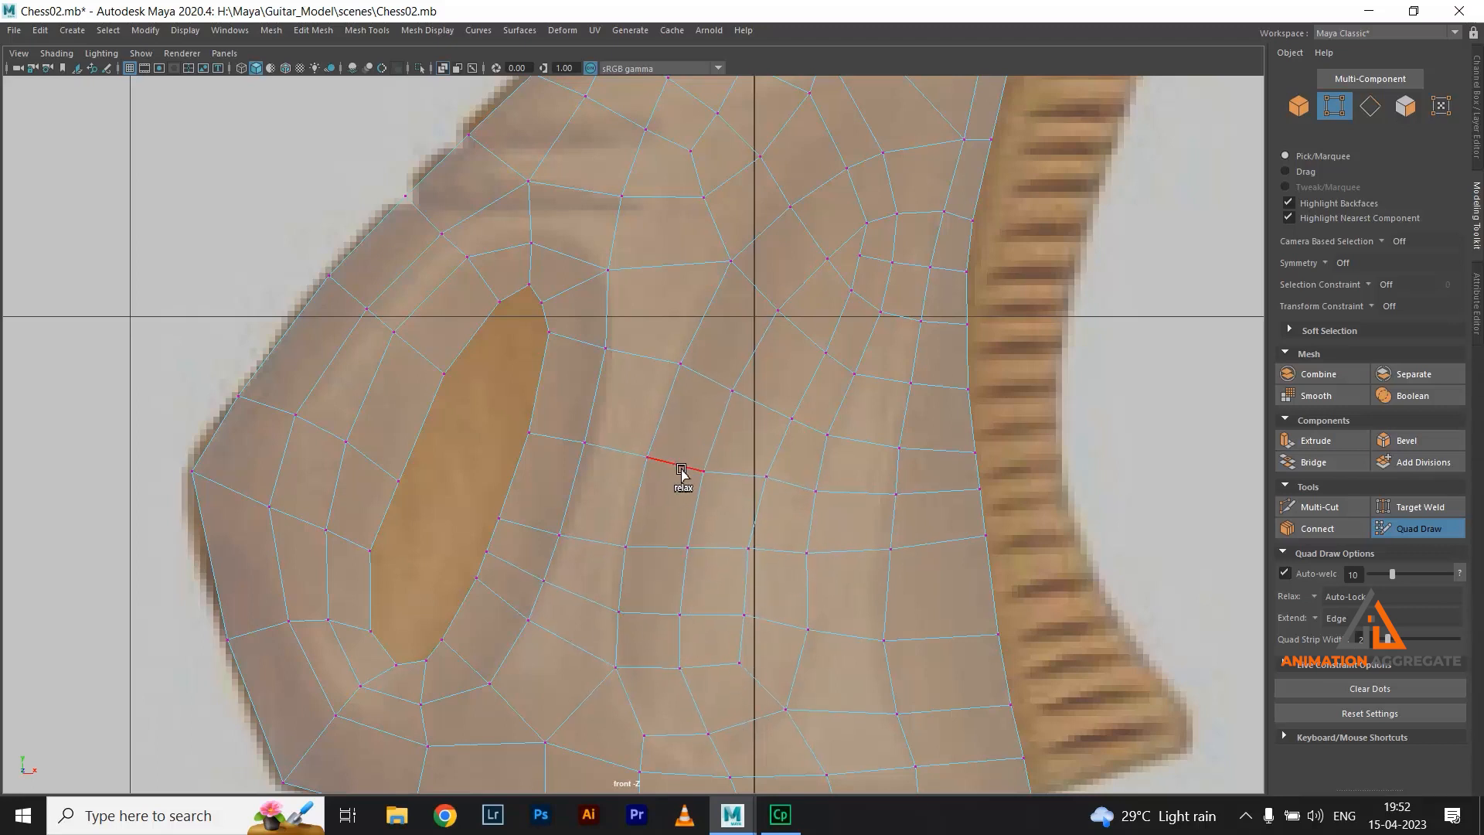
# Fill the upper part of the front body groove with three quads, working down from its tip
pyautogui.scroll(-10, 1067, 116)
pyautogui.scroll(10, 1005, 116)
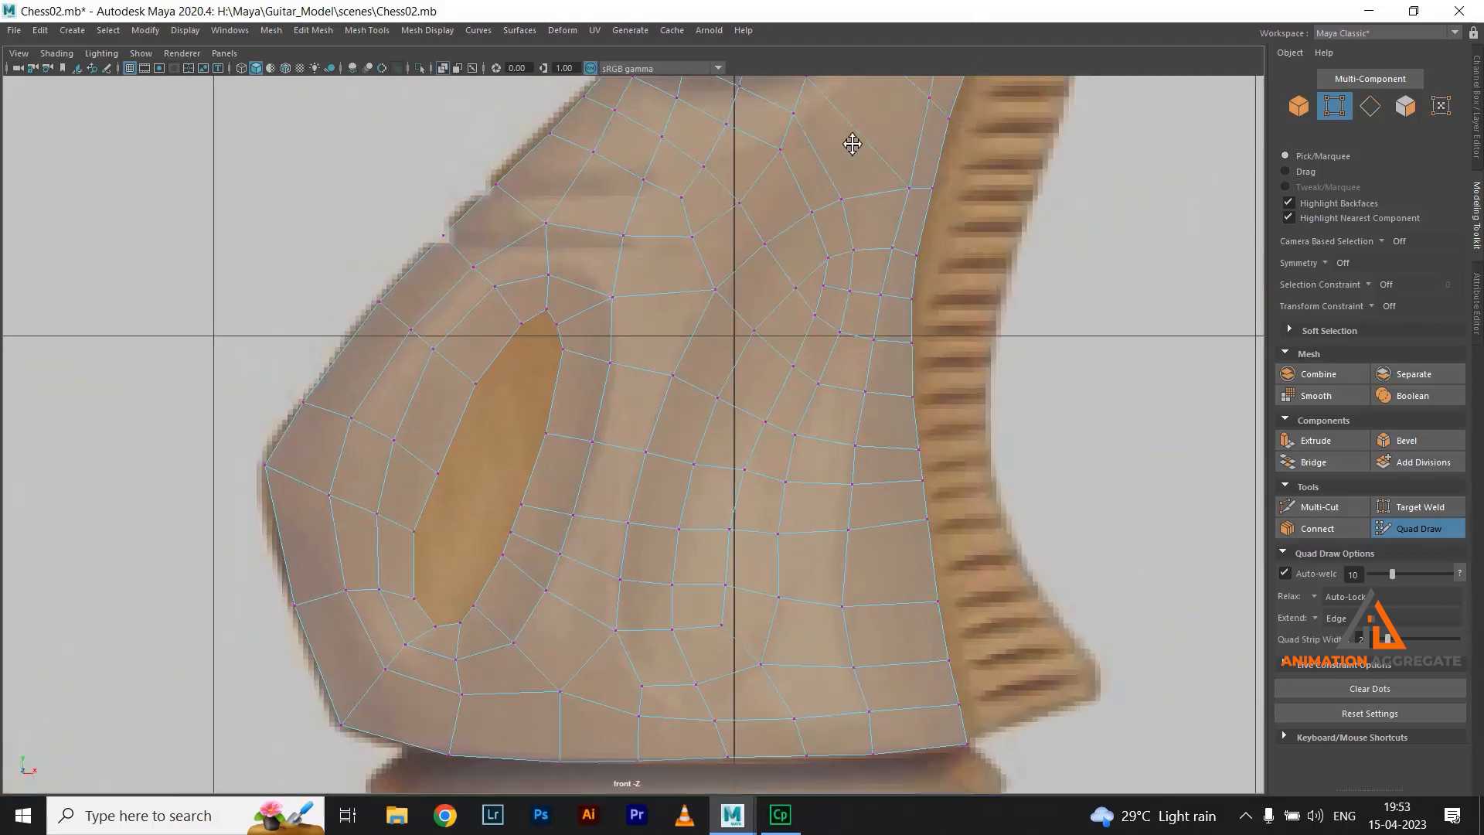
pyautogui.scroll(-8, 935, 239)
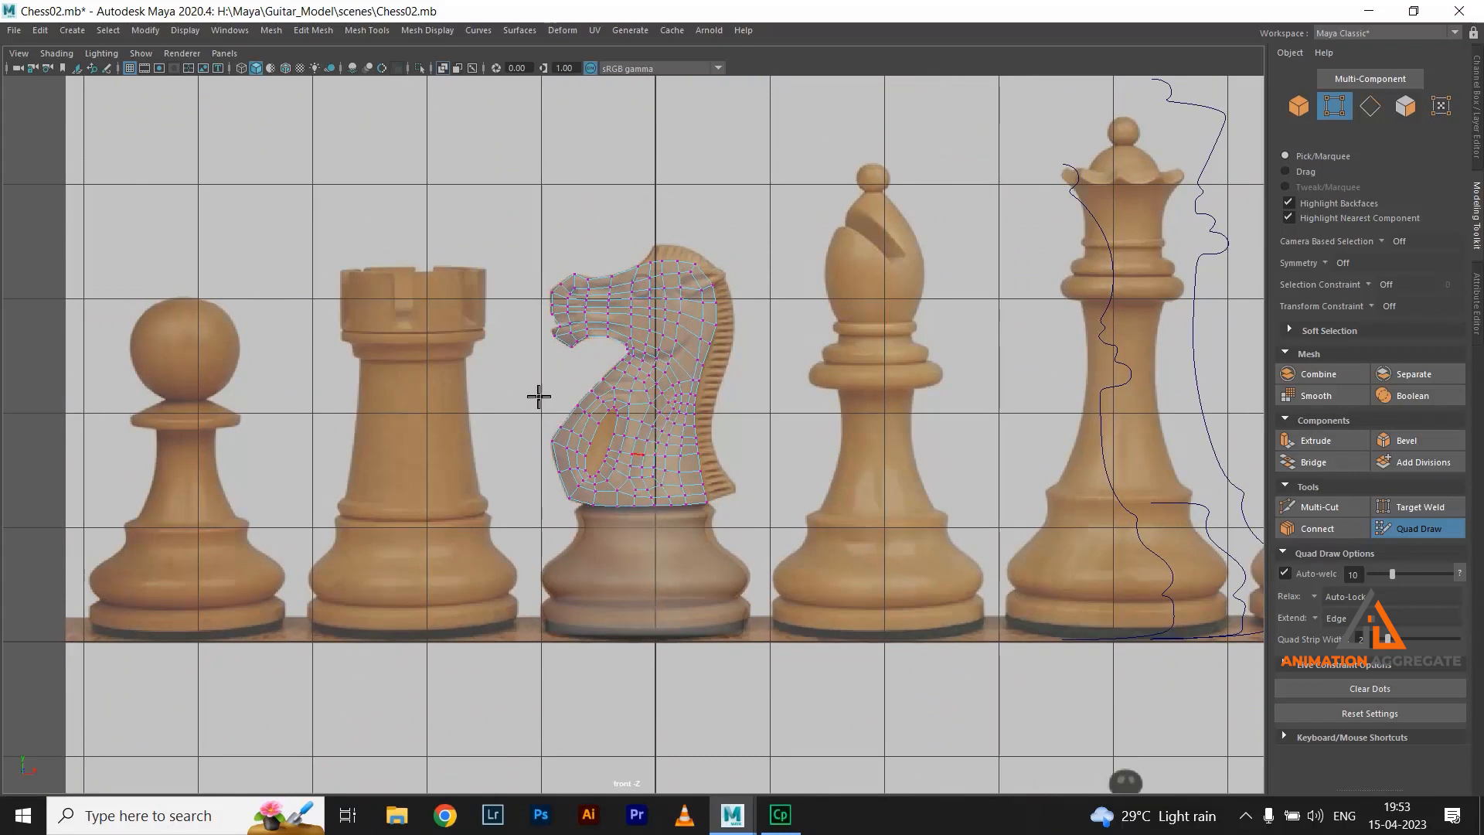
pyautogui.scroll(10, 868, 399)
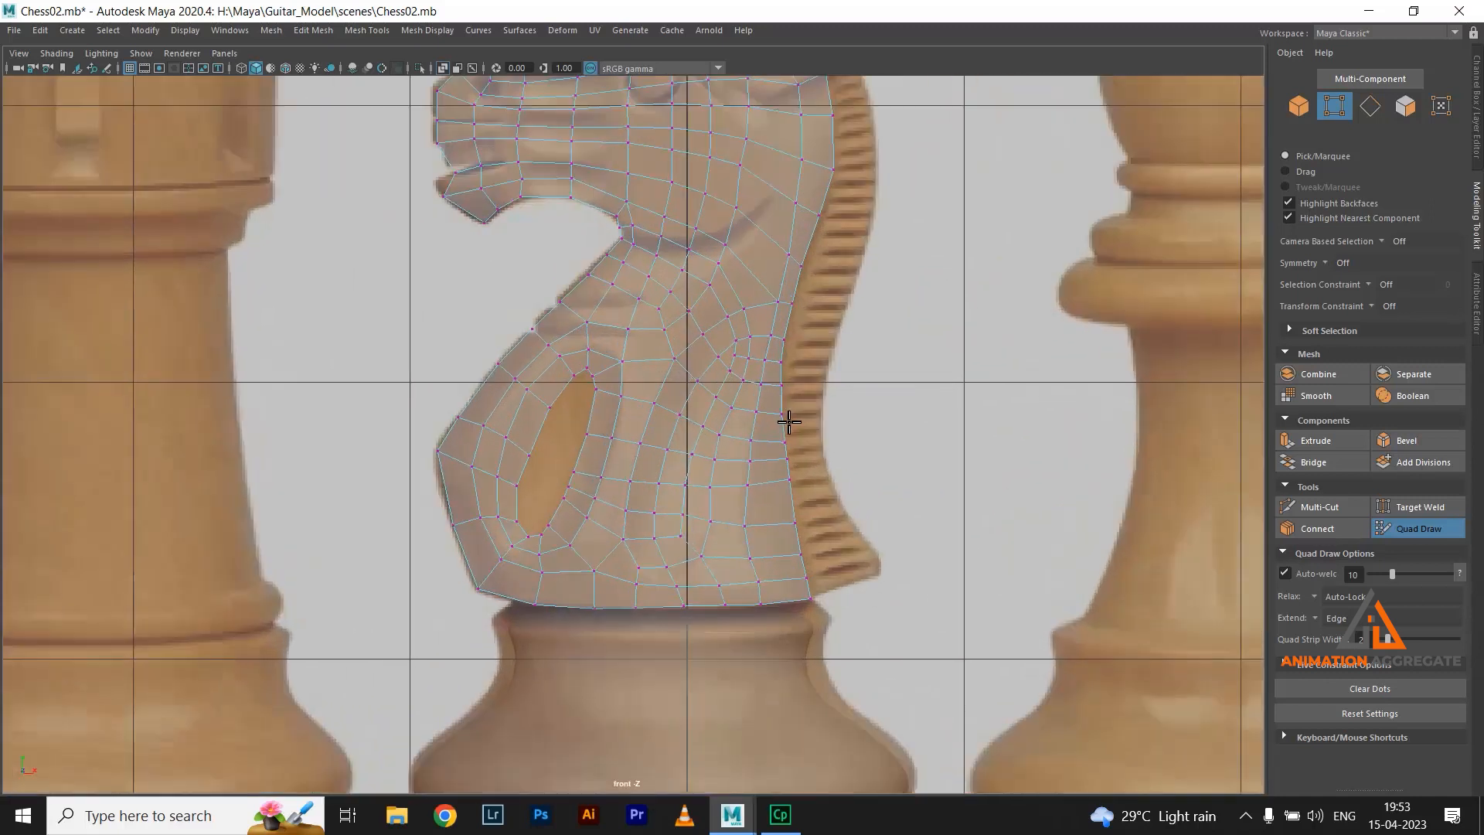
pyautogui.scroll(3, 748, 411)
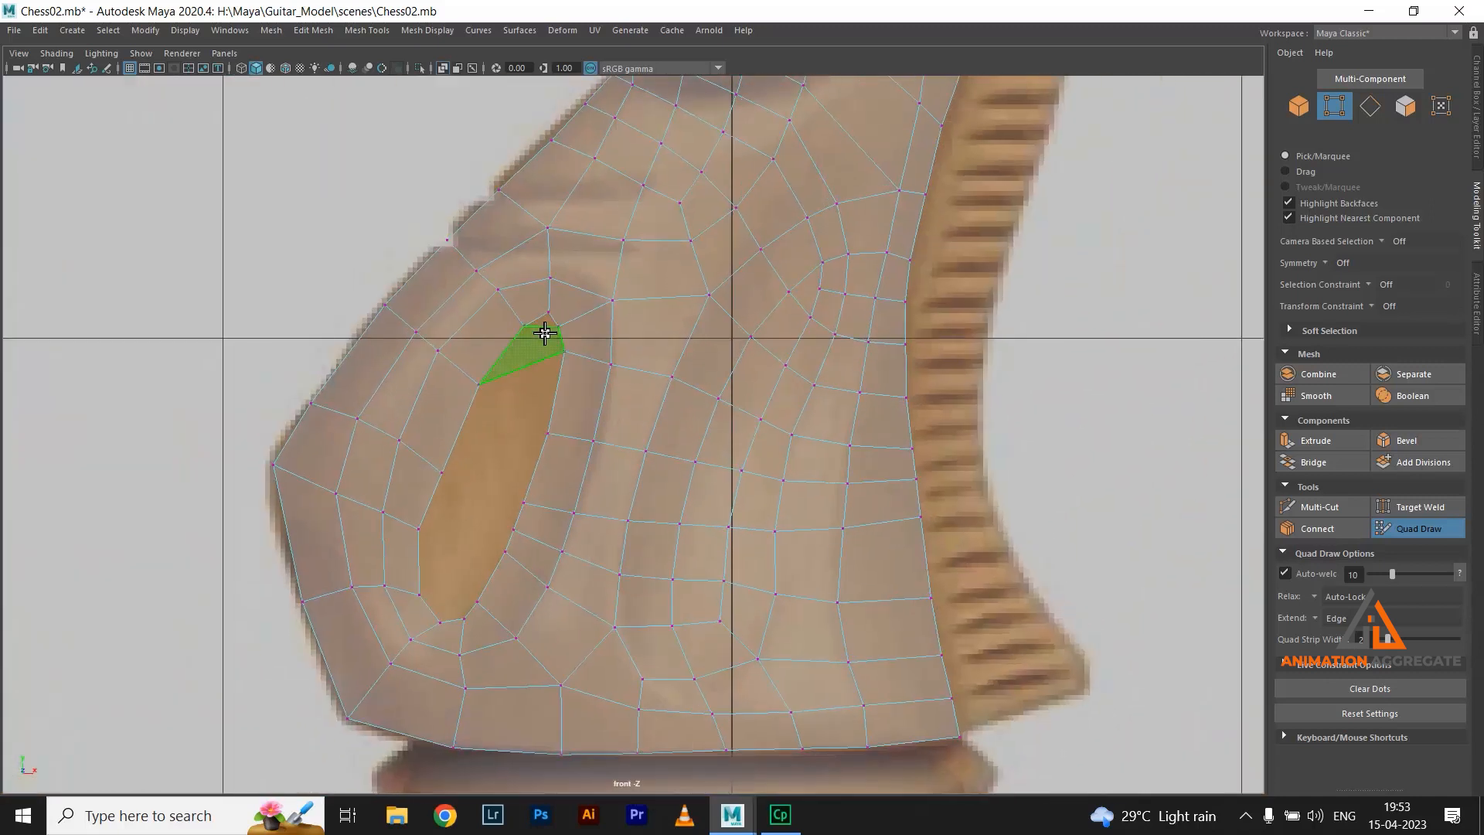
pyautogui.keyDown('shift'); pyautogui.click(544, 332); pyautogui.keyUp('shift')
pyautogui.keyDown('shift'); pyautogui.click(522, 392); pyautogui.keyUp('shift')
pyautogui.keyDown('shift'); pyautogui.click(503, 446); pyautogui.keyUp('shift')
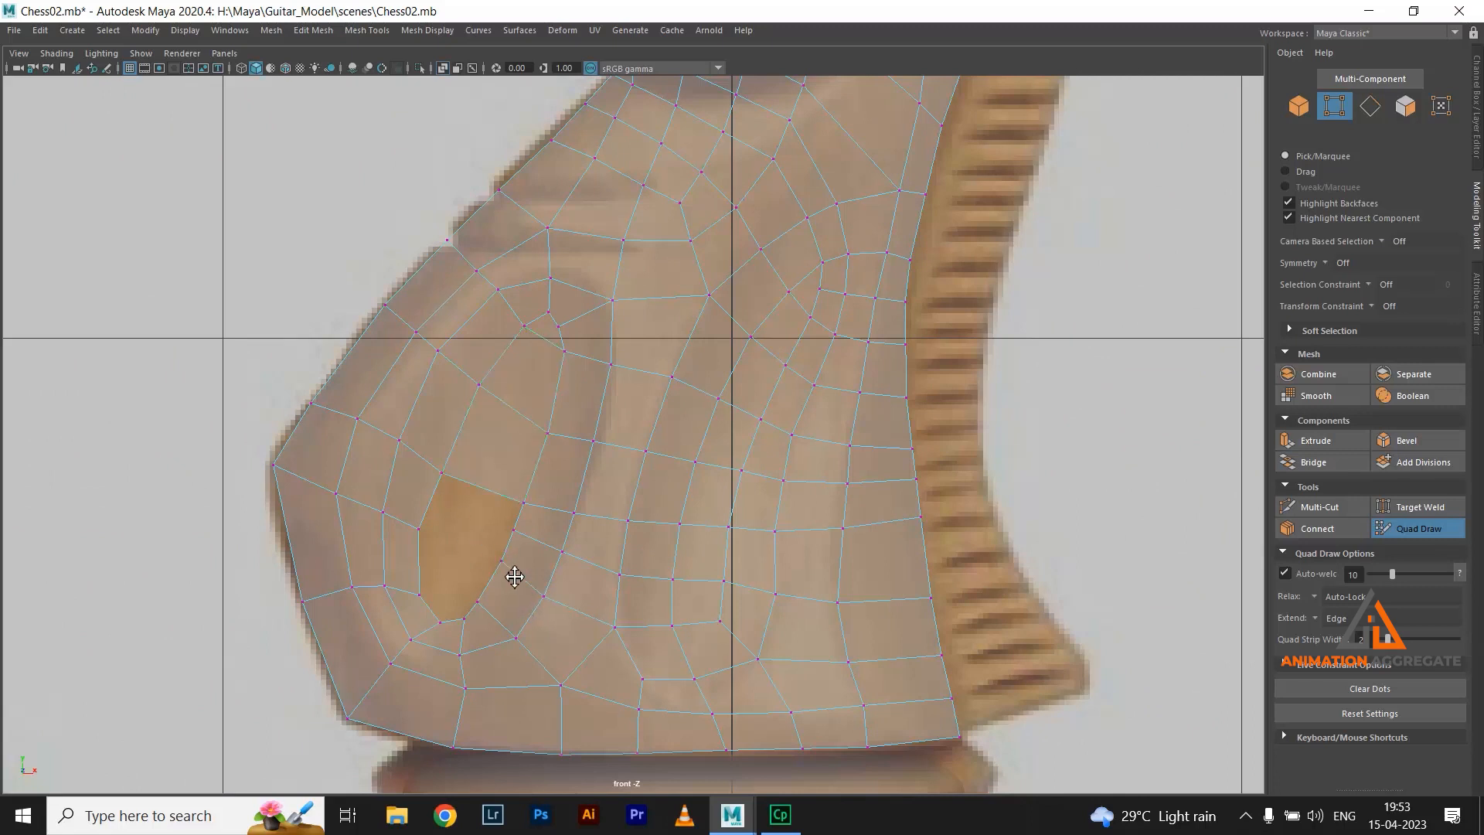
# Insert two edge loops from the chest outline to the front groove and fill the groove's remaining lower quads
pyautogui.keyDown('ctrl'); pyautogui.click(427, 501); pyautogui.keyUp('ctrl')
pyautogui.keyDown('shift'); pyautogui.click(479, 512); pyautogui.keyUp('shift')
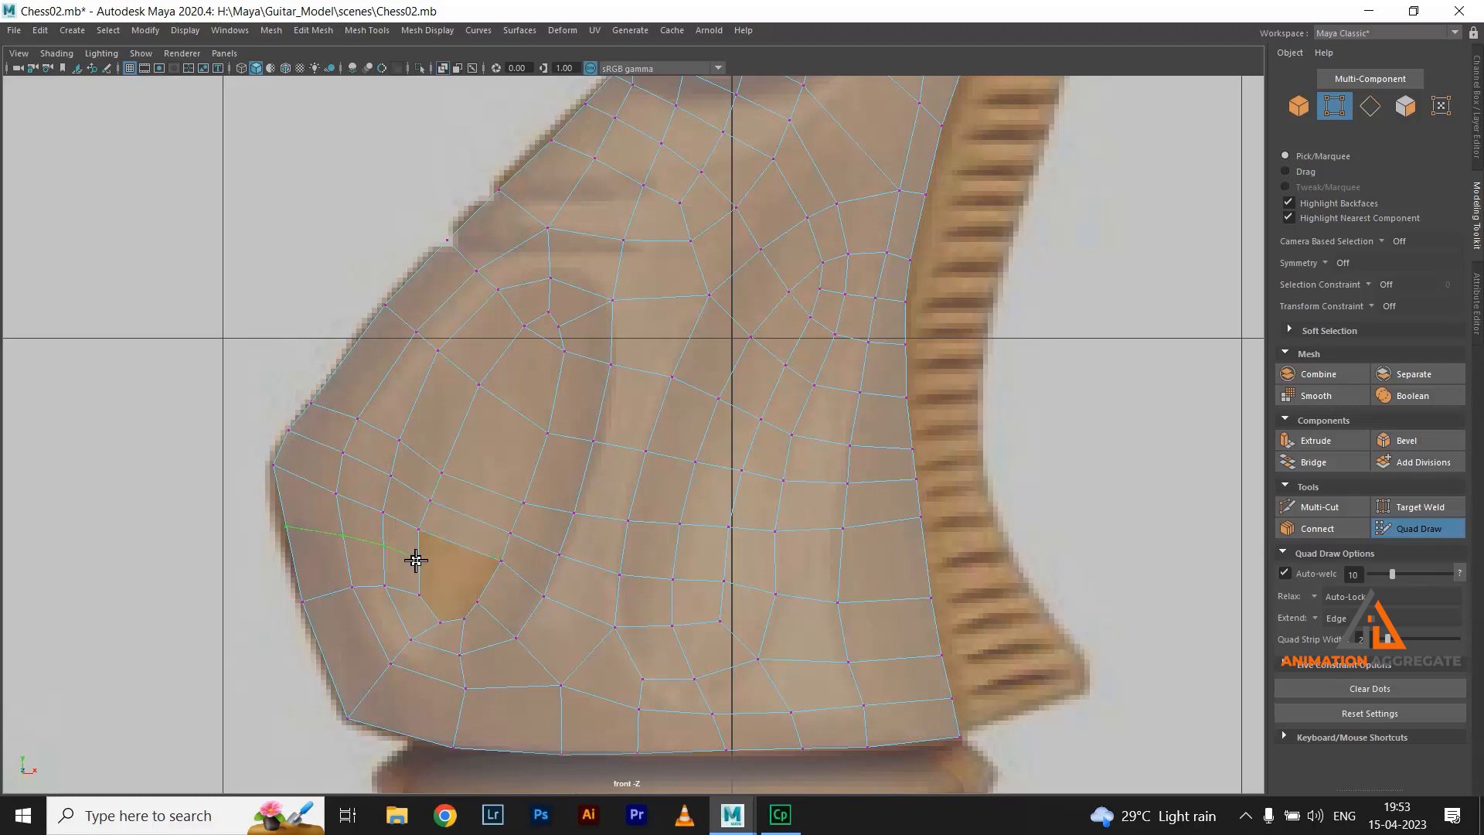
pyautogui.keyDown('ctrl'); pyautogui.click(322, 536); pyautogui.keyUp('ctrl')
pyautogui.keyDown('shift'); pyautogui.click(461, 556); pyautogui.keyUp('shift')
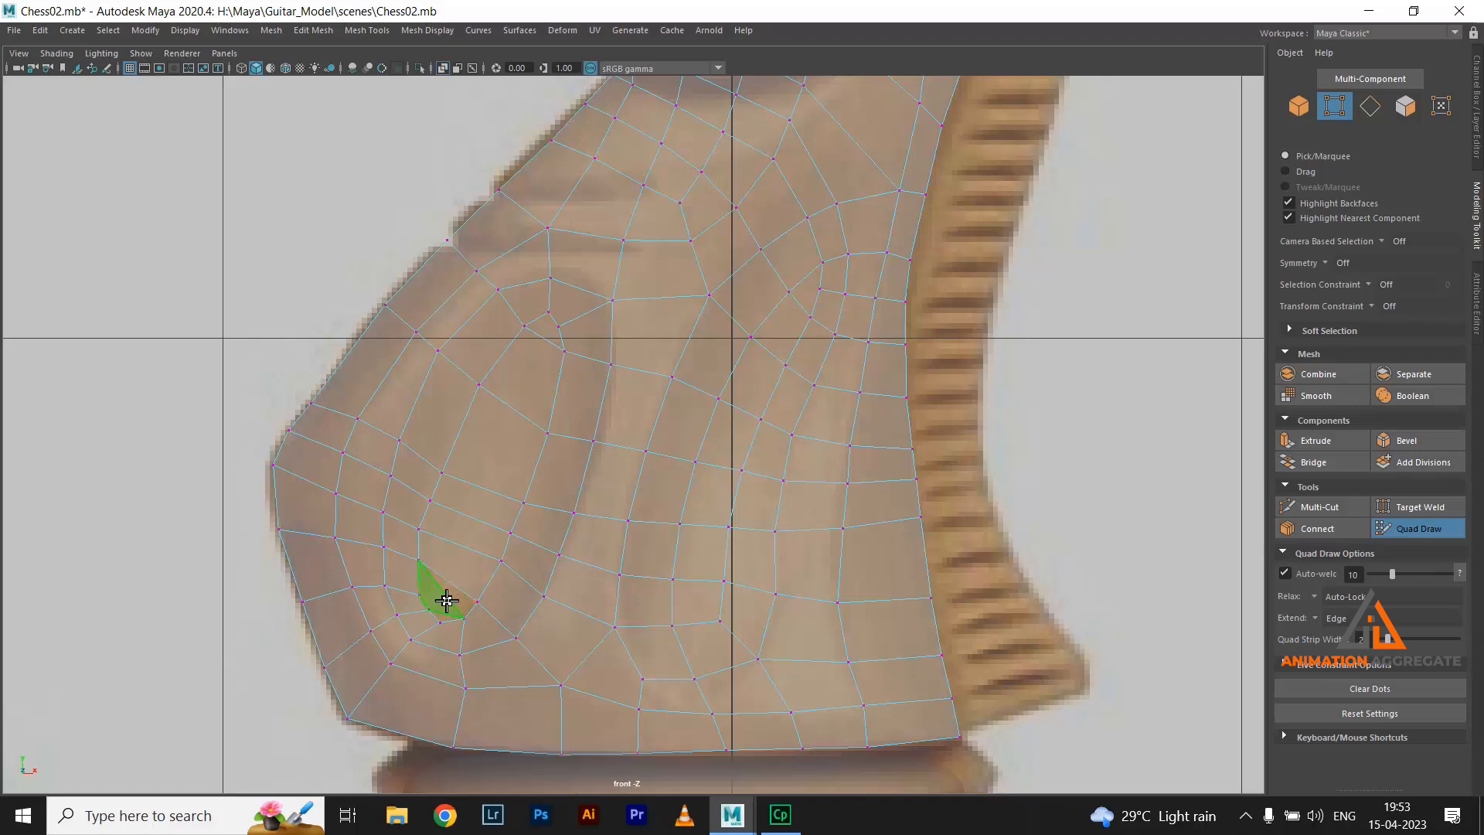
# Relax the quads across the chest, filled grooves and neck to even out their spacing
pyautogui.scroll(-4, 445, 595)
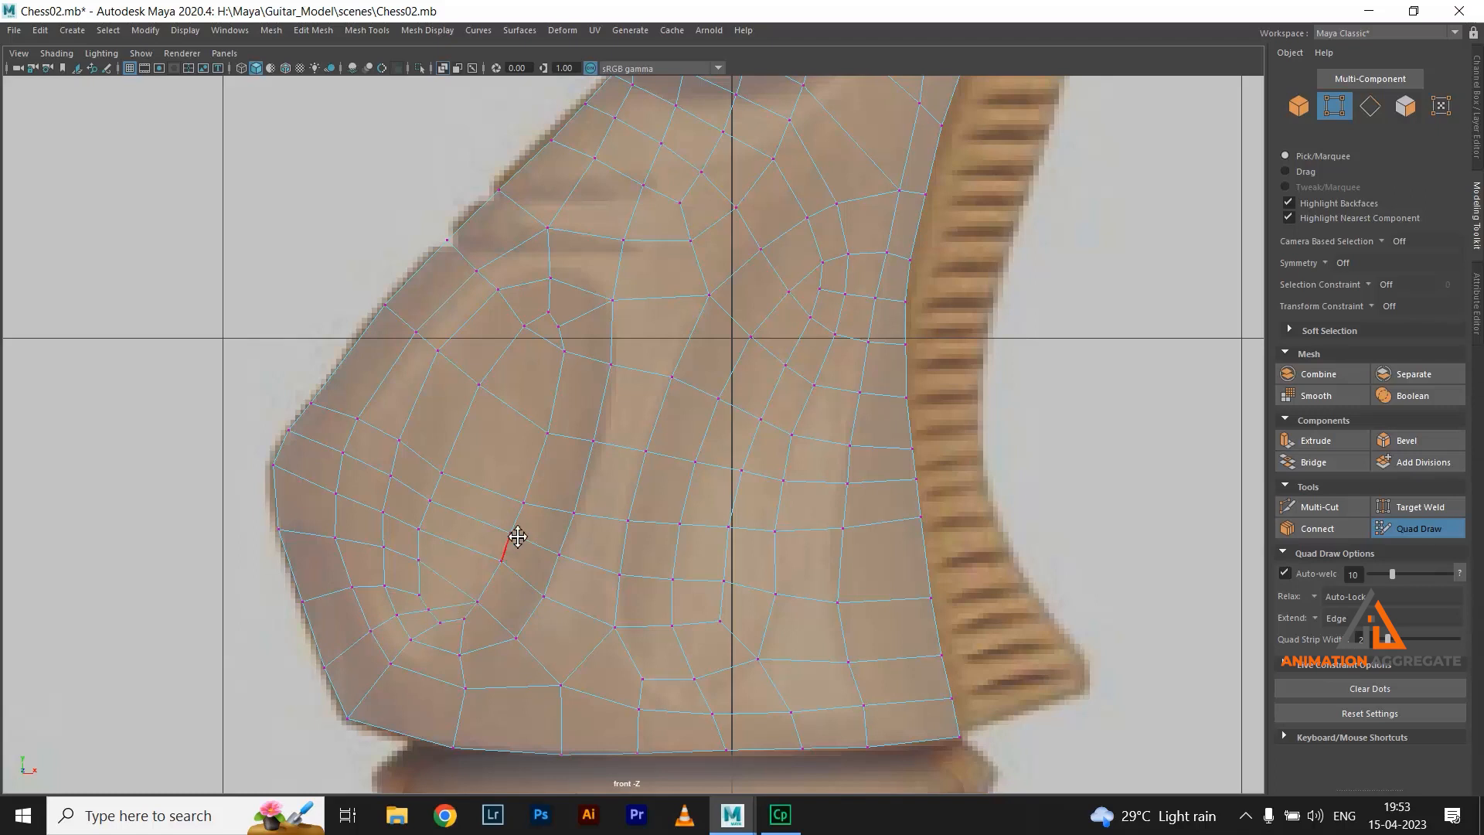
pyautogui.scroll(-4, 642, 517)
pyautogui.scroll(2, 638, 516)
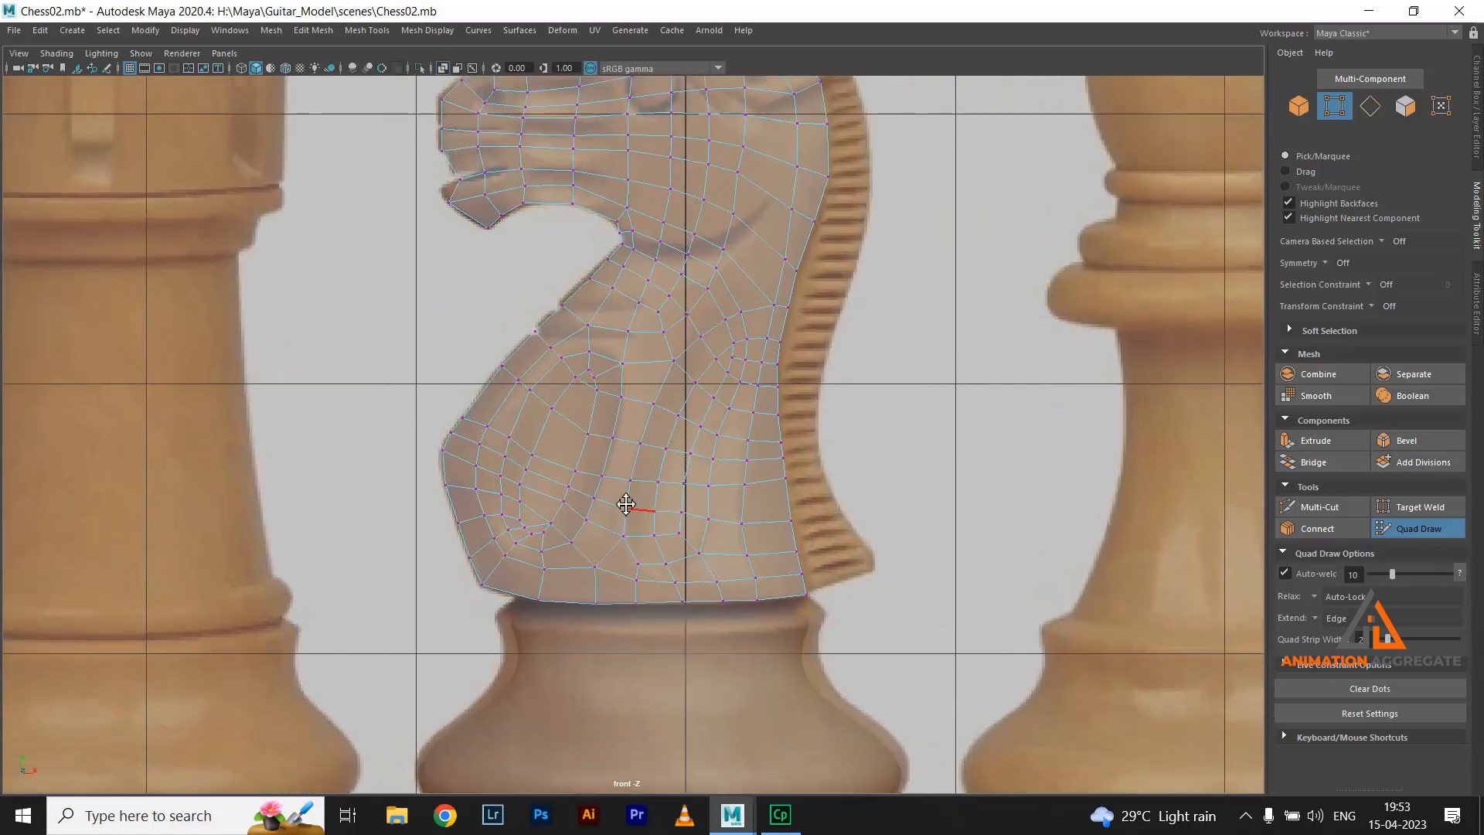
pyautogui.moveTo(595, 405)
pyautogui.keyDown('shift'); pyautogui.mouseDown()
pyautogui.moveTo(552, 407)
pyautogui.moveTo(528, 487)
pyautogui.moveTo(541, 530)
pyautogui.moveTo(527, 509)
pyautogui.moveTo(577, 341)
pyautogui.moveTo(677, 393)
pyautogui.mouseUp(); pyautogui.keyUp('shift')
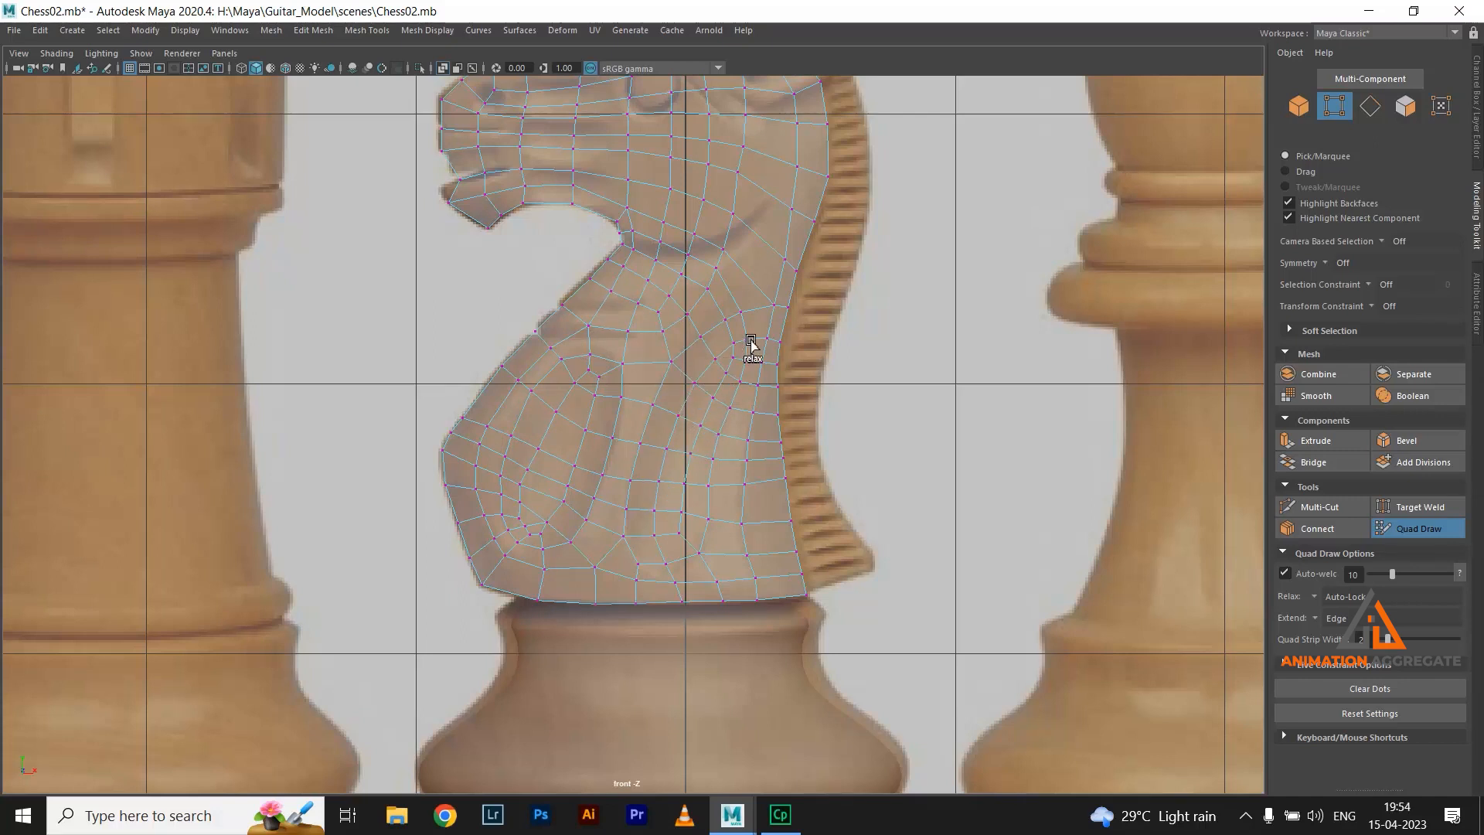
# Place dots along the outer edge of the mane's base and fill the lowest mane quads against the body's back edge
pyautogui.scroll(-6, 762, 356)
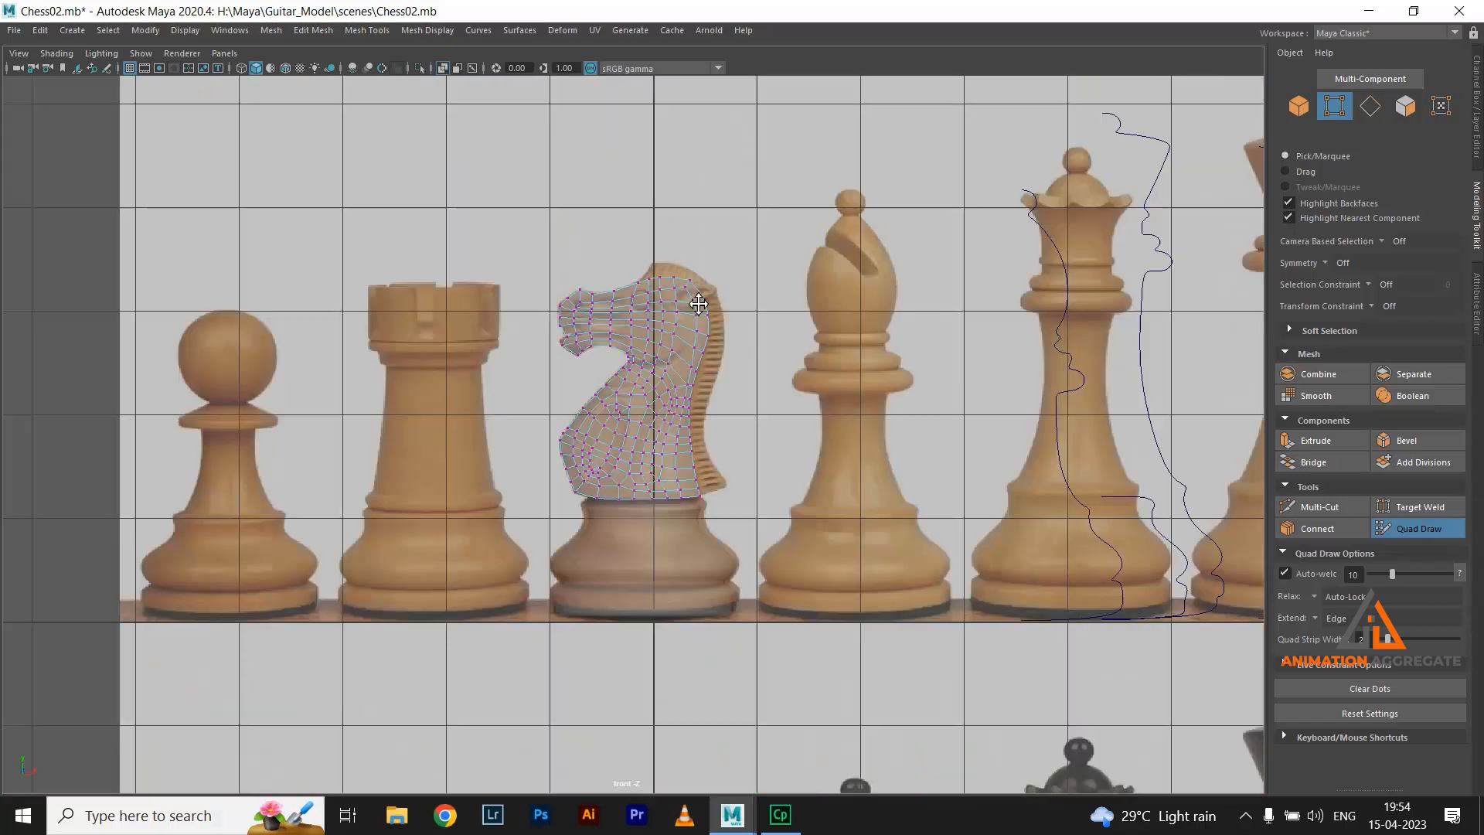
pyautogui.scroll(4, 706, 302)
pyautogui.scroll(5, 675, 279)
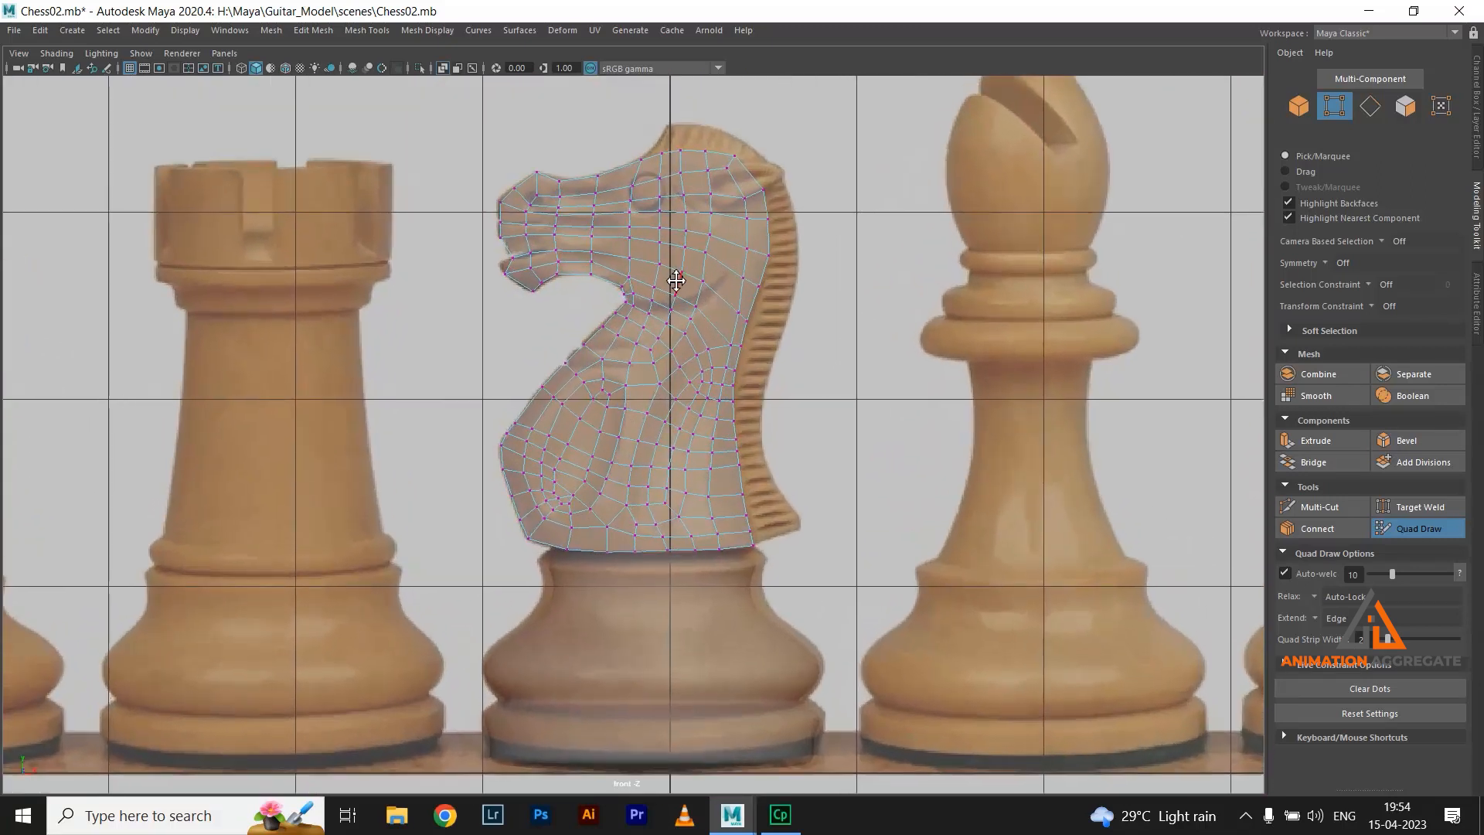
pyautogui.scroll(-6, 722, 472)
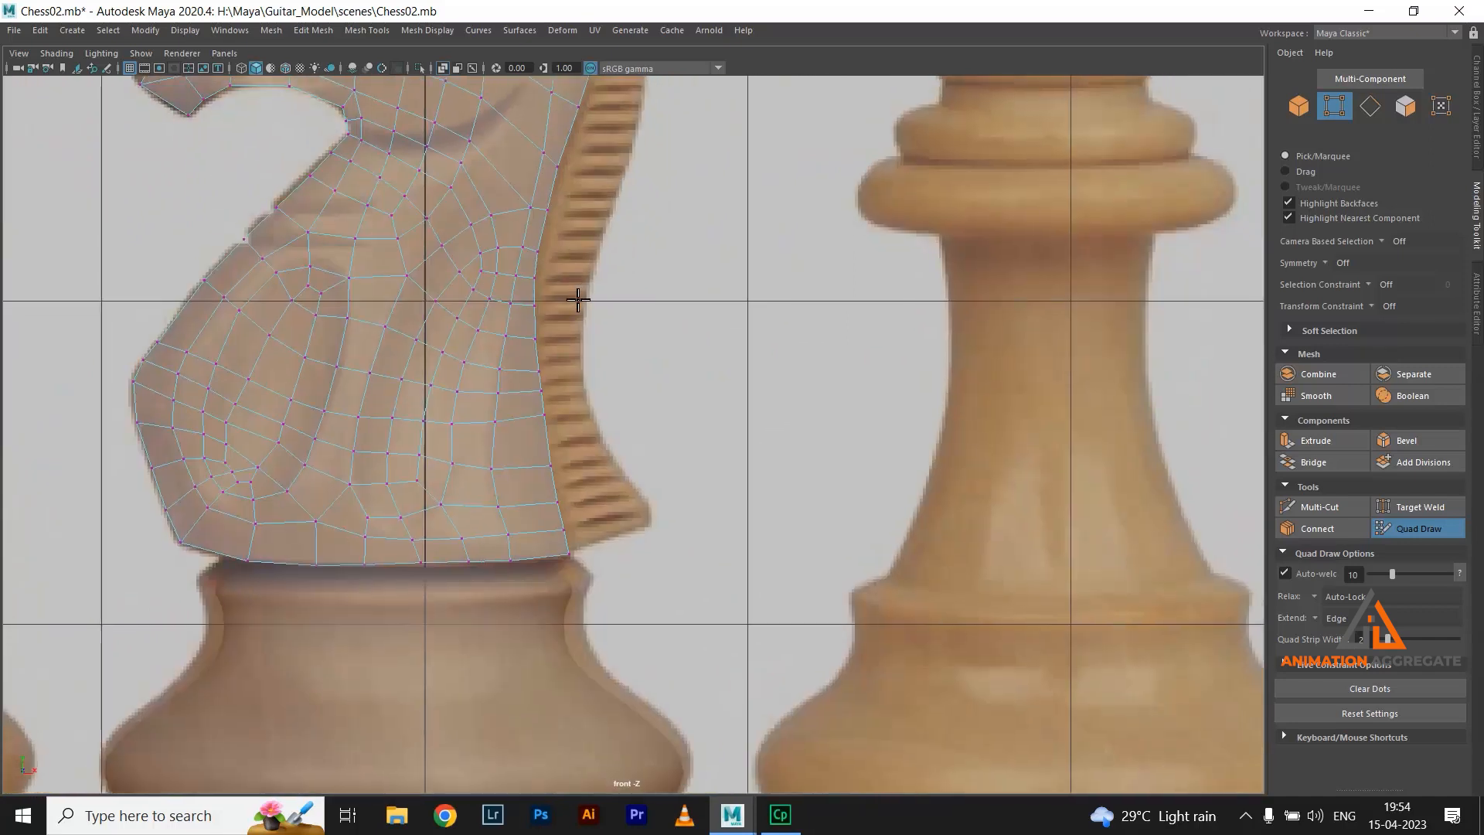
pyautogui.scroll(3, 491, 338)
pyautogui.scroll(6, 502, 363)
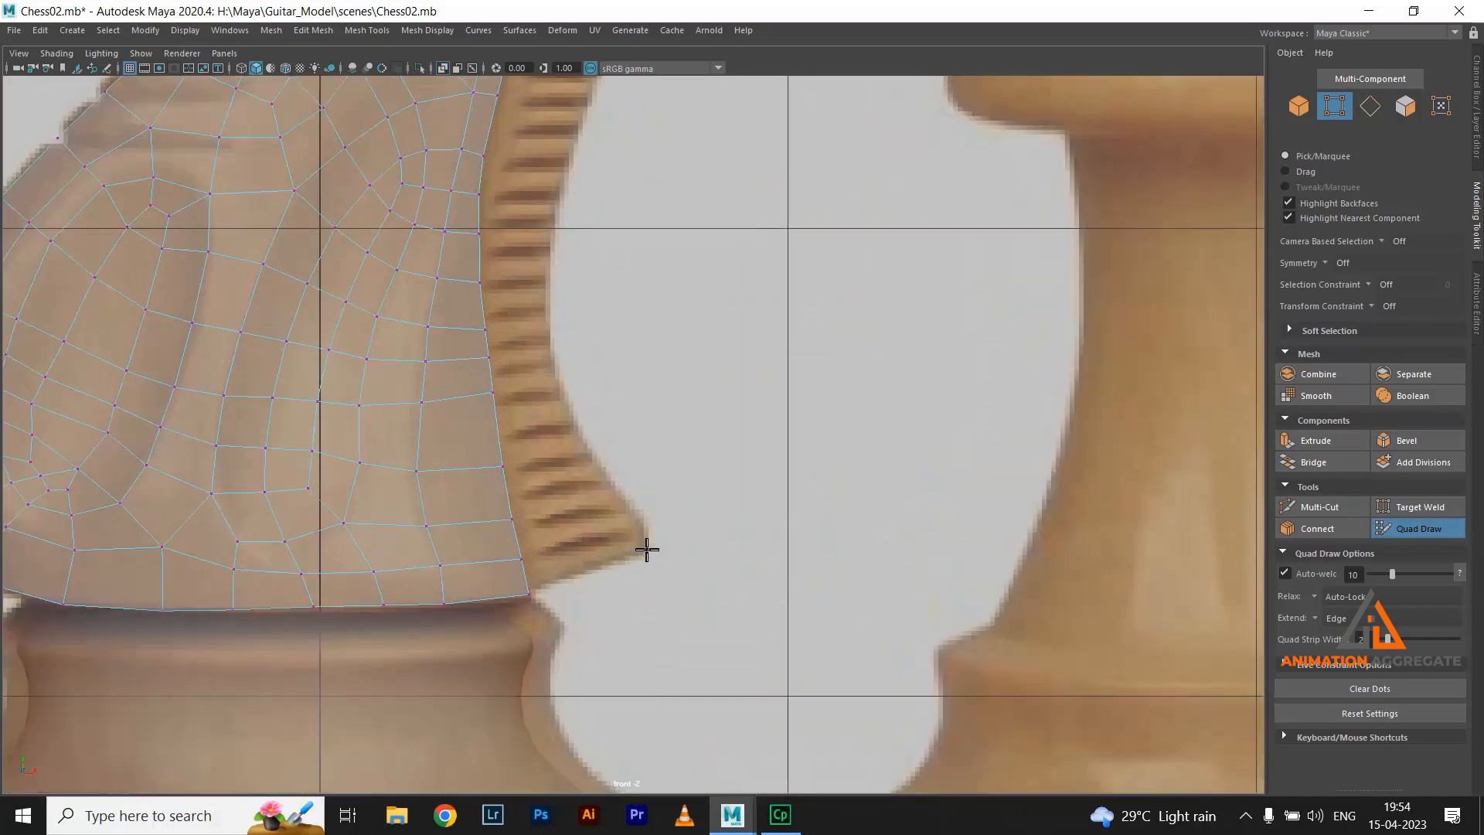
pyautogui.click(636, 518)
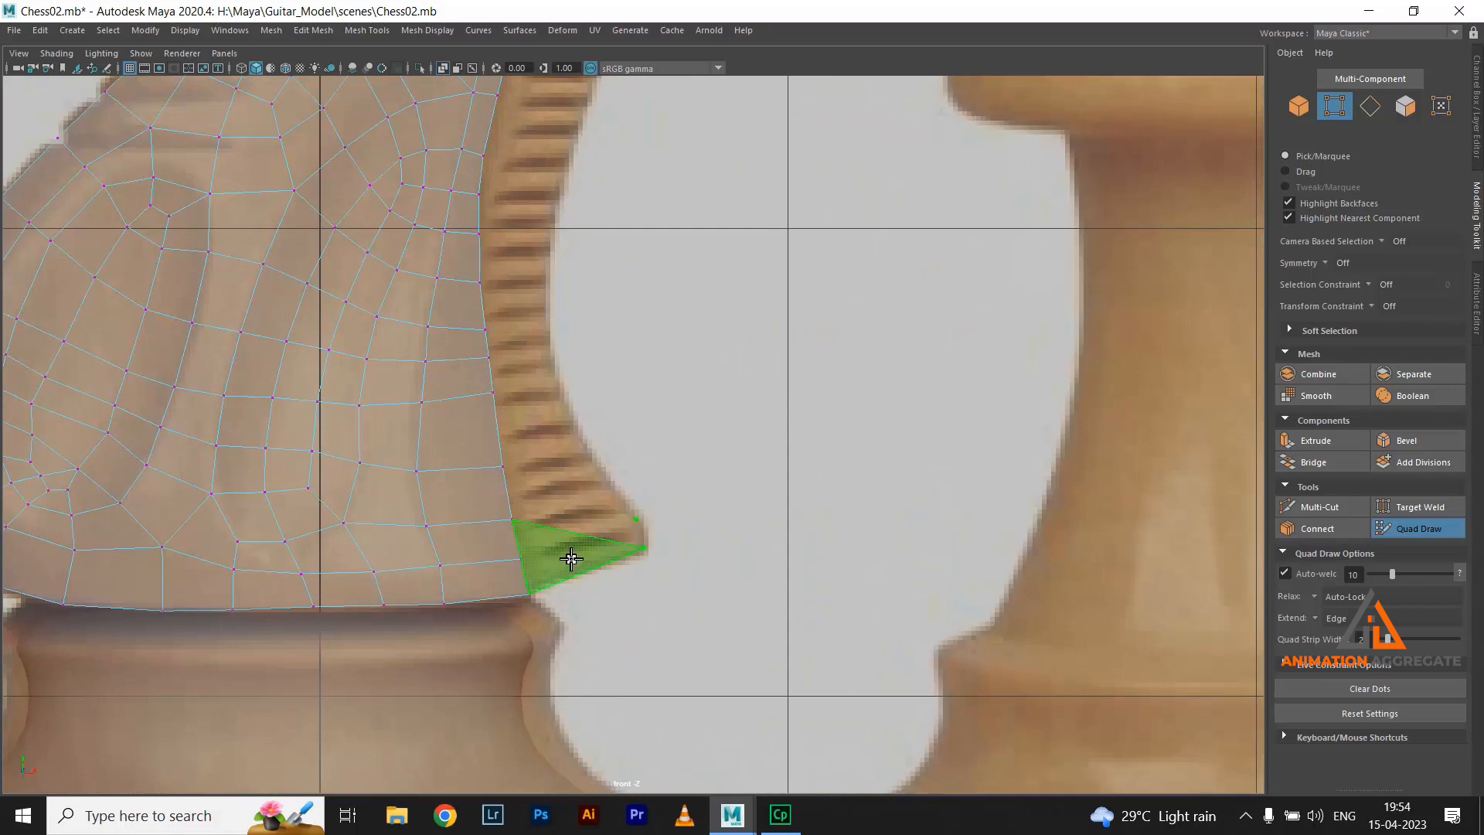
pyautogui.keyDown('shift'); pyautogui.click(593, 554); pyautogui.keyUp('shift')
pyautogui.keyDown('shift'); pyautogui.click(576, 523); pyautogui.keyUp('shift')
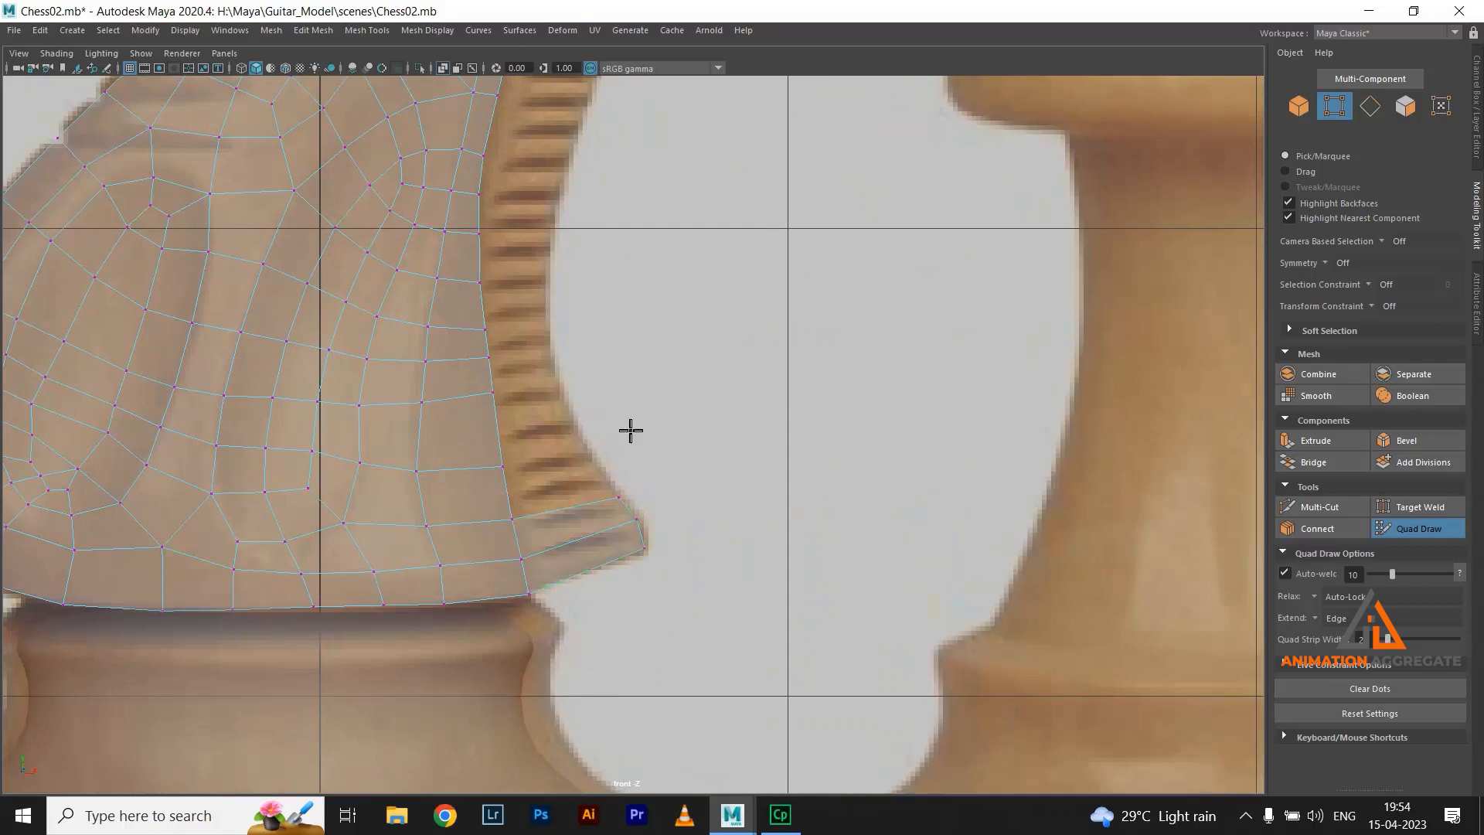
pyautogui.keyDown('shift'); pyautogui.click(560, 483); pyautogui.keyUp('shift')
pyautogui.keyDown('shift'); pyautogui.click(544, 425); pyautogui.keyUp('shift')
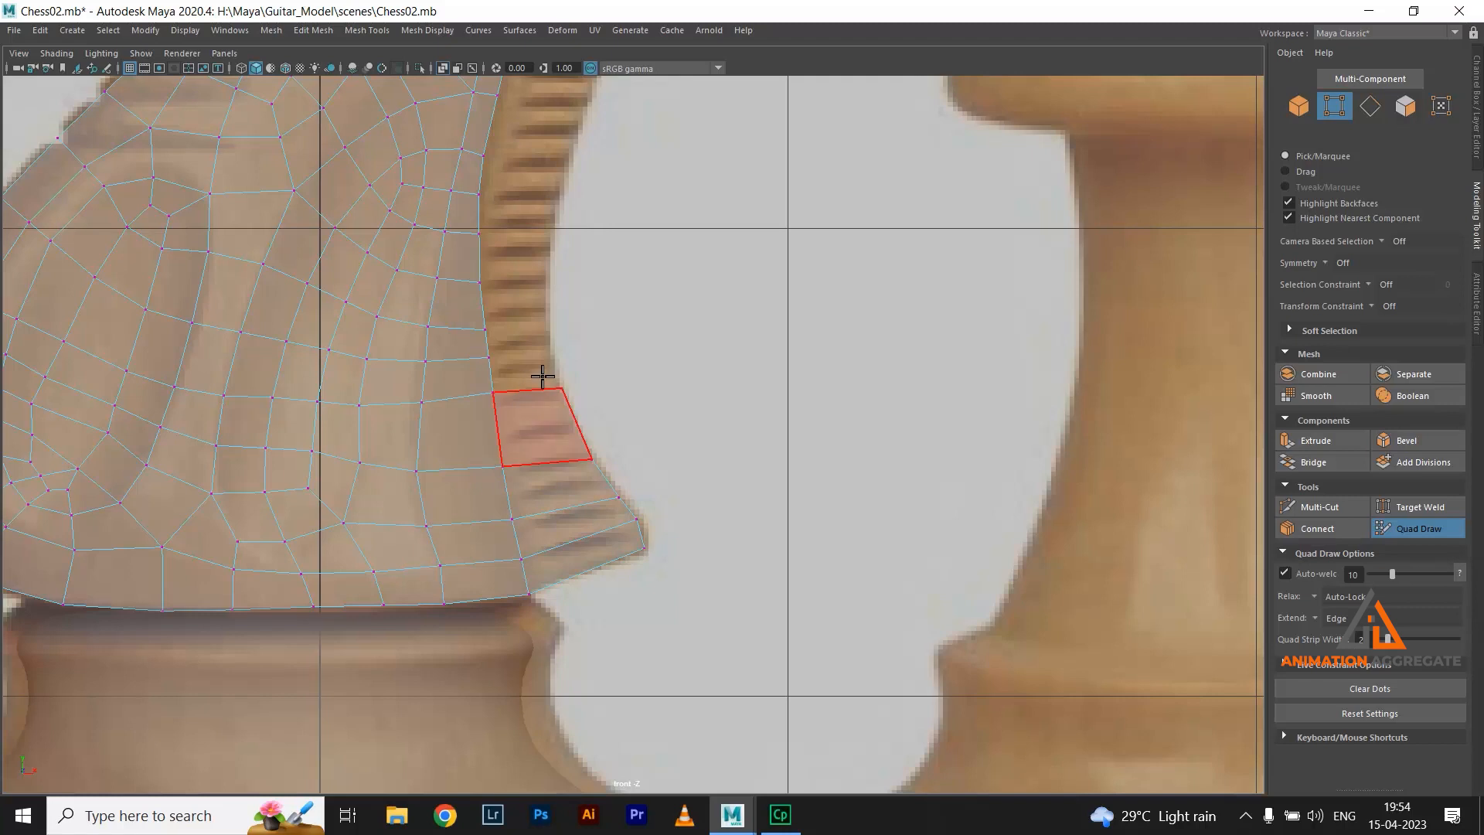
pyautogui.keyDown('shift'); pyautogui.click(525, 375); pyautogui.keyUp('shift')
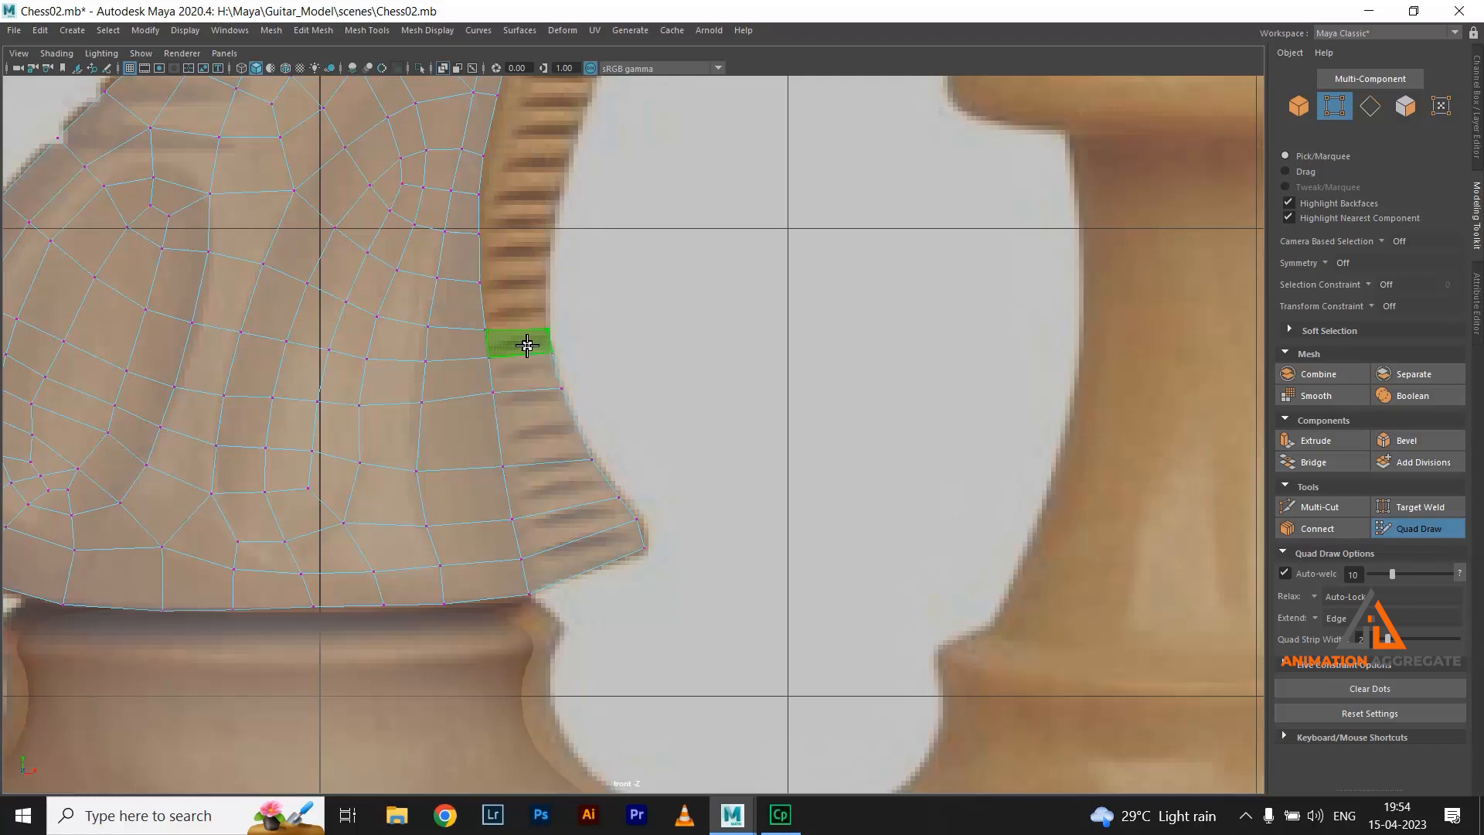
# Extend the mane's quad strip up along its narrow section to the back of the lower neck
pyautogui.keyDown('shift'); pyautogui.click(527, 346); pyautogui.keyUp('shift')
pyautogui.keyDown('shift'); pyautogui.click(521, 307); pyautogui.keyUp('shift')
pyautogui.keyDown('shift'); pyautogui.click(522, 261); pyautogui.keyUp('shift')
pyautogui.keyDown('alt'); pyautogui.moveTo(521, 258); pyautogui.dragTo(554, 418, button='middle'); pyautogui.keyUp('alt')
pyautogui.keyDown('shift'); pyautogui.click(513, 384); pyautogui.keyUp('shift')
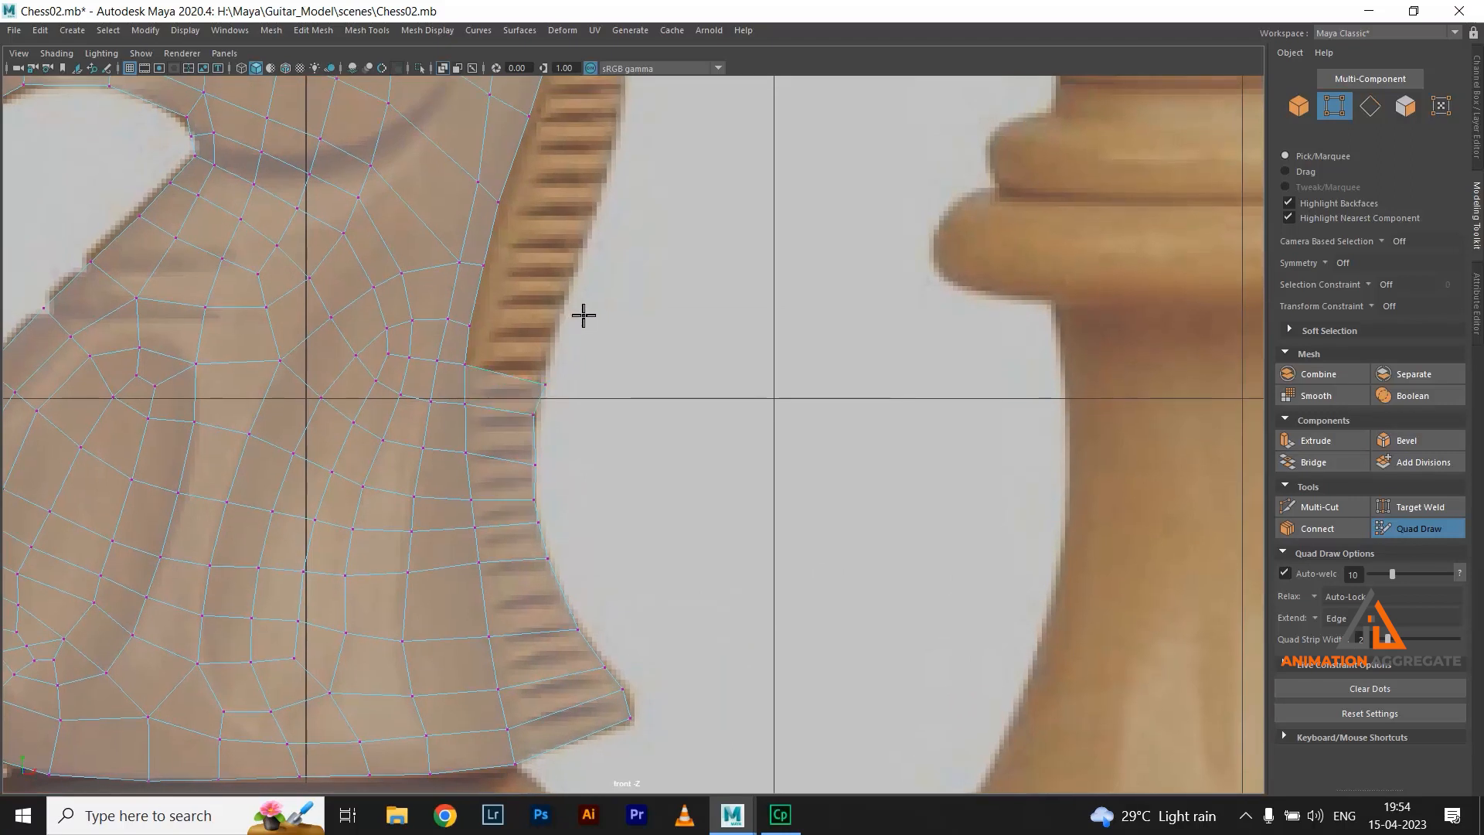
pyautogui.keyDown('shift'); pyautogui.click(509, 346); pyautogui.keyUp('shift')
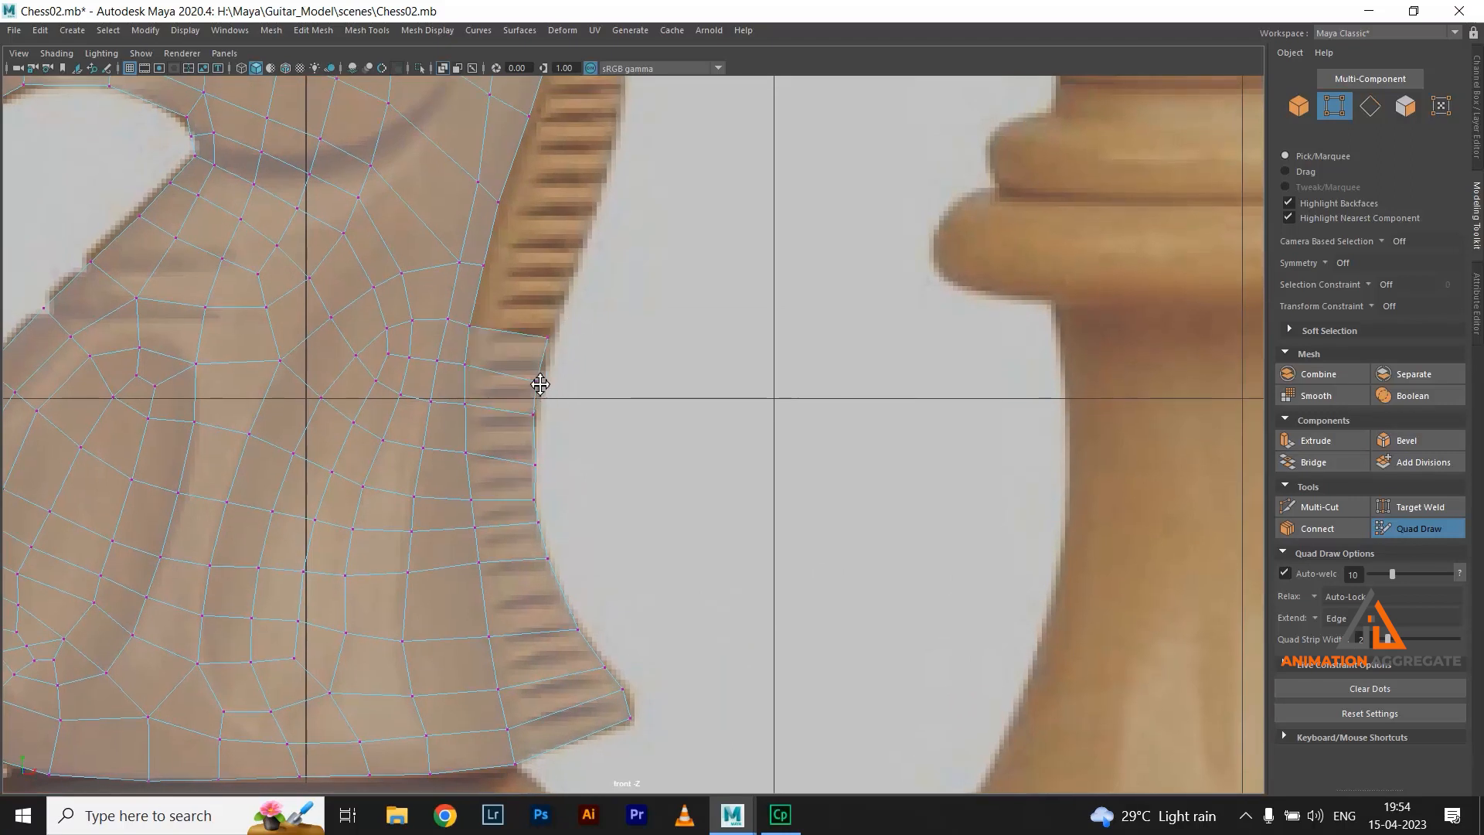
# Extend the mane's quad strip from the lower neck up along the back of the upper neck
pyautogui.click(559, 290)
pyautogui.keyDown('shift'); pyautogui.click(518, 303); pyautogui.keyUp('shift')
pyautogui.click(575, 248)
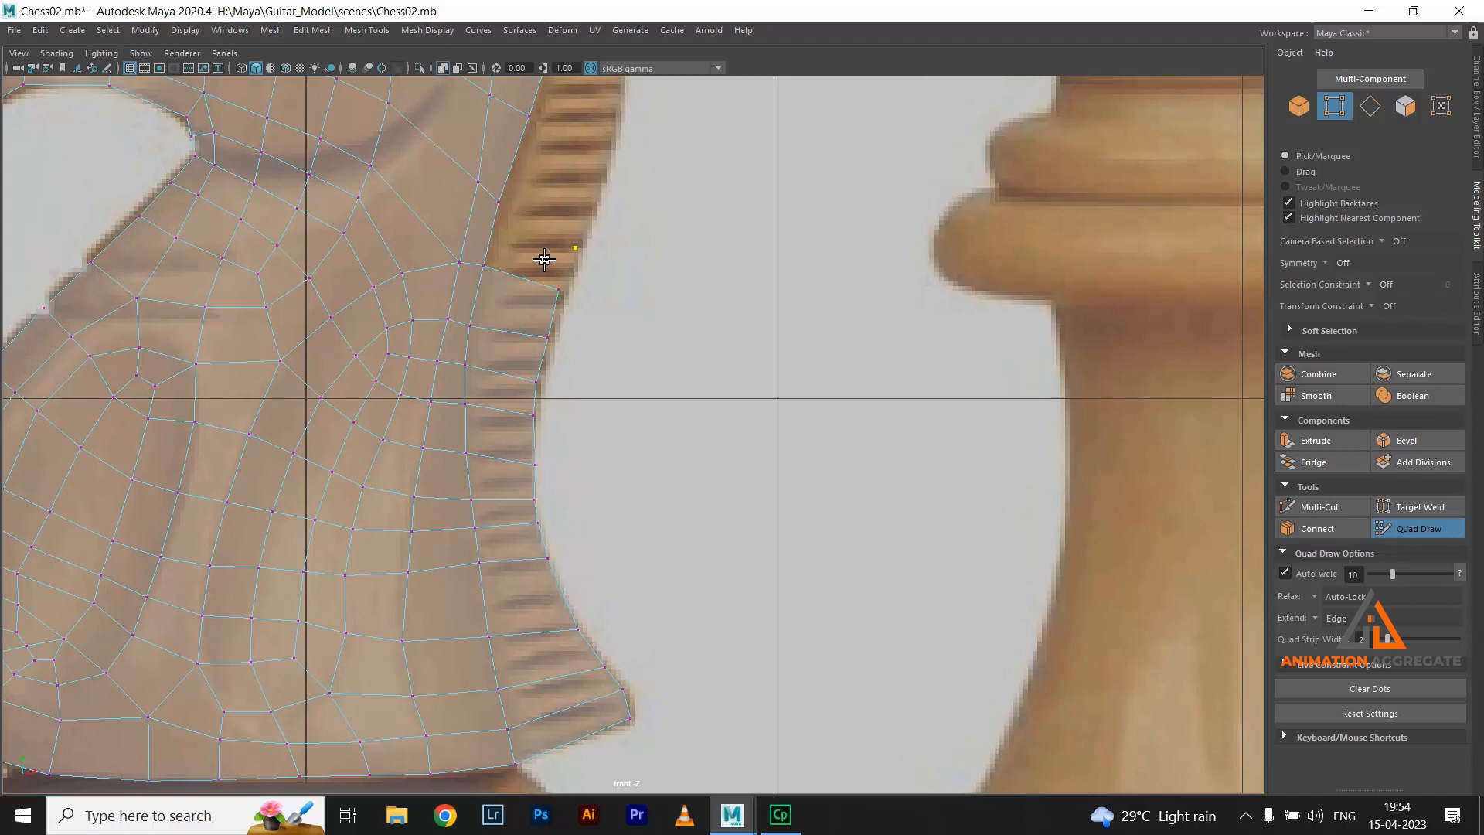
pyautogui.keyDown('shift'); pyautogui.click(541, 253); pyautogui.keyUp('shift')
pyautogui.keyDown('alt'); pyautogui.moveTo(612, 215); pyautogui.dragTo(580, 386, button='middle'); pyautogui.keyUp('alt')
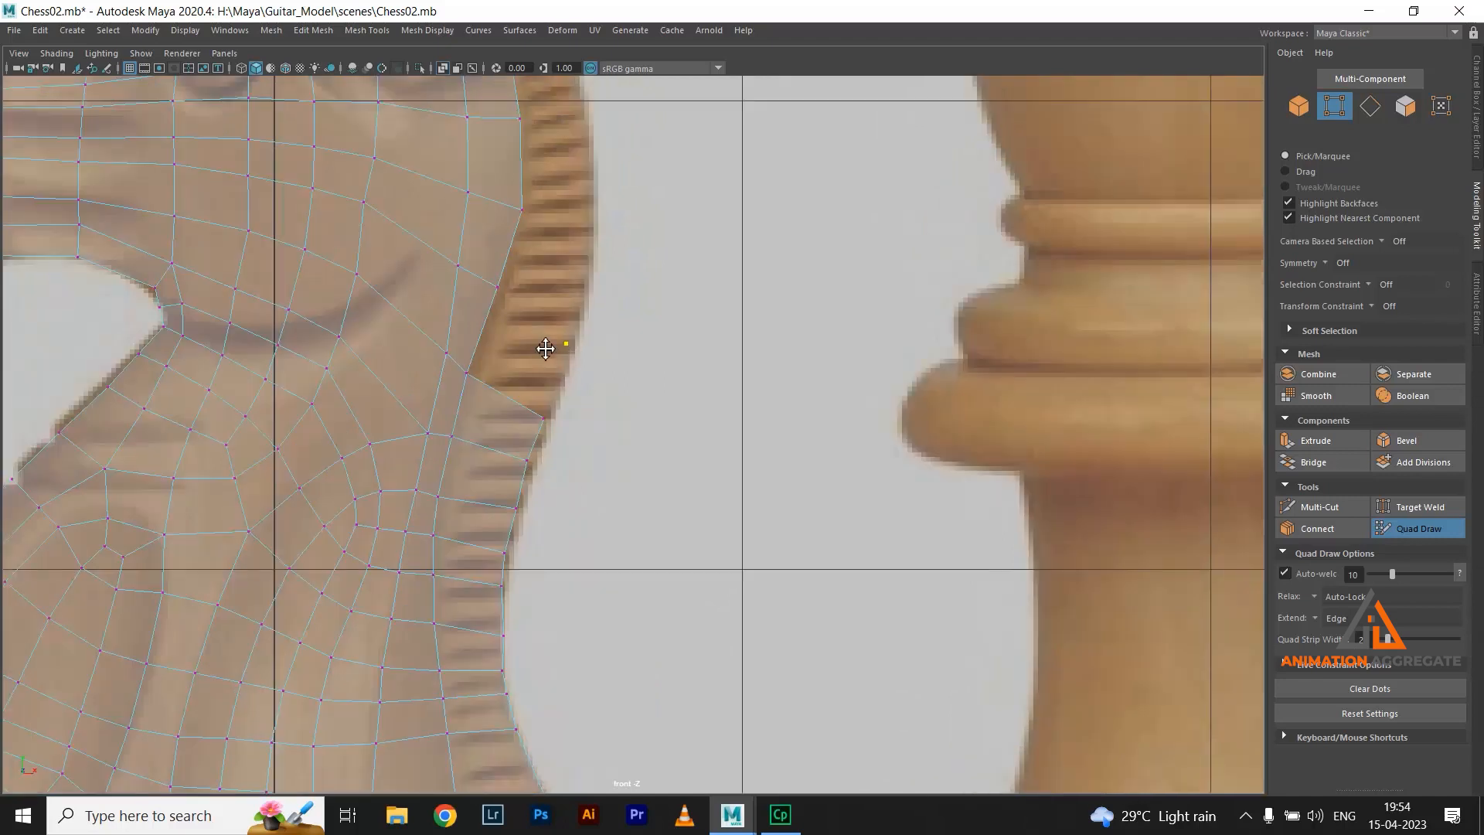
pyautogui.keyDown('shift'); pyautogui.click(541, 350); pyautogui.keyUp('shift')
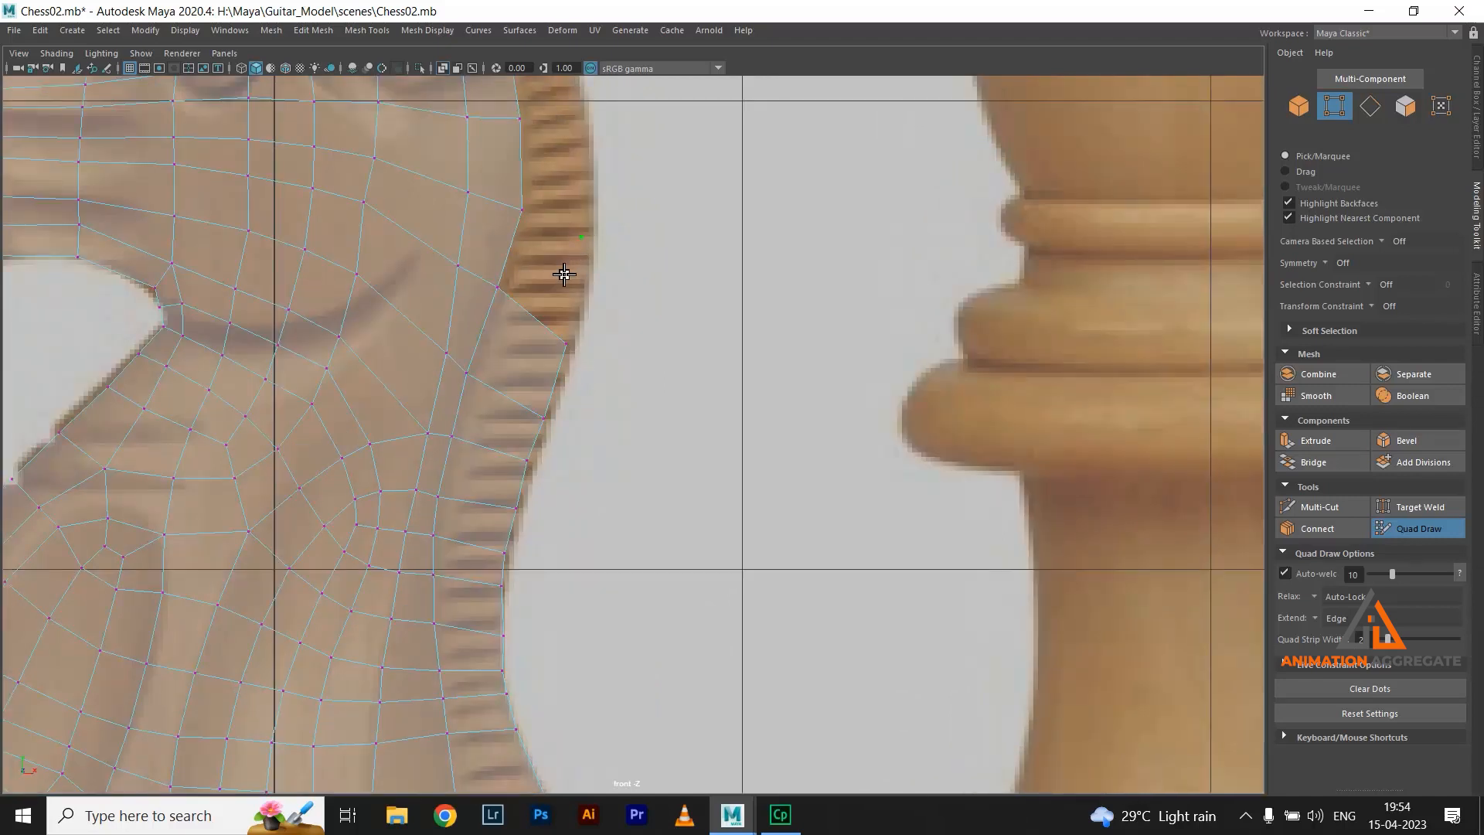
pyautogui.keyDown('alt'); pyautogui.moveTo(612, 259); pyautogui.dragTo(591, 438, button='middle'); pyautogui.keyUp('alt')
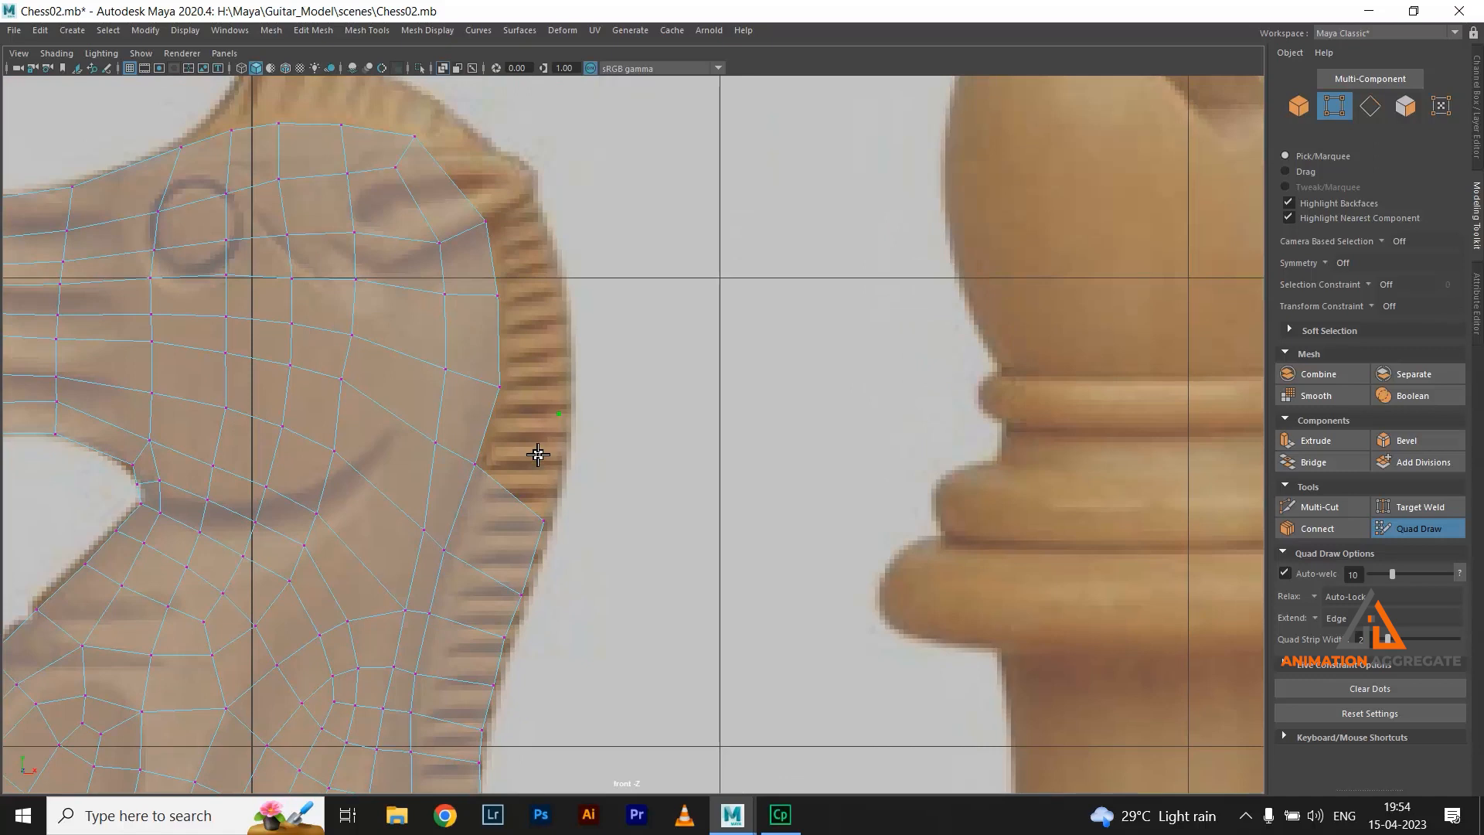
# Continue the mane's quad strip up behind the cheek to the base of the ear
pyautogui.click(562, 299)
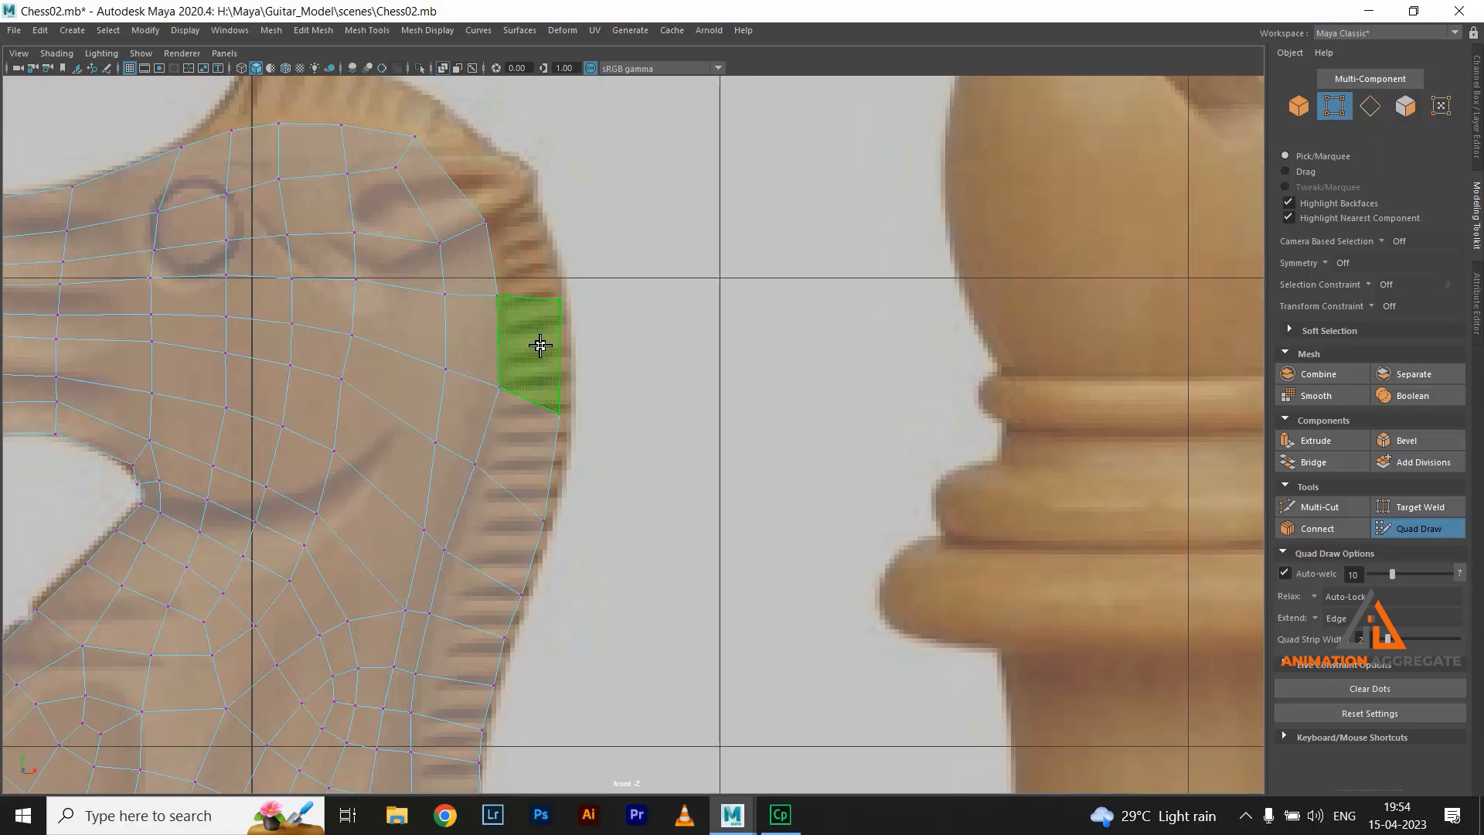
pyautogui.keyDown('shift'); pyautogui.click(541, 346); pyautogui.keyUp('shift')
pyautogui.click(532, 206)
pyautogui.keyDown('shift'); pyautogui.click(530, 257); pyautogui.keyUp('shift')
pyautogui.keyDown('alt'); pyautogui.moveTo(530, 358); pyautogui.dragTo(560, 556, button='middle'); pyautogui.keyUp('alt')
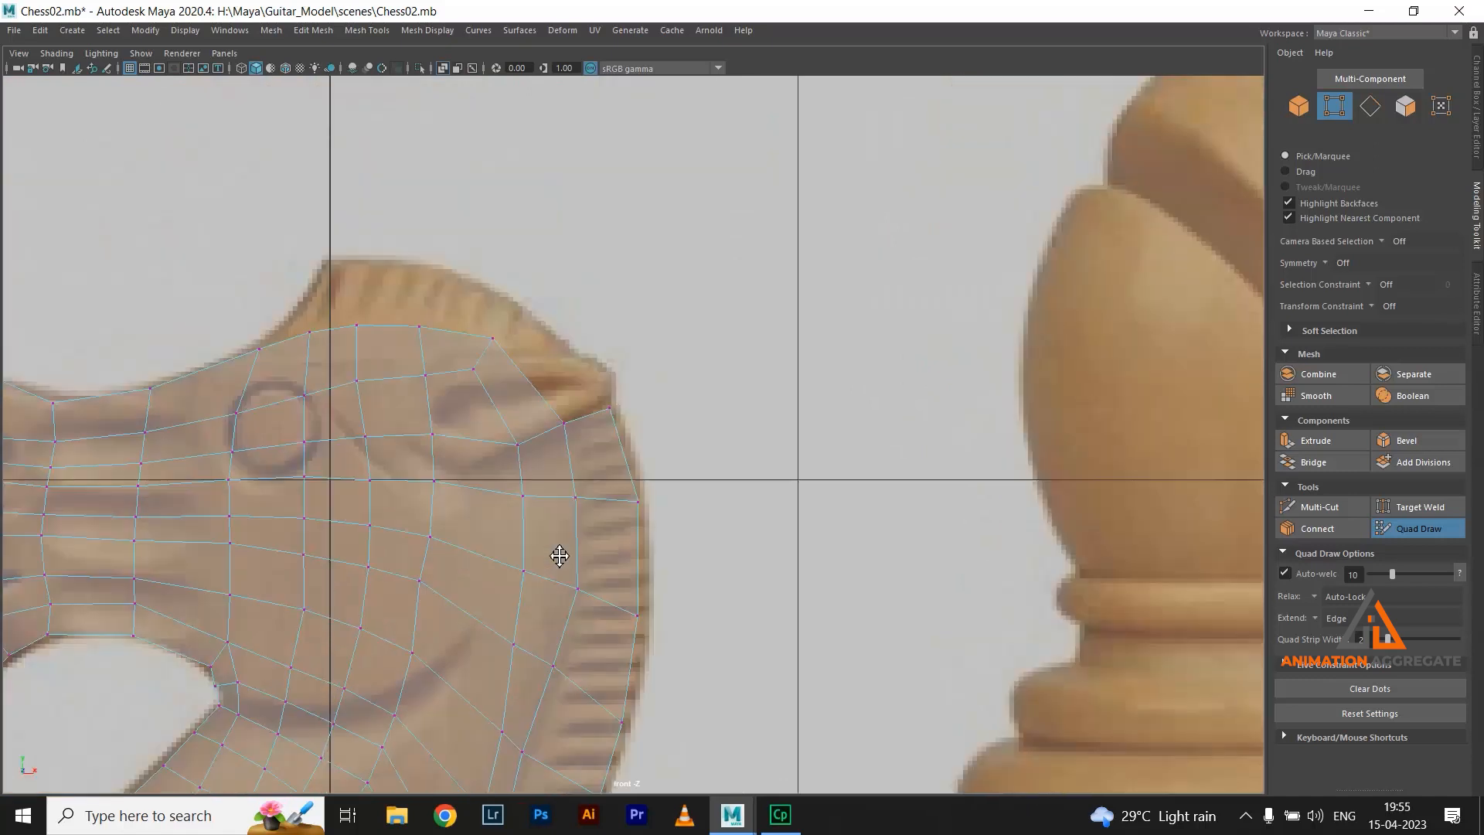
# Fill the crest over the top of the head with quads, from behind the ear forward to the pointed forelock
pyautogui.keyDown('shift'); pyautogui.click(547, 365); pyautogui.keyUp('shift')
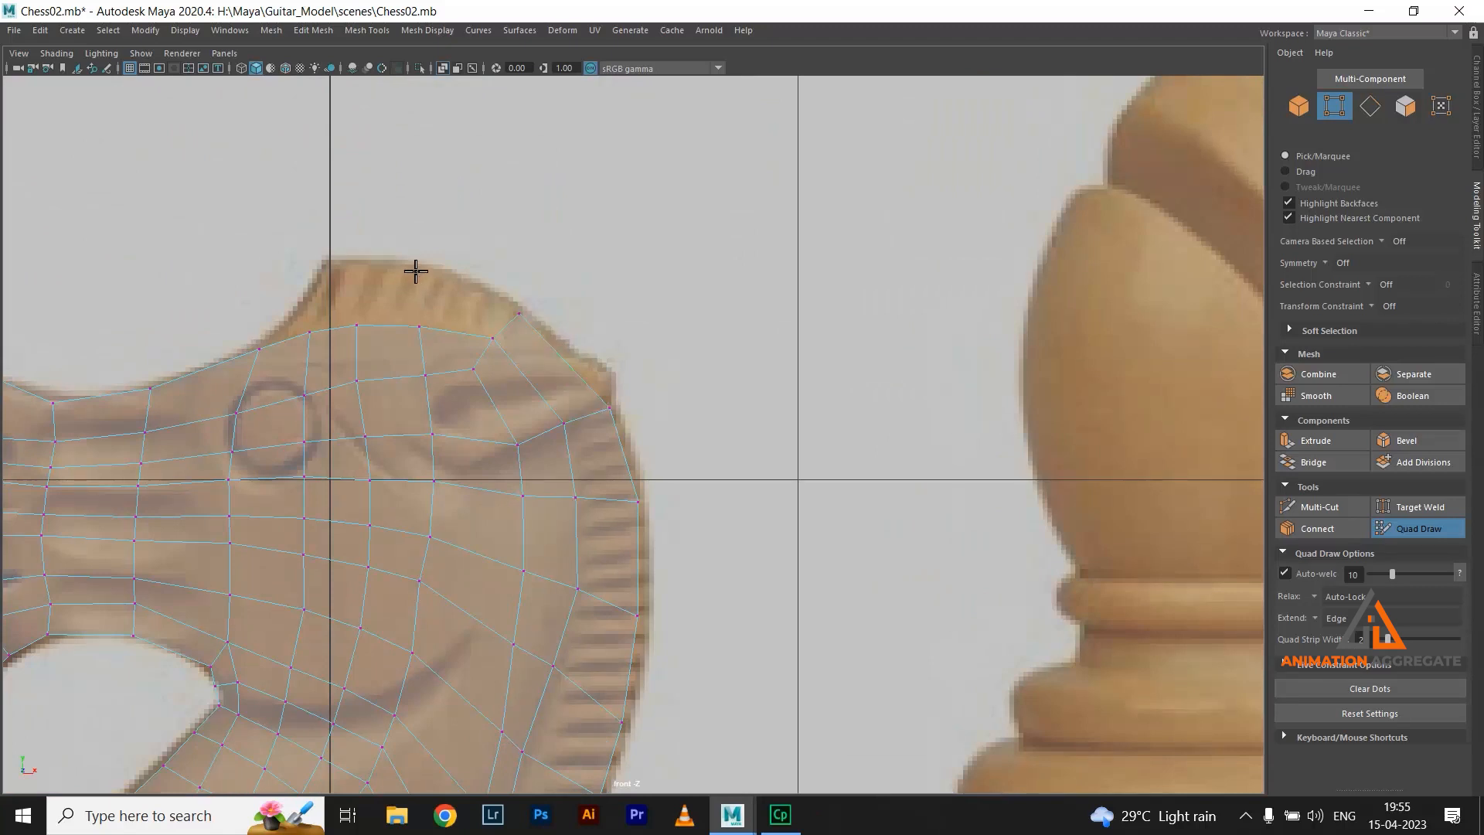
pyautogui.keyDown('shift'); pyautogui.click(388, 302); pyautogui.keyUp('shift')
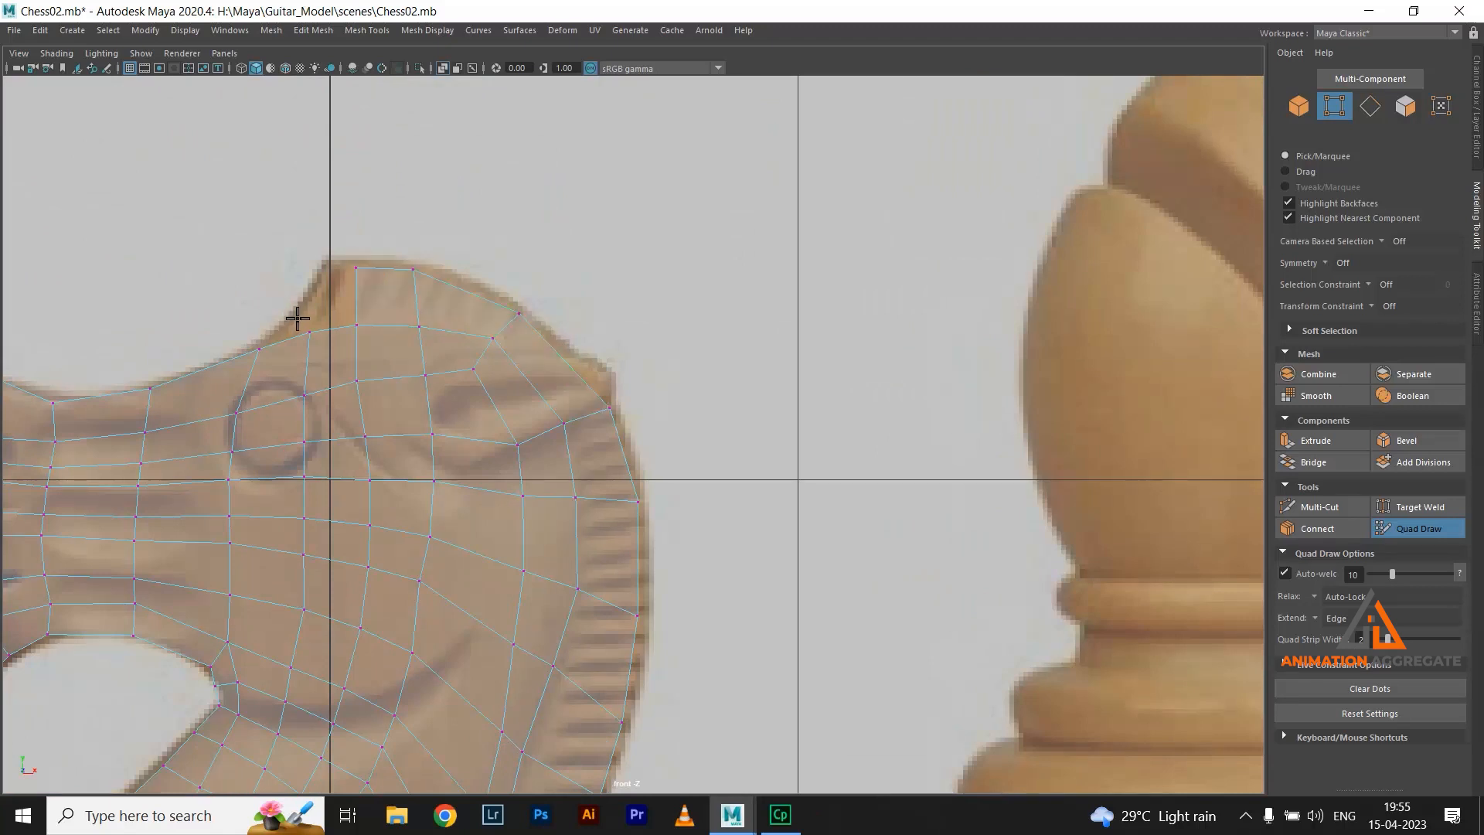
pyautogui.keyDown('shift'); pyautogui.click(327, 319); pyautogui.keyUp('shift')
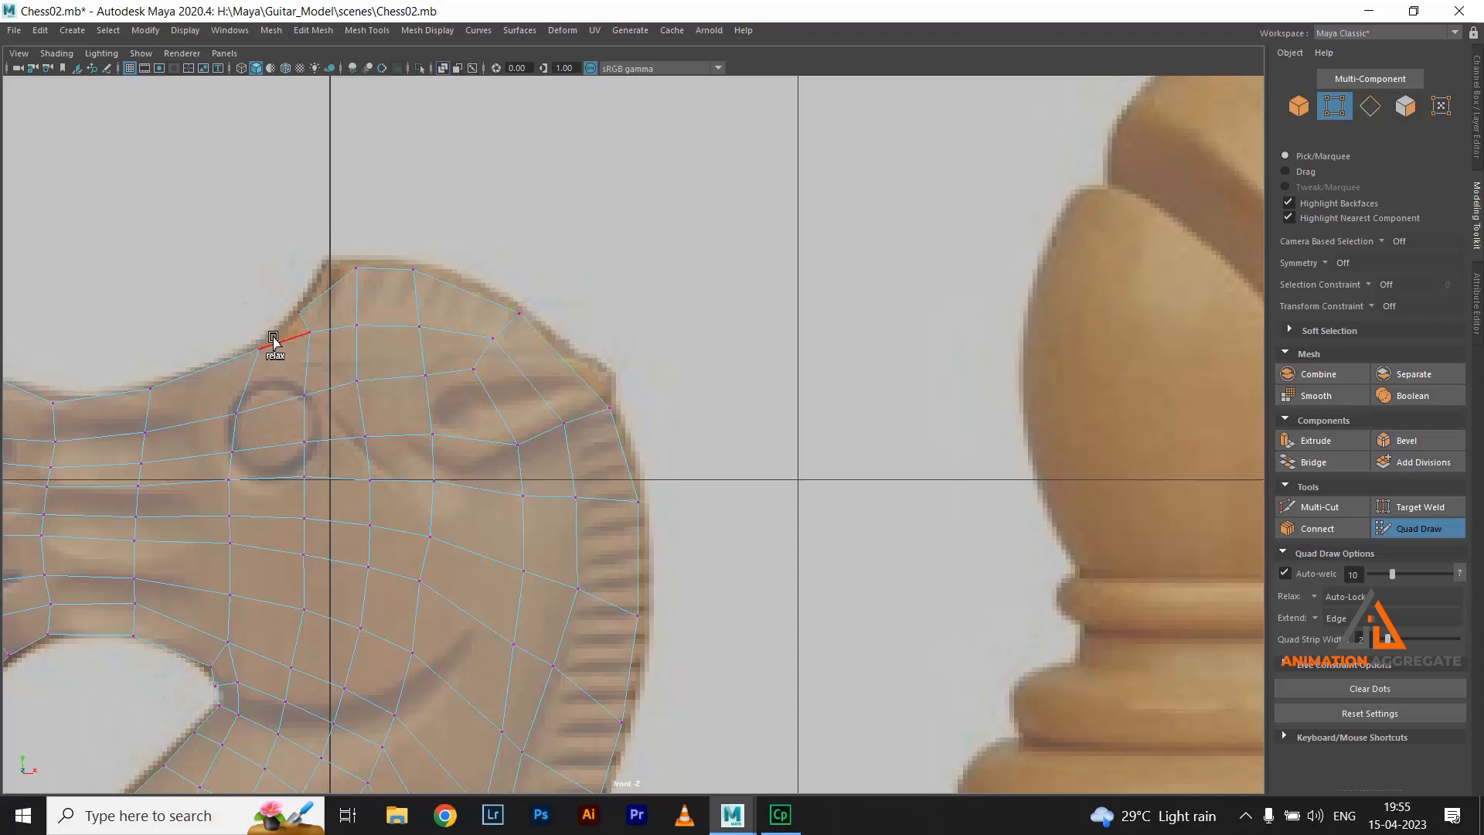
pyautogui.scroll(-5, 367, 343)
pyautogui.scroll(6, 447, 355)
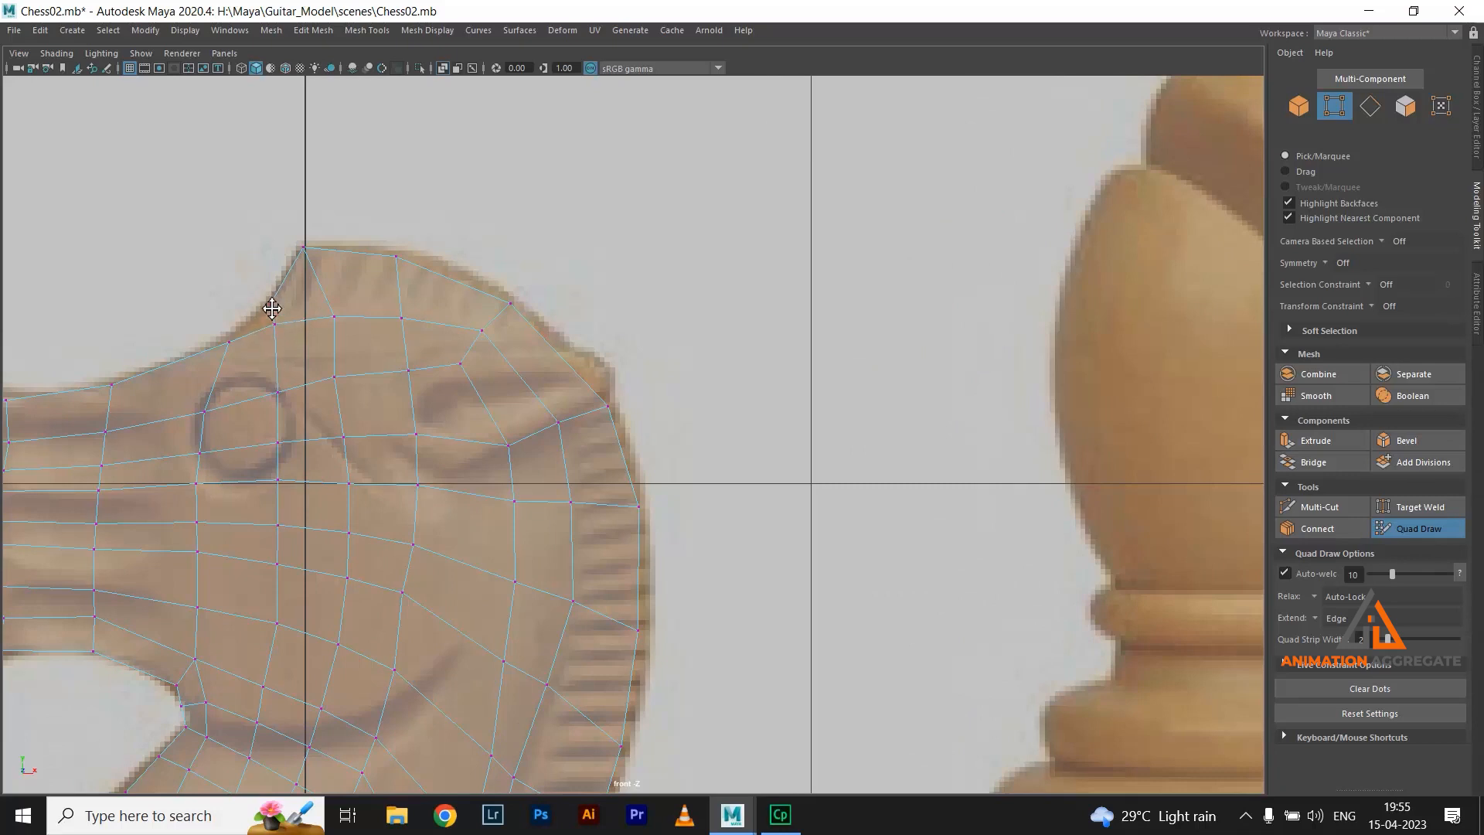
pyautogui.scroll(-3, 501, 435)
pyautogui.scroll(3, 501, 435)
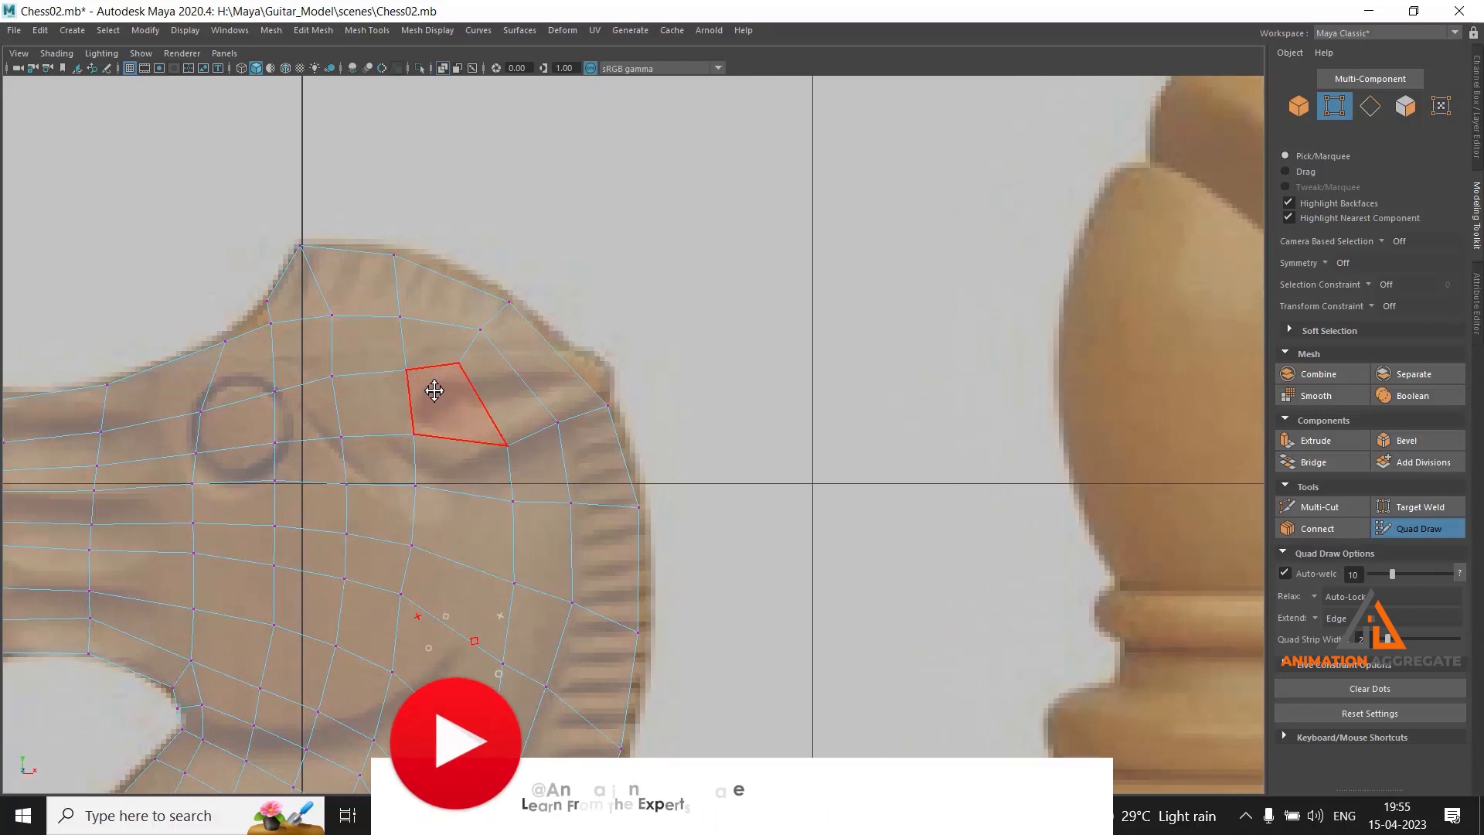
# Relax the quads across the head and upper neck to even out their spacing
pyautogui.moveTo(361, 320)
pyautogui.keyDown('shift'); pyautogui.mouseDown()
pyautogui.moveTo(335, 316)
pyautogui.moveTo(321, 371)
pyautogui.moveTo(456, 383)
pyautogui.moveTo(516, 606)
pyautogui.moveTo(263, 593)
pyautogui.mouseUp(); pyautogui.keyUp('shift')
pyautogui.keyDown('alt'); pyautogui.moveTo(497, 524); pyautogui.dragTo(523, 291, button='middle'); pyautogui.keyUp('alt')
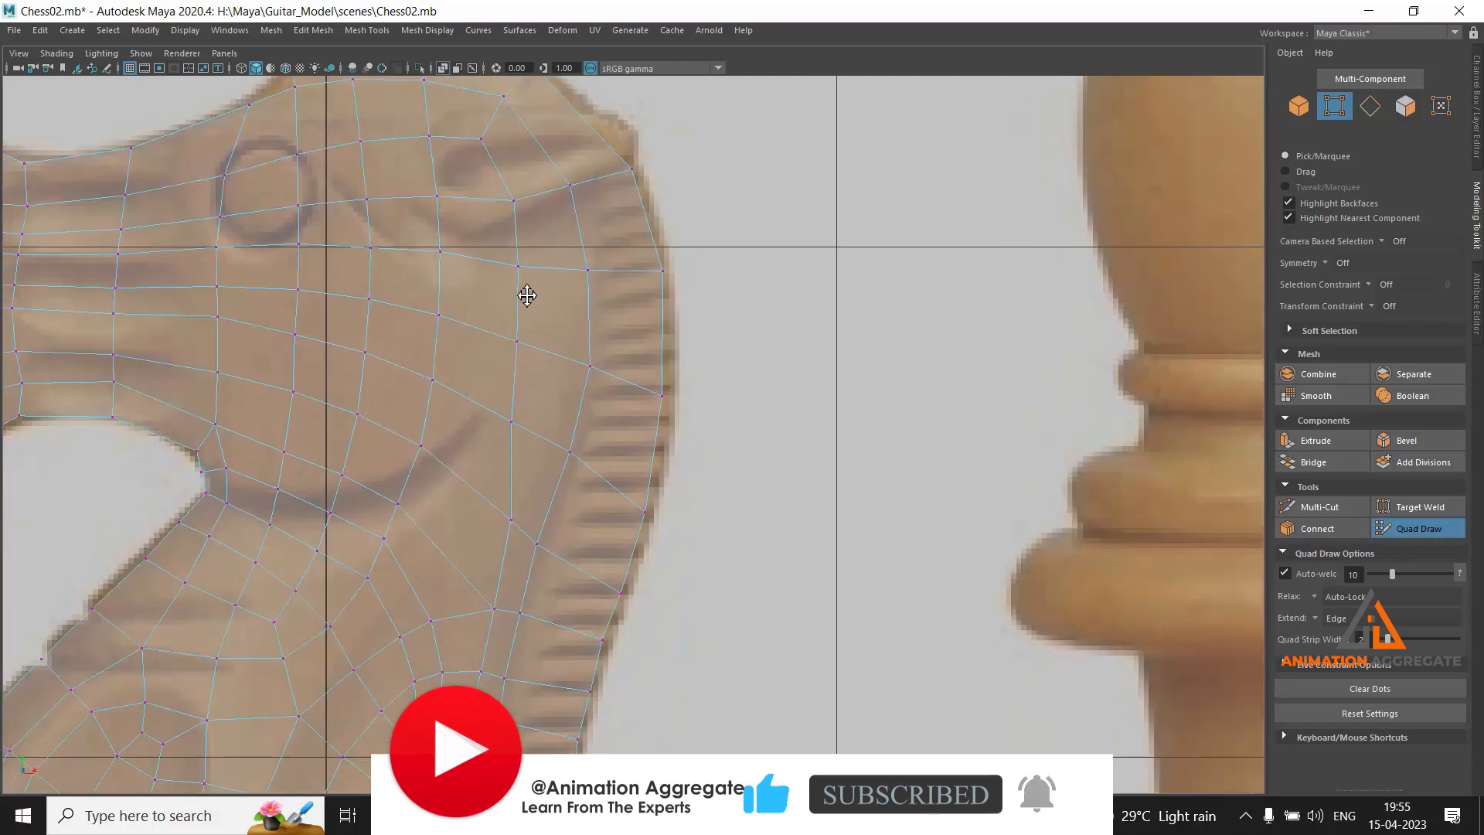
pyautogui.moveTo(519, 456)
pyautogui.keyDown('shift'); pyautogui.mouseDown()
pyautogui.moveTo(530, 430)
pyautogui.moveTo(497, 631)
pyautogui.moveTo(347, 612)
pyautogui.mouseUp(); pyautogui.keyUp('shift')
pyautogui.hotkey('ctrl', 'shift')
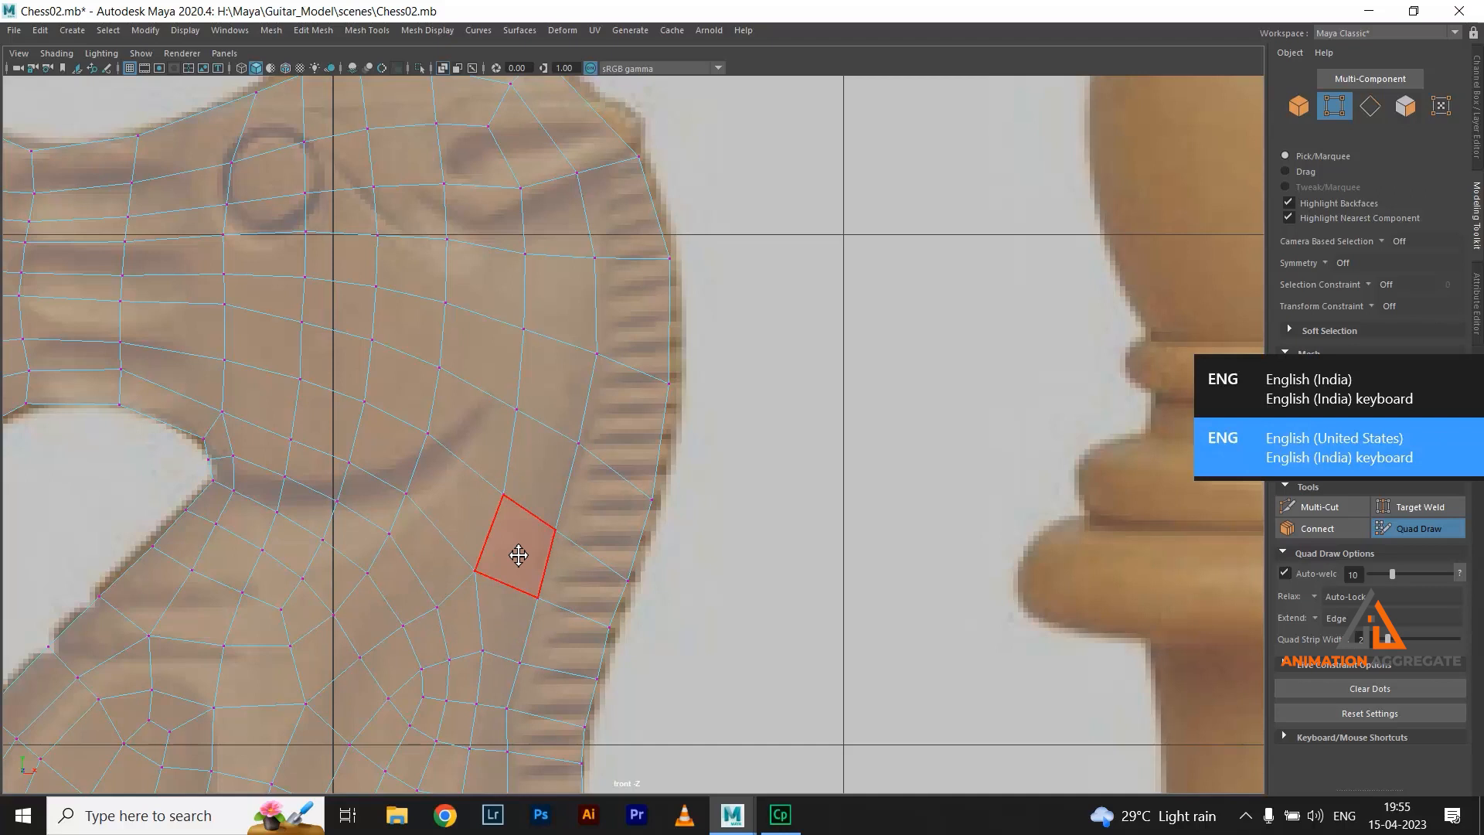
pyautogui.scroll(-10, 579, 312)
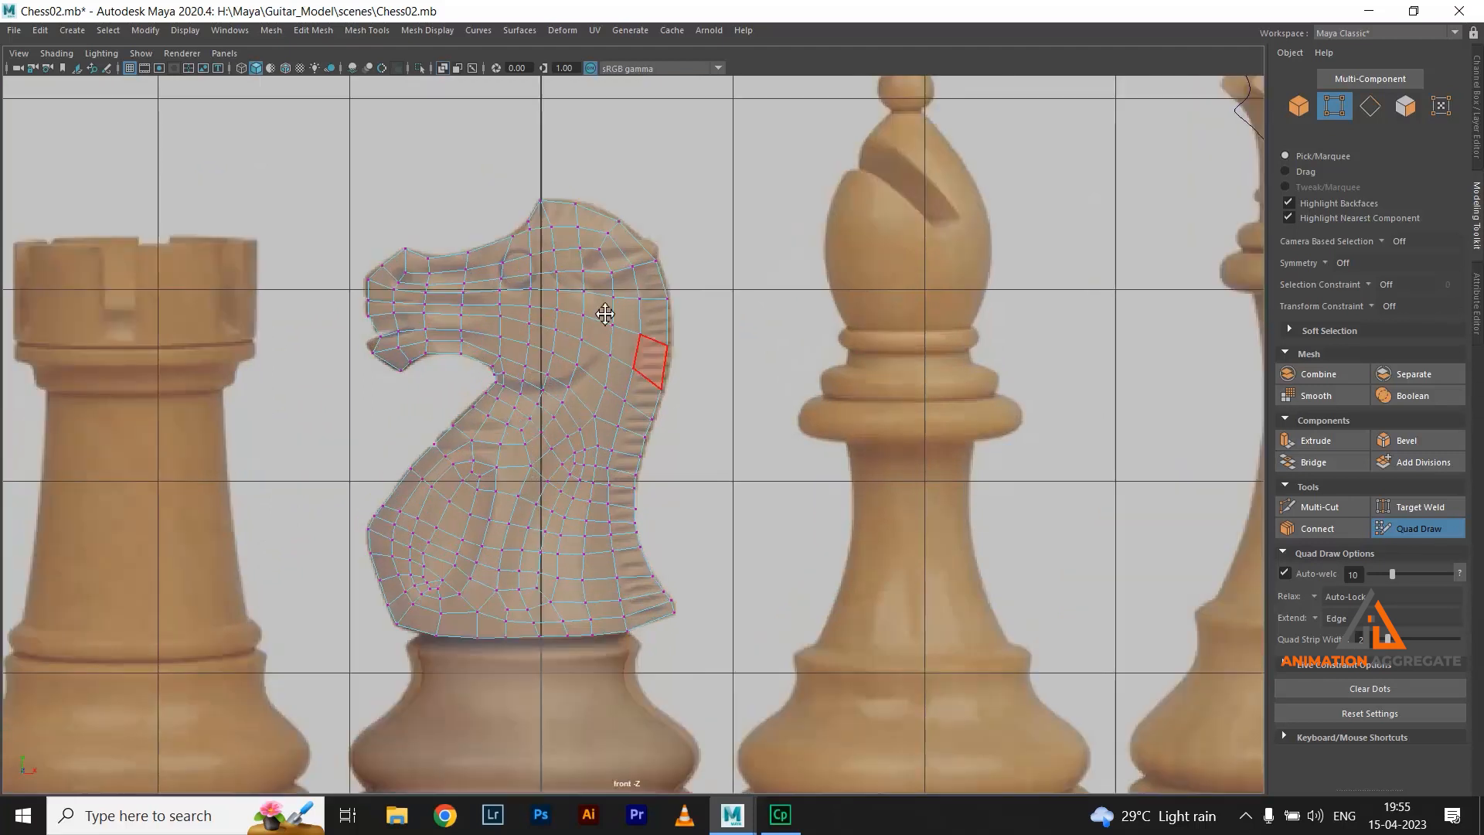
# Insert an edge loop through the head that ends at the outline behind the ear, and leave Quad Draw for the Move tool
pyautogui.scroll(3, 588, 310)
pyautogui.scroll(5, 508, 326)
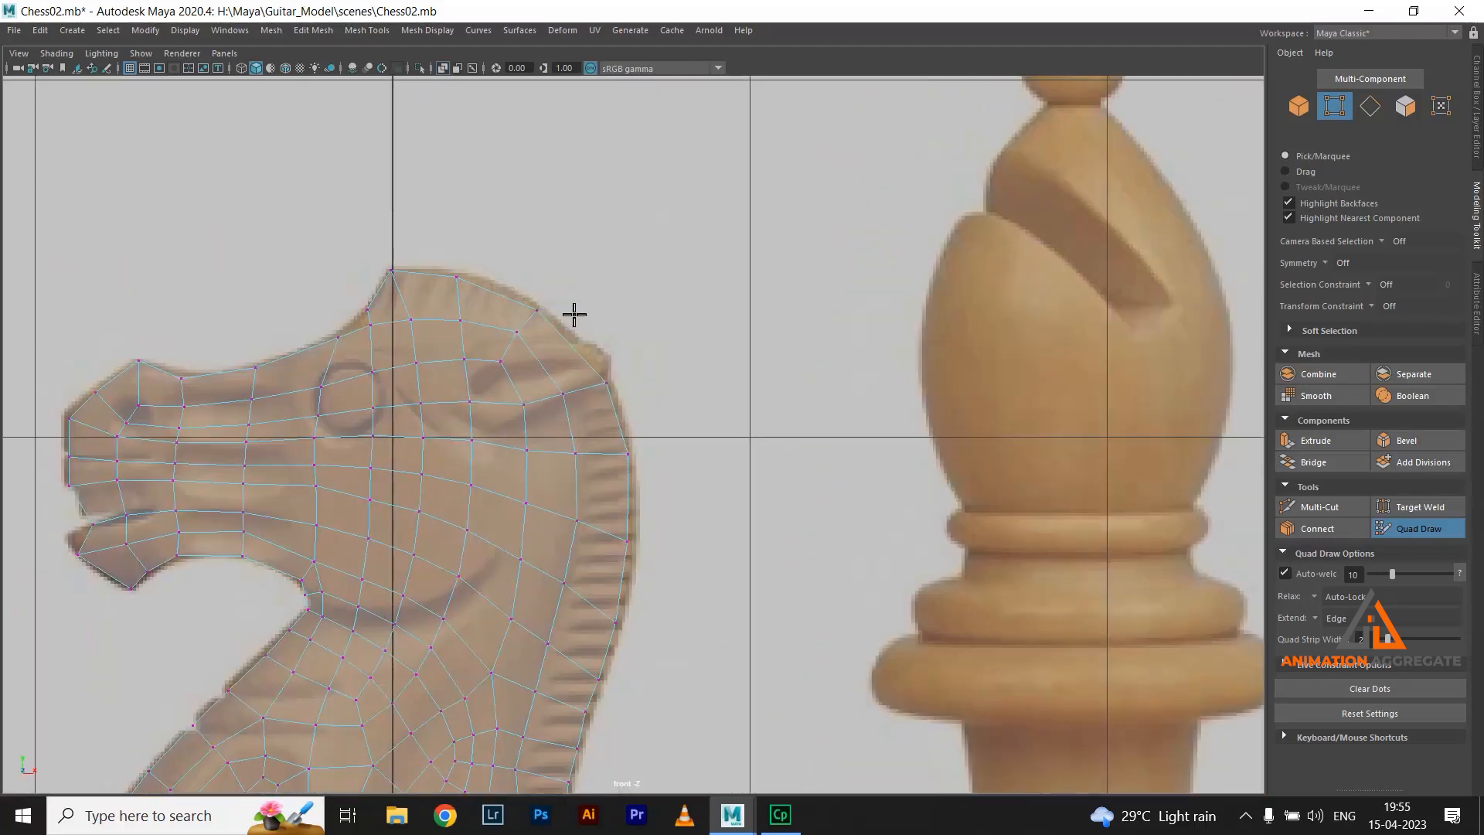
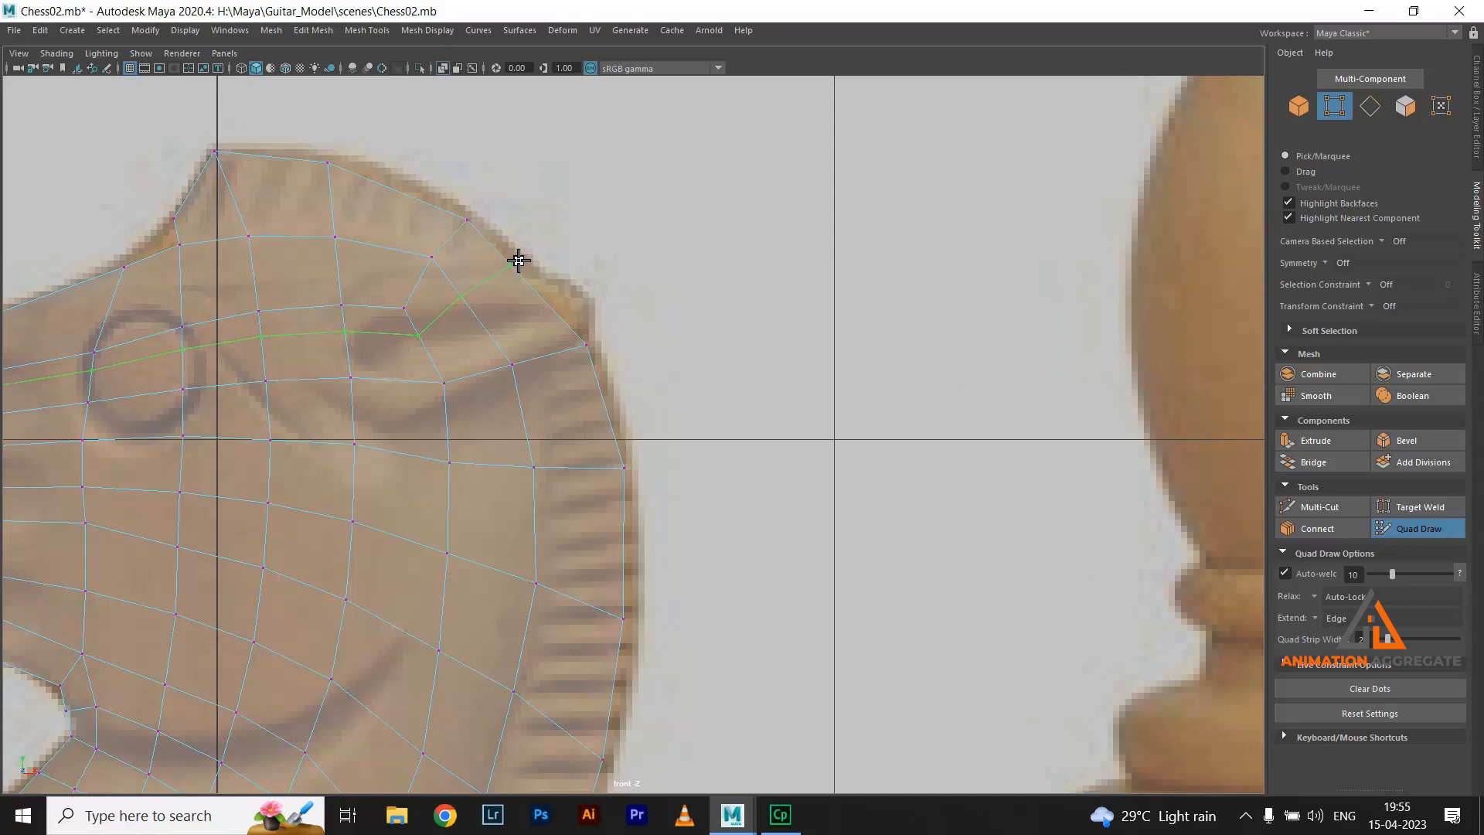
pyautogui.keyDown('ctrl'); pyautogui.click(518, 261); pyautogui.keyUp('ctrl')
pyautogui.rightClick(672, 258)
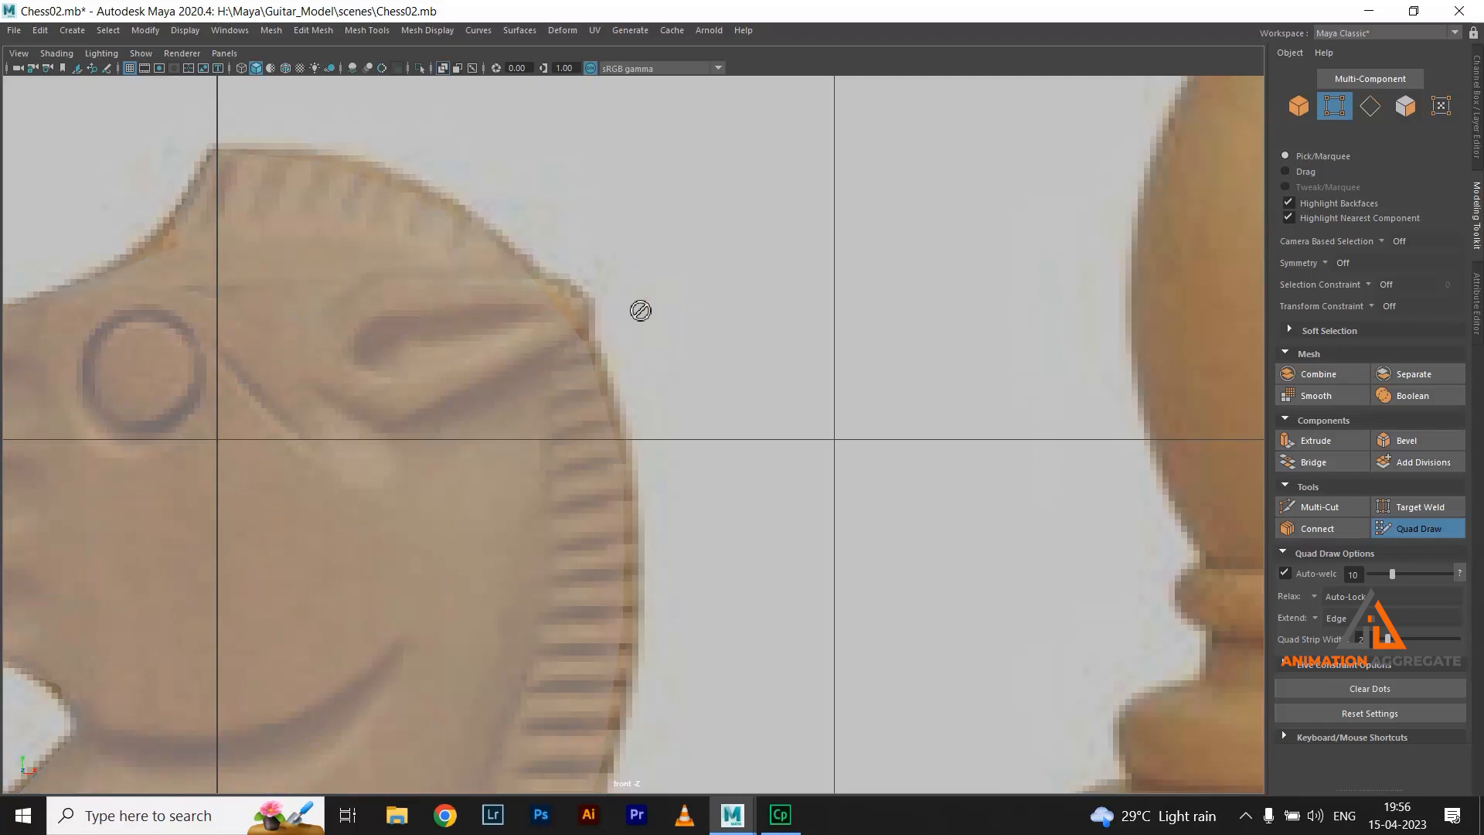
pyautogui.press('w')
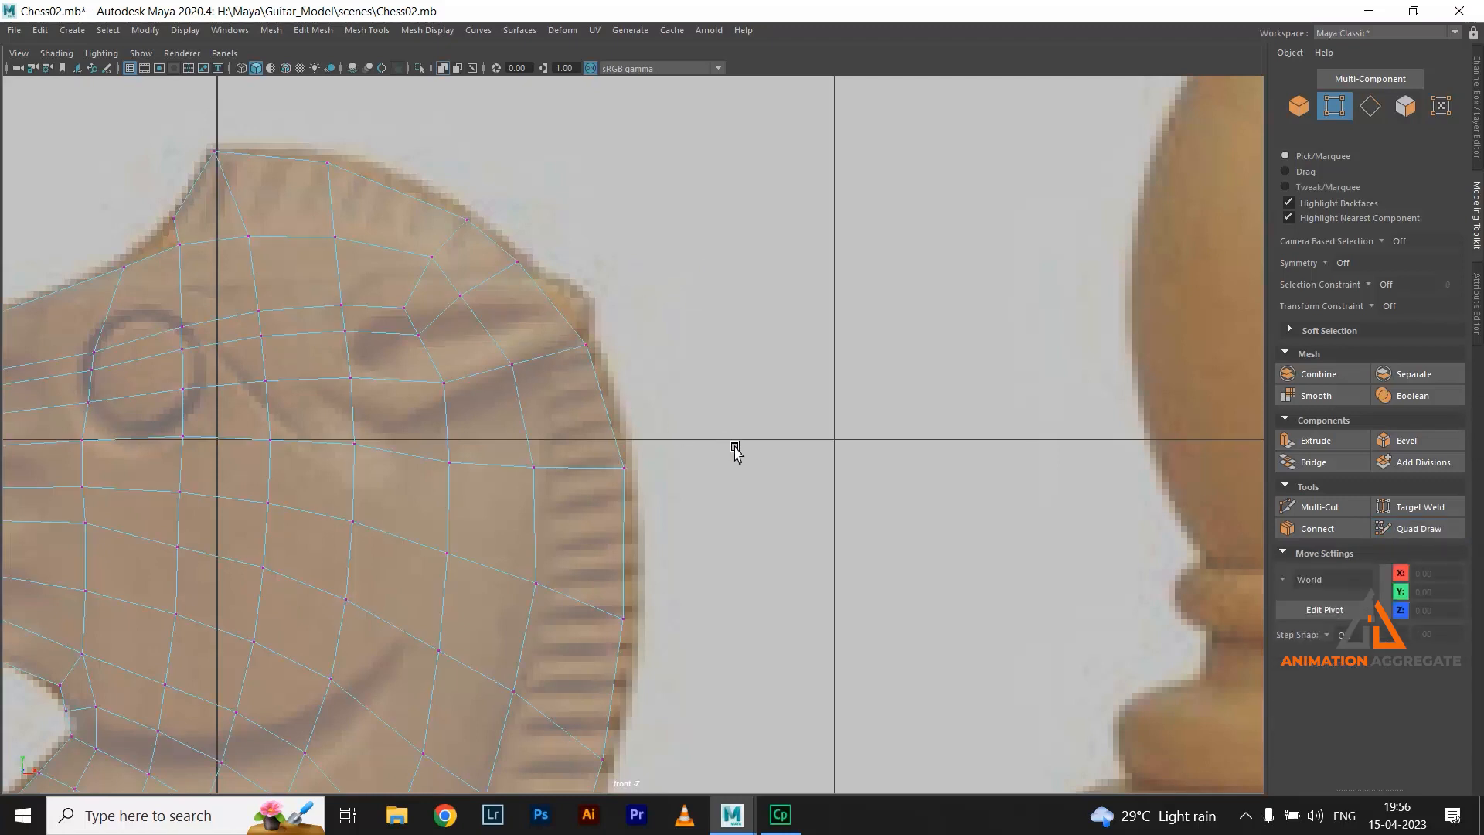
# Extrude the border edge behind the ear outward towards the ear's tip in the reference
pyautogui.scroll(-5, 734, 449)
pyautogui.scroll(5, 495, 386)
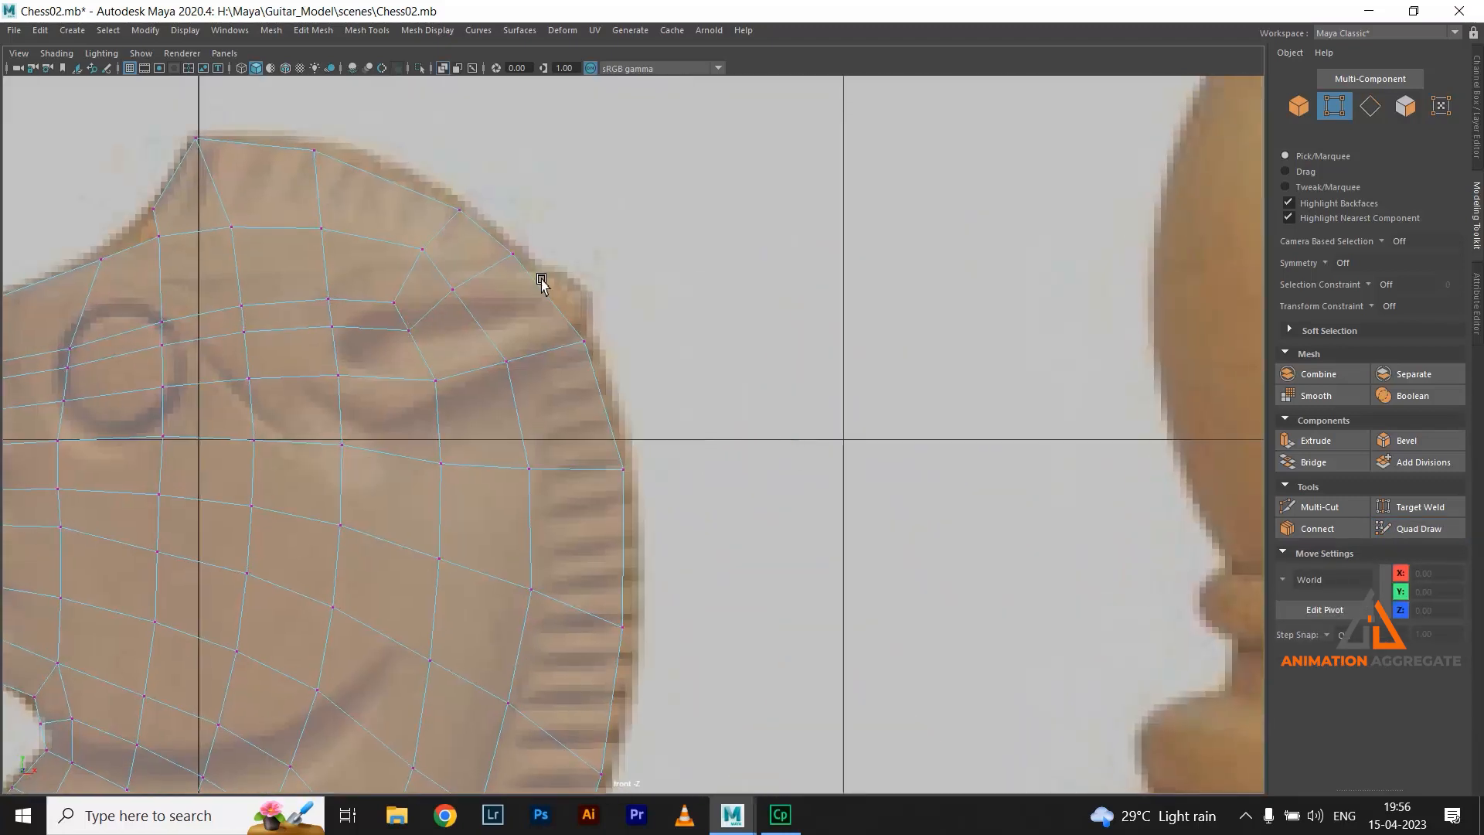
pyautogui.moveTo(558, 307); pyautogui.dragTo(560, 234, button='right')
pyautogui.click(568, 301)
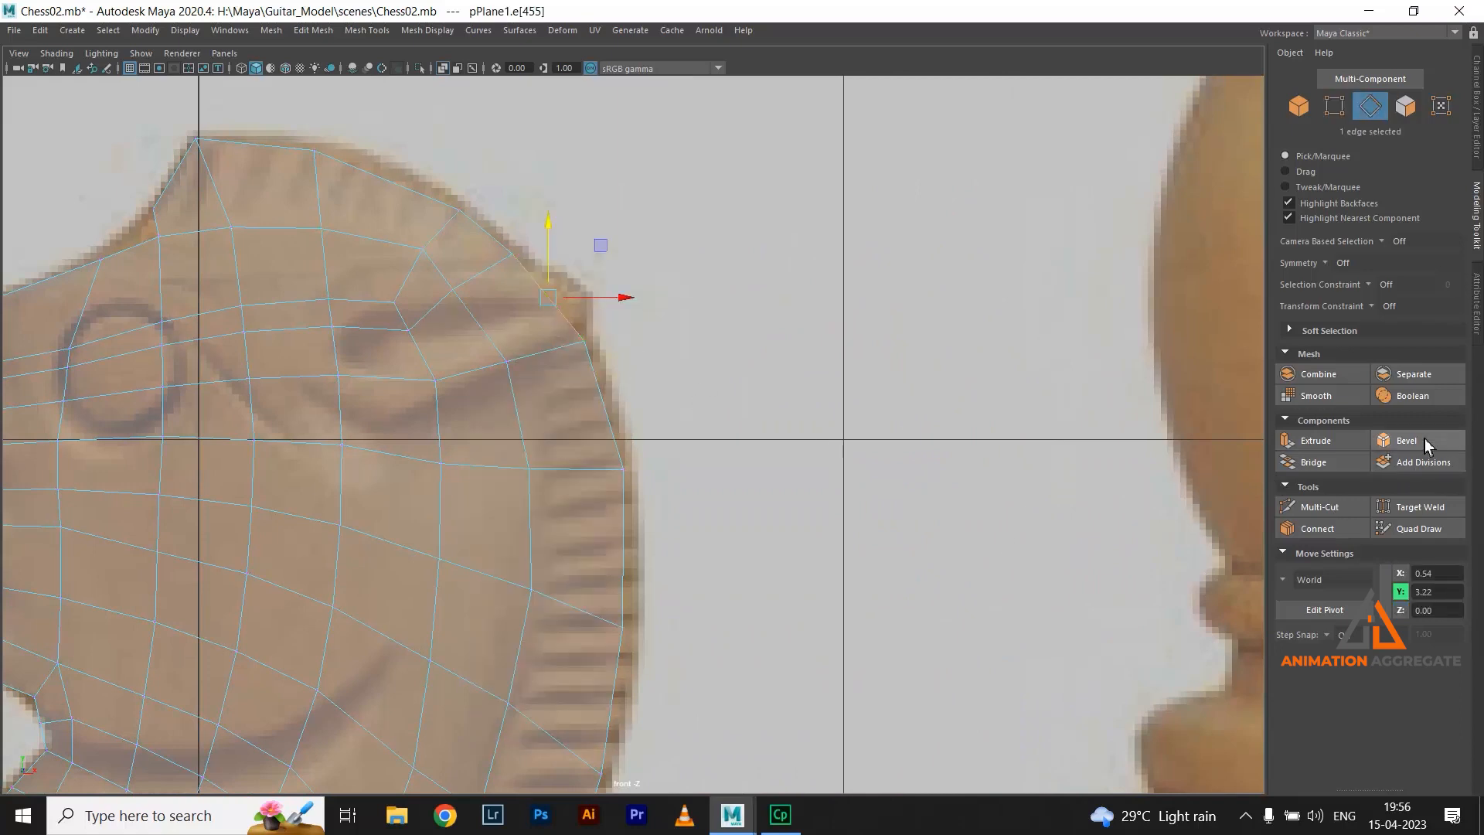
pyautogui.keyDown('shift'); pyautogui.moveTo(733, 333); pyautogui.dragTo(722, 343, button='right'); pyautogui.keyUp('shift')
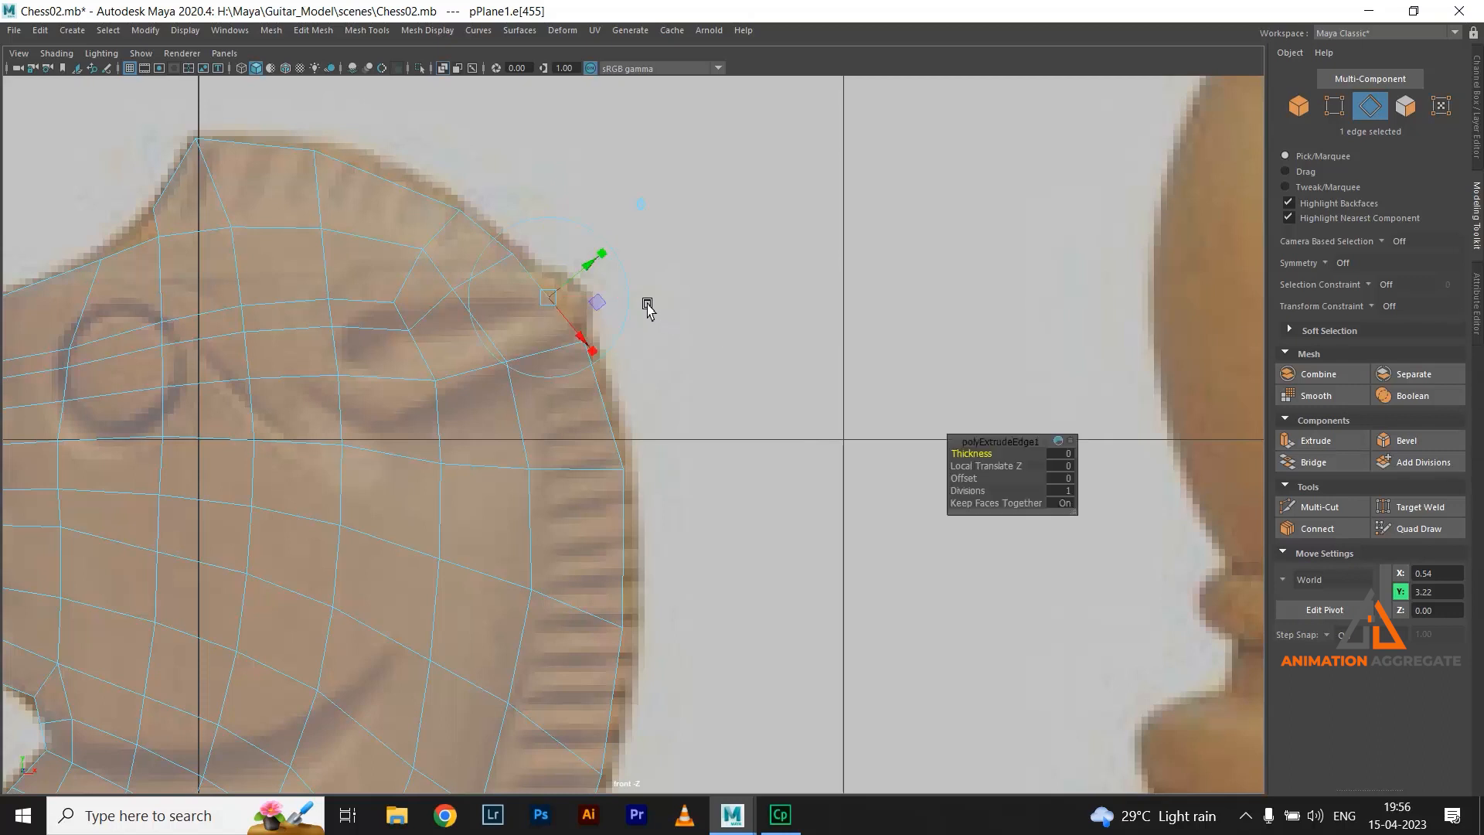
pyautogui.moveTo(608, 305); pyautogui.dragTo(625, 337)
# Reposition the vertices of the extruded ear tip and its neighbouring outline to follow the reference silhouette
pyautogui.moveTo(610, 334); pyautogui.dragTo(519, 324, button='right')
pyautogui.click(619, 342)
pyautogui.moveTo(619, 342); pyautogui.dragTo(523, 271)
pyautogui.click(547, 253)
pyautogui.click(515, 258)
pyautogui.click(456, 308)
pyautogui.click(452, 292)
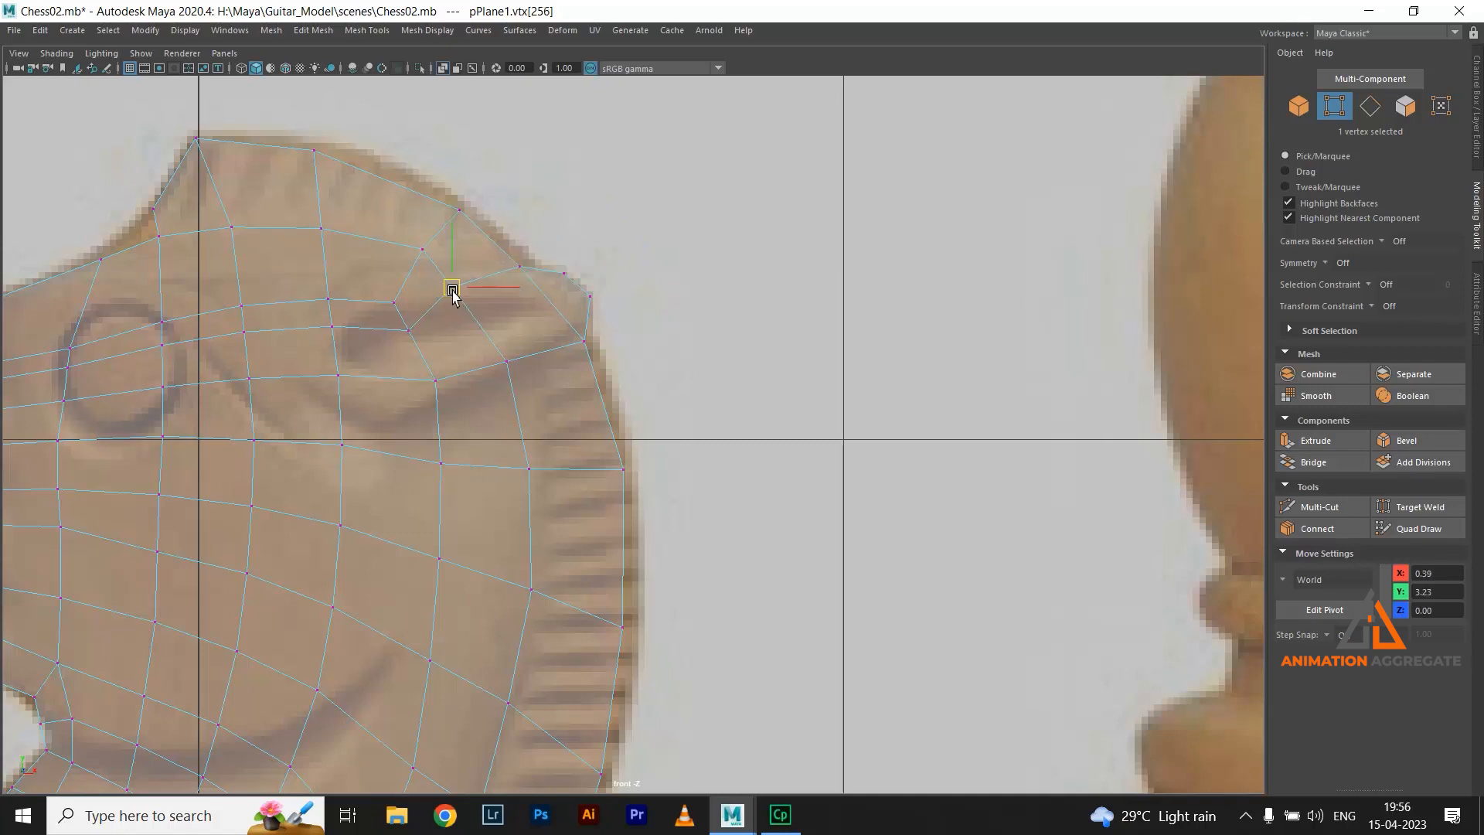
pyautogui.click(515, 371)
pyautogui.click(578, 313)
pyautogui.click(569, 283)
pyautogui.moveTo(569, 284); pyautogui.dragTo(529, 268)
pyautogui.click(520, 266)
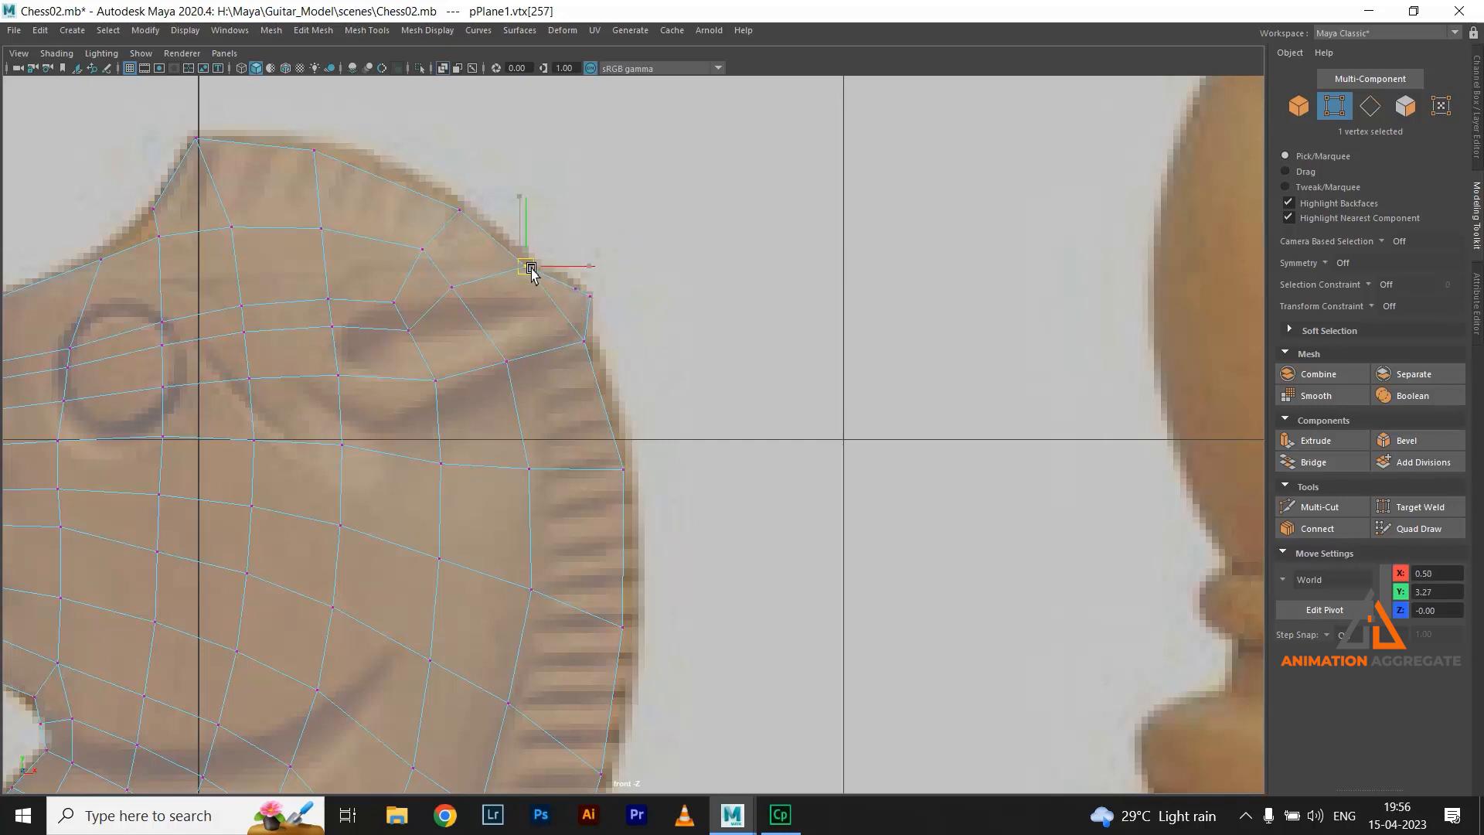
# Inspect the knight's side surface in the perspective view with the whole mesh selected
pyautogui.press('space')
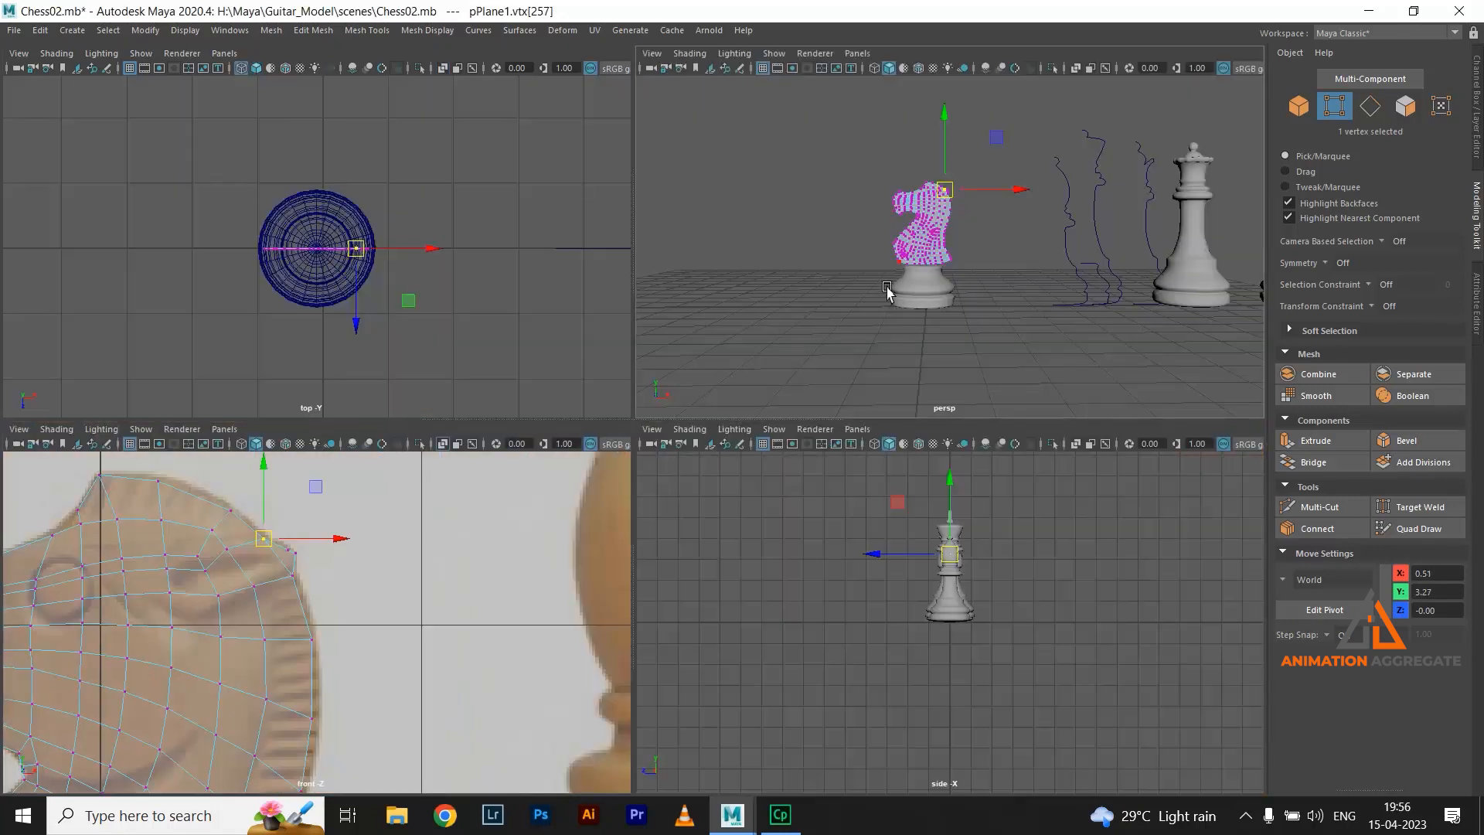
pyautogui.press('space')
pyautogui.scroll(4, 542, 330)
pyautogui.keyDown('alt'); pyautogui.moveTo(545, 356); pyautogui.dragTo(507, 330); pyautogui.keyUp('alt')
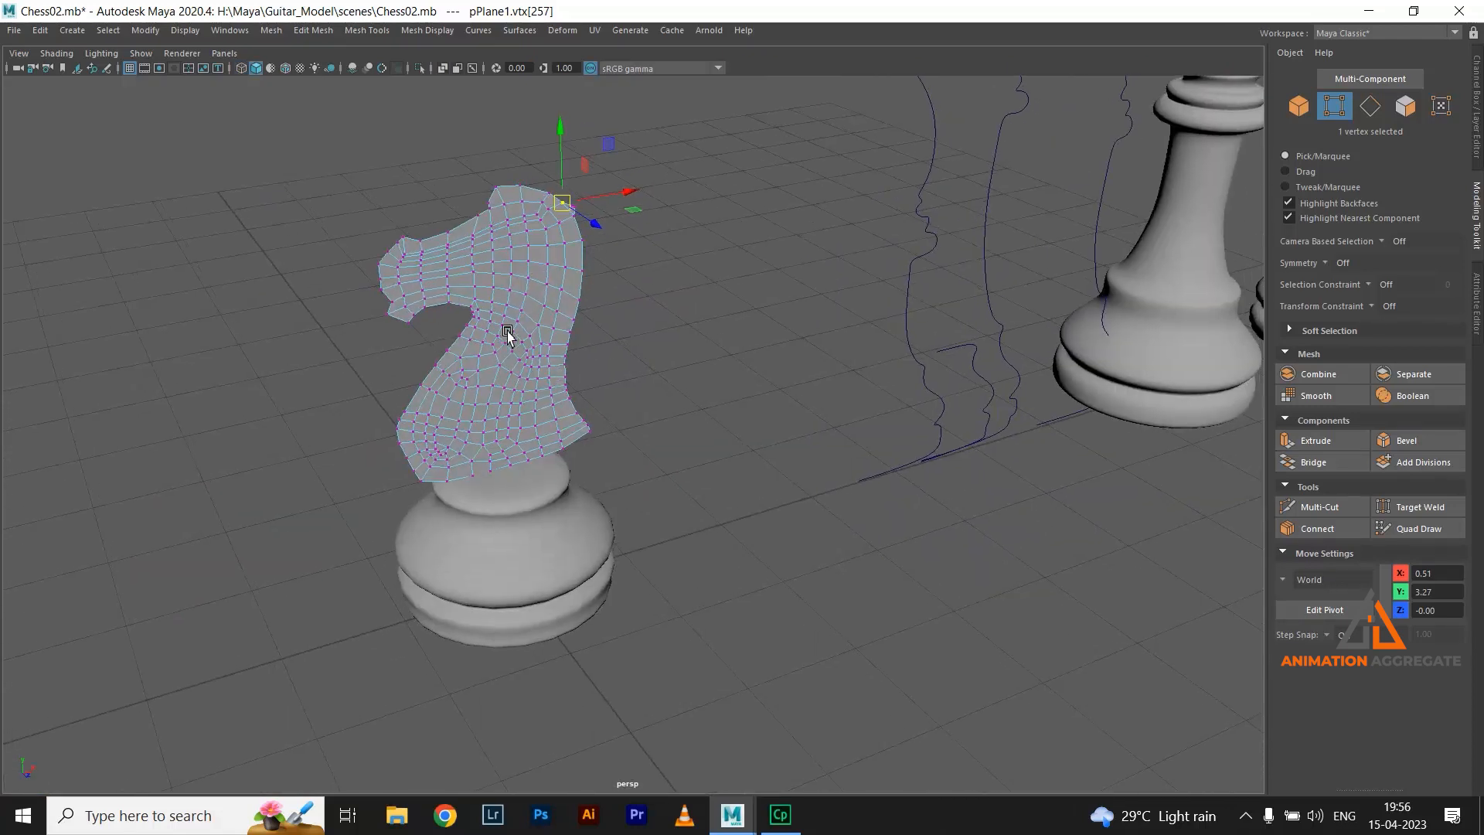
pyautogui.moveTo(547, 268); pyautogui.dragTo(580, 260, button='right')
pyautogui.click(742, 338)
pyautogui.keyDown('alt'); pyautogui.moveTo(728, 455); pyautogui.dragTo(634, 425); pyautogui.keyUp('alt')
pyautogui.click(537, 410)
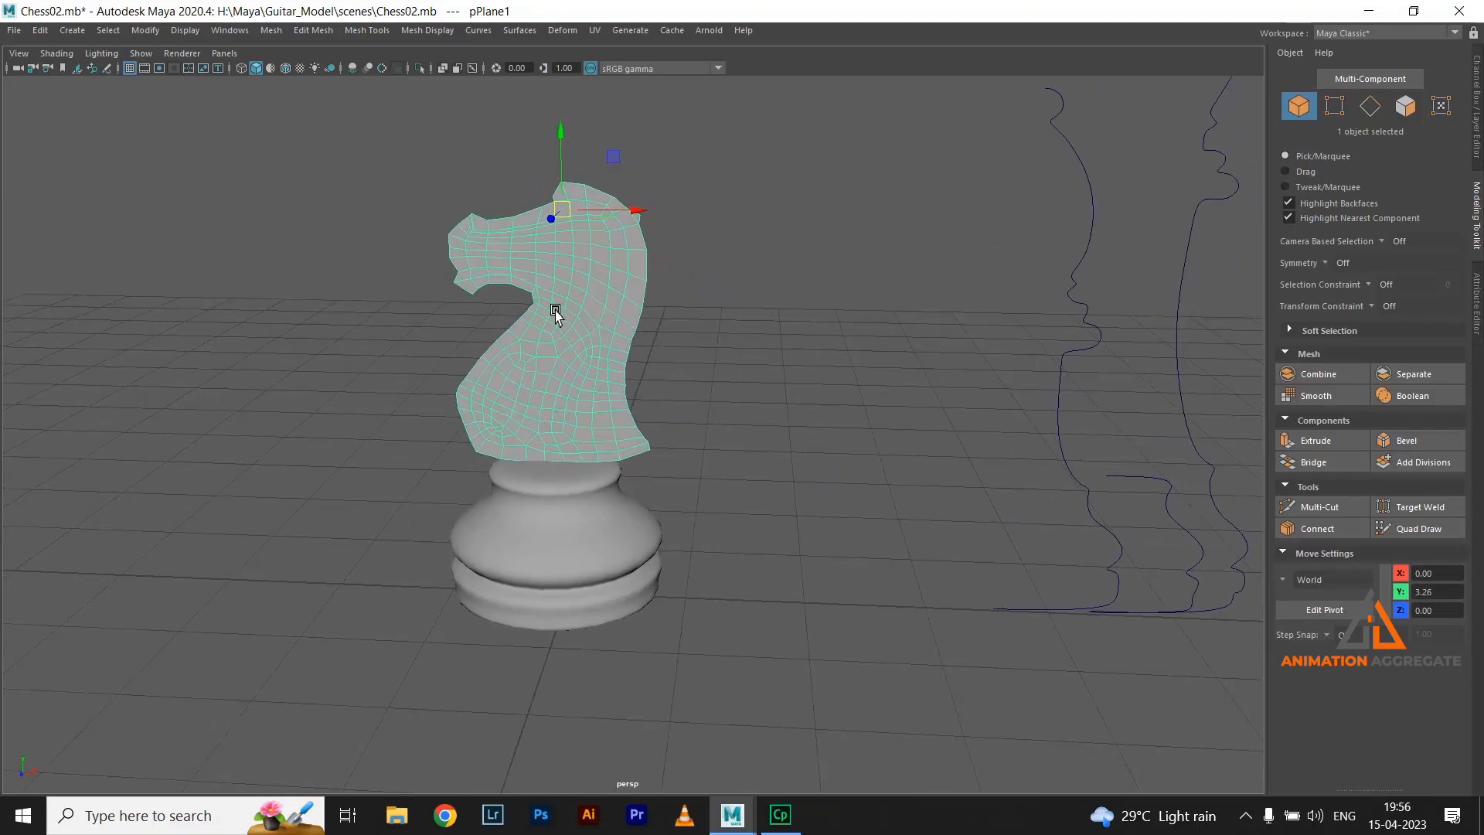
pyautogui.keyDown('alt'); pyautogui.moveTo(553, 315); pyautogui.dragTo(557, 349); pyautogui.keyUp('alt')
pyautogui.scroll(6, 588, 371)
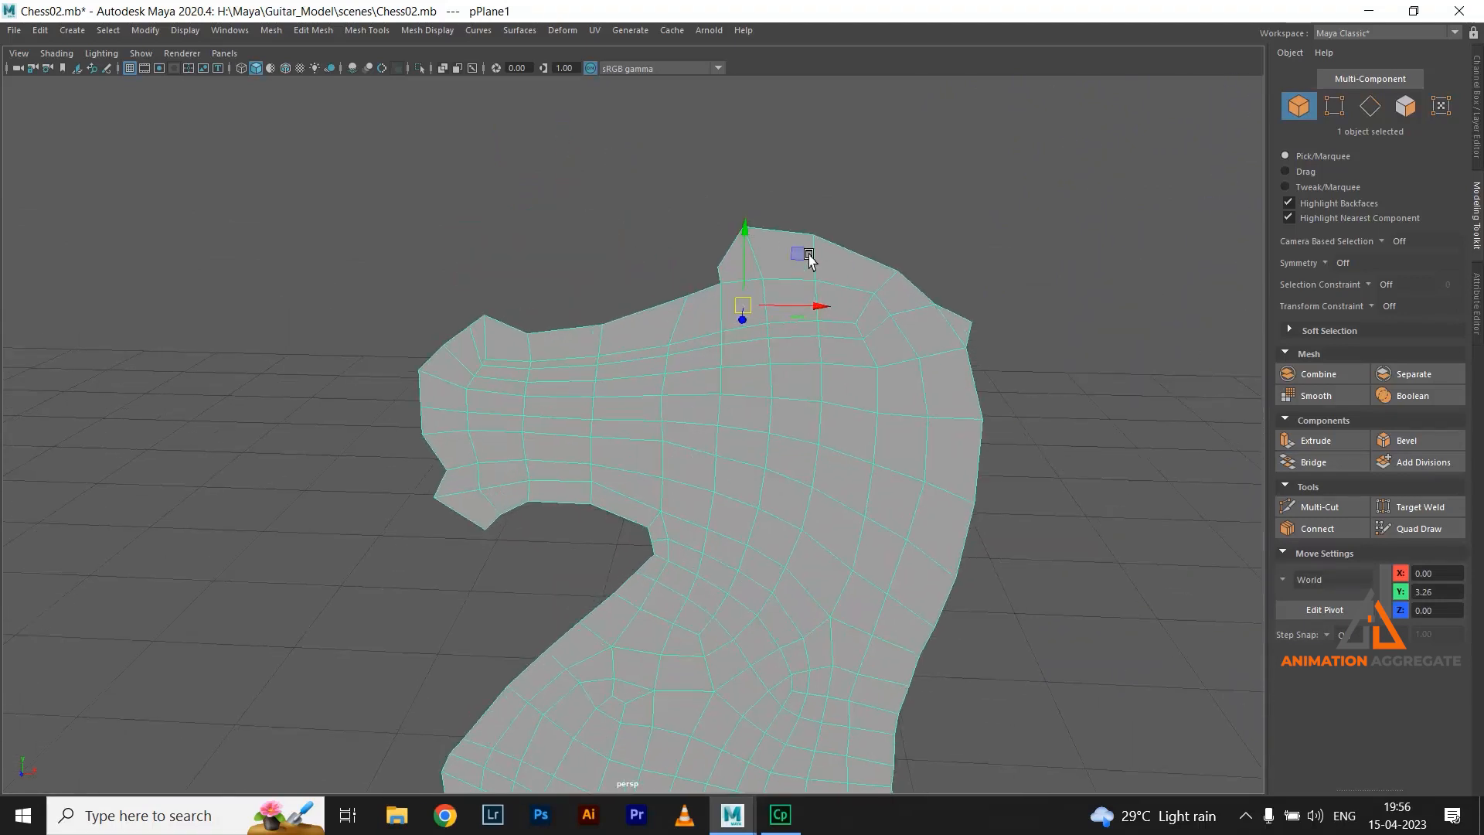
# Move the vertices at the forelock's tip and its front base down slightly to smooth the crest outline
pyautogui.moveTo(786, 255); pyautogui.dragTo(727, 252, button='right')
pyautogui.click(743, 229)
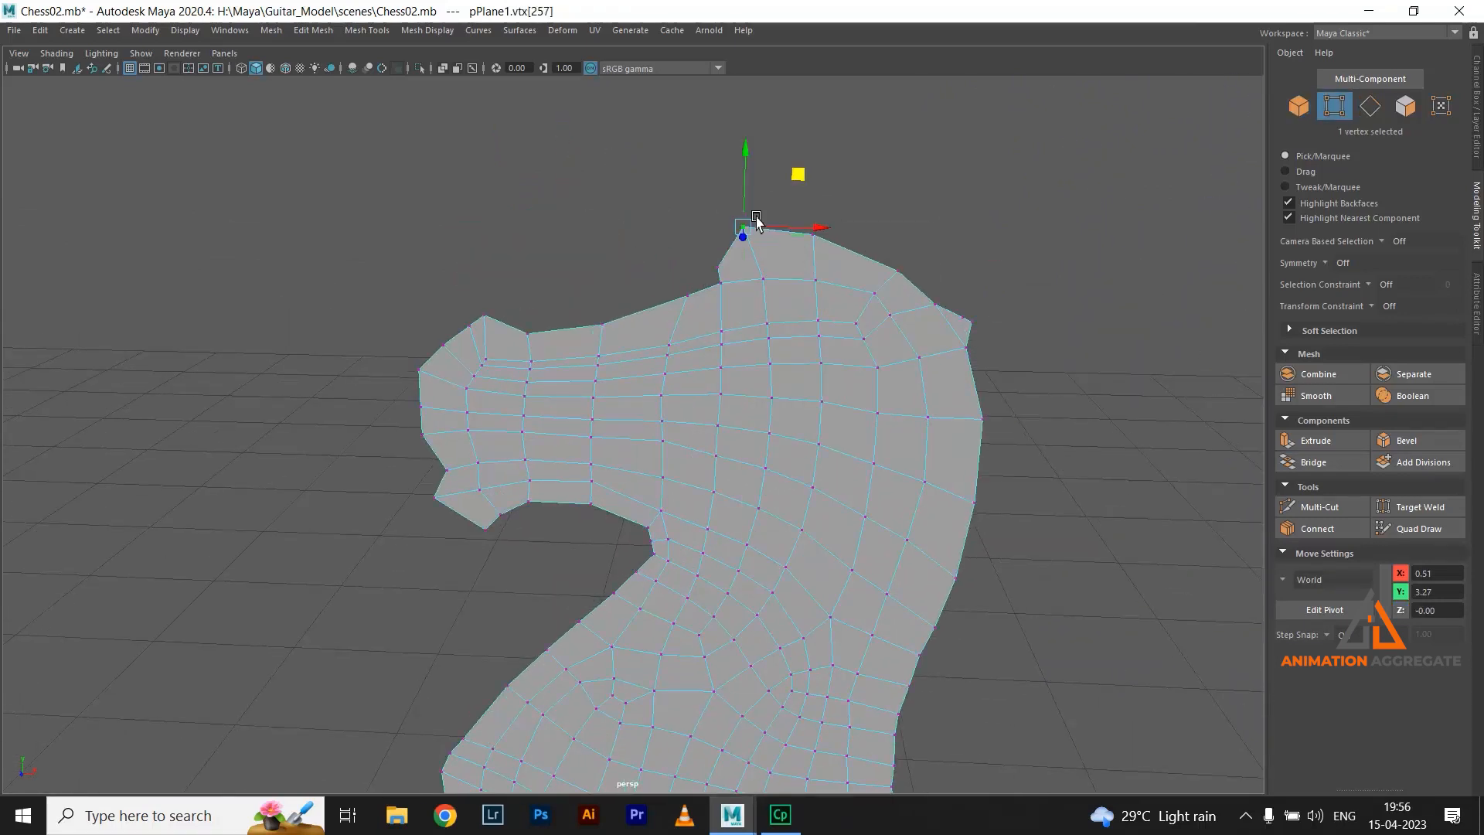
pyautogui.moveTo(739, 152); pyautogui.dragTo(720, 207)
pyautogui.click(718, 265)
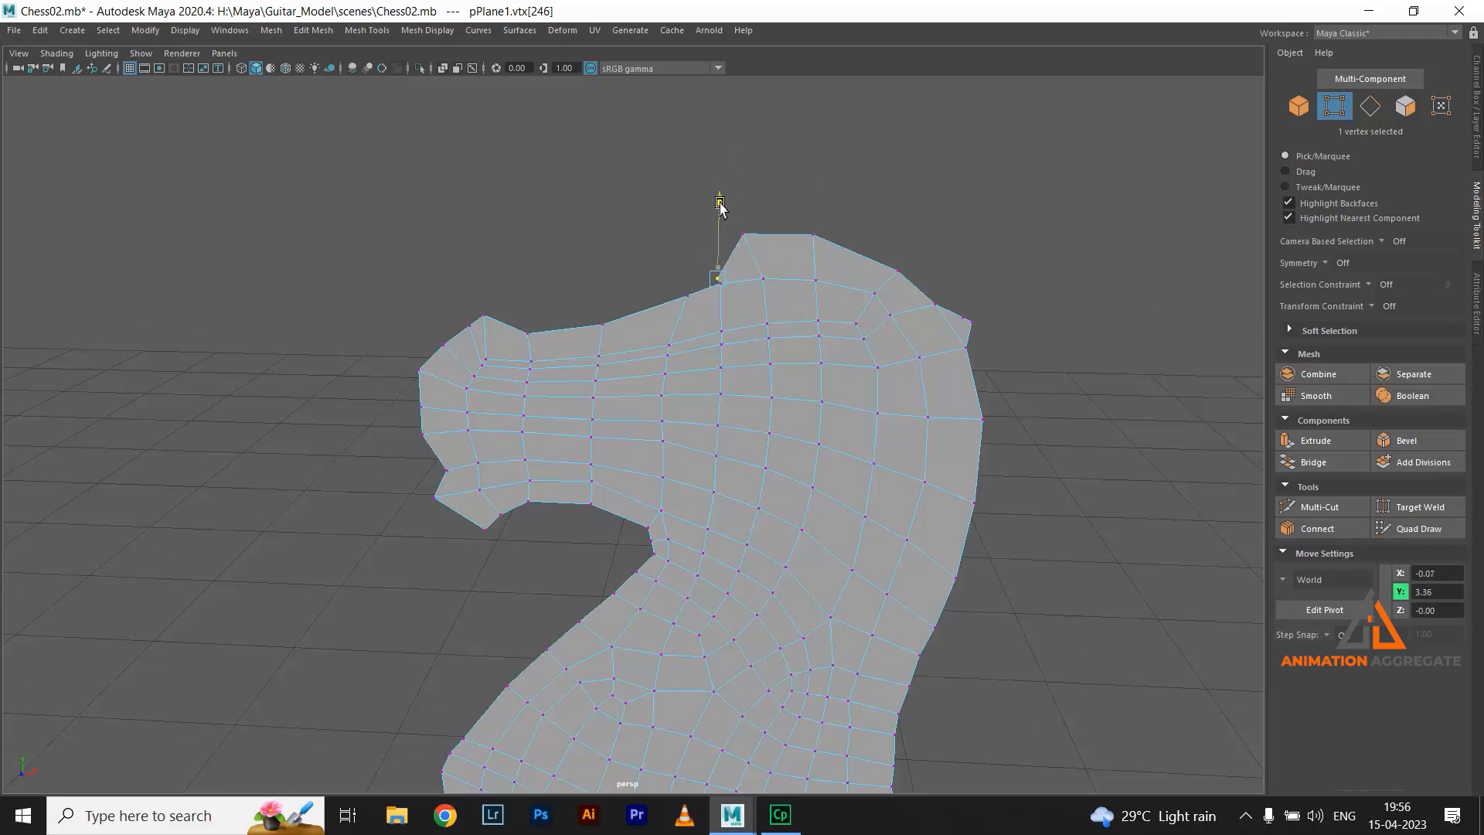
pyautogui.scroll(3, 726, 317)
pyautogui.scroll(-1, 839, 375)
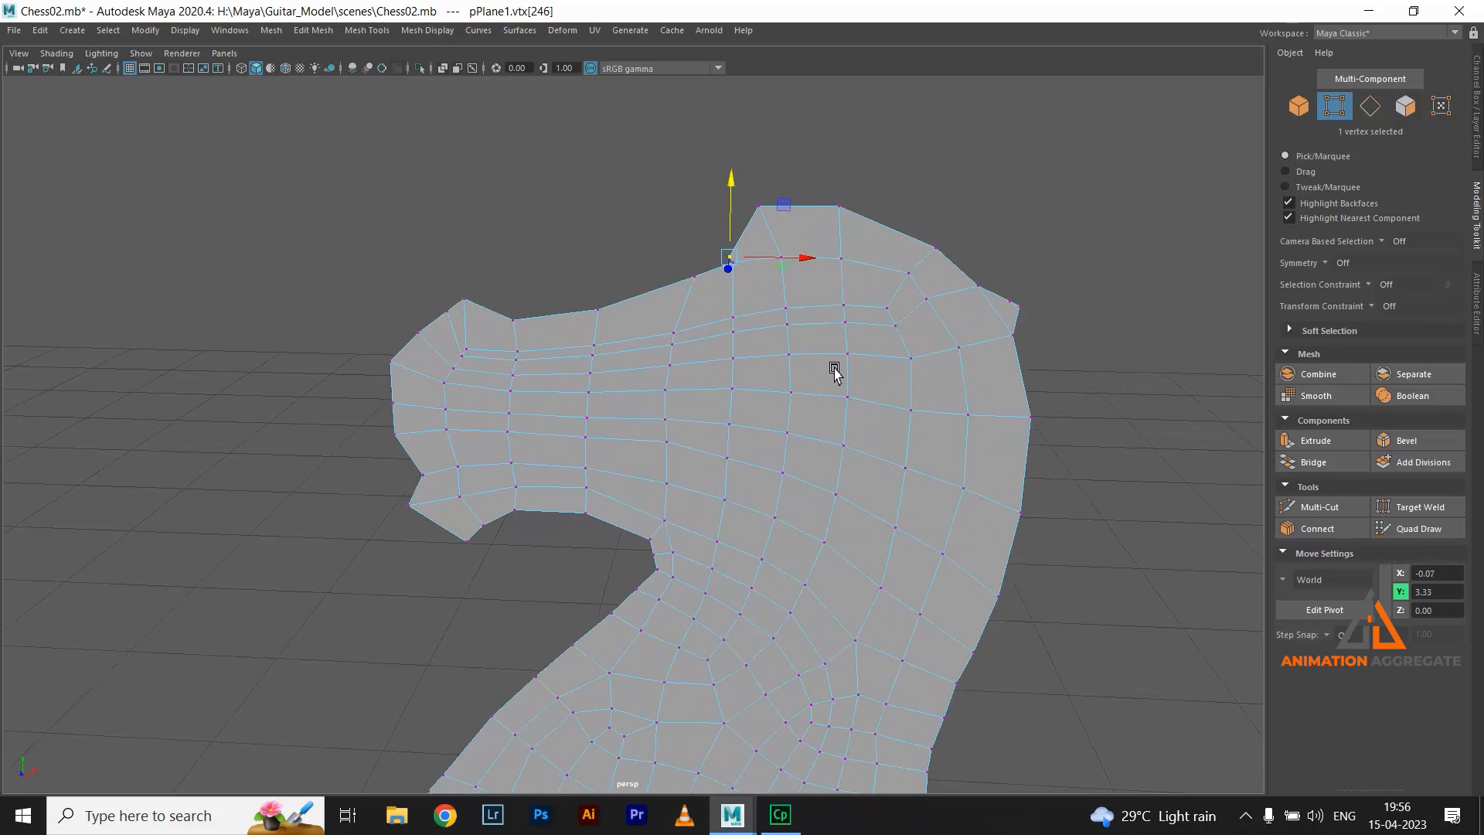
# Extrude all faces of the knight's side surface about 0.17 units along Z to give it thickness
pyautogui.scroll(-6, 780, 478)
pyautogui.keyDown('alt'); pyautogui.moveTo(707, 495); pyautogui.dragTo(759, 515); pyautogui.keyUp('alt')
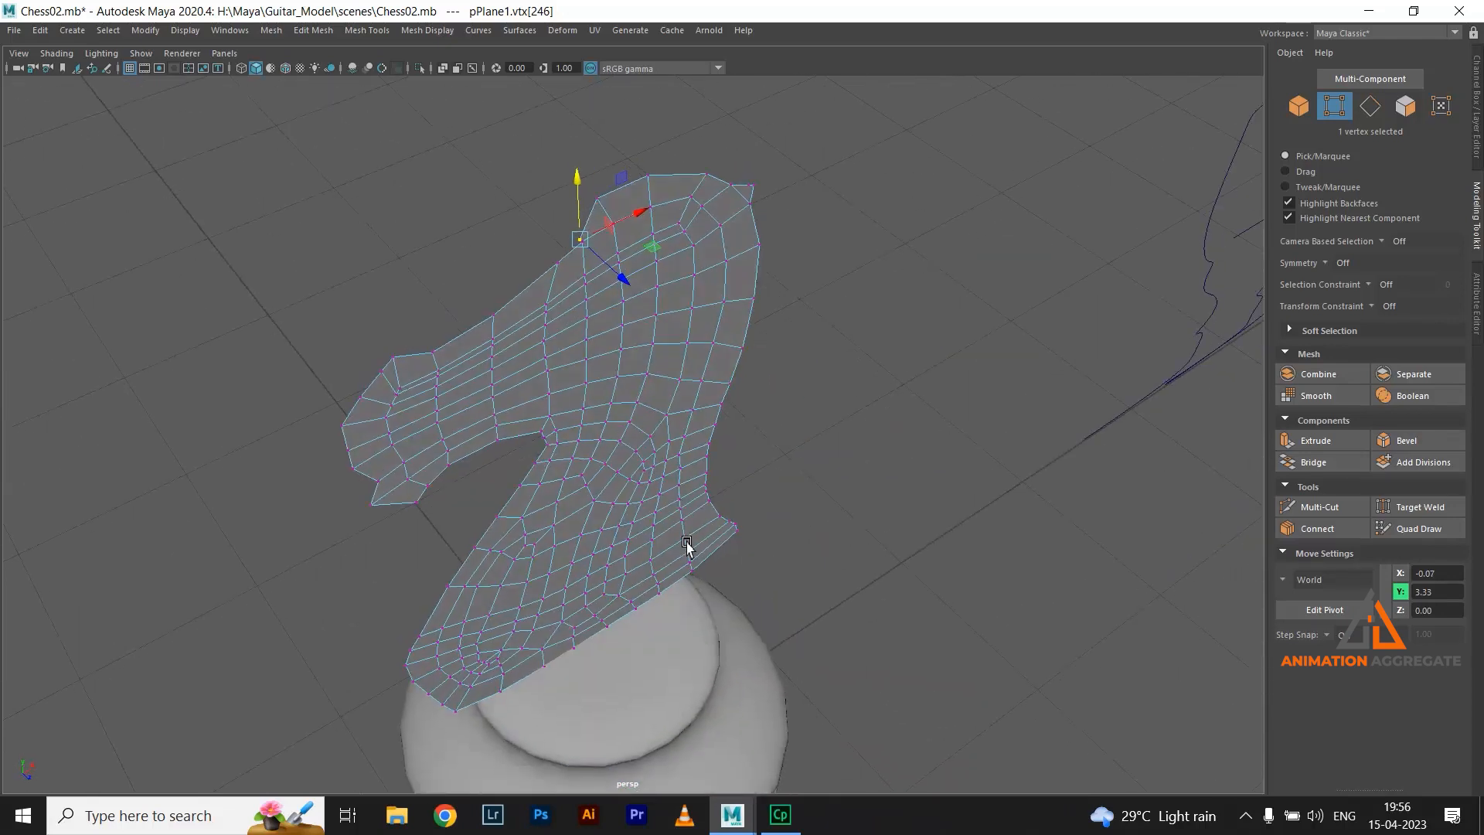
pyautogui.scroll(-2, 696, 433)
pyautogui.keyDown('alt'); pyautogui.moveTo(644, 398); pyautogui.dragTo(622, 373); pyautogui.keyUp('alt')
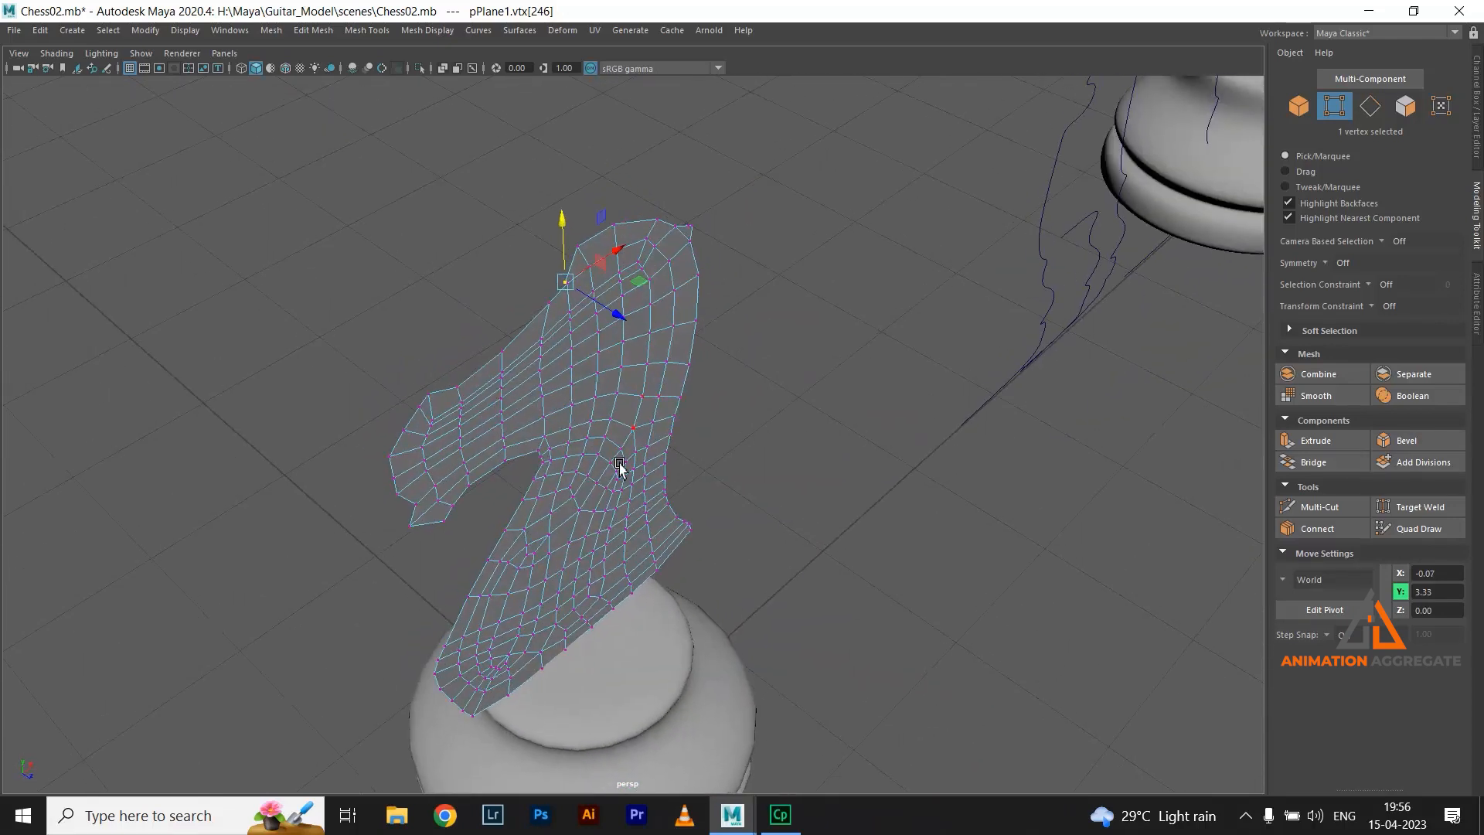
pyautogui.keyDown('alt'); pyautogui.moveTo(620, 467); pyautogui.dragTo(551, 506); pyautogui.keyUp('alt')
pyautogui.moveTo(561, 459); pyautogui.dragTo(681, 371, button='right')
pyautogui.keyDown('shift'); pyautogui.moveTo(818, 259); pyautogui.dragTo(819, 295, button='right'); pyautogui.keyUp('shift')
pyautogui.press('w')
pyautogui.moveTo(607, 558); pyautogui.dragTo(570, 554)
# Enable soft selection with a small falloff around a vertex on the knight's lower chest
pyautogui.keyDown('alt'); pyautogui.moveTo(646, 465); pyautogui.dragTo(710, 363); pyautogui.keyUp('alt')
pyautogui.keyDown('alt'); pyautogui.moveTo(710, 363); pyautogui.dragTo(786, 548, button='right'); pyautogui.keyUp('alt')
pyautogui.keyDown('alt'); pyautogui.moveTo(786, 547); pyautogui.dragTo(825, 381, button='middle'); pyautogui.keyUp('alt')
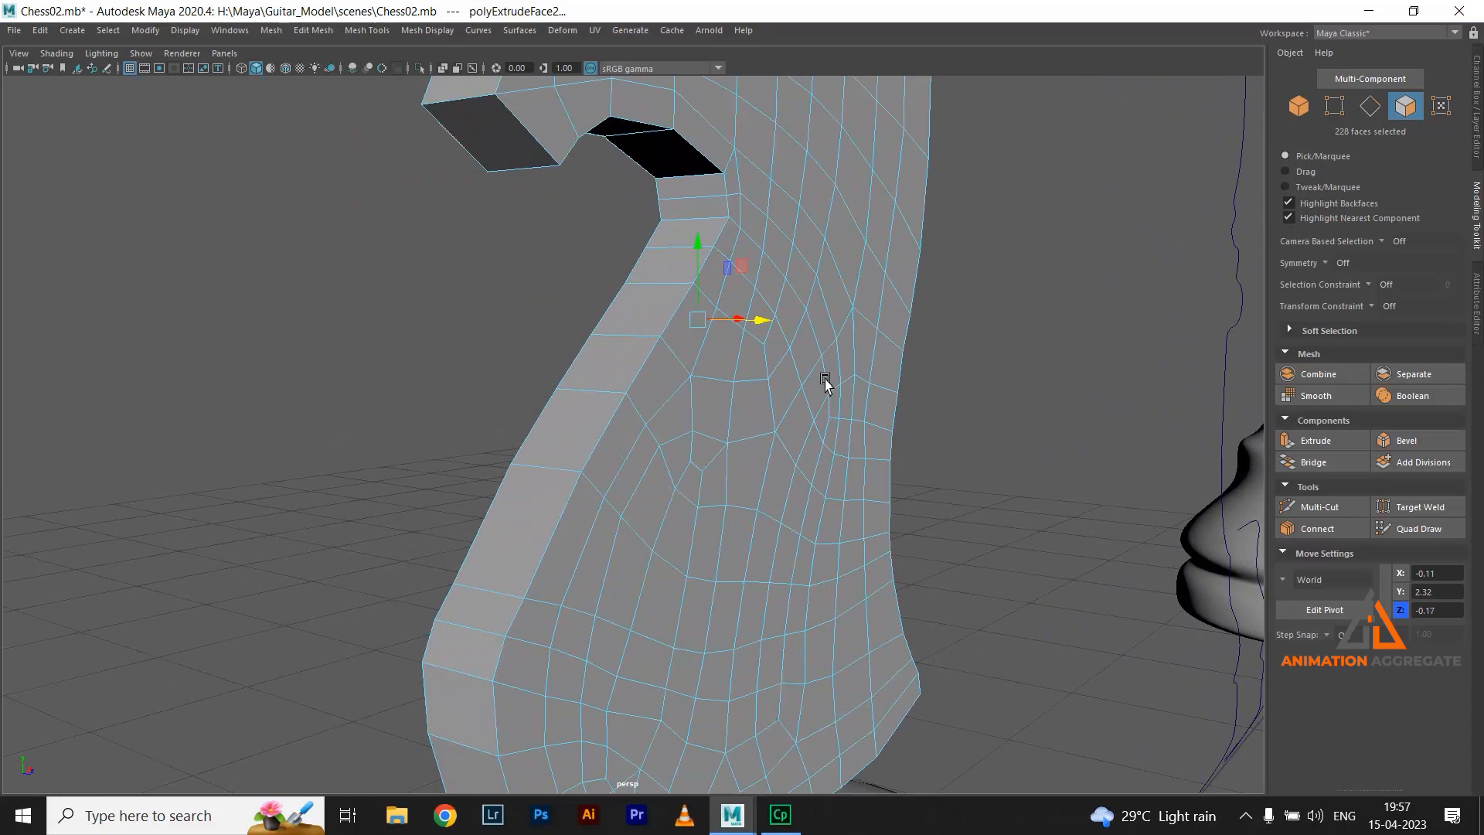
pyautogui.moveTo(762, 393); pyautogui.dragTo(691, 390, button='right')
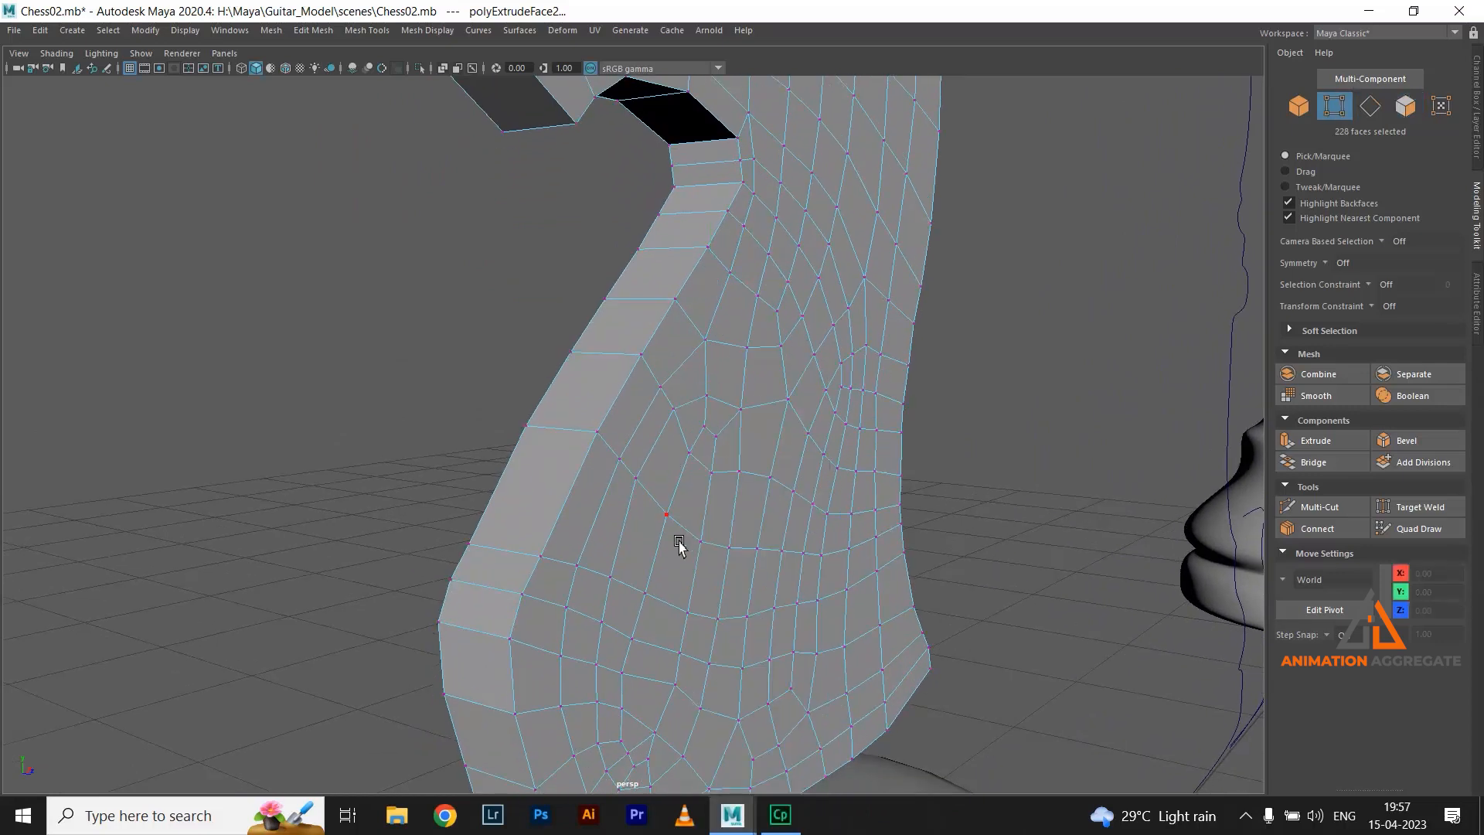
pyautogui.click(648, 594)
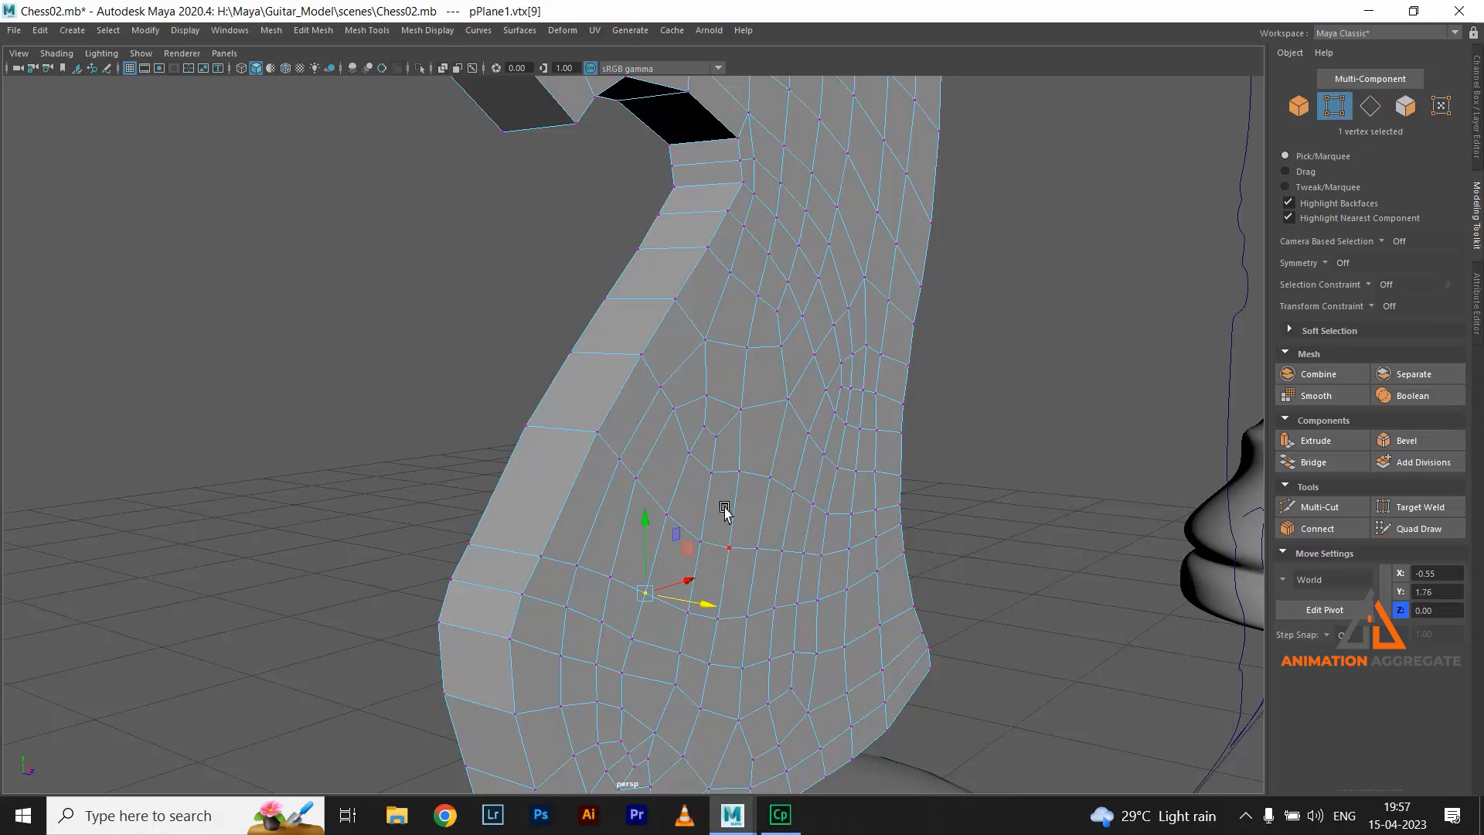
pyautogui.scroll(-1, 731, 542)
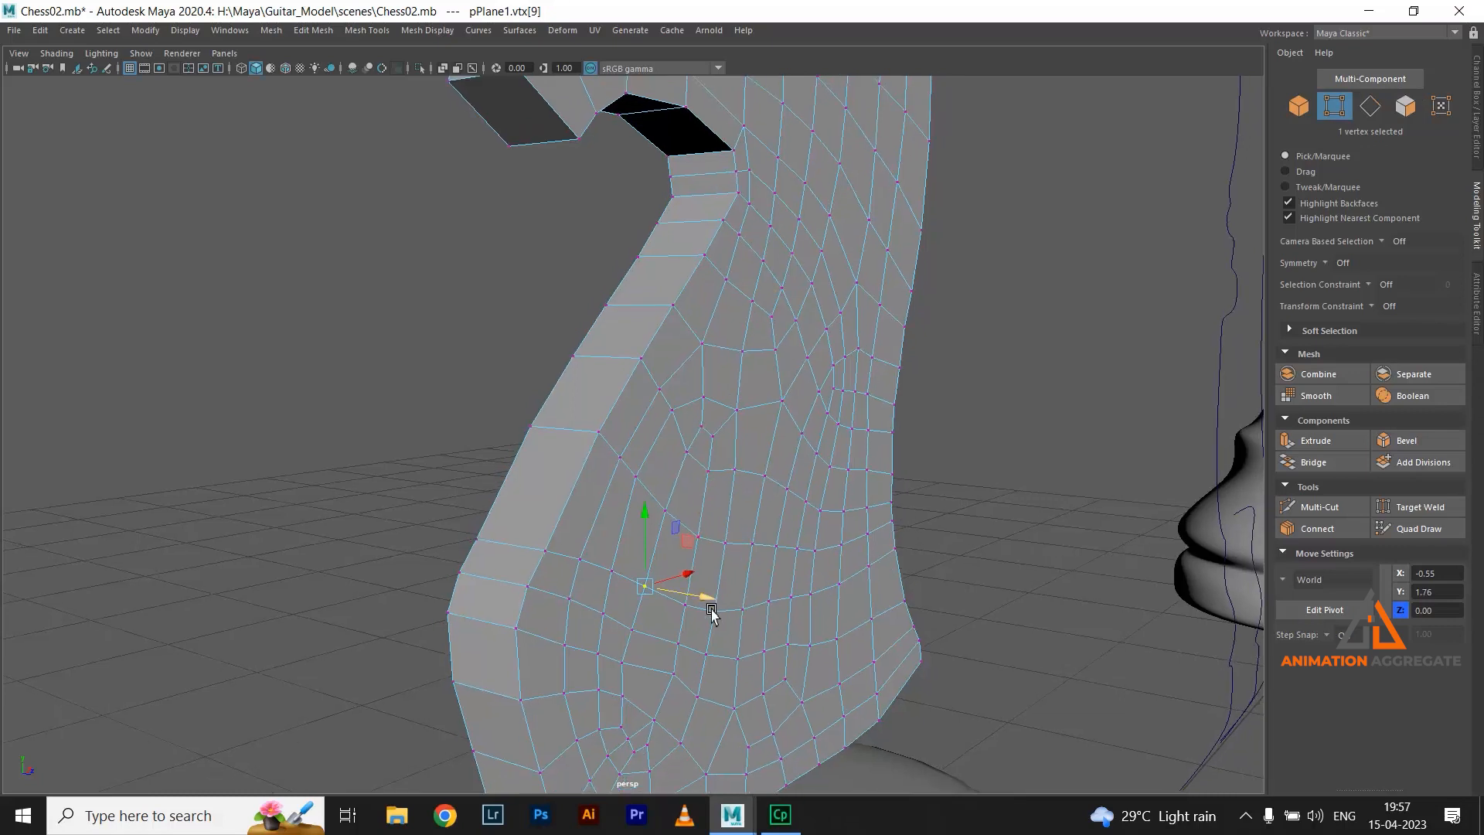
pyautogui.press('b')
pyautogui.moveTo(782, 520)
pyautogui.keyDown('alt'); pyautogui.mouseDown()
pyautogui.moveTo(726, 480)
pyautogui.moveTo(838, 451)
pyautogui.moveTo(842, 540)
pyautogui.moveTo(736, 588)
pyautogui.moveTo(795, 553)
pyautogui.moveTo(881, 547)
pyautogui.moveTo(782, 527)
pyautogui.mouseUp(); pyautogui.keyUp('alt')
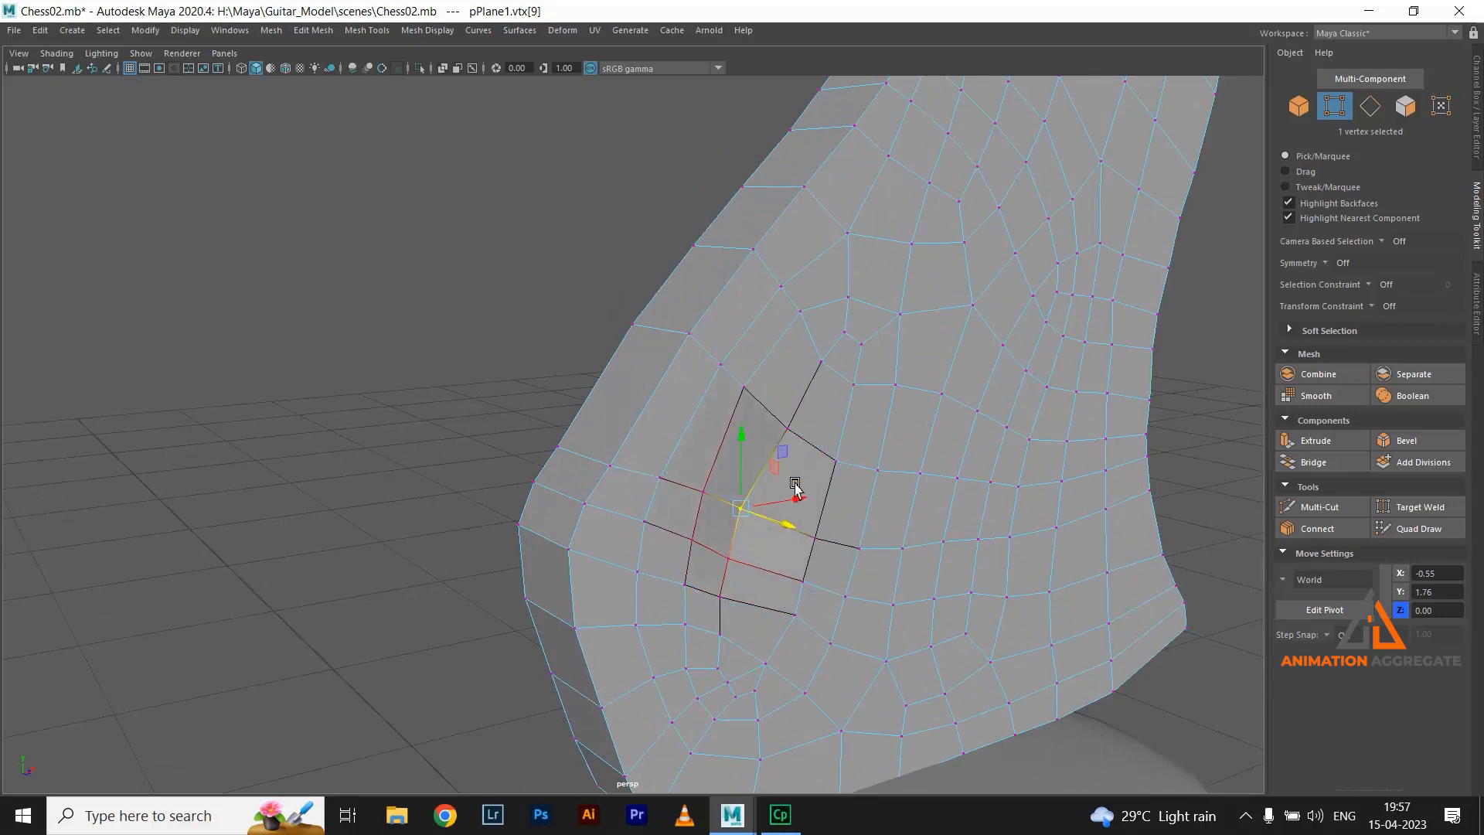
# Shift individual vertices on the knight's lower chest and neck along Z with soft selection to sculpt relief in the side surface
pyautogui.click(791, 429)
pyautogui.click(837, 459)
pyautogui.hotkey('ctrl', 'z')
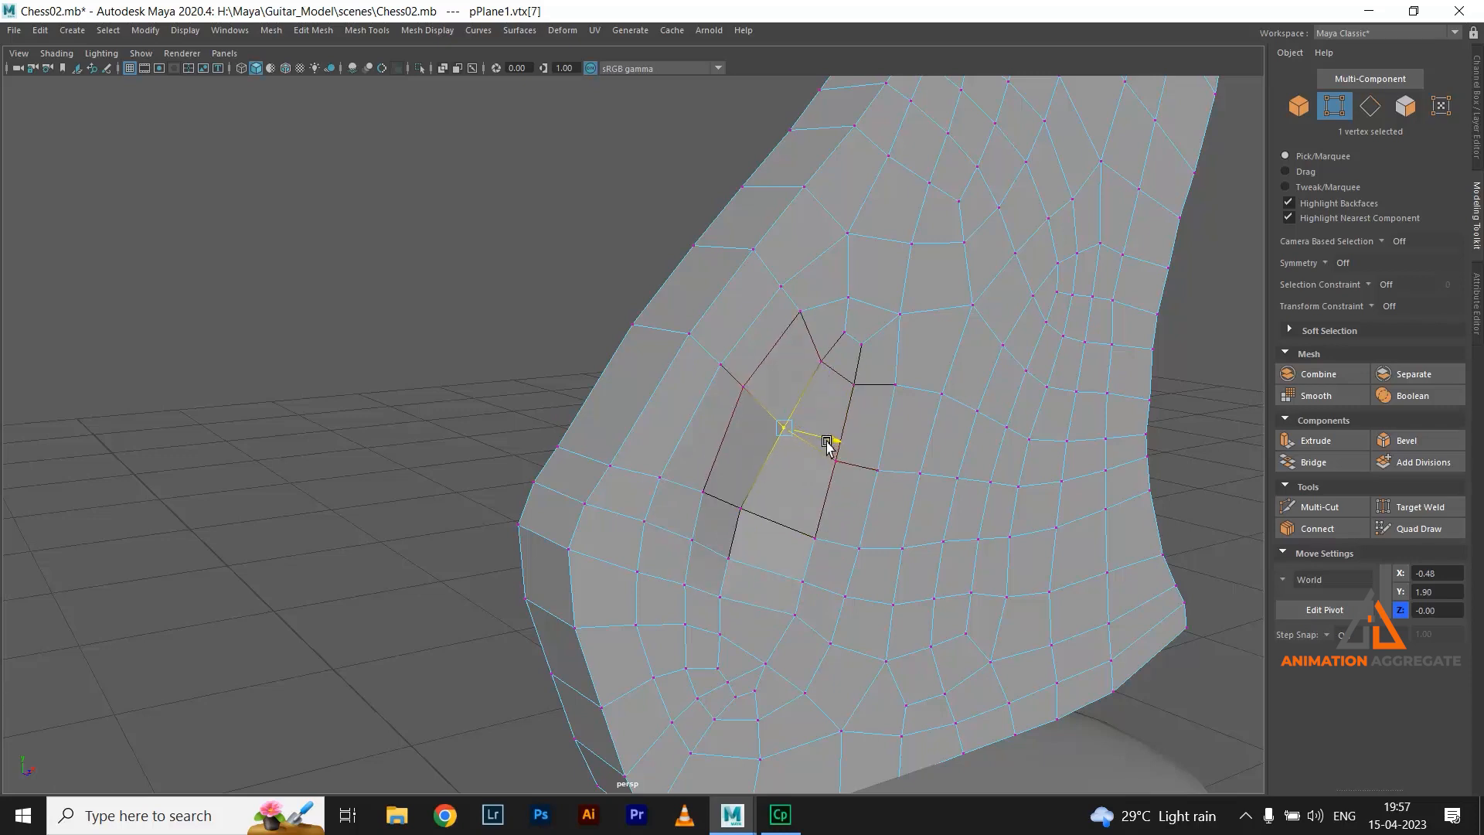
pyautogui.click(724, 606)
pyautogui.moveTo(766, 619); pyautogui.dragTo(756, 616)
pyautogui.click(1008, 426)
pyautogui.moveTo(1056, 445); pyautogui.dragTo(1074, 380)
pyautogui.click(1025, 371)
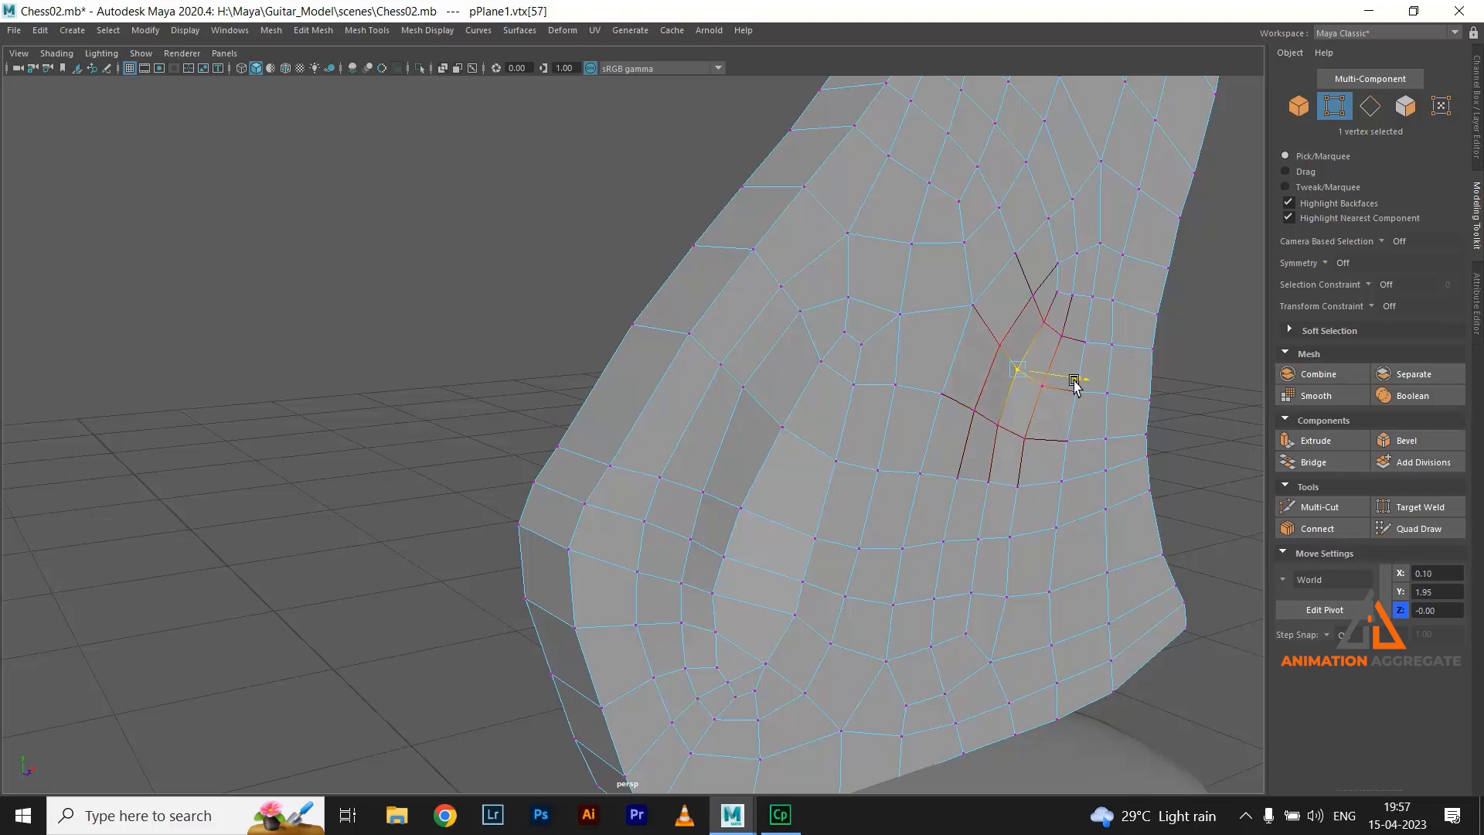
pyautogui.click(982, 543)
pyautogui.moveTo(1037, 554); pyautogui.dragTo(1028, 562)
pyautogui.moveTo(997, 509); pyautogui.dragTo(1037, 493)
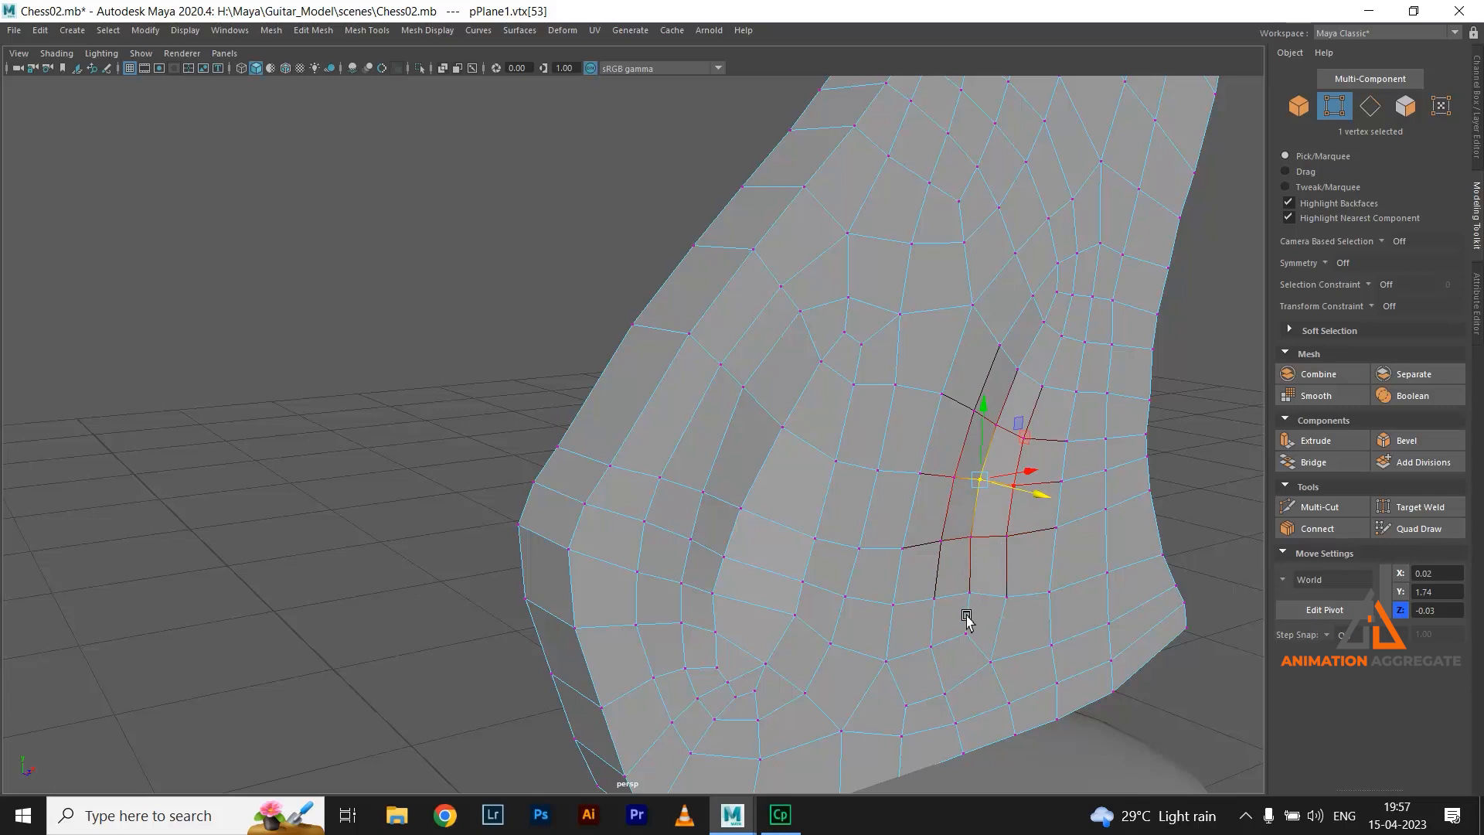
# Select the vertices along the knight's bottom edge and move them outward along Z to flare the base
pyautogui.keyDown('alt'); pyautogui.moveTo(1011, 611); pyautogui.dragTo(686, 634); pyautogui.keyUp('alt')
pyautogui.click(628, 688)
pyautogui.keyDown('alt'); pyautogui.moveTo(571, 740); pyautogui.dragTo(563, 710); pyautogui.keyUp('alt')
pyautogui.moveTo(627, 674); pyautogui.dragTo(622, 773)
pyautogui.keyDown('alt'); pyautogui.moveTo(685, 736); pyautogui.dragTo(886, 531); pyautogui.keyUp('alt')
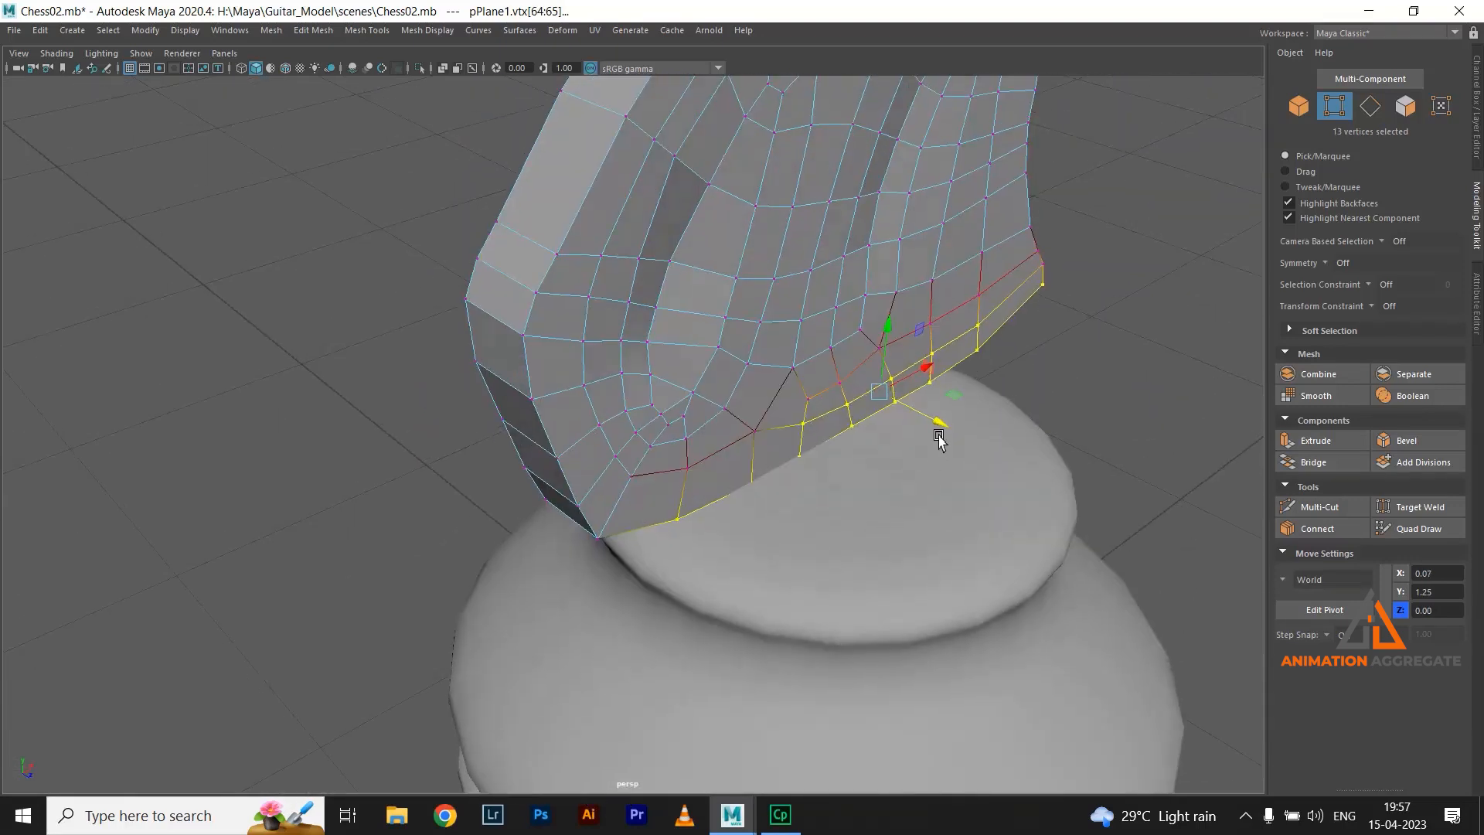
pyautogui.moveTo(971, 449); pyautogui.dragTo(995, 461)
pyautogui.hotkey('ctrl', 'z')
pyautogui.moveTo(933, 255)
pyautogui.keyDown('alt'); pyautogui.mouseDown()
pyautogui.moveTo(973, 247)
pyautogui.moveTo(948, 261)
pyautogui.mouseUp(); pyautogui.keyUp('alt')
pyautogui.moveTo(813, 284); pyautogui.dragTo(900, 259)
pyautogui.moveTo(874, 415); pyautogui.dragTo(793, 375)
# Select the knight's back-side faces, exclude stray faces using the top view, and delete the selection
pyautogui.keyDown('alt'); pyautogui.moveTo(686, 475); pyautogui.dragTo(557, 321); pyautogui.keyUp('alt')
pyautogui.moveTo(557, 321); pyautogui.dragTo(629, 292, button='right')
pyautogui.moveTo(532, 287); pyautogui.dragTo(539, 325, button='right')
pyautogui.doubleClick(575, 352)
pyautogui.press('space')
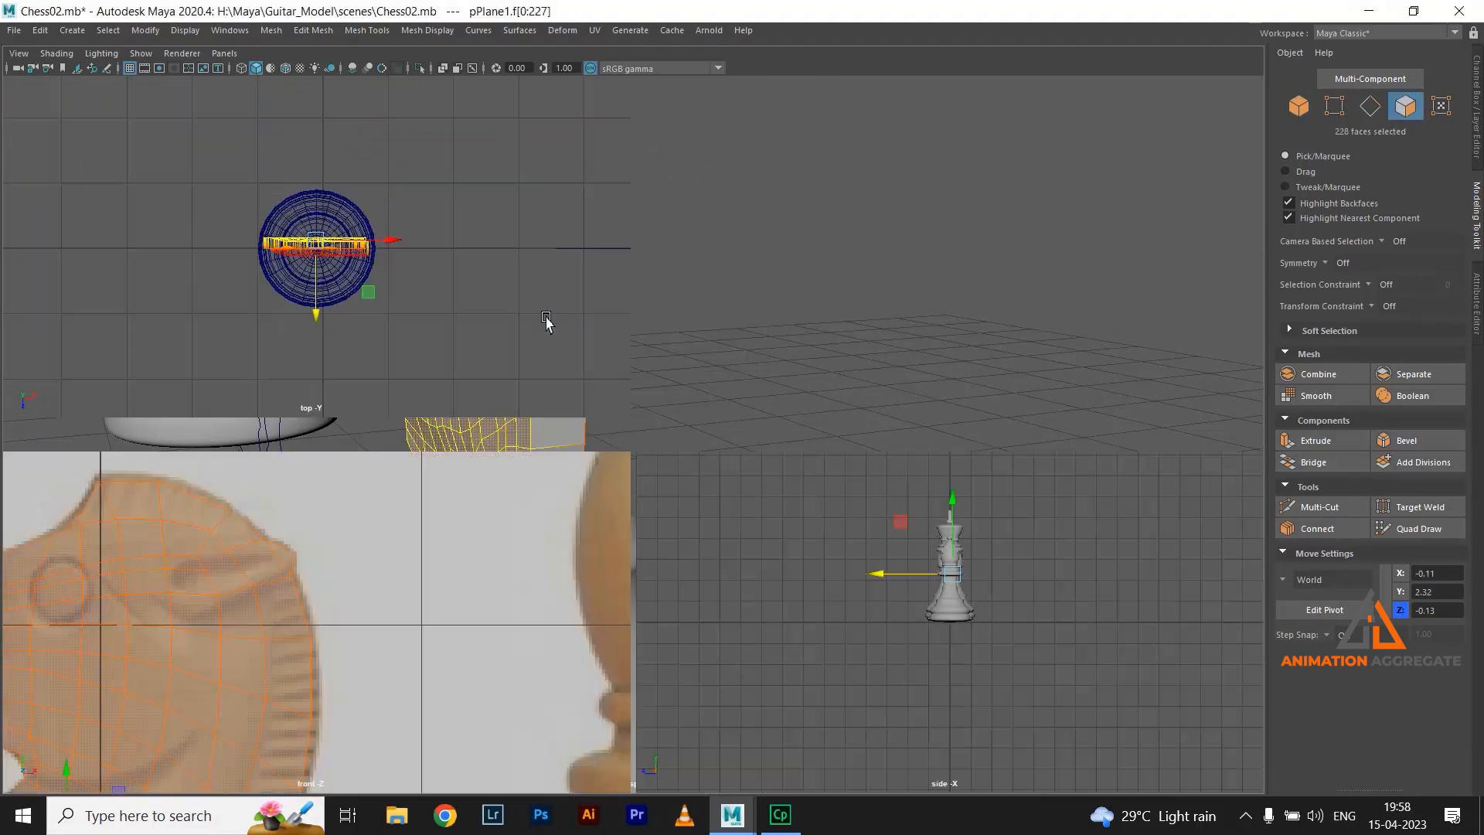
pyautogui.press('space')
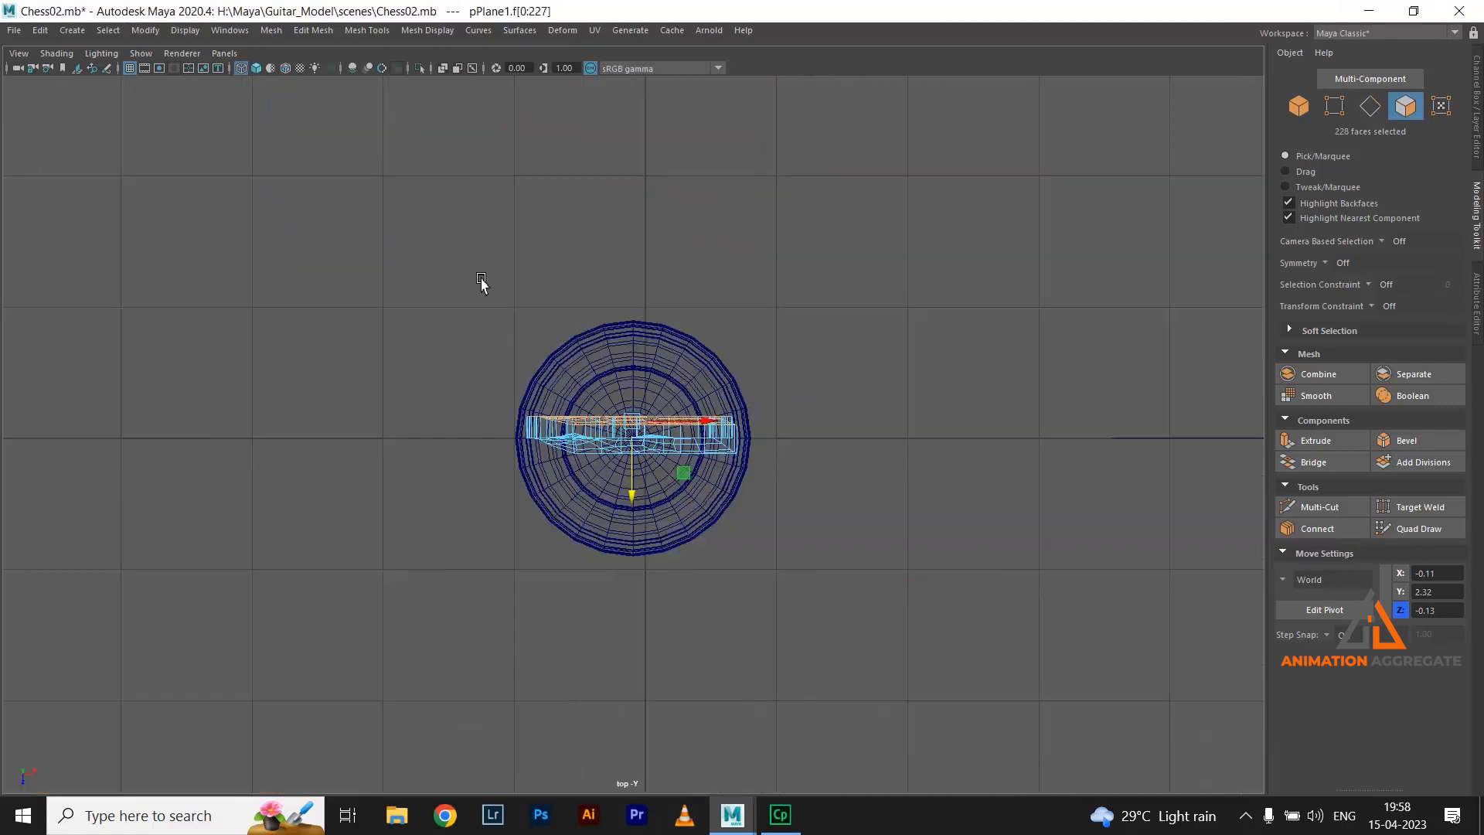
pyautogui.scroll(4, 935, 321)
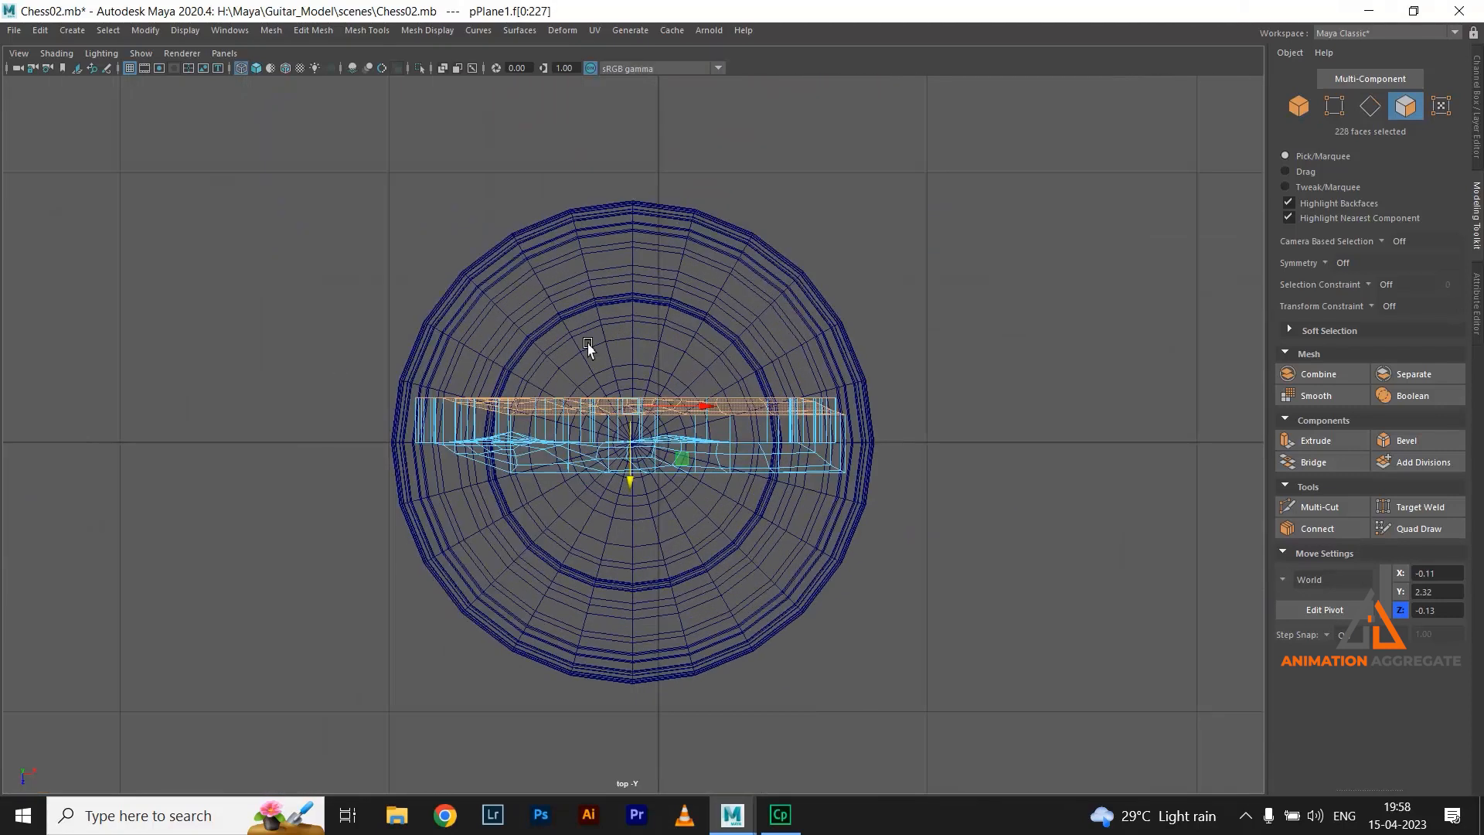
pyautogui.keyDown('shift'); pyautogui.moveTo(648, 378); pyautogui.dragTo(921, 437); pyautogui.keyUp('shift')
pyautogui.keyDown('shift'); pyautogui.moveTo(936, 538); pyautogui.dragTo(378, 417); pyautogui.keyUp('shift')
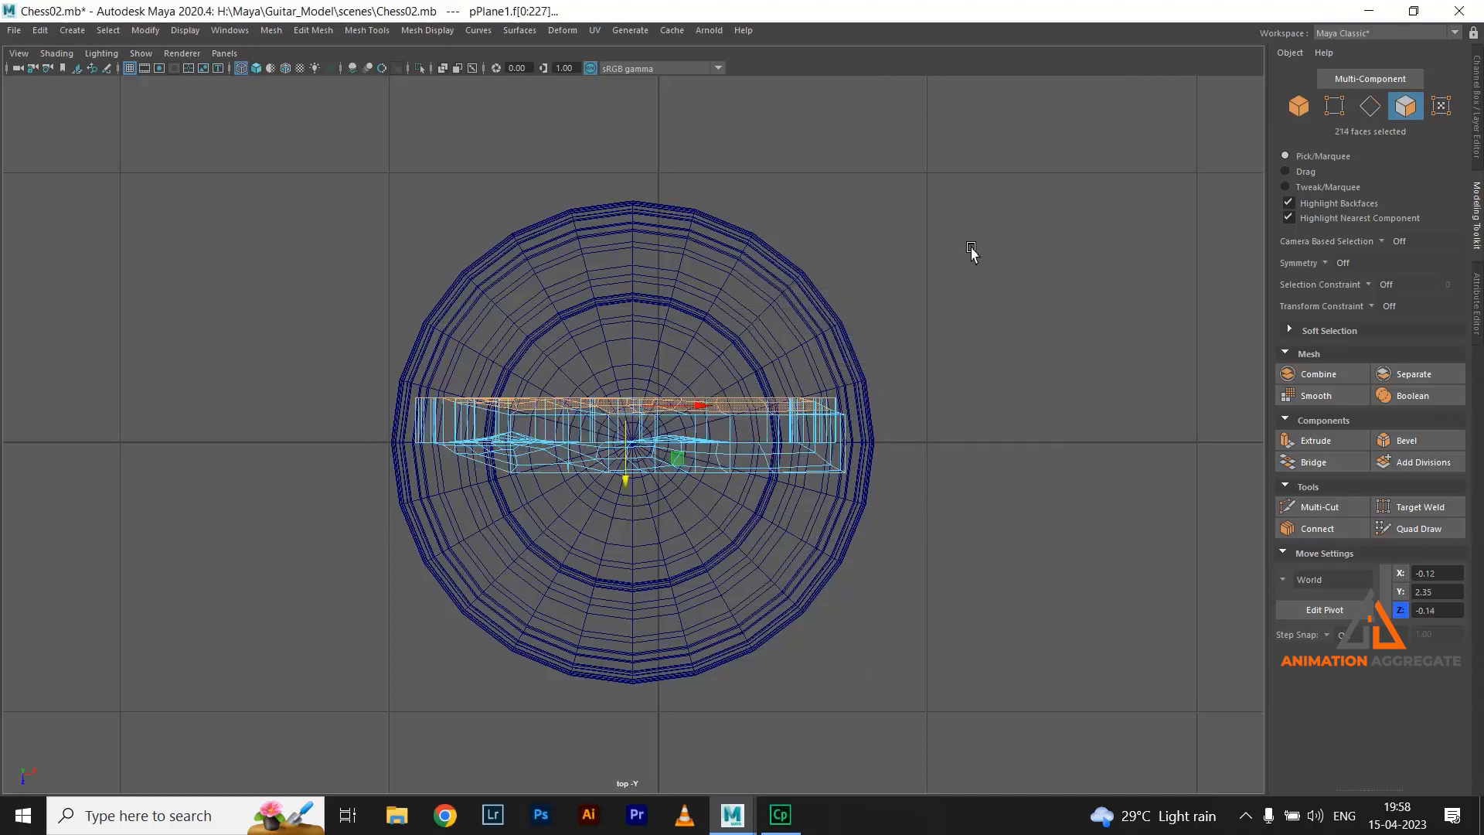
pyautogui.press('space')
pyautogui.press('space')
pyautogui.keyDown('alt'); pyautogui.moveTo(964, 275); pyautogui.dragTo(576, 340); pyautogui.keyUp('alt')
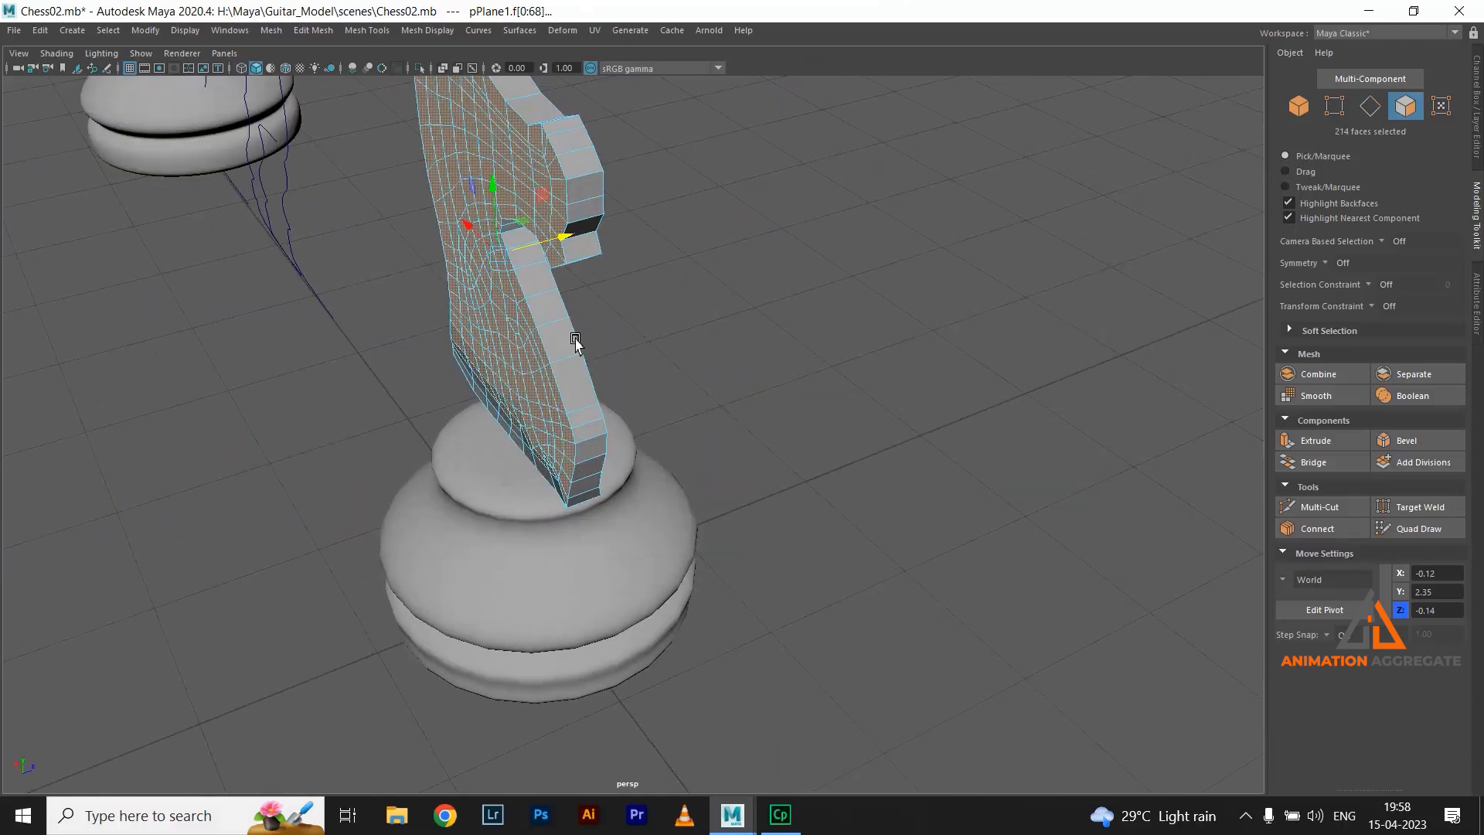
pyautogui.press('Delete')
# Delete the leftover back-side faces along the chest half of the knight's bottom edge
pyautogui.moveTo(504, 413)
pyautogui.keyDown('alt'); pyautogui.mouseDown()
pyautogui.moveTo(600, 349)
pyautogui.moveTo(522, 422)
pyautogui.mouseUp(); pyautogui.keyUp('alt')
pyautogui.keyDown('alt'); pyautogui.moveTo(564, 349); pyautogui.dragTo(556, 462); pyautogui.keyUp('alt')
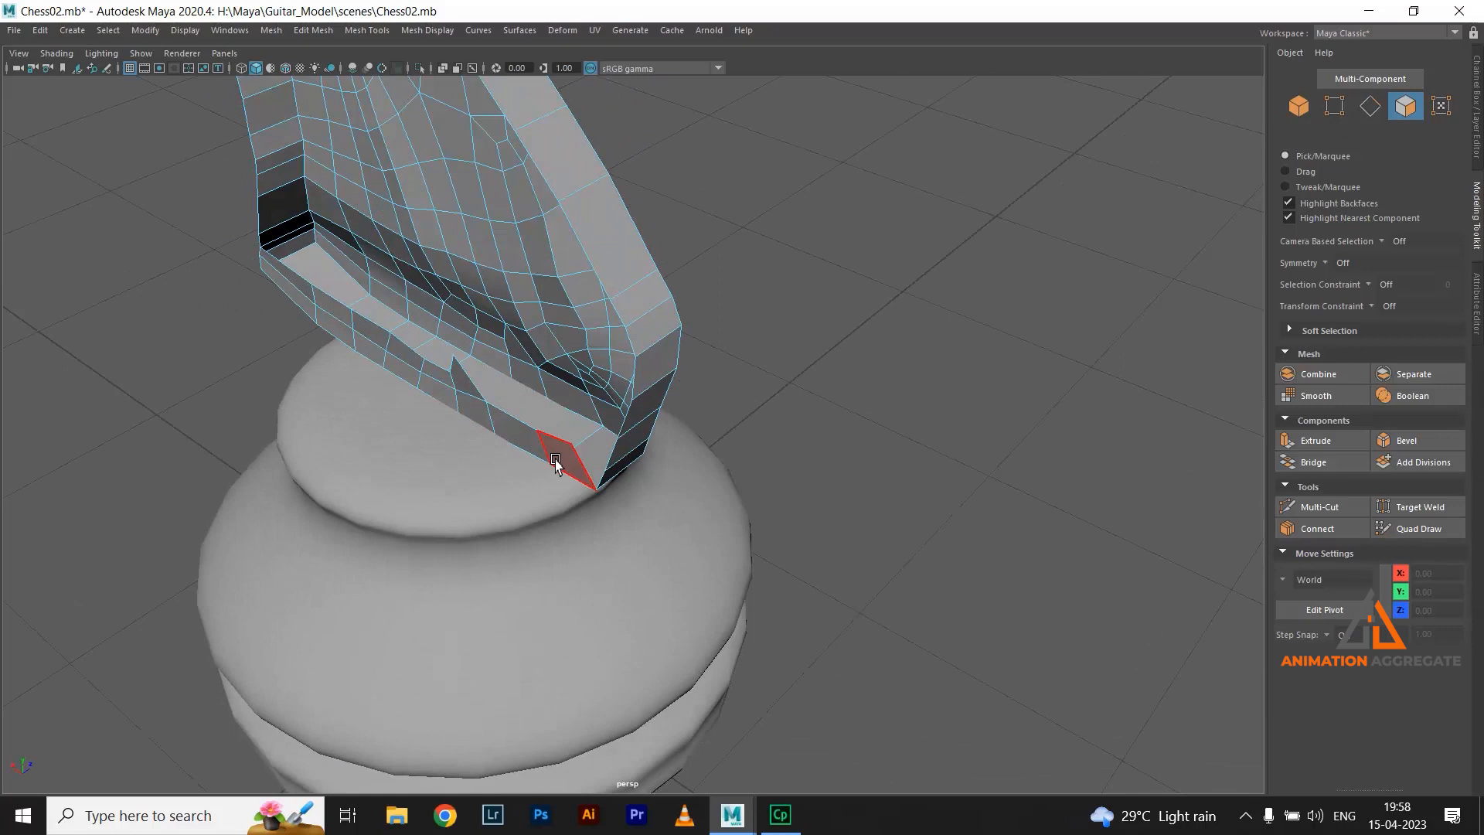
pyautogui.click(556, 462)
pyautogui.keyDown('shift'); pyautogui.click(464, 390); pyautogui.keyUp('shift')
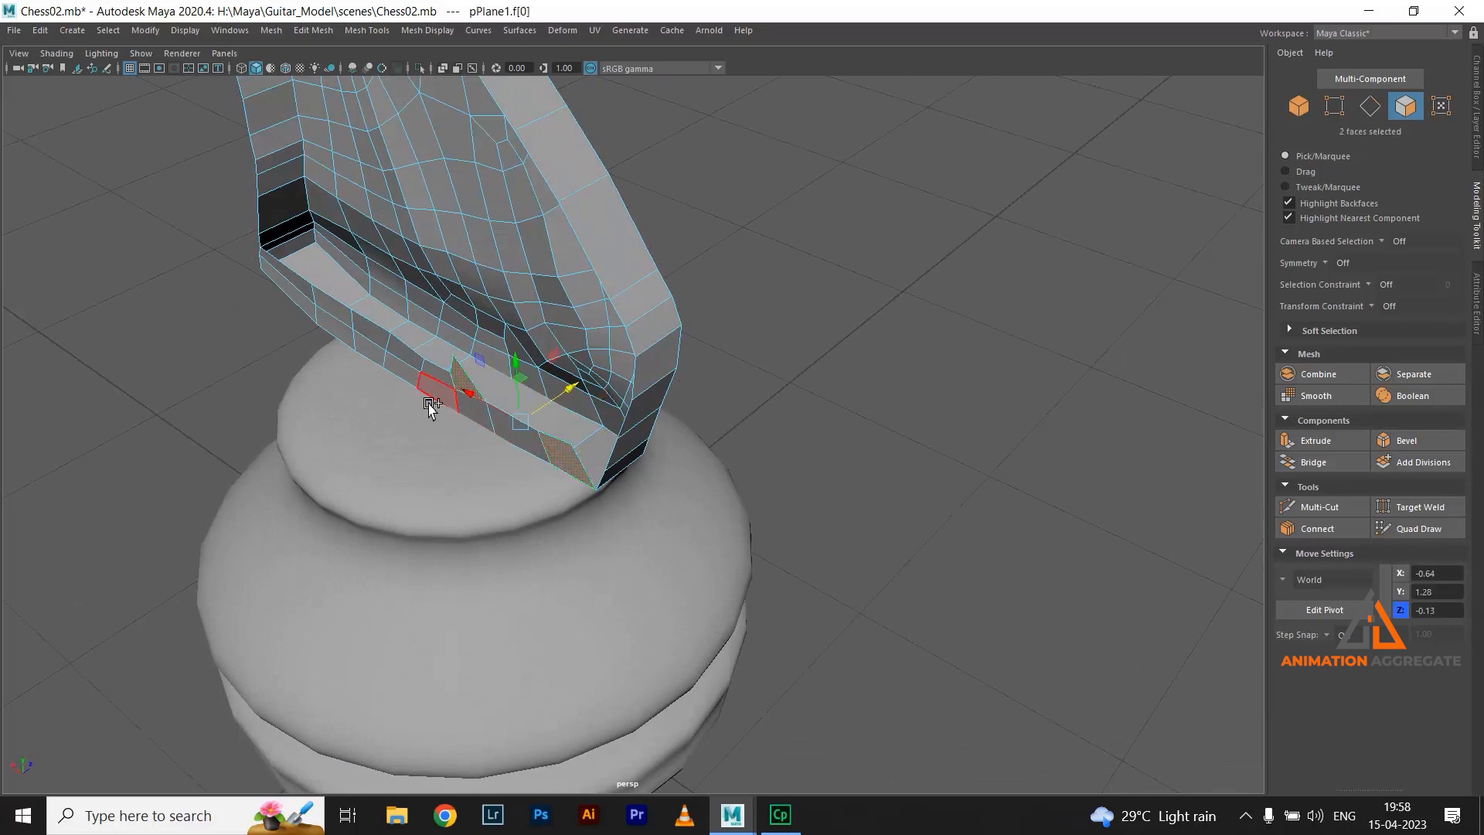
pyautogui.keyDown('shift'); pyautogui.click(506, 443); pyautogui.keyUp('shift')
pyautogui.keyDown('shift'); pyautogui.click(475, 420); pyautogui.keyUp('shift')
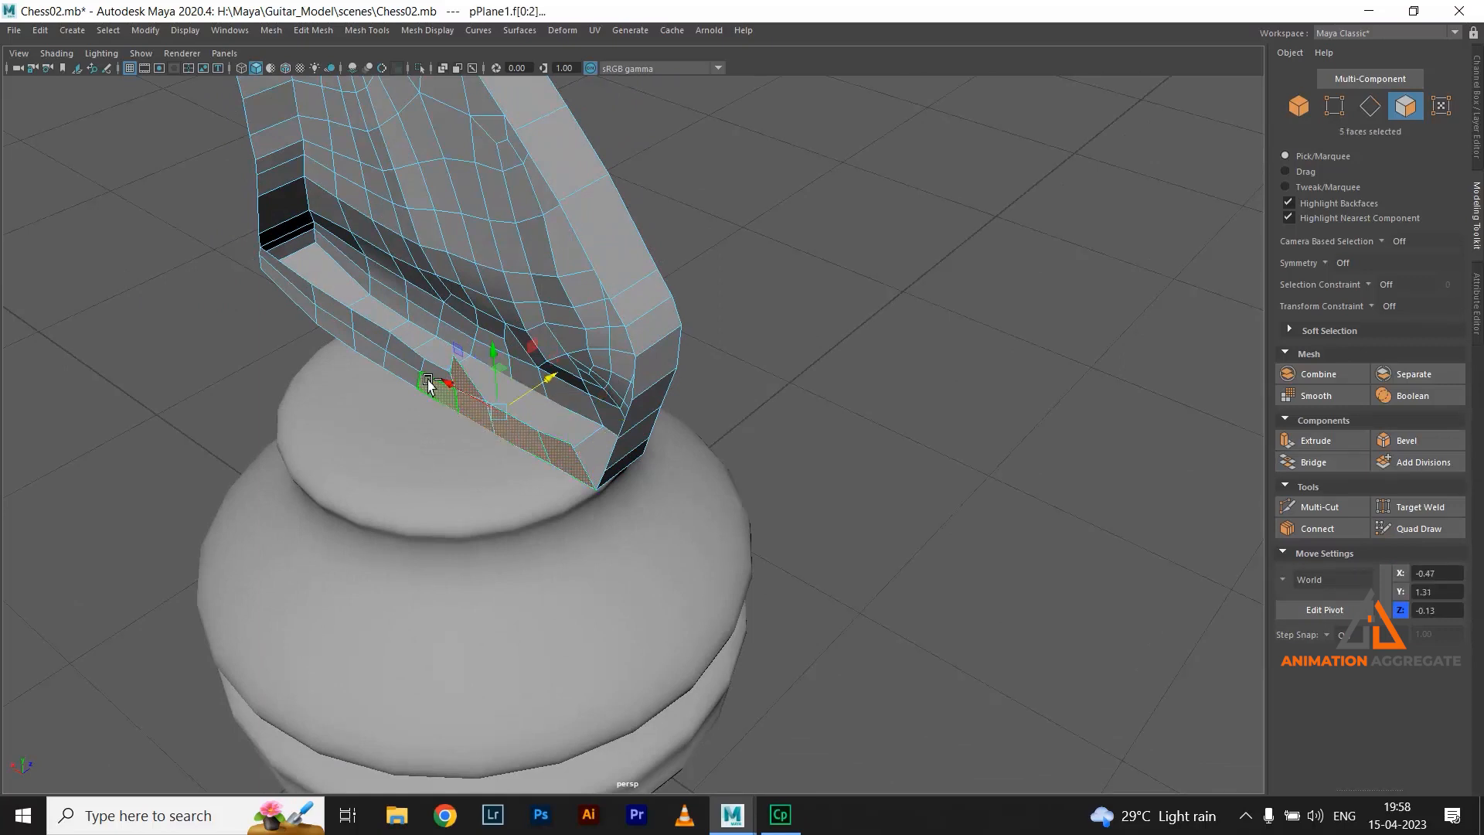
pyautogui.keyDown('shift'); pyautogui.click(433, 377); pyautogui.keyUp('shift')
pyautogui.press('Delete')
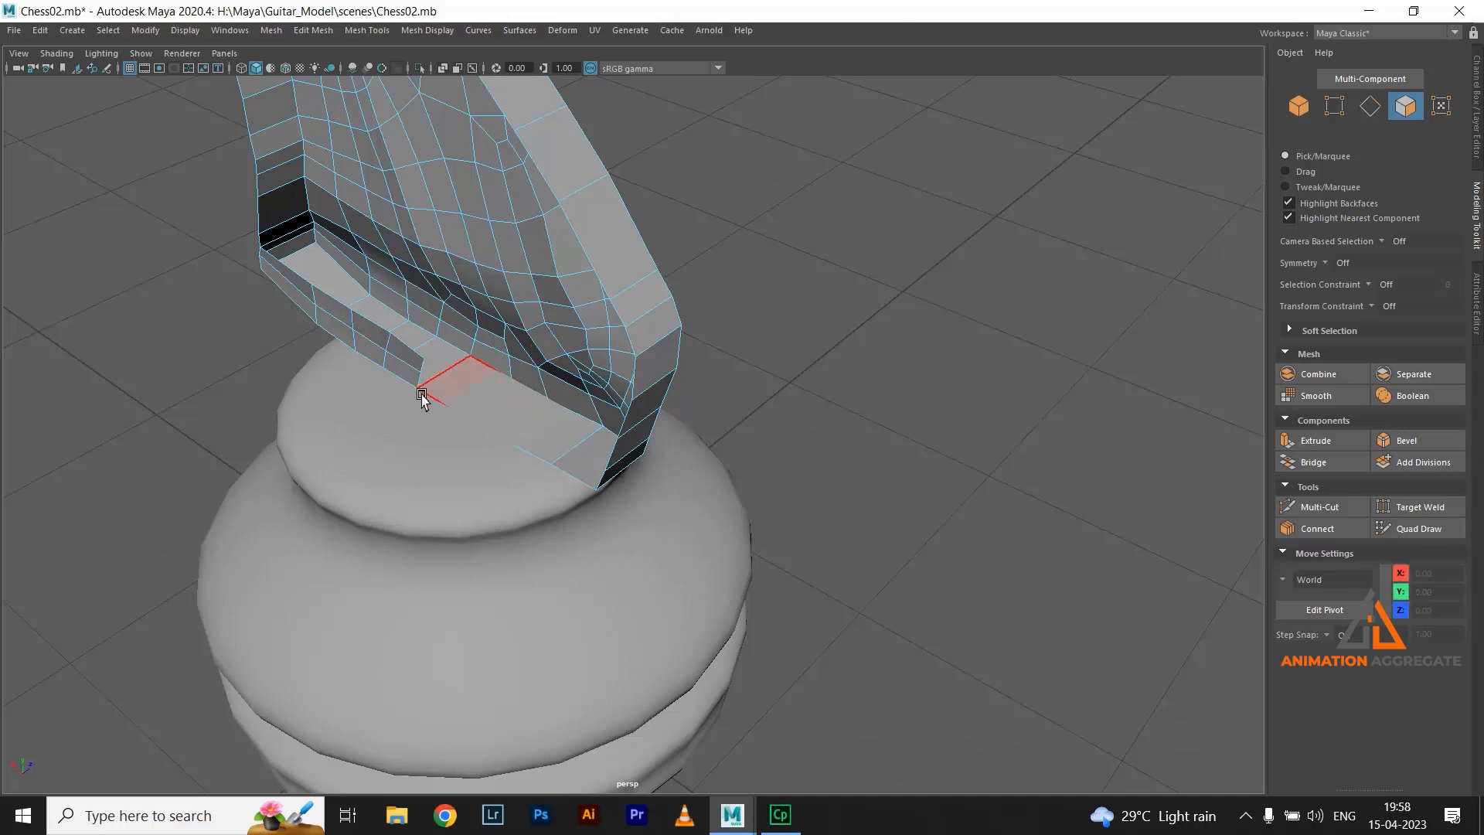
# Delete the remaining back-side faces along the rear half of the knight's bottom edge
pyautogui.keyDown('alt'); pyautogui.moveTo(565, 468); pyautogui.dragTo(318, 404); pyautogui.keyUp('alt')
pyautogui.click(303, 398)
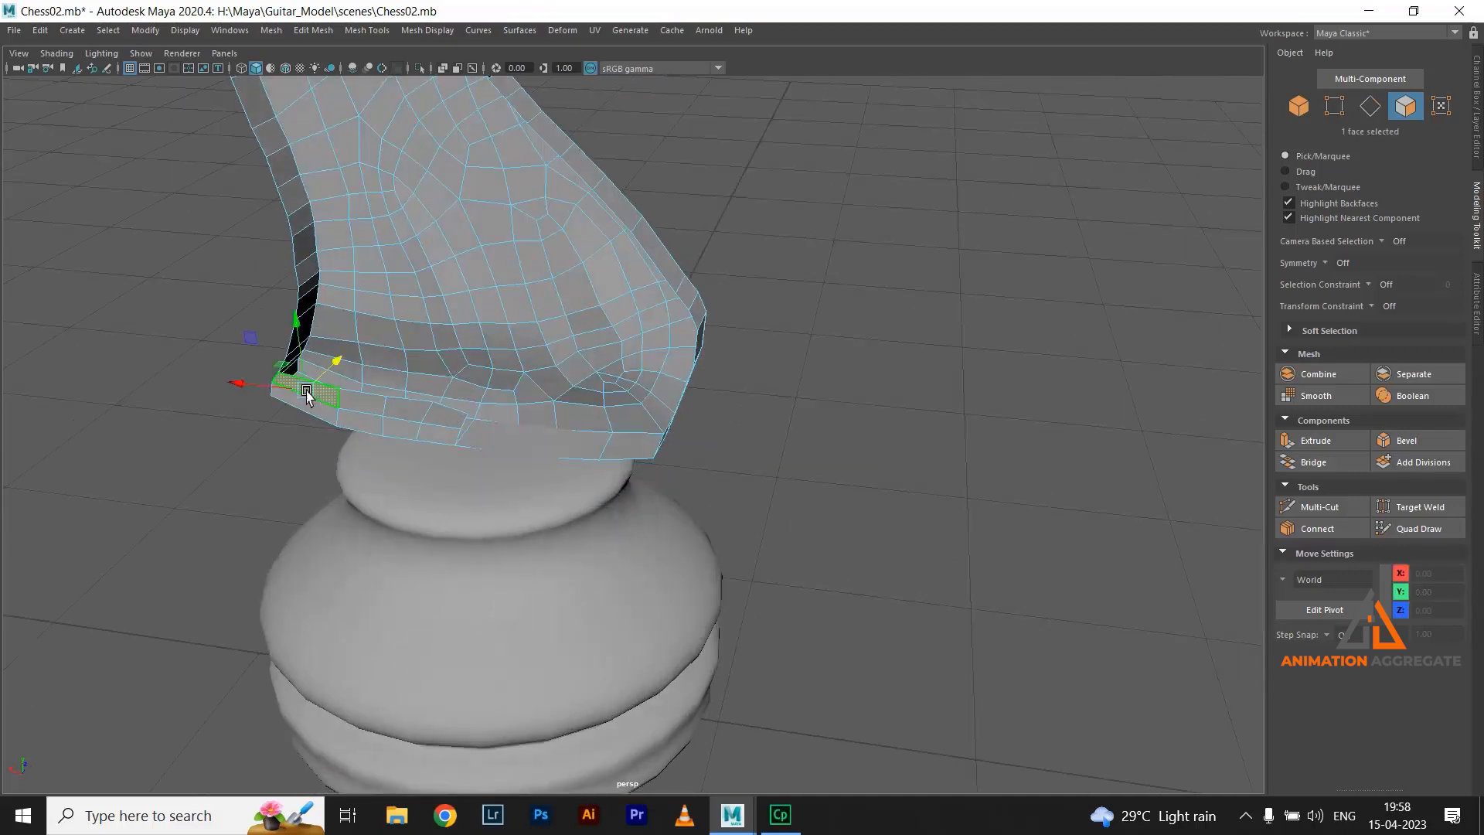
pyautogui.keyDown('shift'); pyautogui.click(368, 408); pyautogui.keyUp('shift')
pyautogui.keyDown('shift'); pyautogui.click(410, 412); pyautogui.keyUp('shift')
pyautogui.keyDown('shift'); pyautogui.click(434, 417); pyautogui.keyUp('shift')
pyautogui.click(433, 436)
pyautogui.press('Delete')
pyautogui.click(400, 430)
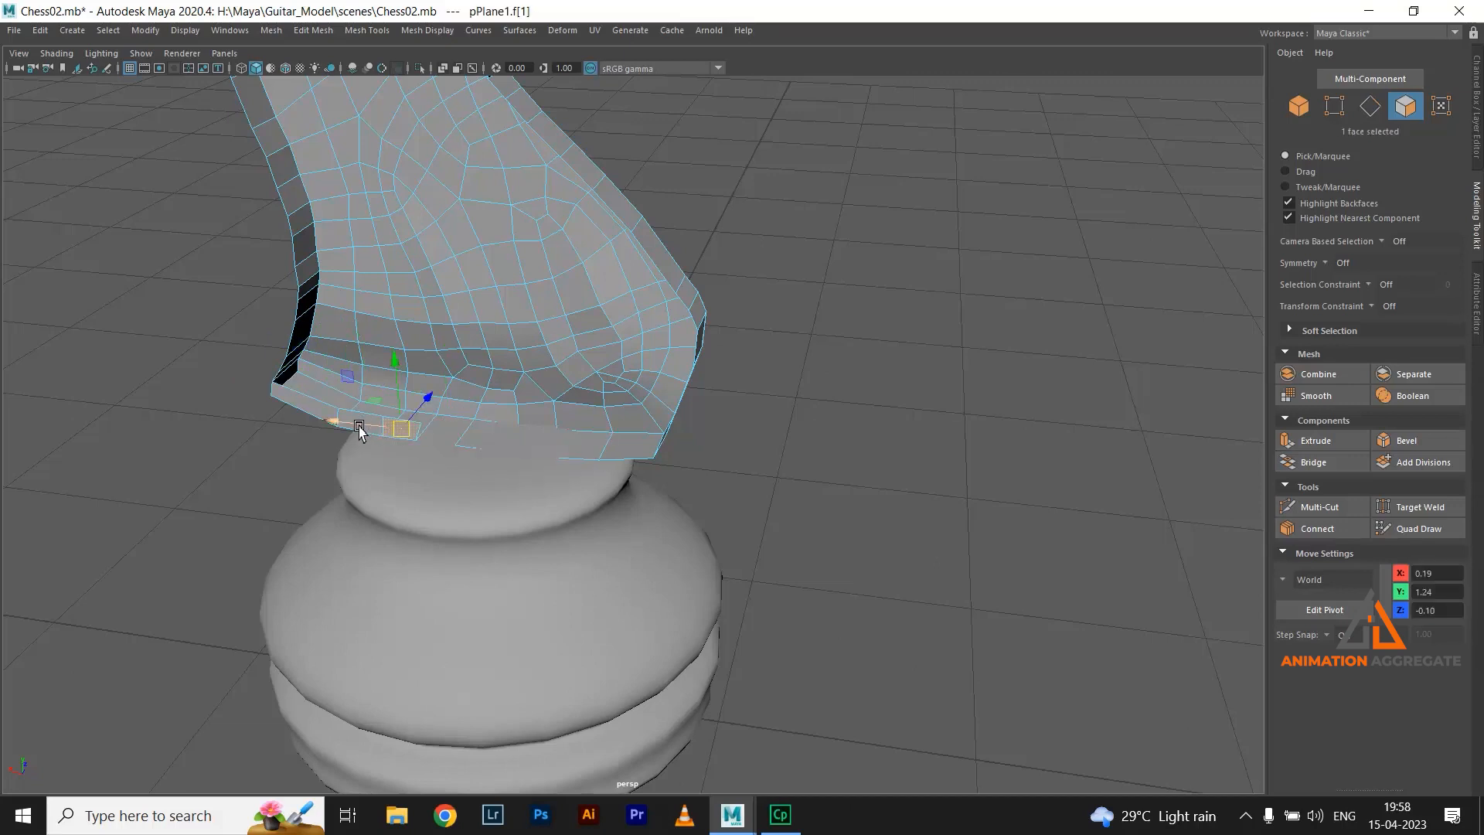
pyautogui.click(303, 403)
pyautogui.press('Delete')
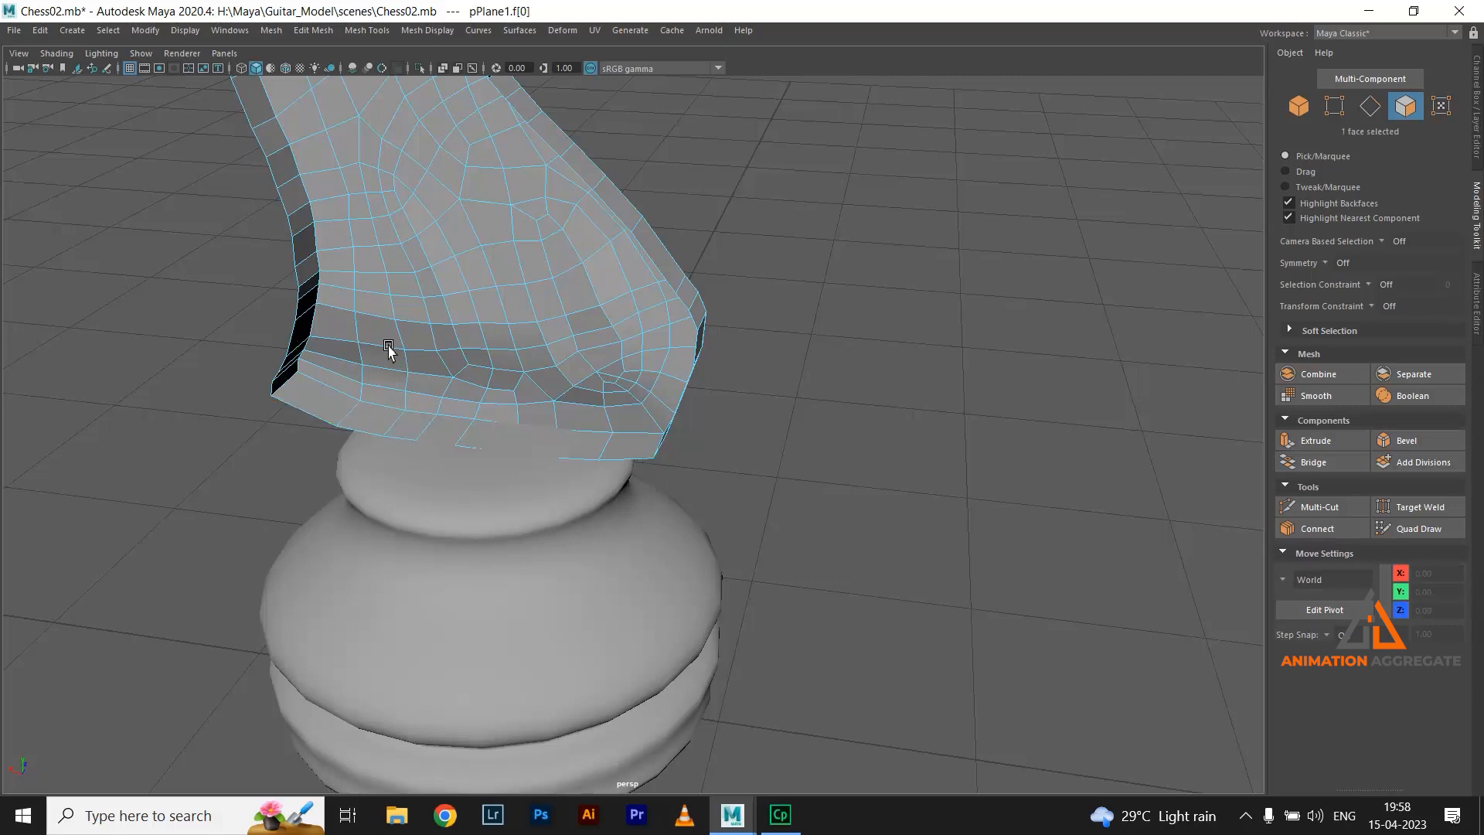
# Insert an edge loop along the knight's thickness strip, close to the edge of the sculpted side surface
pyautogui.scroll(-3, 756, 361)
pyautogui.keyDown('alt'); pyautogui.moveTo(755, 361); pyautogui.dragTo(623, 218); pyautogui.keyUp('alt')
pyautogui.keyDown('alt'); pyautogui.moveTo(623, 219); pyautogui.dragTo(637, 430, button='middle'); pyautogui.keyUp('alt')
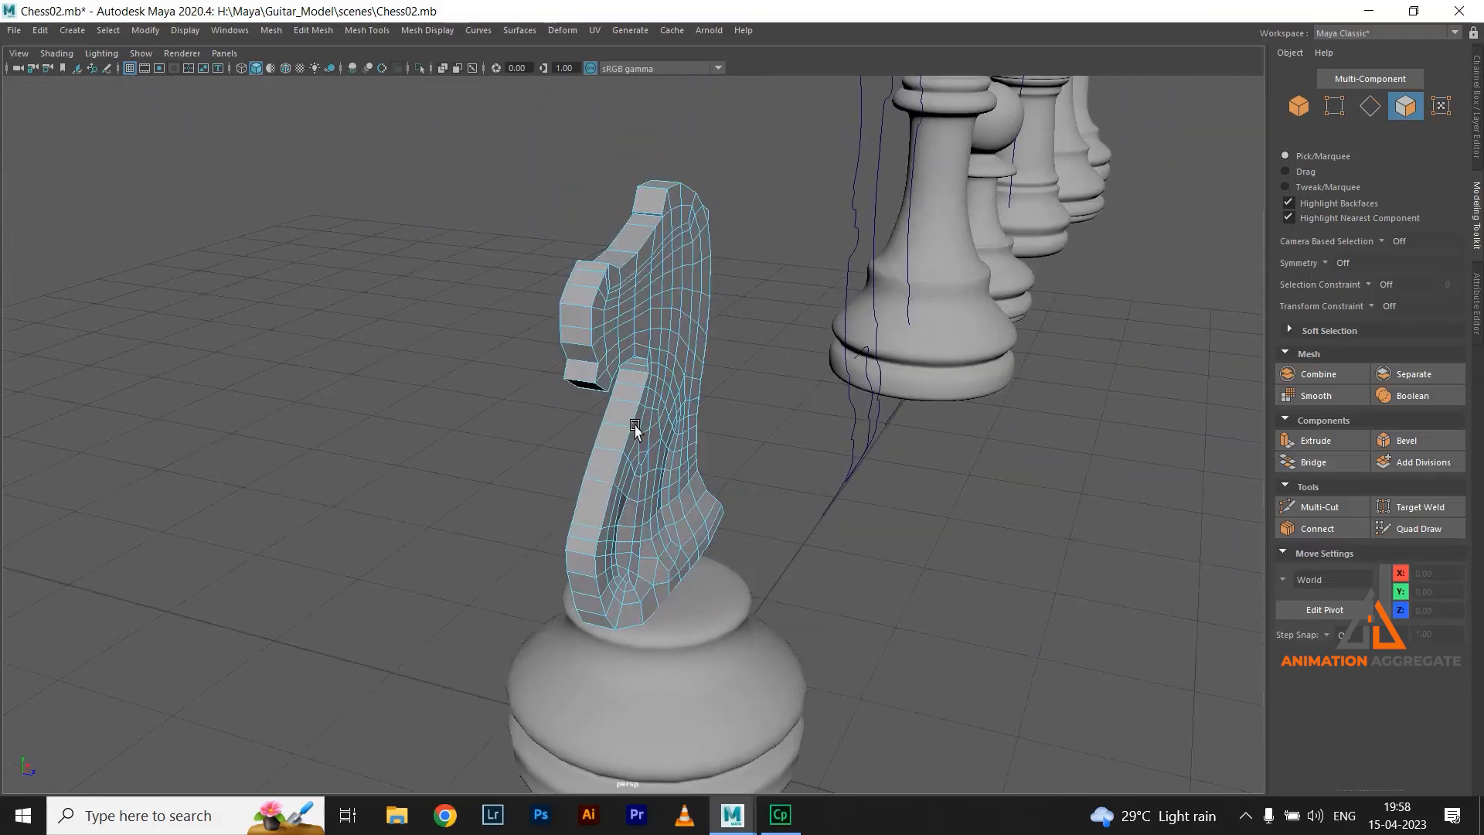
pyautogui.keyDown('alt'); pyautogui.moveTo(637, 431); pyautogui.dragTo(672, 325); pyautogui.keyUp('alt')
pyautogui.moveTo(682, 282); pyautogui.dragTo(728, 302, button='right')
pyautogui.keyDown('alt'); pyautogui.moveTo(594, 317); pyautogui.dragTo(696, 334); pyautogui.keyUp('alt')
pyautogui.keyDown('alt'); pyautogui.moveTo(652, 345); pyautogui.dragTo(827, 495, button='right'); pyautogui.keyUp('alt')
pyautogui.keyDown('alt'); pyautogui.moveTo(634, 255); pyautogui.dragTo(686, 421, button='middle'); pyautogui.keyUp('alt')
pyautogui.scroll(3, 685, 421)
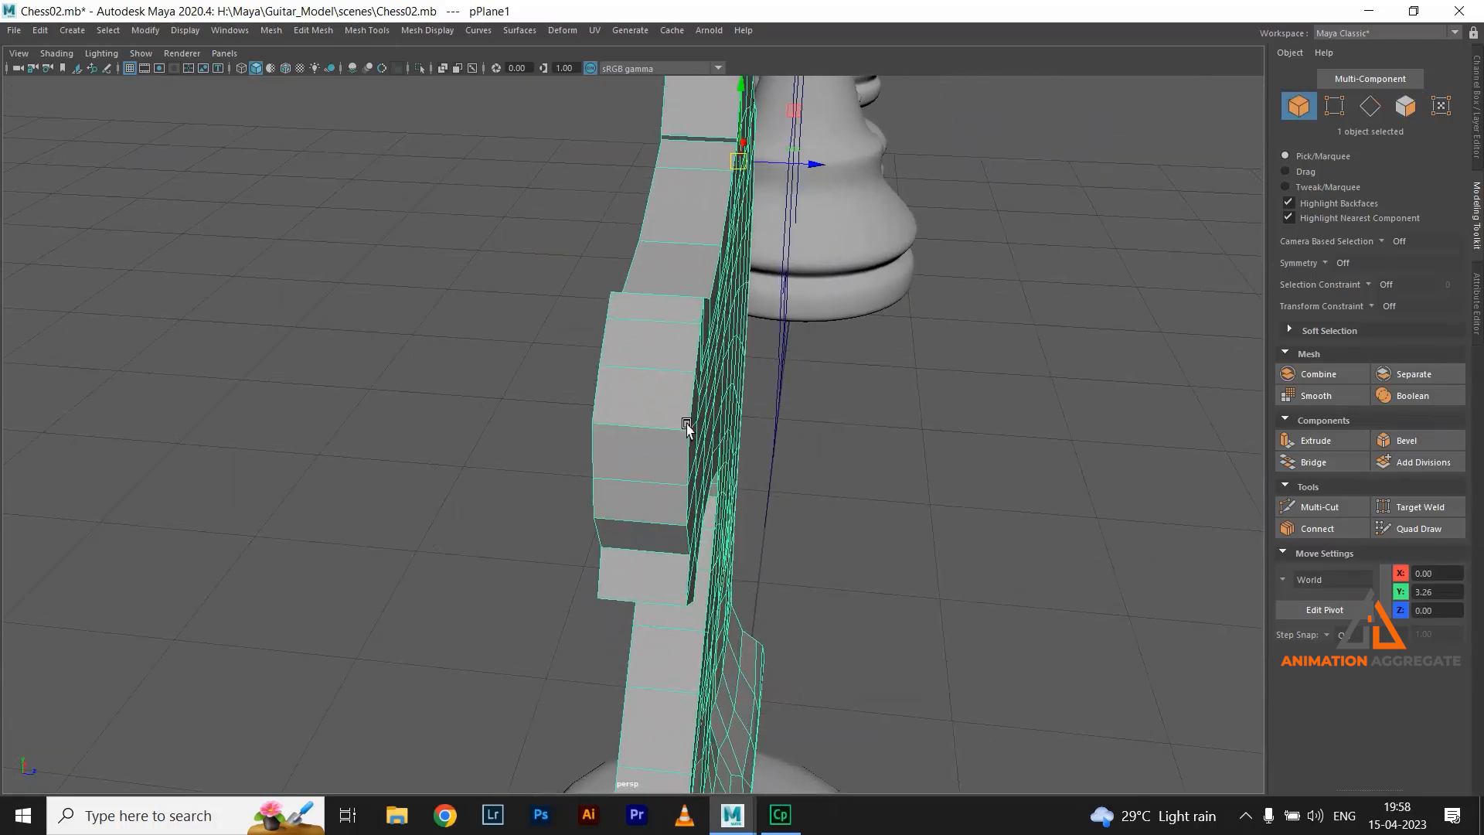
pyautogui.keyDown('shift'); pyautogui.moveTo(701, 285); pyautogui.dragTo(700, 284, button='right'); pyautogui.keyUp('shift')
pyautogui.click(629, 308)
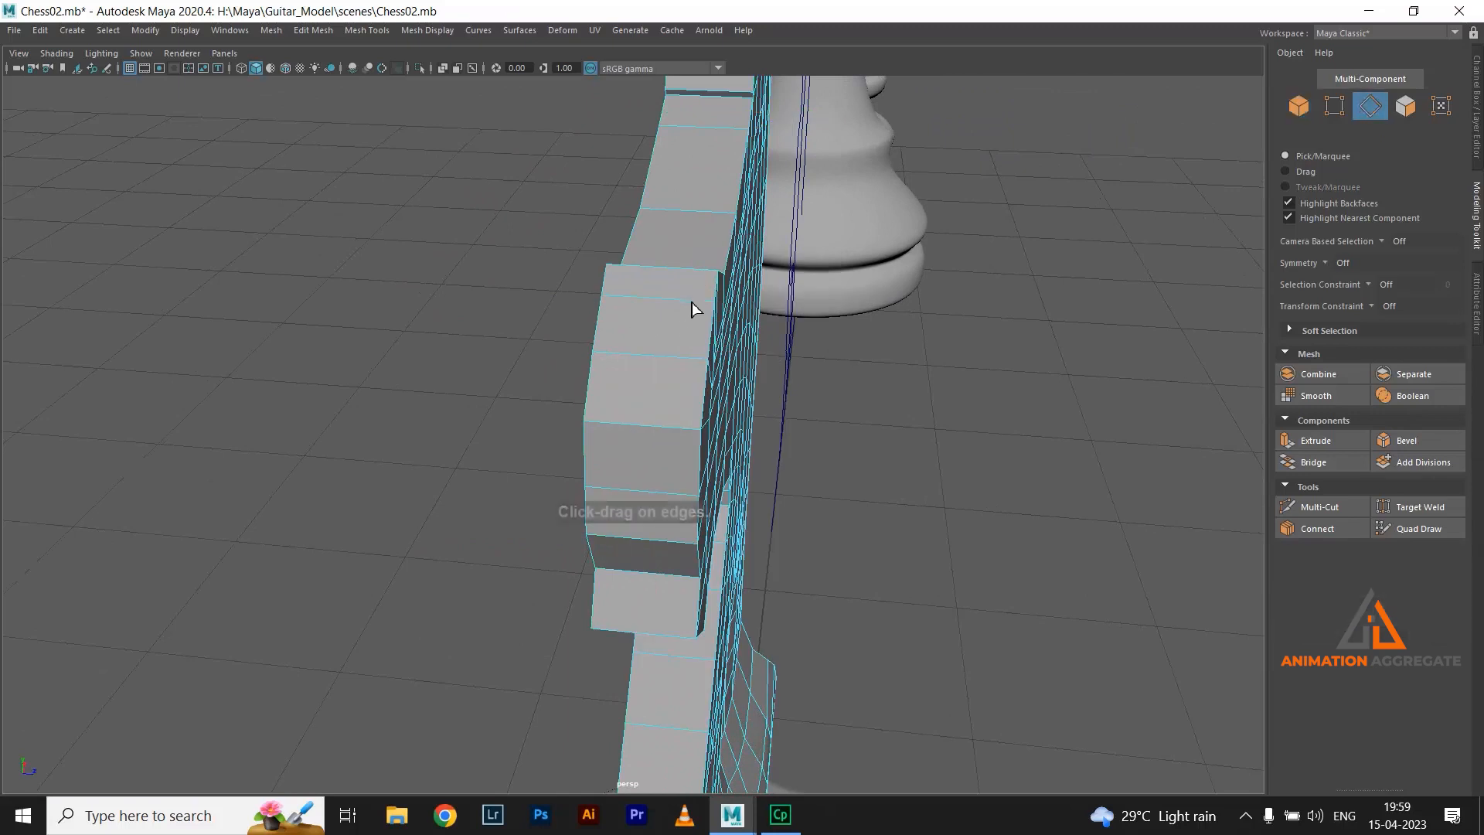
pyautogui.click(711, 303)
# Return to object mode with the knight mesh selected and delete all construction history
pyautogui.moveTo(725, 316)
pyautogui.keyDown('alt'); pyautogui.mouseDown()
pyautogui.moveTo(806, 414)
pyautogui.moveTo(747, 301)
pyautogui.mouseUp(); pyautogui.keyUp('alt')
pyautogui.moveTo(745, 300); pyautogui.dragTo(785, 283, button='right')
pyautogui.press('w')
pyautogui.click(662, 358)
pyautogui.scroll(-3, 752, 339)
pyautogui.keyDown('alt'); pyautogui.moveTo(751, 339); pyautogui.dragTo(781, 323); pyautogui.keyUp('alt')
pyautogui.click(40, 30)
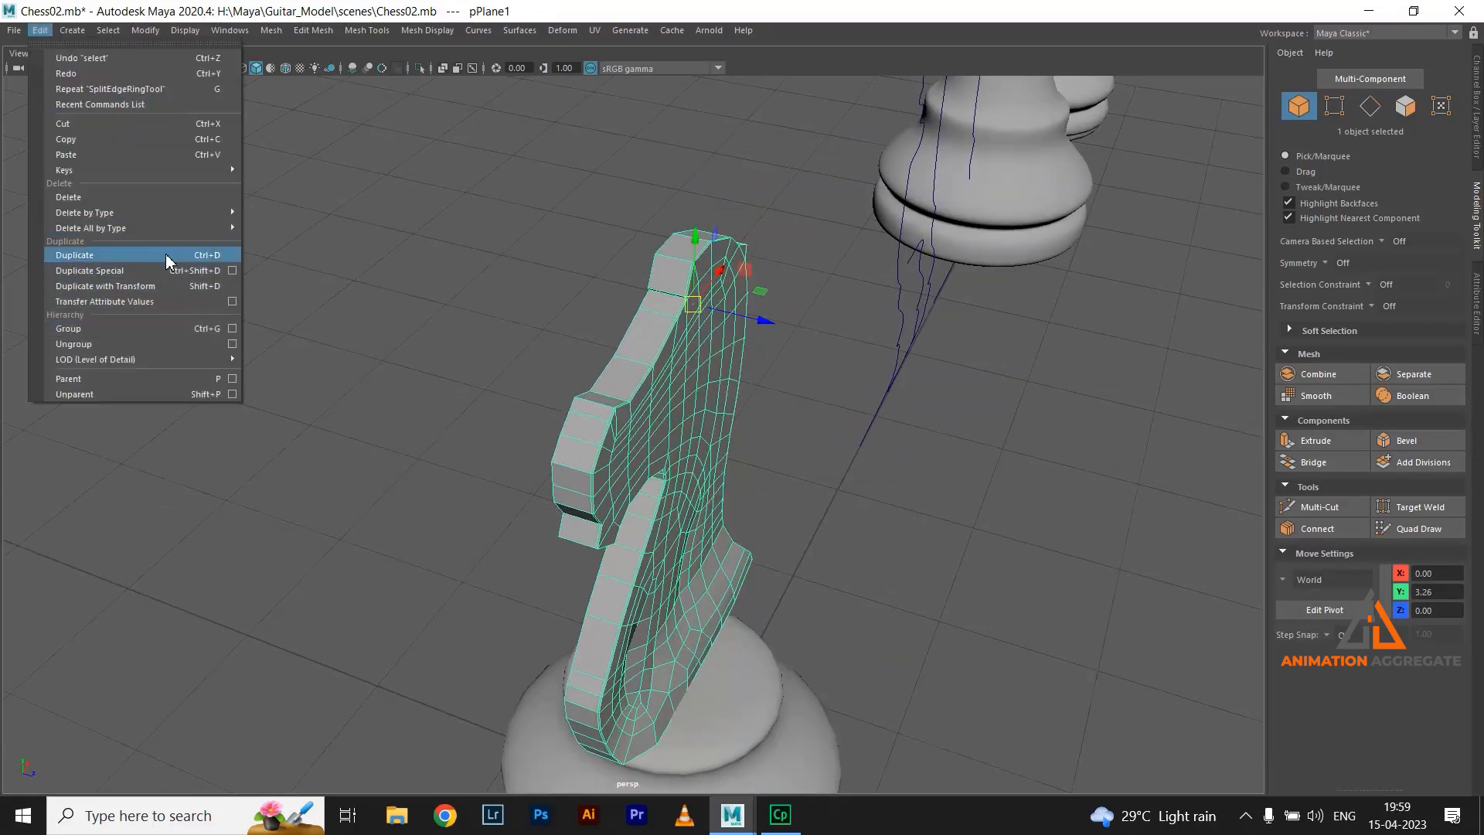
pyautogui.moveTo(168, 227)
pyautogui.click(260, 228)
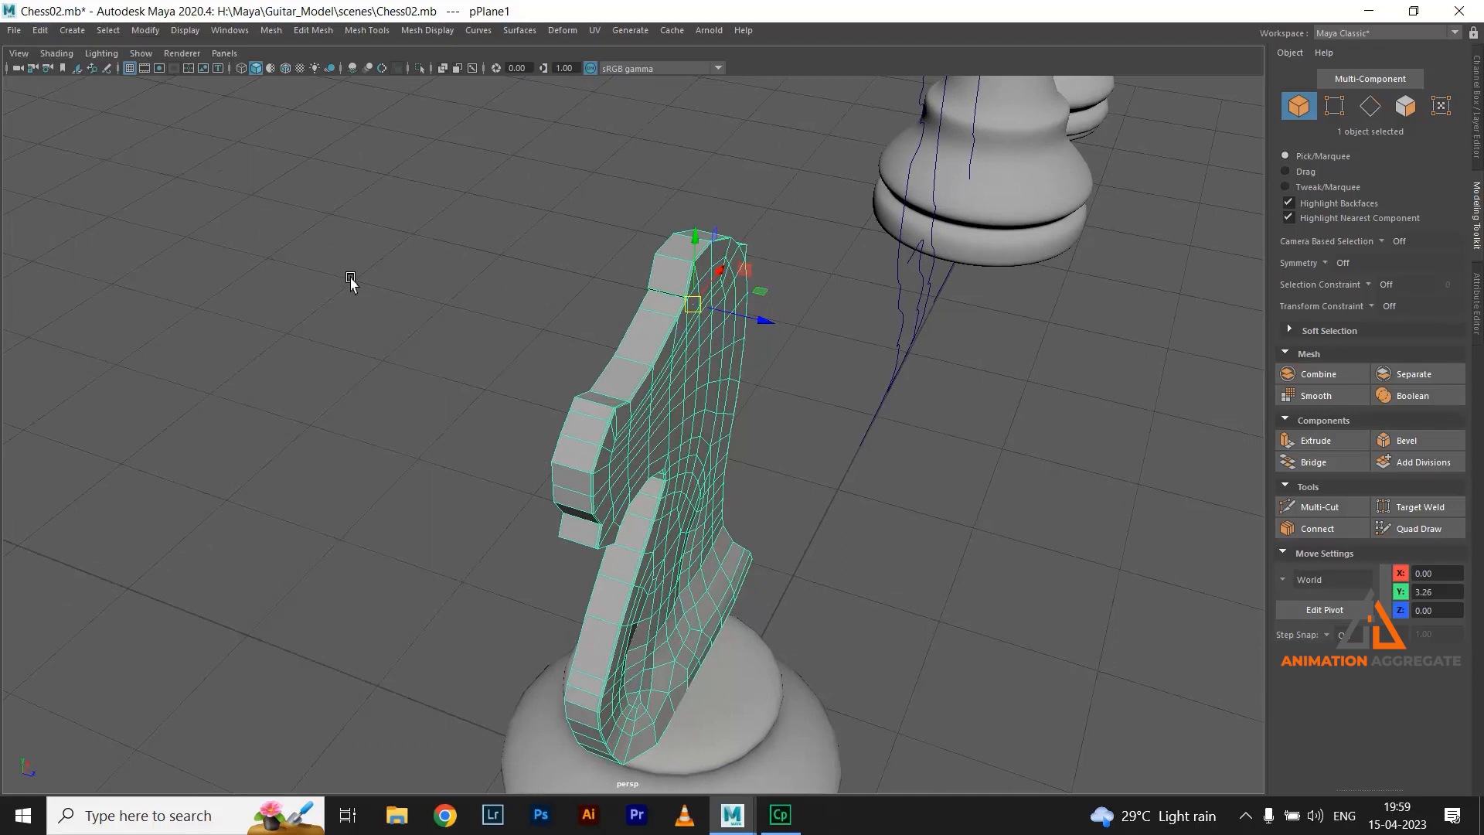
# Move the knight's pivot to its open back edge in the top view and snap the mesh to Z 0
pyautogui.press('space')
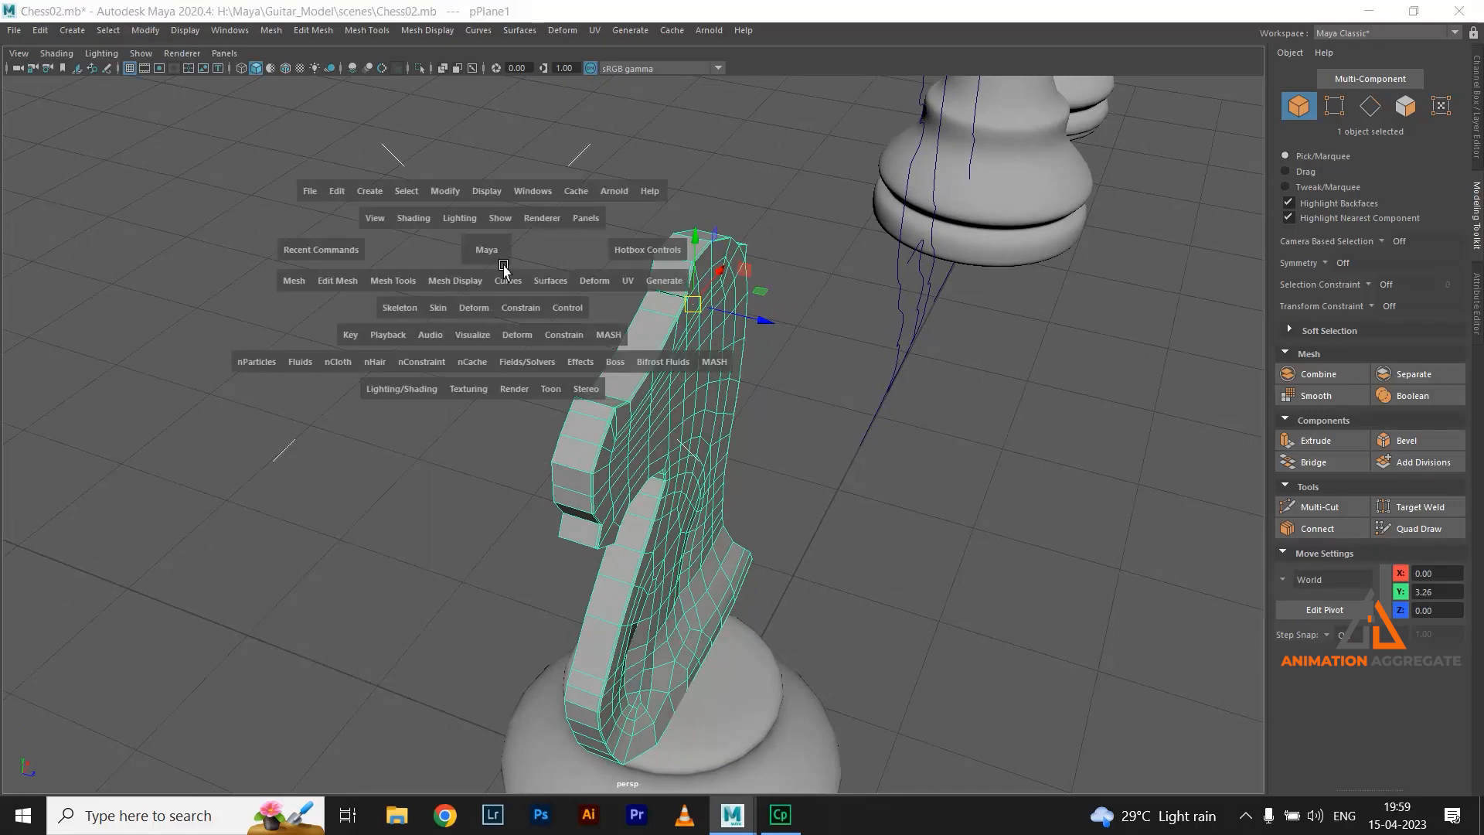
pyautogui.press('space')
pyautogui.scroll(2, 642, 402)
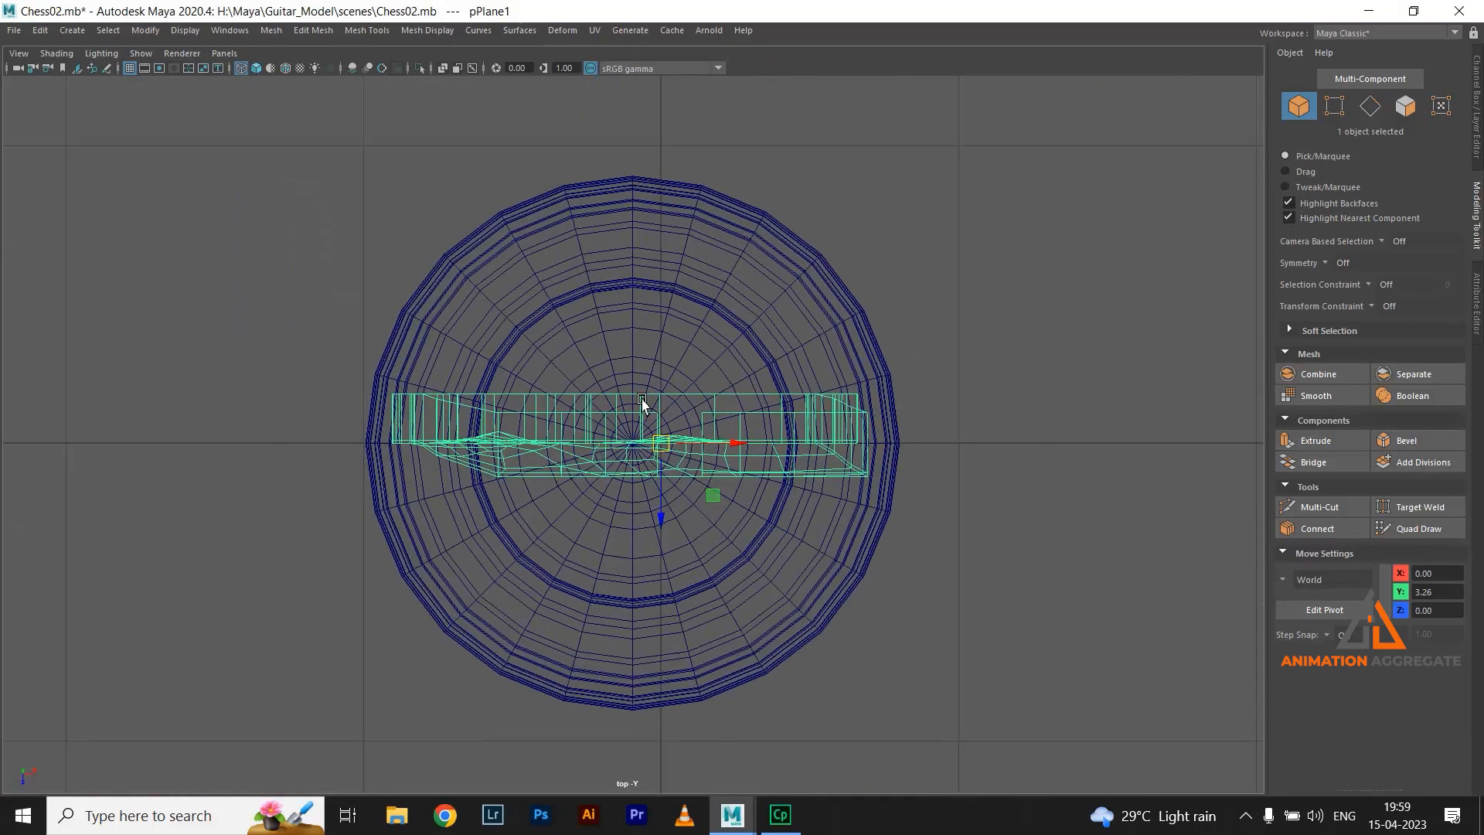
pyautogui.click(662, 510)
pyautogui.press('d')
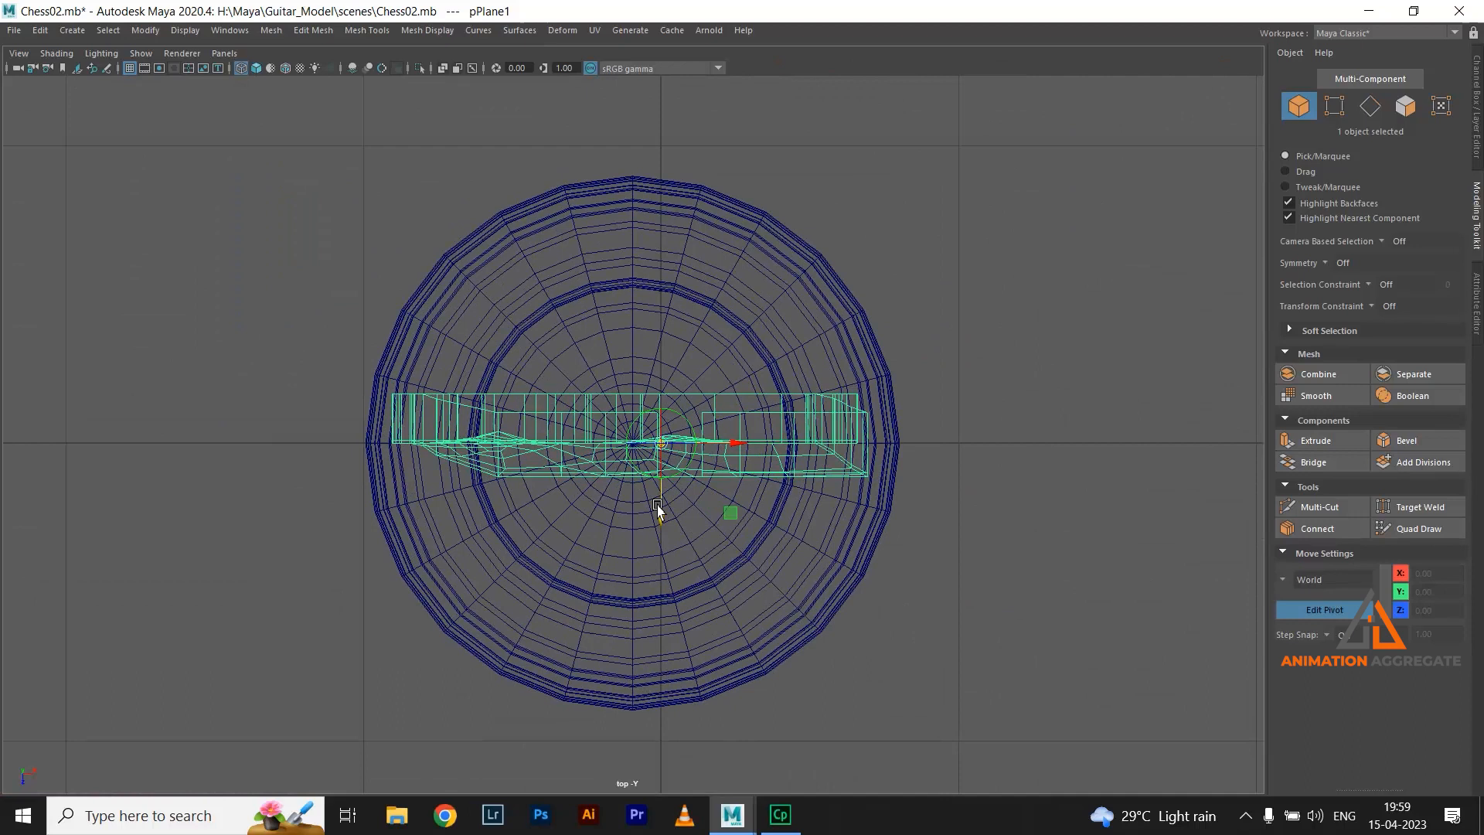
pyautogui.moveTo(629, 398); pyautogui.dragTo(629, 391, button='middle')
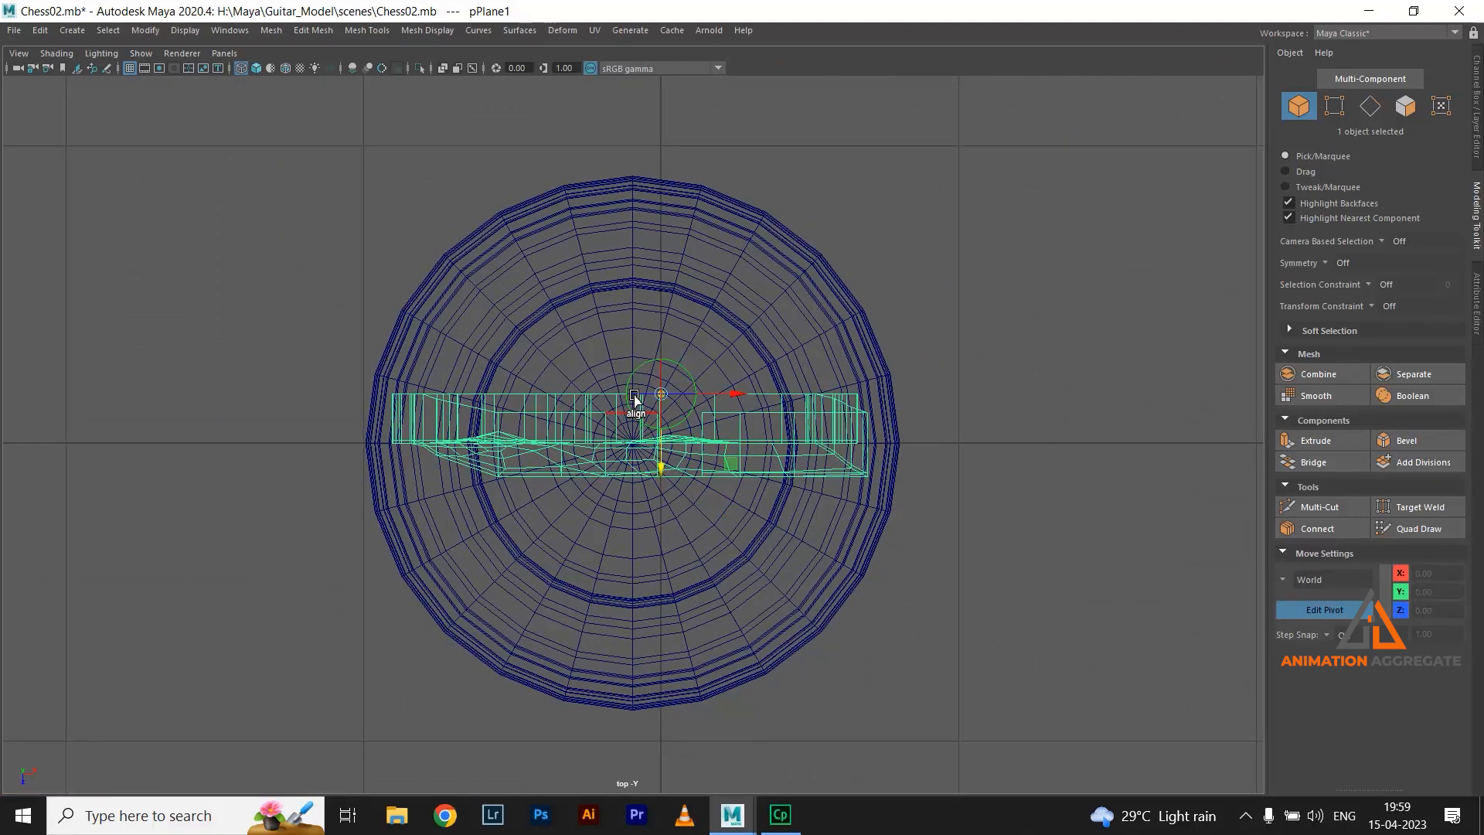
pyautogui.press('d')
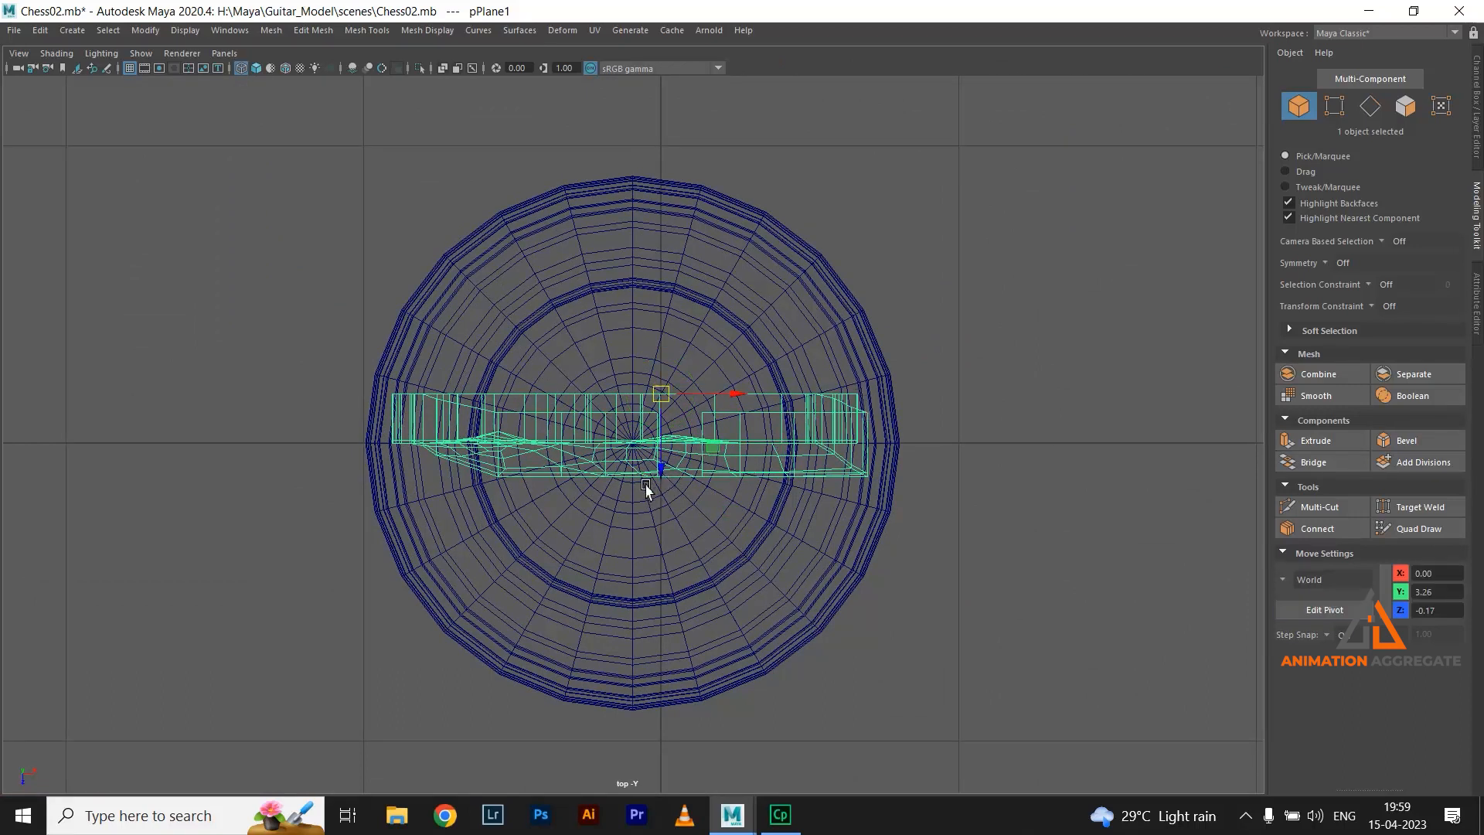
pyautogui.click(661, 470)
pyautogui.moveTo(363, 460); pyautogui.dragTo(364, 464, button='middle')
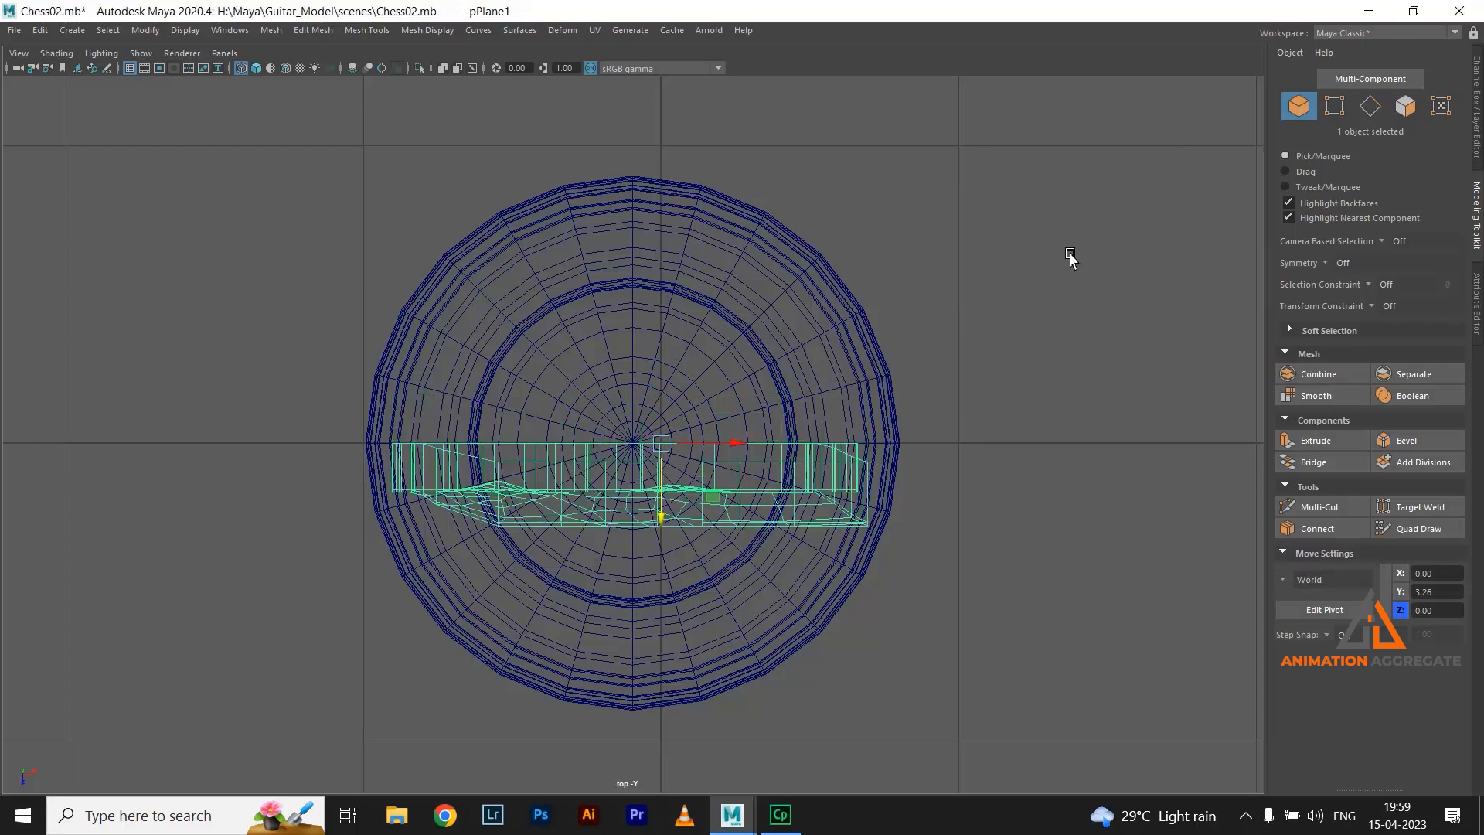
# Bring up the Mirror options for the knight mesh in the perspective view
pyautogui.press('space')
pyautogui.press('space')
pyautogui.keyDown('alt'); pyautogui.moveTo(864, 358); pyautogui.dragTo(684, 370); pyautogui.keyUp('alt')
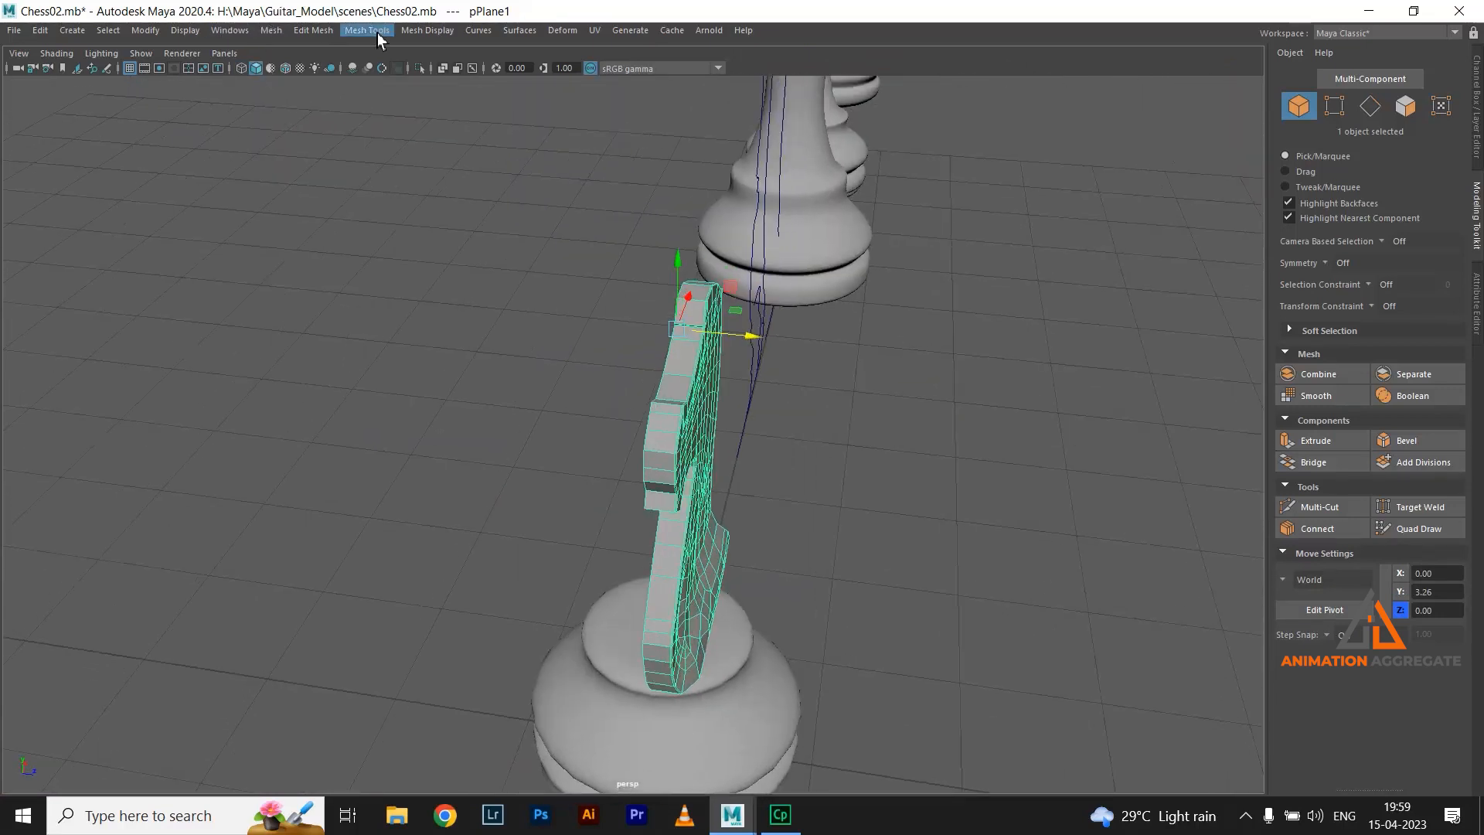
pyautogui.click(272, 31)
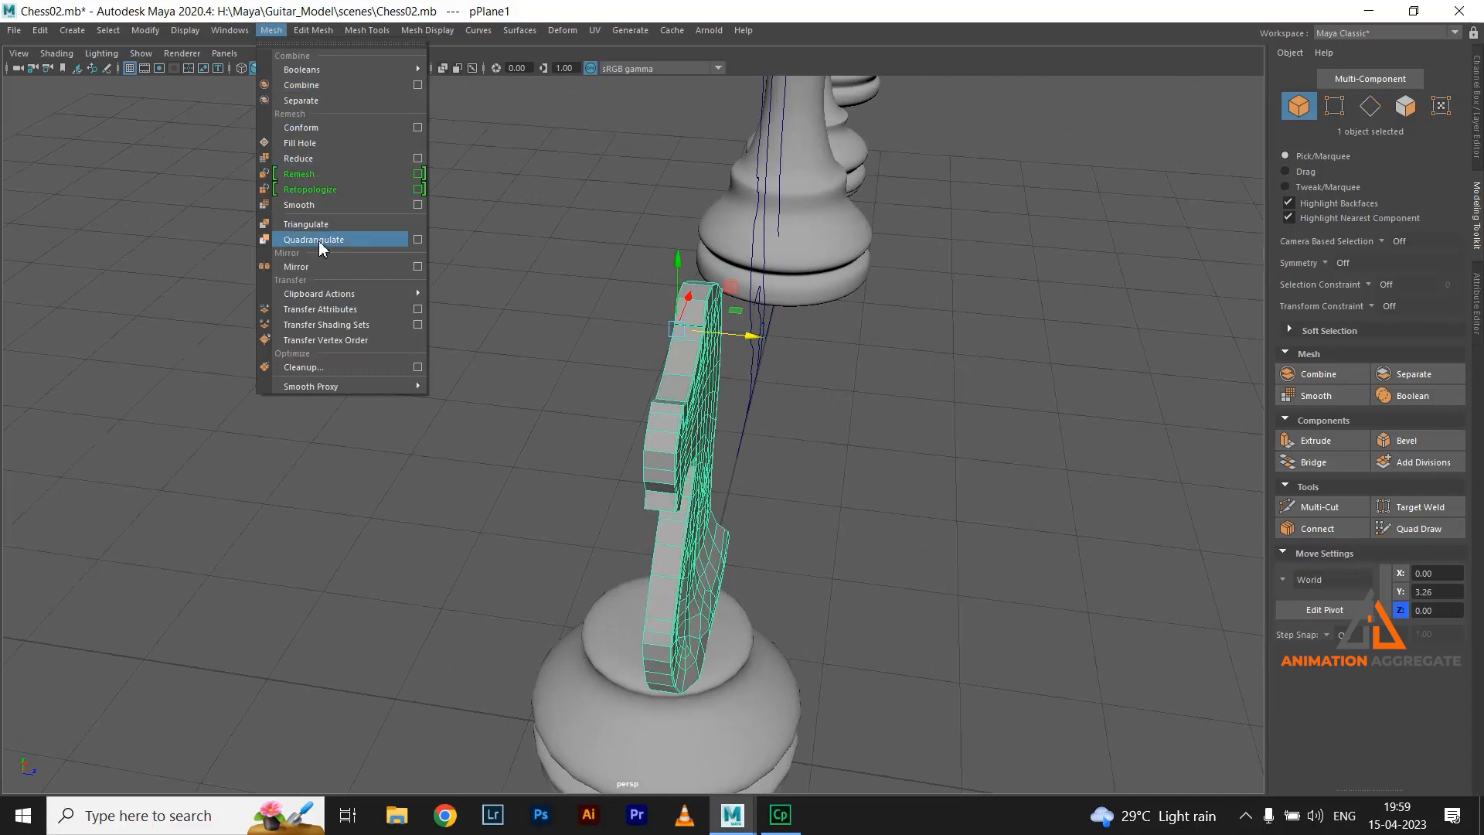
pyautogui.click(416, 265)
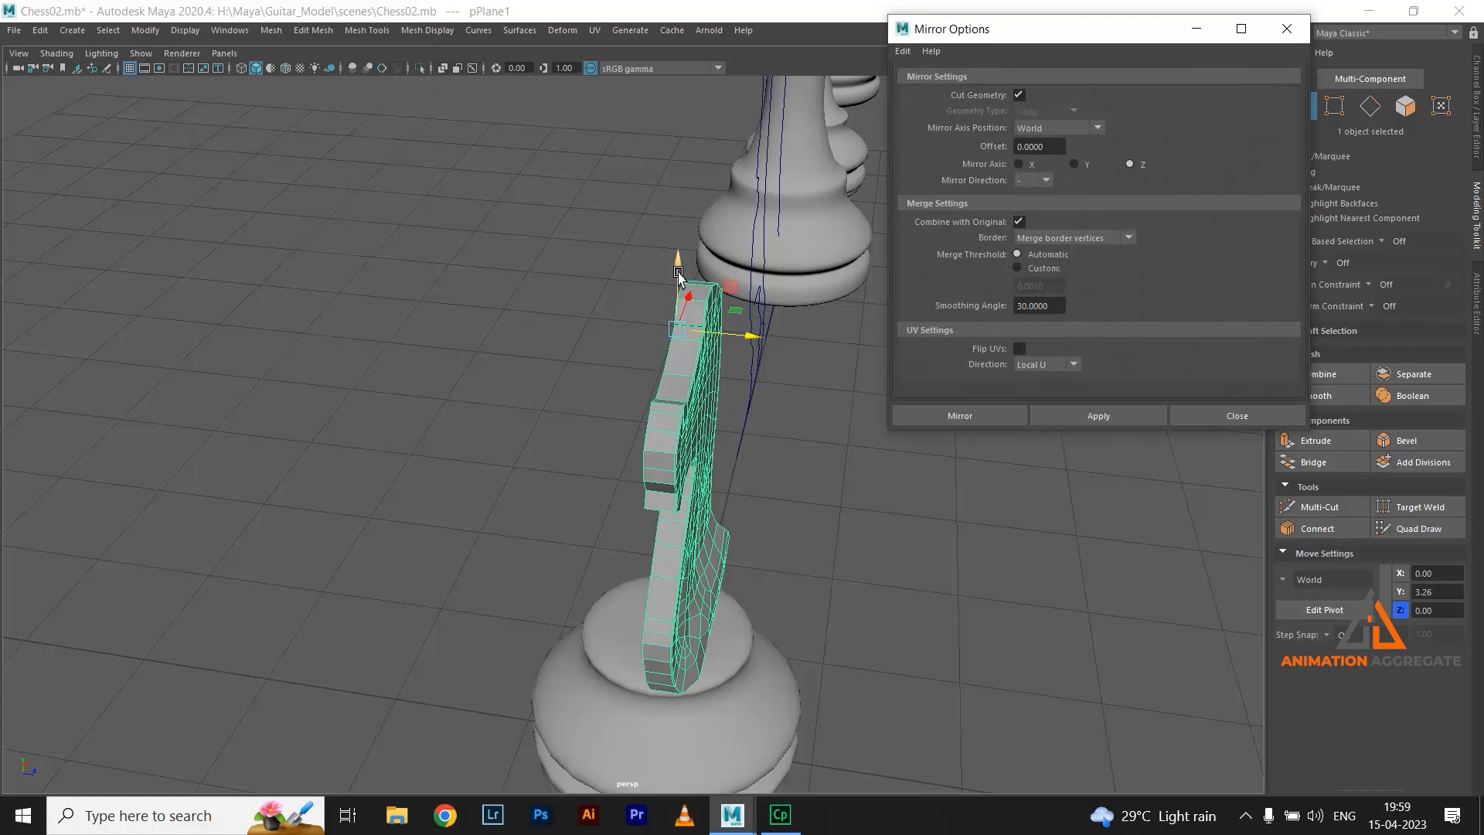
# Try to mirror the knight half across the world Z axis, combining it with the original and merging border vertices
pyautogui.keyDown('alt'); pyautogui.moveTo(530, 338); pyautogui.dragTo(512, 361); pyautogui.keyUp('alt')
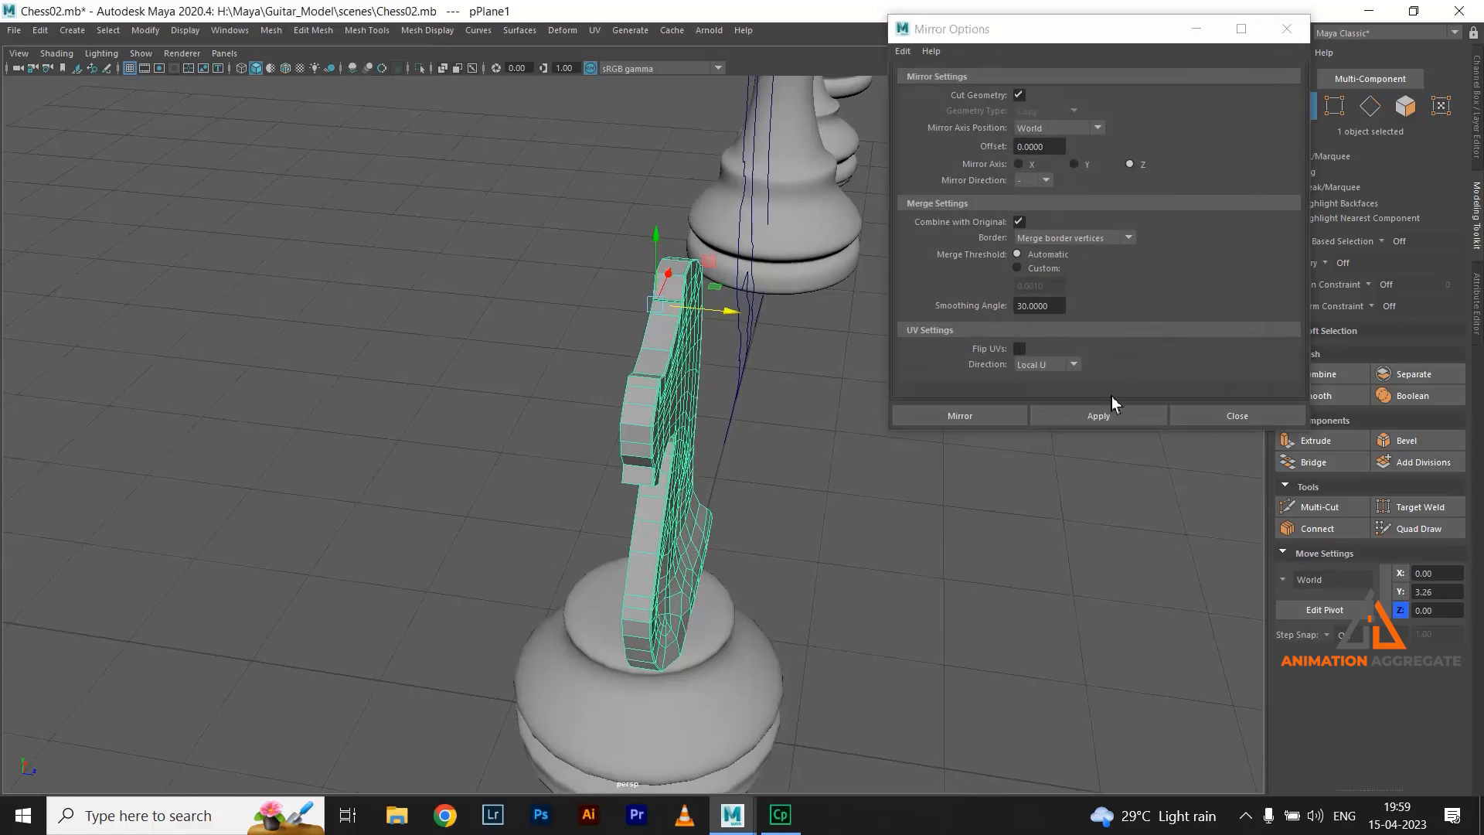
pyautogui.click(1098, 415)
pyautogui.keyDown('alt'); pyautogui.moveTo(735, 355); pyautogui.dragTo(672, 483); pyautogui.keyUp('alt')
pyautogui.click(696, 430)
pyautogui.click(702, 447)
pyautogui.click(702, 447)
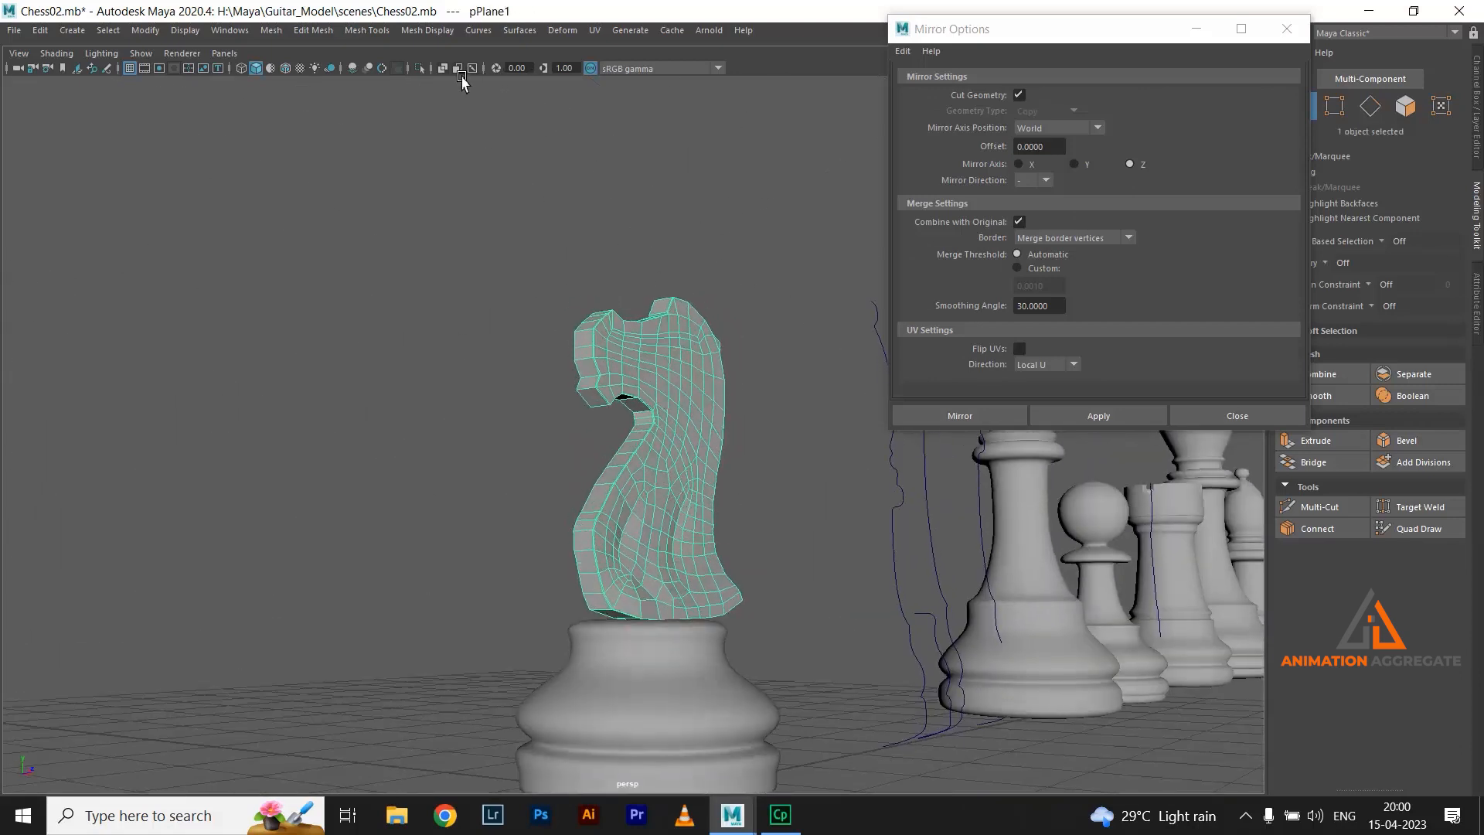
# Isolate the knight mesh in the perspective view, leaving it in object mode
pyautogui.click(419, 68)
pyautogui.keyDown('alt'); pyautogui.moveTo(504, 440); pyautogui.dragTo(628, 508); pyautogui.keyUp('alt')
pyautogui.hotkey('ctrl', '1')
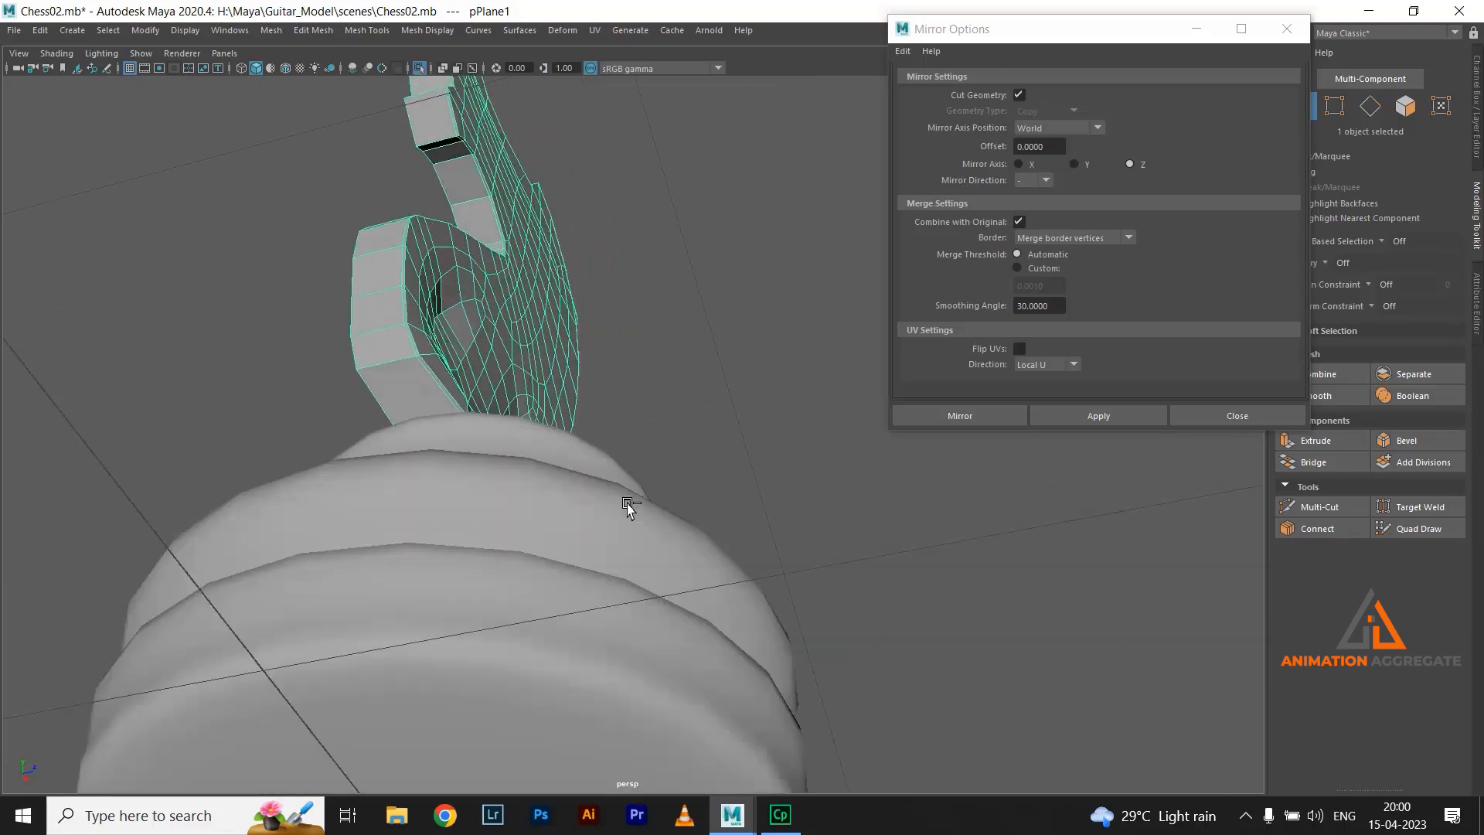
pyautogui.press('F10')
pyautogui.doubleClick(455, 399)
pyautogui.keyDown('alt'); pyautogui.moveTo(456, 402); pyautogui.dragTo(578, 427); pyautogui.keyUp('alt')
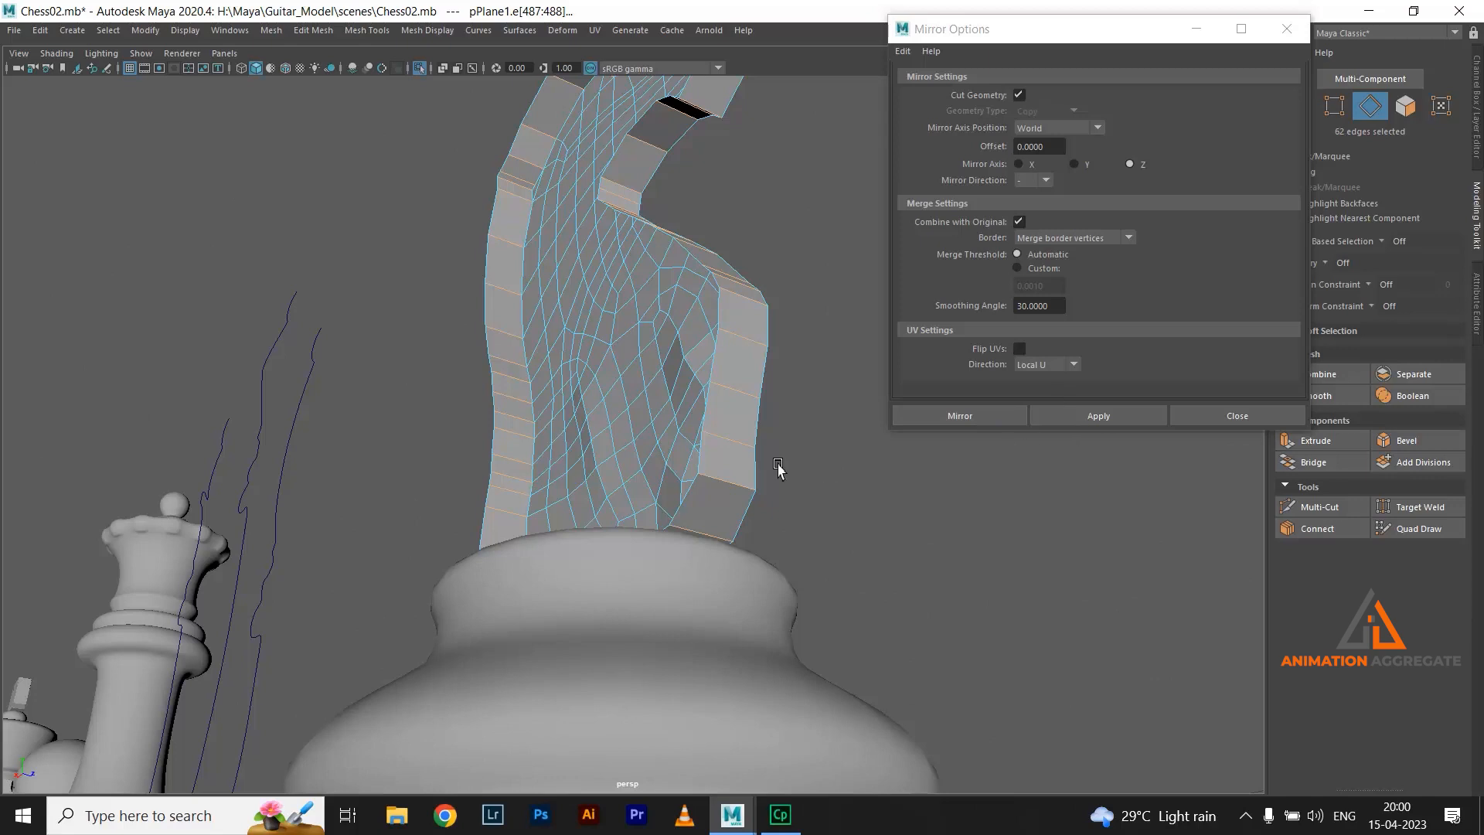
pyautogui.moveTo(754, 377); pyautogui.dragTo(816, 352, button='right')
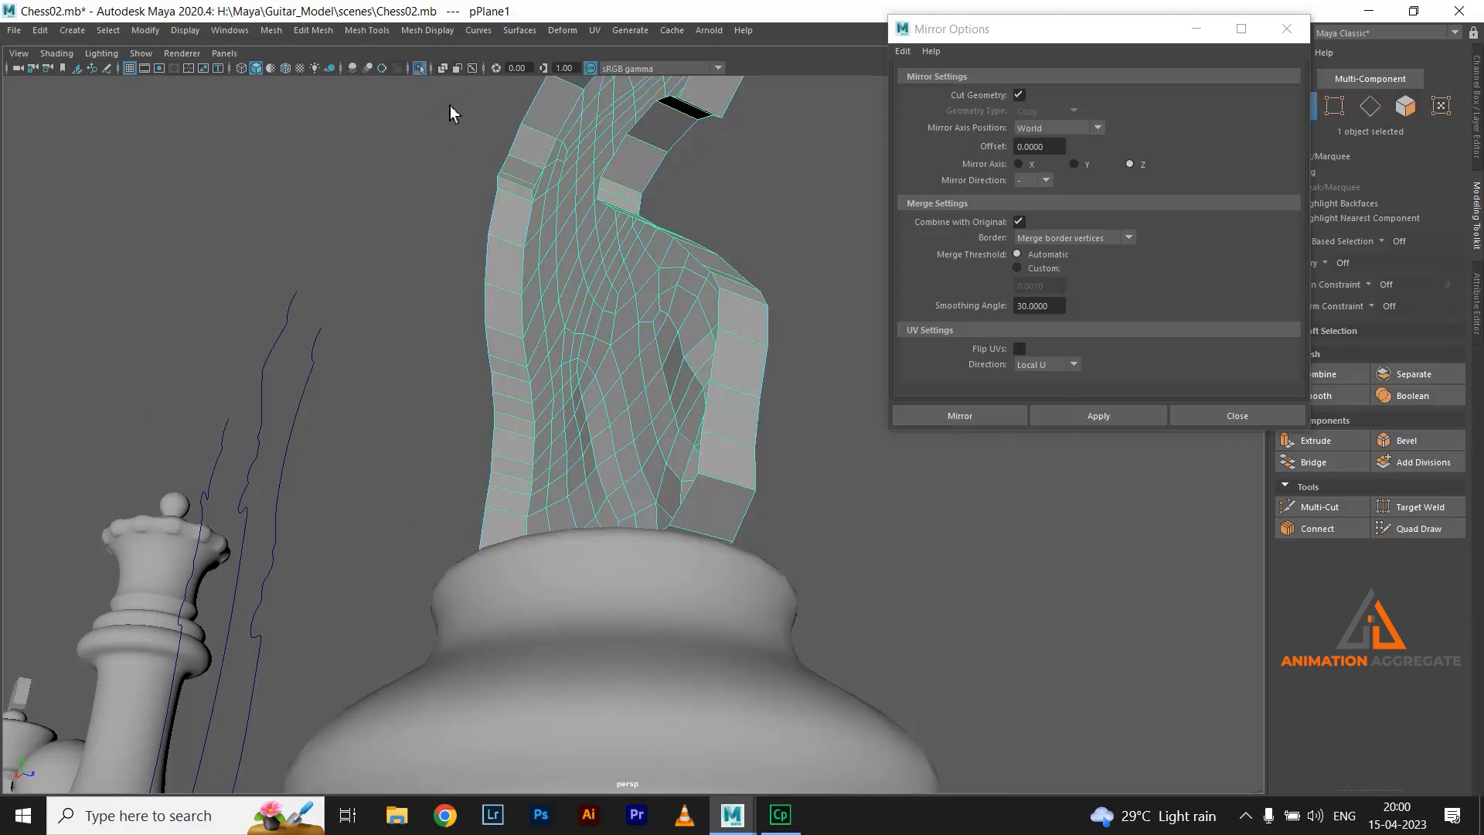
pyautogui.click(429, 68)
# Bridge the two open edges across the gap in the thickness strip under the knight's body
pyautogui.keyDown('alt'); pyautogui.moveTo(742, 514); pyautogui.dragTo(619, 381); pyautogui.keyUp('alt')
pyautogui.moveTo(616, 375); pyautogui.dragTo(619, 346, button='right')
pyautogui.click(599, 411)
pyautogui.click(570, 444)
pyautogui.keyDown('shift'); pyautogui.click(558, 158); pyautogui.keyUp('shift')
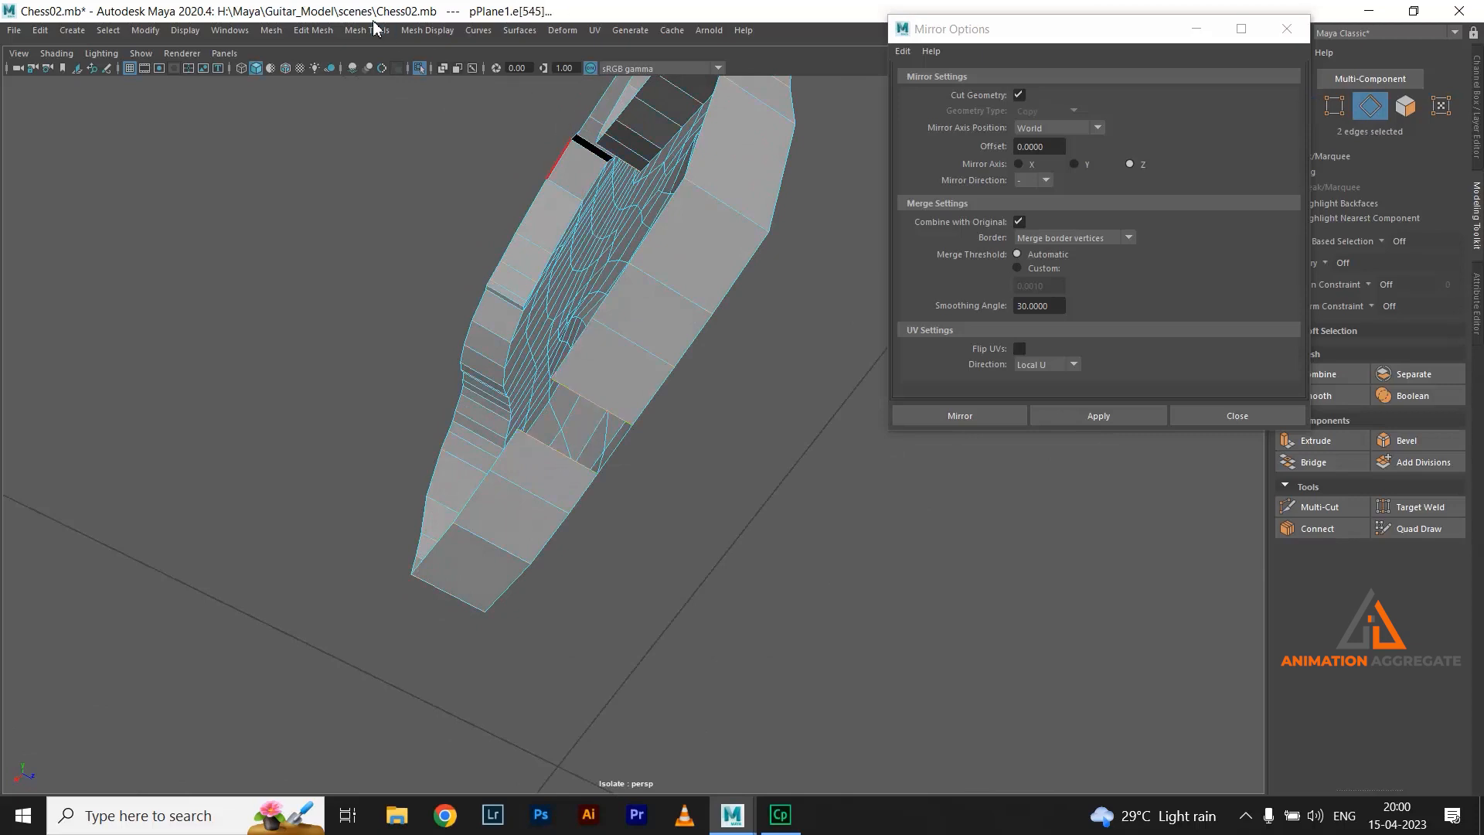
pyautogui.click(313, 30)
pyautogui.click(332, 100)
pyautogui.keyDown('alt'); pyautogui.moveTo(759, 480); pyautogui.dragTo(666, 419); pyautogui.keyUp('alt')
# Try the world Z mirror on the bridged knight half, and undo it
pyautogui.moveTo(629, 348); pyautogui.dragTo(712, 324, button='right')
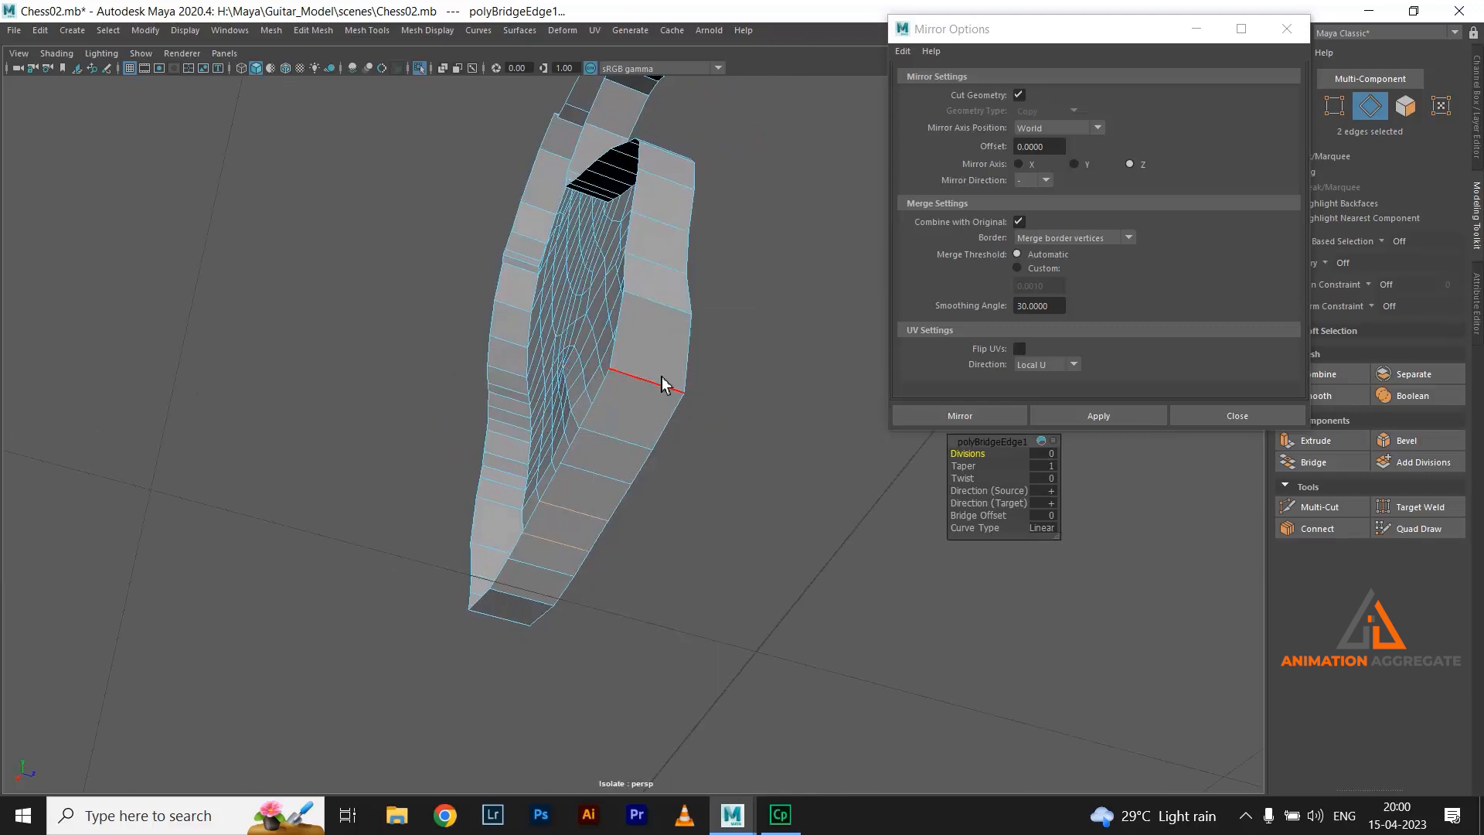
pyautogui.click(1074, 417)
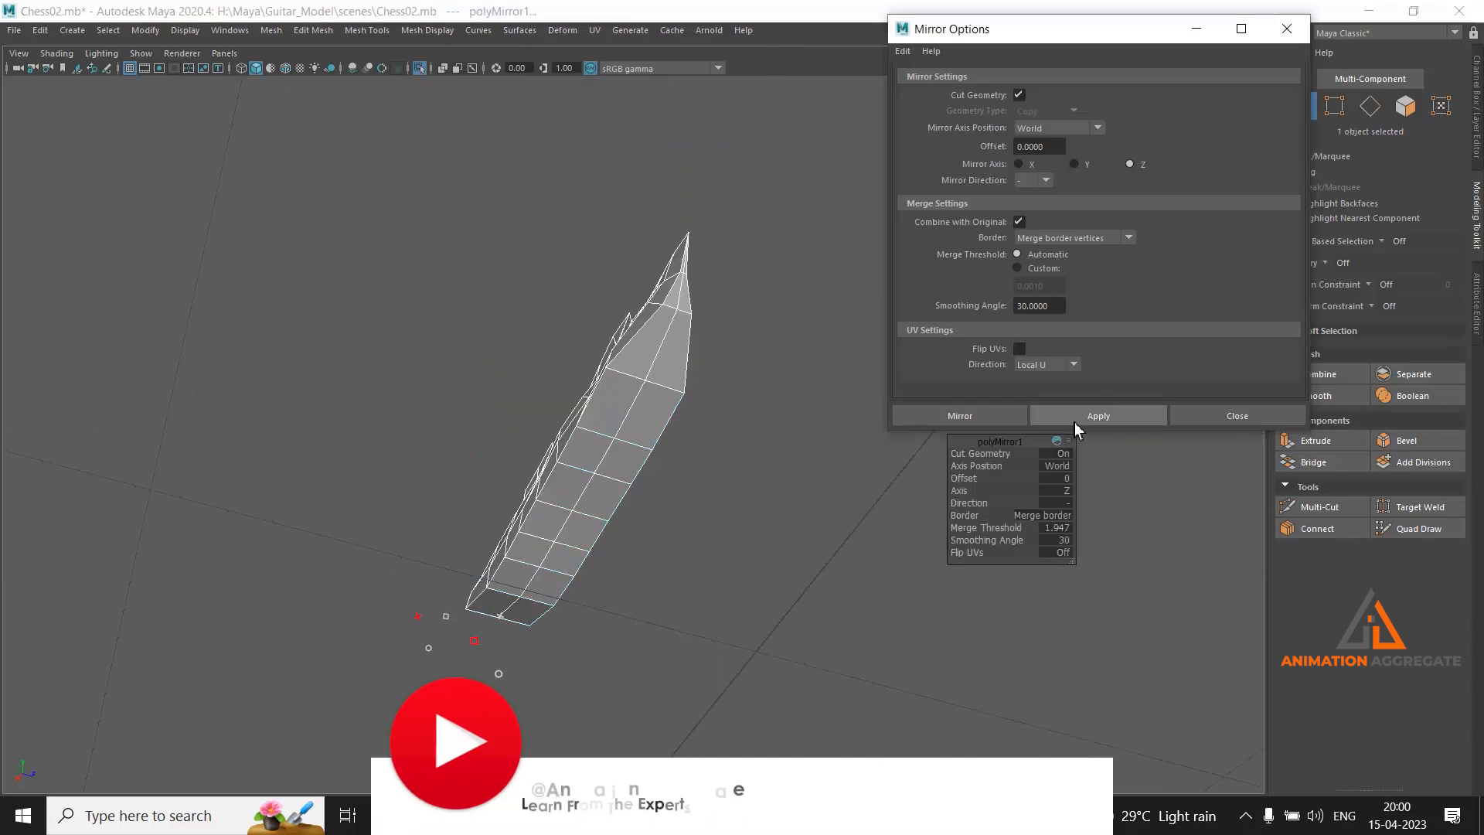
pyautogui.hotkey('ctrl', 'z')
# Move the knight's pivot to its open back edge in the top view and snap the mesh back to Z 0
pyautogui.keyDown('alt'); pyautogui.moveTo(727, 462); pyautogui.dragTo(607, 457); pyautogui.keyUp('alt')
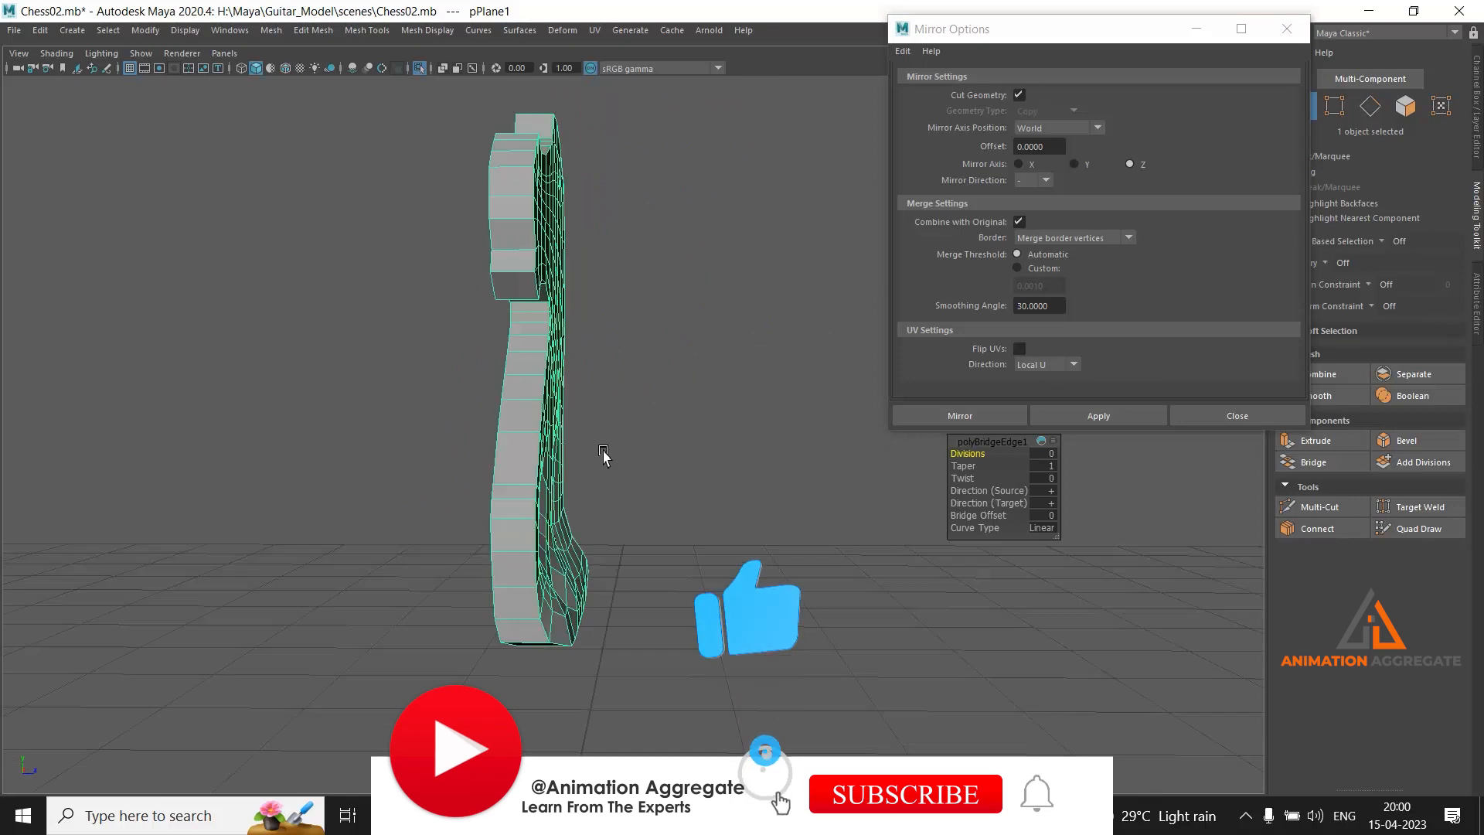
pyautogui.press('w')
pyautogui.keyDown('alt'); pyautogui.moveTo(706, 504); pyautogui.dragTo(415, 322); pyautogui.keyUp('alt')
pyautogui.press('space')
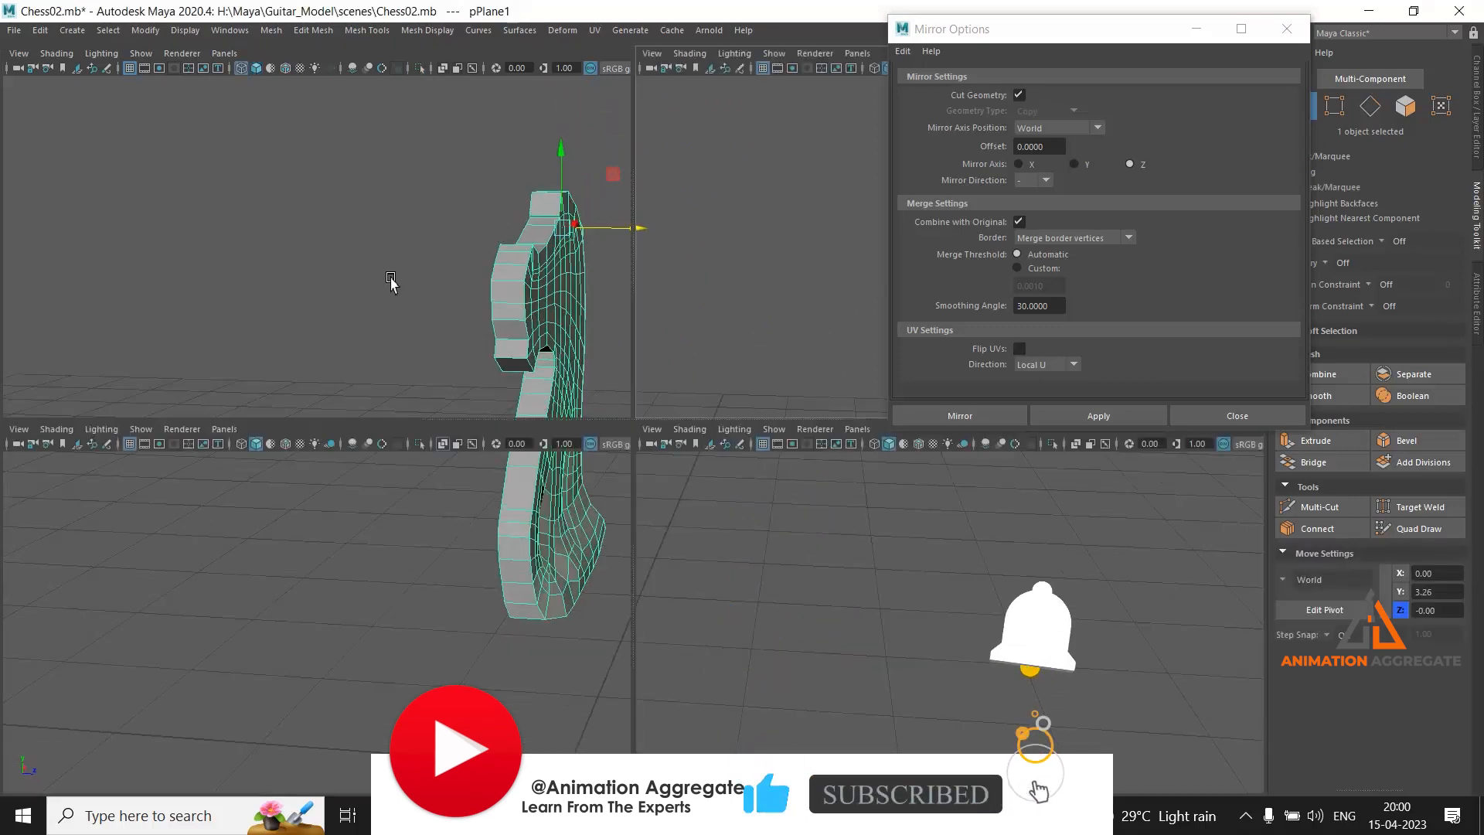
pyautogui.press('space')
pyautogui.scroll(1, 430, 246)
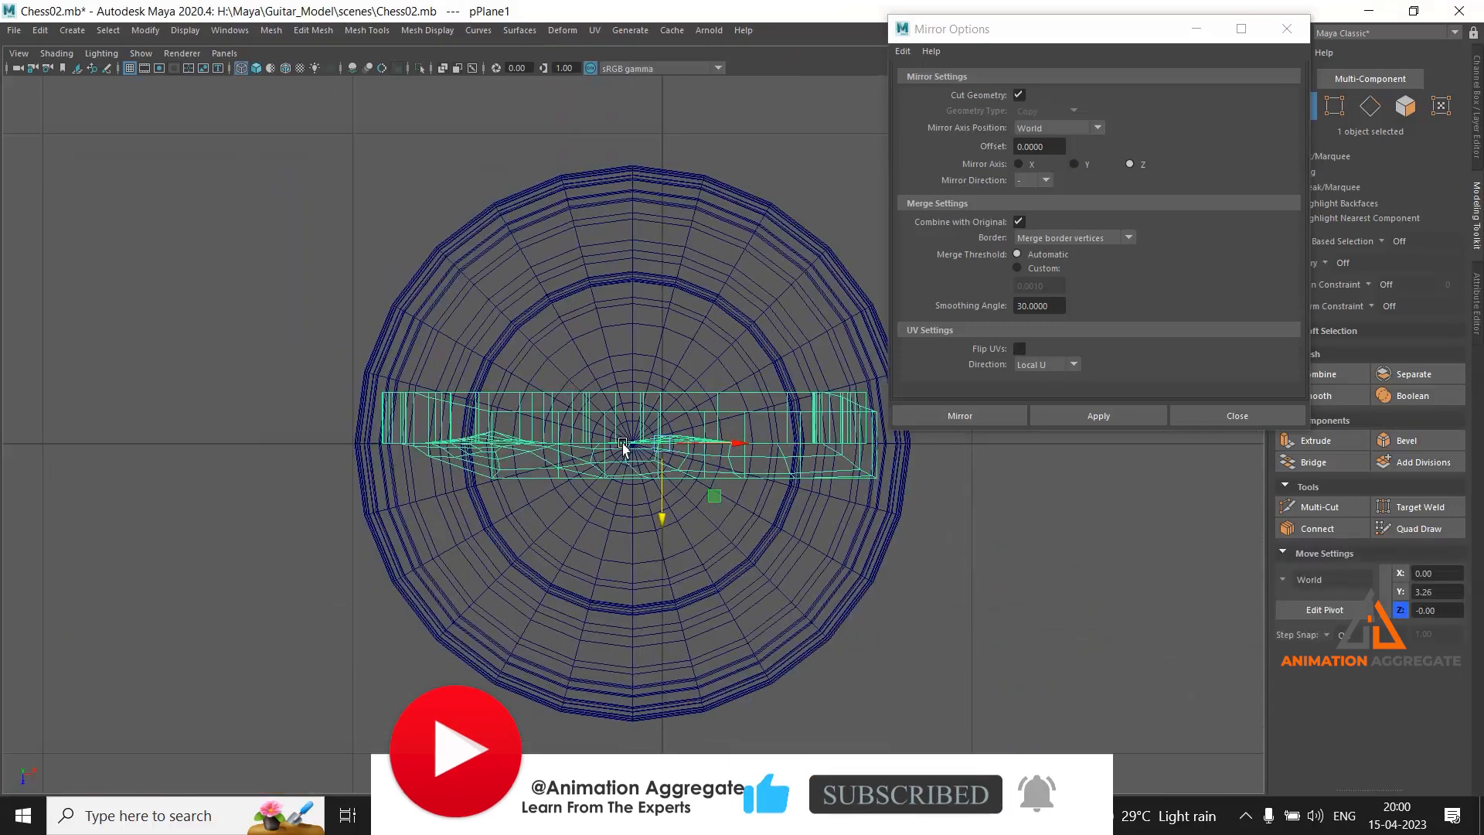
pyautogui.press('d')
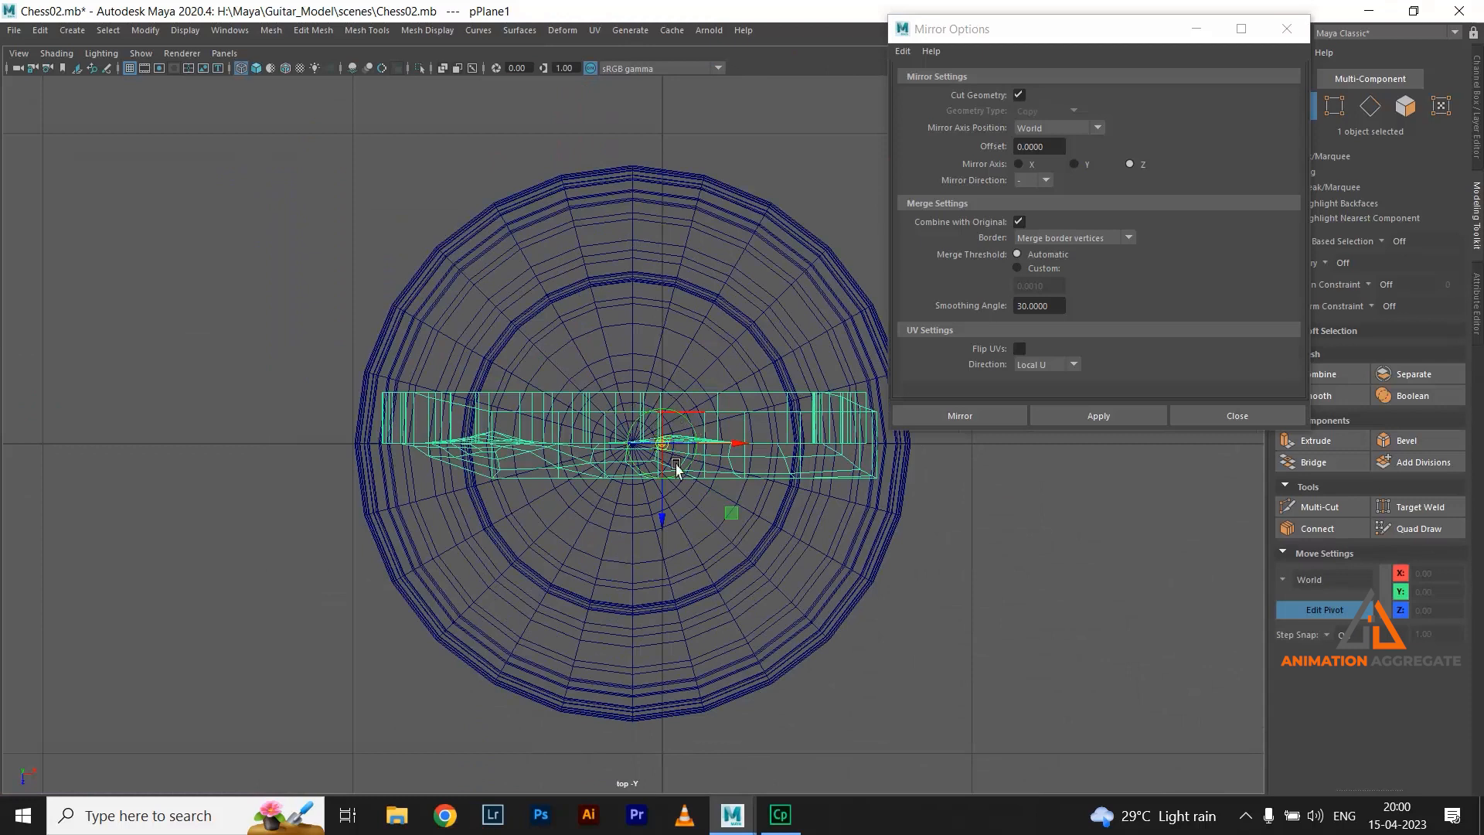
pyautogui.moveTo(659, 436); pyautogui.dragTo(661, 386)
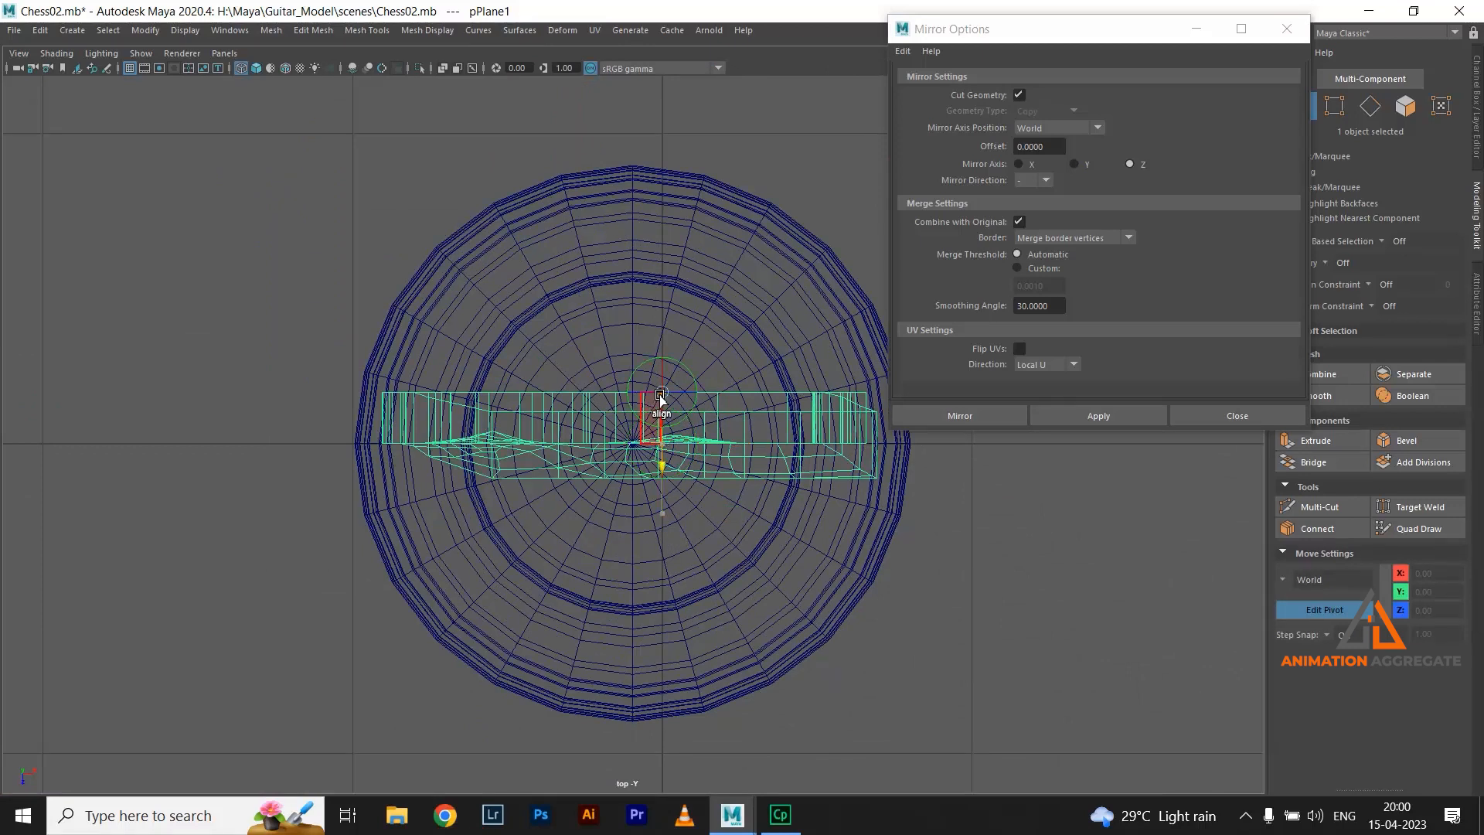
pyautogui.press('d')
pyautogui.click(662, 464)
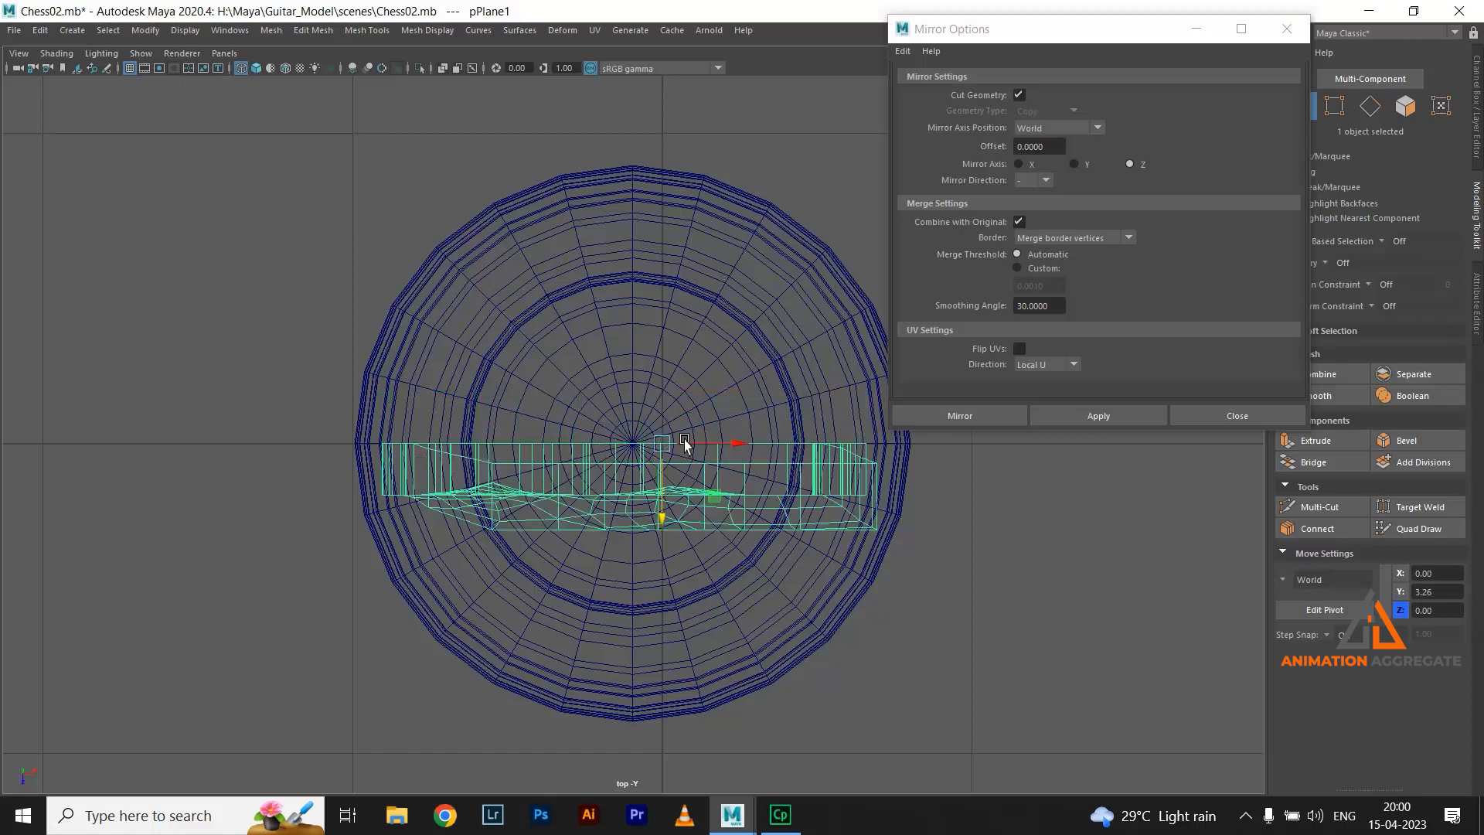
# Mirror the realigned knight half across the world Z axis into a full body and close the Mirror options
pyautogui.click(1104, 422)
pyautogui.press('space')
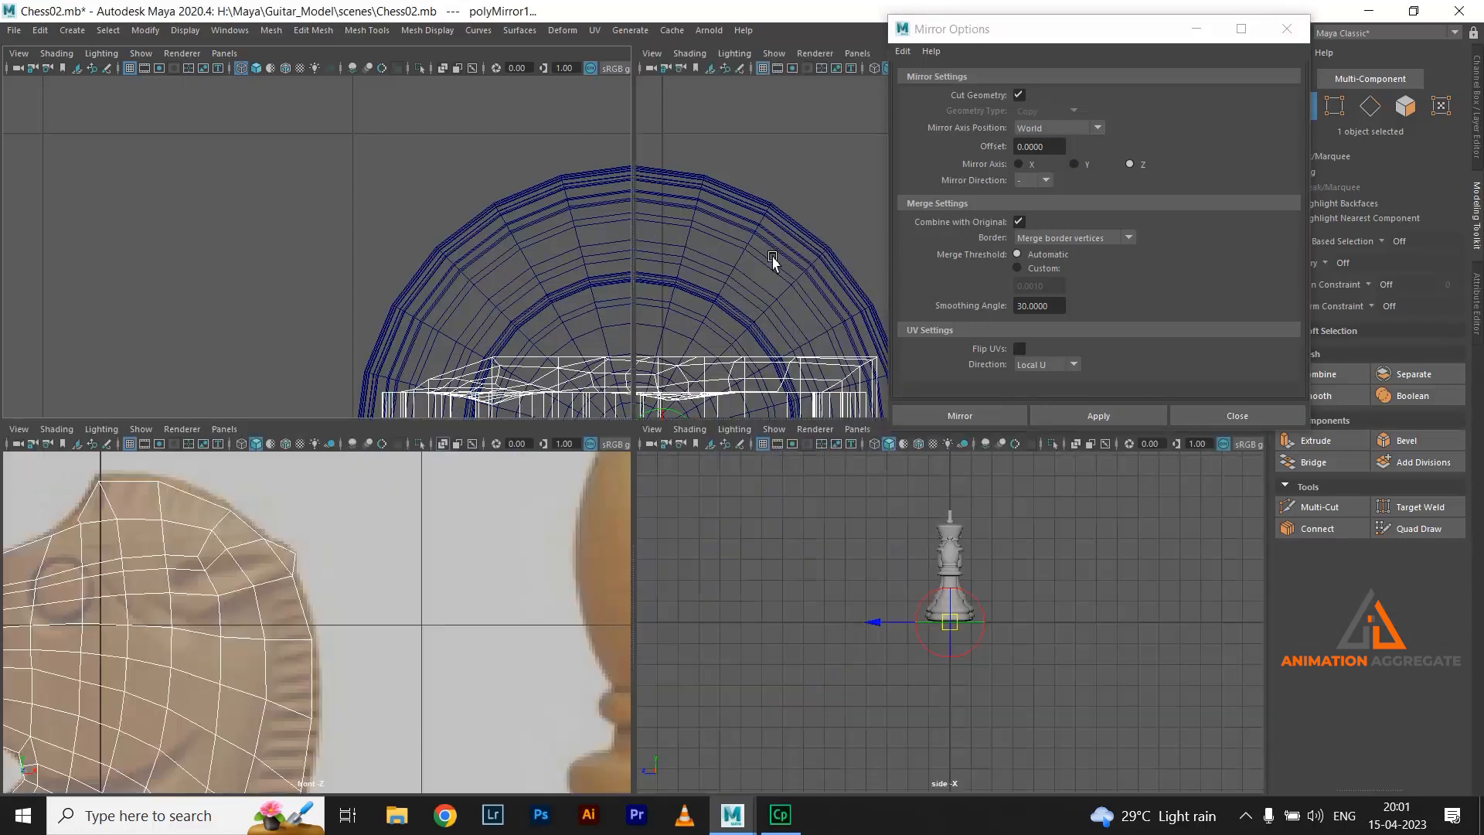
pyautogui.press('space')
pyautogui.keyDown('alt'); pyautogui.moveTo(747, 346); pyautogui.dragTo(715, 495); pyautogui.keyUp('alt')
pyautogui.click(670, 322)
pyautogui.click(1203, 414)
# Insert edge loops along the knight's thickness strips on both sides of the centre seam and return to object mode
pyautogui.click(514, 338)
pyautogui.keyDown('alt'); pyautogui.moveTo(494, 247); pyautogui.dragTo(590, 332, button='right'); pyautogui.keyUp('alt')
pyautogui.keyDown('alt'); pyautogui.moveTo(590, 331); pyautogui.dragTo(632, 354, button='middle'); pyautogui.keyUp('alt')
pyautogui.moveTo(540, 276); pyautogui.dragTo(448, 295, button='right')
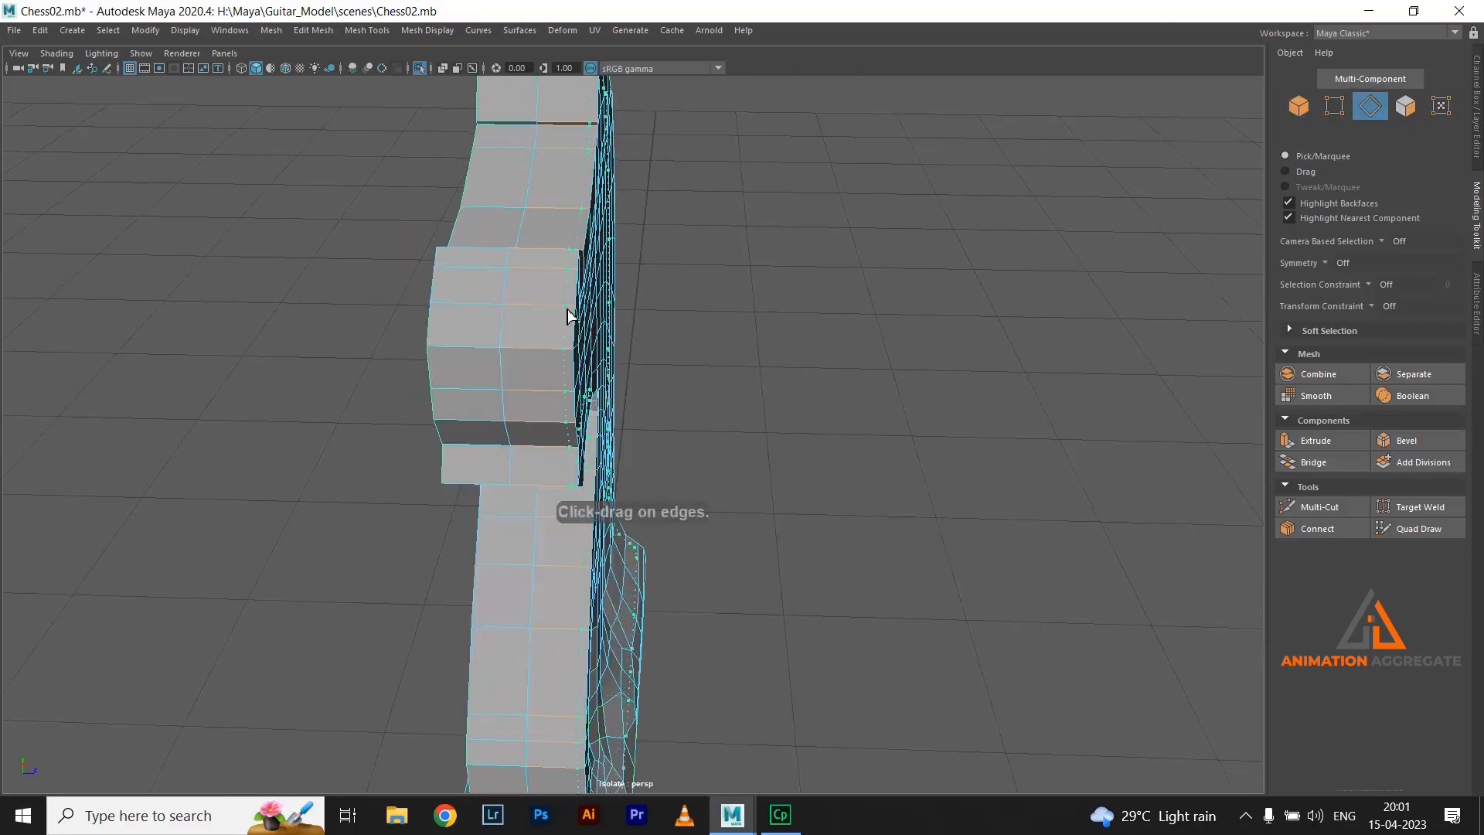
pyautogui.doubleClick(495, 320)
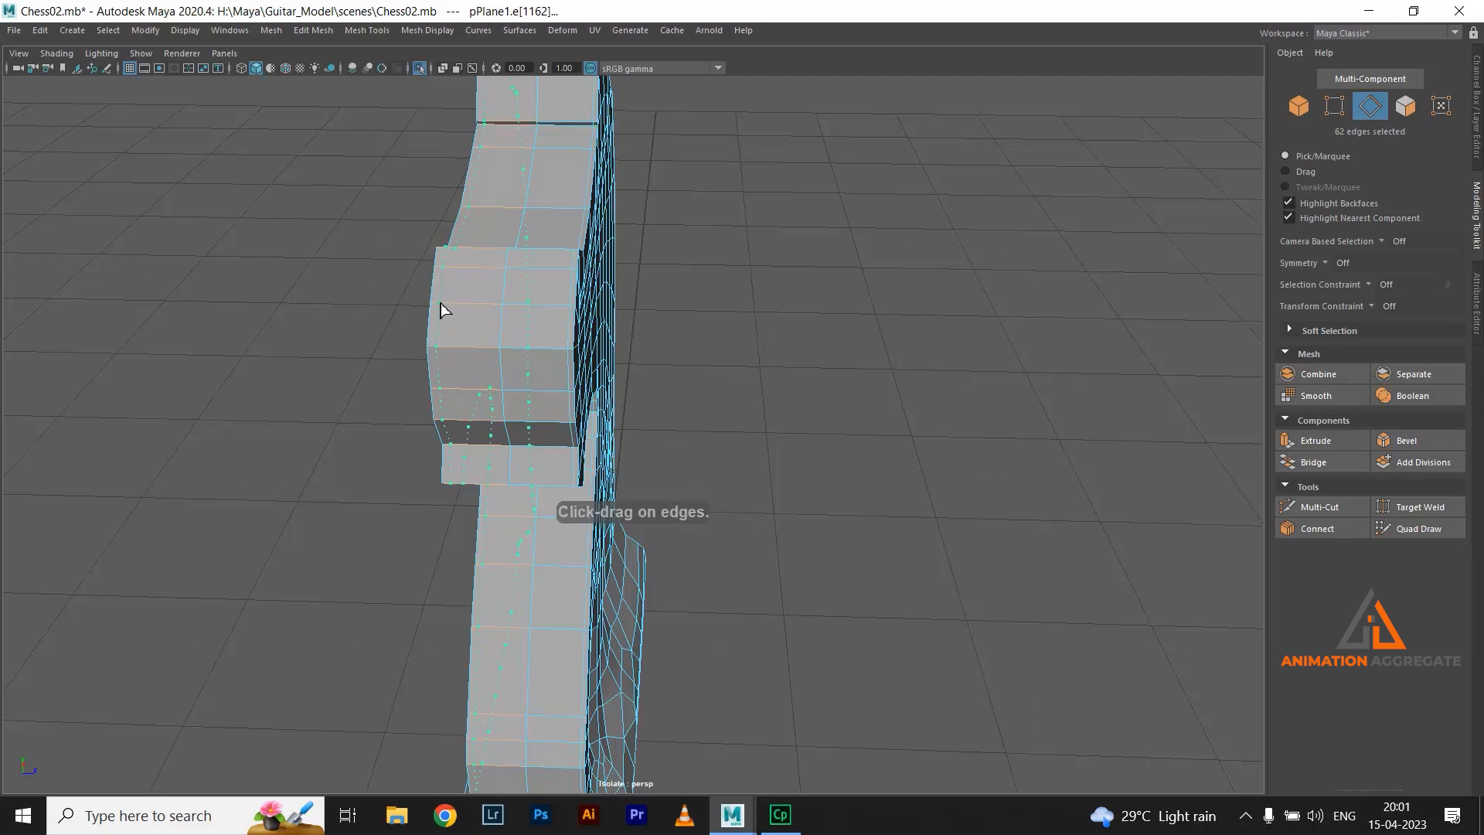
pyautogui.keyDown('alt'); pyautogui.moveTo(541, 334); pyautogui.dragTo(527, 305); pyautogui.keyUp('alt')
pyautogui.moveTo(513, 283); pyautogui.dragTo(563, 255, button='right')
# Smooth the mirrored knight mesh with one division
pyautogui.press('w')
pyautogui.click(598, 256)
pyautogui.scroll(-4, 699, 365)
pyautogui.keyDown('alt'); pyautogui.moveTo(699, 365); pyautogui.dragTo(665, 398); pyautogui.keyUp('alt')
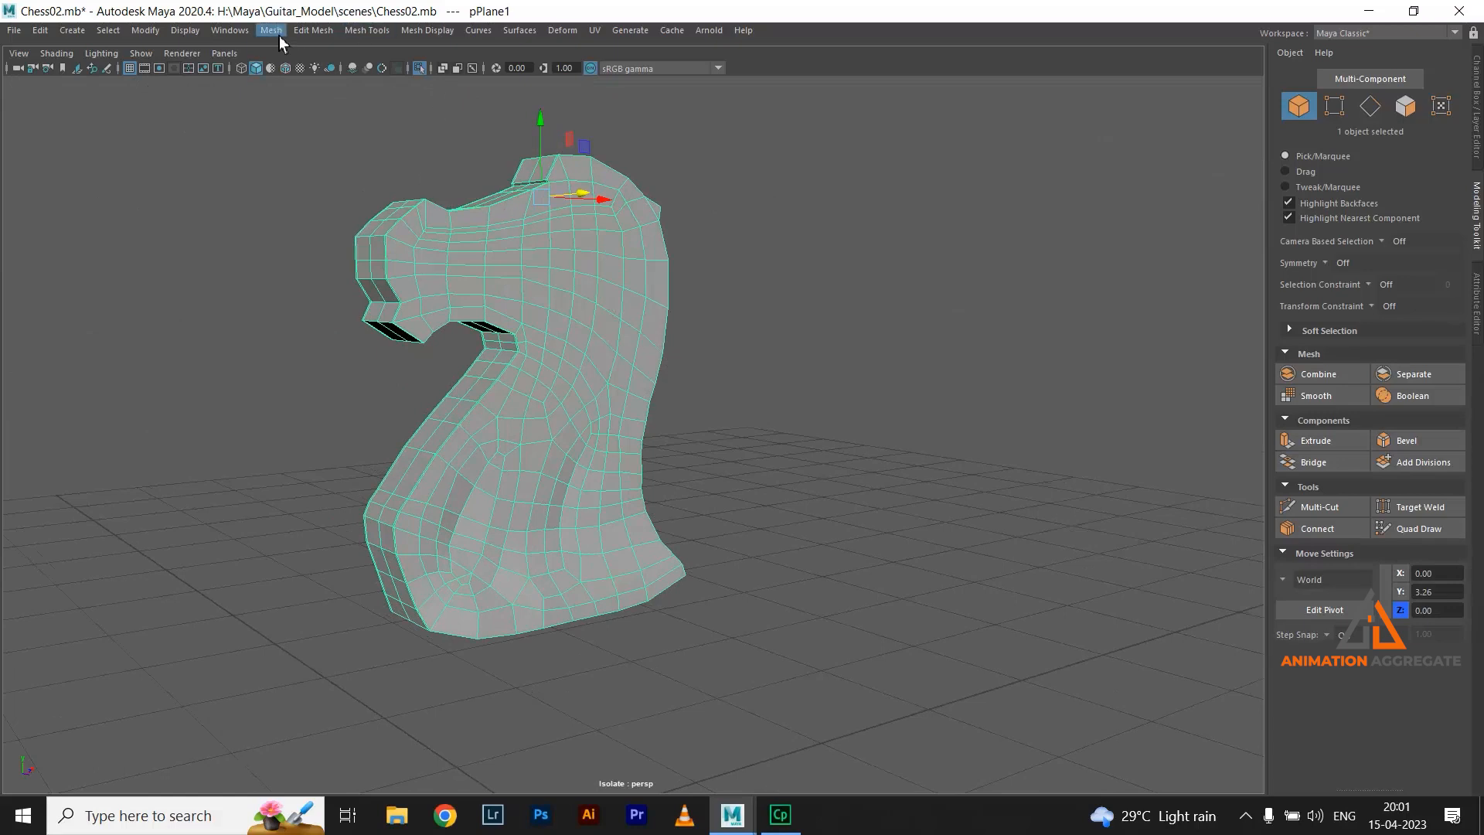
pyautogui.click(1315, 395)
pyautogui.keyDown('alt'); pyautogui.moveTo(809, 401); pyautogui.dragTo(681, 398); pyautogui.keyUp('alt')
pyautogui.click(727, 394)
pyautogui.keyDown('alt'); pyautogui.moveTo(915, 484); pyautogui.dragTo(745, 459); pyautogui.keyUp('alt')
pyautogui.click(630, 397)
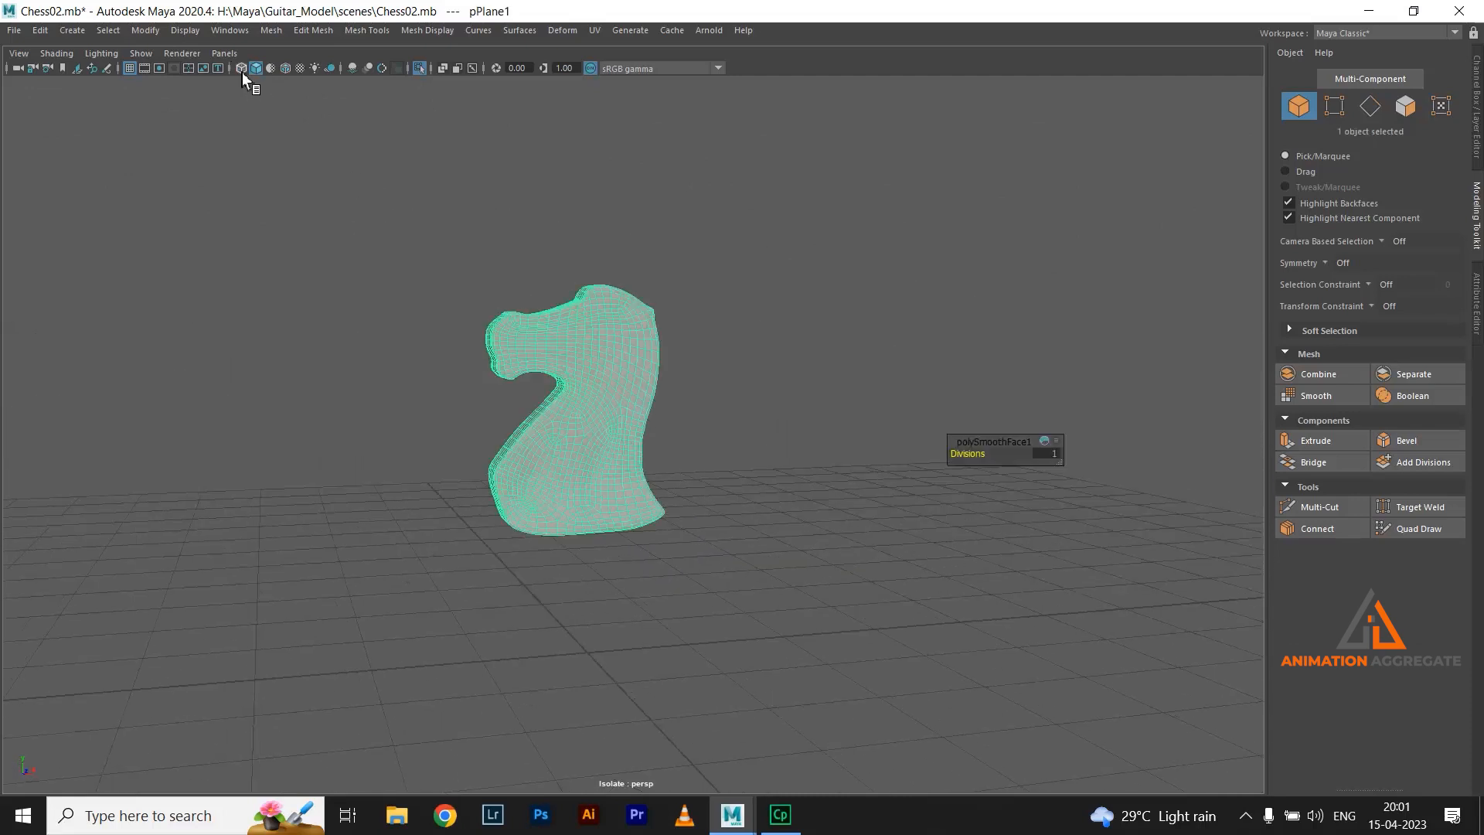
# Show the whole scene again and combine the knight's head with its round base into one mesh
pyautogui.click(420, 68)
pyautogui.keyDown('alt'); pyautogui.moveTo(858, 381); pyautogui.dragTo(772, 547); pyautogui.keyUp('alt')
pyautogui.click(771, 546)
pyautogui.click(565, 460)
pyautogui.keyDown('alt'); pyautogui.moveTo(652, 596); pyautogui.dragTo(528, 402); pyautogui.keyUp('alt')
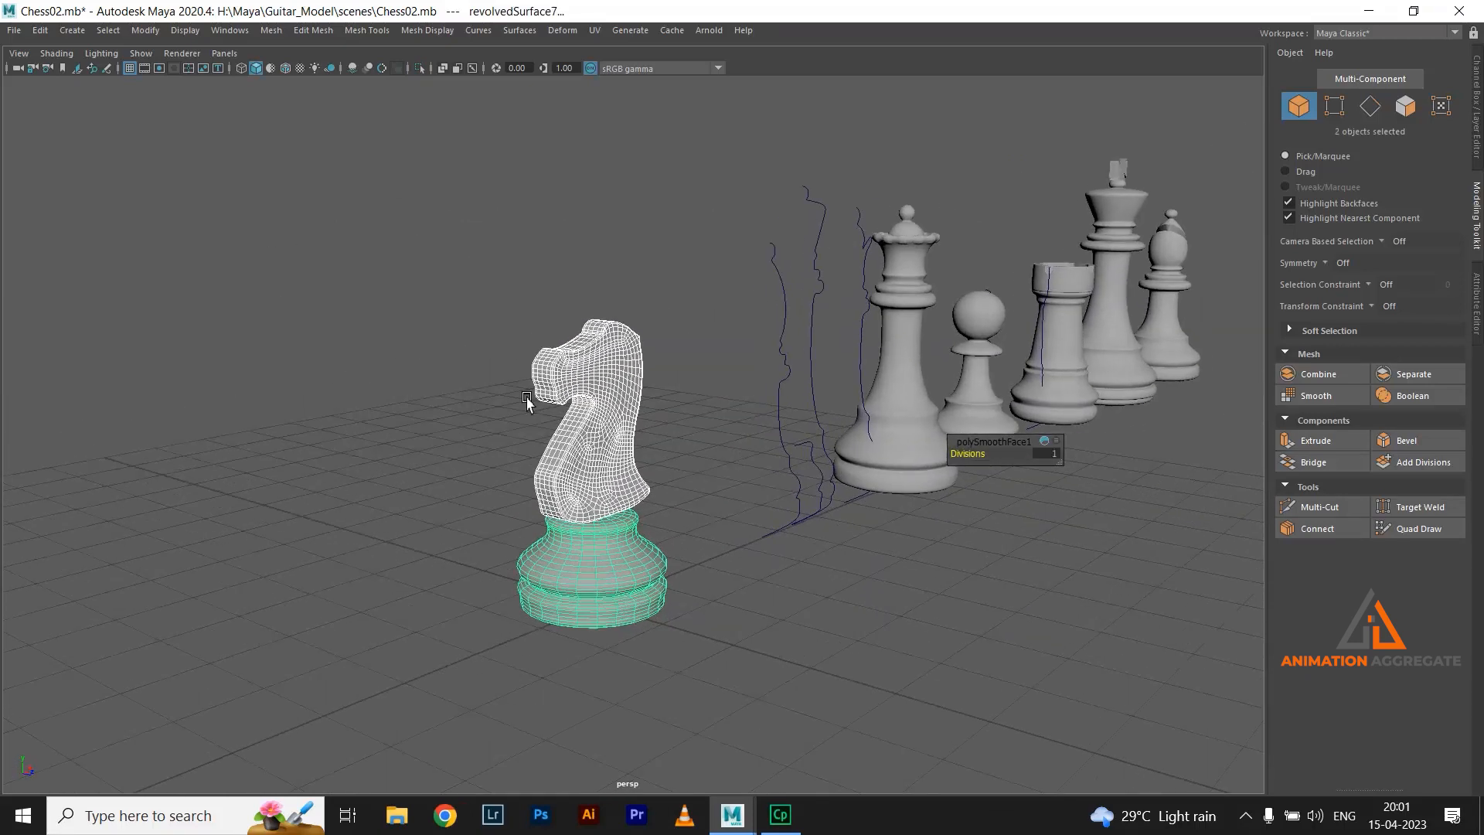
pyautogui.click(272, 32)
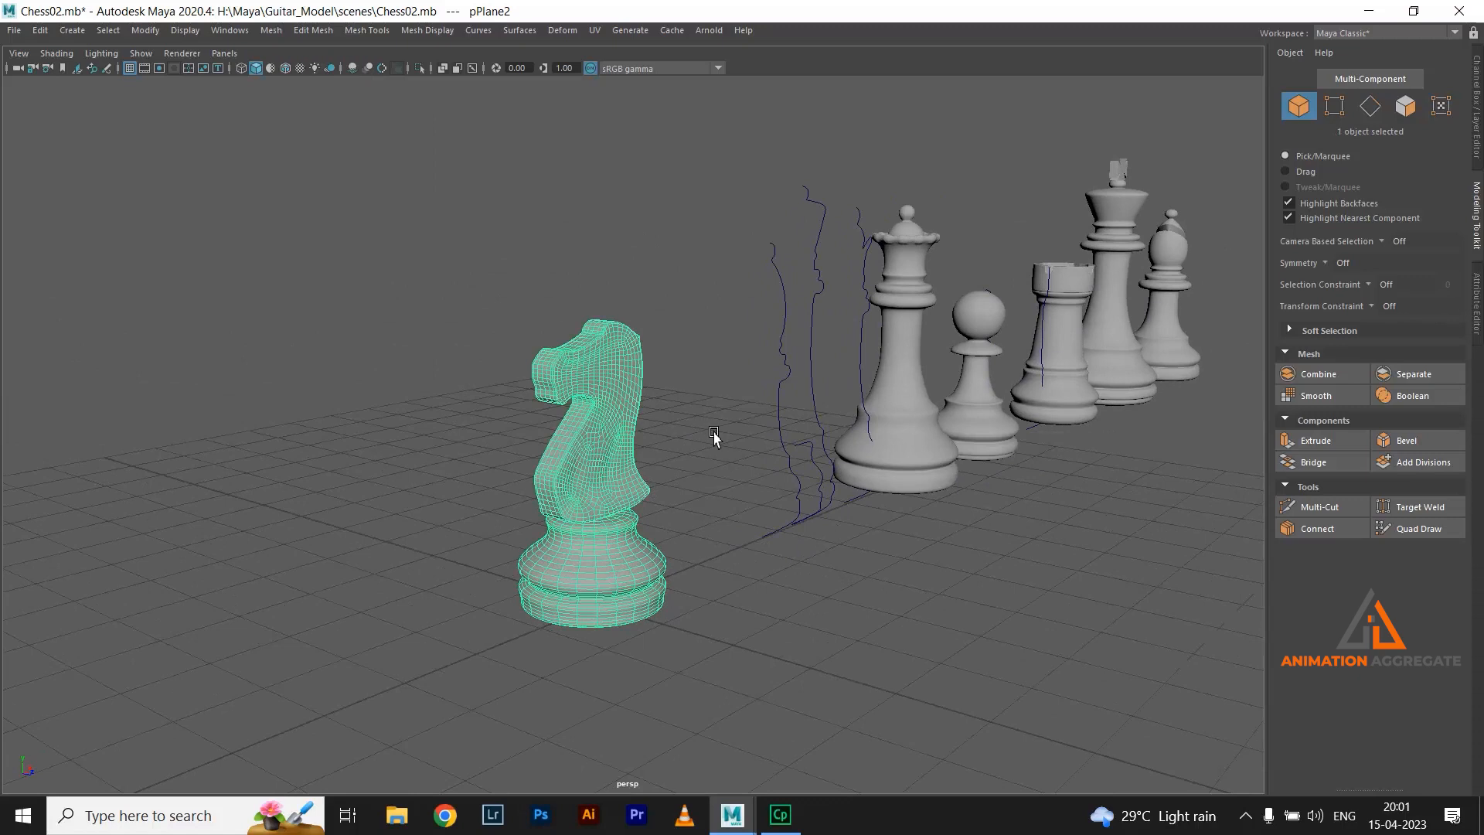
# Move the combined knight along the X axis to about 4.31, next to the queen
pyautogui.scroll(-4, 710, 427)
pyautogui.moveTo(488, 360)
pyautogui.mouseDown()
pyautogui.moveTo(635, 478)
pyautogui.moveTo(881, 404)
pyautogui.moveTo(963, 462)
pyautogui.moveTo(734, 353)
pyautogui.mouseUp()
pyautogui.scroll(3, 743, 493)
pyautogui.press('w')
pyautogui.click(911, 366)
pyautogui.keyDown('alt'); pyautogui.moveTo(911, 367); pyautogui.dragTo(599, 294, button='middle'); pyautogui.keyUp('alt')
pyautogui.keyDown('alt'); pyautogui.moveTo(598, 294); pyautogui.dragTo(683, 388, button='right'); pyautogui.keyUp('alt')
pyautogui.keyDown('alt'); pyautogui.moveTo(683, 388); pyautogui.dragTo(573, 357); pyautogui.keyUp('alt')
pyautogui.click(485, 340)
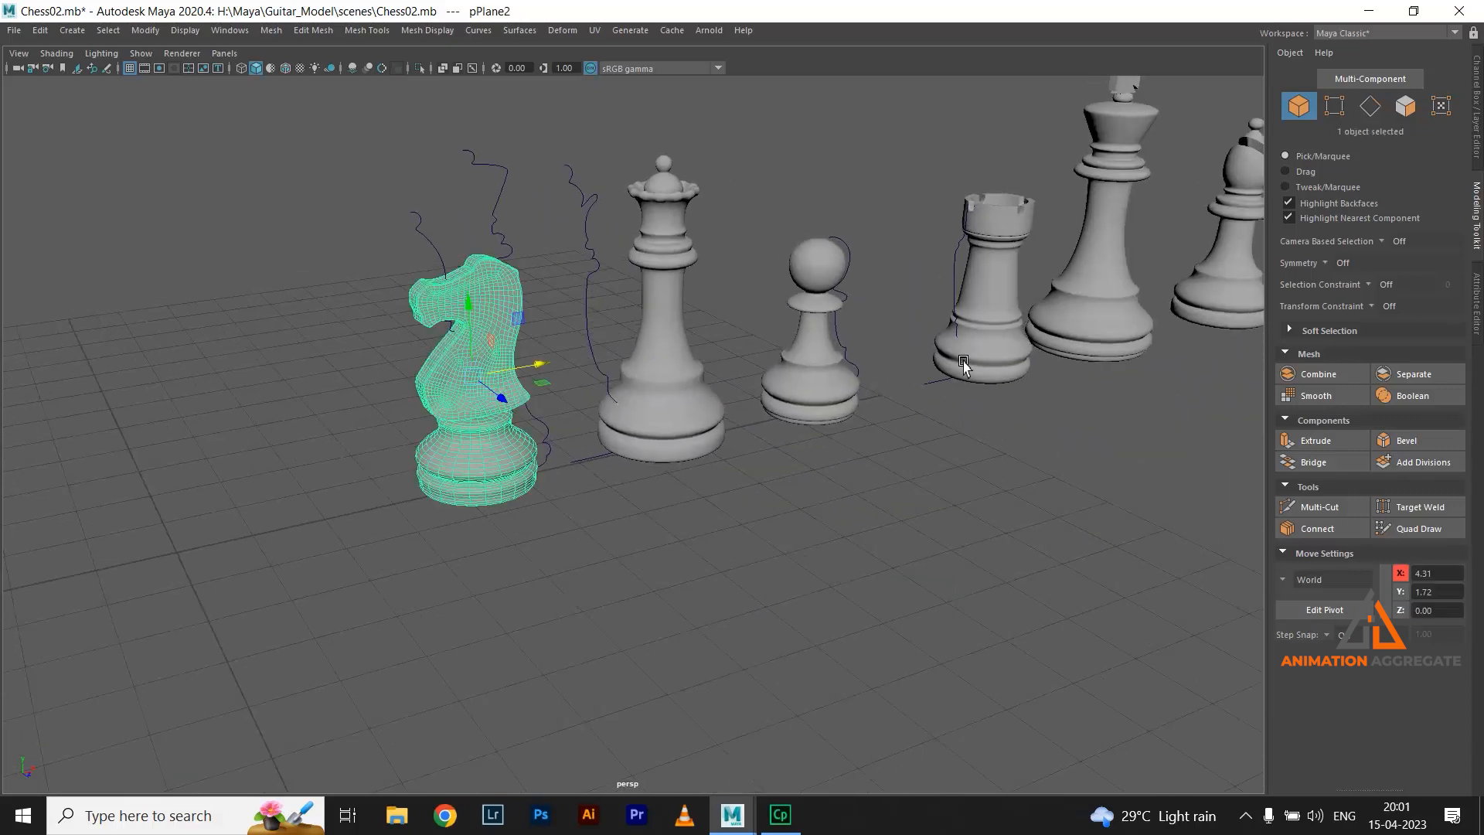
# Select all the chess pieces in the row together with their profile curves
pyautogui.keyDown('alt'); pyautogui.moveTo(666, 346); pyautogui.dragTo(433, 338, button='middle'); pyautogui.keyUp('alt')
pyautogui.scroll(-1, 842, 361)
pyautogui.click(998, 282)
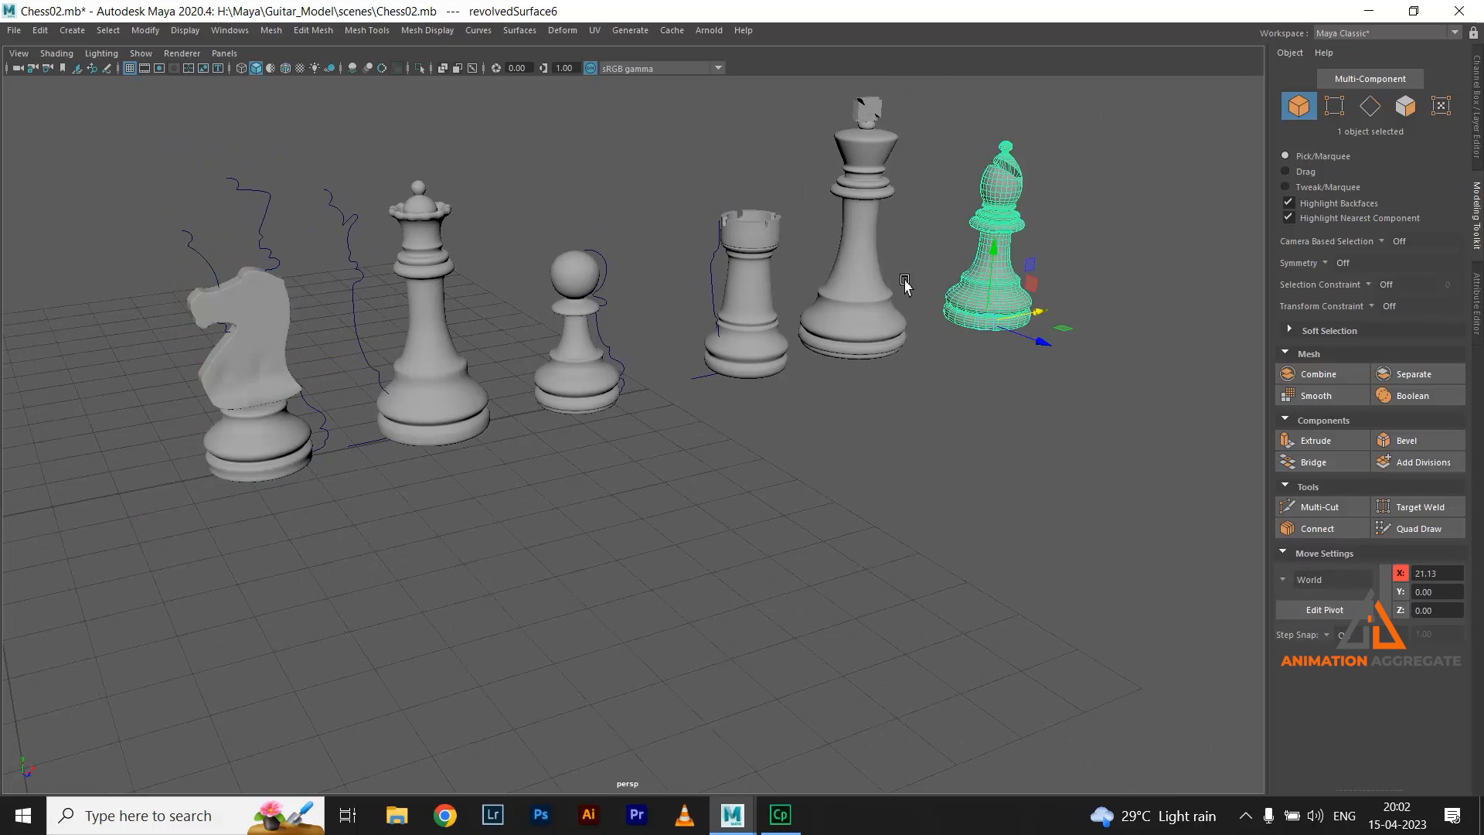
pyautogui.keyDown('alt'); pyautogui.moveTo(933, 338); pyautogui.dragTo(777, 403); pyautogui.keyUp('alt')
pyautogui.moveTo(842, 249); pyautogui.dragTo(385, 511)
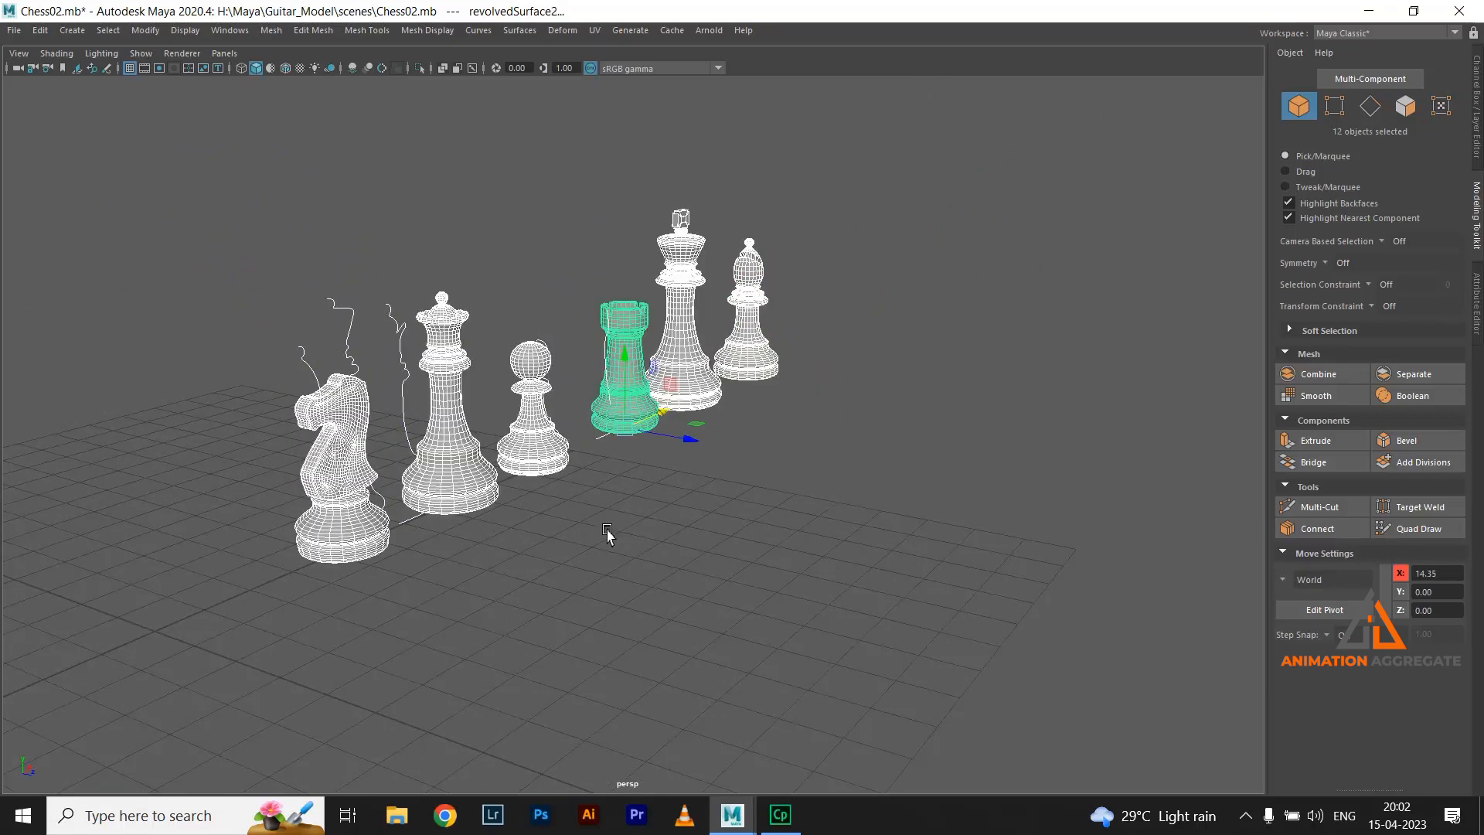